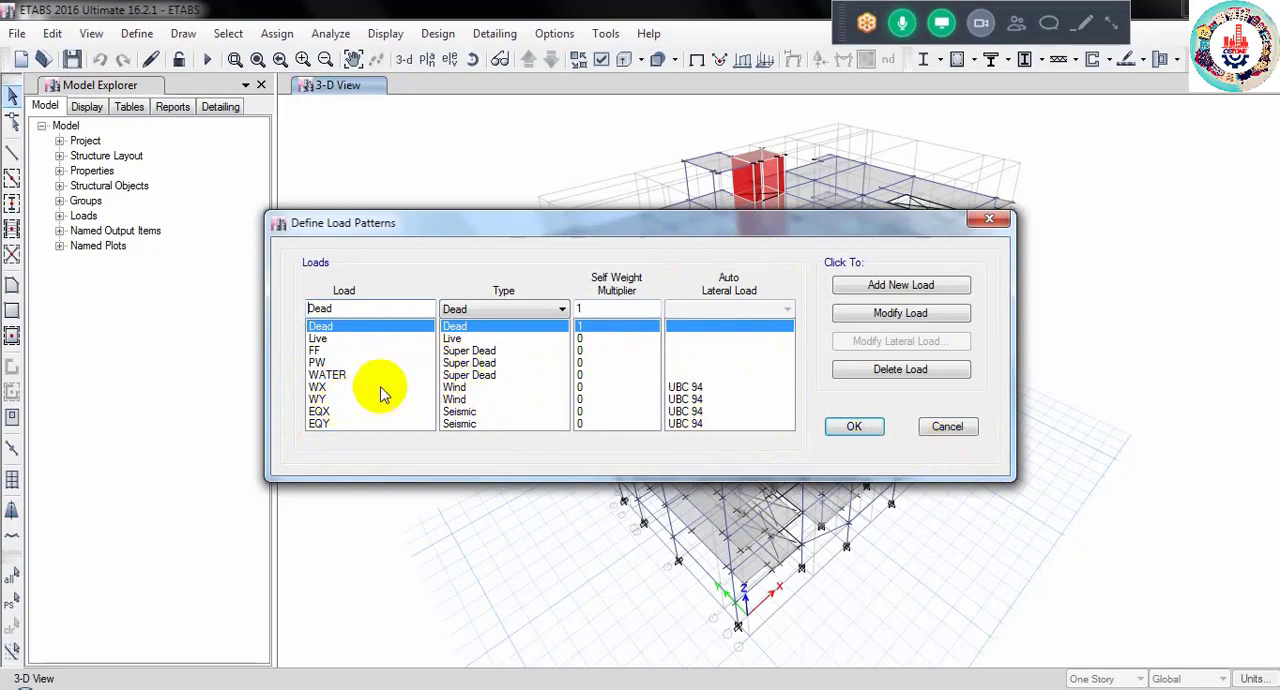
- Close the load pattern definitions and display the 5TH FLOOR plan view
{"action": "left_click", "coordinate": [878, 429]}
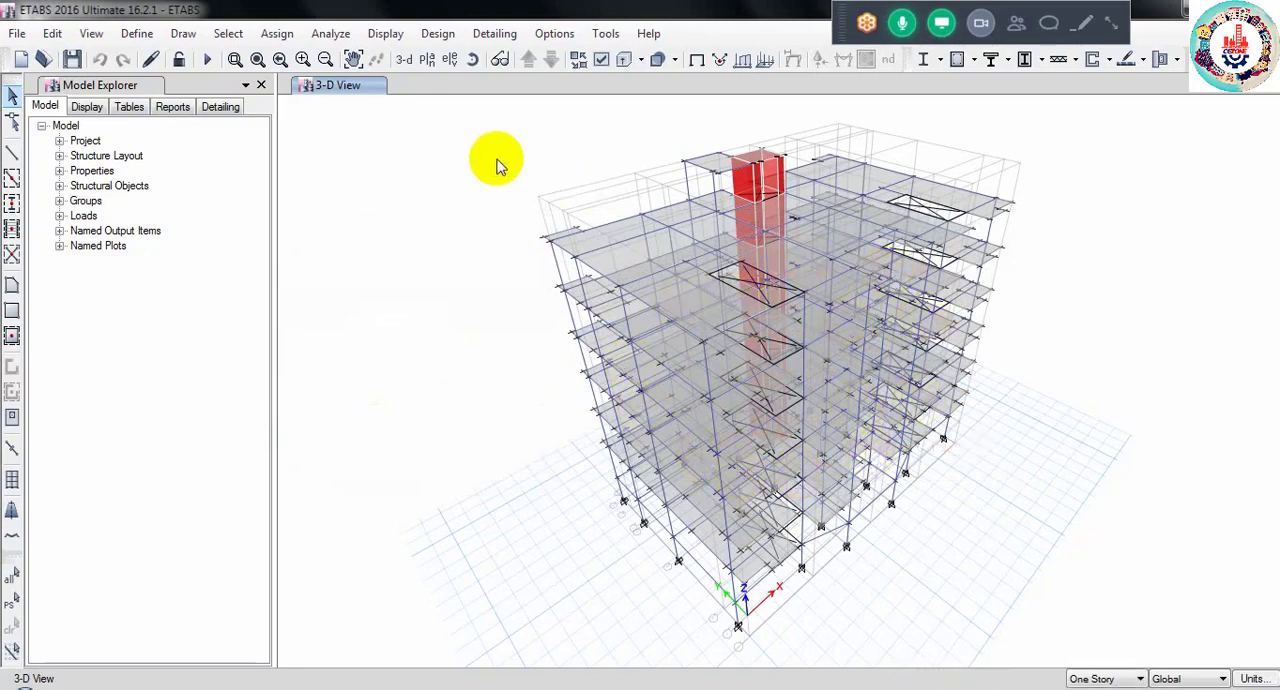
{"action": "left_click", "coordinate": [427, 59]}
{"action": "left_click", "coordinate": [552, 315]}
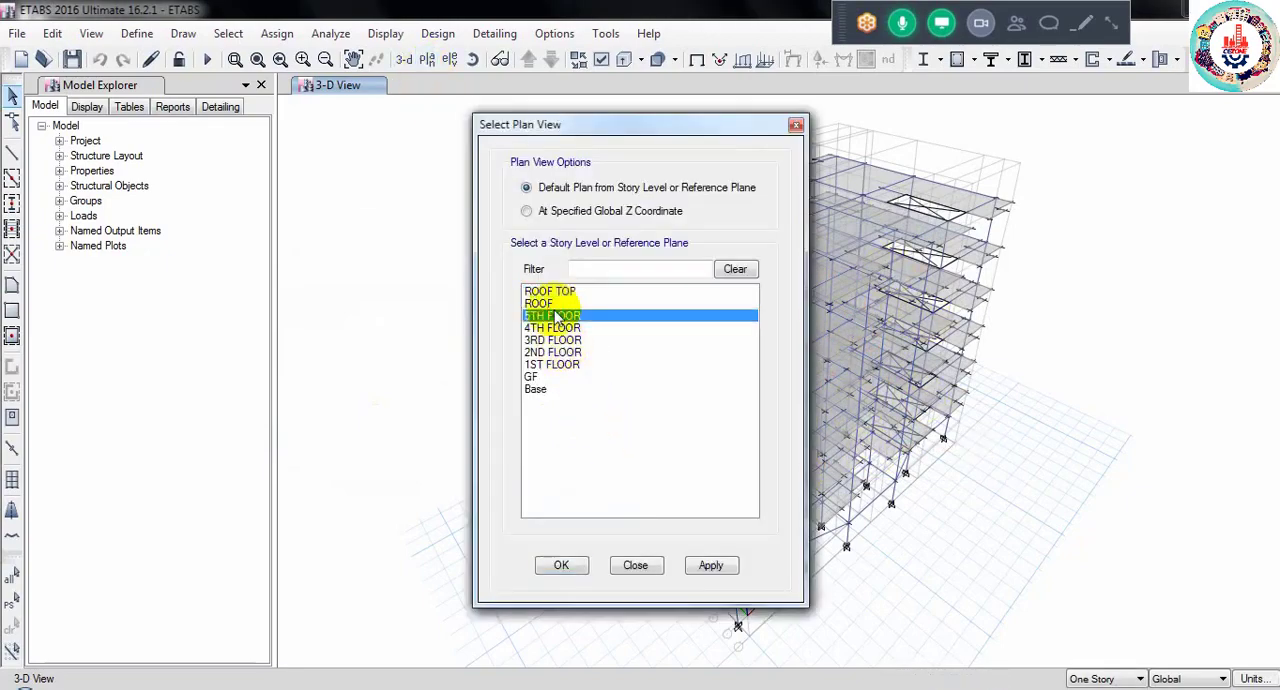
{"action": "left_click", "coordinate": [566, 565]}
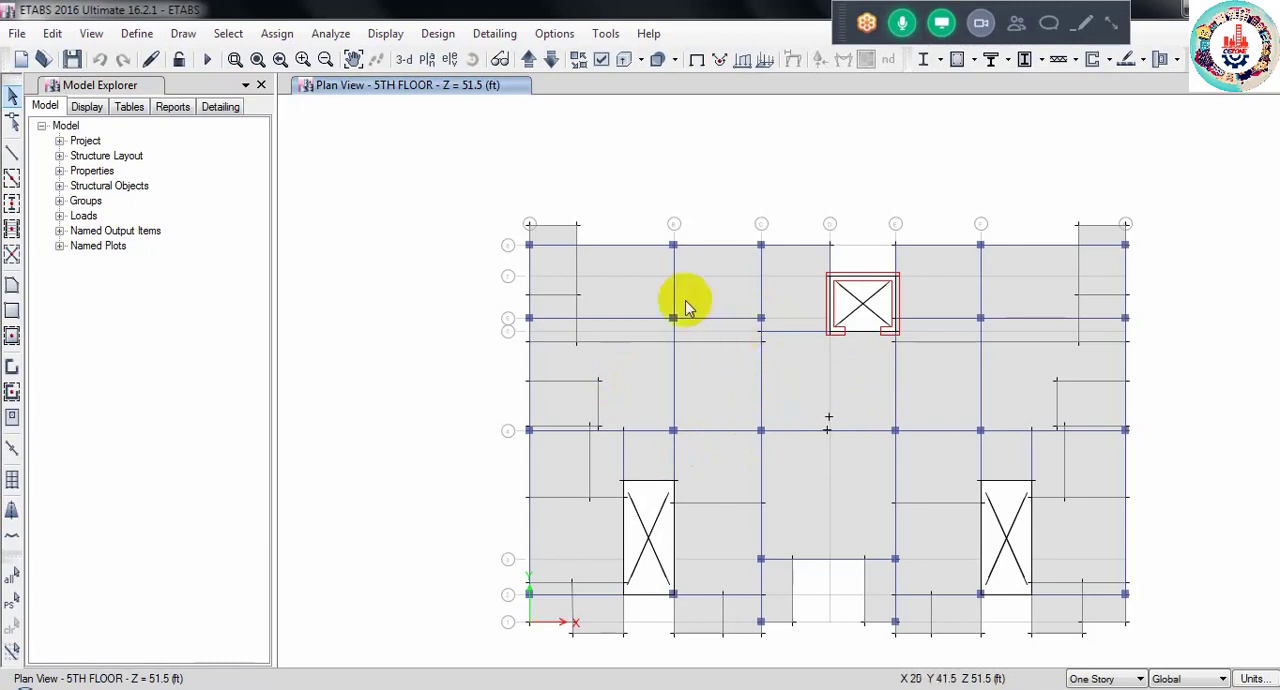
- Select all slabs that use the SLAB 5" and SLAB 9" section properties
{"action": "left_click", "coordinate": [228, 33]}
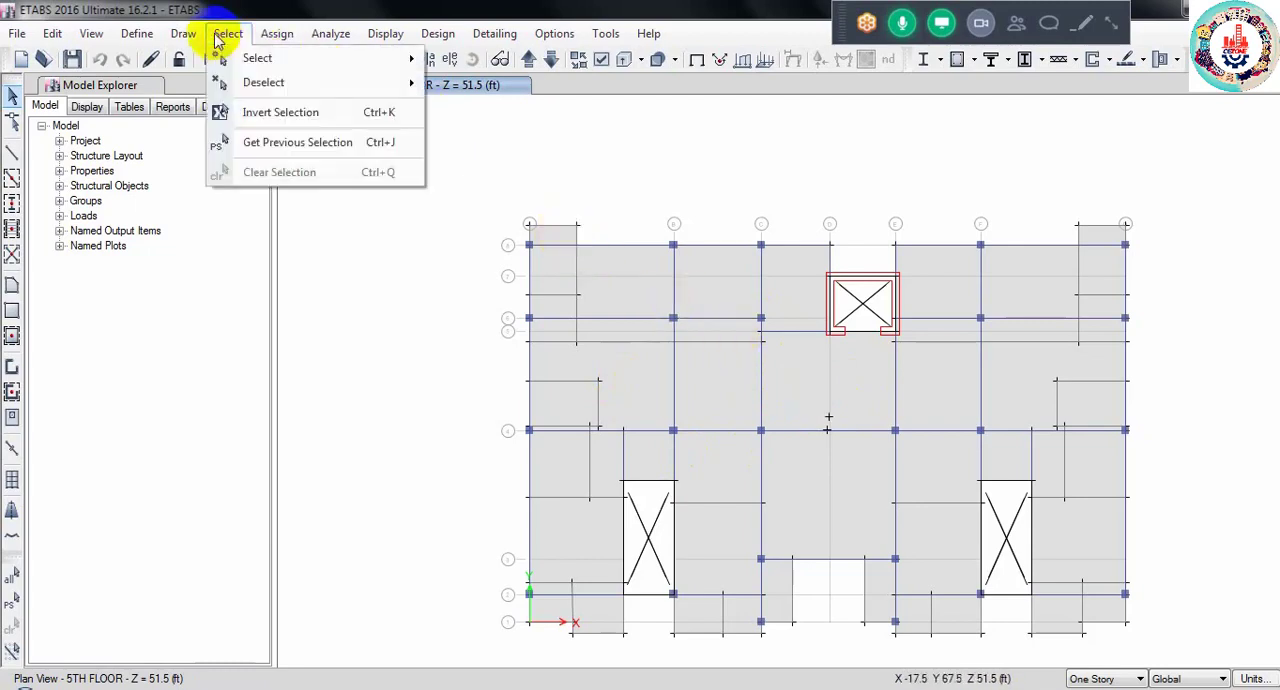
{"action": "mouse_move", "coordinate": [335, 63]}
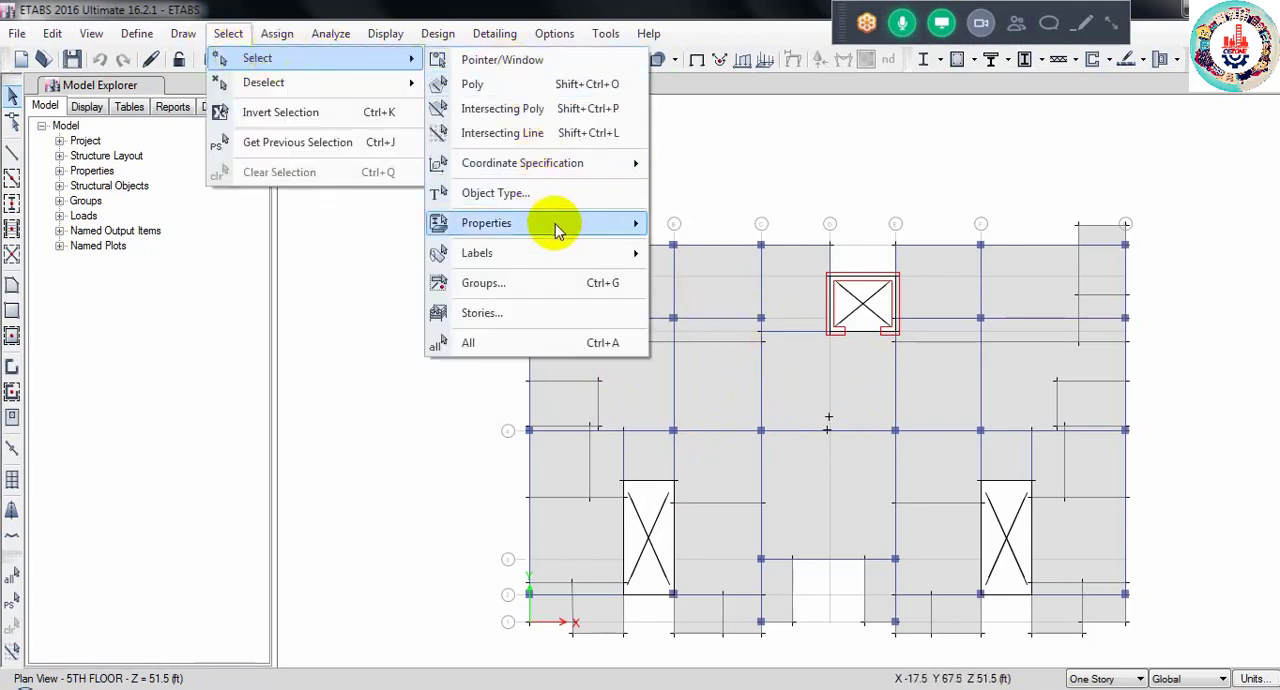
{"action": "mouse_move", "coordinate": [557, 225]}
{"action": "left_click", "coordinate": [735, 279]}
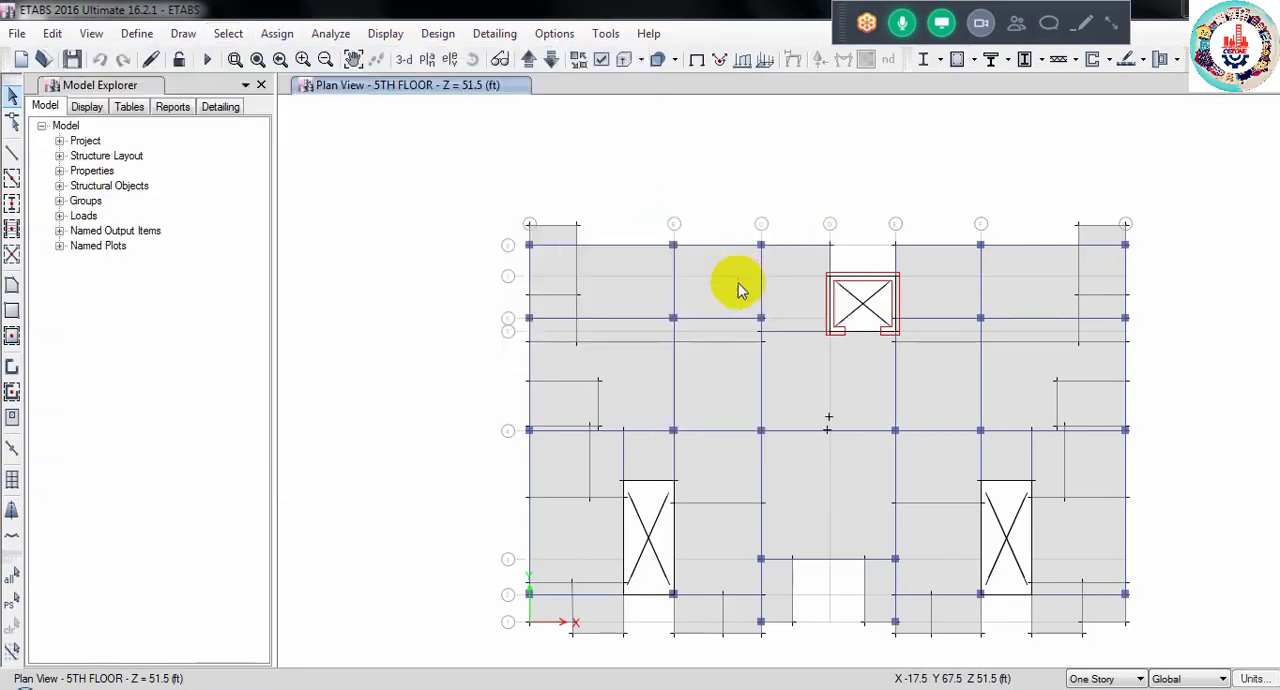
{"action": "left_click_drag", "start_coordinate": [558, 221], "coordinate": [558, 233]}
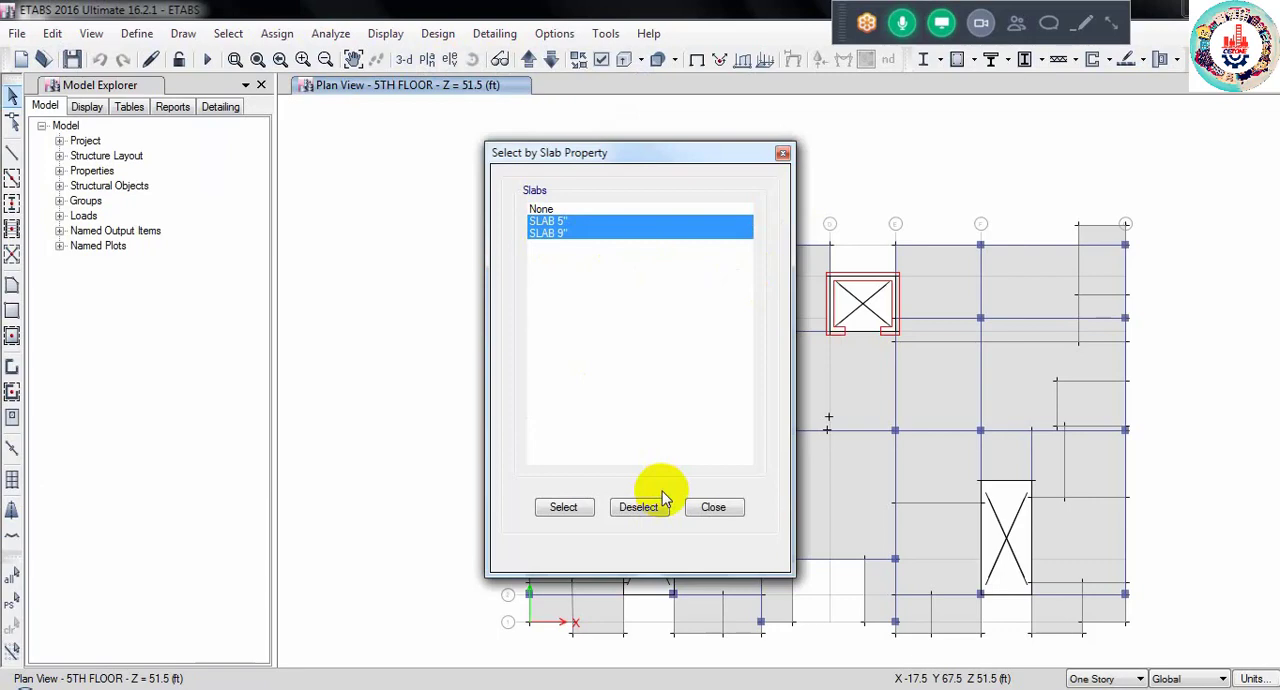
{"action": "left_click", "coordinate": [566, 508]}
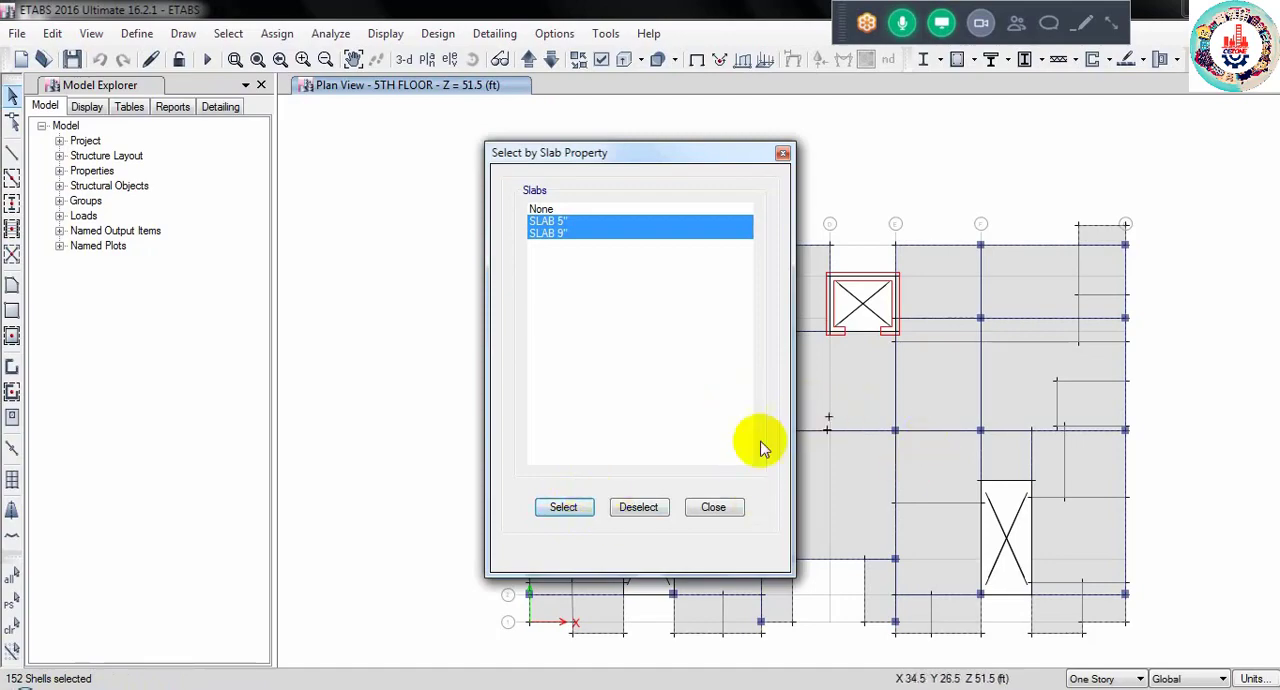
{"action": "left_click", "coordinate": [700, 512]}
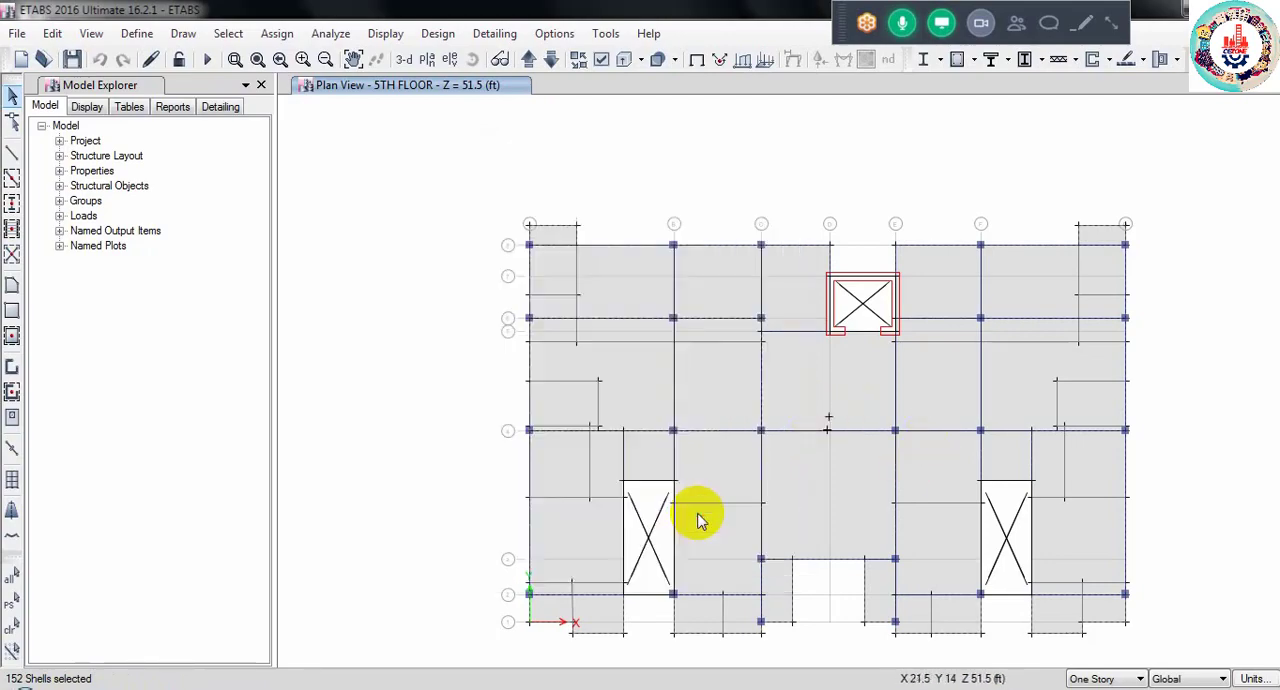
- In the 3-D view, assign auto cookie-cut floor meshing to the selected slabs with a maximum element size of 48 in
{"action": "left_click", "coordinate": [405, 59]}
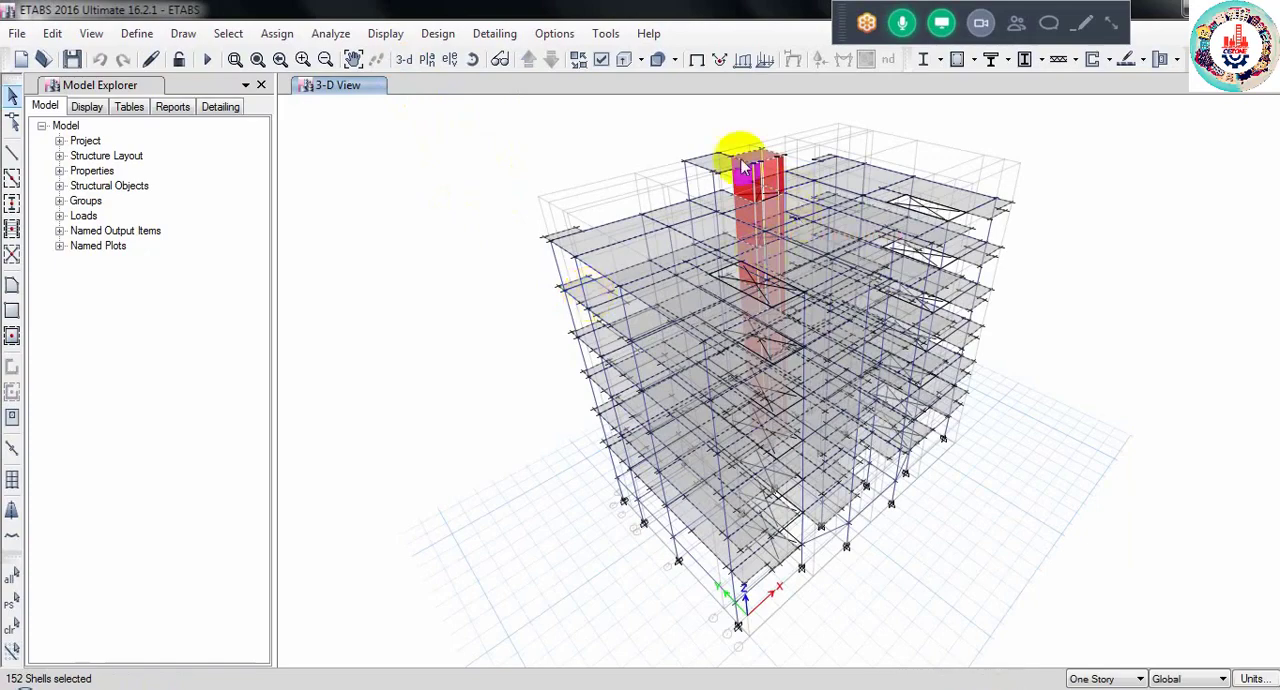
{"action": "left_click", "coordinate": [277, 36]}
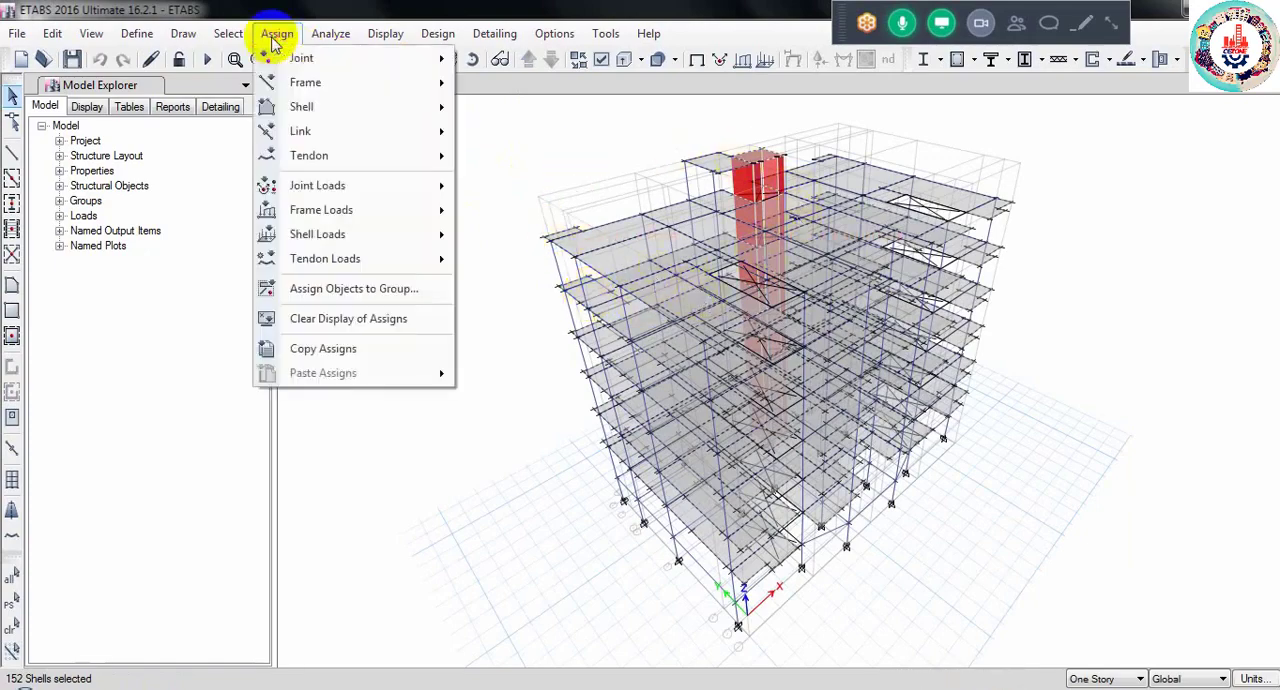
{"action": "mouse_move", "coordinate": [341, 108]}
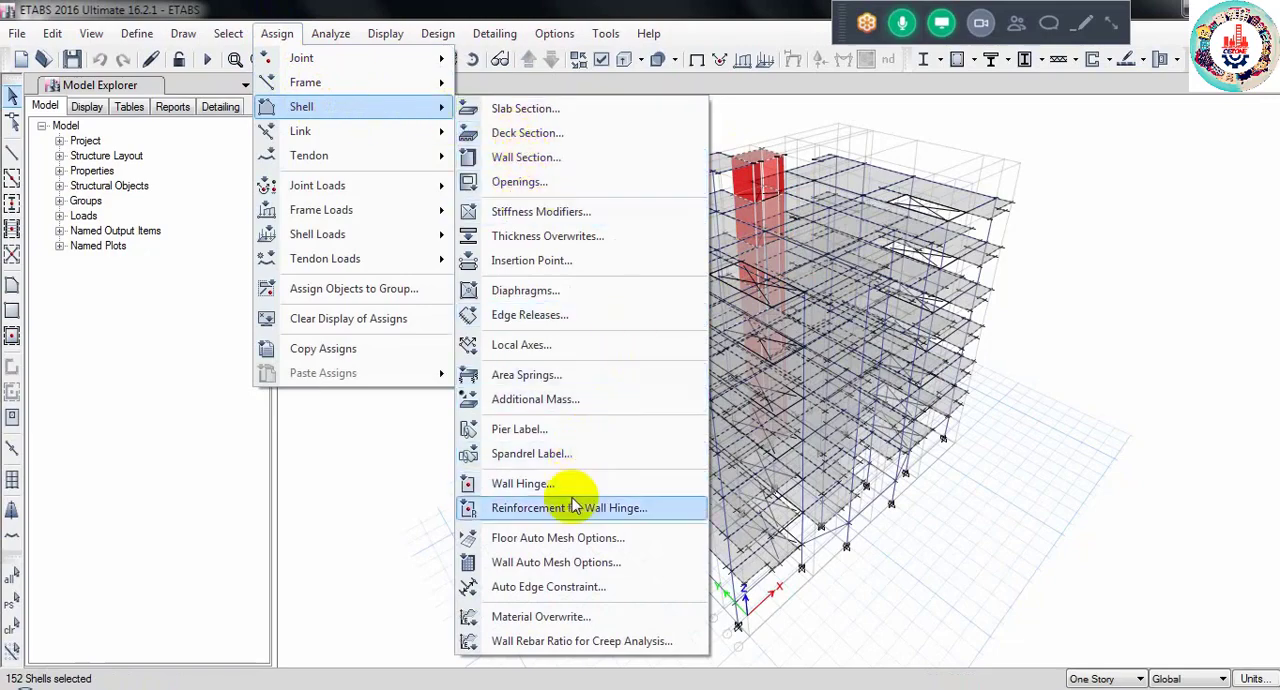
{"action": "left_click", "coordinate": [545, 537]}
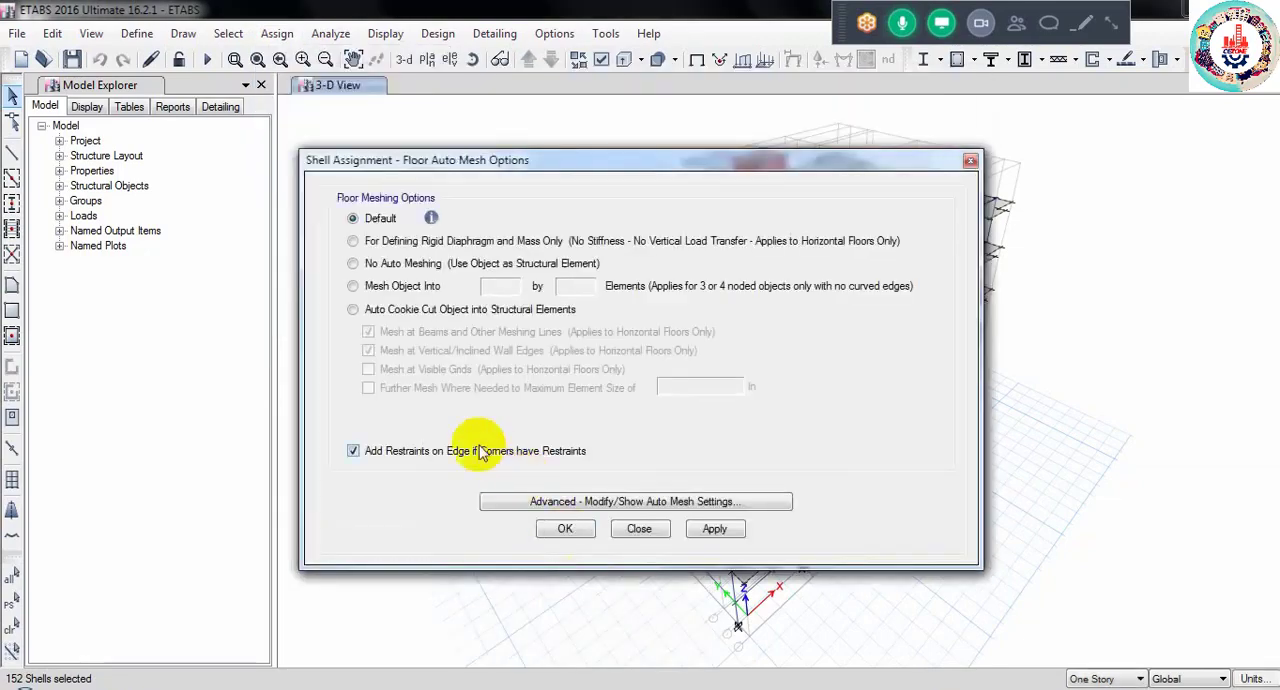
{"action": "left_click", "coordinate": [353, 310]}
{"action": "left_click", "coordinate": [369, 389]}
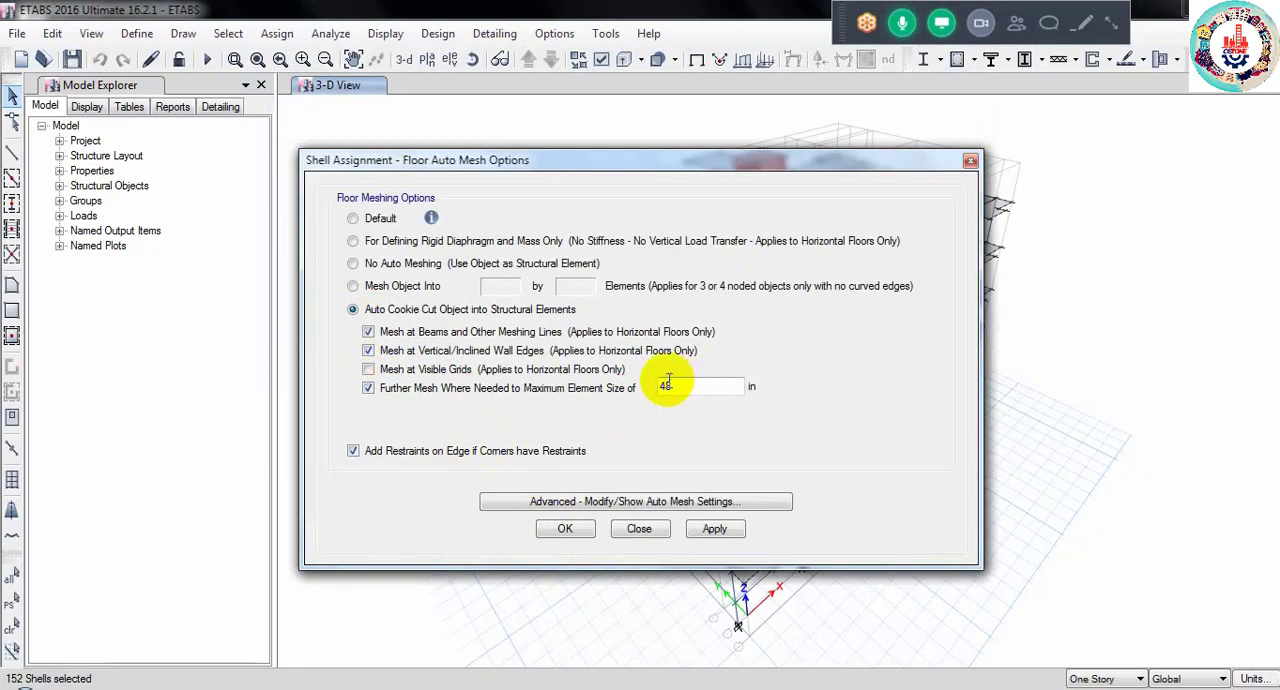
{"action": "left_click", "coordinate": [568, 532]}
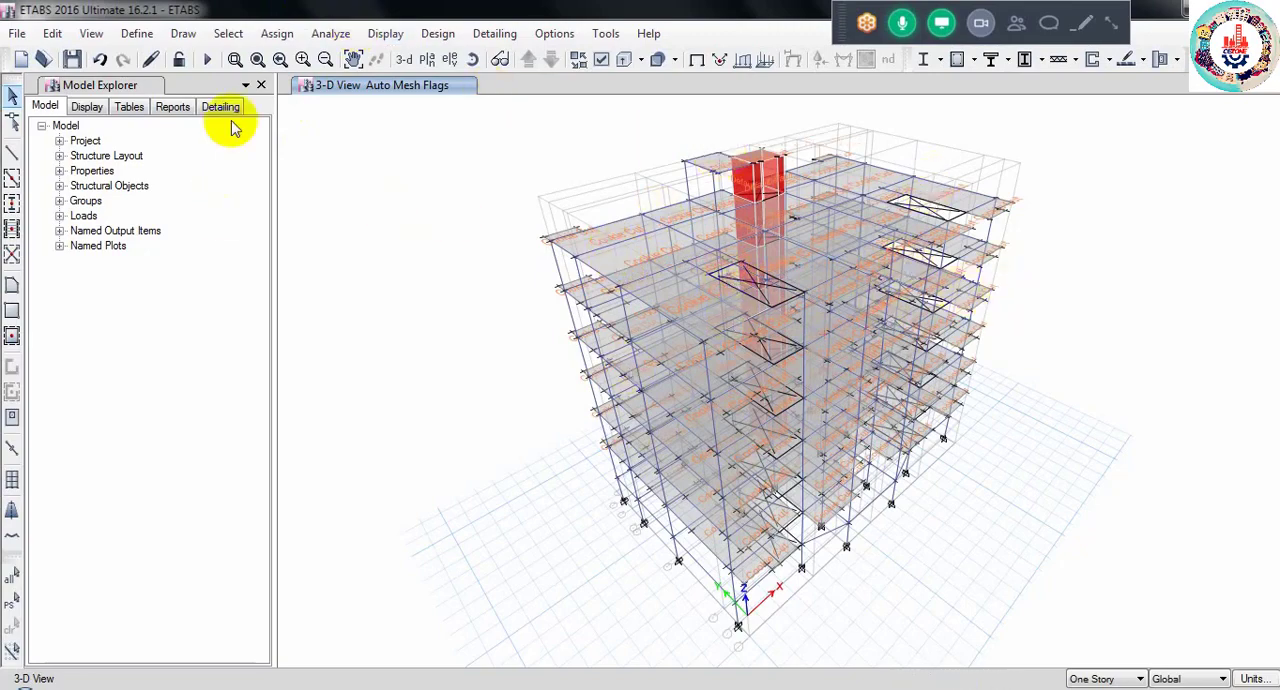
- Open the load pattern definitions, and switch to Windows Explorer to open BNBC_Part06_Page_039.jpg from the DATA project's WIND folder
{"action": "left_click", "coordinate": [133, 36]}
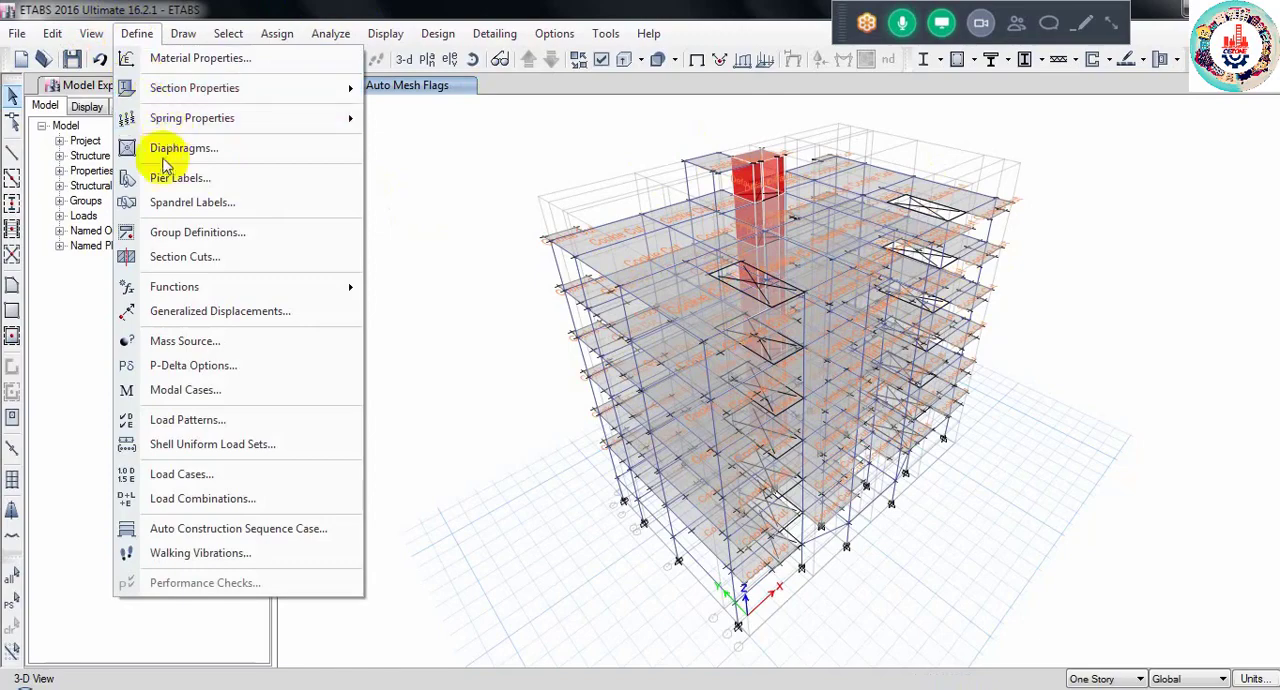
{"action": "left_click", "coordinate": [175, 419]}
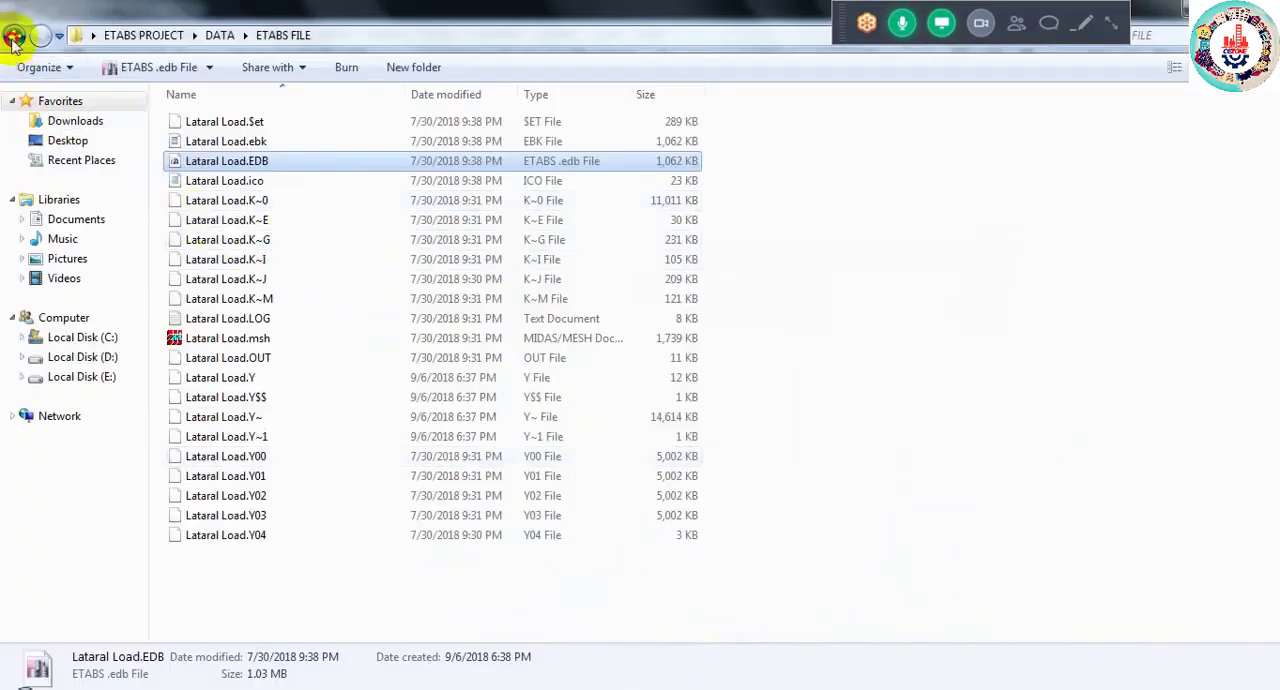
{"action": "left_click", "coordinate": [13, 37]}
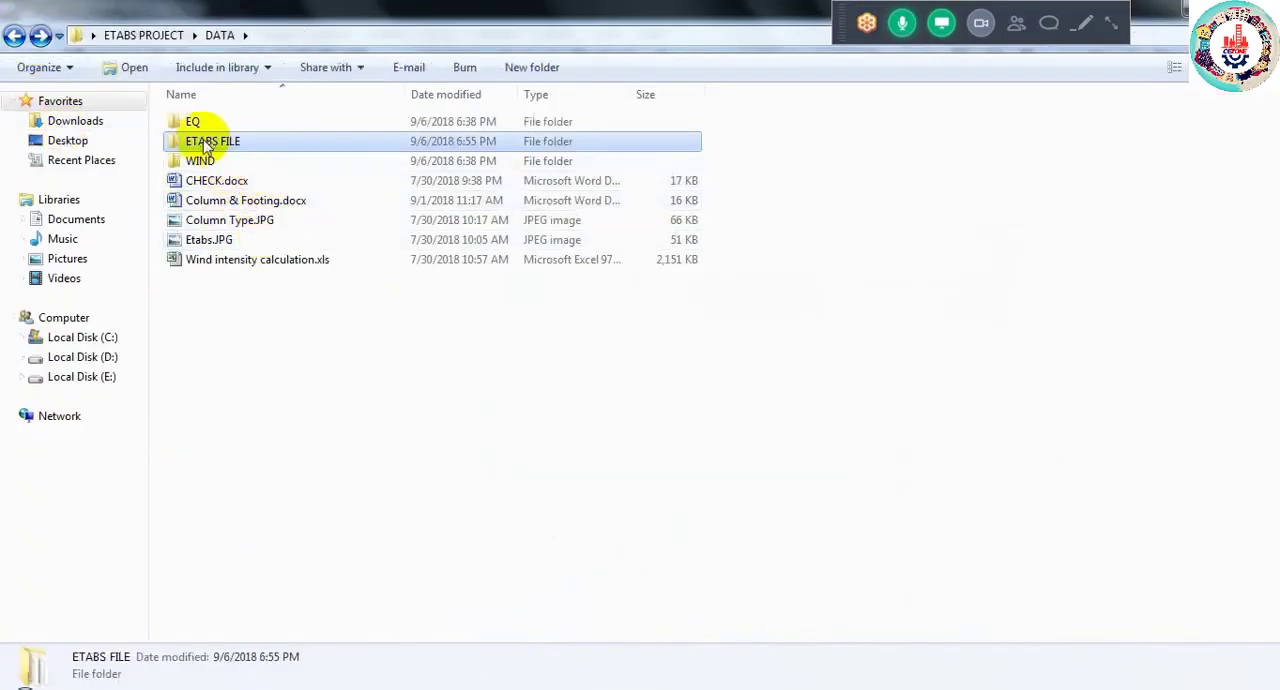
{"action": "left_click", "coordinate": [204, 161]}
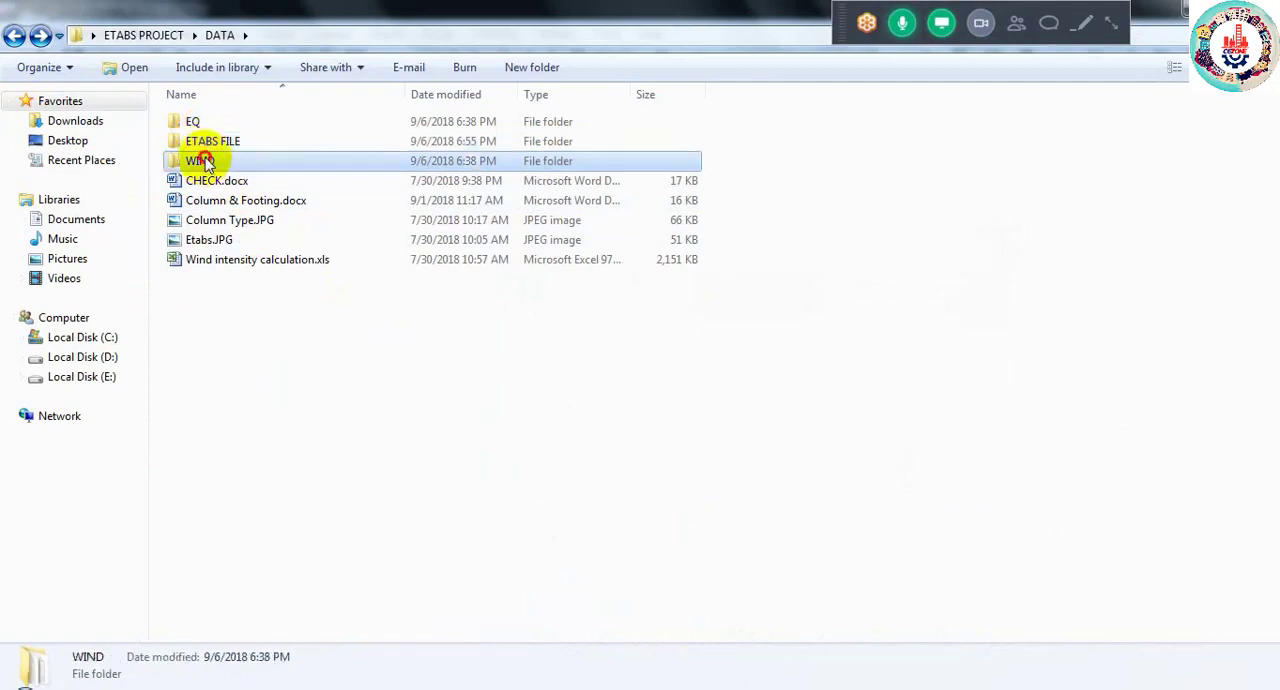
{"action": "double_click", "coordinate": [204, 161]}
{"action": "left_click", "coordinate": [206, 165]}
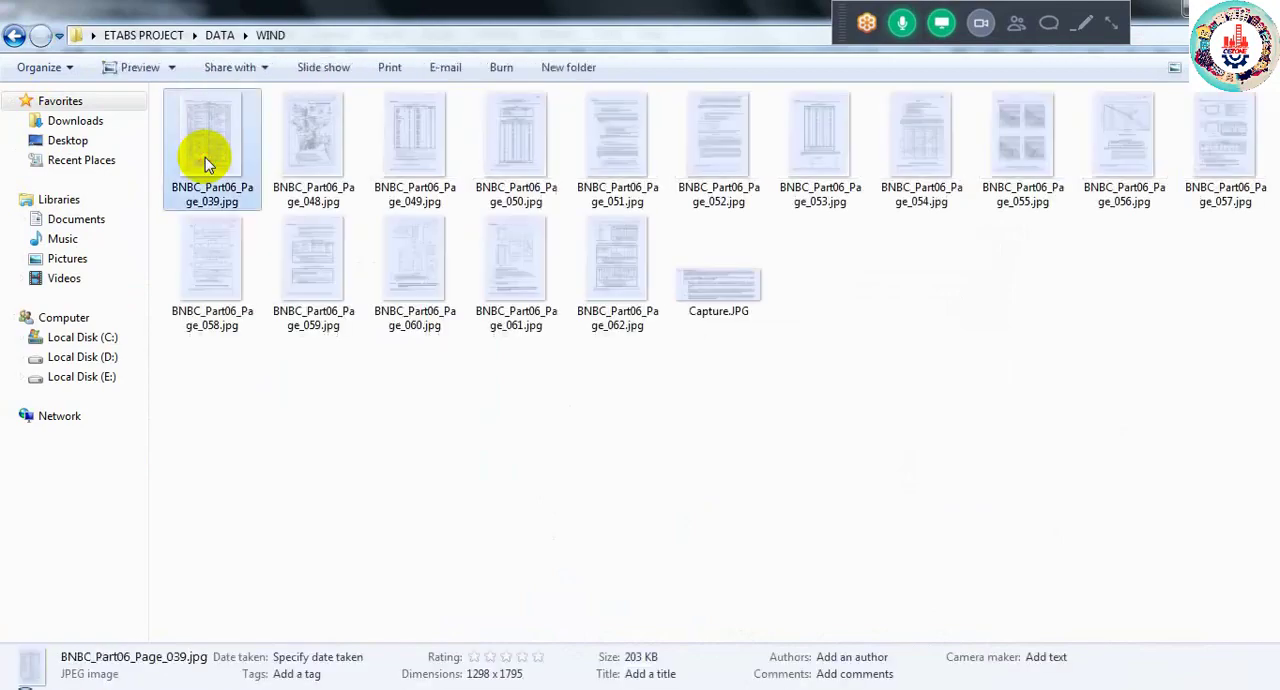
{"action": "double_click", "coordinate": [206, 163]}
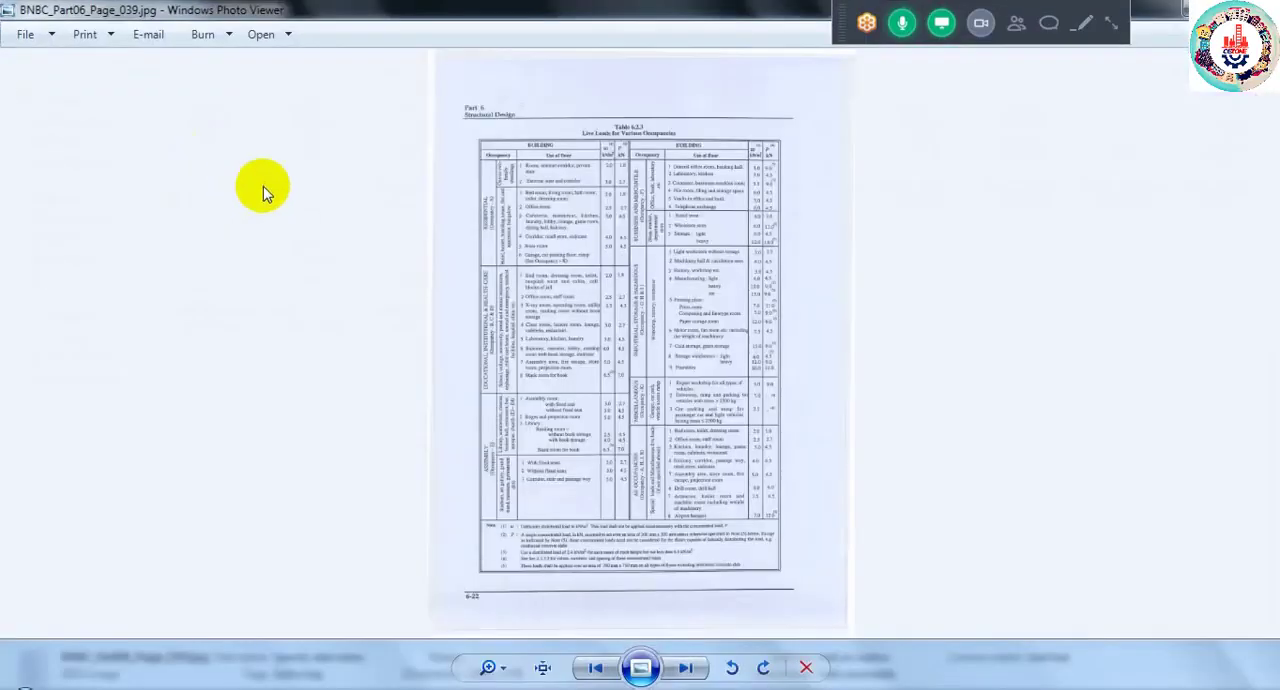
- Examine the residential live loads in Table 6.2.3, and close the image, its folder and the load pattern definitions in ETABS
{"action": "scroll", "coordinate": [540, 150], "scroll_direction": "up", "scroll_amount": 4}
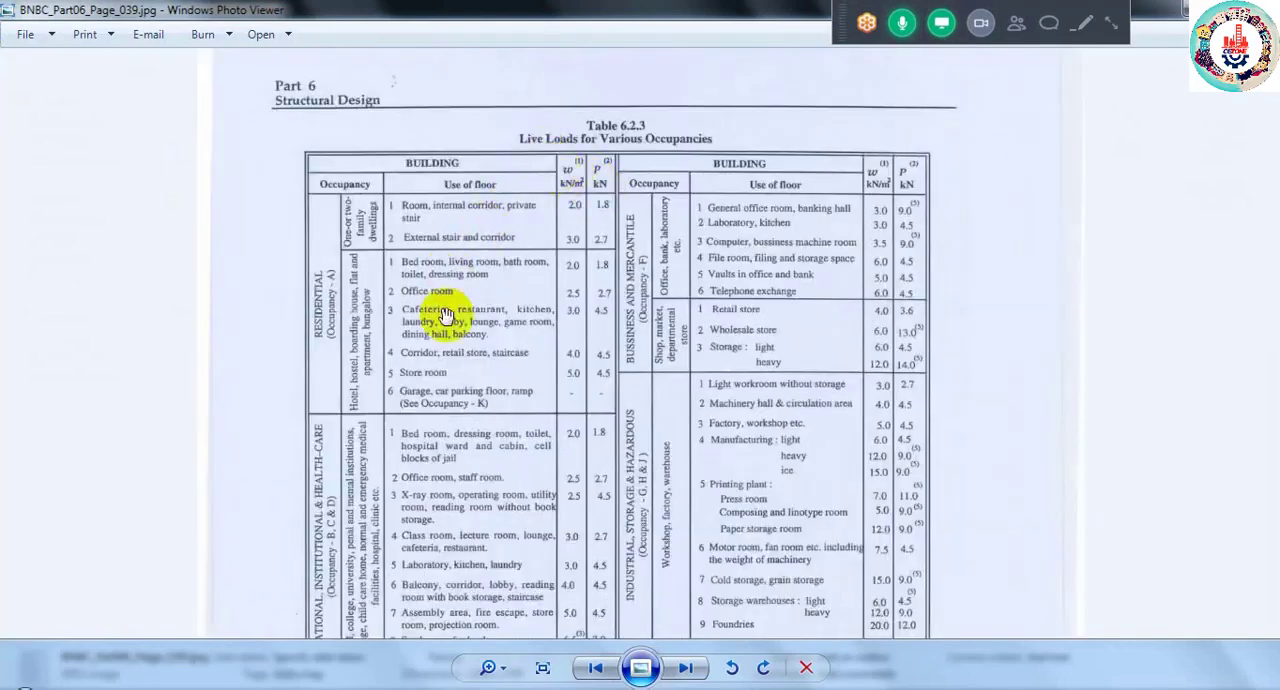
{"action": "scroll", "coordinate": [447, 314], "scroll_direction": "up", "scroll_amount": 2}
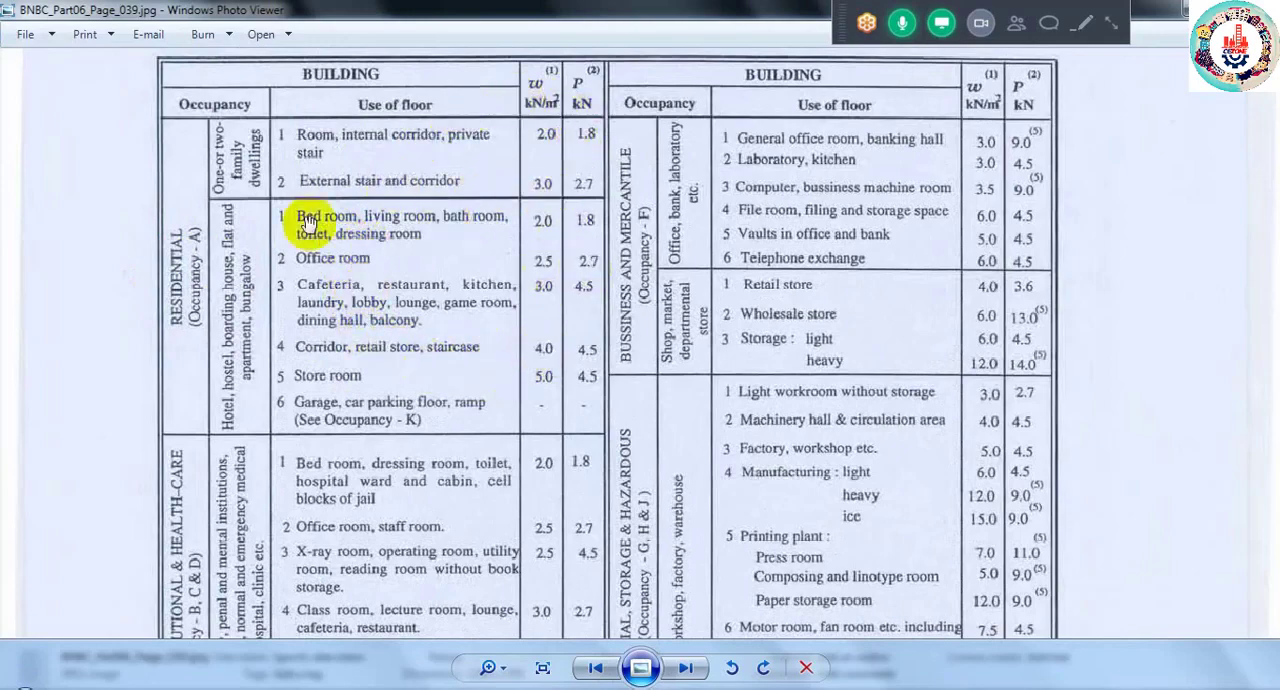
{"action": "scroll", "coordinate": [240, 448], "scroll_direction": "down", "scroll_amount": 2}
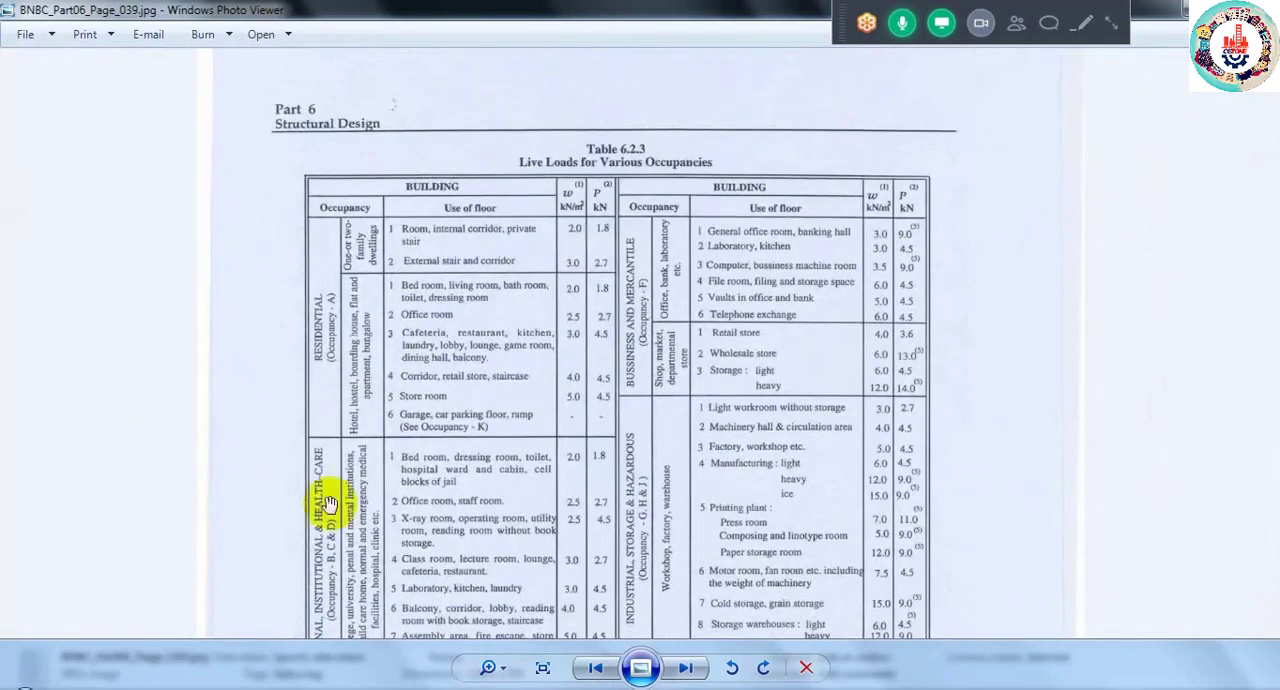
{"action": "scroll", "coordinate": [654, 308], "scroll_direction": "up", "scroll_amount": 2}
{"action": "scroll", "coordinate": [652, 369], "scroll_direction": "down", "scroll_amount": 2}
{"action": "scroll", "coordinate": [651, 557], "scroll_direction": "down", "scroll_amount": 2}
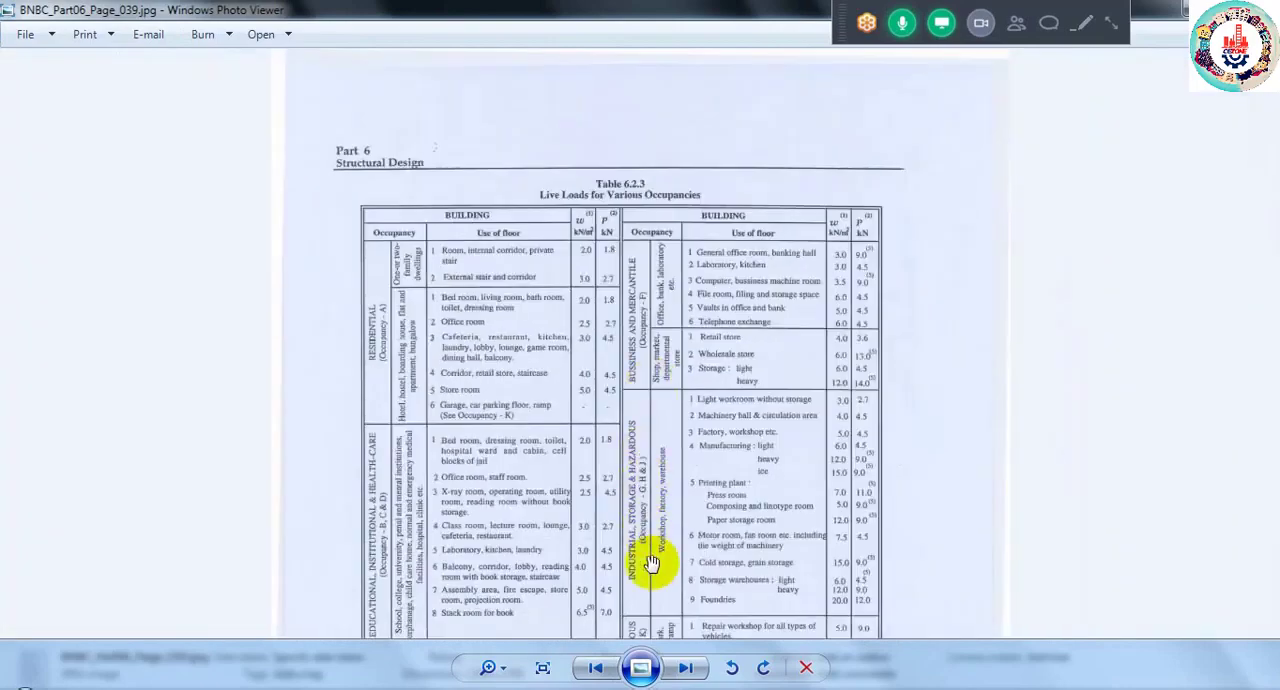
{"action": "scroll", "coordinate": [580, 557], "scroll_direction": "up", "scroll_amount": 2}
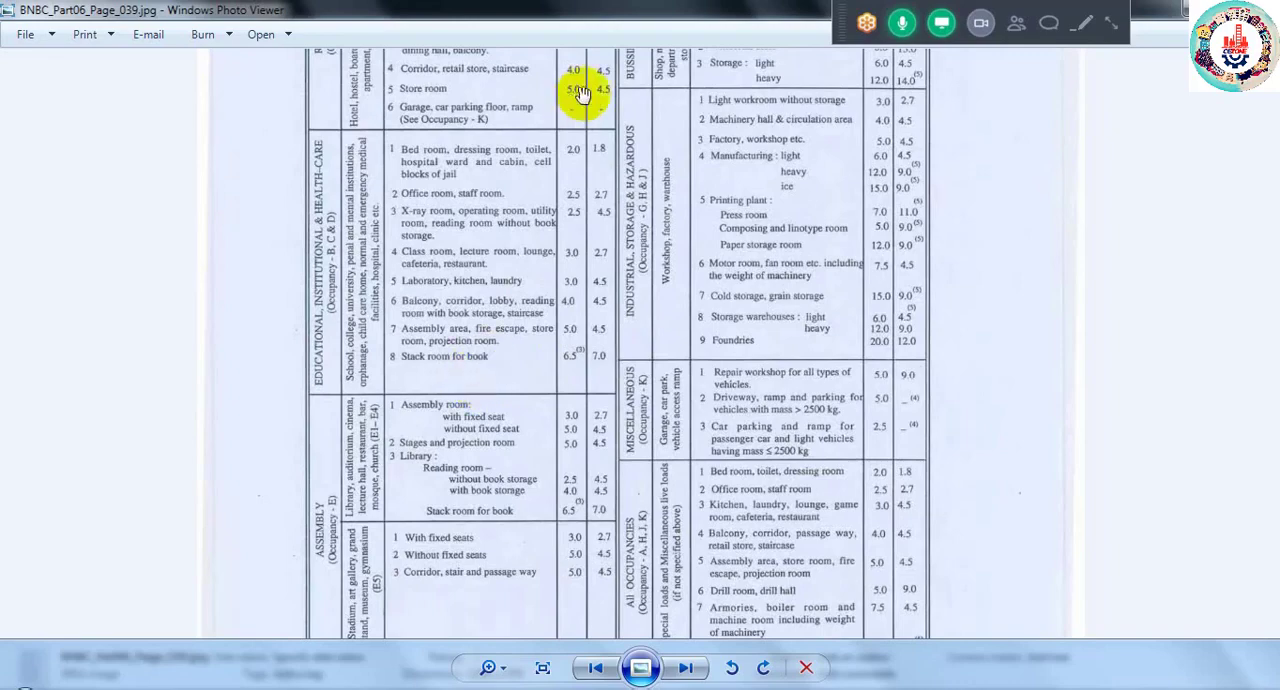
{"action": "left_click", "coordinate": [1183, 18]}
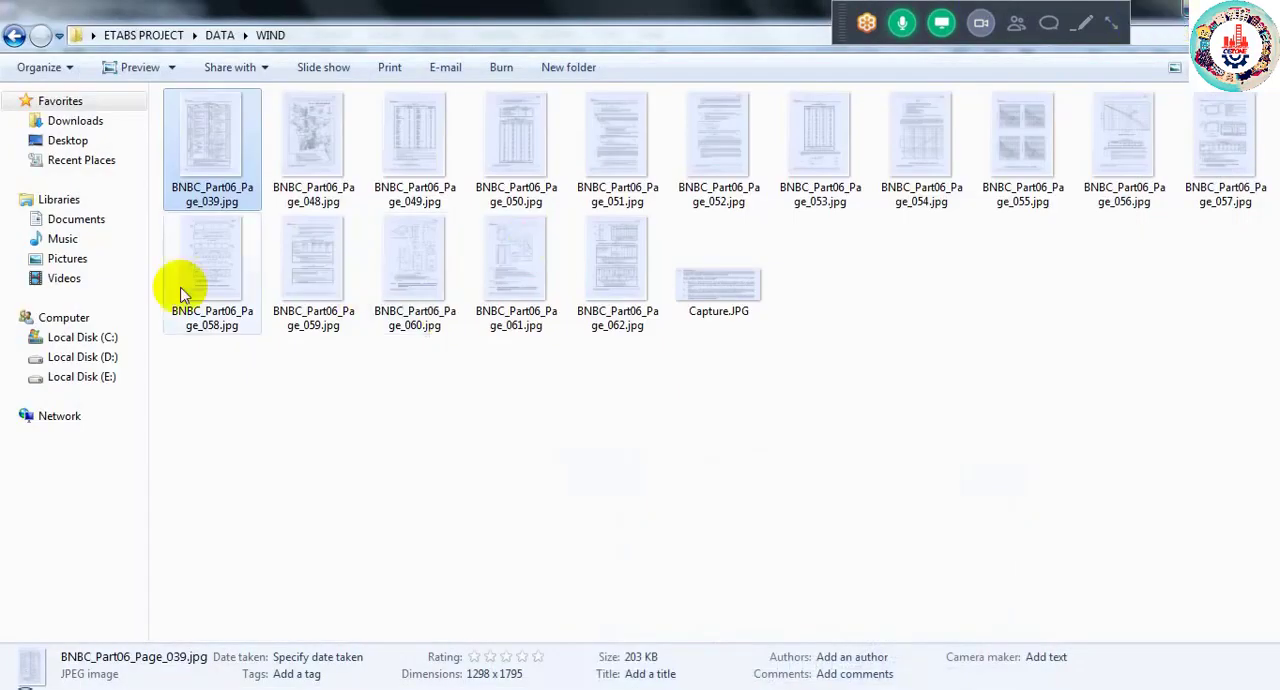
{"action": "left_click", "coordinate": [1184, 12]}
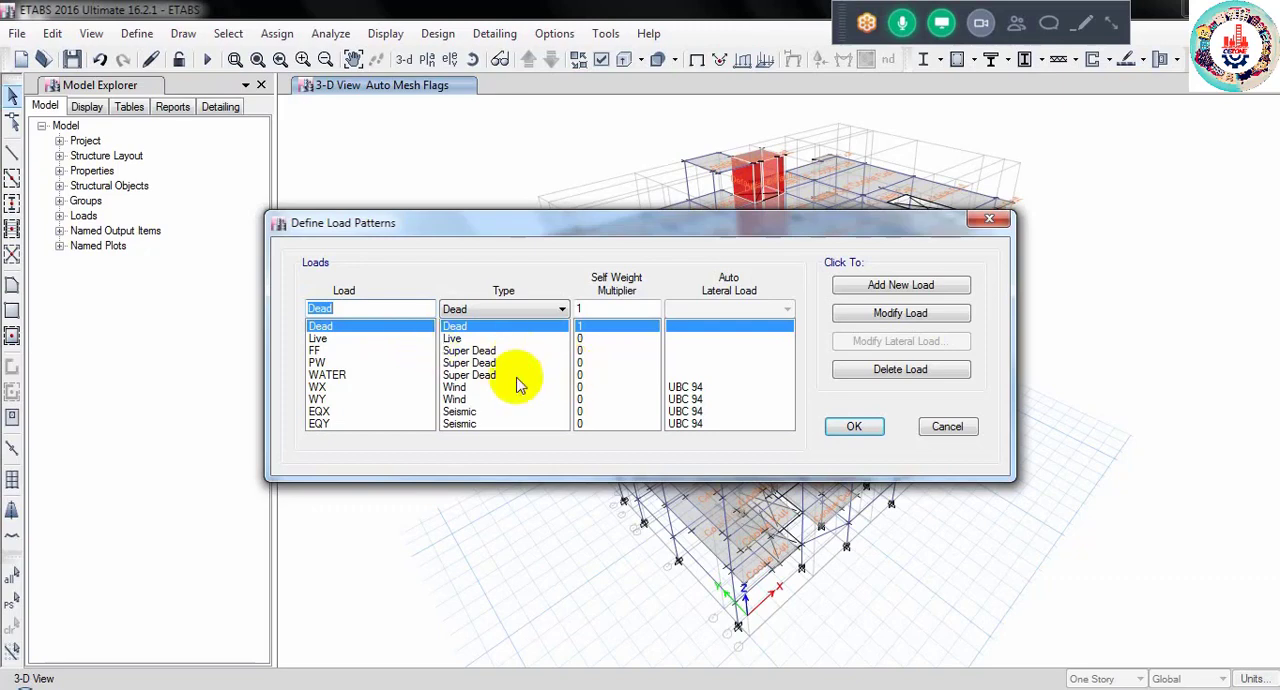
{"action": "left_click", "coordinate": [932, 427]}
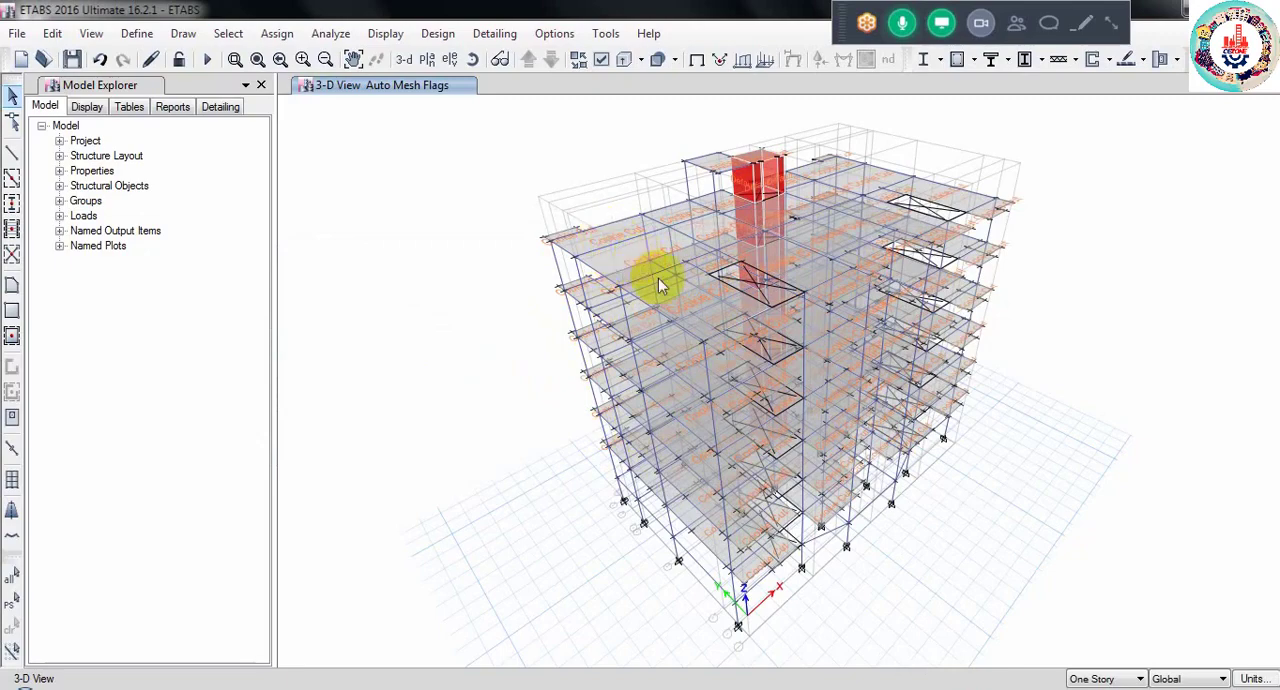
- Select all slabs that use the SLAB 5" section property, keeping the model visible beside the selection dialog
{"action": "left_click", "coordinate": [226, 35]}
{"action": "mouse_move", "coordinate": [320, 57]}
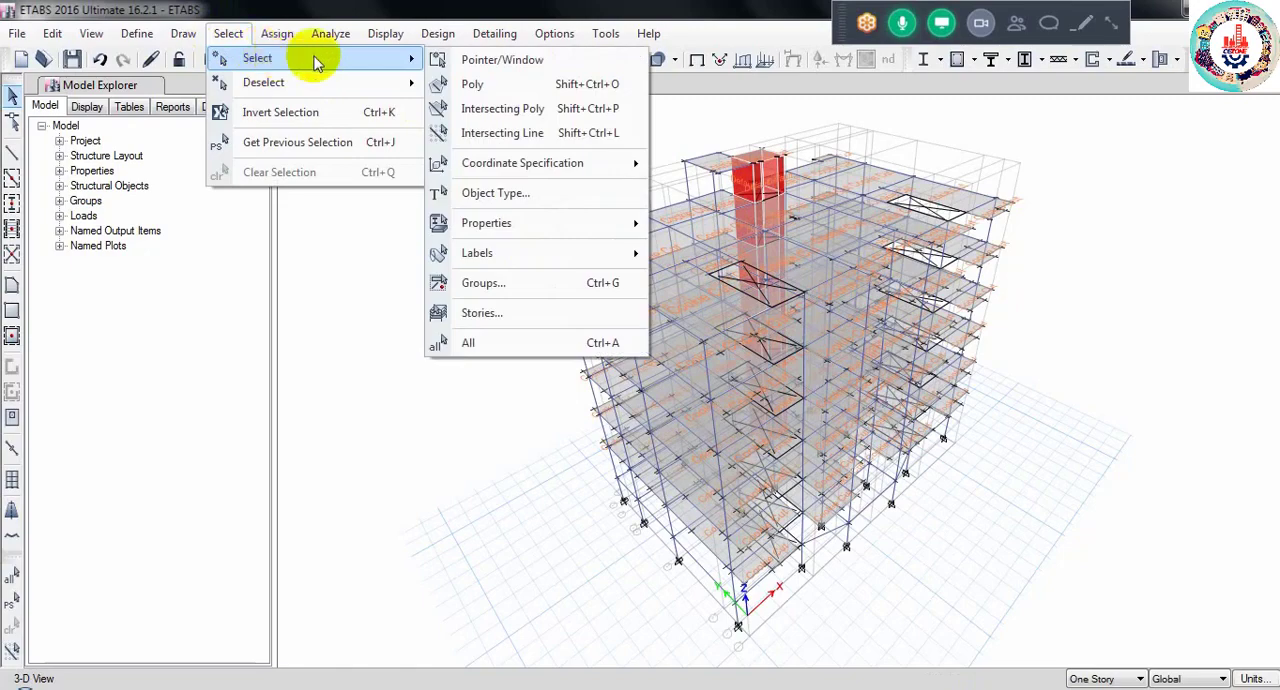
{"action": "mouse_move", "coordinate": [537, 222]}
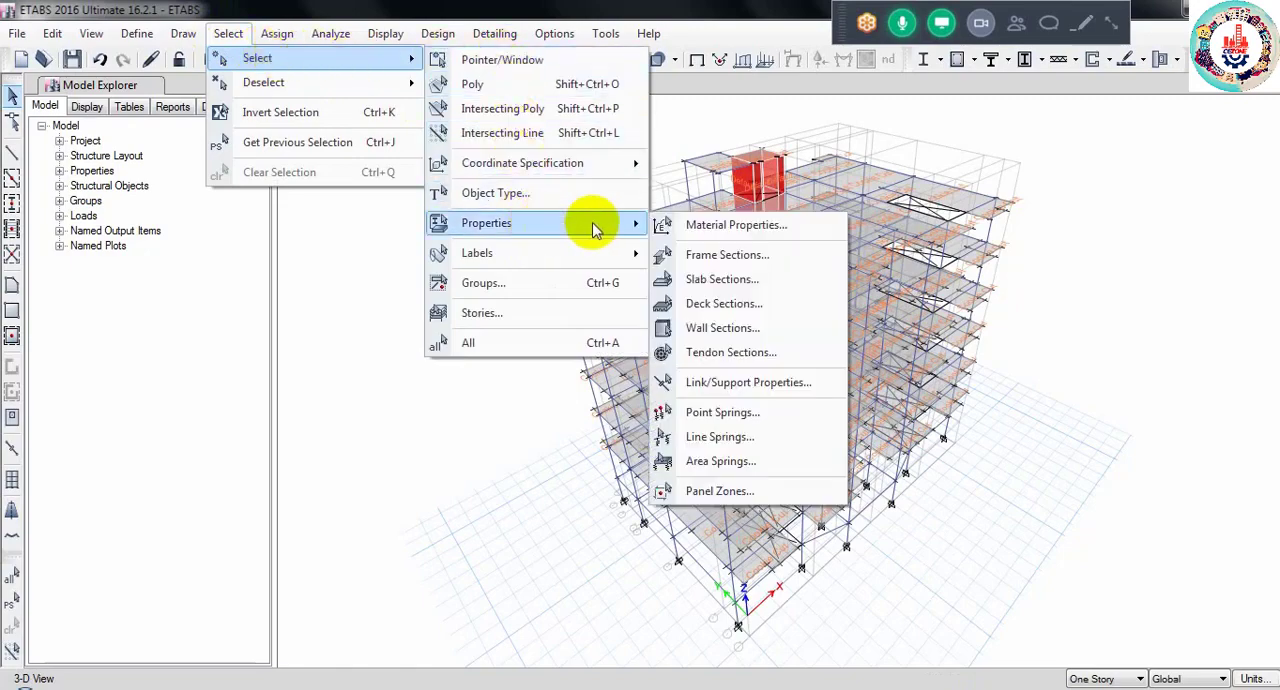
{"action": "left_click", "coordinate": [750, 282]}
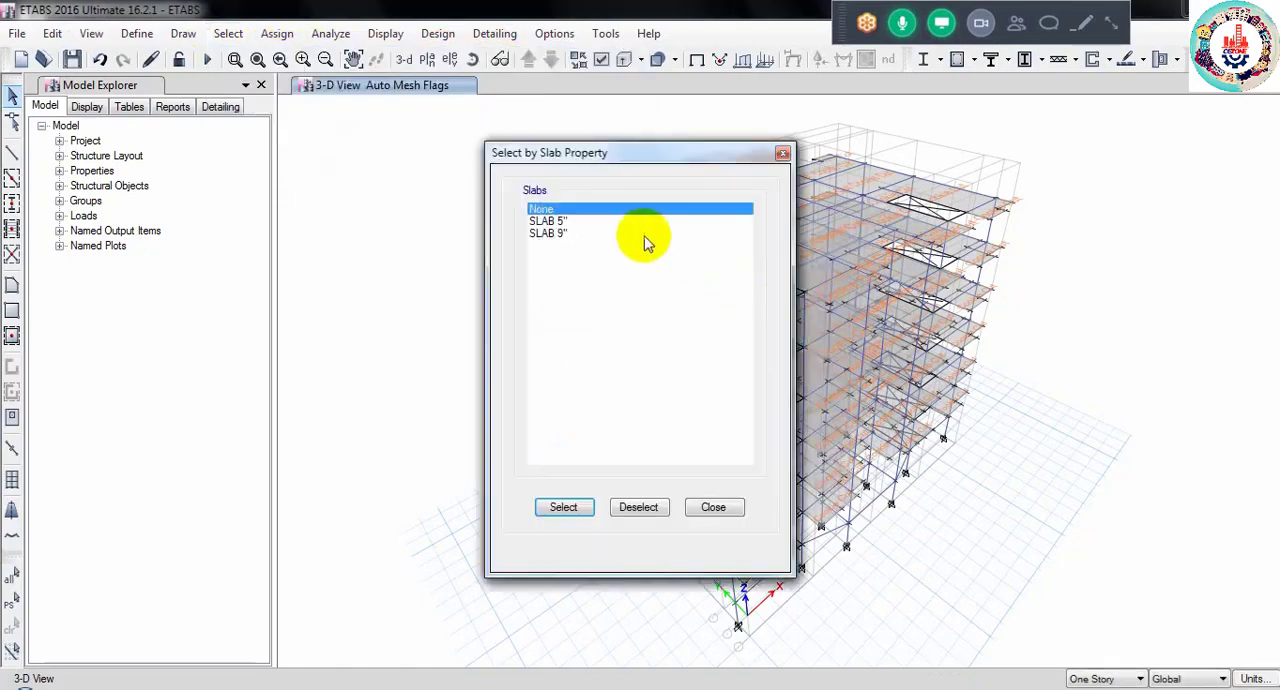
{"action": "left_click_drag", "start_coordinate": [622, 151], "coordinate": [975, 208]}
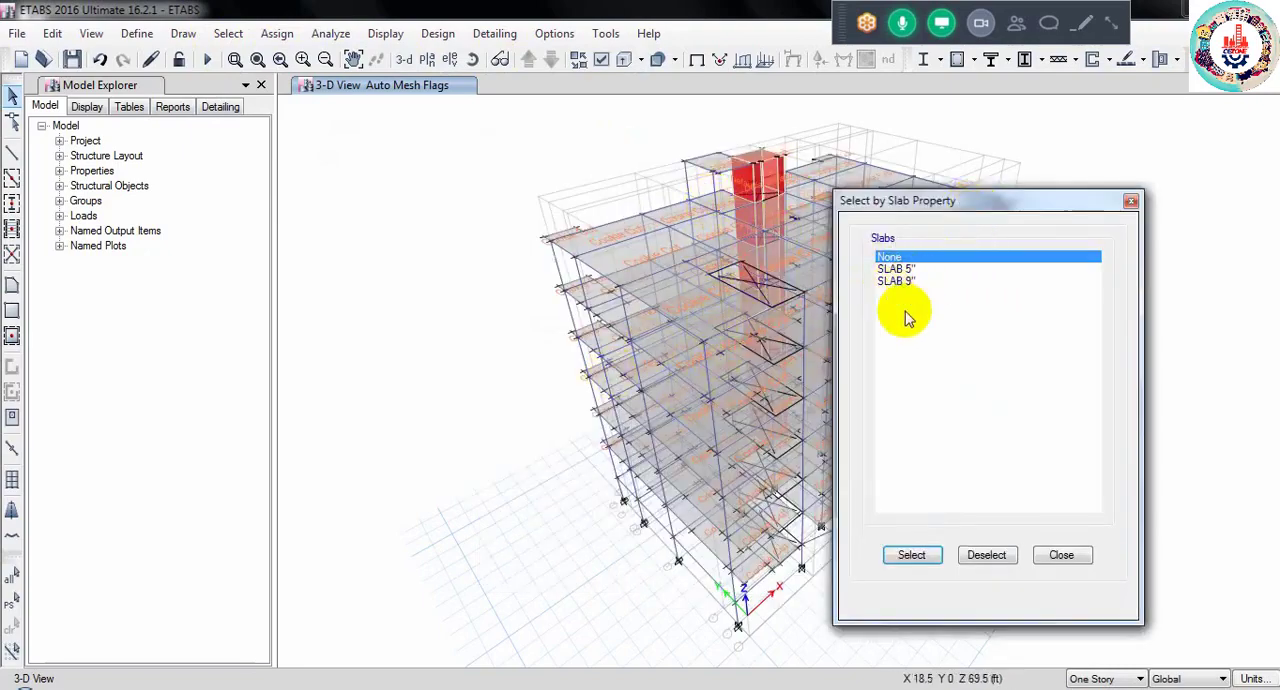
{"action": "left_click", "coordinate": [893, 268]}
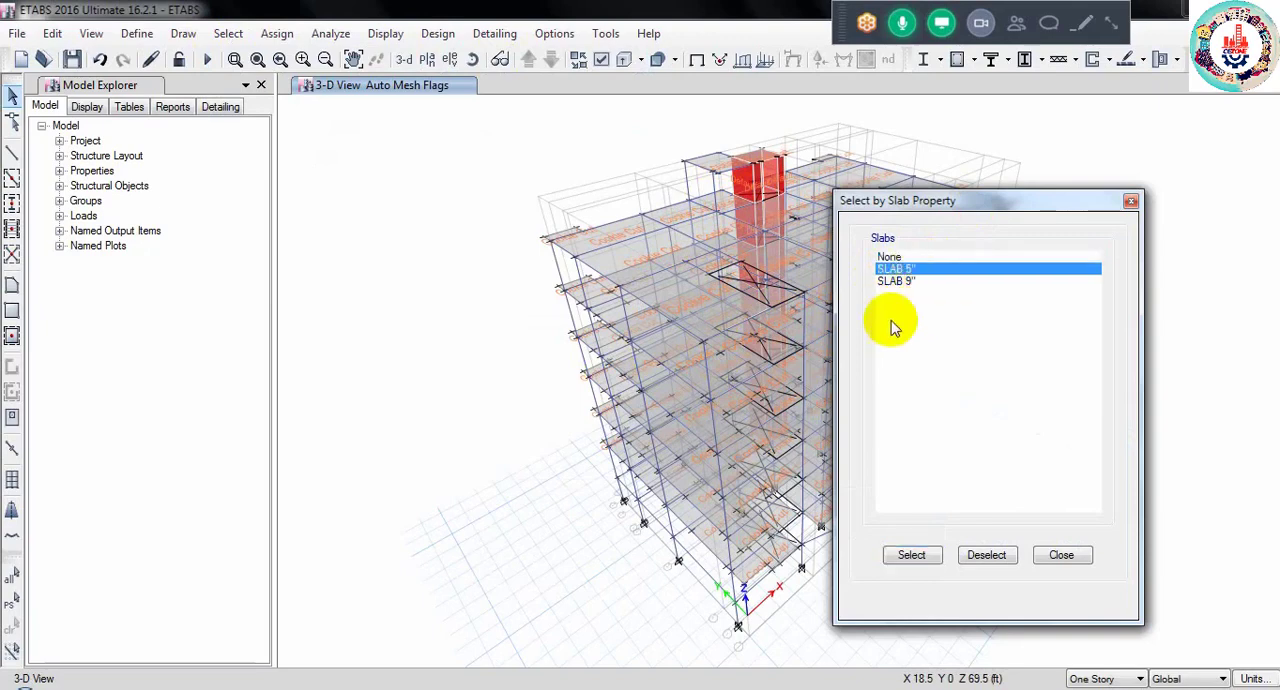
{"action": "left_click", "coordinate": [908, 555]}
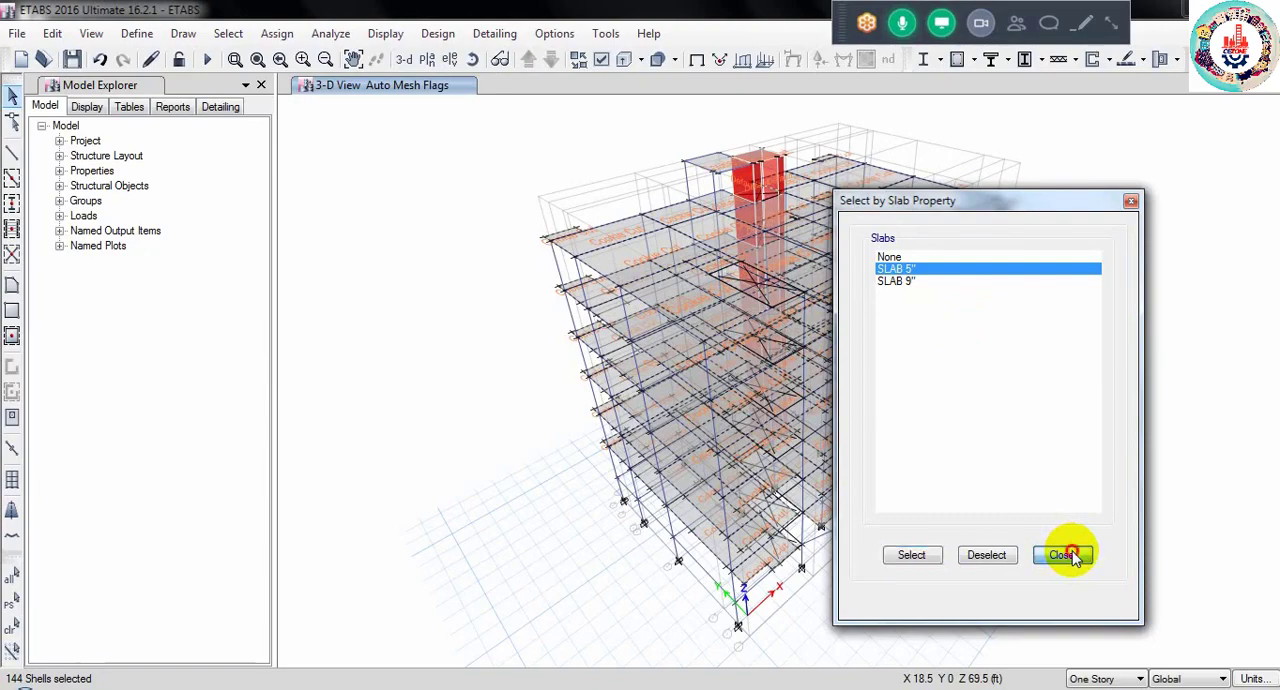
- Remove the shells on the ROOF TOP and ROOF stories from the current slab selection
{"action": "left_click", "coordinate": [1066, 555]}
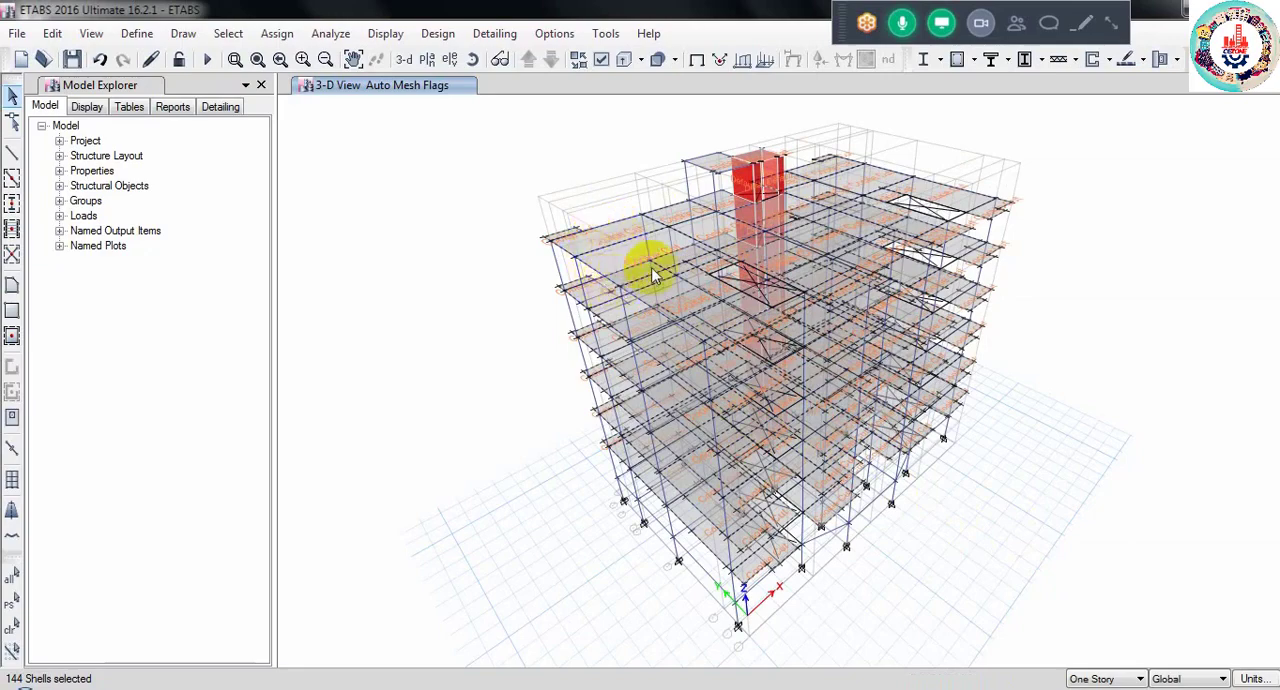
{"action": "left_click", "coordinate": [229, 36]}
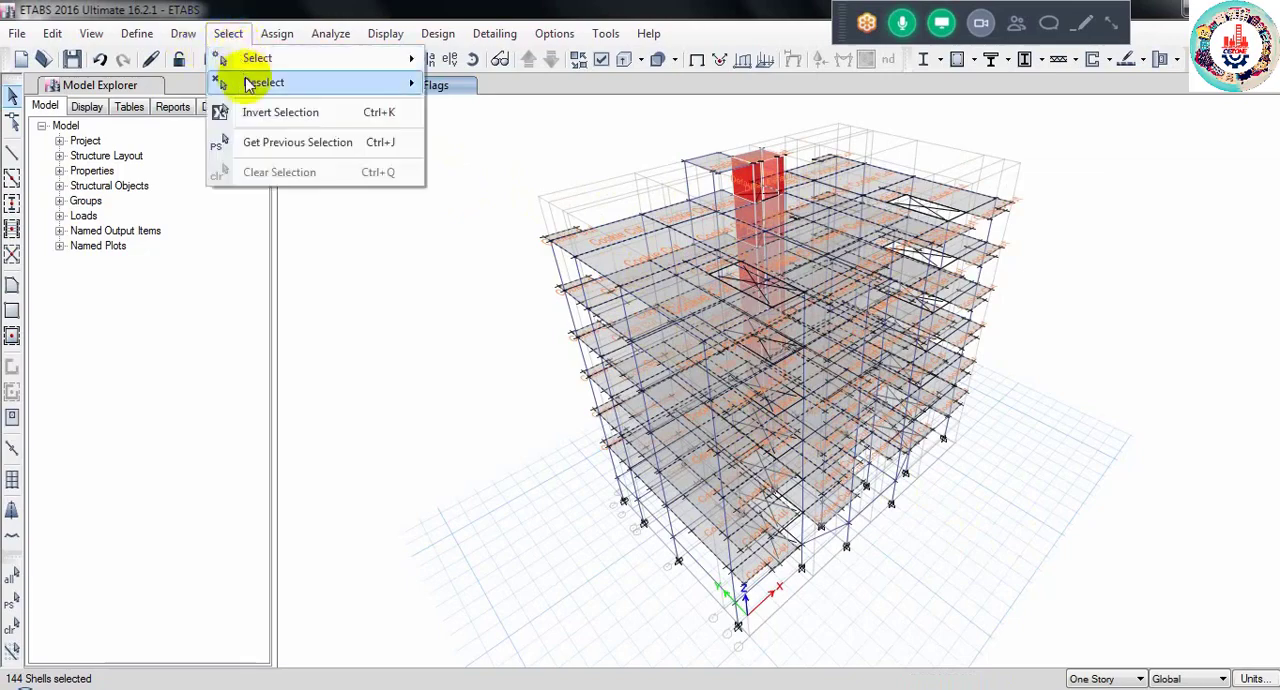
{"action": "mouse_move", "coordinate": [226, 81]}
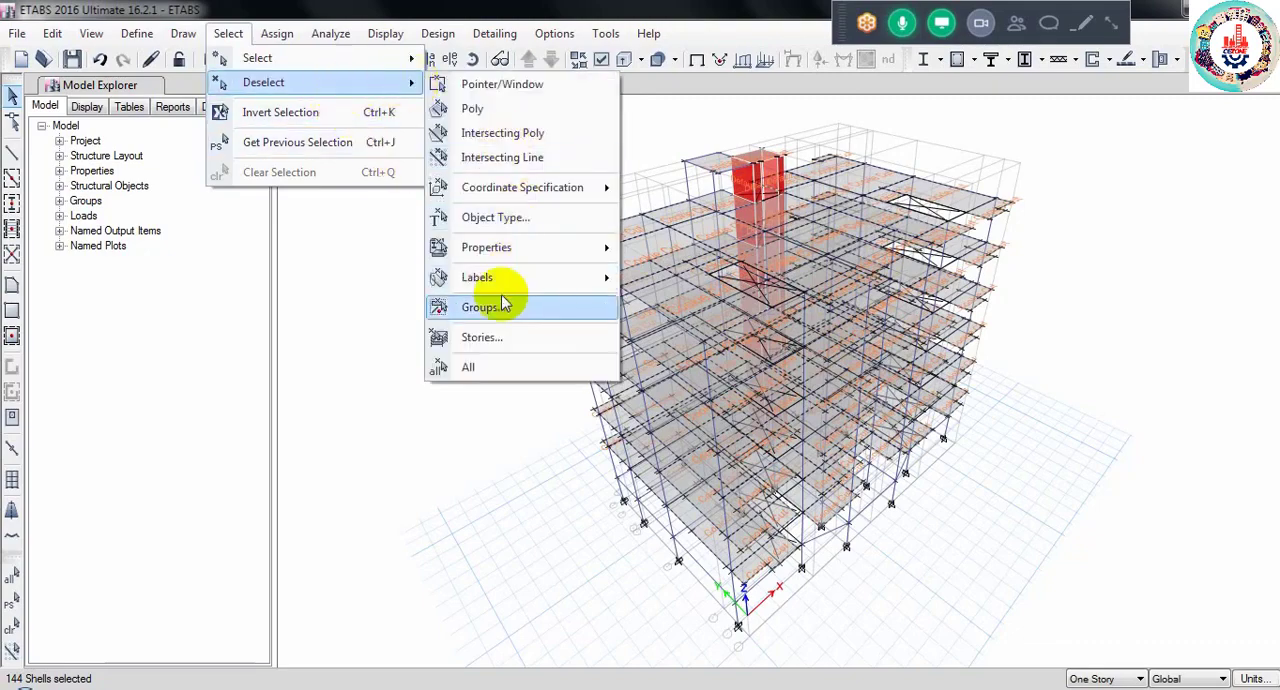
{"action": "left_click", "coordinate": [490, 340]}
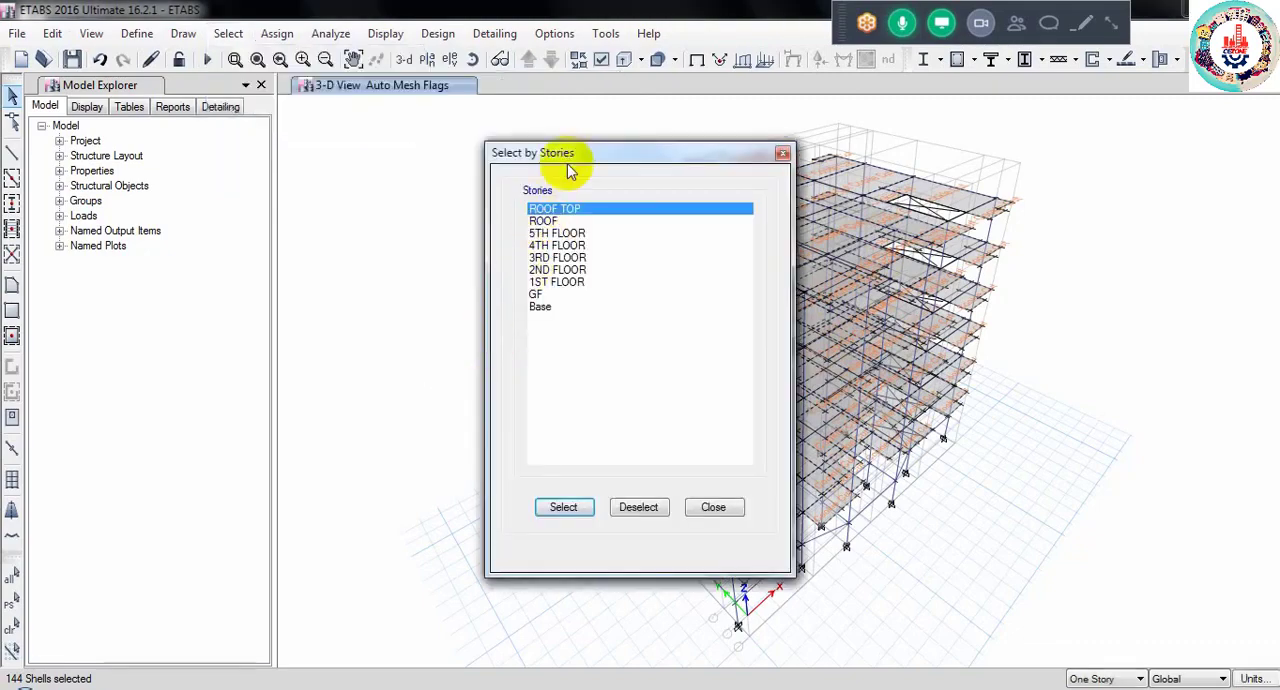
{"action": "left_click_drag", "start_coordinate": [563, 163], "coordinate": [268, 165]}
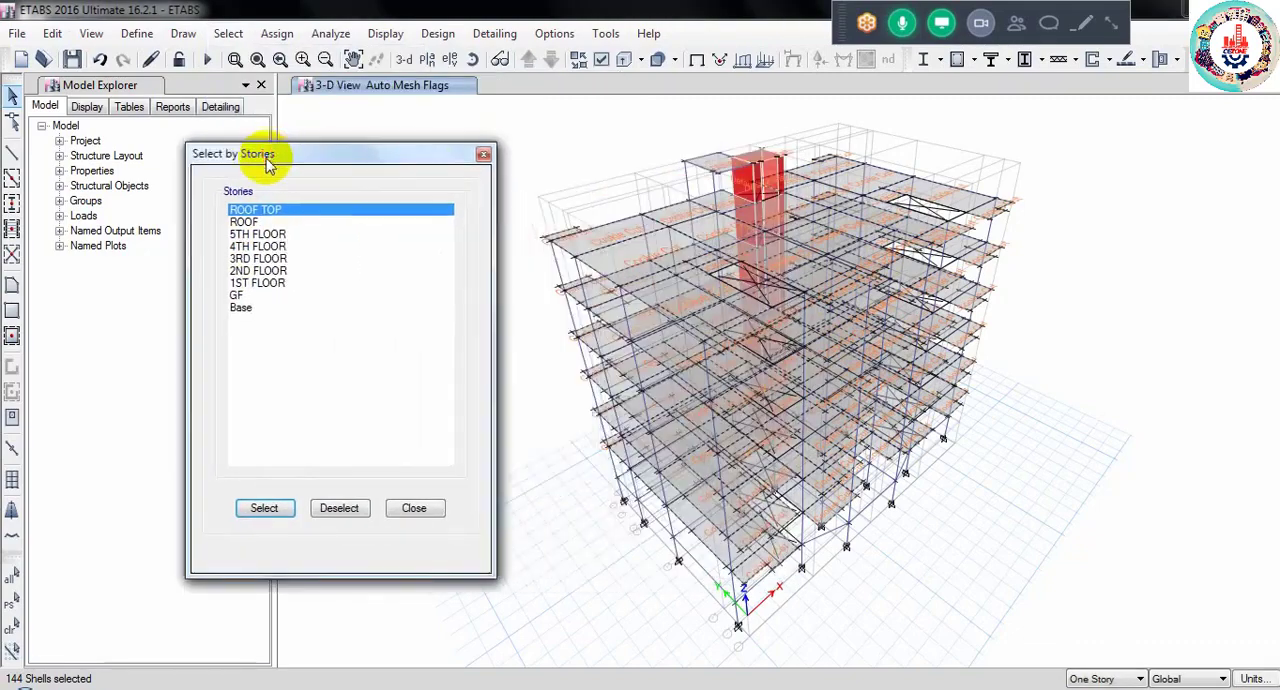
{"action": "left_click", "coordinate": [243, 222]}
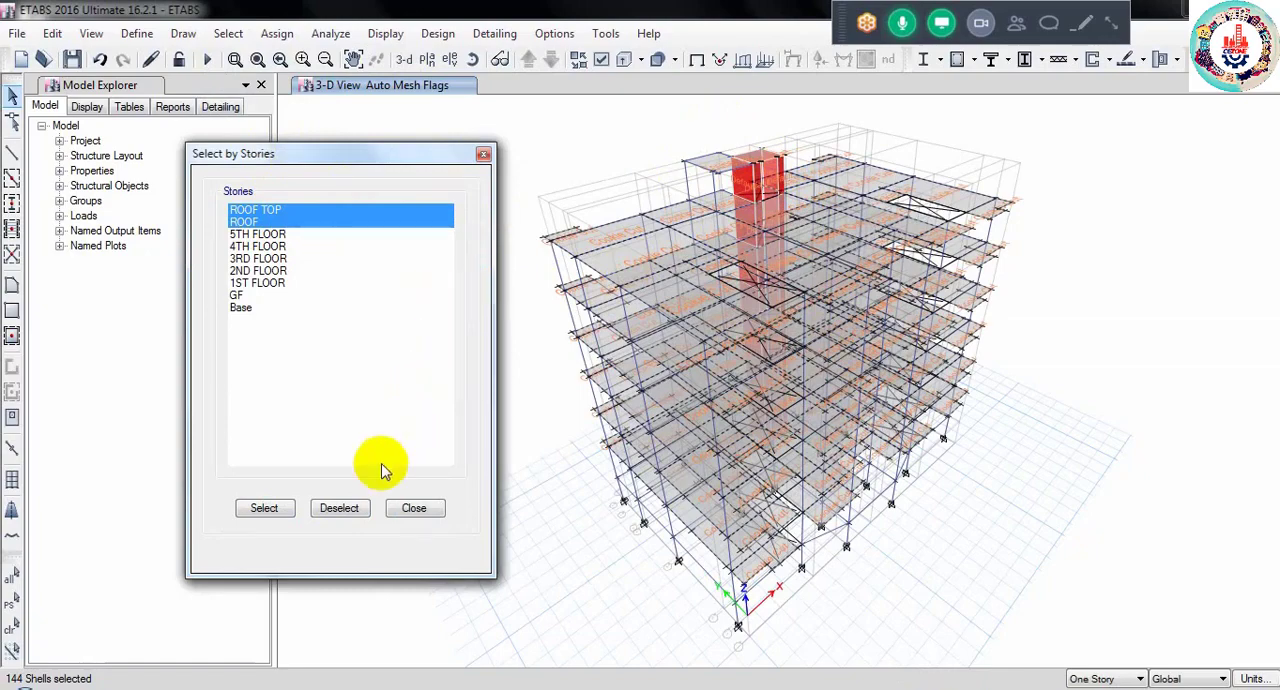
{"action": "left_click", "coordinate": [323, 513]}
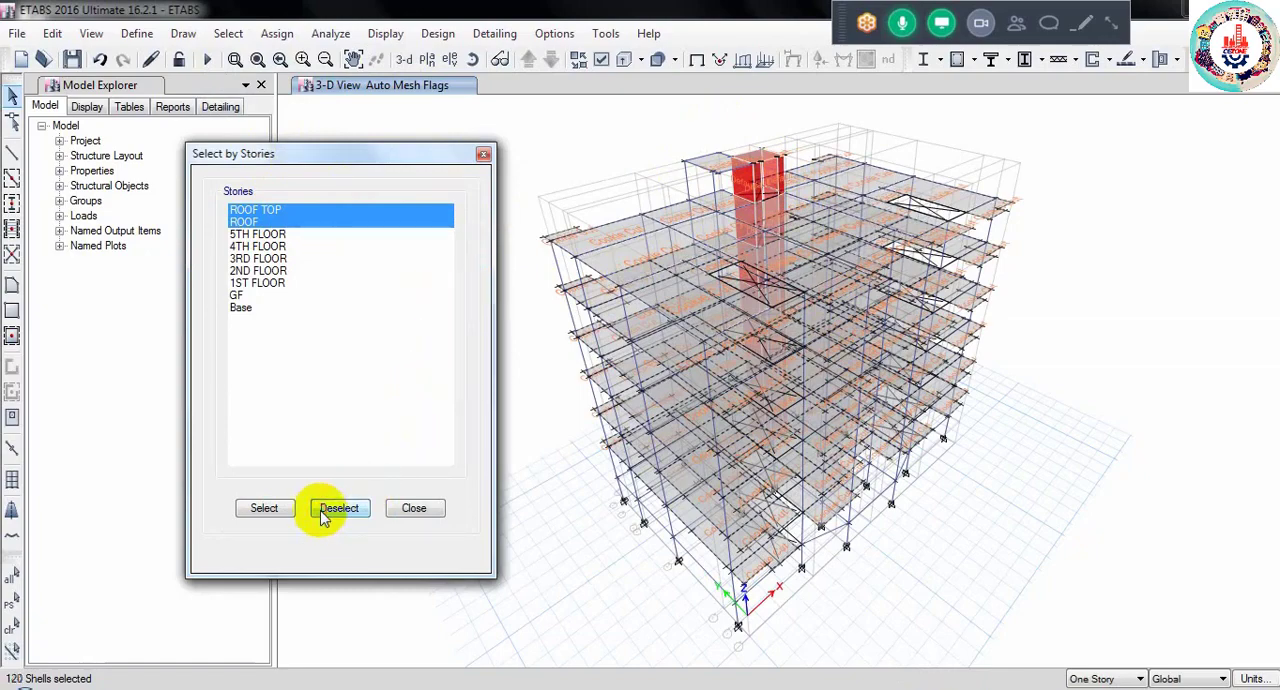
{"action": "left_click", "coordinate": [414, 508]}
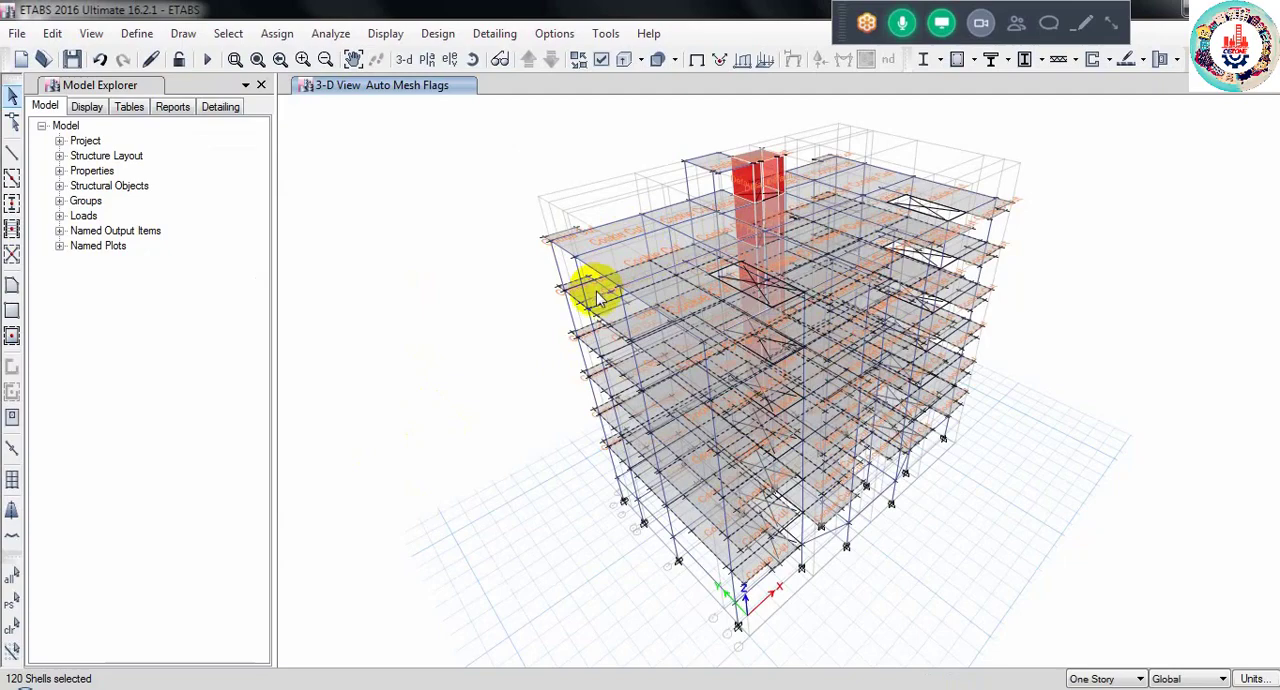
- Assign a uniform Live load of 40 lb/ft² in the gravity direction to the selected slabs, replacing existing loads
{"action": "left_click", "coordinate": [274, 34]}
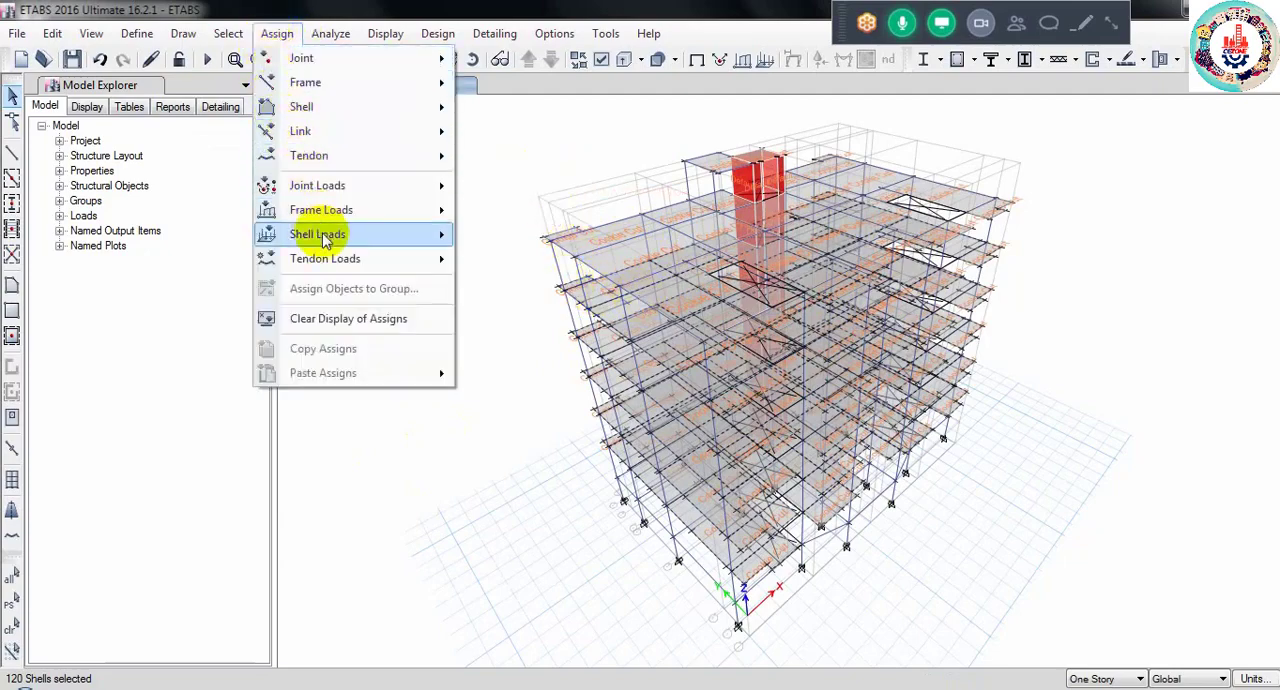
{"action": "mouse_move", "coordinate": [325, 241]}
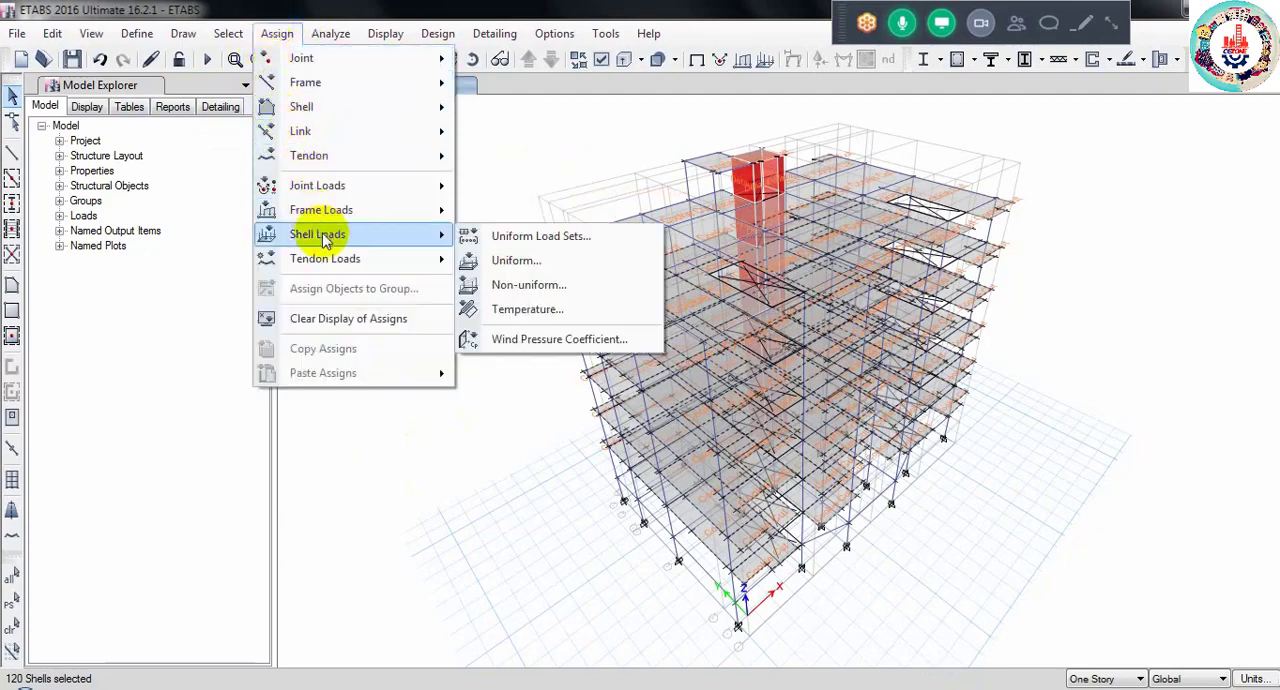
{"action": "left_click", "coordinate": [523, 262]}
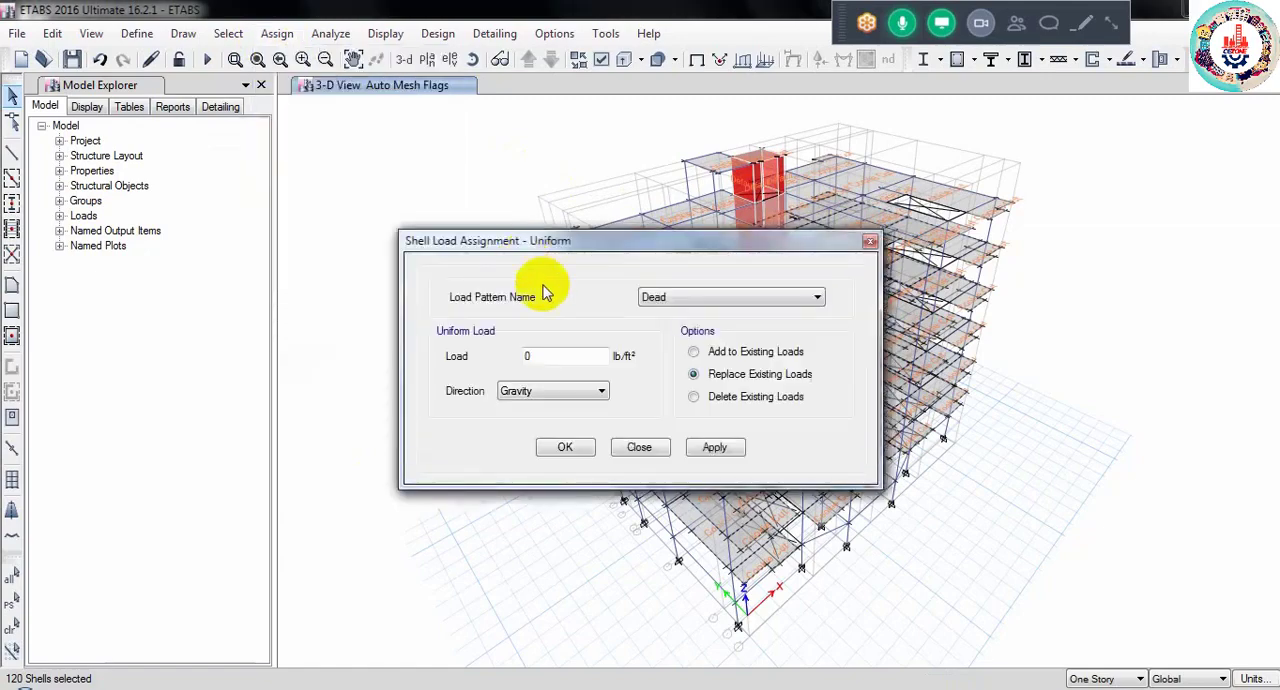
{"action": "left_click", "coordinate": [664, 300]}
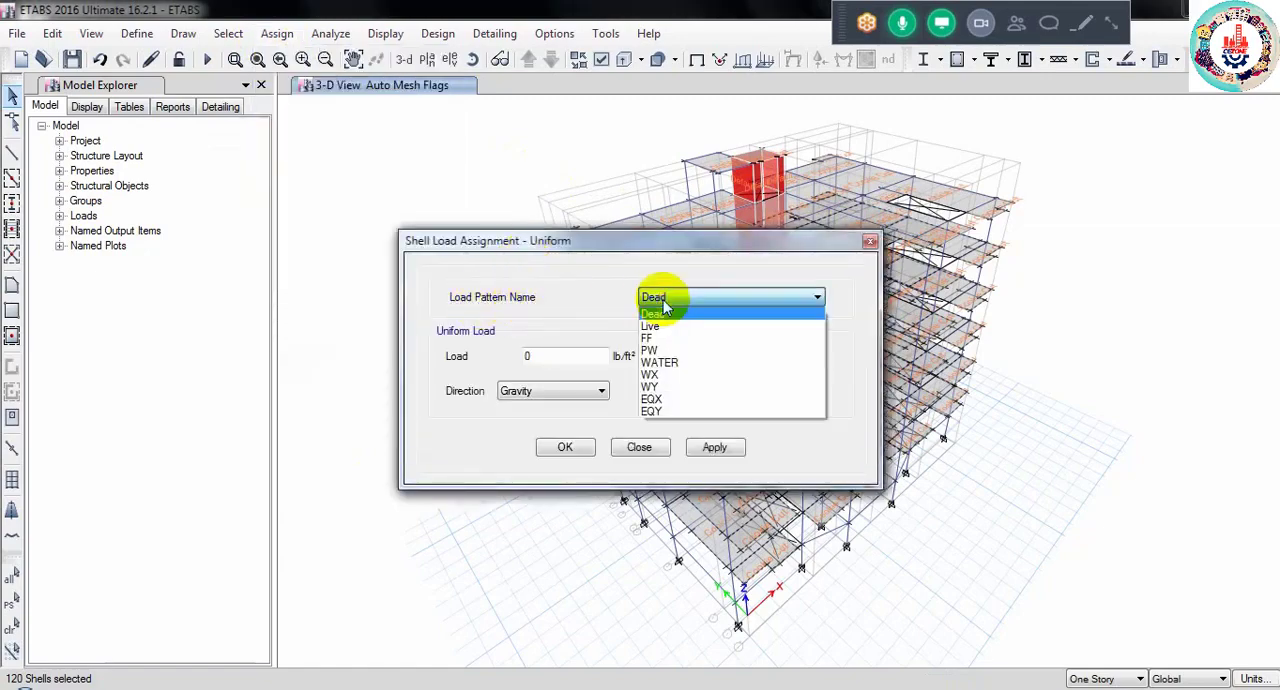
{"action": "left_click", "coordinate": [655, 327]}
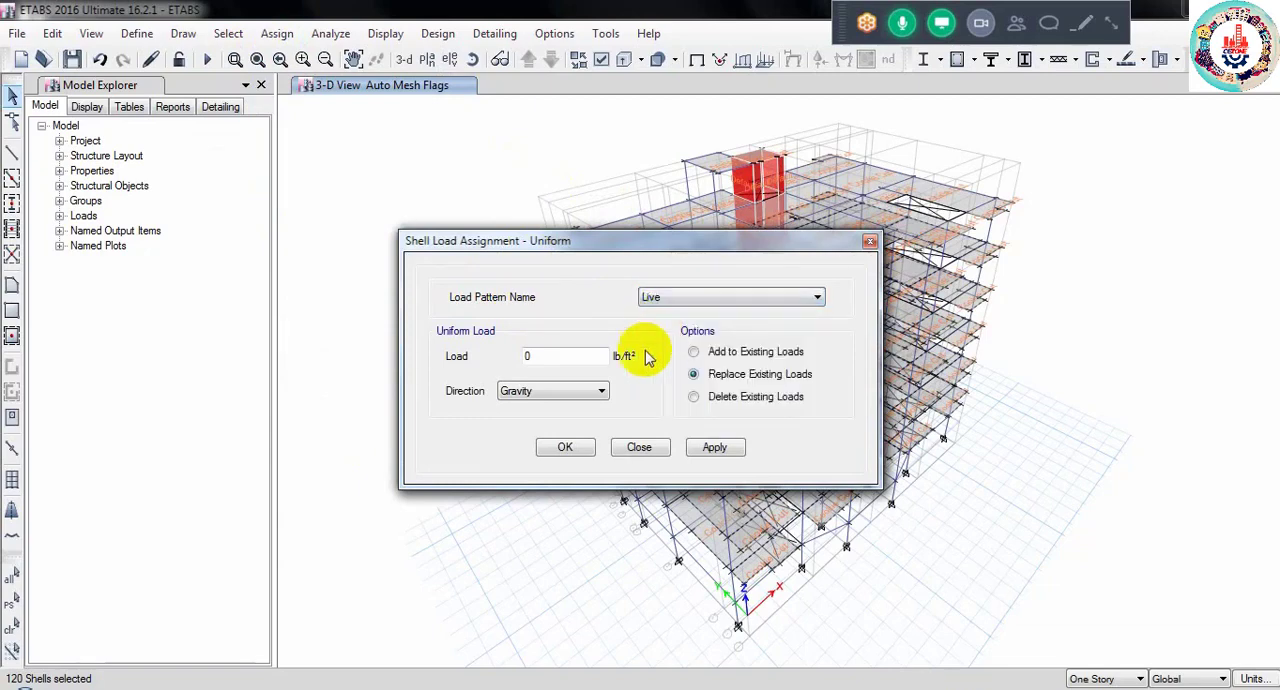
{"action": "left_click", "coordinate": [562, 363]}
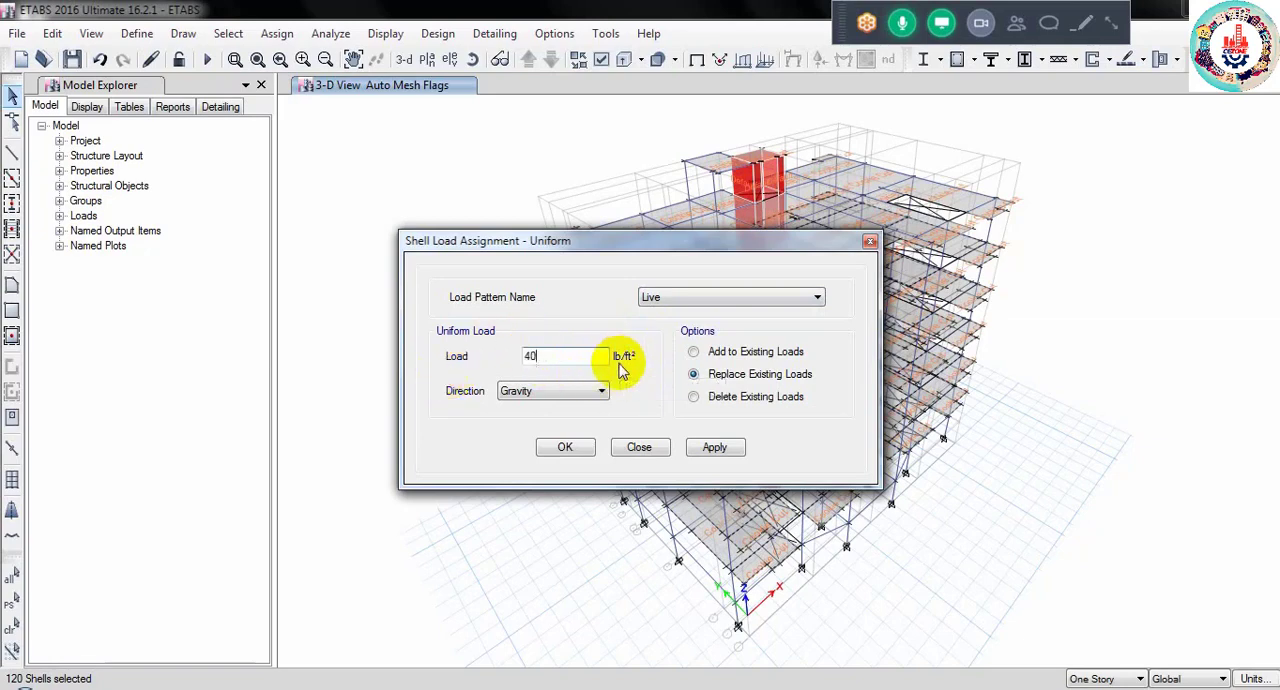
{"action": "left_click", "coordinate": [568, 448]}
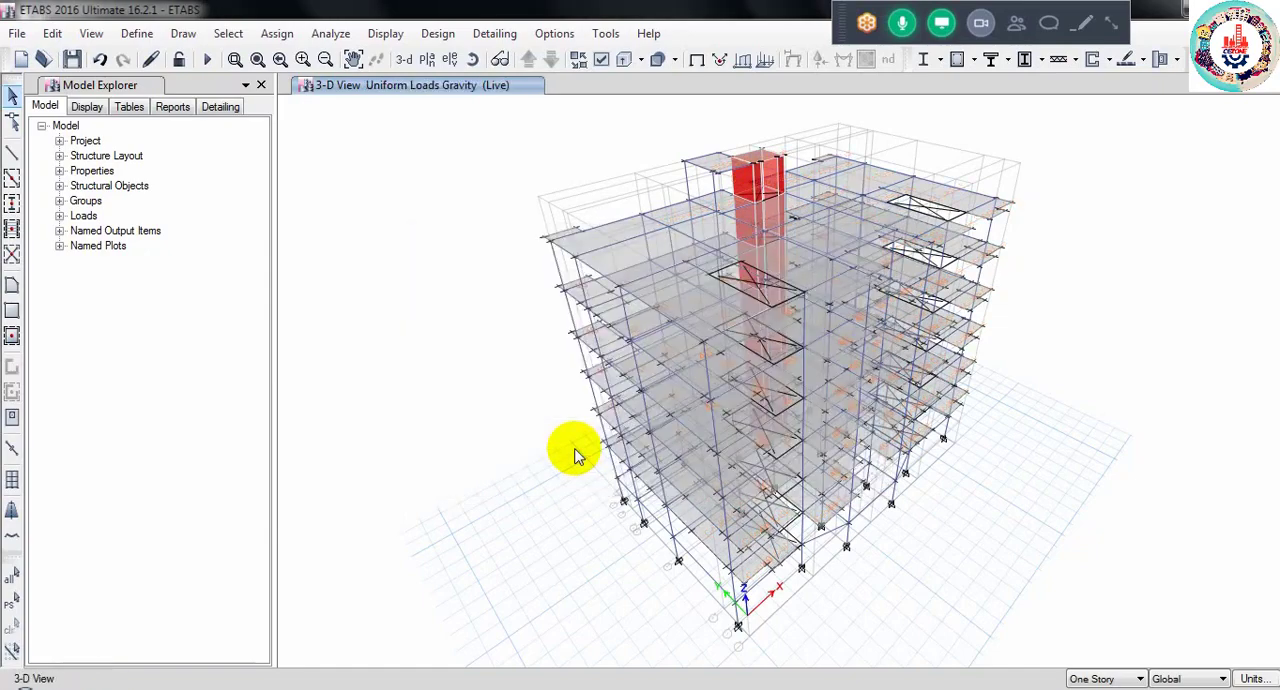
- Check the assigned Live loads in plan view from 5TH FLOOR down to 2ND FLOOR, and on the ROOF plan
{"action": "left_click", "coordinate": [427, 59]}
{"action": "left_click", "coordinate": [551, 315]}
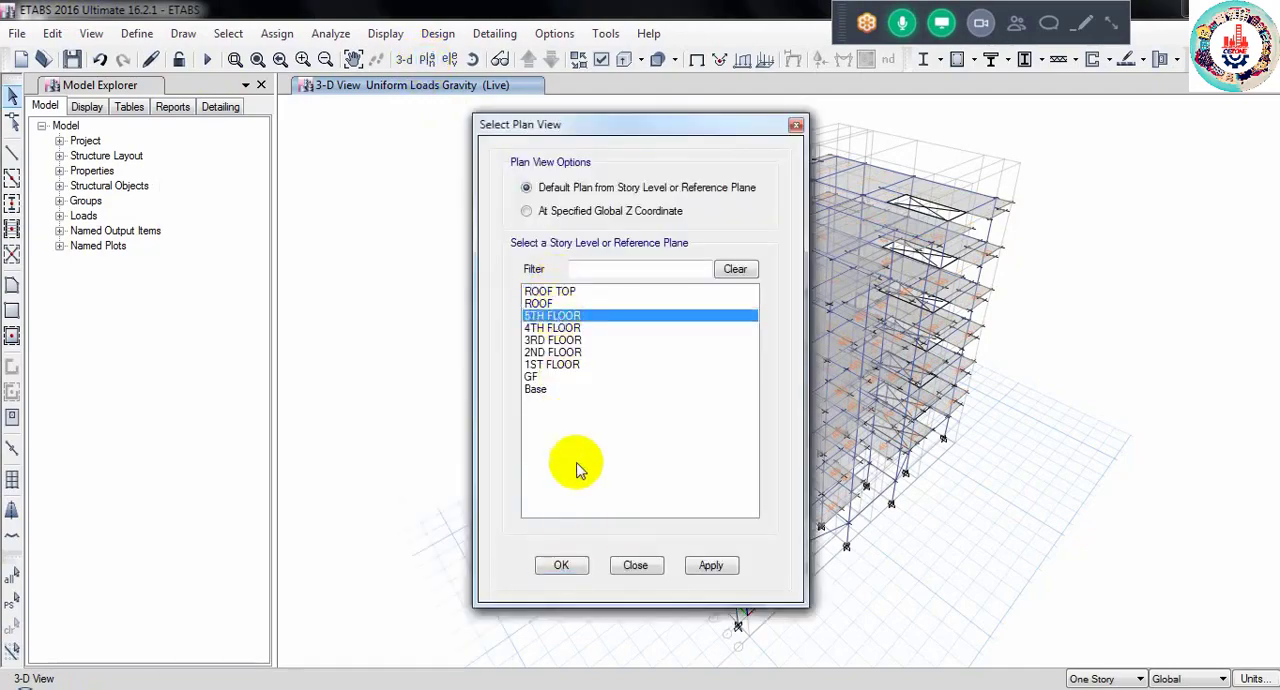
{"action": "left_click", "coordinate": [561, 566]}
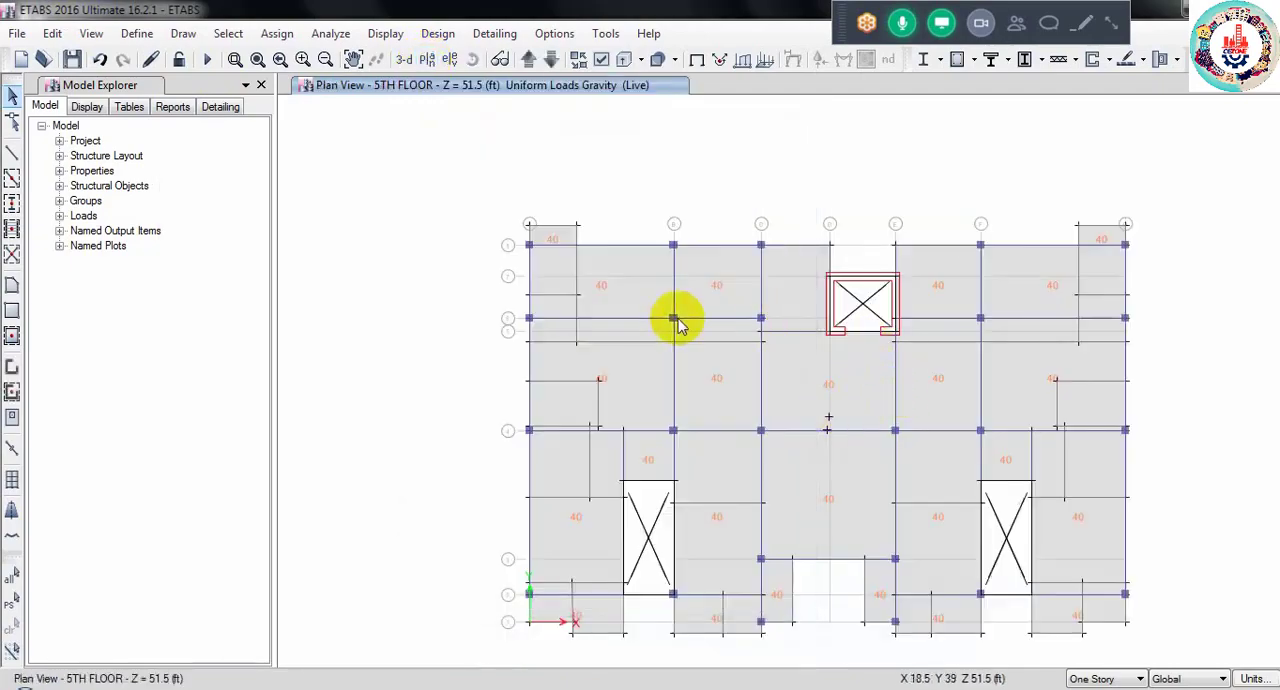
{"action": "left_click", "coordinate": [551, 60]}
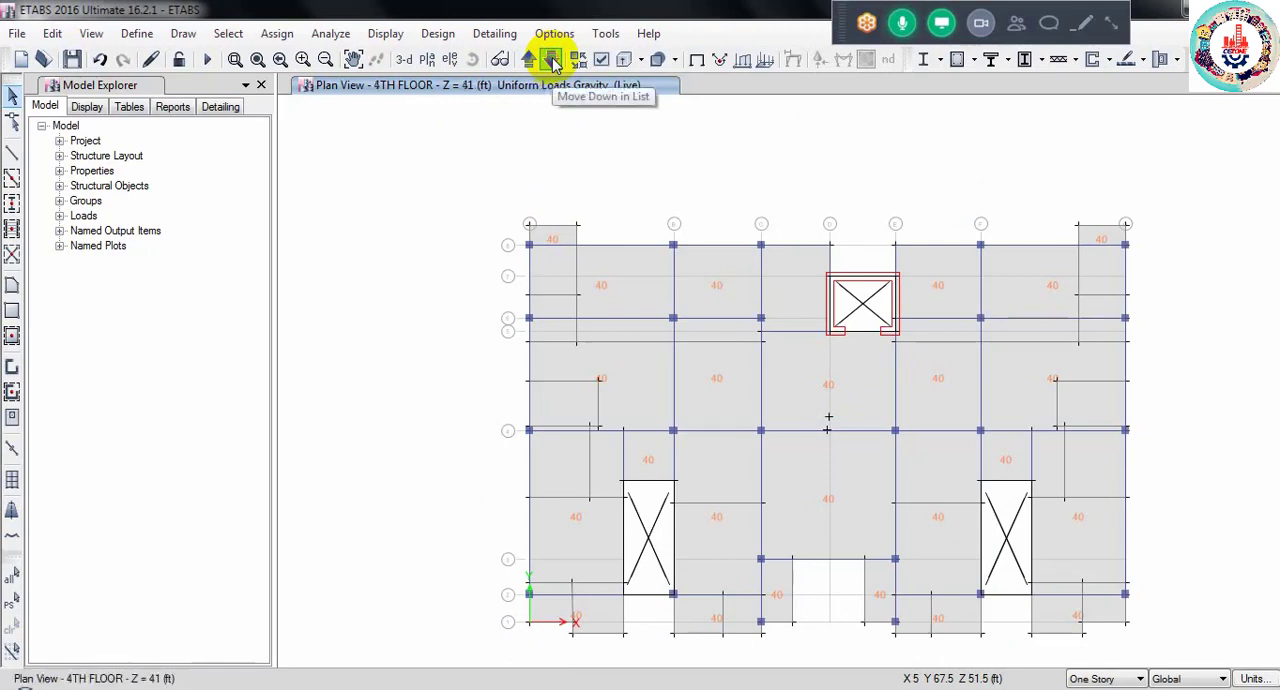
{"action": "left_click", "coordinate": [551, 60]}
{"action": "left_click", "coordinate": [551, 60]}
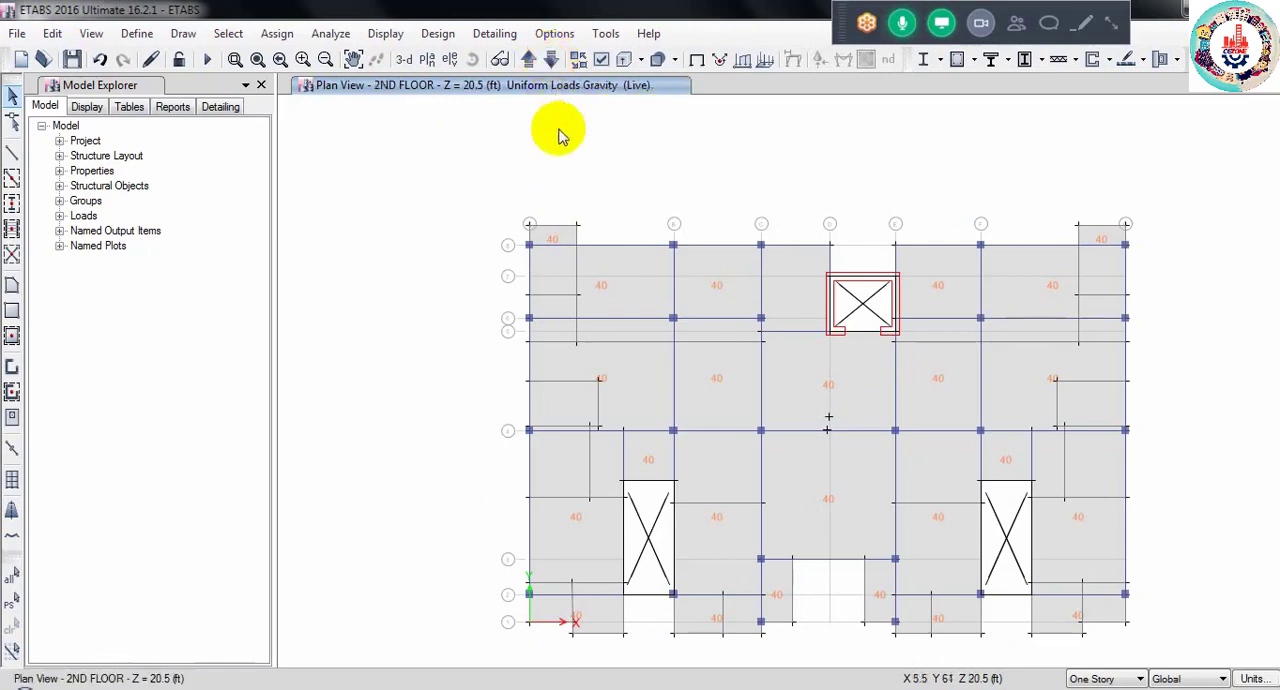
{"action": "left_click", "coordinate": [427, 59]}
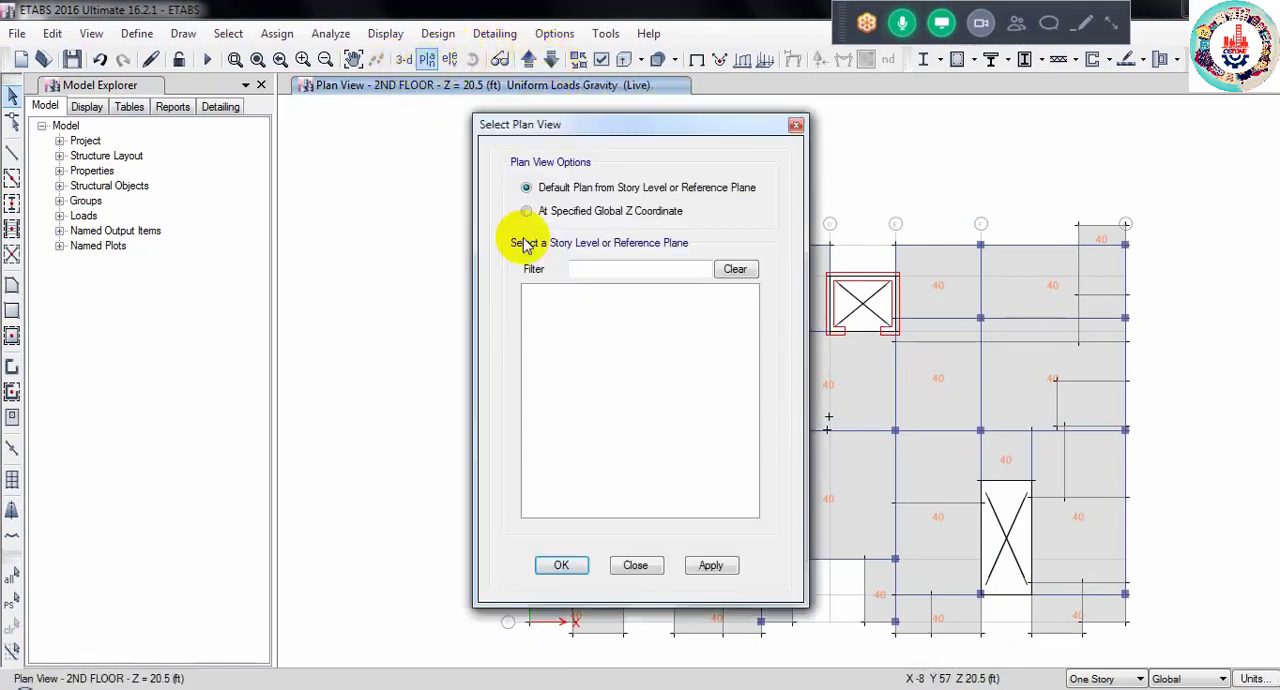
{"action": "left_click", "coordinate": [546, 304]}
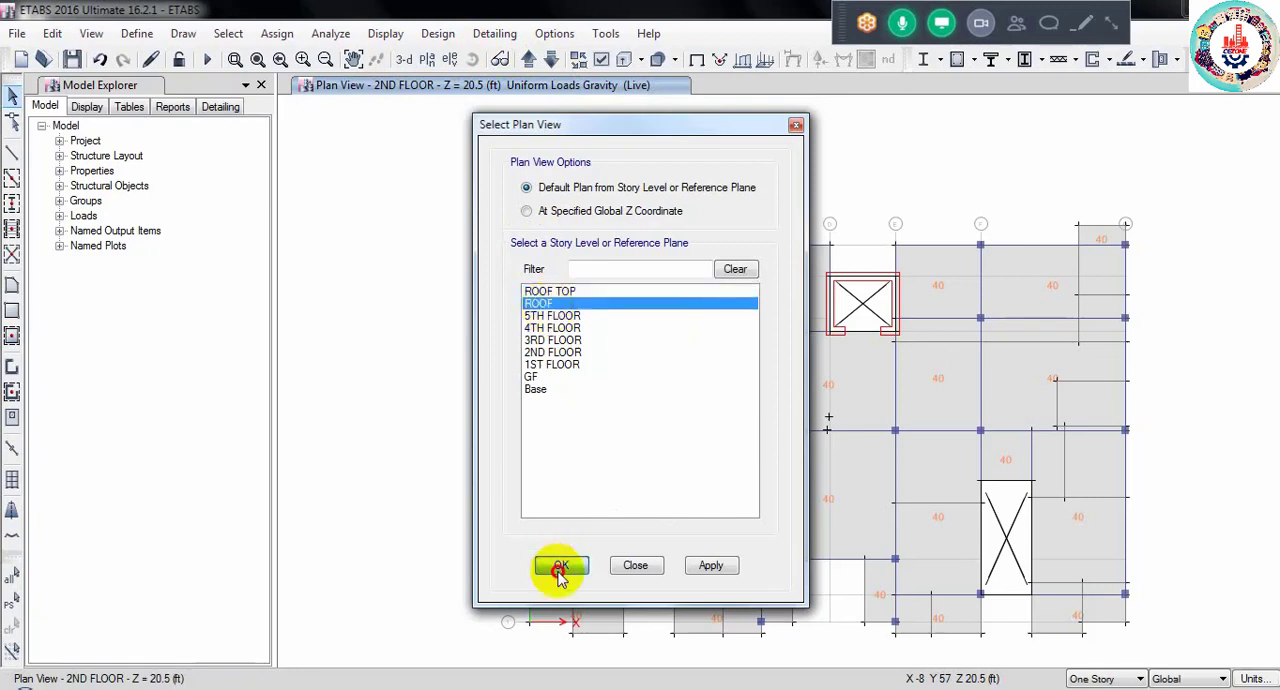
{"action": "left_click", "coordinate": [558, 565]}
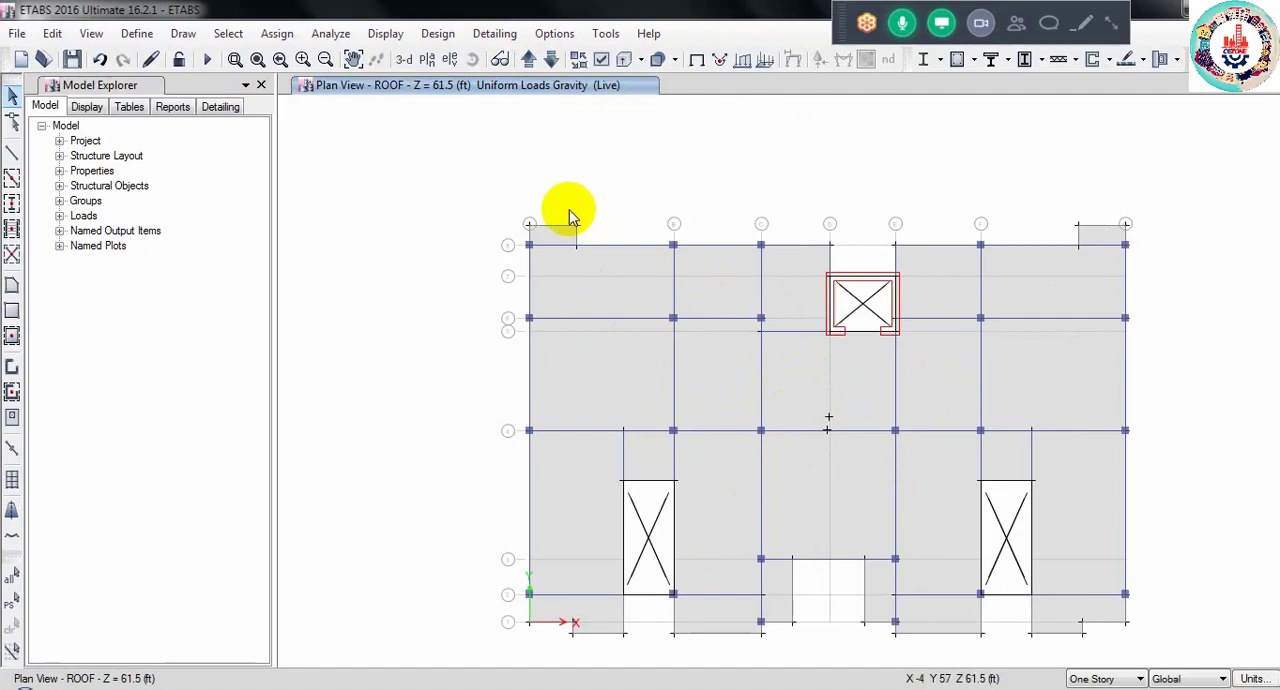
- Return to the 3-D view, reopen the ROOF plan, and try selecting a single roof slab panel
{"action": "left_click", "coordinate": [405, 62]}
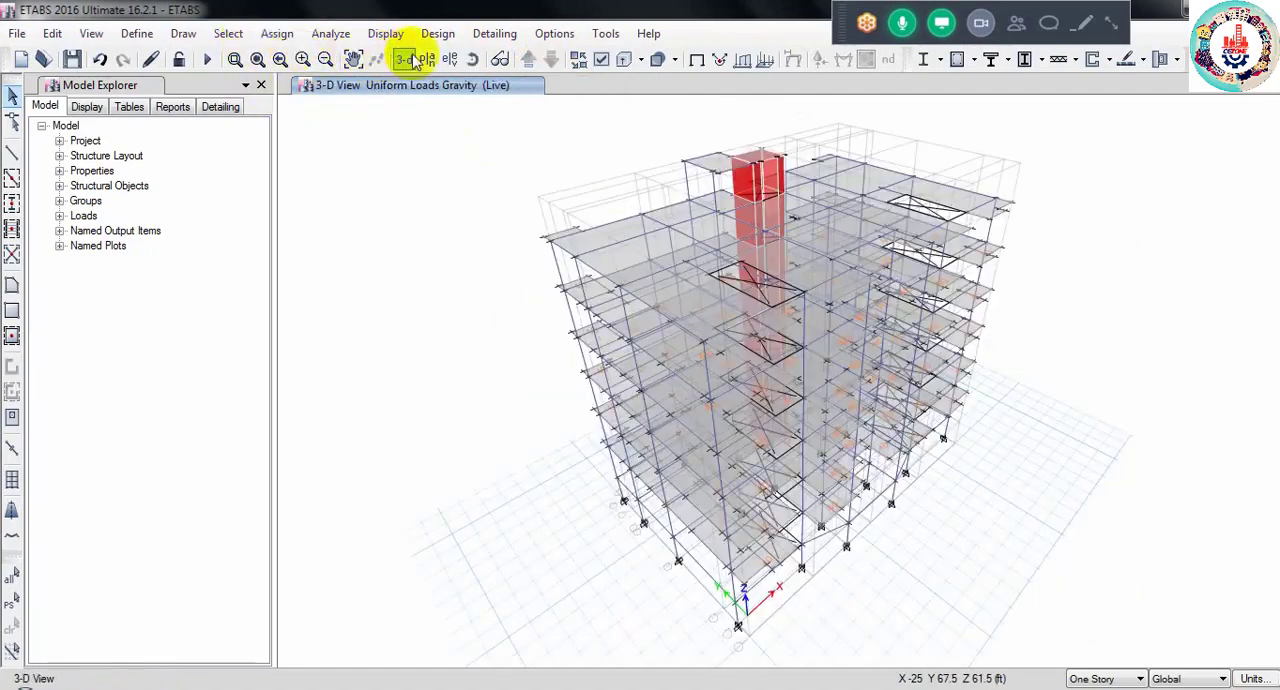
{"action": "left_click", "coordinate": [420, 60]}
{"action": "left_click", "coordinate": [541, 303]}
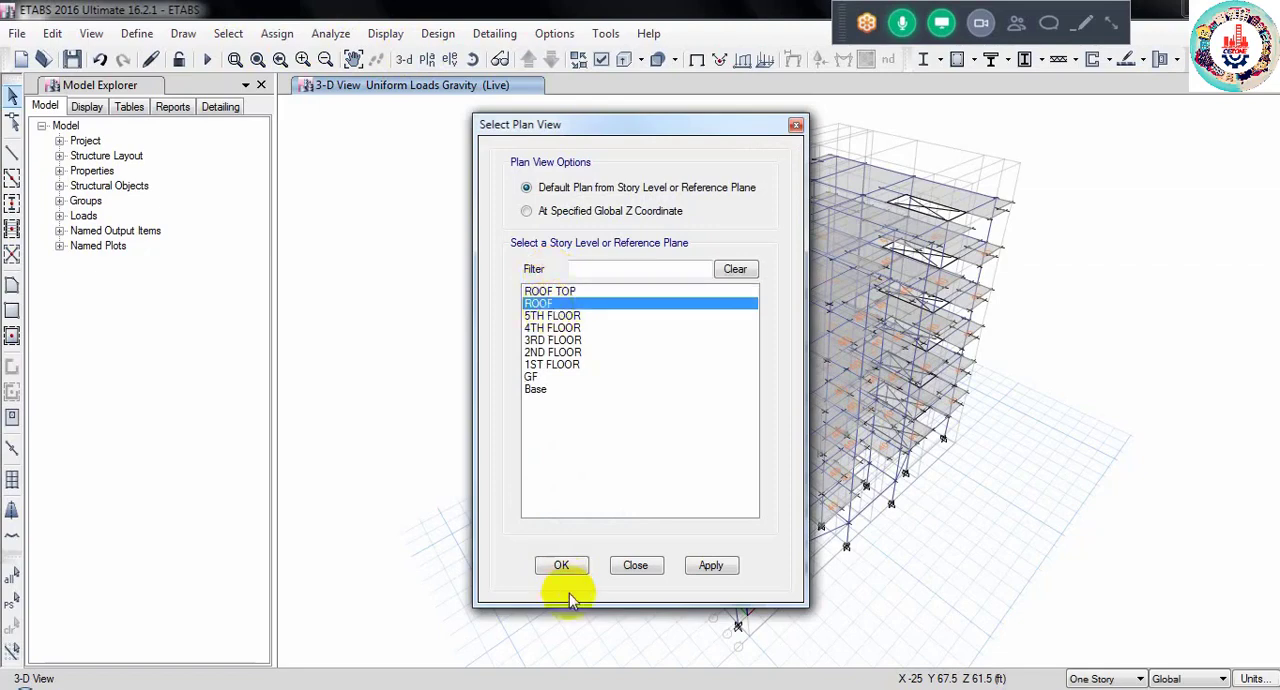
{"action": "left_click", "coordinate": [562, 566]}
{"action": "left_click", "coordinate": [628, 362]}
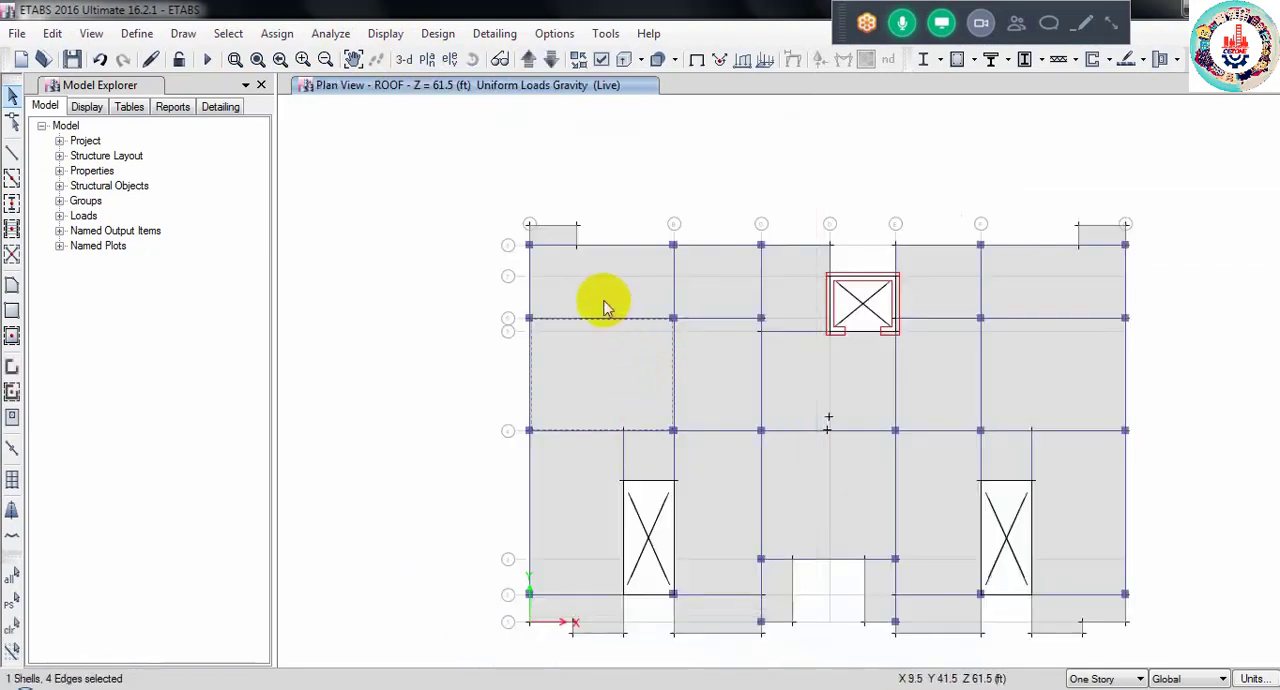
{"action": "left_click", "coordinate": [597, 372]}
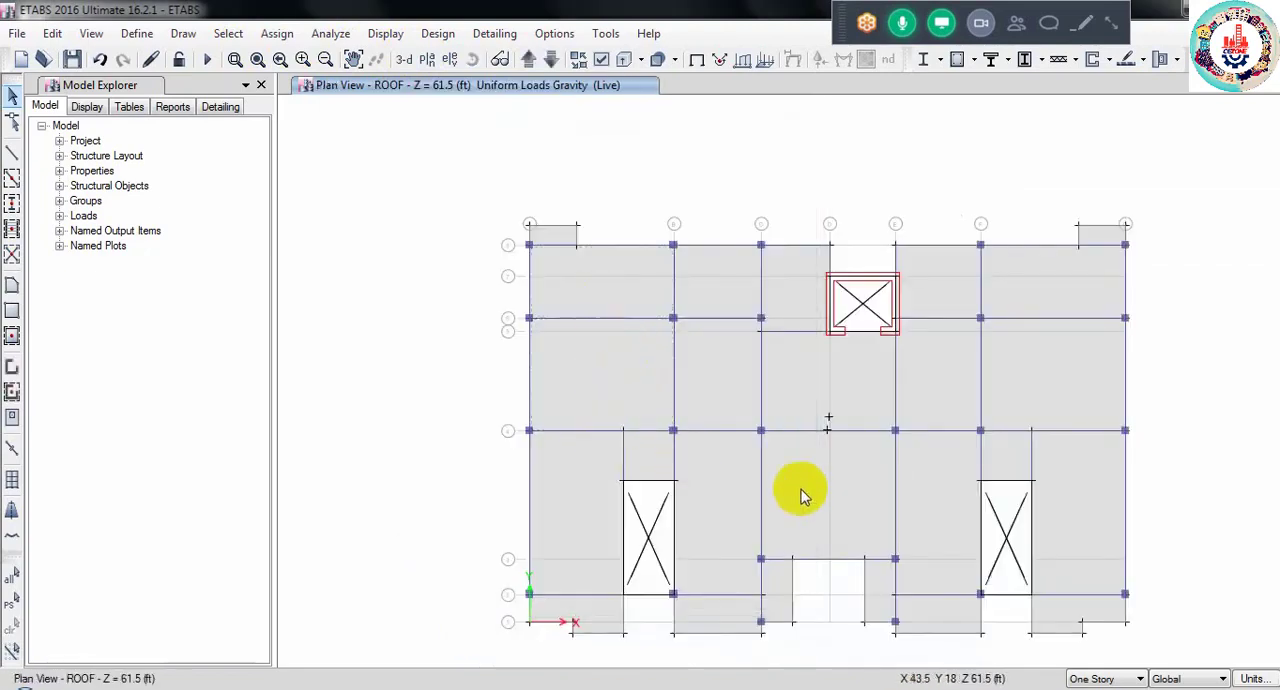
- Select all slabs in the model that use the SLAB 5" section property
{"action": "left_click", "coordinate": [226, 34]}
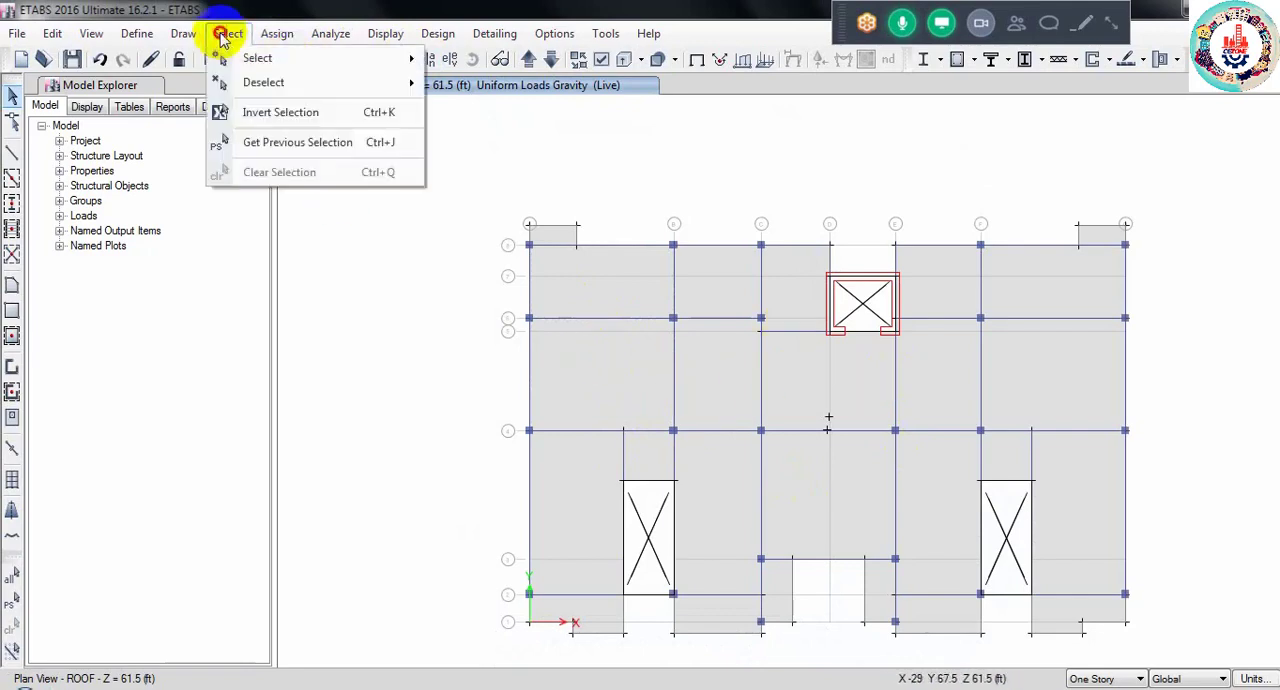
{"action": "mouse_move", "coordinate": [266, 57]}
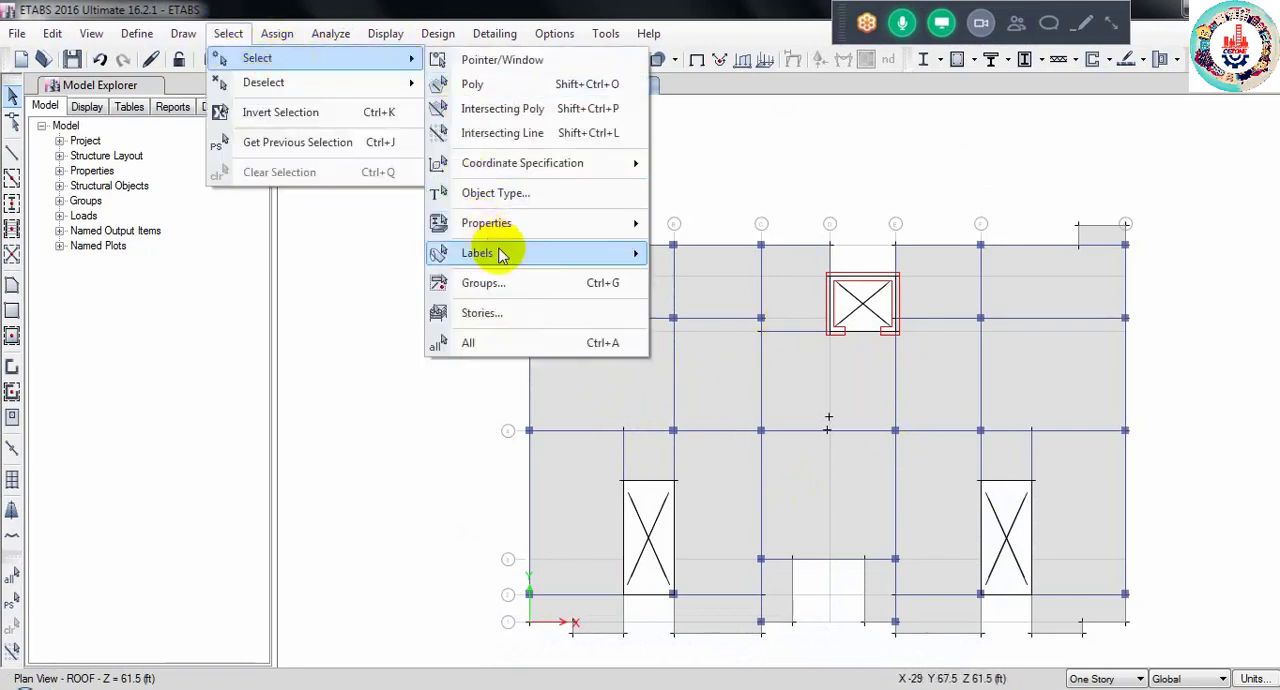
{"action": "mouse_move", "coordinate": [520, 232]}
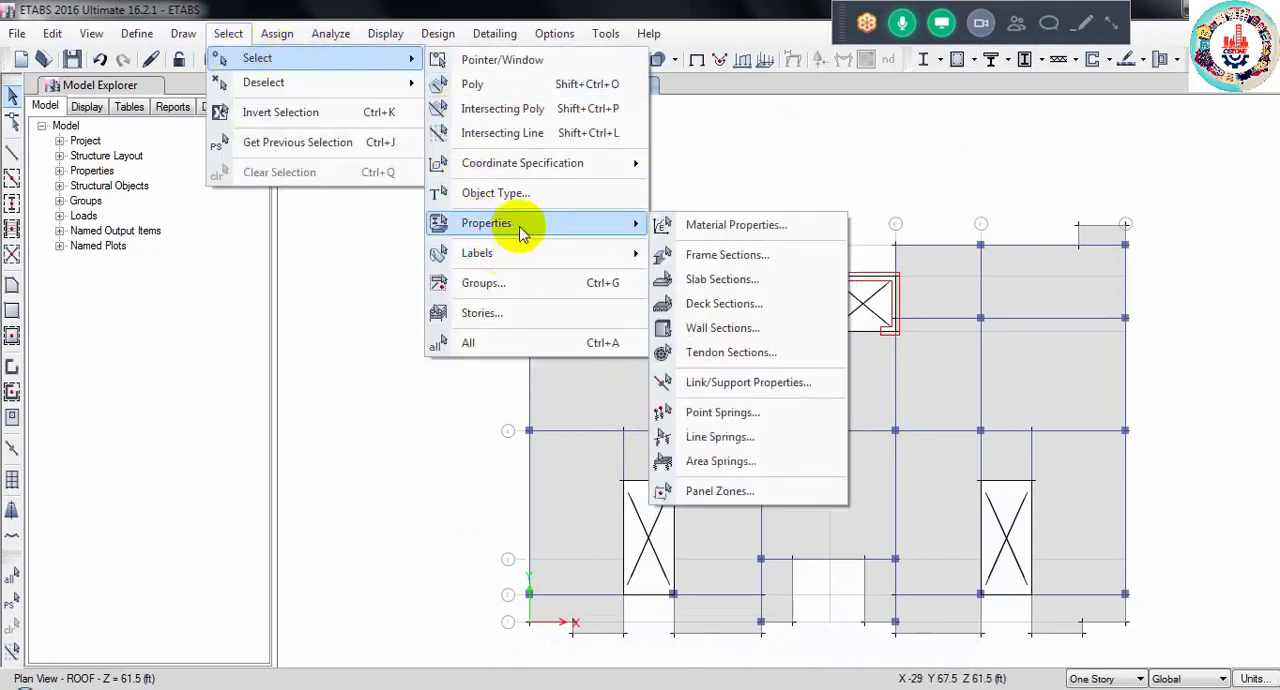
{"action": "left_click", "coordinate": [714, 279]}
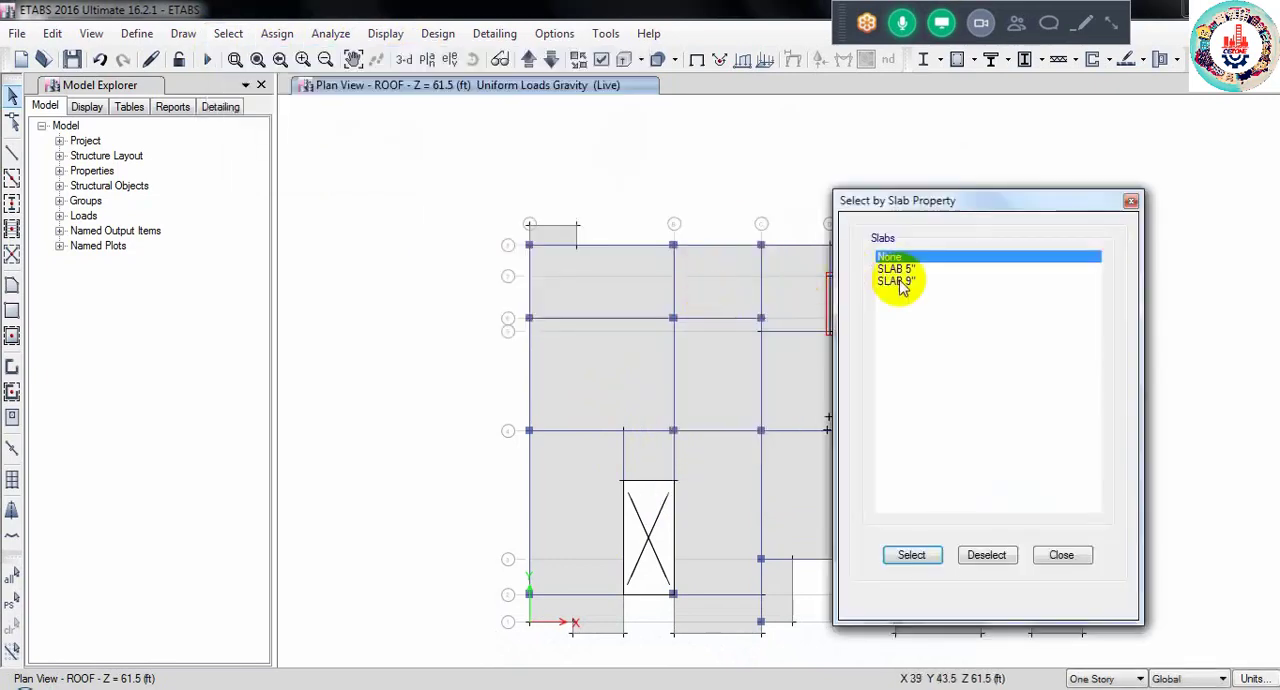
{"action": "left_click", "coordinate": [895, 270]}
{"action": "left_click", "coordinate": [911, 555]}
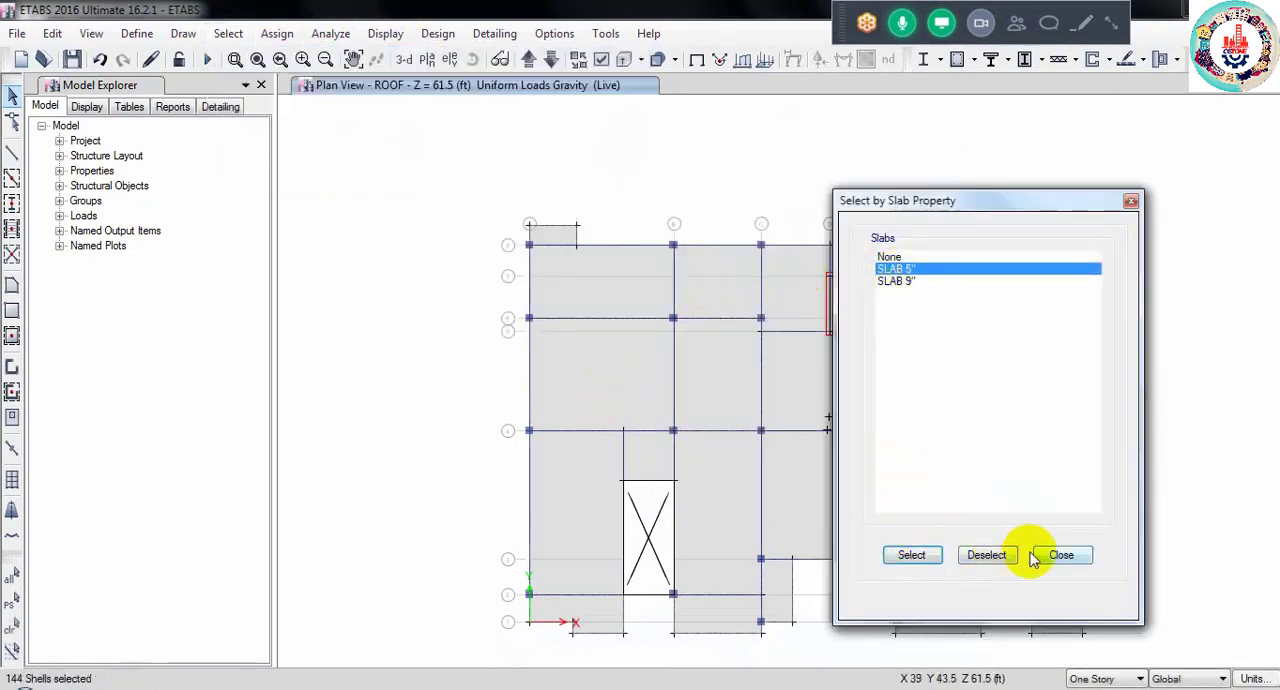
{"action": "left_click", "coordinate": [1061, 555]}
- In the 3-D view, remove the 5TH FLOOR through 1ST FLOOR stories from the current slab selection
{"action": "left_click", "coordinate": [404, 59]}
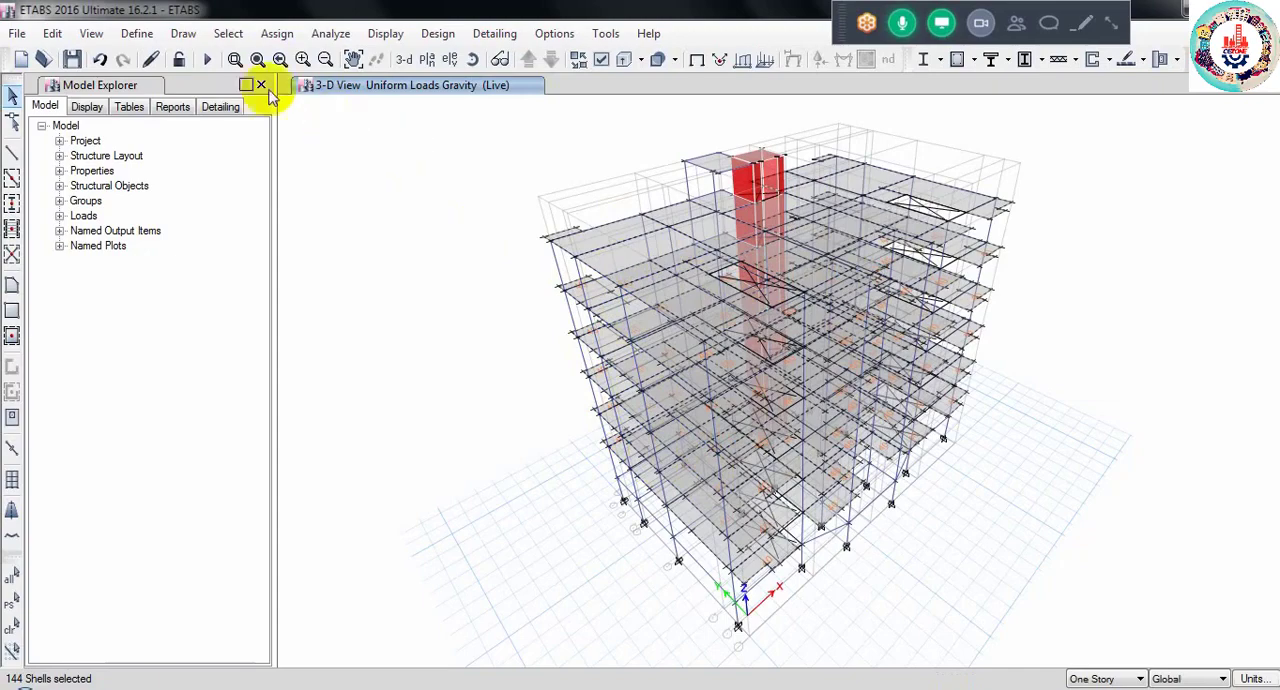
{"action": "left_click", "coordinate": [228, 33]}
{"action": "mouse_move", "coordinate": [257, 83]}
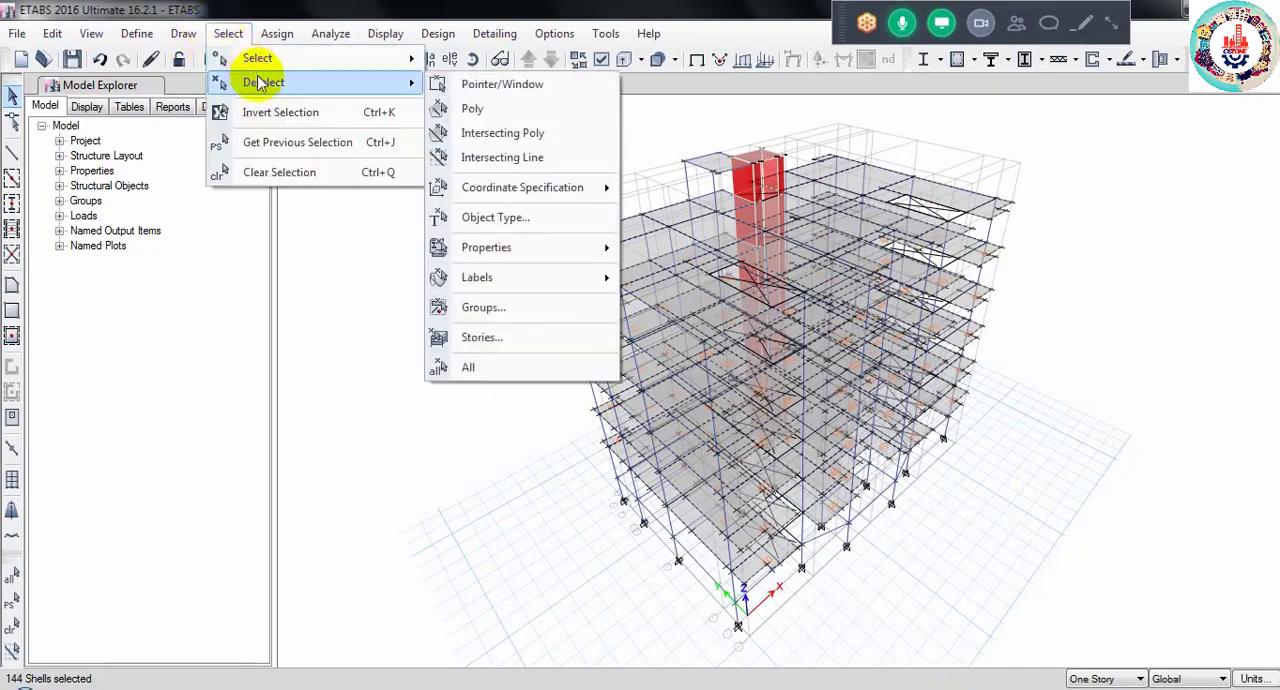
{"action": "left_click", "coordinate": [476, 339]}
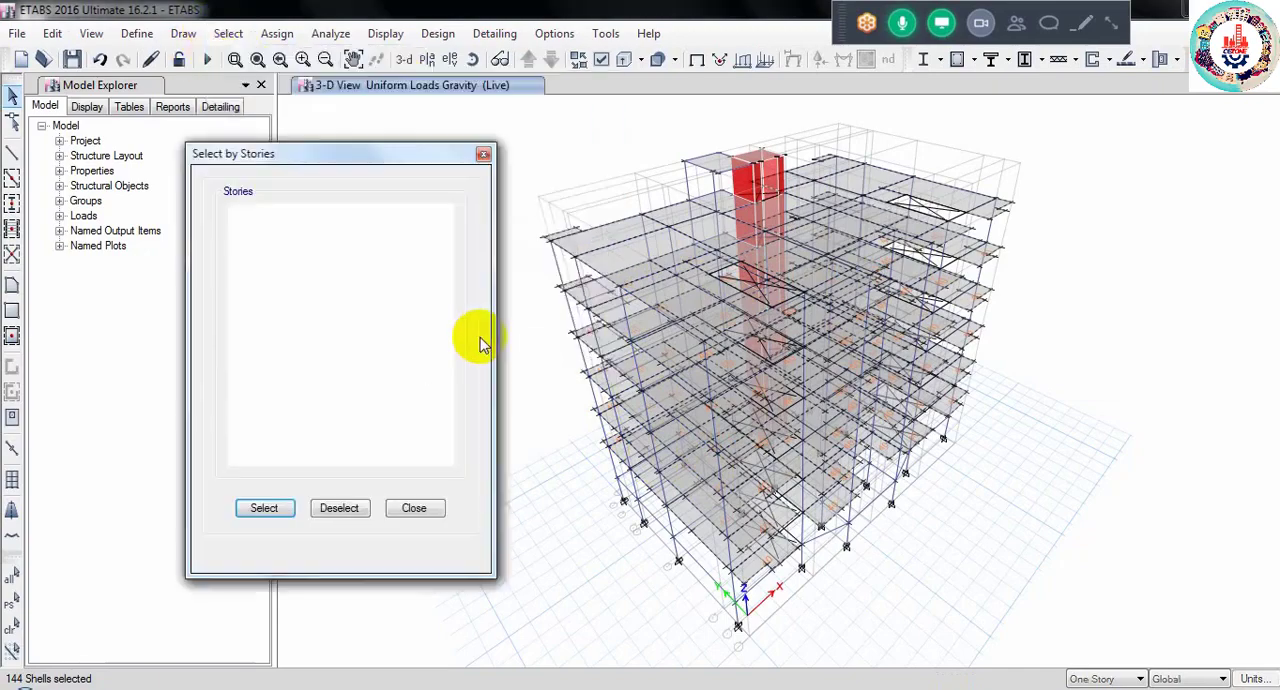
{"action": "left_click_drag", "start_coordinate": [257, 235], "coordinate": [249, 282]}
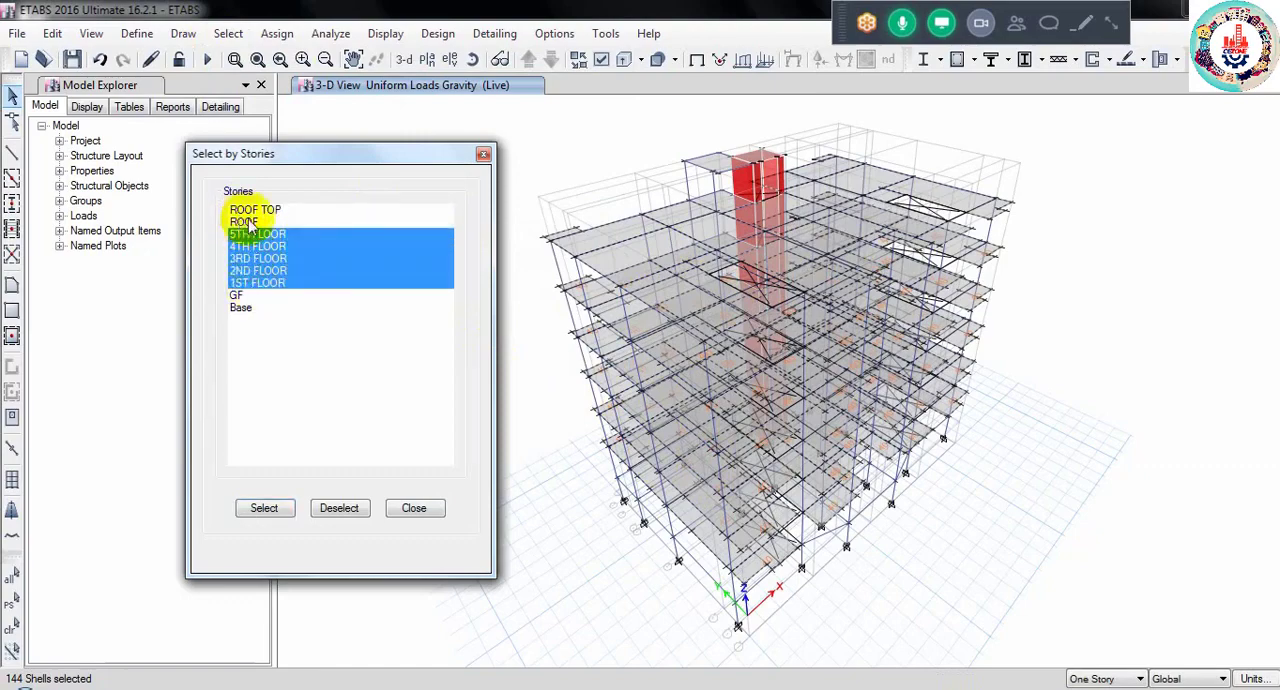
{"action": "left_click", "coordinate": [337, 508]}
{"action": "left_click", "coordinate": [414, 508]}
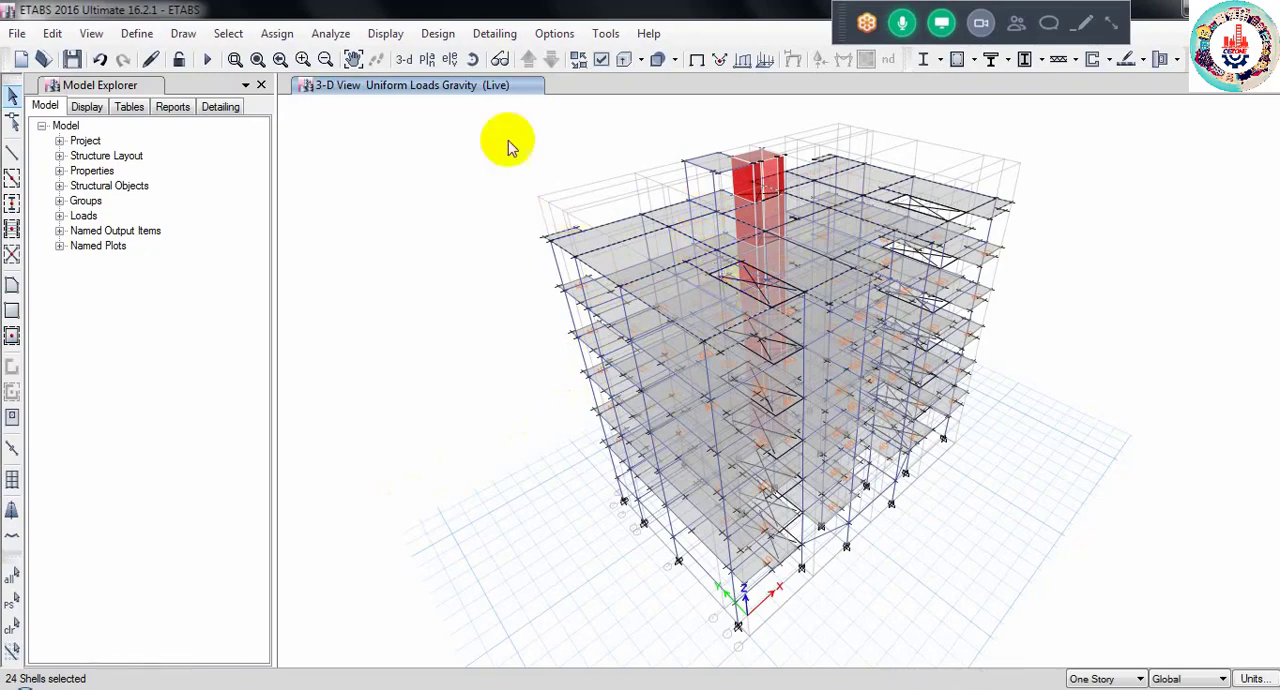
- Assign a uniform Live load of 20 lb/ft² in the gravity direction to the still selected SLAB 5" slabs, replacing existing loads
{"action": "left_click", "coordinate": [277, 33]}
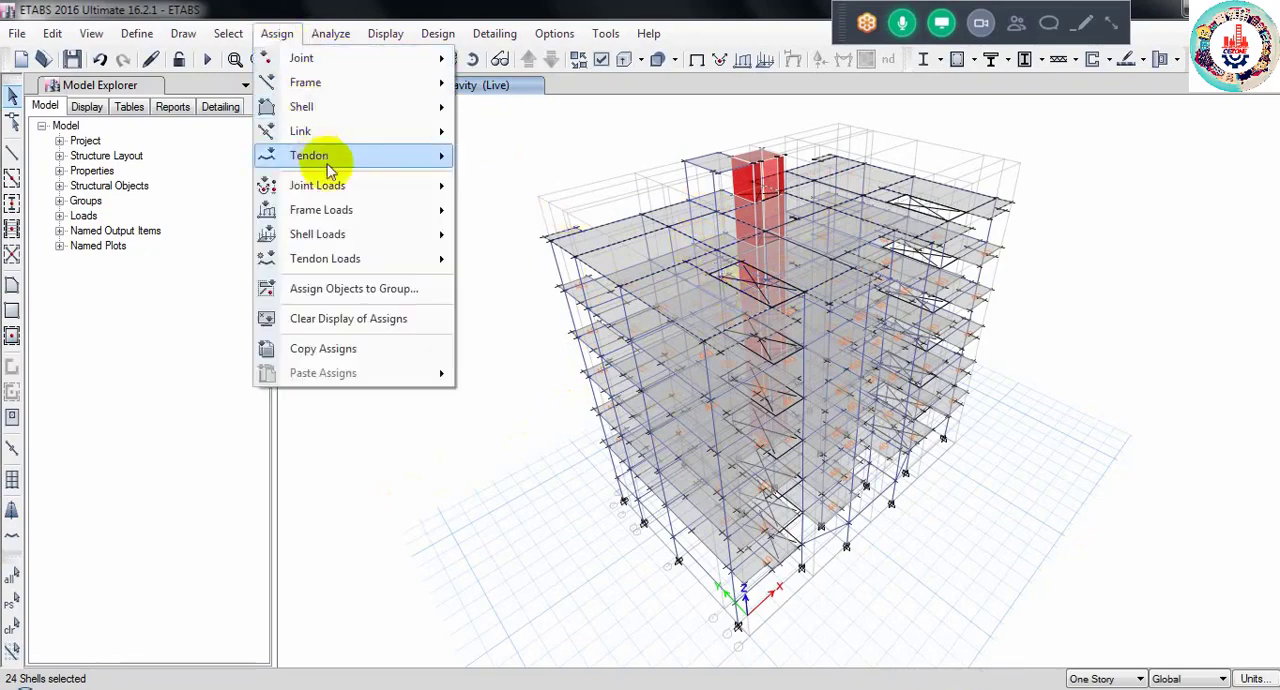
{"action": "mouse_move", "coordinate": [340, 236]}
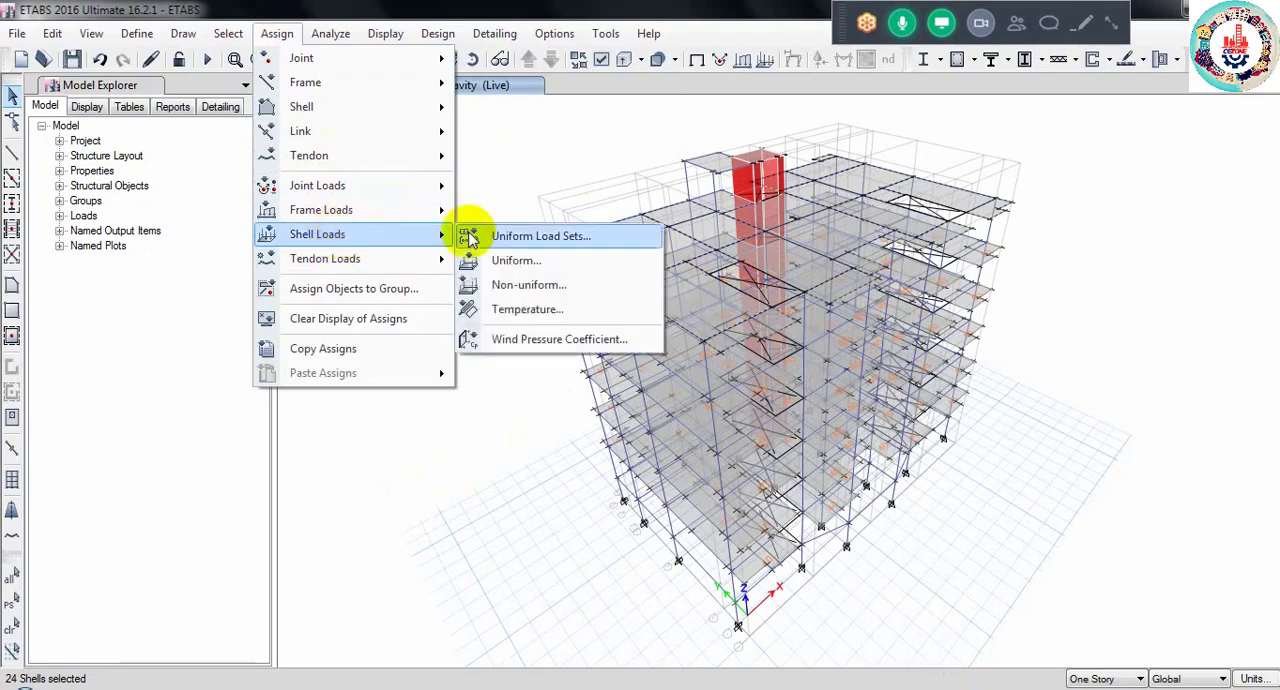
{"action": "left_click", "coordinate": [540, 258]}
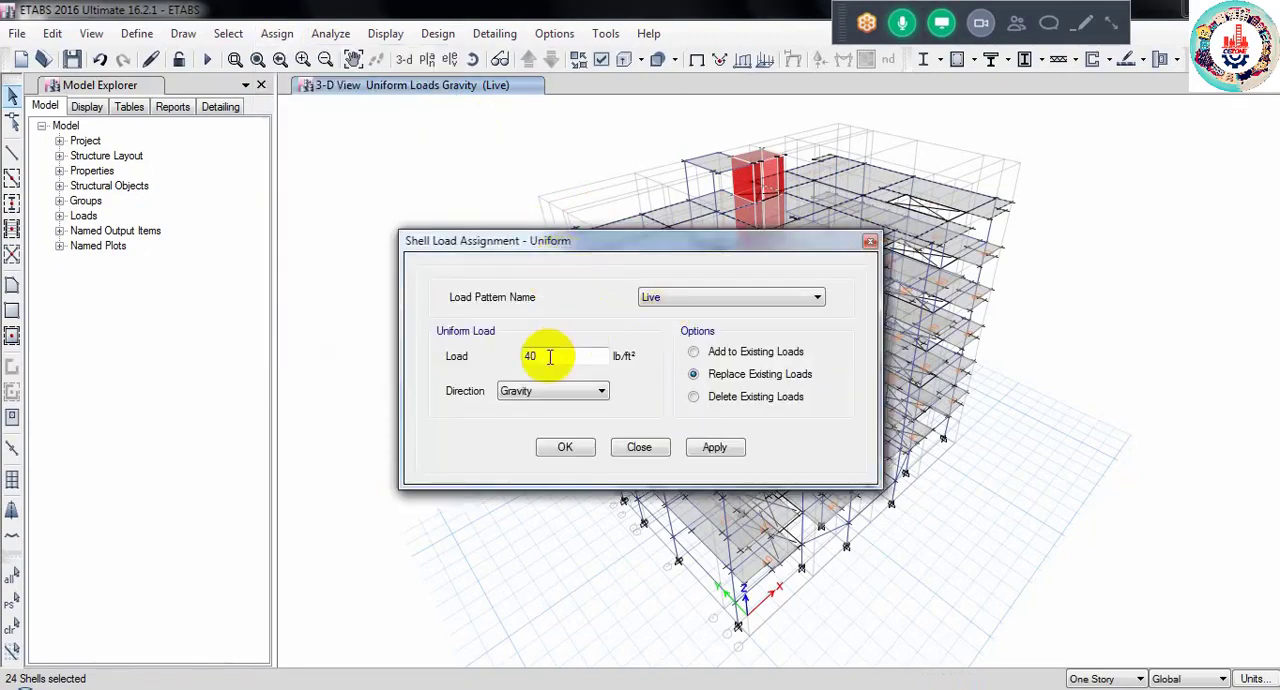
{"action": "left_click_drag", "start_coordinate": [549, 357], "coordinate": [453, 358]}
{"action": "type", "text": "20"}
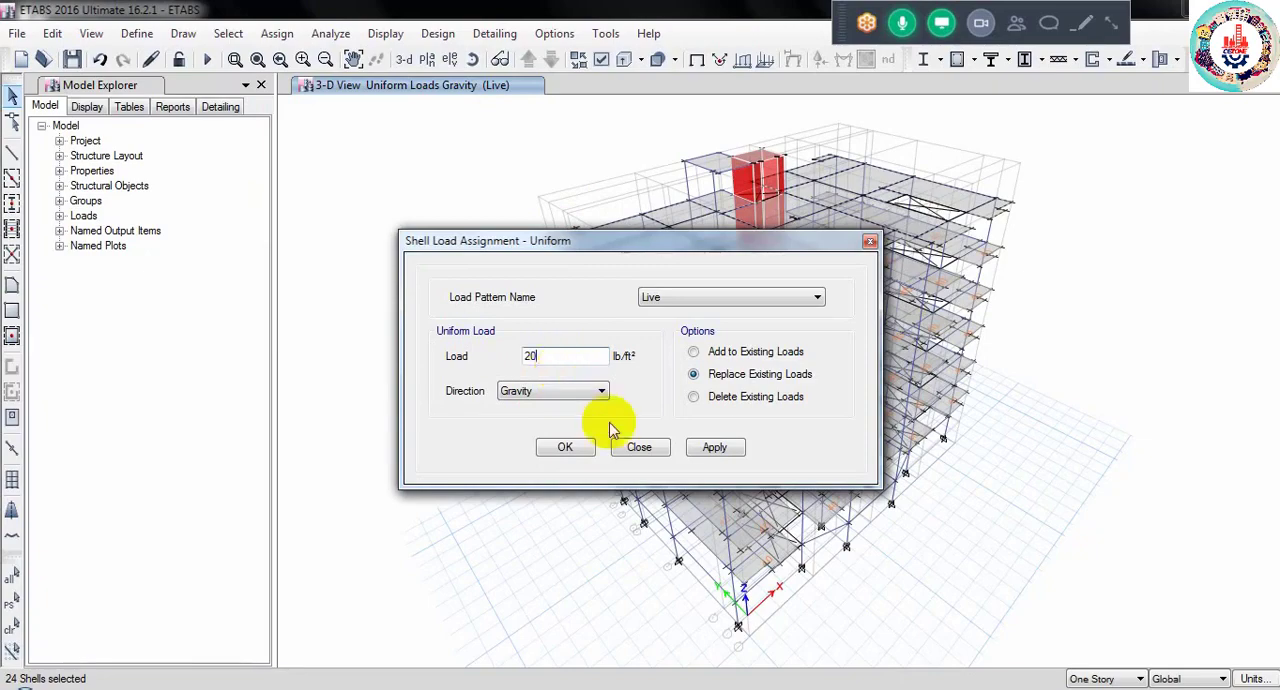
{"action": "left_click", "coordinate": [581, 451]}
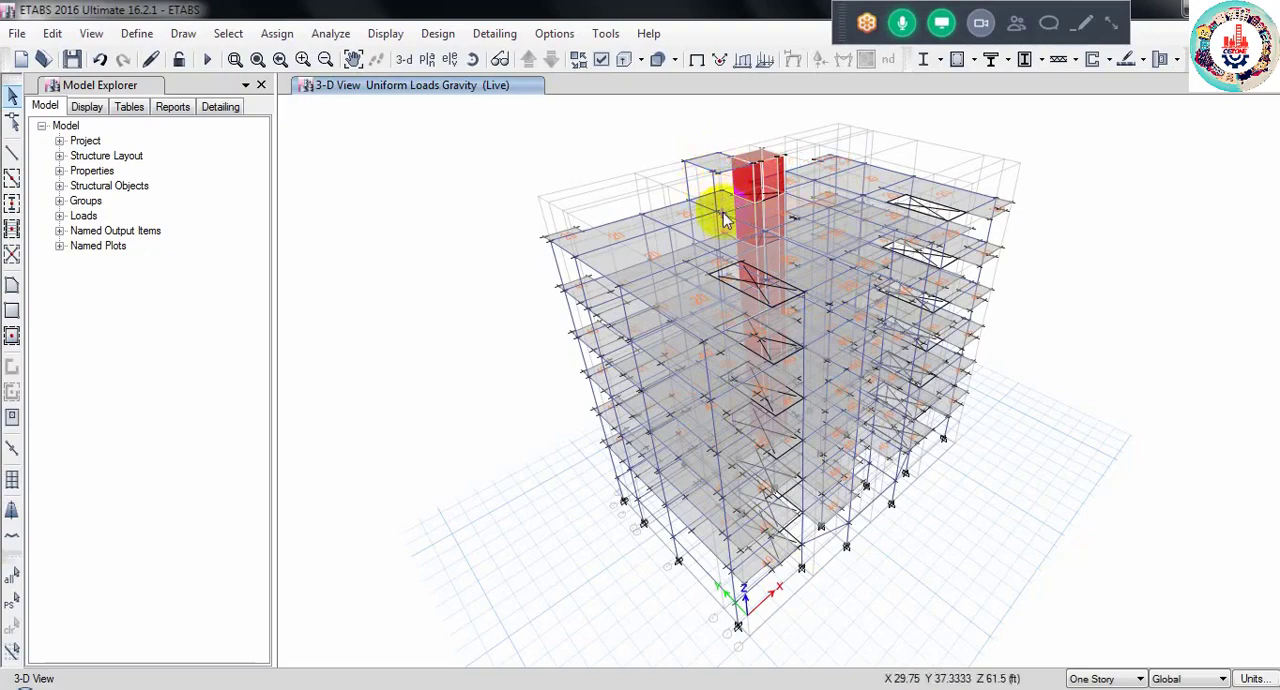
- Select all slabs in the model that use the SLAB 9" section property
{"action": "left_click", "coordinate": [230, 36]}
{"action": "mouse_move", "coordinate": [271, 59]}
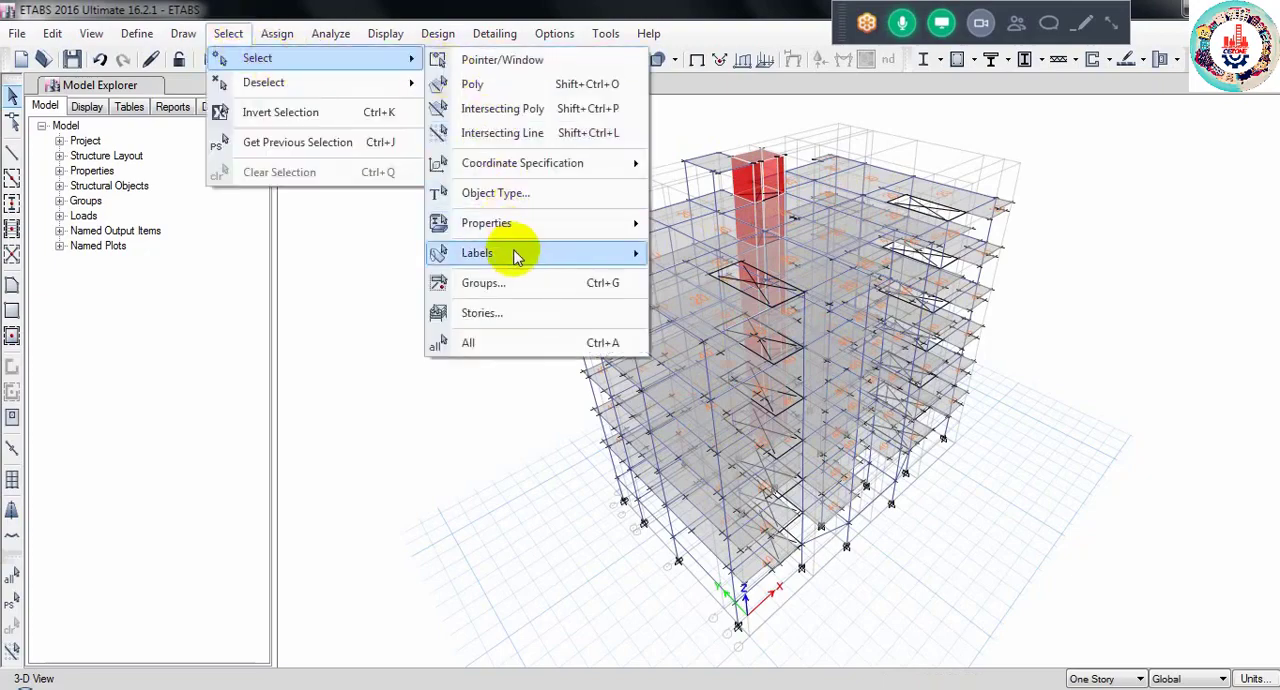
{"action": "mouse_move", "coordinate": [543, 223]}
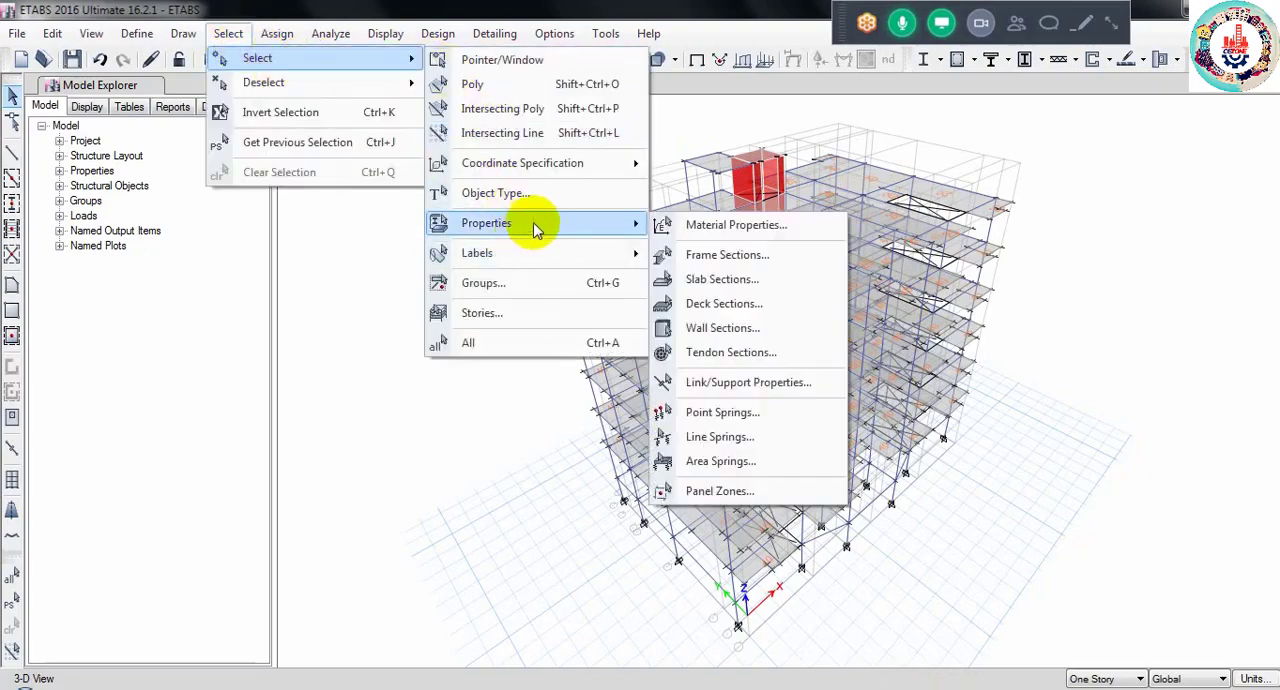
{"action": "left_click", "coordinate": [721, 284]}
{"action": "left_click", "coordinate": [900, 281]}
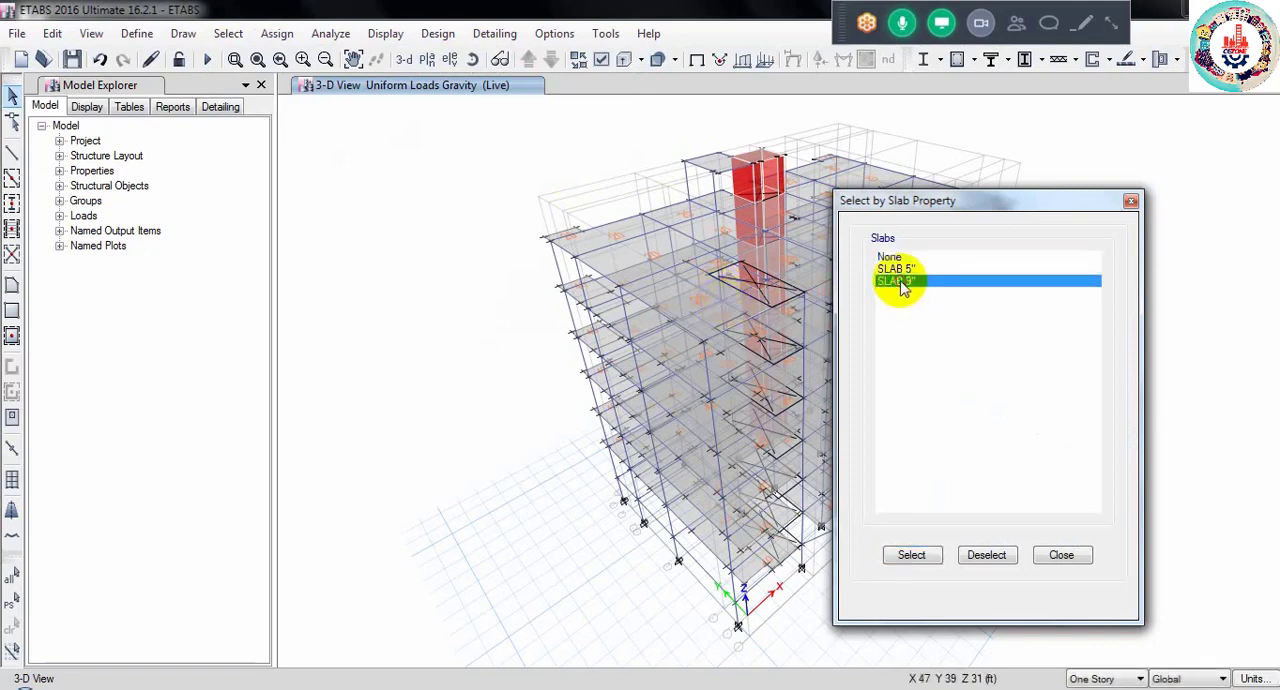
{"action": "left_click", "coordinate": [918, 558]}
{"action": "left_click", "coordinate": [1062, 556]}
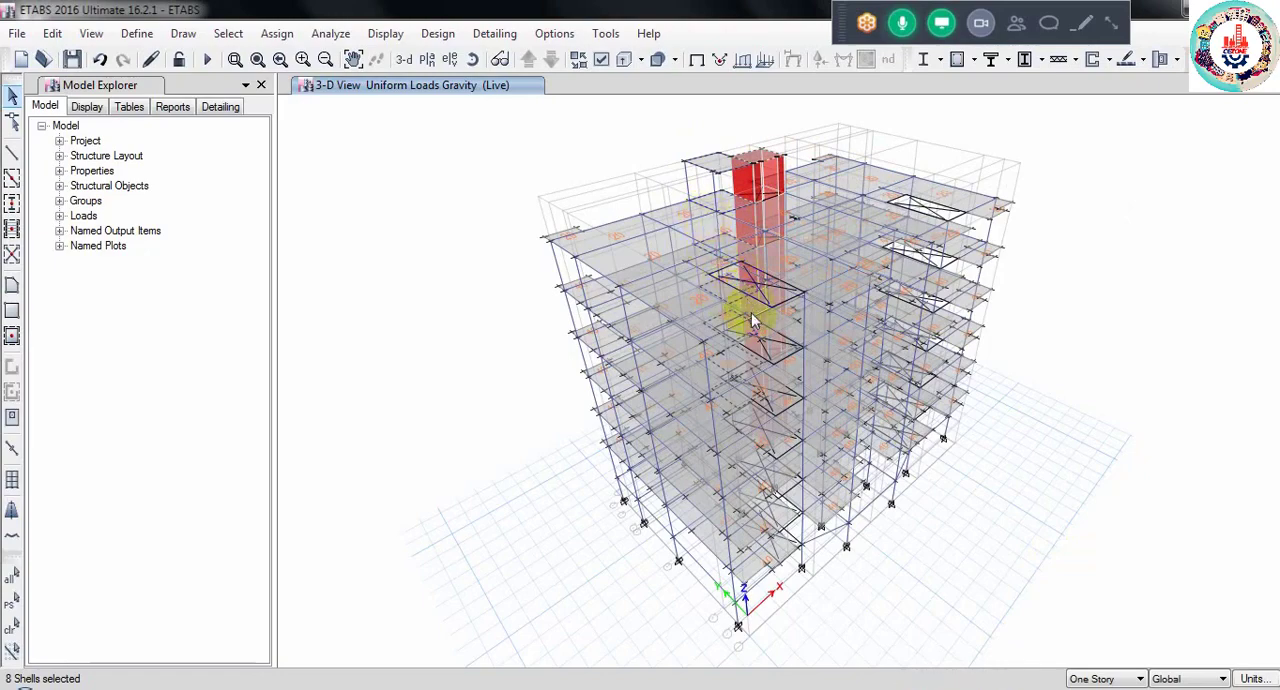
- Assign a uniform Live load of 100 lb/ft² in the gravity direction to the selected SLAB 9" slabs, replacing existing loads
{"action": "left_click", "coordinate": [280, 34]}
{"action": "mouse_move", "coordinate": [428, 234]}
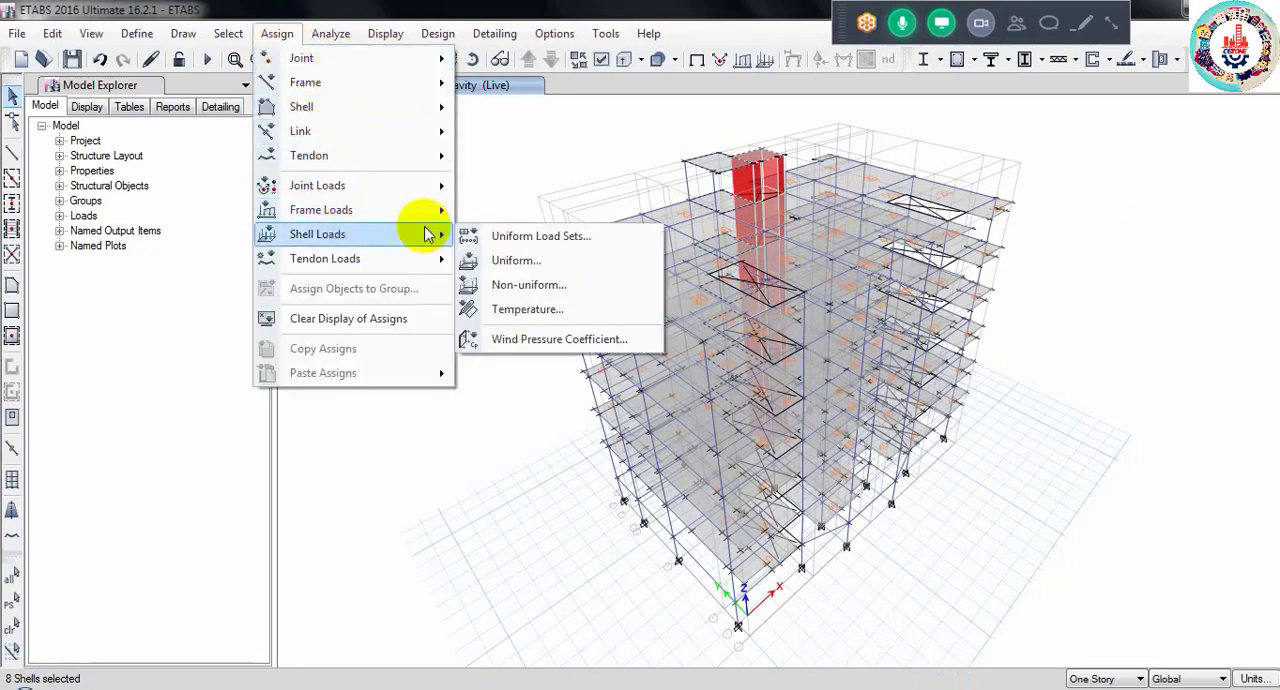
{"action": "left_click", "coordinate": [525, 261]}
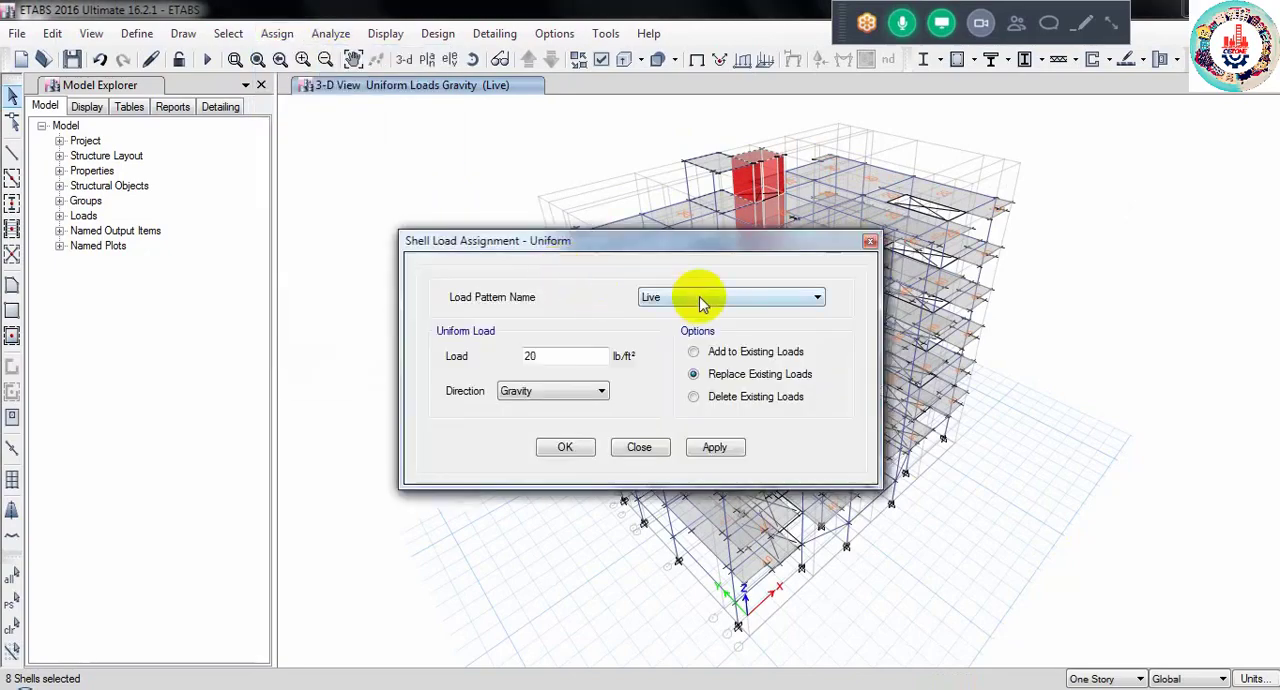
{"action": "double_click", "coordinate": [535, 356]}
{"action": "type", "text": "1"}
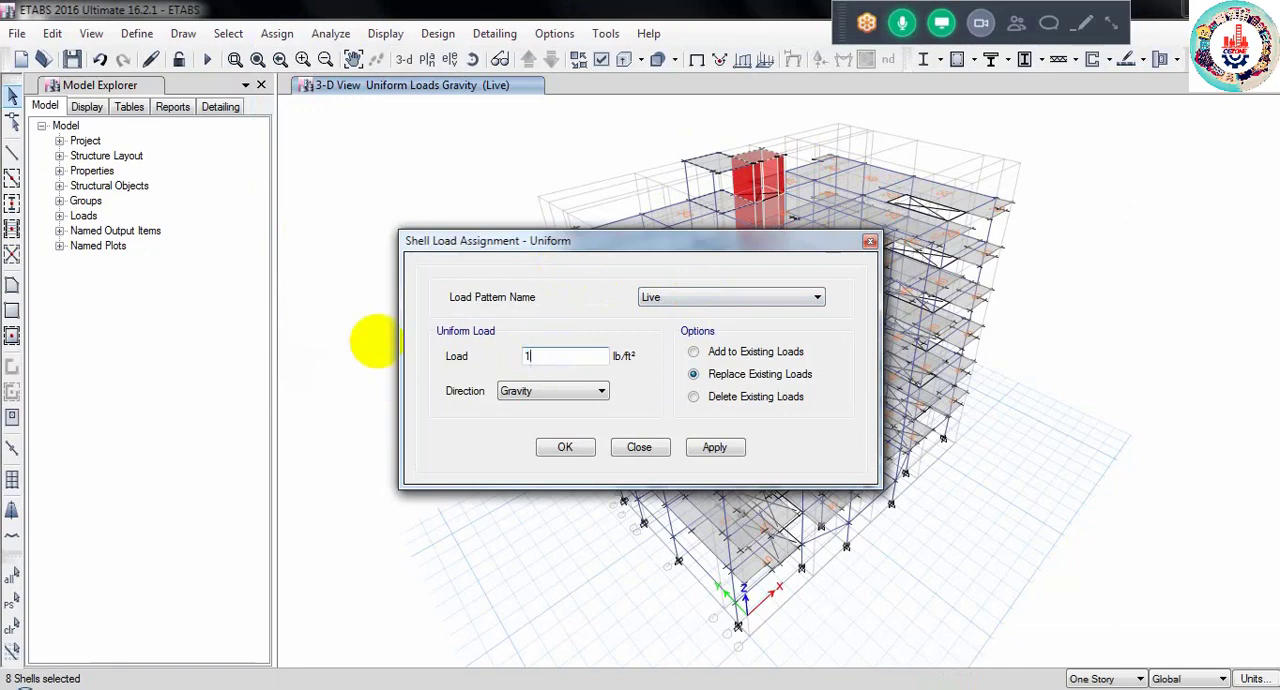
{"action": "type", "text": "00"}
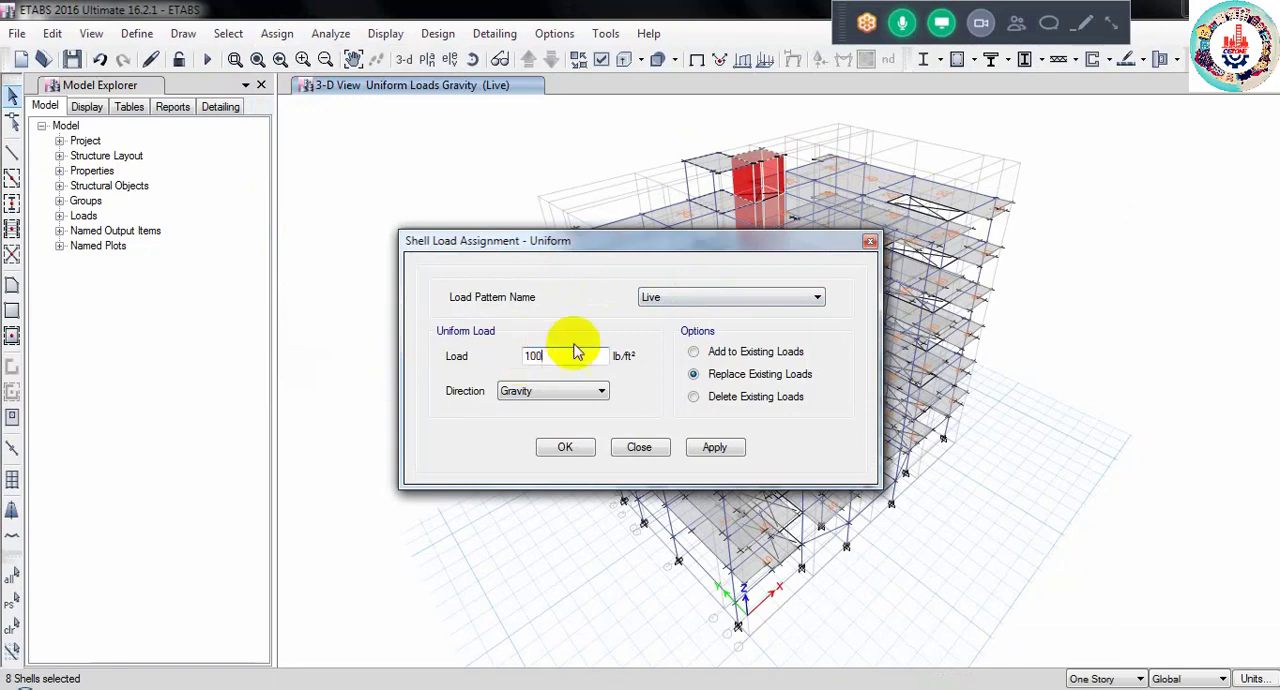
{"action": "left_click", "coordinate": [565, 447]}
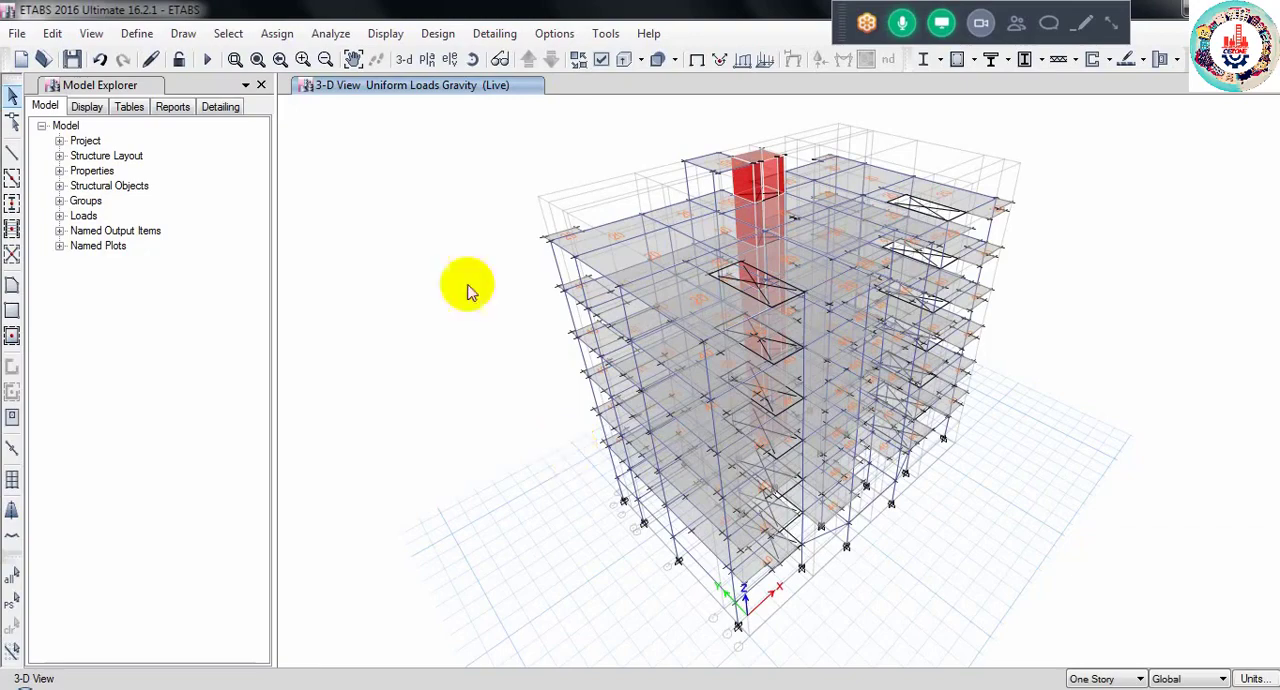
- Review the defined load patterns and their types without changing them
{"action": "left_click", "coordinate": [137, 33]}
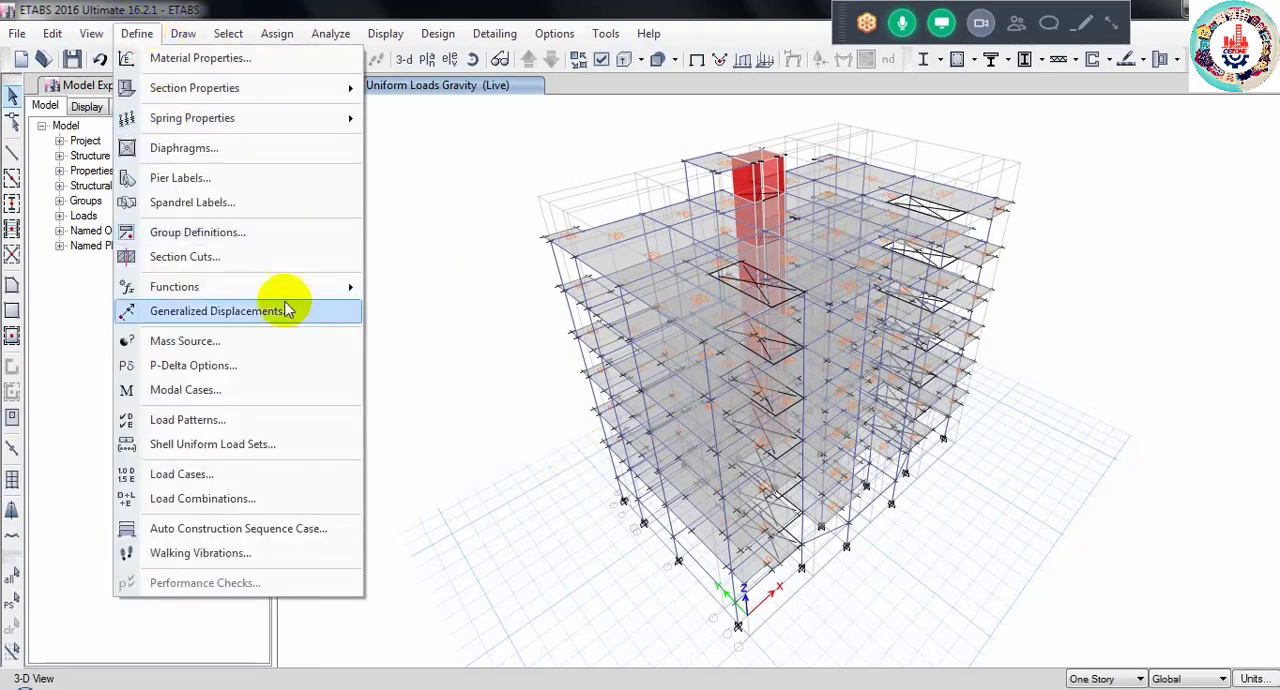
{"action": "left_click", "coordinate": [237, 420]}
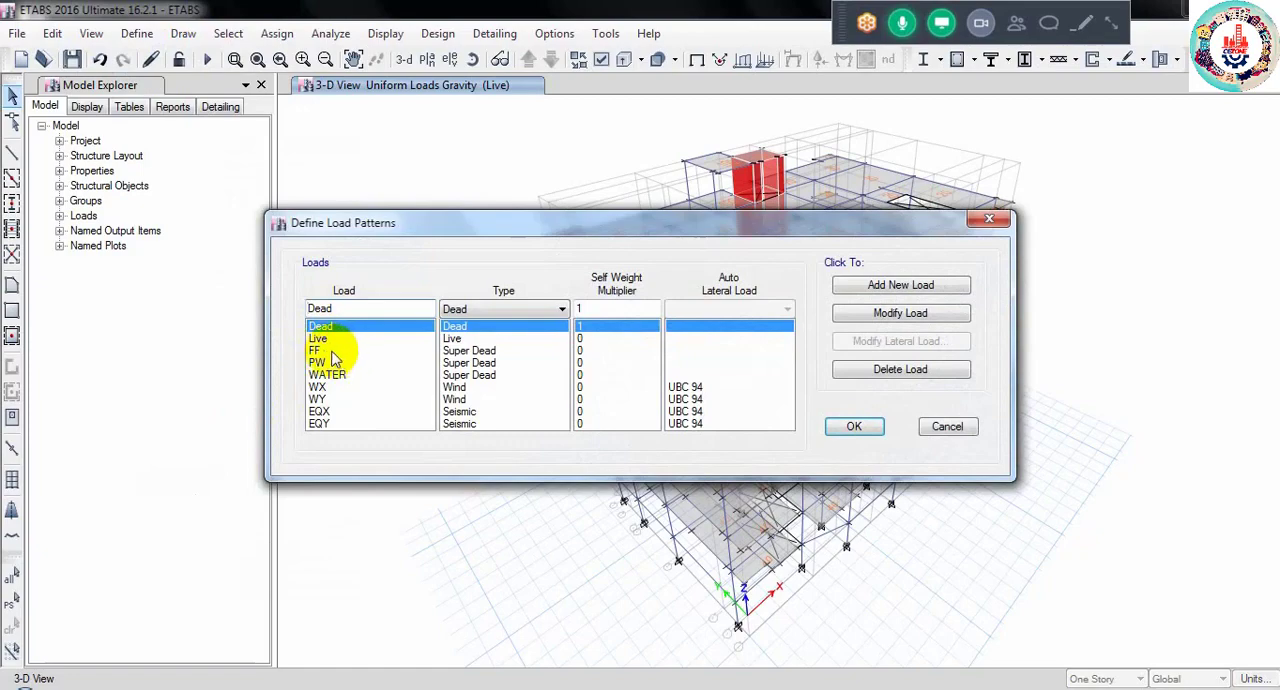
{"action": "left_click", "coordinate": [944, 426]}
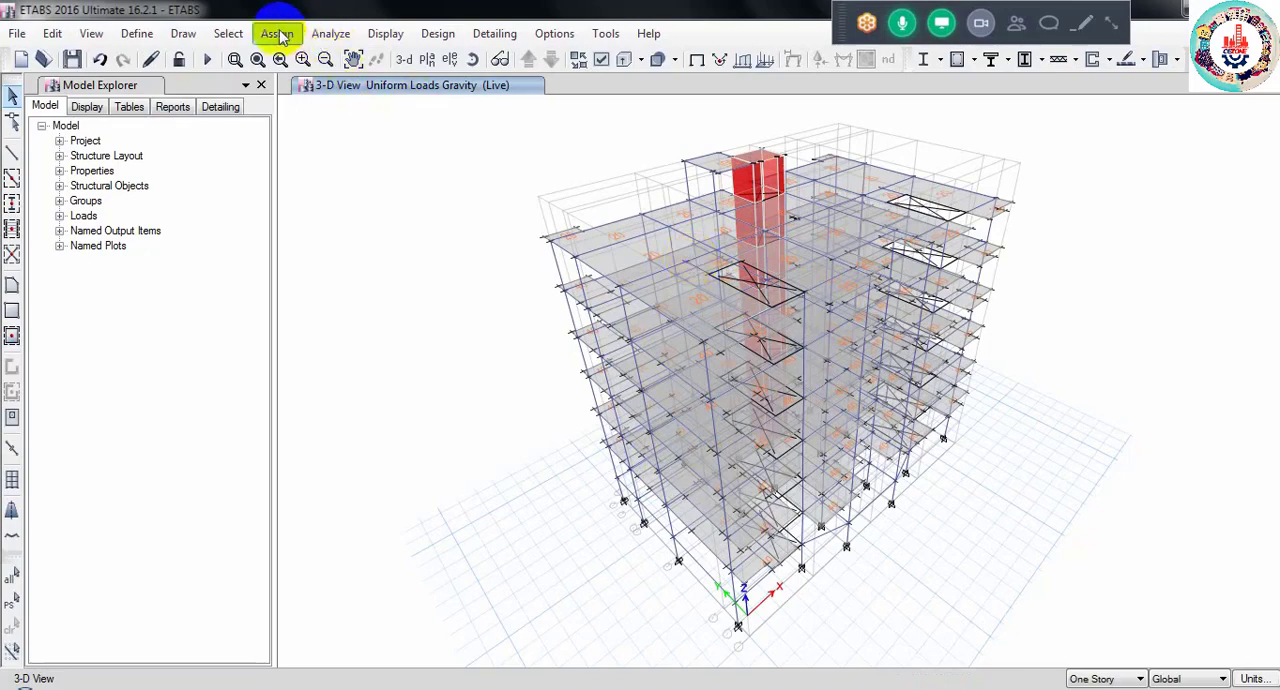
- Select all slabs in the model that use either the SLAB 5" or the SLAB 9" section property
{"action": "left_click", "coordinate": [229, 34]}
{"action": "mouse_move", "coordinate": [257, 57]}
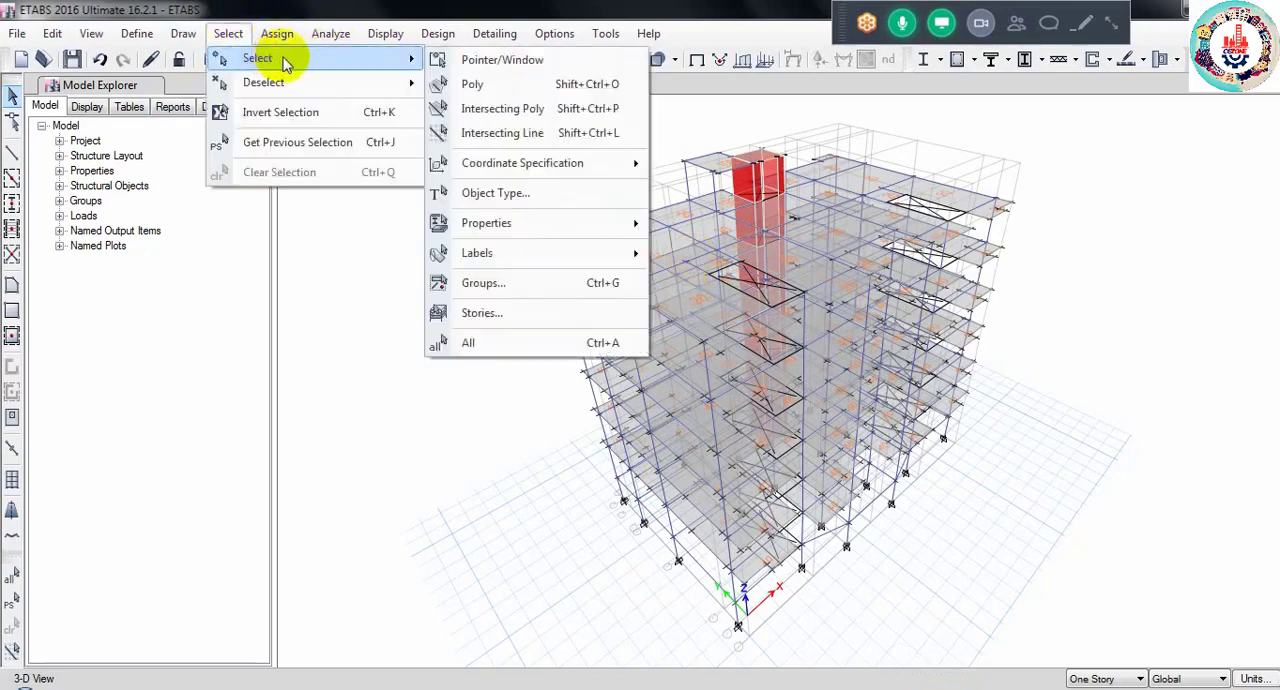
{"action": "mouse_move", "coordinate": [560, 224]}
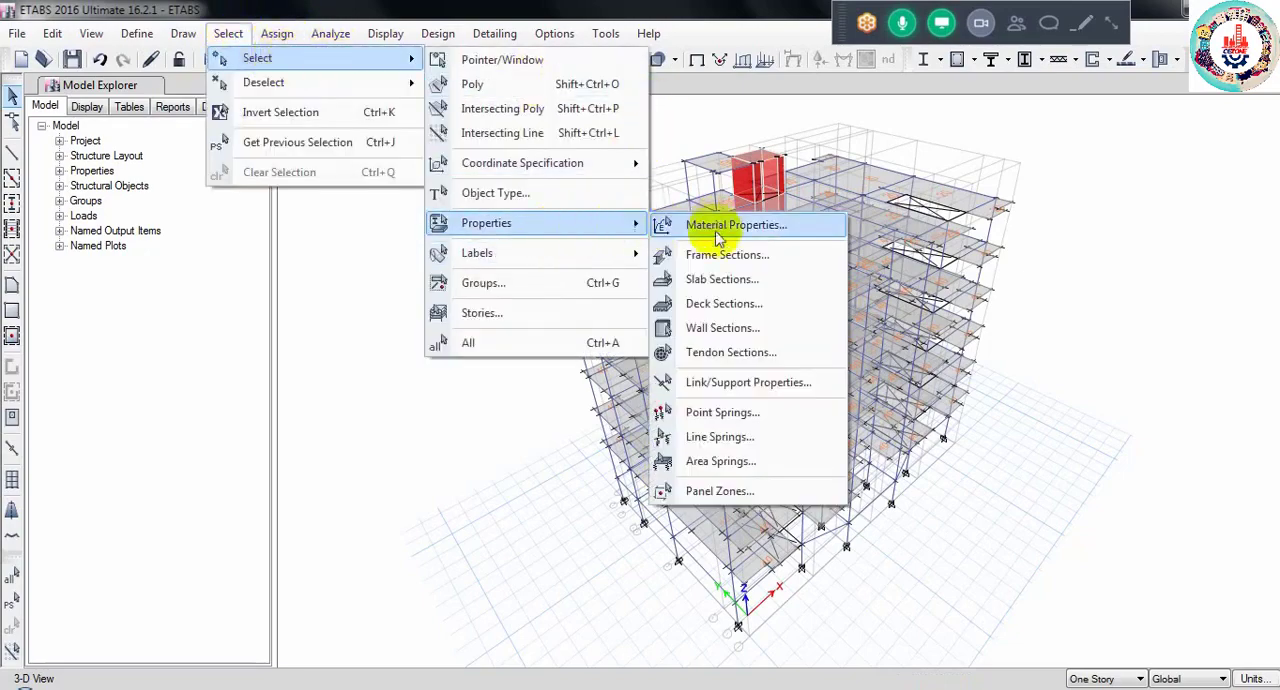
{"action": "left_click", "coordinate": [720, 280]}
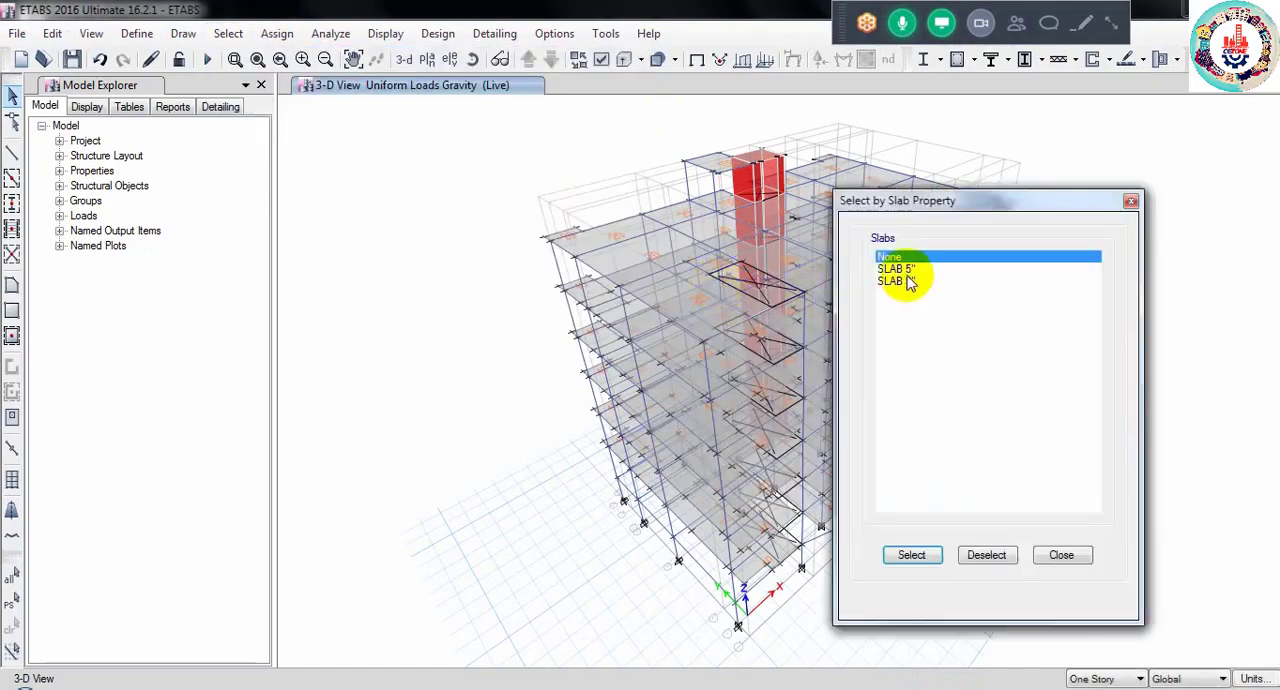
{"action": "left_click", "coordinate": [893, 269]}
{"action": "left_click", "coordinate": [895, 281], "text": "shift"}
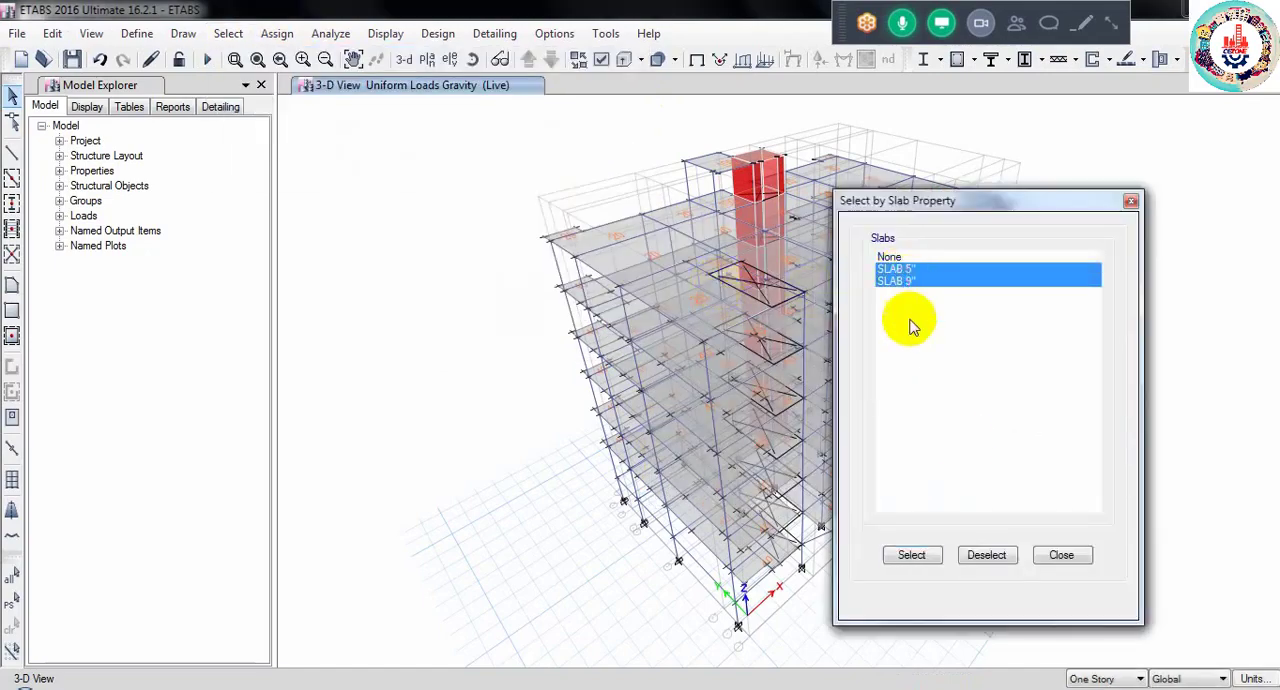
{"action": "left_click", "coordinate": [920, 557]}
{"action": "left_click", "coordinate": [1062, 555]}
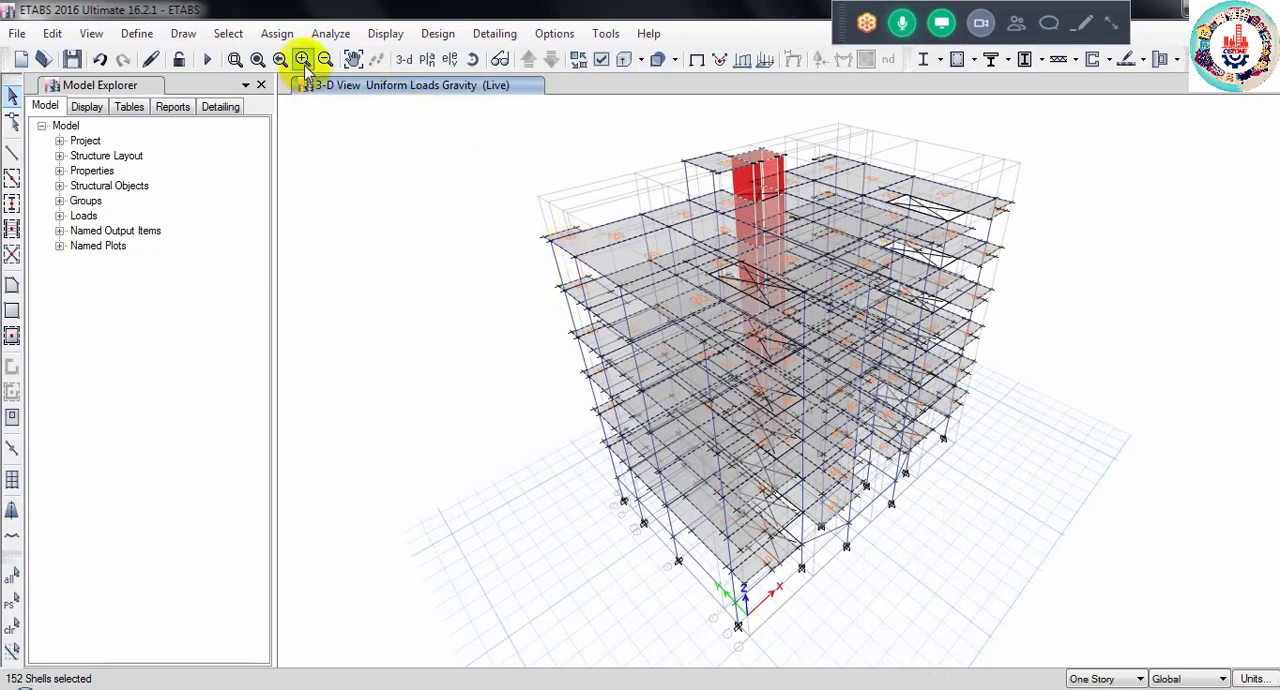
- Assign a uniform FF load of 25 lb/ft² in the gravity direction to all selected slabs, replacing existing loads
{"action": "left_click", "coordinate": [277, 34]}
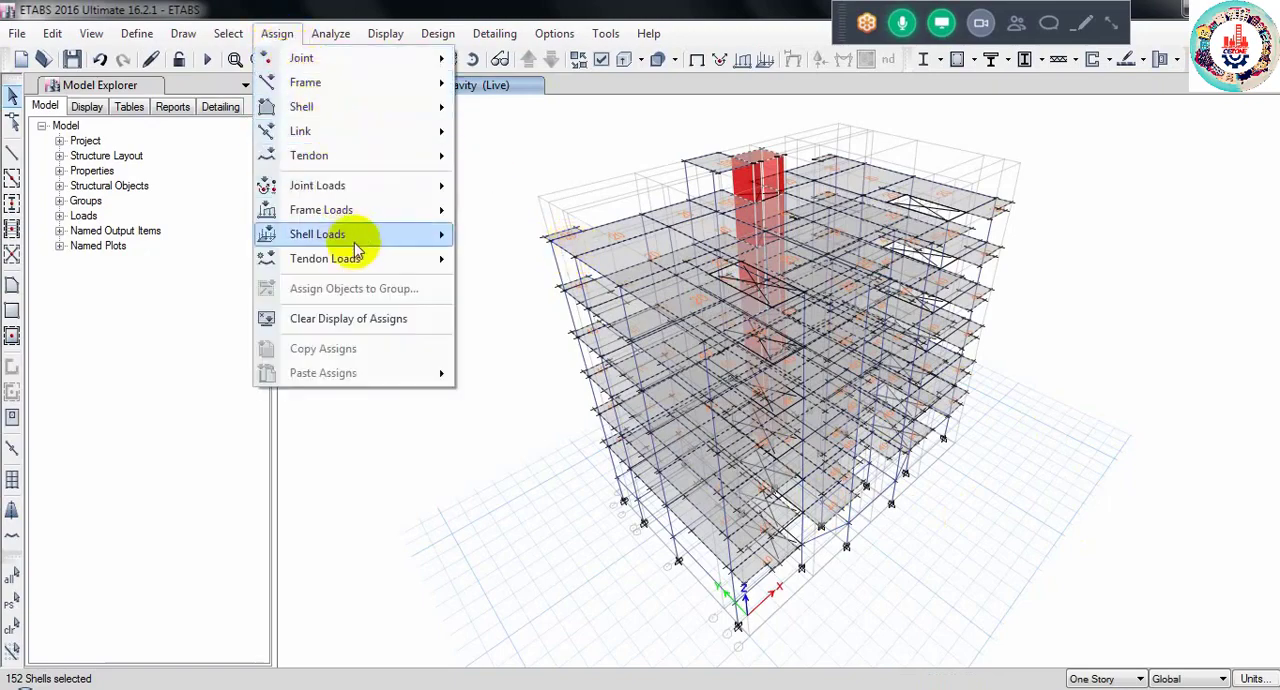
{"action": "mouse_move", "coordinate": [372, 235]}
{"action": "left_click", "coordinate": [566, 260]}
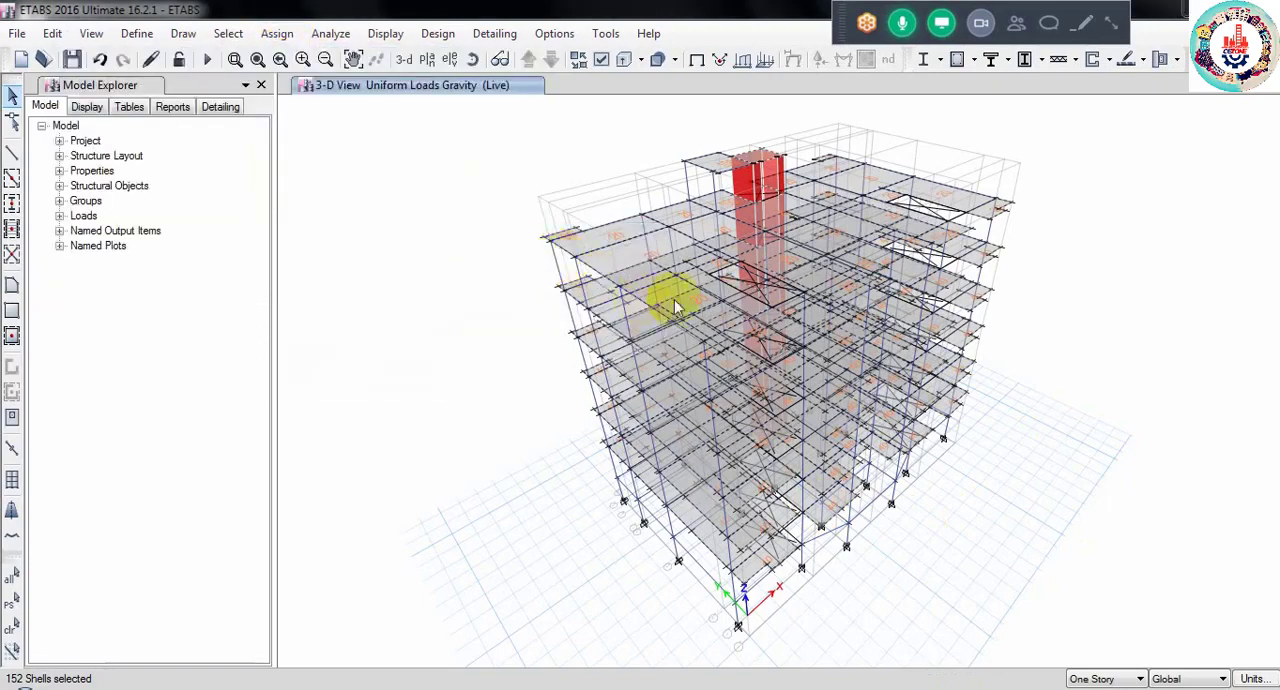
{"action": "left_click", "coordinate": [655, 297]}
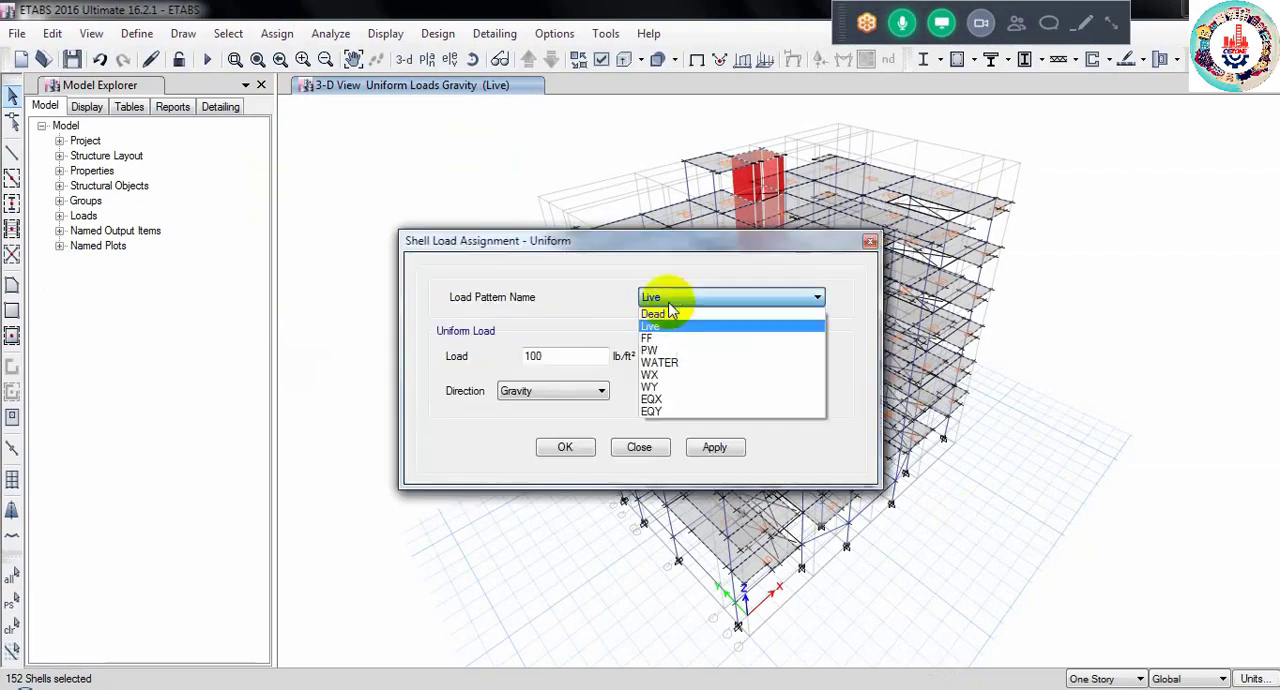
{"action": "left_click", "coordinate": [652, 338]}
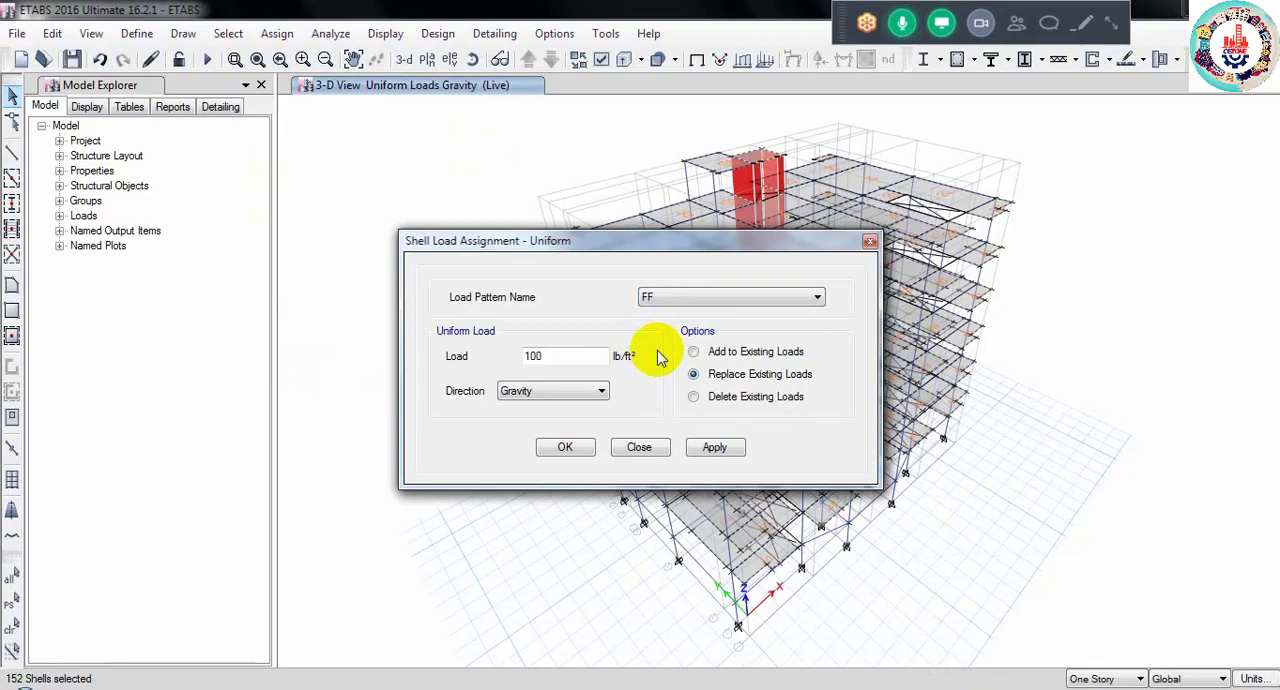
{"action": "left_click_drag", "start_coordinate": [549, 357], "coordinate": [518, 360]}
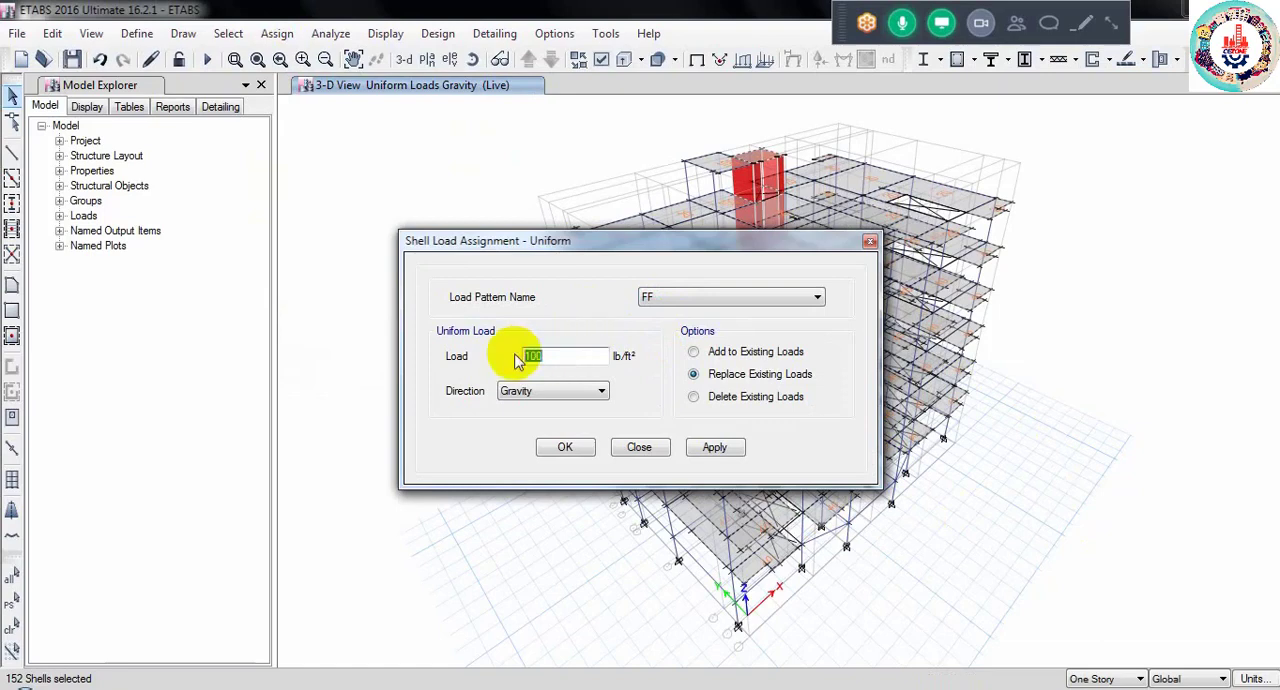
{"action": "type", "text": "25"}
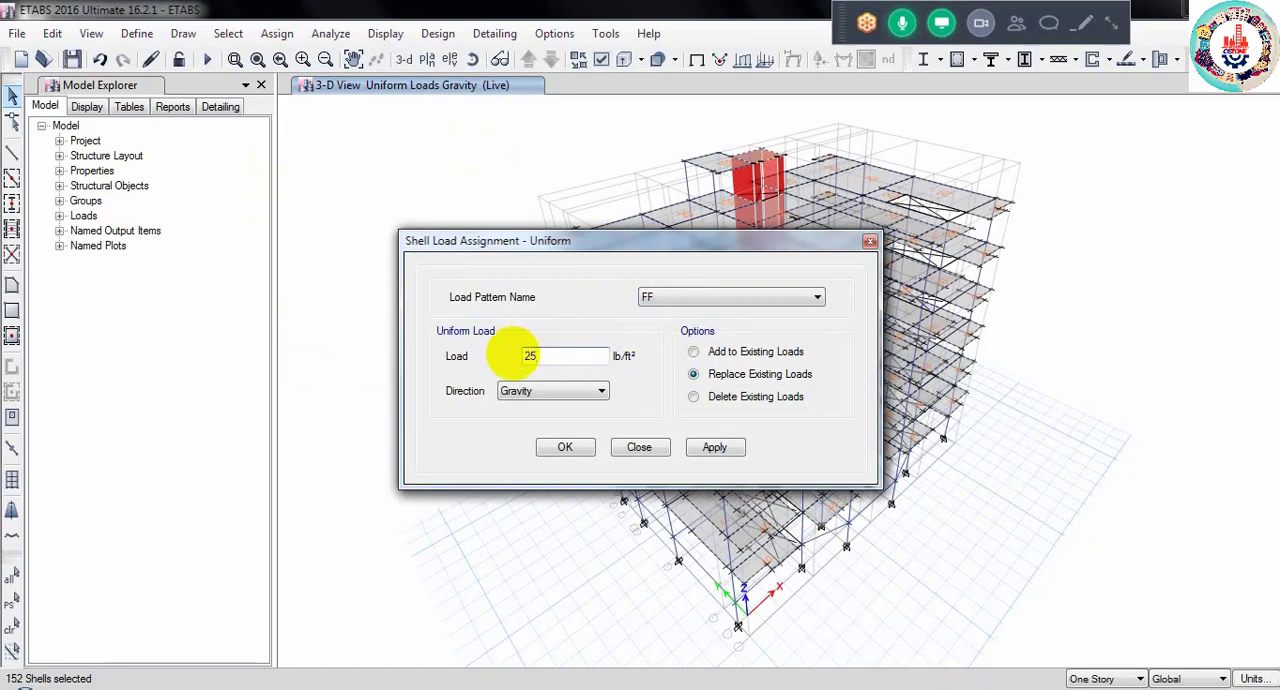
{"action": "double_click", "coordinate": [528, 357]}
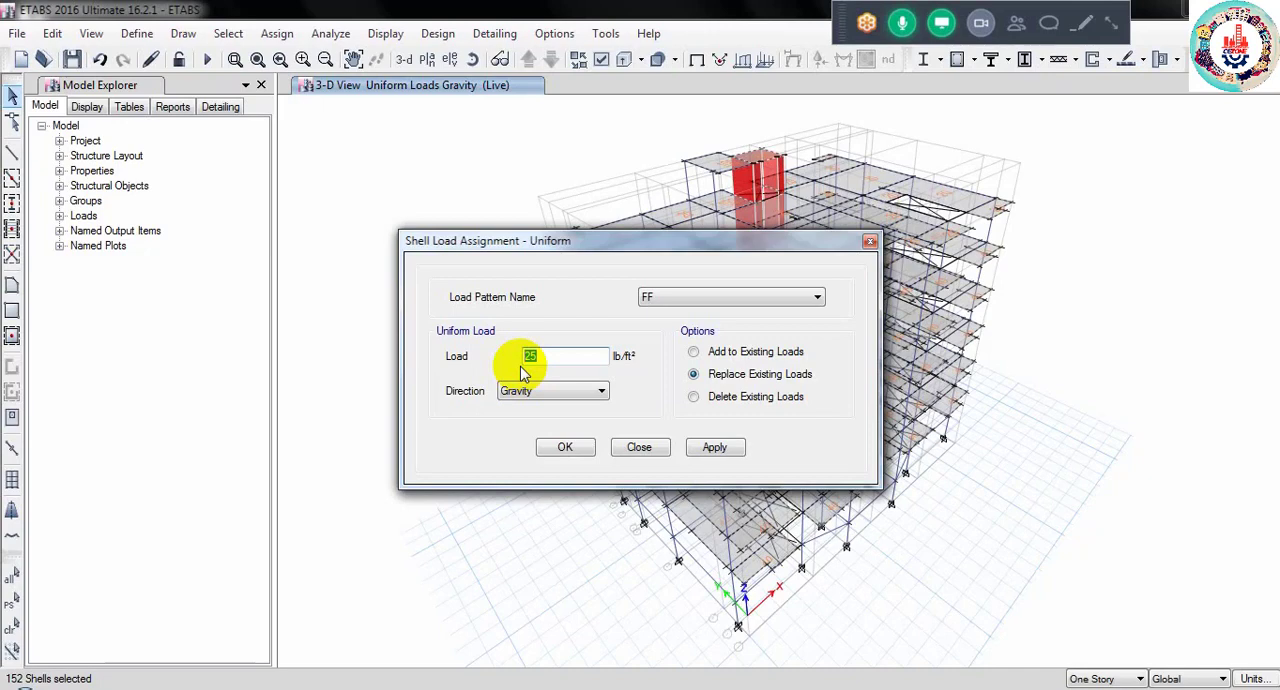
{"action": "left_click", "coordinate": [565, 448]}
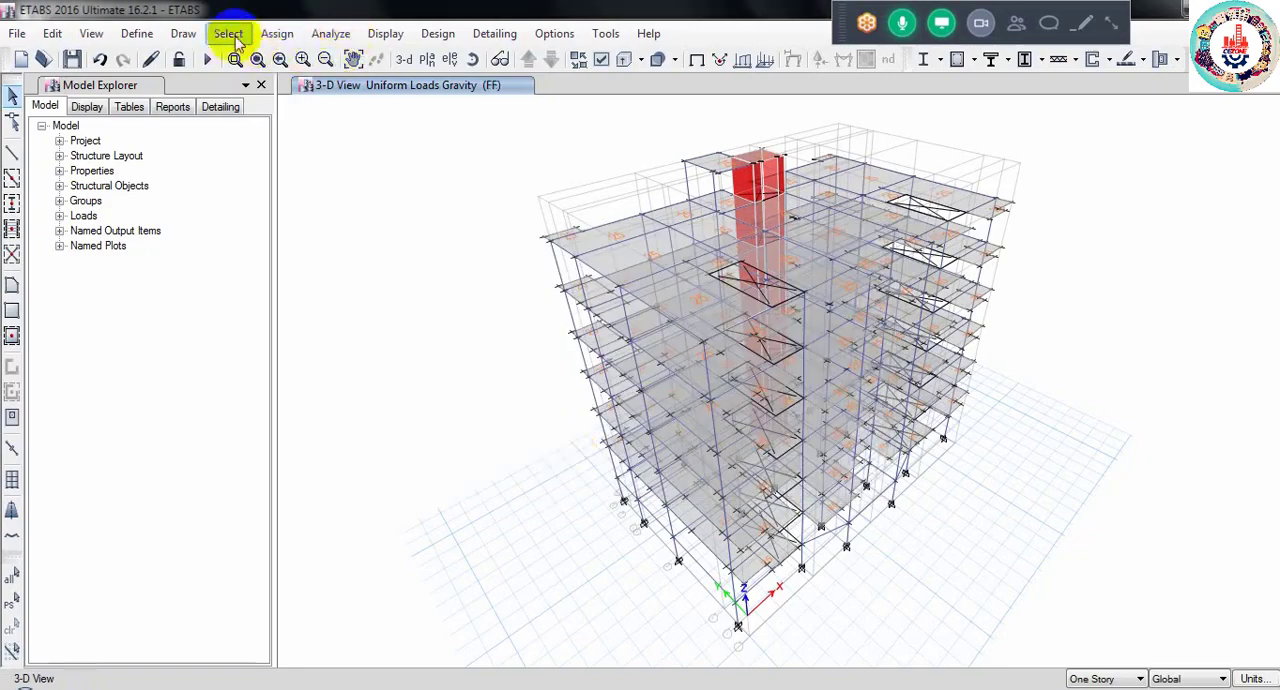
- Review the defined load patterns and their types, leaving them as they are
{"action": "left_click", "coordinate": [138, 33]}
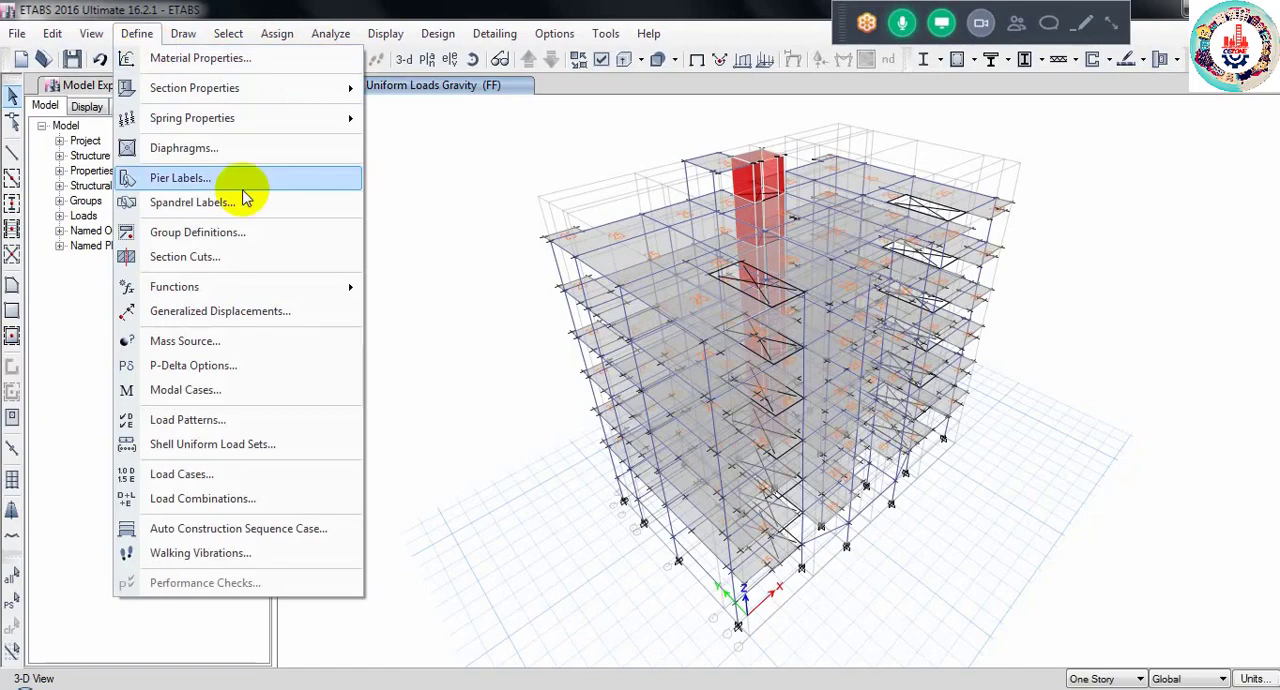
{"action": "left_click", "coordinate": [237, 410]}
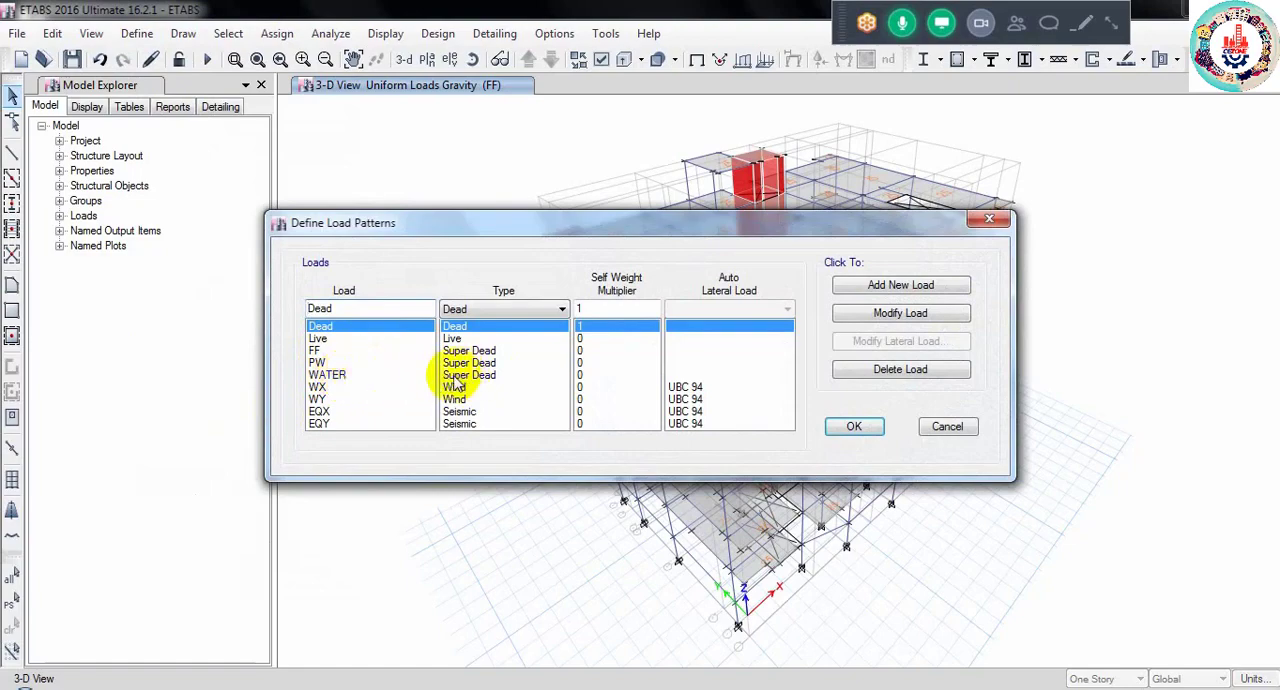
{"action": "left_click", "coordinate": [940, 426]}
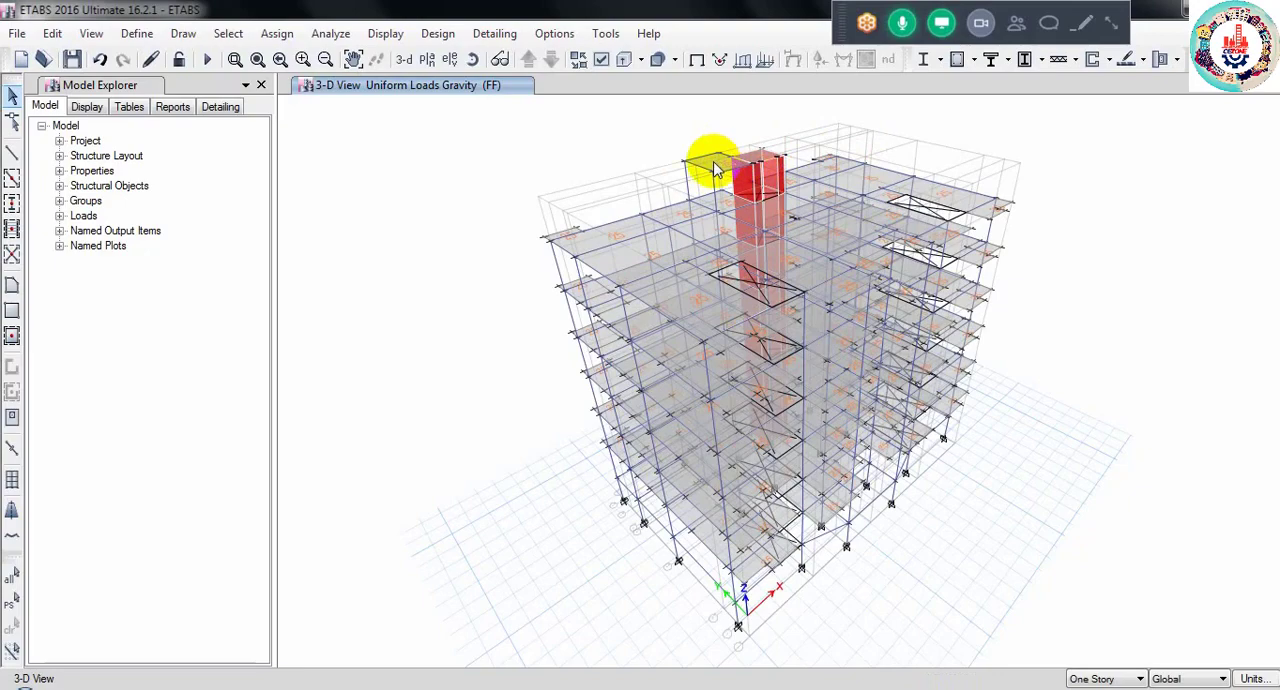
- On the ROOF TOP plan, assign a uniform WATER load of 100 lb/ft² in the gravity direction to the slab beside the lift core, replacing existing loads
{"action": "left_click", "coordinate": [428, 60]}
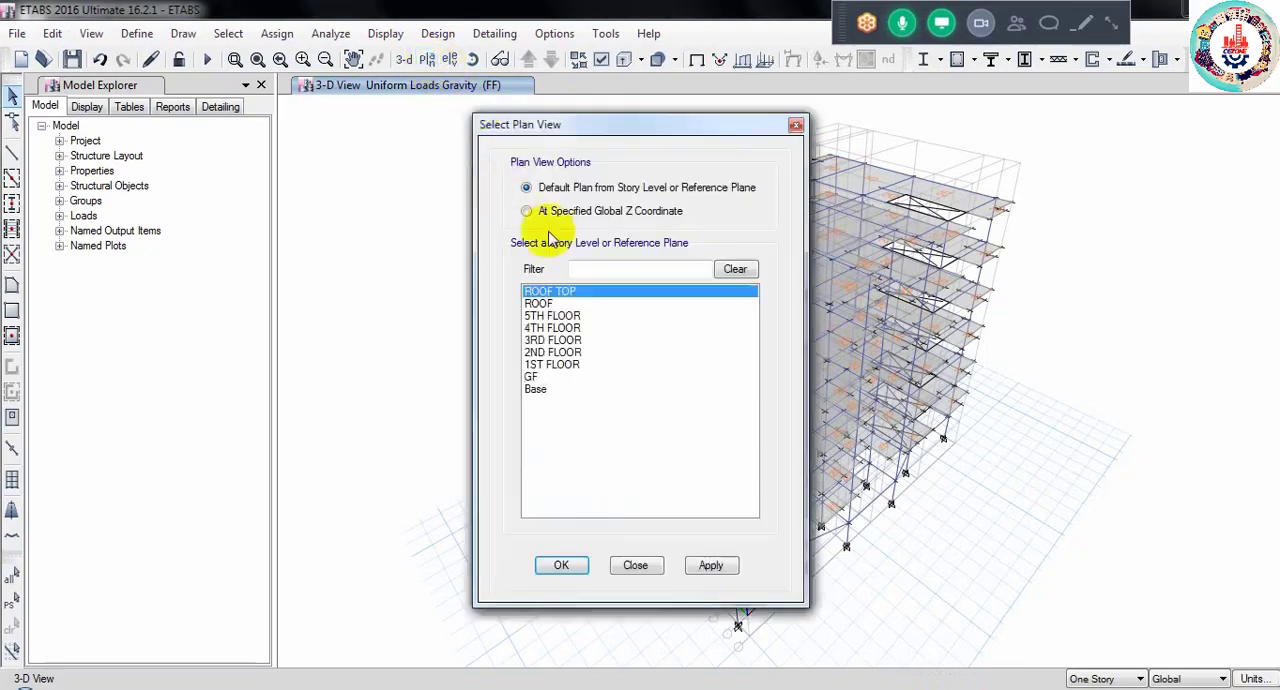
{"action": "left_click", "coordinate": [560, 567]}
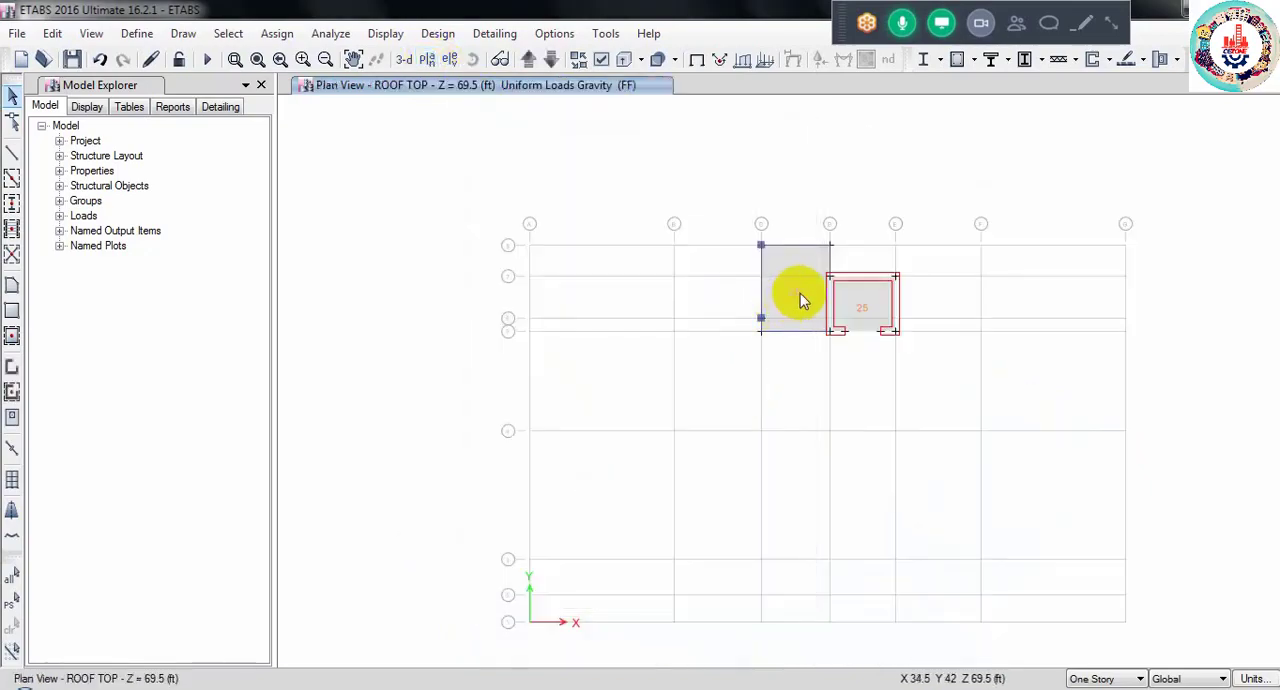
{"action": "left_click", "coordinate": [798, 295]}
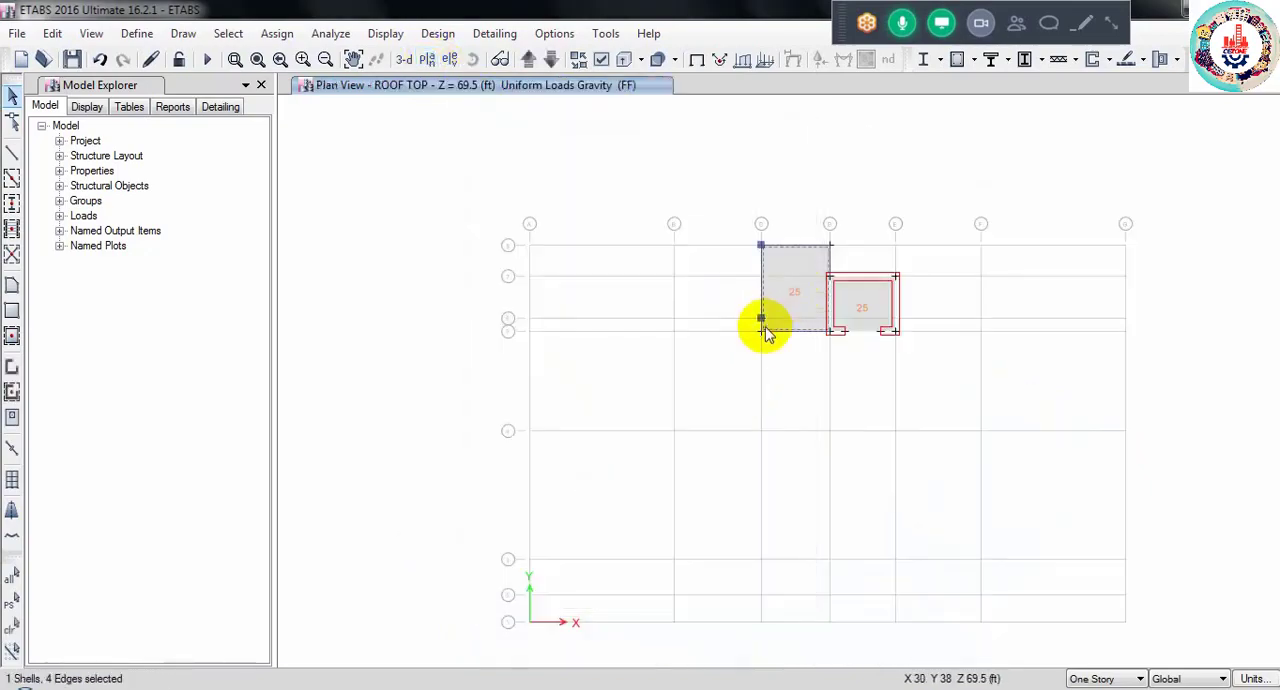
{"action": "left_click", "coordinate": [277, 33]}
{"action": "mouse_move", "coordinate": [308, 86]}
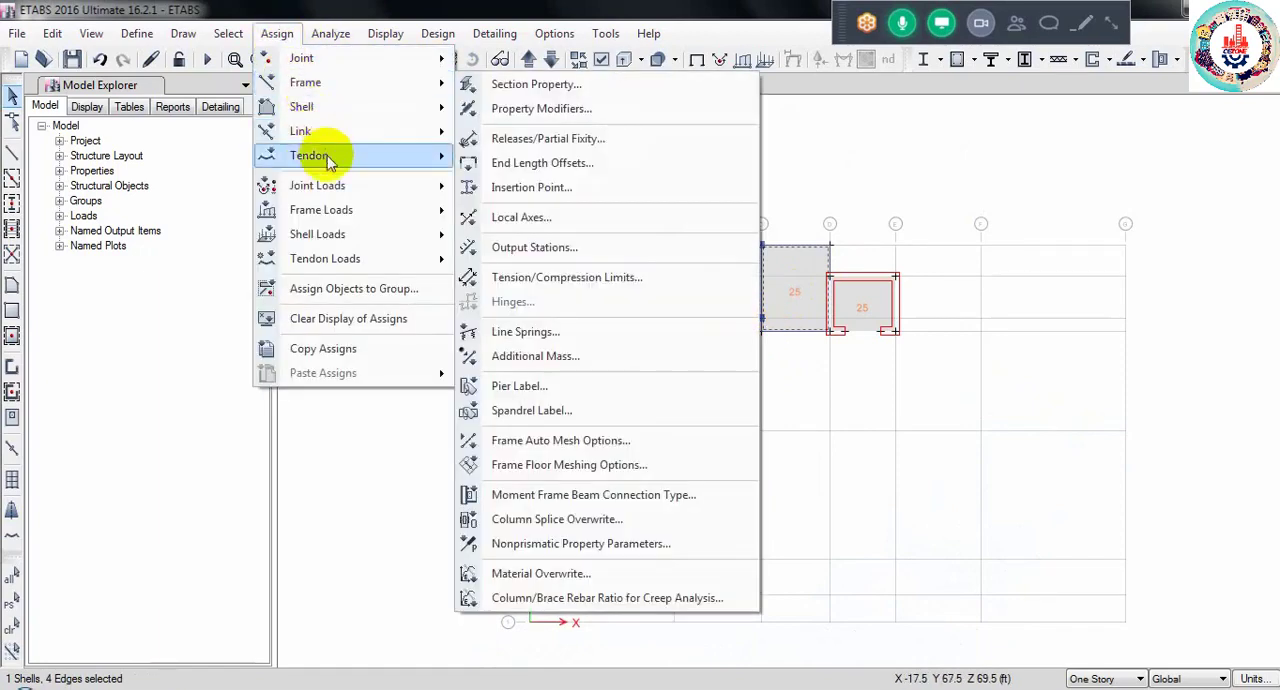
{"action": "mouse_move", "coordinate": [350, 212]}
{"action": "mouse_move", "coordinate": [362, 235]}
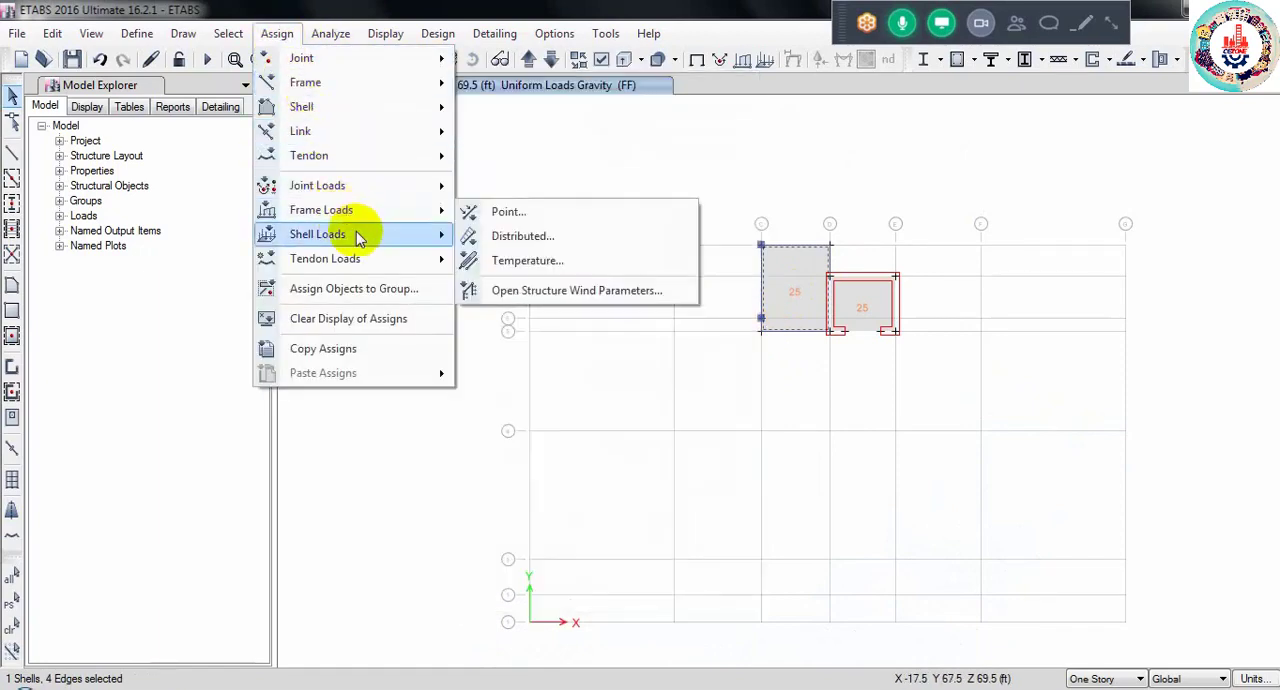
{"action": "left_click", "coordinate": [540, 259]}
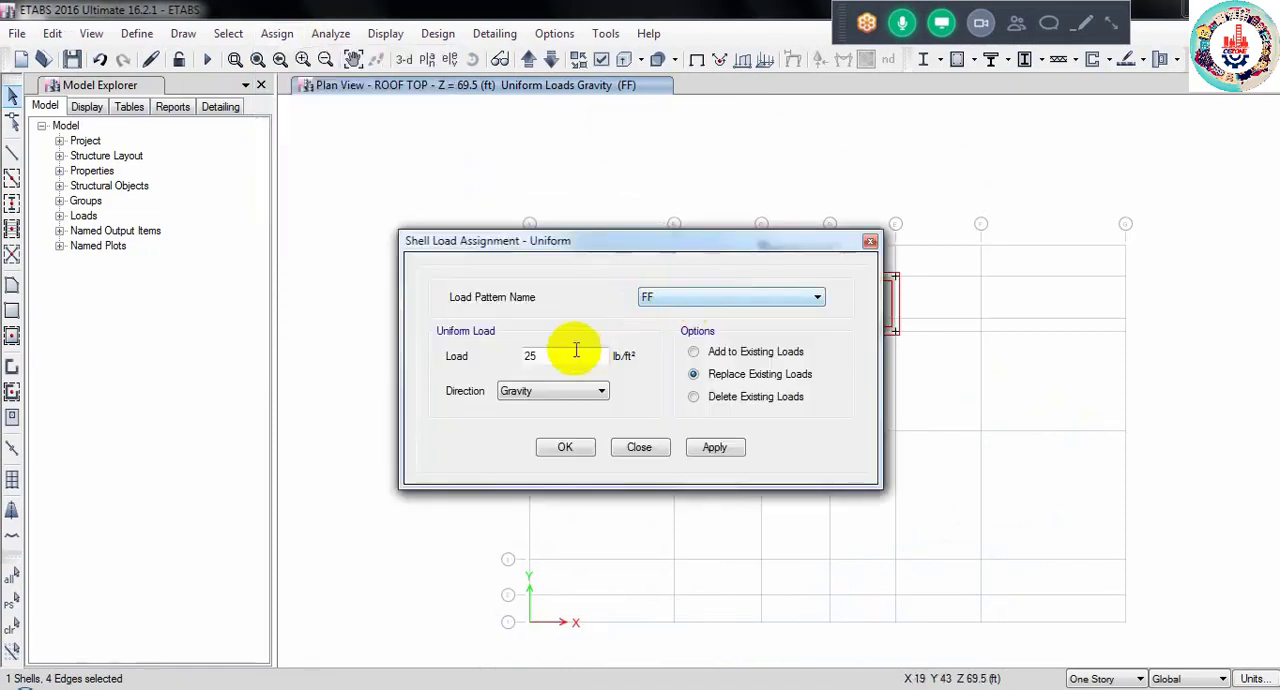
{"action": "left_click", "coordinate": [700, 297]}
{"action": "left_click", "coordinate": [664, 362]}
{"action": "key", "text": "Tab"}
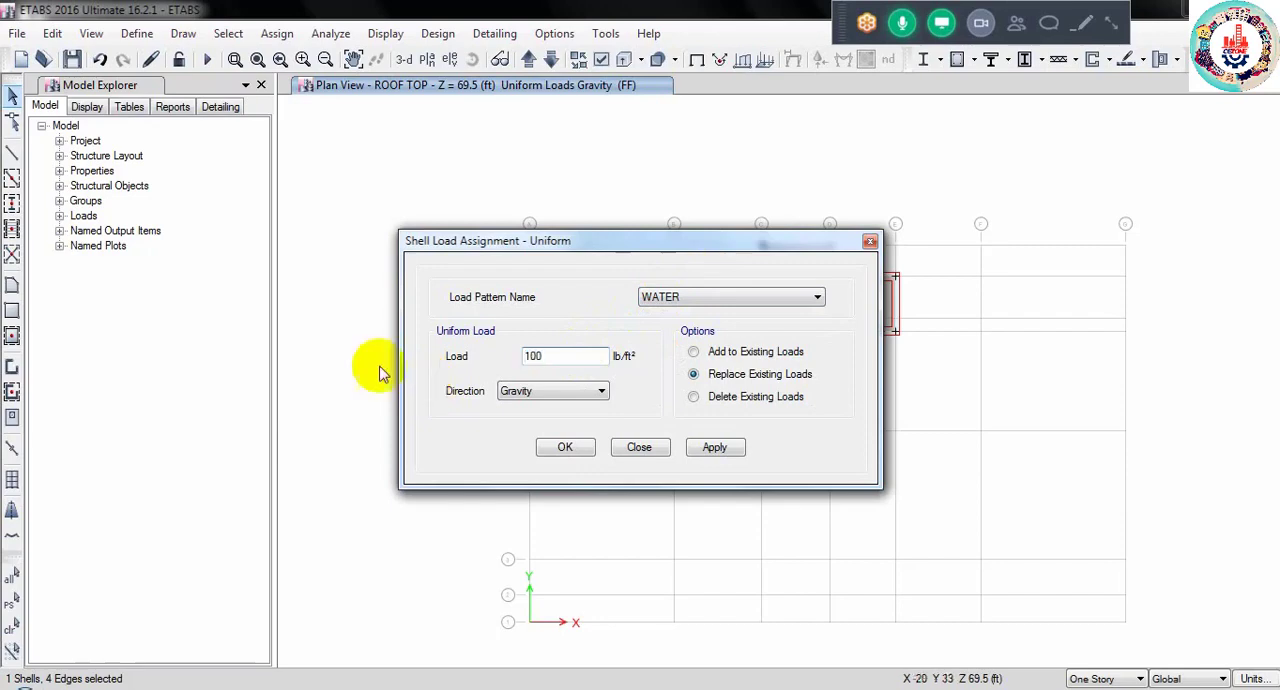
{"action": "left_click", "coordinate": [572, 448]}
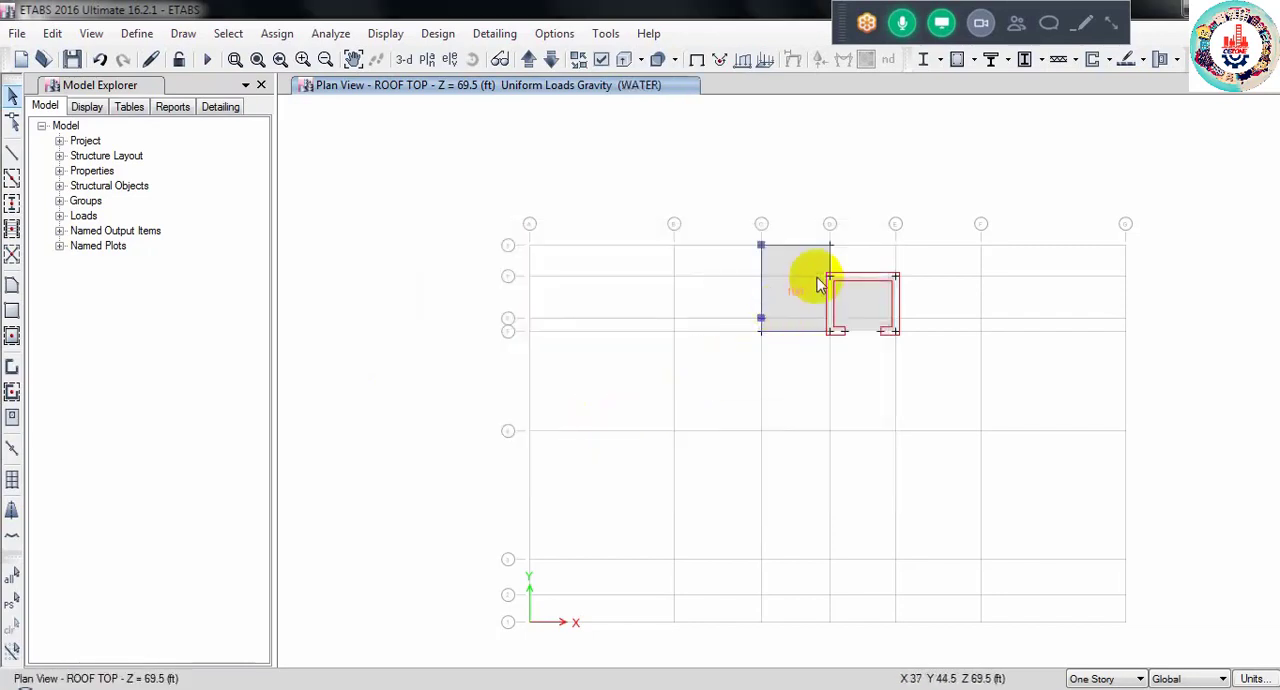
- Draw three joint objects on the ROOF plan between the two uppermost beam lines: two in the A-B bay and one in the easternmost bay
{"action": "left_click", "coordinate": [551, 65]}
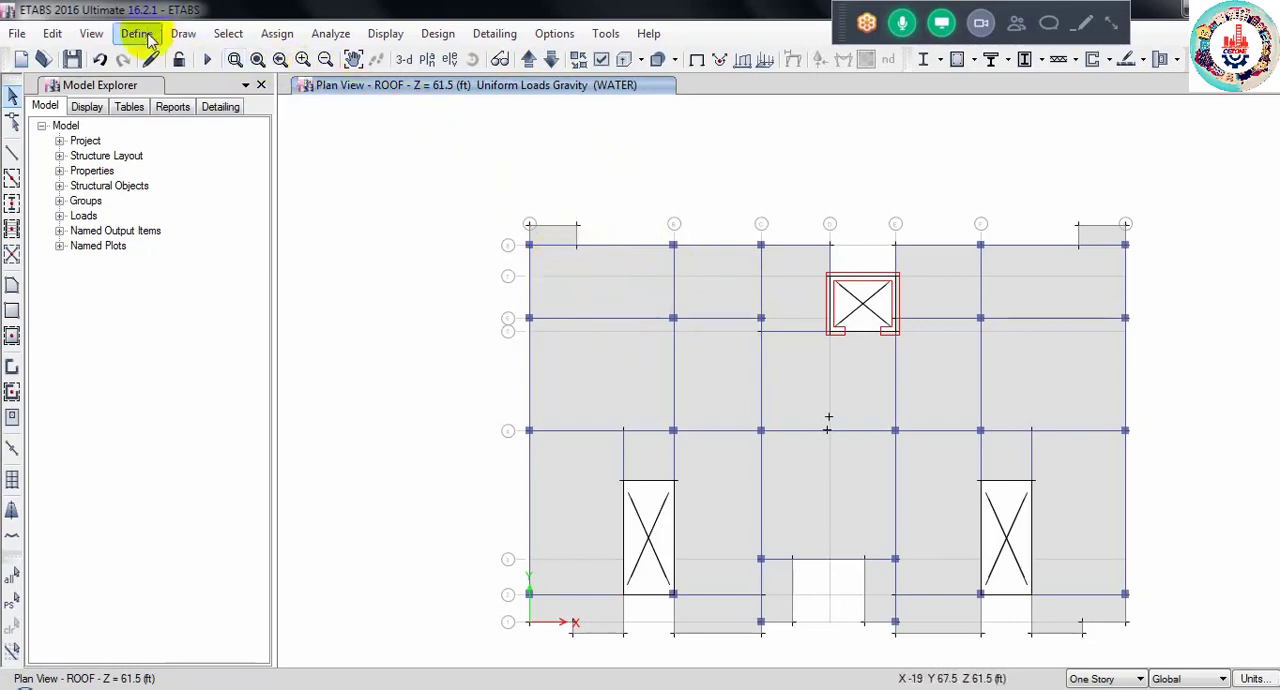
{"action": "left_click", "coordinate": [183, 33]}
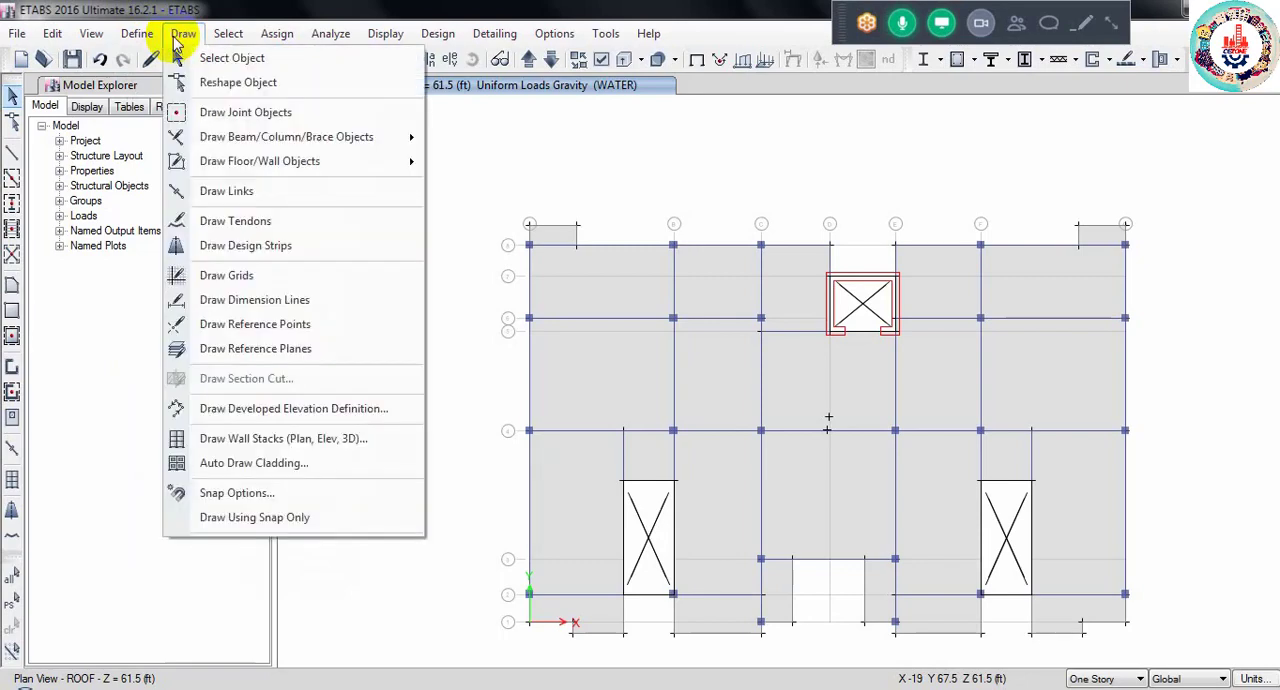
{"action": "left_click", "coordinate": [217, 113]}
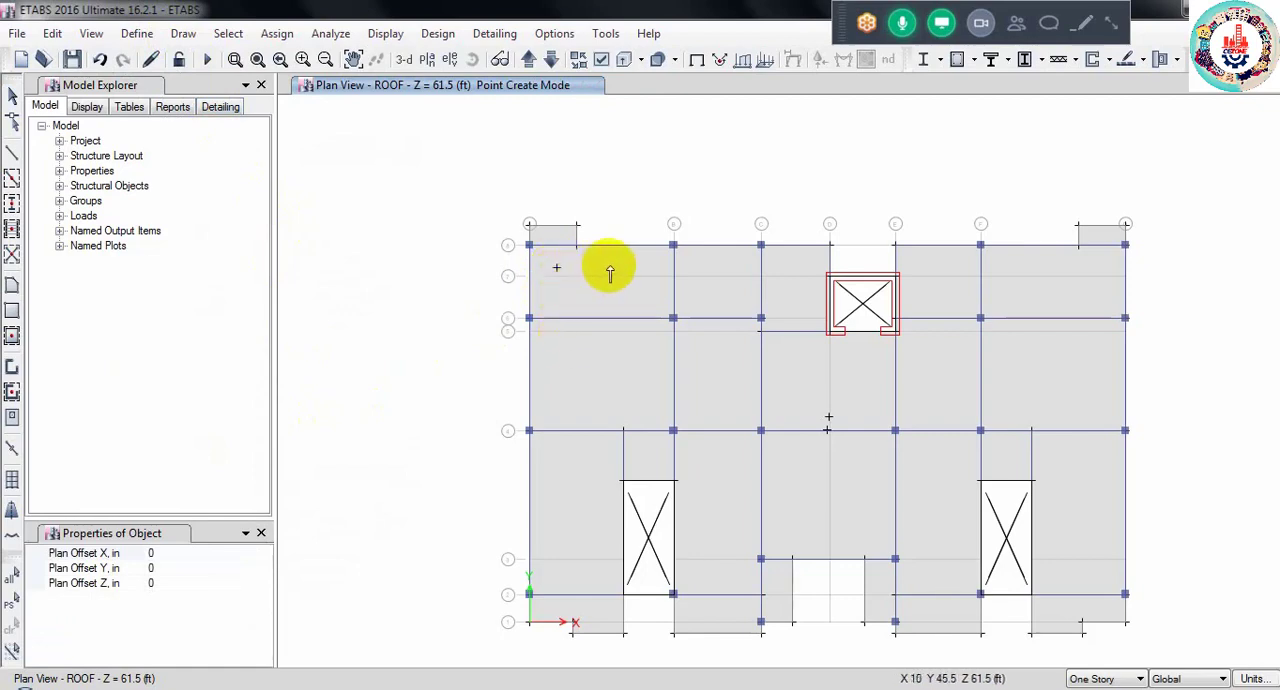
{"action": "left_click", "coordinate": [1063, 267]}
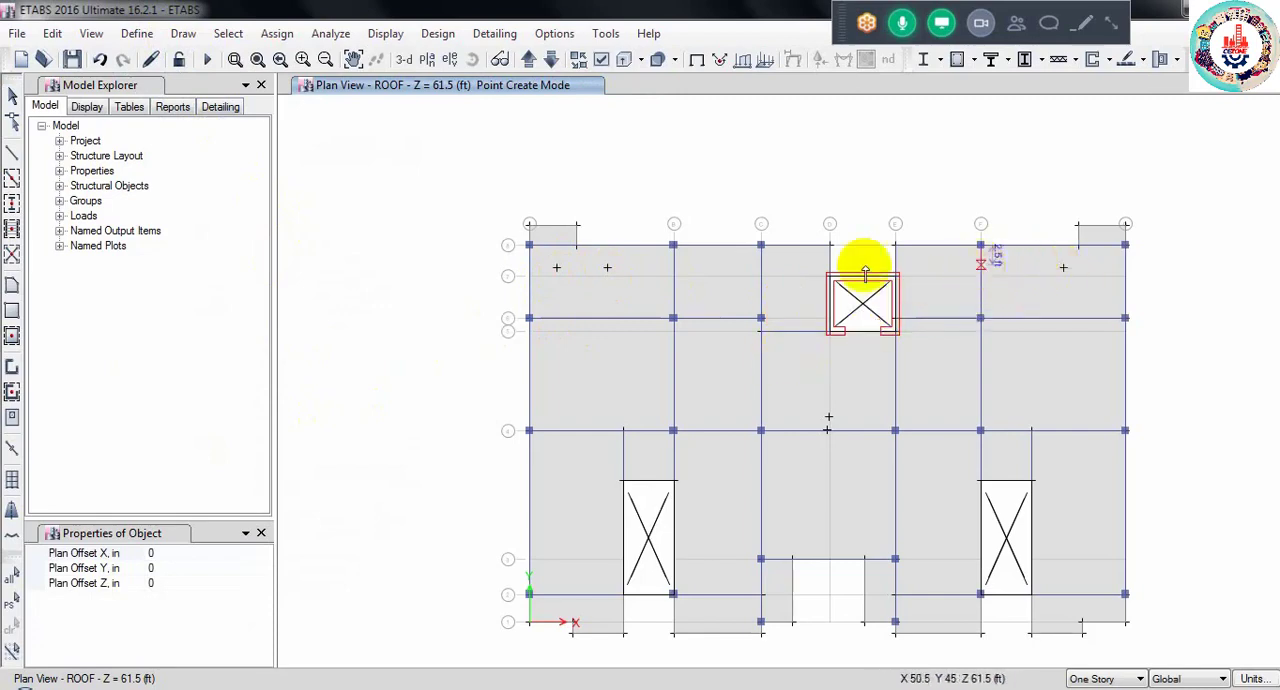
{"action": "left_click", "coordinate": [12, 94]}
- Assign a WATER joint force of -1 kip in Global Z to the three new roof joints, replacing existing loads
{"action": "left_click", "coordinate": [557, 268]}
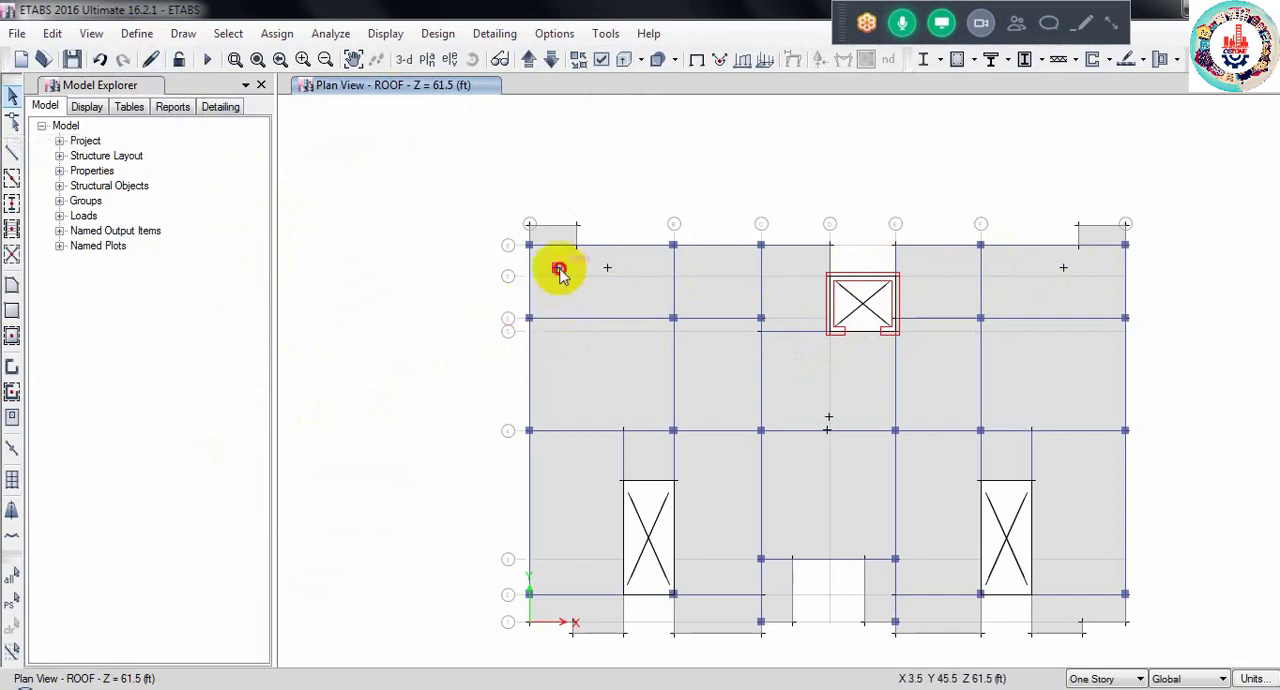
{"action": "left_click", "coordinate": [607, 268]}
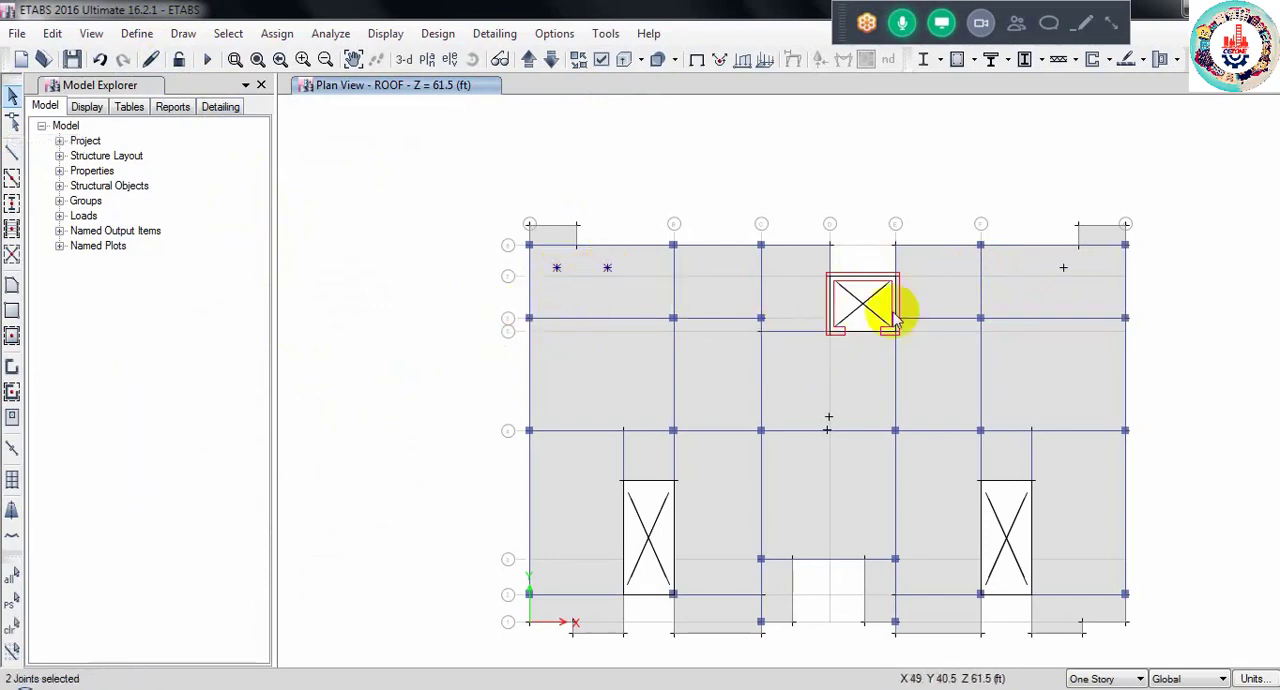
{"action": "left_click", "coordinate": [1063, 269]}
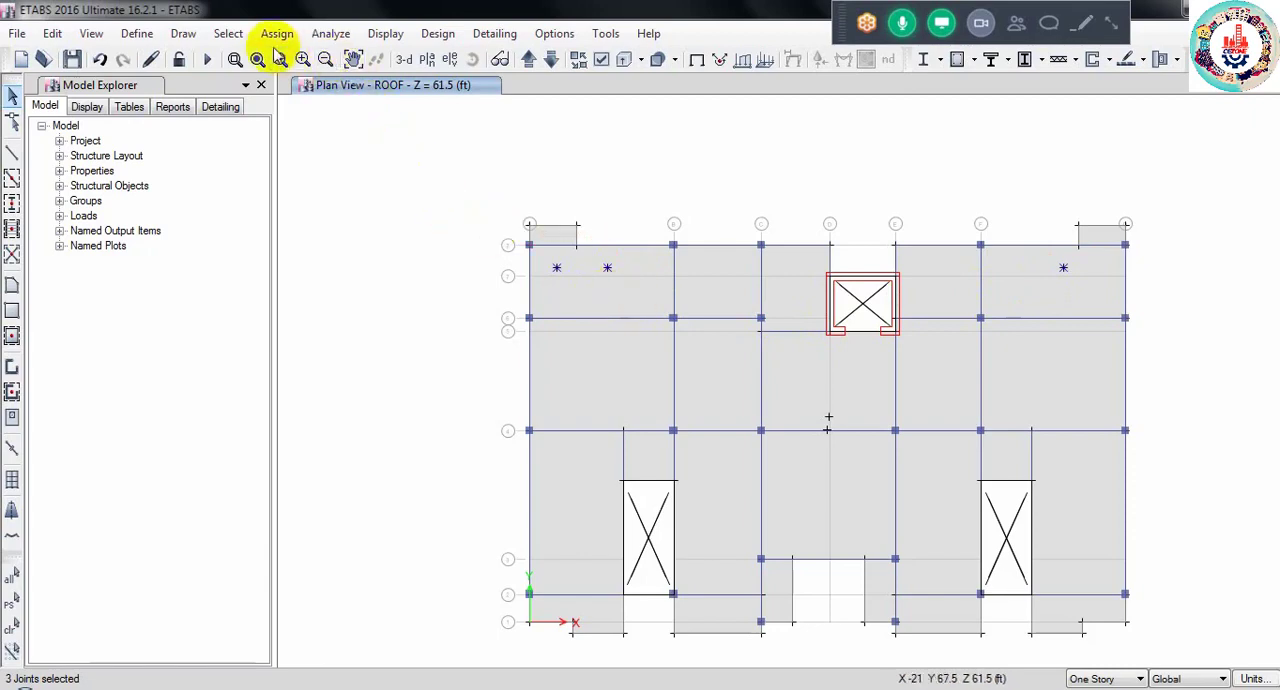
{"action": "left_click", "coordinate": [274, 34]}
{"action": "mouse_move", "coordinate": [360, 195]}
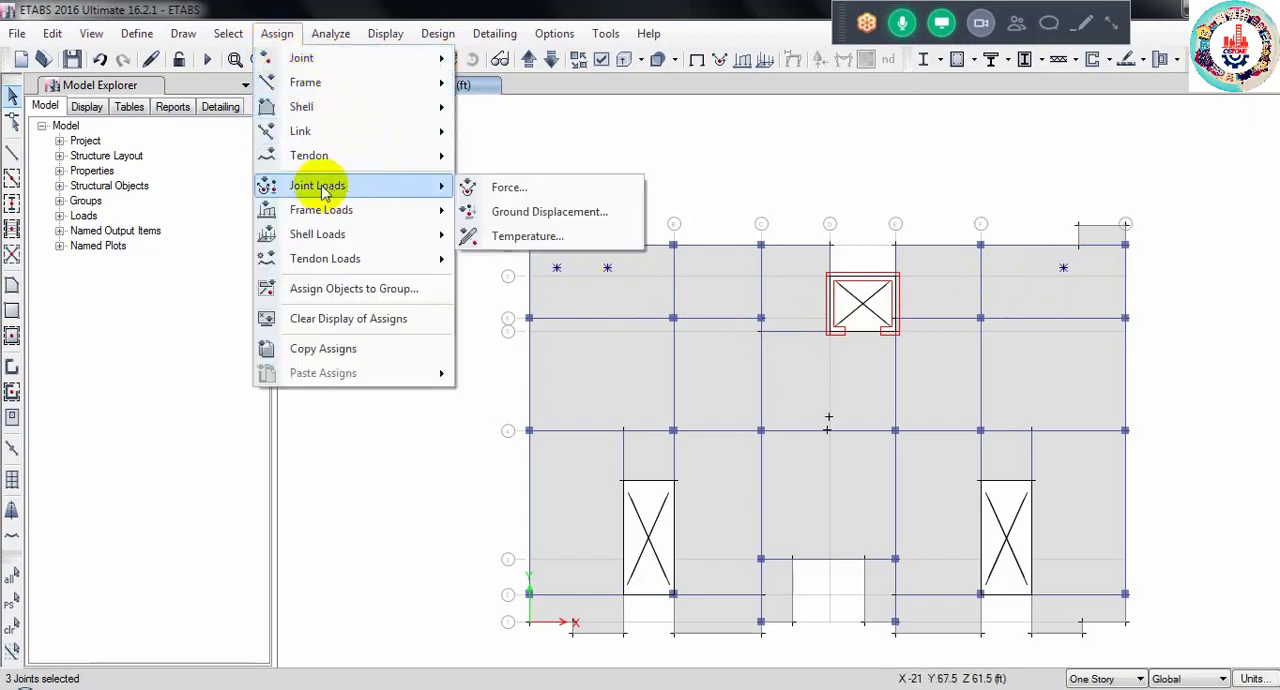
{"action": "left_click", "coordinate": [500, 188]}
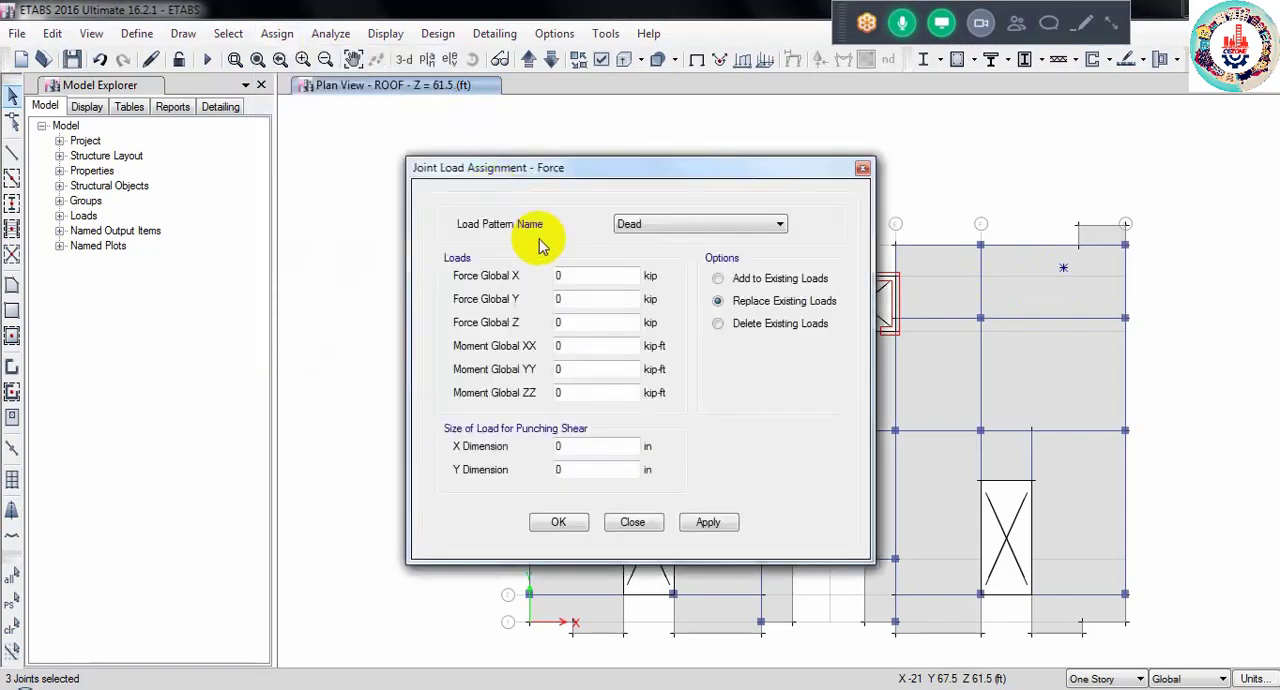
{"action": "left_click", "coordinate": [643, 226]}
{"action": "left_click", "coordinate": [640, 290]}
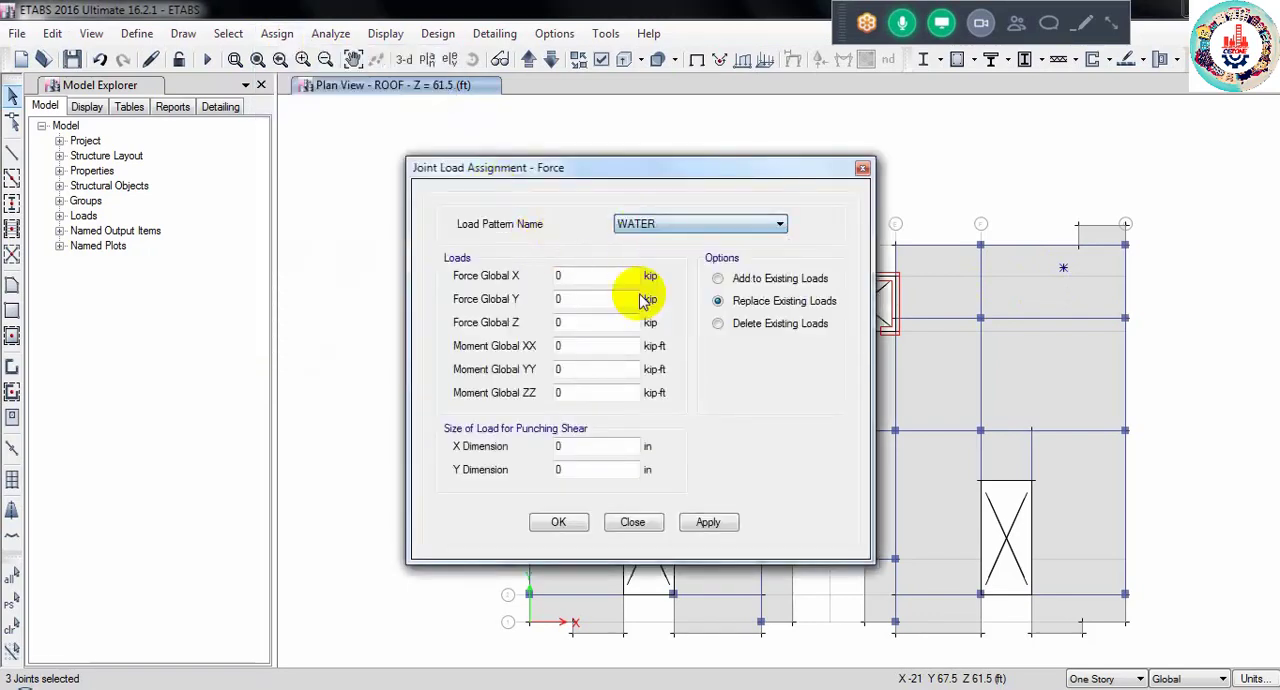
{"action": "left_click_drag", "start_coordinate": [578, 182], "coordinate": [255, 167]}
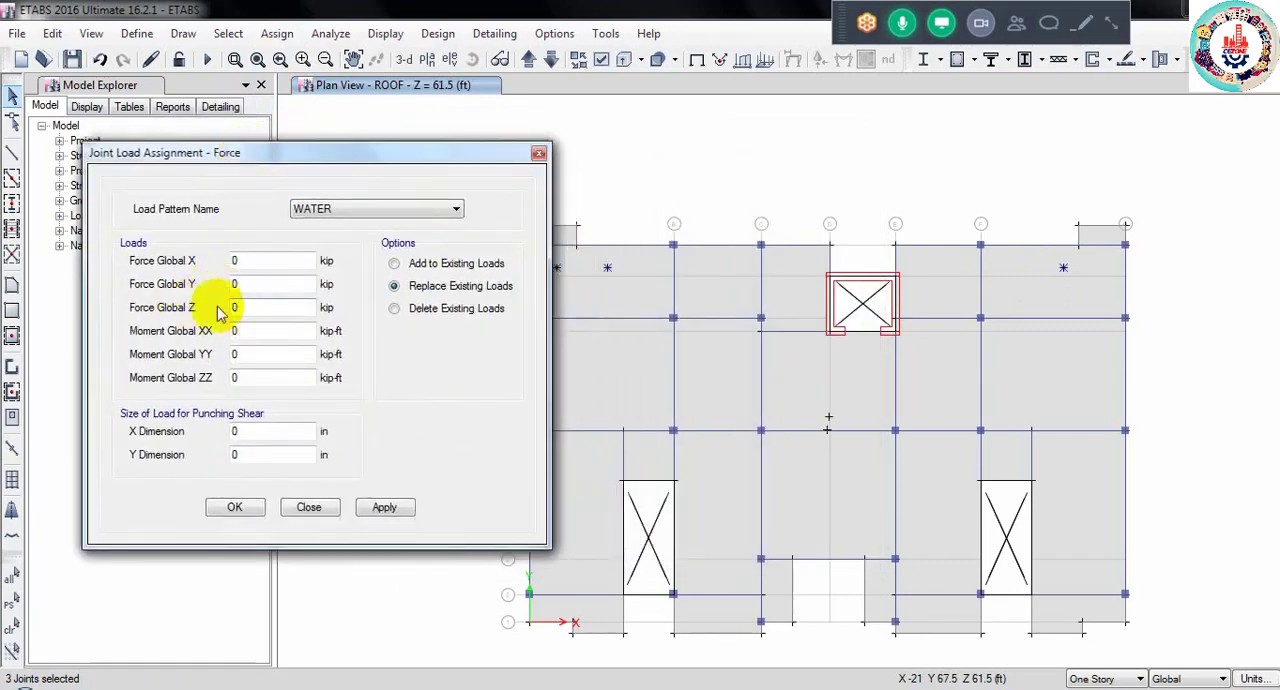
{"action": "left_click_drag", "start_coordinate": [243, 309], "coordinate": [184, 322]}
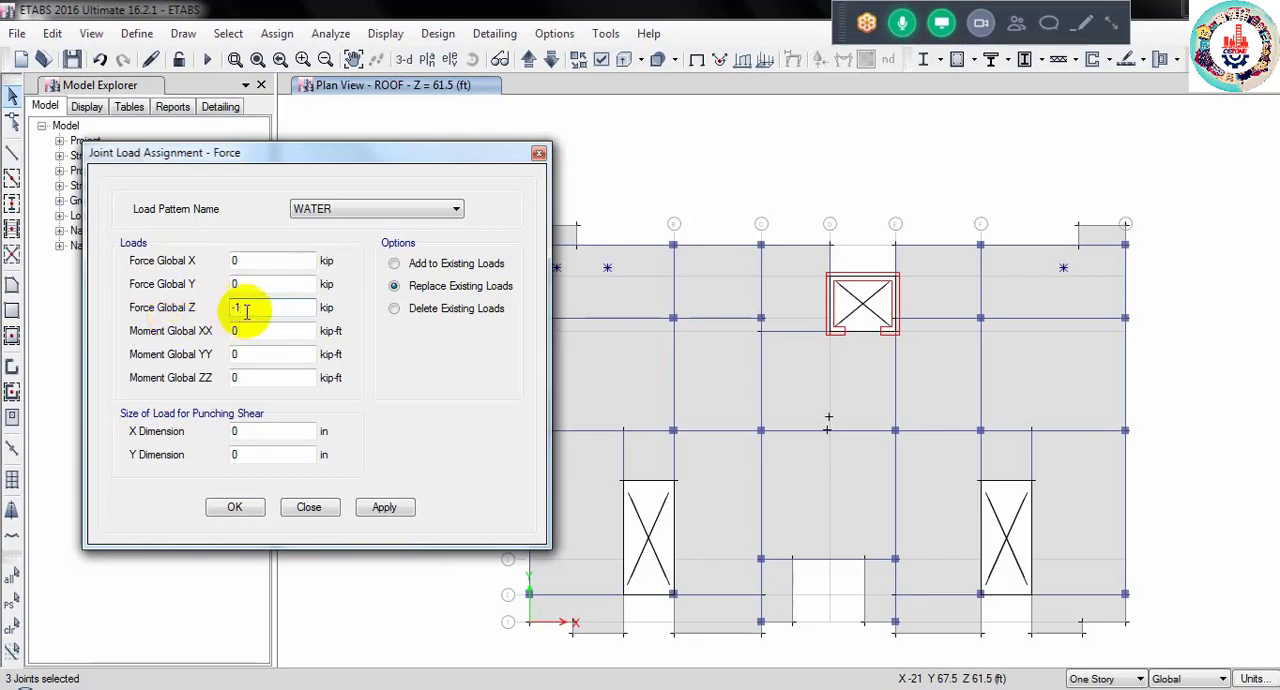
{"action": "left_click", "coordinate": [234, 509]}
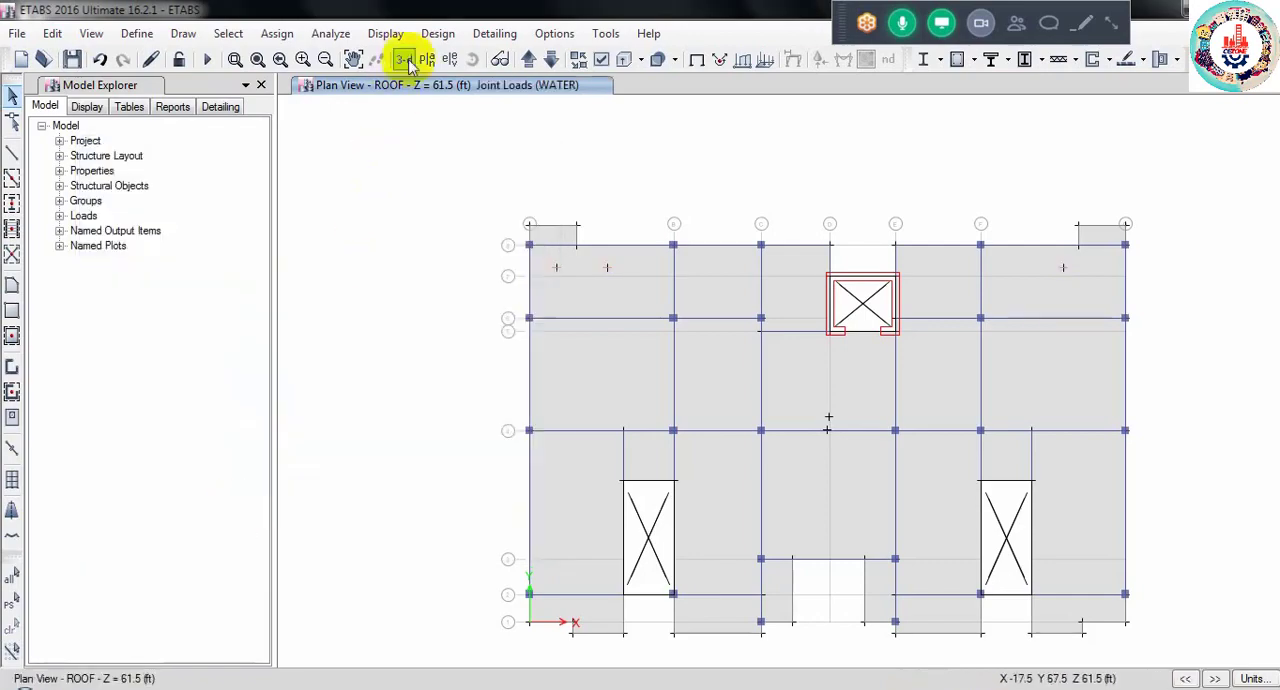
- Show the model in 3-D and review the PW load pattern's definition without changing it
{"action": "left_click", "coordinate": [405, 60]}
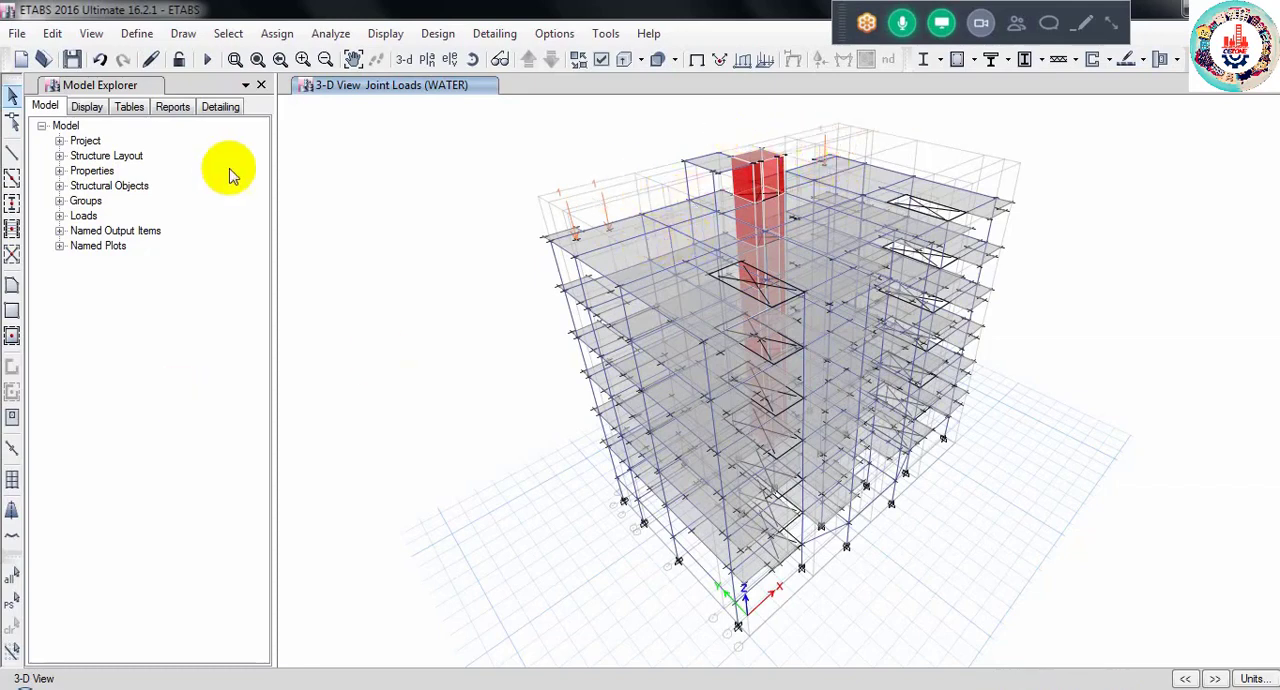
{"action": "left_click", "coordinate": [137, 33]}
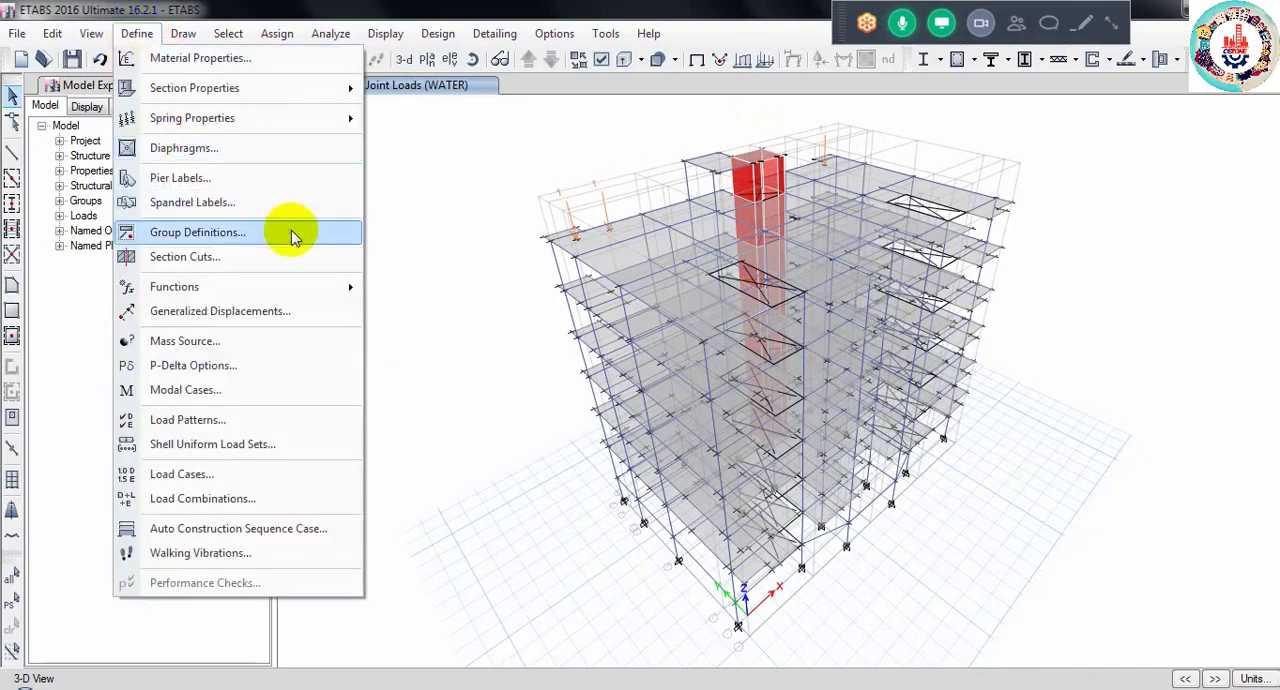
{"action": "left_click", "coordinate": [236, 425]}
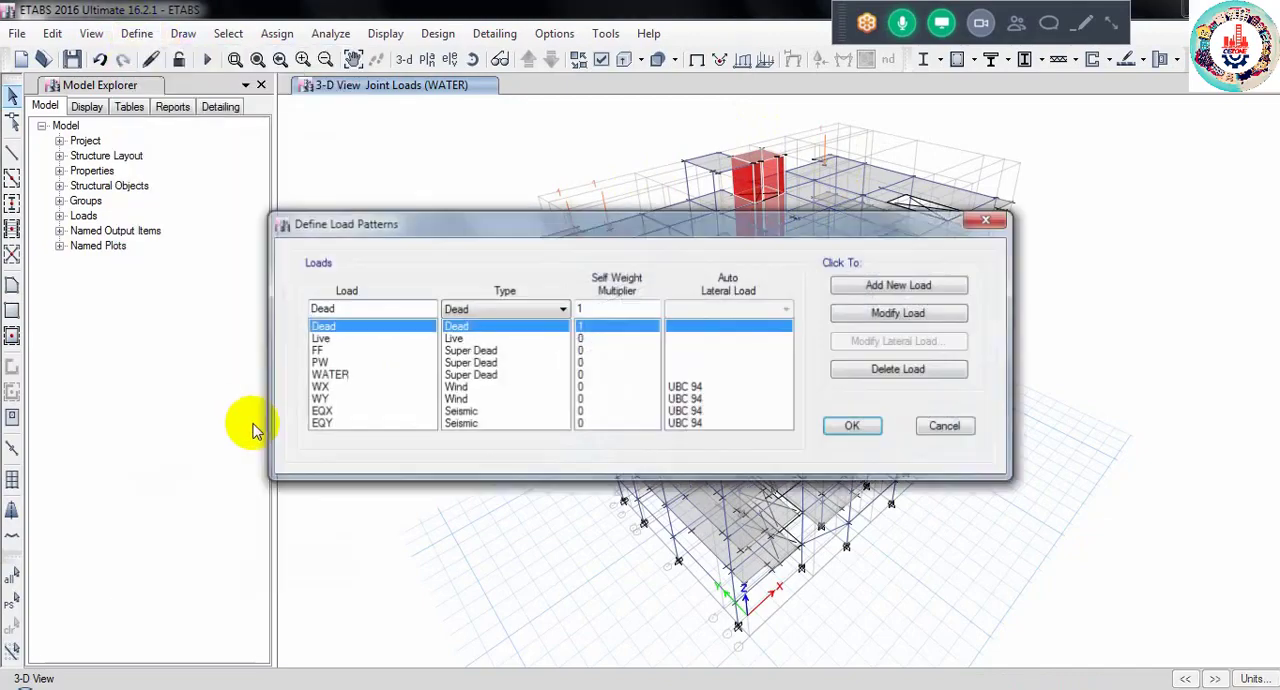
{"action": "left_click", "coordinate": [318, 362]}
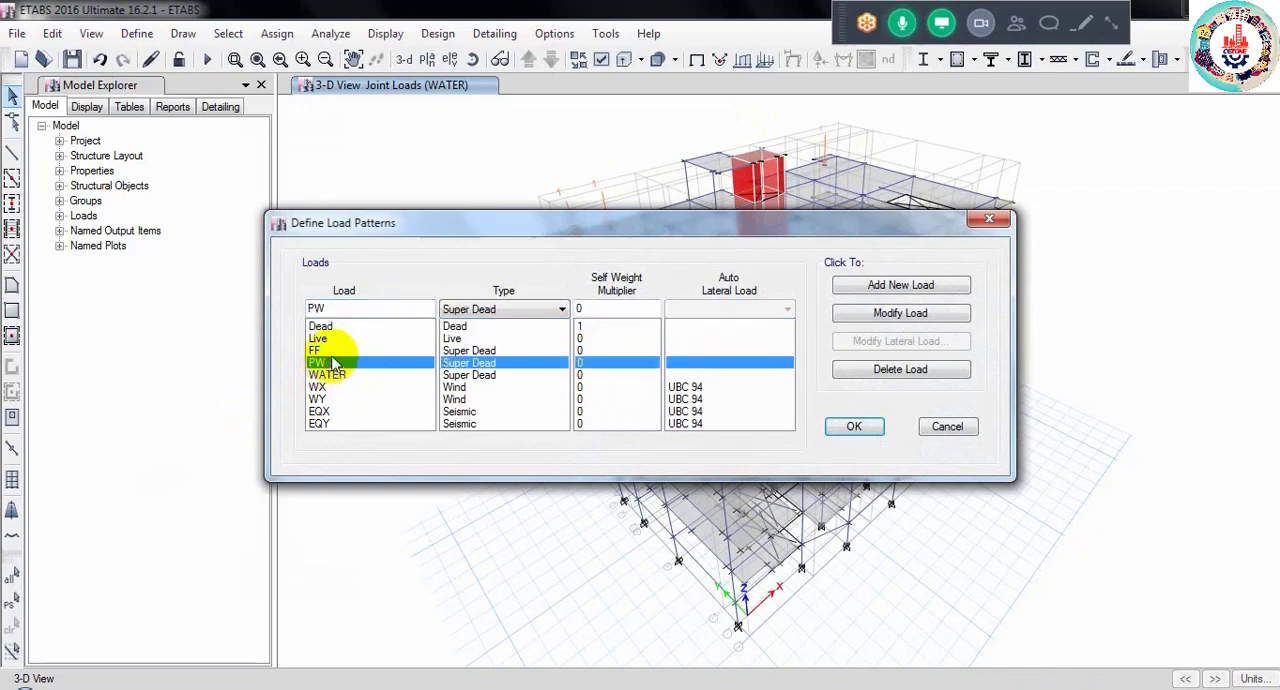
{"action": "left_click", "coordinate": [988, 219]}
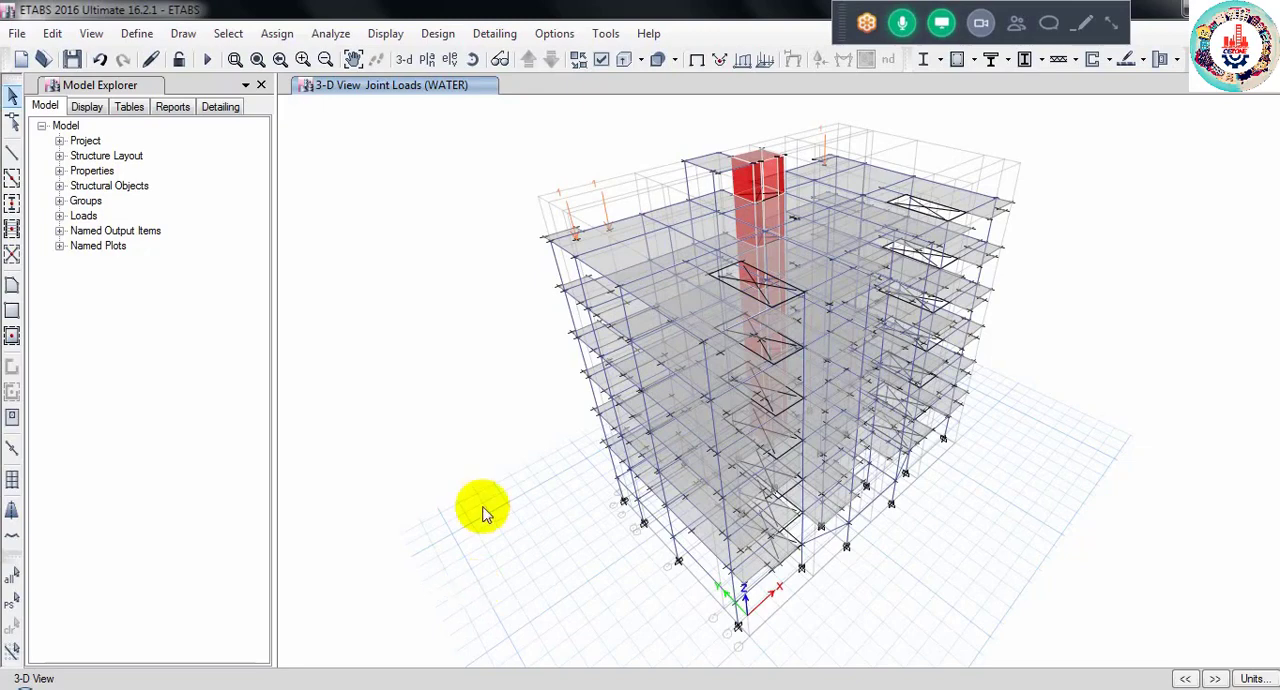
- Open the plan view of the 5TH FLOOR story level
{"action": "left_click", "coordinate": [427, 59]}
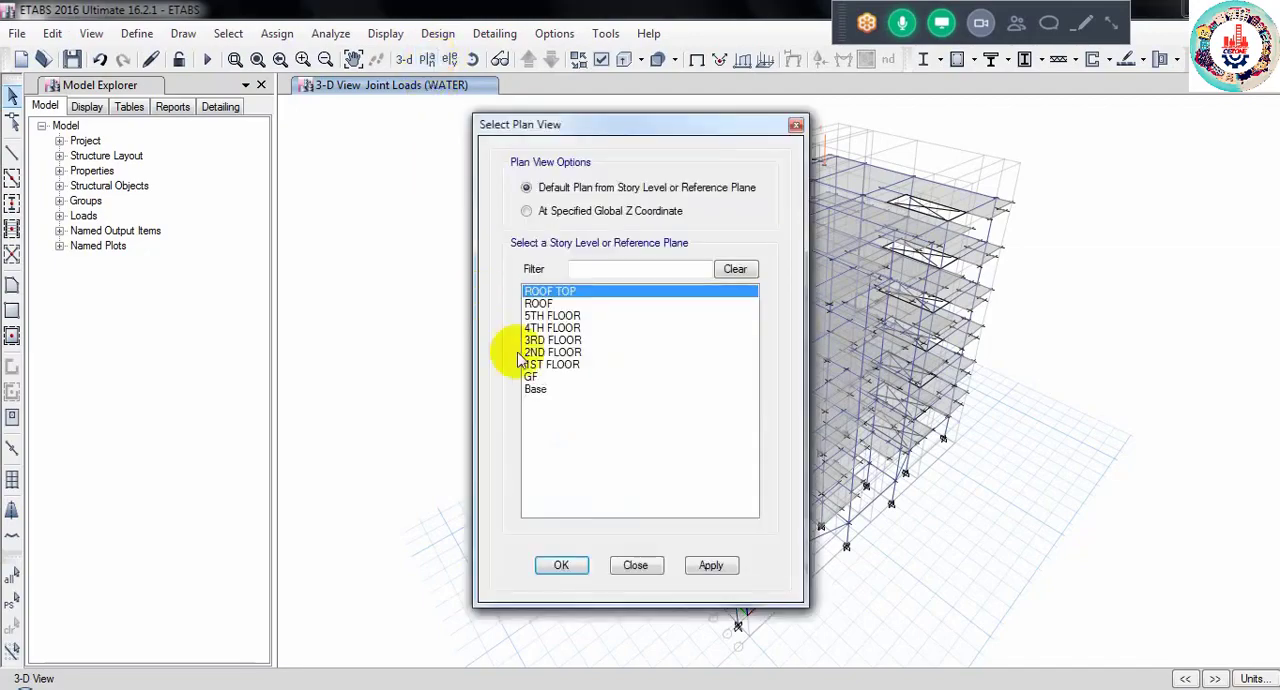
{"action": "left_click", "coordinate": [552, 316]}
{"action": "left_click", "coordinate": [556, 566]}
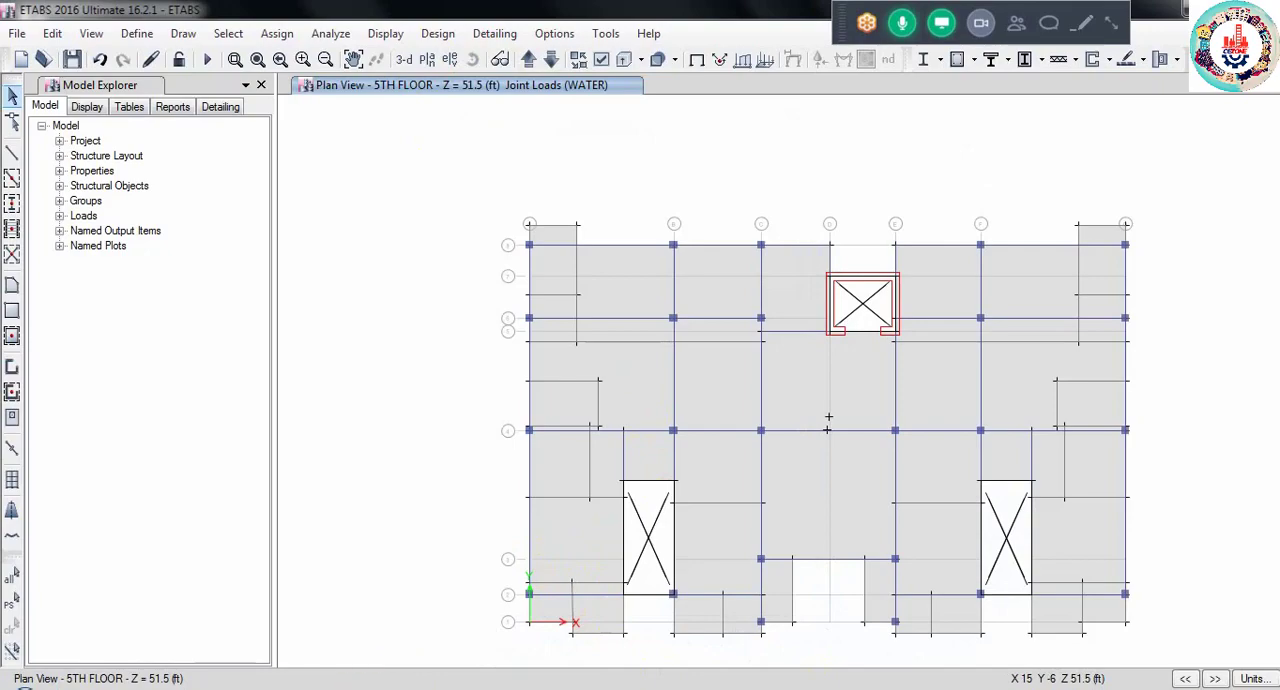
- Switch to the AutoCAD drawing and examine the walls around the toilet, kitchen and dining areas of the typical floor plan
{"action": "mouse_move", "coordinate": [396, 686]}
{"action": "left_click", "coordinate": [400, 515]}
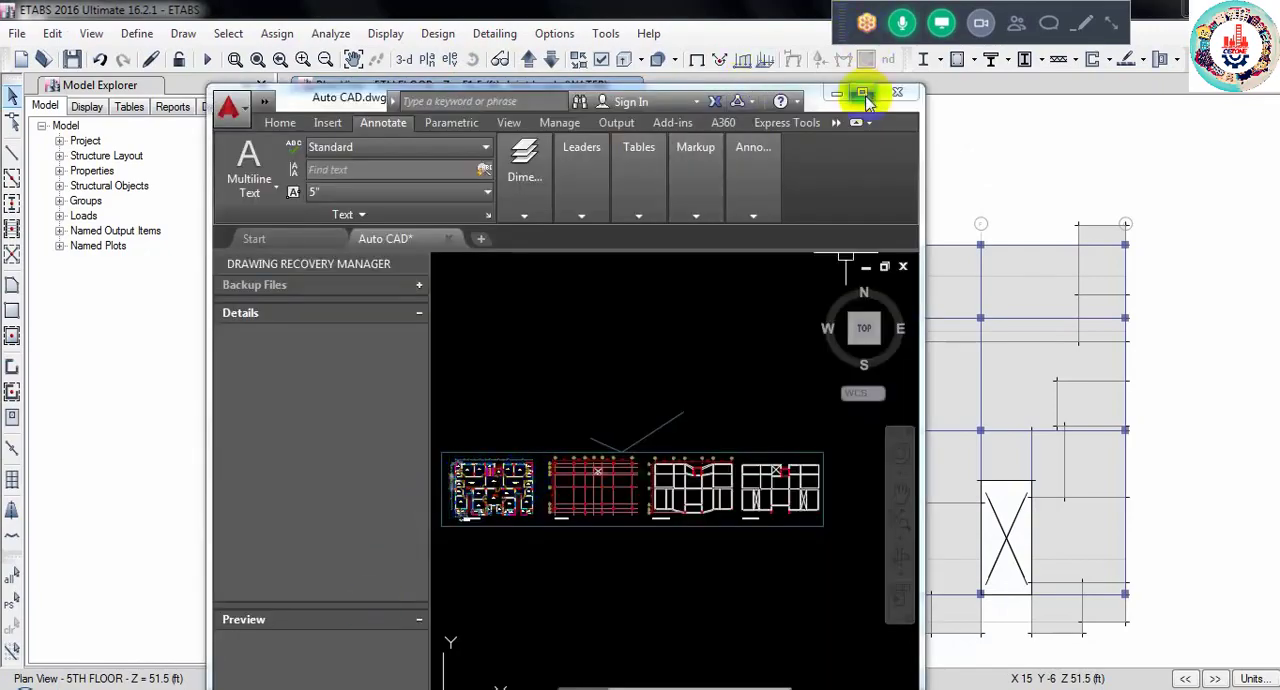
{"action": "left_click", "coordinate": [862, 92]}
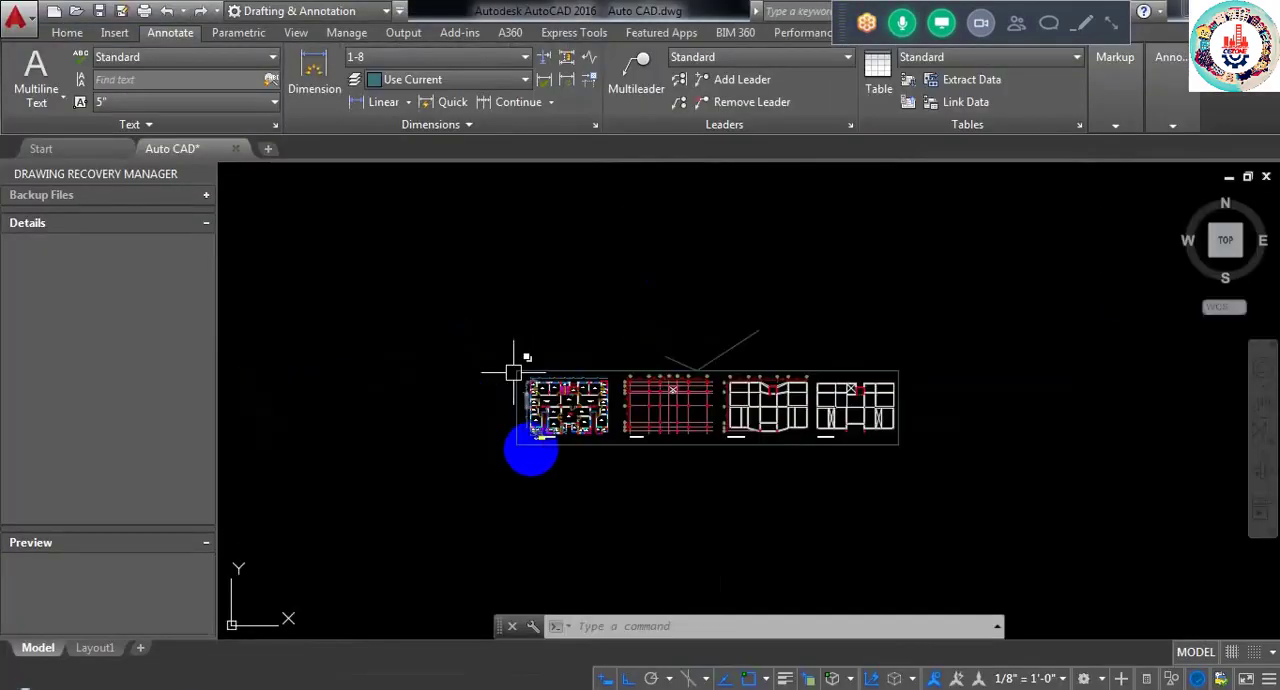
{"action": "scroll", "coordinate": [530, 400], "scroll_direction": "up", "scroll_amount": 8}
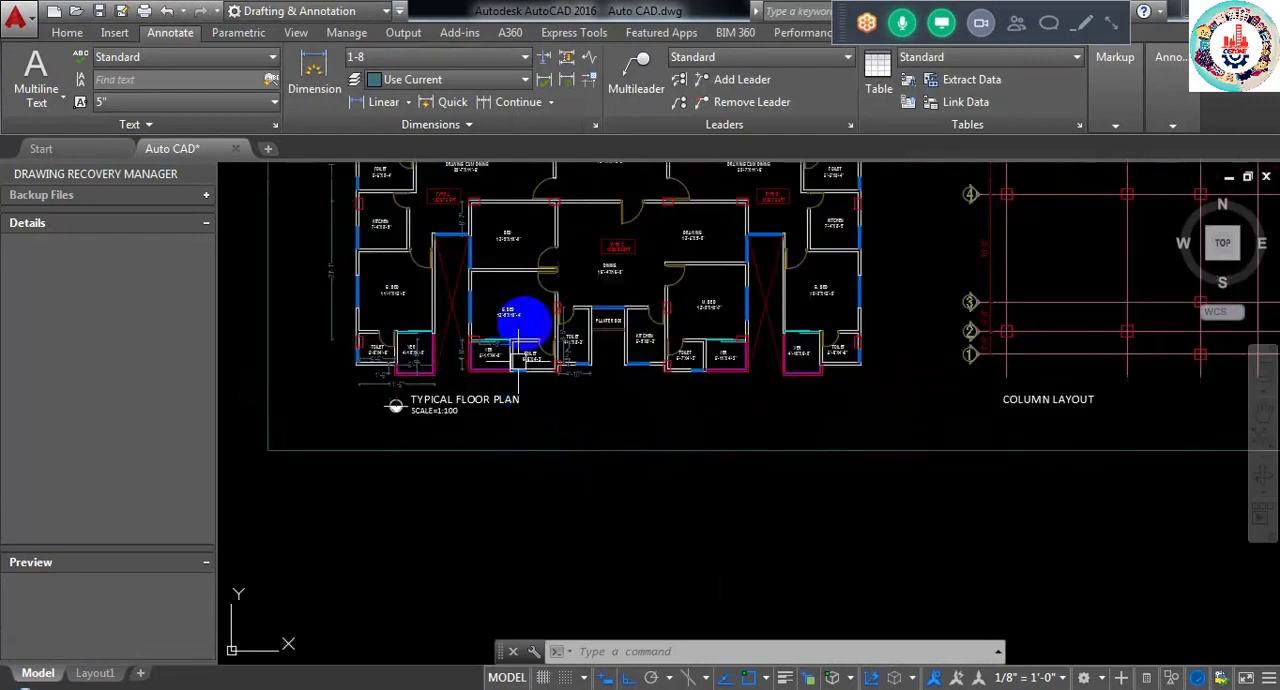
{"action": "middle_click_drag", "start_coordinate": [528, 320], "coordinate": [651, 491]}
{"action": "scroll", "coordinate": [539, 324], "scroll_direction": "up", "scroll_amount": 5}
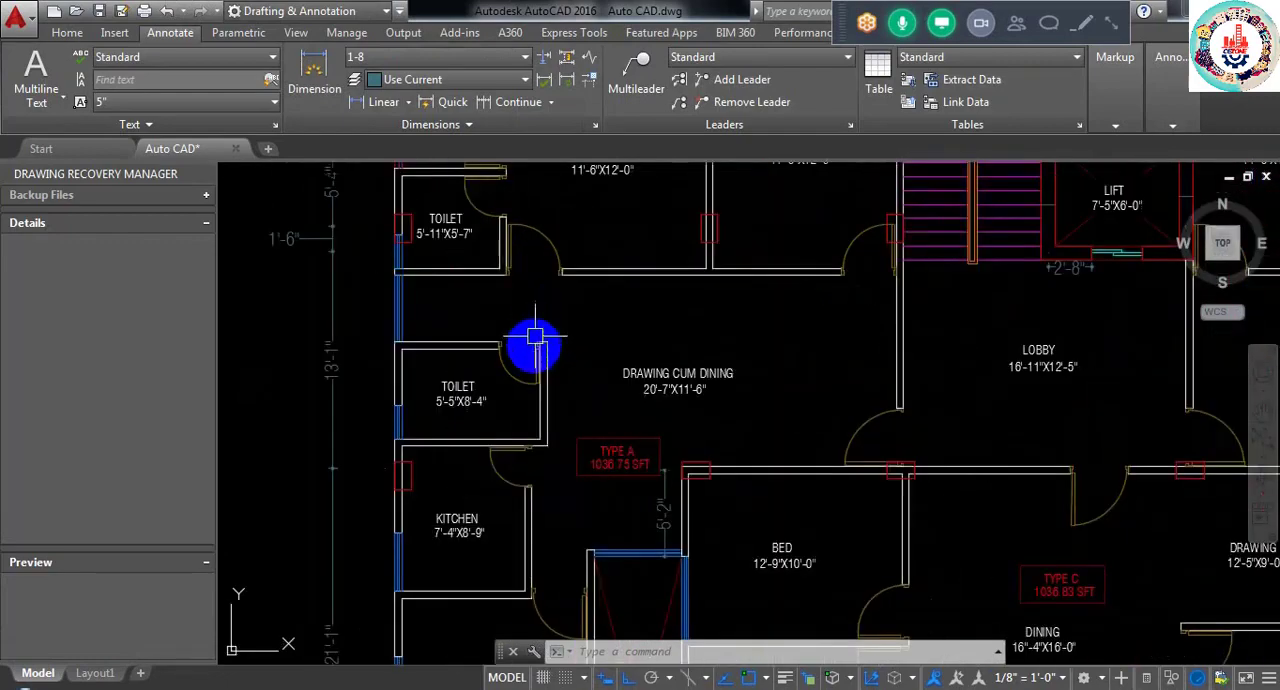
- Examine the toilet, veranda and bedroom walls along the outer left side of the AutoCAD floor plan
{"action": "scroll", "coordinate": [534, 343], "scroll_direction": "up", "scroll_amount": 2}
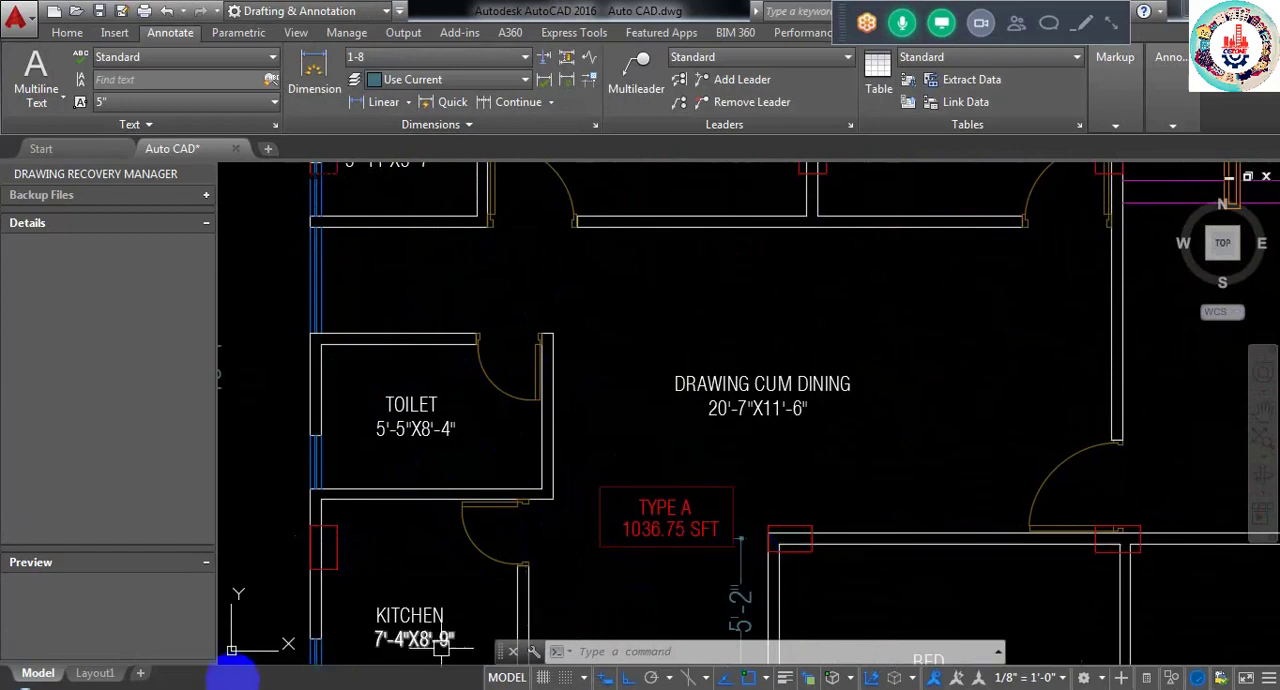
{"action": "scroll", "coordinate": [580, 346], "scroll_direction": "down", "scroll_amount": 3}
{"action": "middle_click_drag", "start_coordinate": [580, 346], "coordinate": [591, 460]}
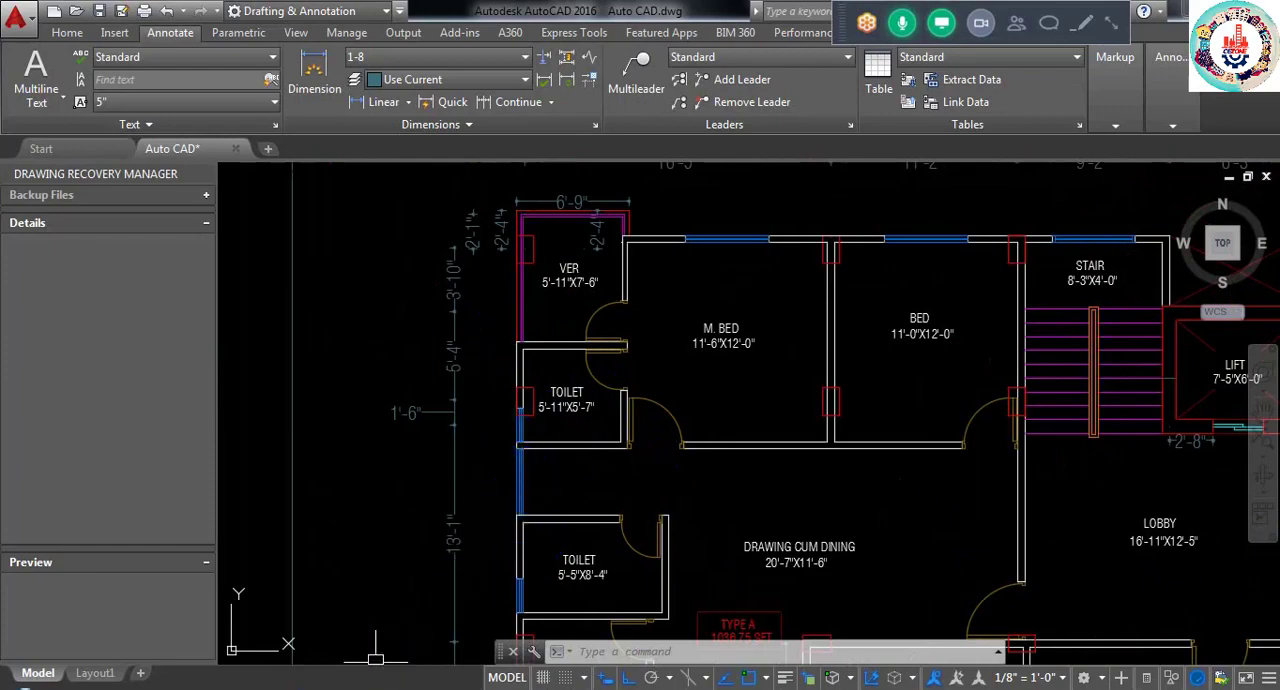
- In ETABS, assign a uniform PW gravity load of 0.45 kip/ft to the two upper beams along the 5TH FLOOR's left edge, replacing existing loads
{"action": "mouse_move", "coordinate": [163, 676]}
{"action": "left_click", "coordinate": [137, 644]}
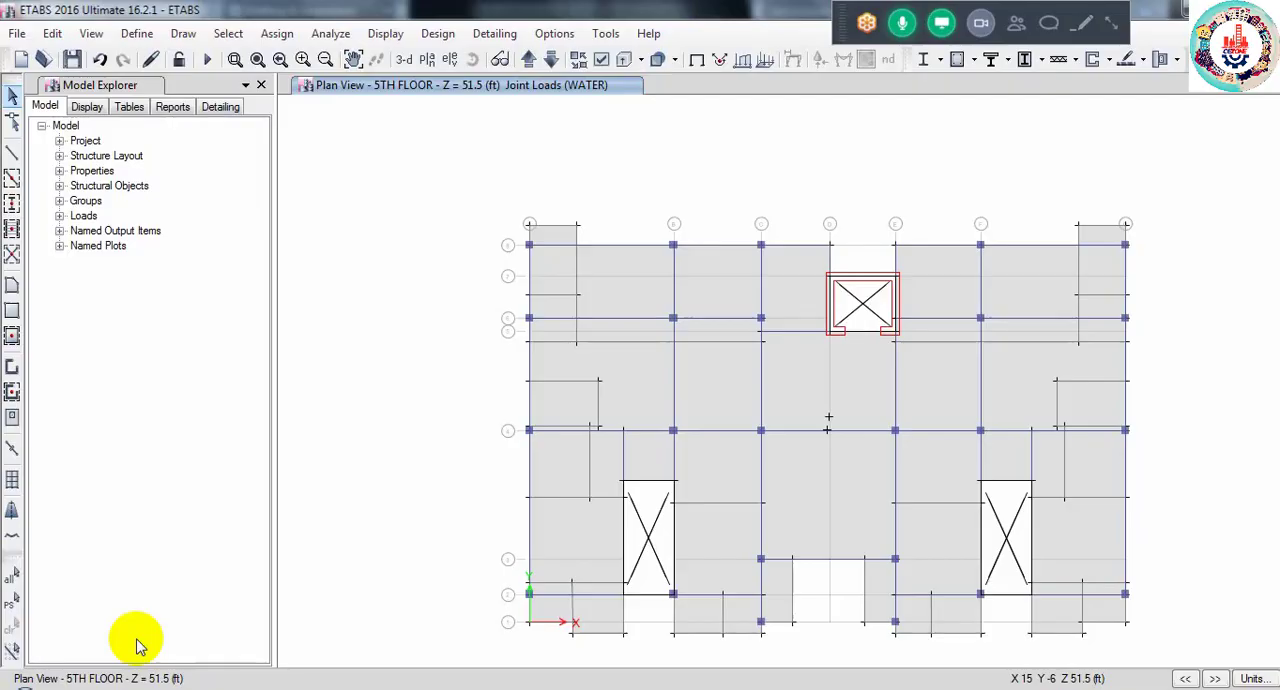
{"action": "left_click", "coordinate": [531, 272]}
{"action": "left_click", "coordinate": [531, 355]}
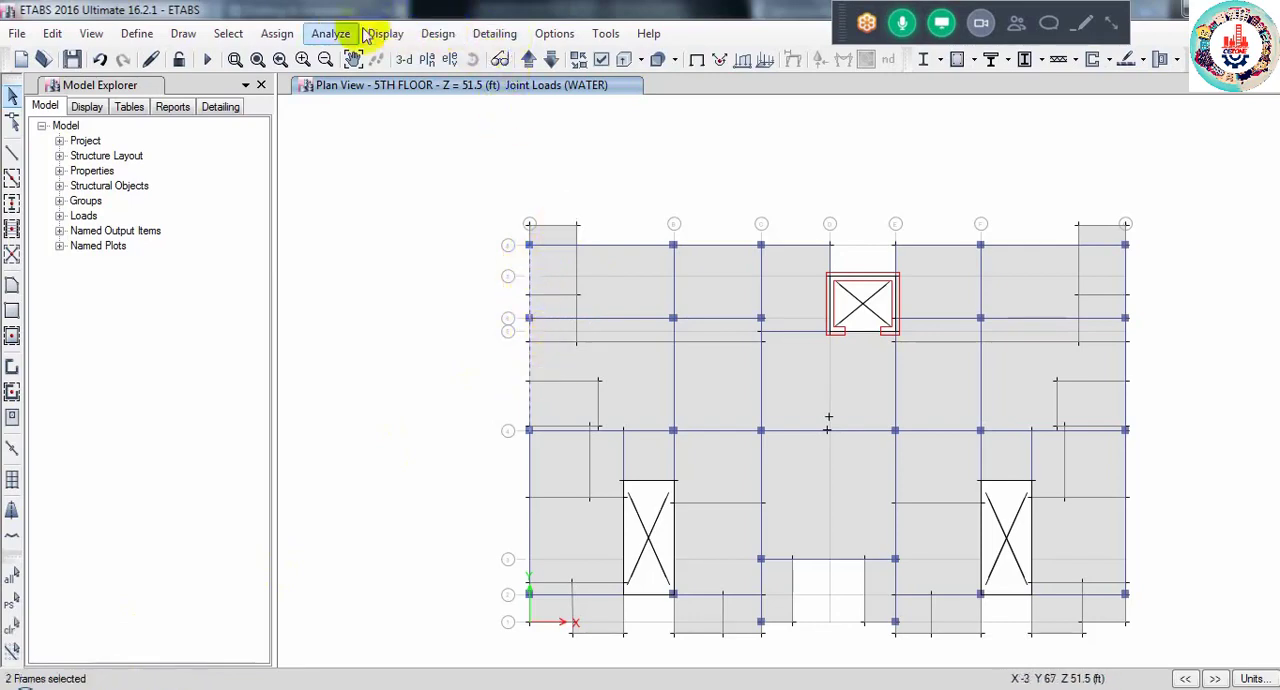
{"action": "left_click", "coordinate": [277, 33]}
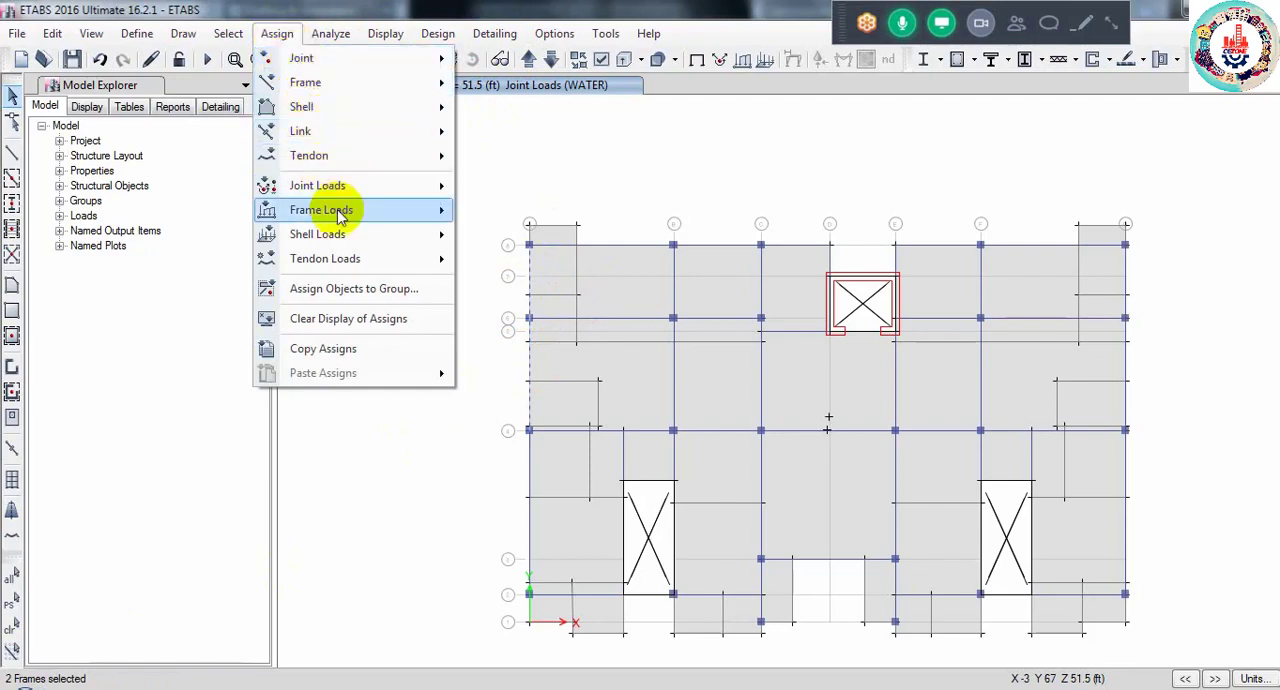
{"action": "mouse_move", "coordinate": [466, 209]}
{"action": "left_click", "coordinate": [531, 242]}
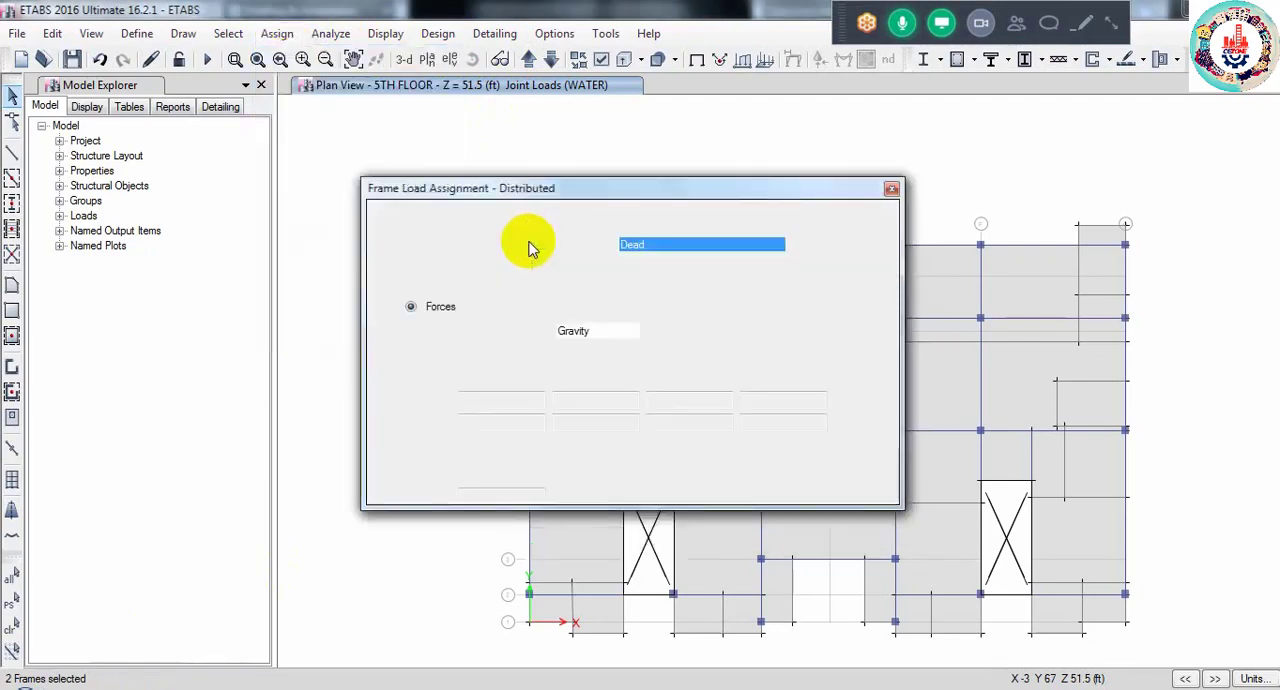
{"action": "left_click", "coordinate": [648, 245]}
{"action": "left_click", "coordinate": [630, 298]}
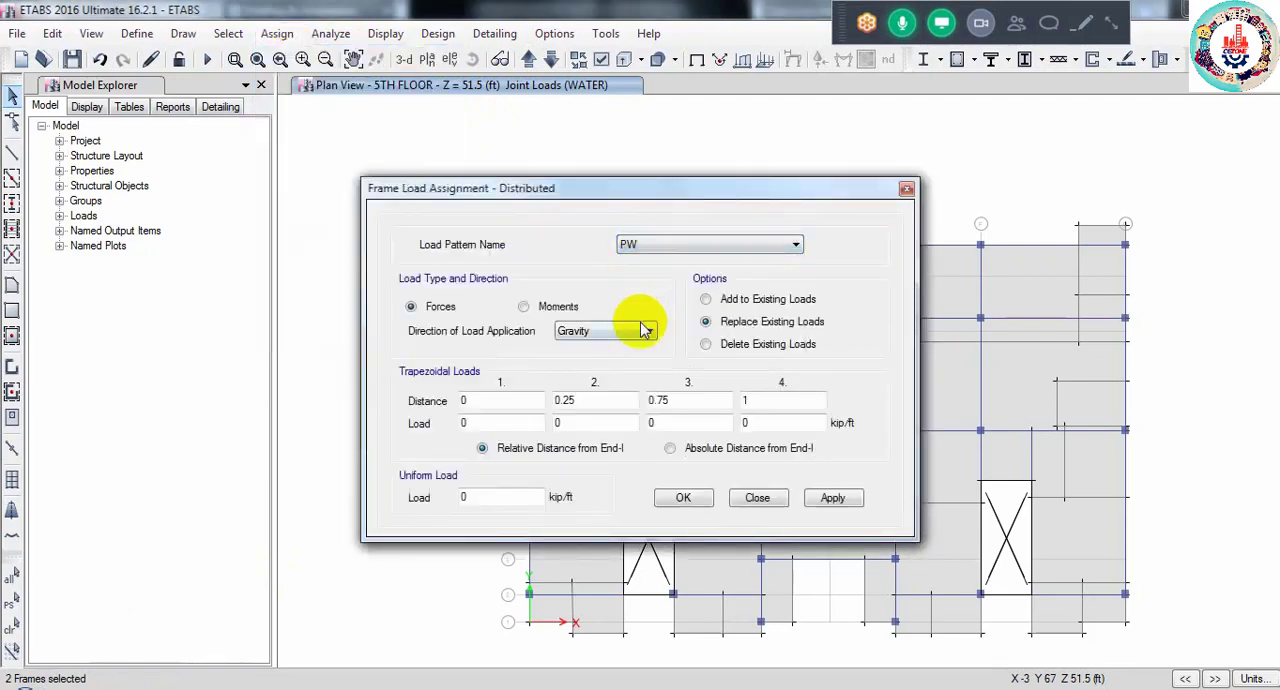
{"action": "left_click", "coordinate": [482, 497]}
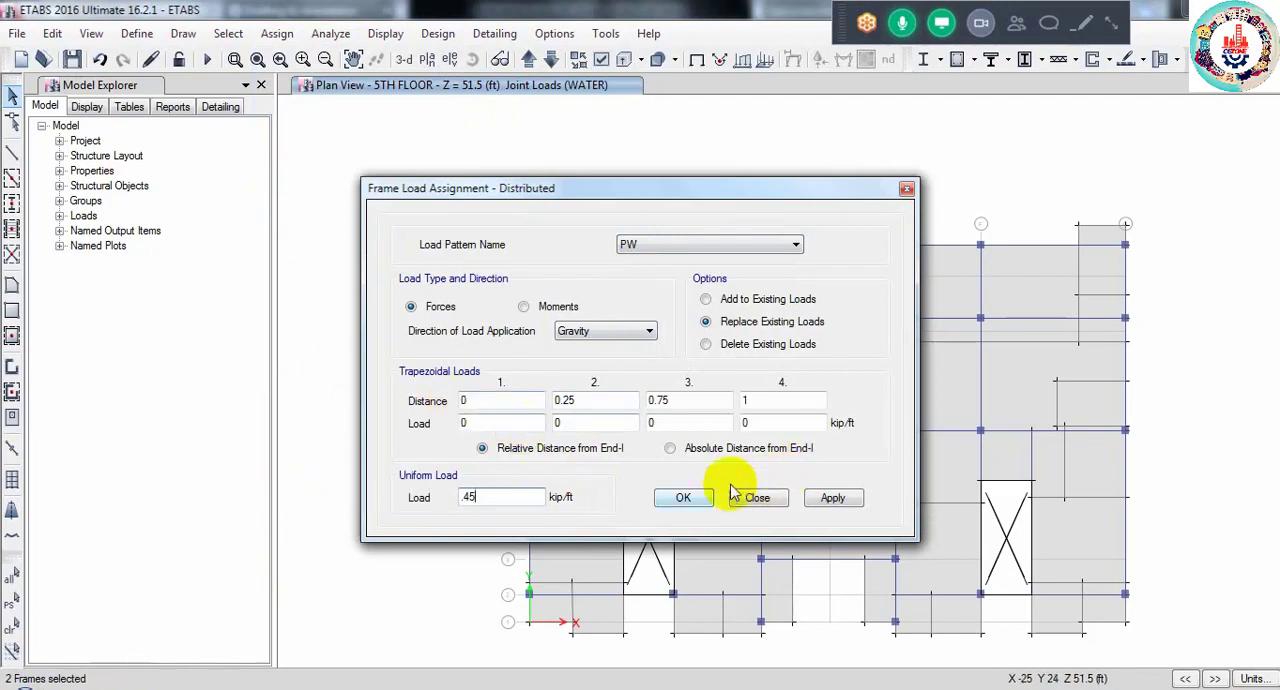
{"action": "left_click", "coordinate": [684, 498]}
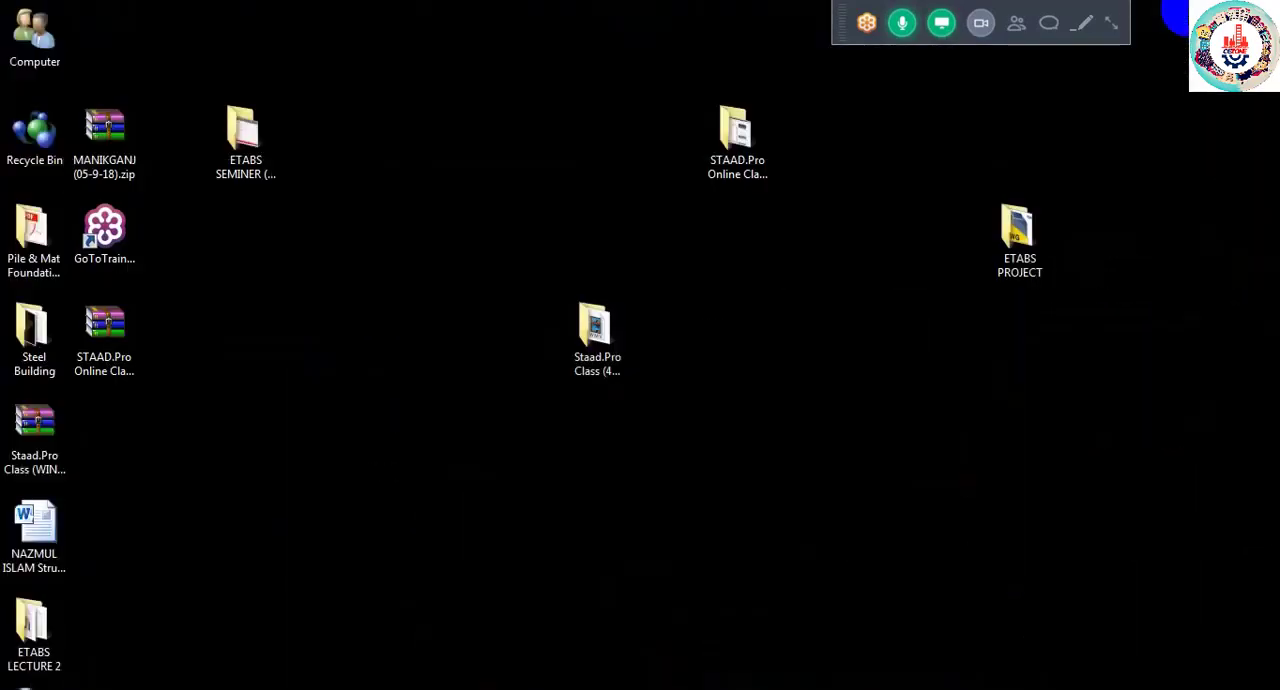
- Browse drive E: to the CADD CORE folder's nested ETABS LECTURE folders and open Sheet 02.pdf
{"action": "double_click", "coordinate": [63, 72]}
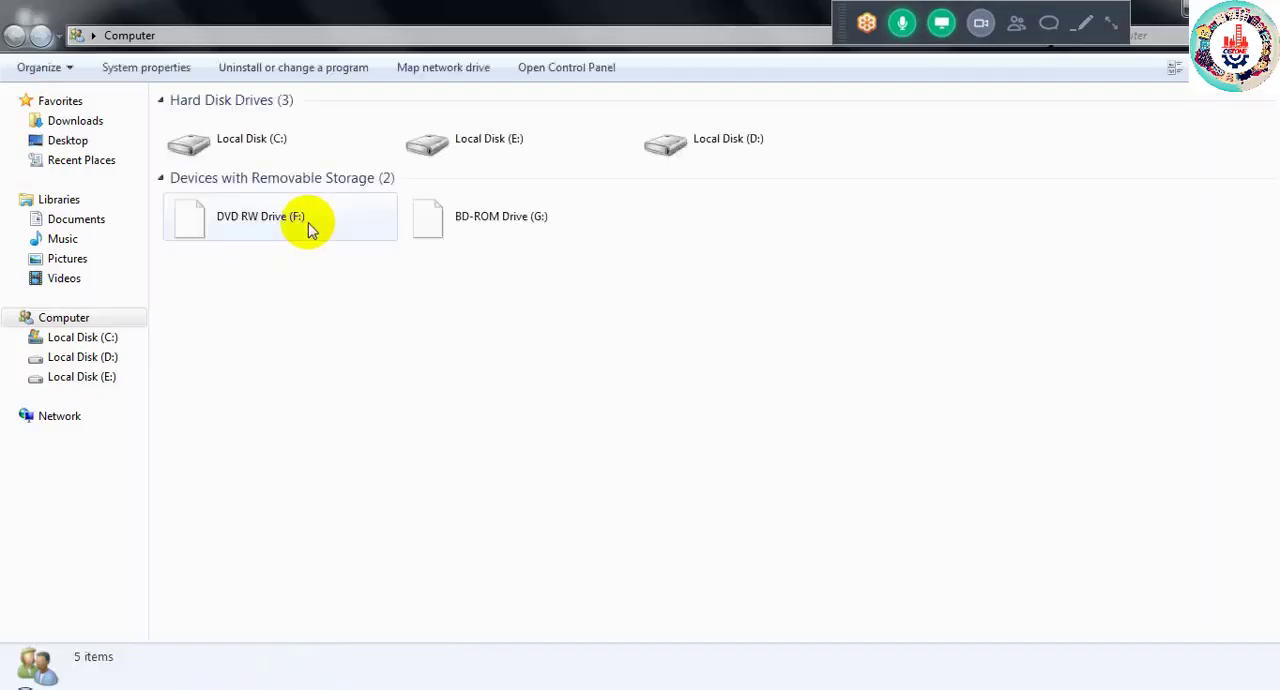
{"action": "double_click", "coordinate": [549, 157]}
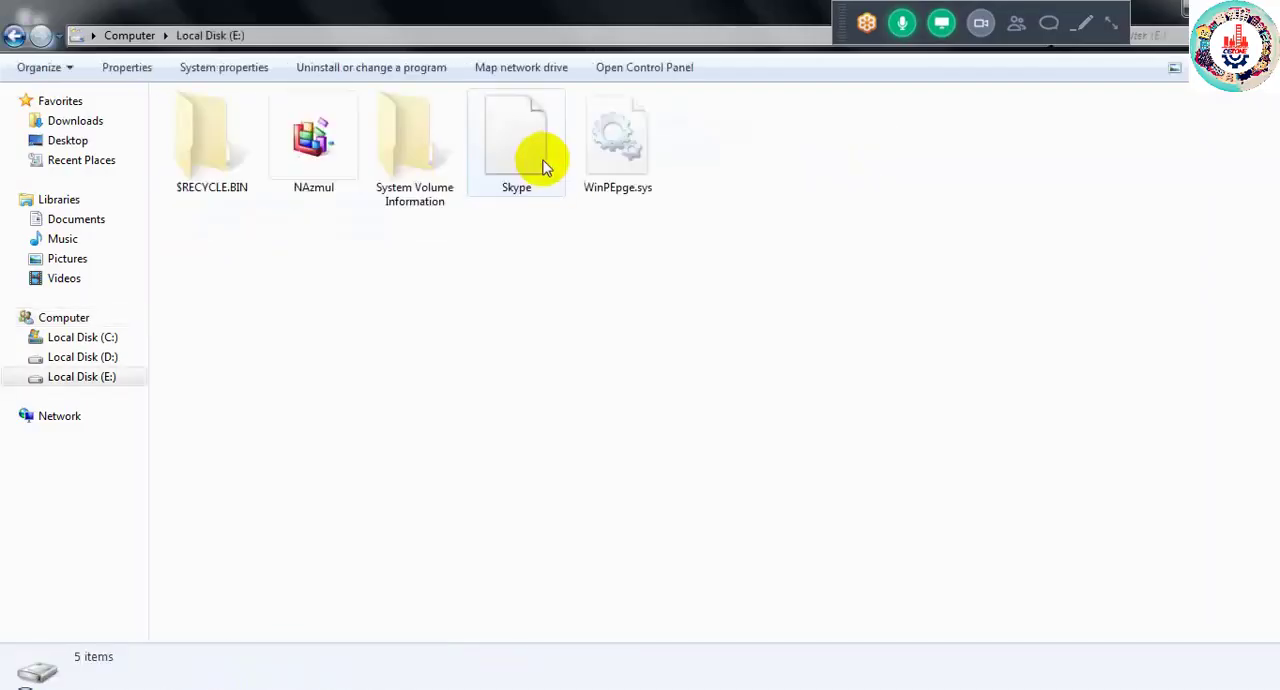
{"action": "double_click", "coordinate": [311, 165]}
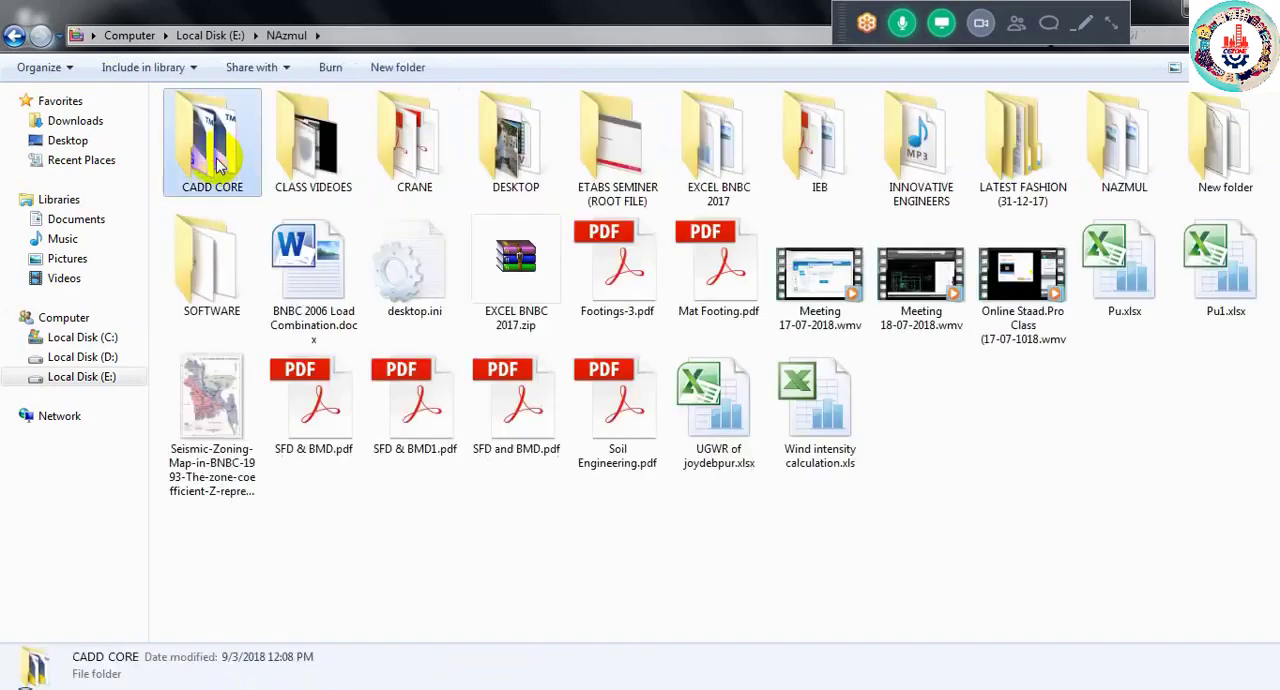
{"action": "double_click", "coordinate": [220, 163]}
{"action": "double_click", "coordinate": [216, 160]}
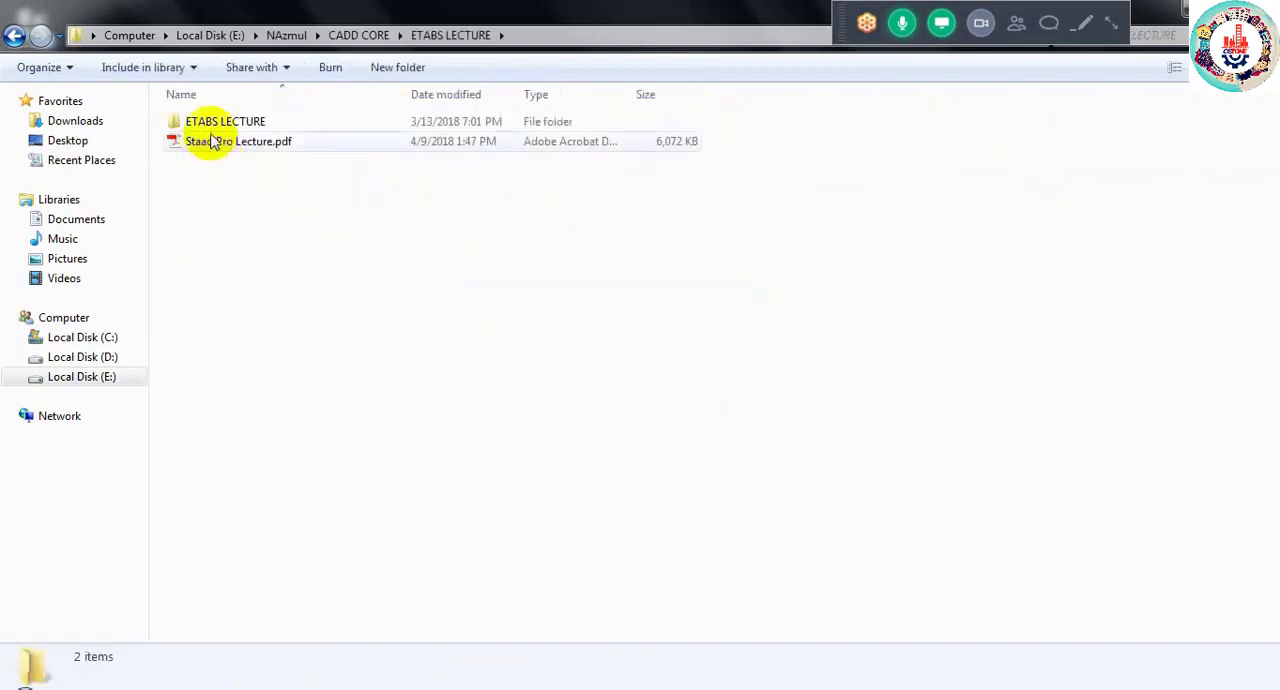
{"action": "left_click", "coordinate": [210, 140]}
{"action": "double_click", "coordinate": [208, 122]}
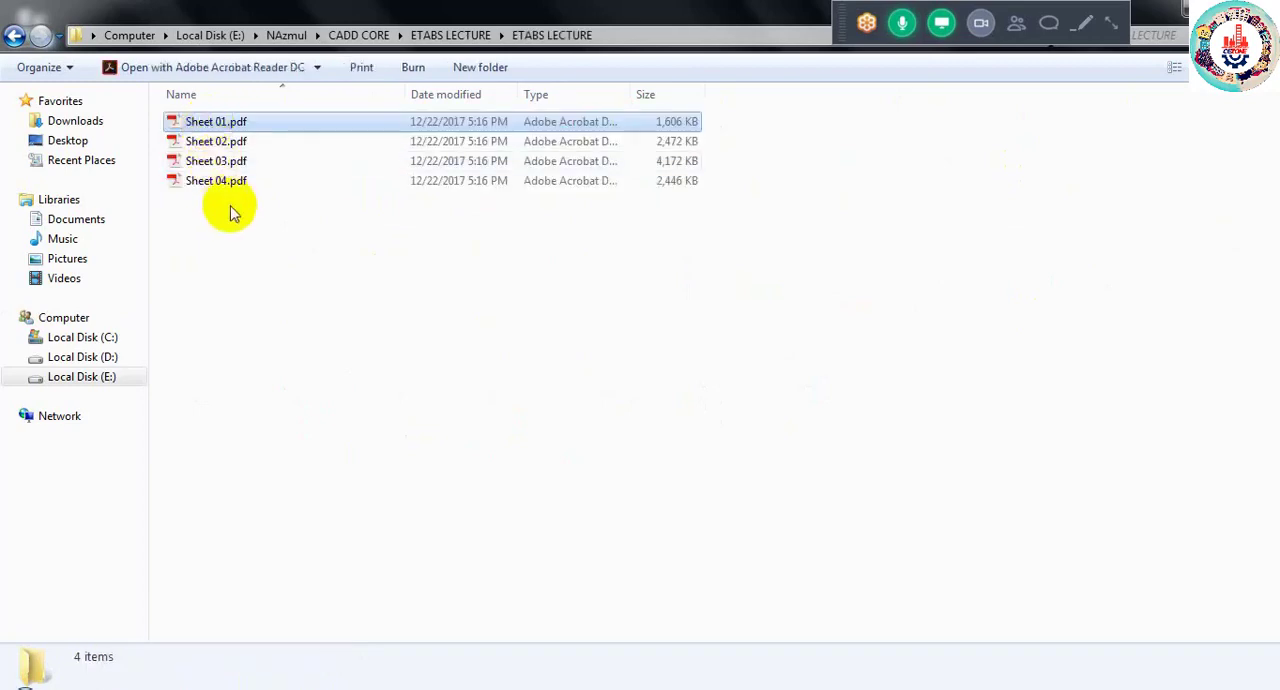
{"action": "left_click", "coordinate": [215, 149]}
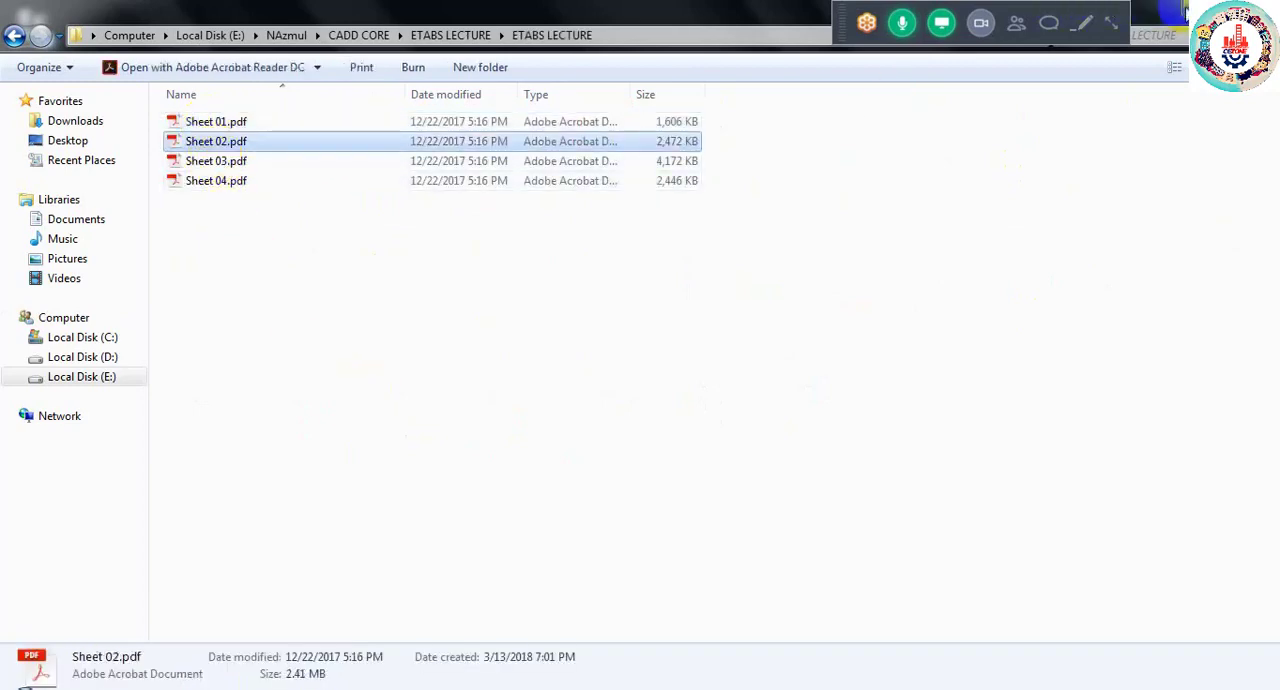
{"action": "left_click", "coordinate": [1183, 10]}
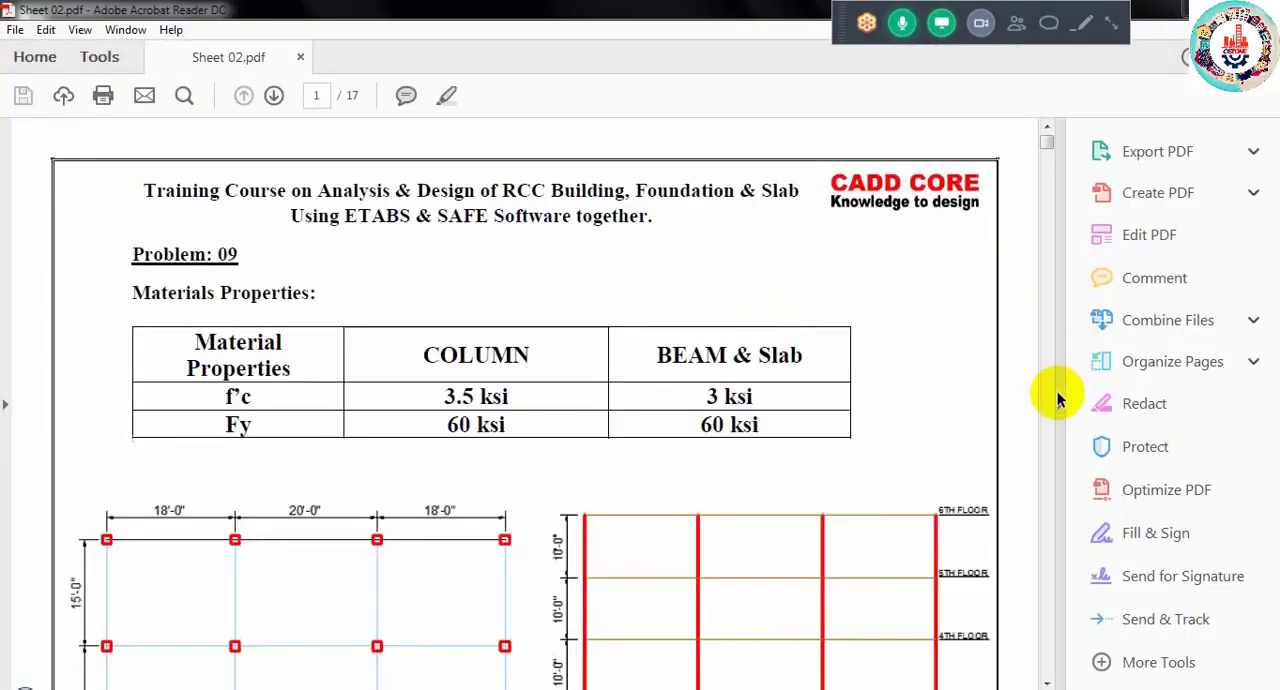
- Widen the page view of Sheet 02.pdf and find the load calculations on page 9
{"action": "left_click", "coordinate": [1062, 404]}
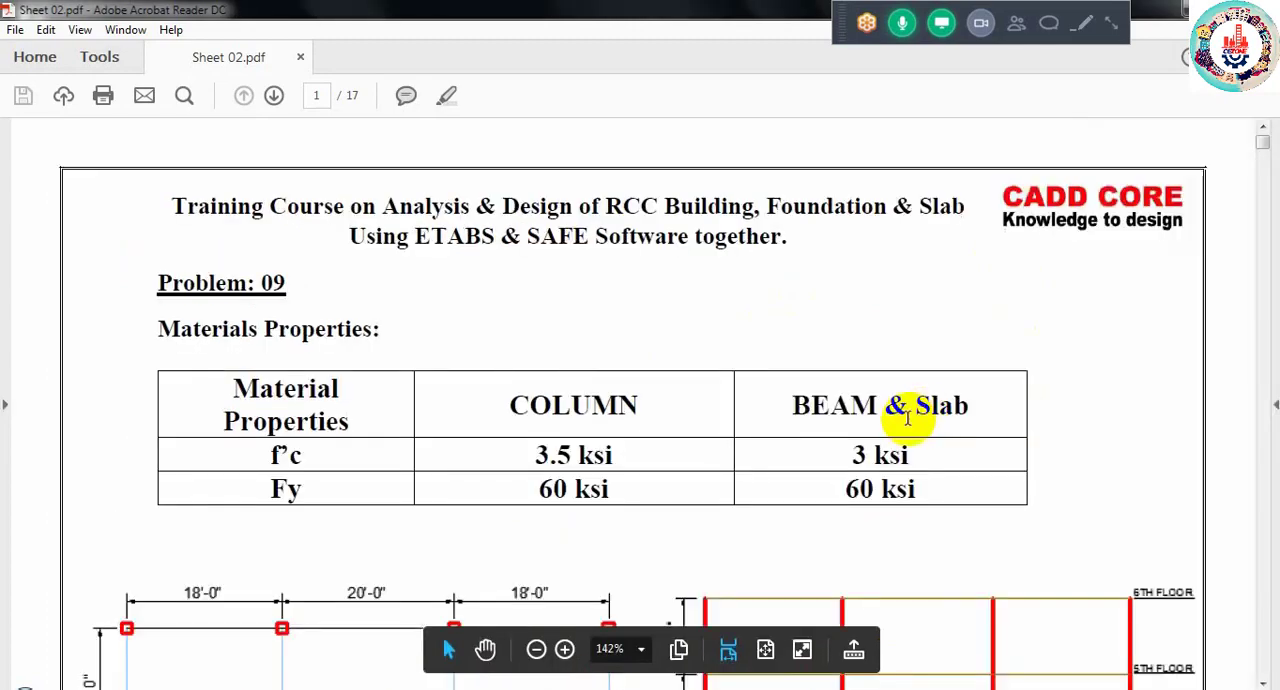
{"action": "scroll", "coordinate": [907, 418], "scroll_direction": "down", "scroll_amount": 15}
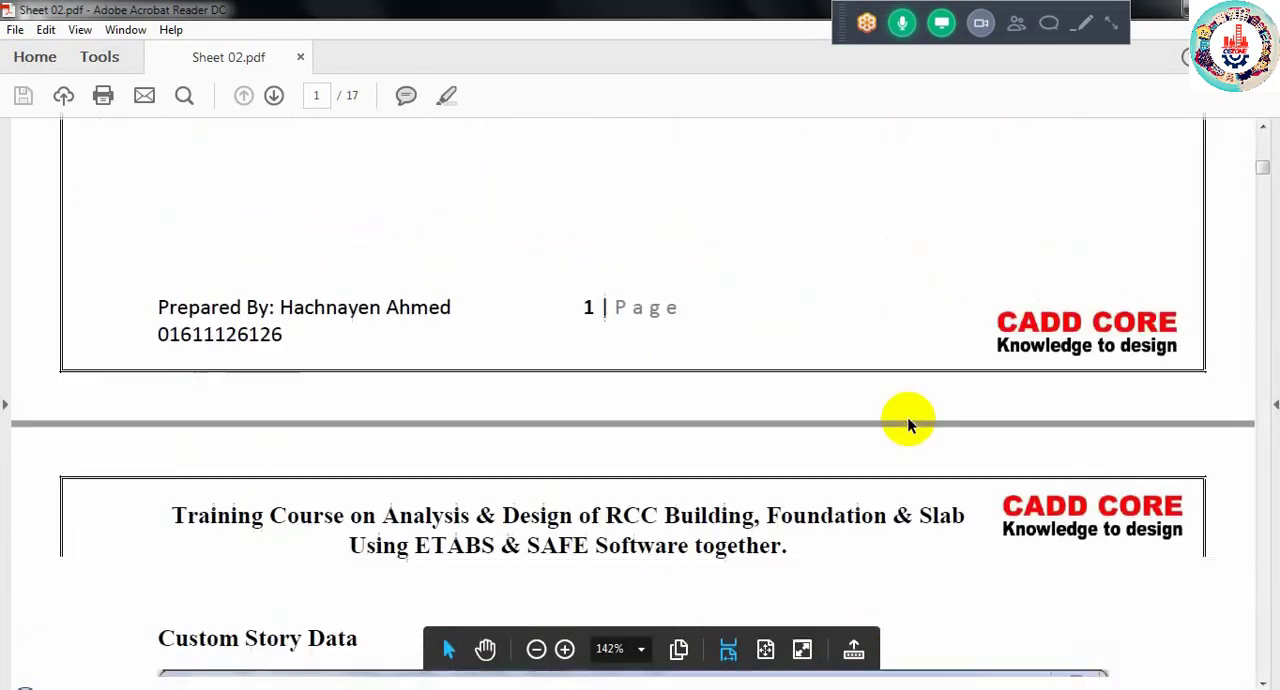
{"action": "scroll", "coordinate": [907, 425], "scroll_direction": "down", "scroll_amount": 20}
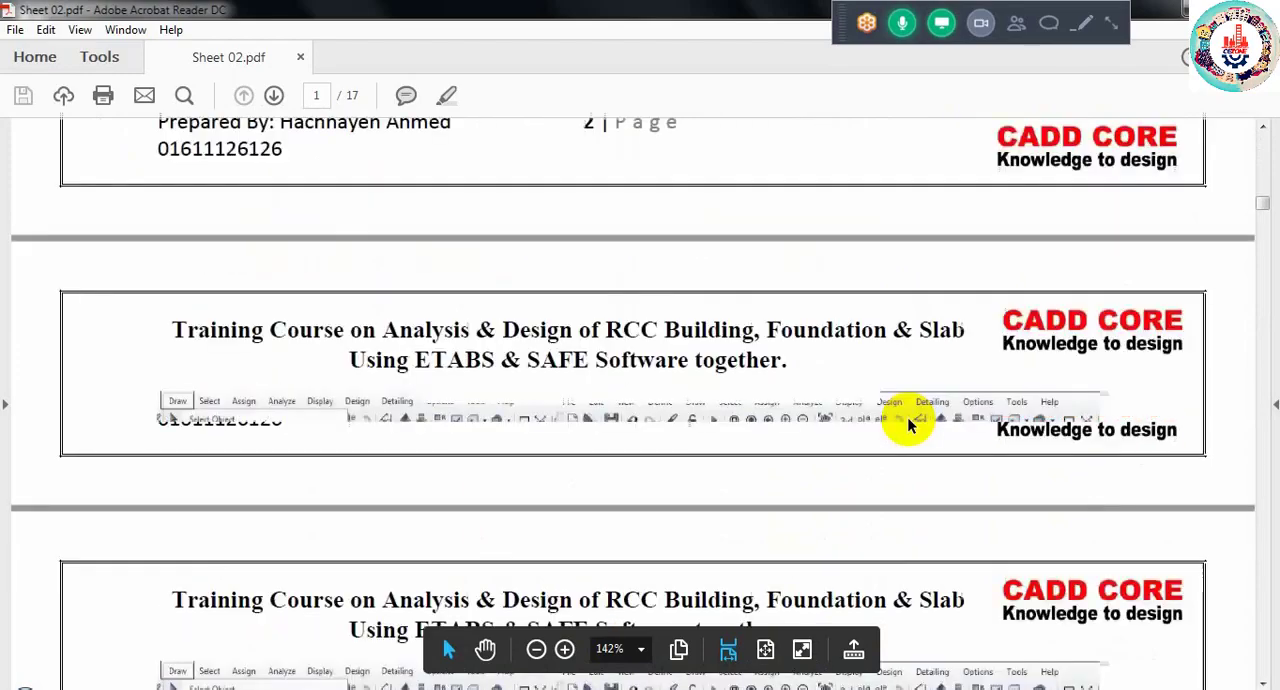
{"action": "scroll", "coordinate": [907, 425], "scroll_direction": "down", "scroll_amount": 20}
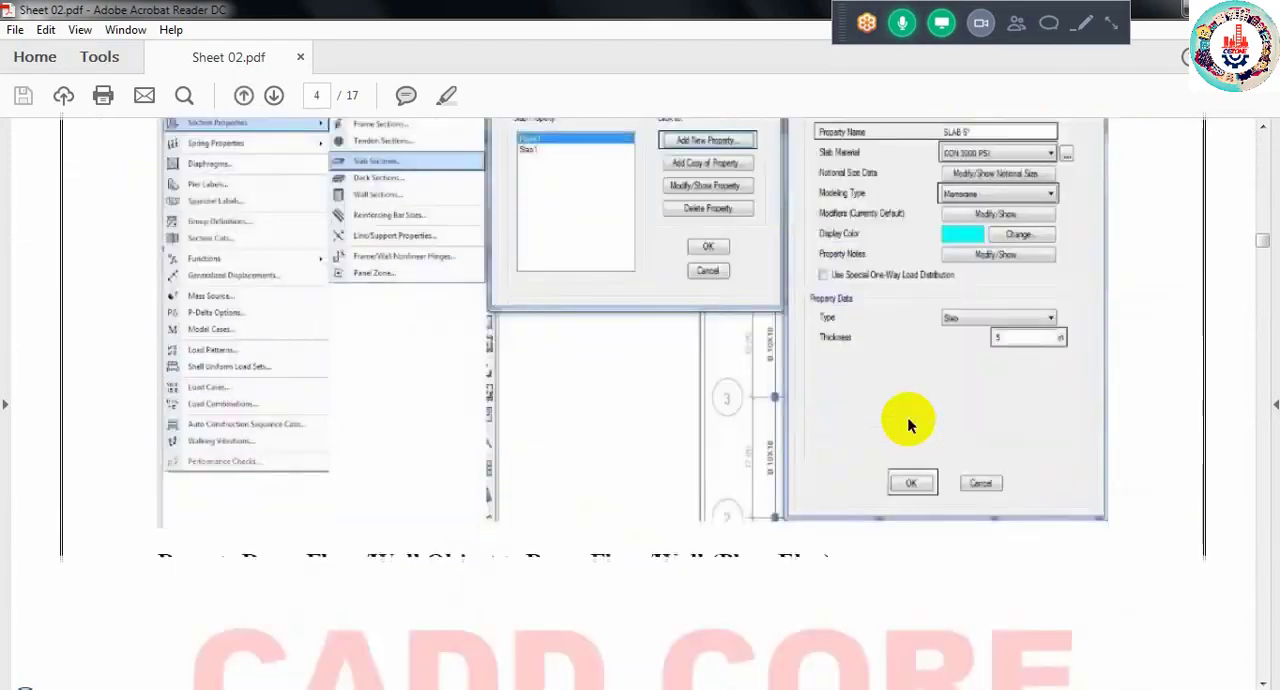
{"action": "scroll", "coordinate": [907, 425], "scroll_direction": "down", "scroll_amount": 3}
{"action": "left_click_drag", "start_coordinate": [1260, 251], "coordinate": [1260, 397]}
{"action": "scroll", "coordinate": [1060, 449], "scroll_direction": "down", "scroll_amount": 5}
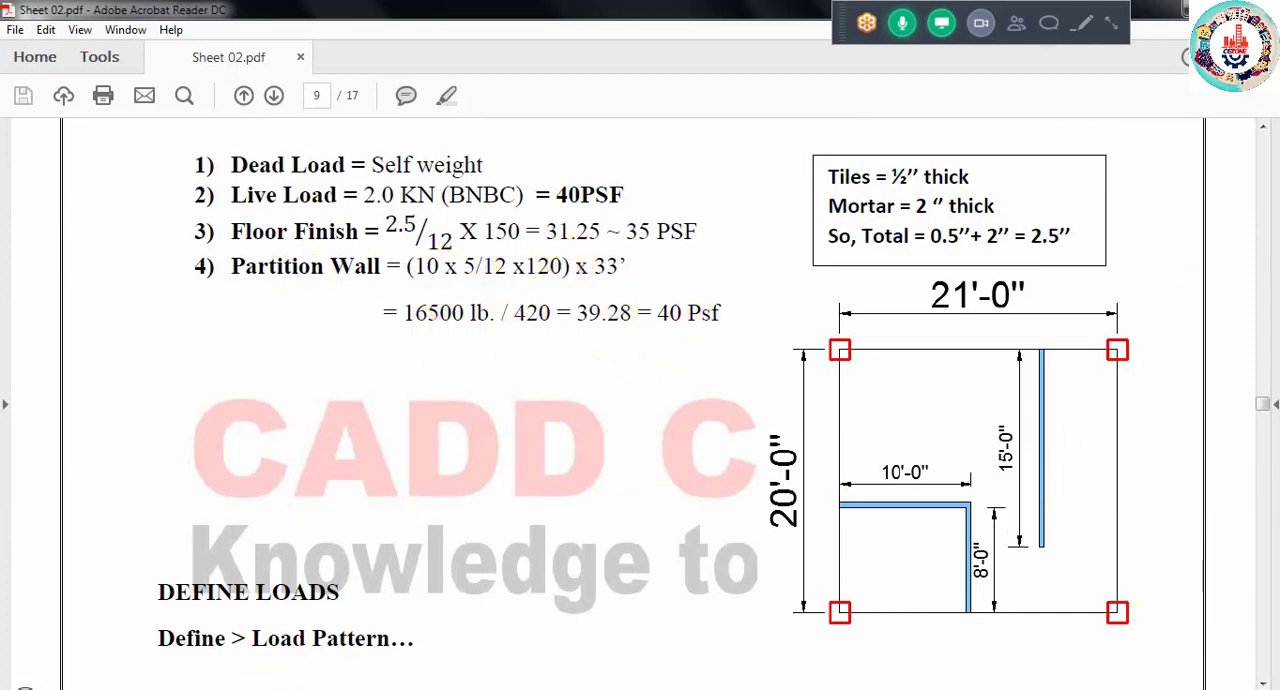
- Check the PW loads on the left edge beams in ETABS and compare them with the toilet and kitchen walls in the AutoCAD plan
{"action": "left_click", "coordinate": [129, 623]}
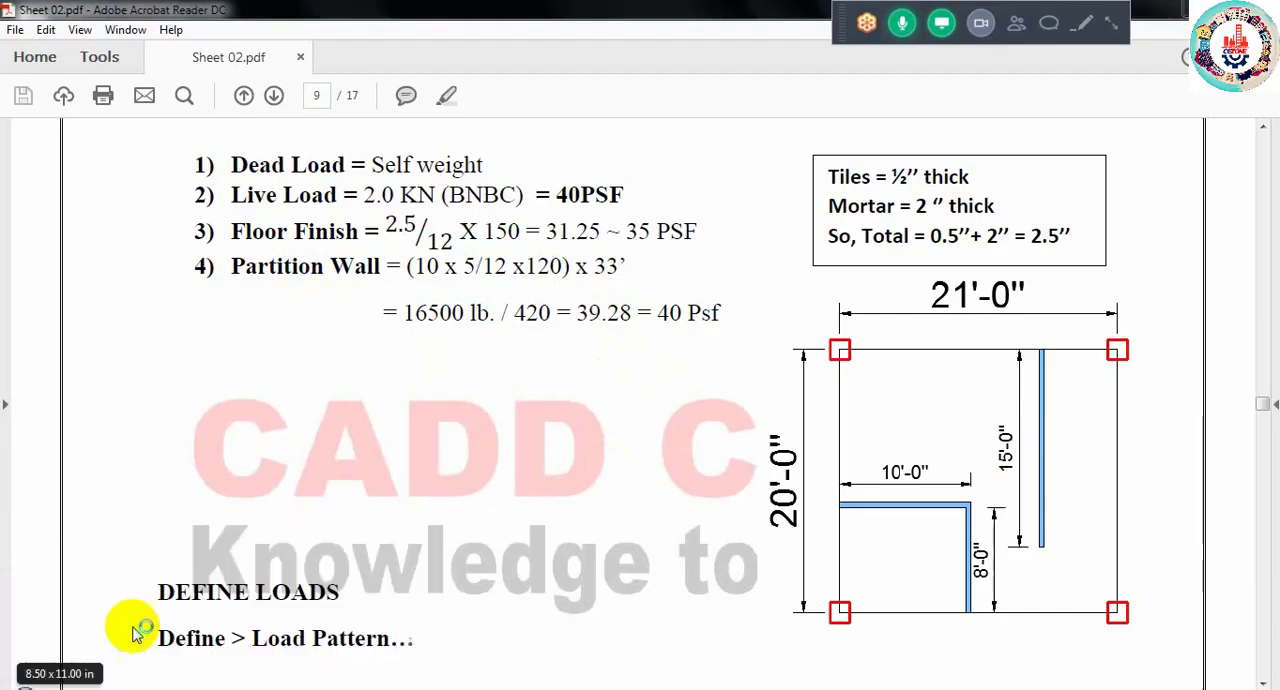
{"action": "scroll", "coordinate": [529, 336], "scroll_direction": "up", "scroll_amount": 6}
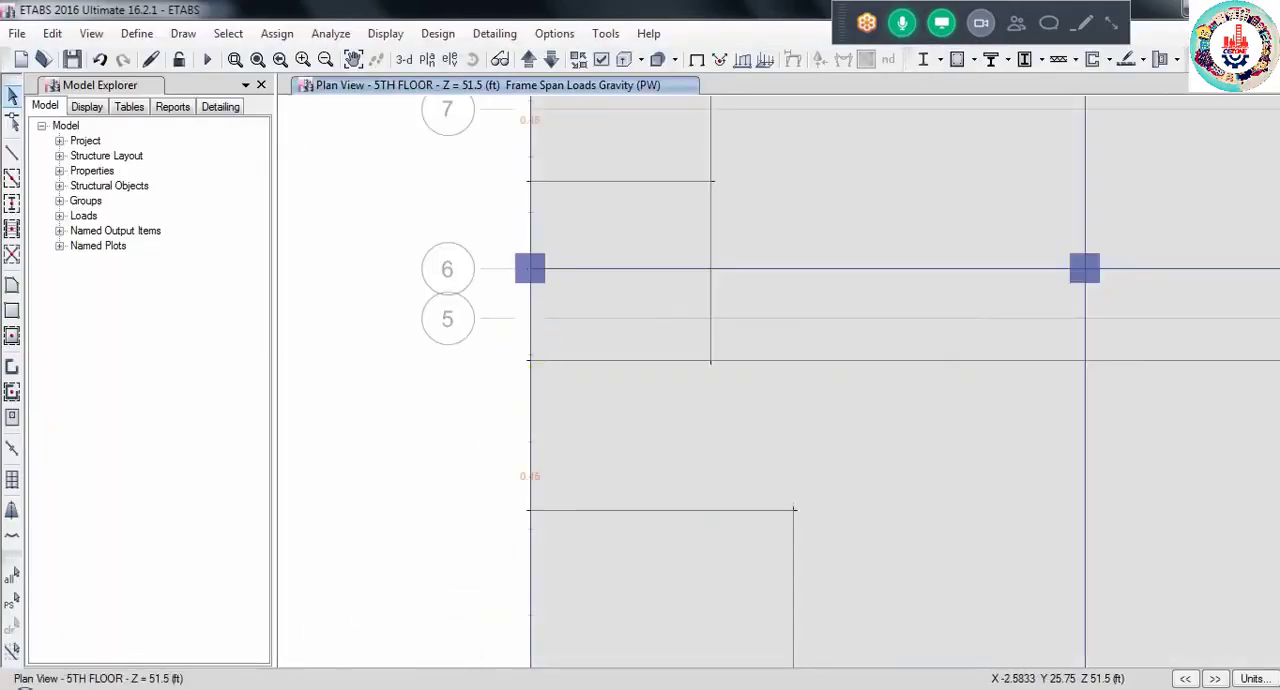
{"action": "left_click", "coordinate": [437, 512]}
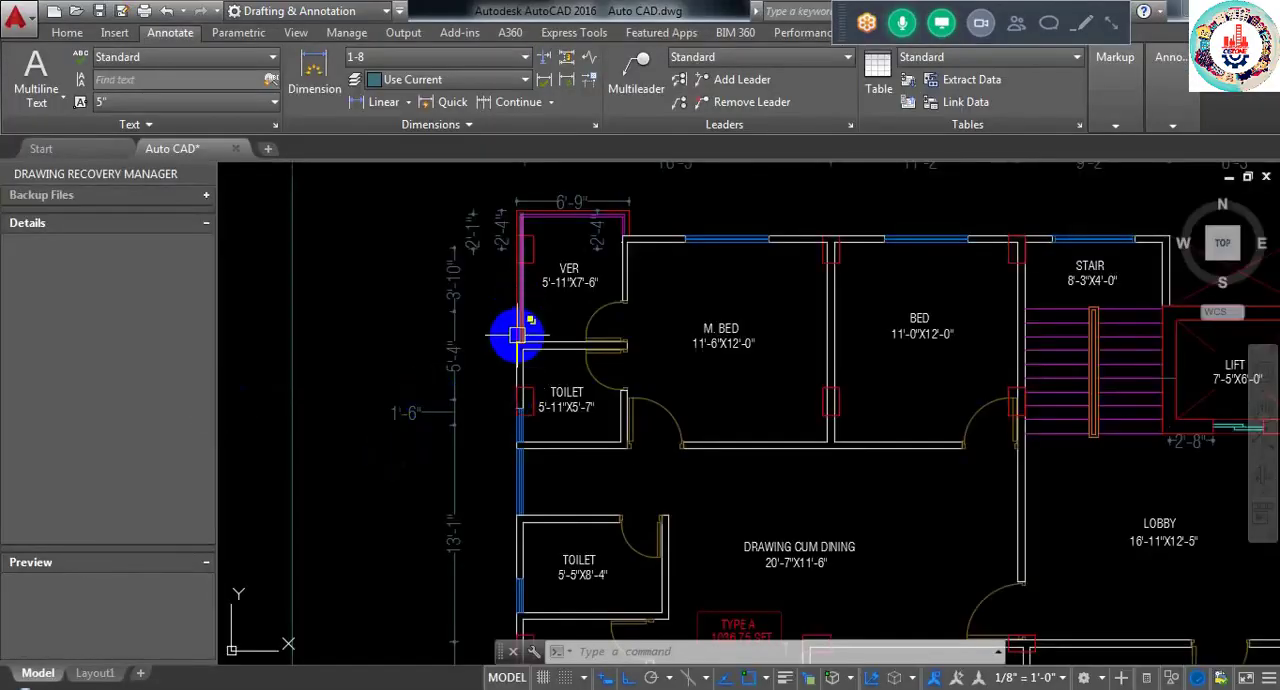
{"action": "mouse_move", "coordinate": [617, 572]}
{"action": "middle_mouse_down"}
{"action": "mouse_move", "coordinate": [620, 455]}
{"action": "mouse_move", "coordinate": [600, 449]}
{"action": "middle_mouse_up"}
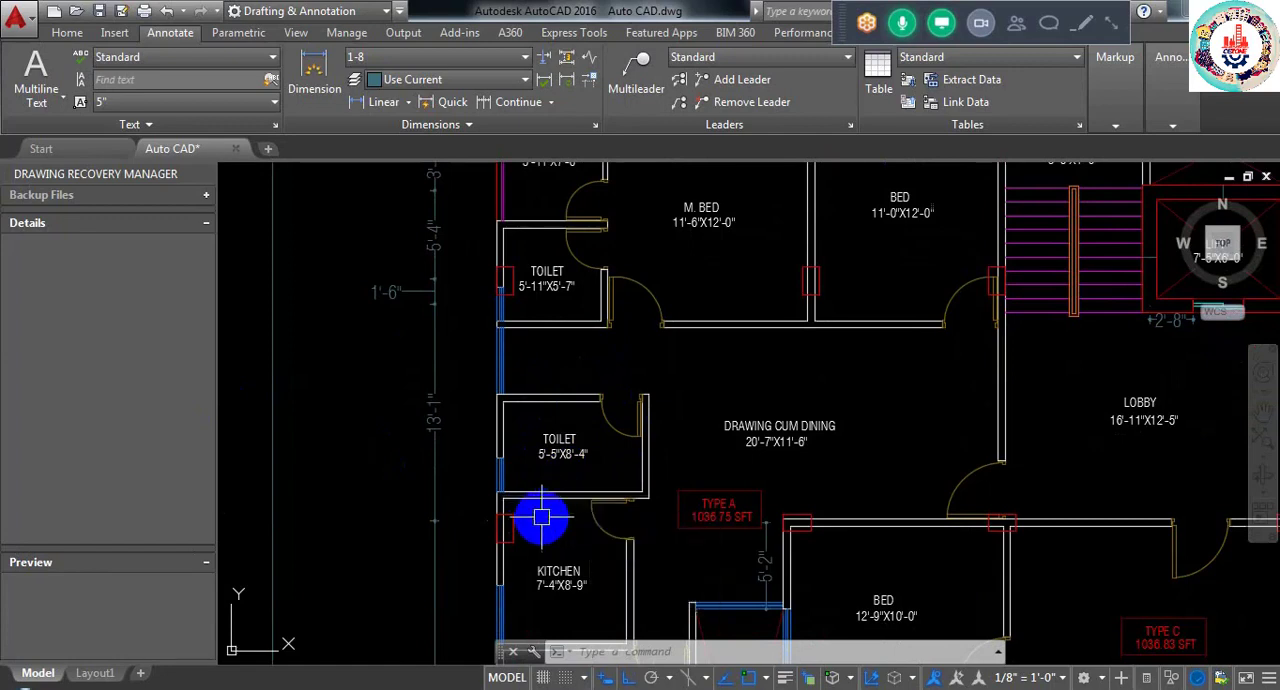
{"action": "mouse_move", "coordinate": [580, 492]}
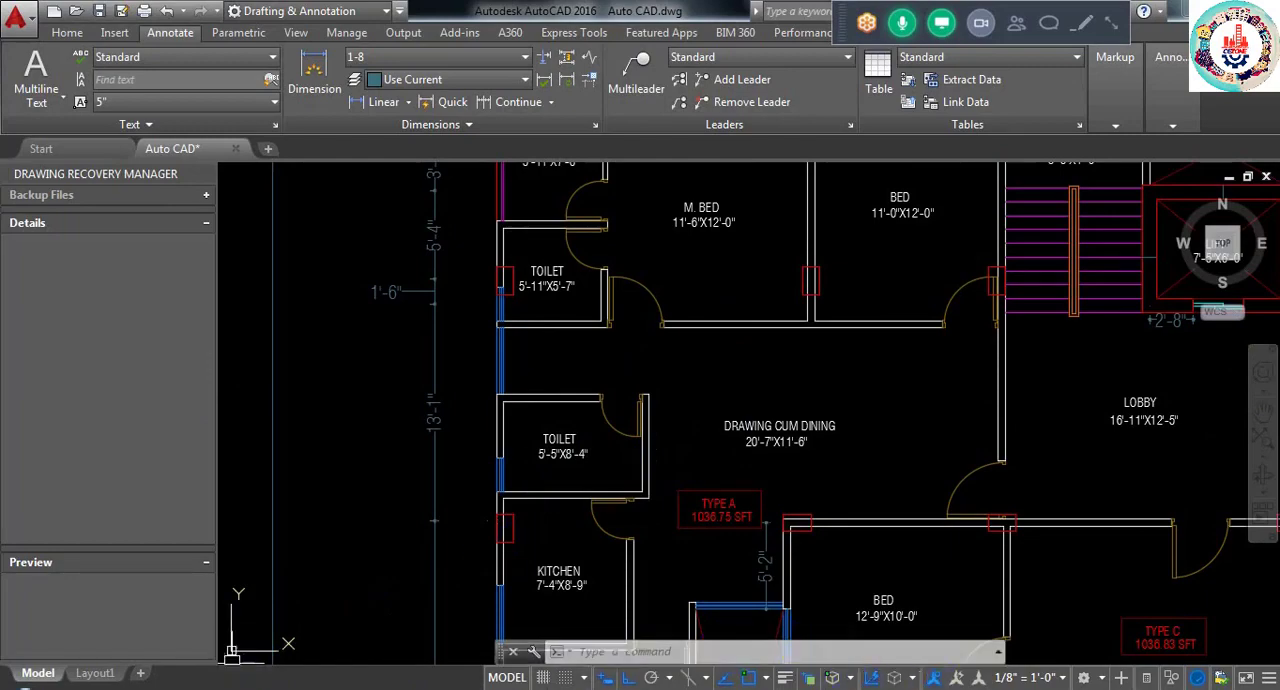
- Examine the partition wall calculation in Sheet 02.pdf, including wall height, thickness, length and floor area, and return to the ETABS 5TH FLOOR plan
{"action": "left_click", "coordinate": [740, 688]}
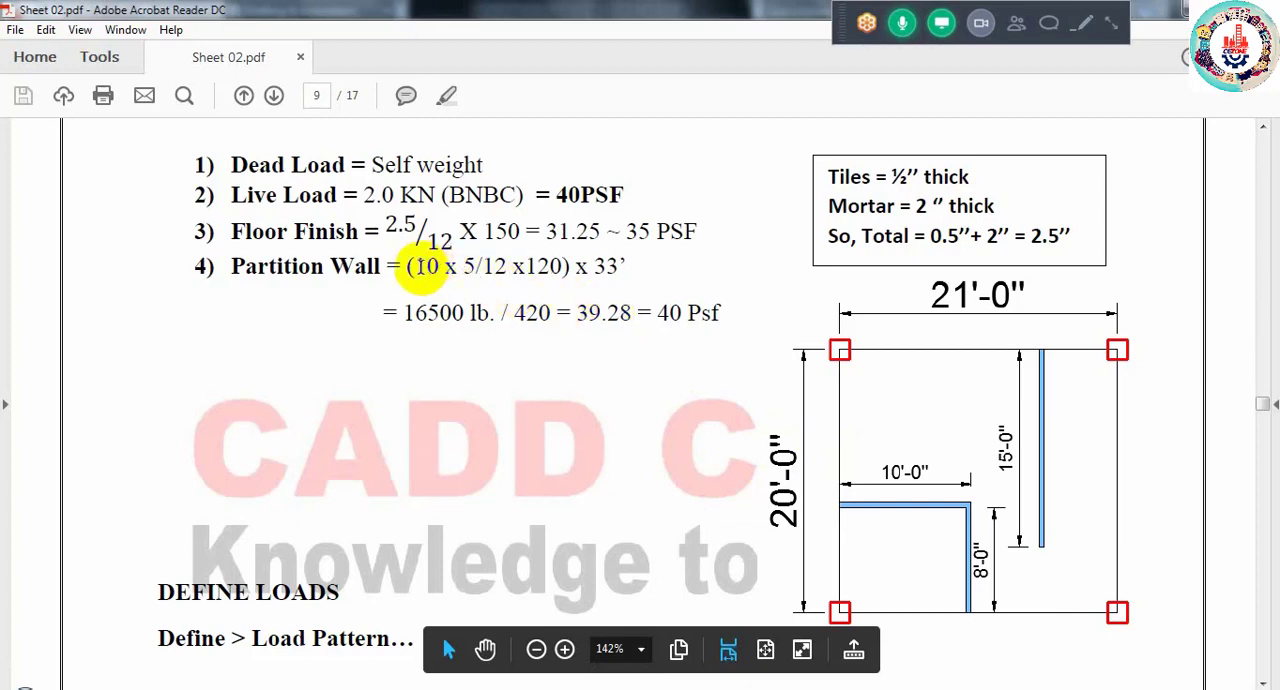
{"action": "left_click_drag", "start_coordinate": [416, 266], "coordinate": [554, 274]}
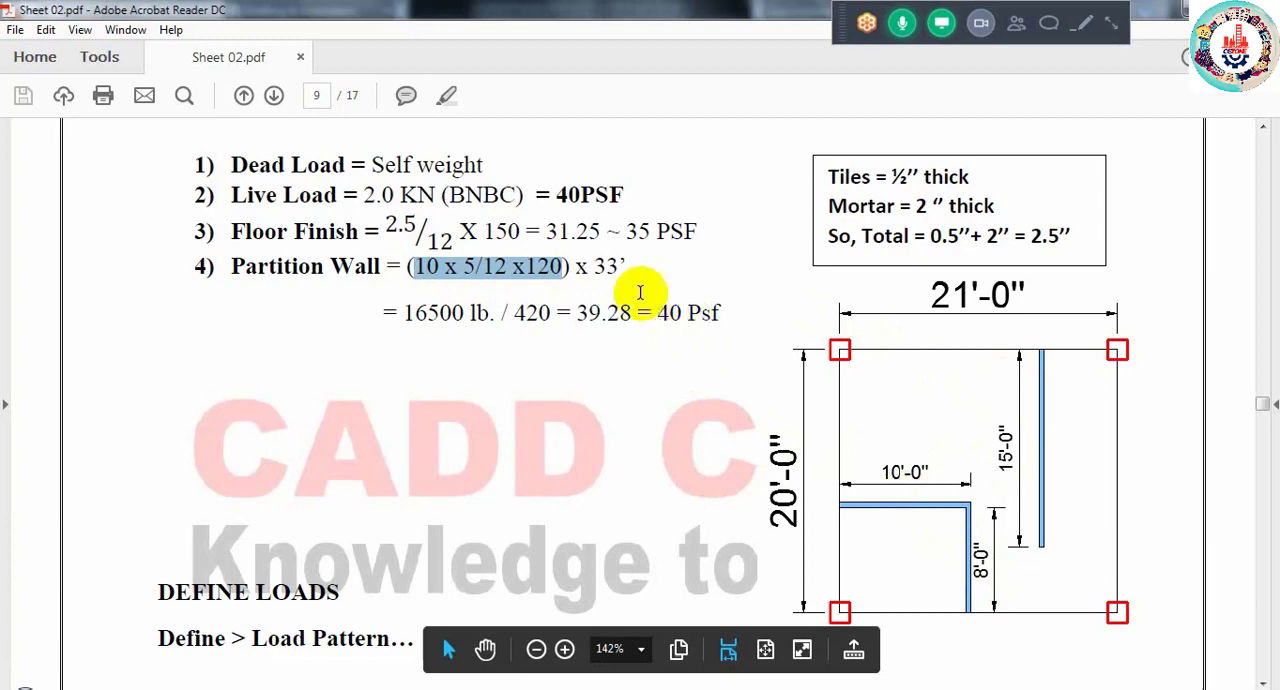
{"action": "double_click", "coordinate": [603, 266]}
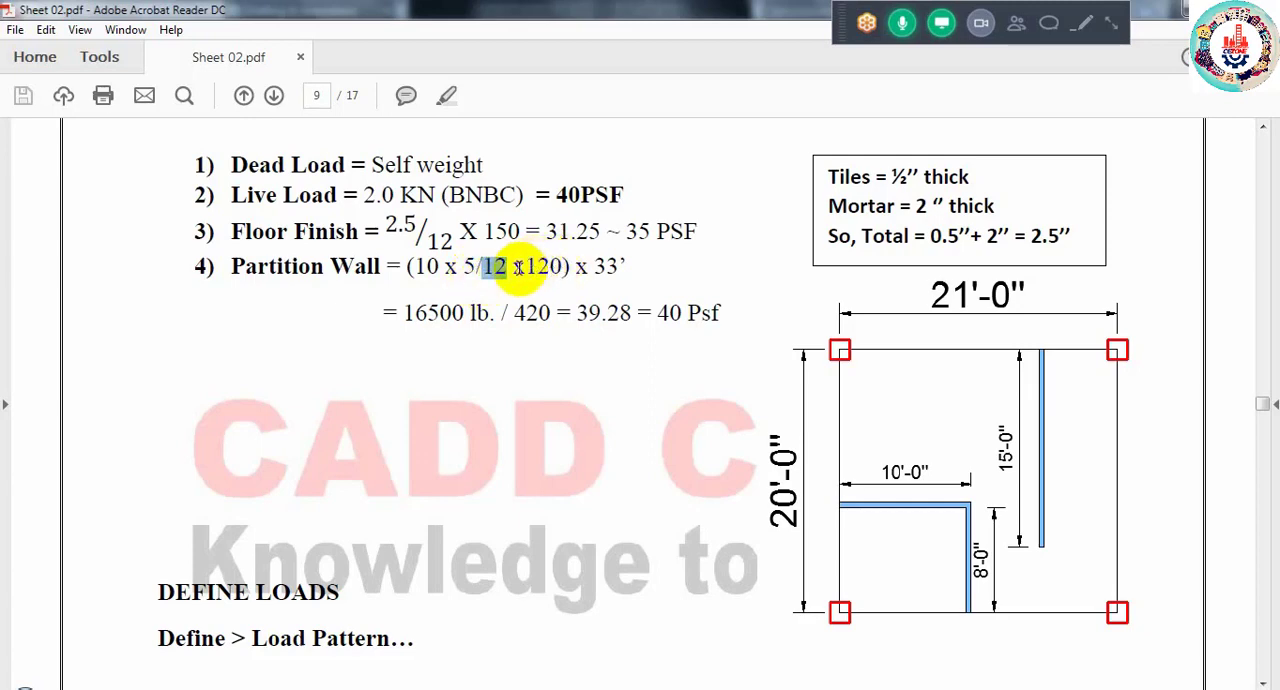
{"action": "left_click_drag", "start_coordinate": [437, 266], "coordinate": [428, 267]}
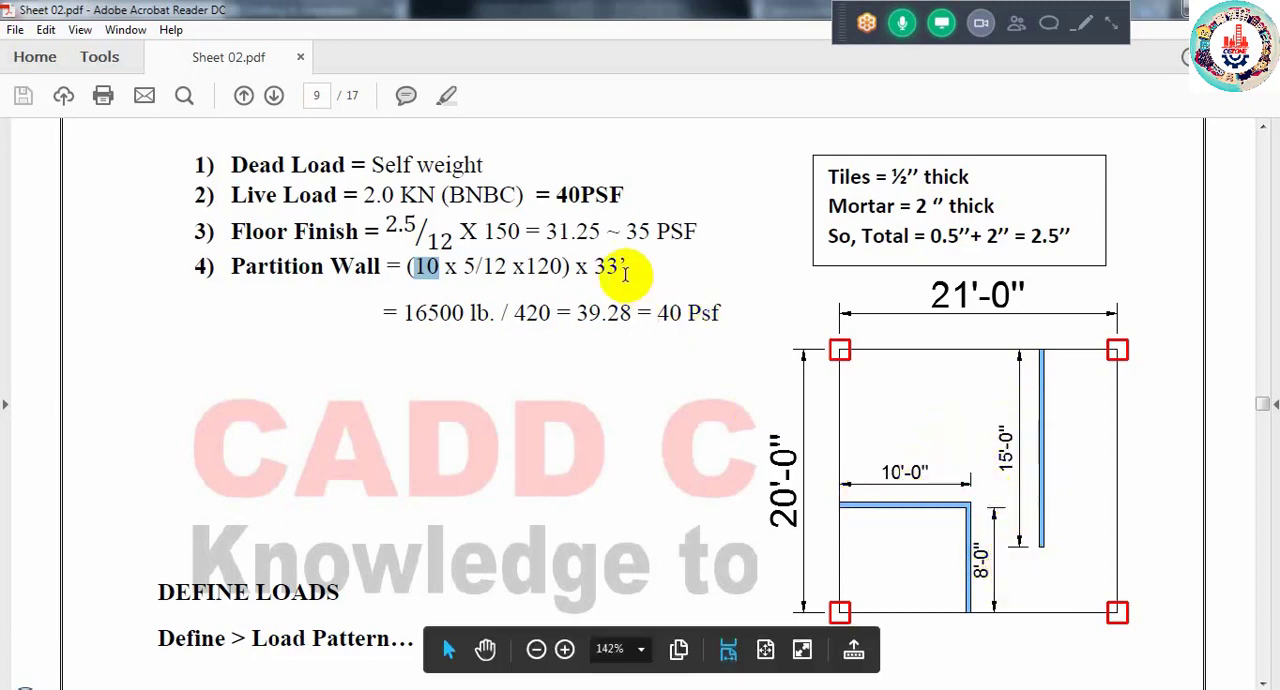
{"action": "left_click_drag", "start_coordinate": [622, 267], "coordinate": [600, 268]}
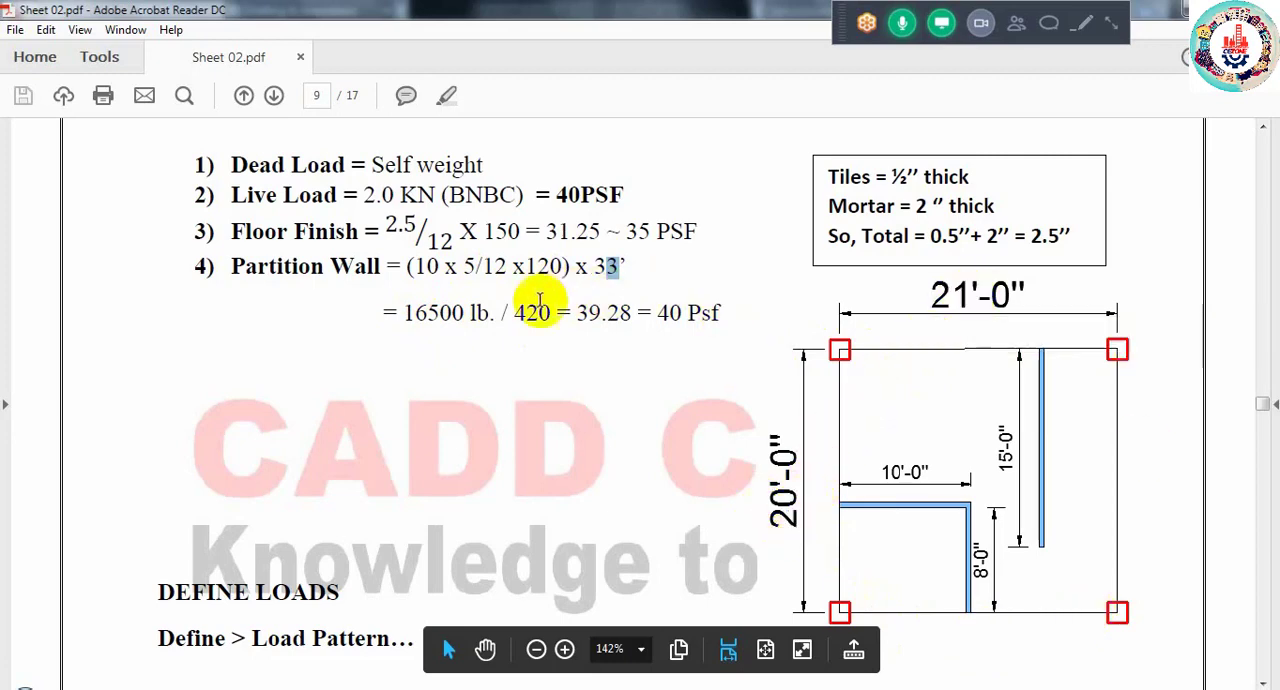
{"action": "left_click_drag", "start_coordinate": [515, 314], "coordinate": [541, 314]}
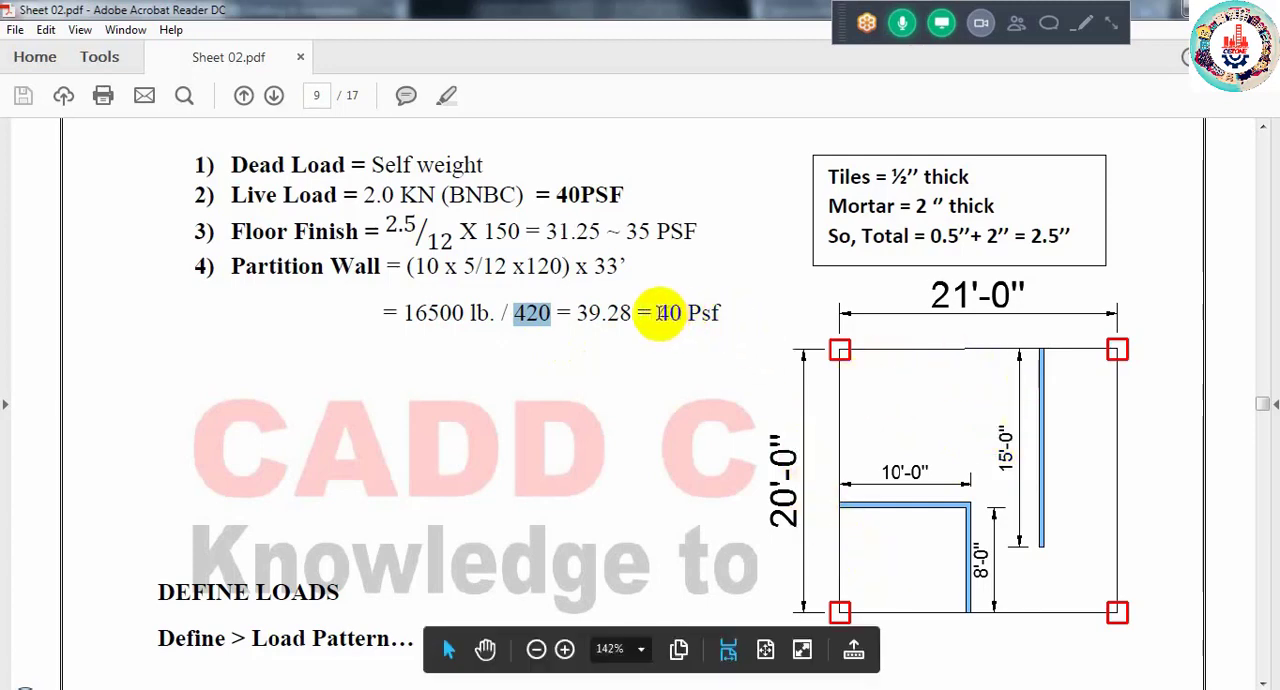
{"action": "left_click_drag", "start_coordinate": [657, 313], "coordinate": [681, 315]}
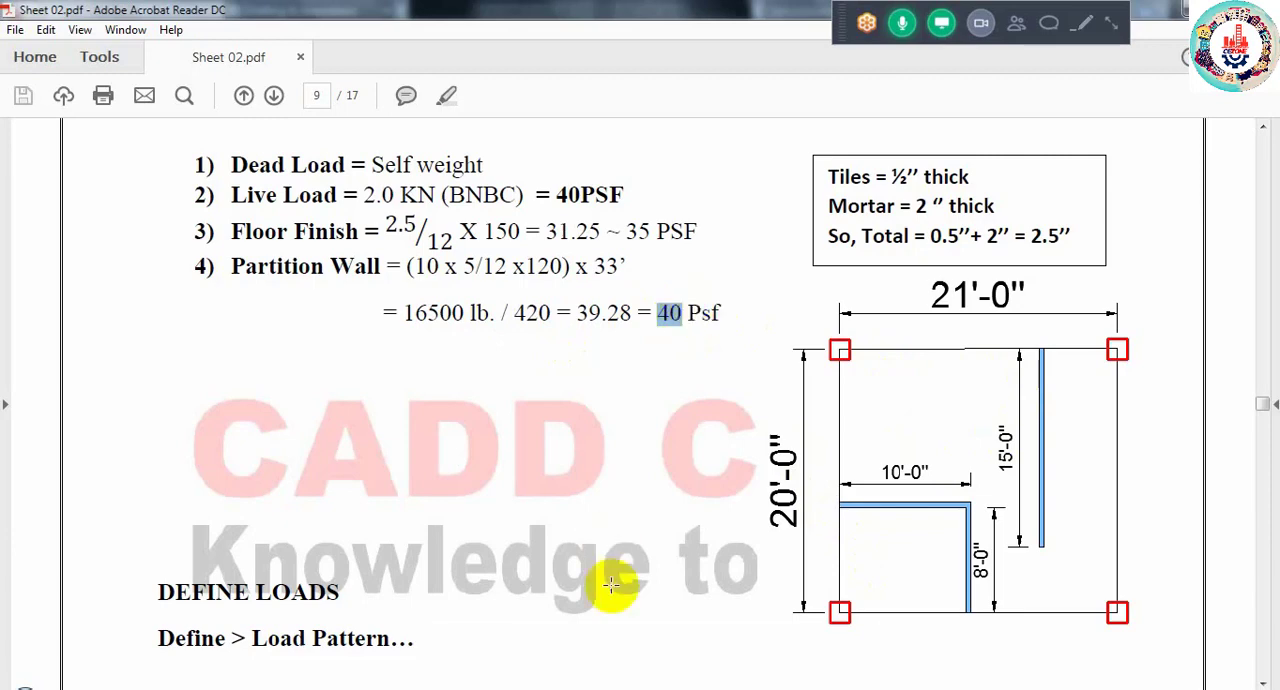
{"action": "mouse_move", "coordinate": [222, 688]}
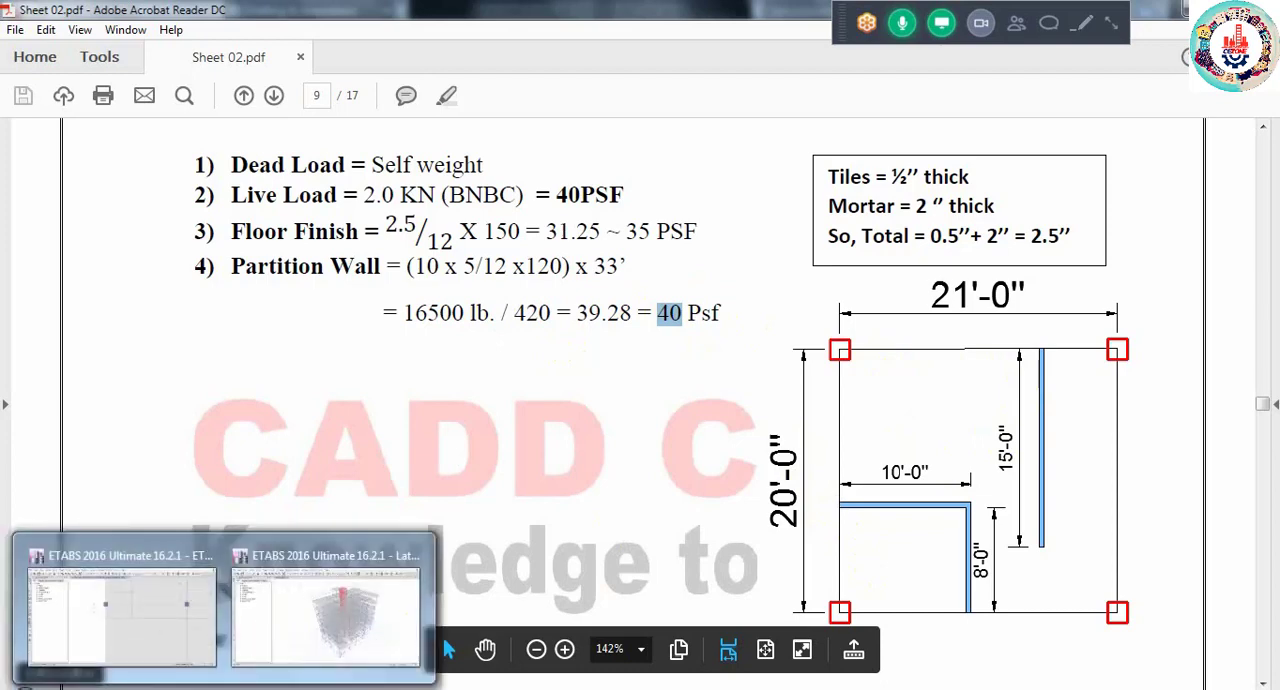
{"action": "left_click", "coordinate": [137, 643]}
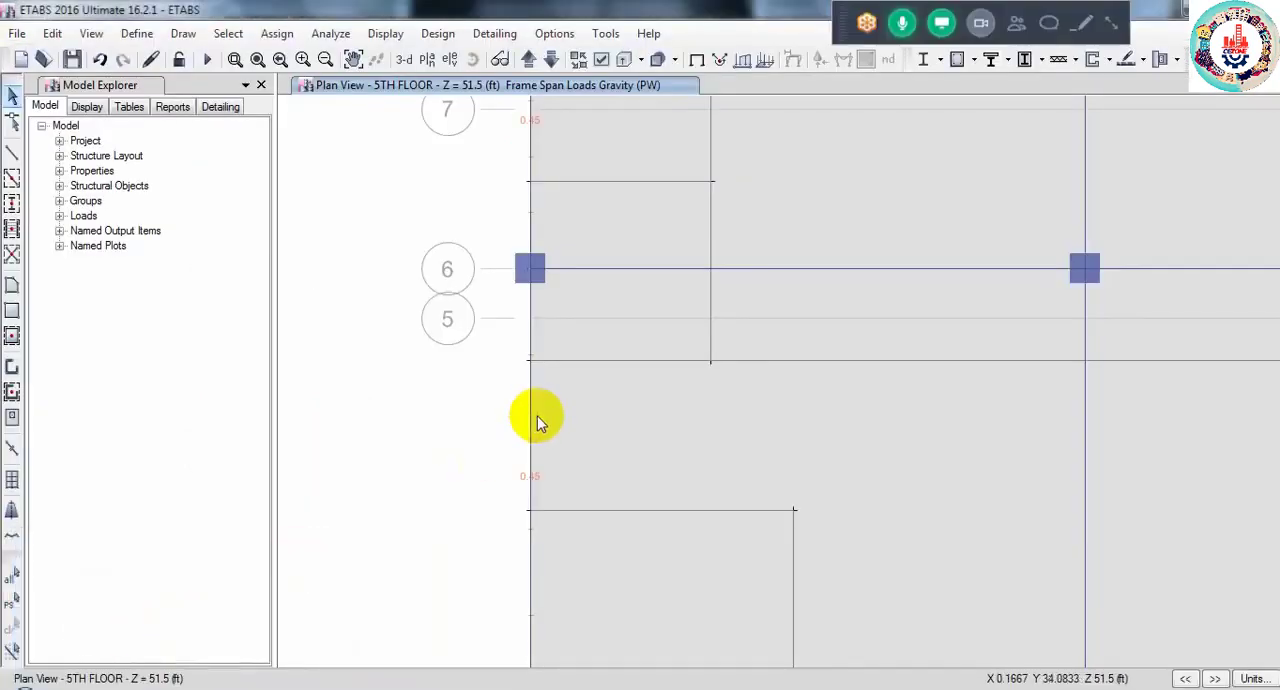
{"action": "middle_click_drag", "start_coordinate": [699, 262], "coordinate": [692, 457]}
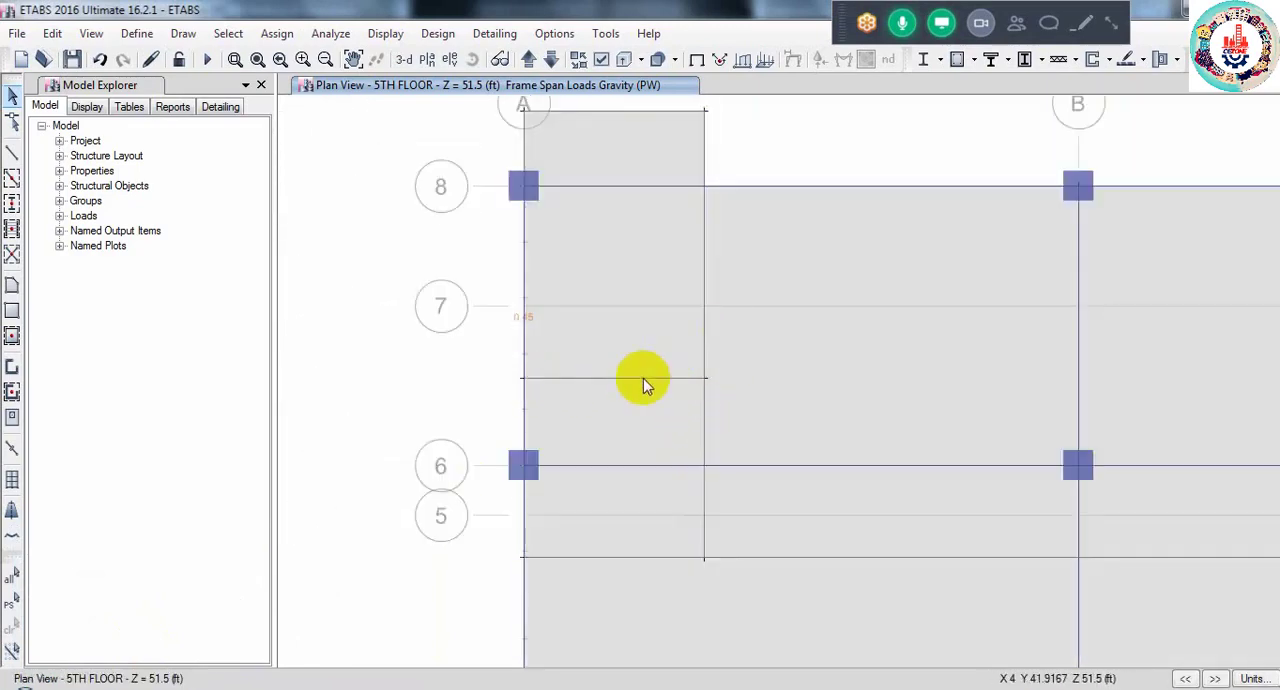
{"action": "left_click", "coordinate": [705, 338]}
{"action": "left_click", "coordinate": [705, 316]}
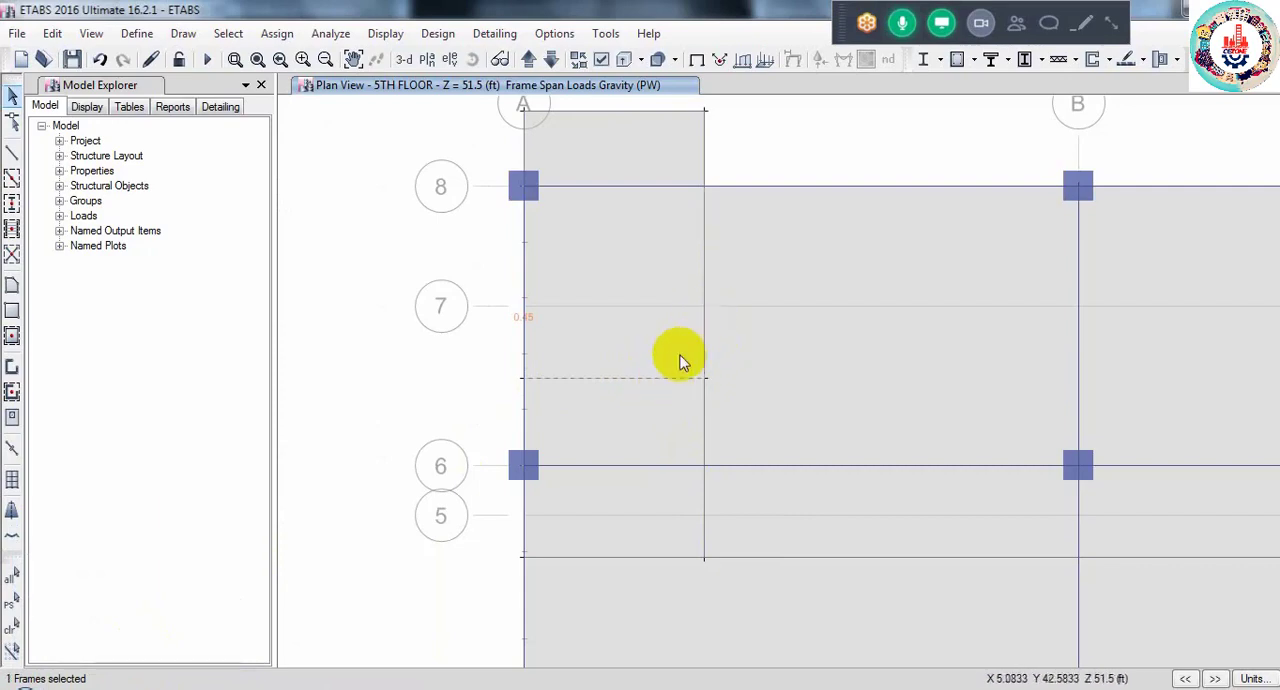
{"action": "left_click", "coordinate": [666, 379]}
{"action": "middle_click_drag", "start_coordinate": [649, 217], "coordinate": [657, 309]}
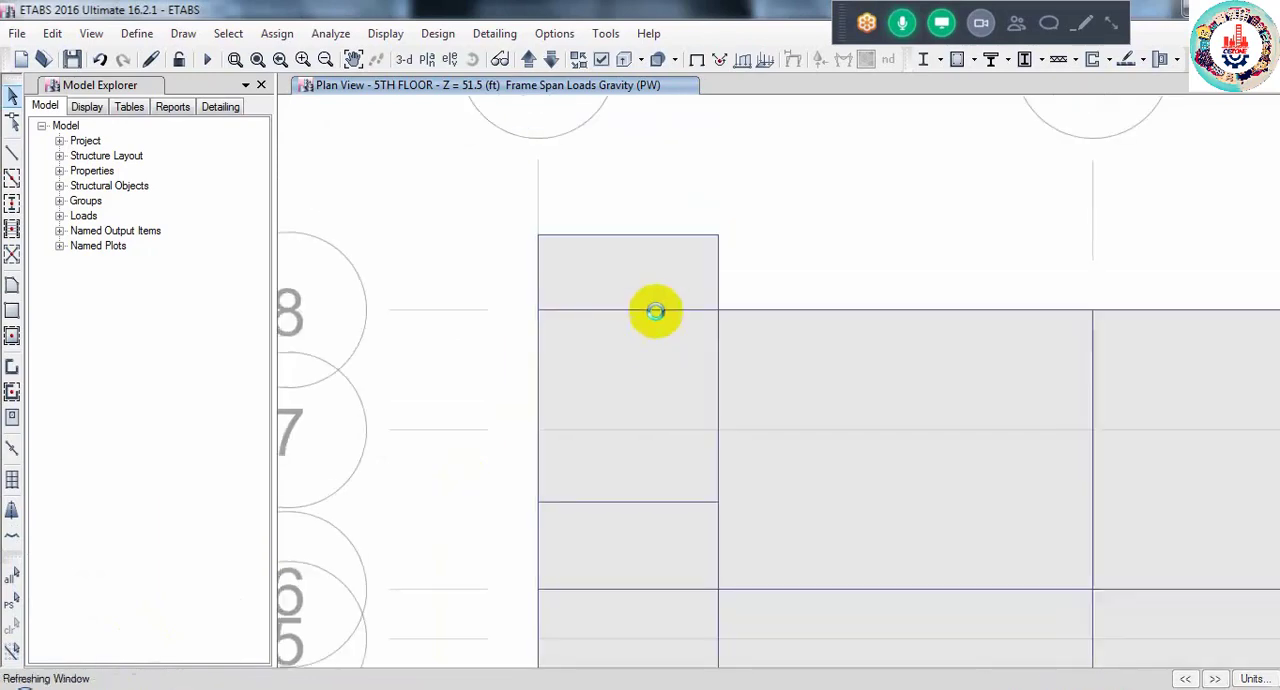
- Delete the frame lines along the edges of the small slab projection beyond grid 8 at grid A
{"action": "left_click", "coordinate": [633, 240]}
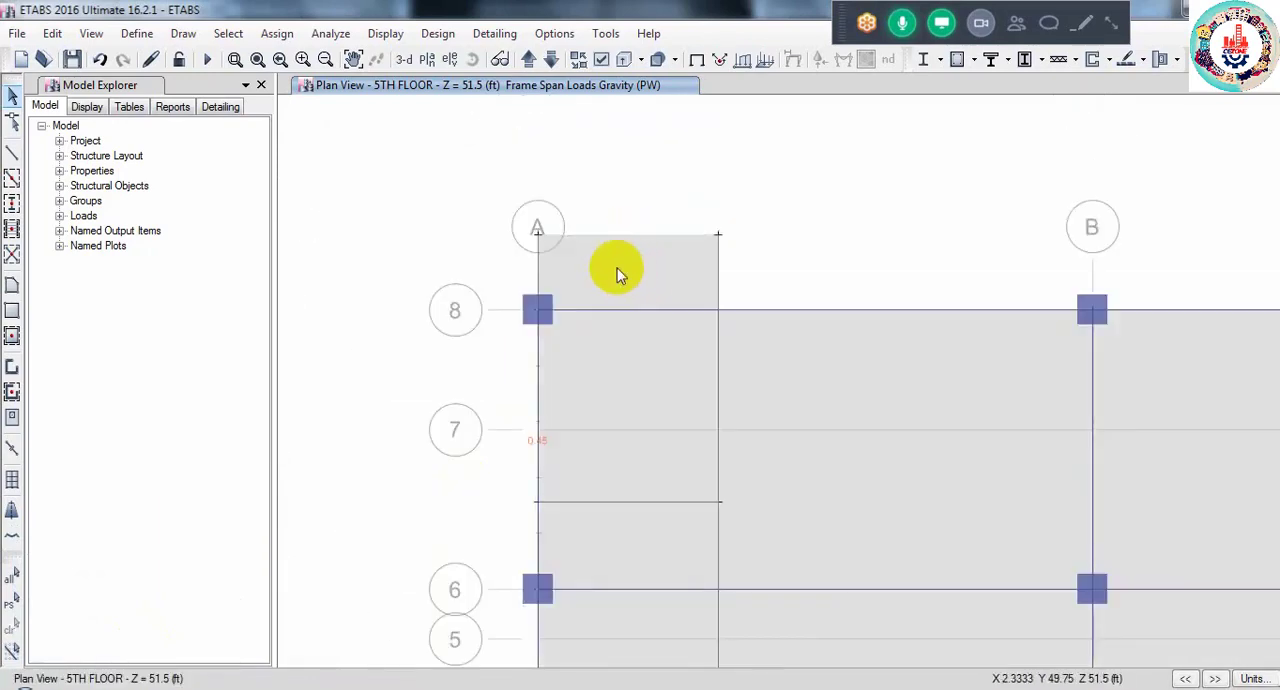
{"action": "left_click", "coordinate": [538, 276]}
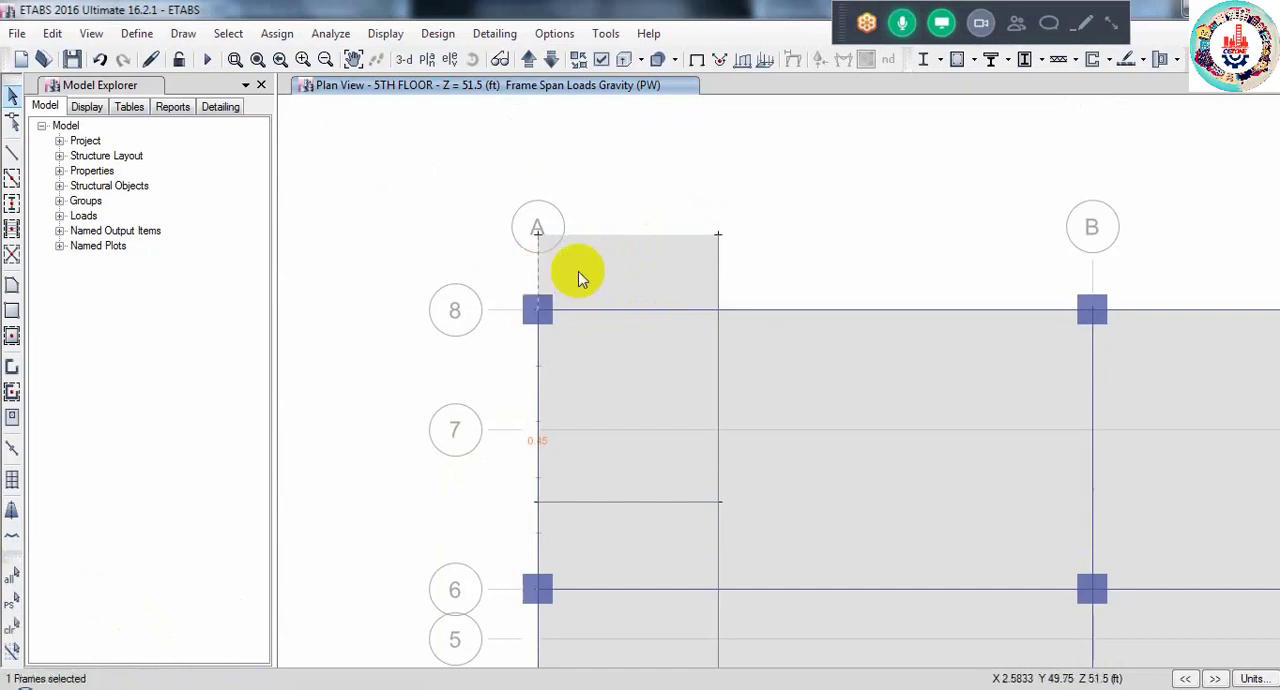
{"action": "left_click", "coordinate": [717, 268]}
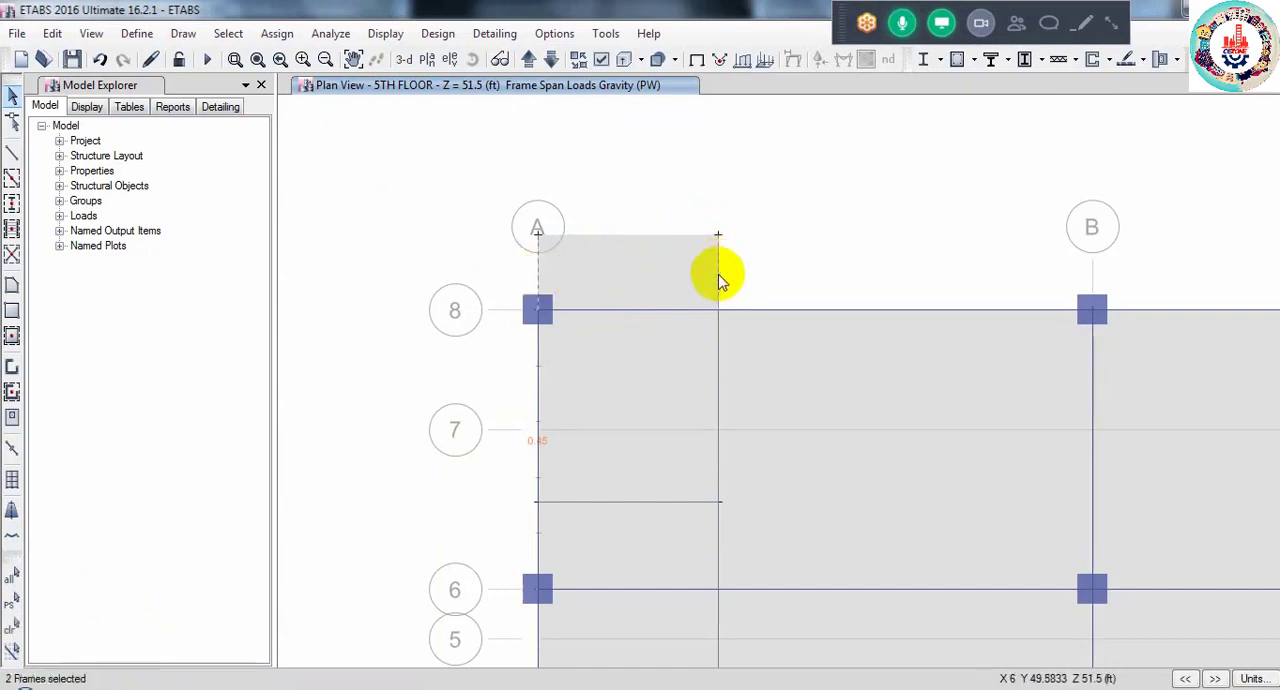
{"action": "key", "text": "Delete"}
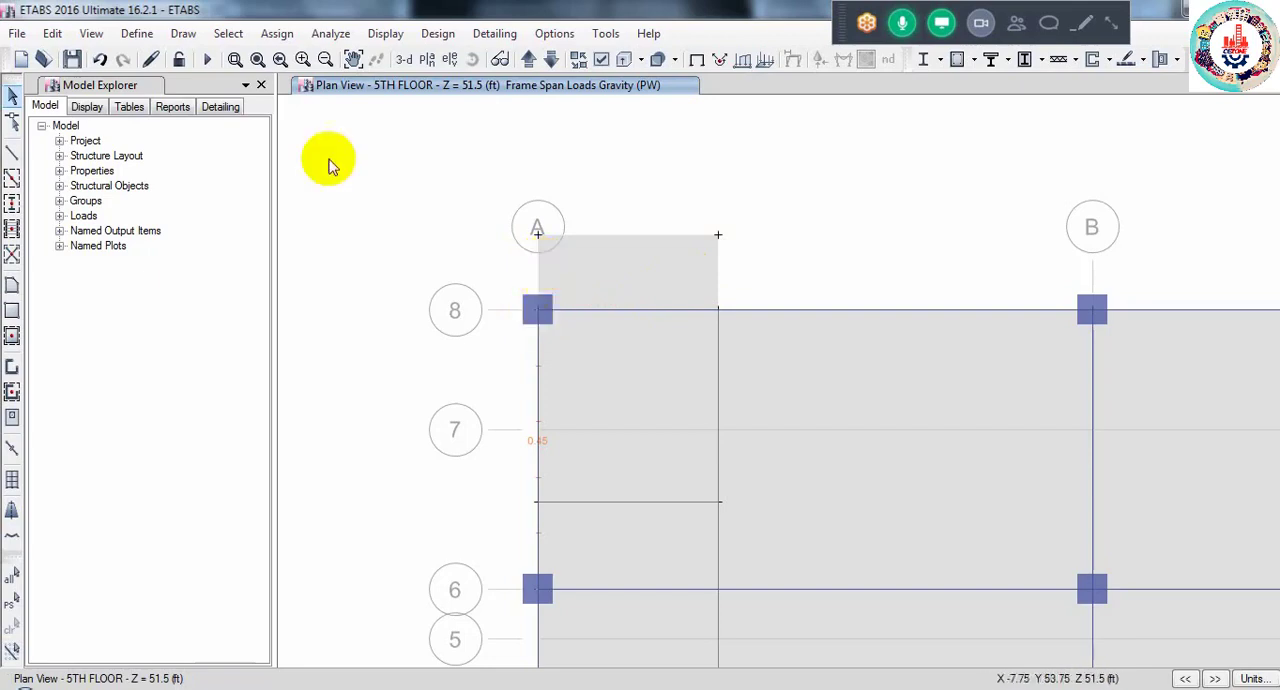
- Redraw the projecting slab's three outer edges beyond grid 8 at grid A as straight frame lines with property None
{"action": "left_click", "coordinate": [12, 152]}
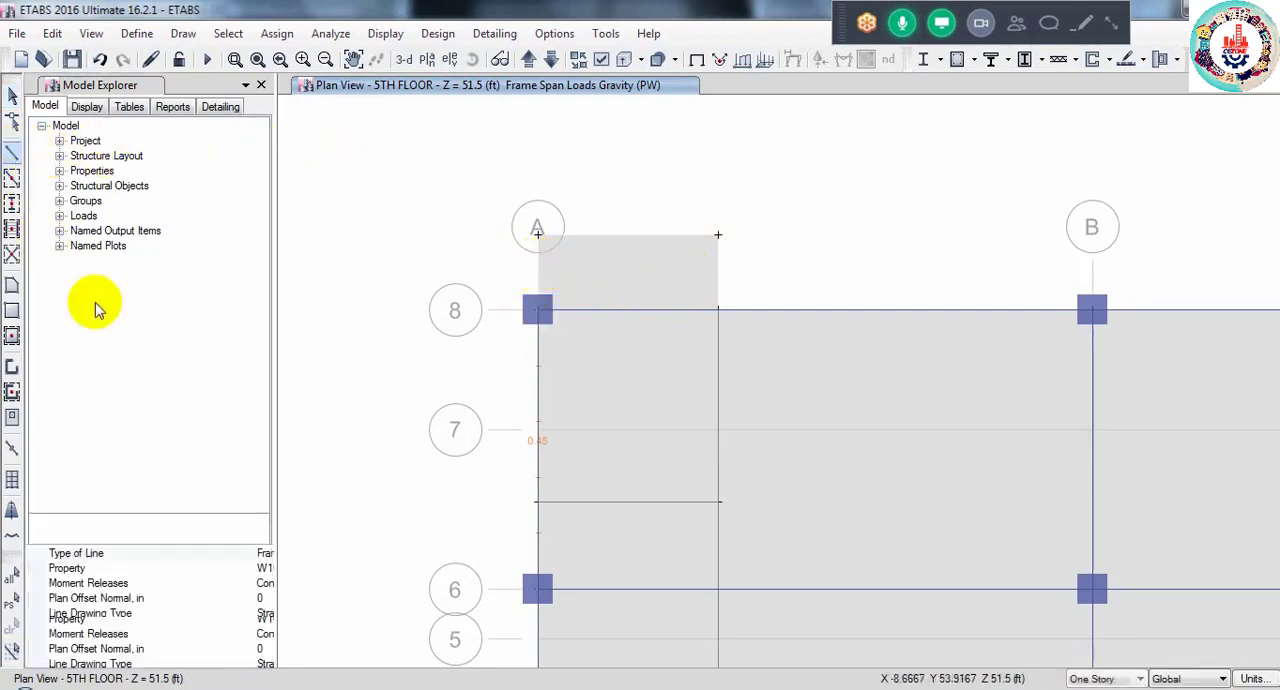
{"action": "left_click", "coordinate": [200, 567]}
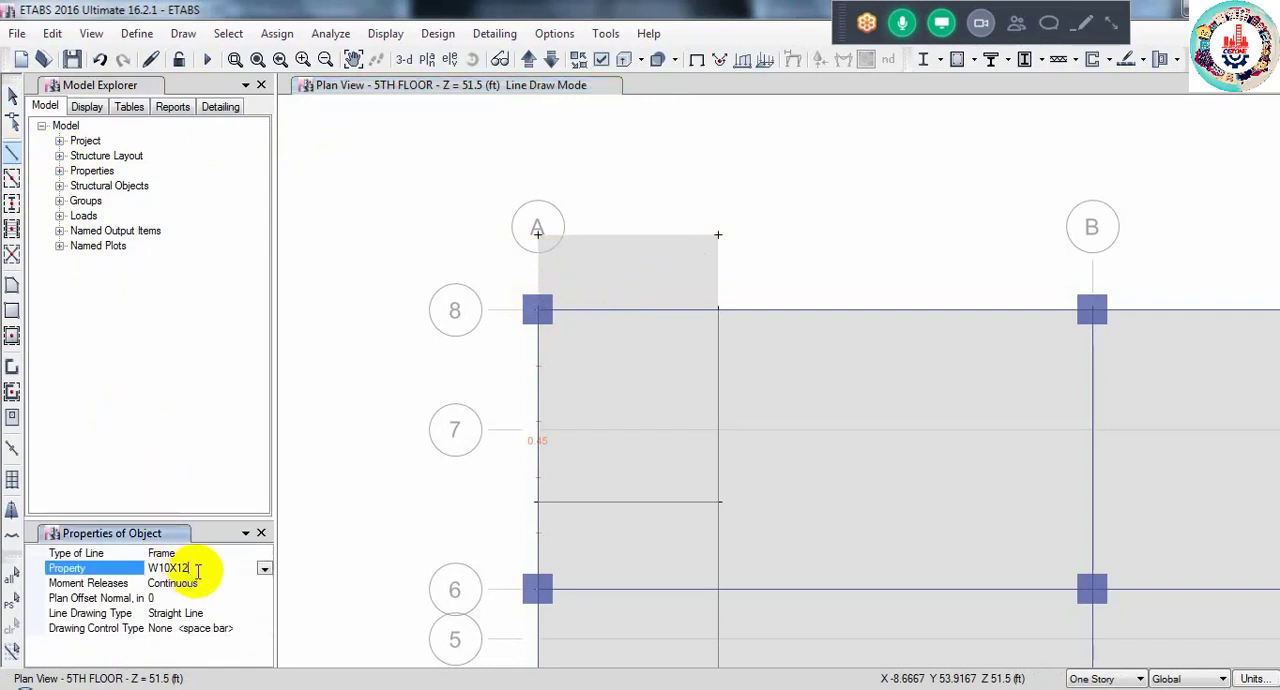
{"action": "left_click", "coordinate": [264, 570]}
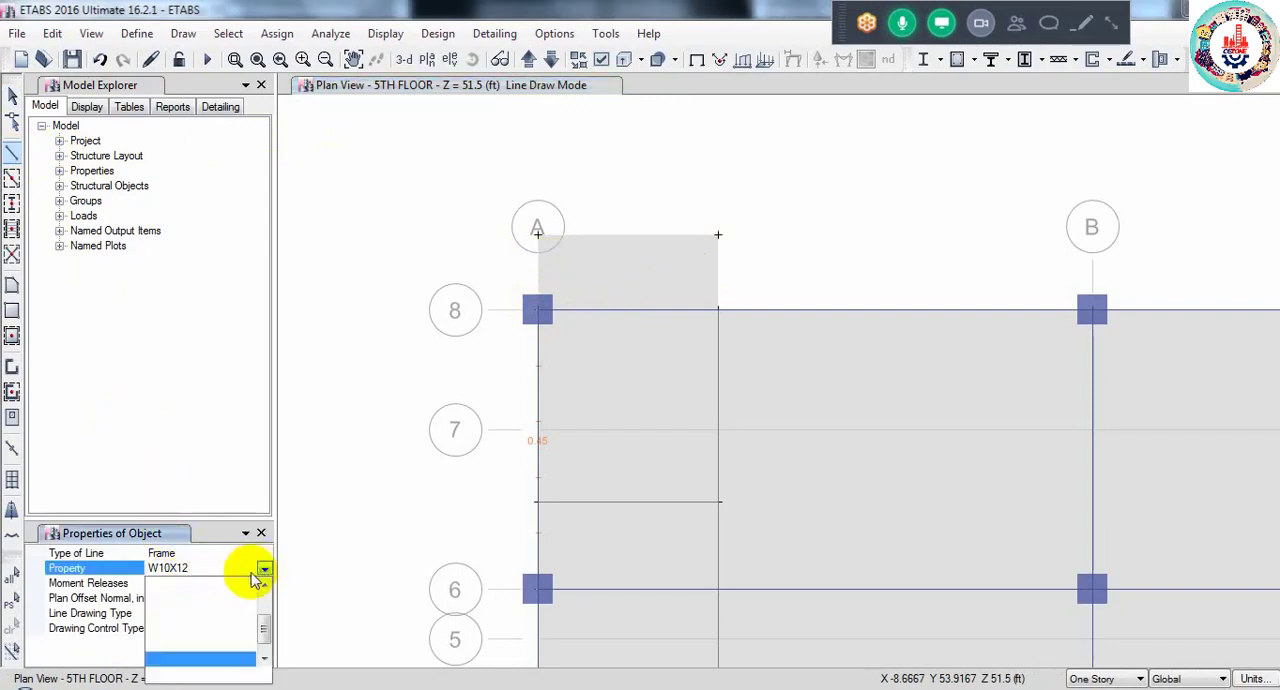
{"action": "left_click", "coordinate": [174, 659]}
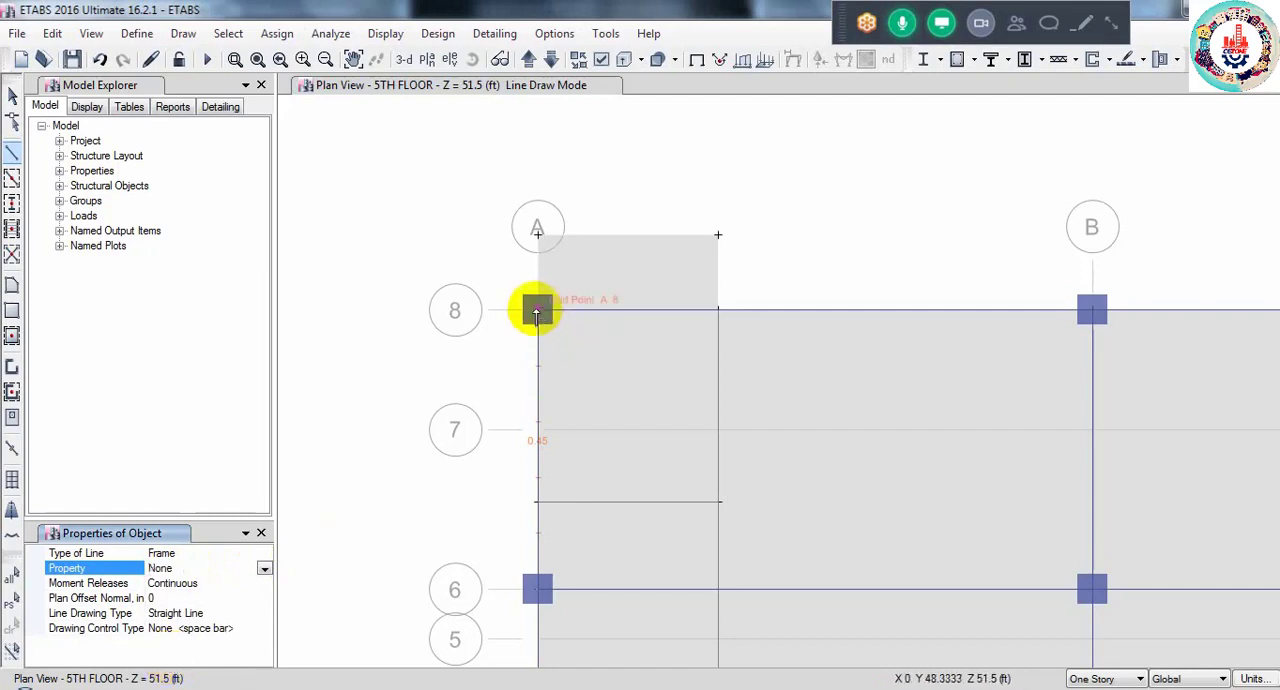
{"action": "left_click", "coordinate": [536, 312]}
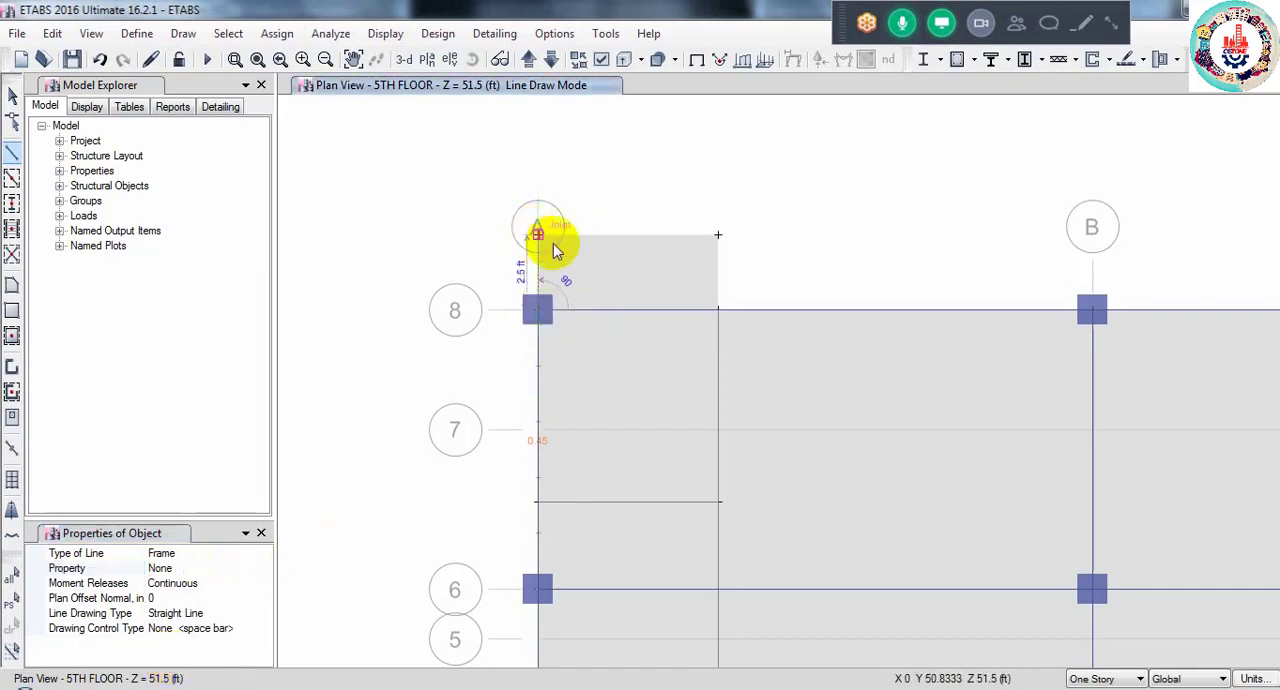
{"action": "left_click", "coordinate": [553, 243]}
{"action": "left_click", "coordinate": [718, 235]}
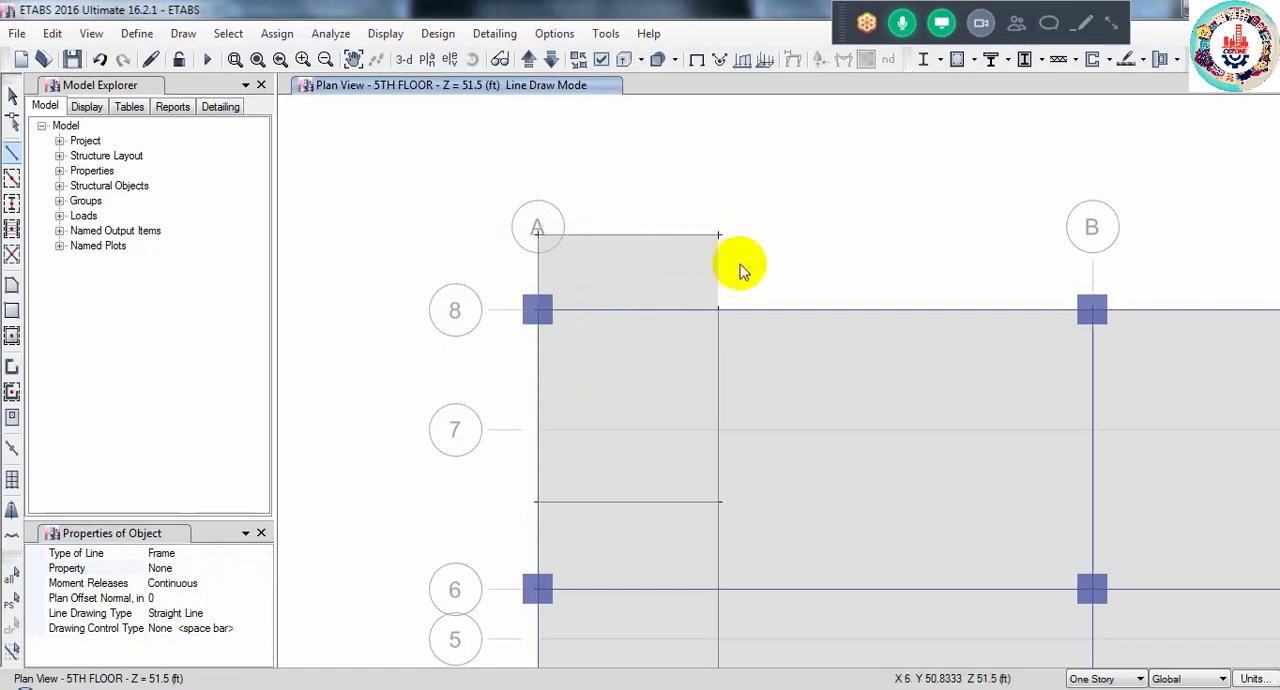
{"action": "left_click", "coordinate": [719, 310]}
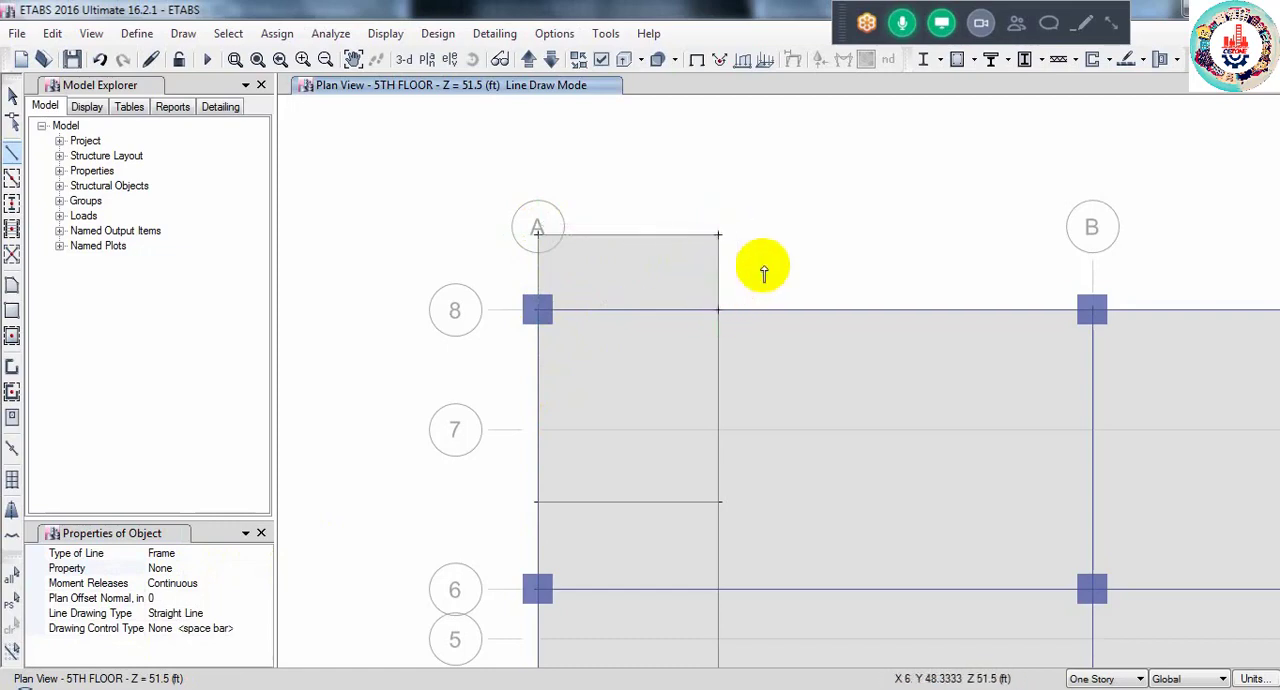
{"action": "left_click", "coordinate": [12, 95]}
{"action": "scroll", "coordinate": [818, 467], "scroll_direction": "down", "scroll_amount": 4}
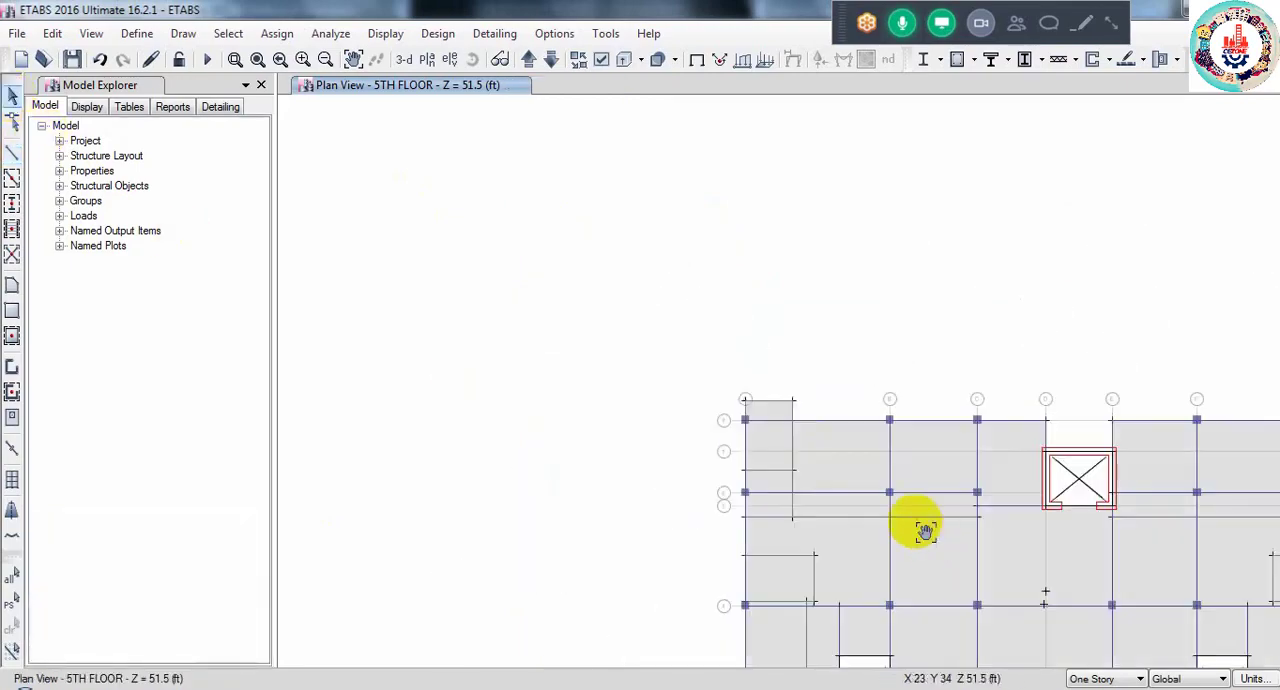
{"action": "middle_click_drag", "start_coordinate": [920, 523], "coordinate": [751, 351]}
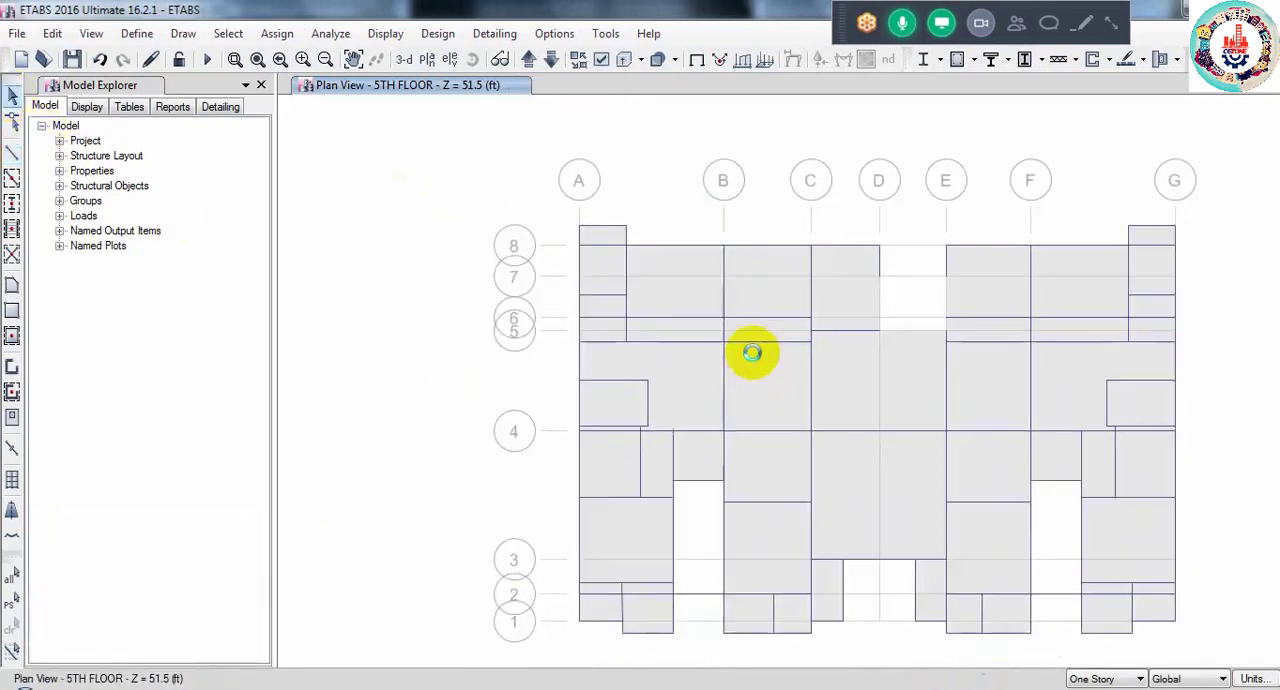
{"action": "left_click", "coordinate": [667, 346]}
{"action": "left_click", "coordinate": [748, 343]}
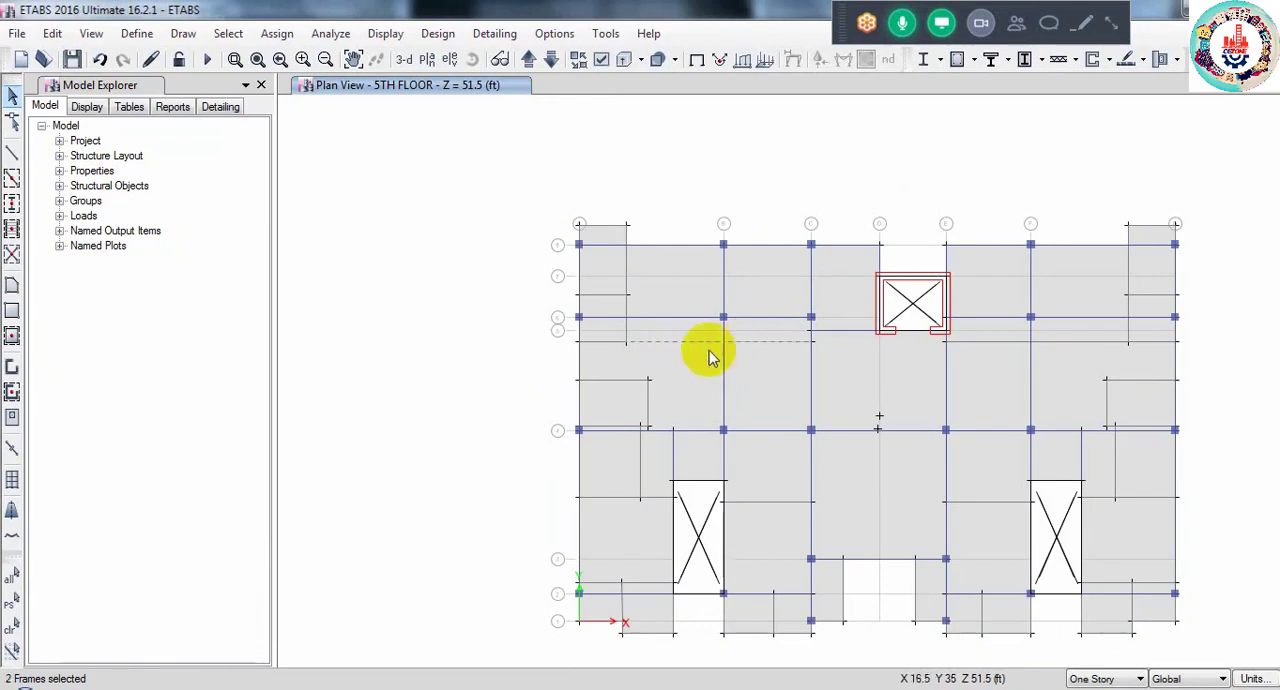
{"action": "left_click", "coordinate": [677, 341]}
{"action": "left_click", "coordinate": [749, 344]}
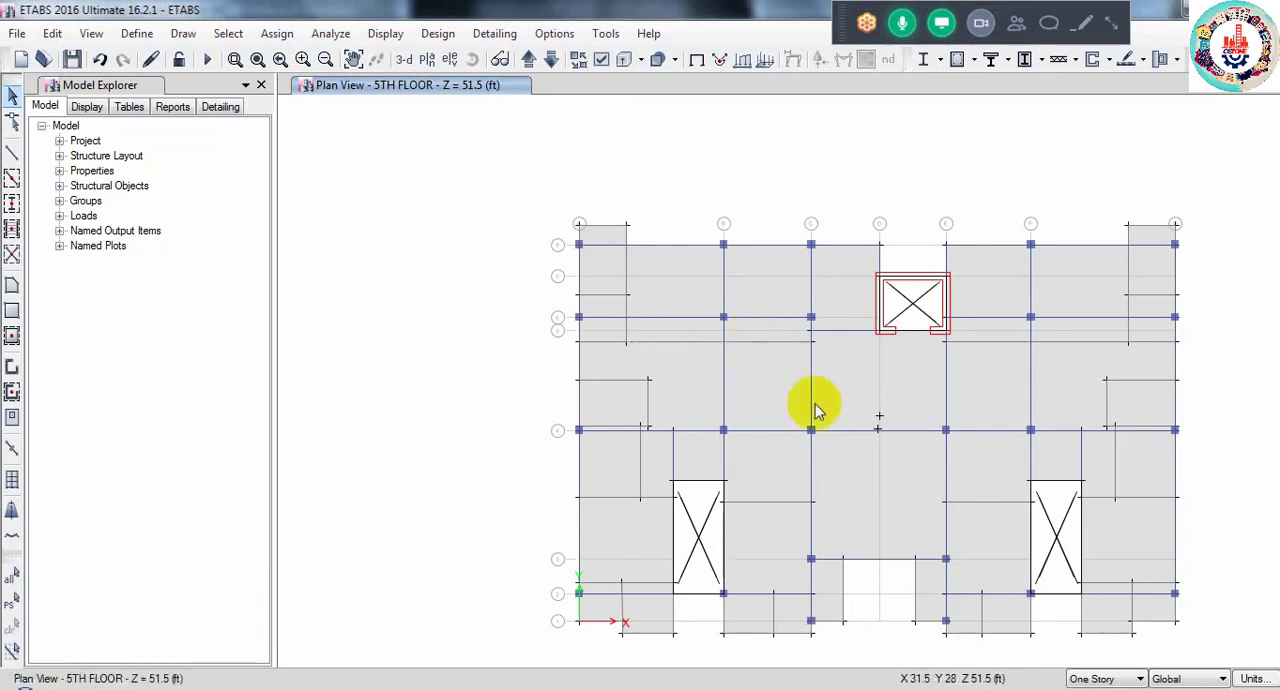
- Assign a uniform gravity PW load of 0.45 kip/ft, replacing existing loads, to the wall line between grids A and B just below grid 5
{"action": "left_click", "coordinate": [674, 343]}
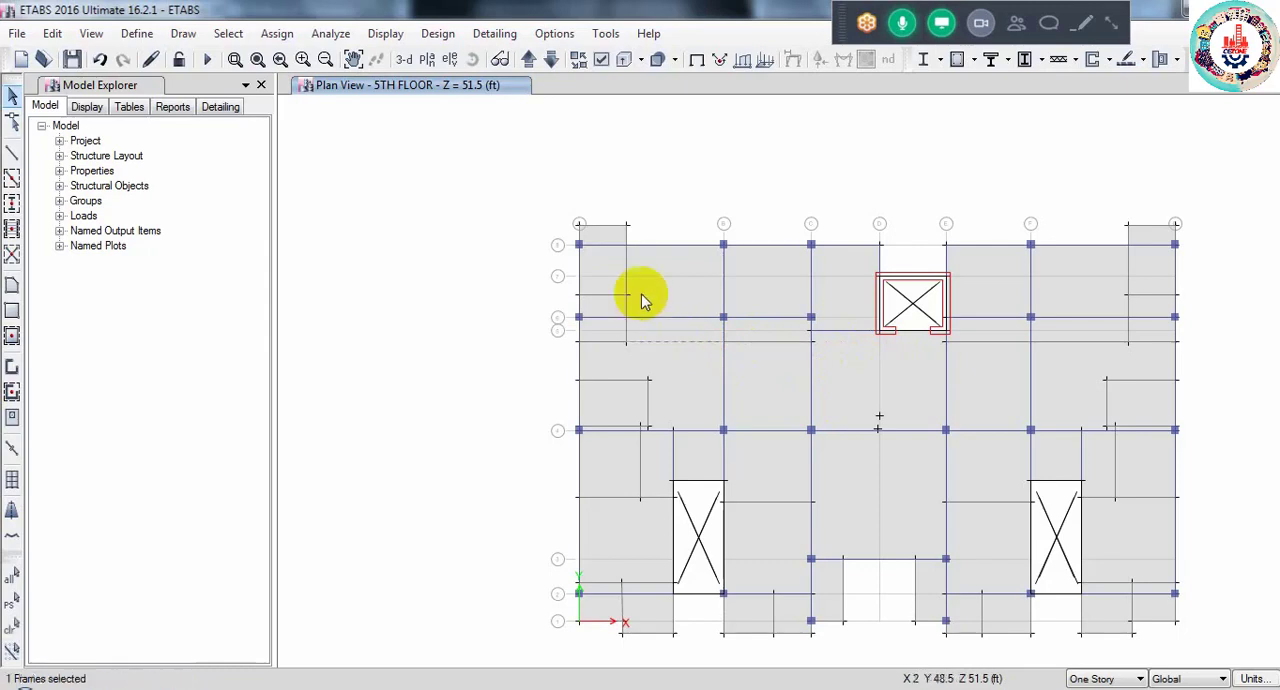
{"action": "left_click", "coordinate": [271, 34]}
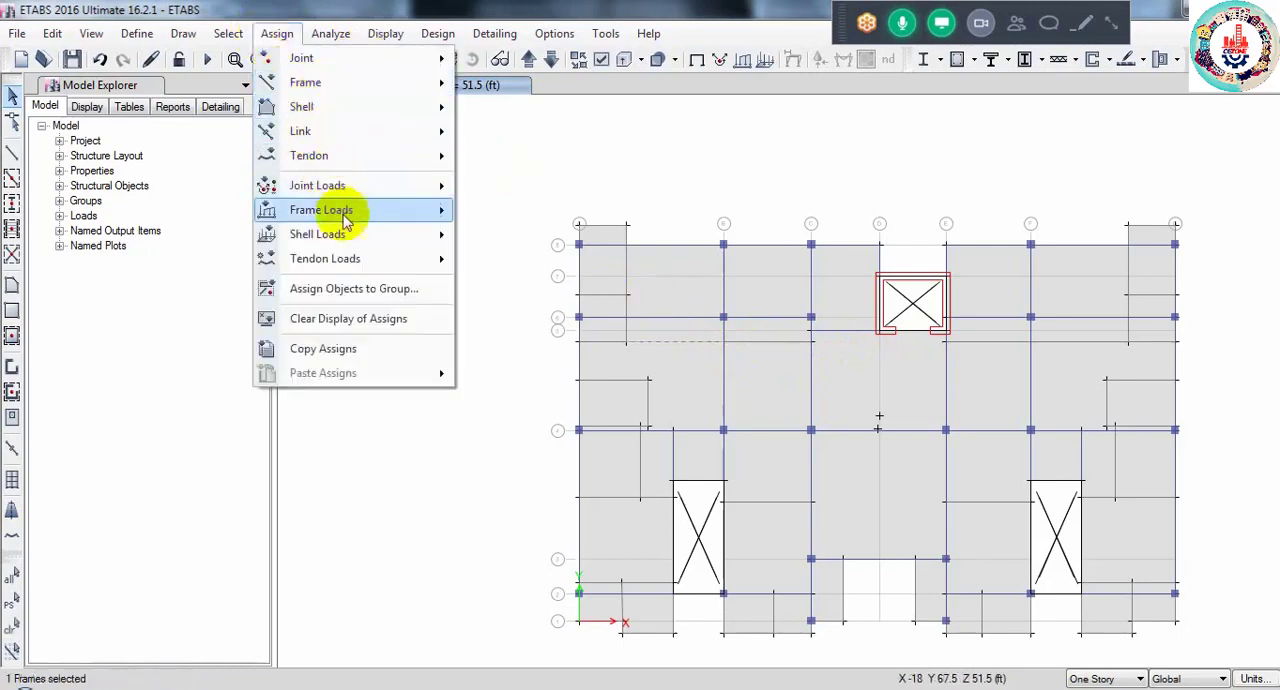
{"action": "mouse_move", "coordinate": [371, 214]}
{"action": "left_click", "coordinate": [543, 237]}
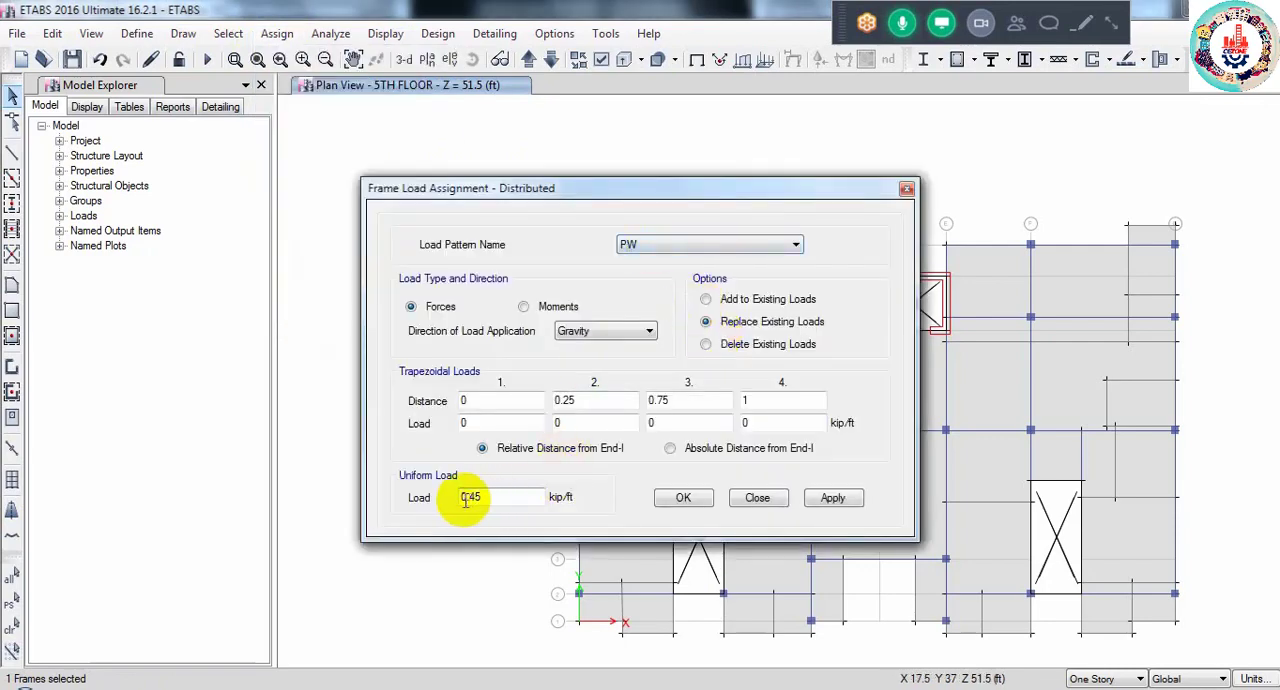
{"action": "left_click", "coordinate": [688, 502]}
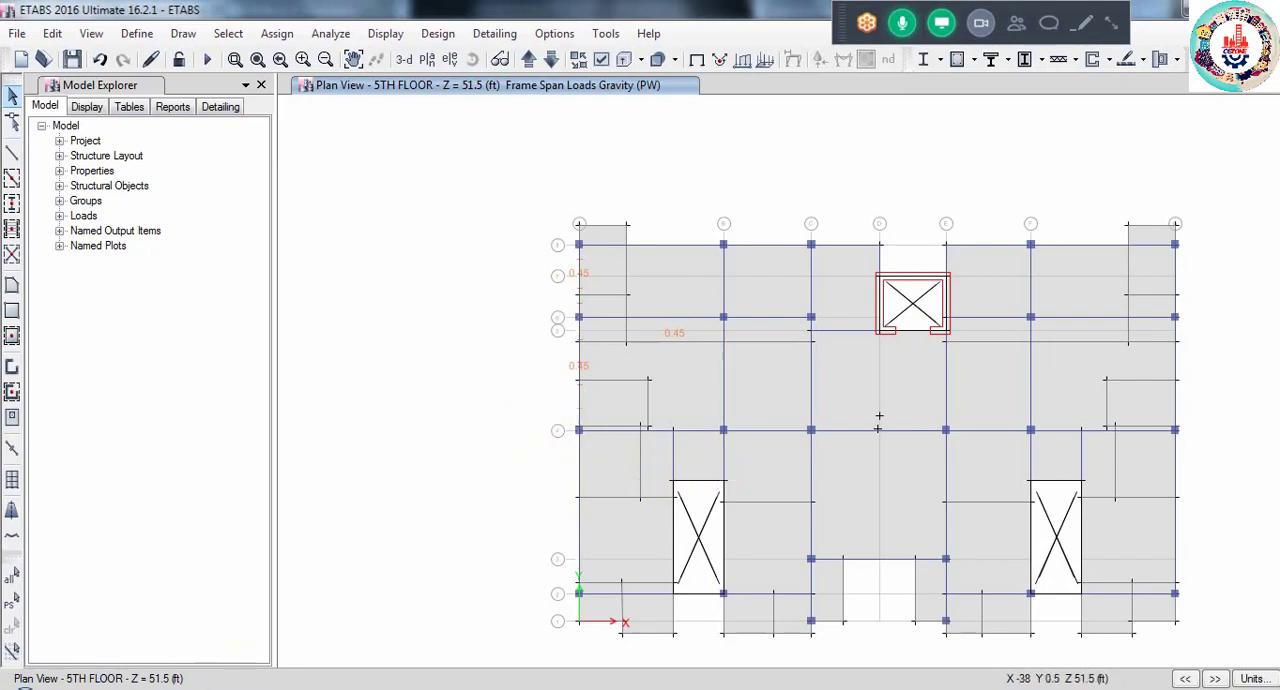
- Switch to the Lataral Load model and open its 4TH story plan view
{"action": "mouse_move", "coordinate": [243, 676]}
{"action": "left_click", "coordinate": [262, 640]}
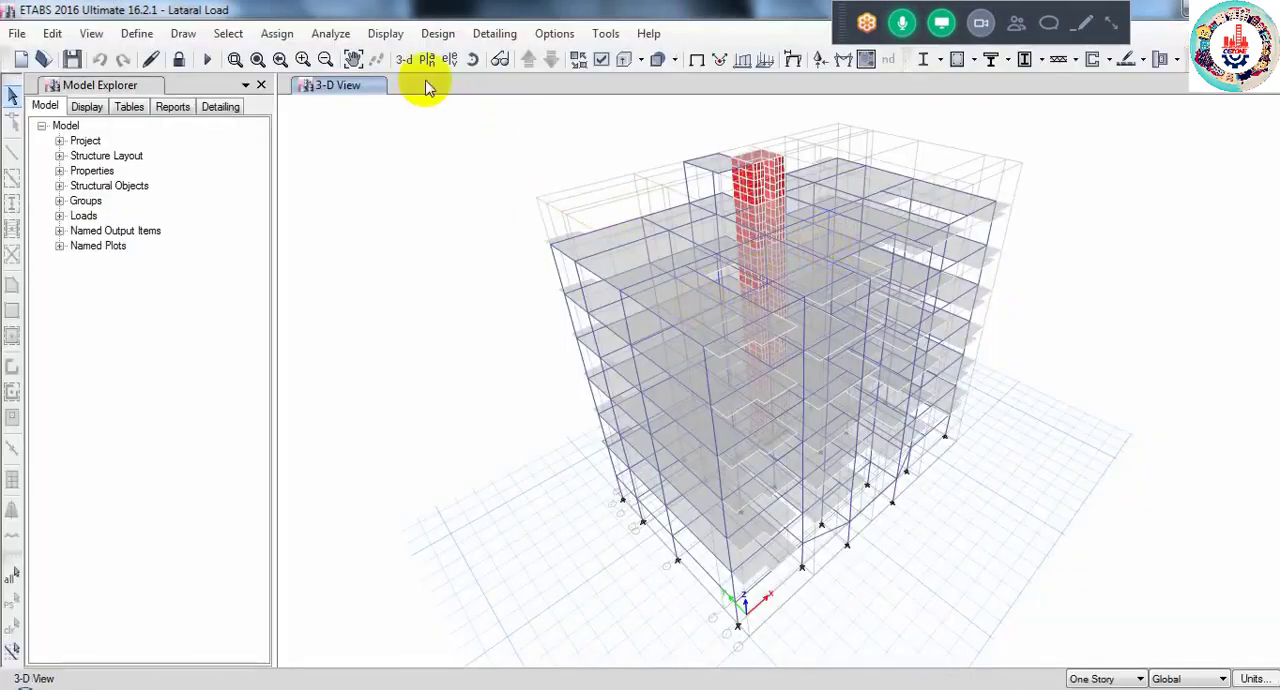
{"action": "left_click", "coordinate": [427, 62]}
{"action": "left_click", "coordinate": [535, 328]}
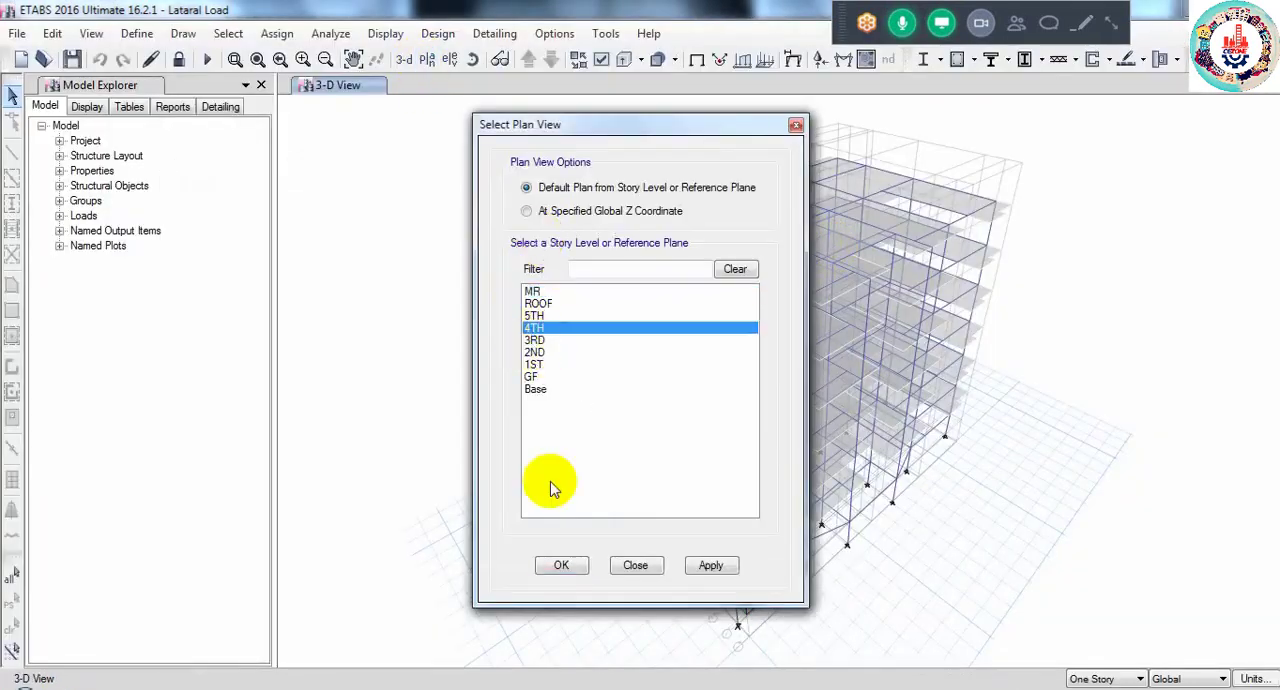
{"action": "left_click", "coordinate": [558, 566]}
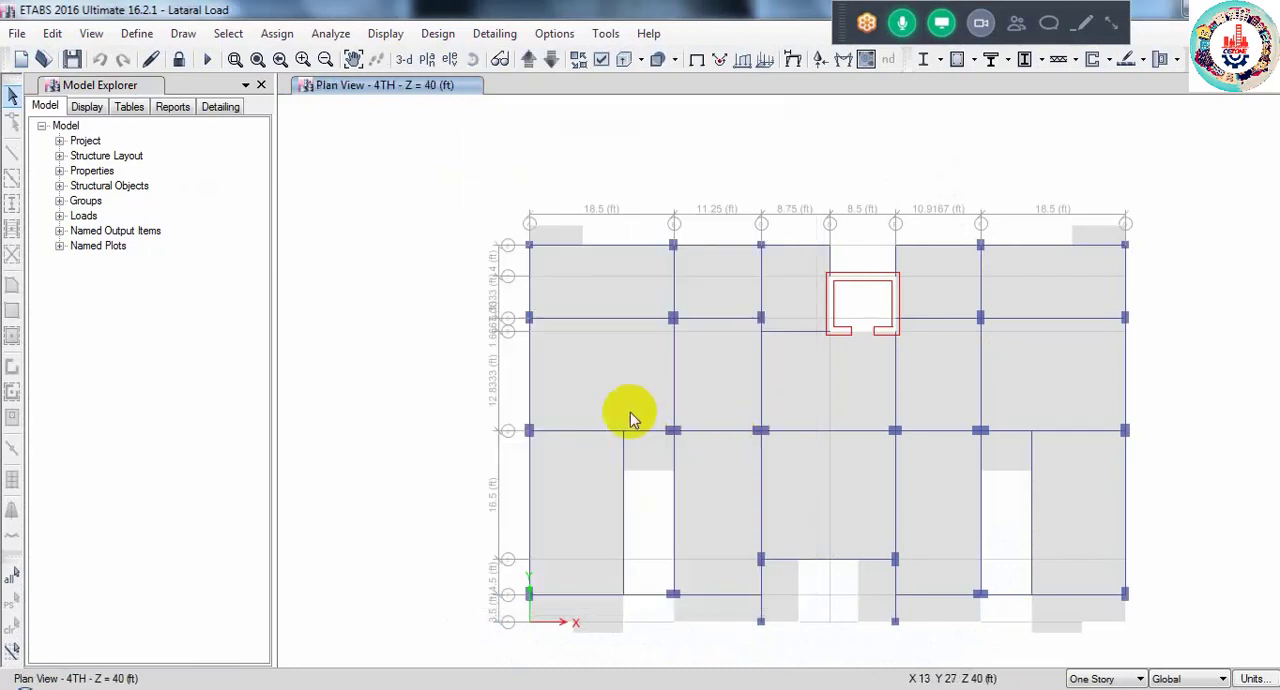
- Display the uniform gravity shell loads of the PW pattern on the 4TH story plan
{"action": "left_click", "coordinate": [386, 34]}
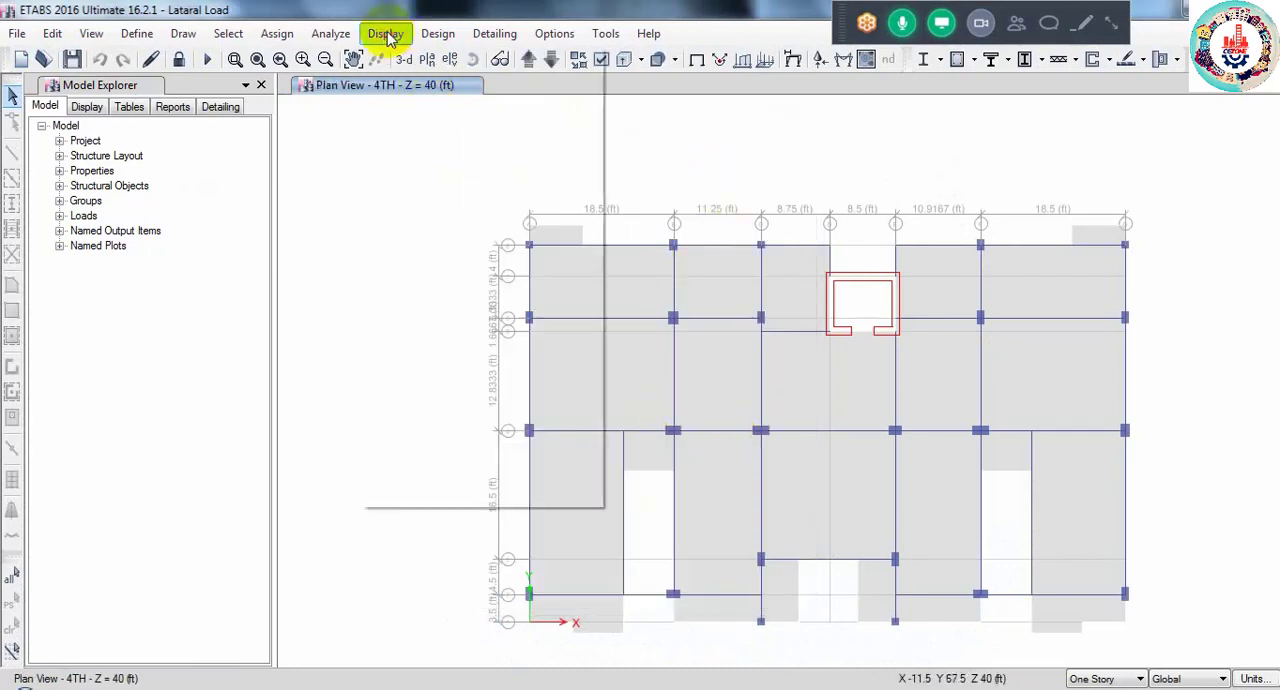
{"action": "mouse_move", "coordinate": [490, 88]}
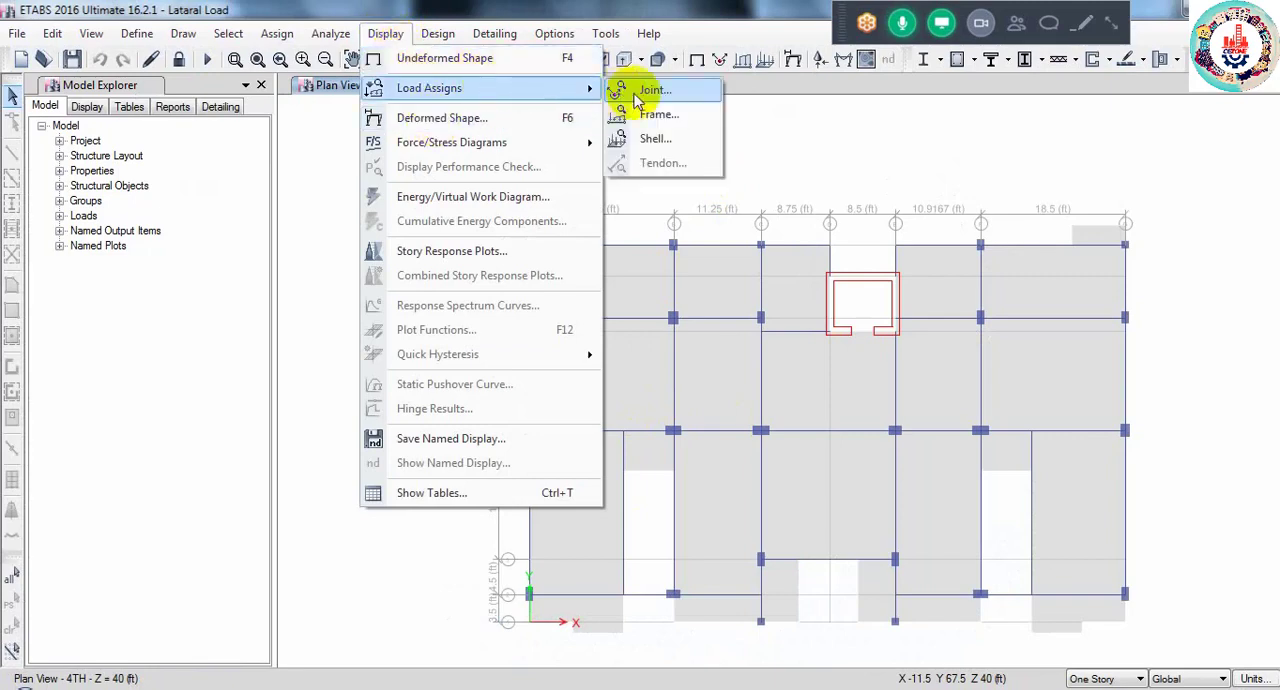
{"action": "left_click", "coordinate": [655, 138]}
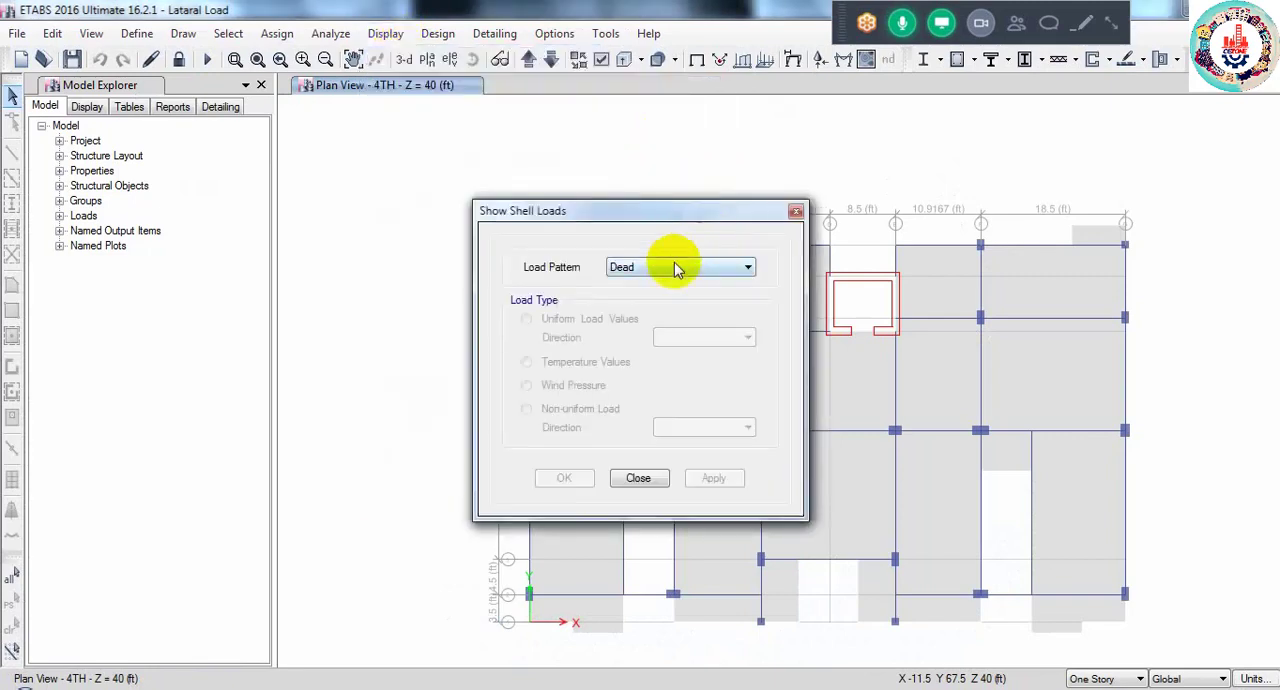
{"action": "left_click", "coordinate": [675, 268]}
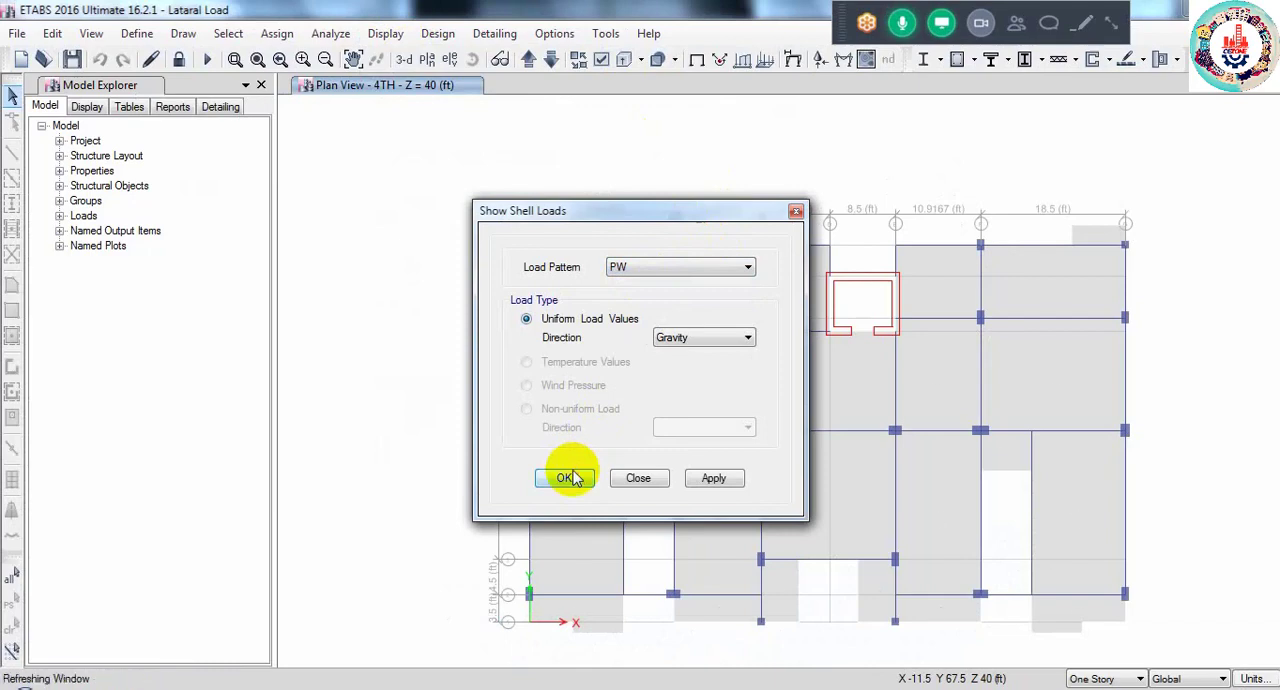
{"action": "left_click", "coordinate": [566, 478]}
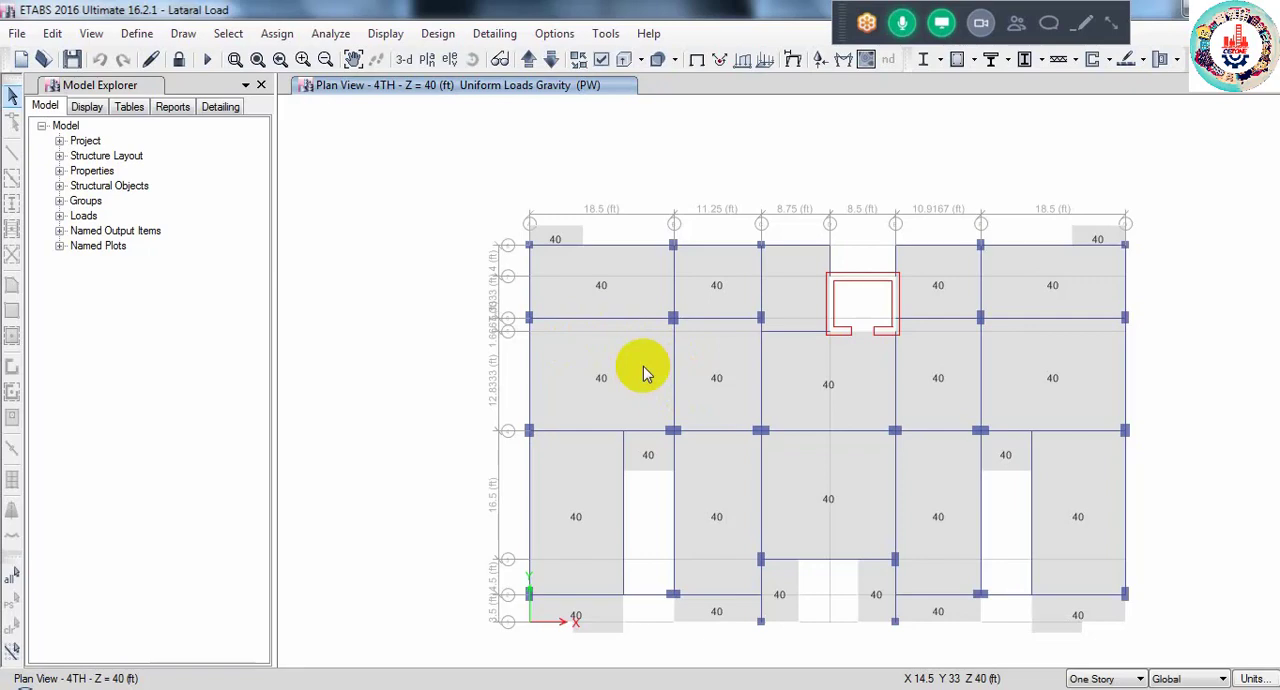
- Compare the PW slab loads in the Lataral Load model with the PW line loads on the first model's 5TH FLOOR plan
{"action": "mouse_move", "coordinate": [225, 688]}
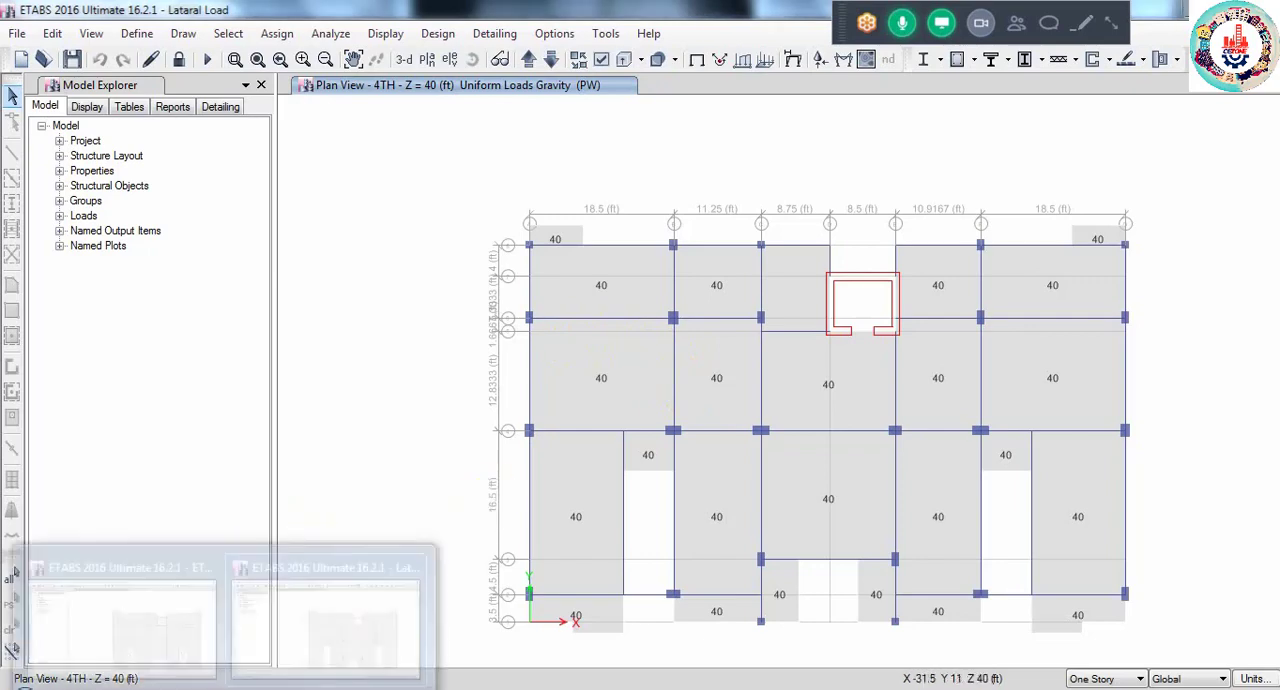
{"action": "left_click", "coordinate": [160, 630]}
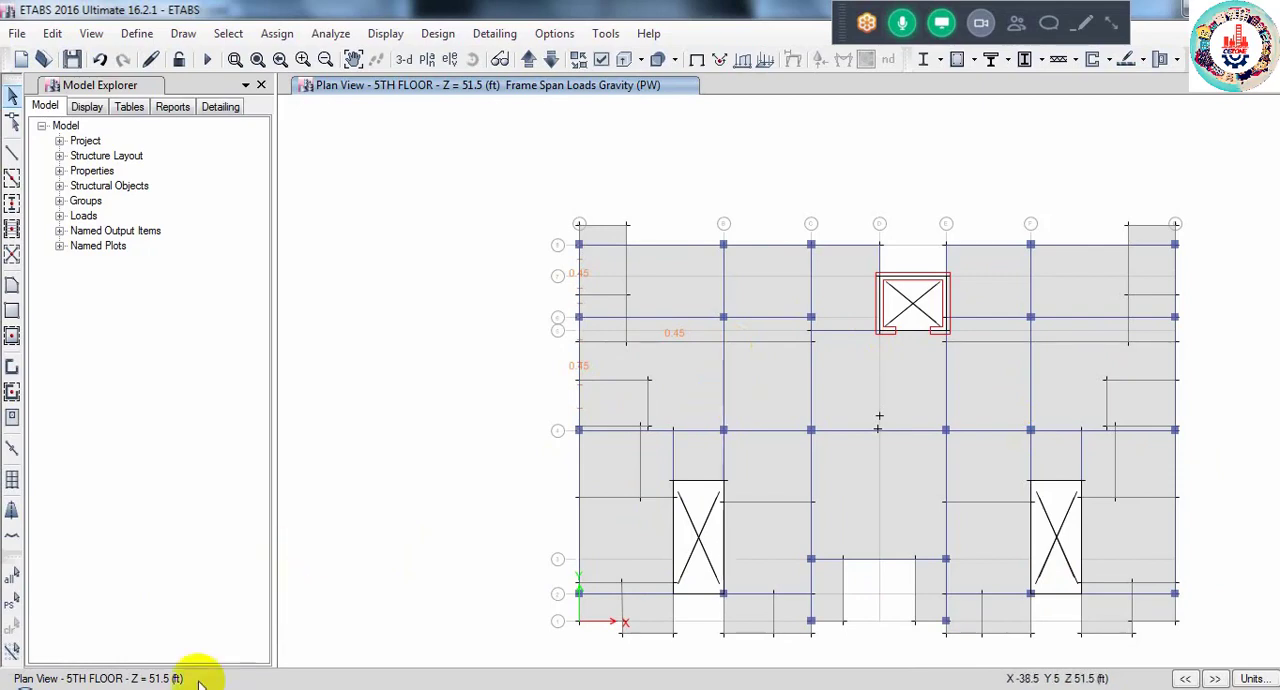
{"action": "mouse_move", "coordinate": [225, 686]}
{"action": "left_click", "coordinate": [275, 605]}
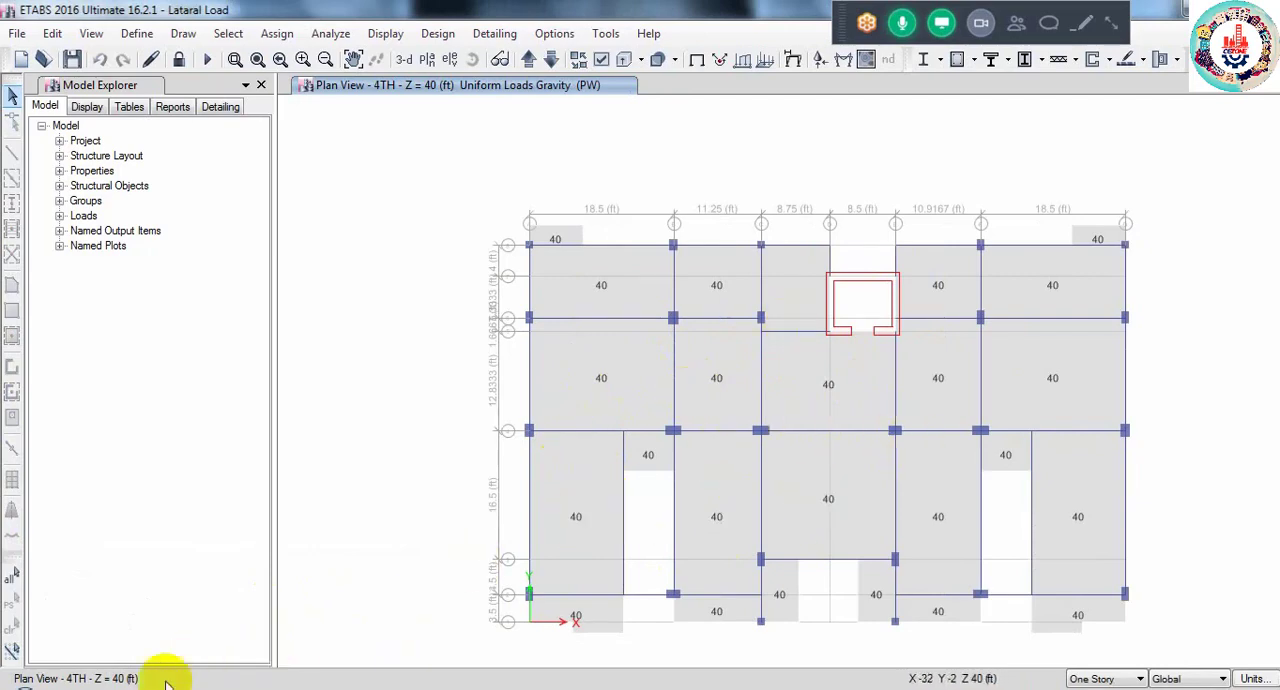
{"action": "left_click", "coordinate": [133, 610]}
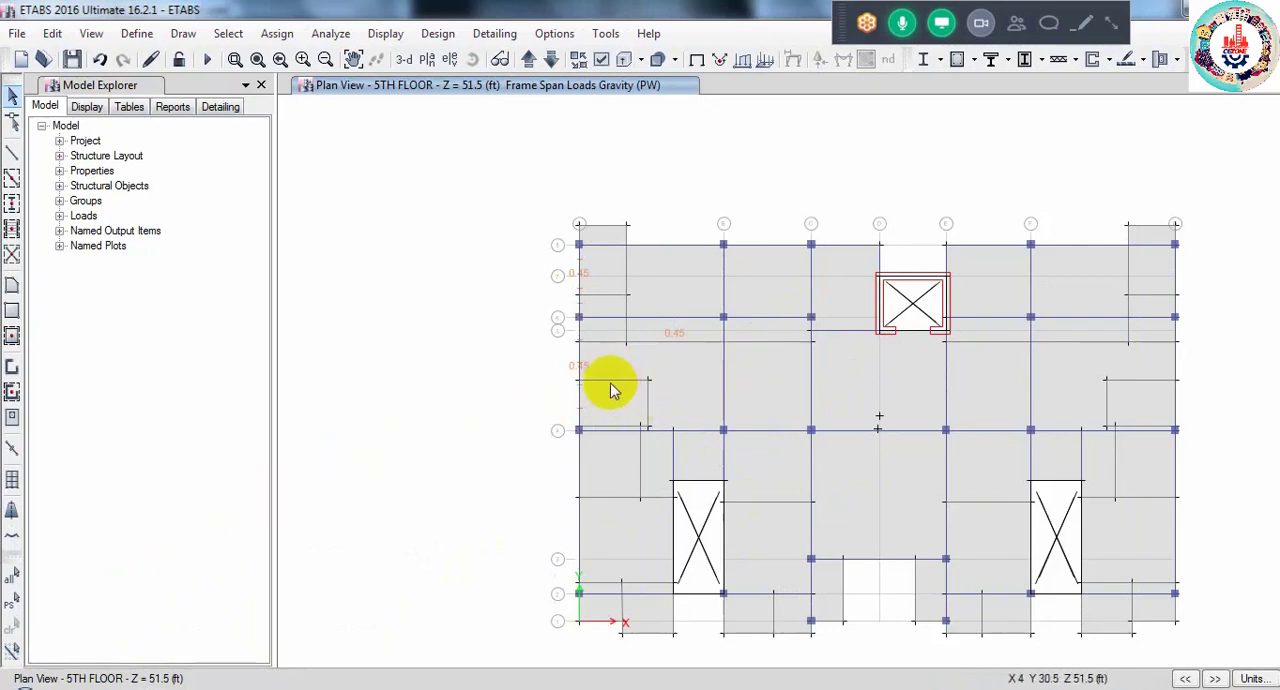
{"action": "left_click", "coordinate": [645, 395]}
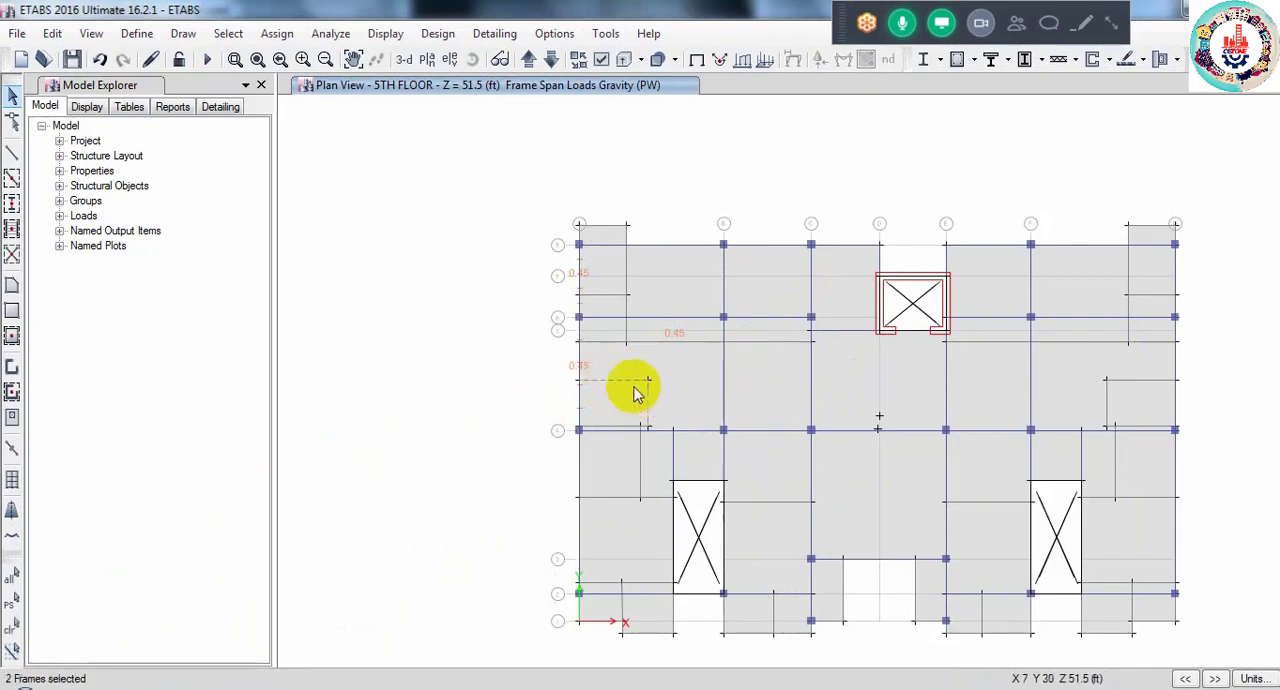
{"action": "left_click", "coordinate": [647, 396]}
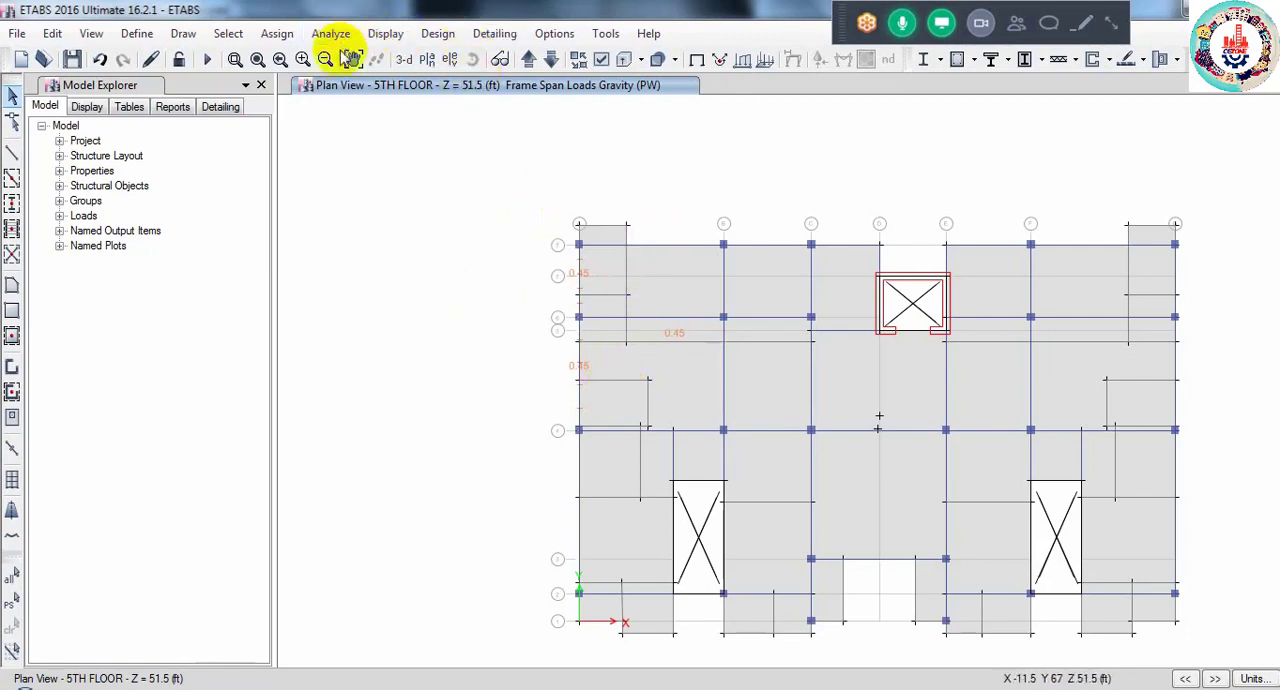
- Show the model in 3-D and select all slabs with the SLAB 5" property
{"action": "left_click", "coordinate": [404, 59]}
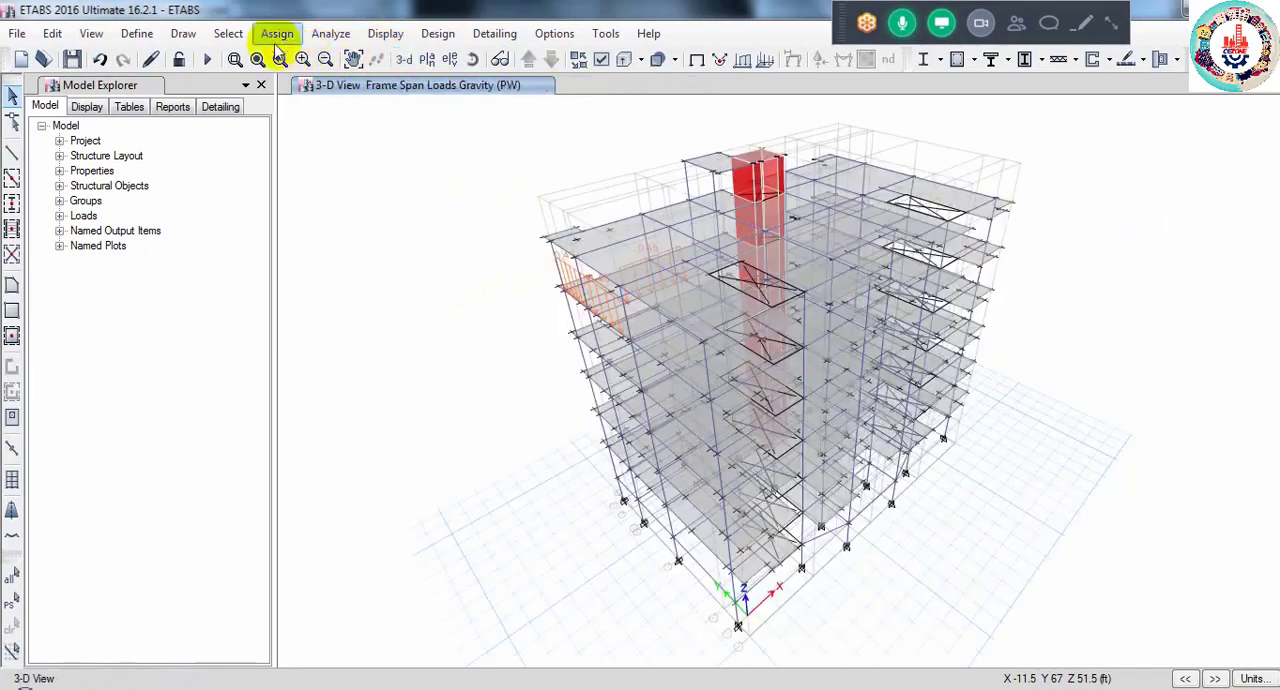
{"action": "left_click", "coordinate": [228, 33]}
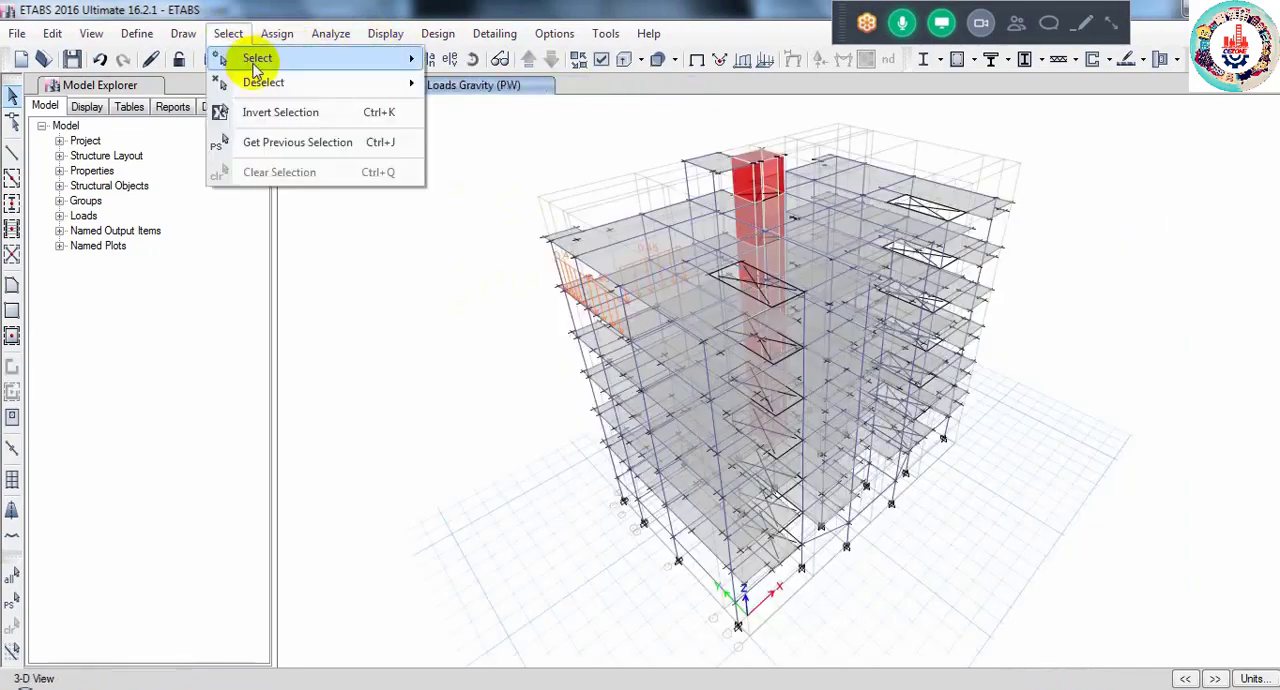
{"action": "mouse_move", "coordinate": [257, 60]}
{"action": "mouse_move", "coordinate": [540, 230]}
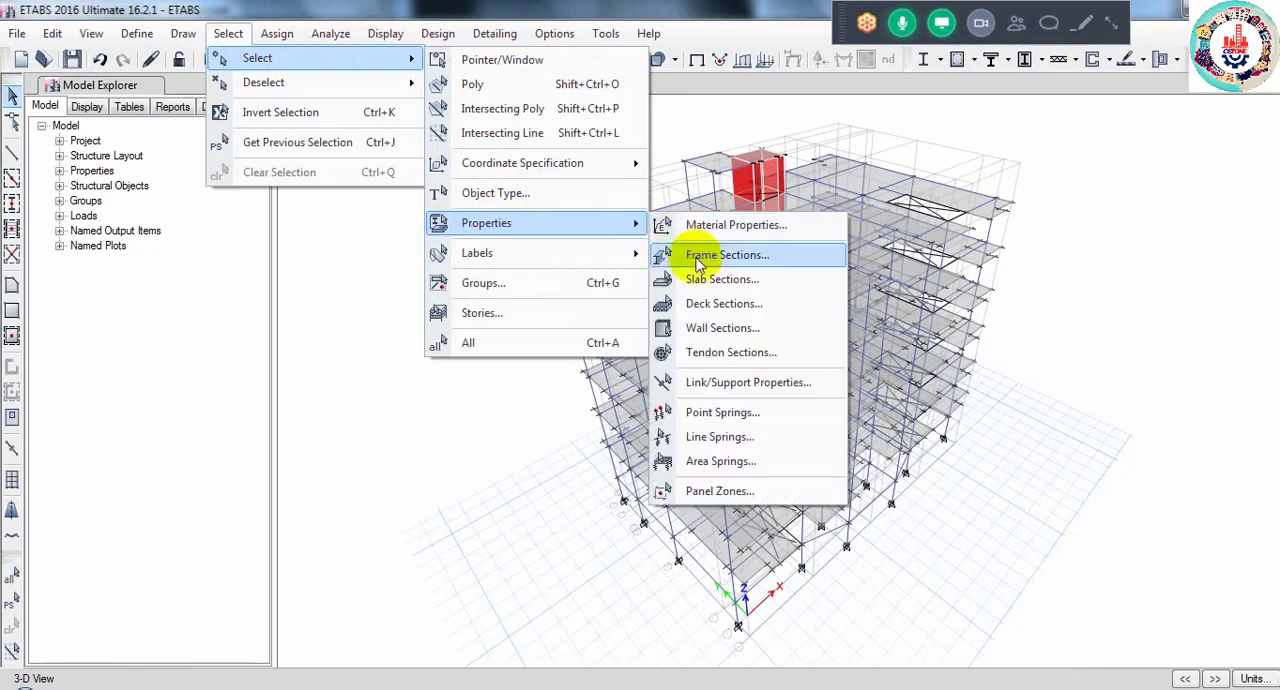
{"action": "left_click", "coordinate": [760, 277]}
{"action": "left_click", "coordinate": [875, 257]}
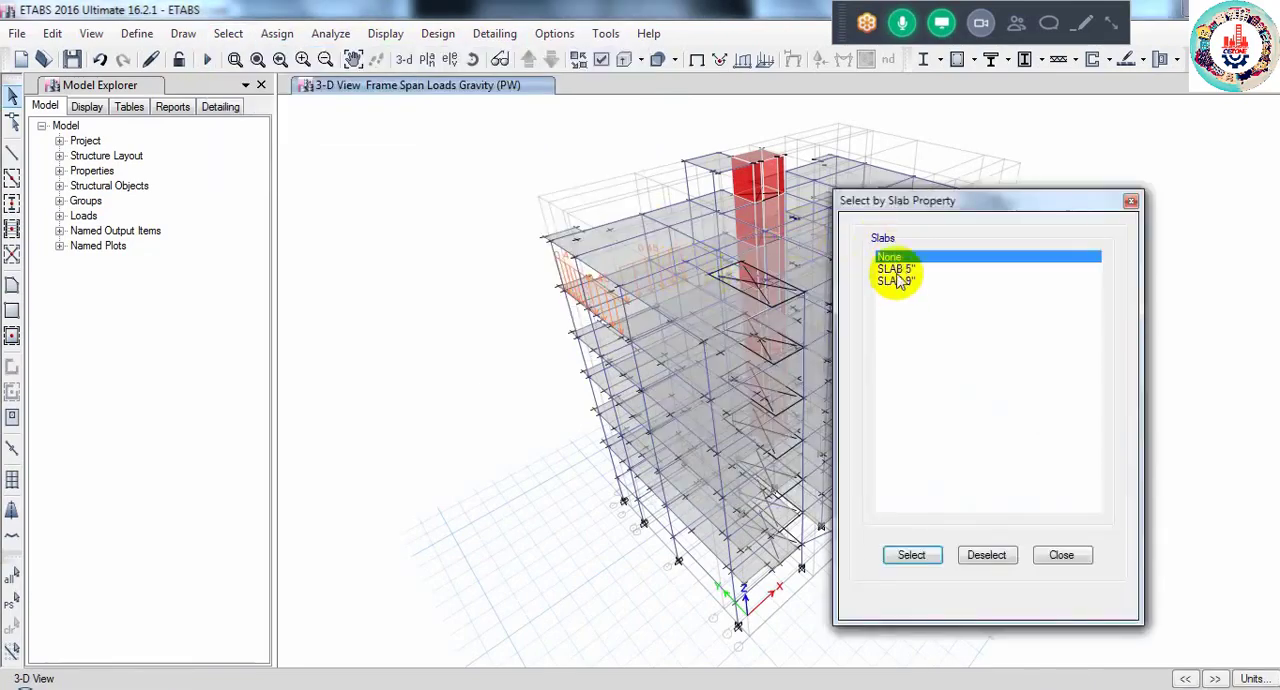
{"action": "left_click", "coordinate": [895, 268]}
{"action": "left_click", "coordinate": [911, 555]}
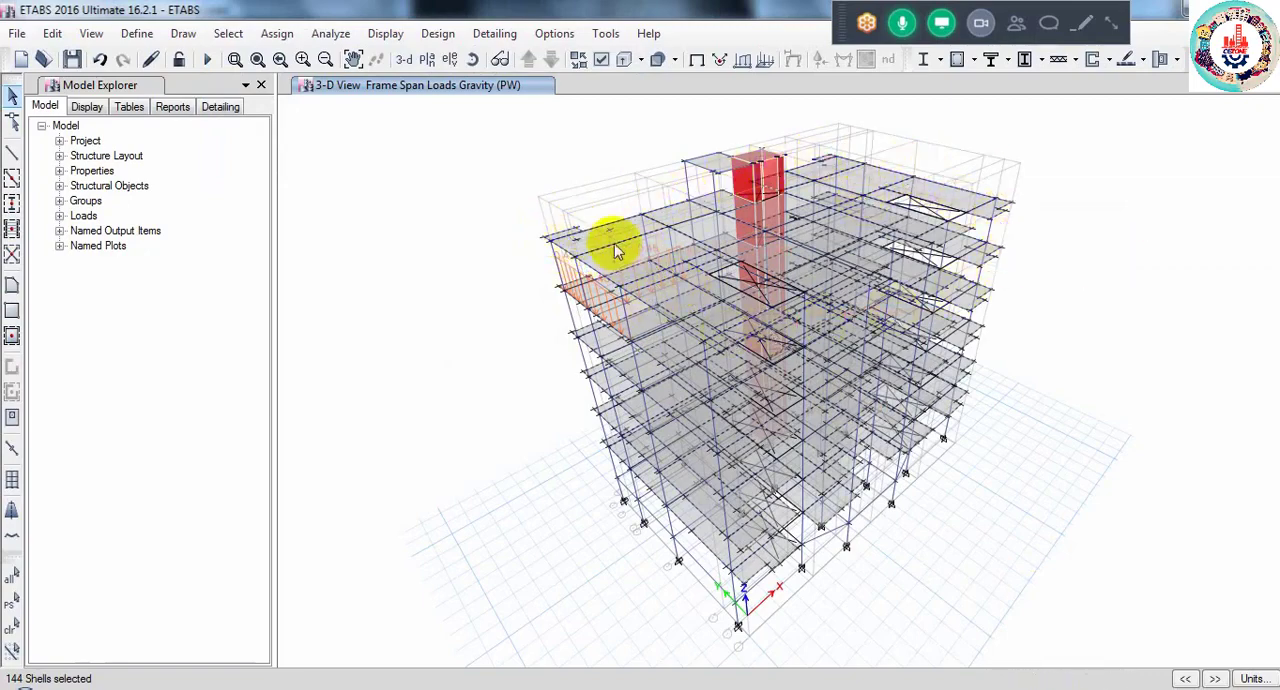
- Remove the slabs of the ROOF story from the current selection
{"action": "left_click", "coordinate": [228, 33]}
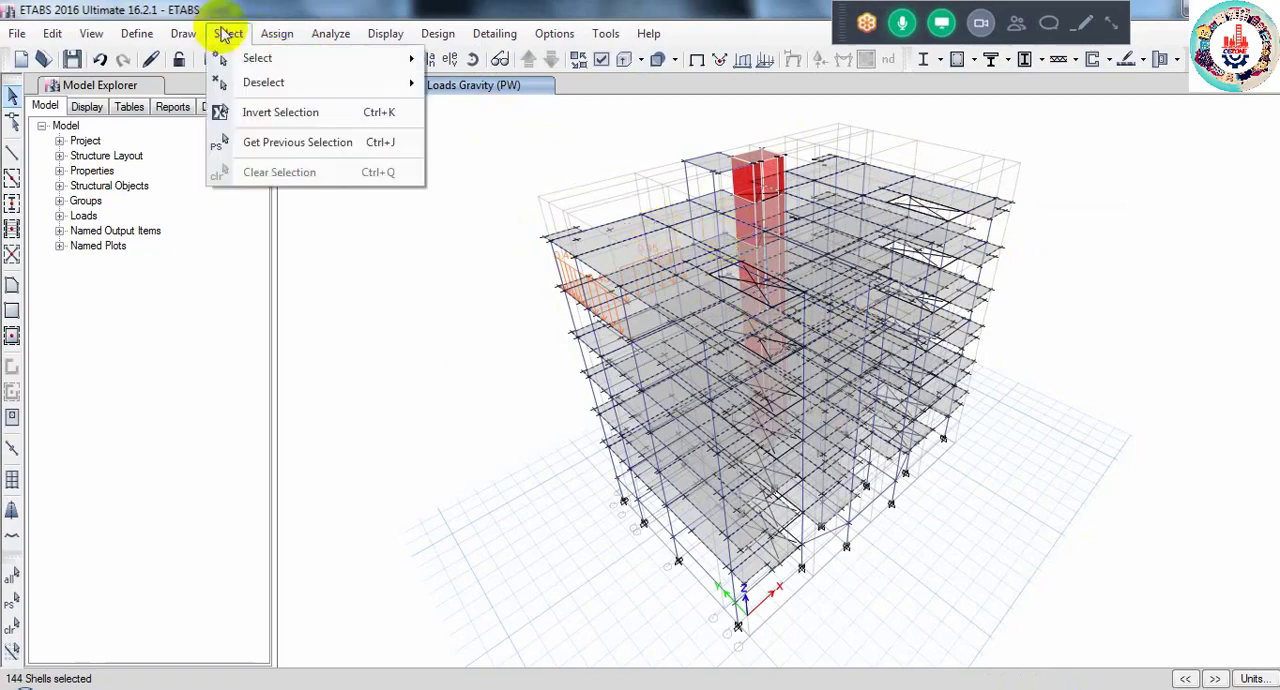
{"action": "mouse_move", "coordinate": [240, 80]}
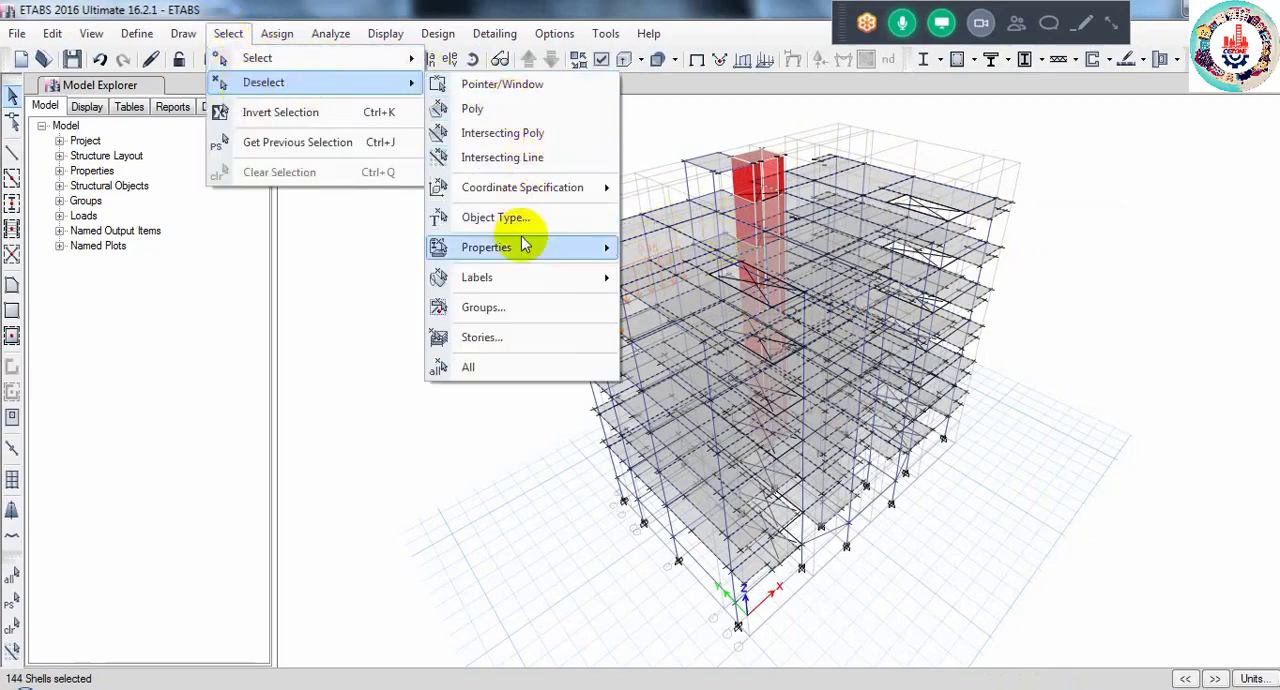
{"action": "left_click", "coordinate": [525, 338]}
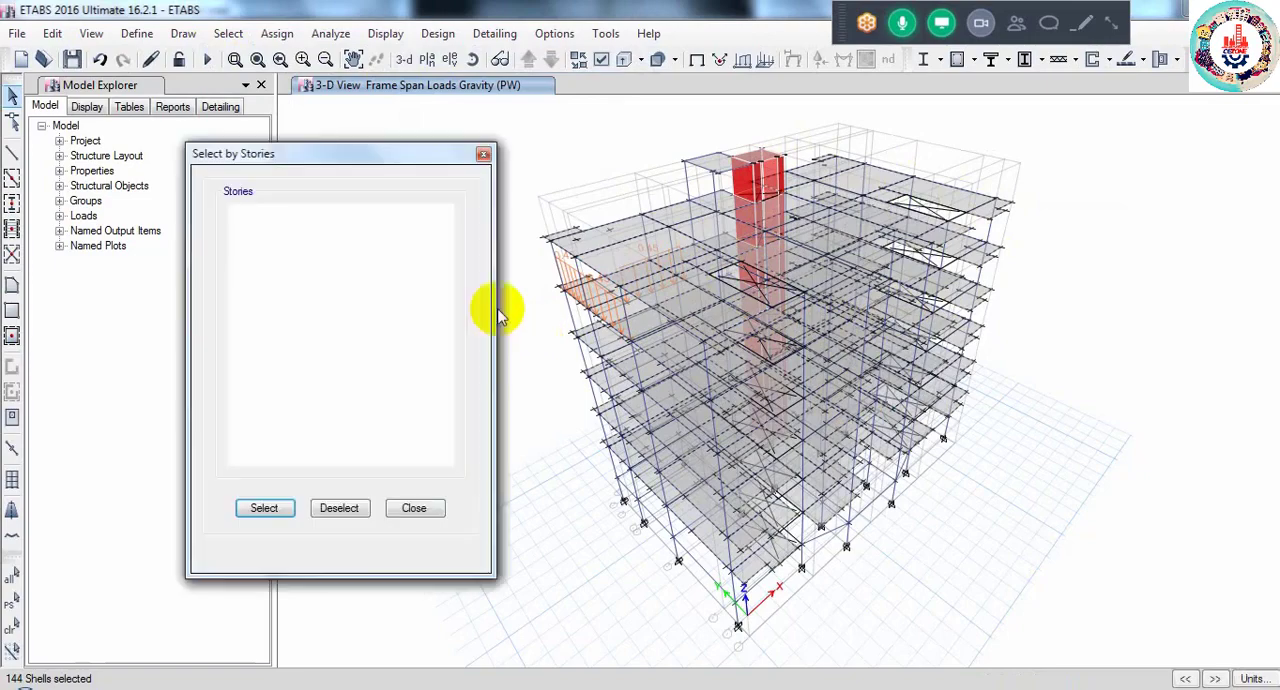
{"action": "left_click", "coordinate": [248, 223]}
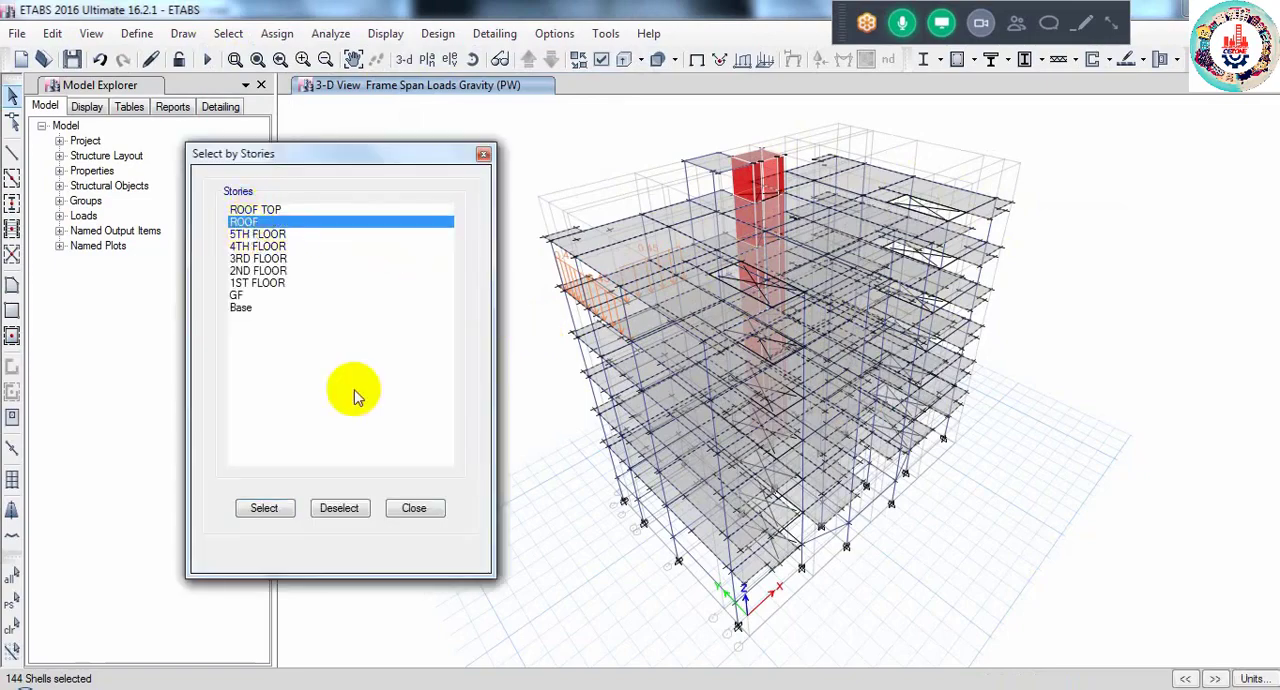
{"action": "left_click", "coordinate": [336, 508]}
{"action": "left_click", "coordinate": [396, 512]}
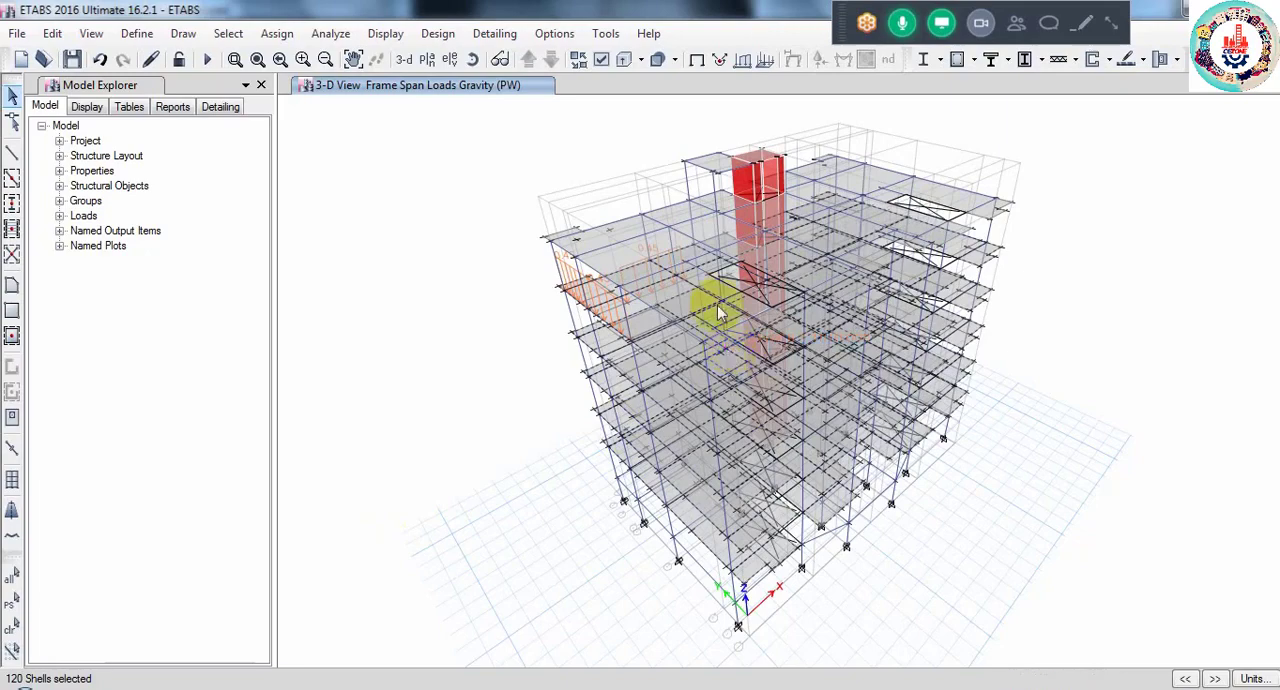
{"action": "left_click", "coordinate": [278, 36]}
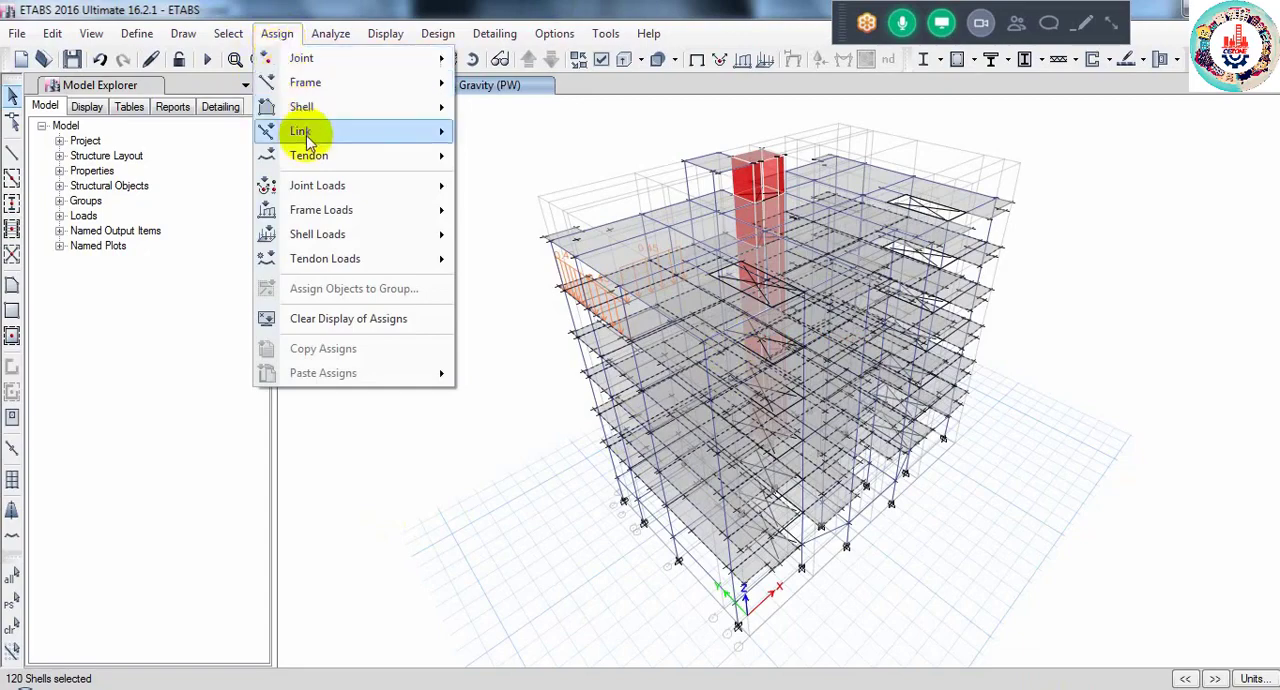
{"action": "mouse_move", "coordinate": [343, 208]}
{"action": "left_click", "coordinate": [528, 237]}
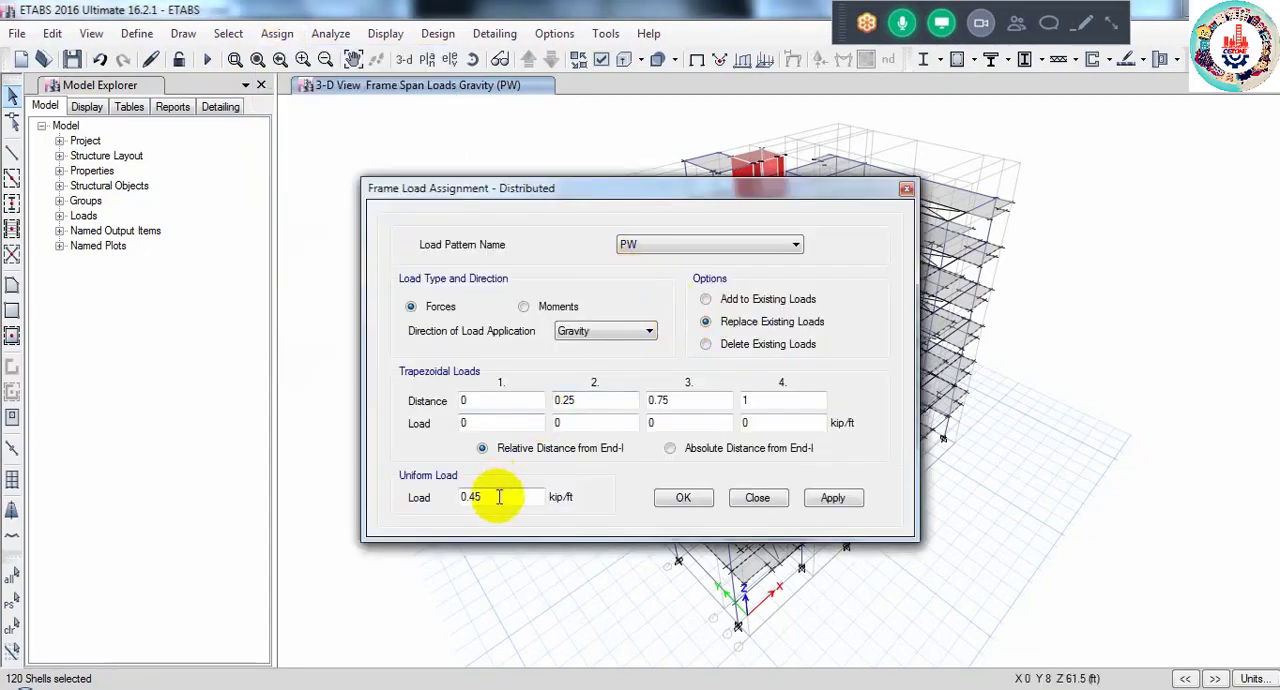
{"action": "left_click_drag", "start_coordinate": [500, 492], "coordinate": [400, 498]}
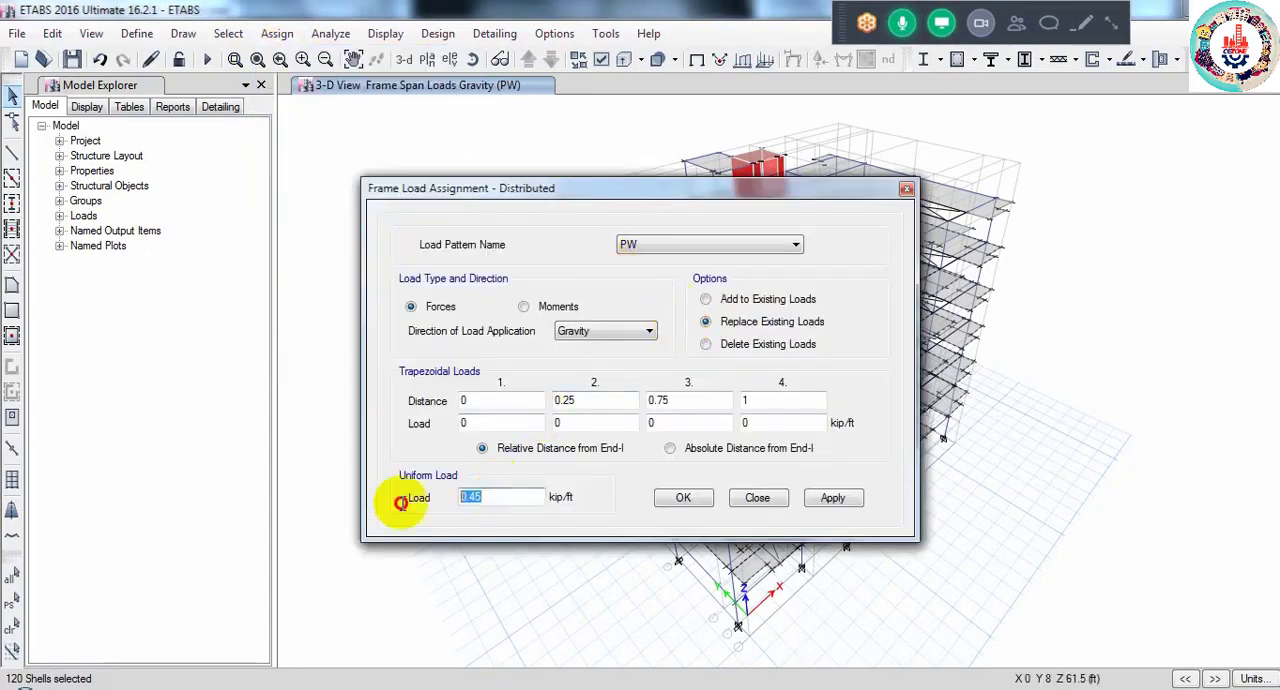
{"action": "left_click", "coordinate": [905, 189]}
- Assign a uniform gravity PW shell load of 40 lb/ft² to the selected slabs, replacing existing loads
{"action": "left_click", "coordinate": [278, 34]}
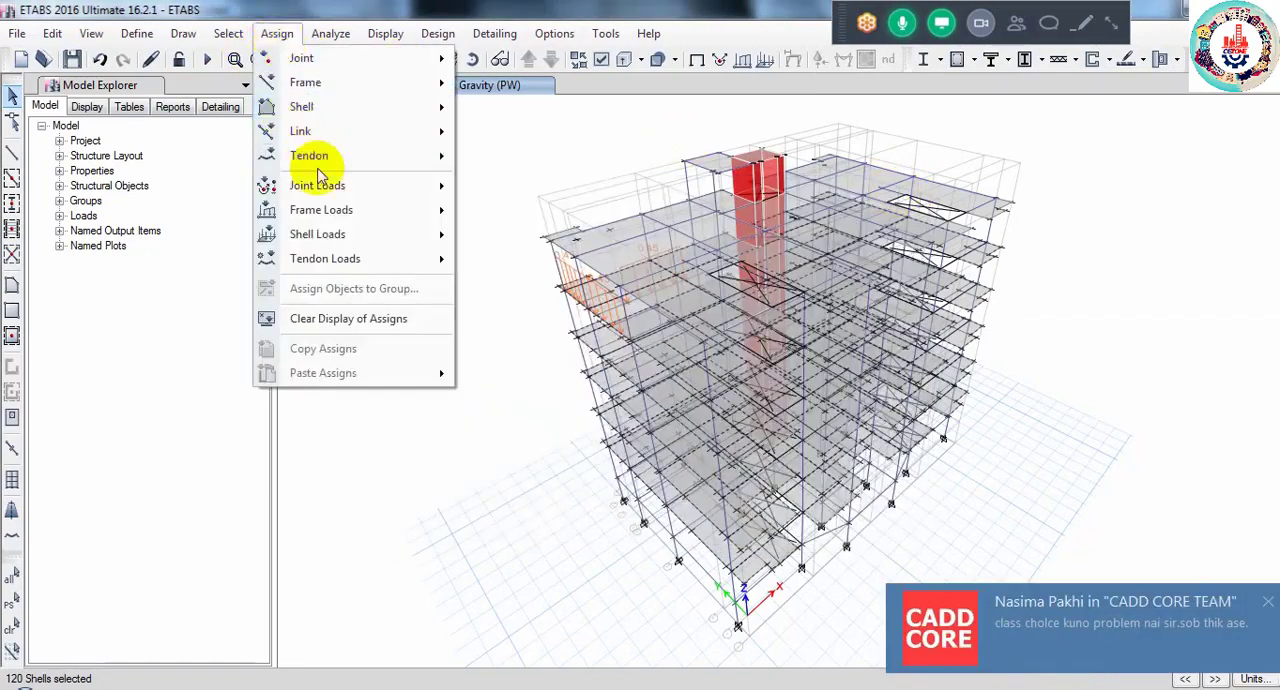
{"action": "left_click", "coordinate": [540, 266]}
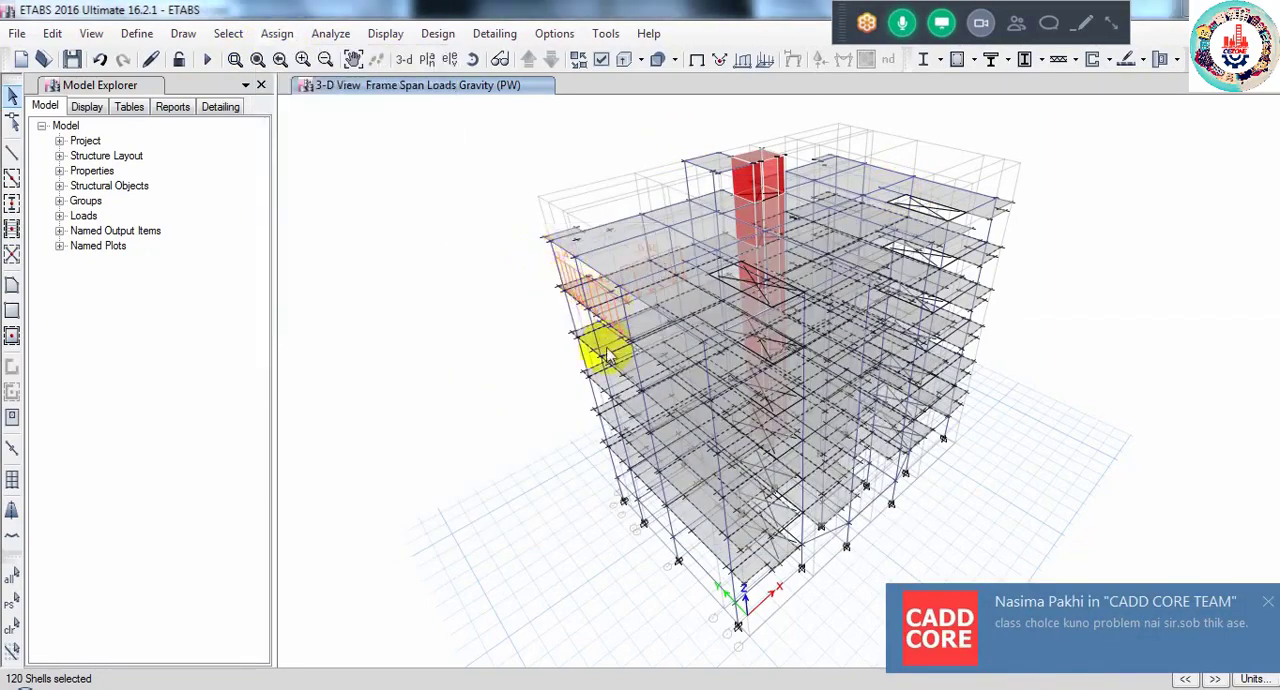
{"action": "left_click", "coordinate": [1263, 605]}
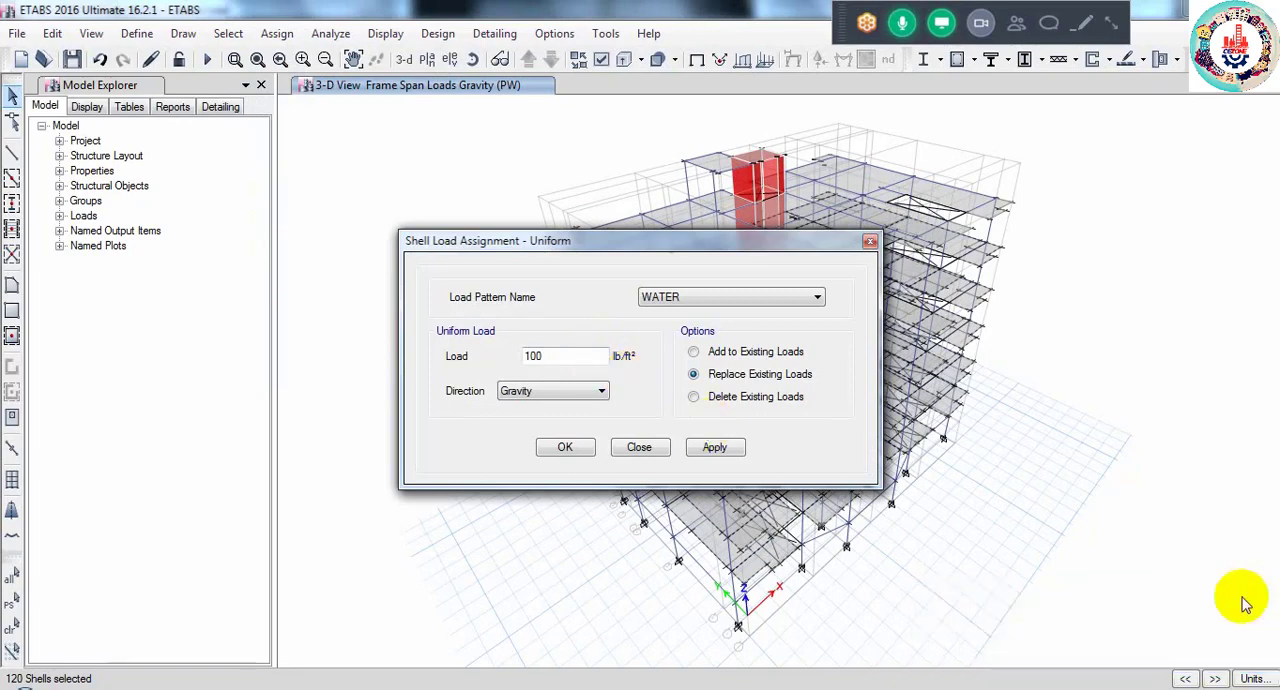
{"action": "left_click", "coordinate": [731, 299]}
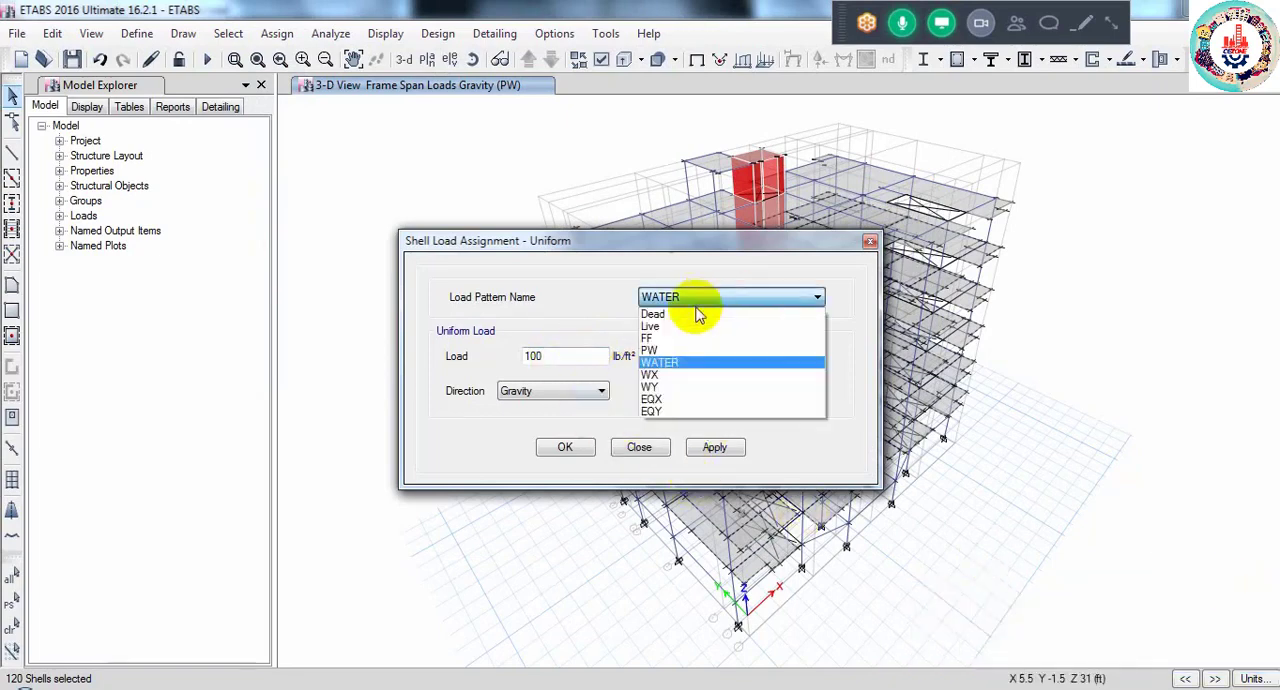
{"action": "left_click", "coordinate": [737, 338]}
{"action": "left_click_drag", "start_coordinate": [568, 362], "coordinate": [444, 392]}
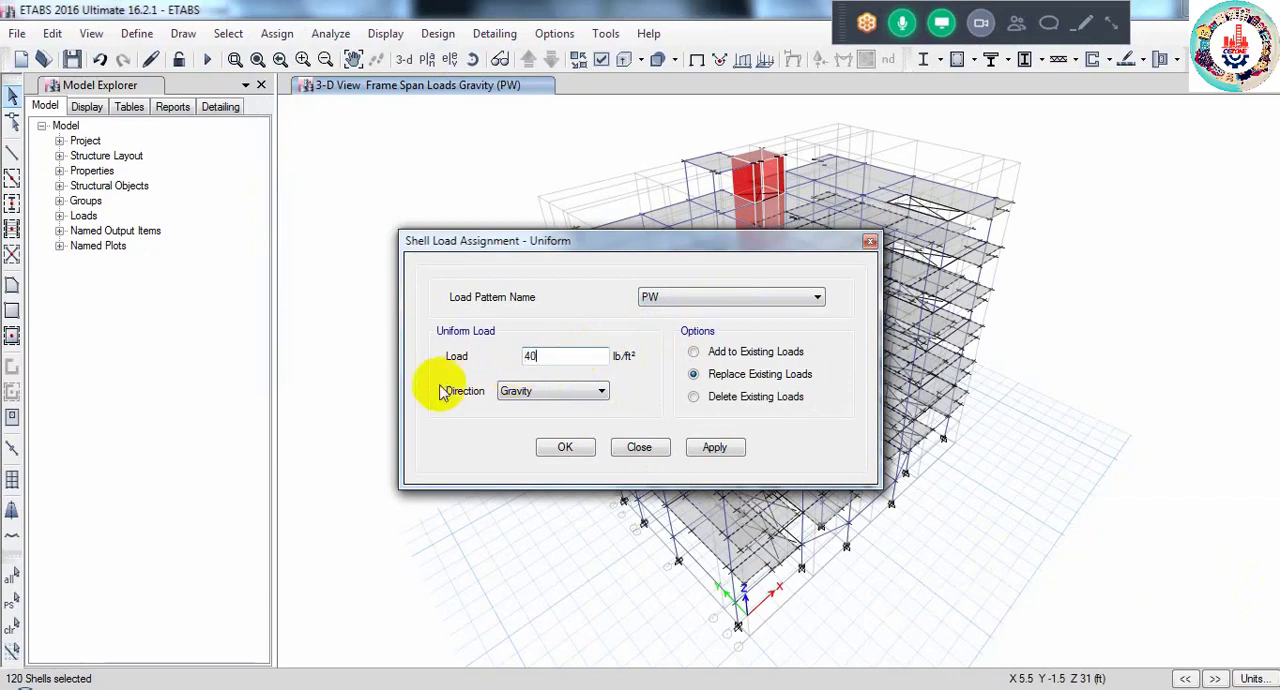
{"action": "left_click", "coordinate": [562, 448]}
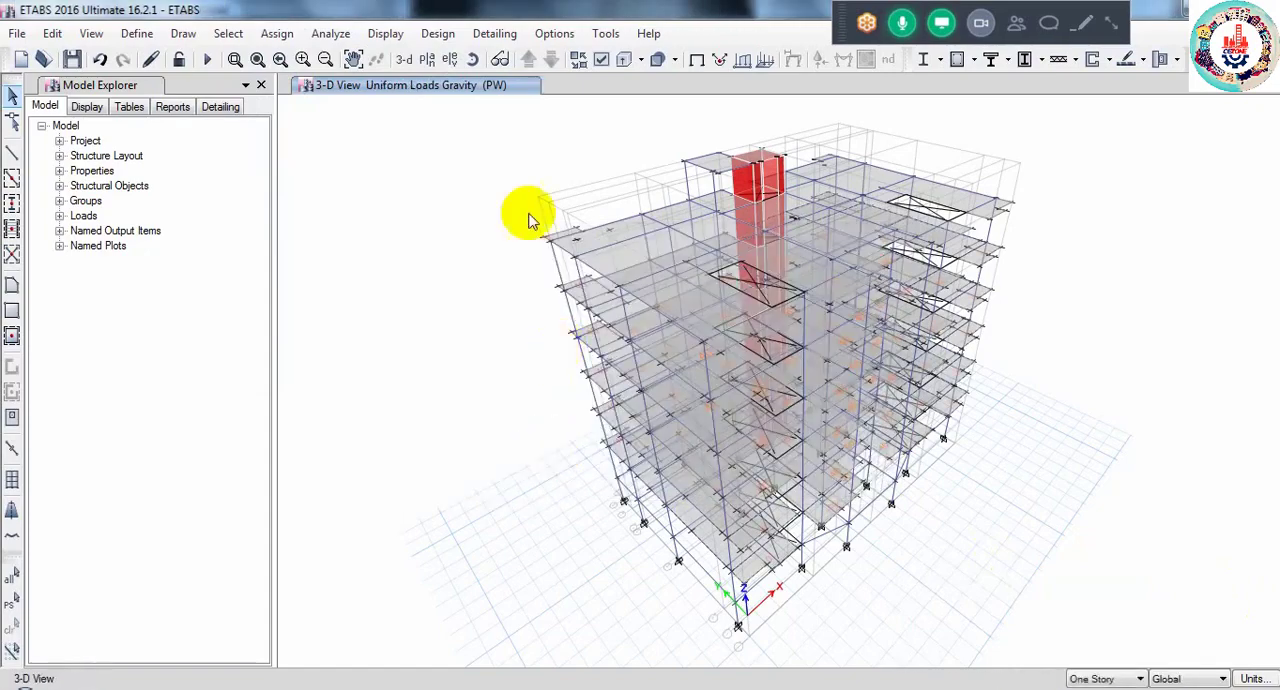
- Open the plan view of the ROOF story
{"action": "left_click", "coordinate": [428, 60]}
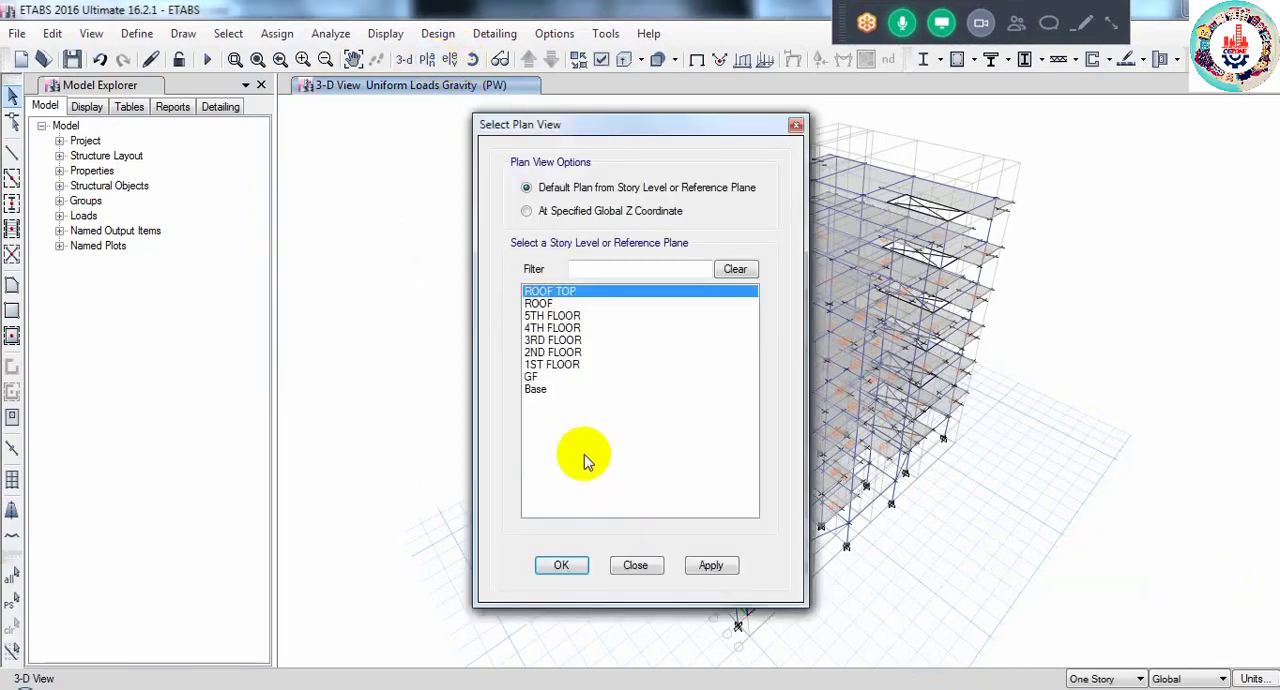
{"action": "left_click", "coordinate": [549, 303]}
{"action": "left_click", "coordinate": [548, 561]}
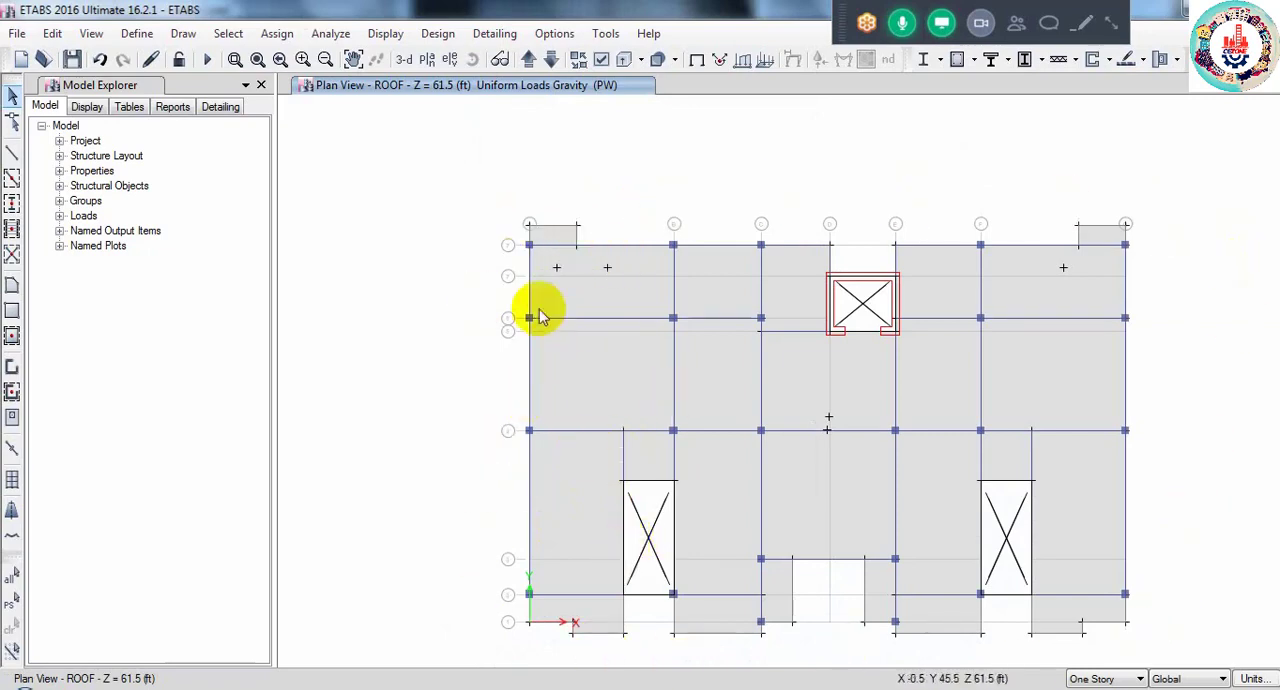
- Select the roof's outer edge frames around the projection at grid A, along the edge from grid B to G, and along grid G
{"action": "left_click", "coordinate": [539, 234]}
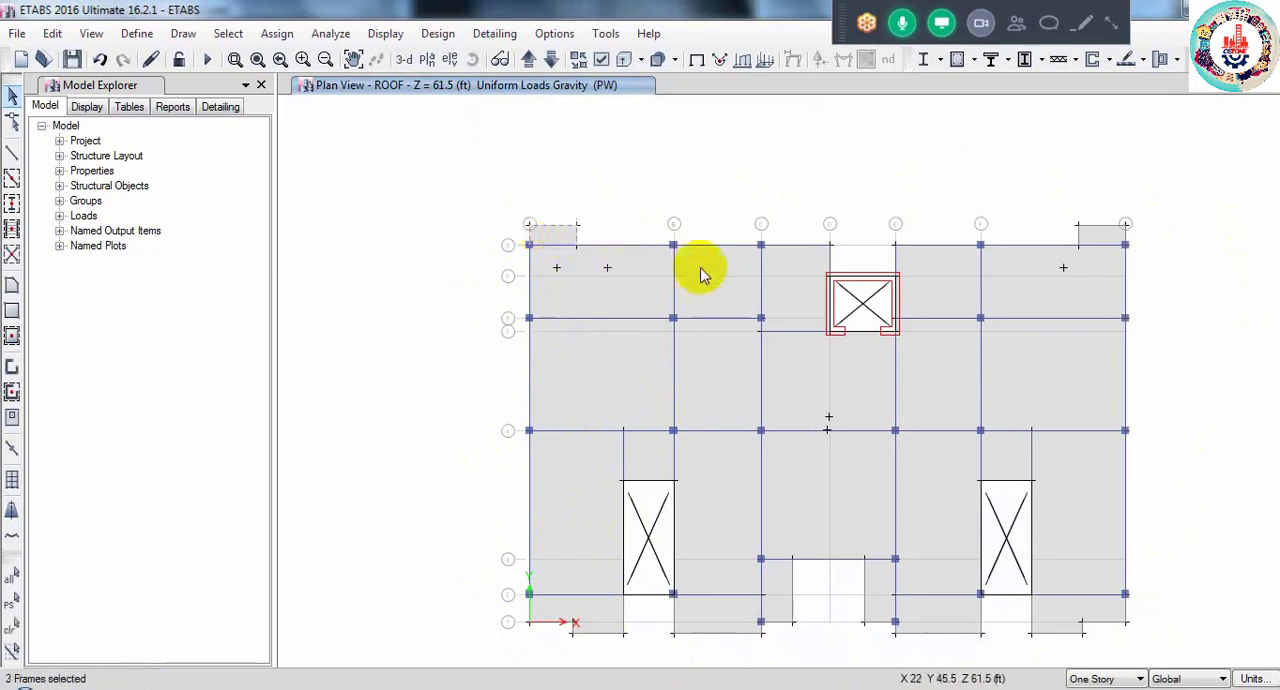
{"action": "left_click", "coordinate": [797, 250]}
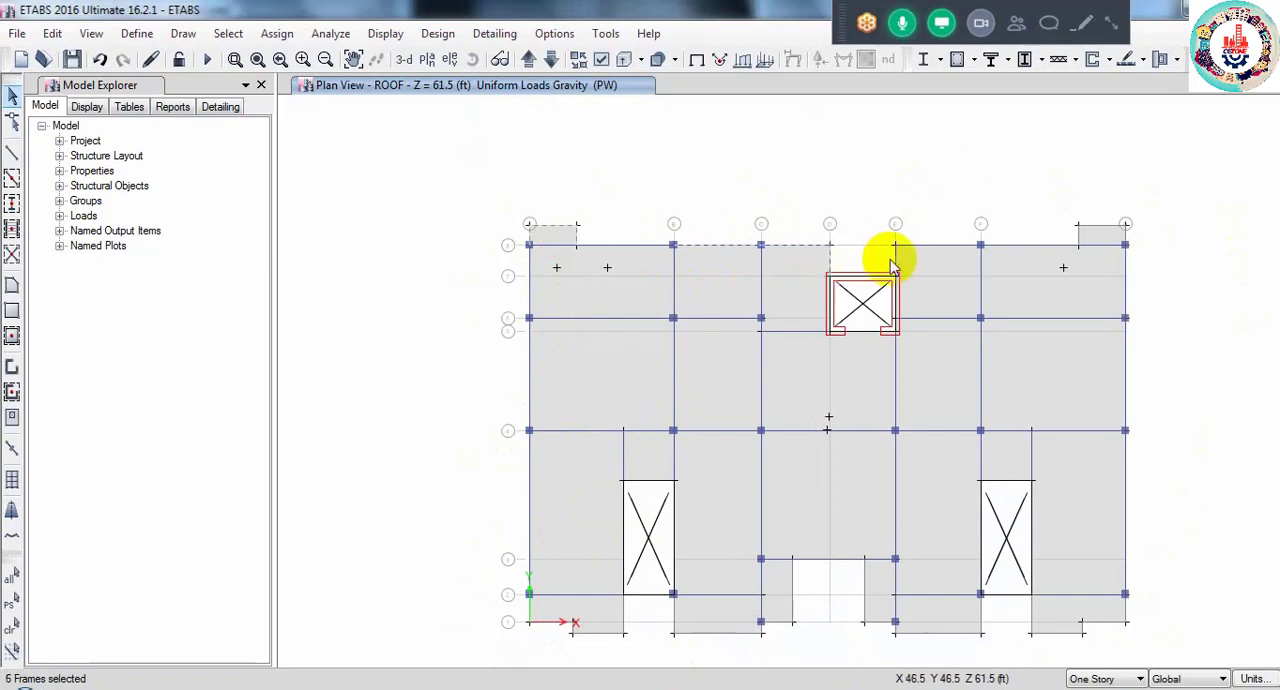
{"action": "left_click", "coordinate": [935, 246]}
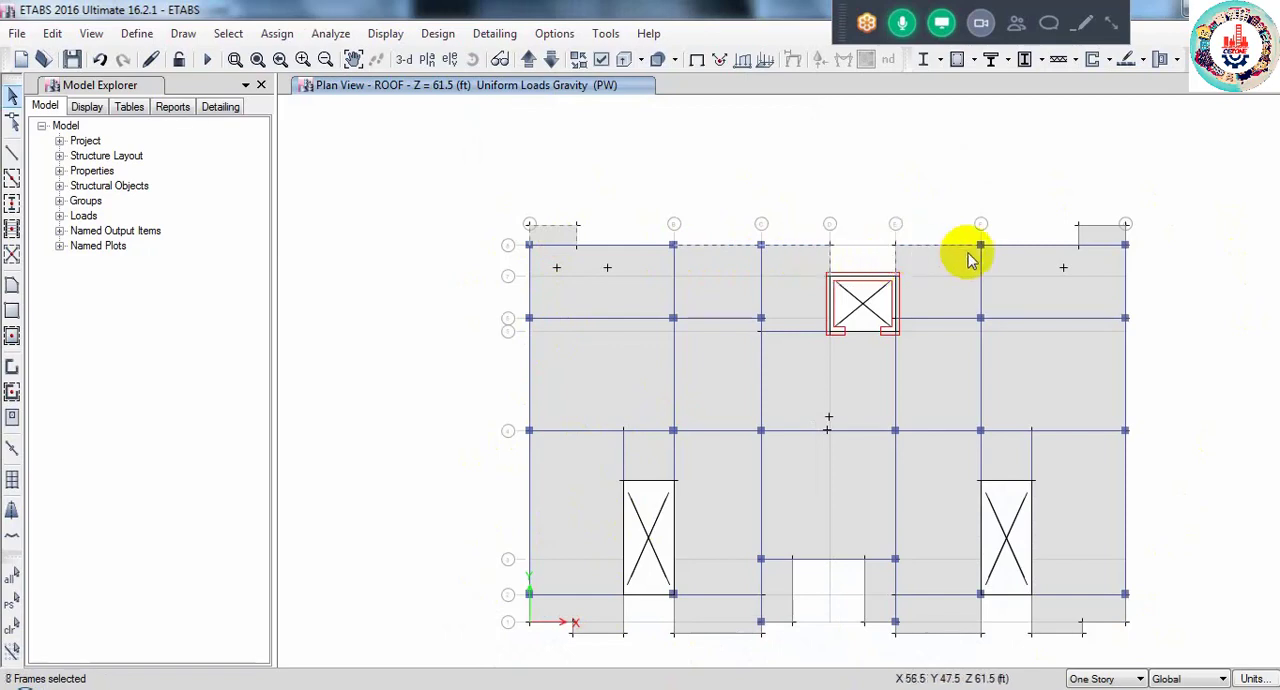
{"action": "left_click", "coordinate": [1127, 292]}
{"action": "left_click", "coordinate": [1127, 360]}
{"action": "left_click", "coordinate": [1127, 490]}
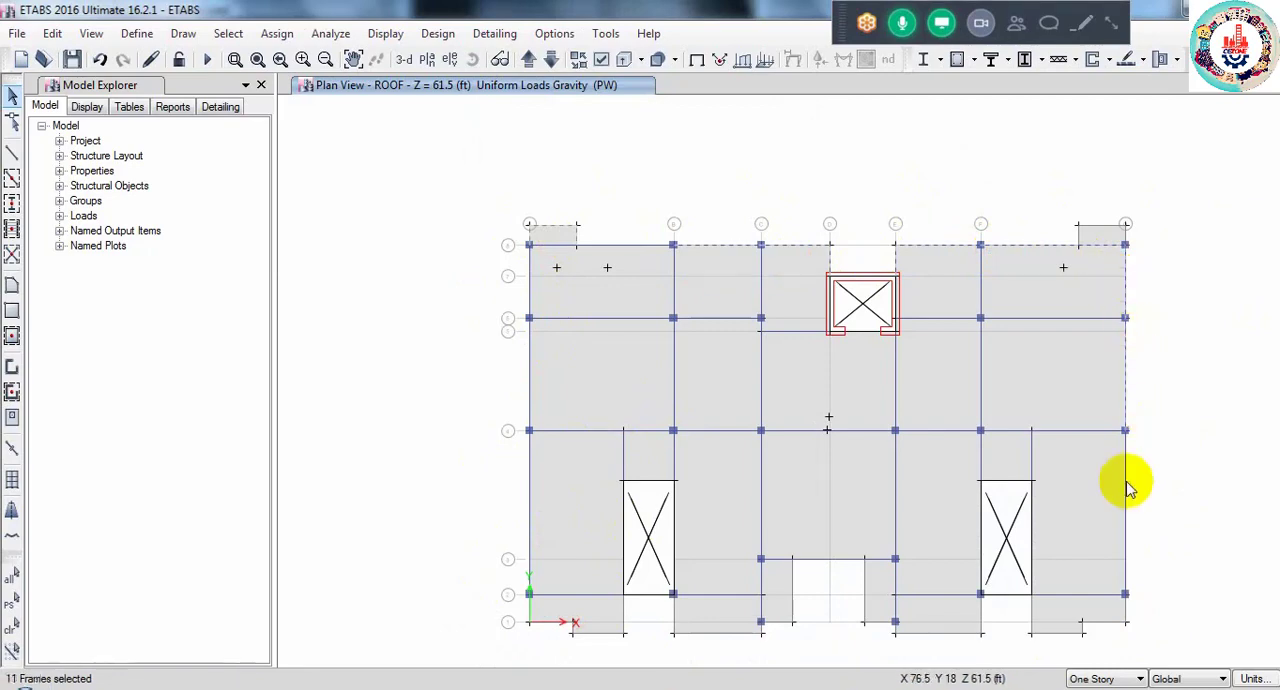
- Add the roof edge frames from the grid G and 1 corner to grid E, including those around the stair opening beside grid F
{"action": "left_click", "coordinate": [1125, 612]}
{"action": "left_click", "coordinate": [1100, 622]}
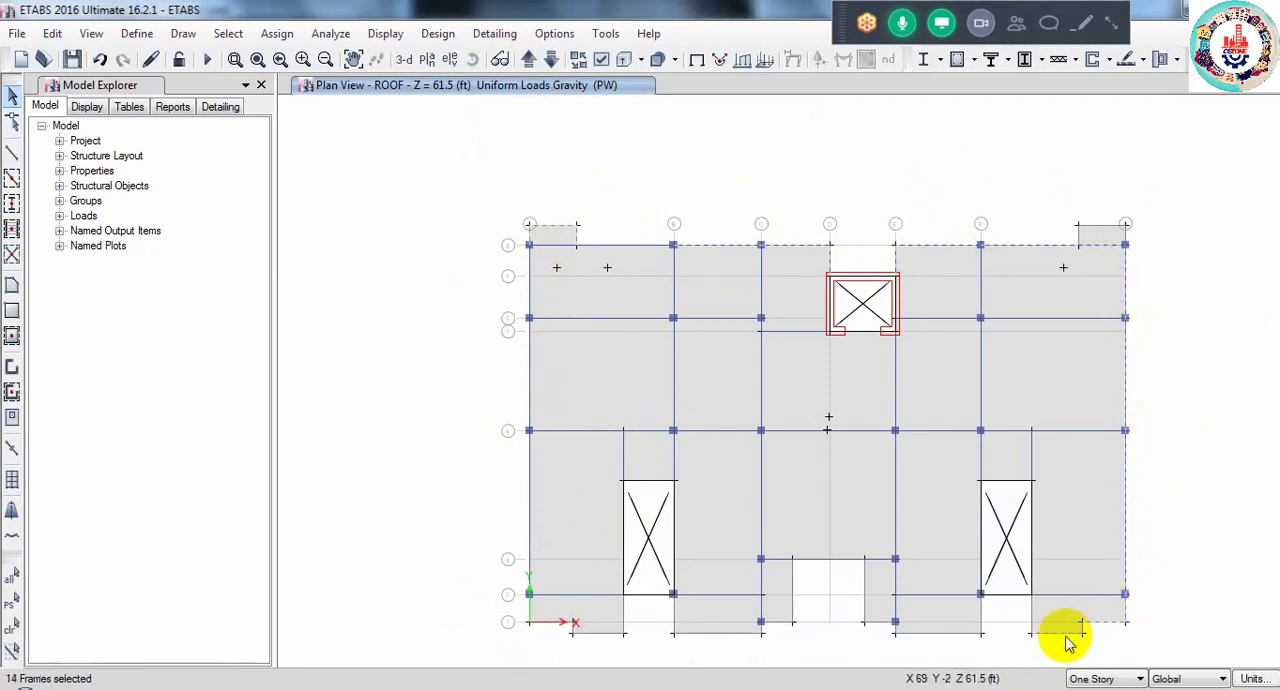
{"action": "left_click", "coordinate": [1066, 635]}
{"action": "left_click", "coordinate": [1032, 627]}
{"action": "left_click", "coordinate": [1033, 564]}
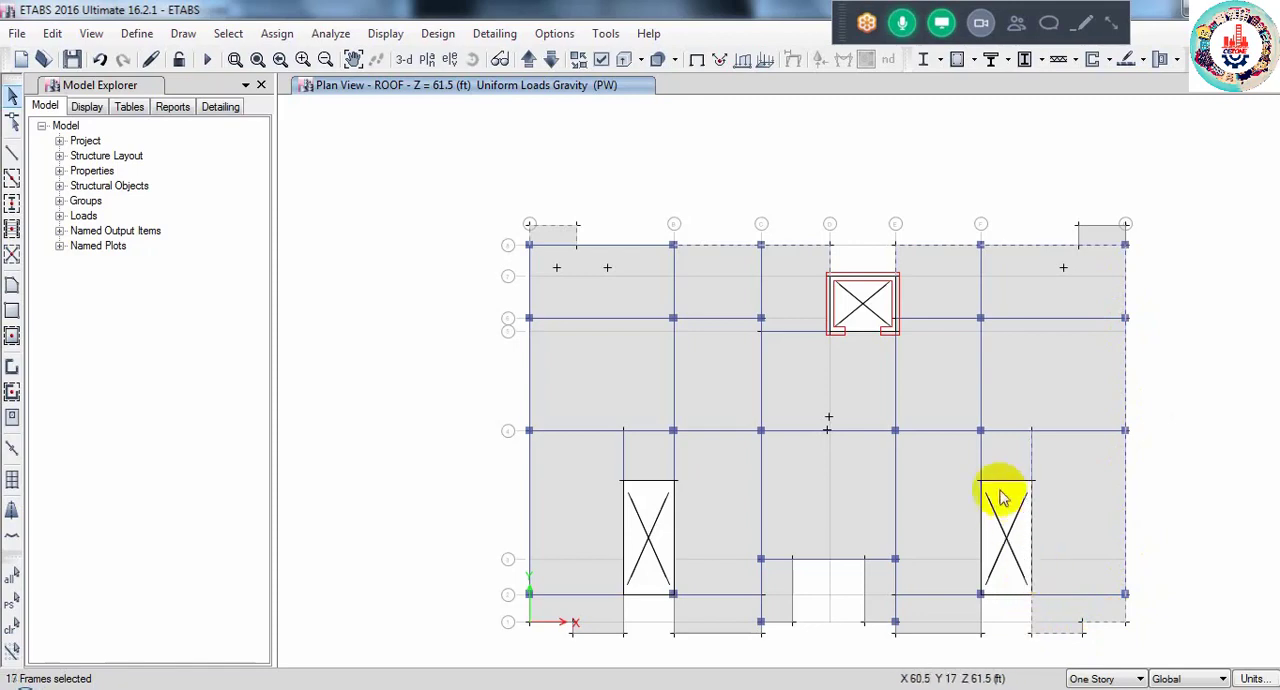
{"action": "left_click", "coordinate": [1003, 483]}
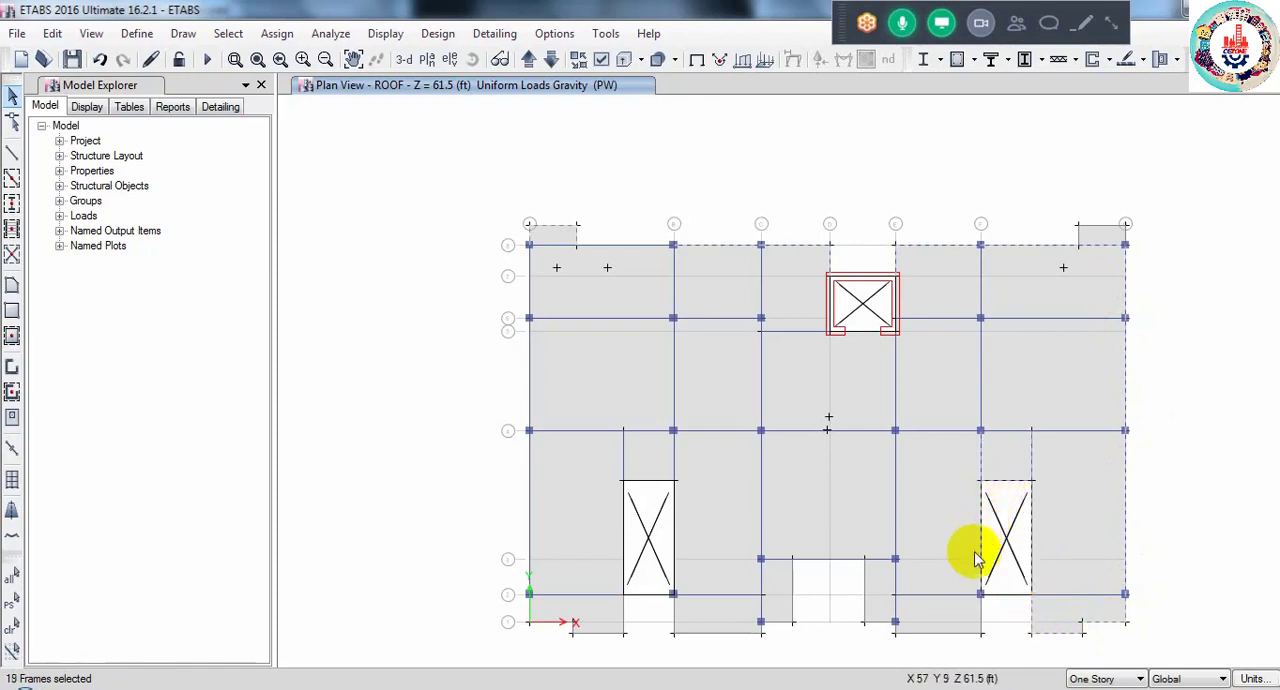
{"action": "left_click", "coordinate": [981, 613]}
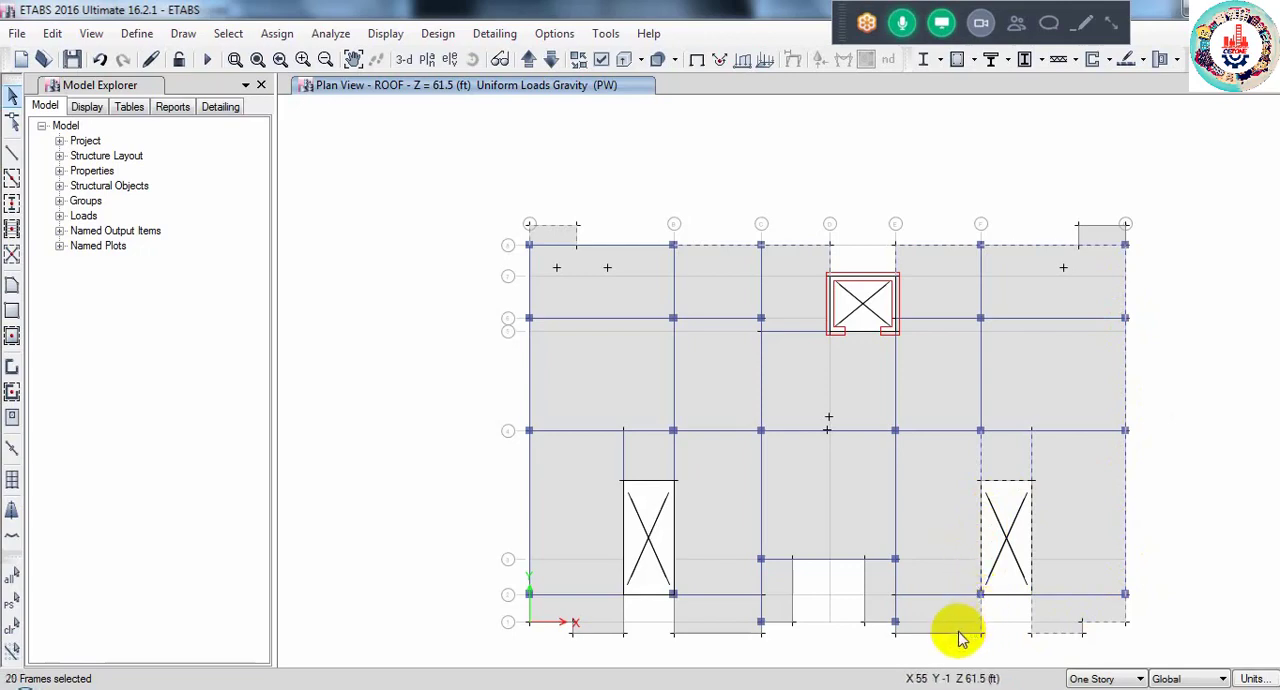
- Add the roof edge frames from the entrance recess near grid E toward grid A, including the stair opening beside grid B
{"action": "left_click", "coordinate": [865, 605]}
{"action": "left_click", "coordinate": [793, 597]}
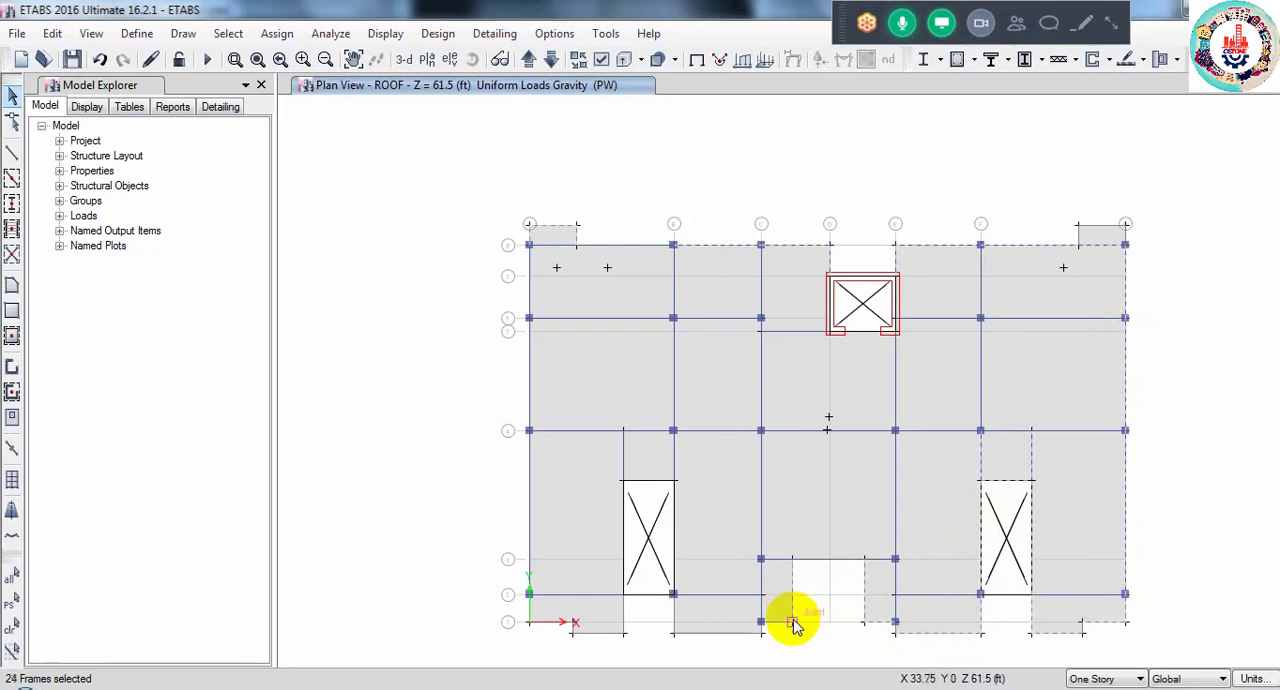
{"action": "left_click", "coordinate": [710, 633]}
{"action": "left_click", "coordinate": [671, 610]}
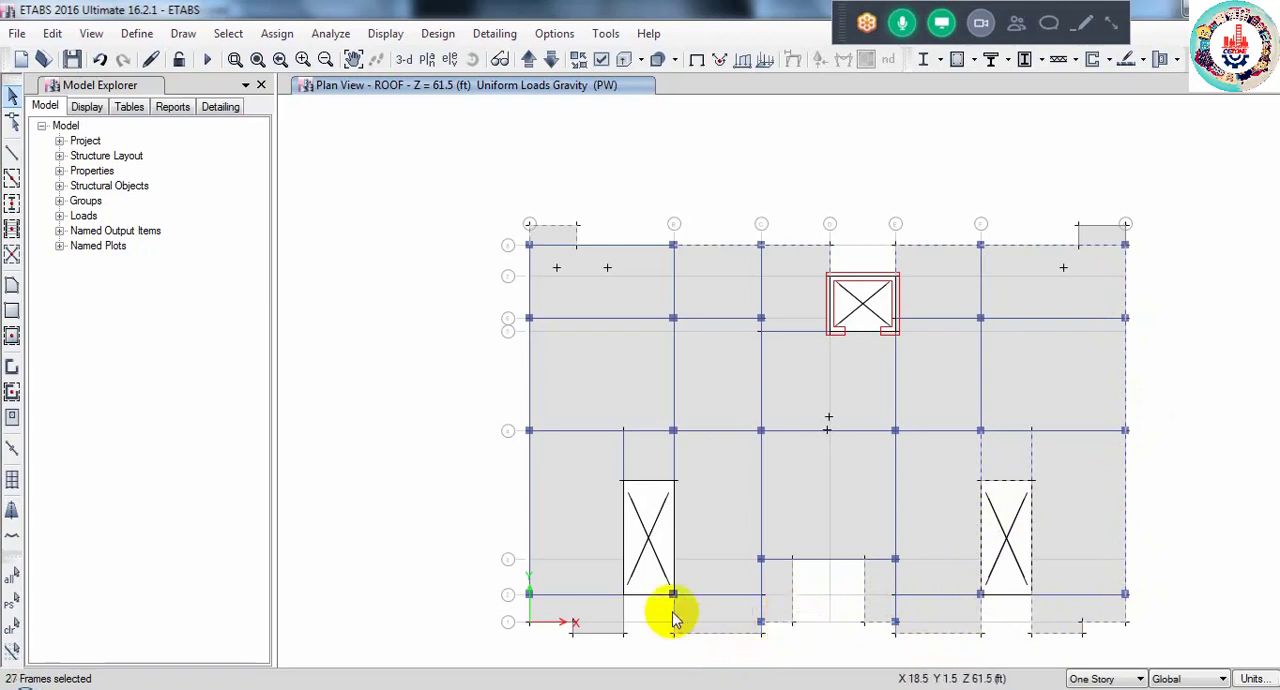
{"action": "left_click", "coordinate": [642, 481]}
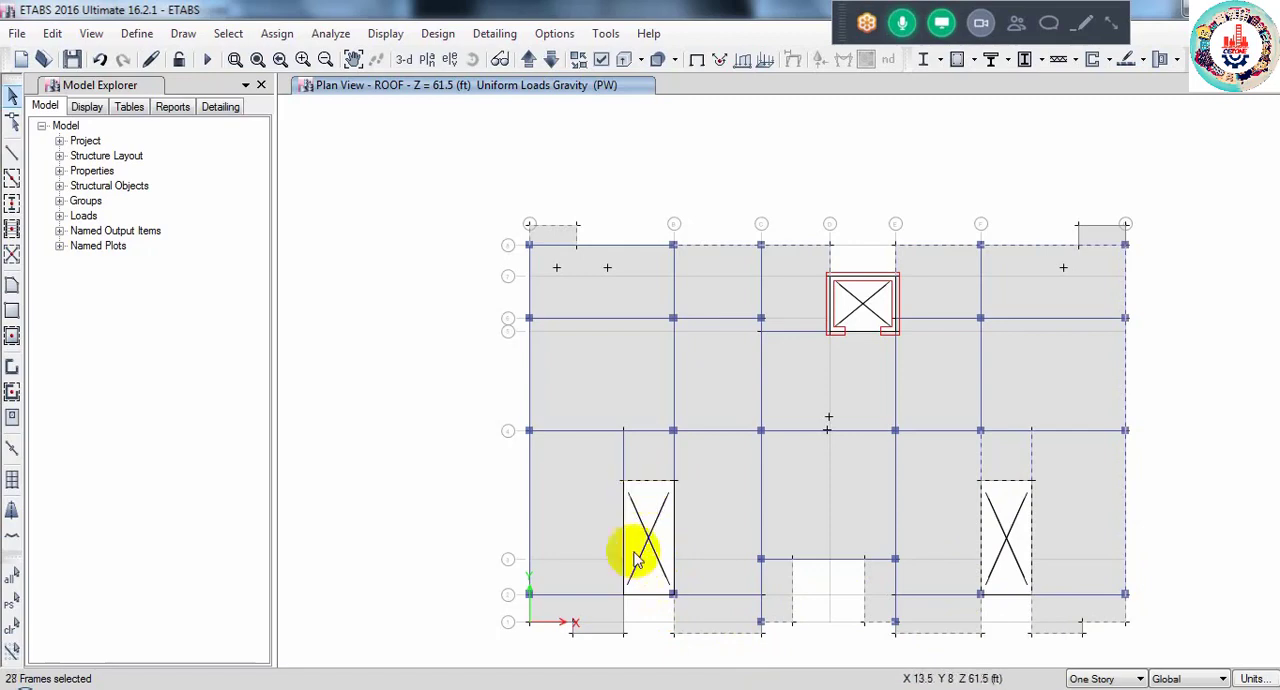
{"action": "left_click", "coordinate": [615, 633]}
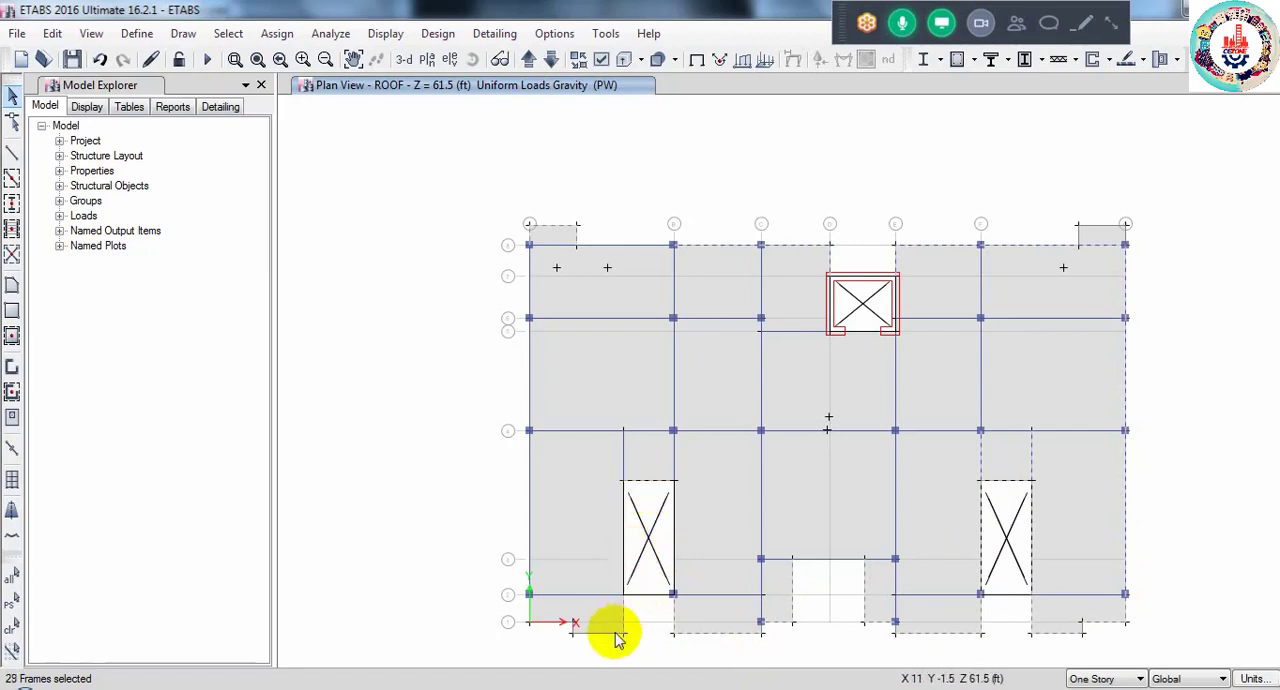
- Add the roof edge frames at the grid A and 1 corner and all the way along grid A to the selection
{"action": "left_click", "coordinate": [564, 622]}
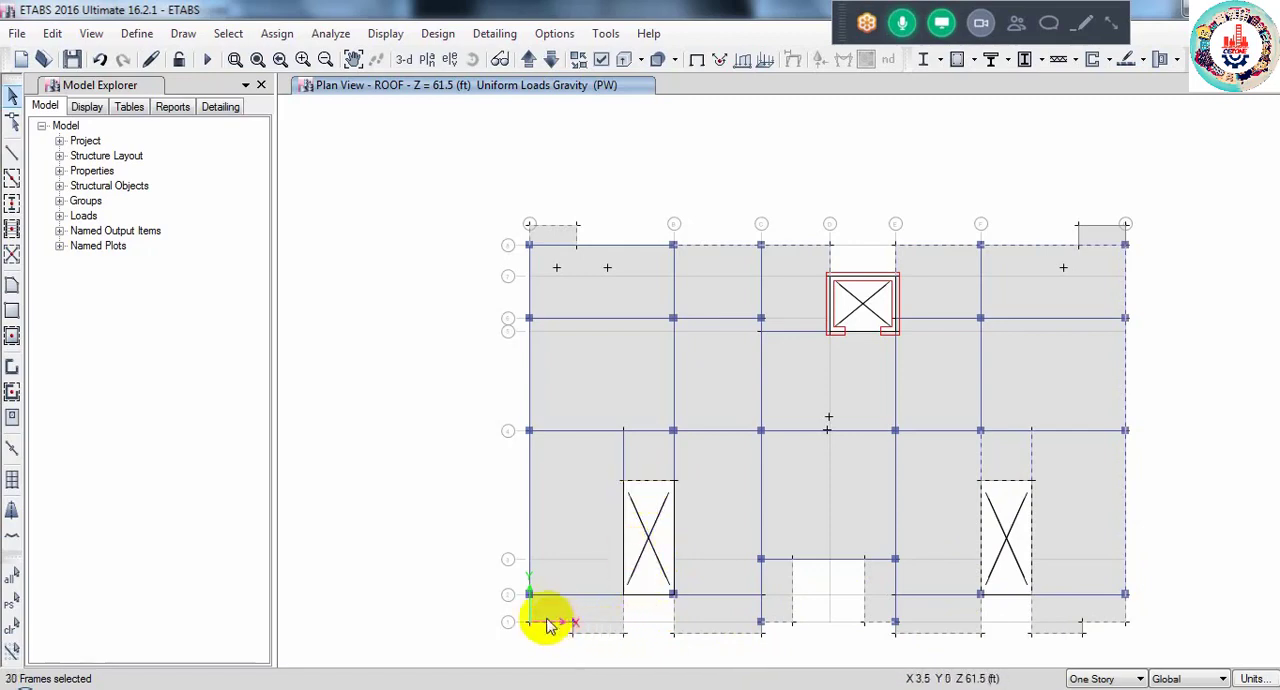
{"action": "left_click", "coordinate": [547, 621]}
{"action": "left_click", "coordinate": [530, 610]}
{"action": "left_click", "coordinate": [530, 562]}
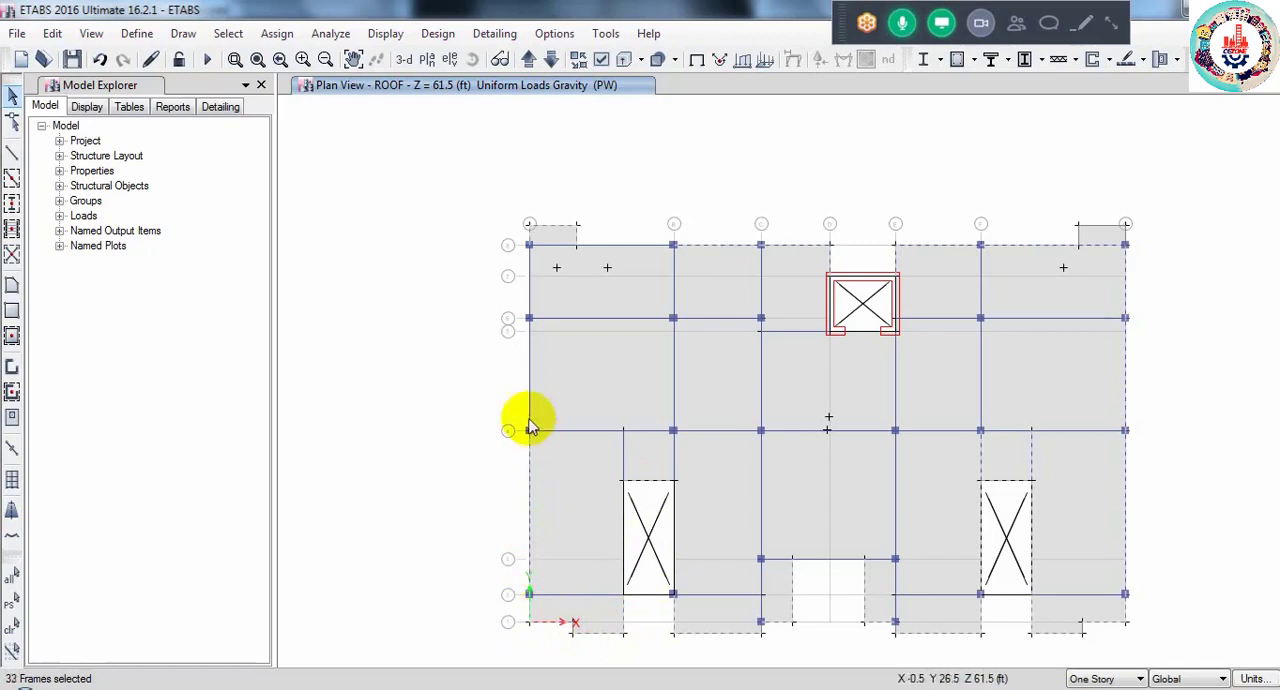
{"action": "left_click", "coordinate": [529, 400]}
{"action": "left_click", "coordinate": [529, 291]}
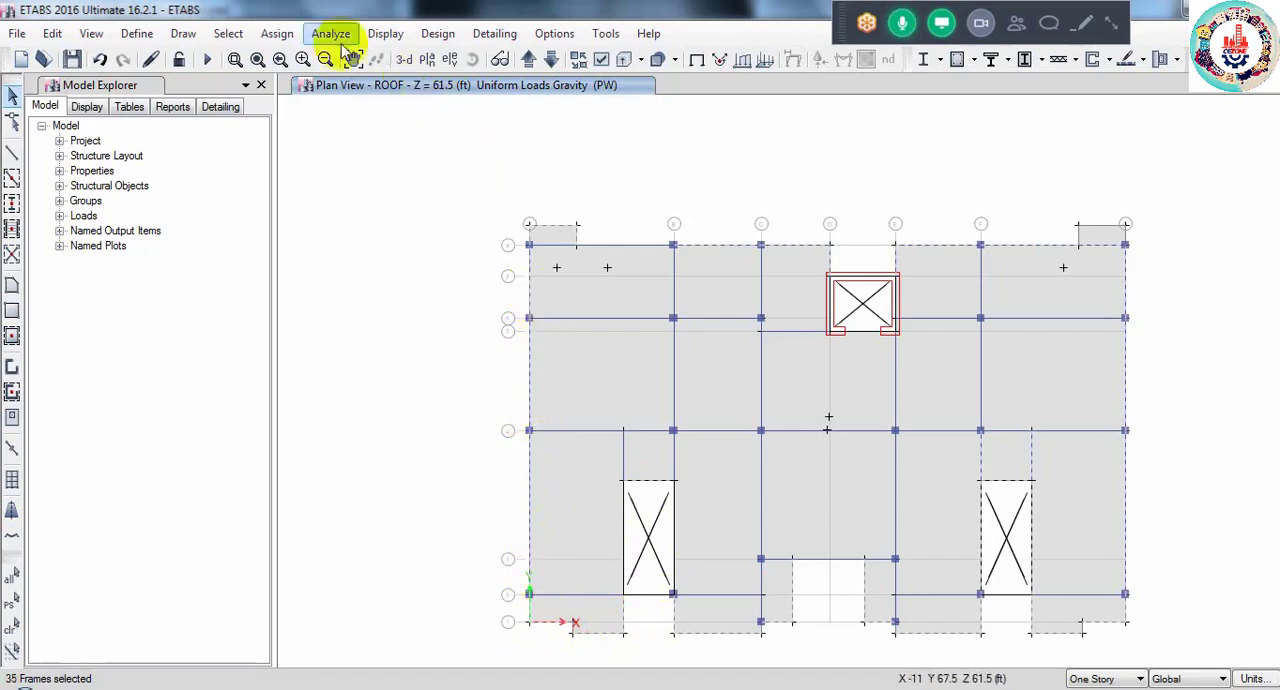
- Assign a uniform gravity PW distributed load of 0.150 kip/ft to the selected roof frames, replacing existing loads
{"action": "left_click", "coordinate": [275, 33]}
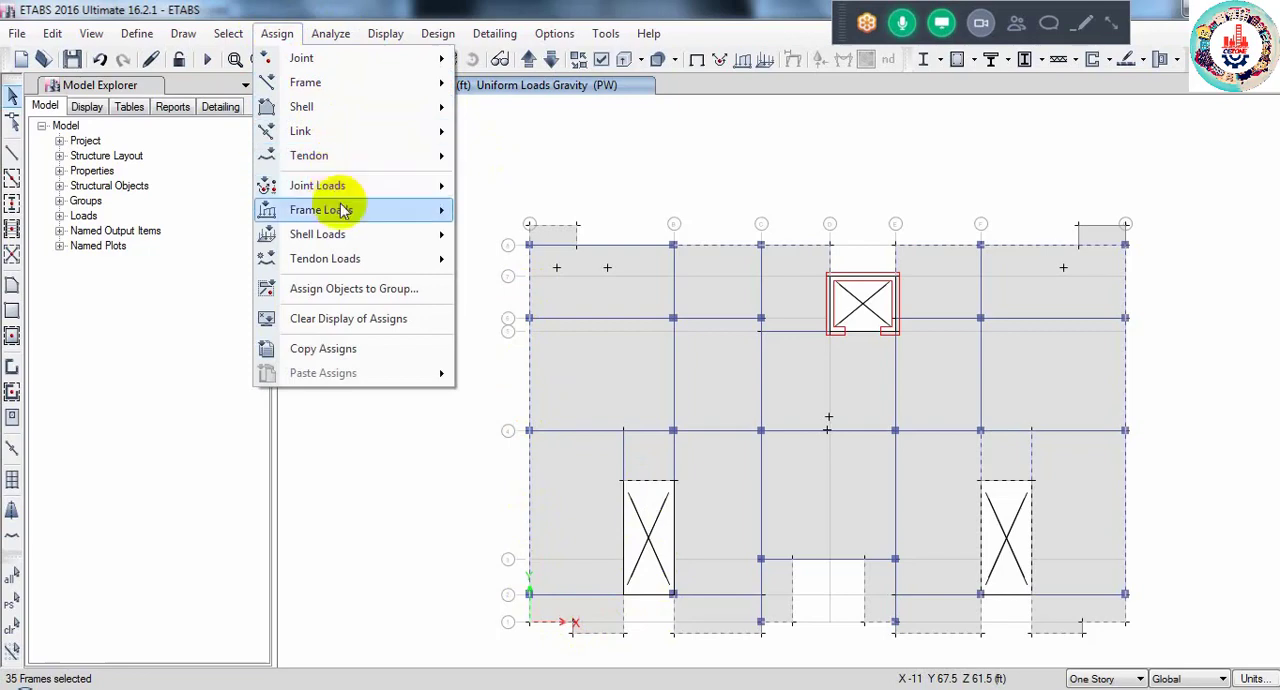
{"action": "mouse_move", "coordinate": [431, 214]}
{"action": "left_click", "coordinate": [515, 235]}
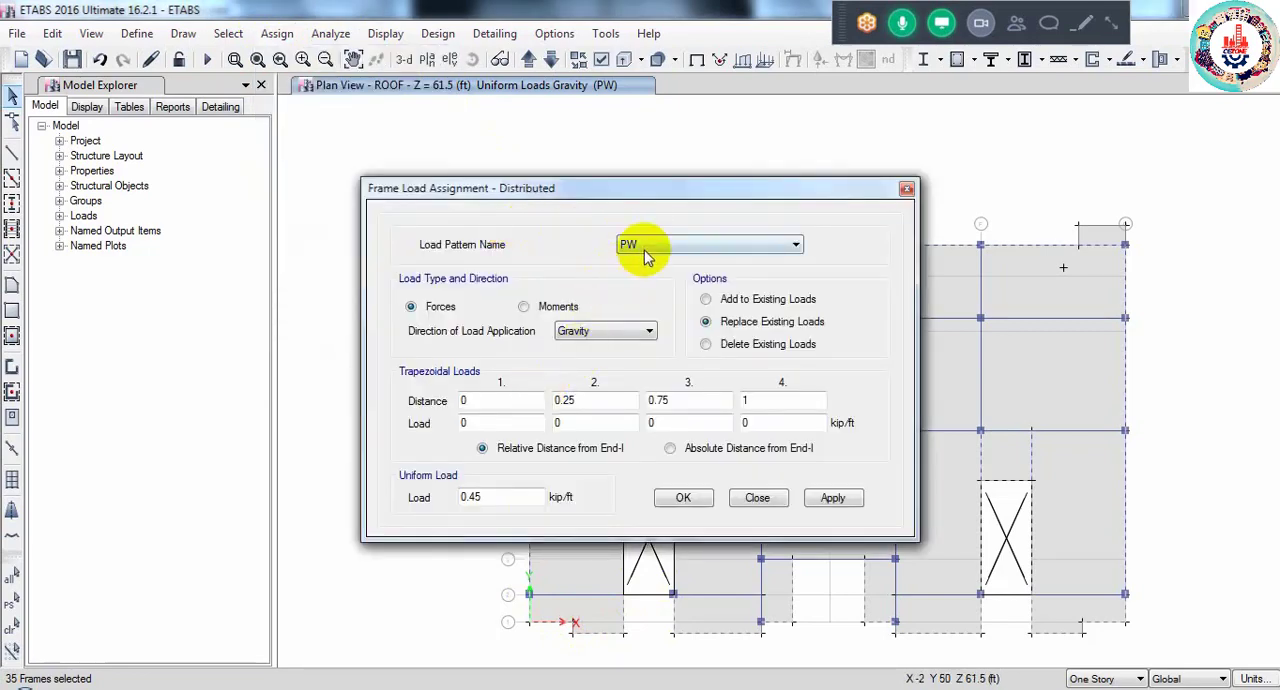
{"action": "left_click_drag", "start_coordinate": [494, 495], "coordinate": [437, 512]}
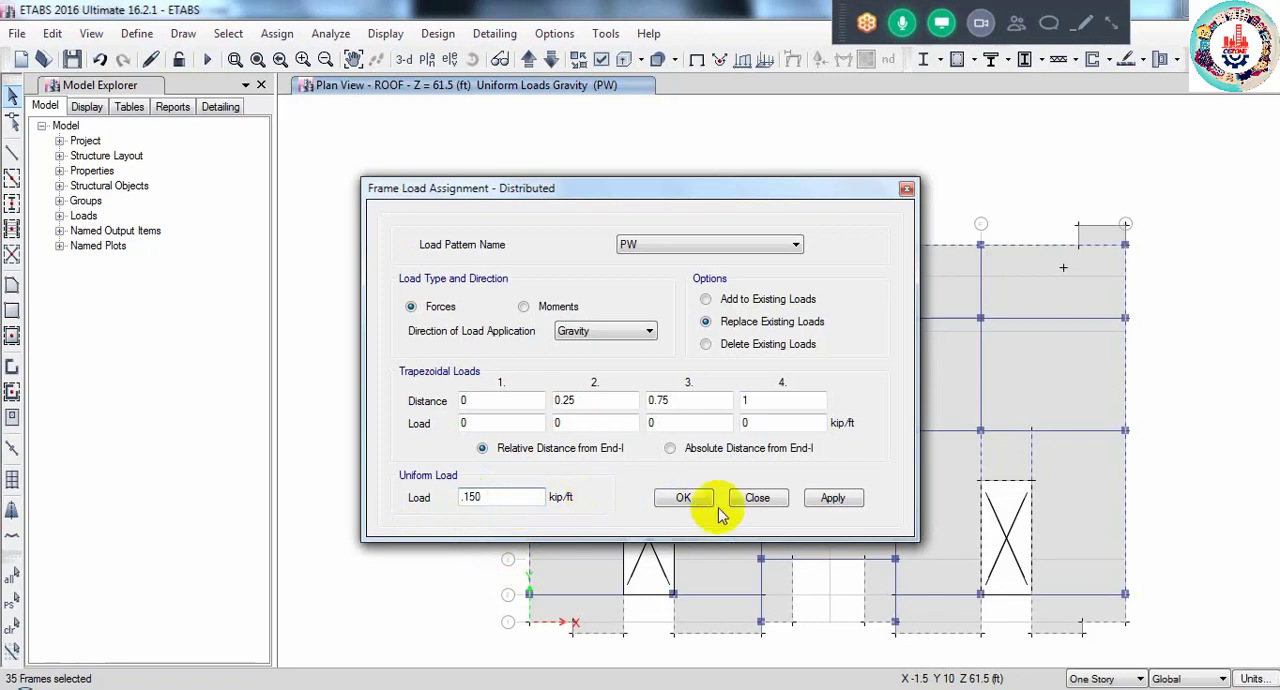
{"action": "left_click", "coordinate": [688, 500]}
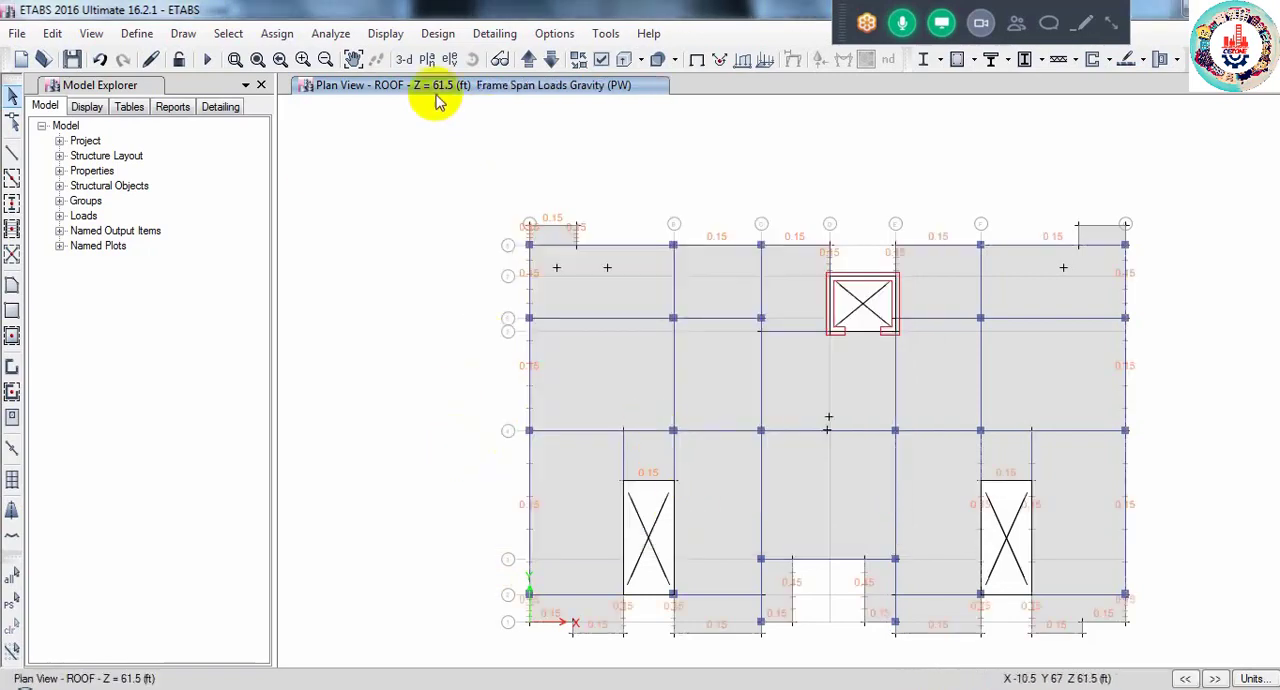
- Show the whole building in 3-D and inspect the frame wall loads around the roof perimeter
{"action": "left_click", "coordinate": [405, 62]}
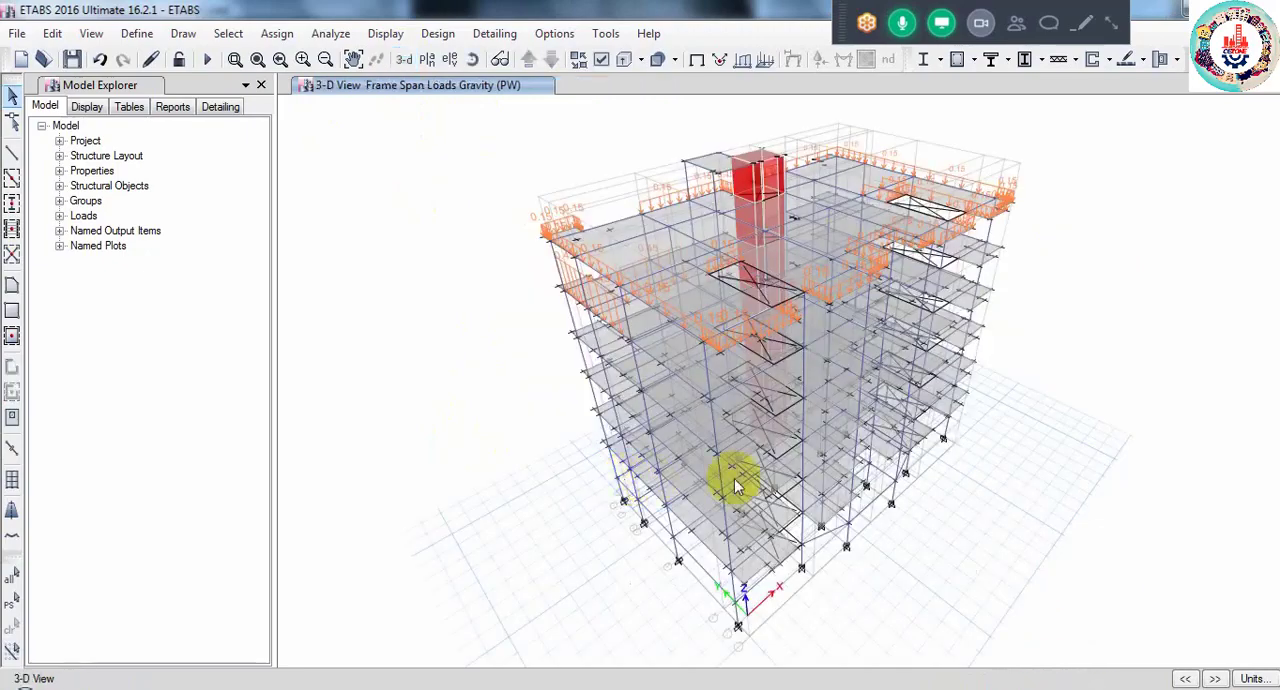
{"action": "scroll", "coordinate": [734, 478], "scroll_direction": "up", "scroll_amount": 3}
{"action": "scroll", "coordinate": [735, 487], "scroll_direction": "up", "scroll_amount": 2}
{"action": "scroll", "coordinate": [607, 412], "scroll_direction": "down", "scroll_amount": 5}
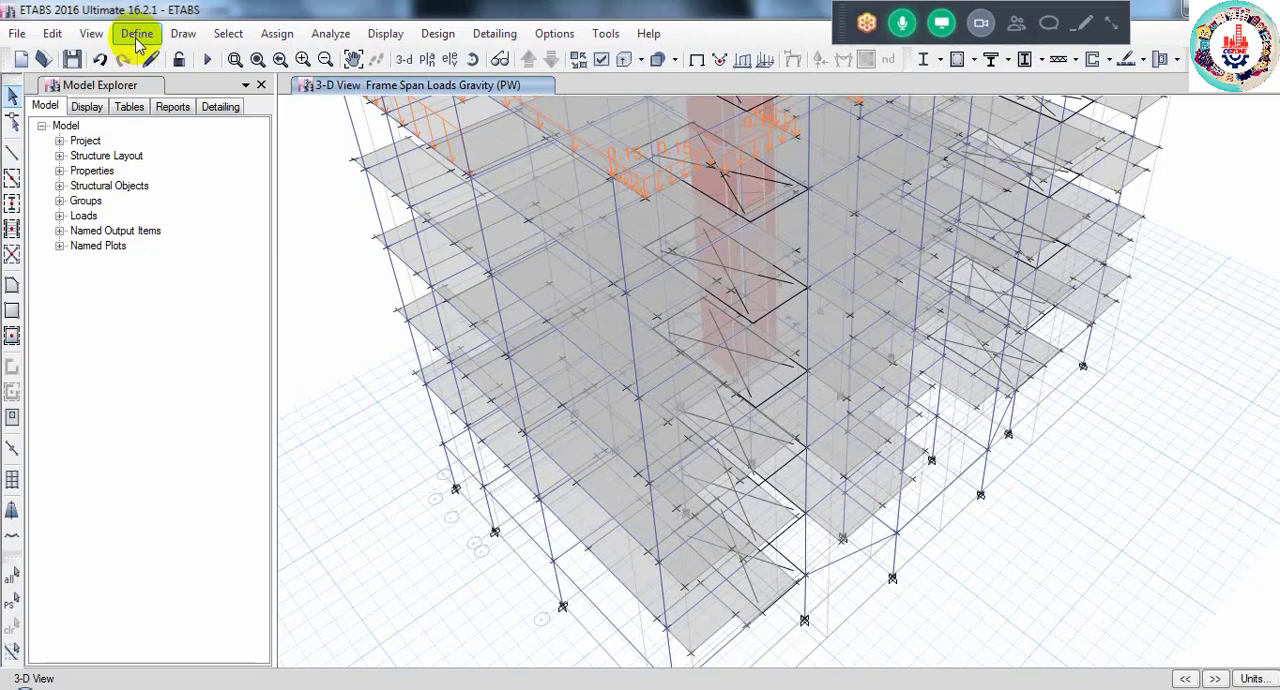
- Examine the UBC 94 lateral load settings of the WX wind load pattern without changing them
{"action": "left_click", "coordinate": [137, 33]}
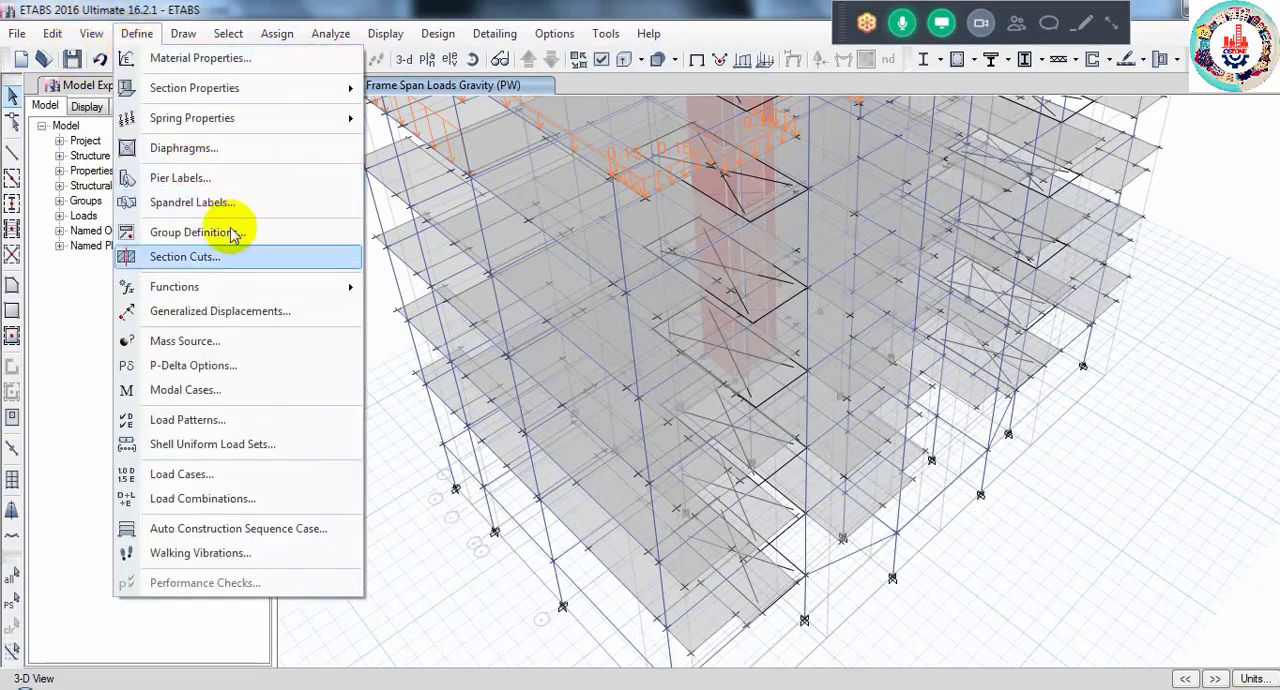
{"action": "left_click", "coordinate": [190, 420]}
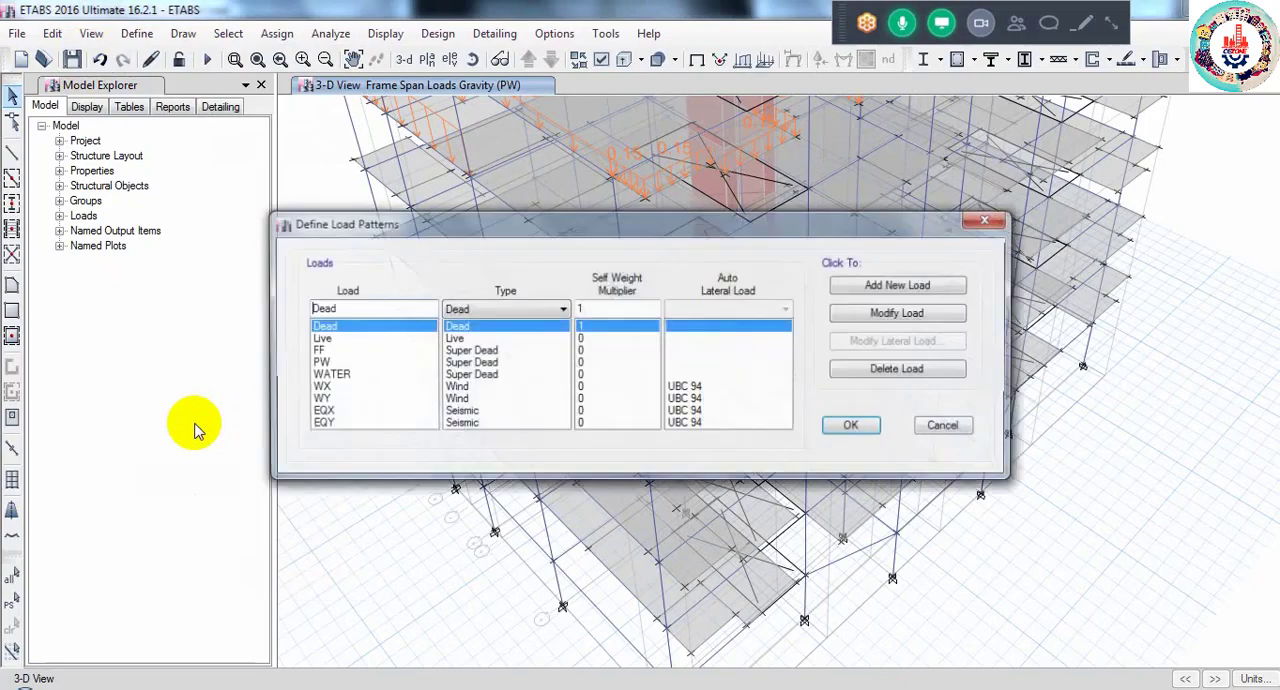
{"action": "left_click", "coordinate": [322, 387]}
{"action": "left_click", "coordinate": [328, 399]}
{"action": "left_click", "coordinate": [325, 412]}
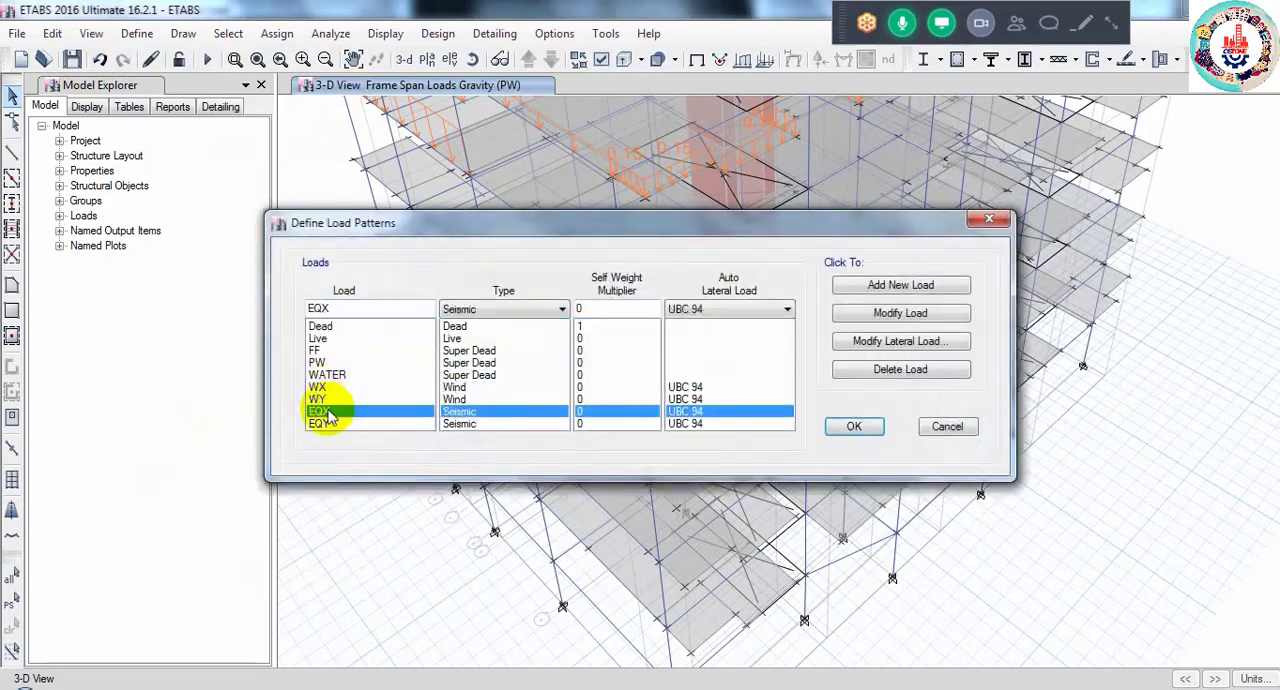
{"action": "left_click", "coordinate": [322, 387]}
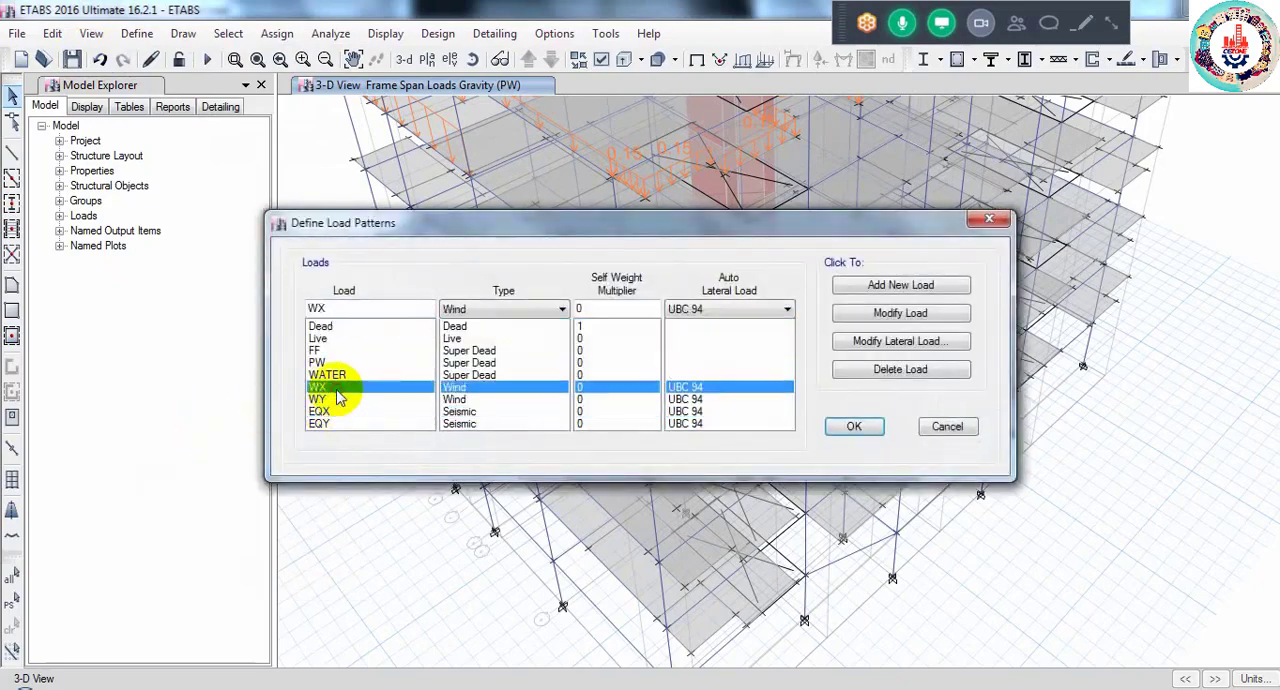
{"action": "left_click", "coordinate": [885, 352]}
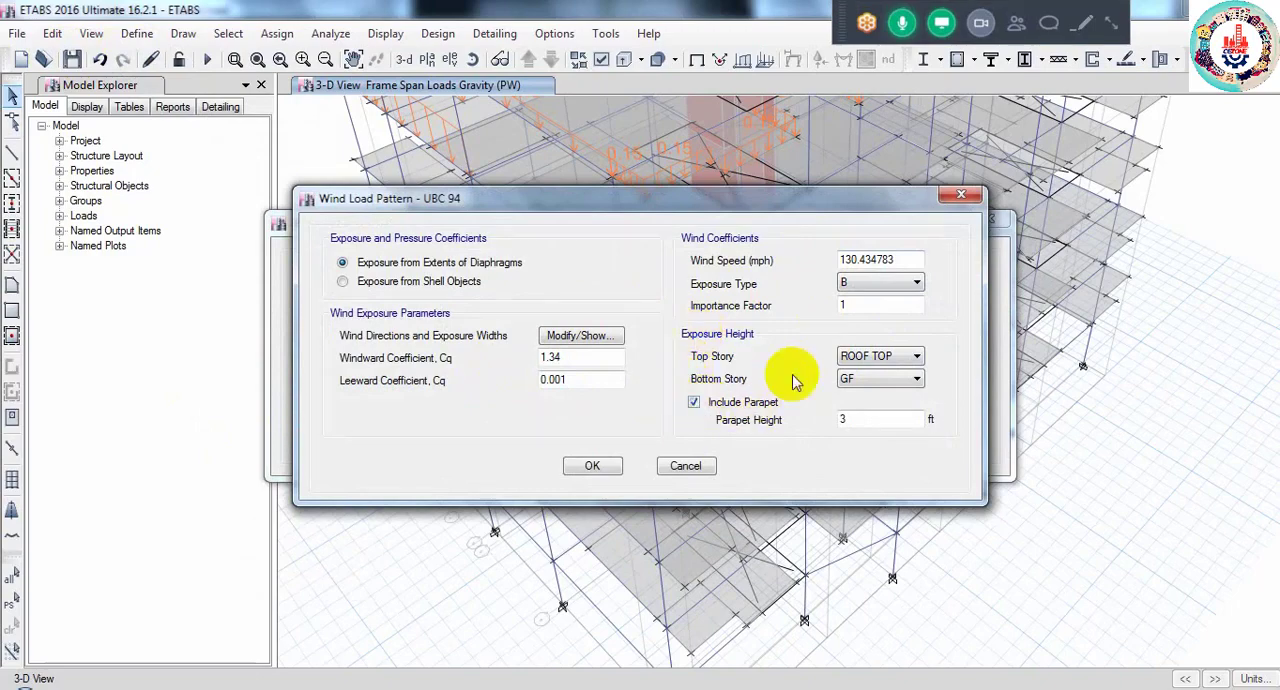
{"action": "left_click", "coordinate": [686, 467]}
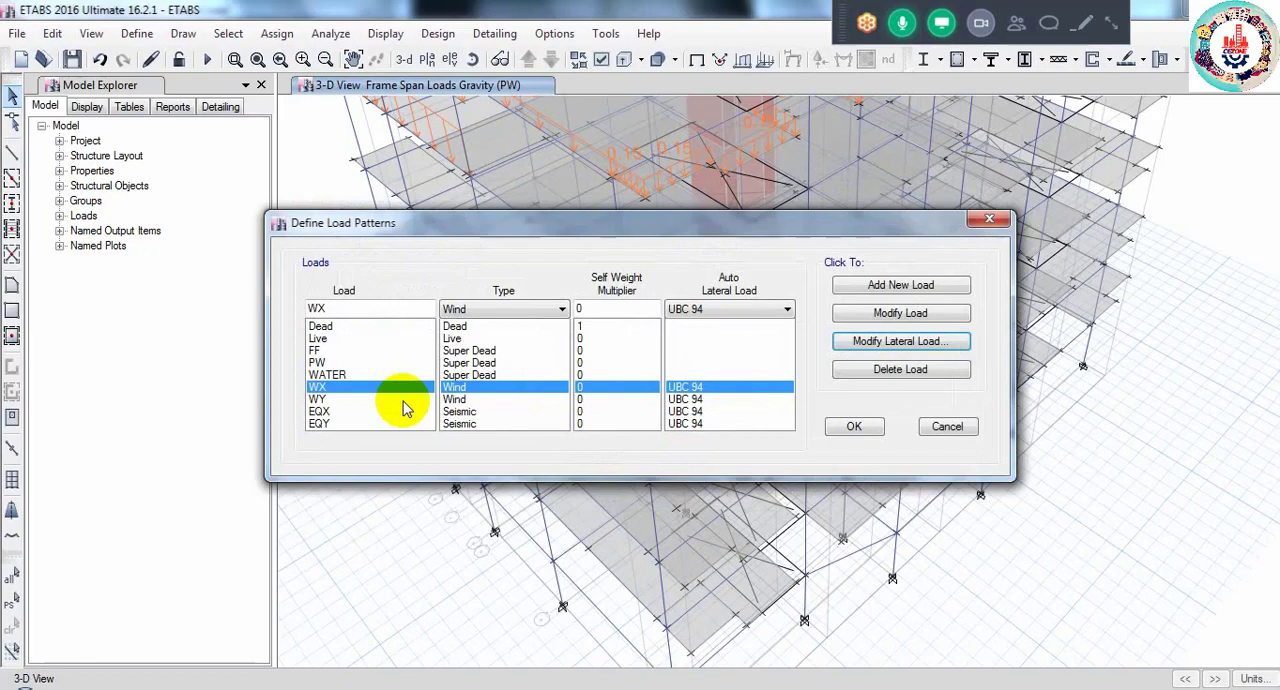
- Examine the UBC 94 lateral load settings of the WY wind load pattern and leave the load pattern definitions unchanged
{"action": "left_click", "coordinate": [335, 400]}
{"action": "left_click", "coordinate": [878, 341]}
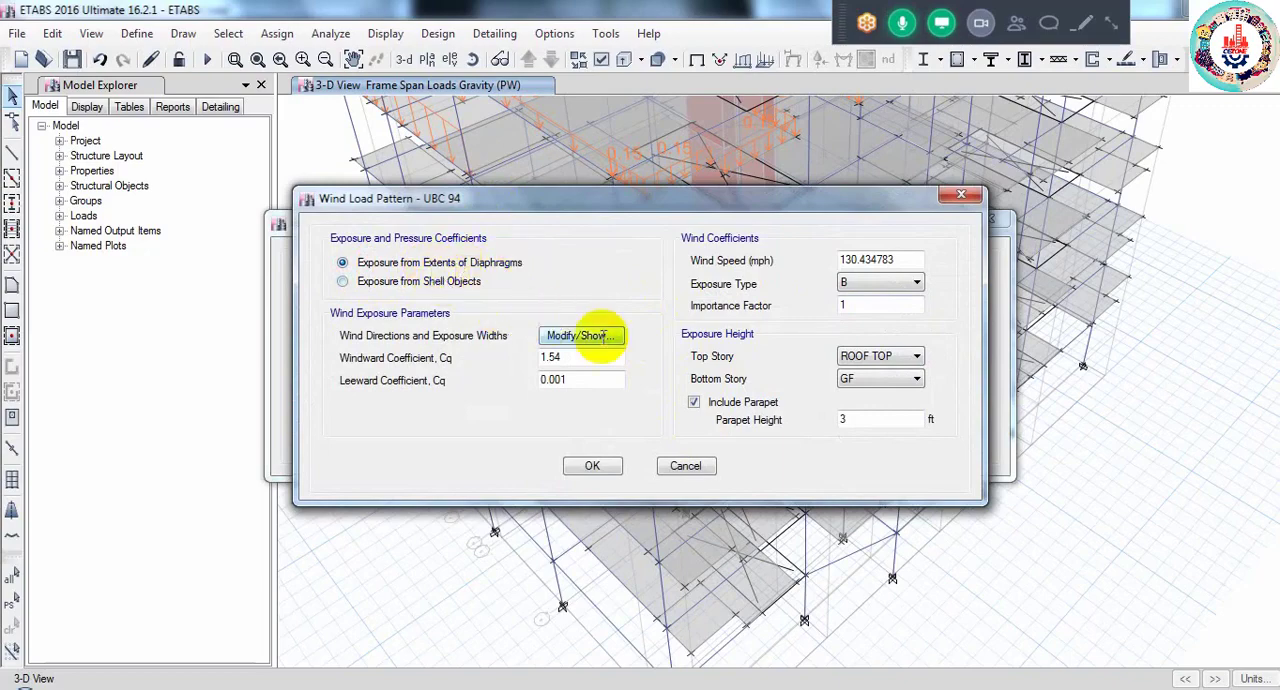
{"action": "left_click", "coordinate": [684, 470]}
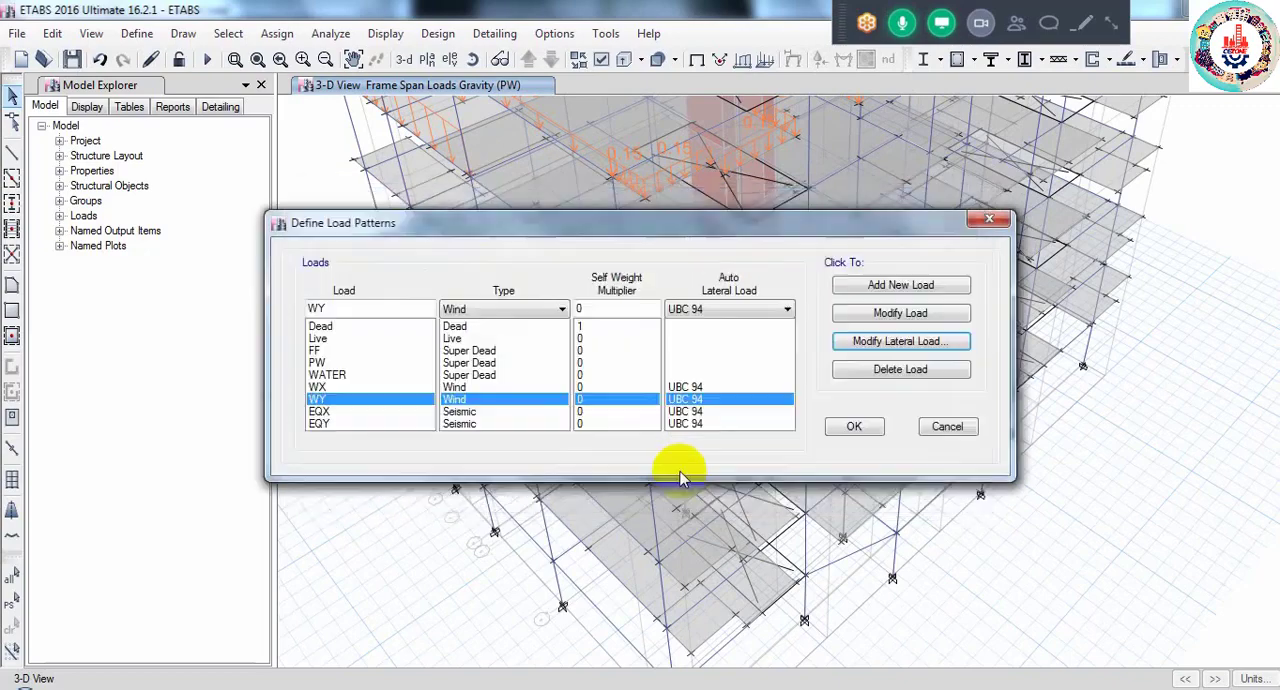
{"action": "left_click", "coordinate": [942, 430]}
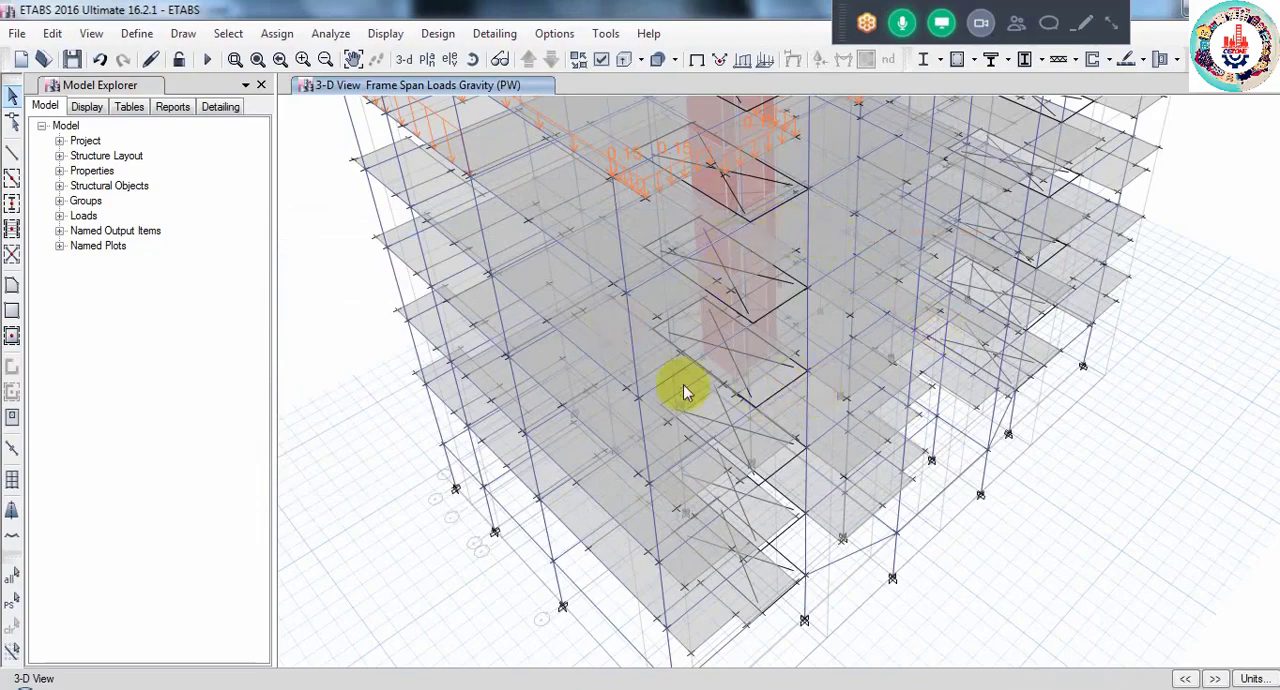
- Open the plan view of the 5TH FLOOR story
{"action": "scroll", "coordinate": [710, 410], "scroll_direction": "down", "scroll_amount": 3}
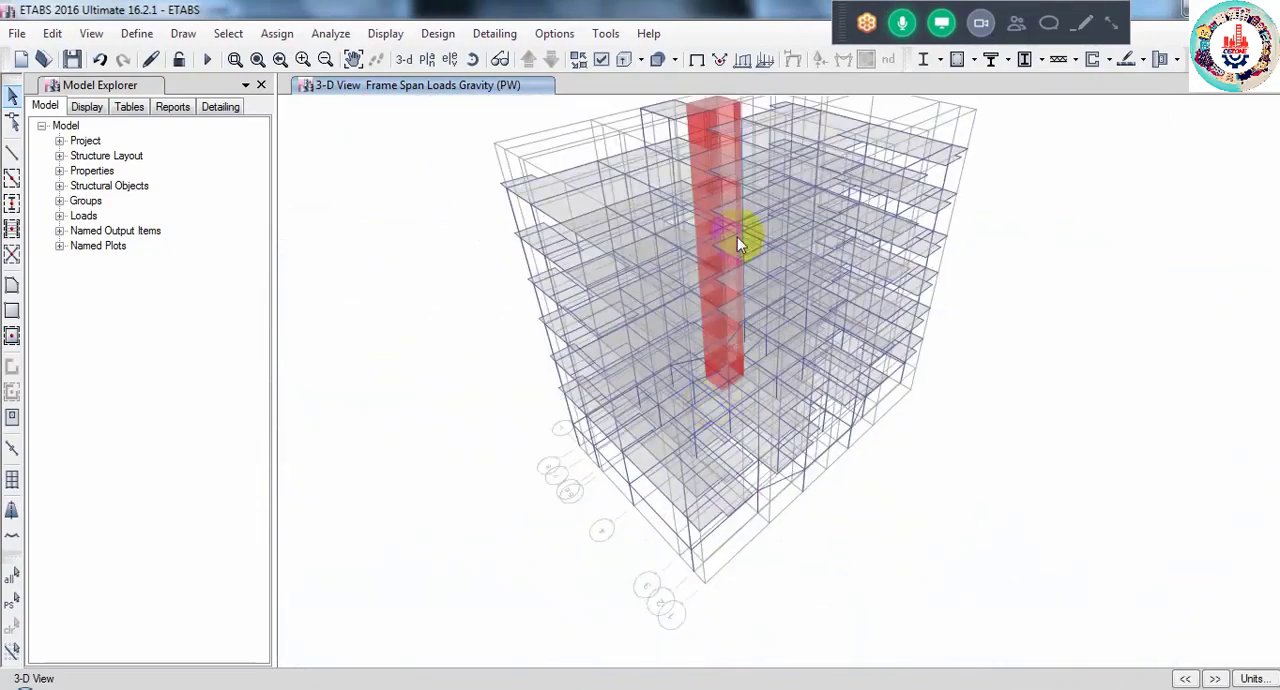
{"action": "middle_click_drag", "start_coordinate": [704, 360], "coordinate": [672, 466]}
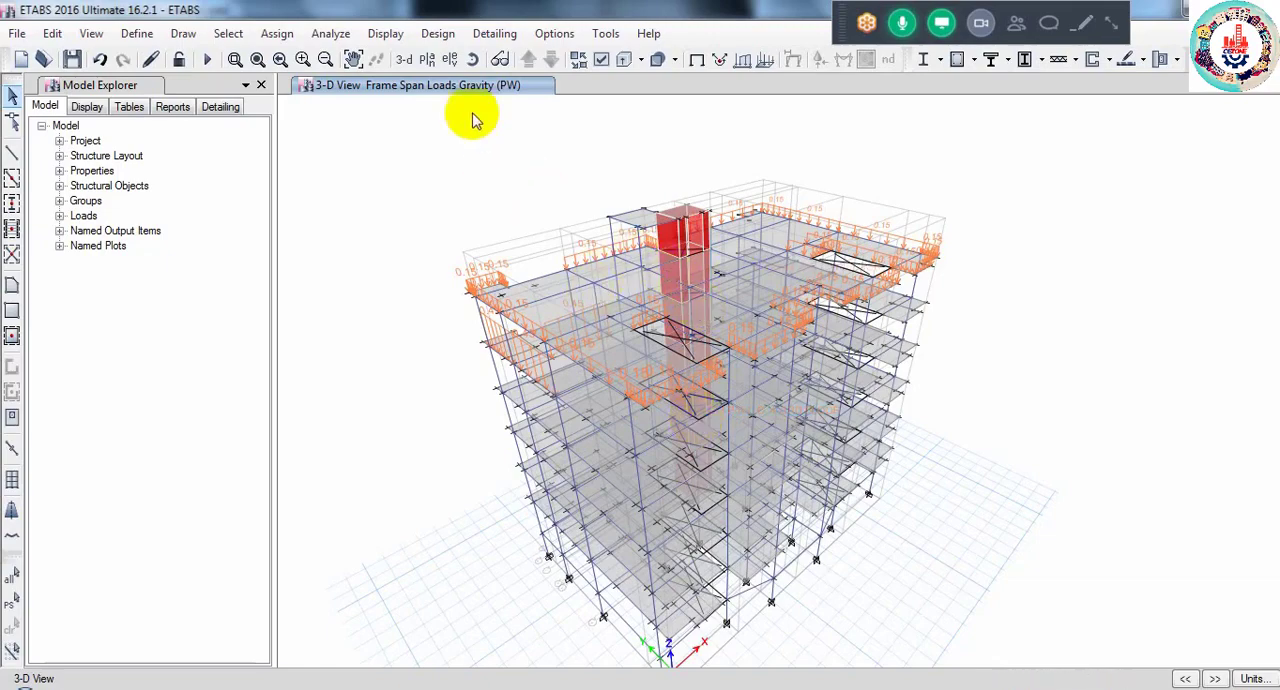
{"action": "left_click", "coordinate": [435, 62]}
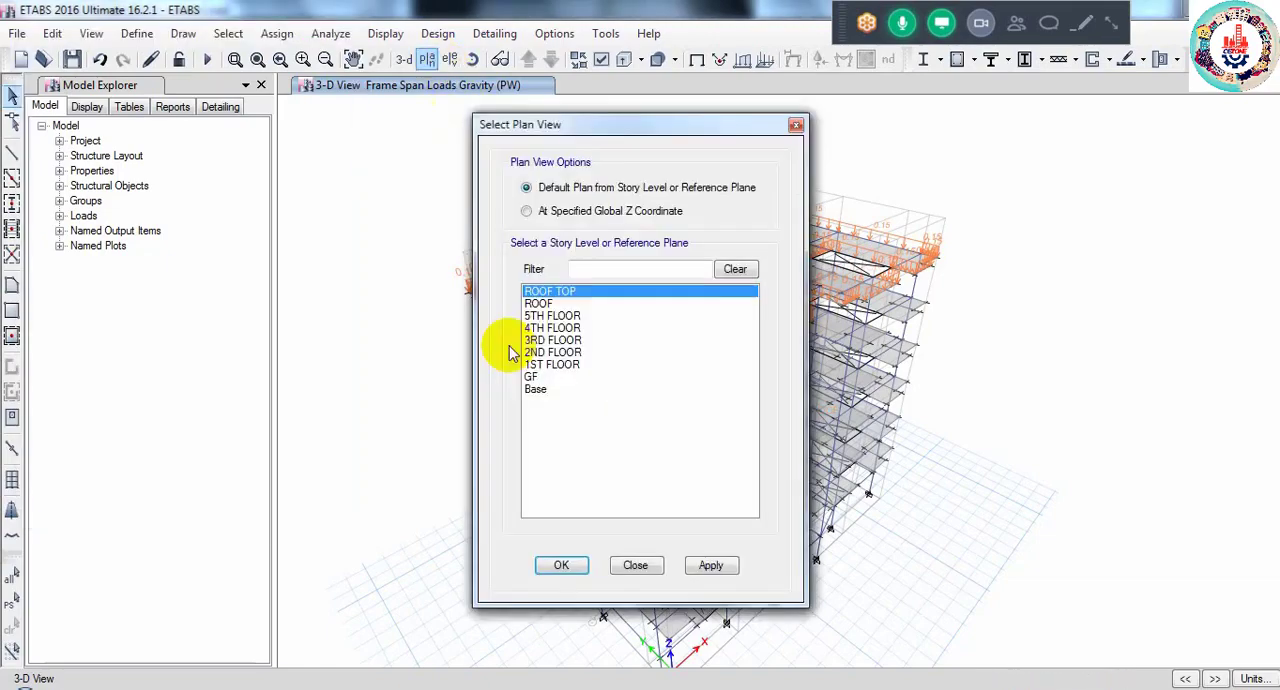
{"action": "left_click", "coordinate": [551, 316]}
{"action": "left_click", "coordinate": [561, 565]}
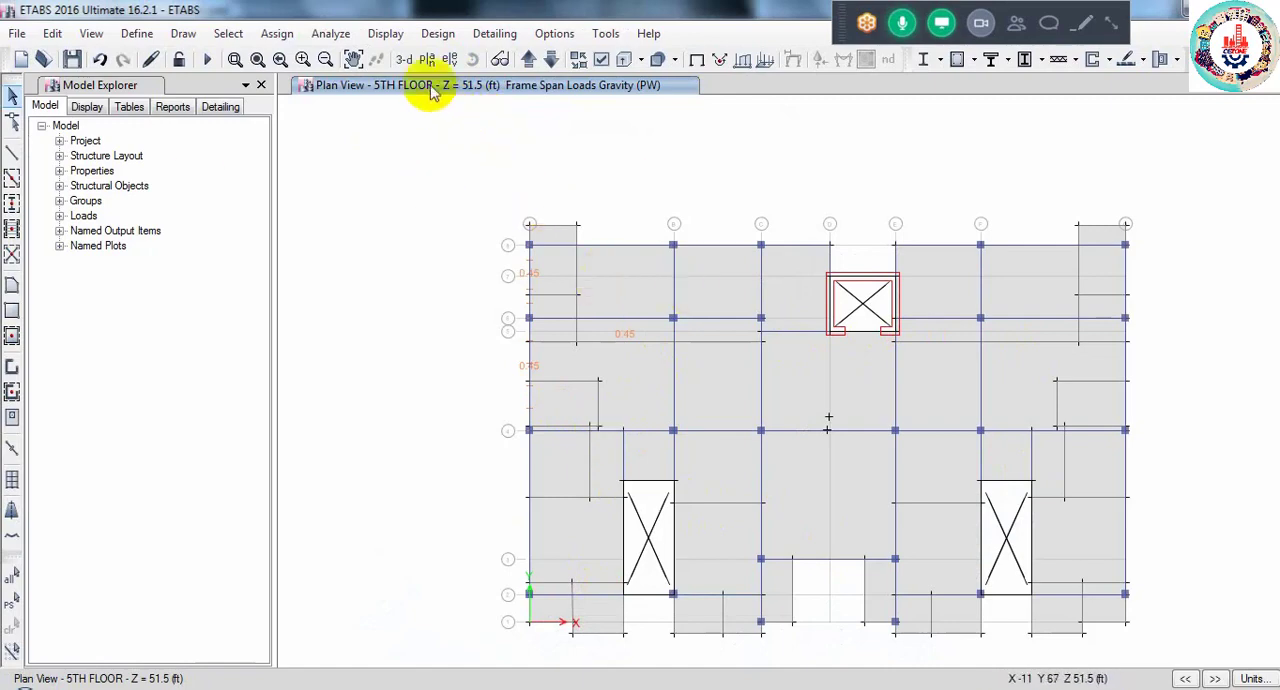
- Select all shells that use the SLAB 5" slab property
{"action": "left_click", "coordinate": [229, 35]}
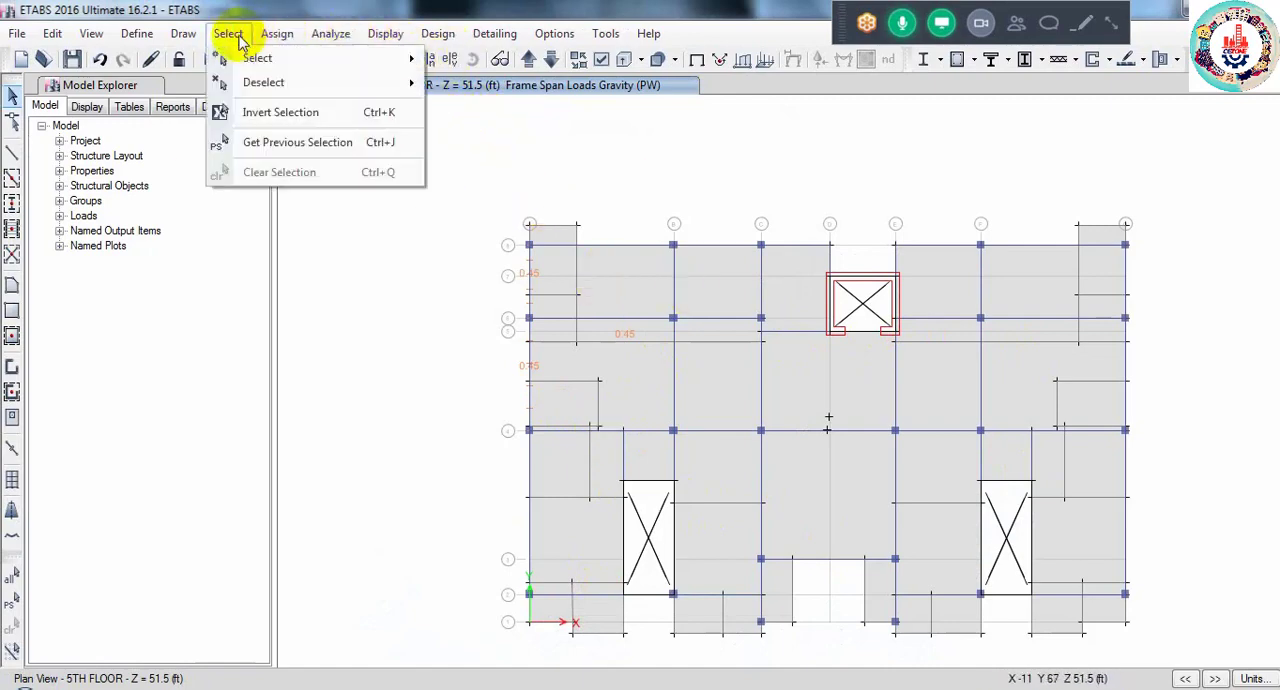
{"action": "mouse_move", "coordinate": [245, 58]}
{"action": "mouse_move", "coordinate": [610, 223]}
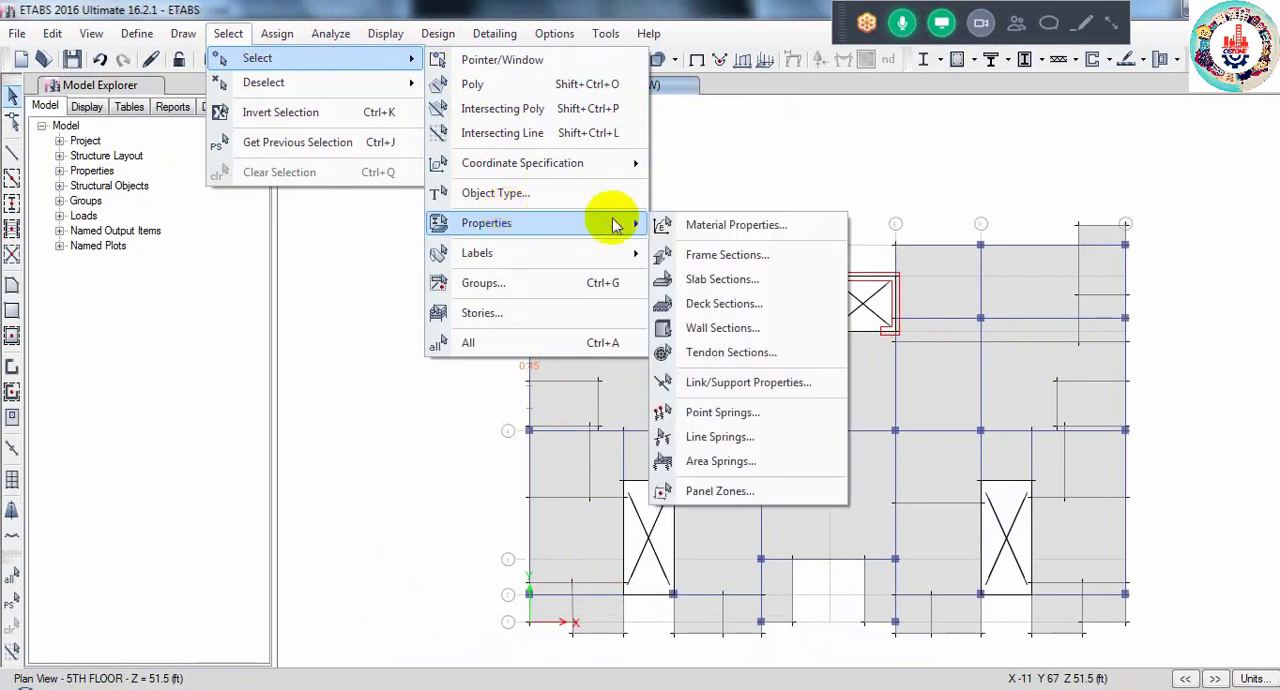
{"action": "left_click", "coordinate": [700, 279]}
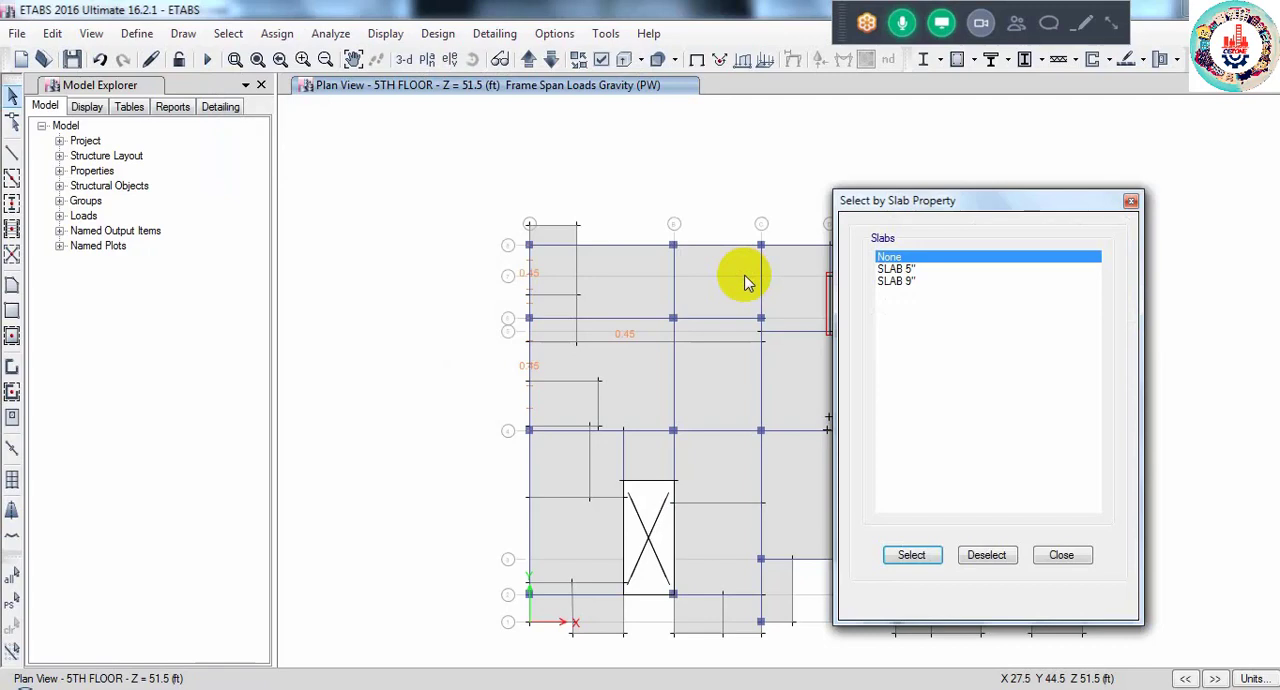
{"action": "left_click", "coordinate": [895, 269]}
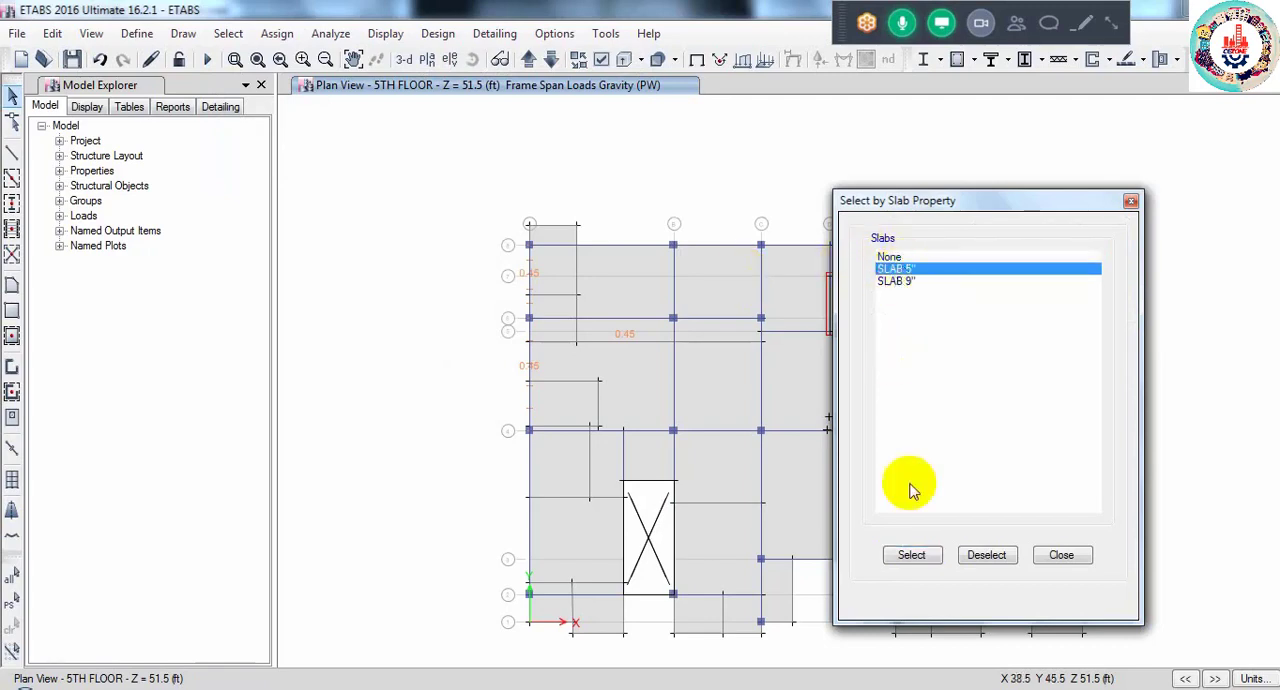
{"action": "left_click", "coordinate": [910, 556]}
{"action": "left_click", "coordinate": [1062, 555]}
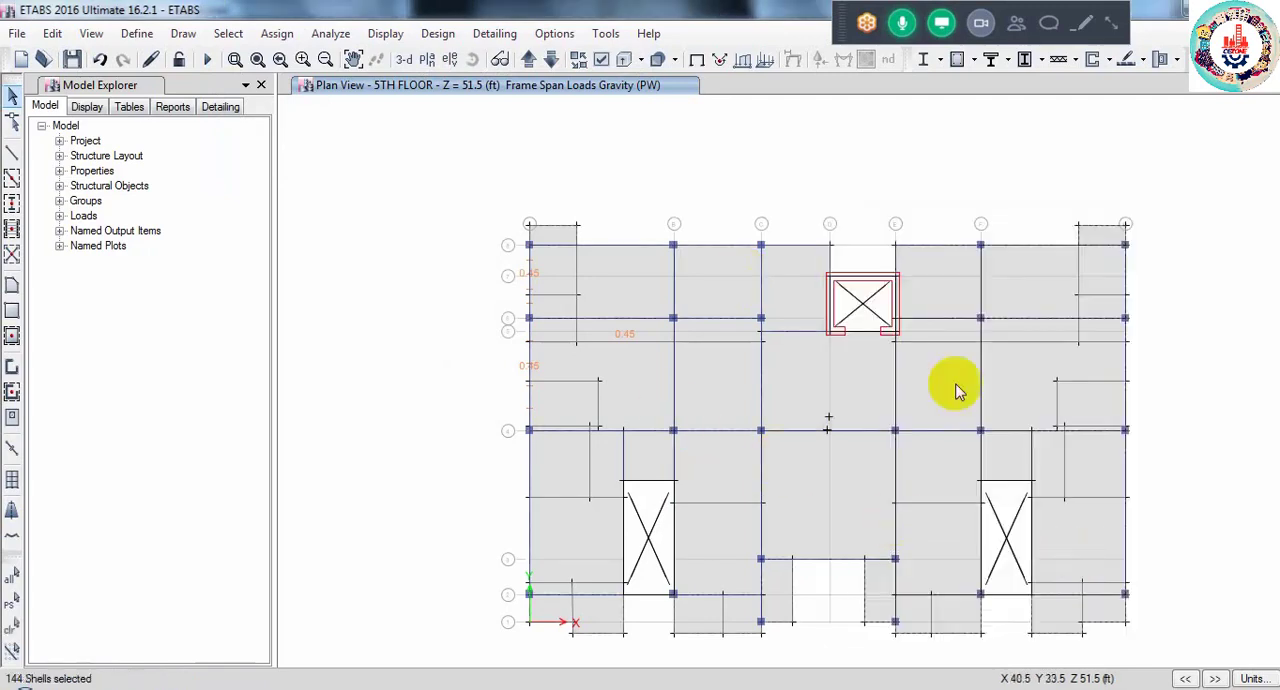
- Assign diaphragm D1 to the selected slab shells, keeping its definition as Rigid
{"action": "left_click", "coordinate": [277, 34]}
{"action": "mouse_move", "coordinate": [314, 106]}
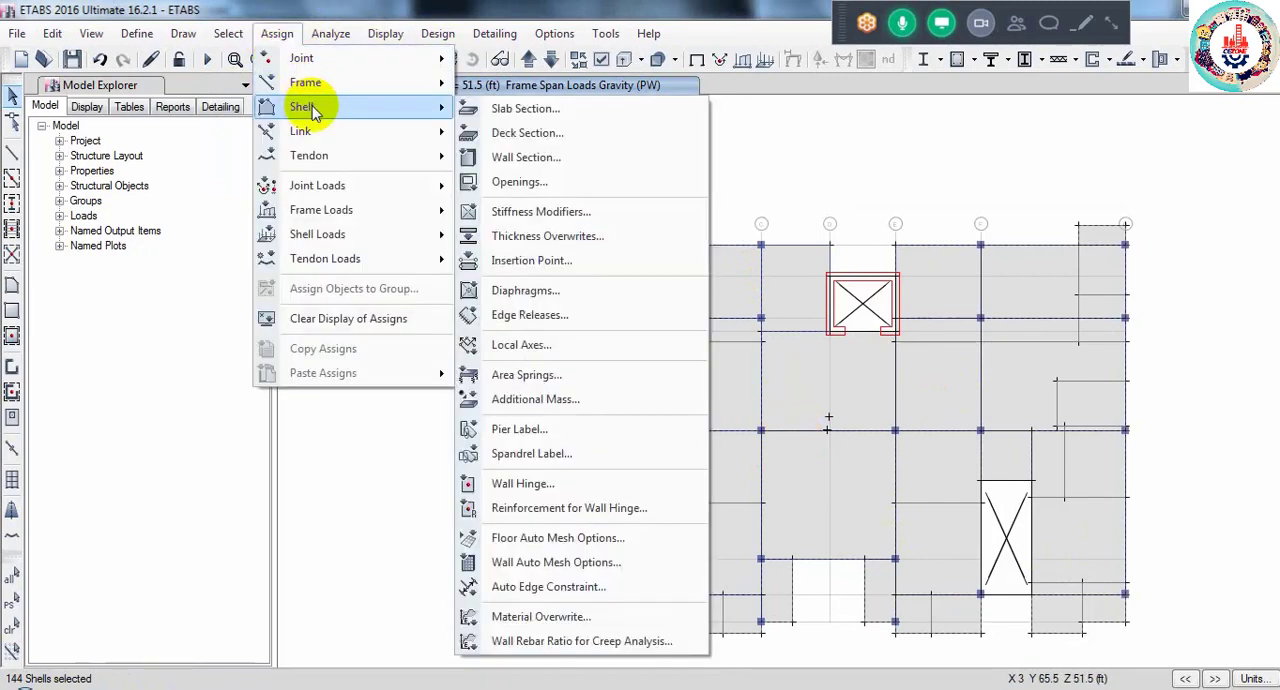
{"action": "left_click", "coordinate": [547, 291]}
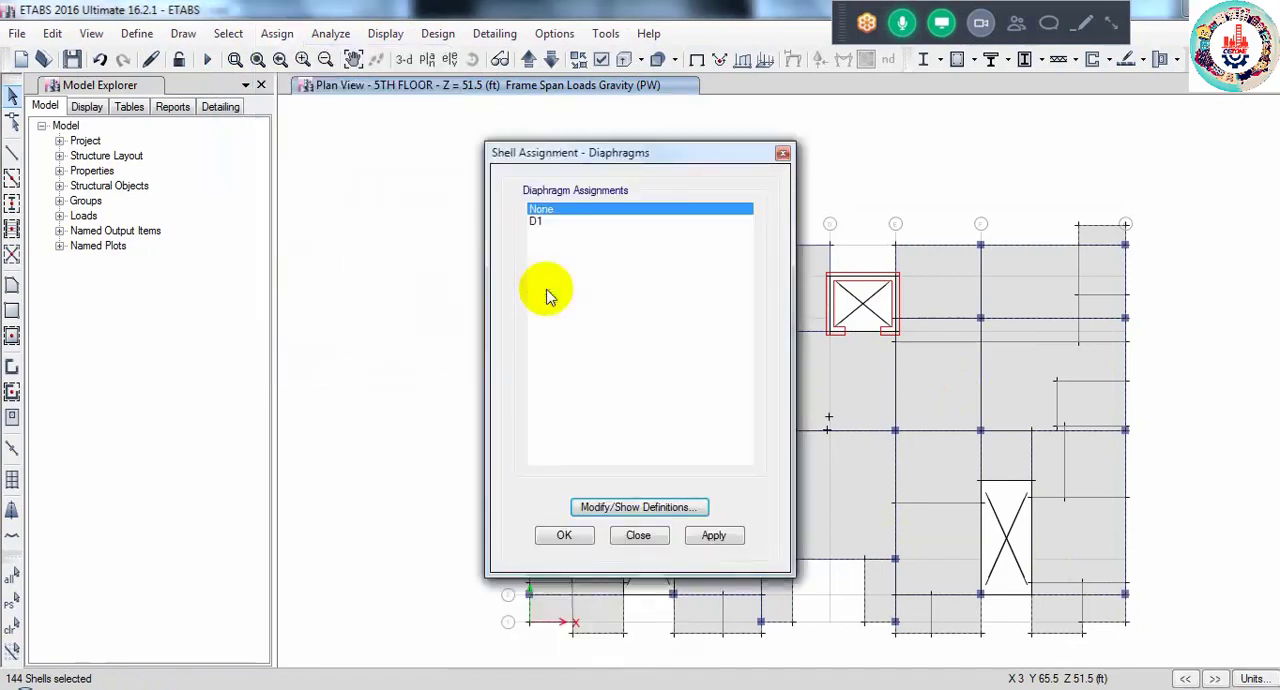
{"action": "left_click", "coordinate": [537, 221]}
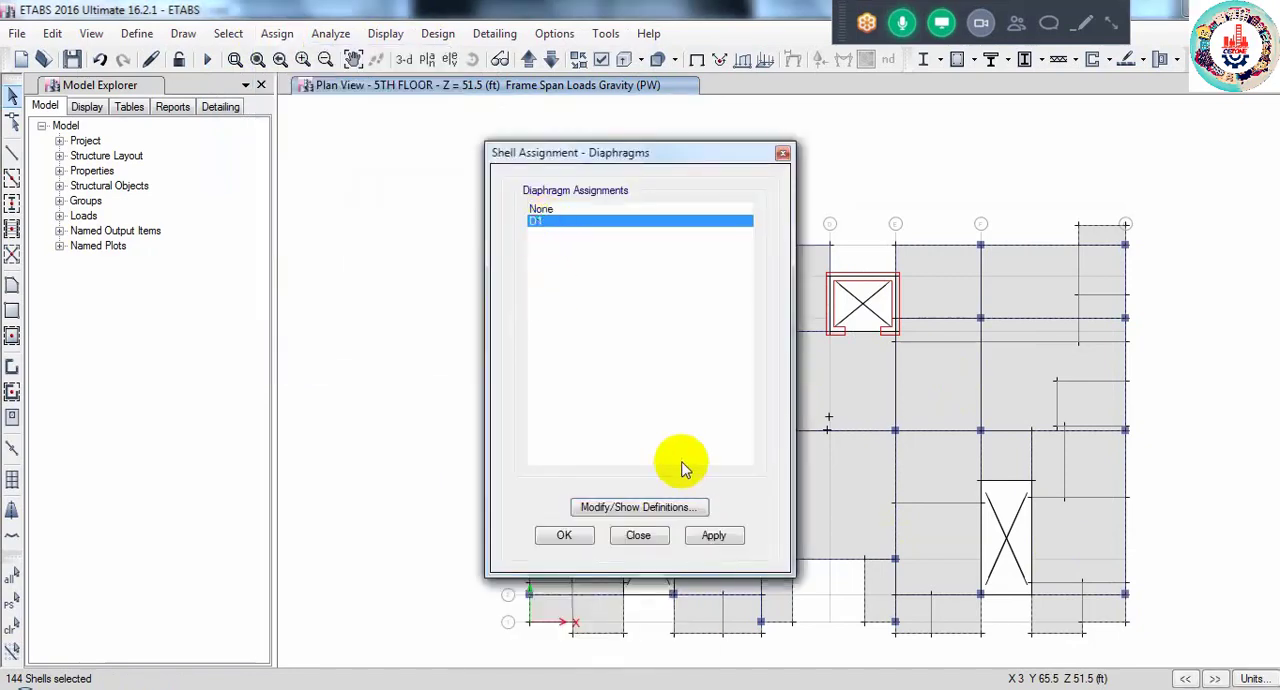
{"action": "left_click", "coordinate": [636, 507]}
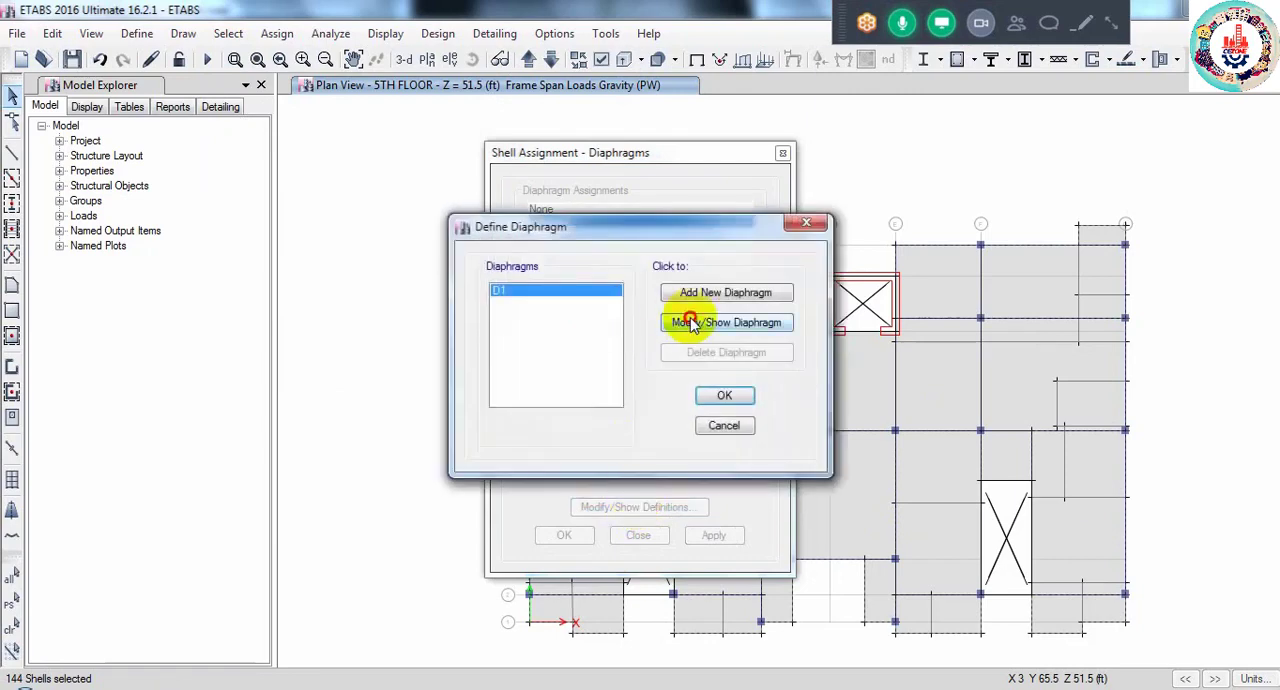
{"action": "left_click", "coordinate": [693, 323]}
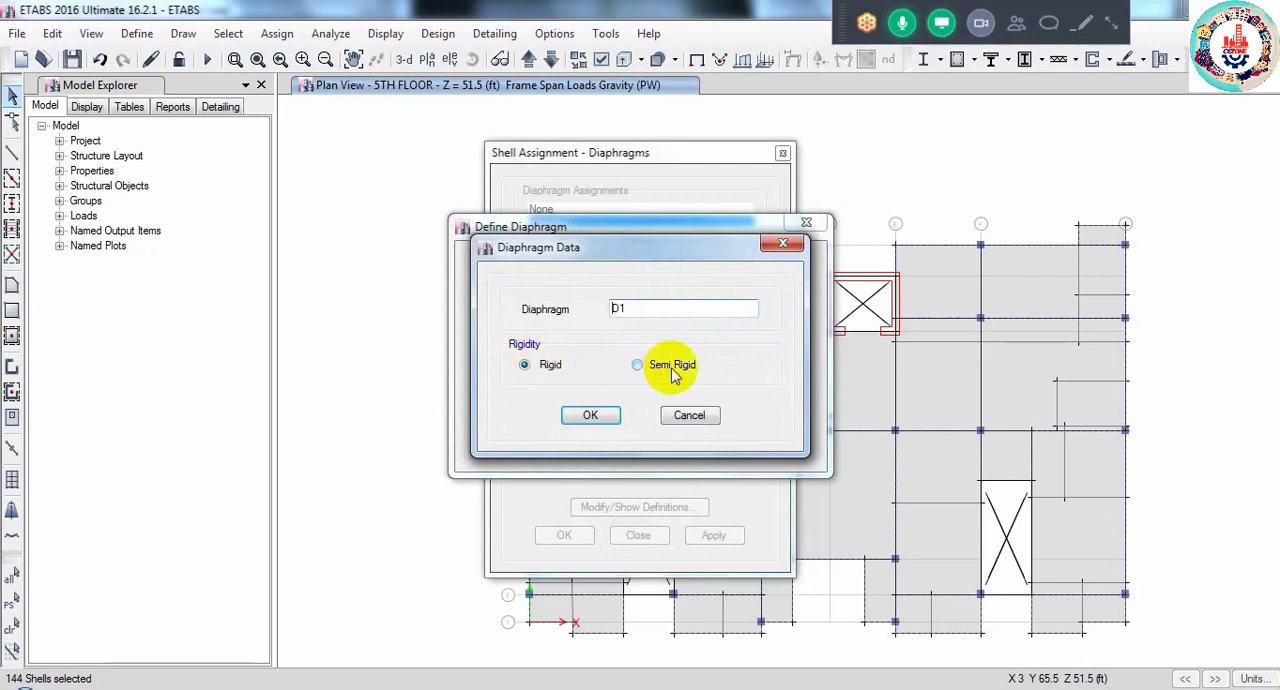
{"action": "left_click", "coordinate": [590, 415]}
{"action": "left_click", "coordinate": [724, 395]}
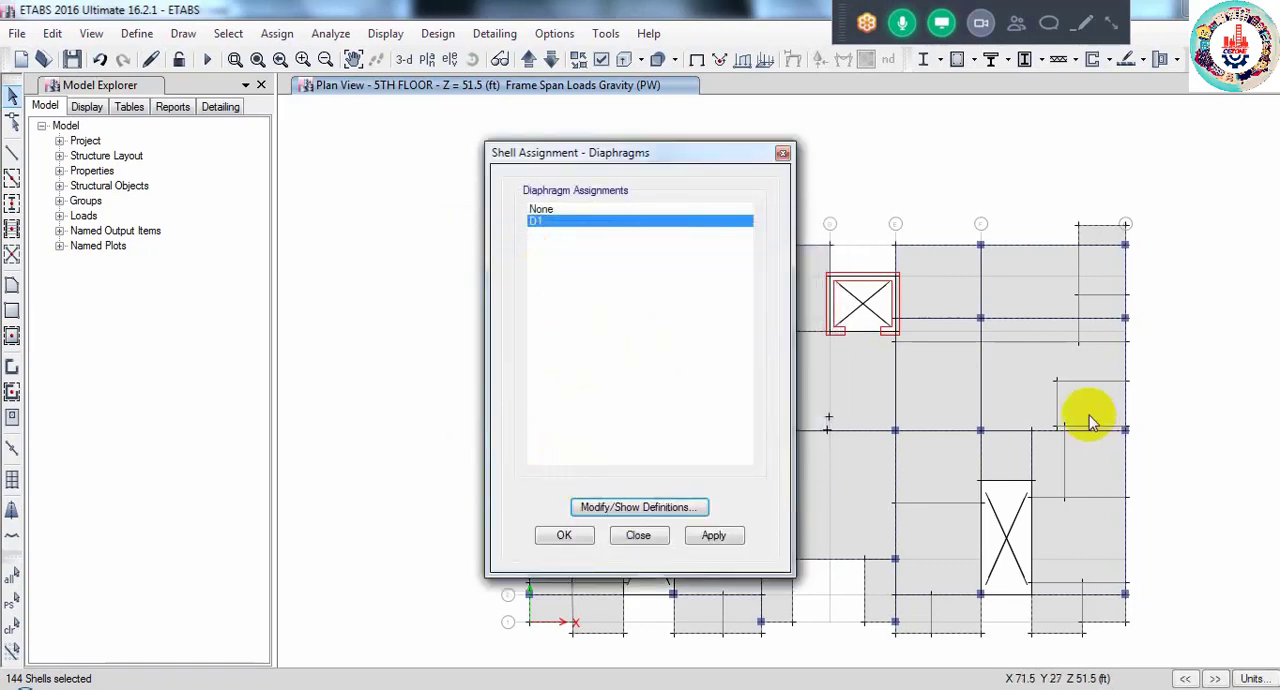
{"action": "left_click", "coordinate": [563, 536]}
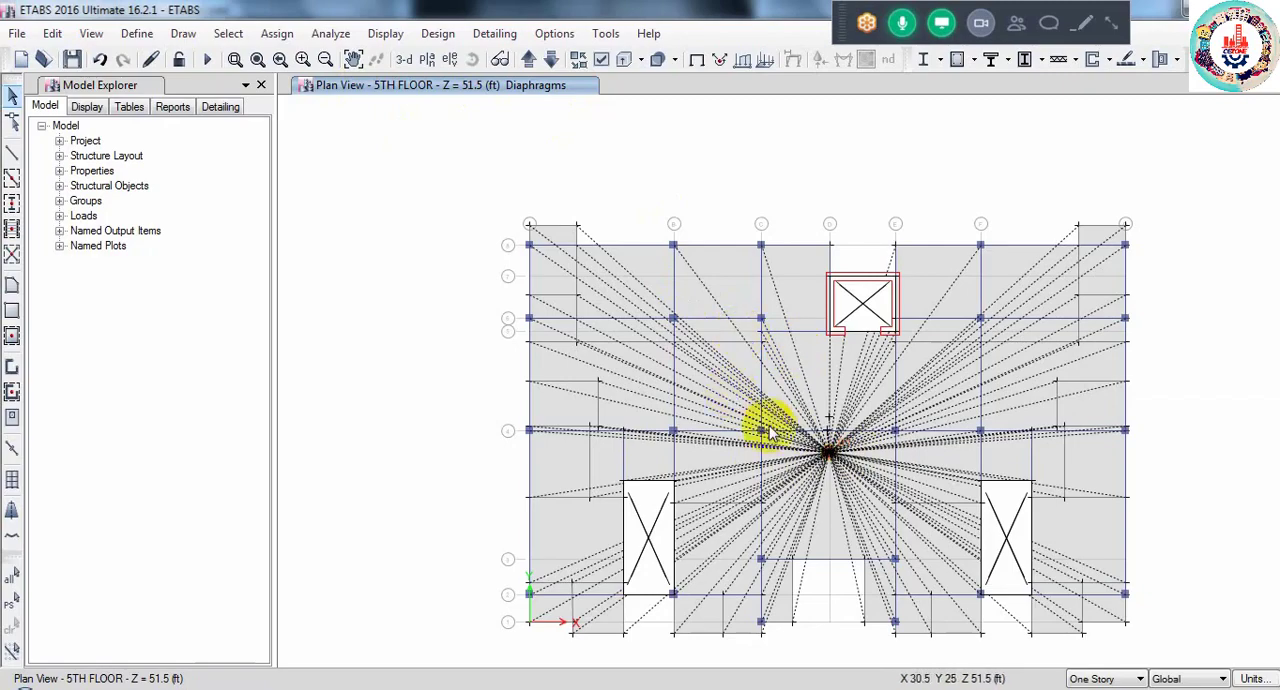
- Display the joint loads of the WX(1/2) wind load pattern on the 5TH FLOOR plan
{"action": "left_click", "coordinate": [383, 33]}
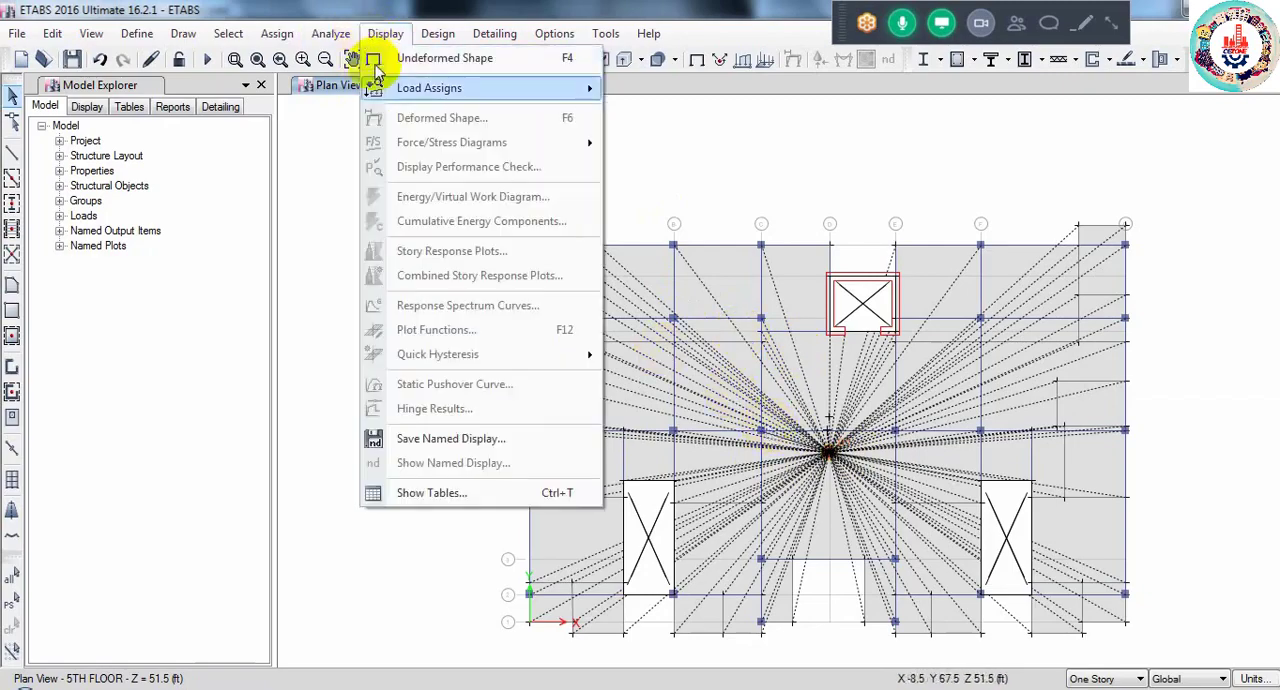
{"action": "mouse_move", "coordinate": [428, 90]}
{"action": "left_click", "coordinate": [645, 90]}
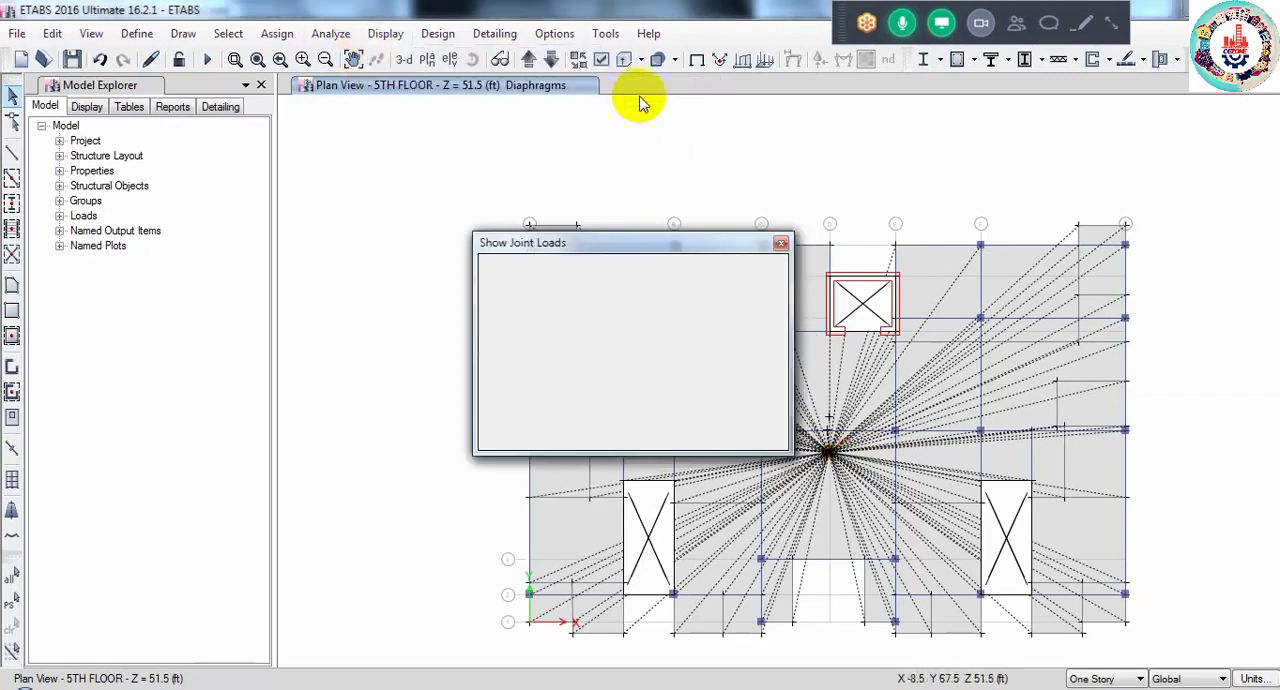
{"action": "left_click", "coordinate": [655, 299]}
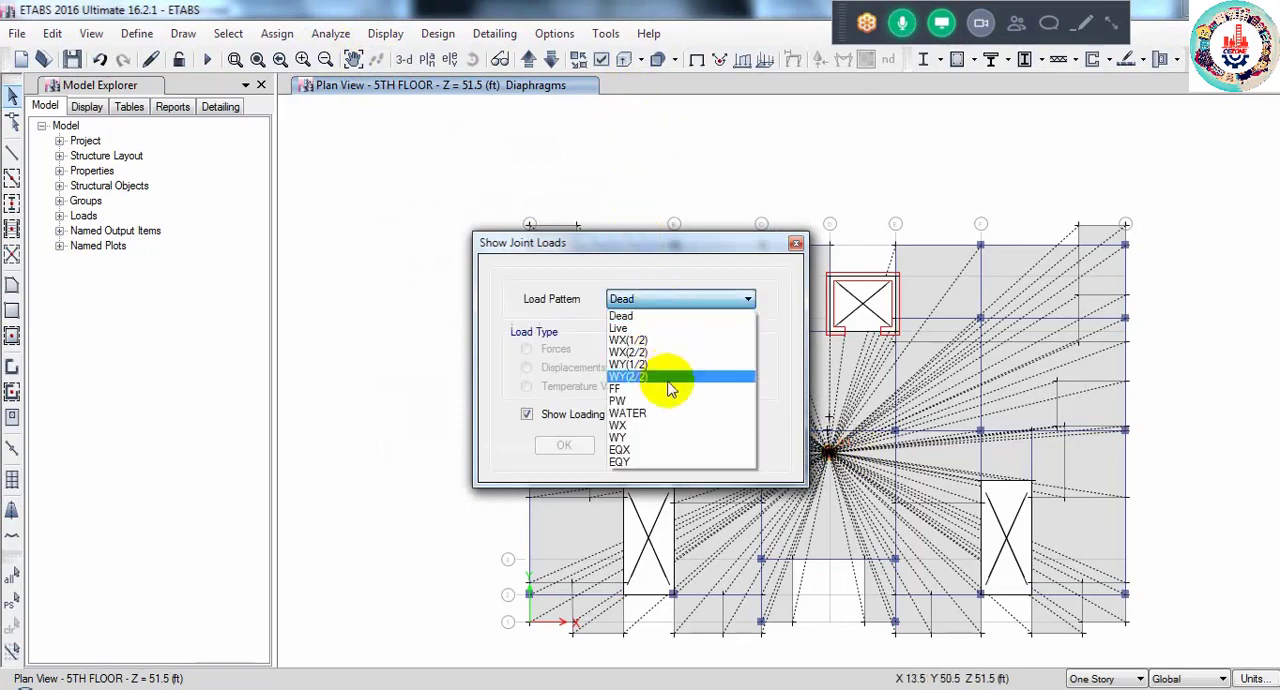
{"action": "left_click", "coordinate": [645, 340]}
{"action": "left_click", "coordinate": [580, 446]}
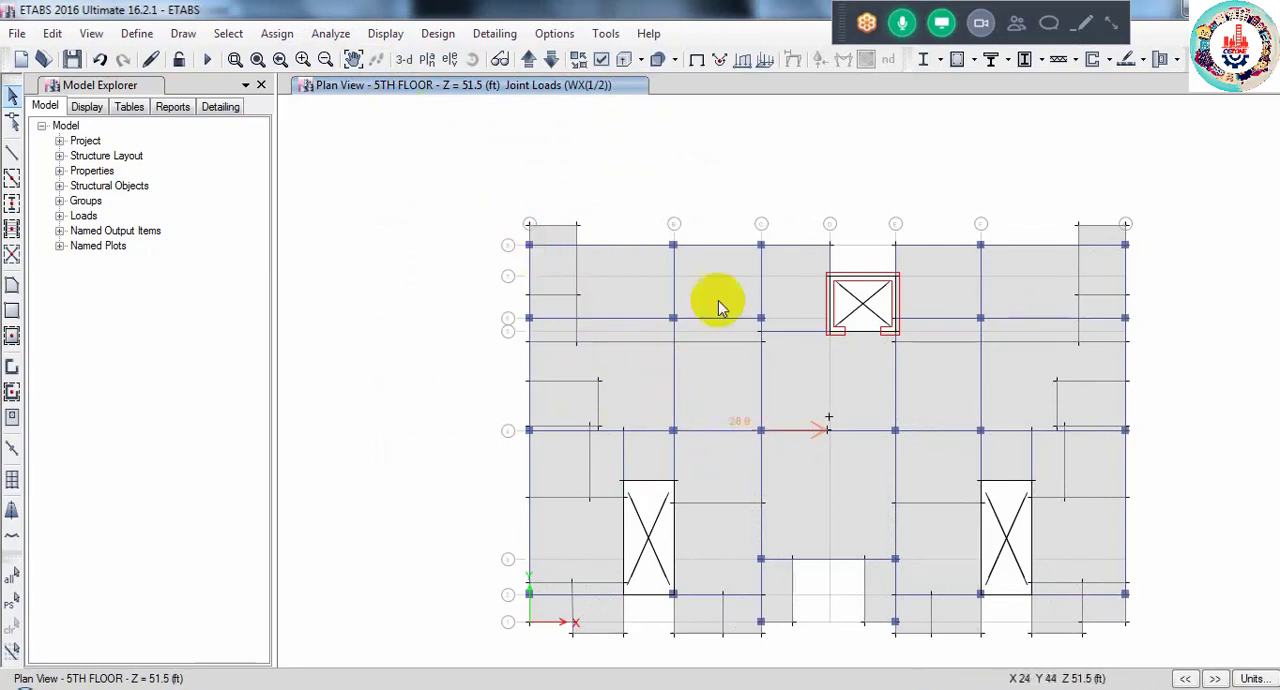
- Examine the WX(1/2) joint loads story by story, going down to the Base and back up to the ROOF plan
{"action": "left_click", "coordinate": [551, 60]}
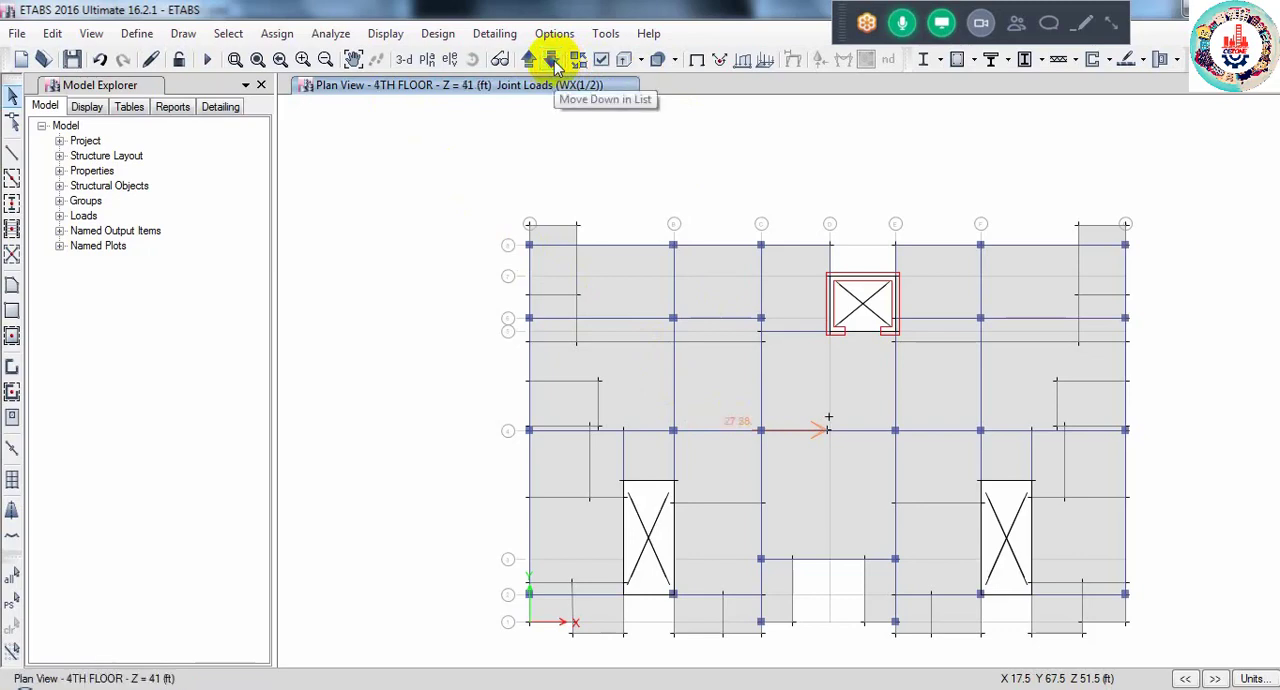
{"action": "left_click", "coordinate": [551, 60]}
{"action": "left_click", "coordinate": [551, 60]}
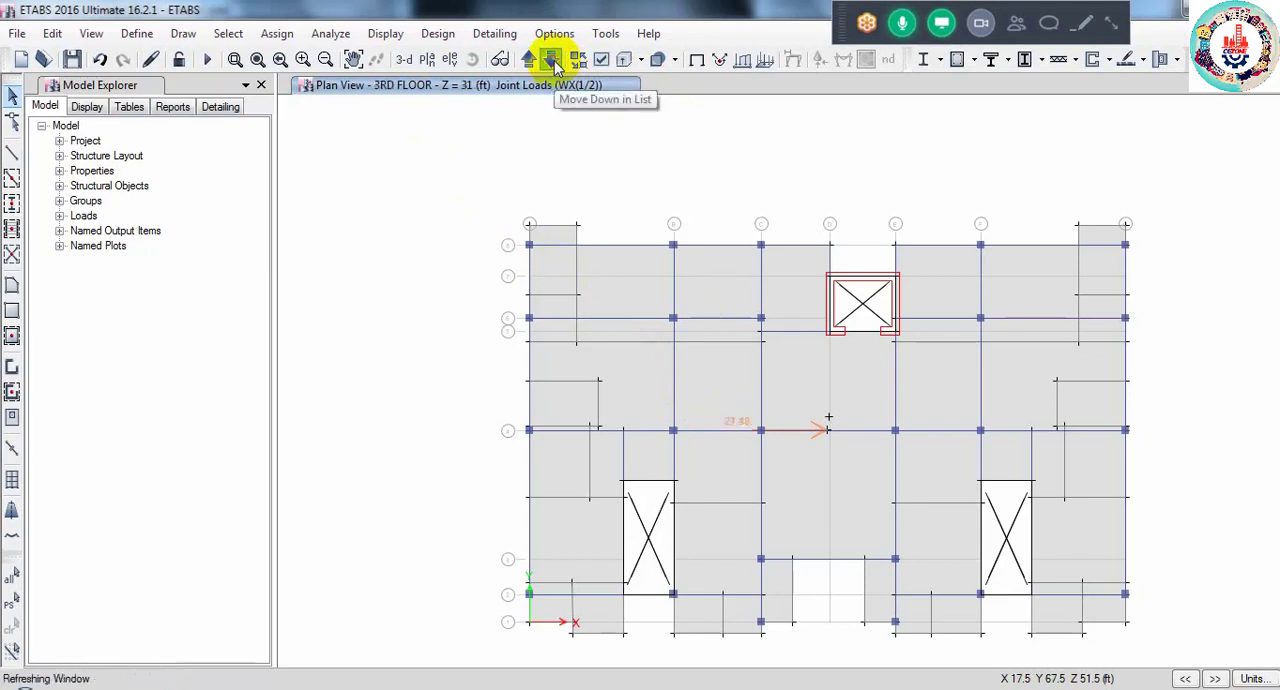
{"action": "left_click", "coordinate": [551, 60]}
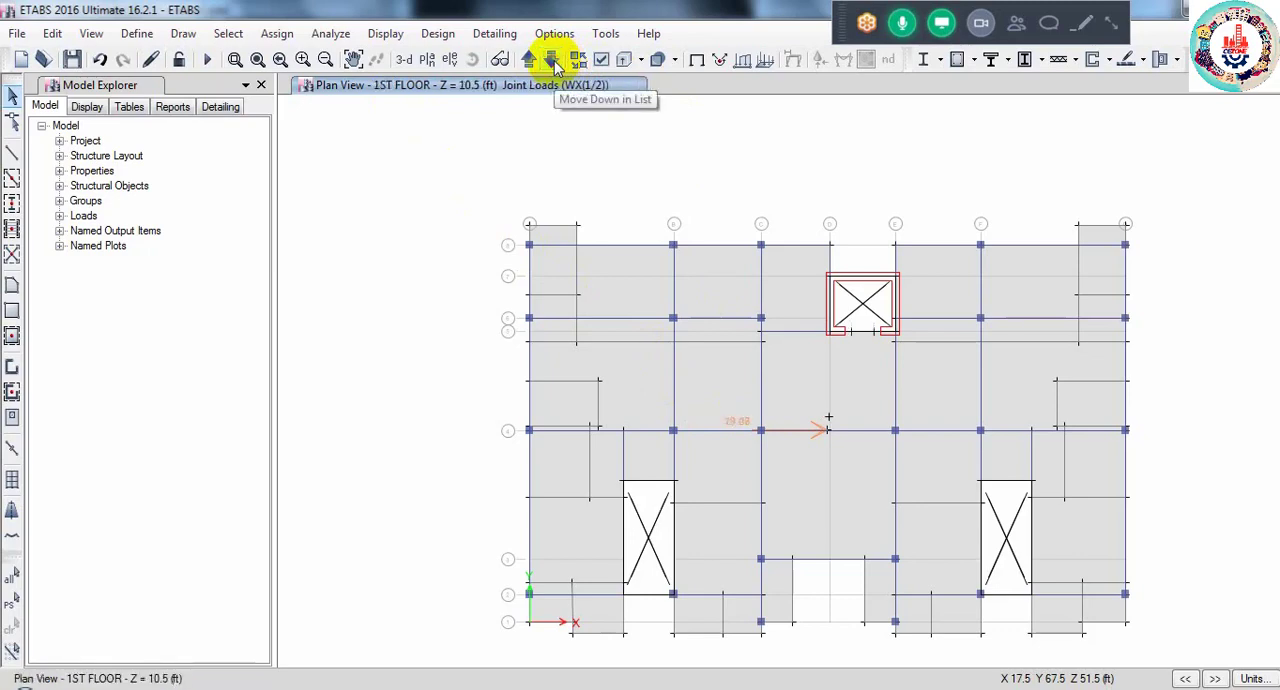
{"action": "left_click", "coordinate": [551, 60]}
{"action": "left_click", "coordinate": [551, 60]}
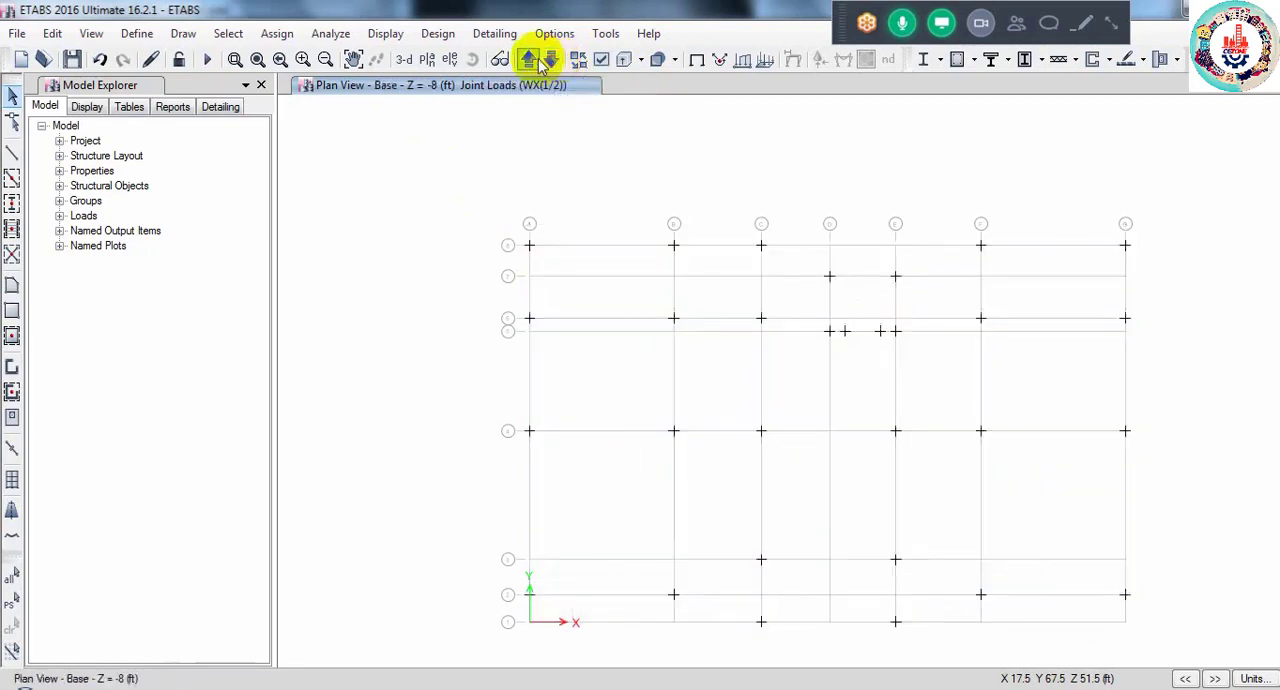
{"action": "left_click", "coordinate": [531, 60]}
{"action": "left_click", "coordinate": [531, 60]}
{"action": "left_click", "coordinate": [531, 60]}
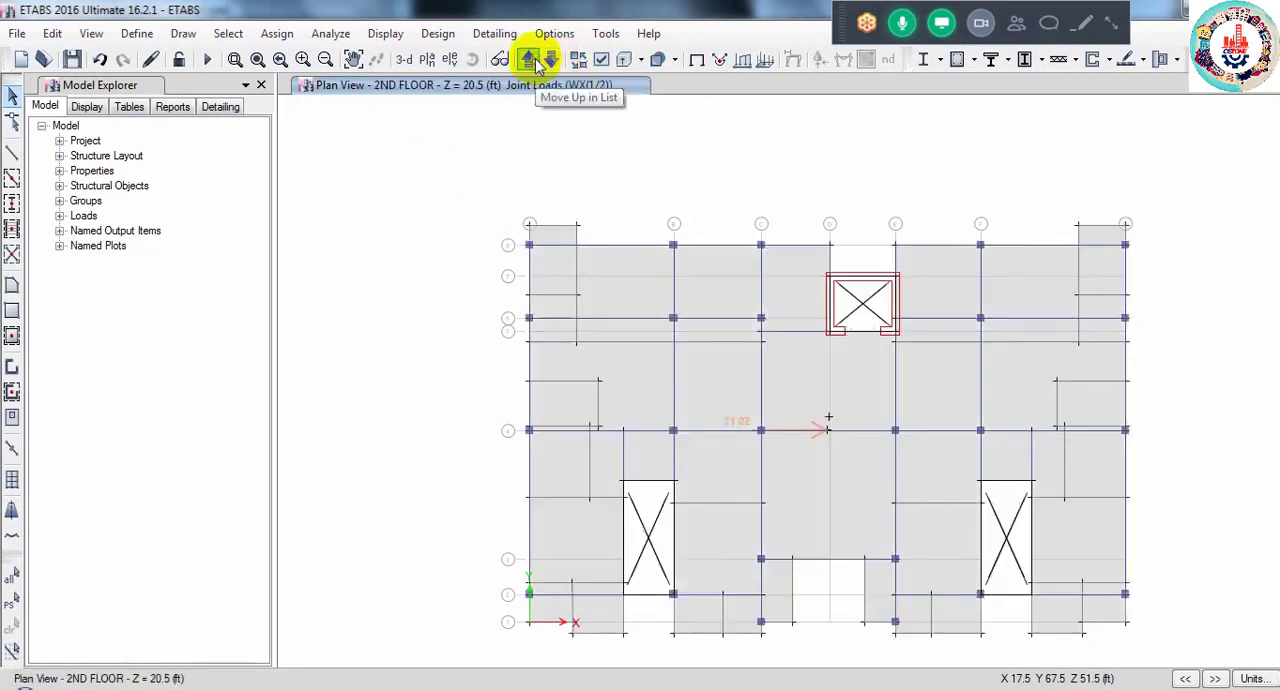
{"action": "left_click", "coordinate": [531, 60]}
{"action": "left_click", "coordinate": [537, 63]}
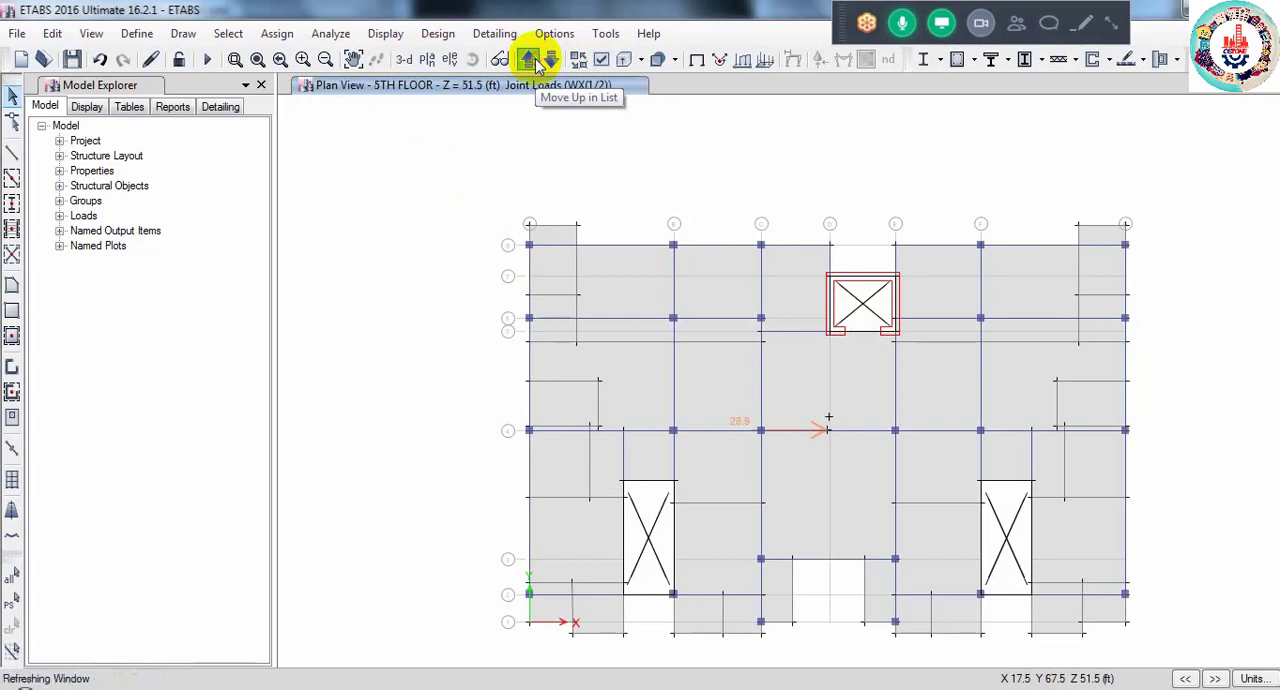
{"action": "left_click", "coordinate": [537, 63]}
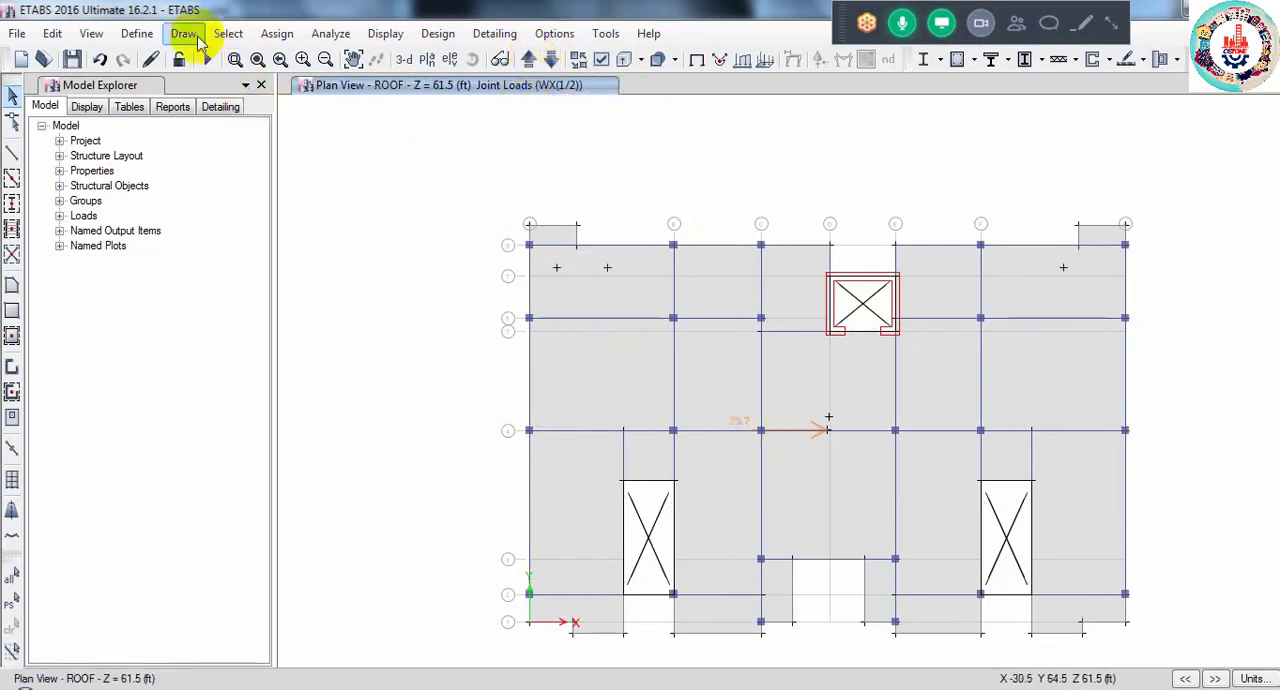
- Open the UBC 94 lateral load settings of the EQX seismic load pattern for review
{"action": "left_click", "coordinate": [137, 33]}
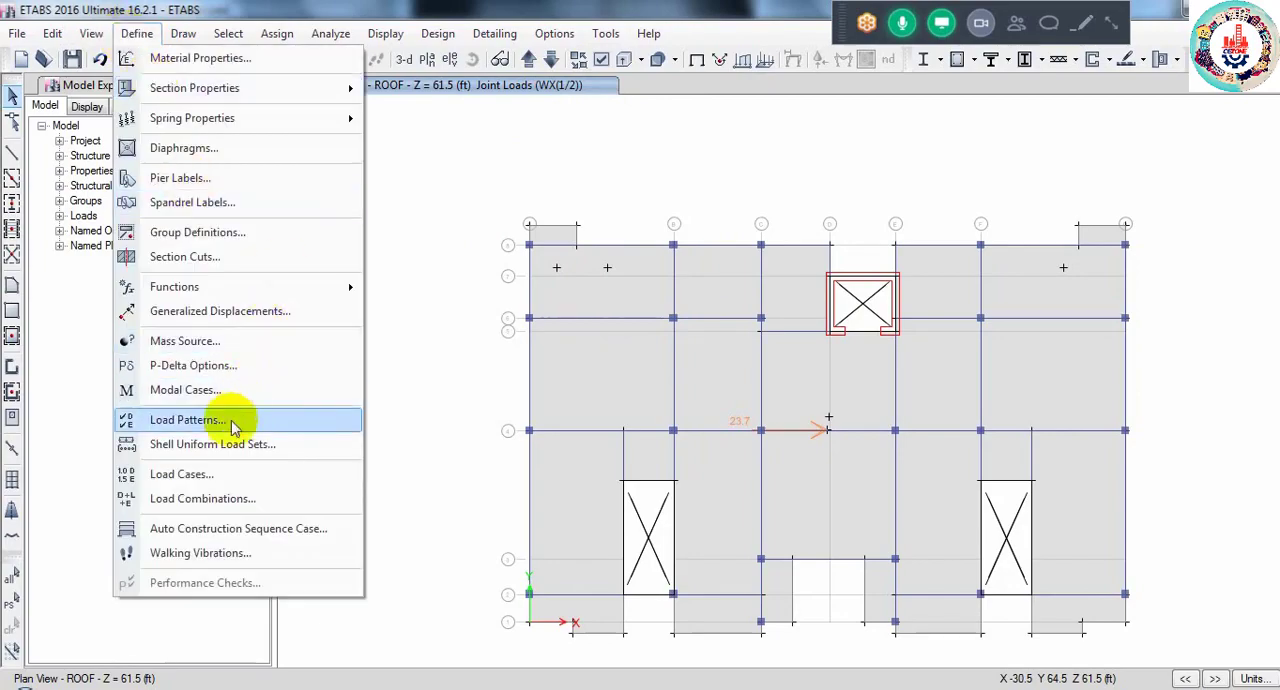
{"action": "left_click", "coordinate": [322, 420]}
{"action": "left_click", "coordinate": [367, 411]}
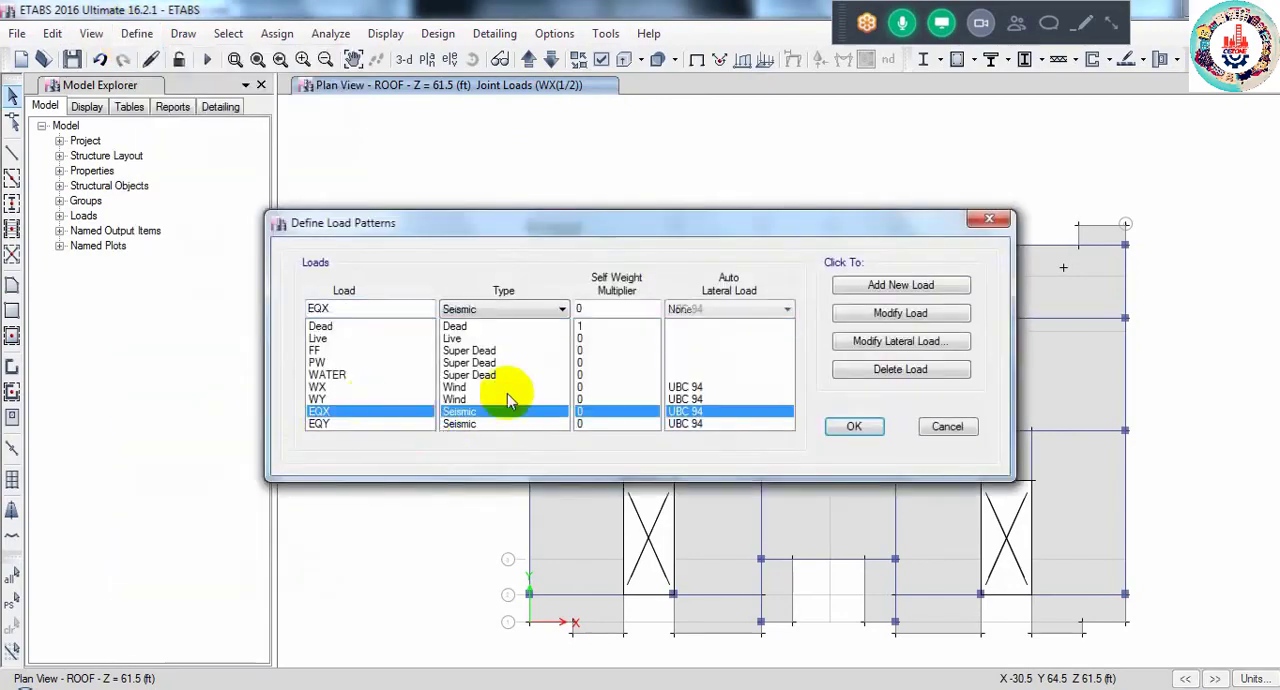
{"action": "left_click", "coordinate": [891, 342]}
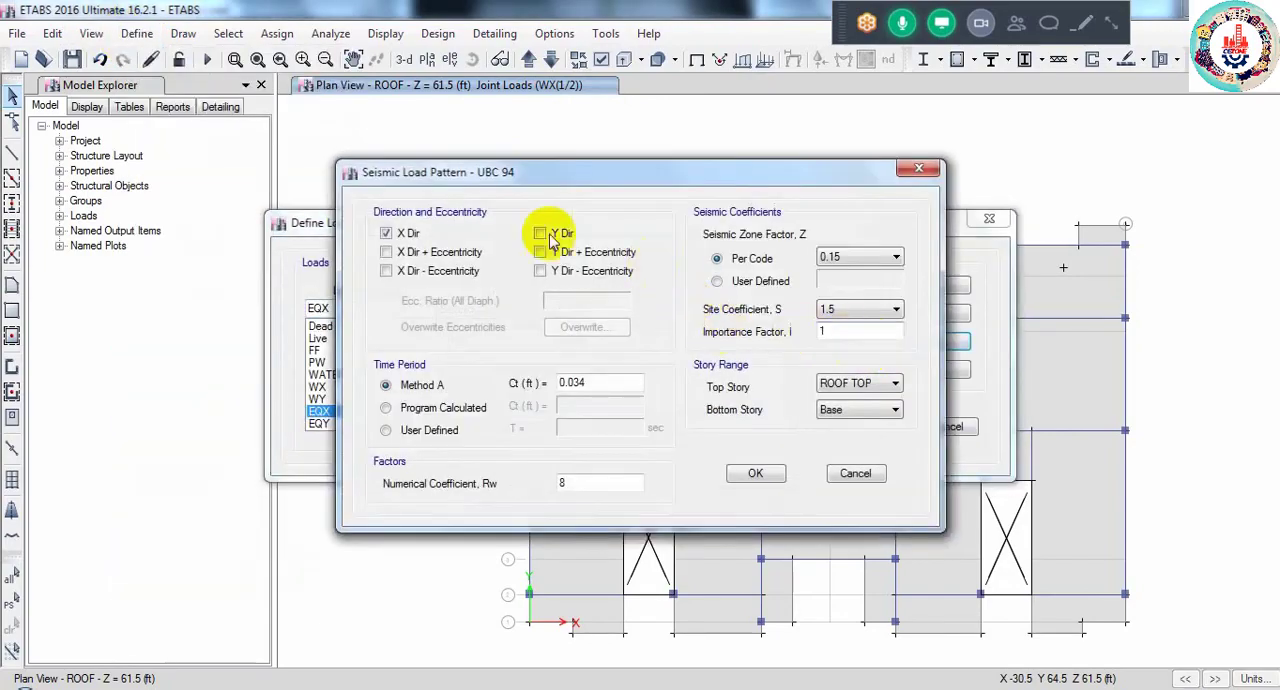
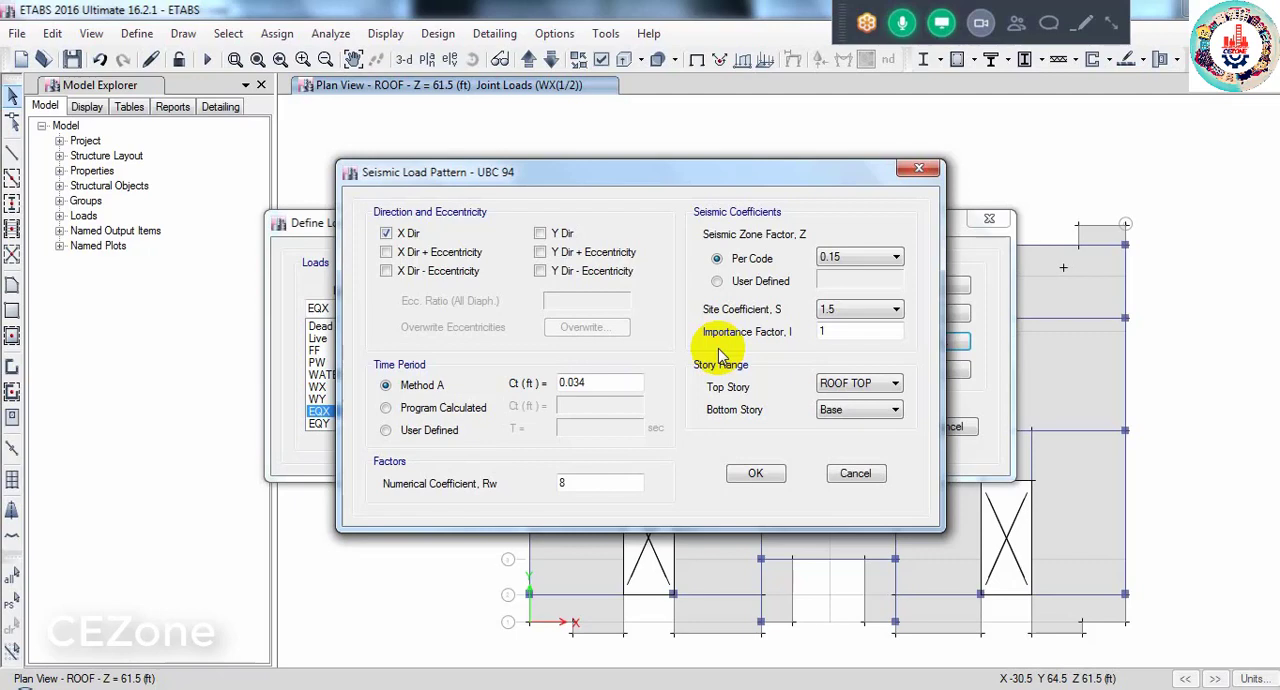
- Accept the EQX seismic load settings and close the load pattern definitions
{"action": "left_click", "coordinate": [755, 473]}
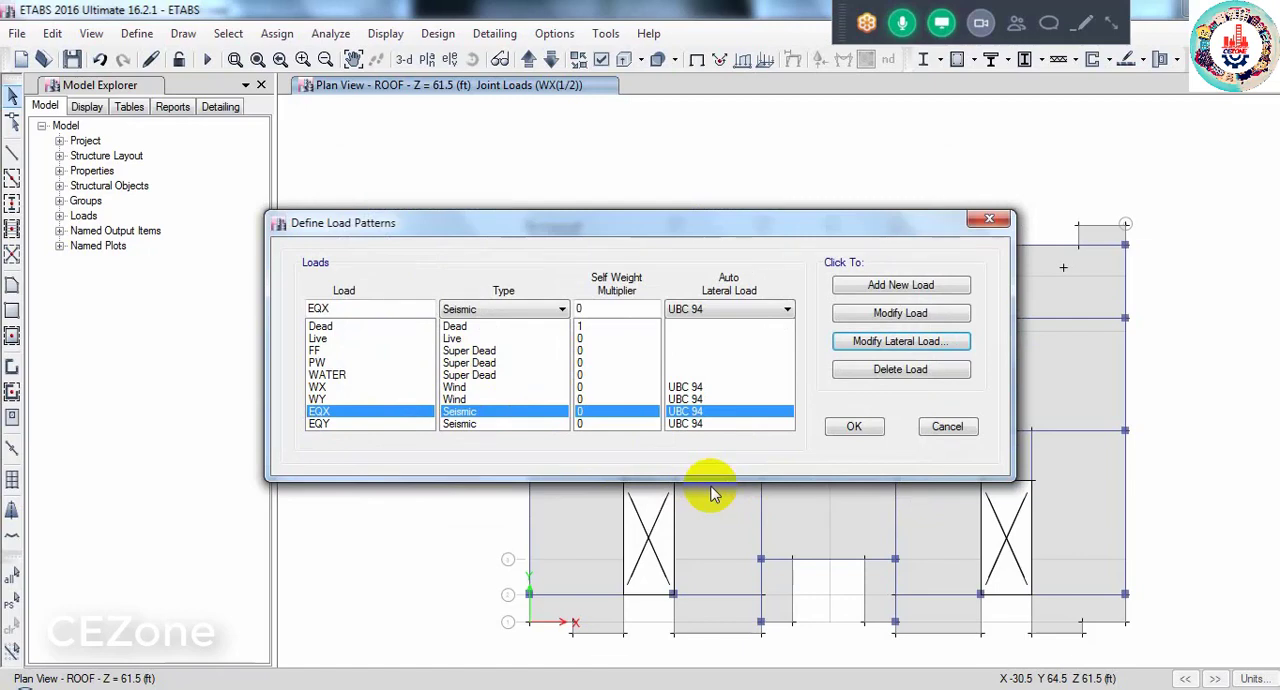
{"action": "left_click", "coordinate": [850, 427]}
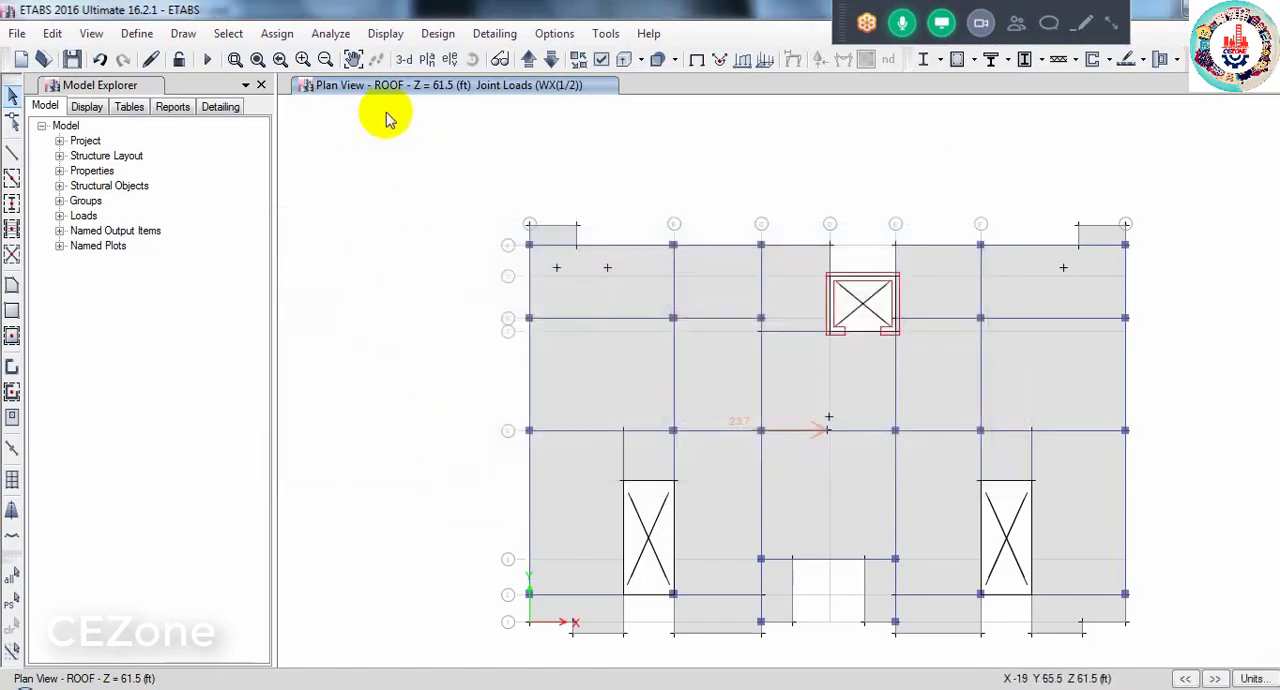
- Display the elevation view along grid line 4
{"action": "left_click", "coordinate": [430, 72]}
{"action": "left_click", "coordinate": [806, 126]}
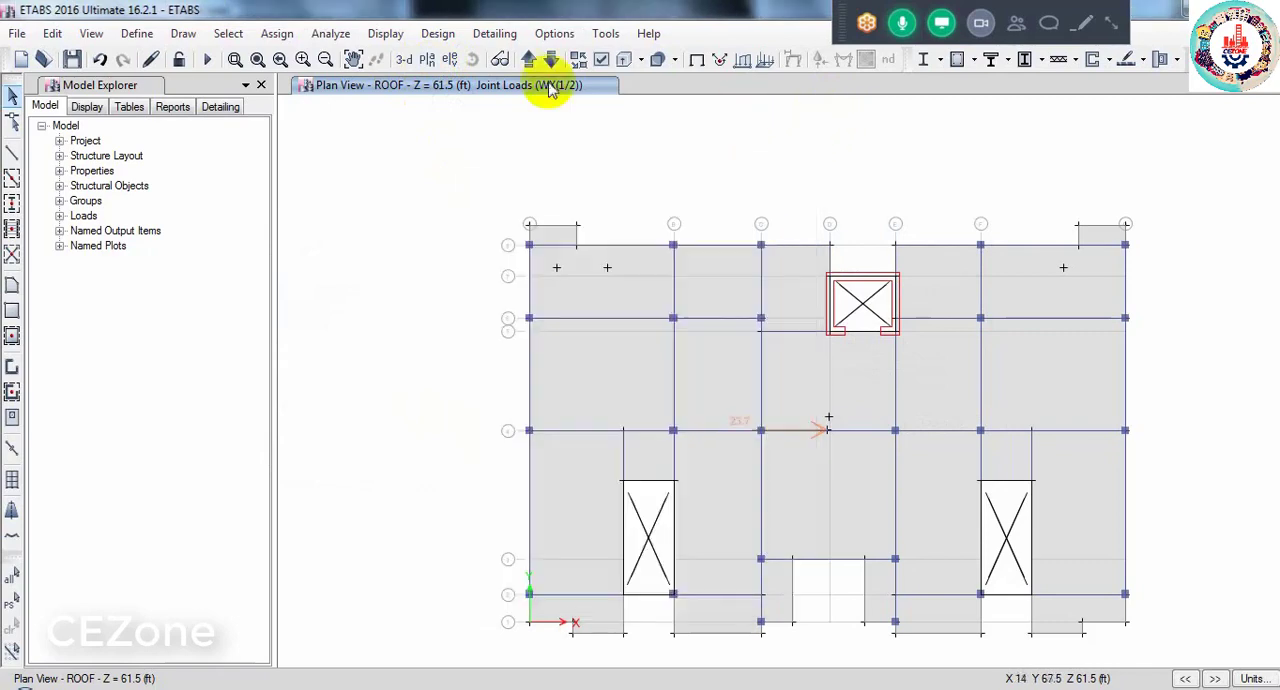
{"action": "left_click", "coordinate": [447, 60]}
{"action": "left_click", "coordinate": [494, 372]}
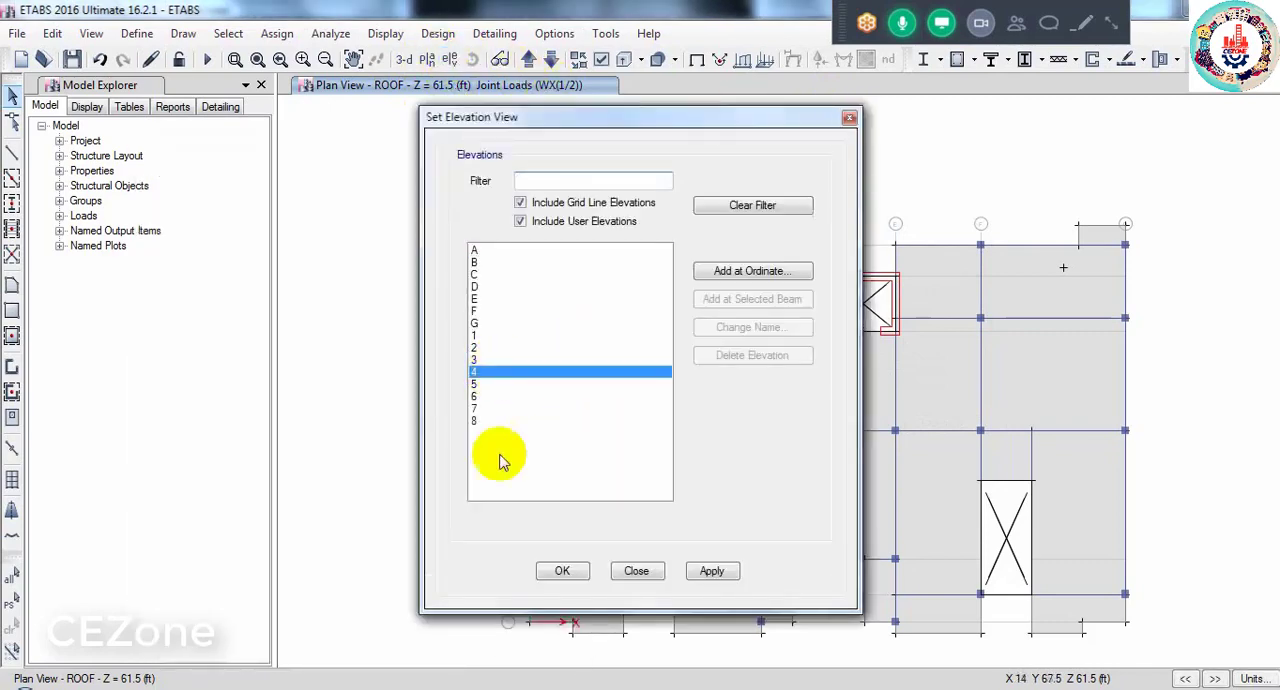
{"action": "left_click", "coordinate": [560, 572]}
{"action": "scroll", "coordinate": [642, 650], "scroll_direction": "up", "scroll_amount": 2}
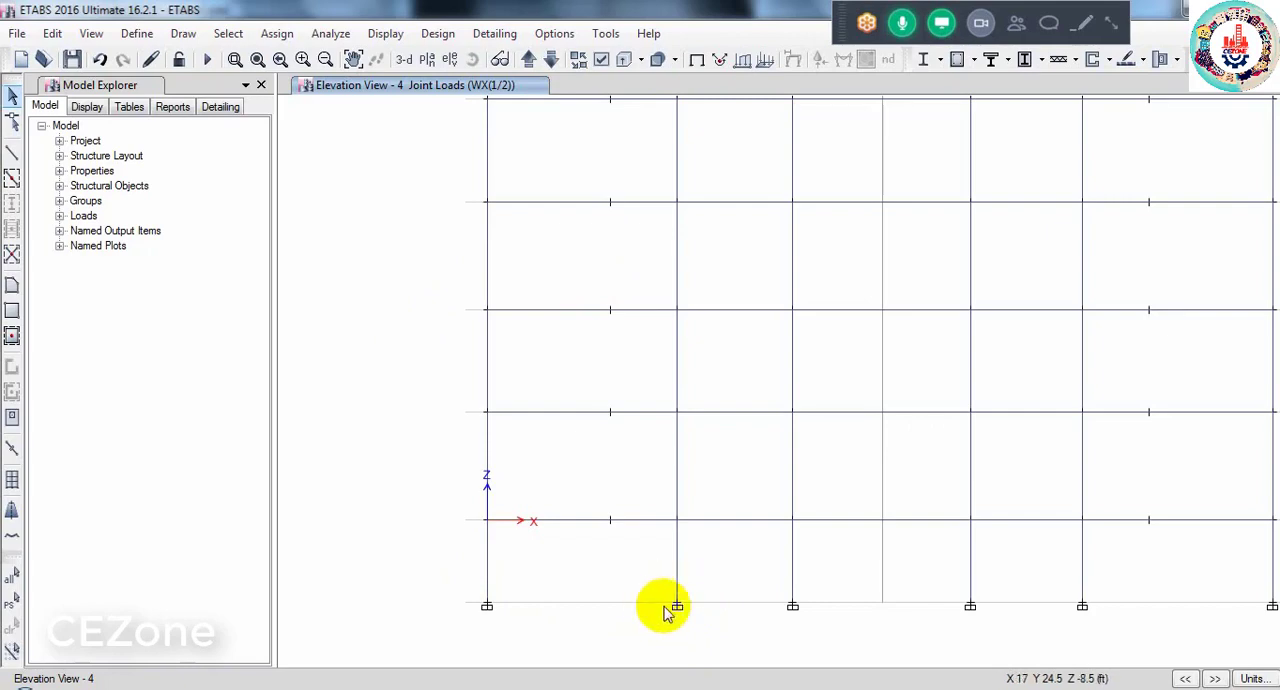
- Open the MsSrc1 mass source for editing and exclude Additional Mass from it
{"action": "left_click", "coordinate": [137, 40]}
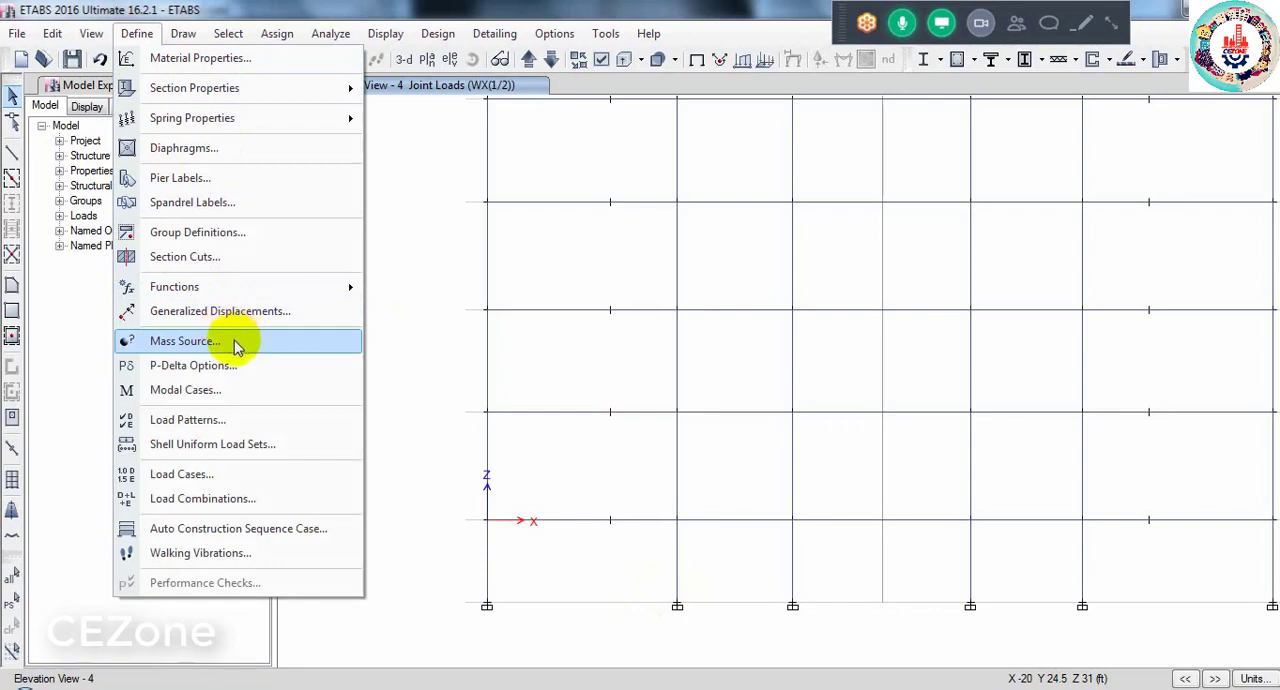
{"action": "left_click", "coordinate": [185, 341]}
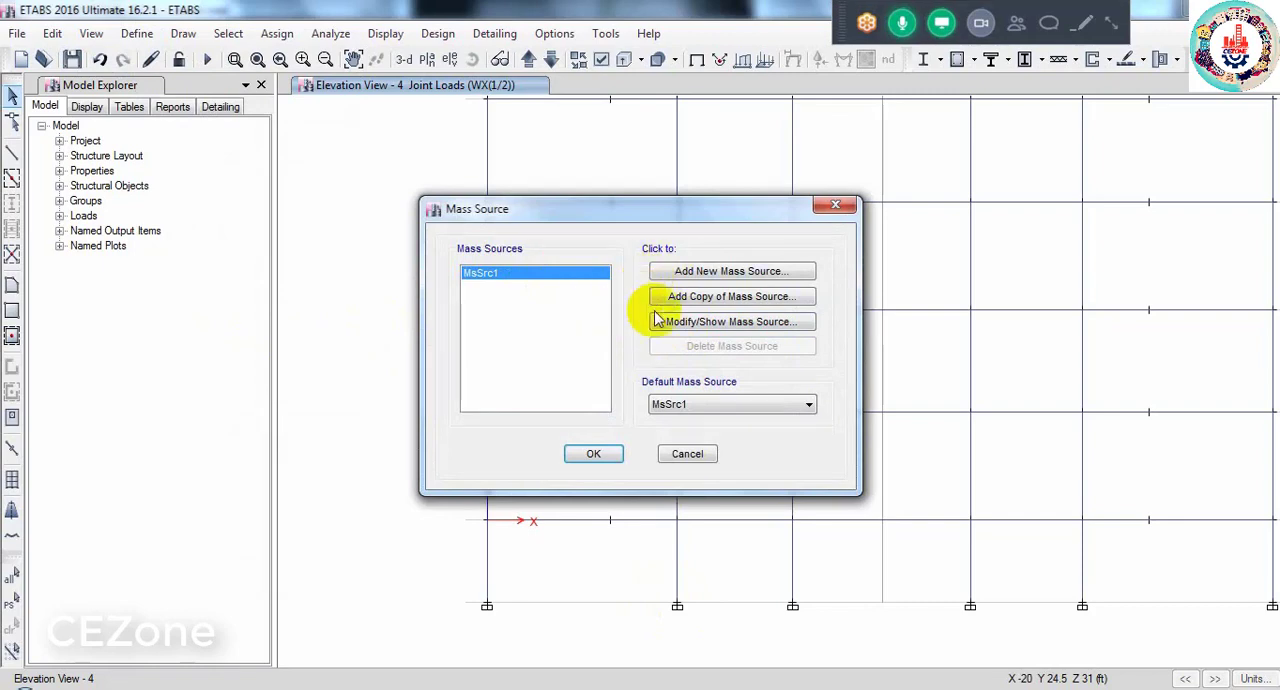
{"action": "left_click", "coordinate": [669, 330]}
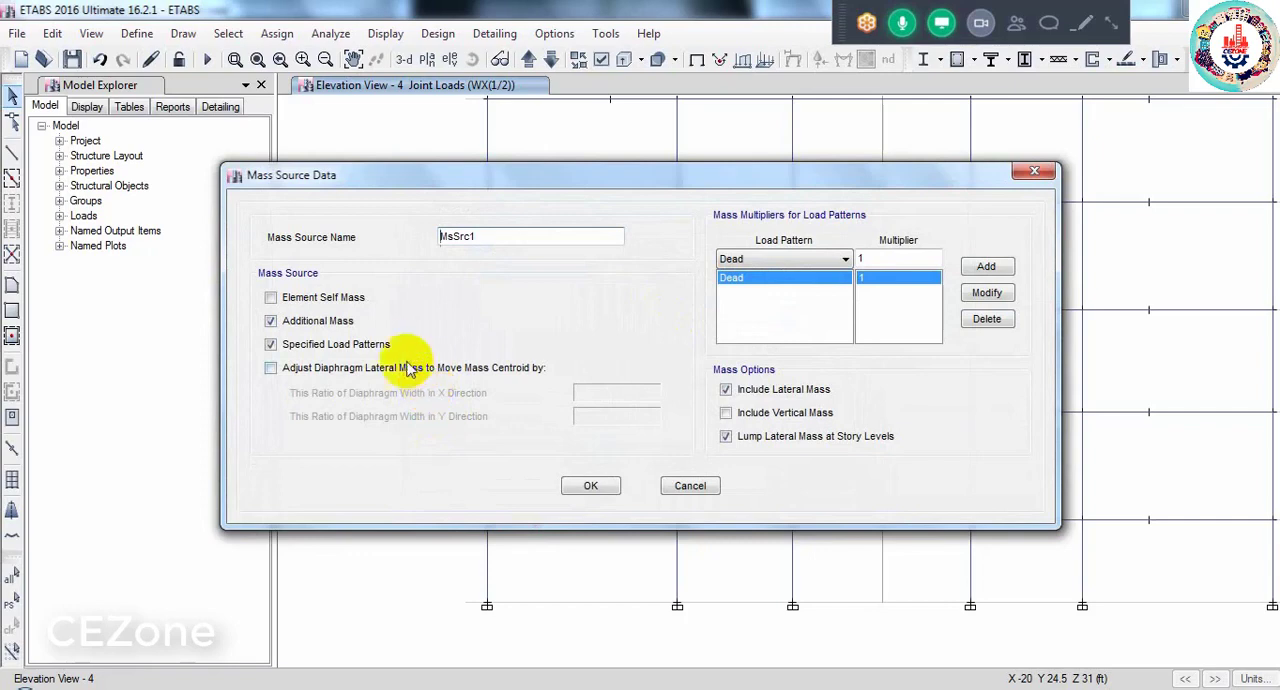
{"action": "left_click", "coordinate": [306, 326]}
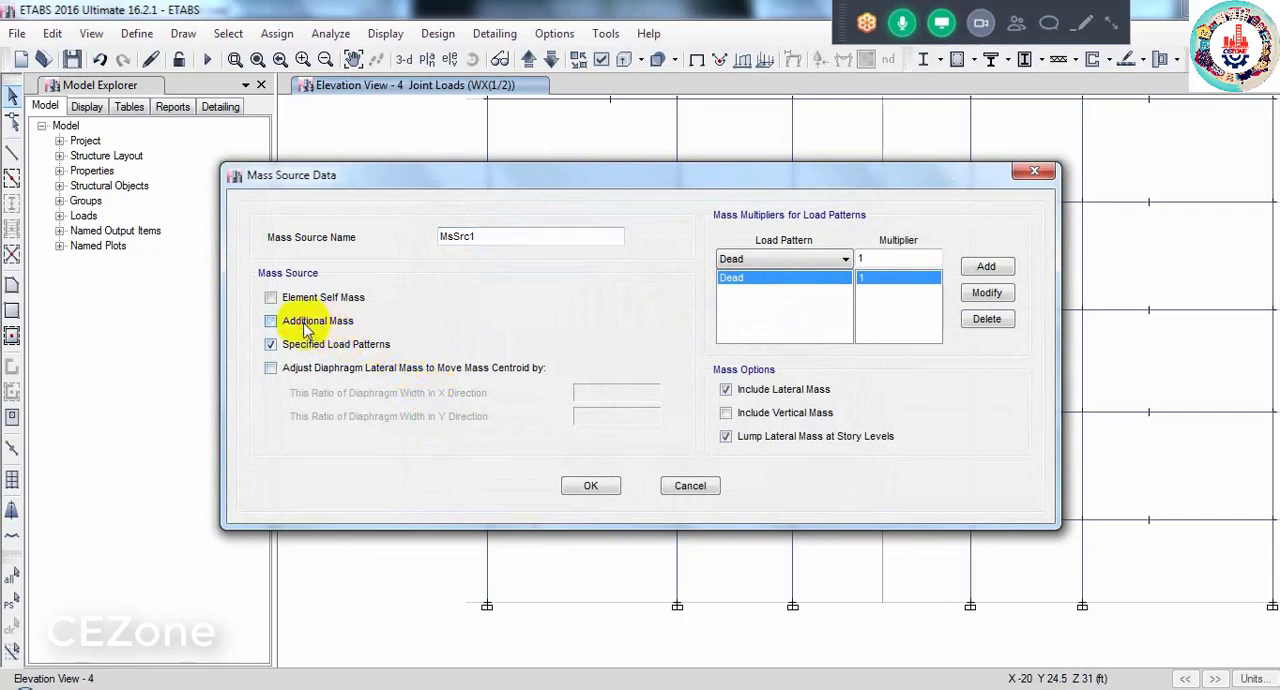
{"action": "left_click", "coordinate": [332, 344]}
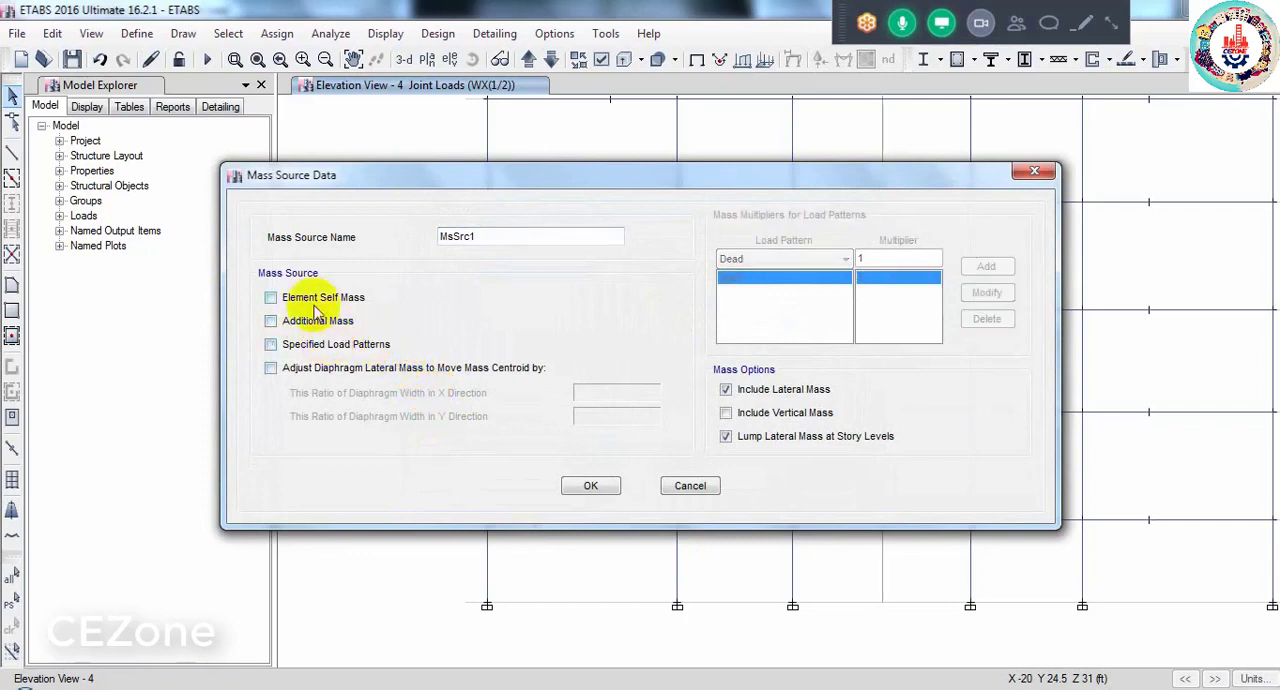
{"action": "left_click", "coordinate": [305, 300]}
{"action": "left_click", "coordinate": [284, 319]}
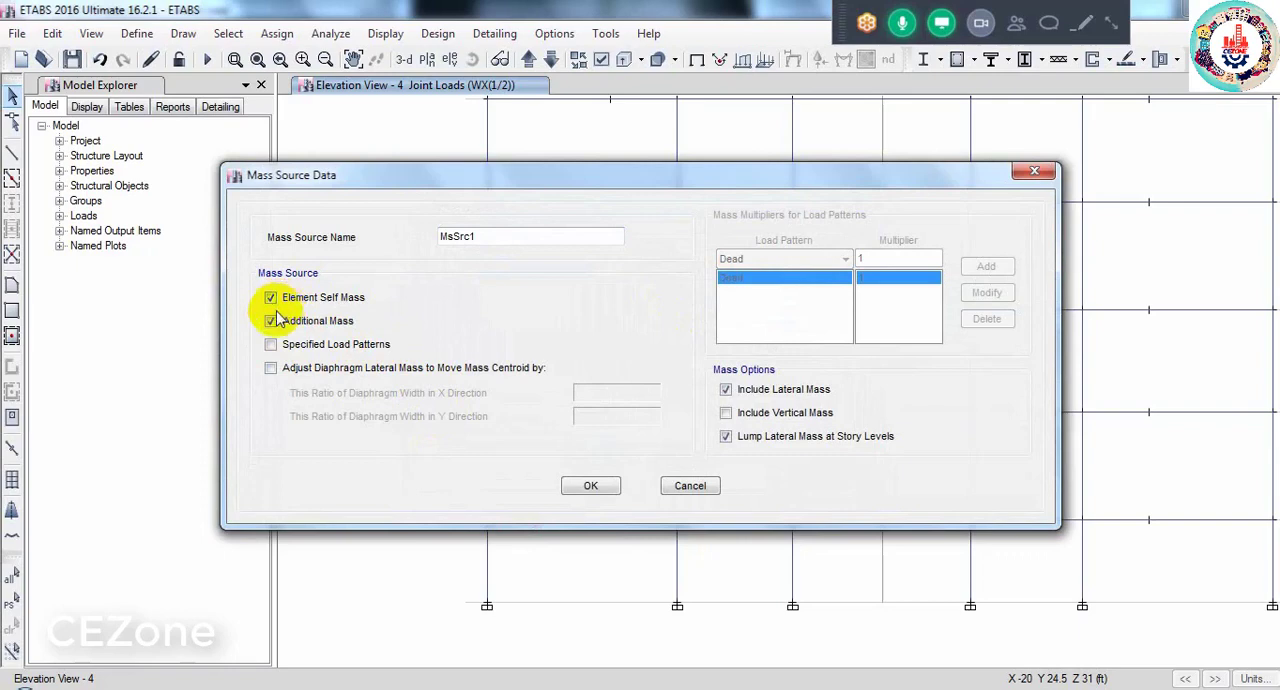
{"action": "left_click", "coordinate": [271, 320]}
{"action": "left_click", "coordinate": [287, 302]}
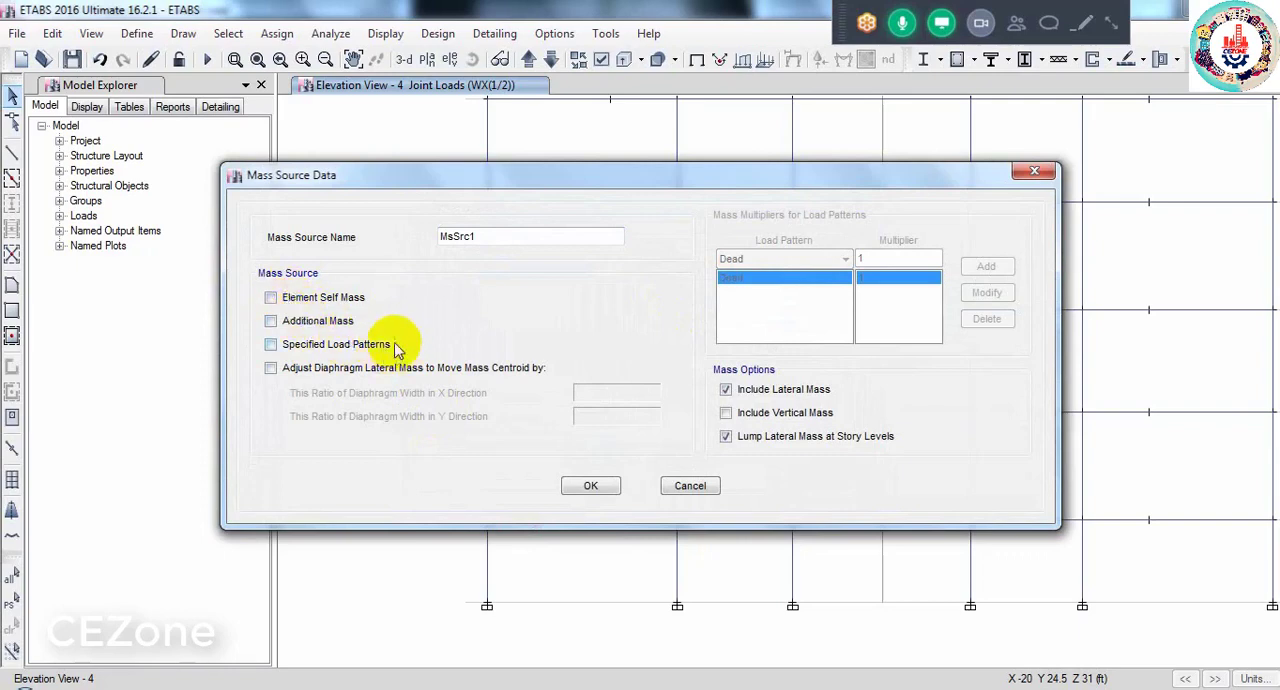
{"action": "left_click", "coordinate": [289, 350]}
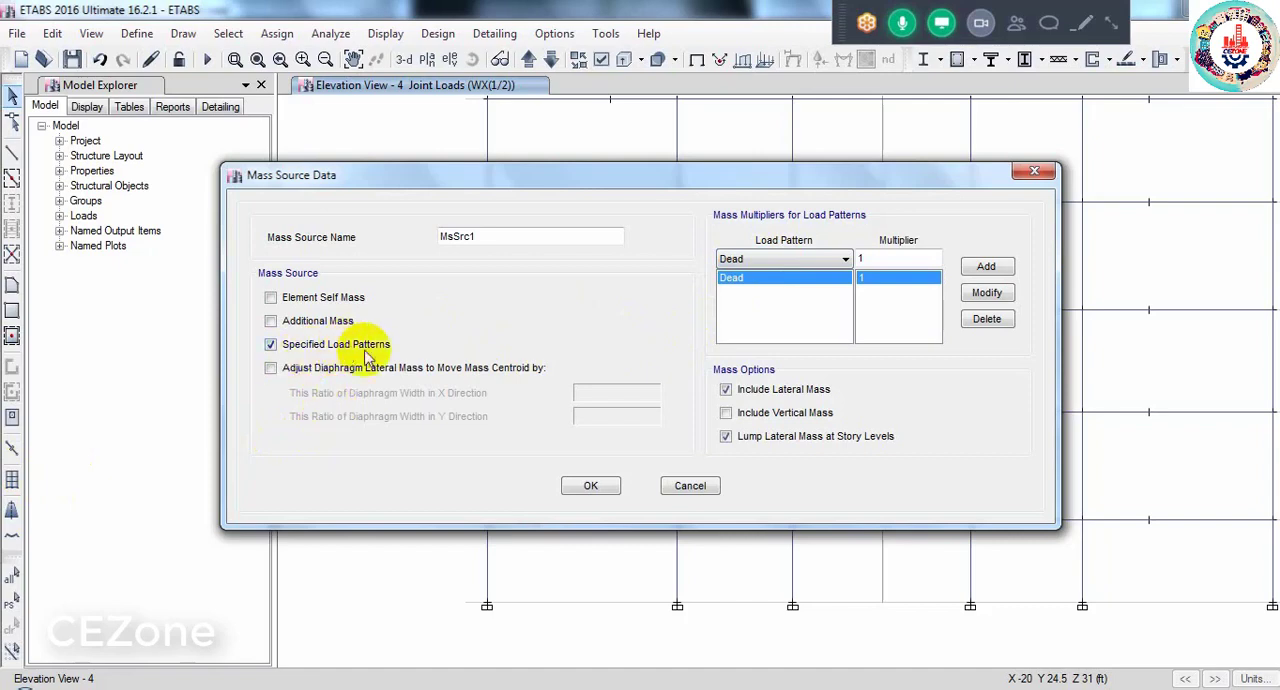
{"action": "left_click", "coordinate": [270, 297]}
{"action": "left_click", "coordinate": [271, 320]}
{"action": "left_click", "coordinate": [270, 344]}
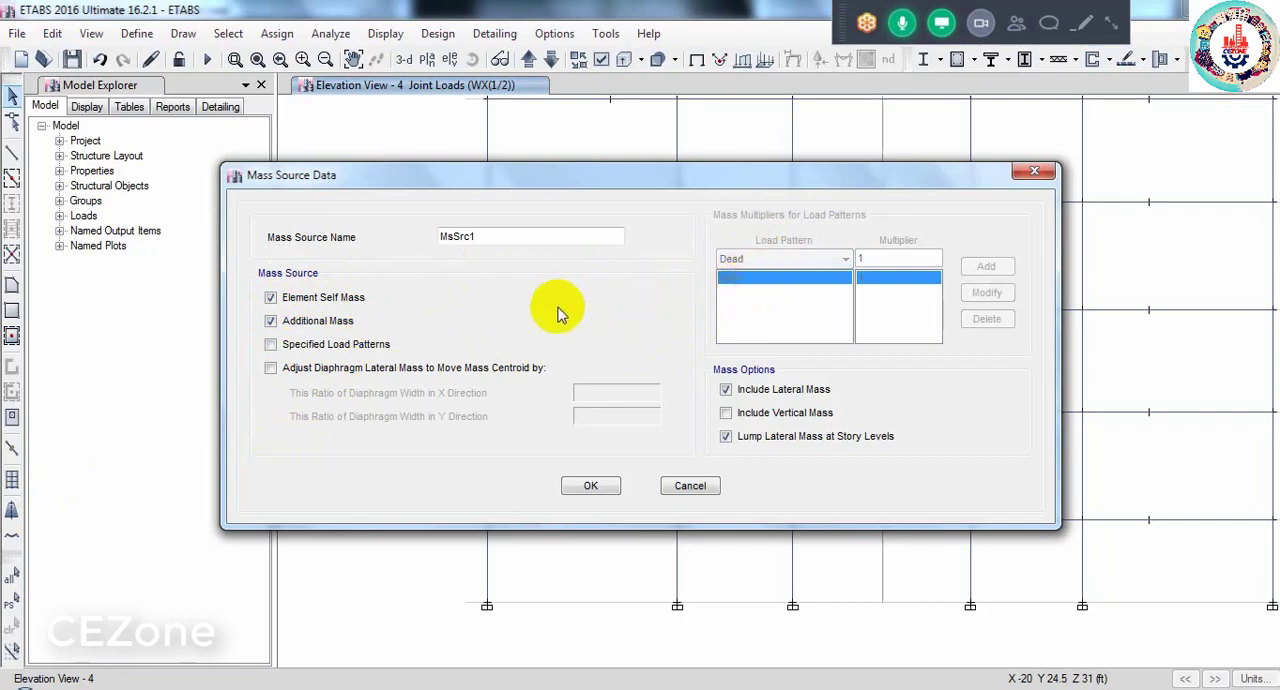
{"action": "left_click", "coordinate": [324, 318]}
{"action": "left_click", "coordinate": [323, 302]}
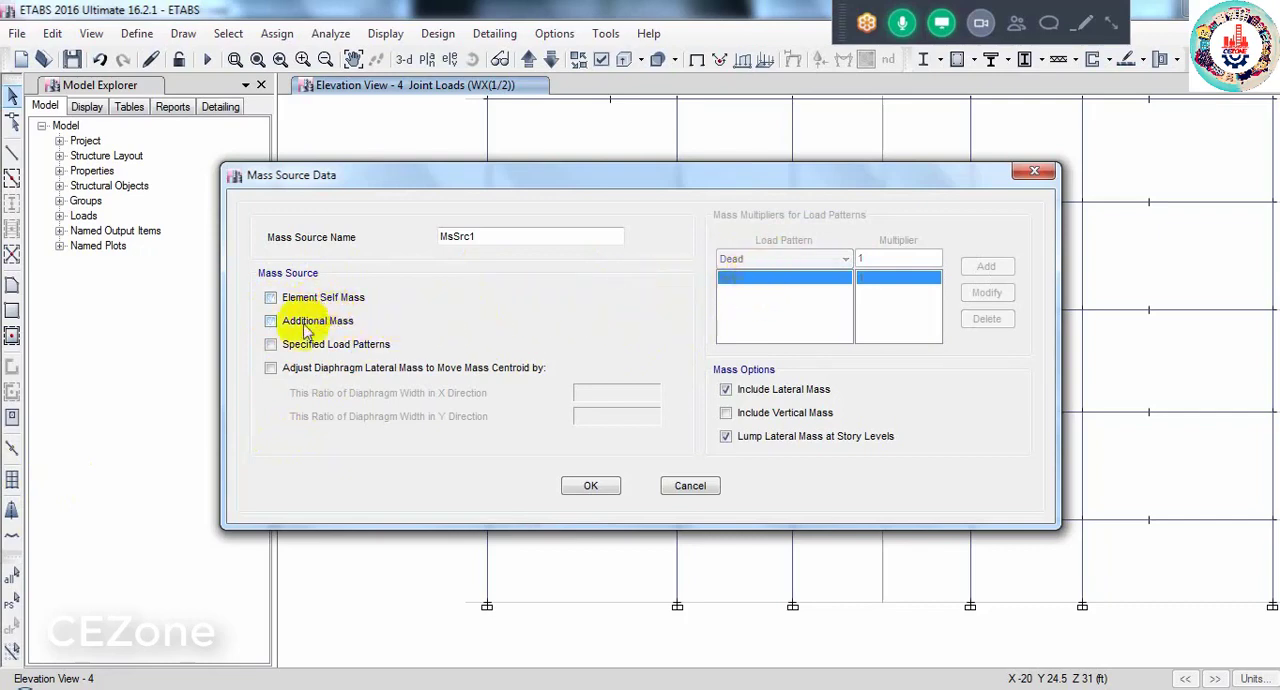
{"action": "left_click", "coordinate": [284, 344]}
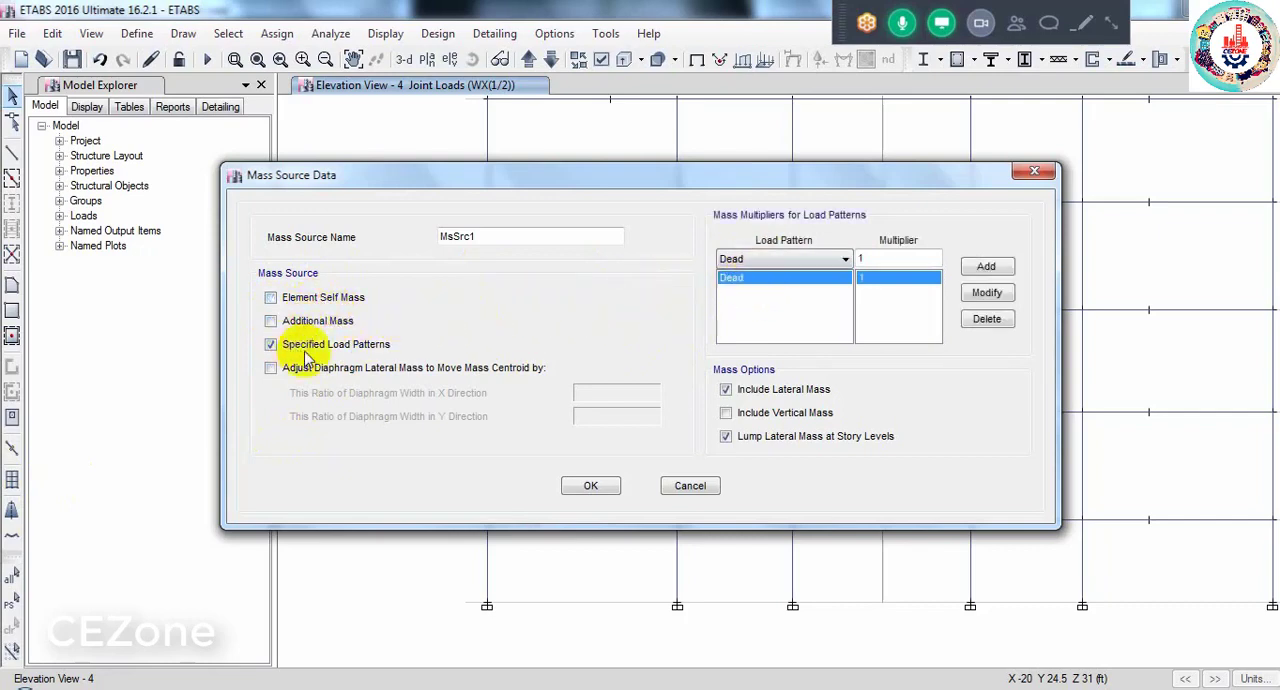
- Add the FF, PW and WATER load patterns to the MsSrc1 mass source, each with a multiplier of 1
{"action": "left_click", "coordinate": [840, 262]}
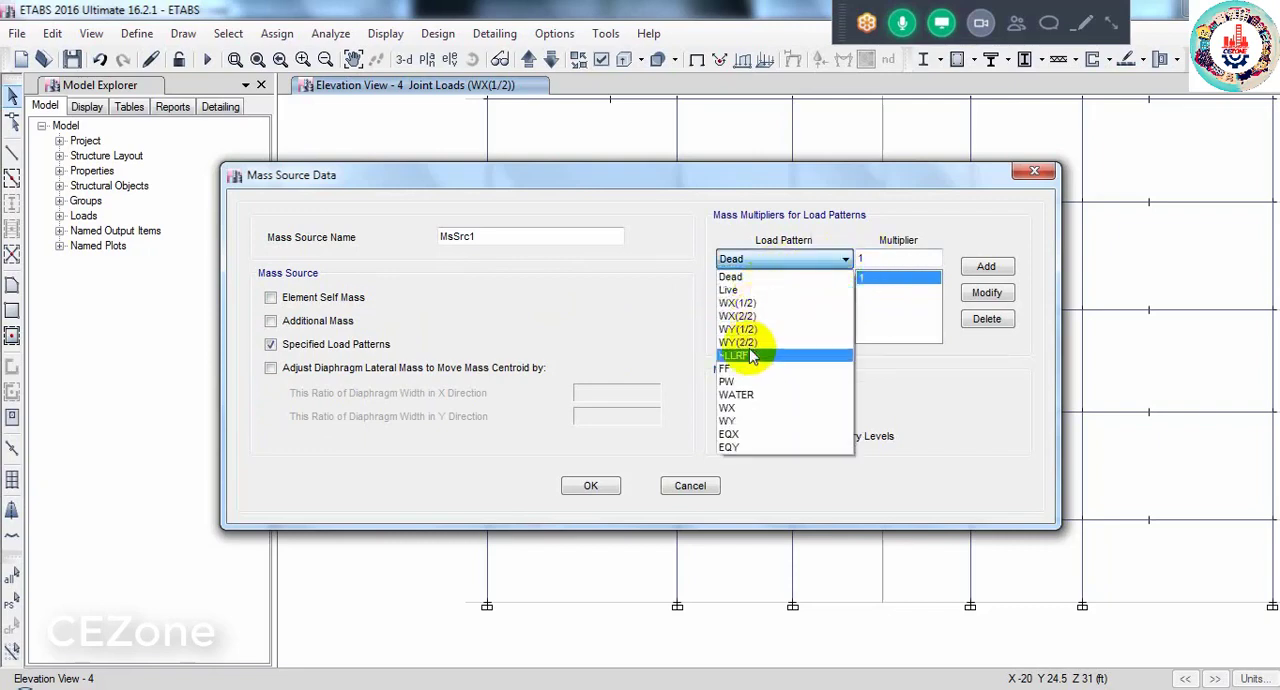
{"action": "left_click", "coordinate": [737, 369]}
{"action": "left_click", "coordinate": [986, 266]}
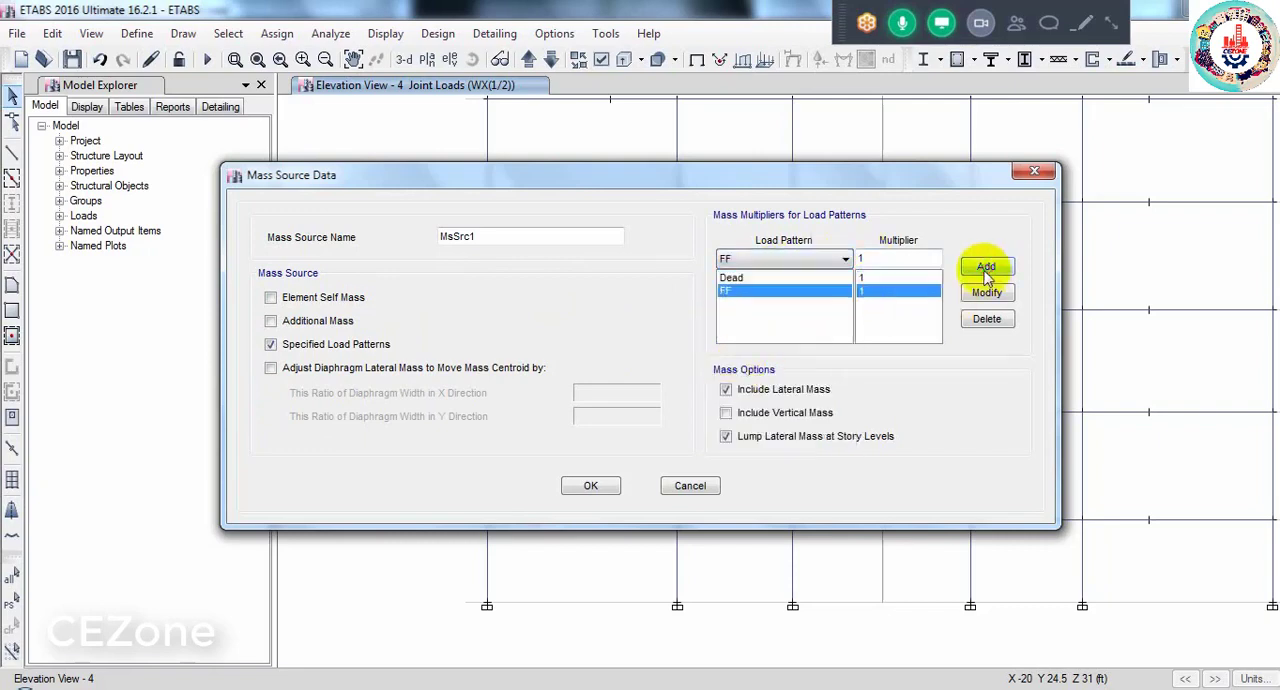
{"action": "left_click", "coordinate": [845, 259]}
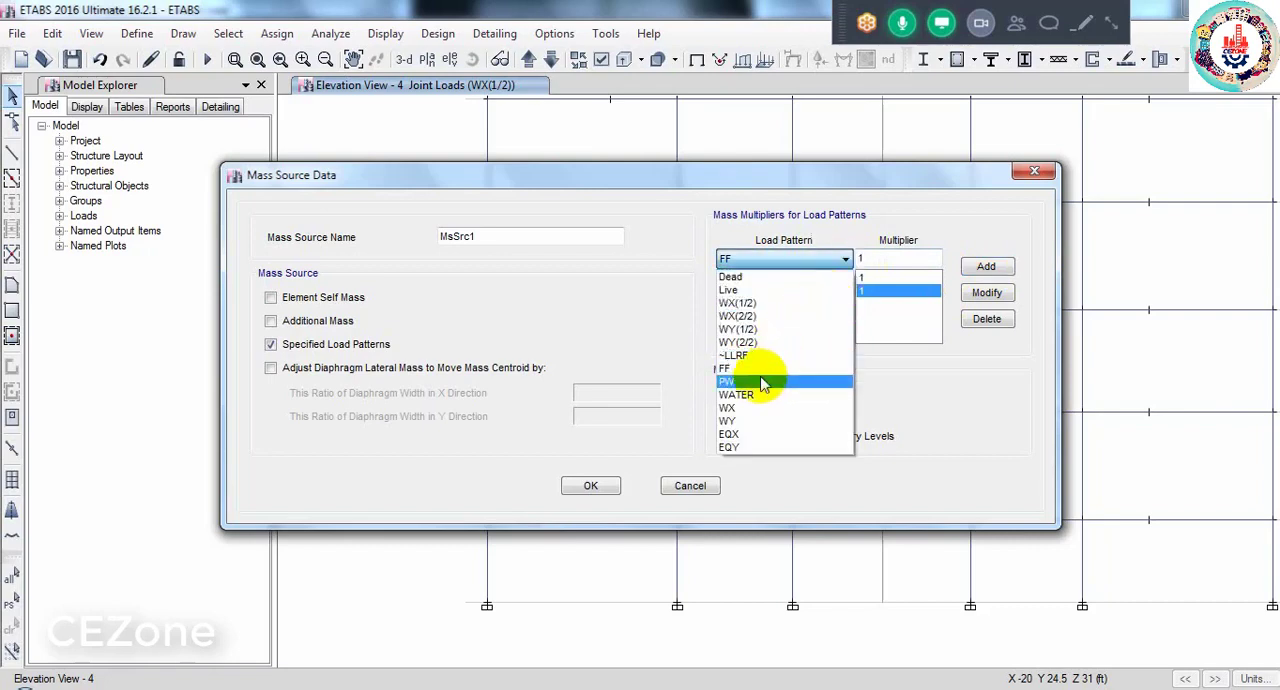
{"action": "left_click", "coordinate": [730, 381]}
{"action": "left_click", "coordinate": [986, 266]}
{"action": "left_click", "coordinate": [826, 260]}
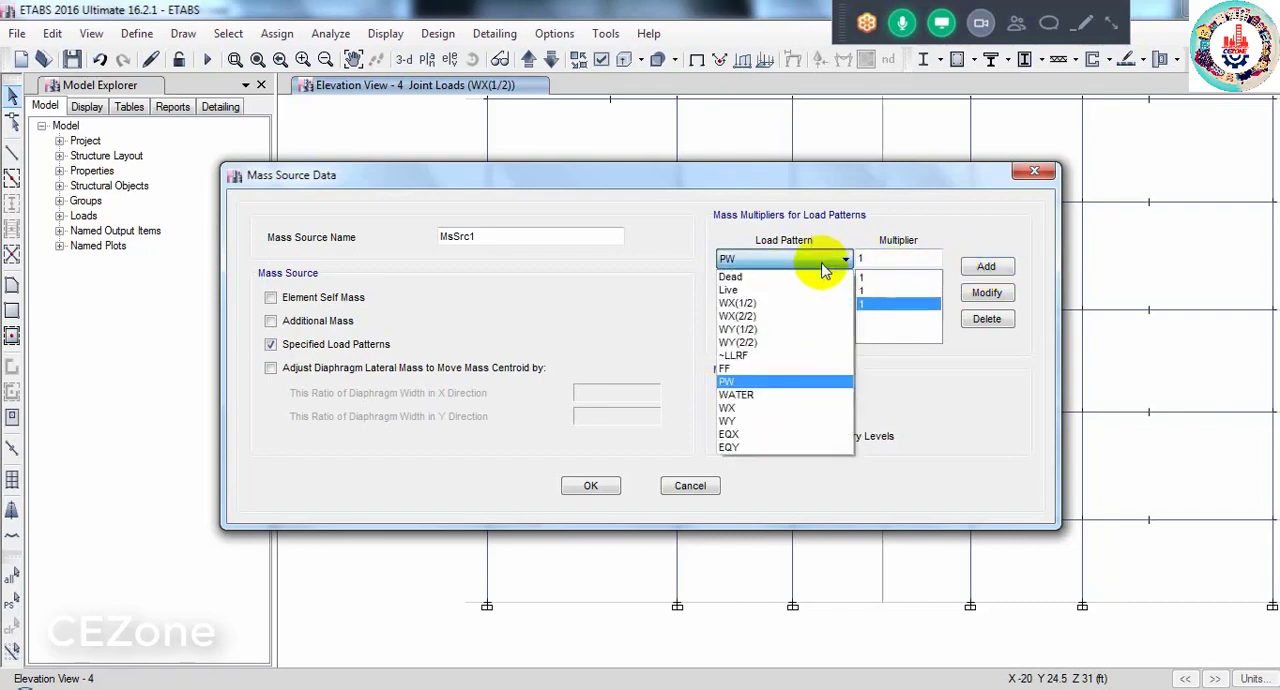
{"action": "left_click", "coordinate": [736, 394]}
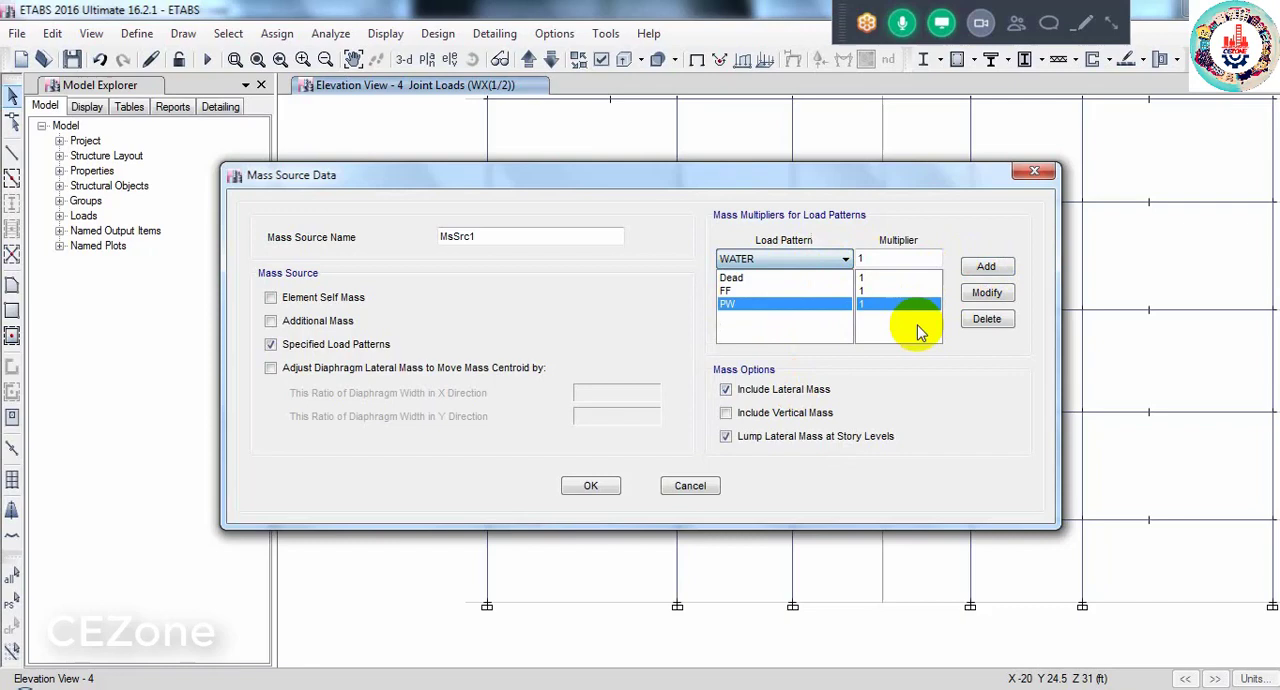
{"action": "left_click", "coordinate": [986, 266]}
- Add the Live load pattern to MsSrc1 with a multiplier of .25 and accept the mass source definition
{"action": "left_click", "coordinate": [800, 259]}
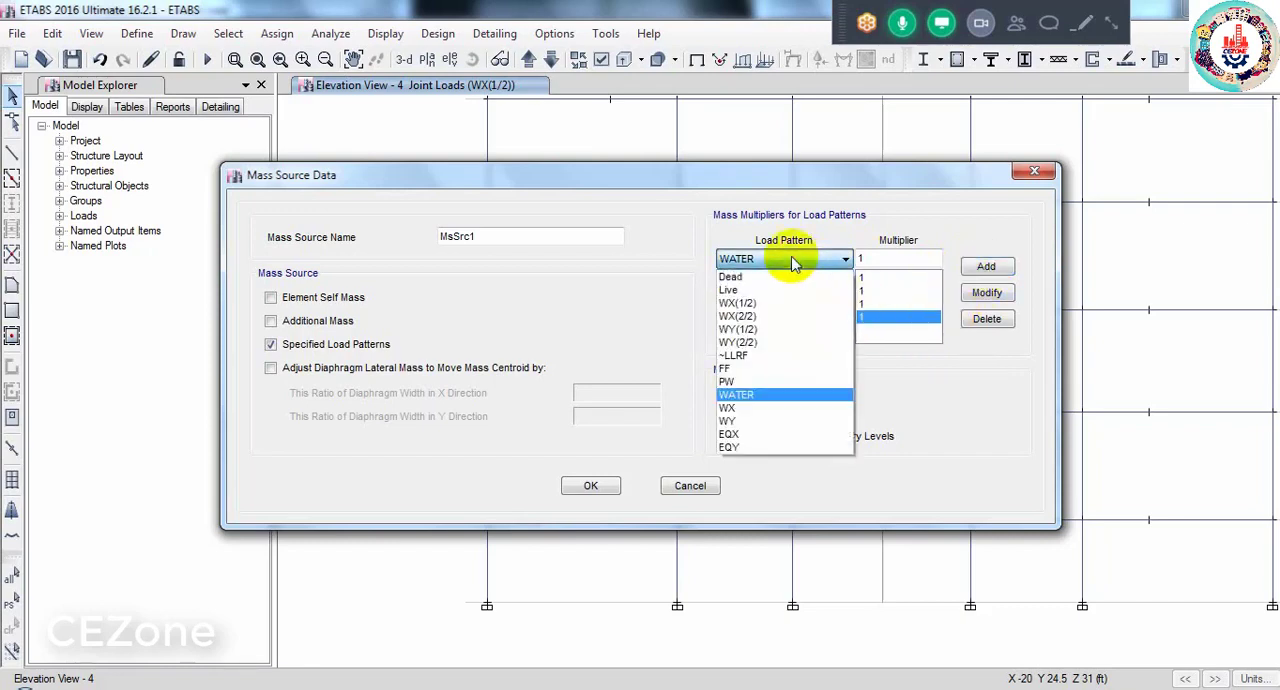
{"action": "left_click", "coordinate": [760, 289]}
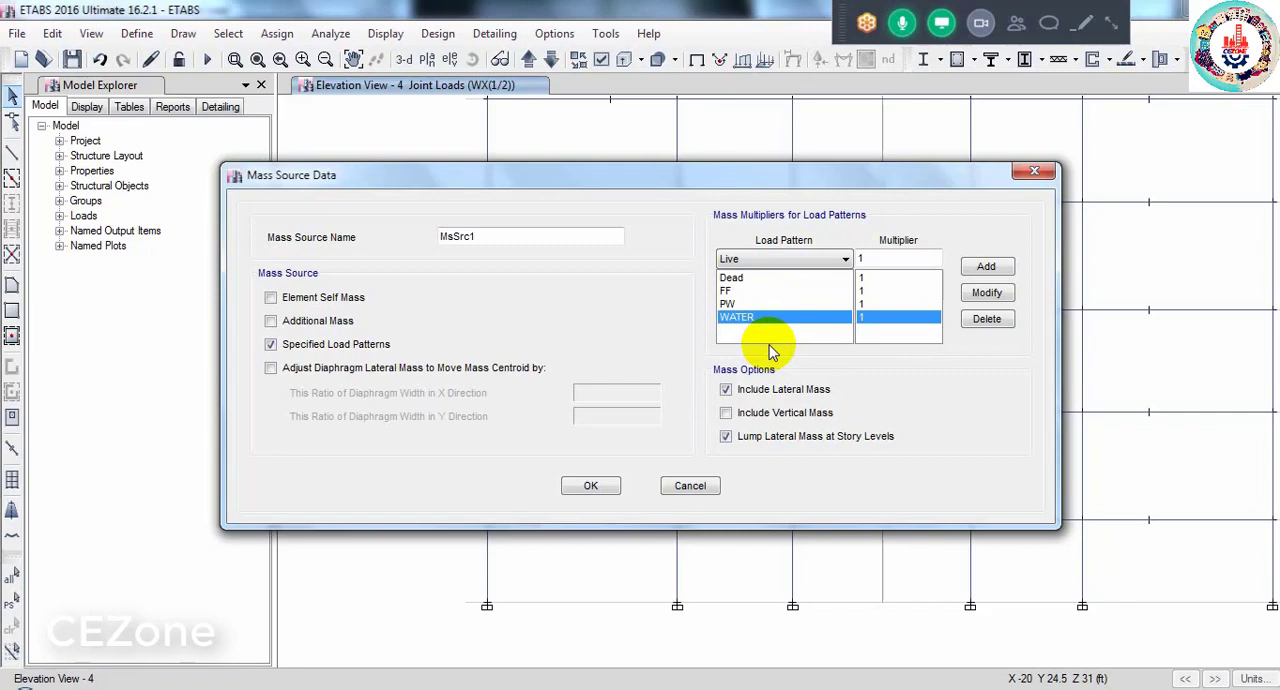
{"action": "double_click", "coordinate": [900, 258]}
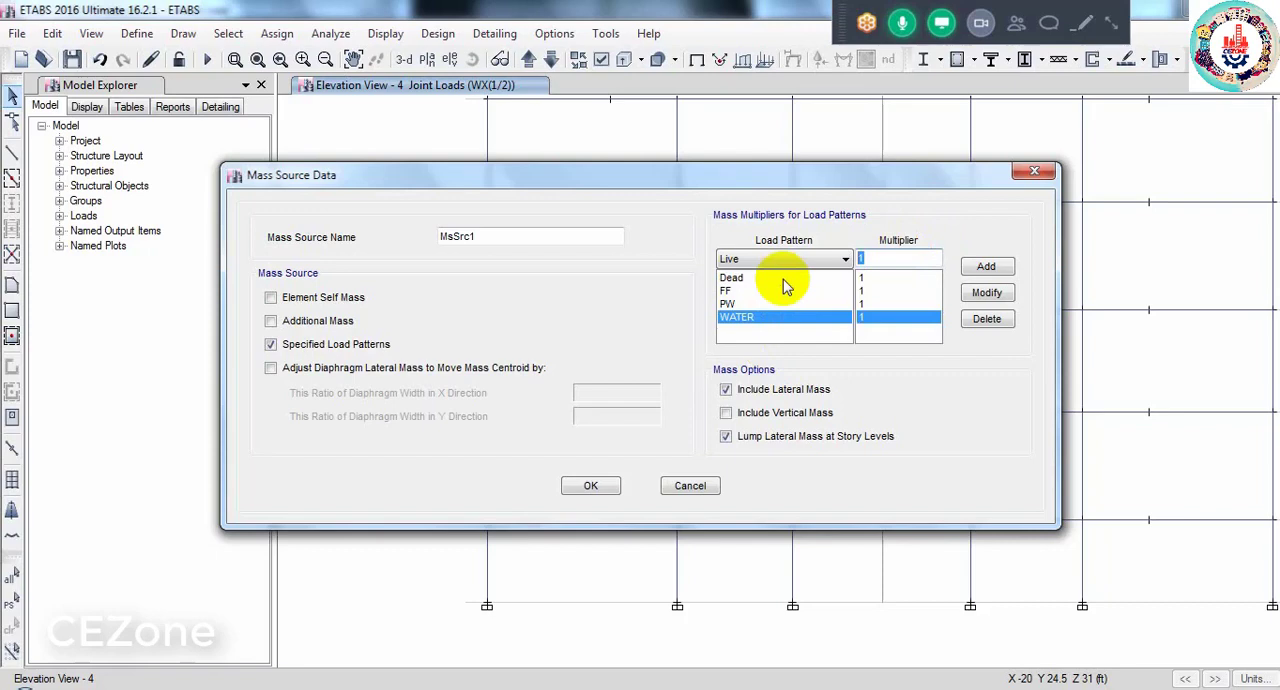
{"action": "type", "text": ".25"}
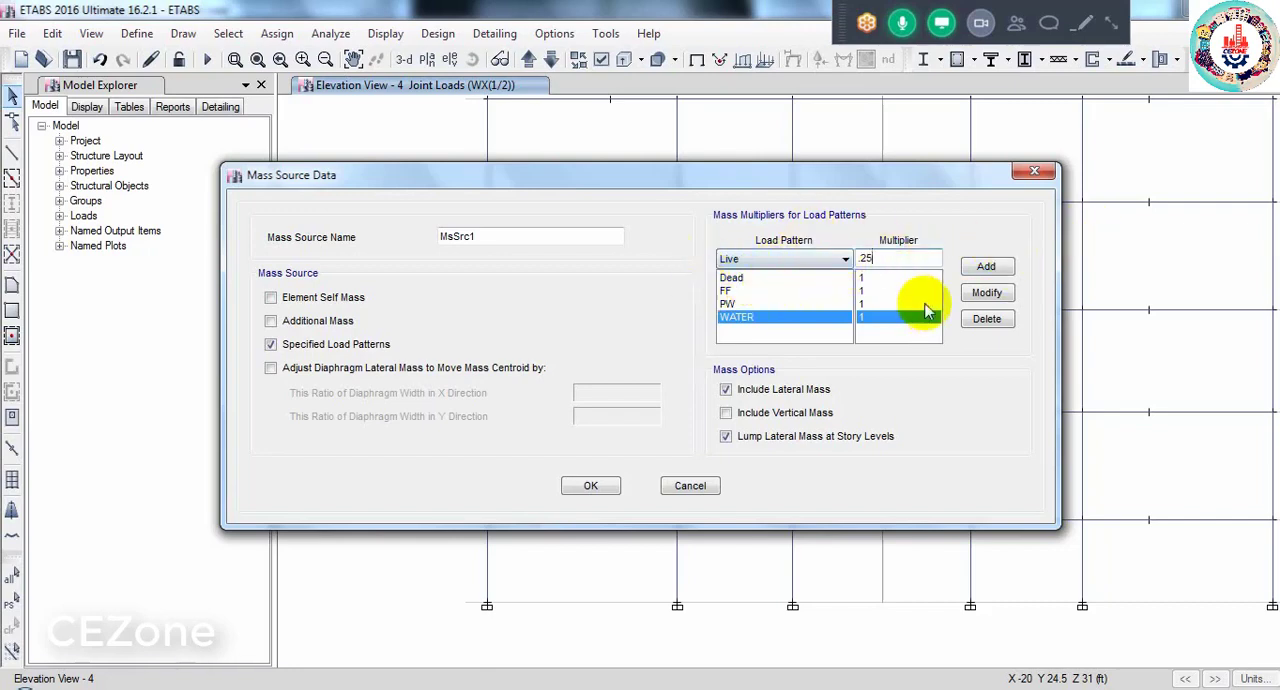
{"action": "left_click", "coordinate": [967, 272]}
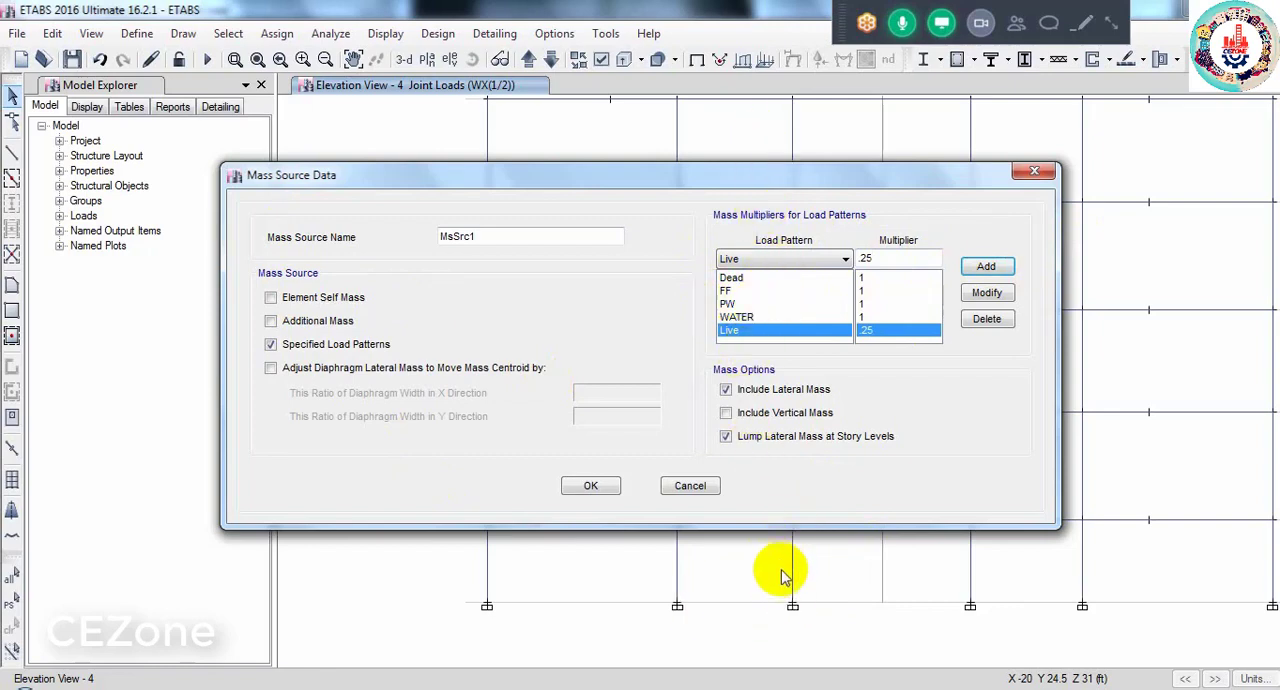
{"action": "left_click", "coordinate": [591, 486]}
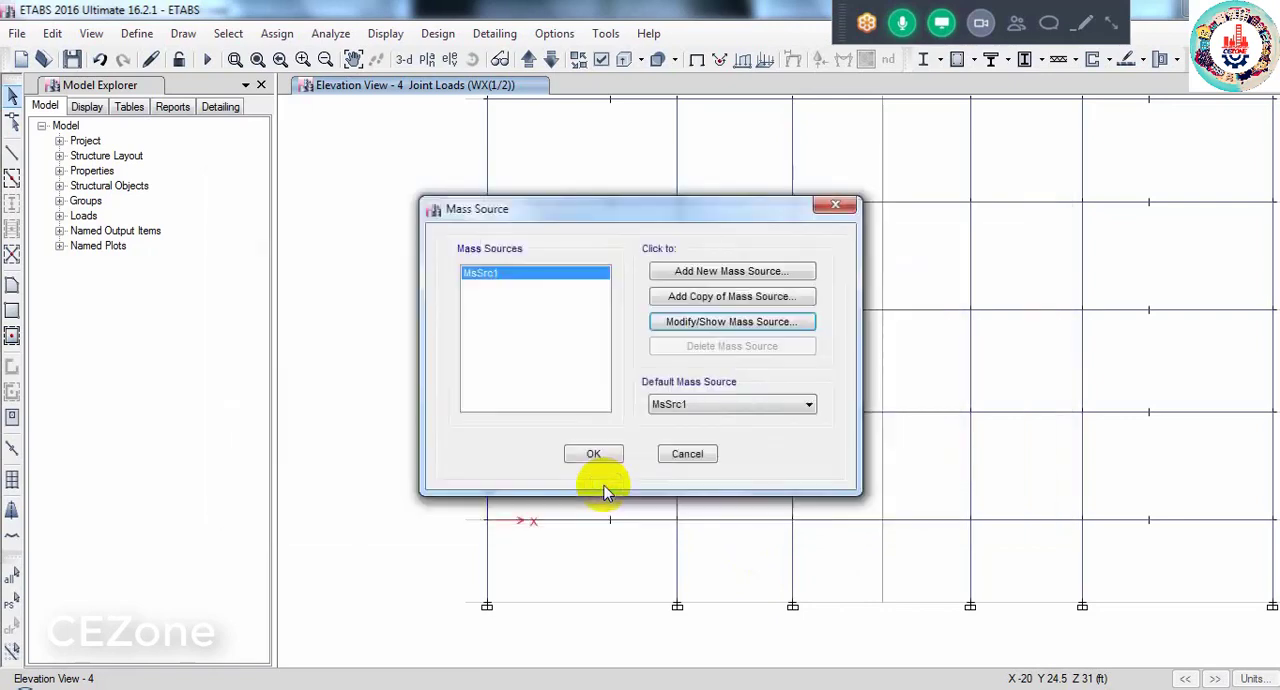
{"action": "left_click", "coordinate": [592, 456]}
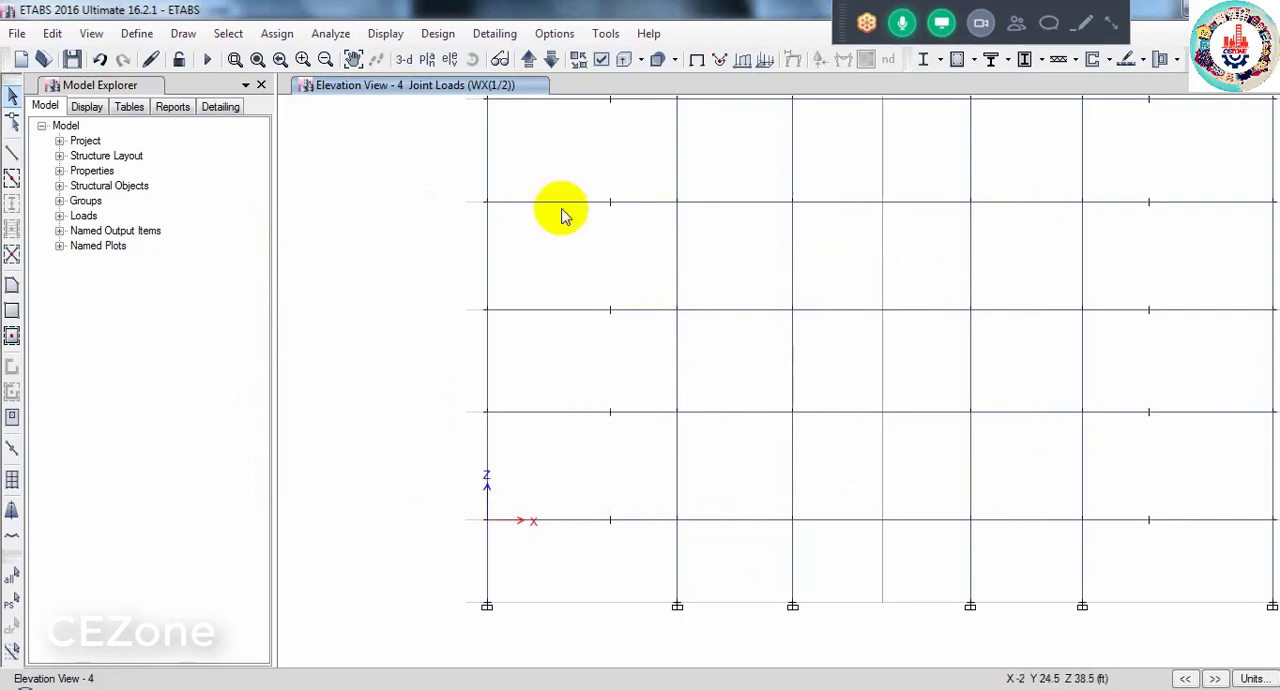
- Display the 5TH FLOOR plan view
{"action": "left_click", "coordinate": [426, 59]}
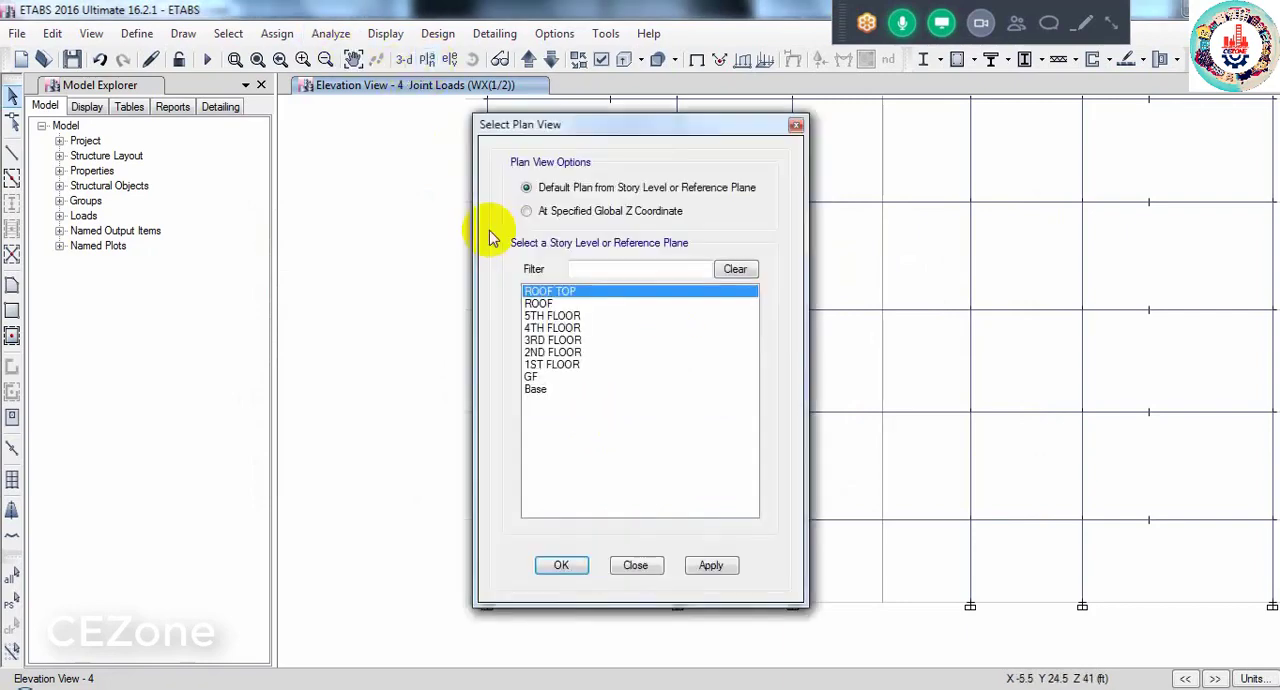
{"action": "left_click", "coordinate": [545, 316]}
{"action": "left_click", "coordinate": [561, 566]}
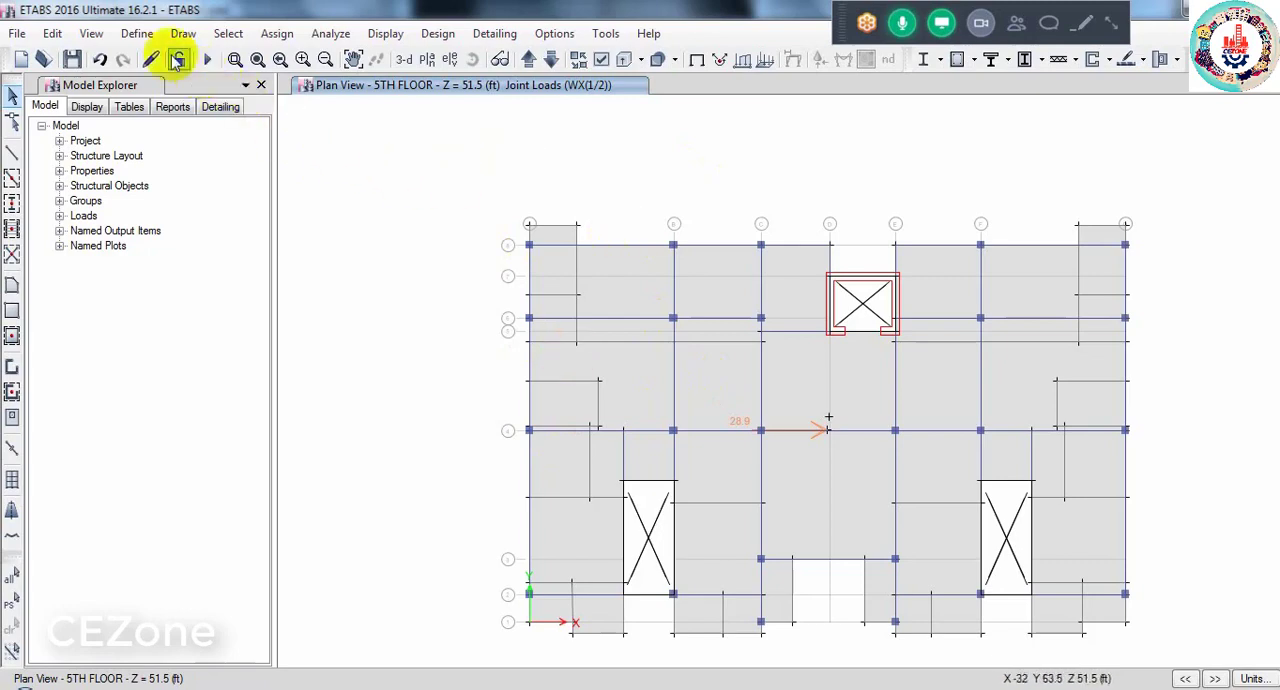
- Delete all existing UDCon load combinations
{"action": "left_click", "coordinate": [137, 33]}
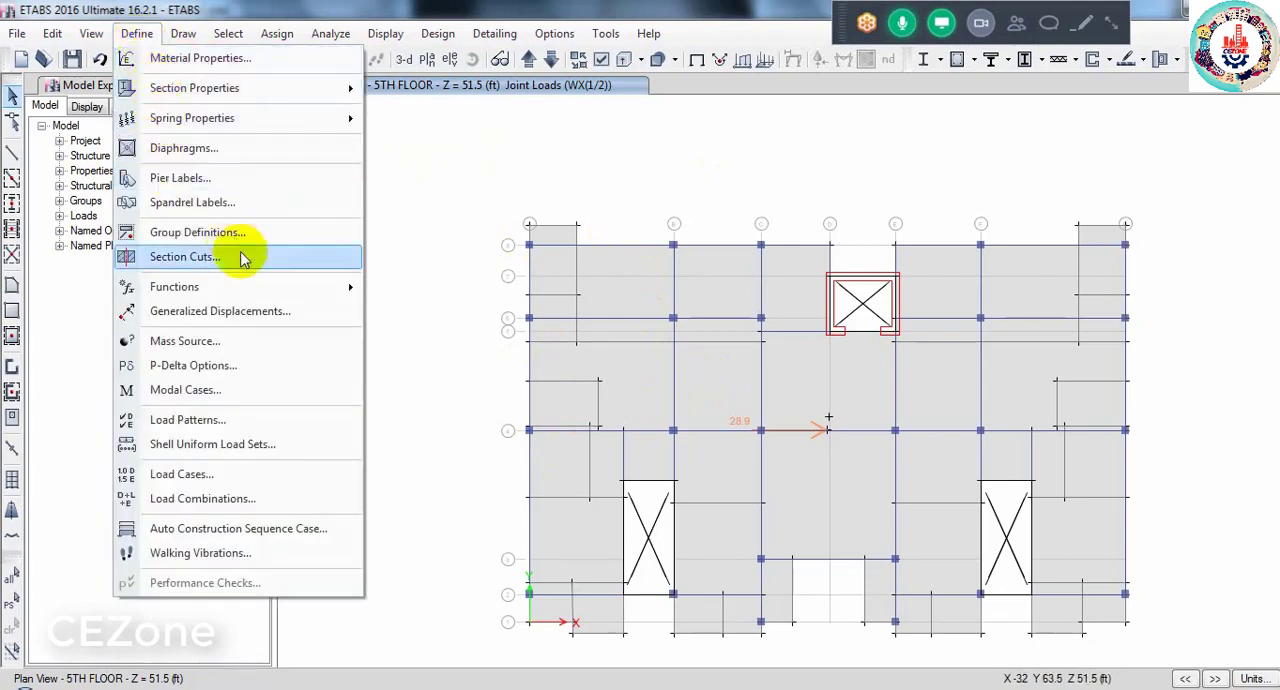
{"action": "left_click", "coordinate": [218, 500]}
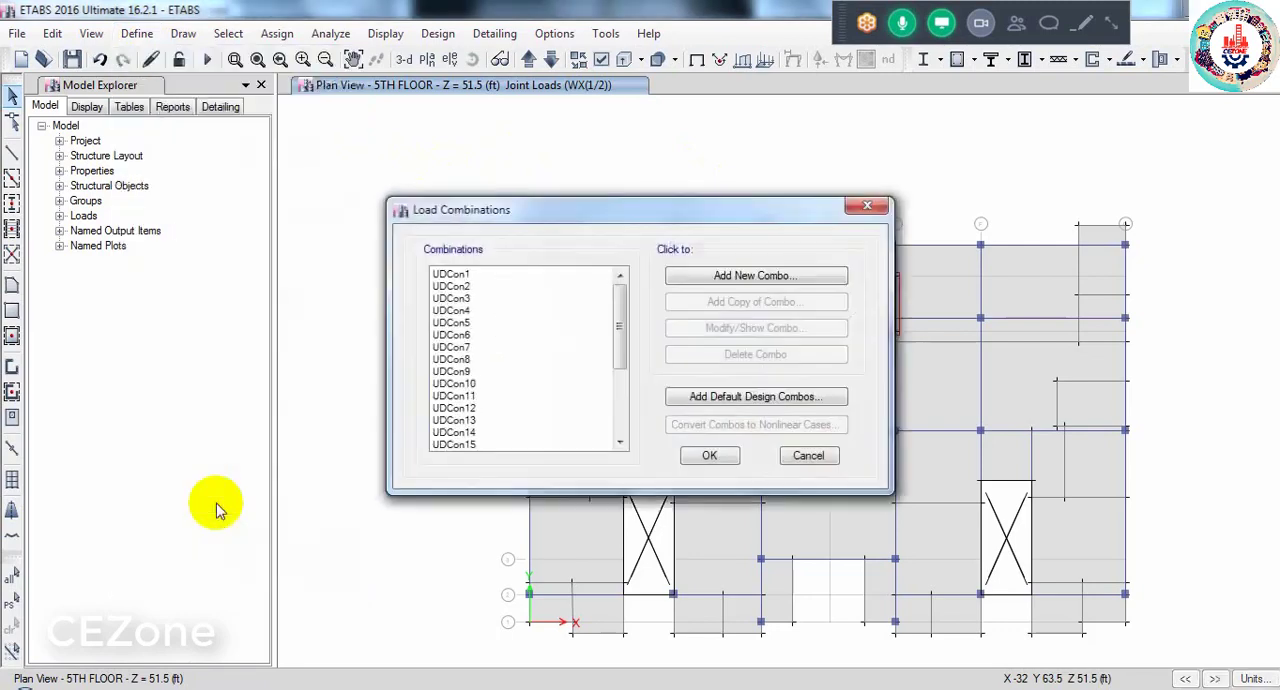
{"action": "left_click_drag", "start_coordinate": [452, 275], "coordinate": [468, 484]}
{"action": "left_click", "coordinate": [703, 358]}
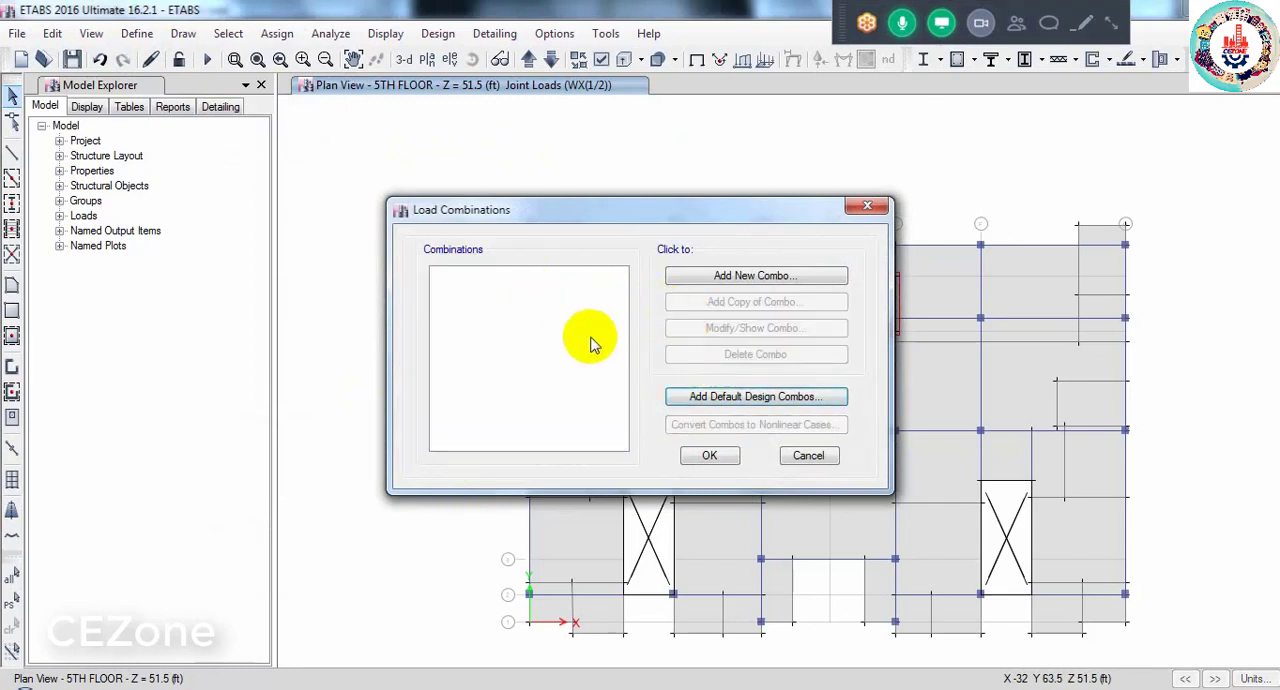
- Start a new load combination and name it reaction
{"action": "left_click", "coordinate": [742, 274]}
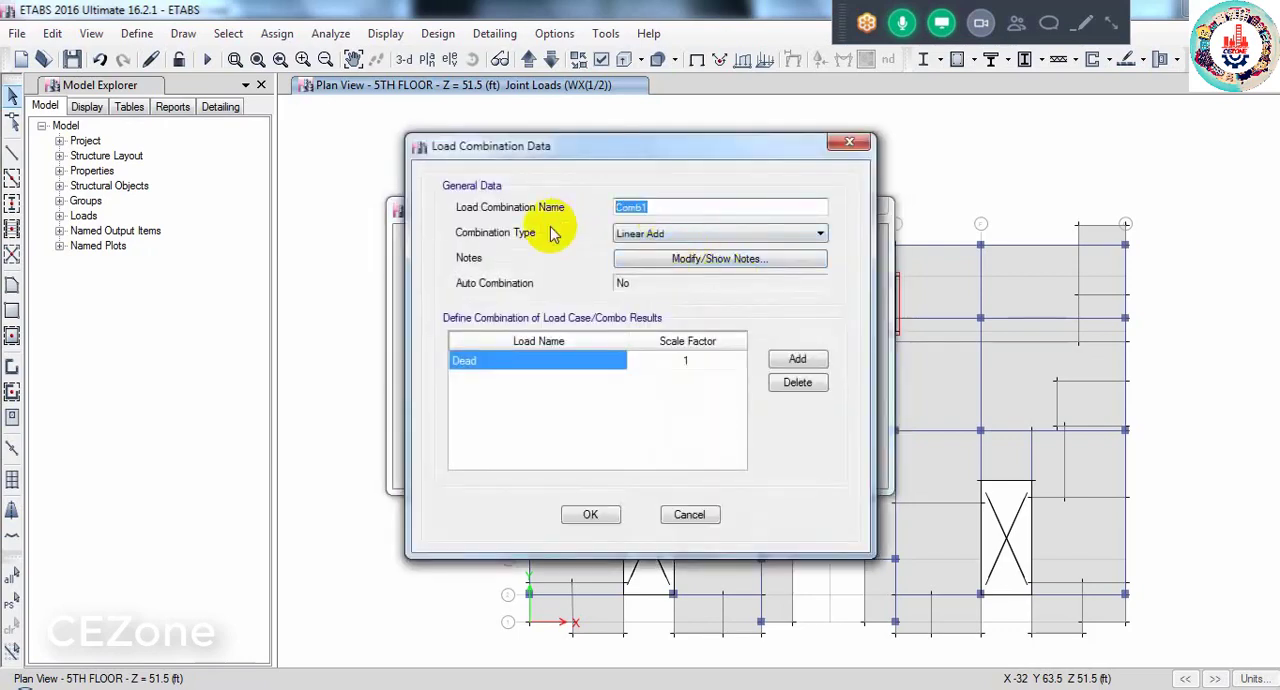
{"action": "type", "text": "reaction"}
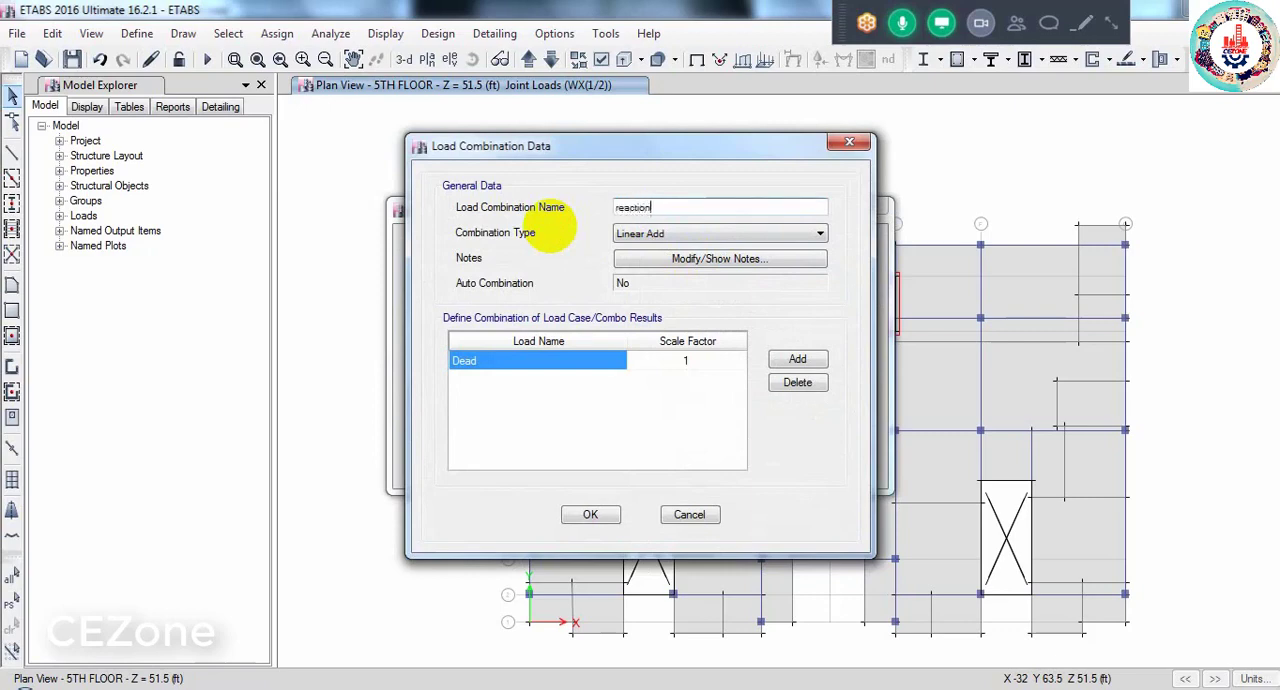
- Rewrite the new load combination's name in capitals as REACTION
{"action": "key", "text": "BackSpace"}
{"action": "key", "text": "BackSpace"}
{"action": "key", "text": "BackSpace"}
{"action": "key", "text": "BackSpace"}
{"action": "key", "text": "BackSpace"}
{"action": "key", "text": "BackSpace"}
{"action": "key", "text": "BackSpace"}
{"action": "key", "text": "BackSpace"}
{"action": "type", "text": "REACTION"}
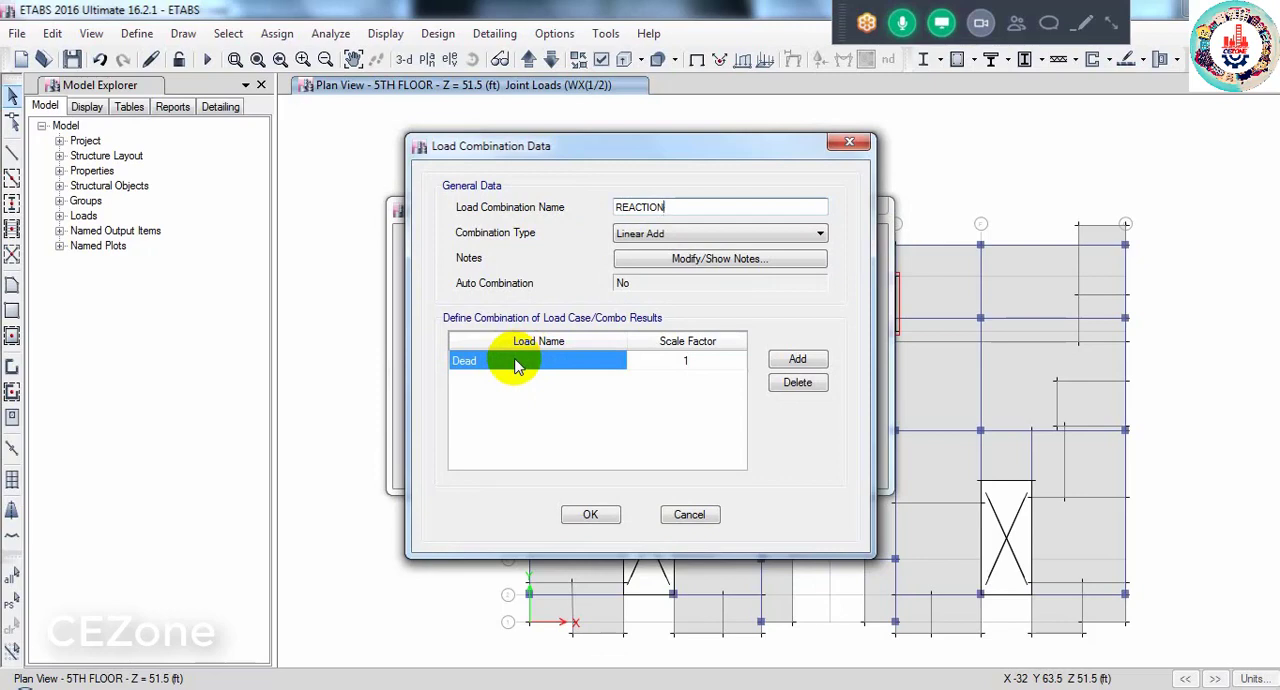
- Add four more load rows to the REACTION combination and assign FF and PW to the second and third rows
{"action": "left_click", "coordinate": [797, 359]}
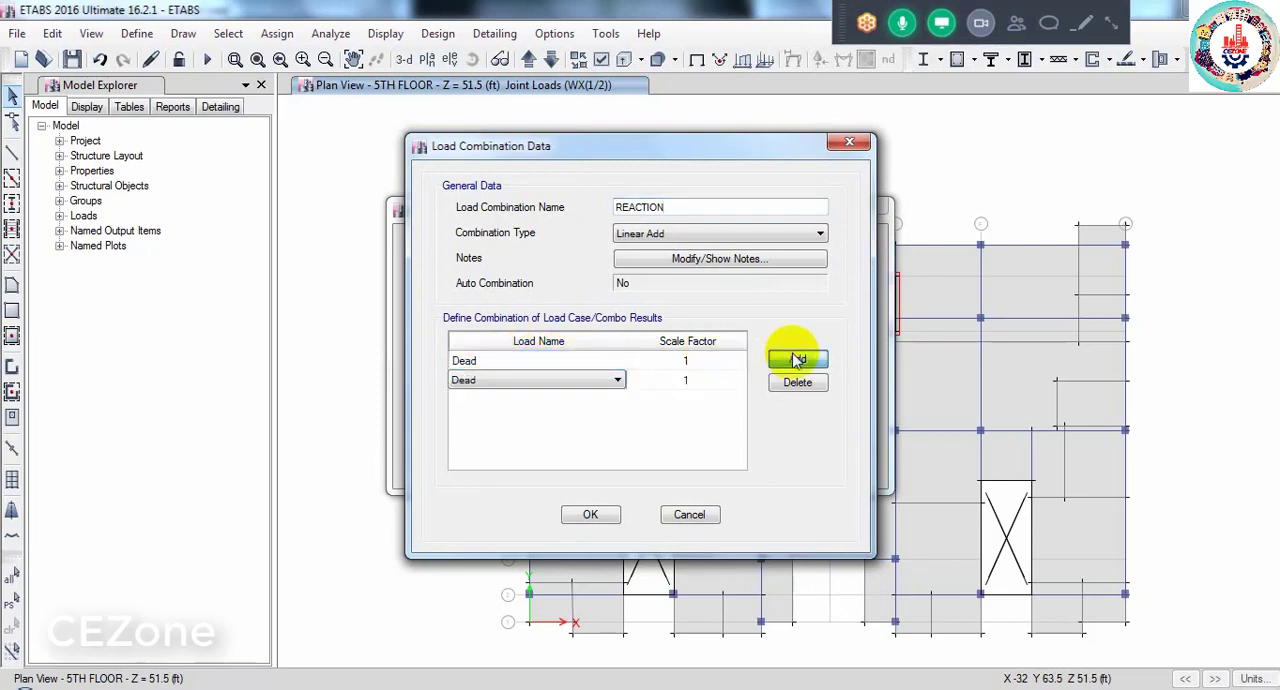
{"action": "left_click", "coordinate": [797, 359]}
{"action": "left_click", "coordinate": [797, 359]}
{"action": "left_click", "coordinate": [797, 359]}
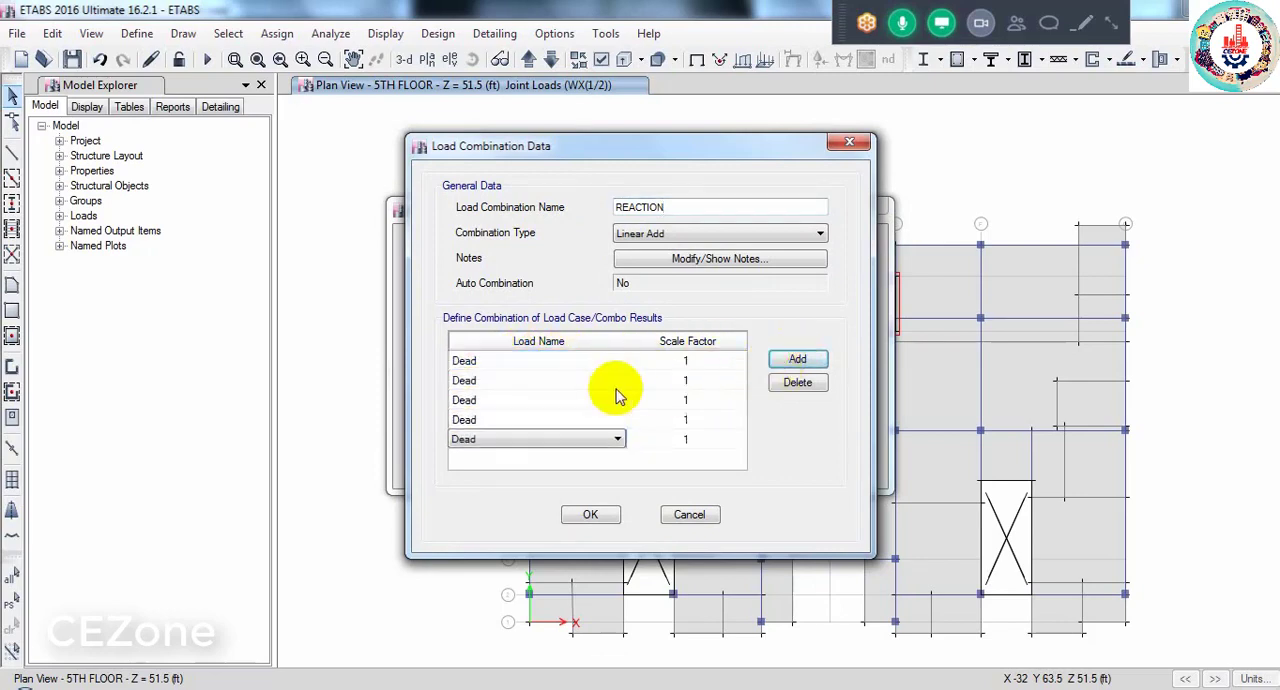
{"action": "left_click", "coordinate": [590, 380]}
{"action": "left_click", "coordinate": [613, 380]}
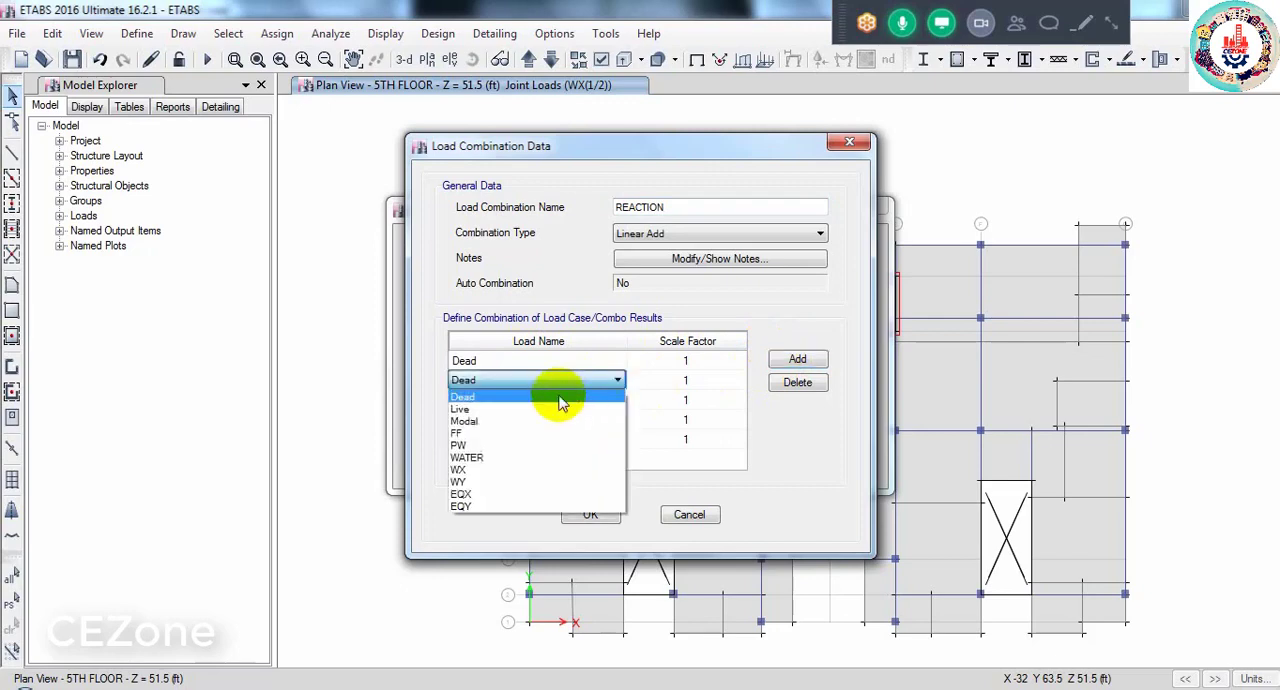
{"action": "left_click", "coordinate": [491, 433]}
{"action": "left_click", "coordinate": [522, 405]}
{"action": "left_click", "coordinate": [530, 405]}
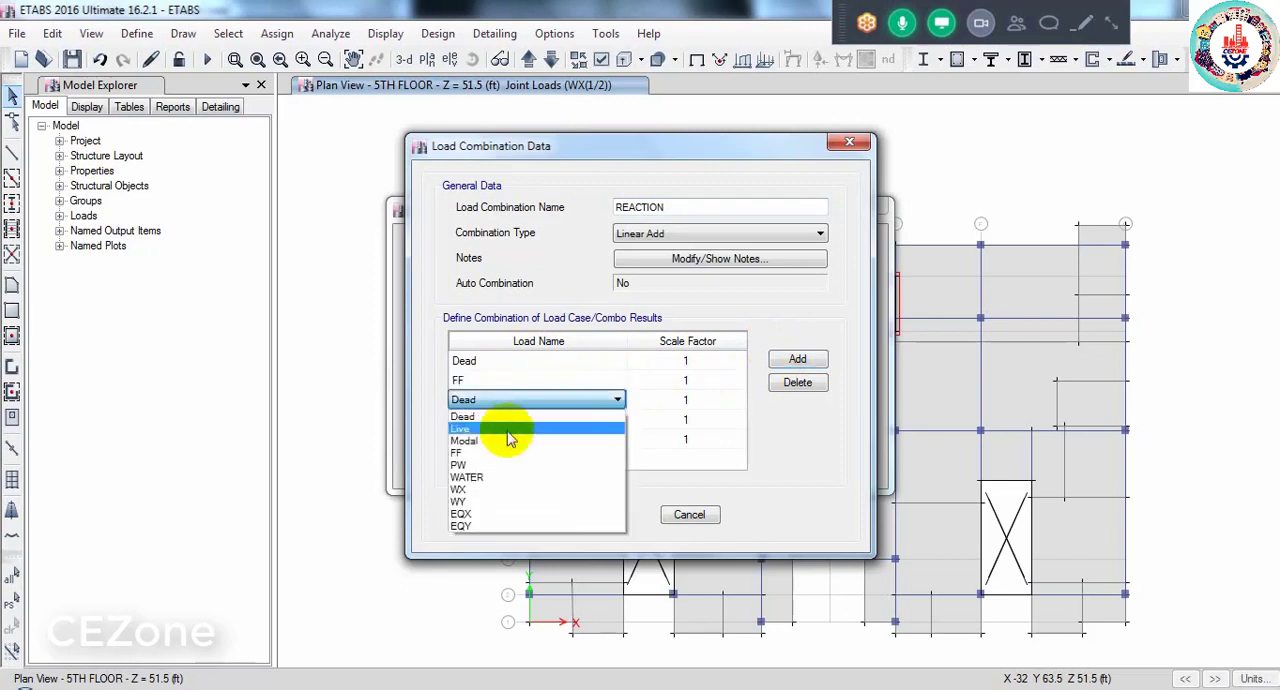
{"action": "left_click", "coordinate": [488, 455]}
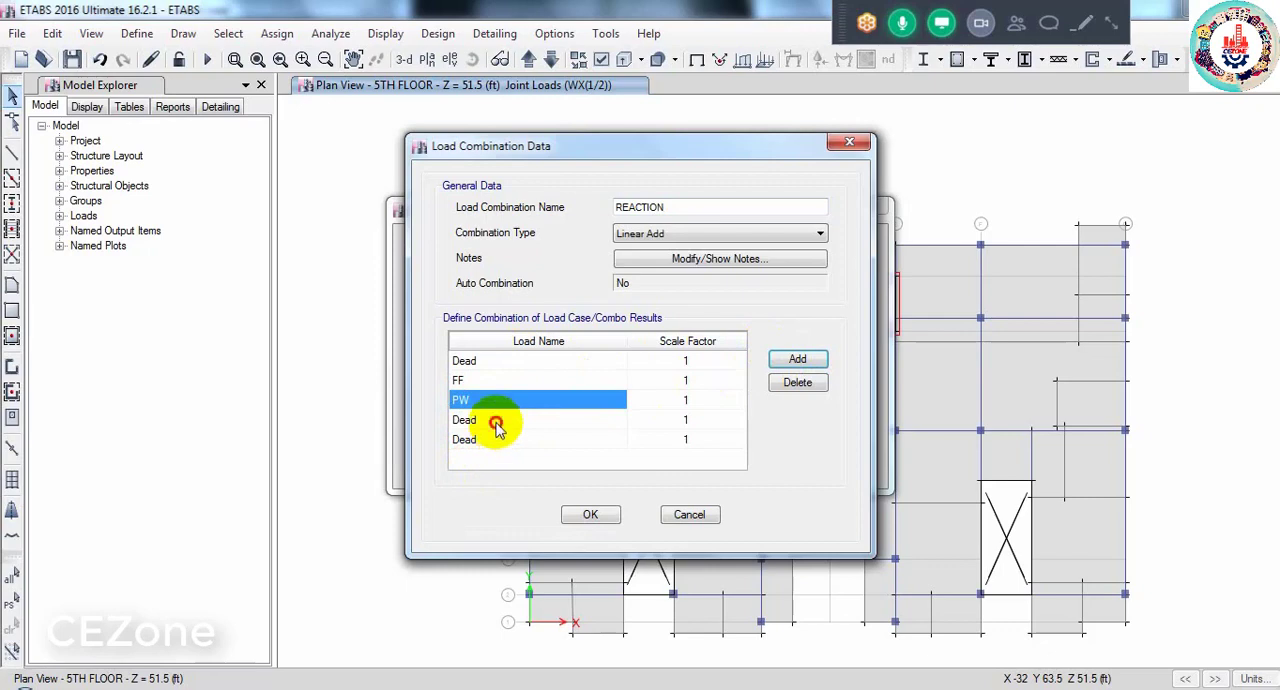
- Assign WATER and Live to the last two load rows of REACTION and accept the combination
{"action": "left_click", "coordinate": [505, 420]}
{"action": "left_click", "coordinate": [520, 421]}
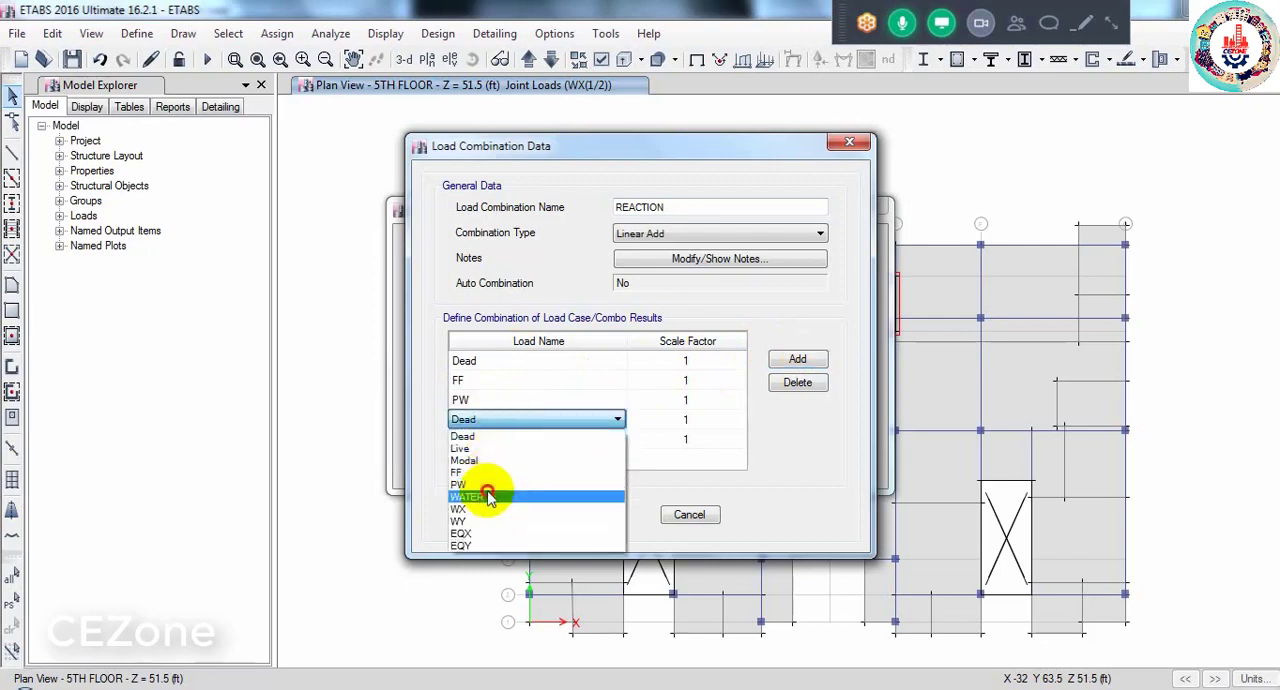
{"action": "left_click", "coordinate": [487, 495]}
{"action": "left_click", "coordinate": [508, 440]}
{"action": "left_click", "coordinate": [508, 440]}
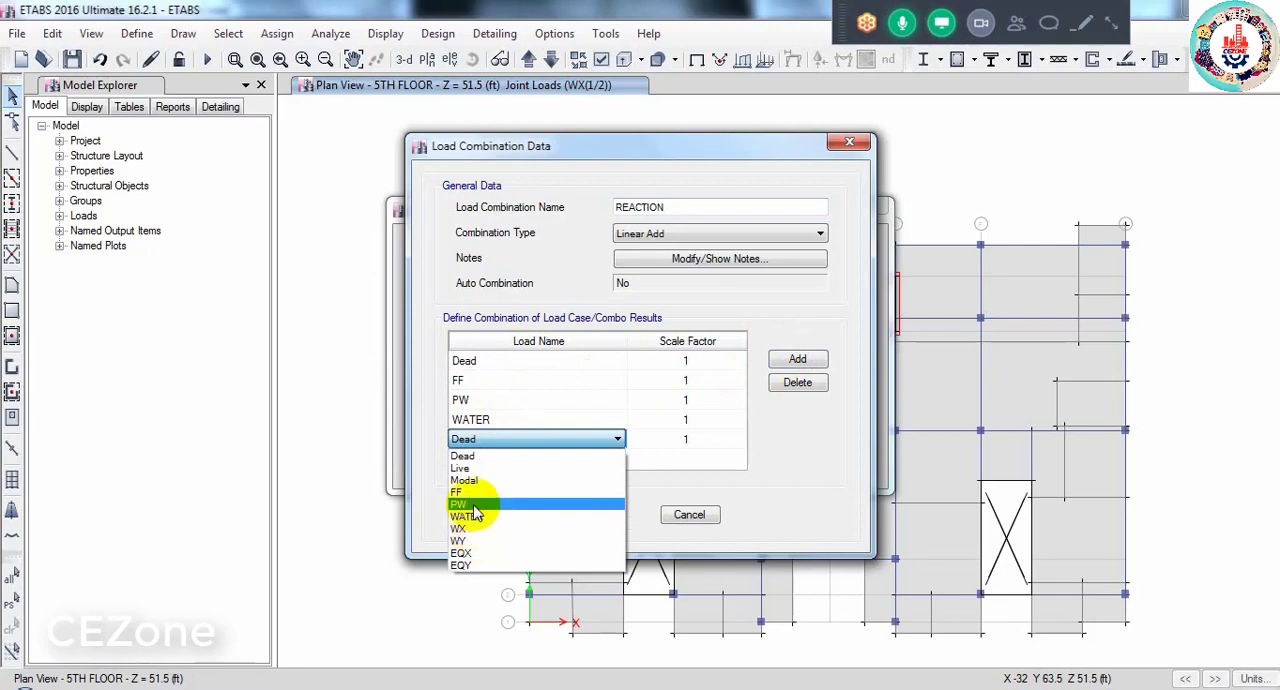
{"action": "left_click", "coordinate": [468, 469]}
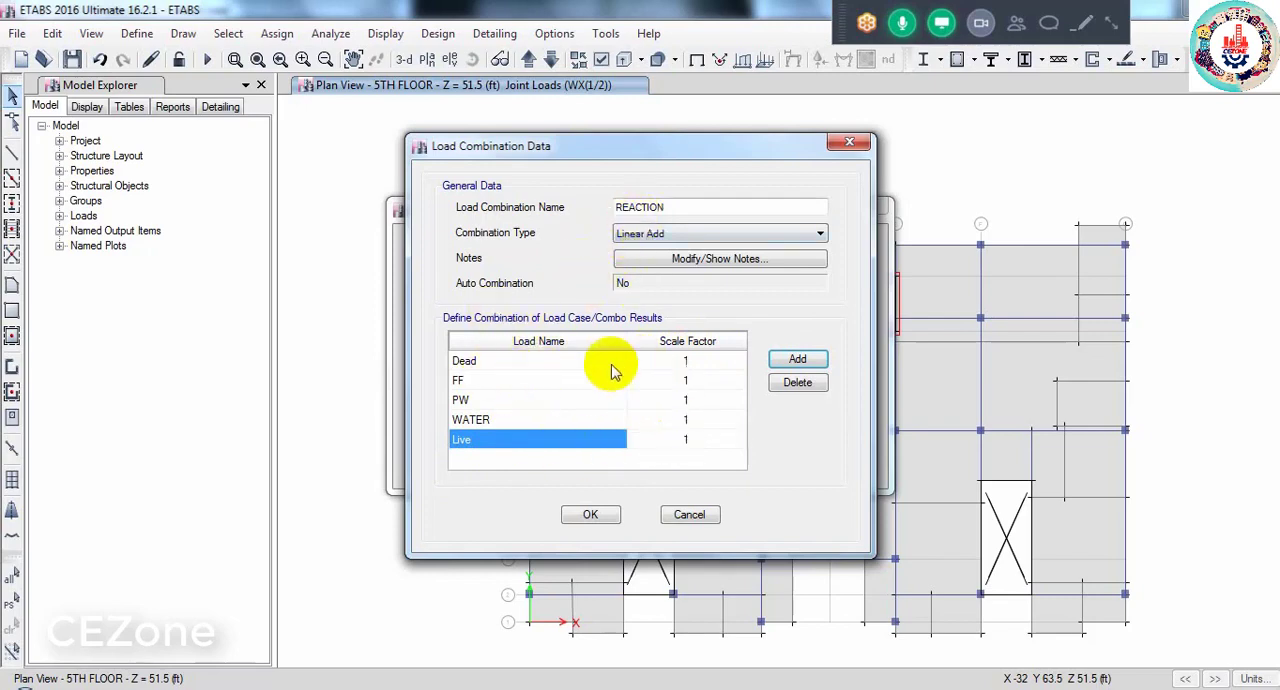
{"action": "left_click", "coordinate": [590, 515]}
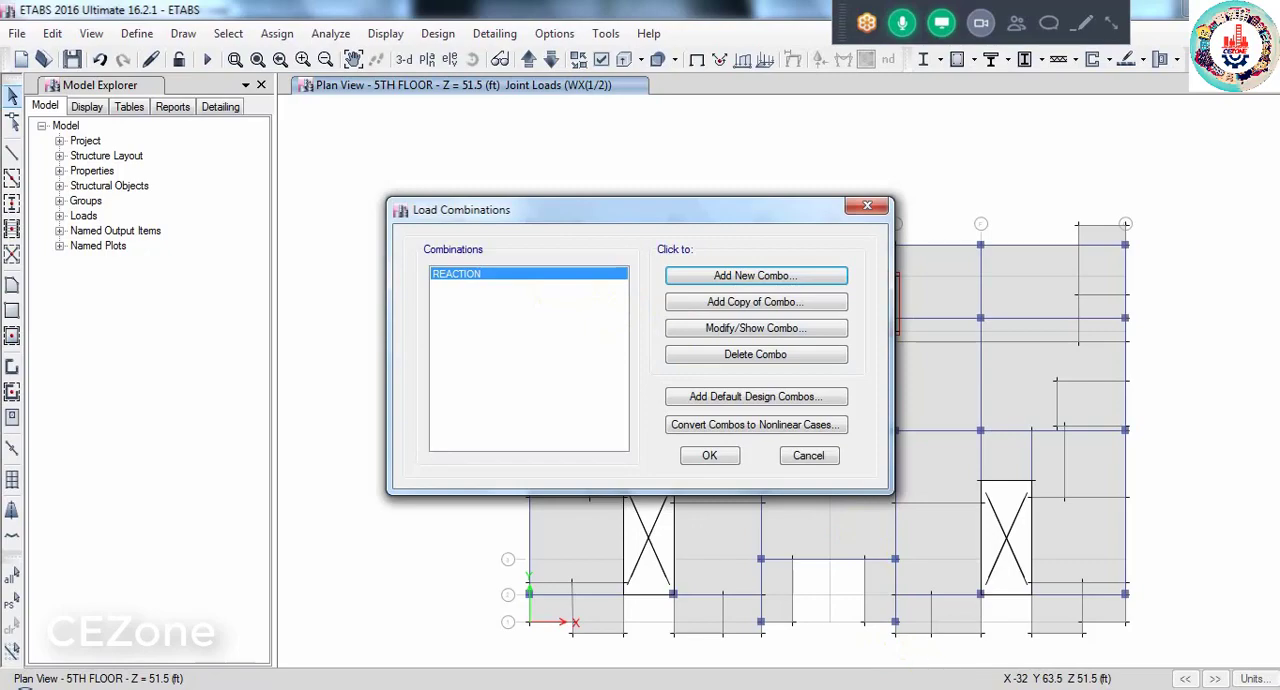
- Switch to Sheet 02.pdf in Adobe Acrobat Reader and examine the load combination formulas on page 14
{"action": "left_click", "coordinate": [938, 688]}
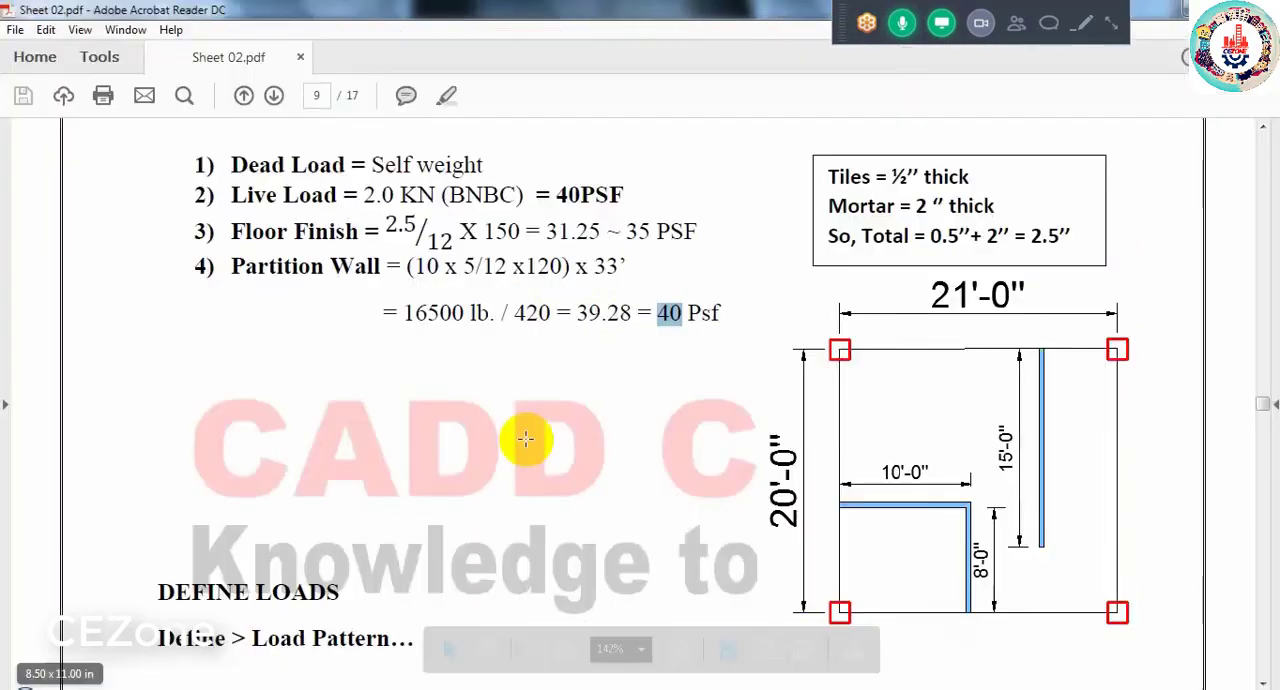
{"action": "scroll", "coordinate": [524, 438], "scroll_direction": "down", "scroll_amount": 6}
{"action": "scroll", "coordinate": [526, 443], "scroll_direction": "down", "scroll_amount": 15}
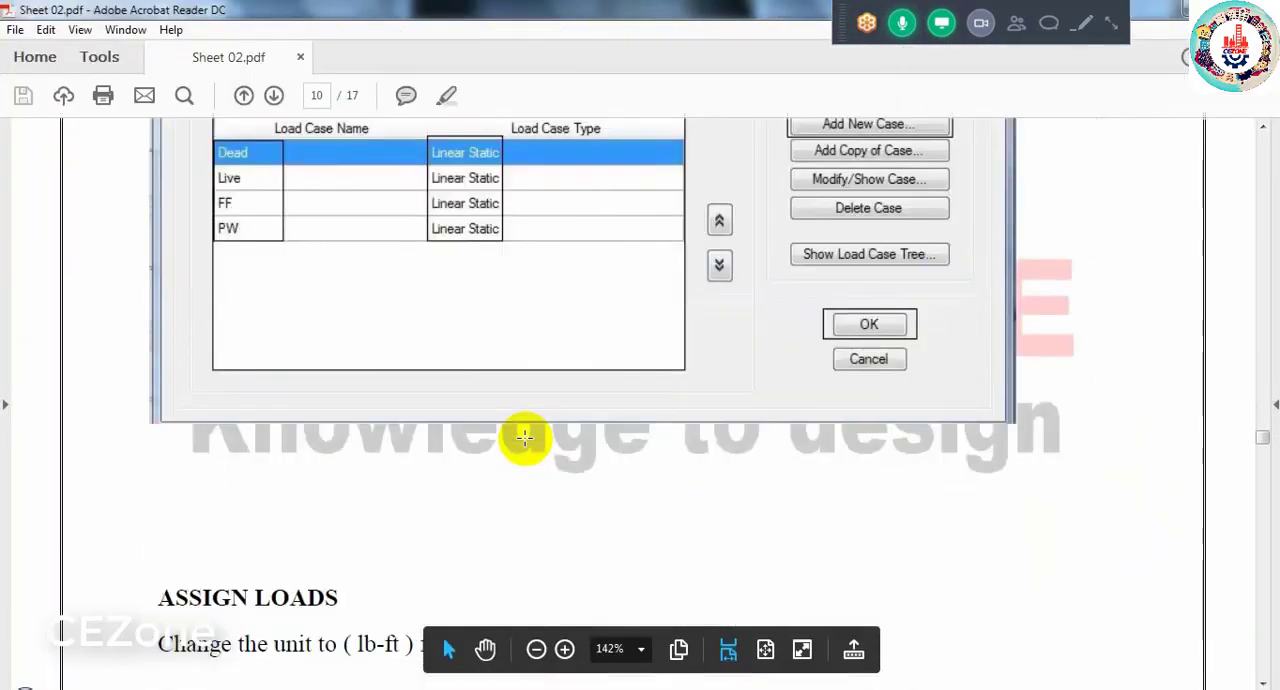
{"action": "scroll", "coordinate": [526, 443], "scroll_direction": "down", "scroll_amount": 20}
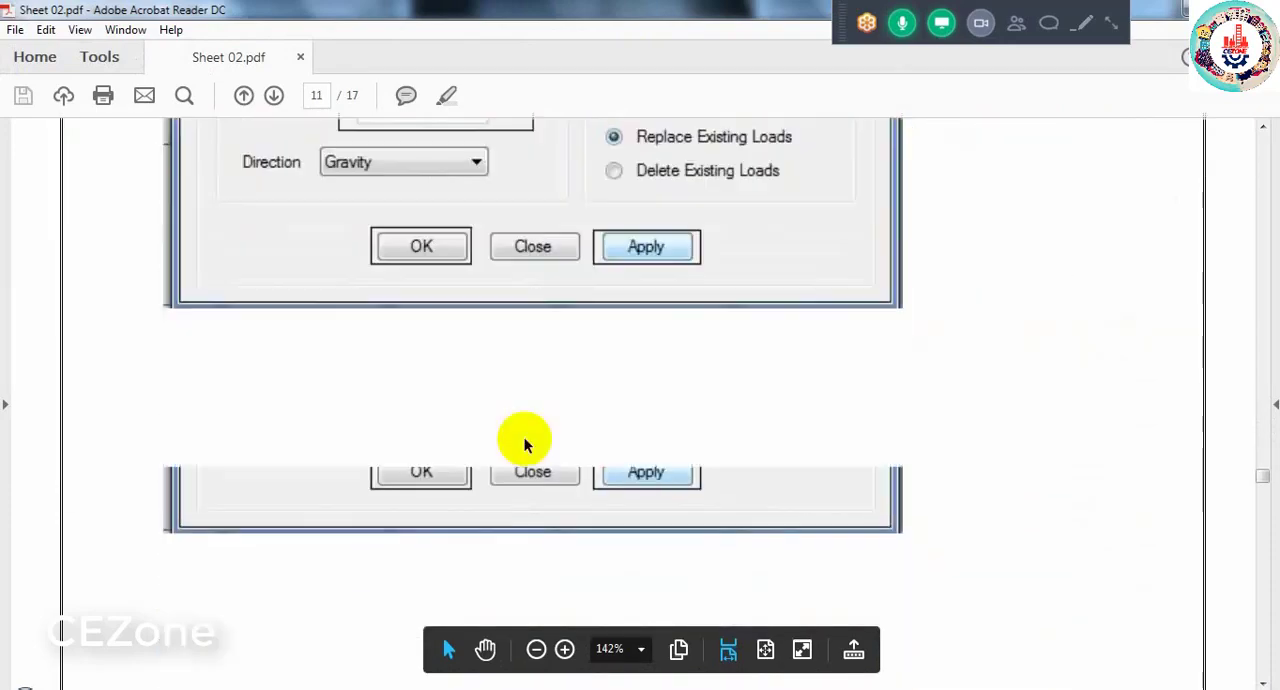
{"action": "scroll", "coordinate": [524, 440], "scroll_direction": "down", "scroll_amount": 20}
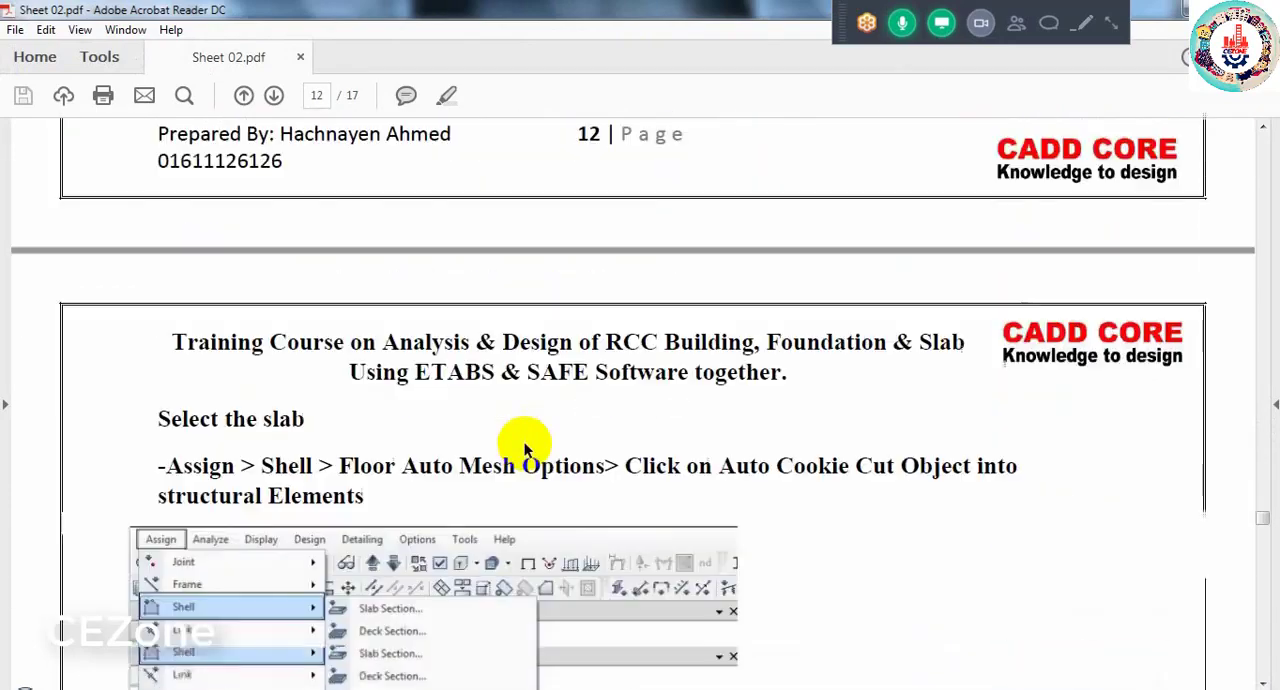
{"action": "scroll", "coordinate": [523, 443], "scroll_direction": "down", "scroll_amount": 10}
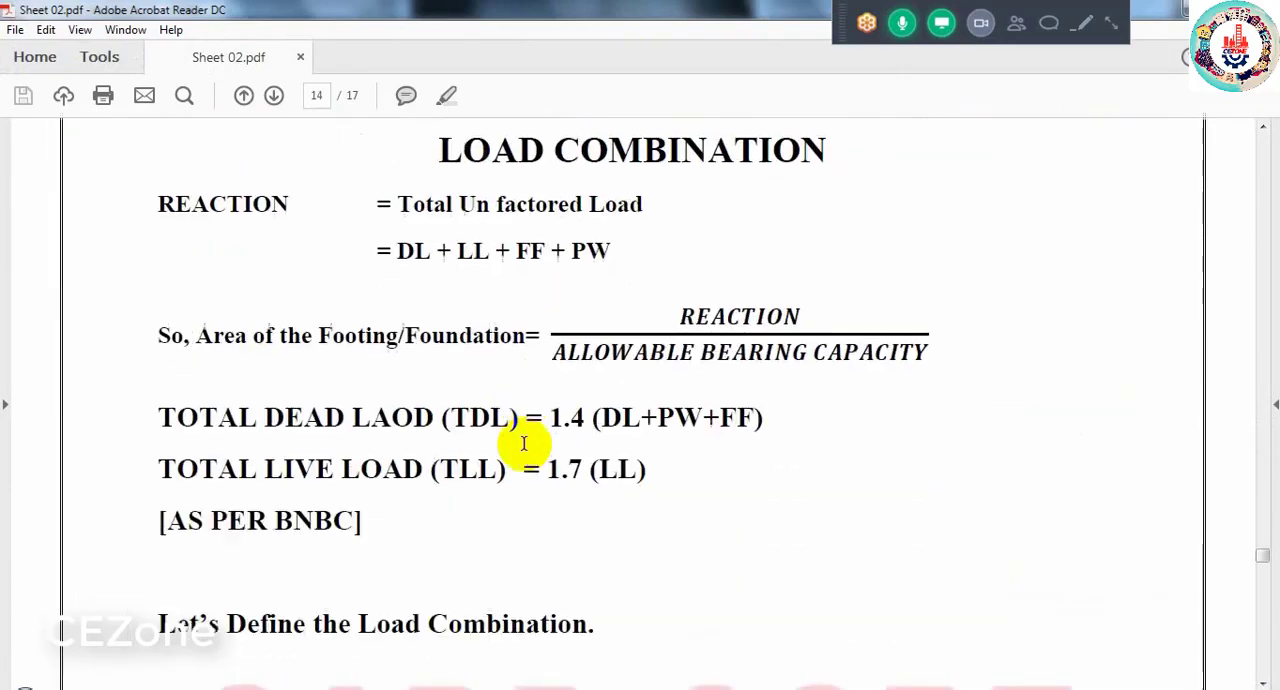
{"action": "scroll", "coordinate": [471, 380], "scroll_direction": "up", "scroll_amount": 2}
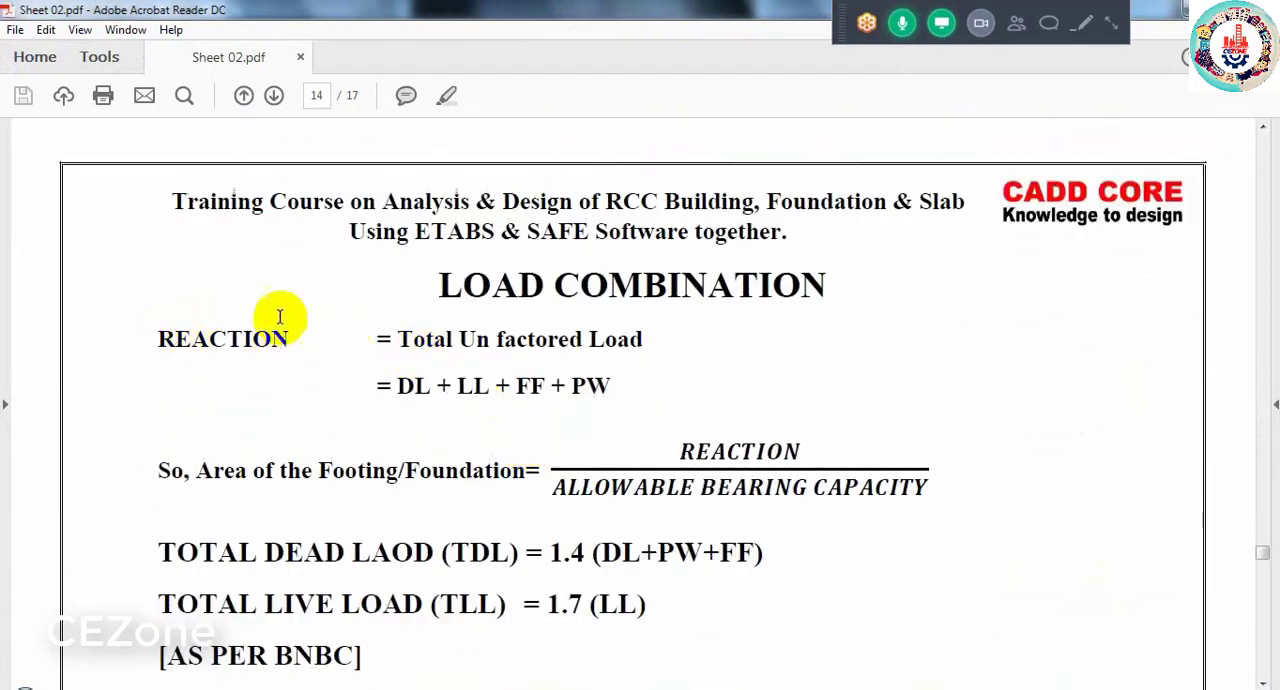
{"action": "scroll", "coordinate": [278, 328], "scroll_direction": "down", "scroll_amount": 3}
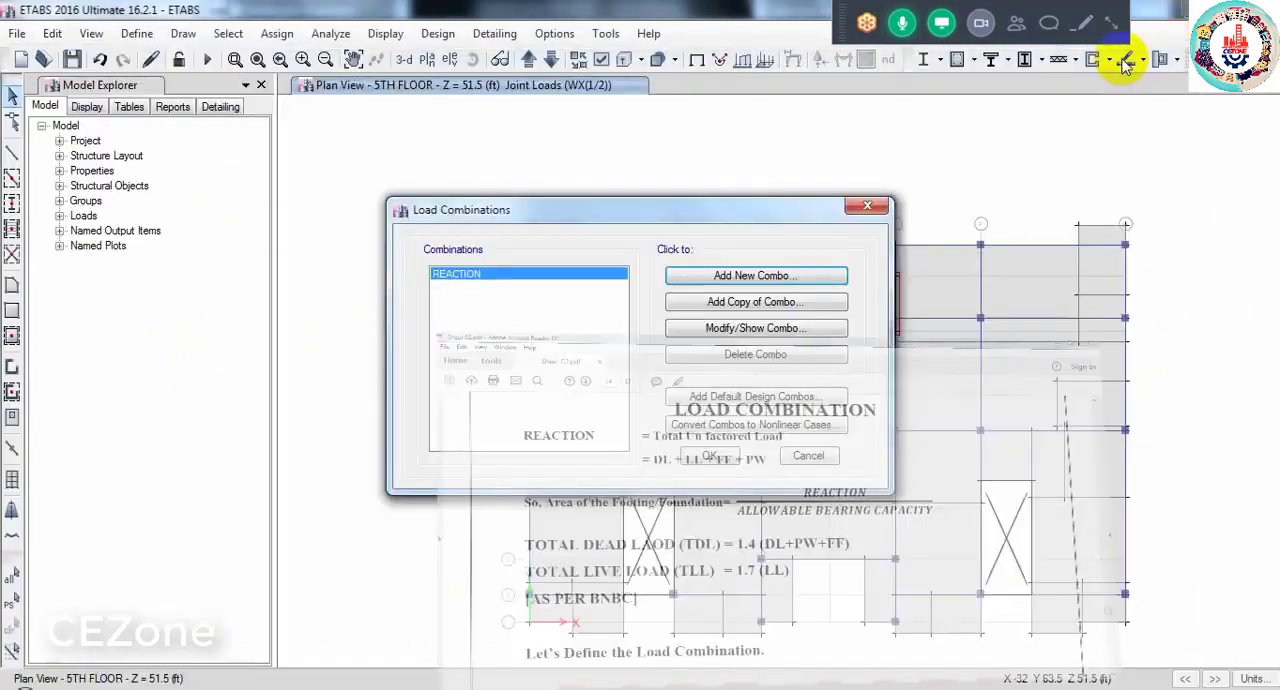
- In ETABS, create a copy of the REACTION combination and name it 14DL+1.7LL
{"action": "left_click", "coordinate": [722, 305]}
{"action": "double_click", "coordinate": [679, 209]}
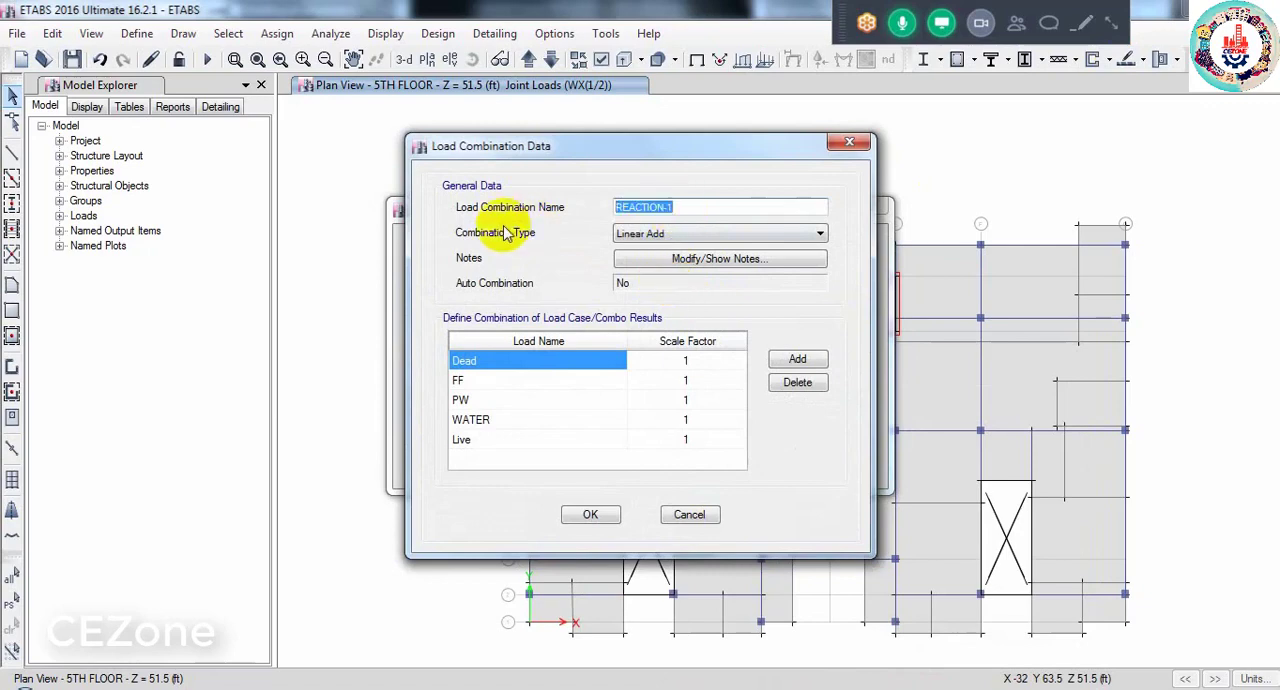
{"action": "key", "text": "BackSpace"}
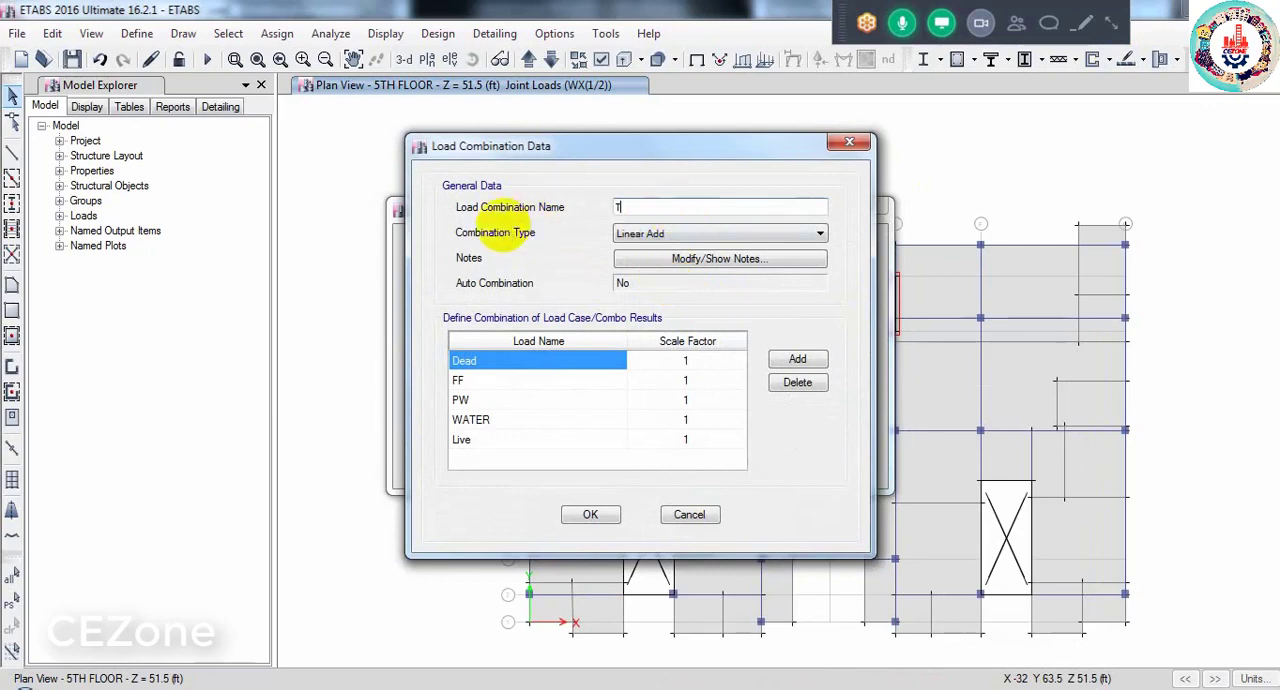
{"action": "type", "text": "14,"}
{"action": "type", "text": "DL"}
{"action": "type", "text": "+1.7L"}
{"action": "type", "text": "L"}
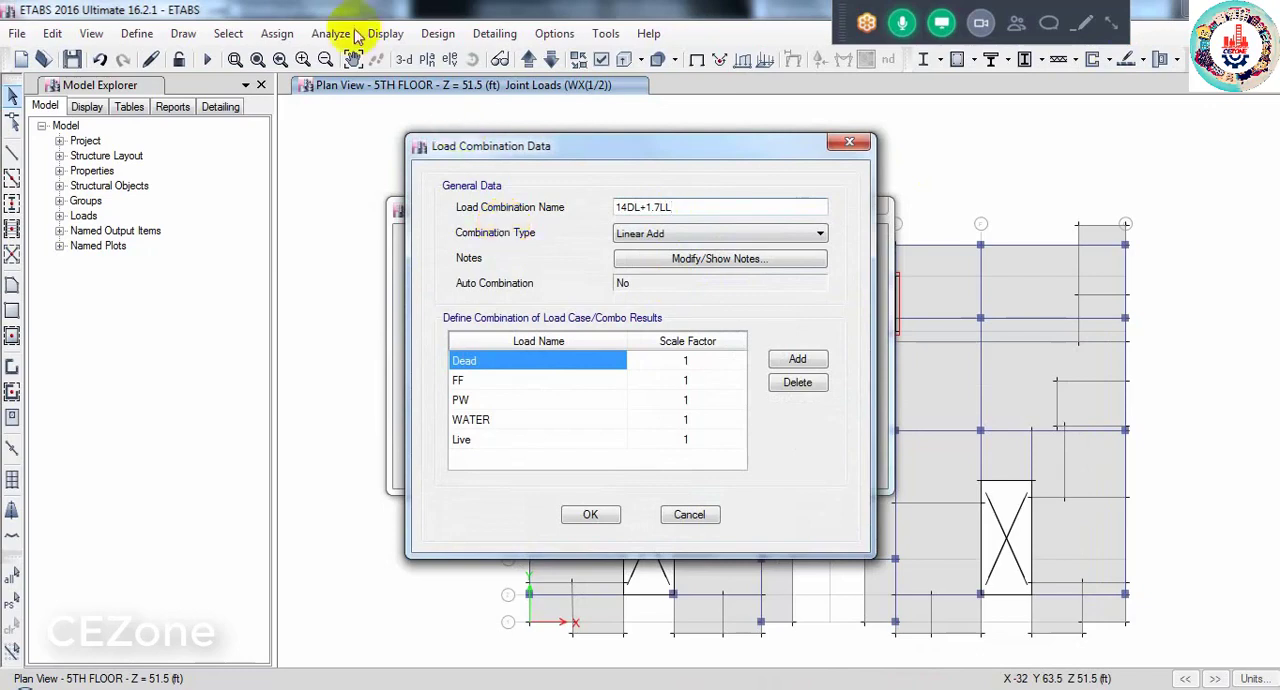
- Set the scale factors of Dead, FF, PW and WATER to 1.4 in the 14DL+1.7LL combination
{"action": "left_click", "coordinate": [700, 366]}
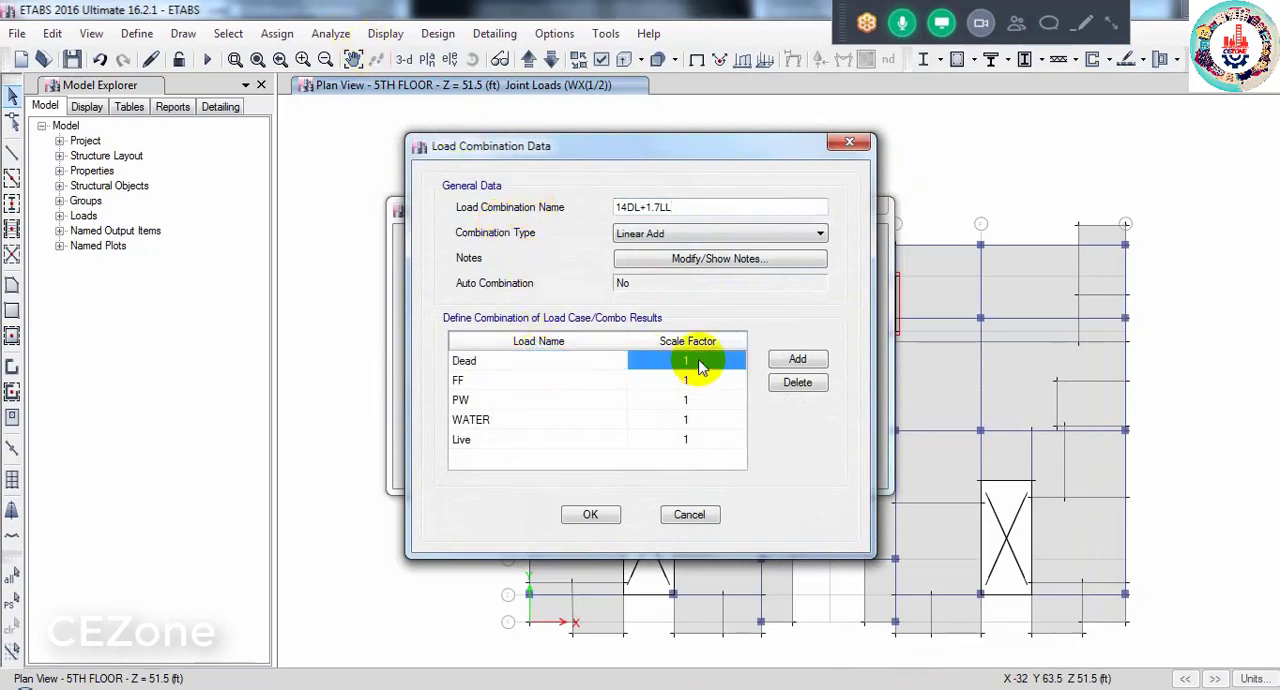
{"action": "left_click", "coordinate": [700, 366]}
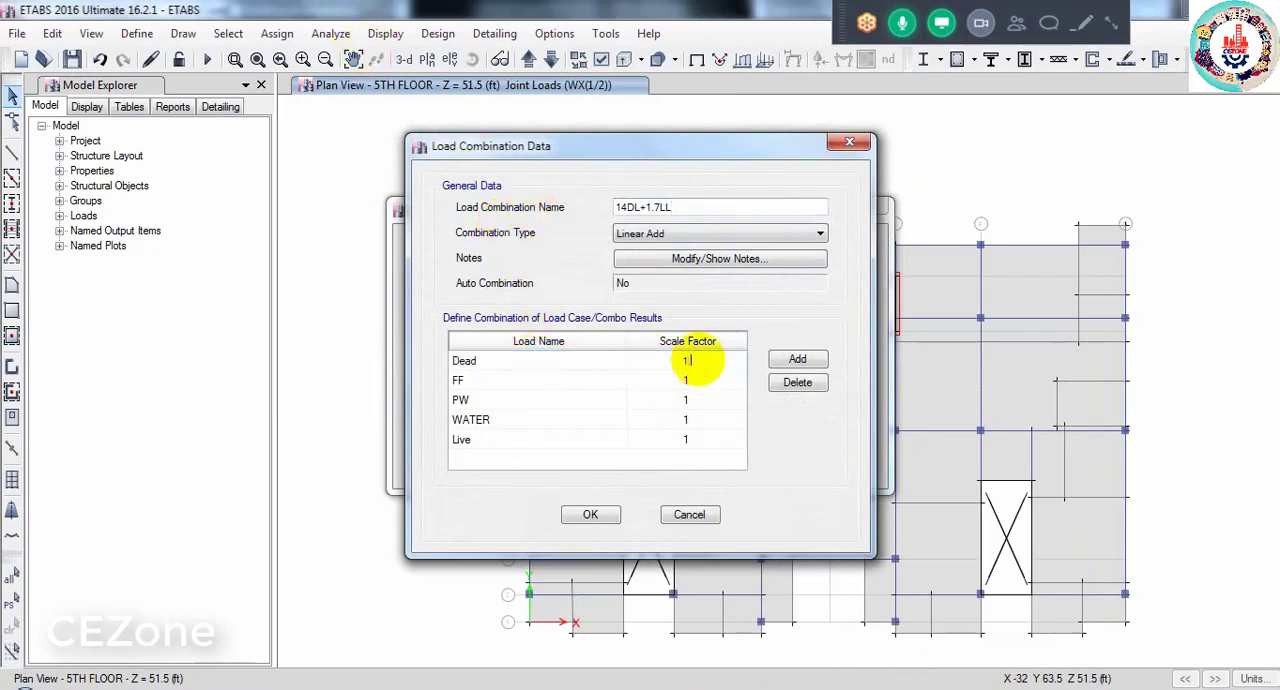
{"action": "left_click", "coordinate": [690, 380]}
{"action": "left_click", "coordinate": [690, 380]}
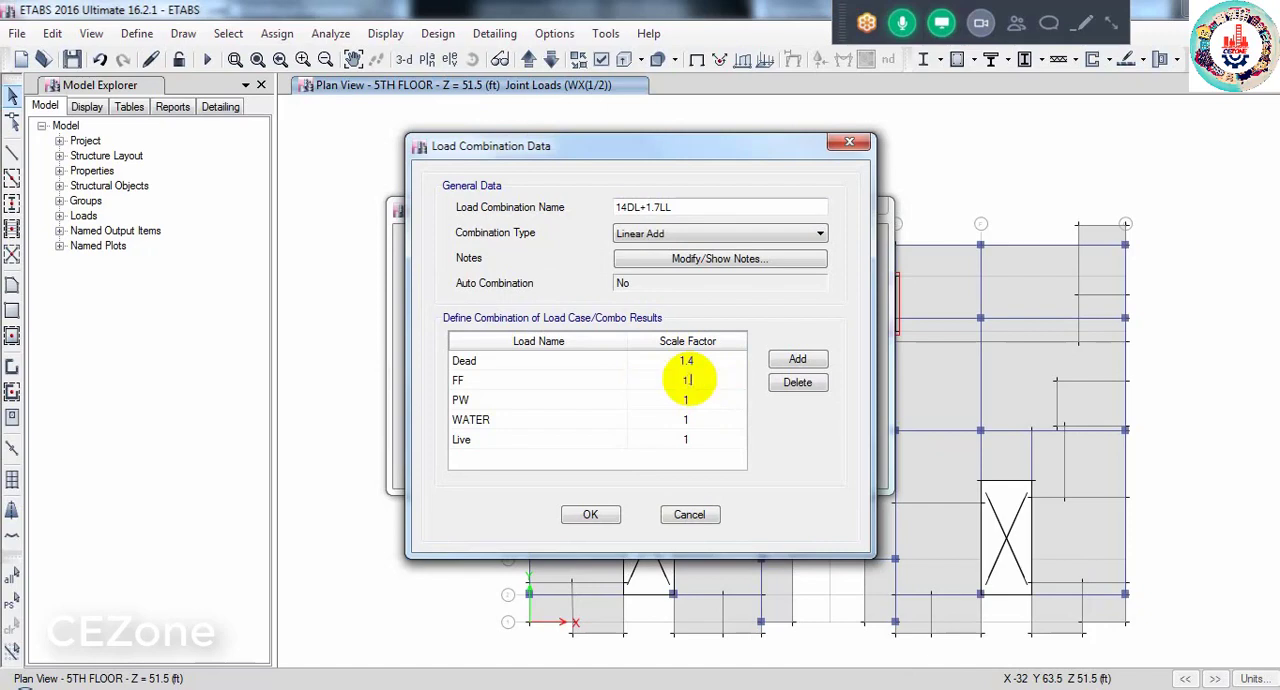
{"action": "left_click", "coordinate": [700, 400]}
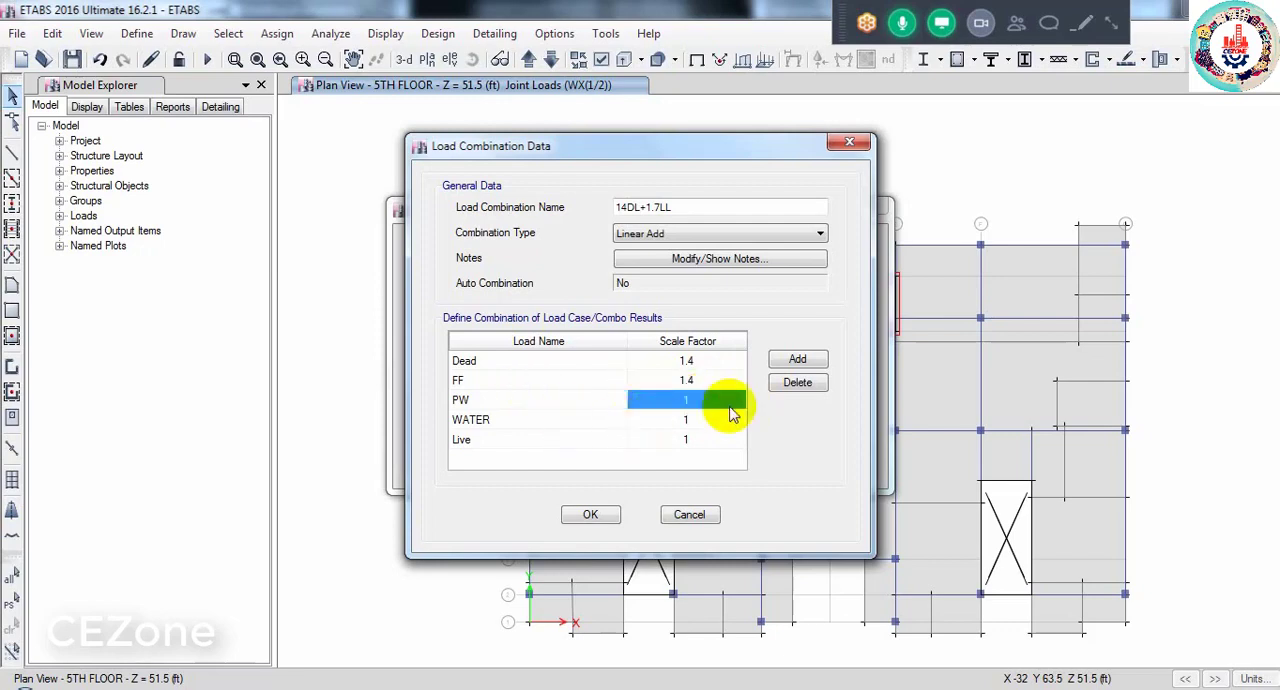
{"action": "left_click", "coordinate": [743, 406]}
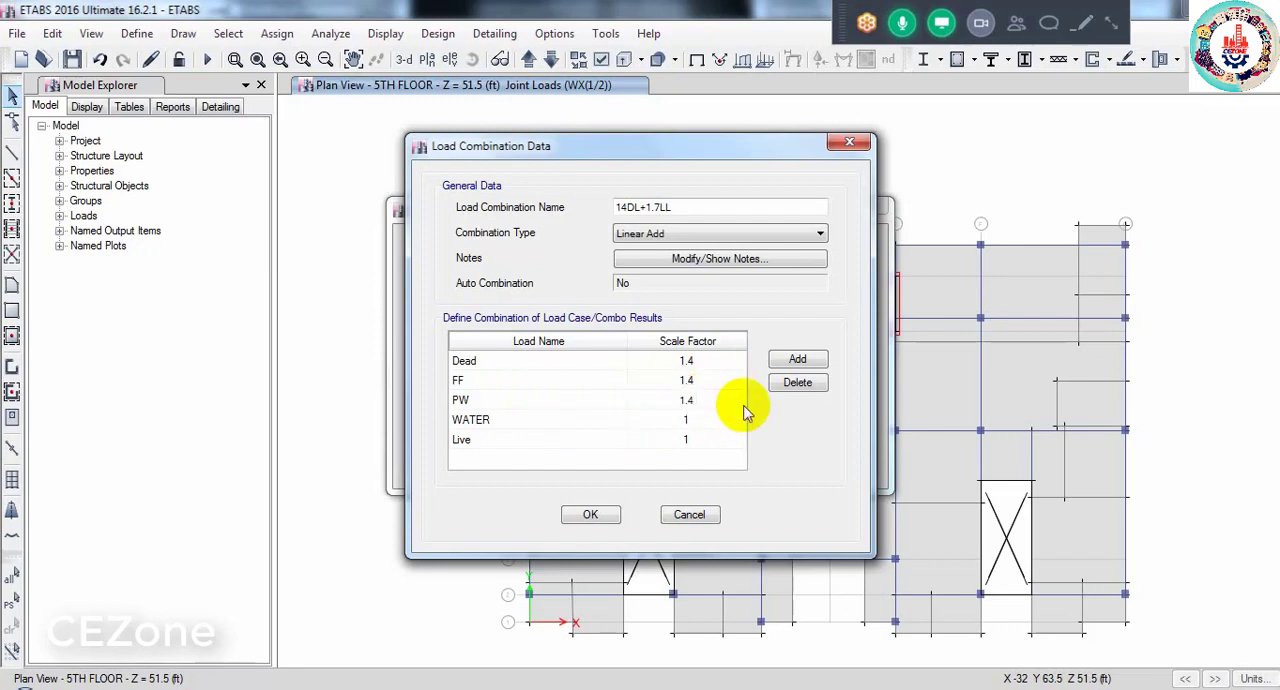
{"action": "left_click", "coordinate": [707, 424]}
{"action": "left_click", "coordinate": [707, 427]}
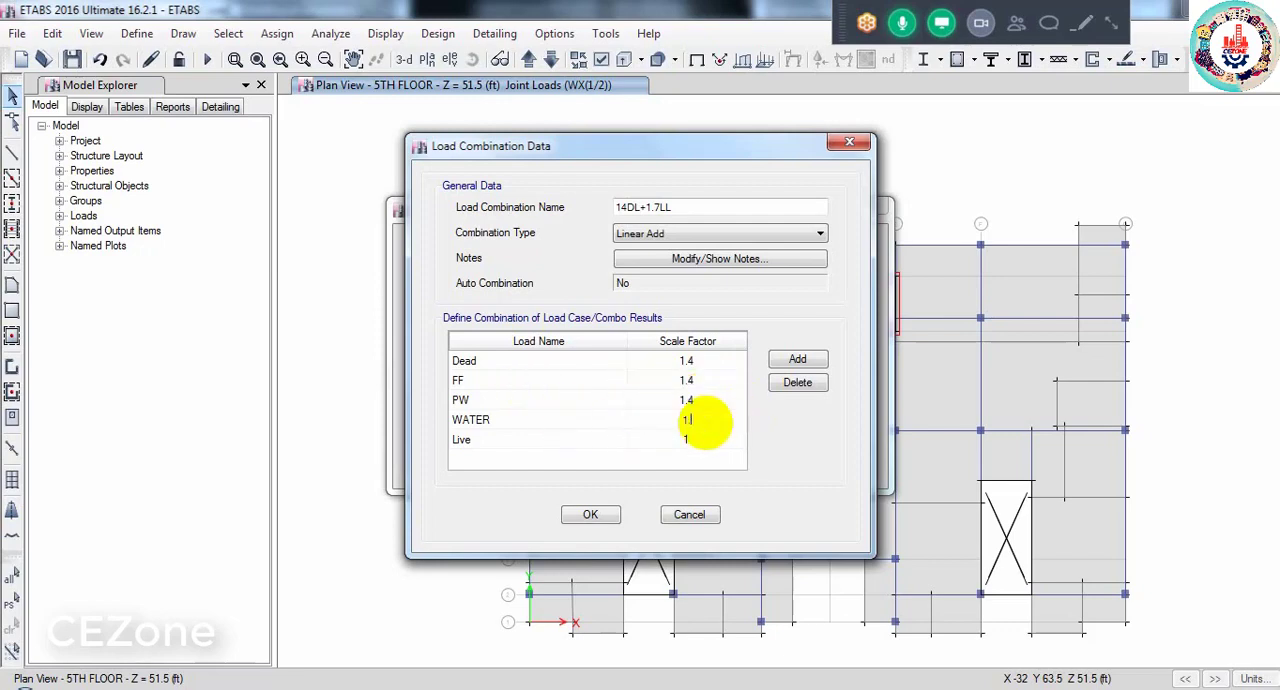
{"action": "type", "text": ".4"}
- Set the Live scale factor to 1.7 and accept the 14DL+1.7LL combination
{"action": "left_click", "coordinate": [694, 438]}
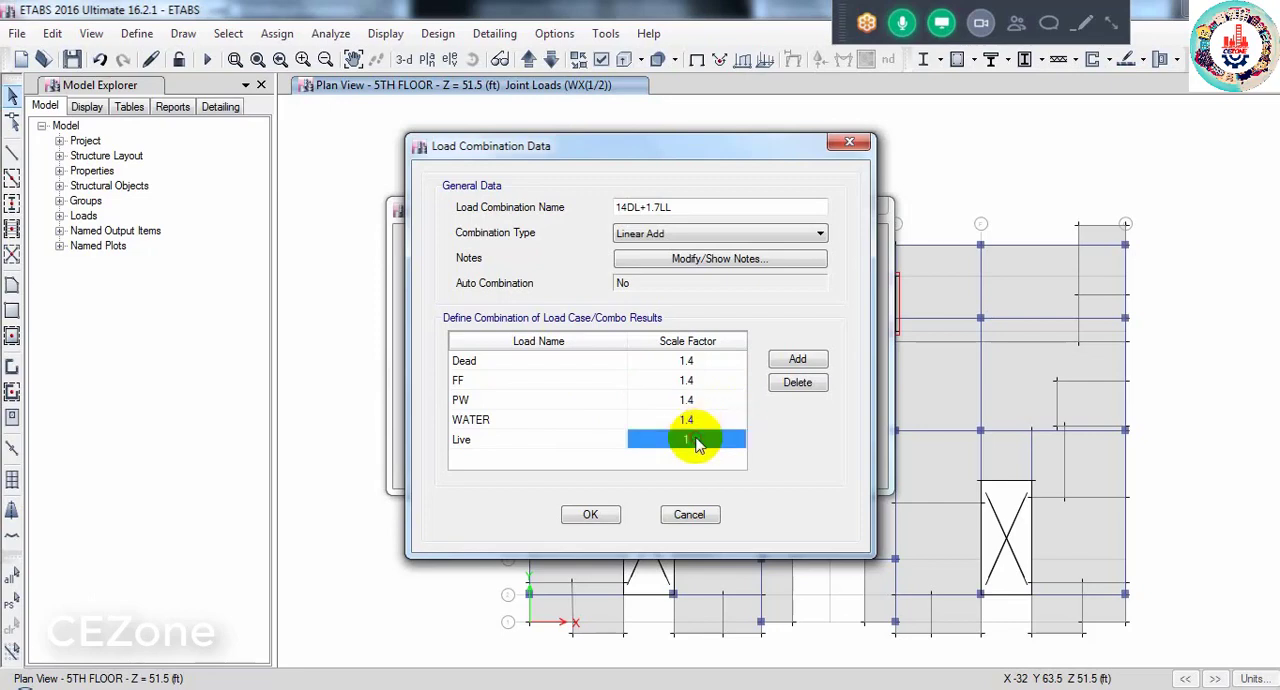
{"action": "left_click", "coordinate": [695, 438]}
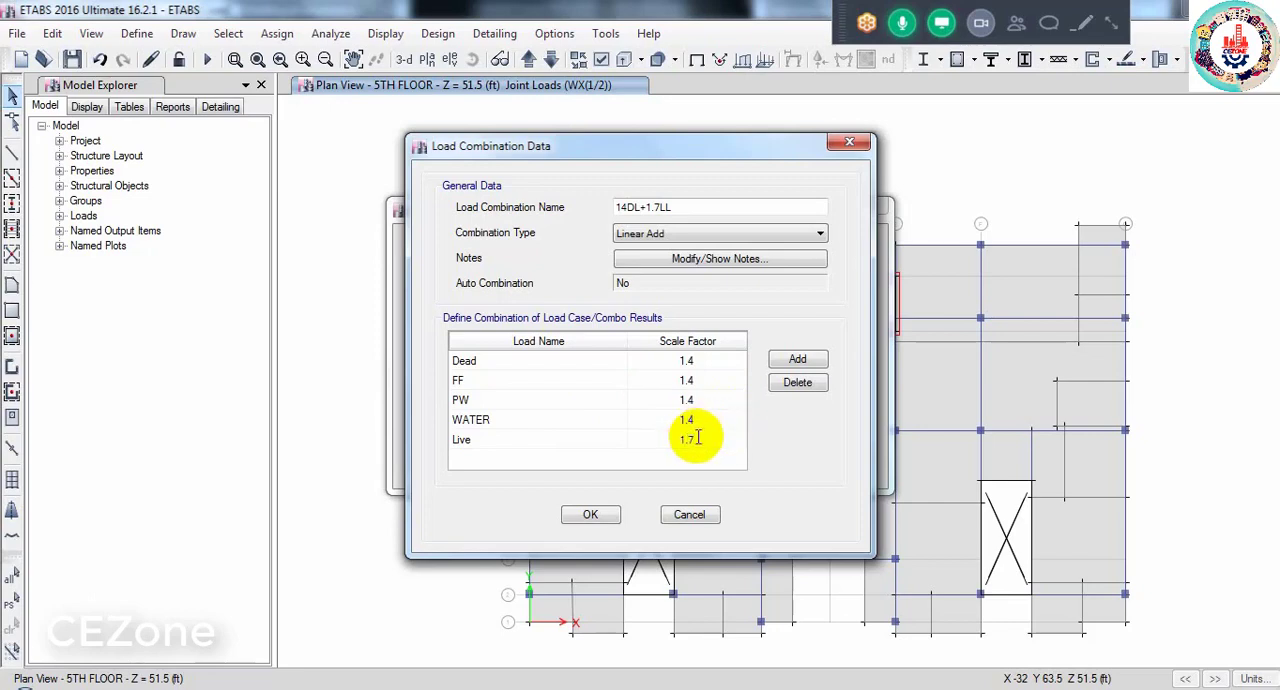
{"action": "type", "text": ".7"}
{"action": "left_click", "coordinate": [592, 513]}
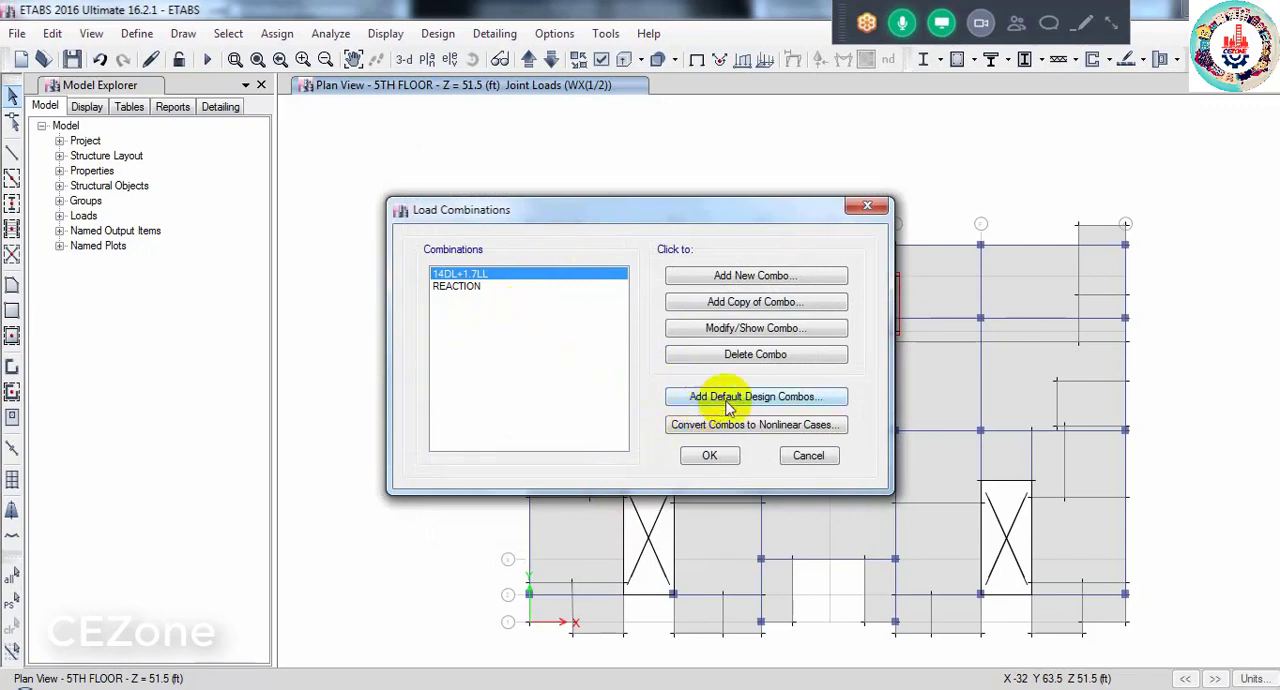
- Add the default design combinations for Concrete Frame Design, converted to editable user combinations
{"action": "left_click", "coordinate": [771, 400]}
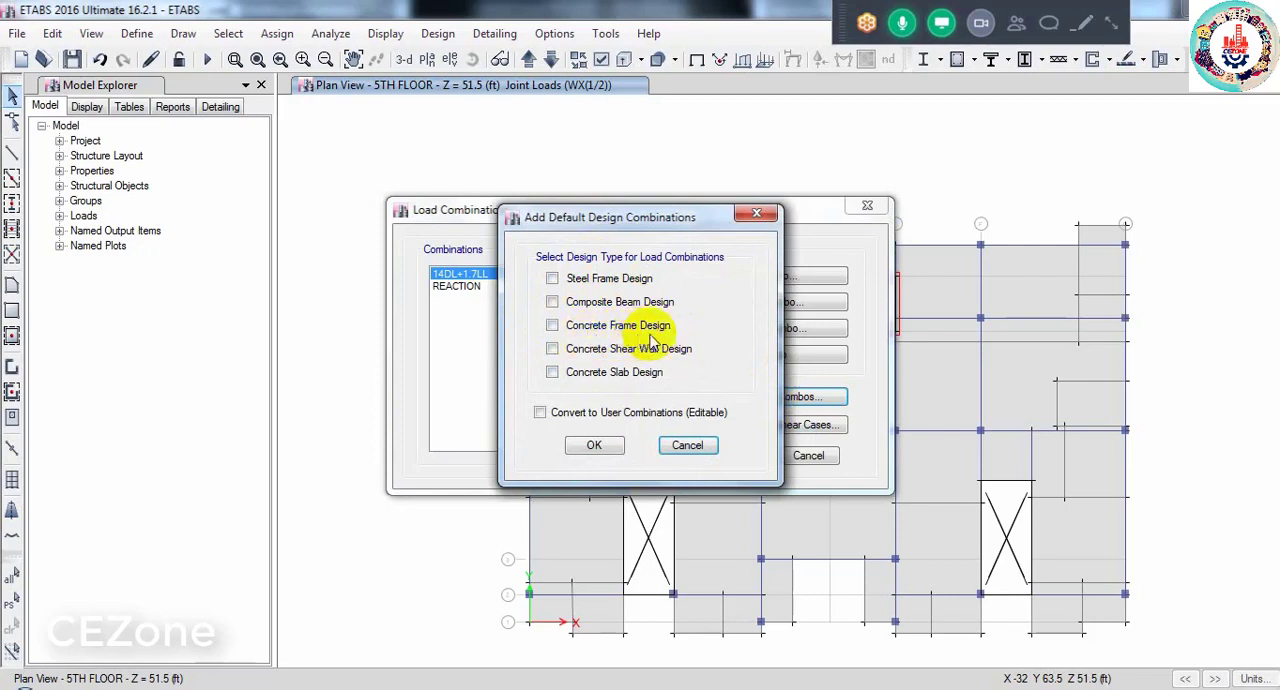
{"action": "left_click", "coordinate": [553, 327]}
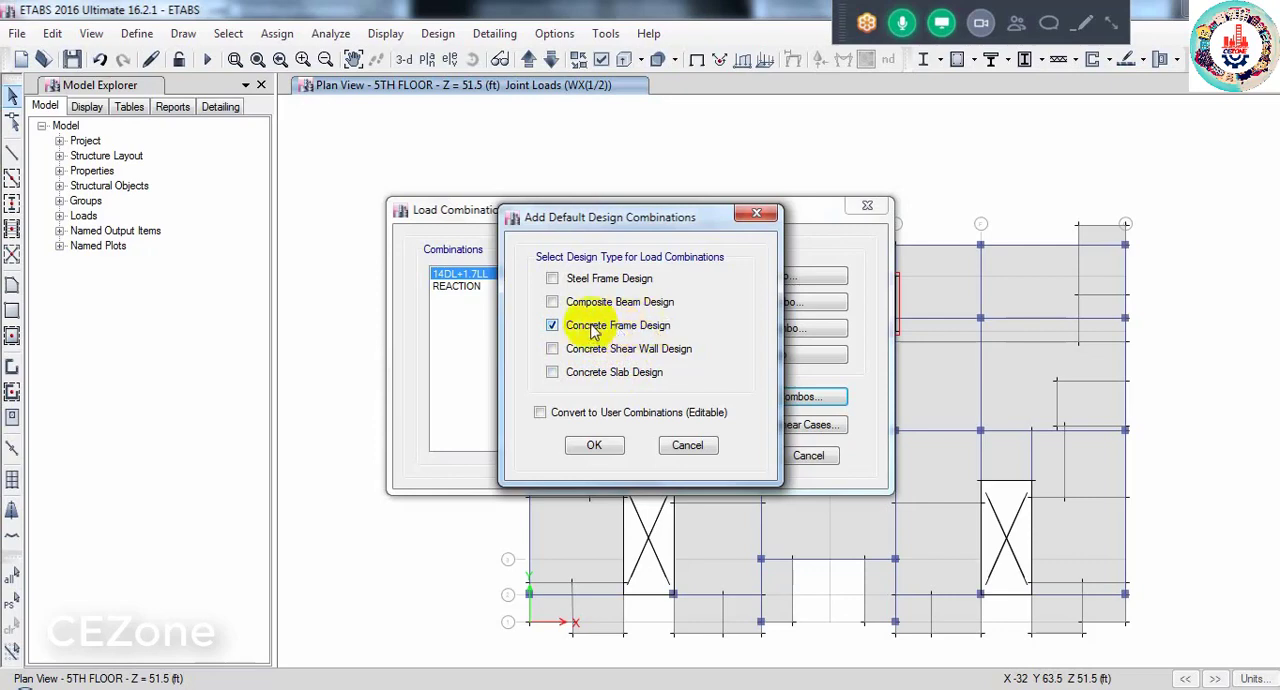
{"action": "left_click", "coordinate": [539, 411]}
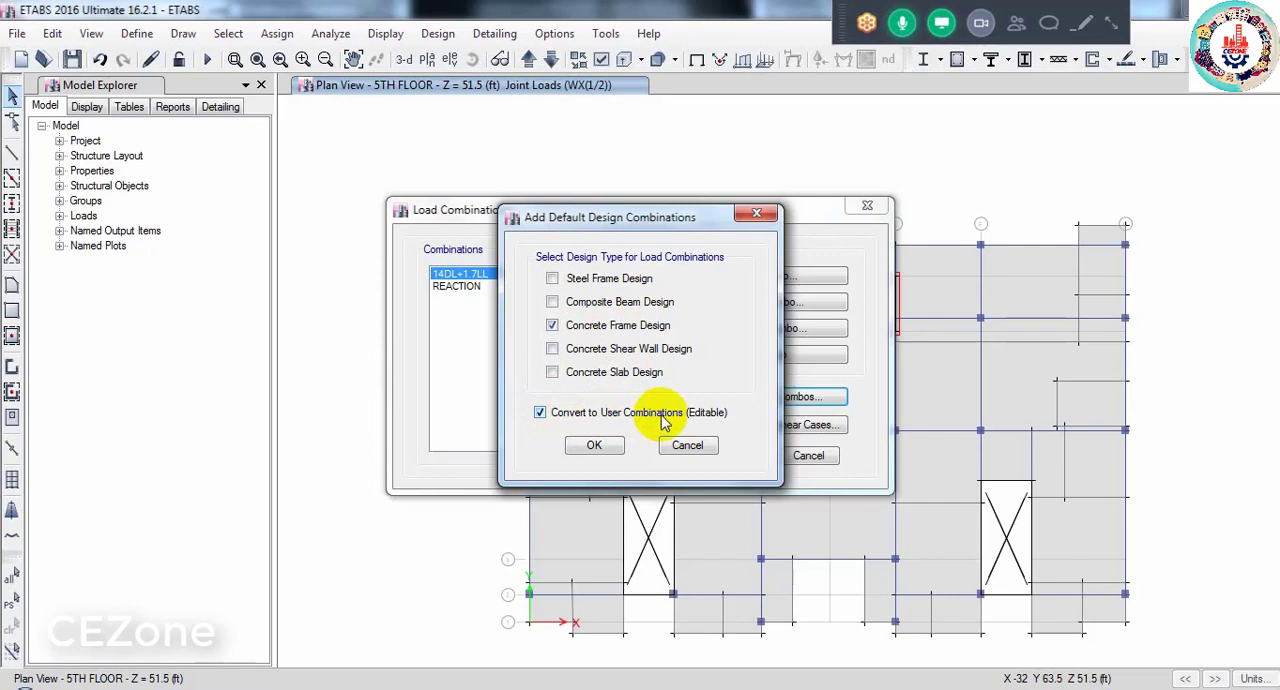
{"action": "left_click", "coordinate": [541, 412]}
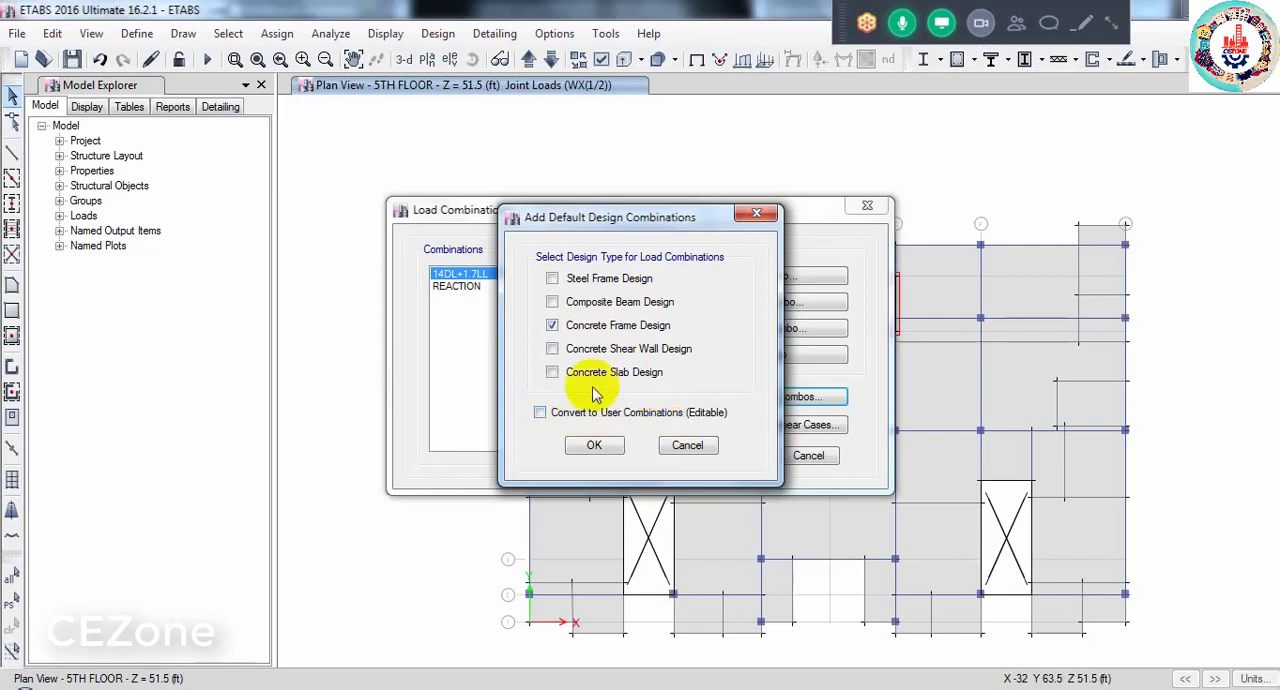
{"action": "left_click", "coordinate": [540, 412]}
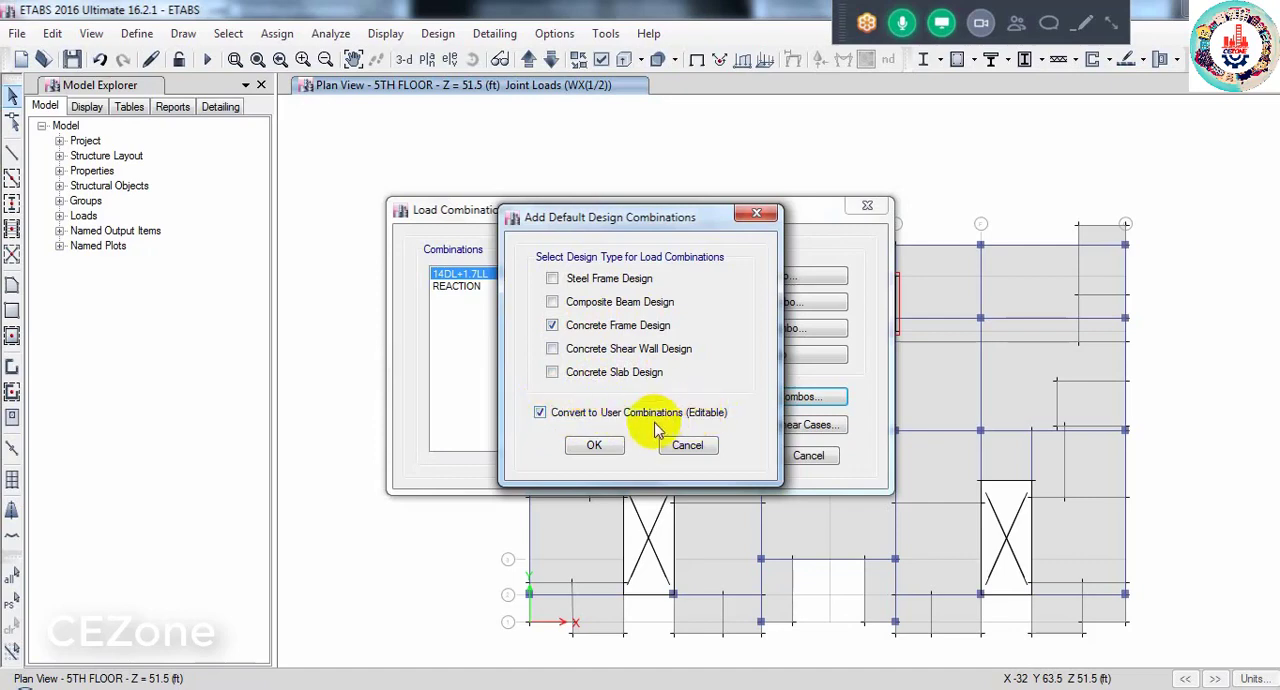
{"action": "left_click", "coordinate": [600, 446]}
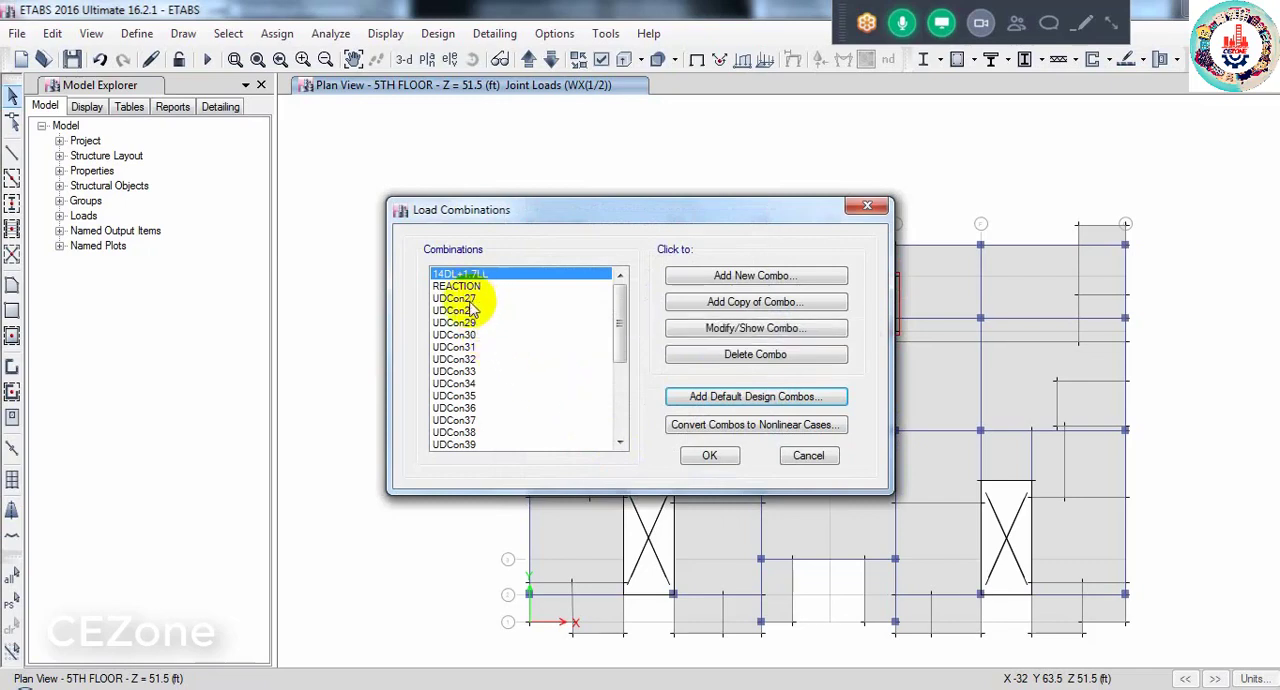
- Review the load cases and scale factors of the UDCon32 combination without changing them
{"action": "mouse_move", "coordinate": [473, 312]}
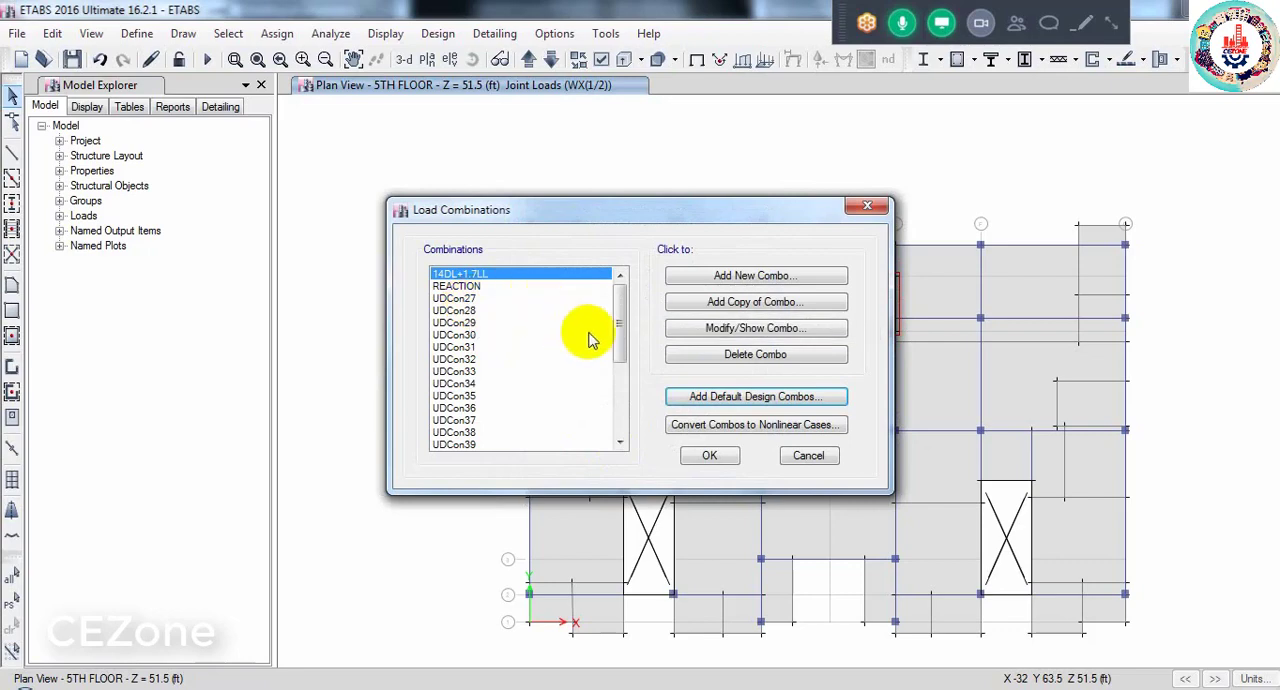
{"action": "mouse_move", "coordinate": [621, 346]}
{"action": "left_mouse_down"}
{"action": "mouse_move", "coordinate": [610, 430]}
{"action": "mouse_move", "coordinate": [620, 332]}
{"action": "left_mouse_up"}
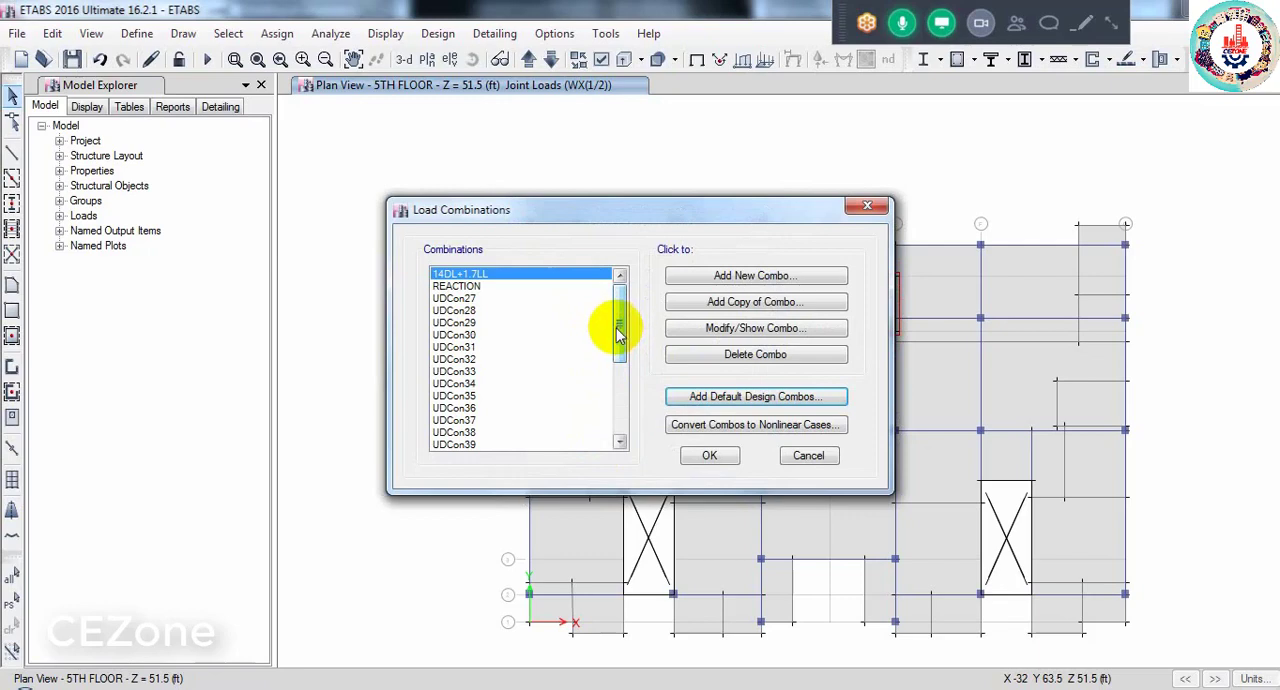
{"action": "left_click", "coordinate": [460, 359]}
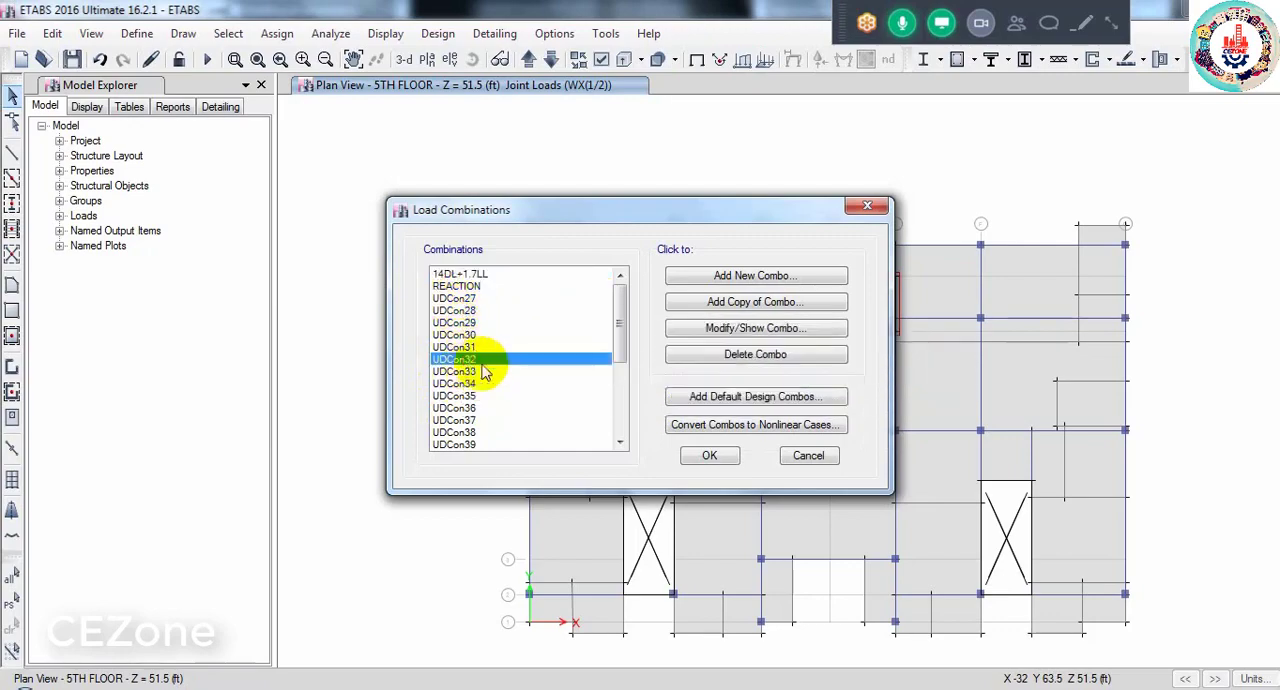
{"action": "left_click", "coordinate": [768, 330]}
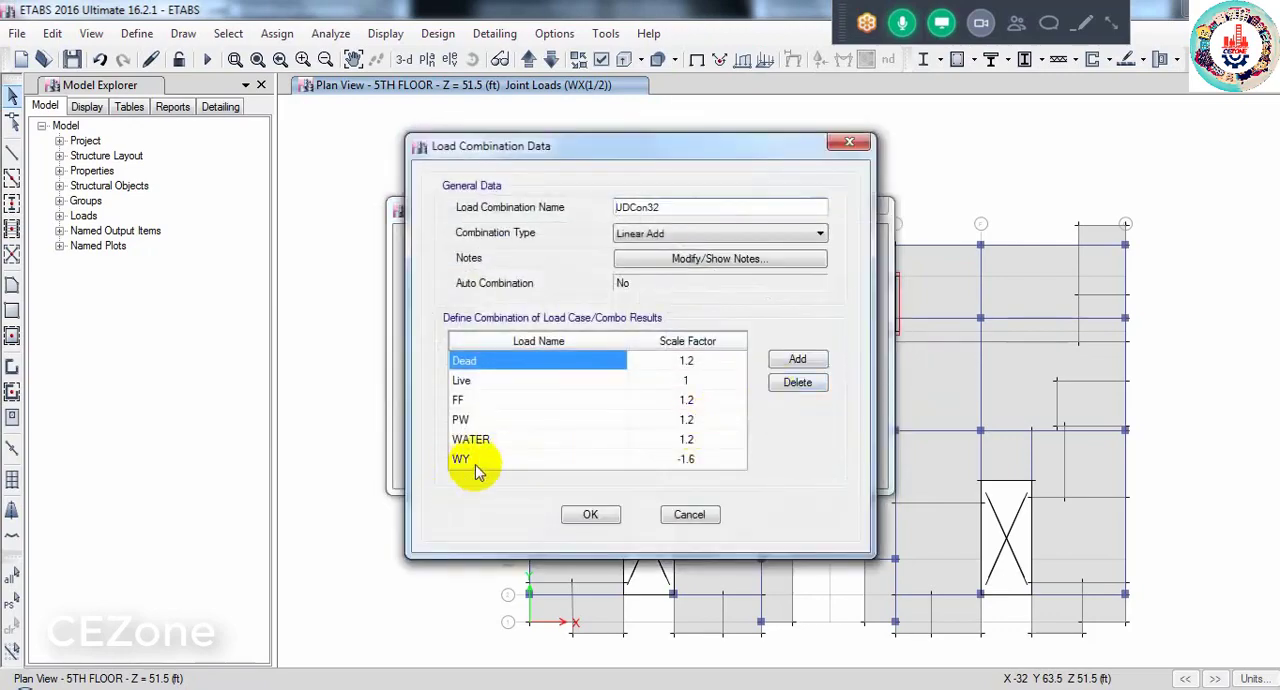
{"action": "left_click", "coordinate": [689, 514]}
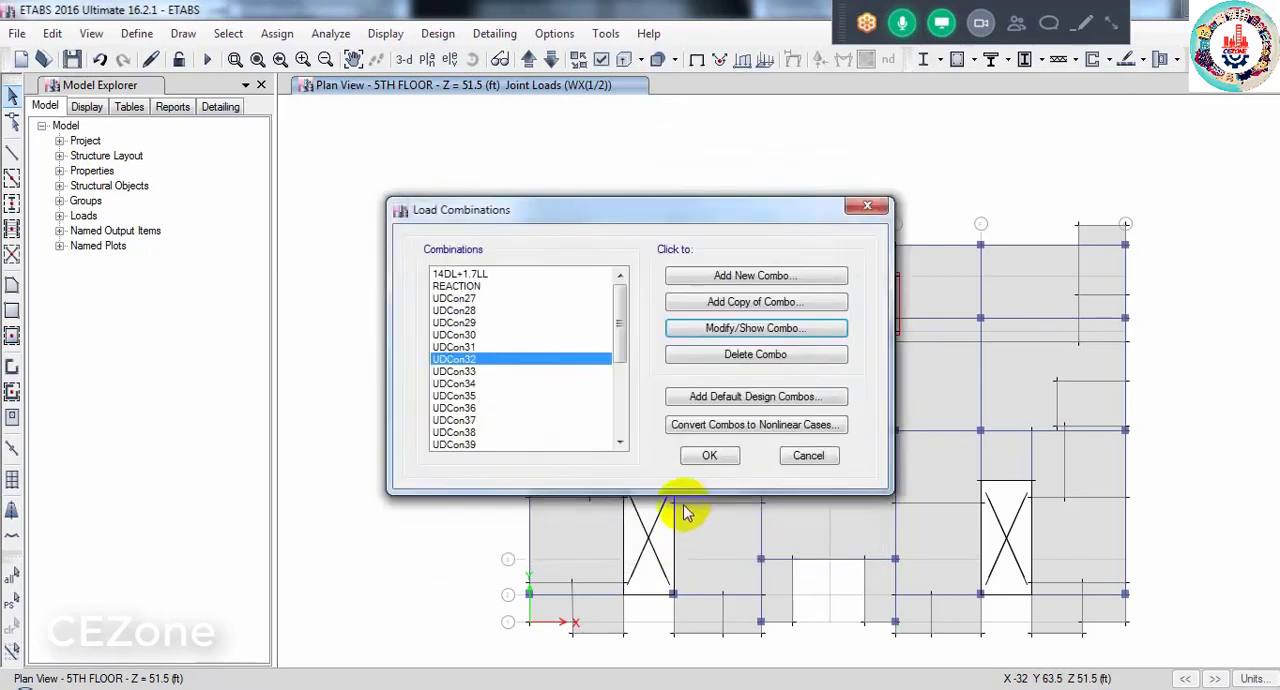
- Review the load cases and scale factors of the UDCon37 combination without changing them
{"action": "left_click", "coordinate": [462, 431]}
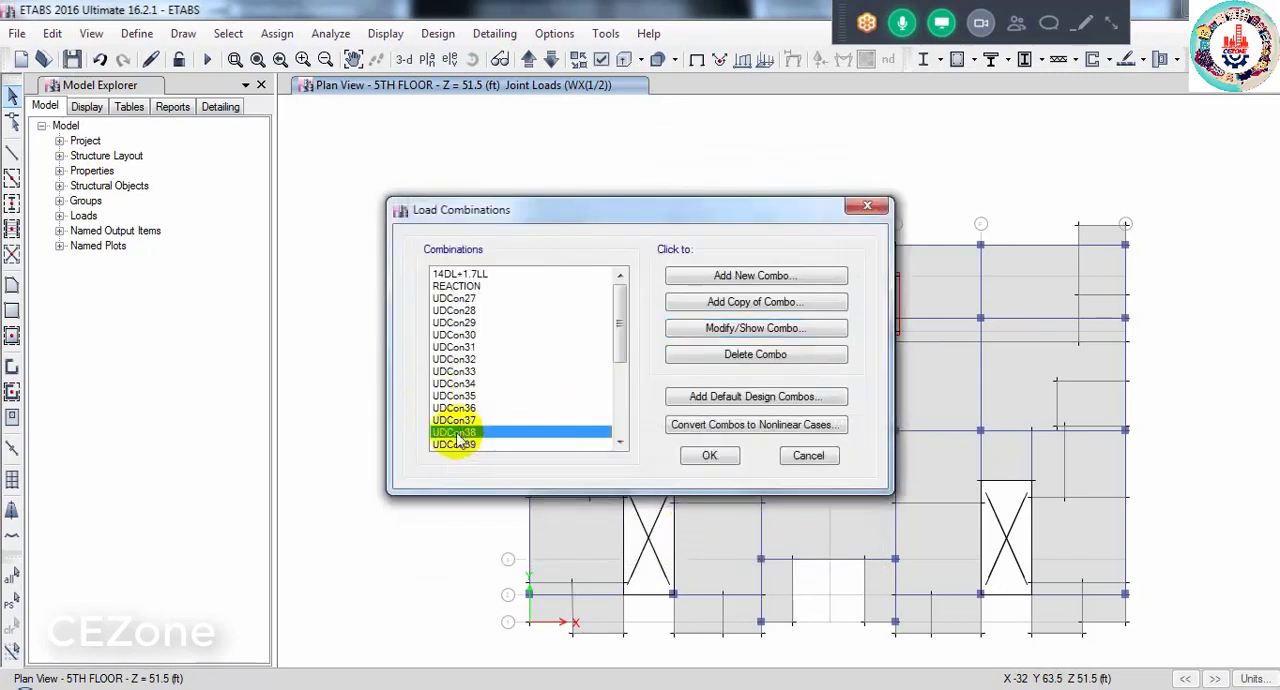
{"action": "left_click", "coordinate": [474, 274]}
{"action": "left_click", "coordinate": [470, 288]}
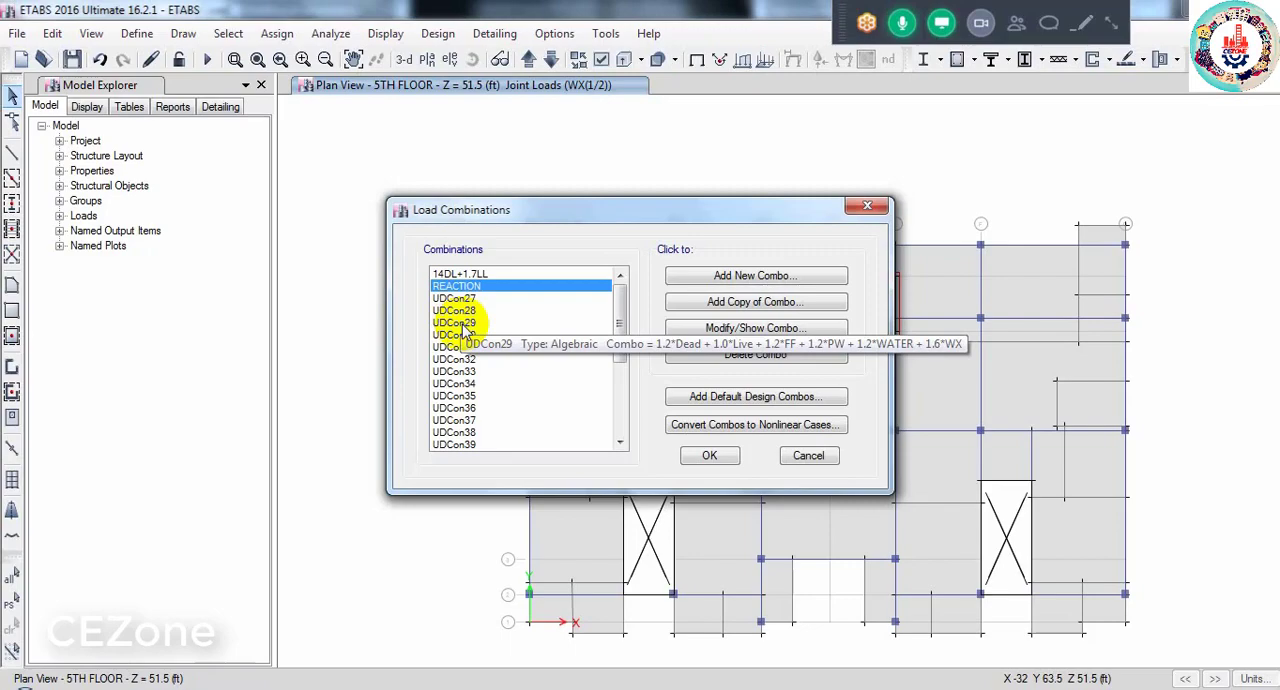
{"action": "left_click", "coordinate": [468, 419]}
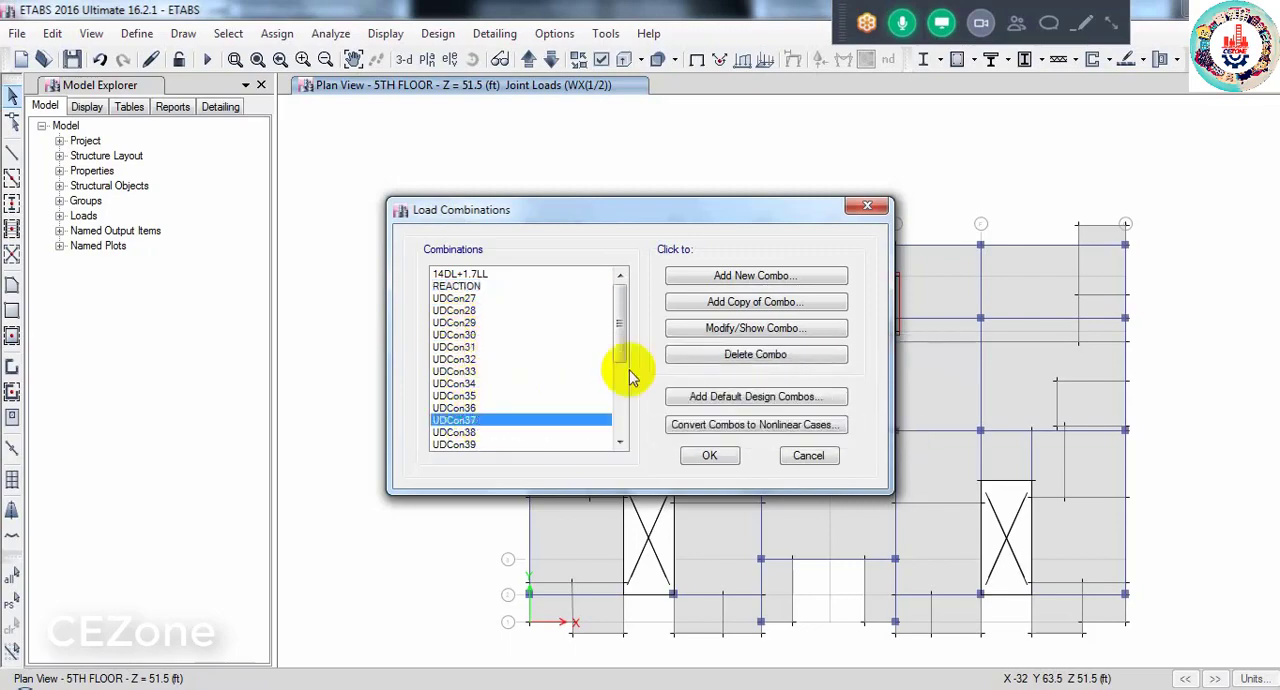
{"action": "left_click", "coordinate": [726, 328]}
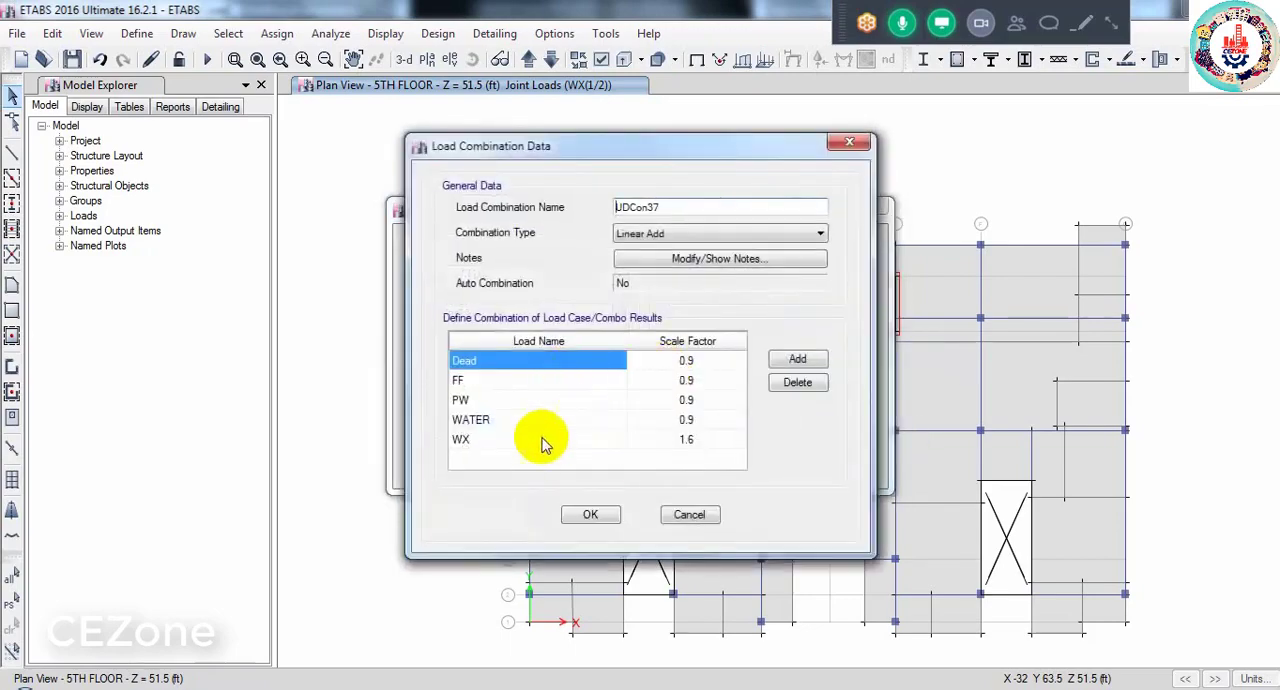
{"action": "left_click", "coordinate": [688, 513]}
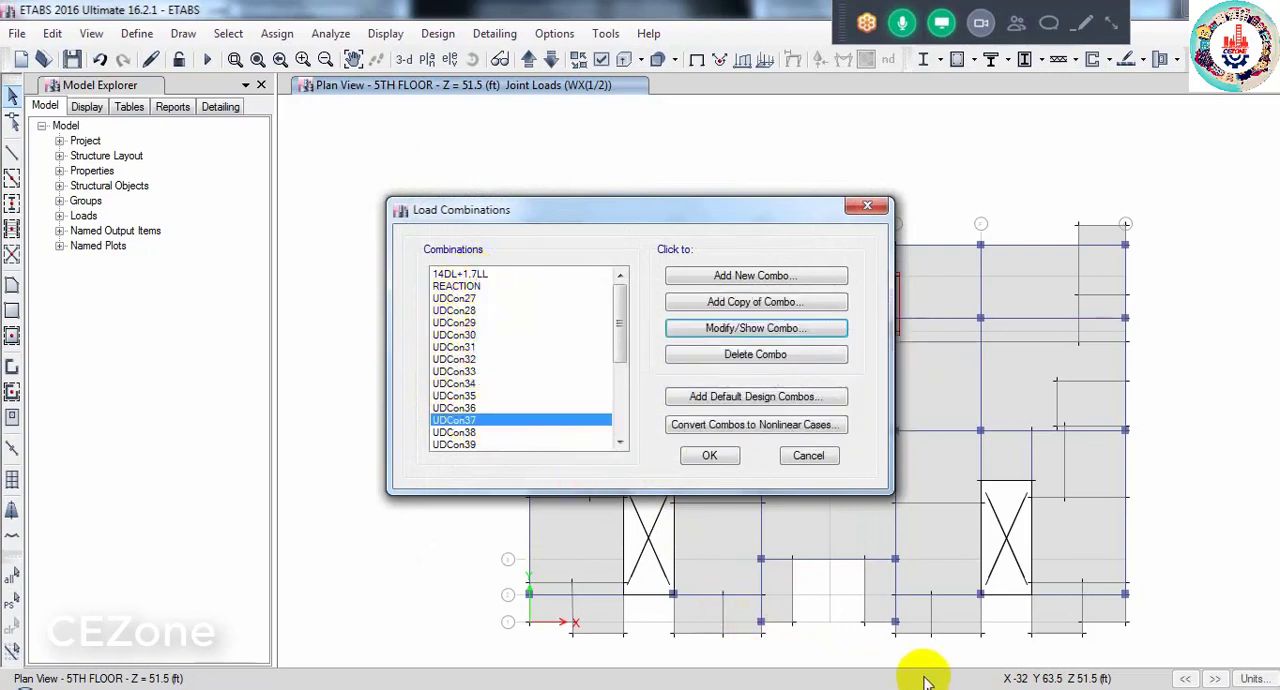
- Switch to Sheet 02.pdf in Adobe Acrobat Reader and check its load combination formulas, then return to ETABS
{"action": "left_click", "coordinate": [845, 689]}
{"action": "left_click", "coordinate": [811, 609]}
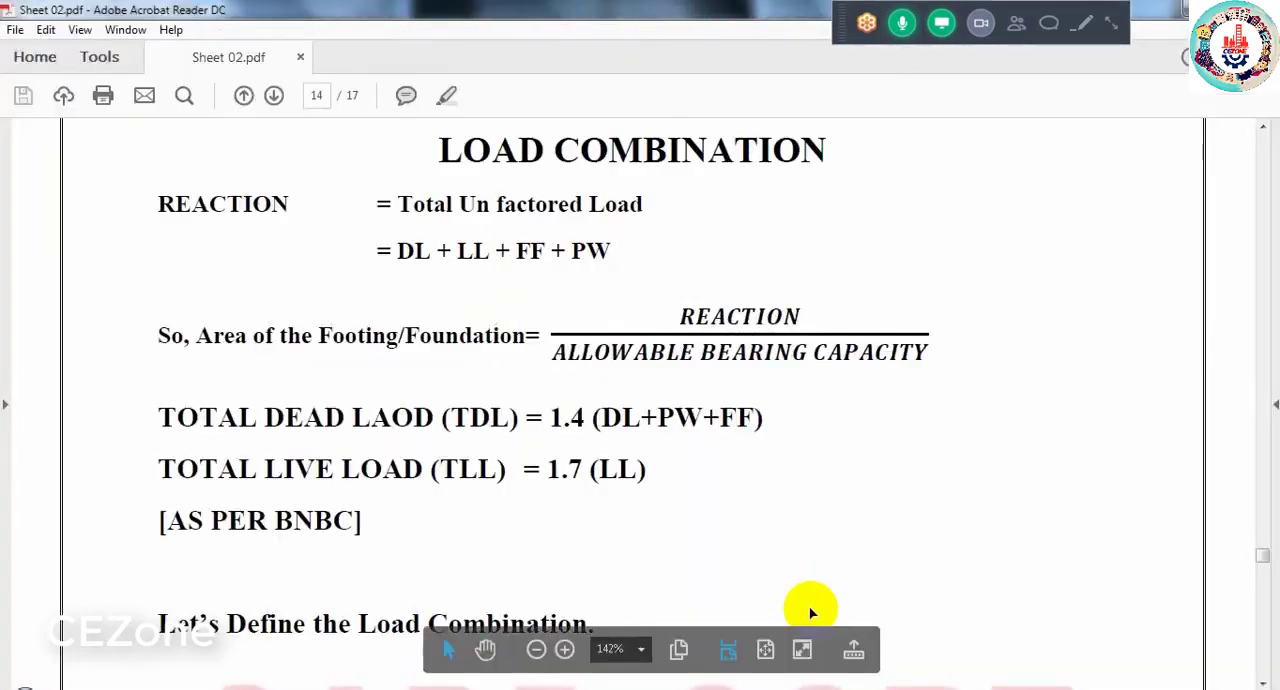
{"action": "scroll", "coordinate": [611, 475], "scroll_direction": "down", "scroll_amount": 1}
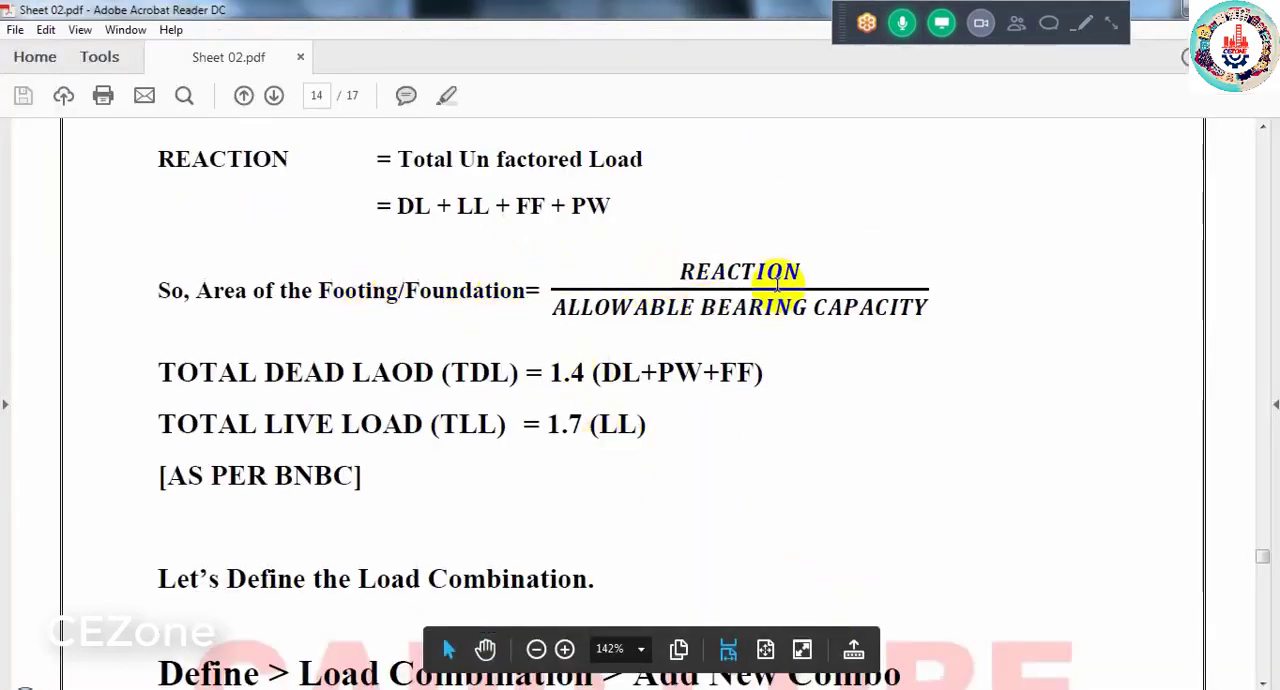
{"action": "scroll", "coordinate": [661, 347], "scroll_direction": "down", "scroll_amount": 1}
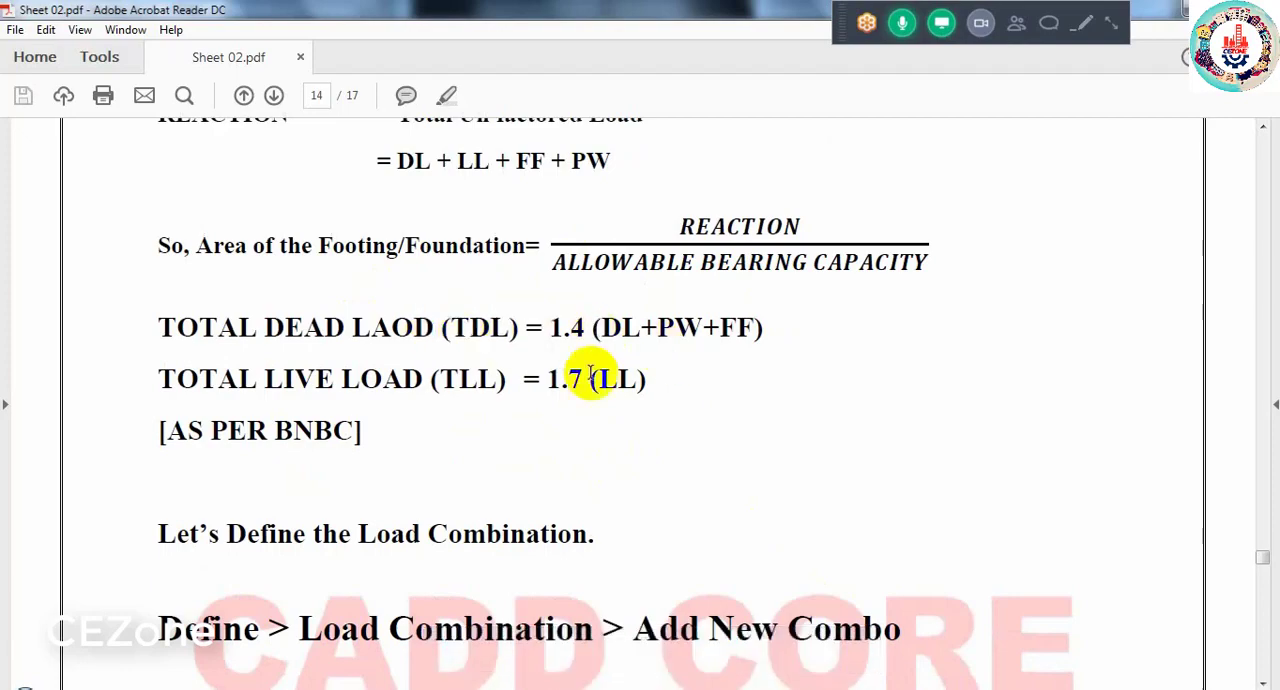
{"action": "scroll", "coordinate": [589, 374], "scroll_direction": "down", "scroll_amount": 6}
{"action": "scroll", "coordinate": [589, 374], "scroll_direction": "down", "scroll_amount": 5}
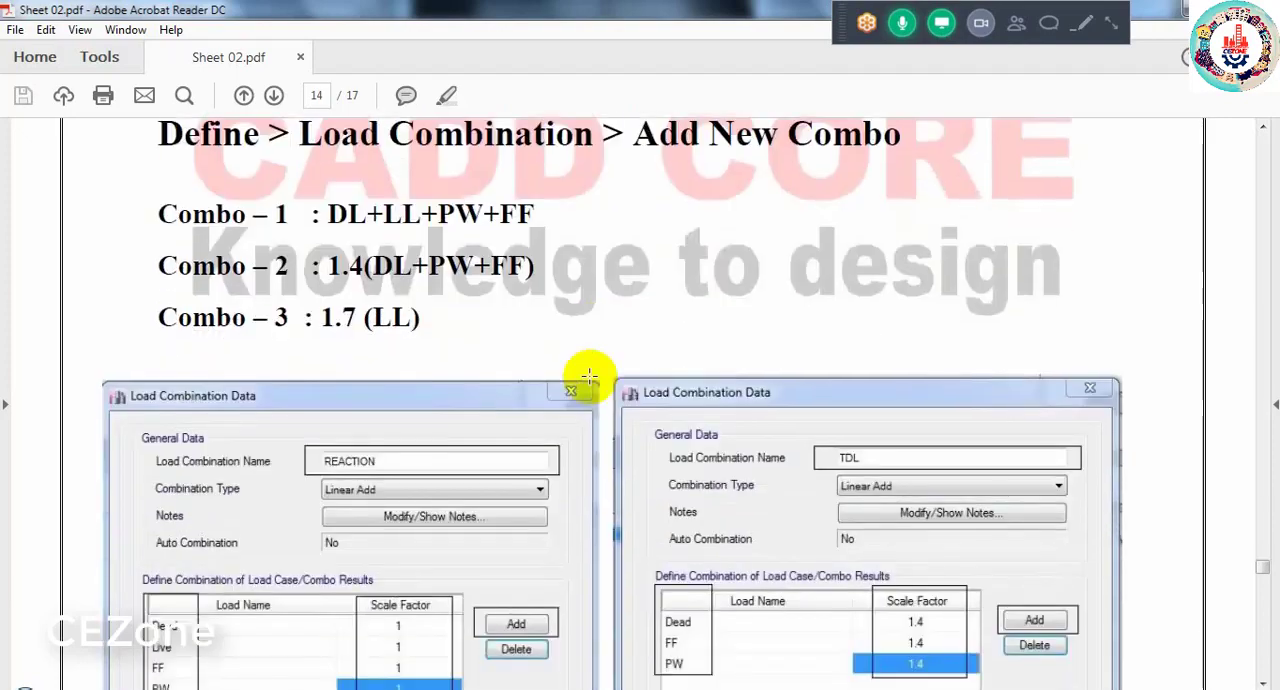
{"action": "scroll", "coordinate": [589, 376], "scroll_direction": "up", "scroll_amount": 8}
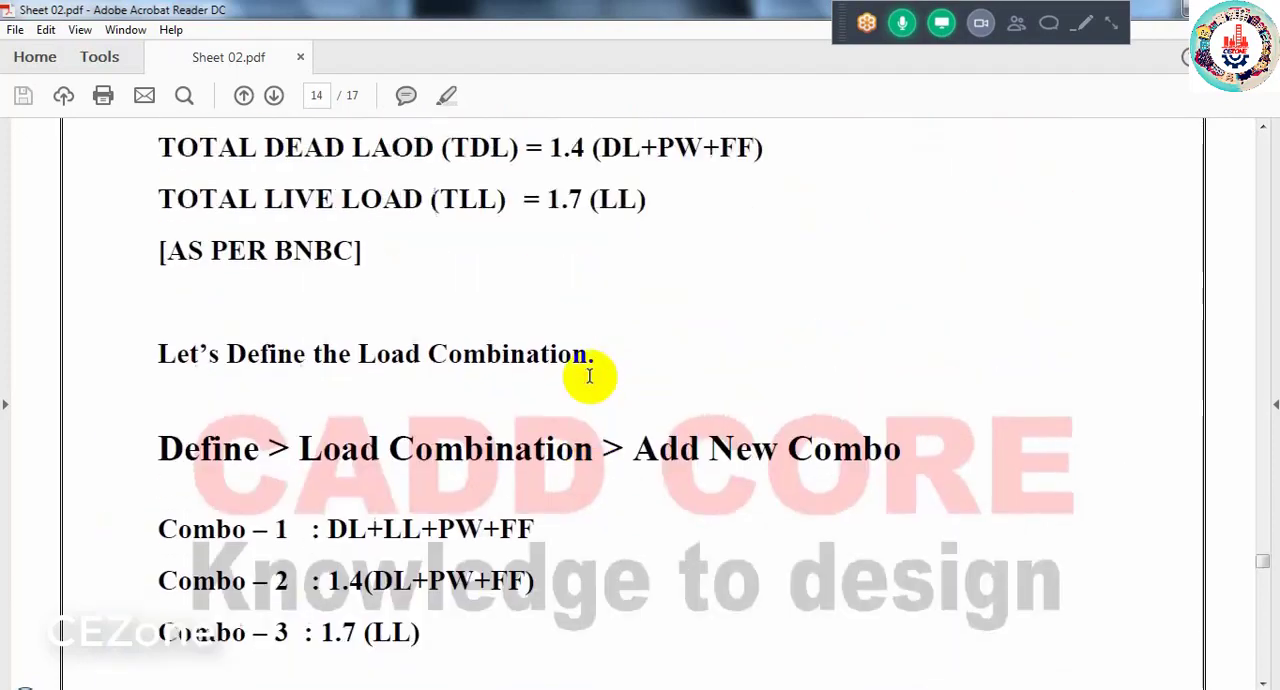
{"action": "scroll", "coordinate": [589, 376], "scroll_direction": "up", "scroll_amount": 4}
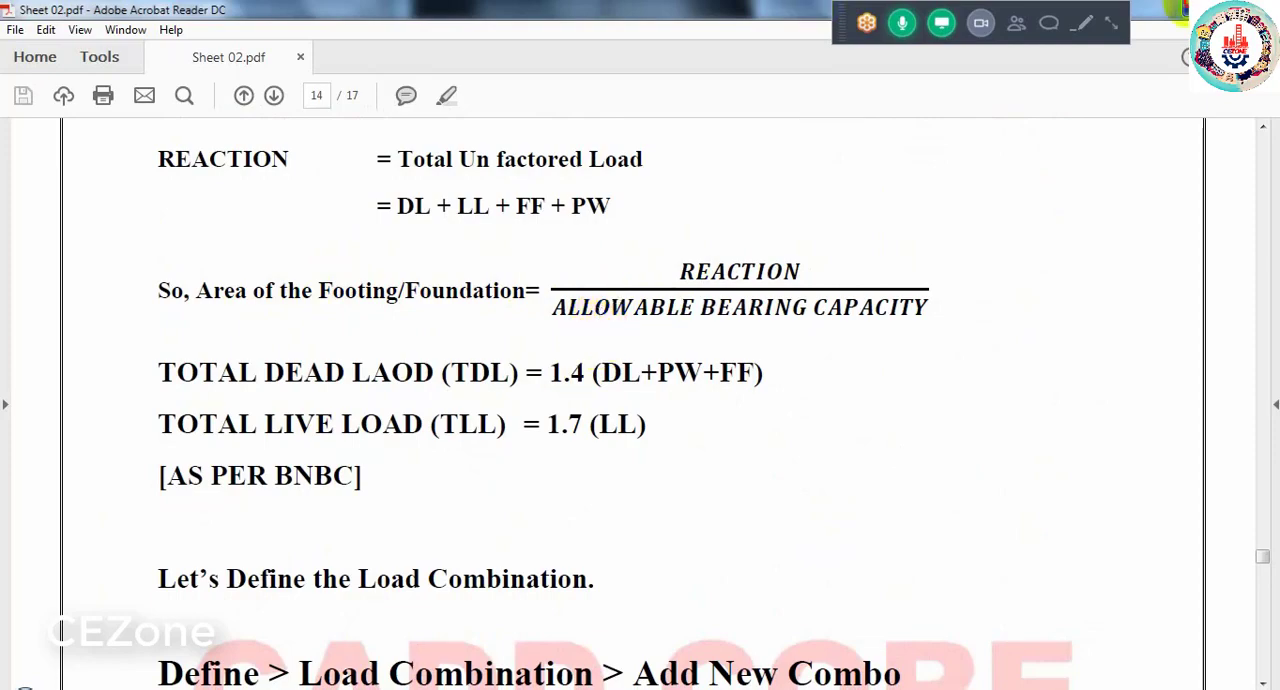
{"action": "left_click", "coordinate": [1181, 8]}
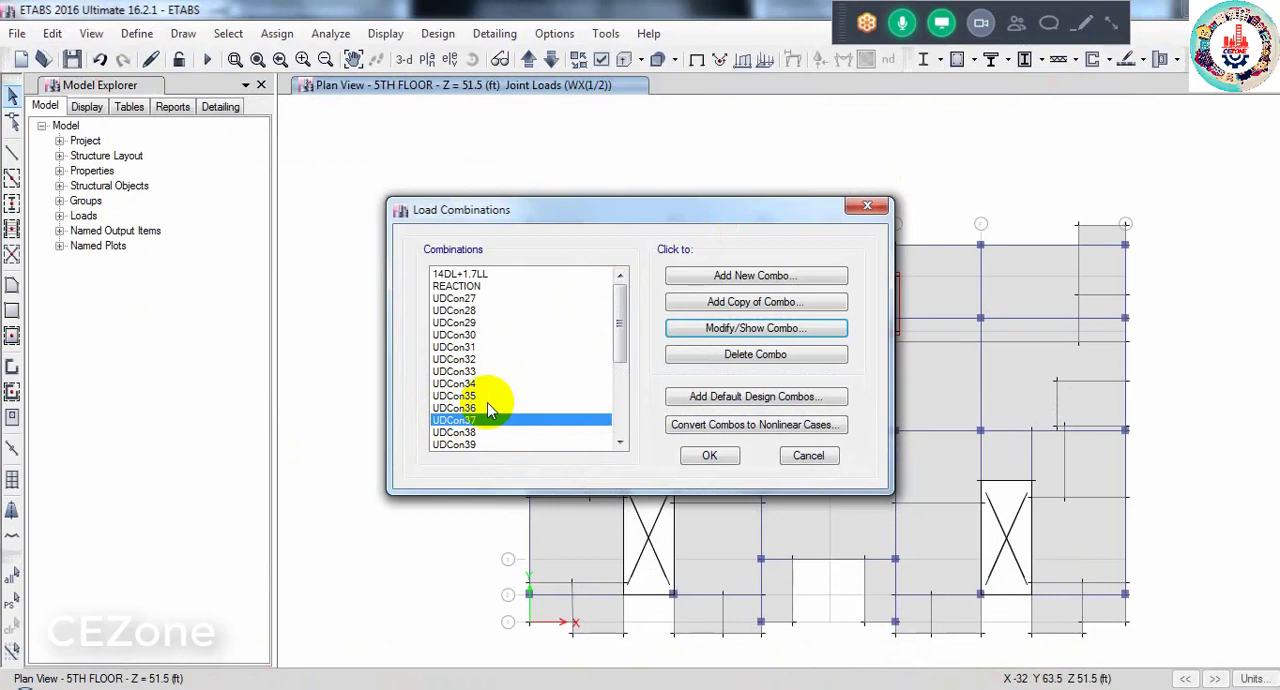
- Accept the defined load combinations and run the structural analysis of the model
{"action": "left_click", "coordinate": [460, 285]}
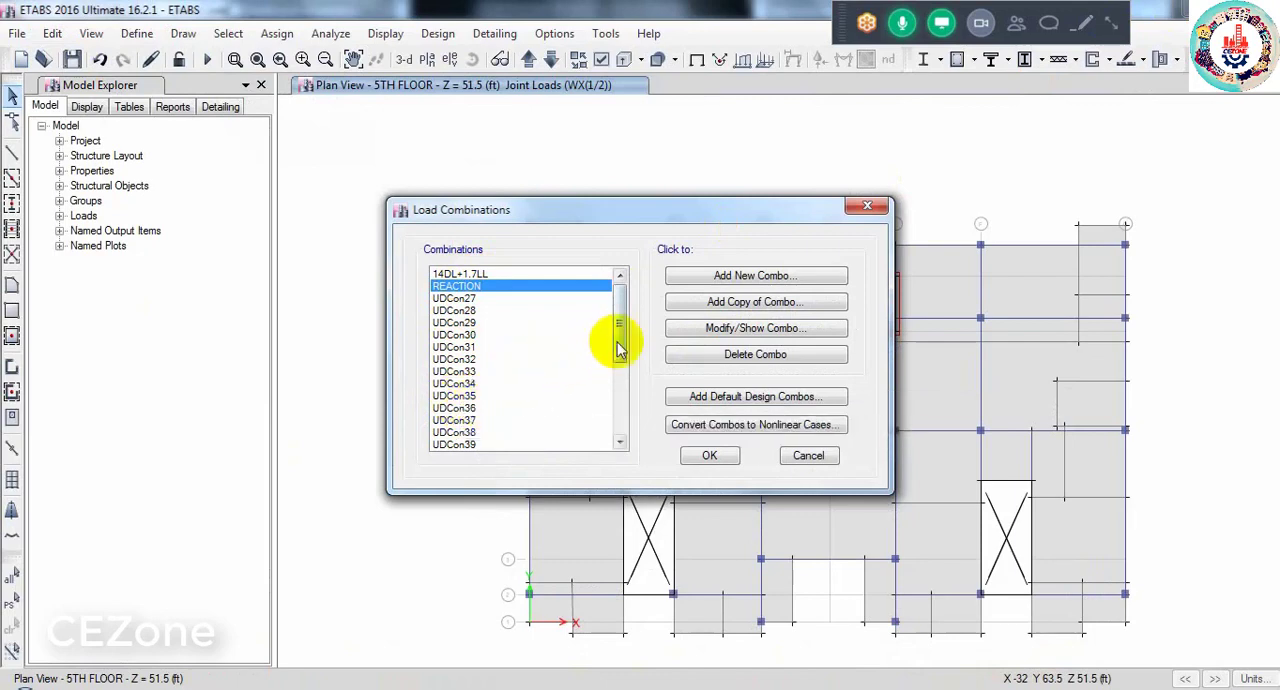
{"action": "left_click_drag", "start_coordinate": [619, 340], "coordinate": [623, 440]}
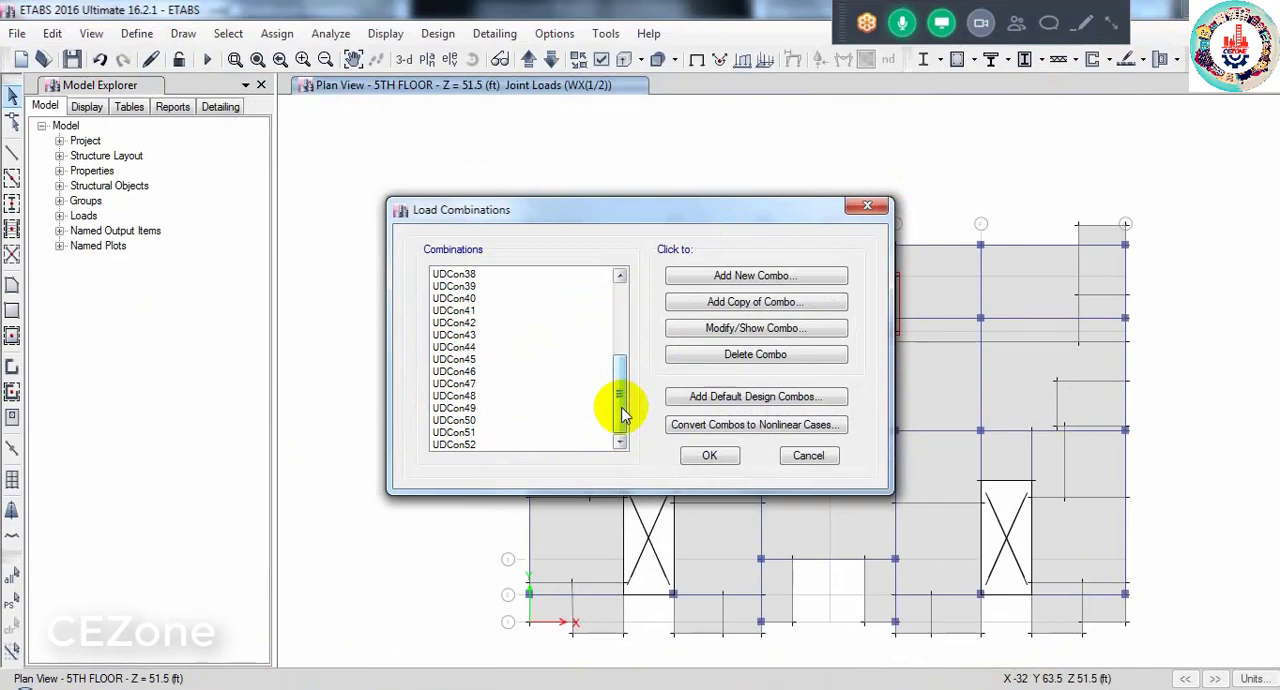
{"action": "left_click", "coordinate": [704, 455]}
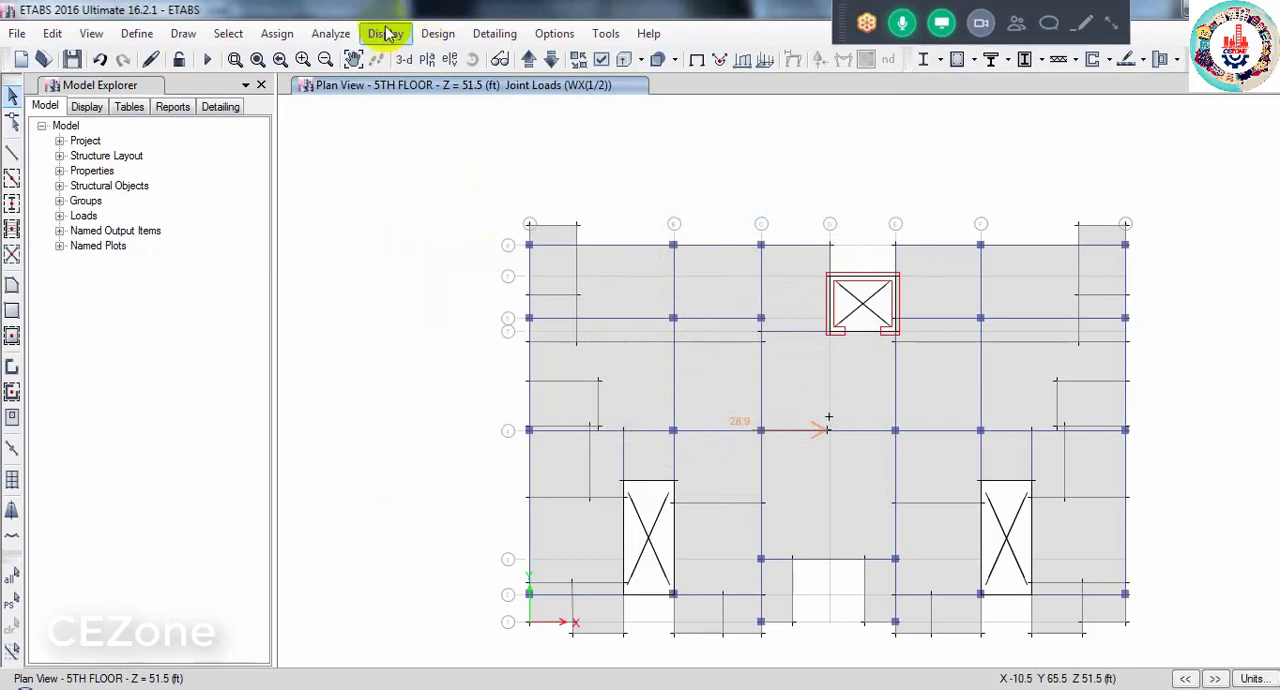
{"action": "left_click", "coordinate": [328, 34]}
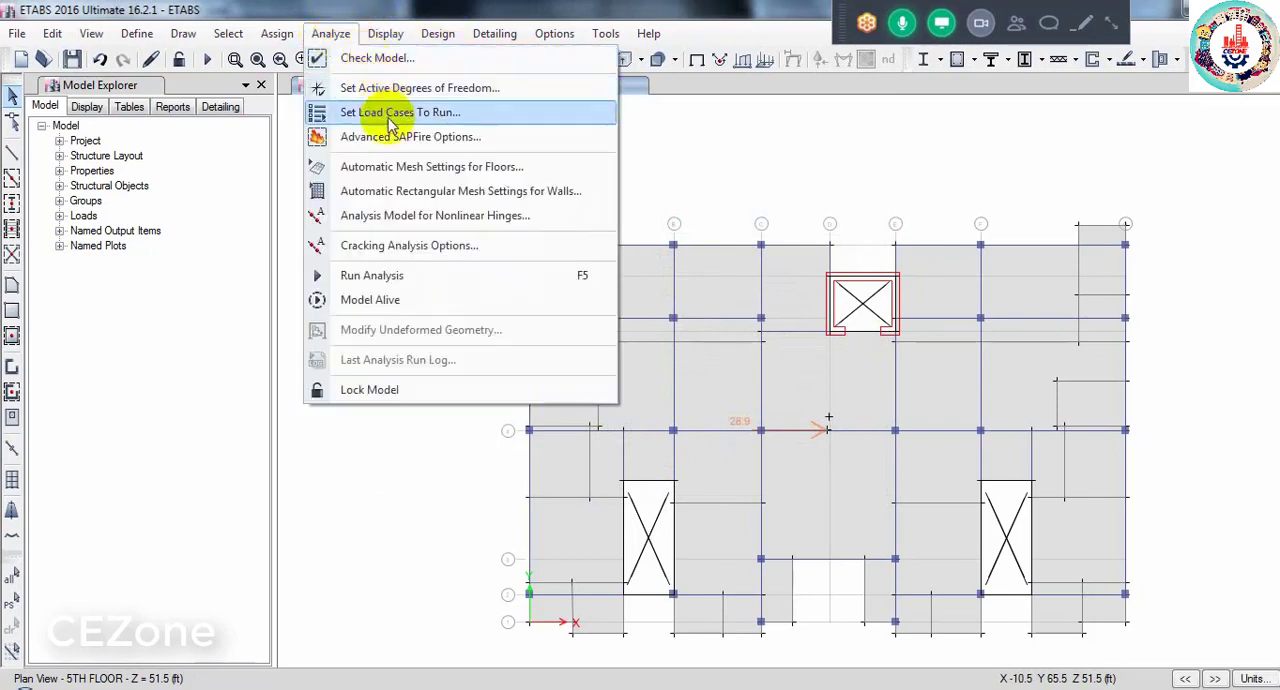
{"action": "left_click", "coordinate": [380, 277]}
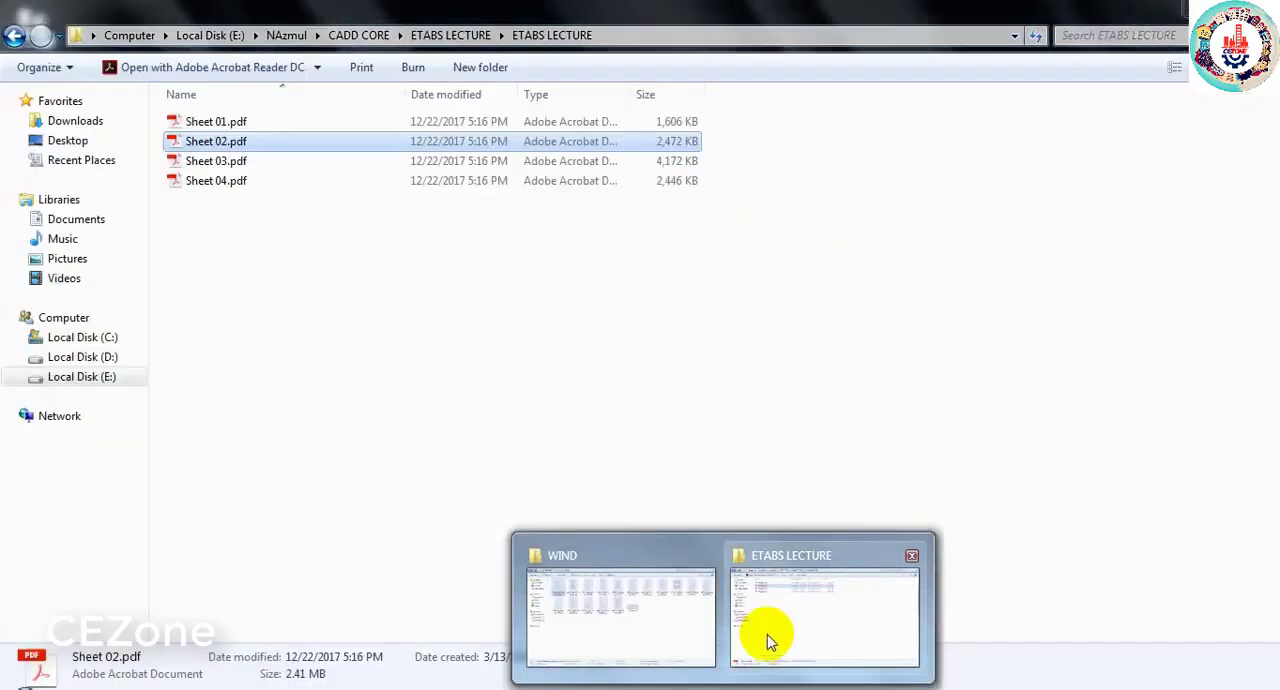
- In Windows Explorer, open Column & Footing.docx from the DATA folder of ETABS PROJECT on the Desktop
{"action": "left_click", "coordinate": [767, 634]}
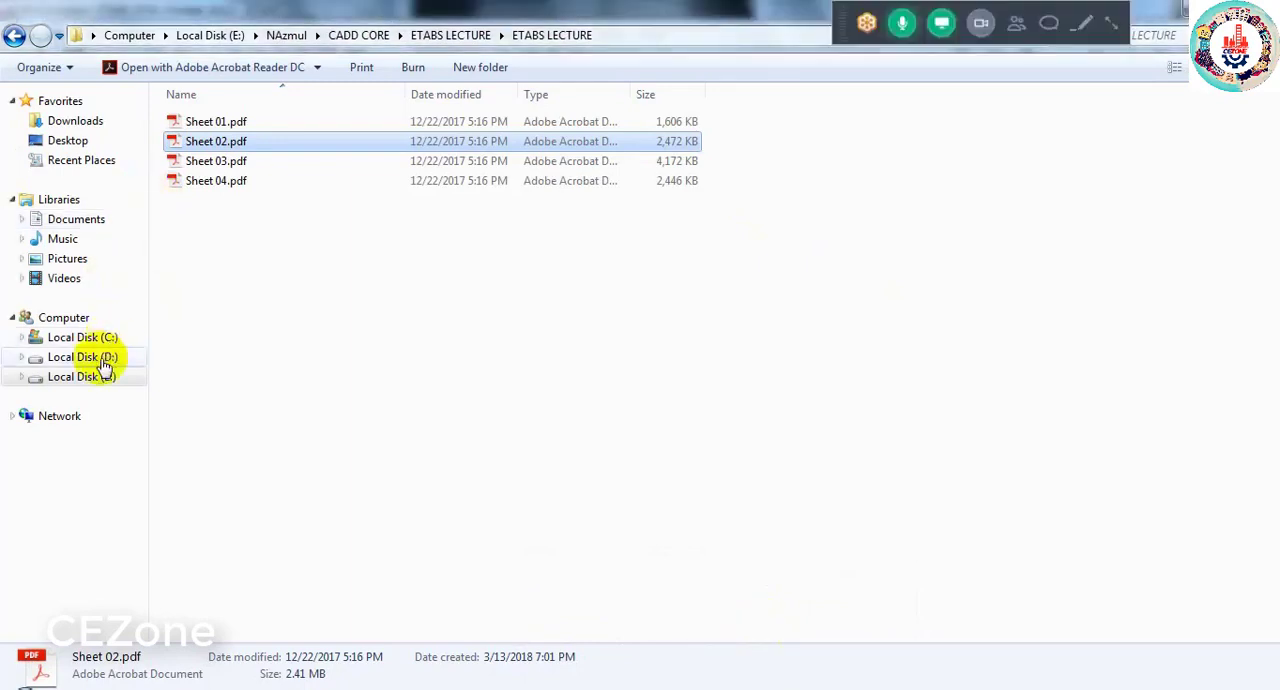
{"action": "left_click", "coordinate": [69, 140]}
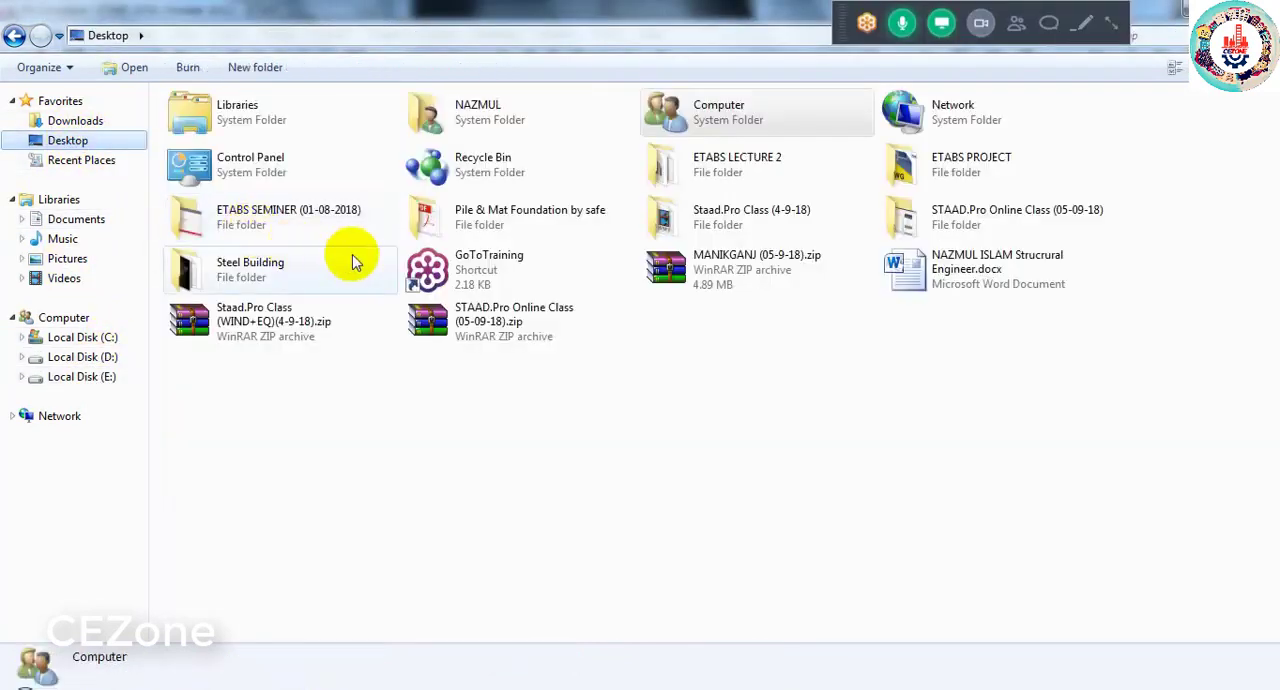
{"action": "mouse_move", "coordinate": [352, 262]}
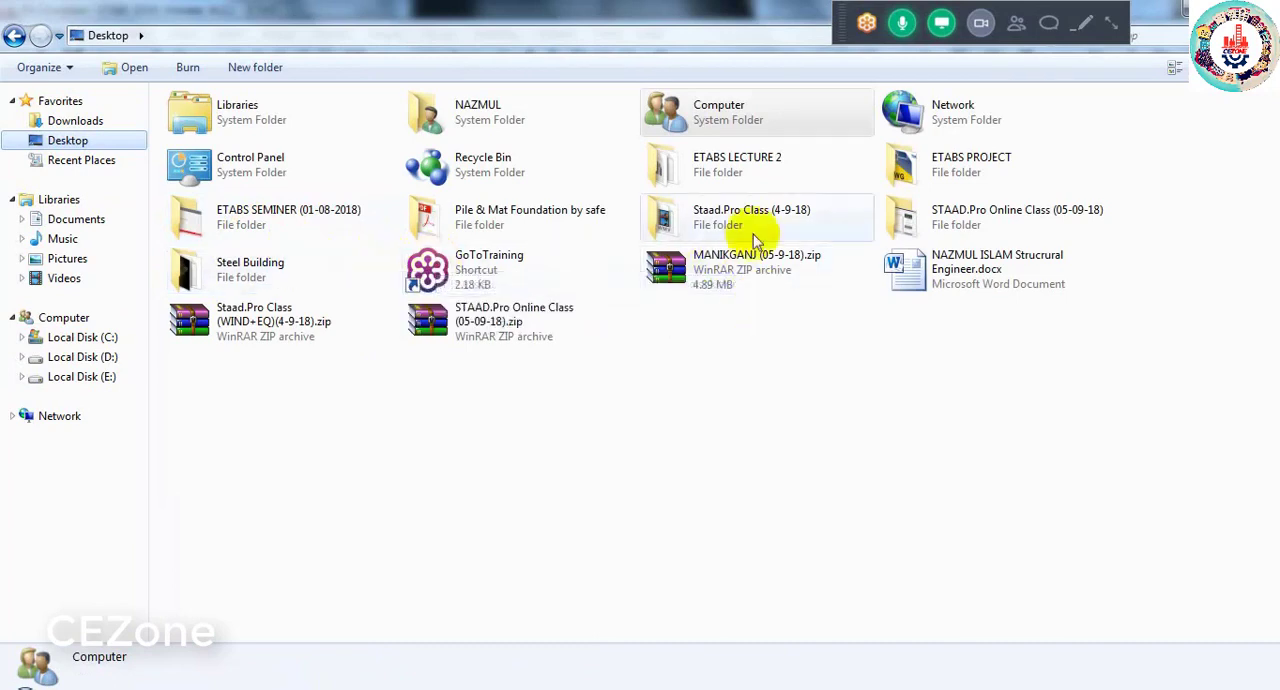
{"action": "double_click", "coordinate": [908, 170]}
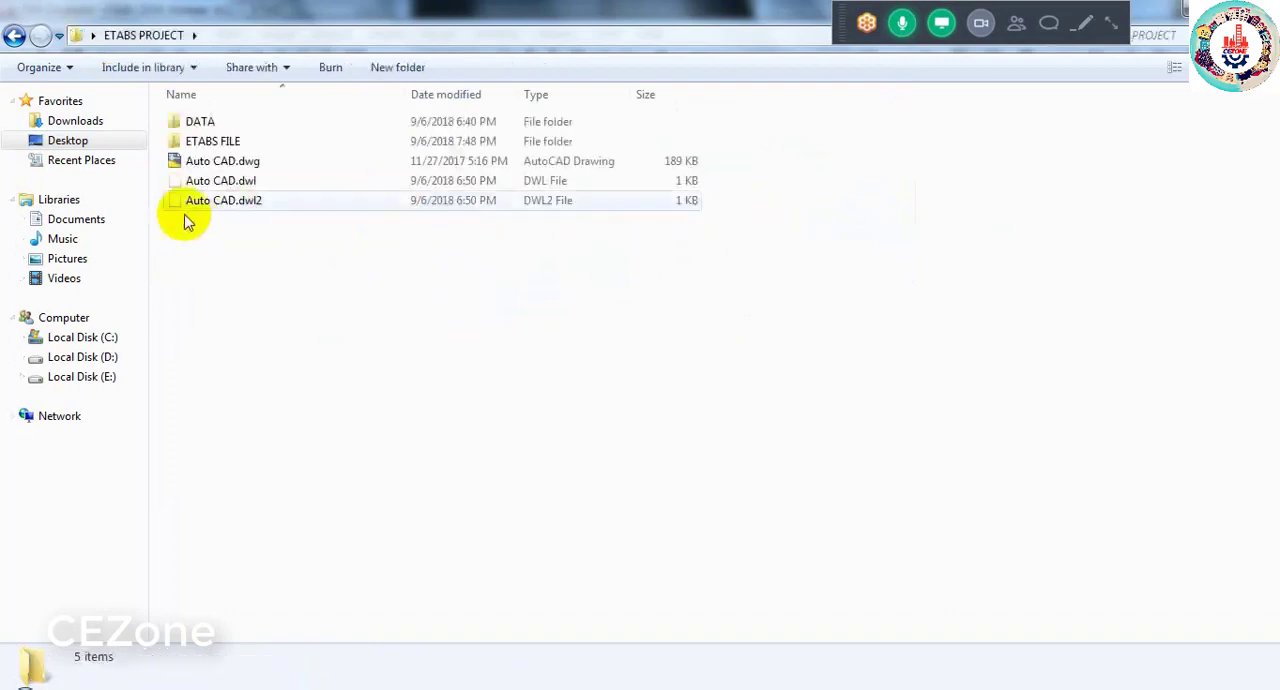
{"action": "double_click", "coordinate": [195, 123]}
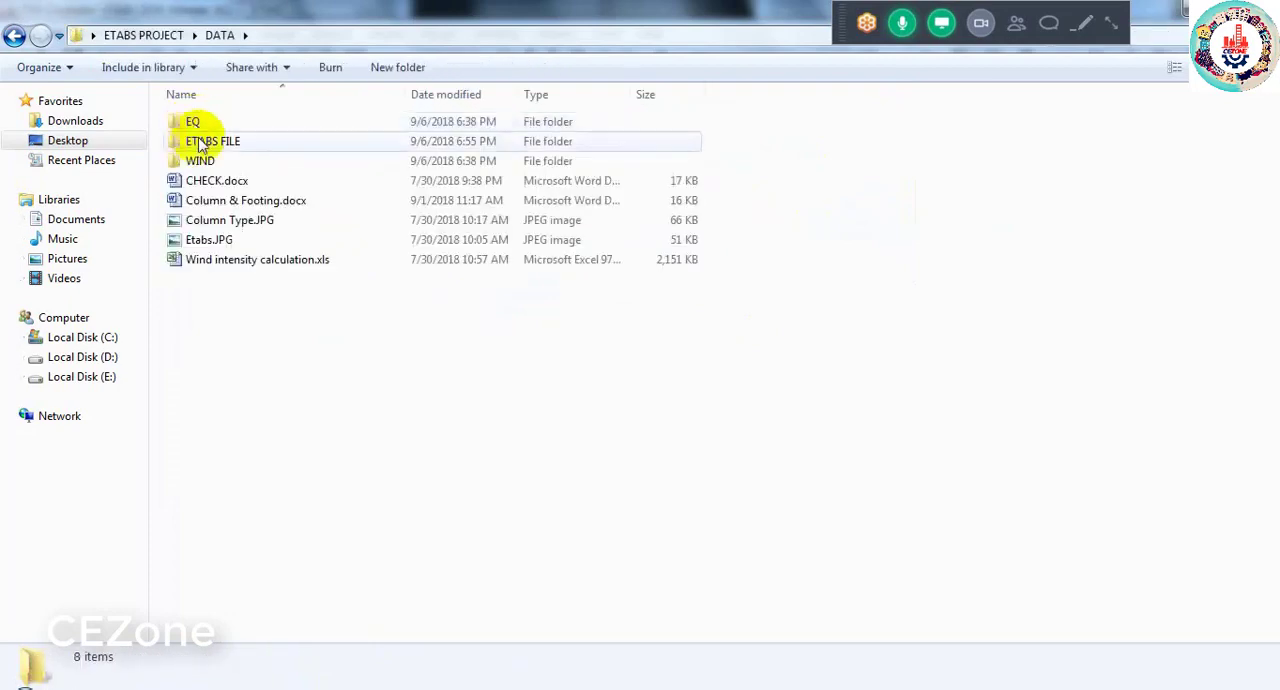
{"action": "left_click", "coordinate": [245, 202]}
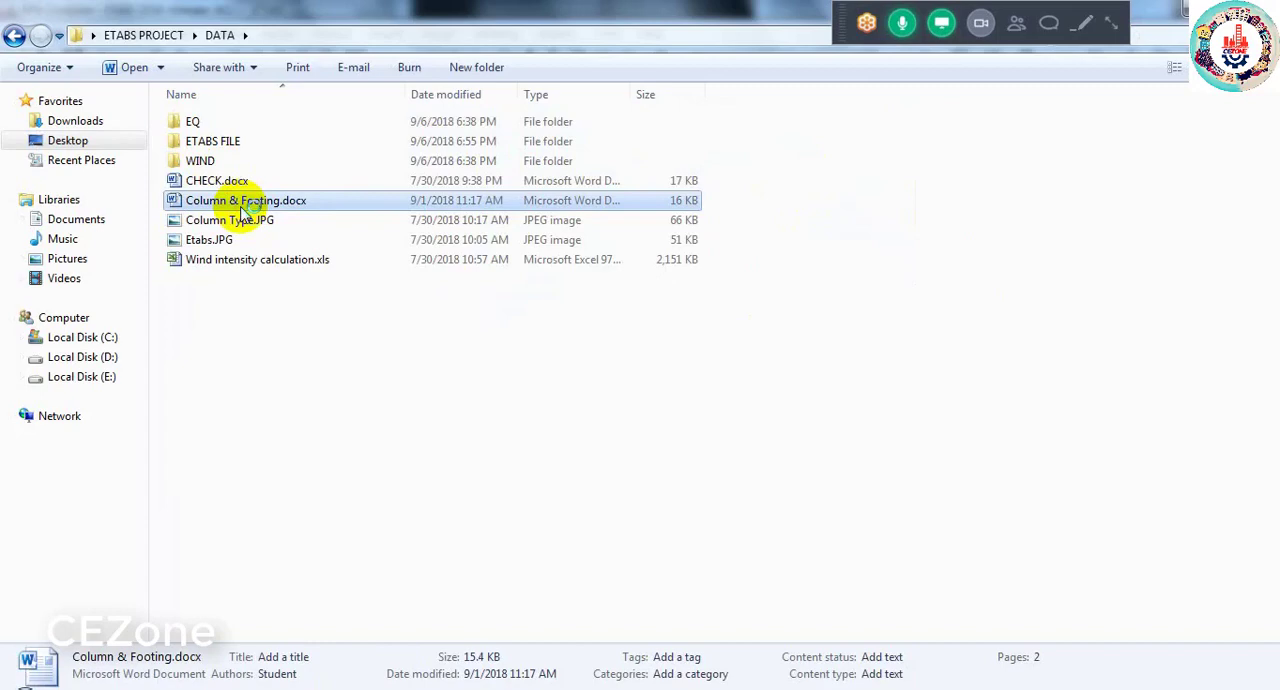
{"action": "double_click", "coordinate": [242, 208]}
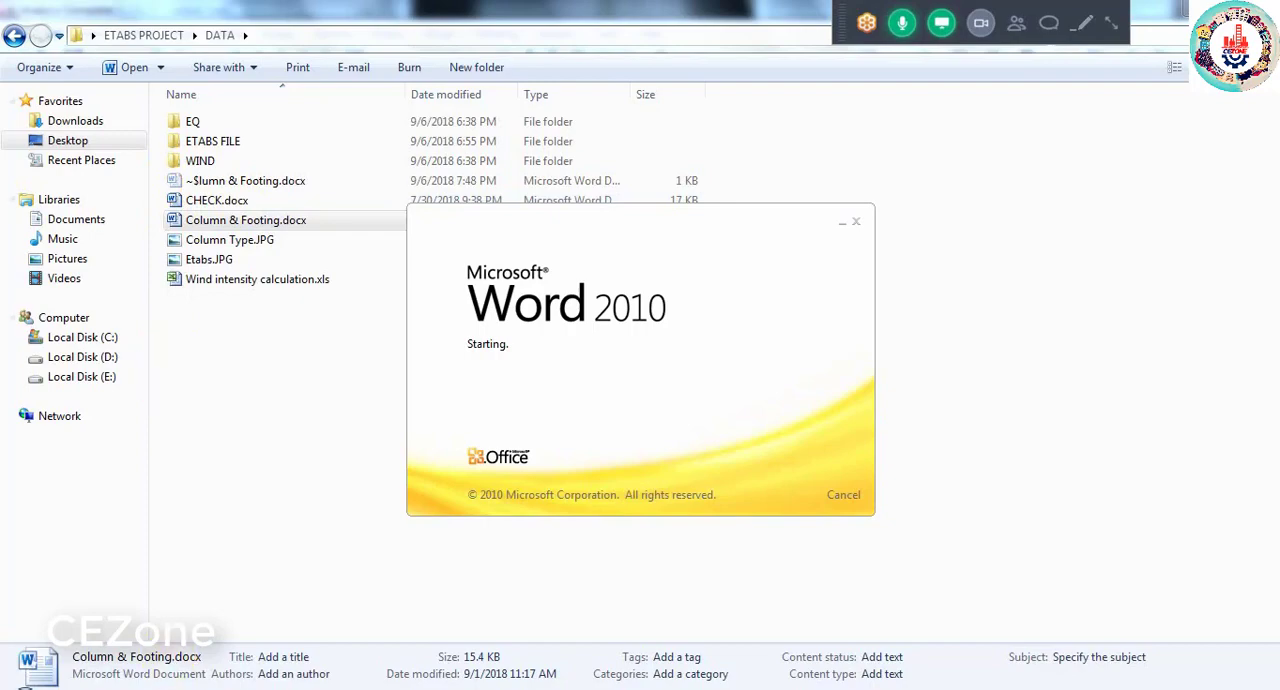
- Switch back to ETABS and set the force unit to kip in the consistent units
{"action": "mouse_move", "coordinate": [147, 634]}
{"action": "left_click", "coordinate": [94, 630]}
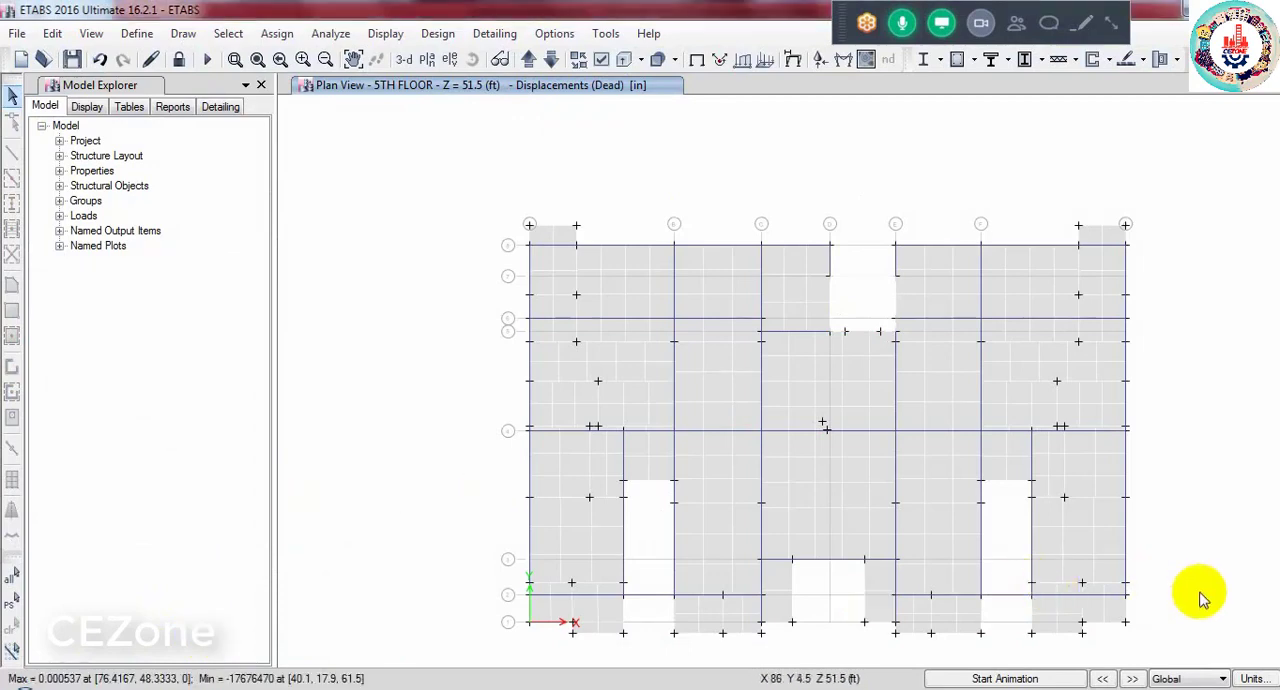
{"action": "left_click", "coordinate": [1252, 679]}
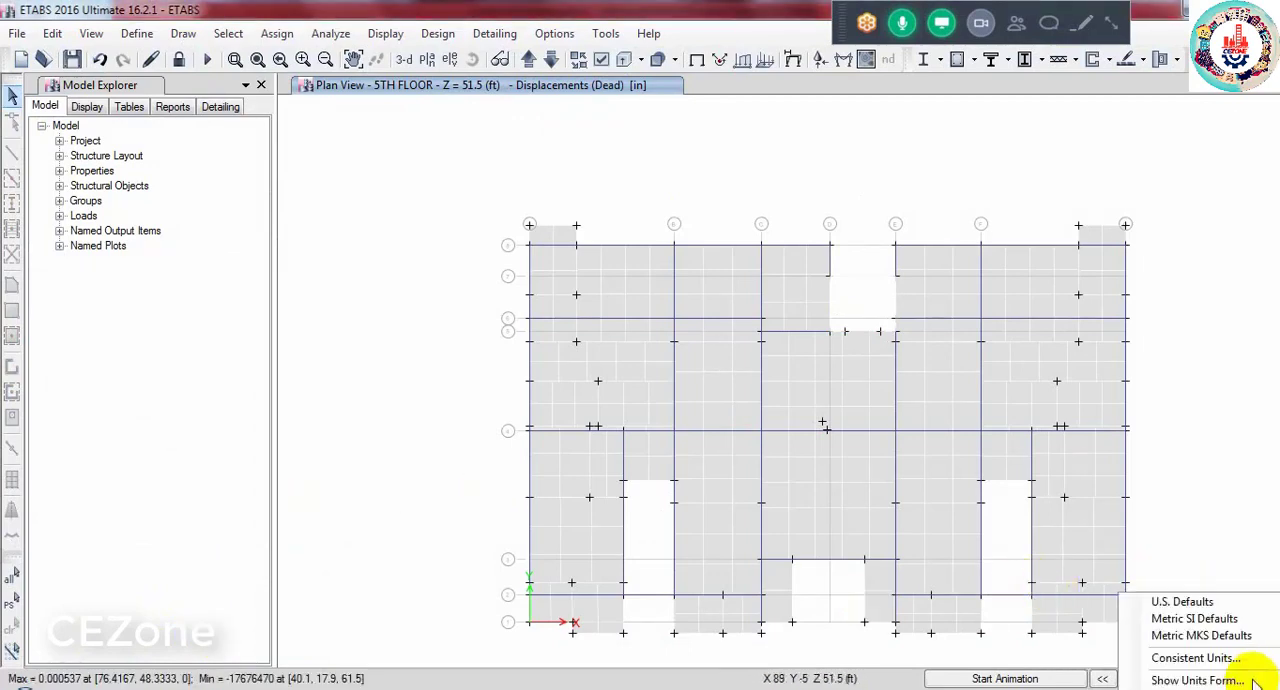
{"action": "left_click", "coordinate": [1192, 659]}
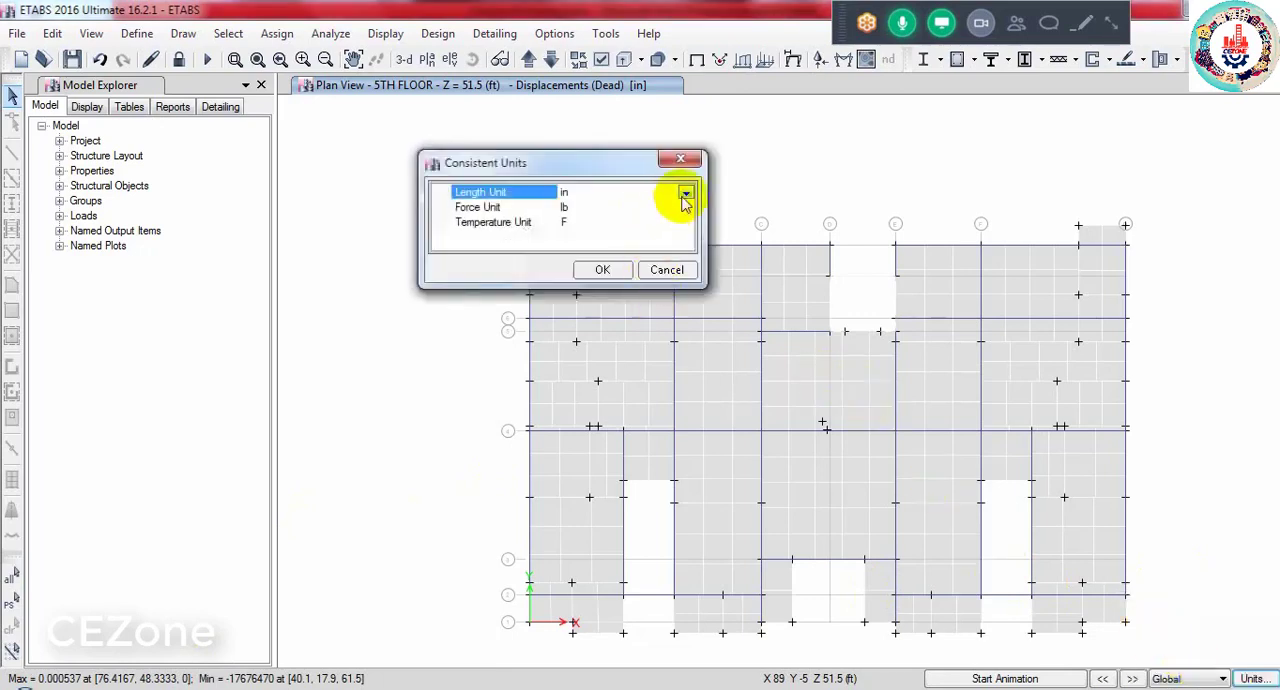
{"action": "left_click", "coordinate": [679, 206]}
{"action": "left_click", "coordinate": [685, 207]}
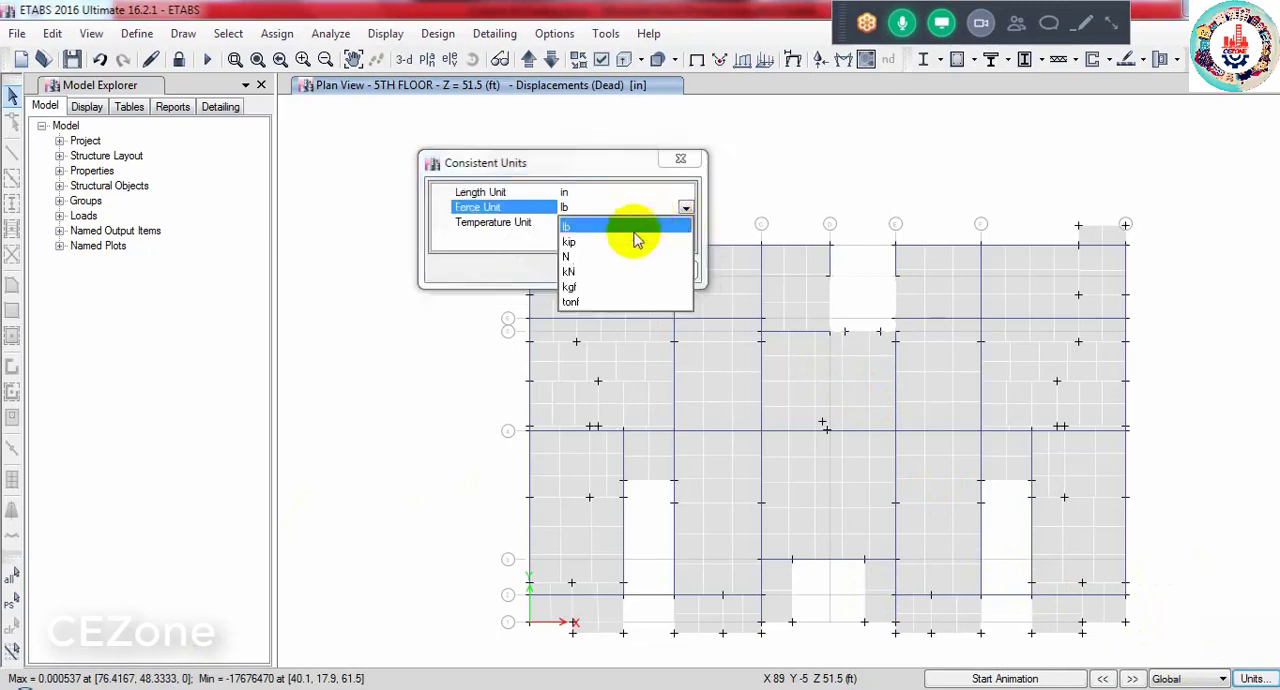
{"action": "left_click", "coordinate": [582, 242]}
{"action": "left_click", "coordinate": [600, 268]}
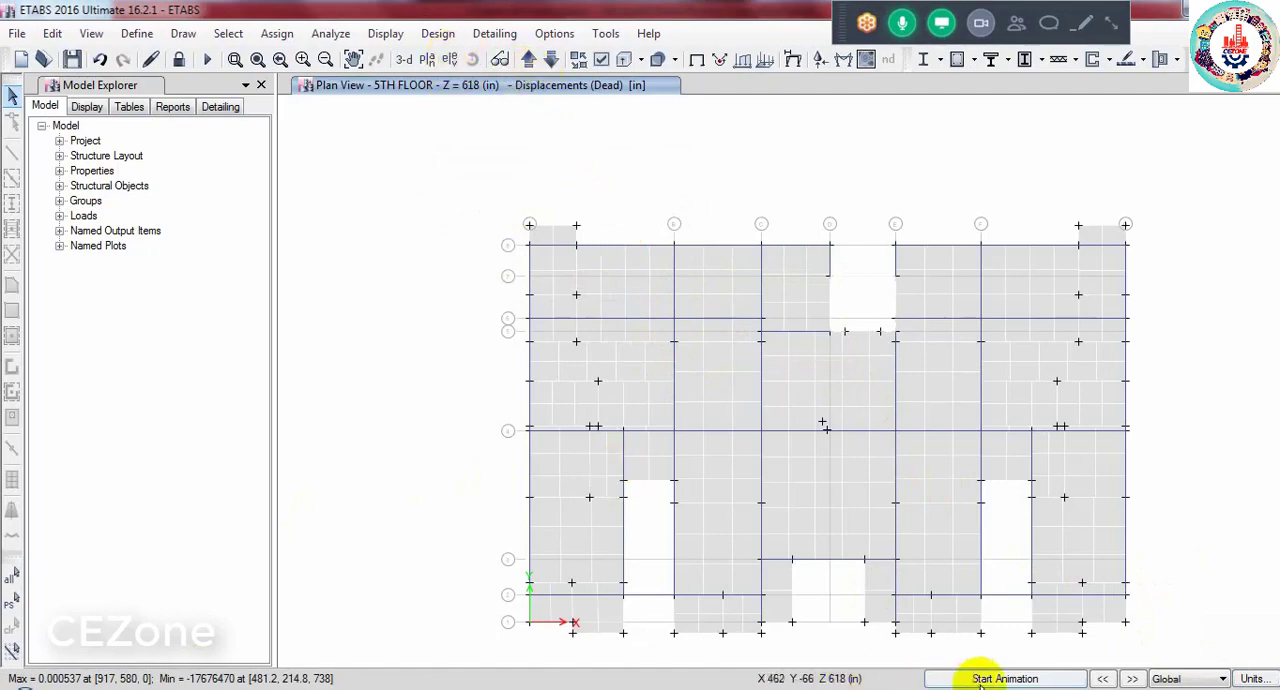
- Switch to Column & Footing.docx in Microsoft Word and dismiss the Office activation notice
{"action": "mouse_move", "coordinate": [982, 688]}
{"action": "left_click", "coordinate": [980, 615]}
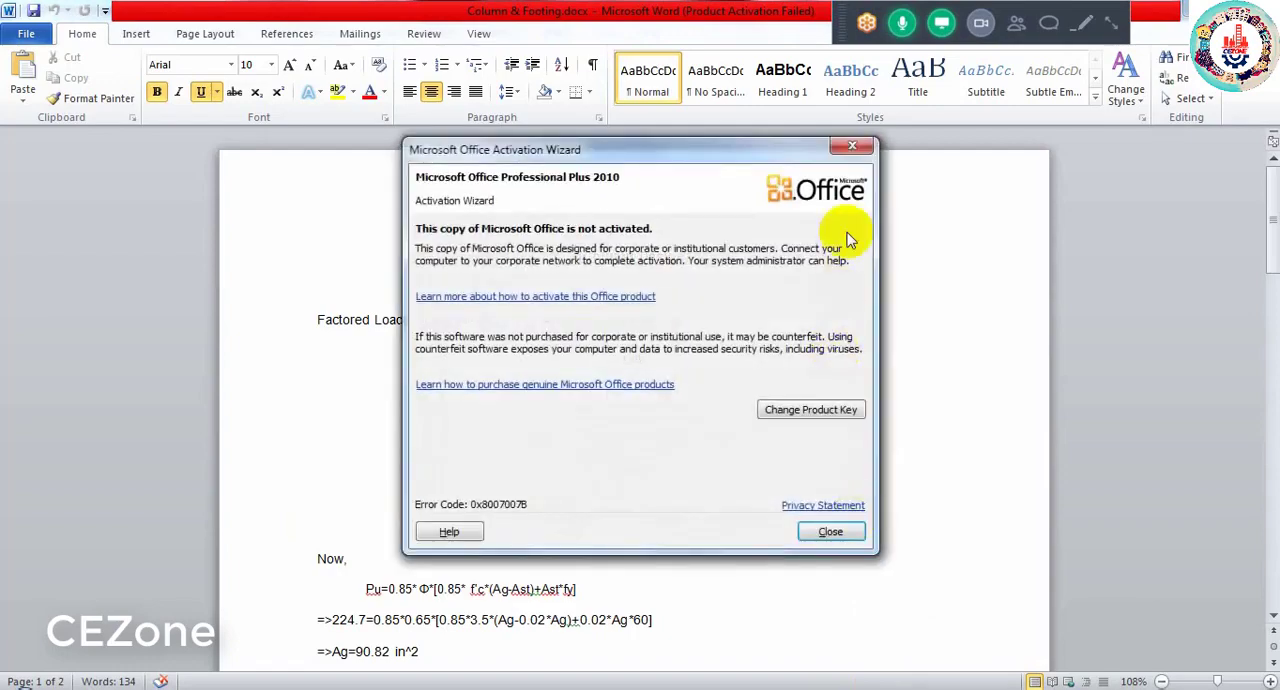
{"action": "left_click", "coordinate": [853, 146]}
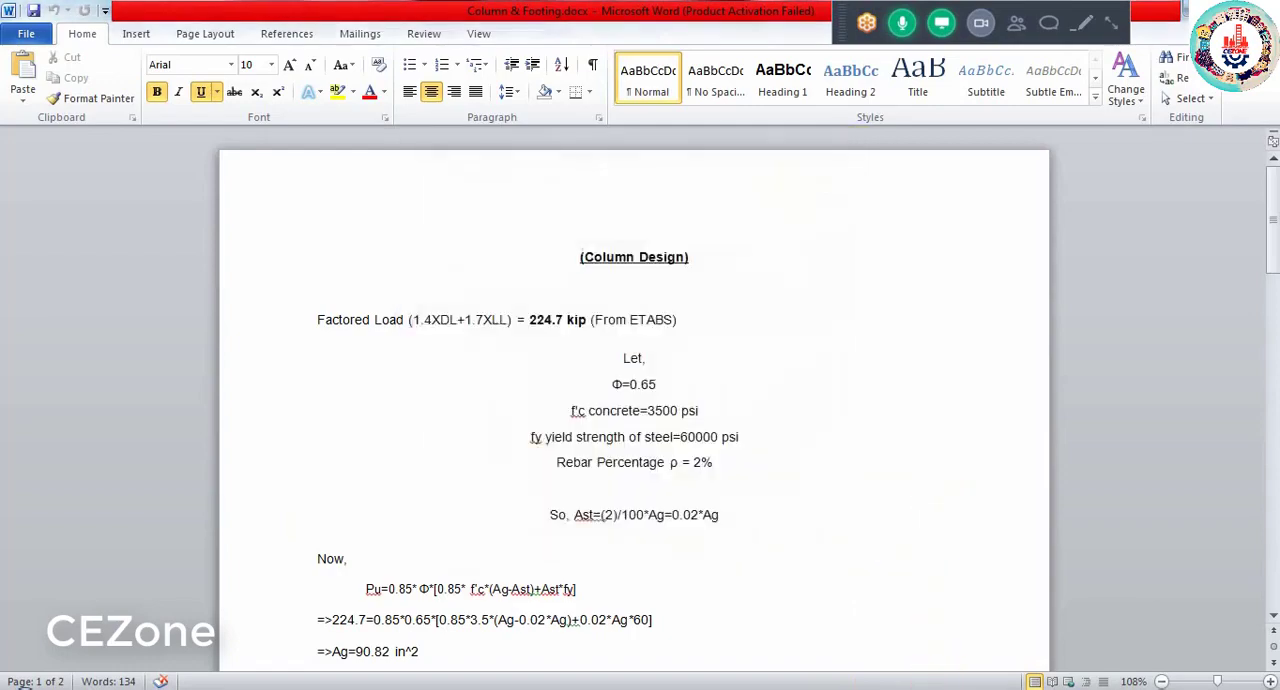
- Consult the support reactions instructions on page 16 of Sheet 02.pdf in Adobe Acrobat Reader, then return to the ETABS model
{"action": "left_click", "coordinate": [938, 688]}
{"action": "scroll", "coordinate": [528, 493], "scroll_direction": "down", "scroll_amount": 3}
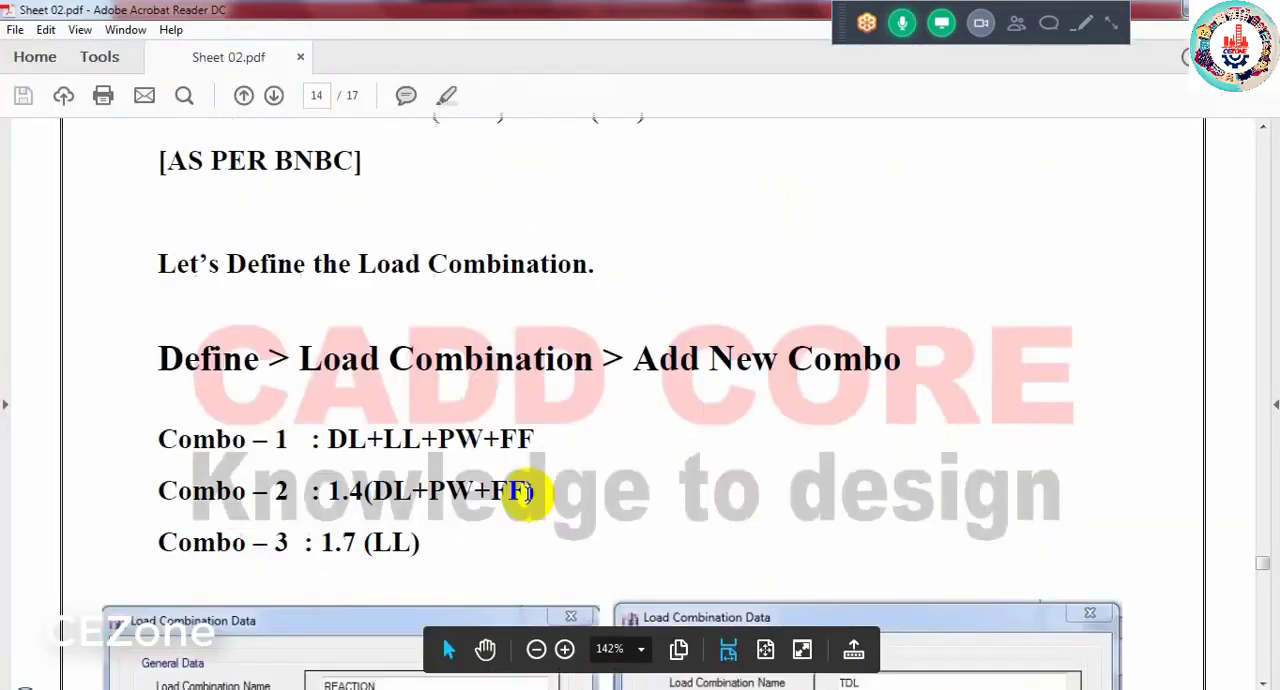
{"action": "scroll", "coordinate": [526, 493], "scroll_direction": "down", "scroll_amount": 5}
{"action": "scroll", "coordinate": [526, 493], "scroll_direction": "down", "scroll_amount": 4}
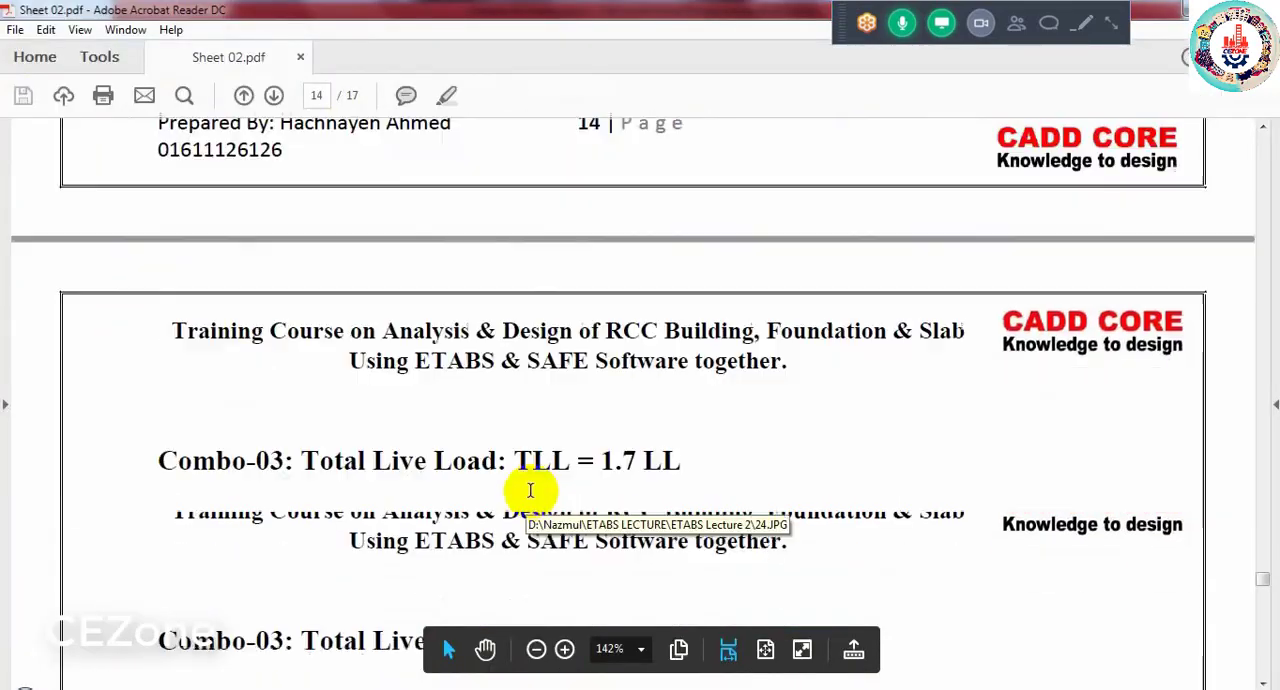
{"action": "scroll", "coordinate": [530, 490], "scroll_direction": "down", "scroll_amount": 10}
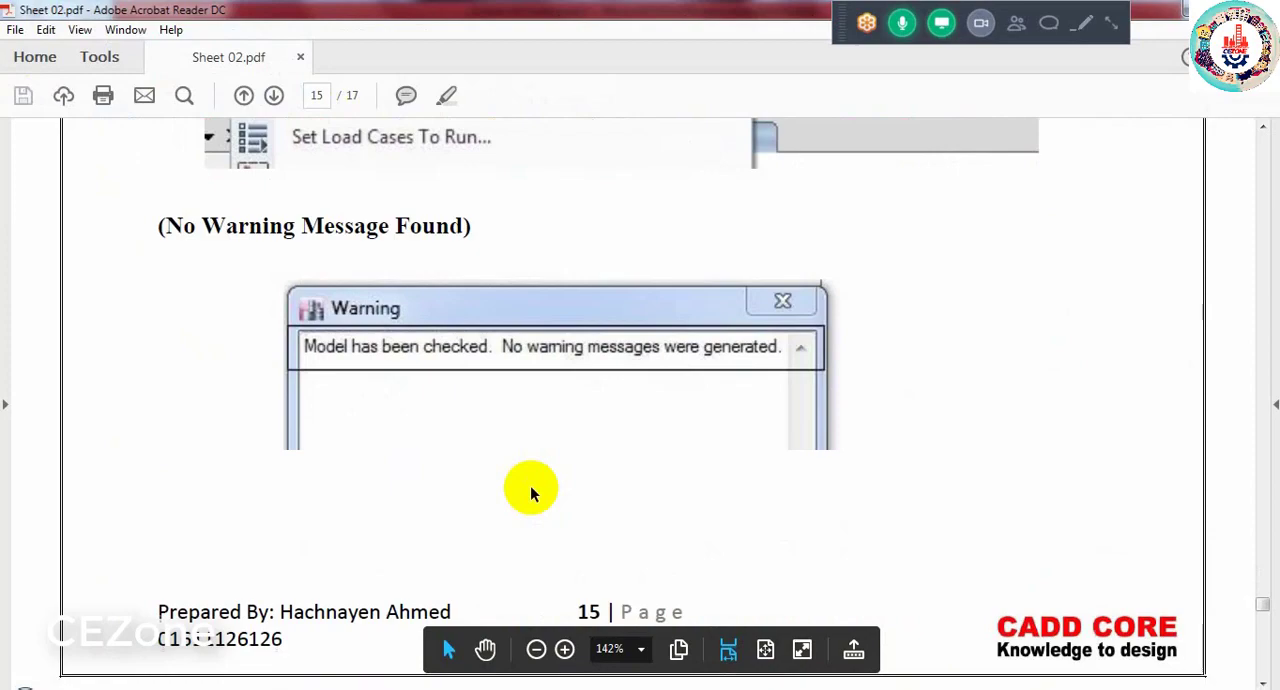
{"action": "scroll", "coordinate": [530, 493], "scroll_direction": "down", "scroll_amount": 1}
{"action": "scroll", "coordinate": [851, 338], "scroll_direction": "down", "scroll_amount": 8}
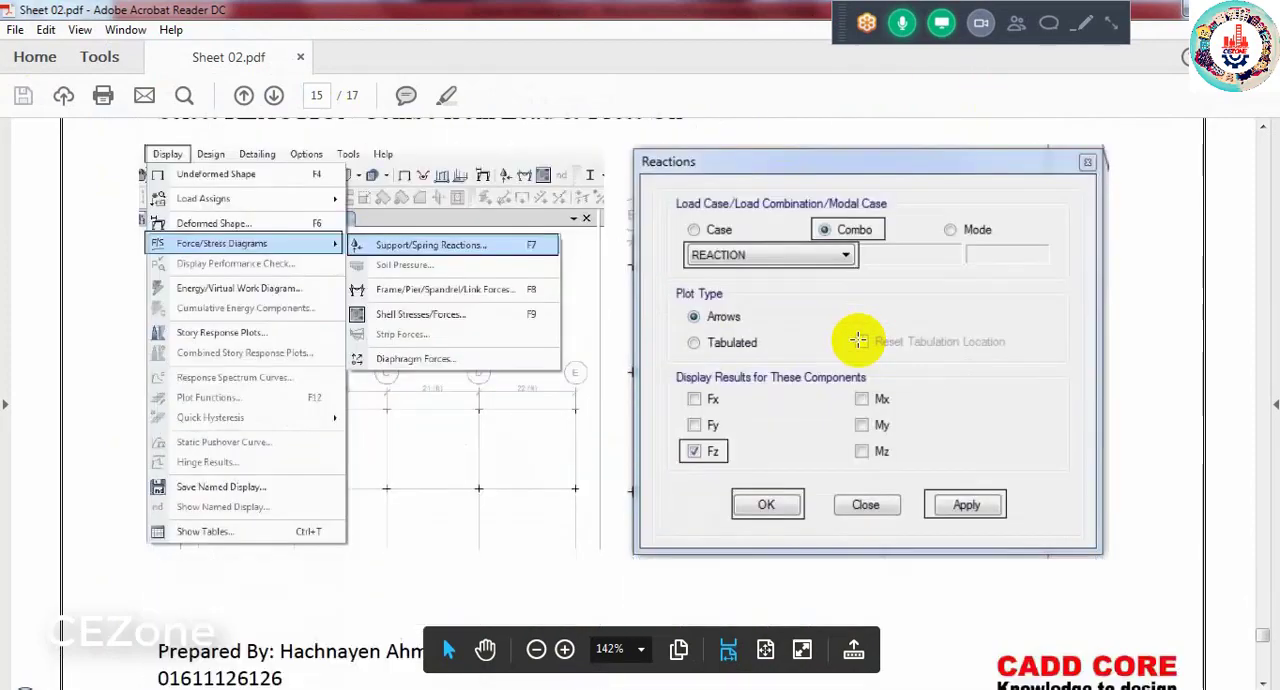
{"action": "scroll", "coordinate": [858, 340], "scroll_direction": "down", "scroll_amount": 2}
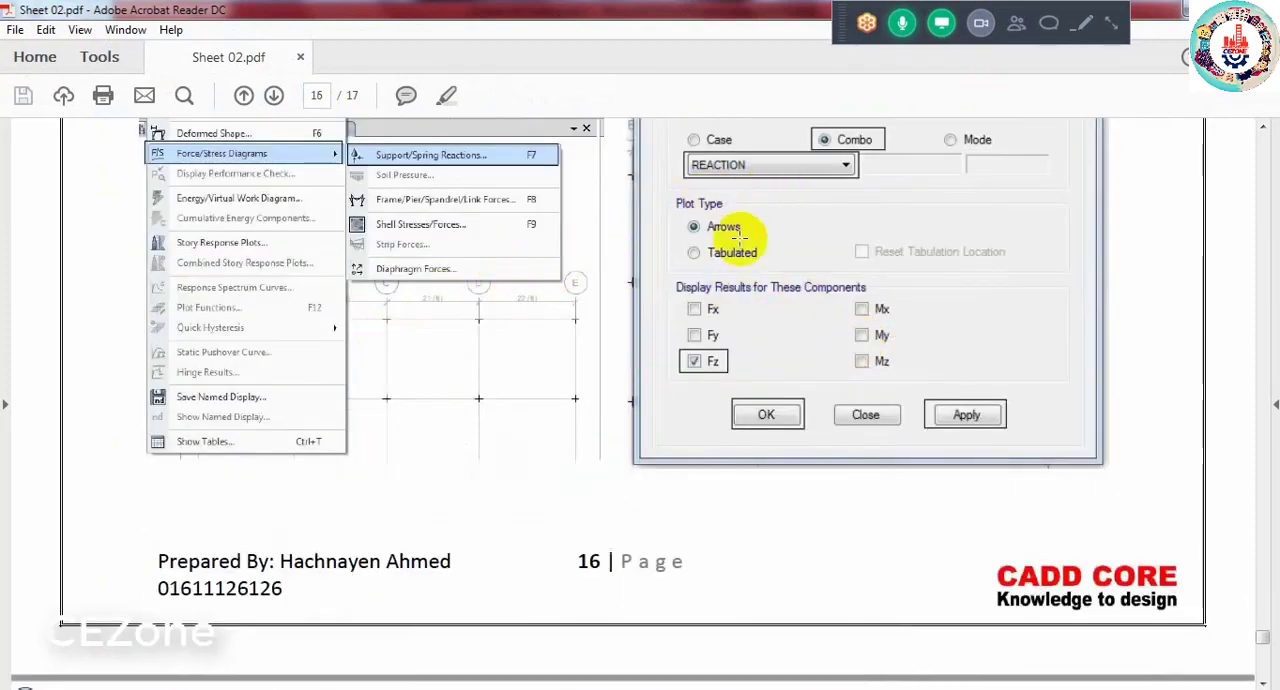
{"action": "left_click", "coordinate": [1174, 6]}
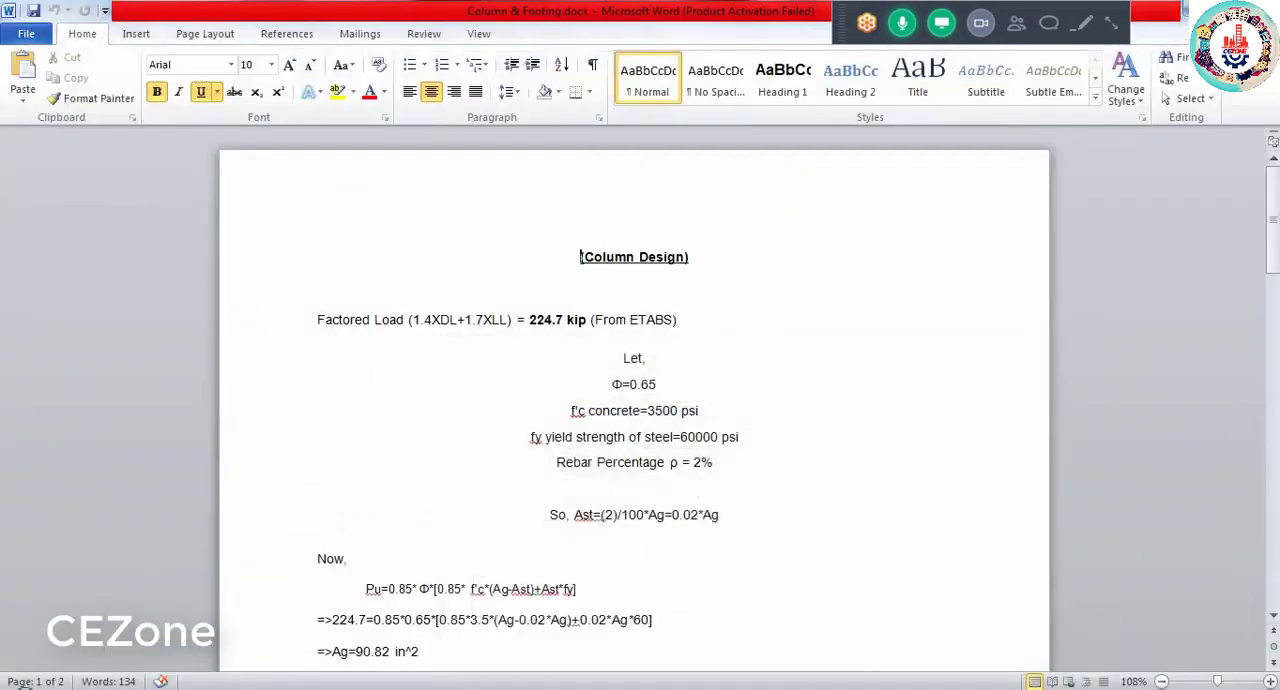
{"action": "left_click", "coordinate": [1176, 8]}
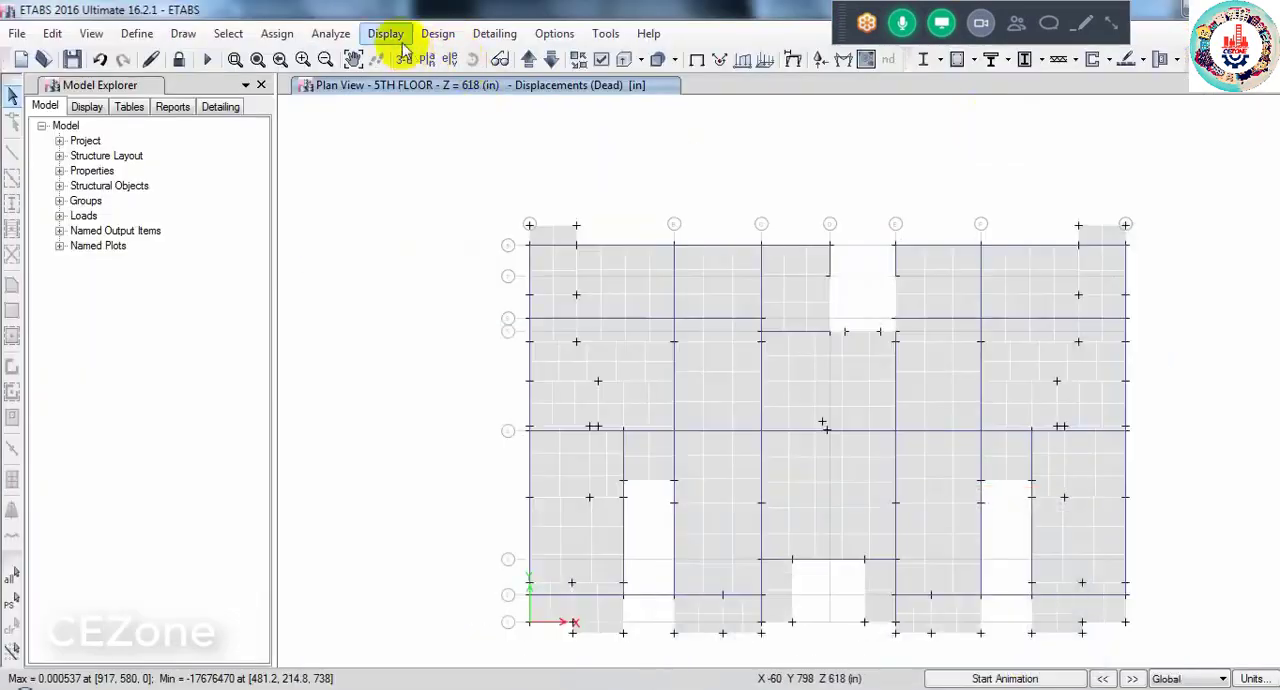
- Show the plan view of the Base story level
{"action": "left_click", "coordinate": [427, 59]}
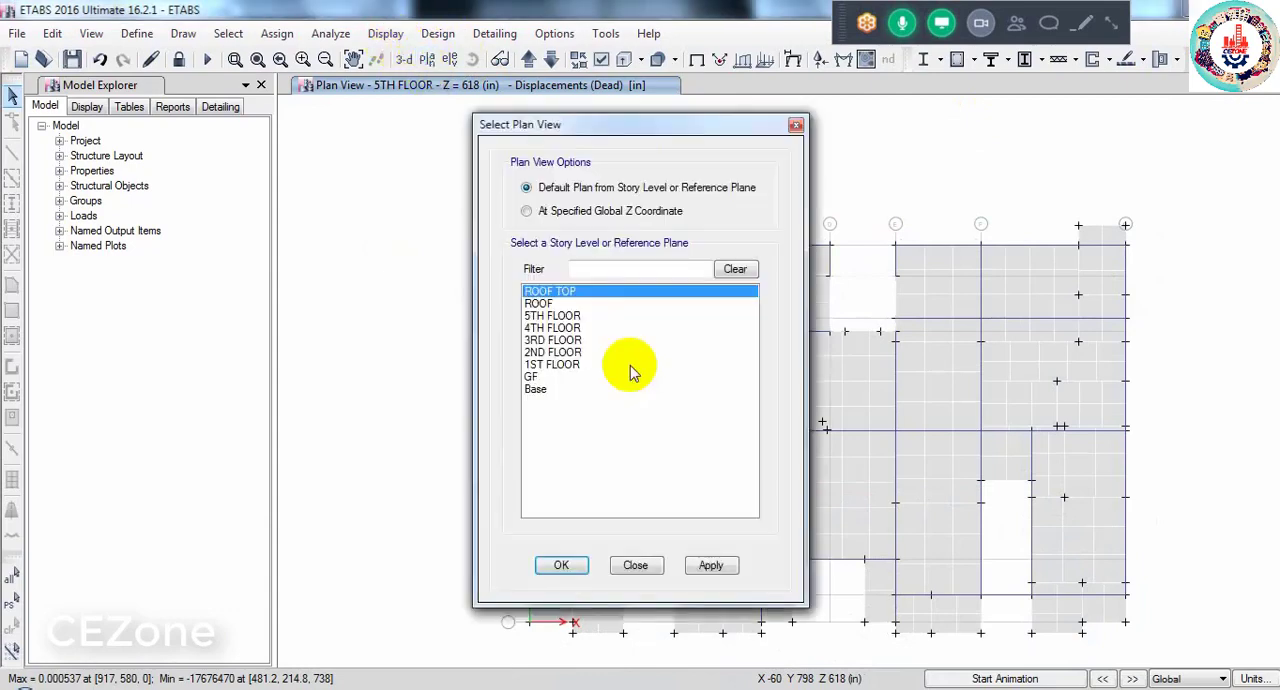
{"action": "left_click", "coordinate": [540, 389]}
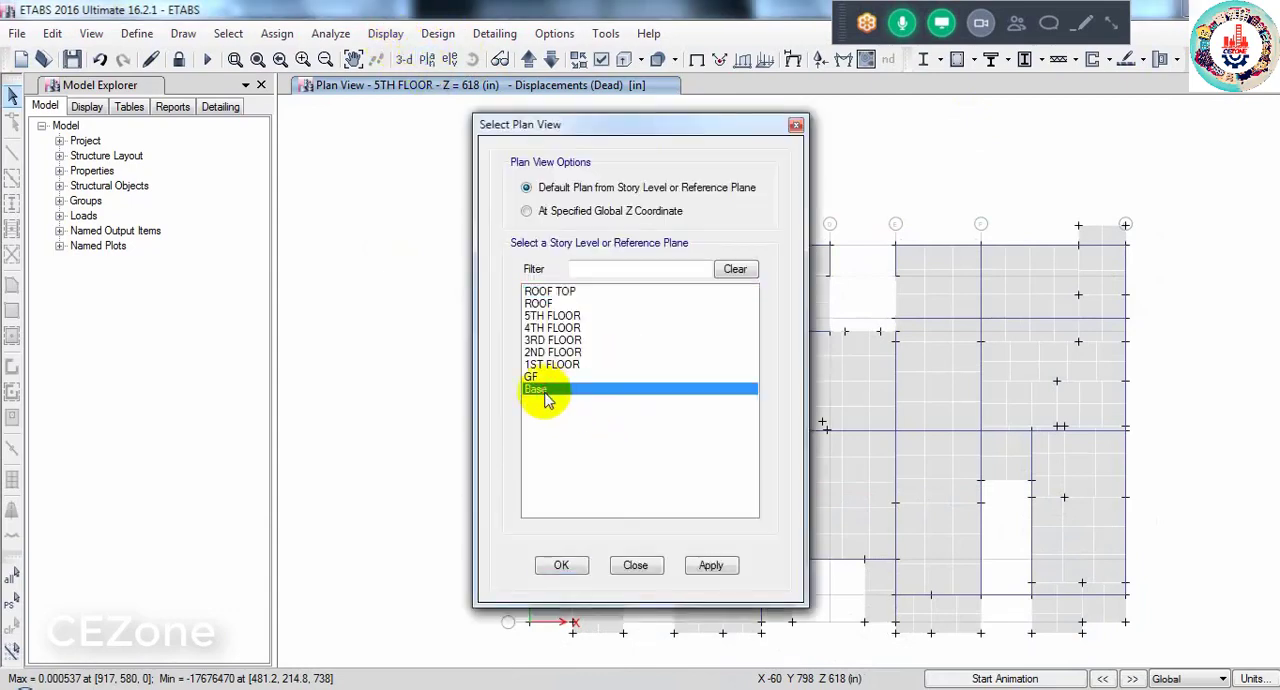
{"action": "left_click", "coordinate": [565, 566]}
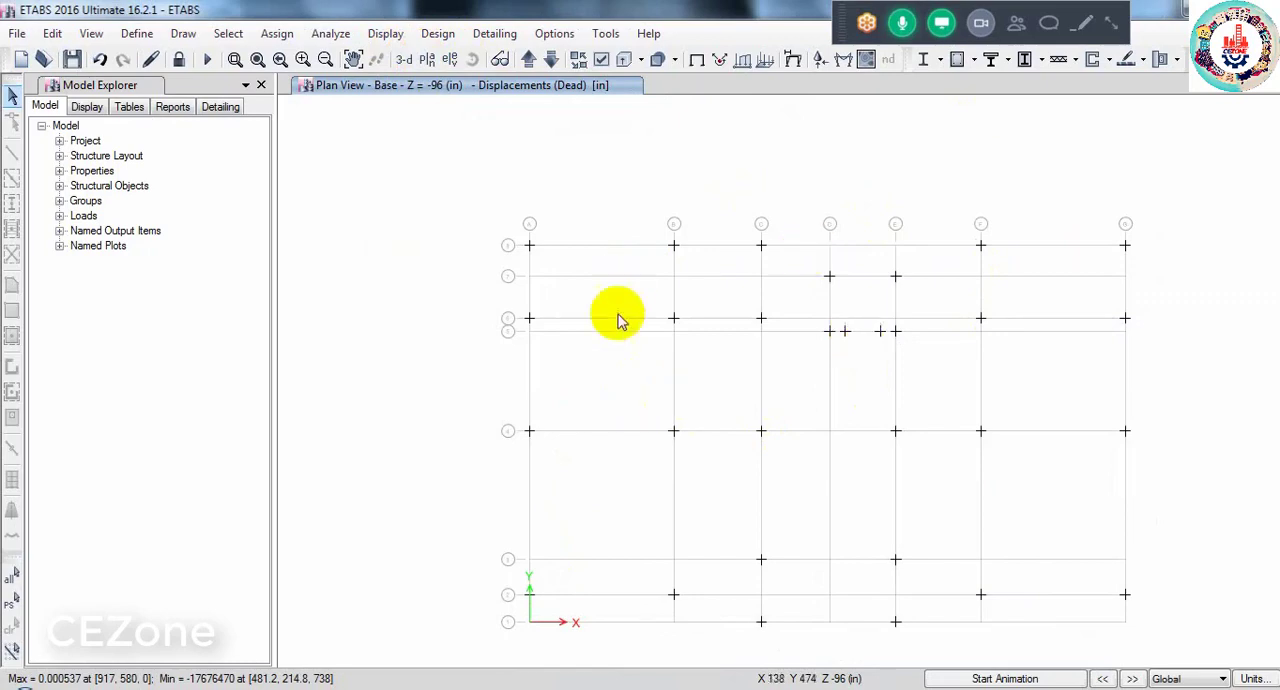
- Display the tabulated Fz support reactions for the 14DL+1.7LL load combination on the Base plan
{"action": "left_click", "coordinate": [383, 34]}
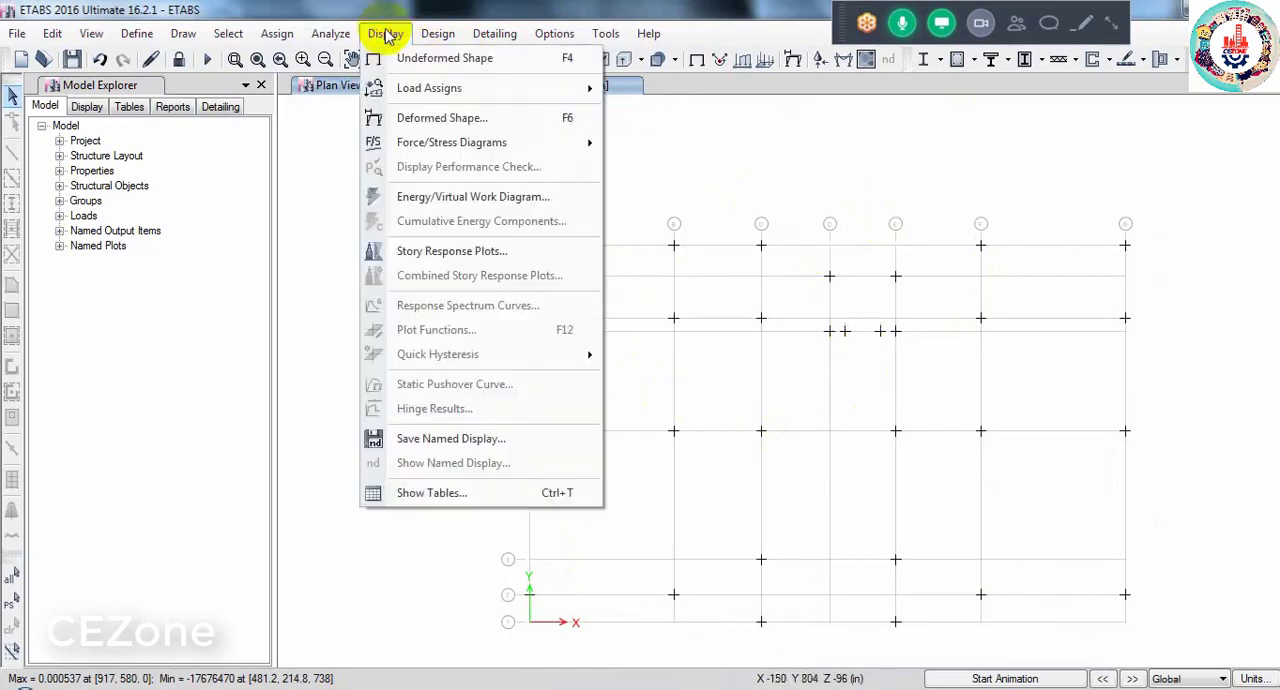
{"action": "mouse_move", "coordinate": [430, 142]}
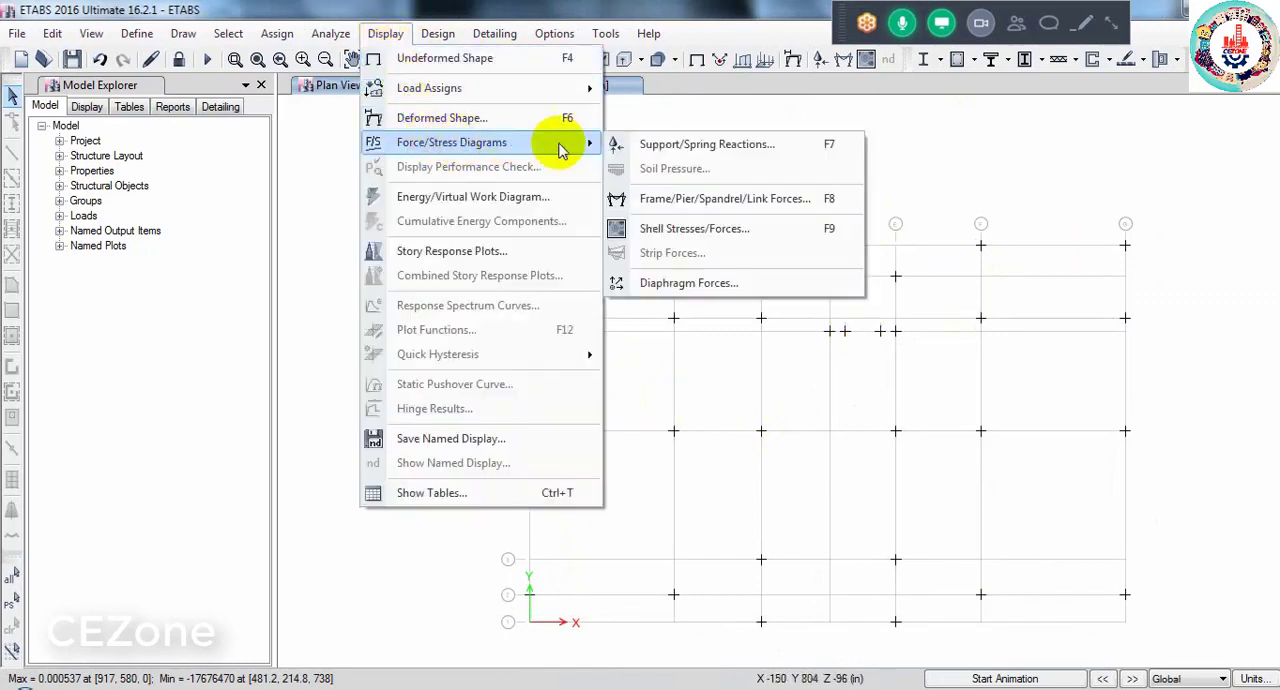
{"action": "left_click", "coordinate": [682, 146]}
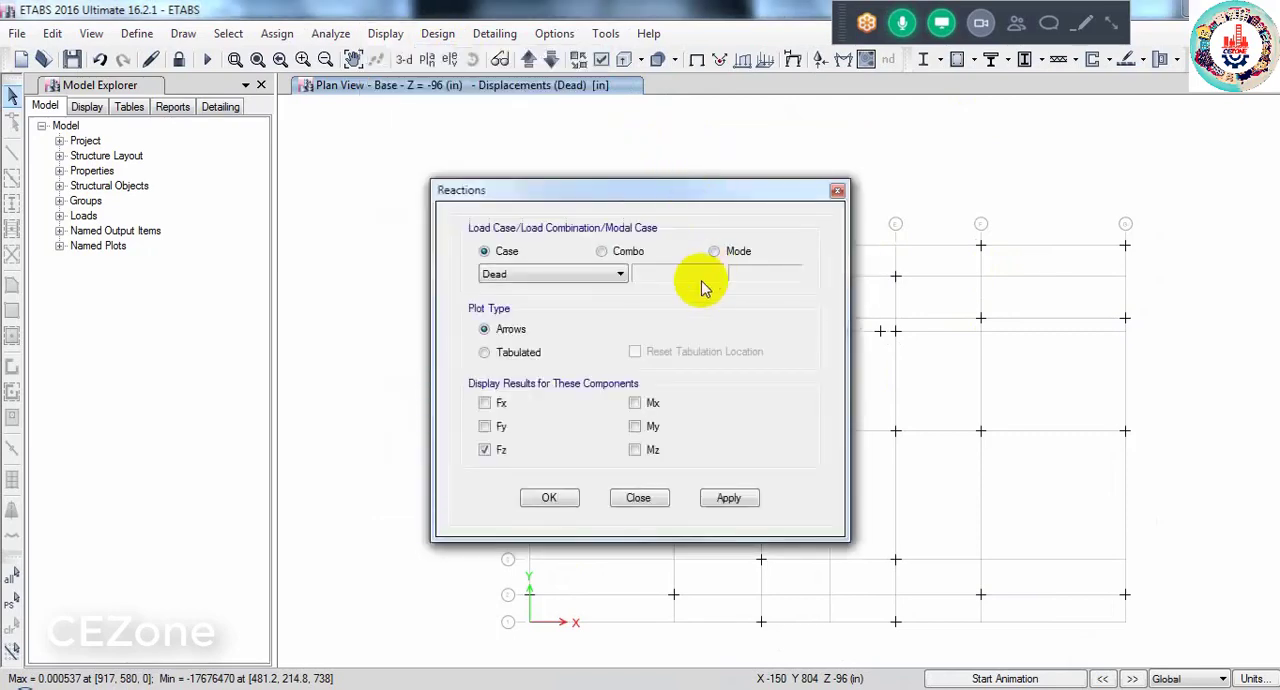
{"action": "left_click", "coordinate": [600, 251]}
{"action": "left_click", "coordinate": [578, 275]}
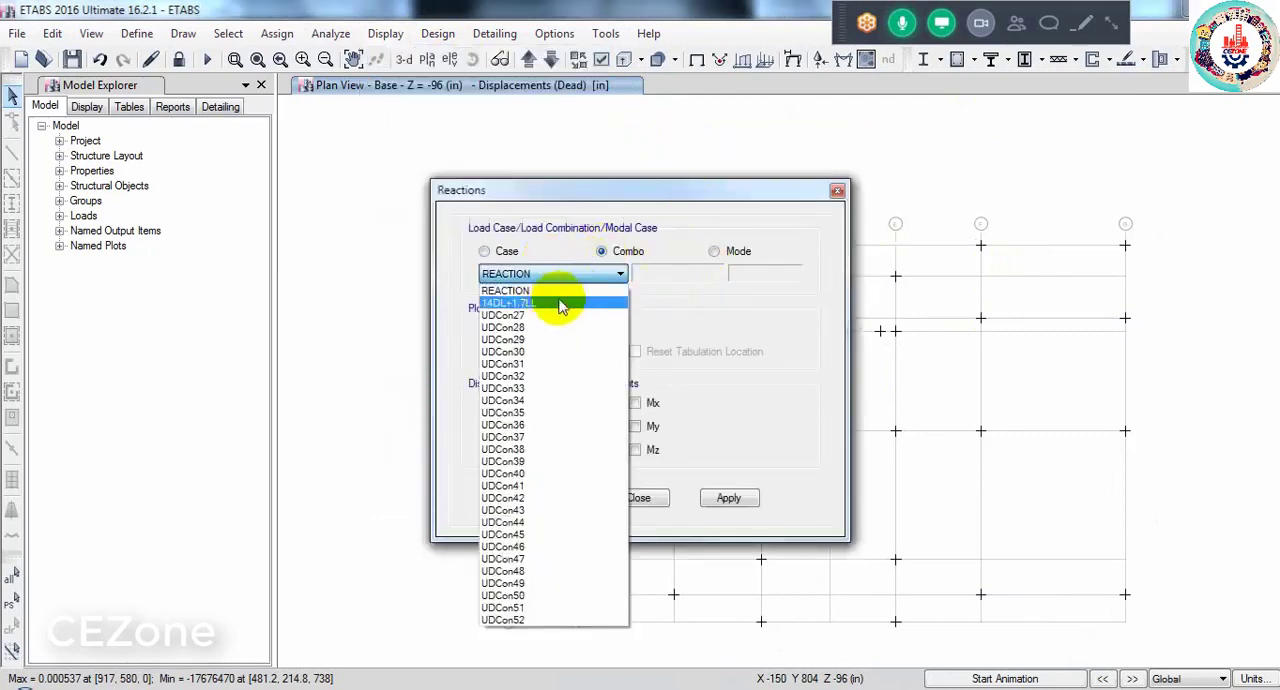
{"action": "left_click", "coordinate": [560, 303]}
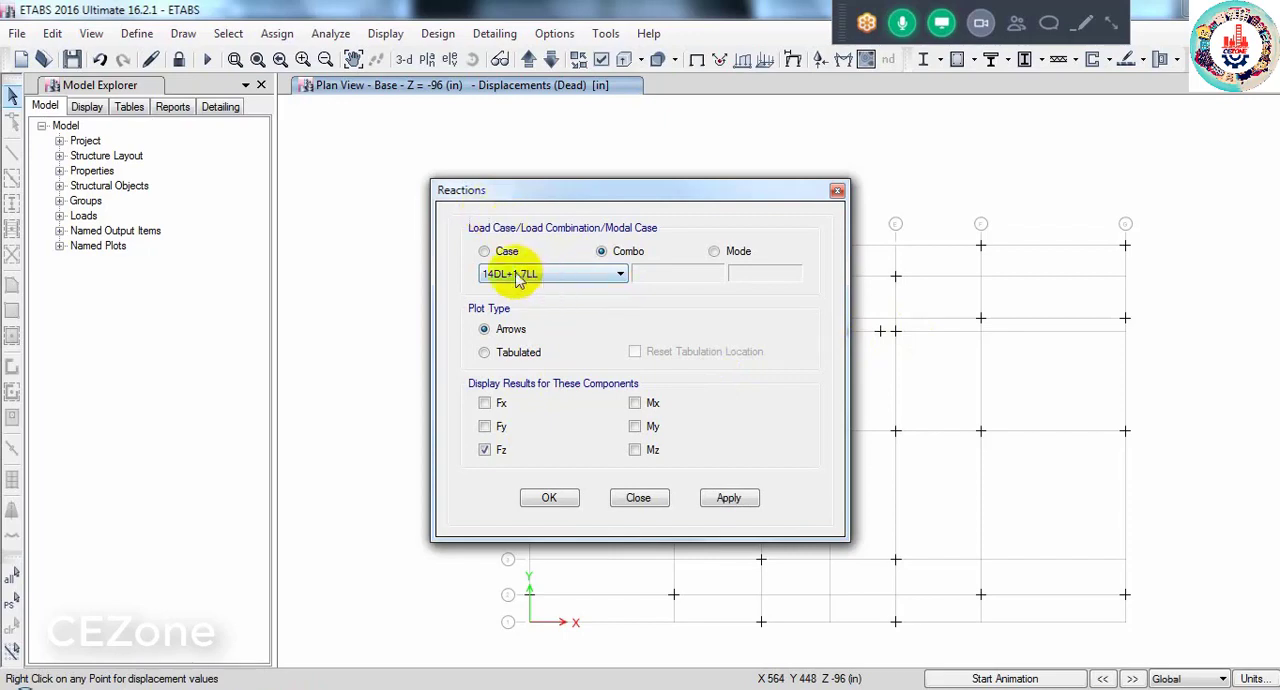
{"action": "left_click", "coordinate": [530, 353]}
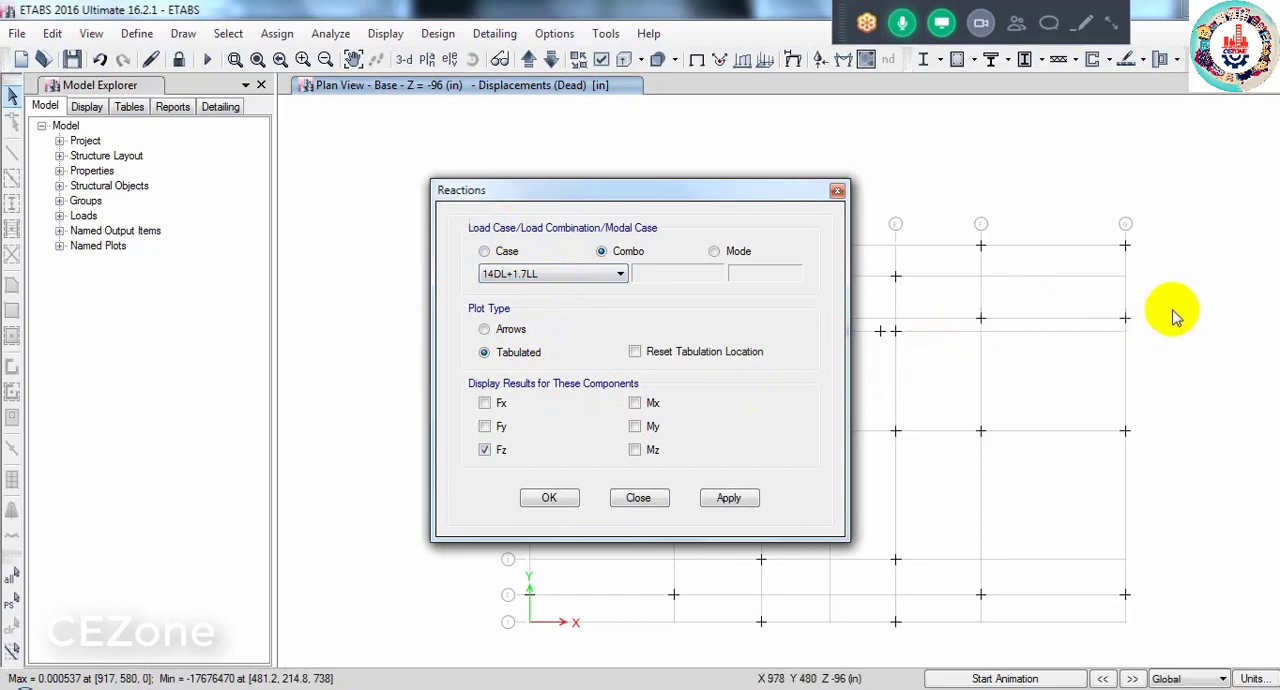
{"action": "left_click", "coordinate": [543, 499]}
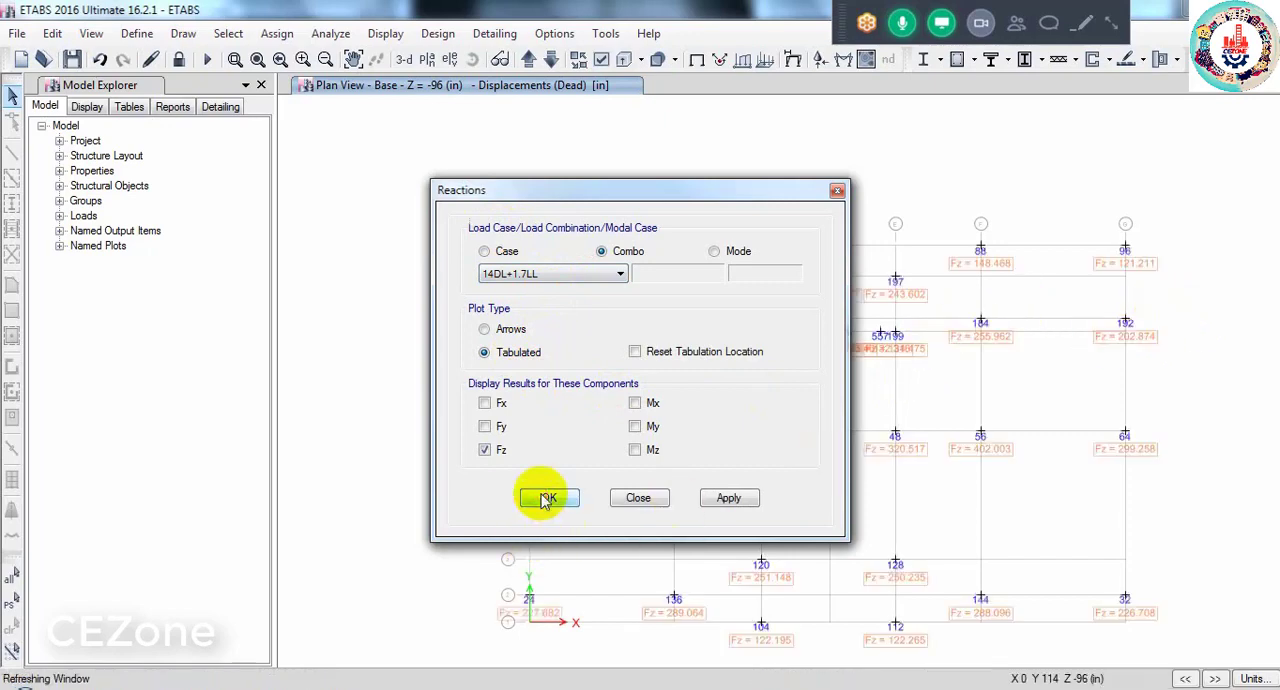
{"action": "scroll", "coordinate": [660, 309], "scroll_direction": "up", "scroll_amount": 3}
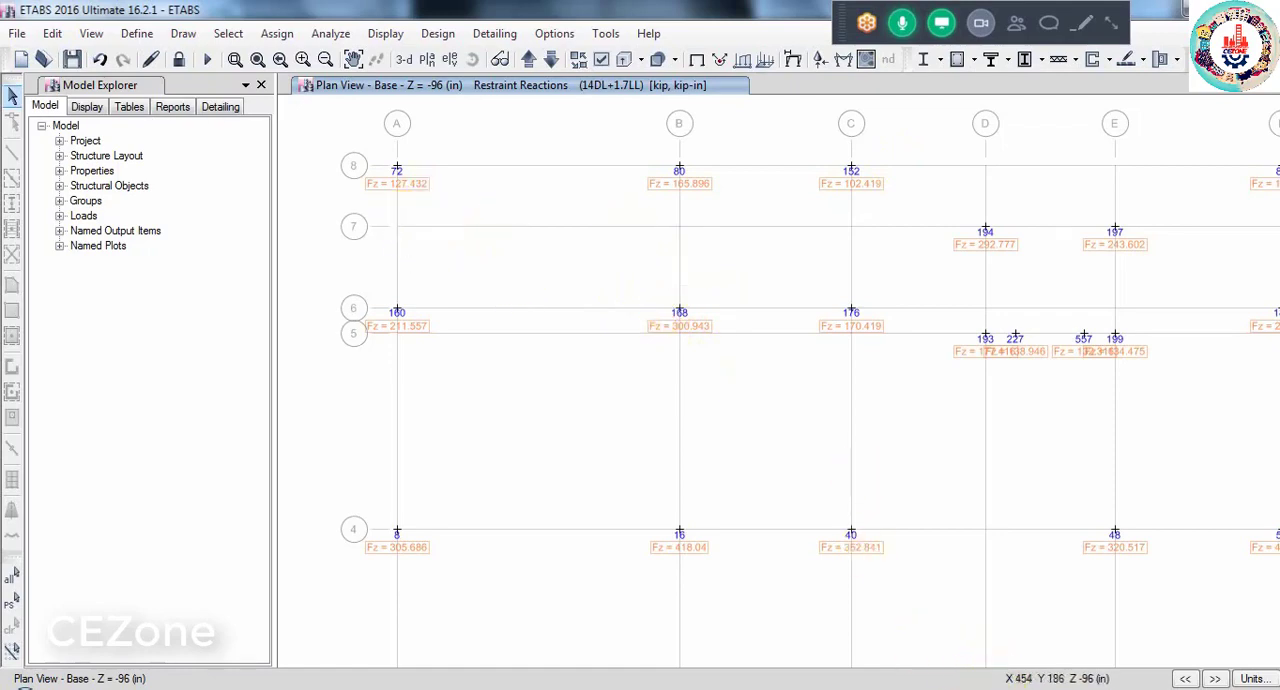
- Switch to Column & Footing.docx in Word and make the Pu formula line bold at 22 pt
{"action": "key", "text": "alt+Tab"}
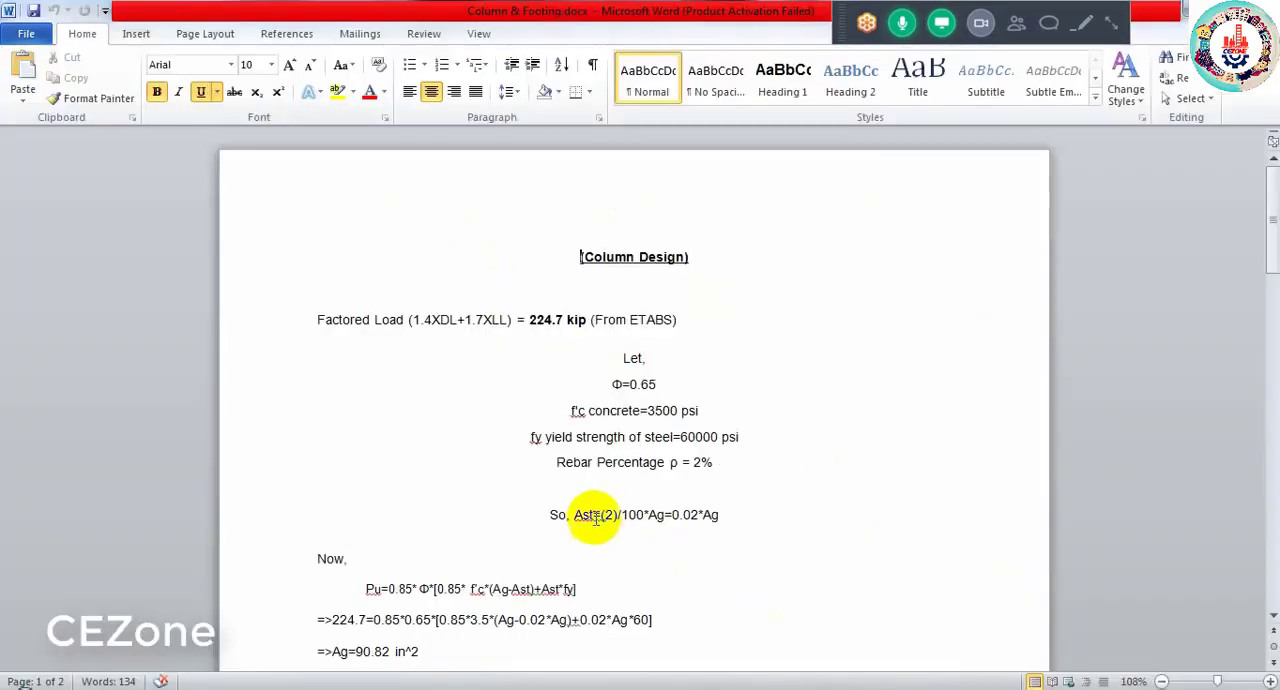
{"action": "scroll", "coordinate": [592, 509], "scroll_direction": "down", "scroll_amount": 2}
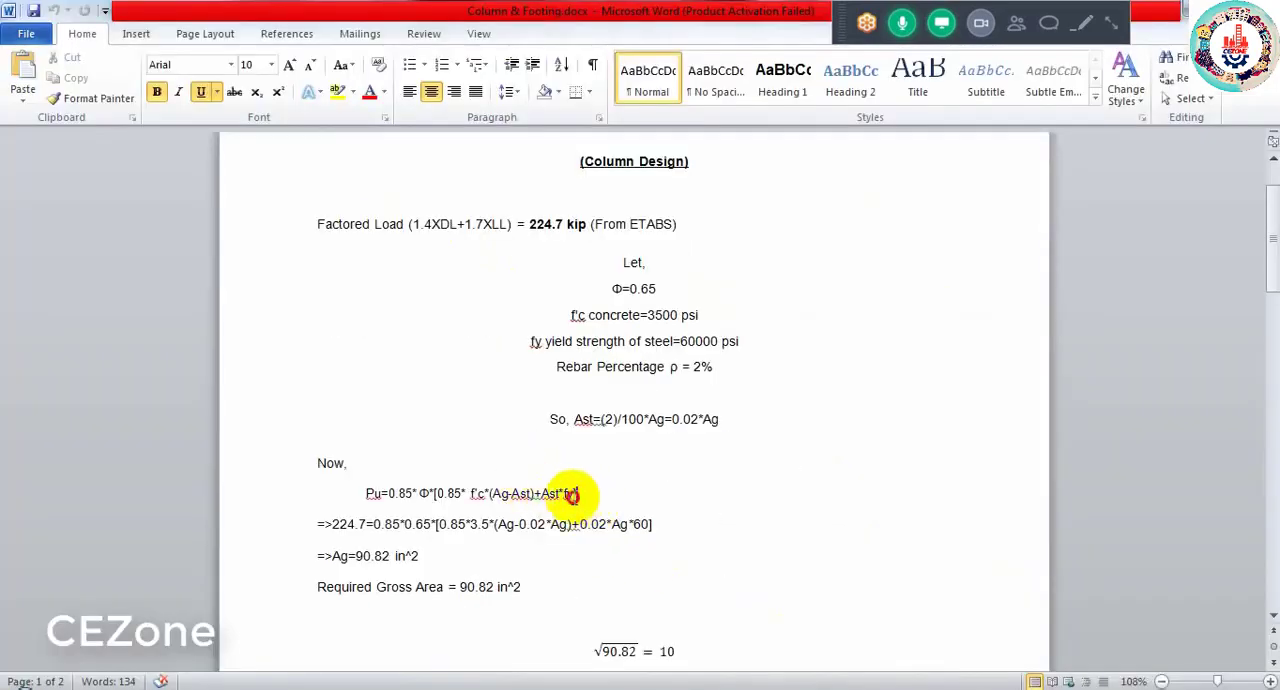
{"action": "left_click_drag", "start_coordinate": [575, 493], "coordinate": [366, 492]}
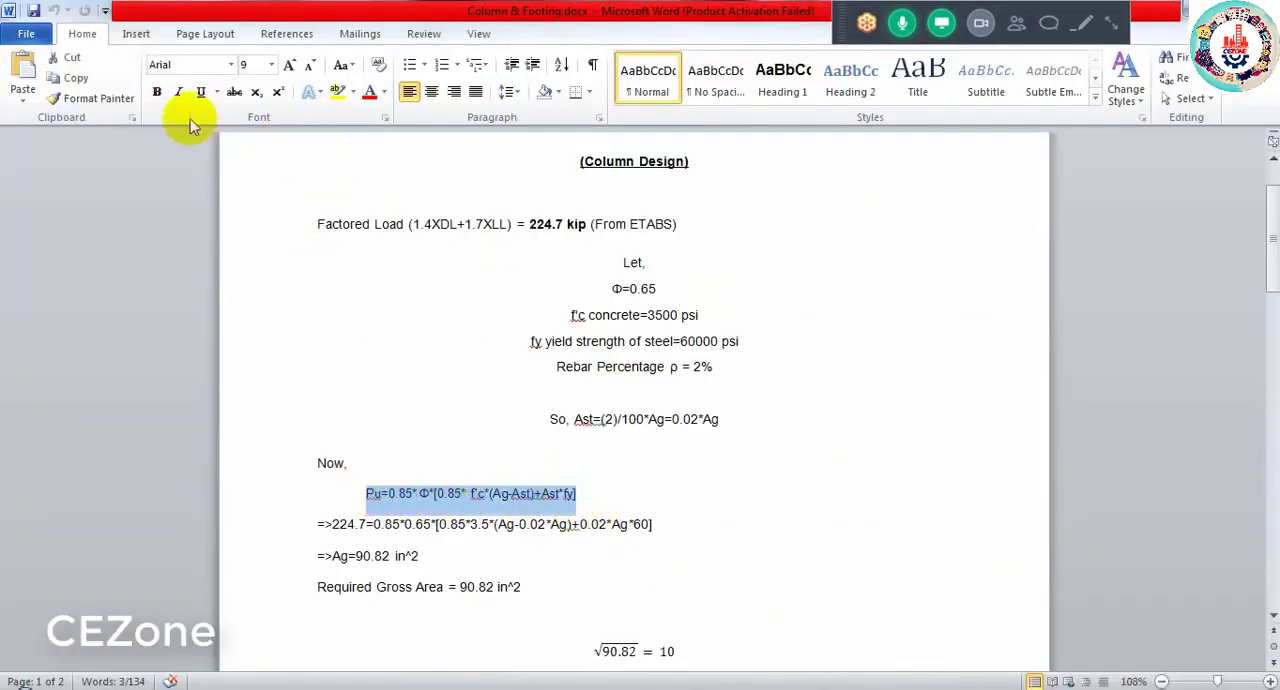
{"action": "left_click", "coordinate": [162, 99]}
{"action": "left_click", "coordinate": [296, 73]}
{"action": "left_click", "coordinate": [296, 73]}
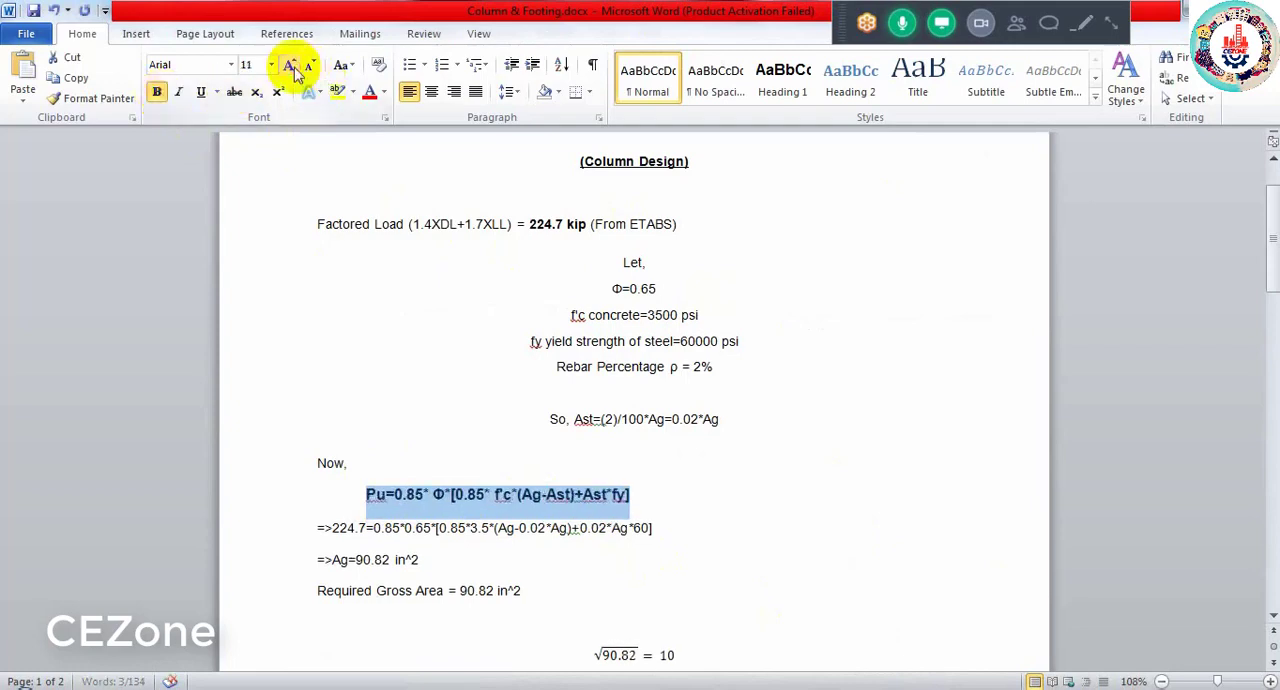
{"action": "left_click", "coordinate": [296, 73]}
{"action": "left_click", "coordinate": [296, 73]}
{"action": "left_click", "coordinate": [296, 70]}
{"action": "left_click", "coordinate": [296, 70]}
{"action": "left_click", "coordinate": [296, 70]}
{"action": "left_click", "coordinate": [296, 70]}
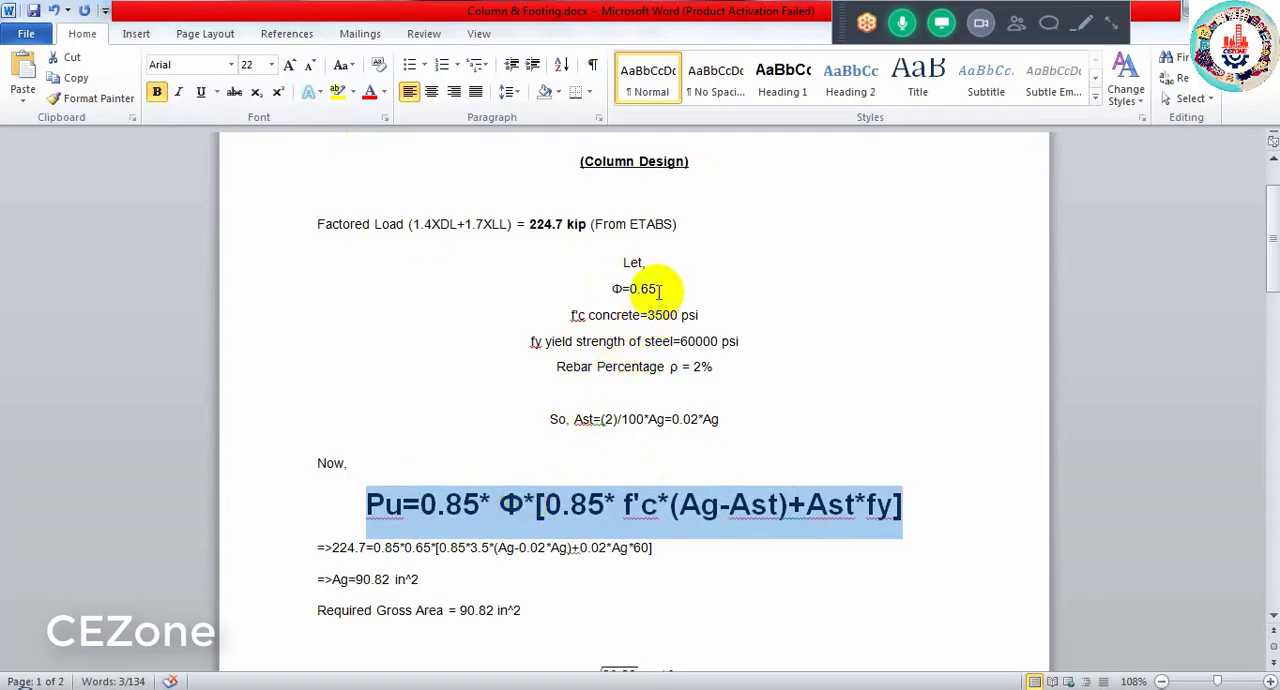
- Review the column design inputs for Φ, f'c concrete strength and fy steel yield strength by marking each value
{"action": "left_click_drag", "start_coordinate": [658, 291], "coordinate": [644, 292]}
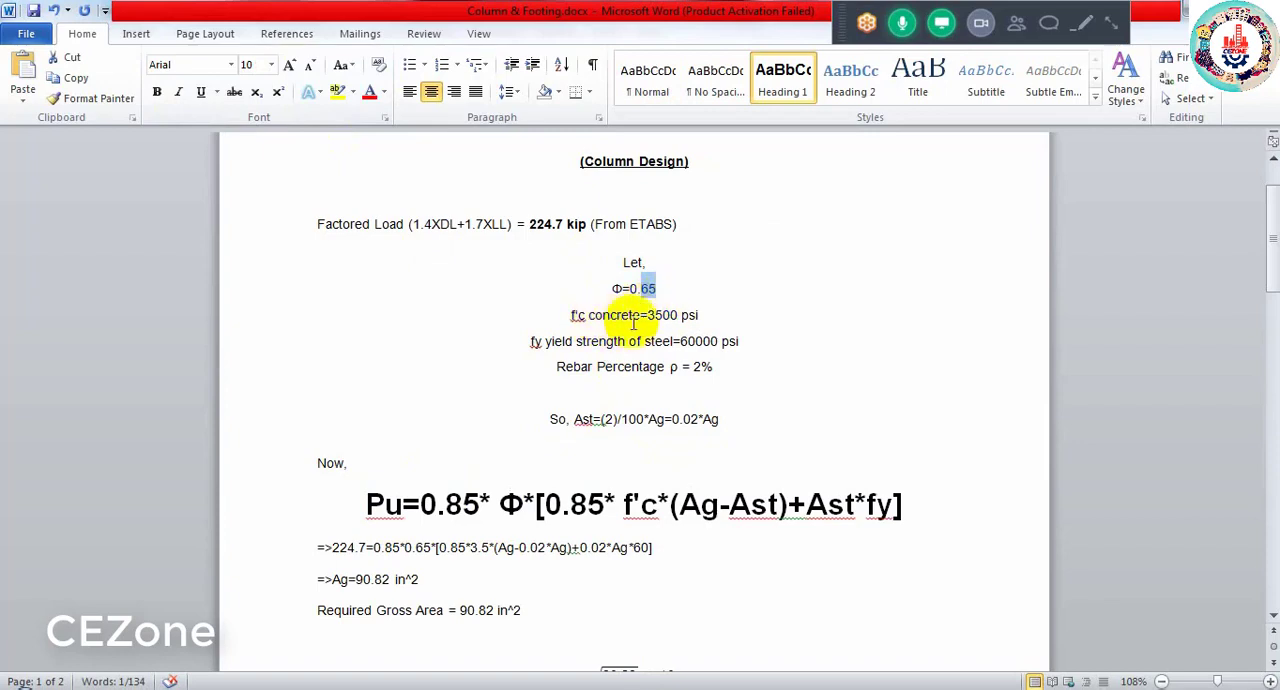
{"action": "left_click_drag", "start_coordinate": [648, 316], "coordinate": [670, 321]}
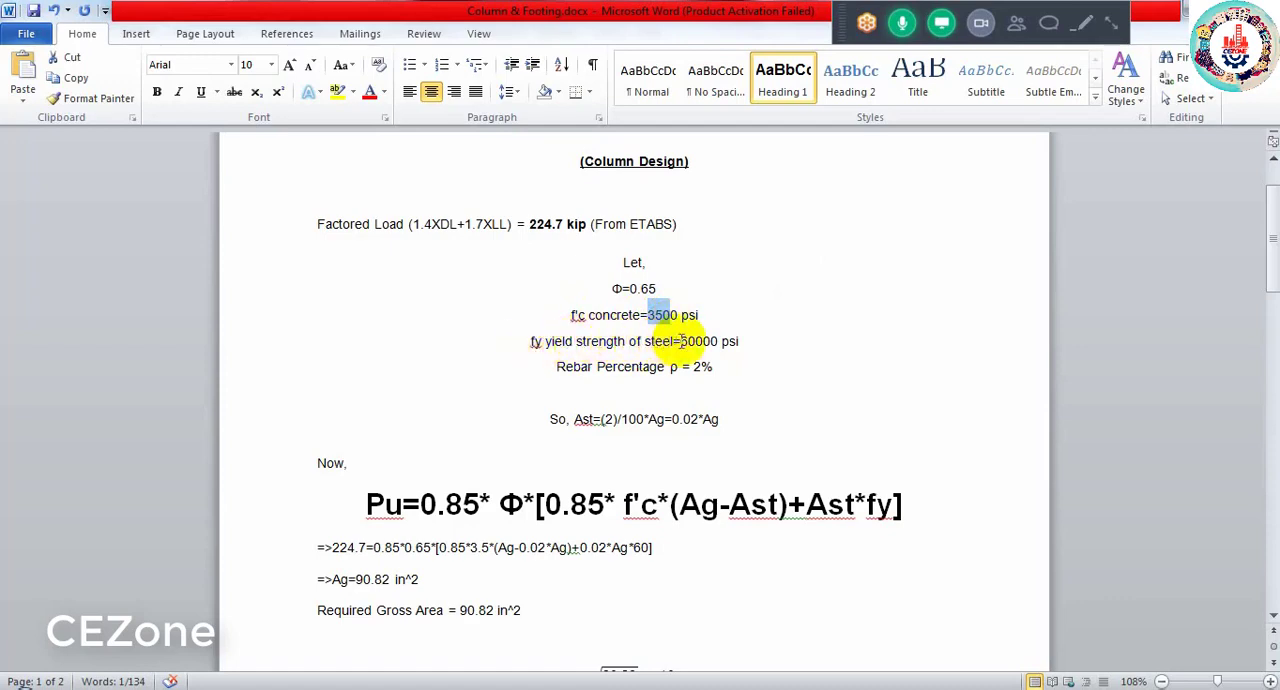
{"action": "left_click_drag", "start_coordinate": [681, 341], "coordinate": [716, 342]}
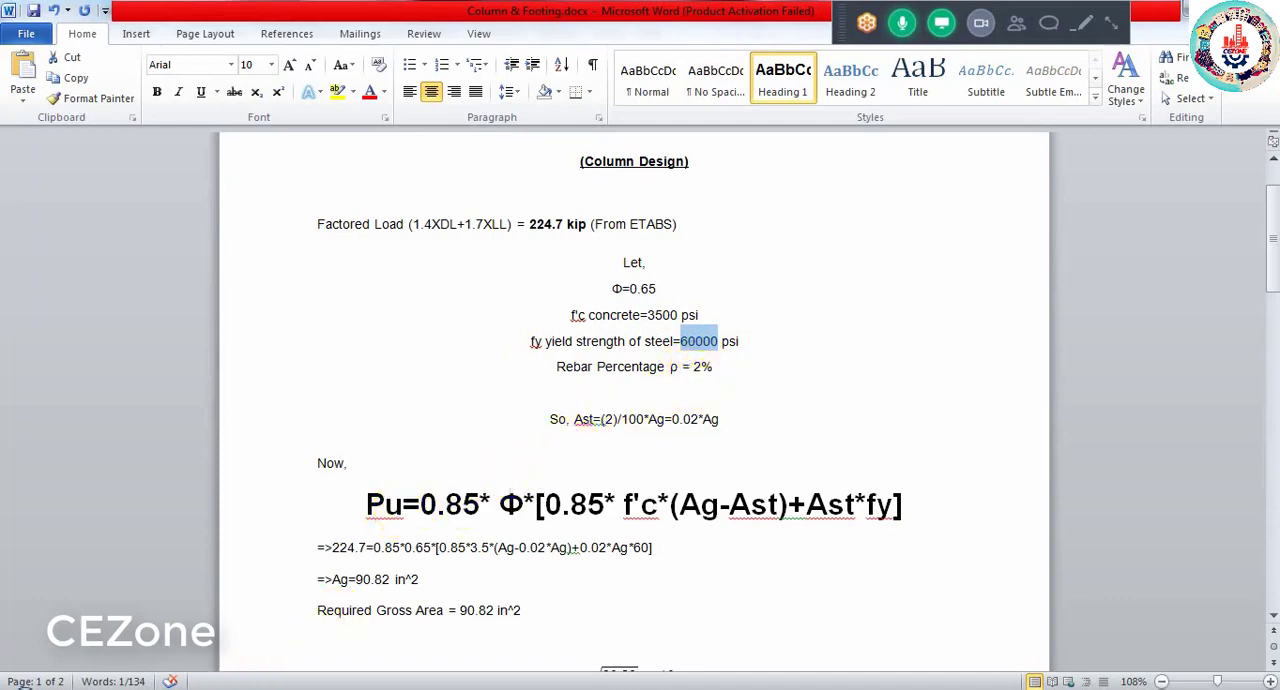
- Switch back to the ETABS model with the Base restraint reactions and examine the Fz values across the column grid
{"action": "left_click", "coordinate": [120, 653]}
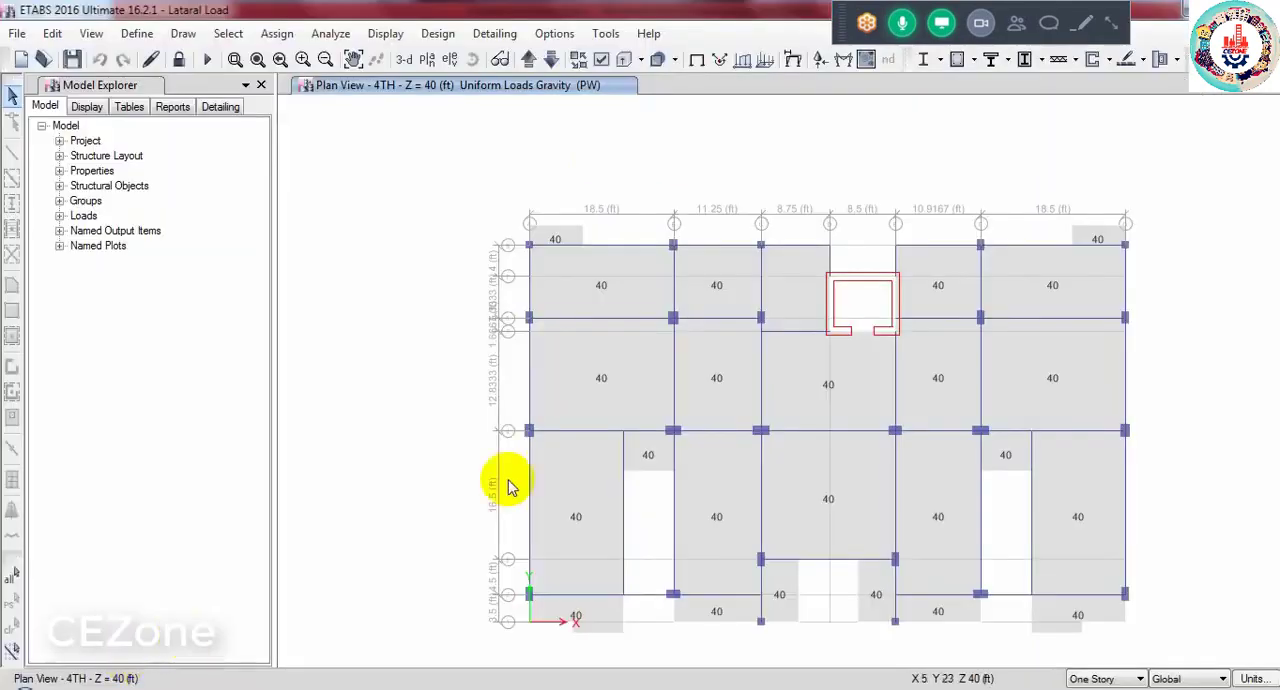
{"action": "mouse_move", "coordinate": [171, 666]}
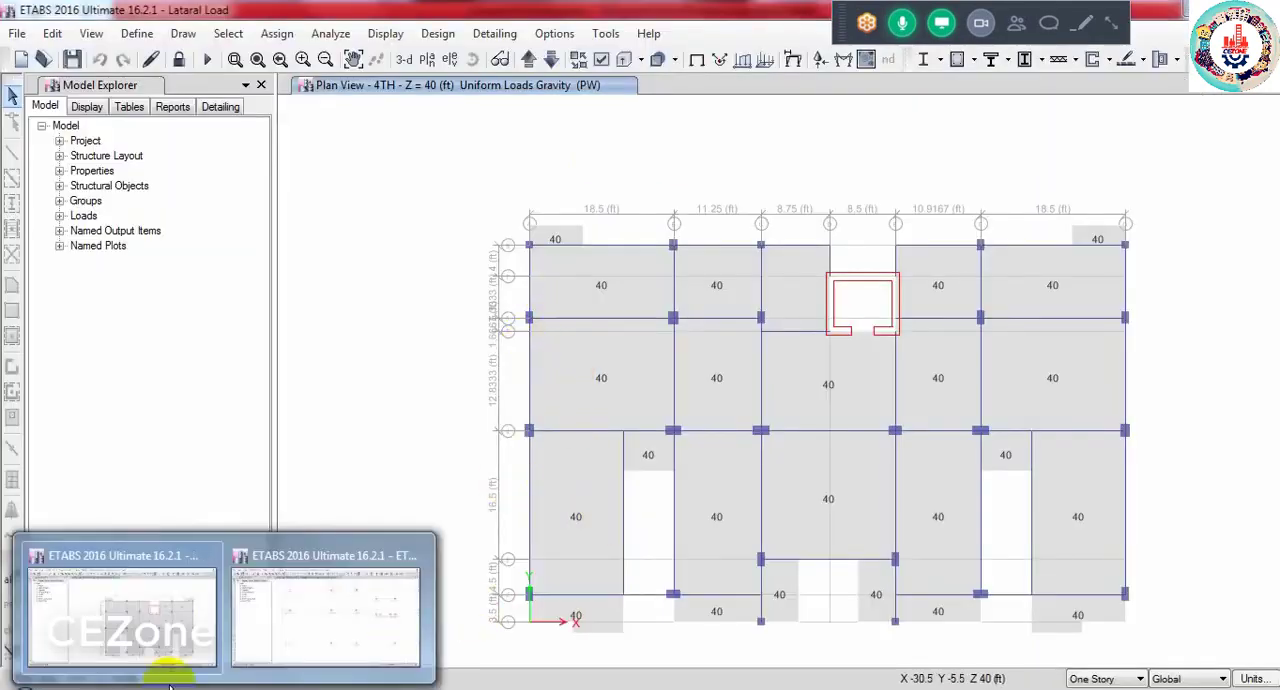
{"action": "left_click", "coordinate": [335, 614]}
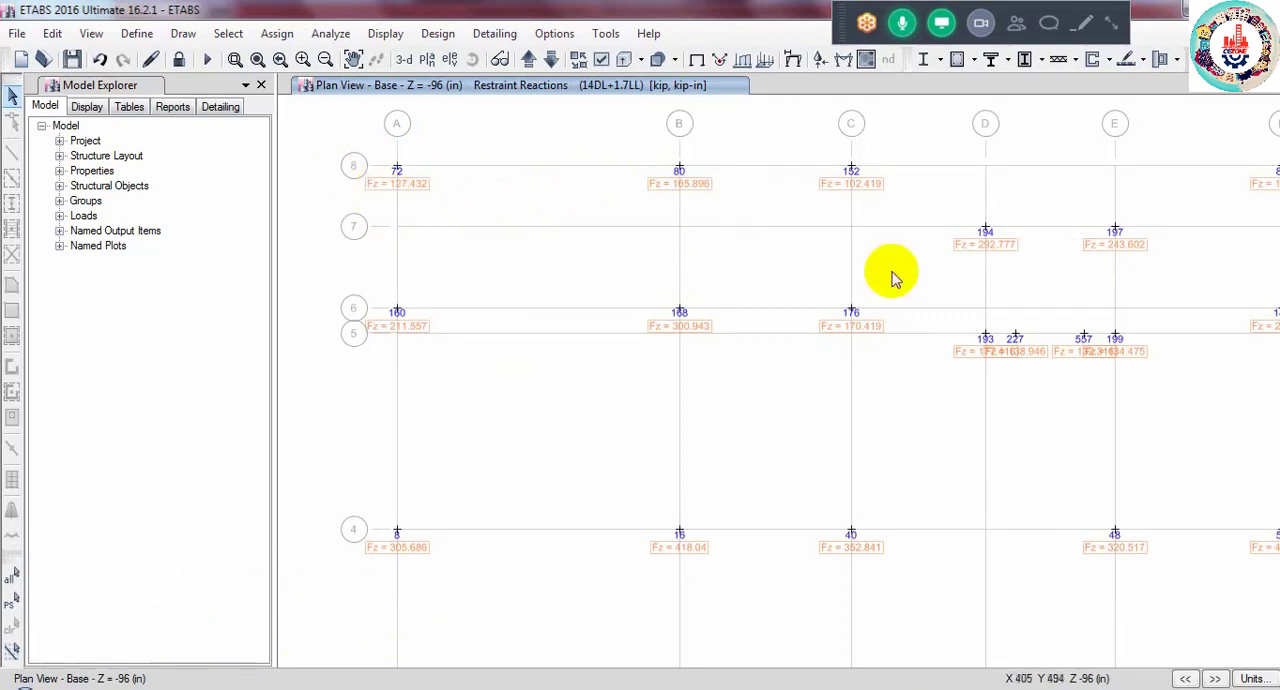
{"action": "scroll", "coordinate": [718, 331], "scroll_direction": "up", "scroll_amount": 3}
{"action": "scroll", "coordinate": [714, 286], "scroll_direction": "up", "scroll_amount": 2}
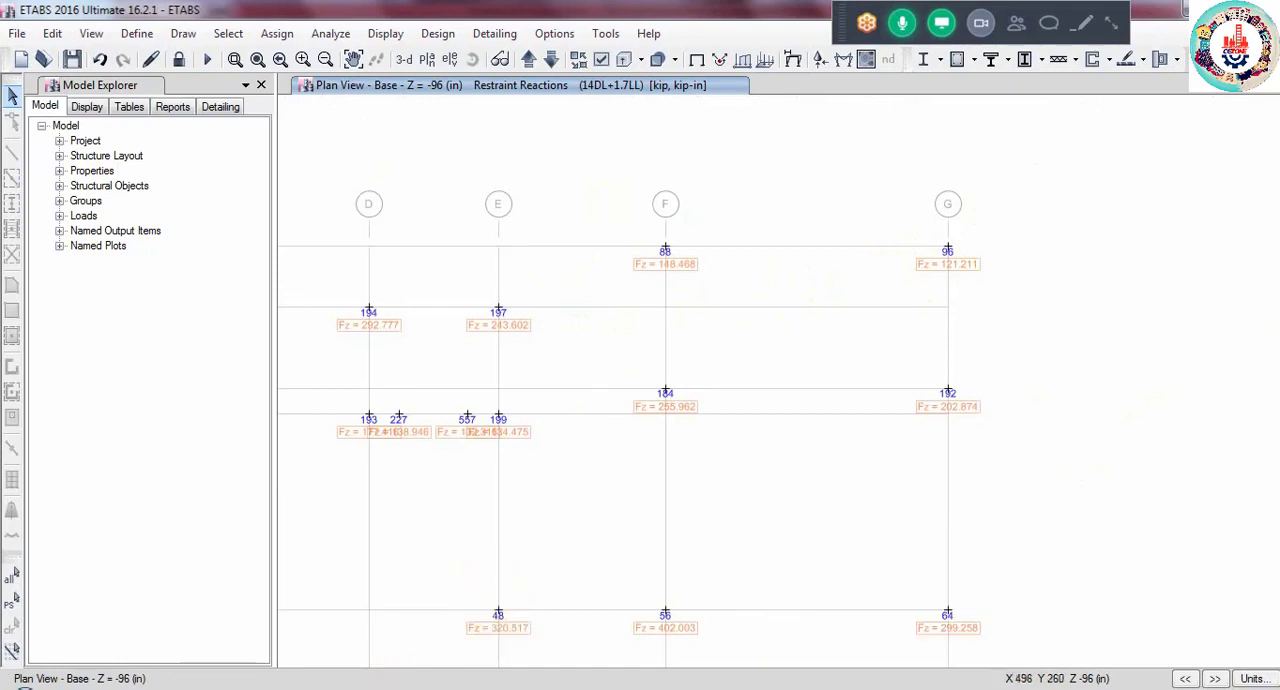
- Open Column Type.JPG from the DATA folder, examine its colour-coded column grouping, and return to the Word document
{"action": "left_click", "coordinate": [762, 645]}
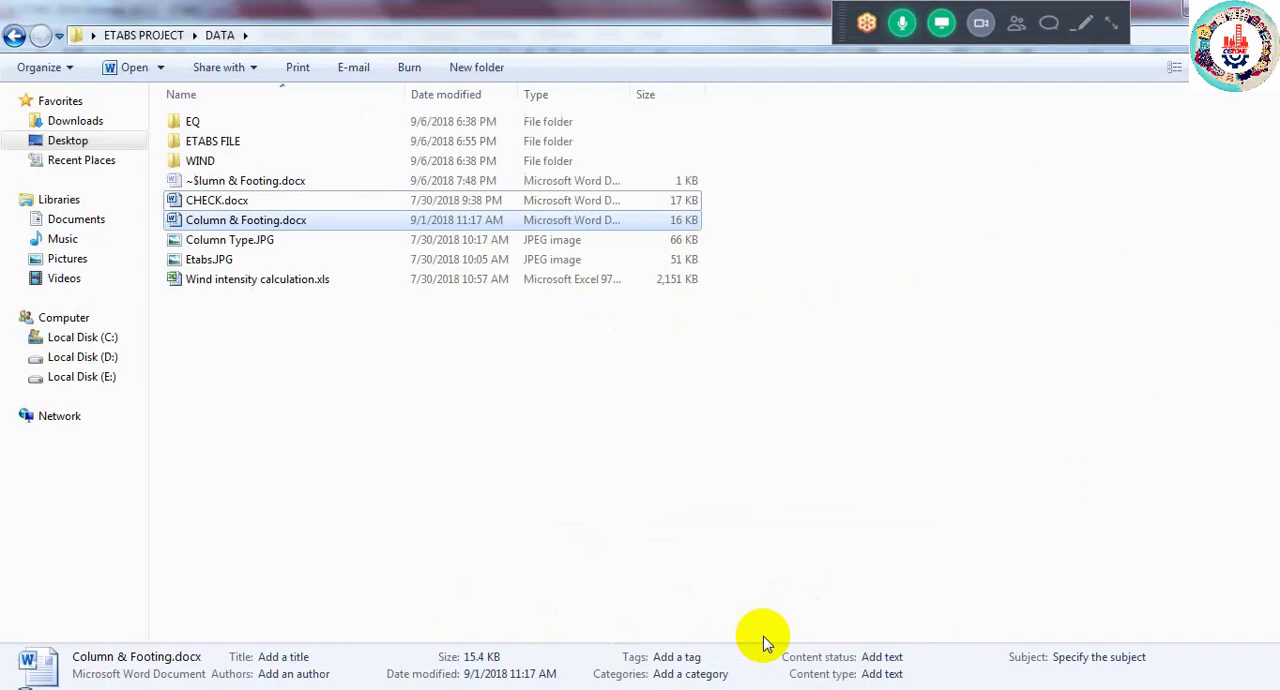
{"action": "left_click", "coordinate": [219, 247]}
{"action": "double_click", "coordinate": [220, 246]}
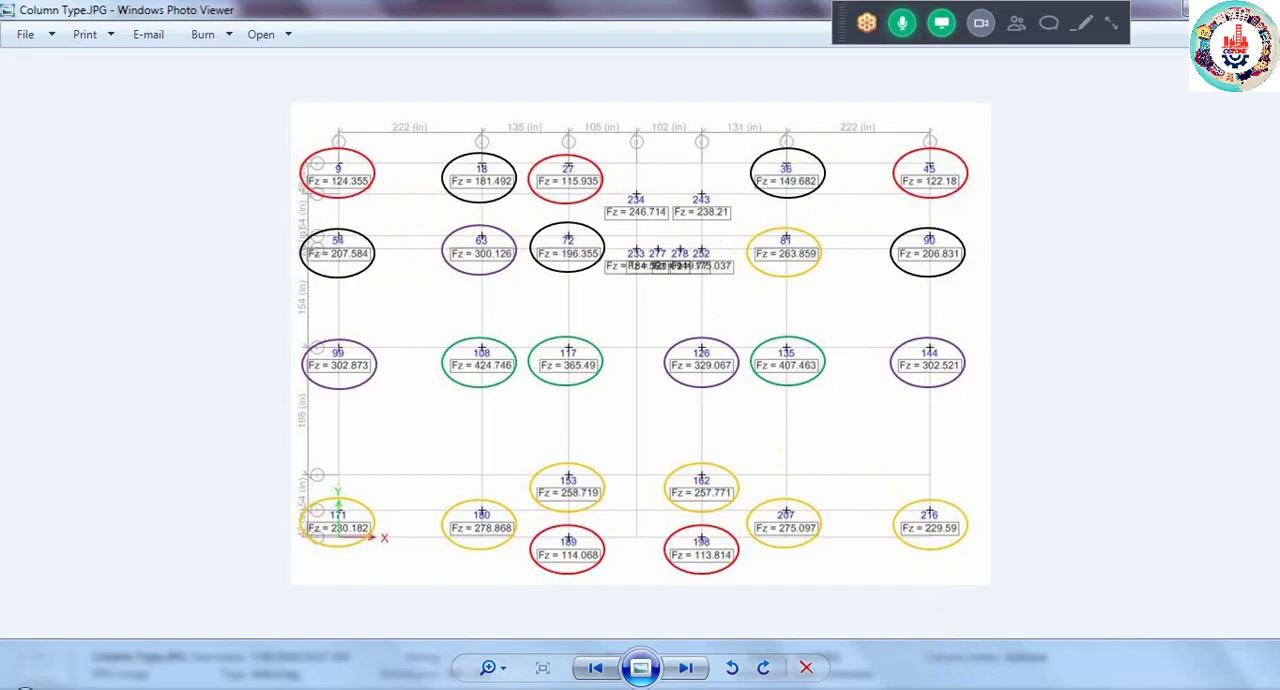
{"action": "left_click", "coordinate": [983, 689]}
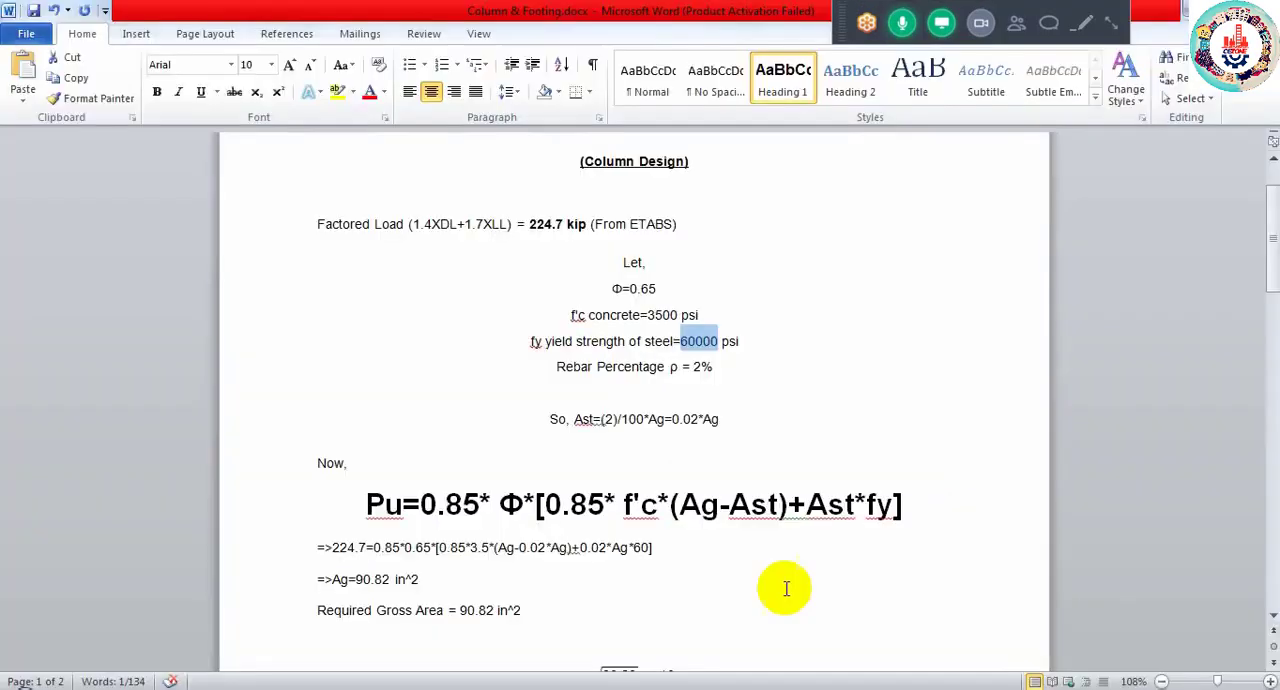
- Mark the Pu term in the formula, switch to the ETABS Lataral Load model and view its 3RD story plan
{"action": "left_click", "coordinate": [370, 507]}
{"action": "double_click", "coordinate": [380, 505]}
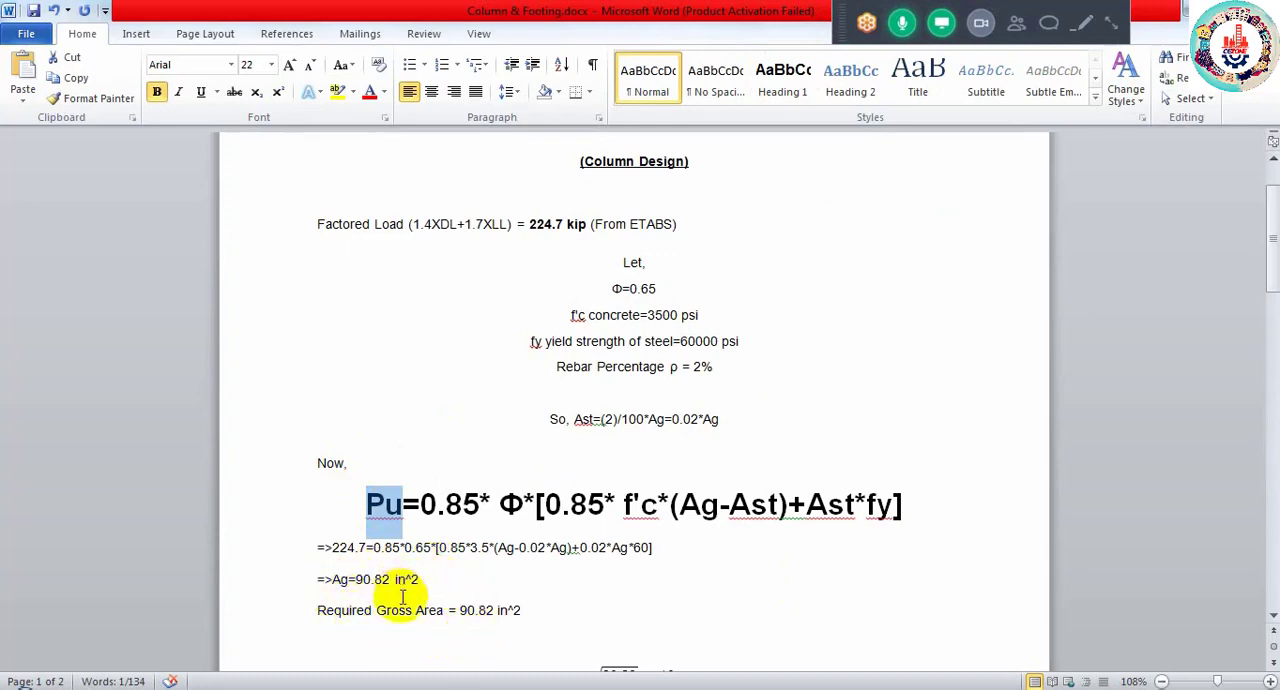
{"action": "mouse_move", "coordinate": [200, 663]}
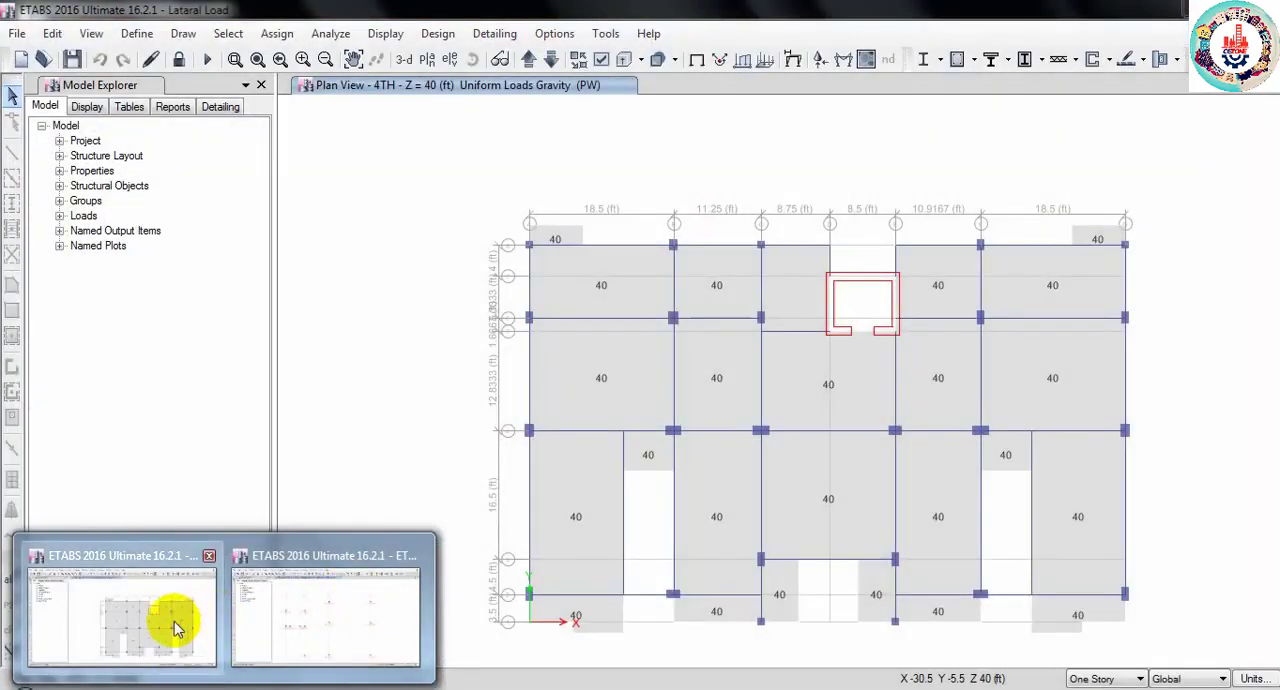
{"action": "left_click", "coordinate": [175, 625]}
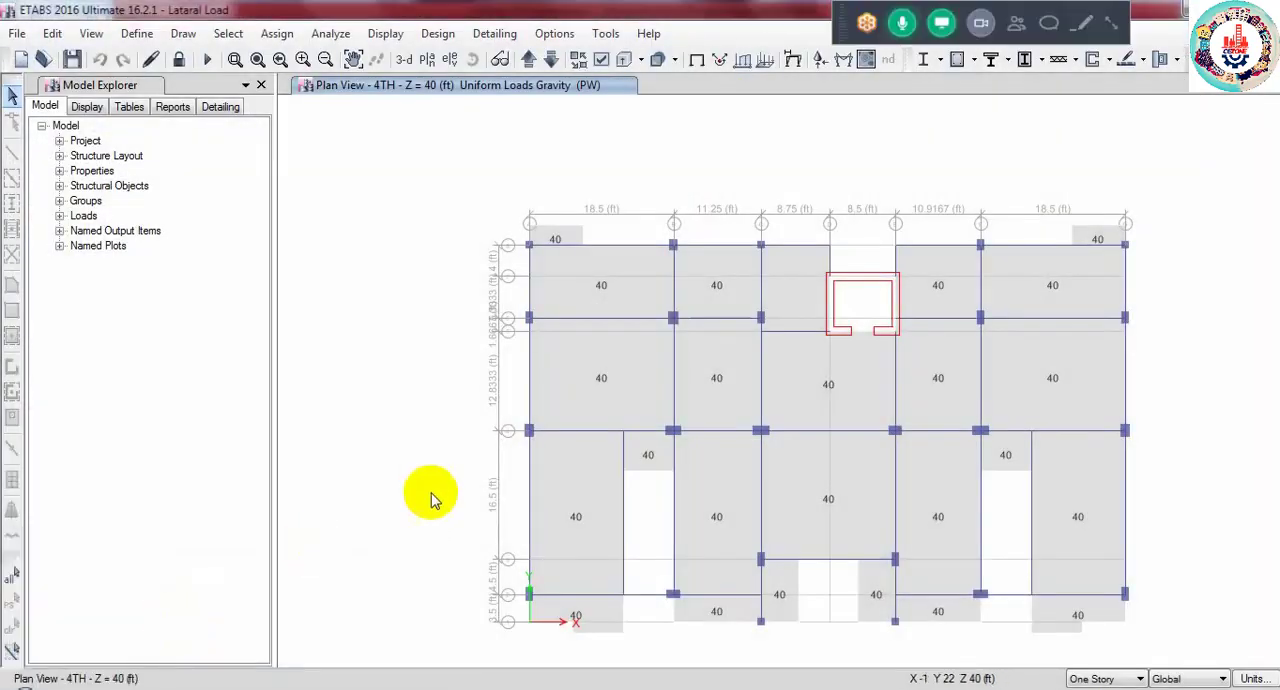
{"action": "left_click", "coordinate": [551, 62]}
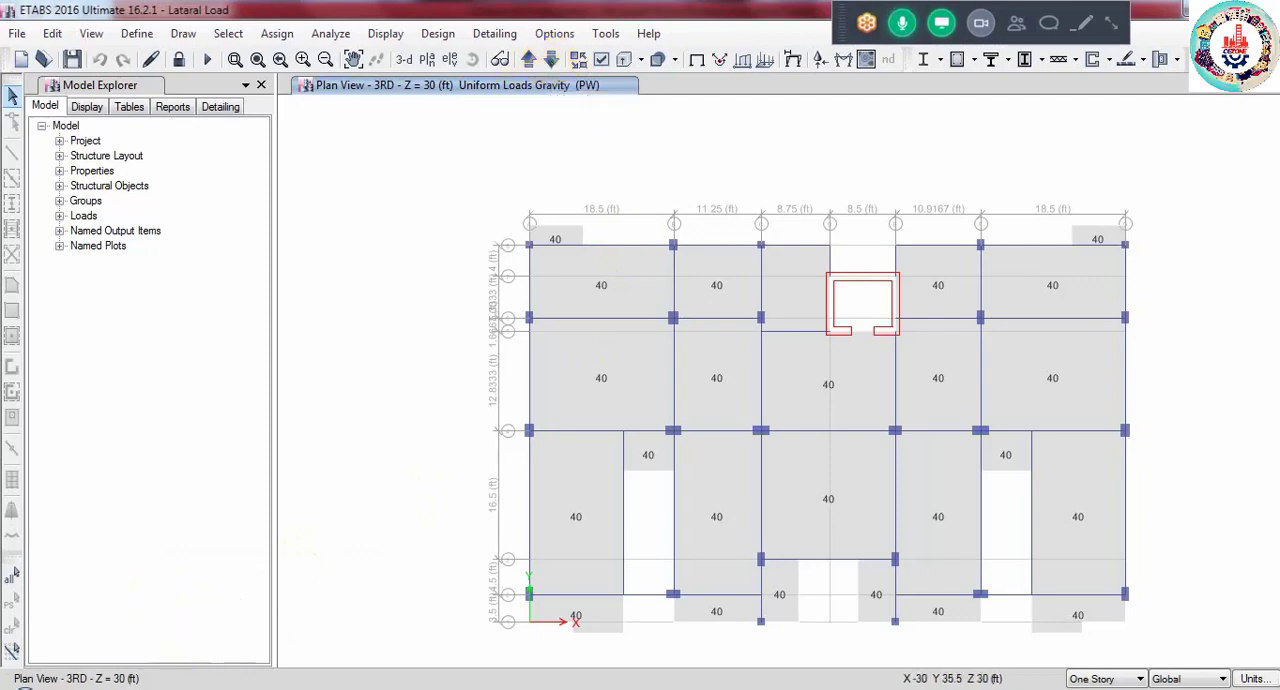
- Switch to the ETABS model with the Base restraint reactions and examine the Fz values across the column grid
{"action": "mouse_move", "coordinate": [200, 685]}
{"action": "left_click", "coordinate": [242, 643]}
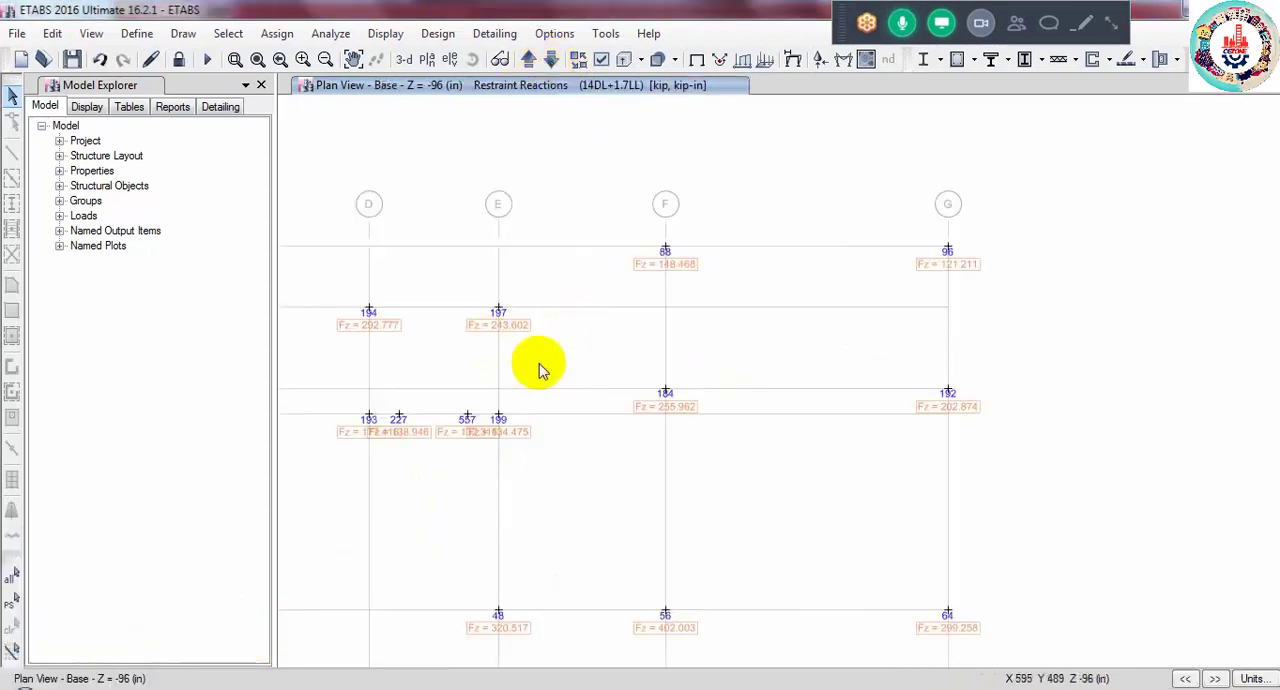
{"action": "middle_click_drag", "start_coordinate": [664, 428], "coordinate": [814, 380]}
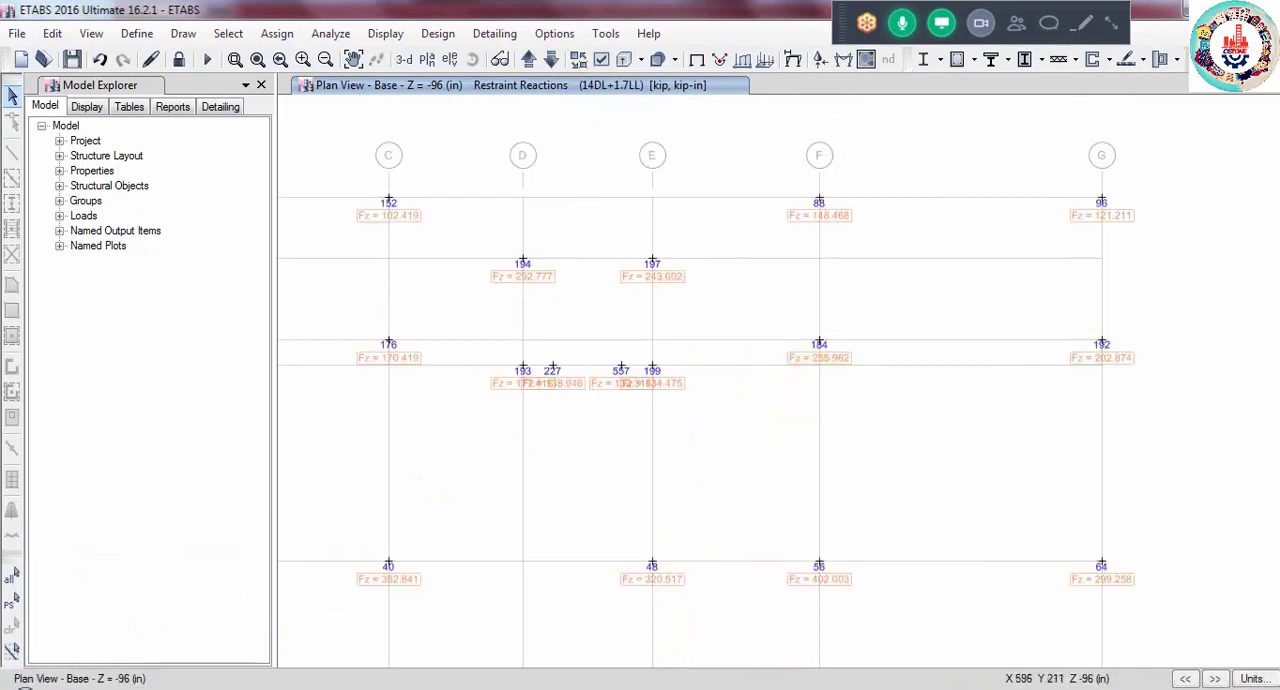
{"action": "mouse_move", "coordinate": [896, 689]}
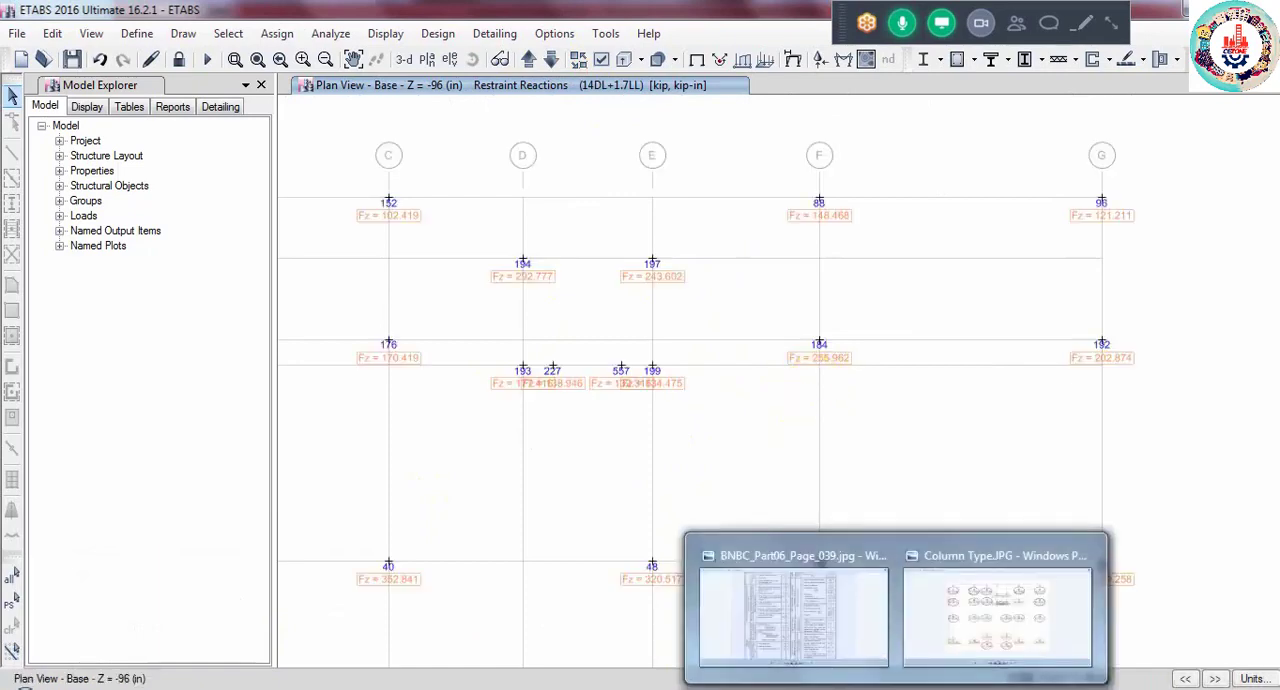
{"action": "scroll", "coordinate": [471, 503], "scroll_direction": "down", "scroll_amount": 5}
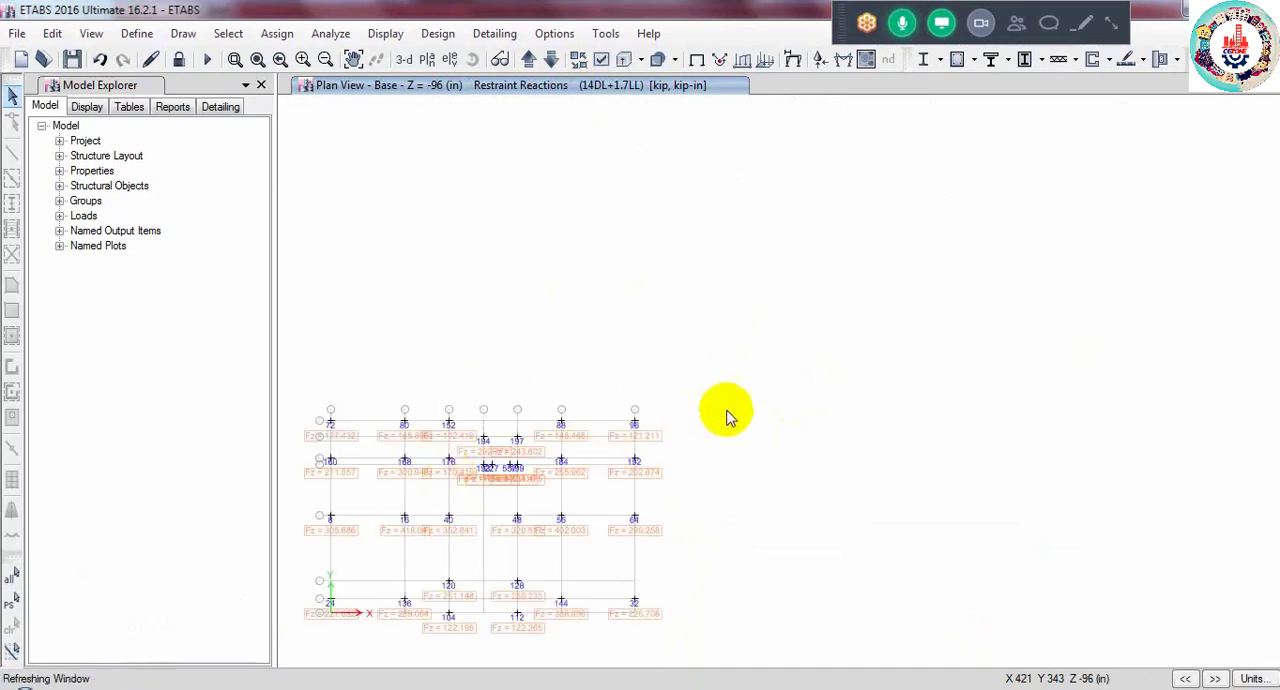
{"action": "scroll", "coordinate": [620, 424], "scroll_direction": "up", "scroll_amount": 3}
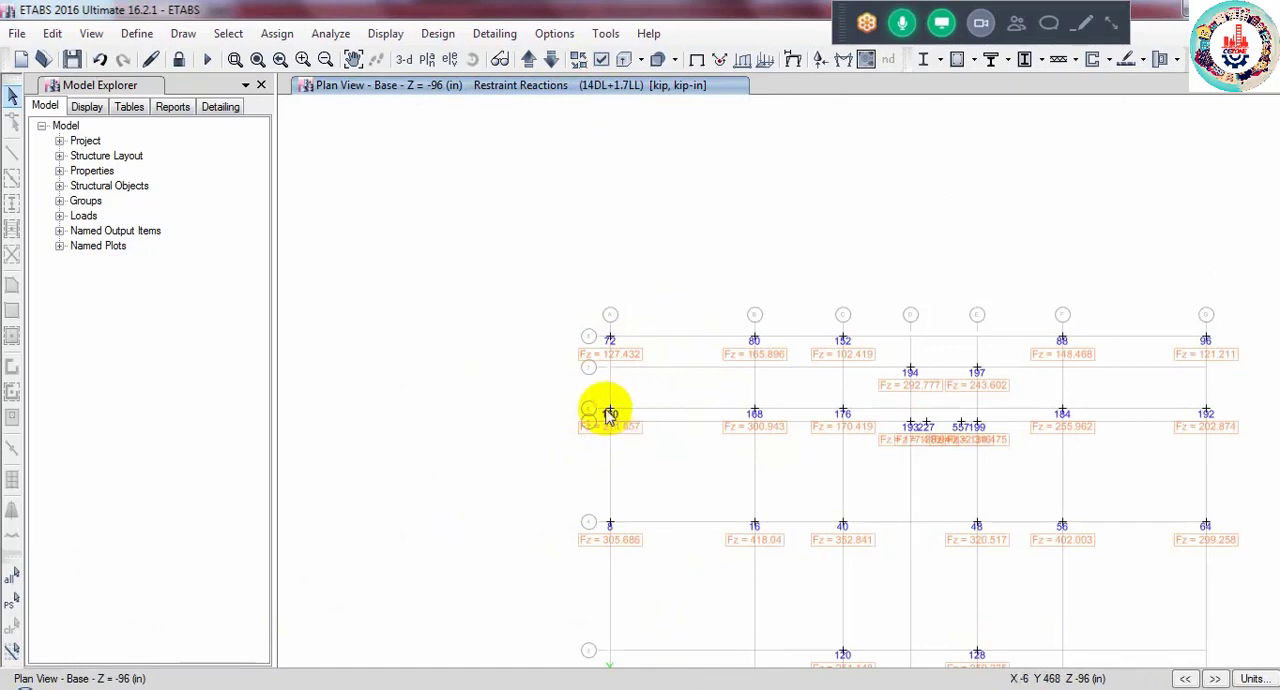
- Unlock the model, deleting its analysis results, and add a new concrete rectangular frame section named C-12X18
{"action": "left_click", "coordinate": [182, 65]}
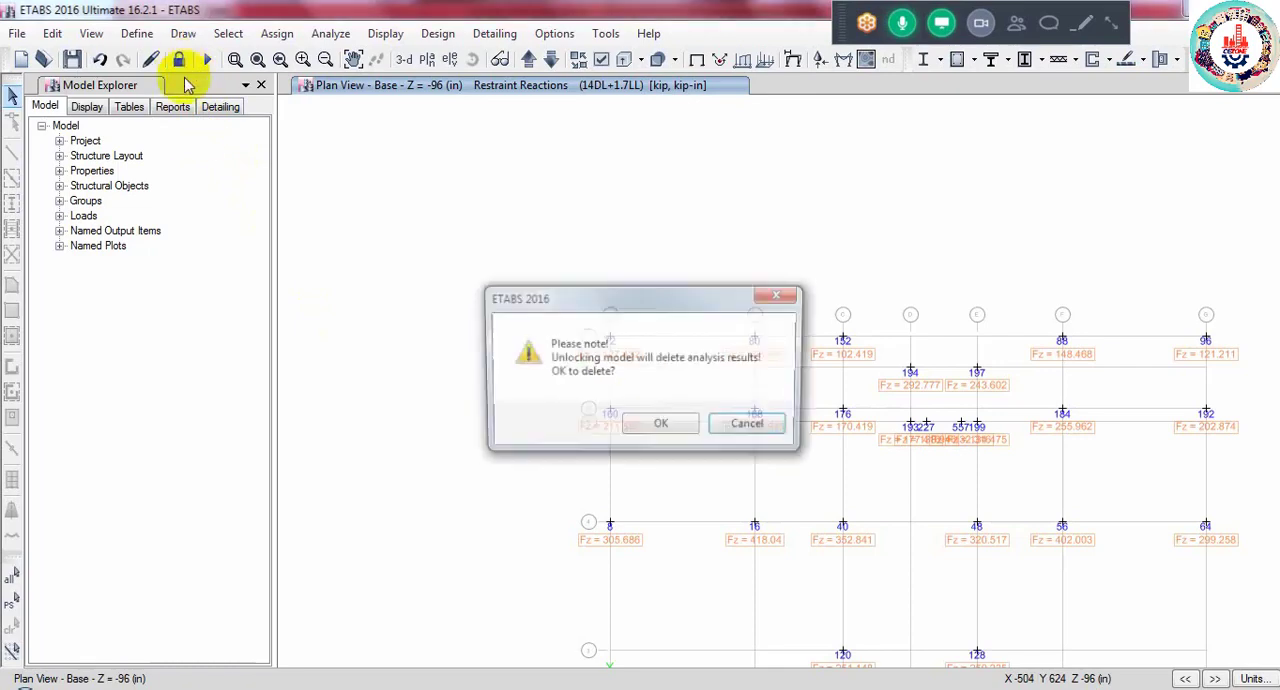
{"action": "left_click", "coordinate": [657, 425]}
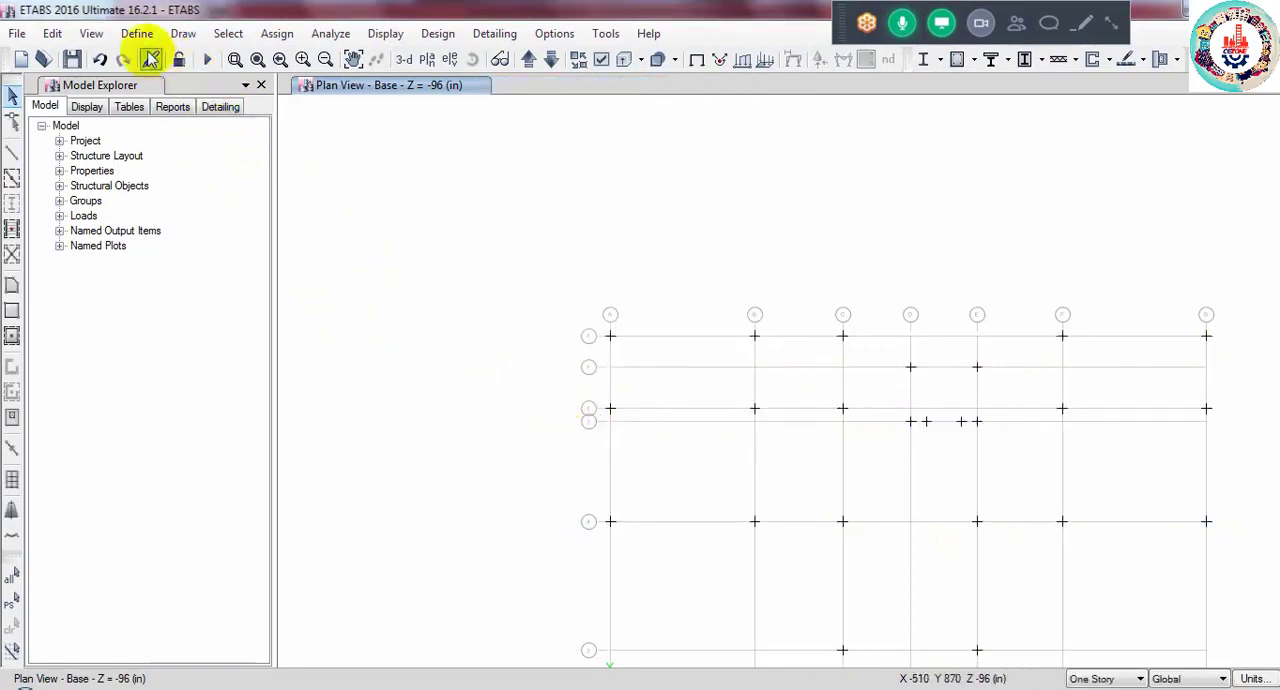
{"action": "left_click", "coordinate": [138, 37]}
{"action": "mouse_move", "coordinate": [243, 86]}
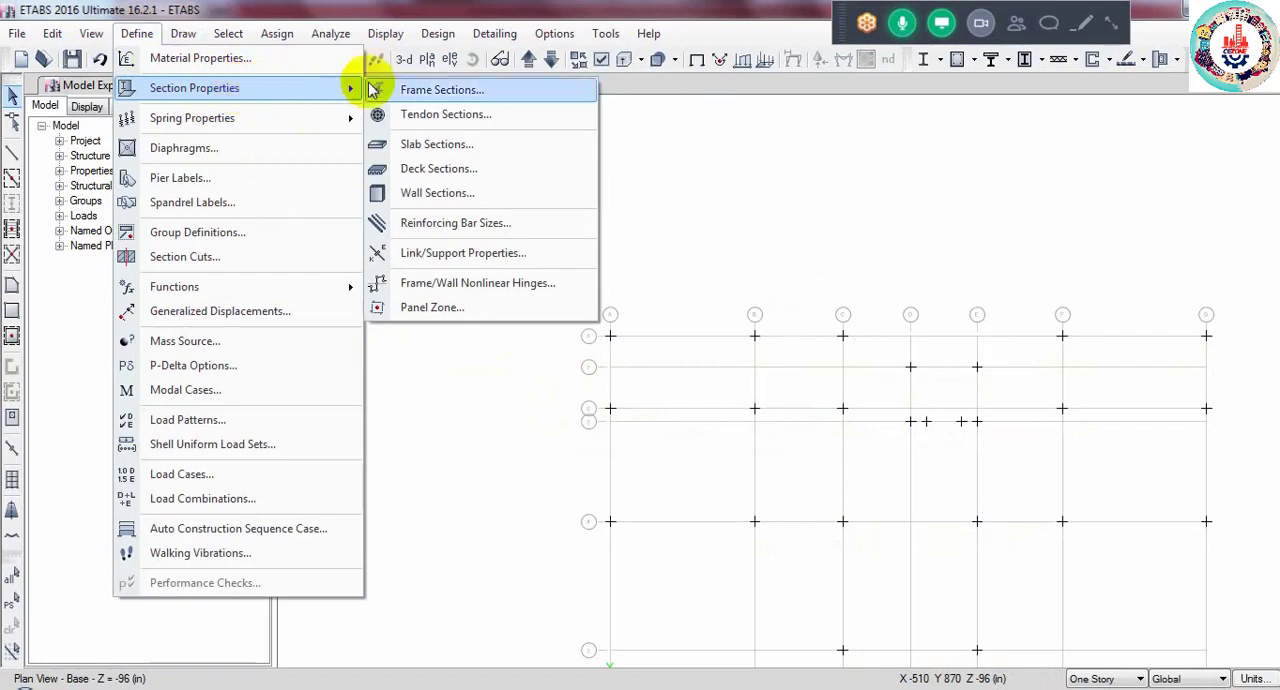
{"action": "left_click", "coordinate": [428, 88]}
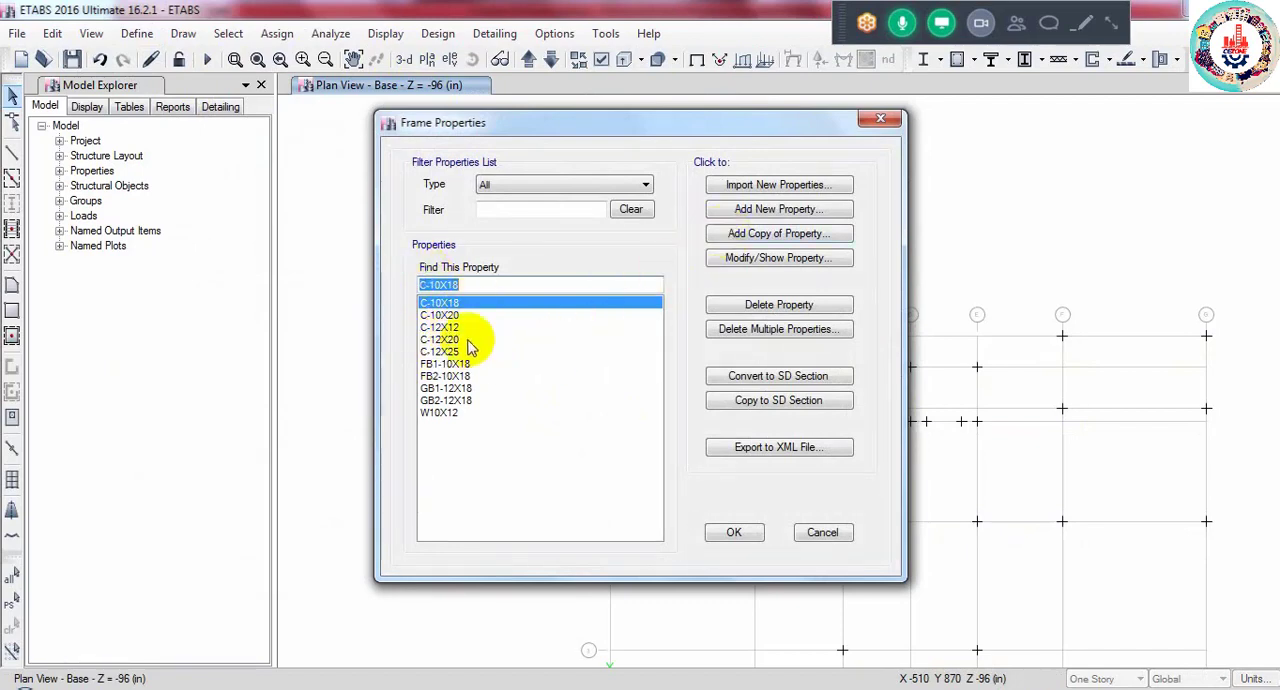
{"action": "left_click", "coordinate": [757, 212]}
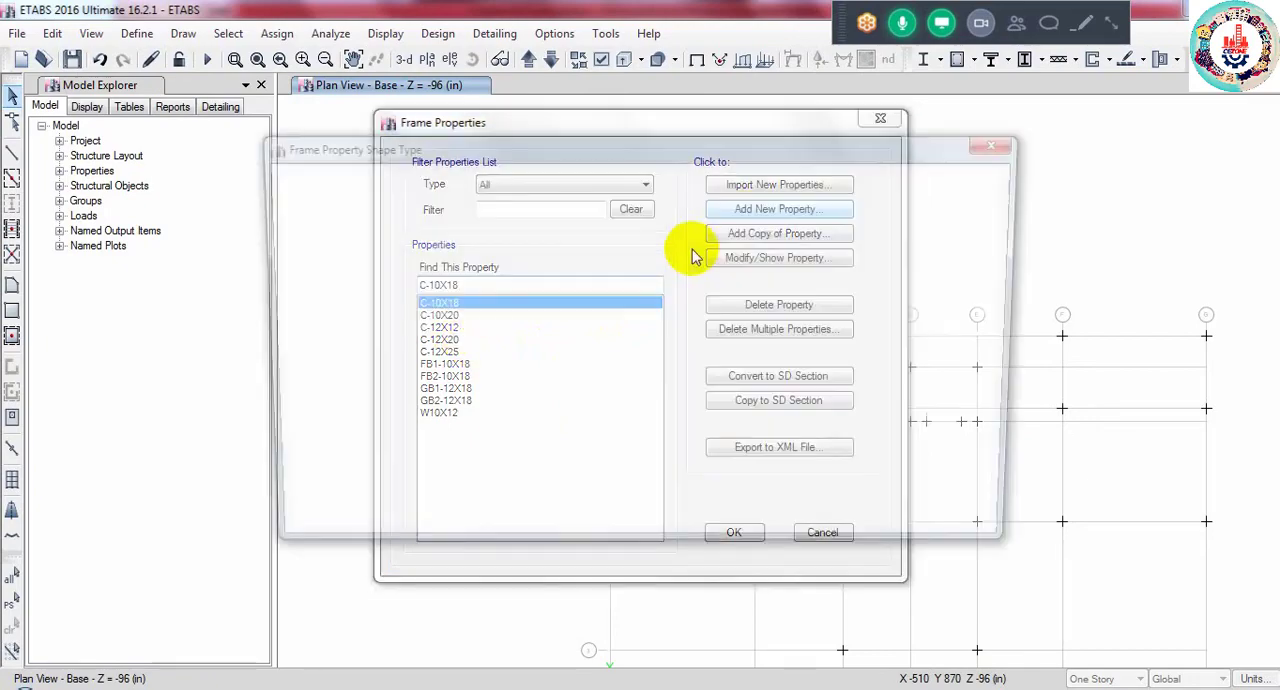
{"action": "left_click", "coordinate": [345, 322]}
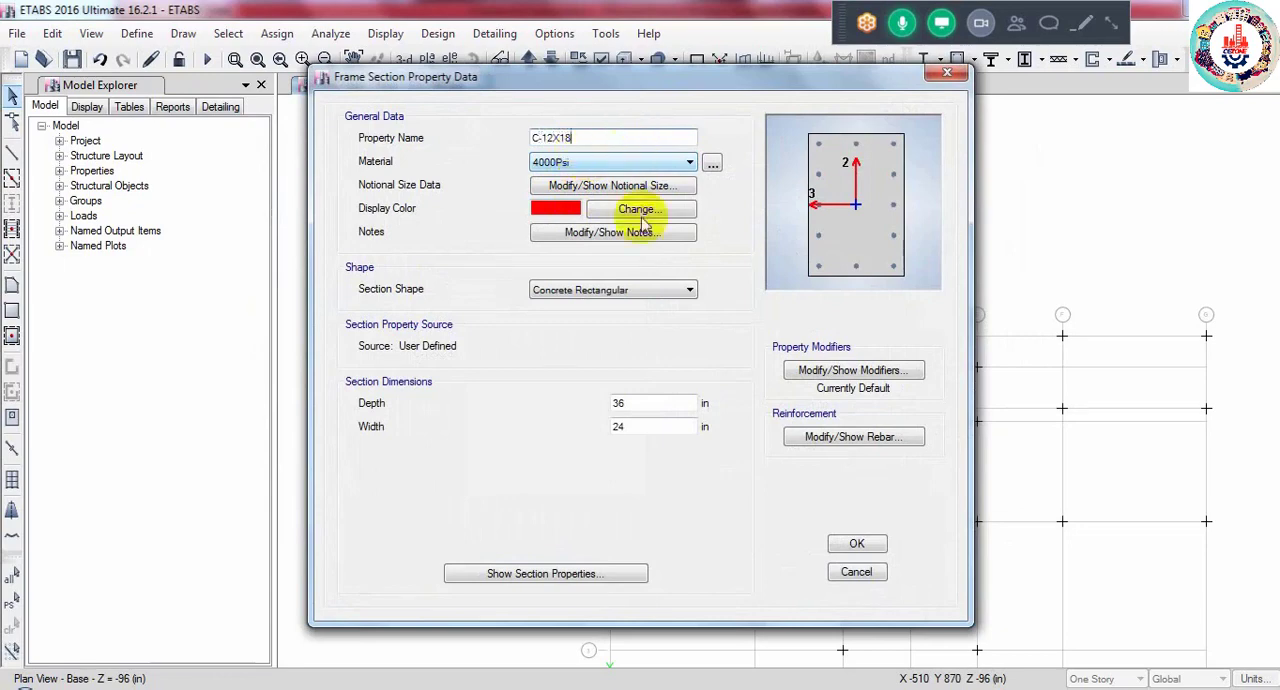
- Set the C-12X18 section to depth 18 in, width 12 in and material STONE 3500 PSI, and save the definition
{"action": "double_click", "coordinate": [651, 402]}
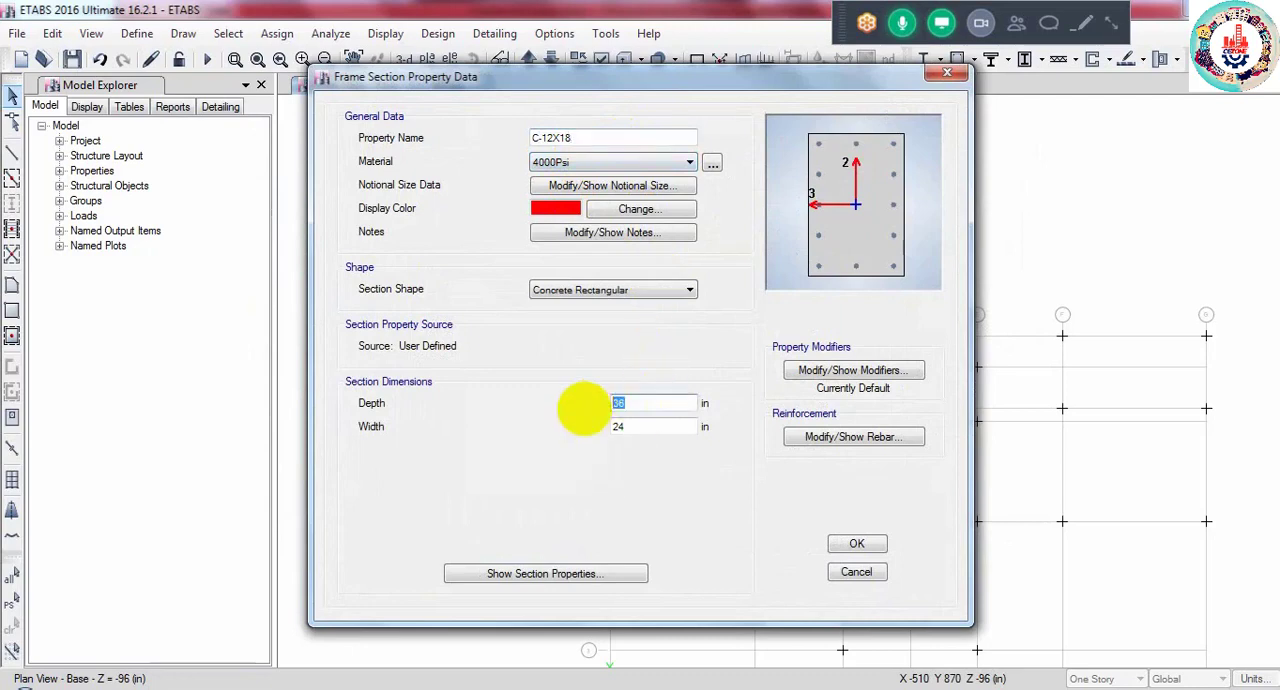
{"action": "type", "text": "18"}
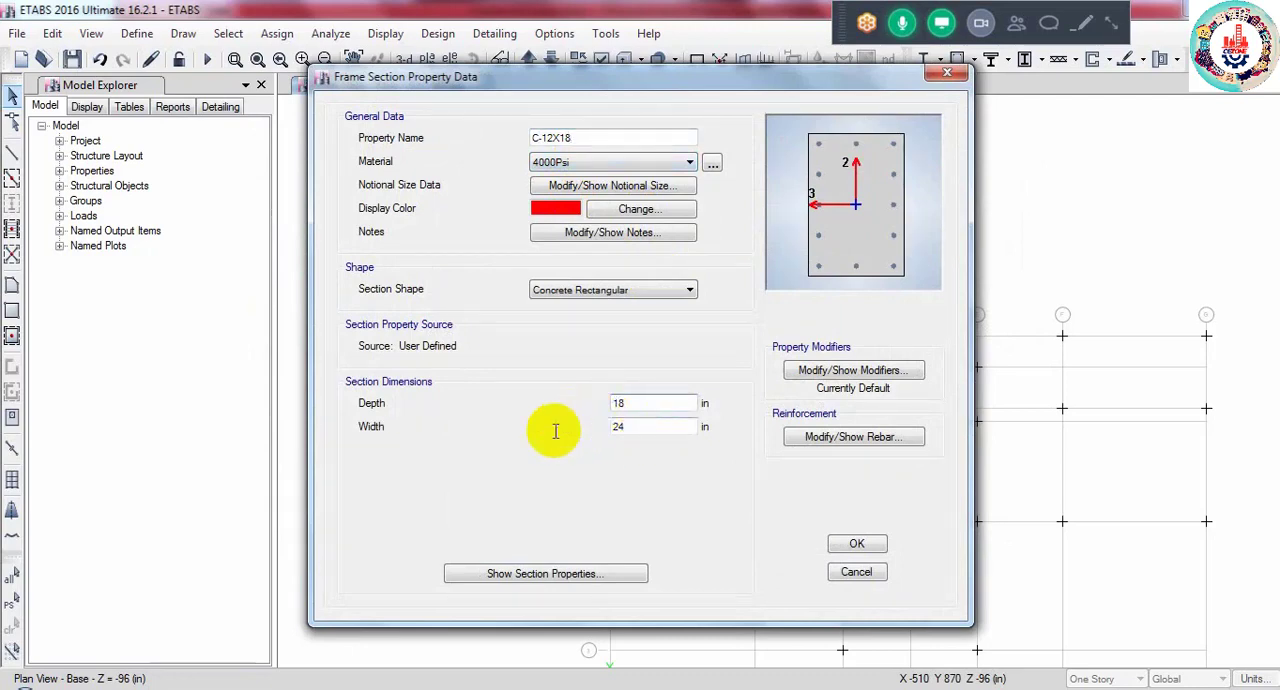
{"action": "key", "text": "Tab"}
{"action": "type", "text": "12"}
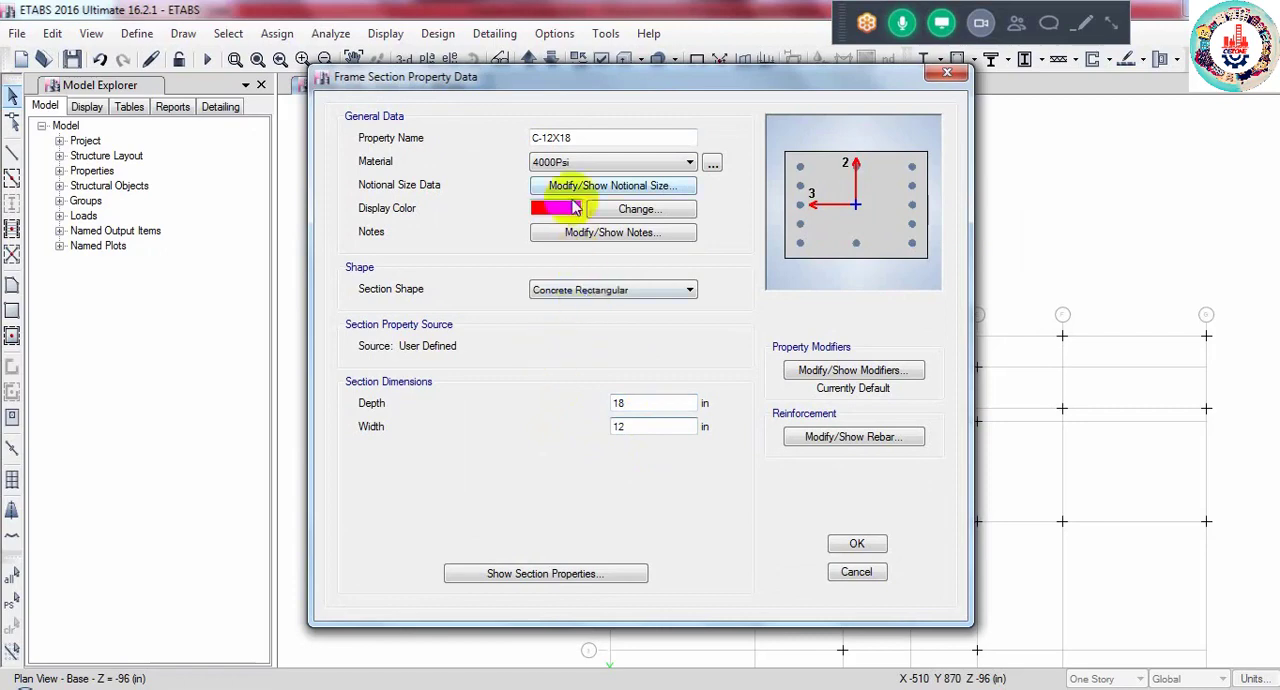
{"action": "left_click", "coordinate": [586, 163]}
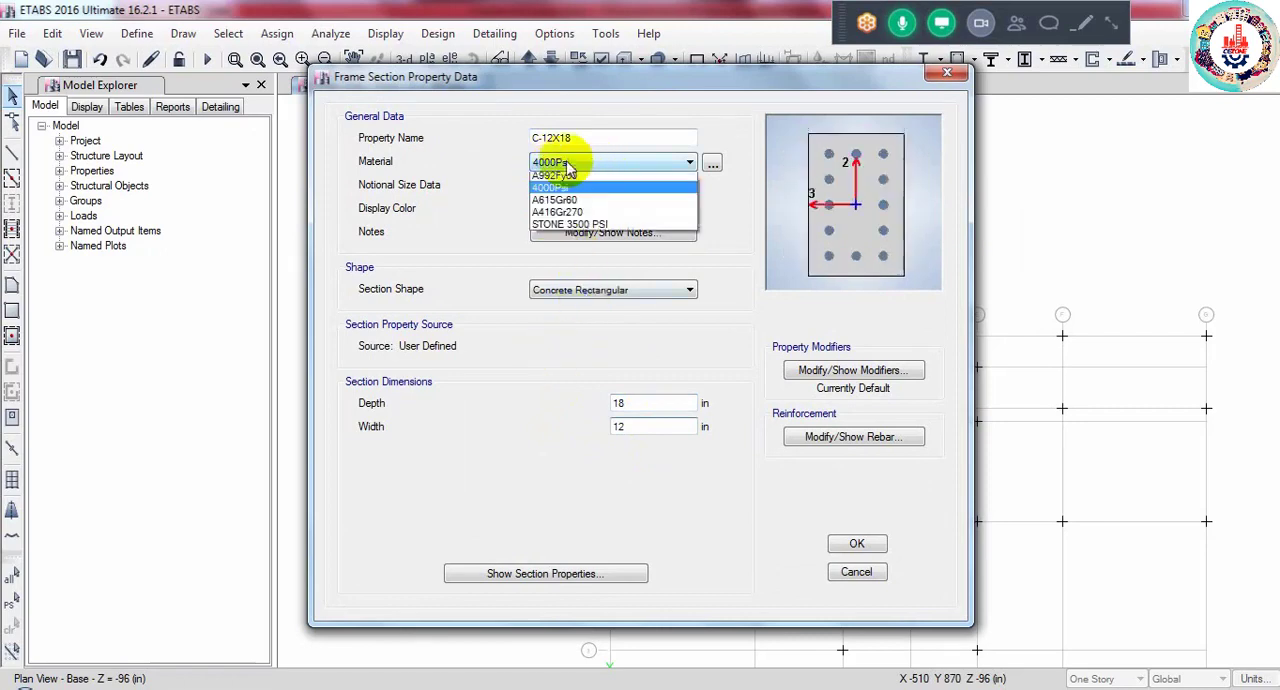
{"action": "left_click", "coordinate": [586, 228]}
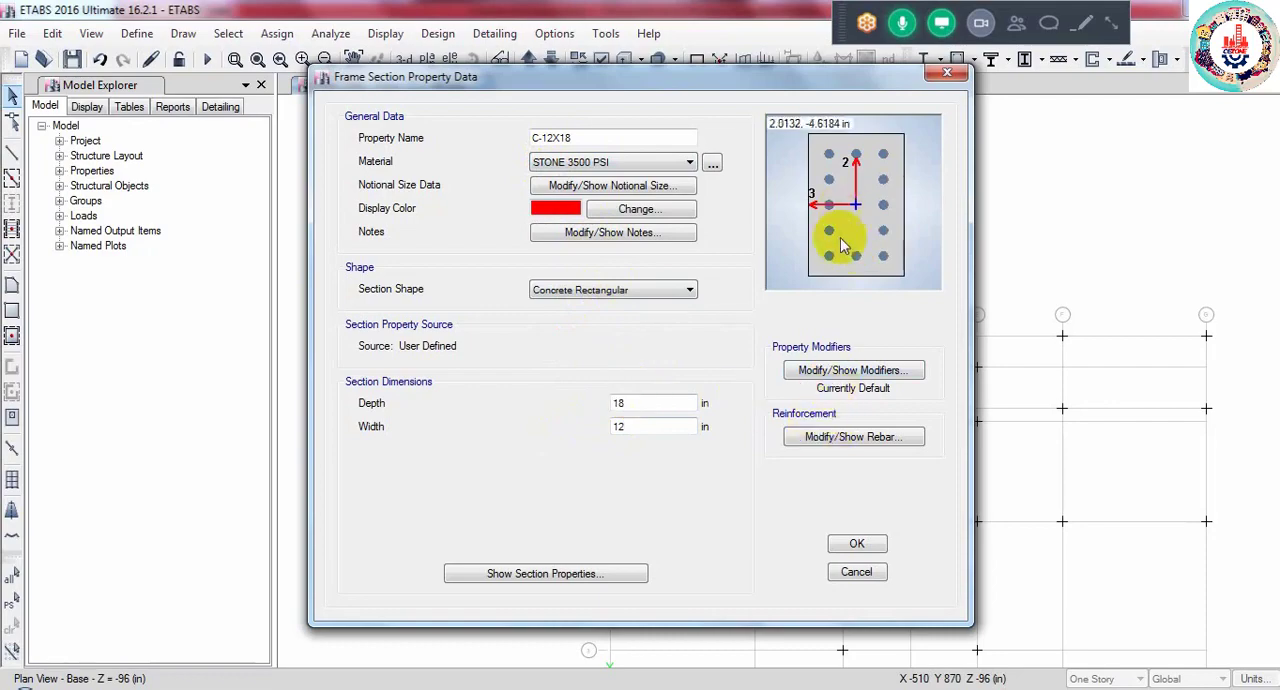
{"action": "left_click", "coordinate": [855, 544]}
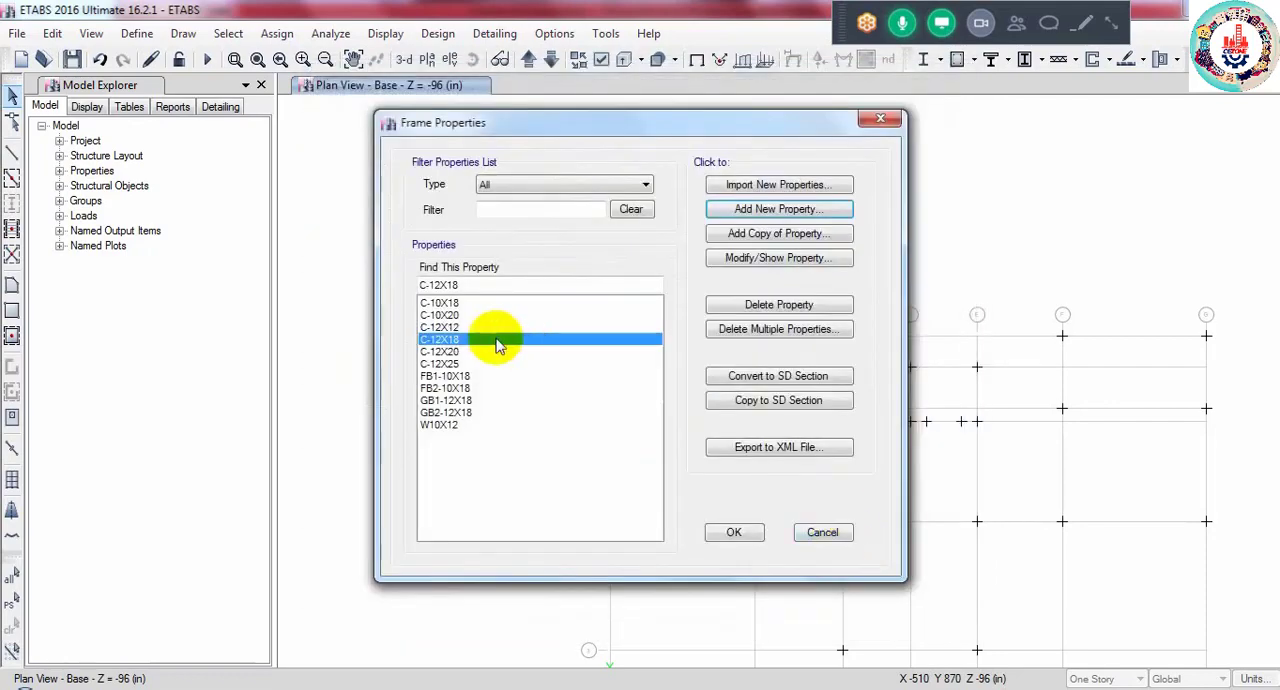
{"action": "left_click", "coordinate": [734, 532]}
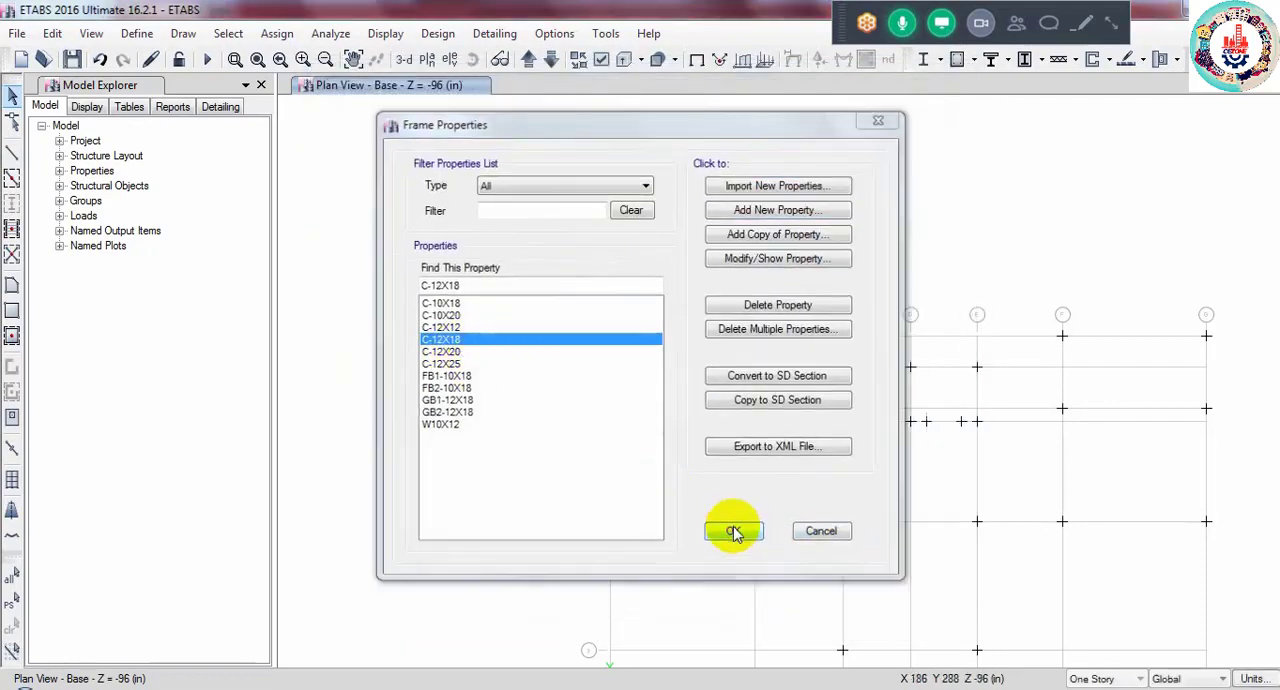
- Show the ROOF plan view and set the editing scope to All Stories
{"action": "left_click", "coordinate": [427, 59]}
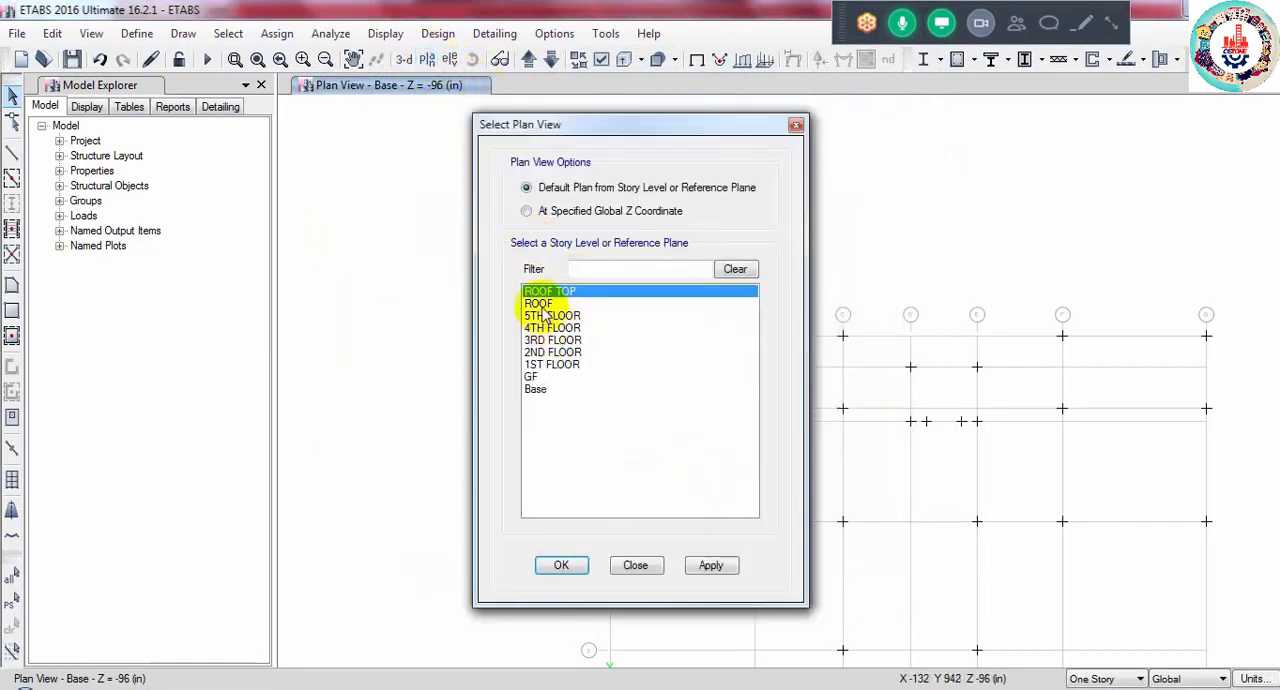
{"action": "left_click", "coordinate": [538, 303]}
{"action": "left_click", "coordinate": [555, 571]}
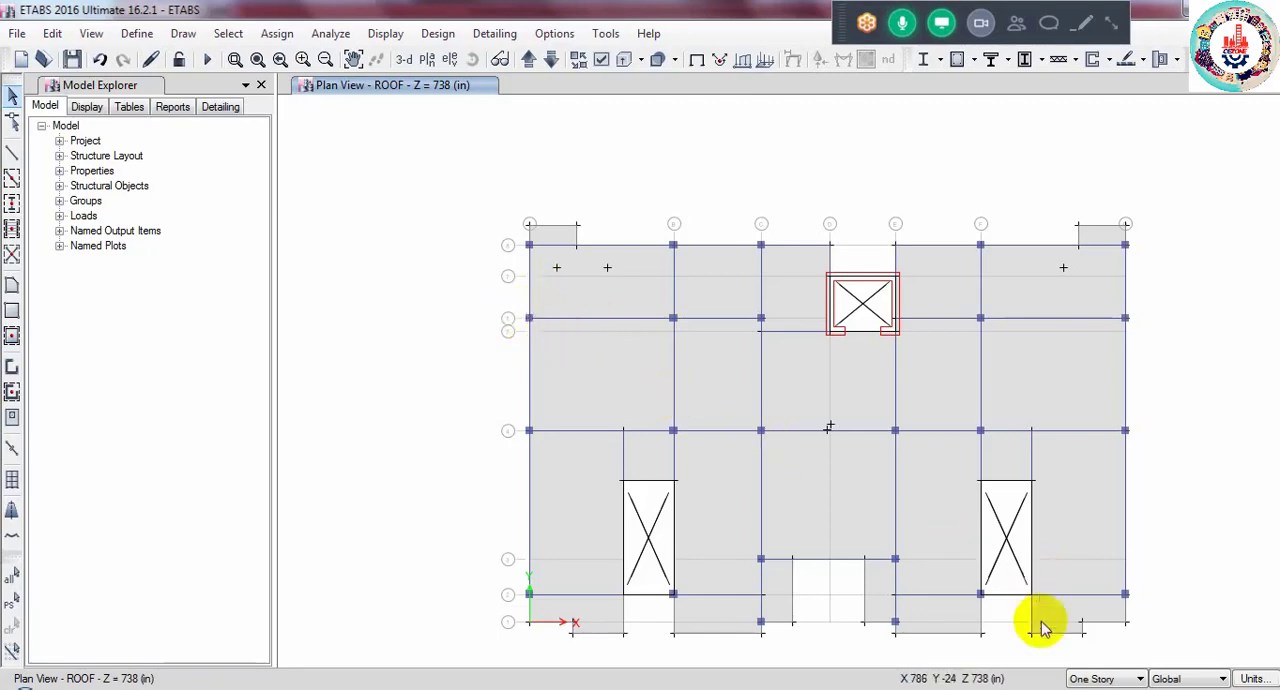
{"action": "left_click", "coordinate": [1090, 679]}
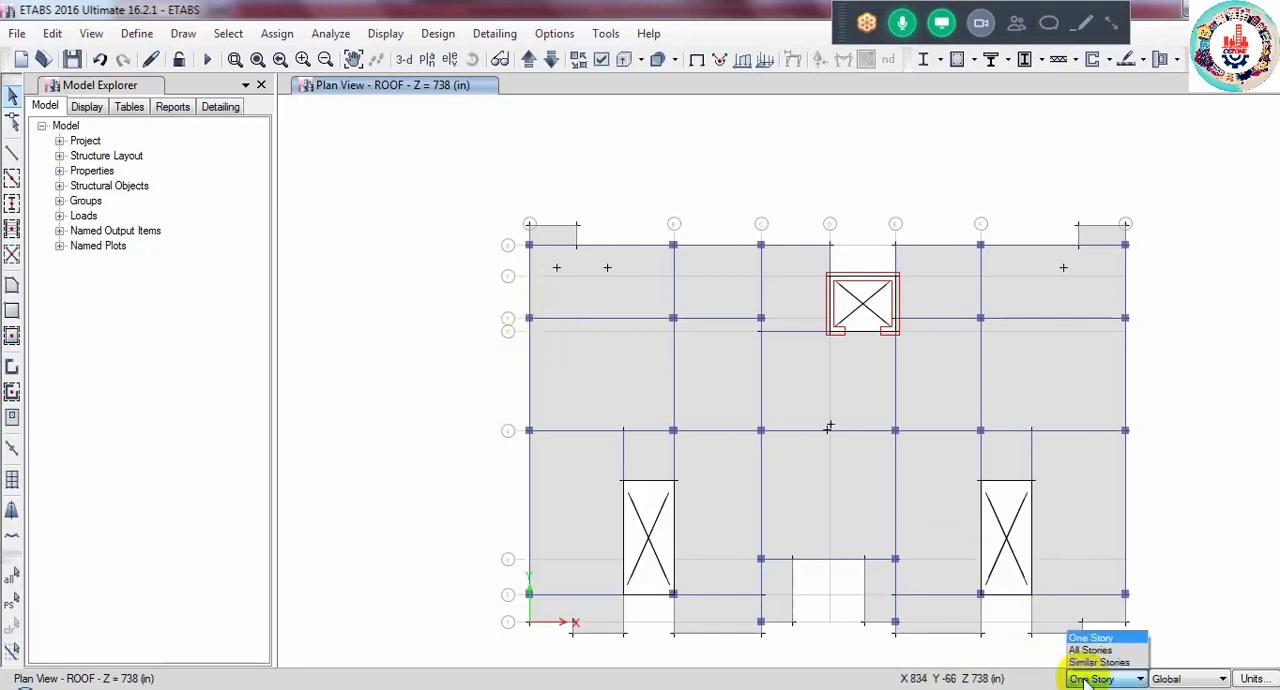
{"action": "left_click", "coordinate": [1090, 650]}
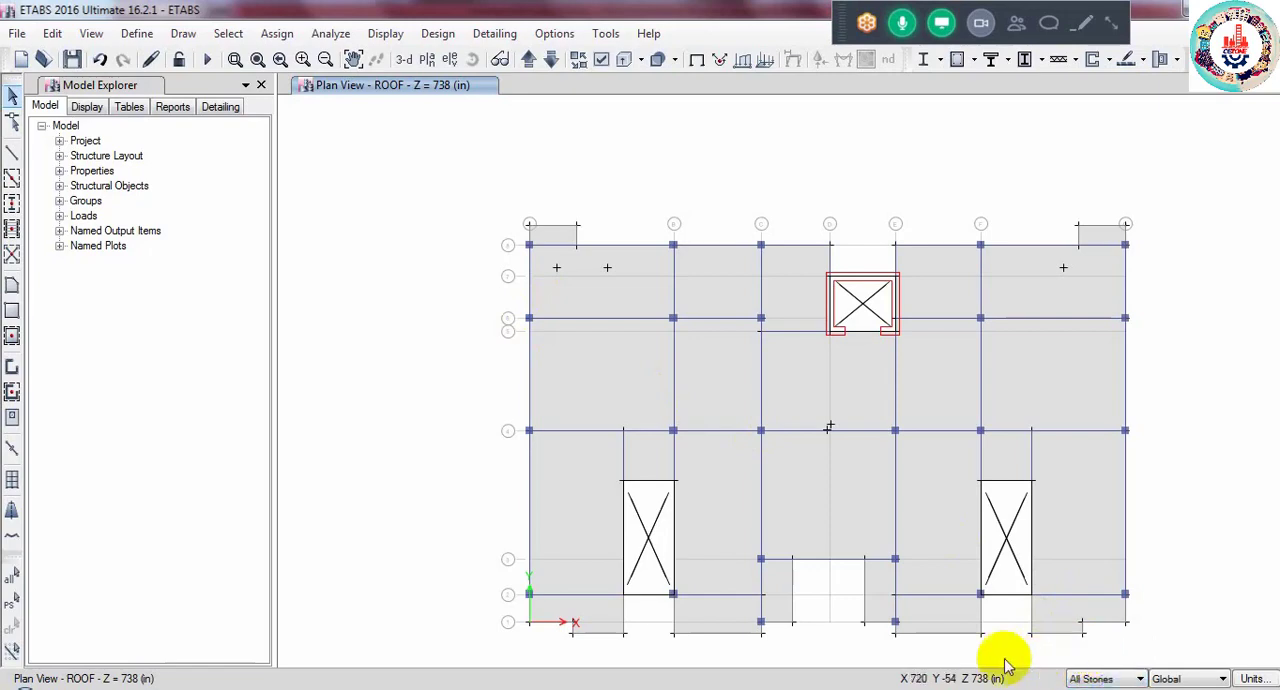
- Select column C34 on the first vertical grid line through all stories, choosing it from the overlapping joint, beams and floors
{"action": "left_click", "coordinate": [530, 320], "text": "ctrl"}
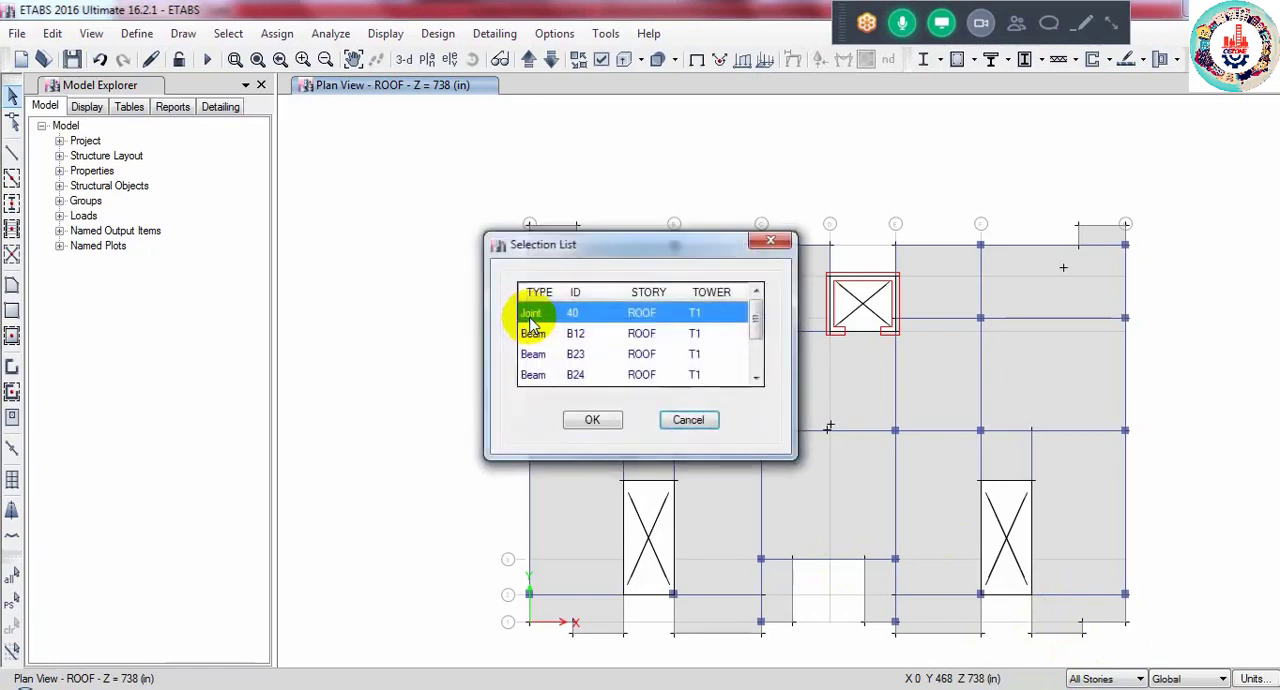
{"action": "left_click", "coordinate": [766, 244]}
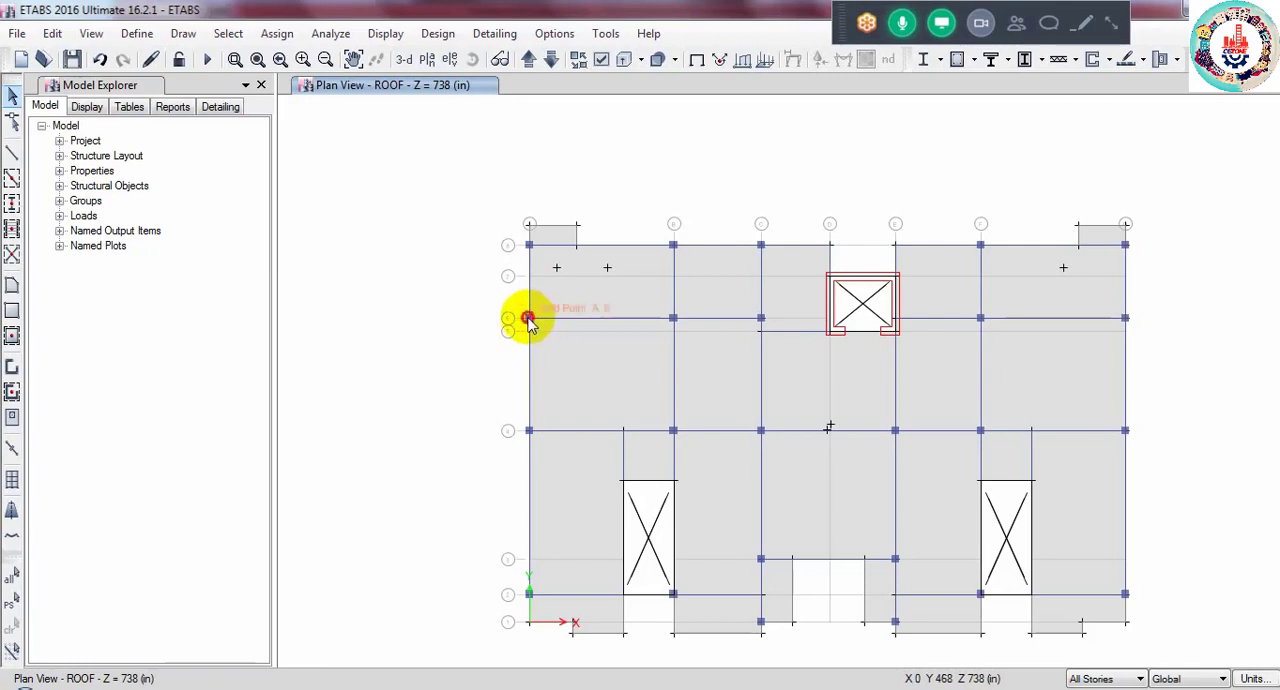
{"action": "left_click", "coordinate": [527, 317], "text": "ctrl"}
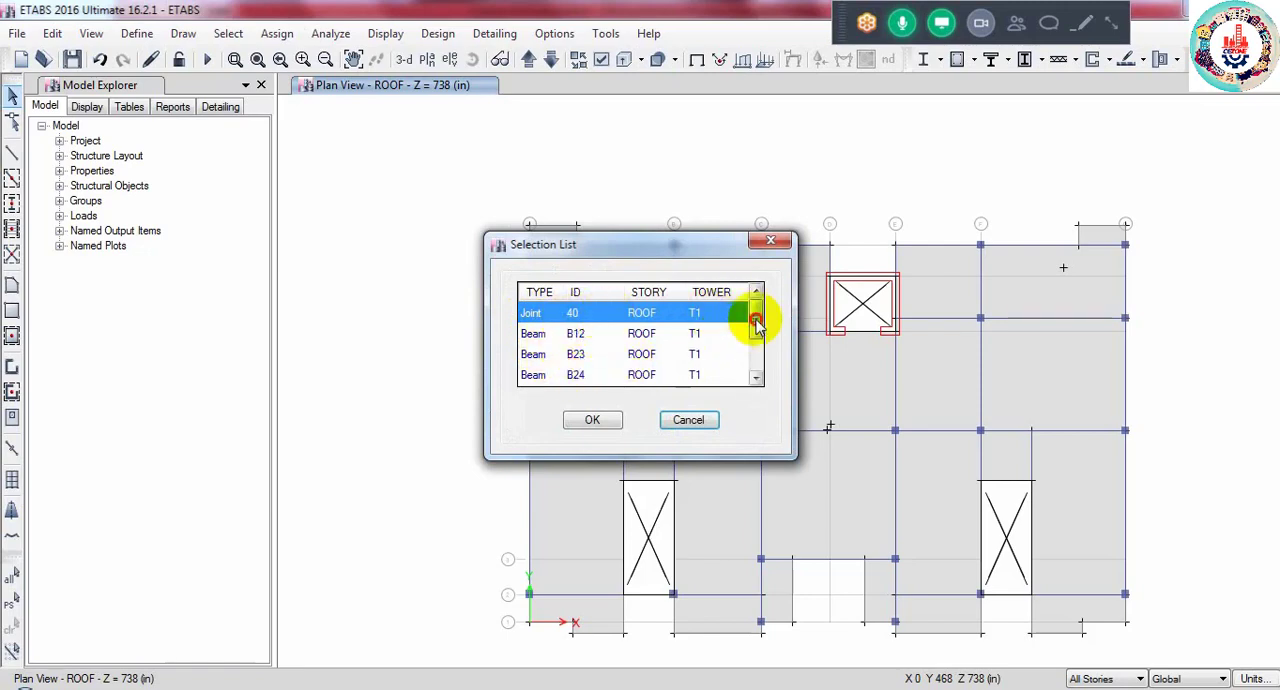
{"action": "left_click_drag", "start_coordinate": [755, 316], "coordinate": [755, 349]}
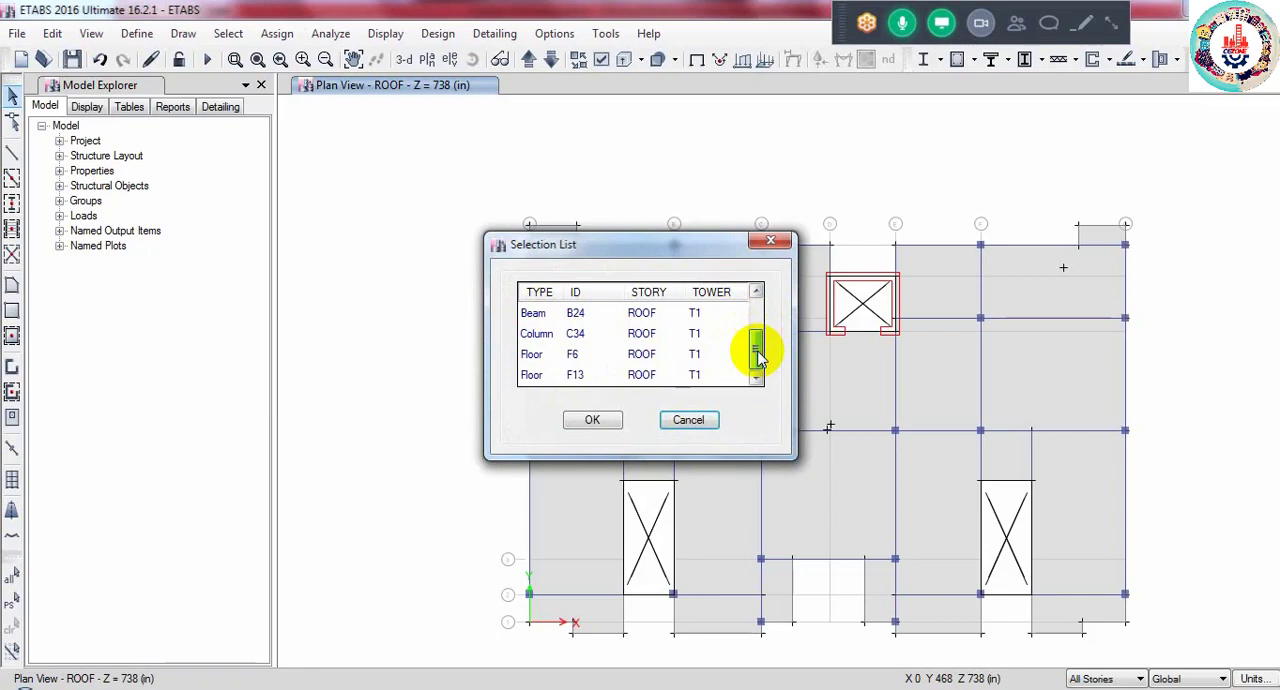
{"action": "left_click", "coordinate": [560, 334]}
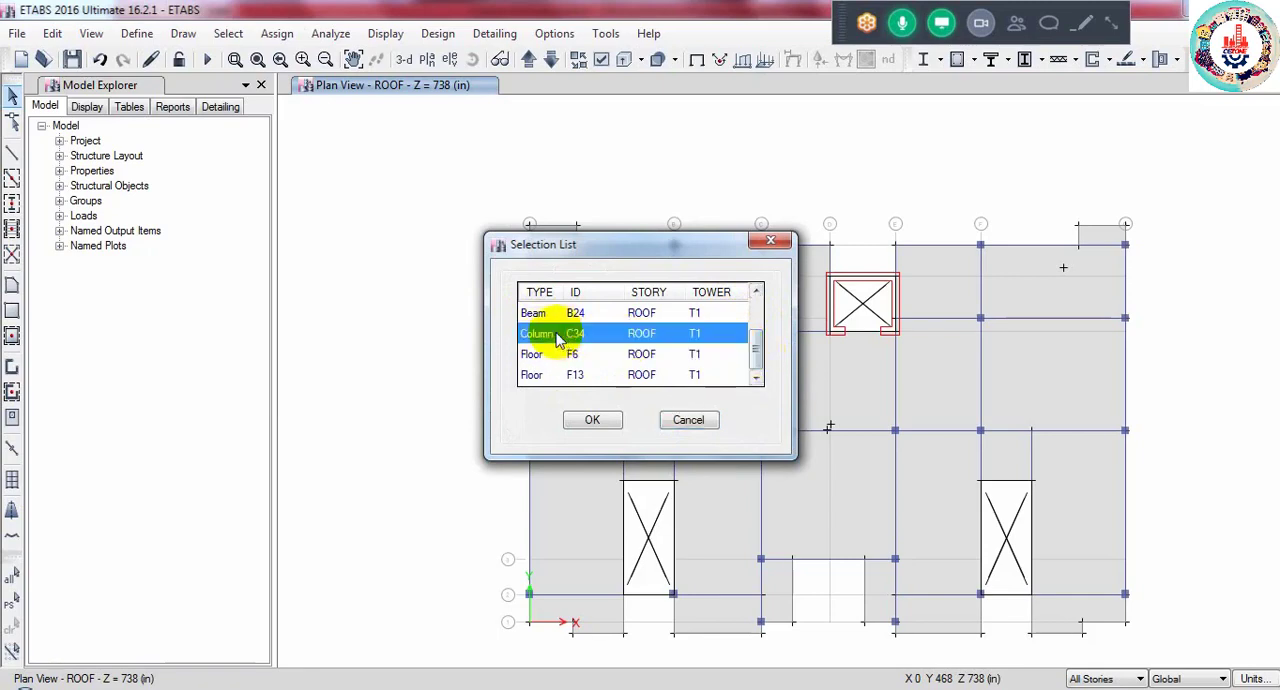
{"action": "left_click", "coordinate": [598, 420]}
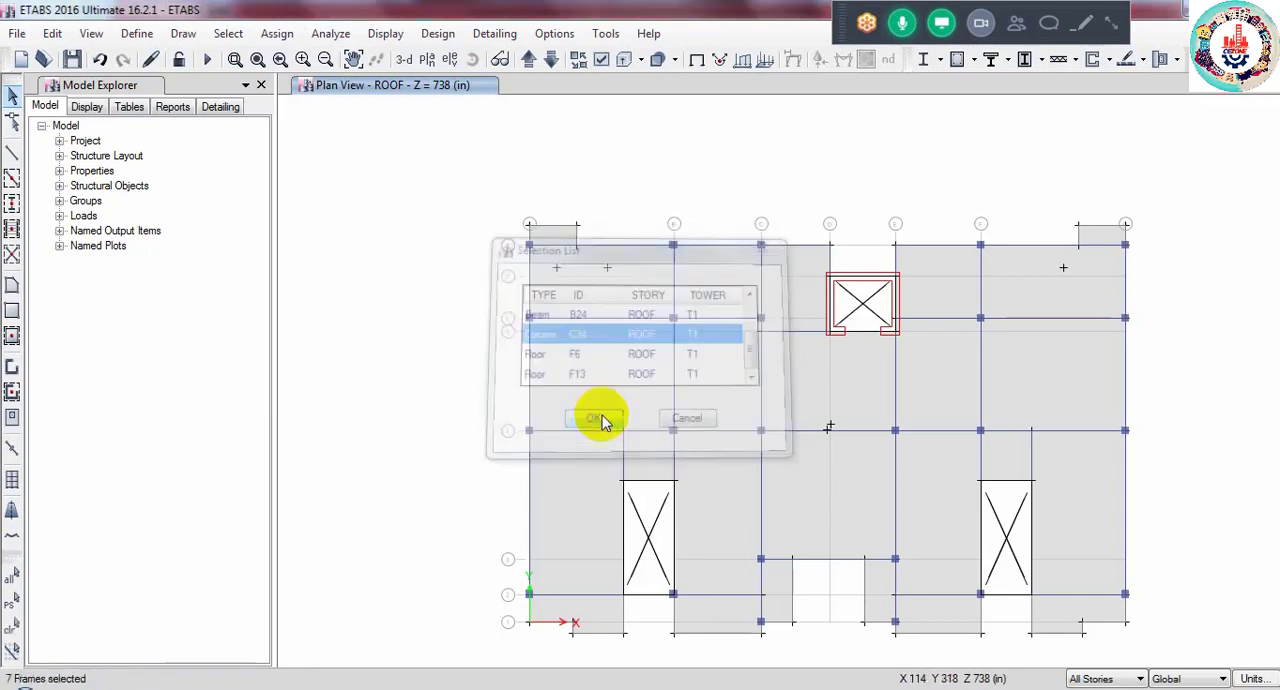
- Show the 3-D view and assign the C-12X18 frame section to the selected column frames
{"action": "left_click", "coordinate": [404, 60]}
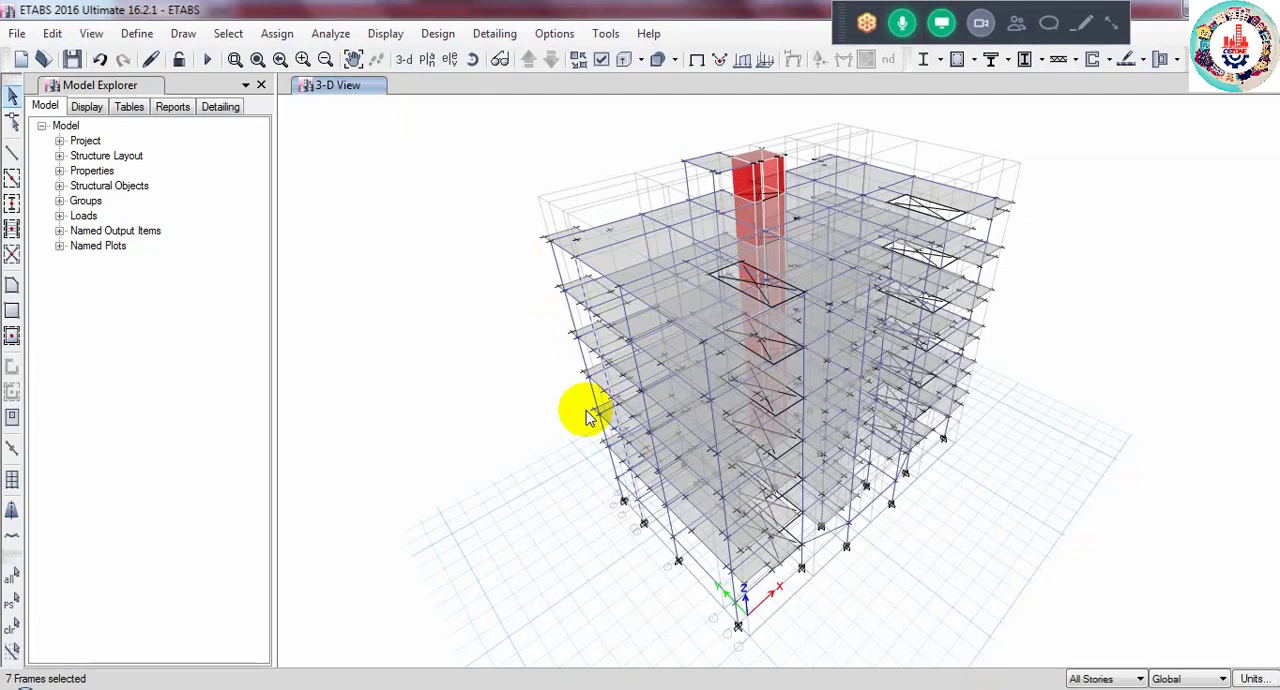
{"action": "left_click", "coordinate": [276, 34]}
{"action": "mouse_move", "coordinate": [338, 82]}
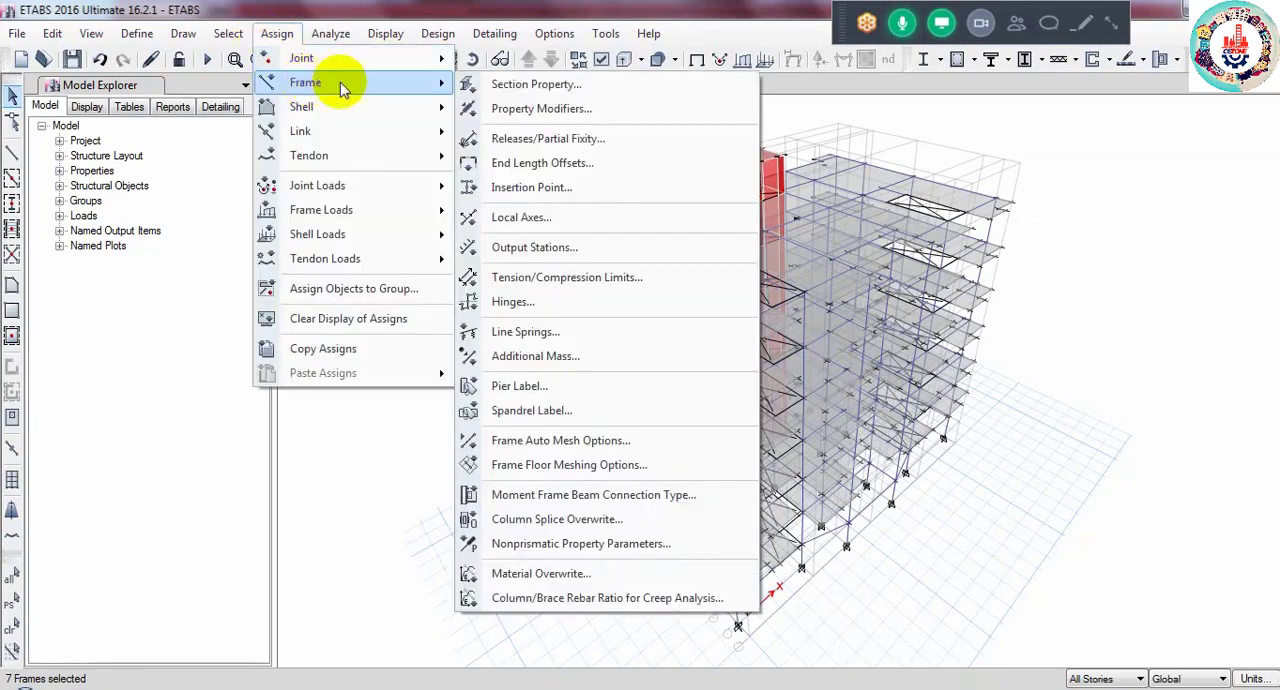
{"action": "left_click", "coordinate": [524, 86]}
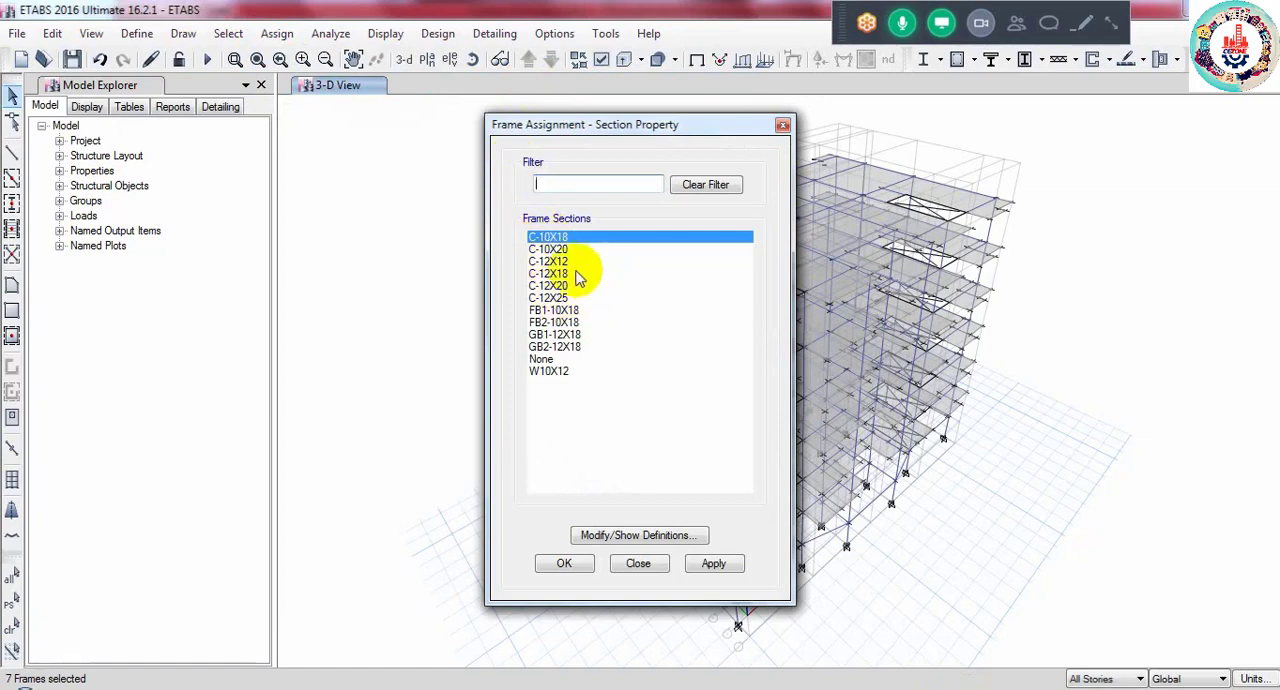
{"action": "left_click", "coordinate": [552, 274]}
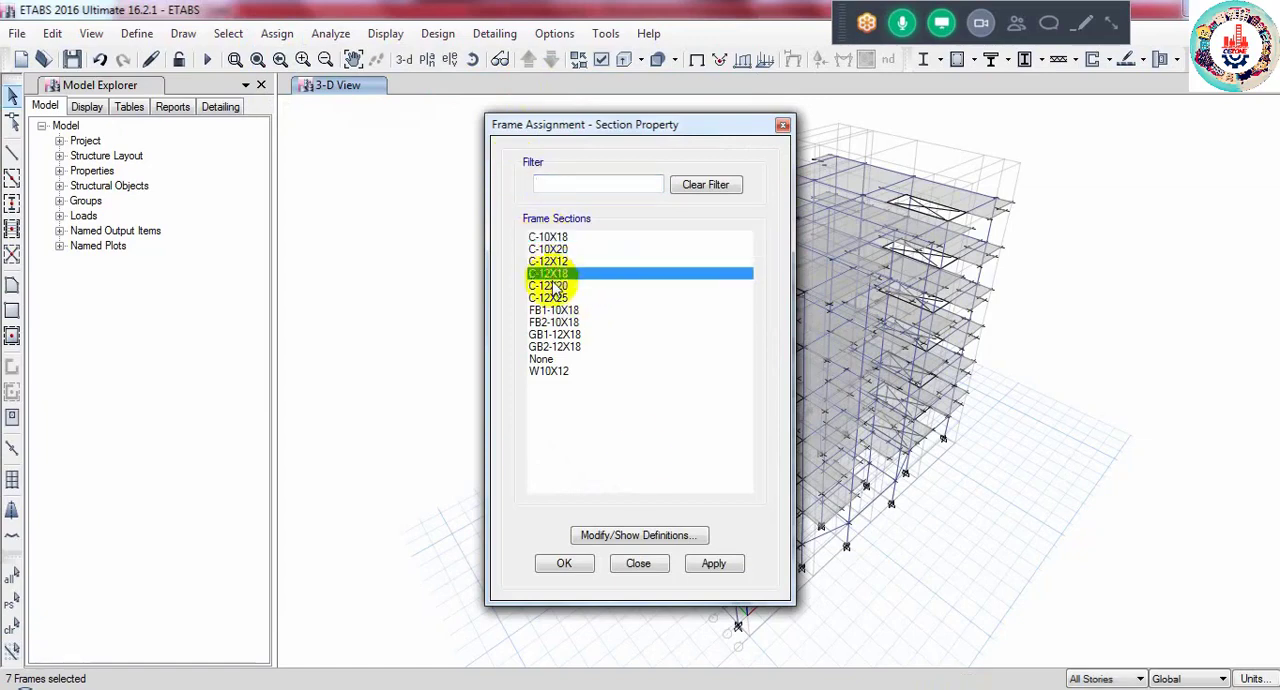
{"action": "left_click", "coordinate": [565, 564]}
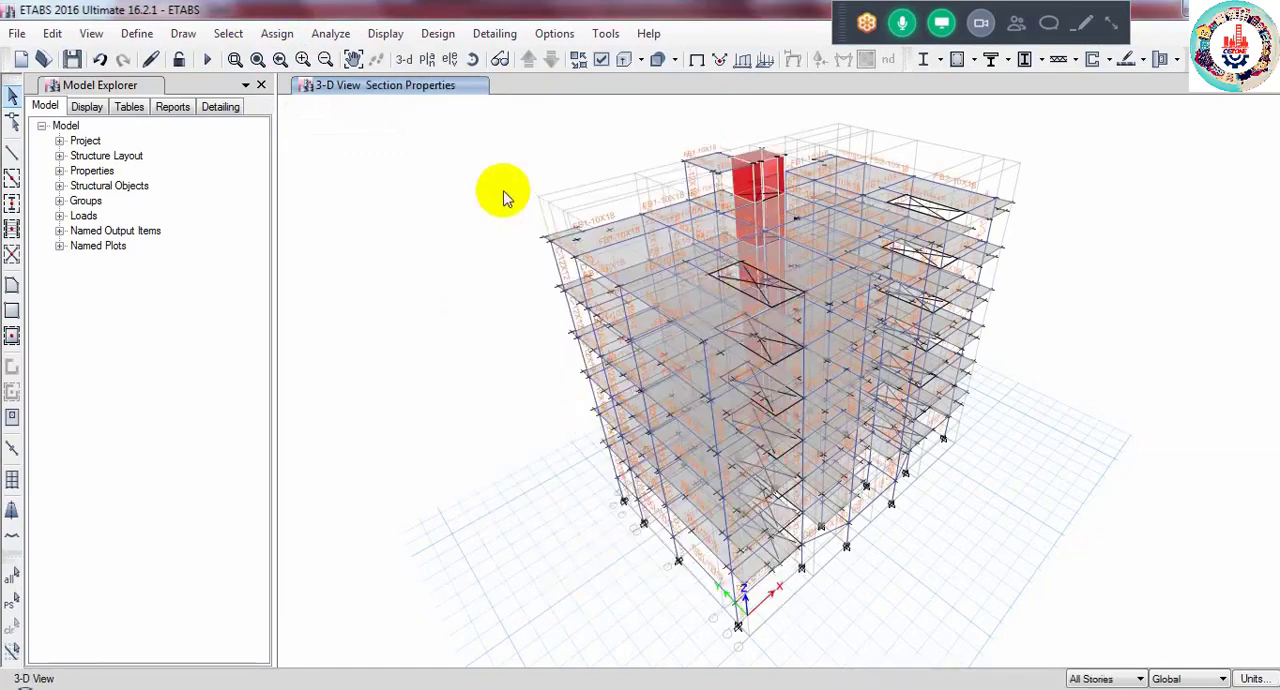
- Show the ROOF plan view and move down through the stories to the 4TH FLOOR plan
{"action": "left_click", "coordinate": [421, 65]}
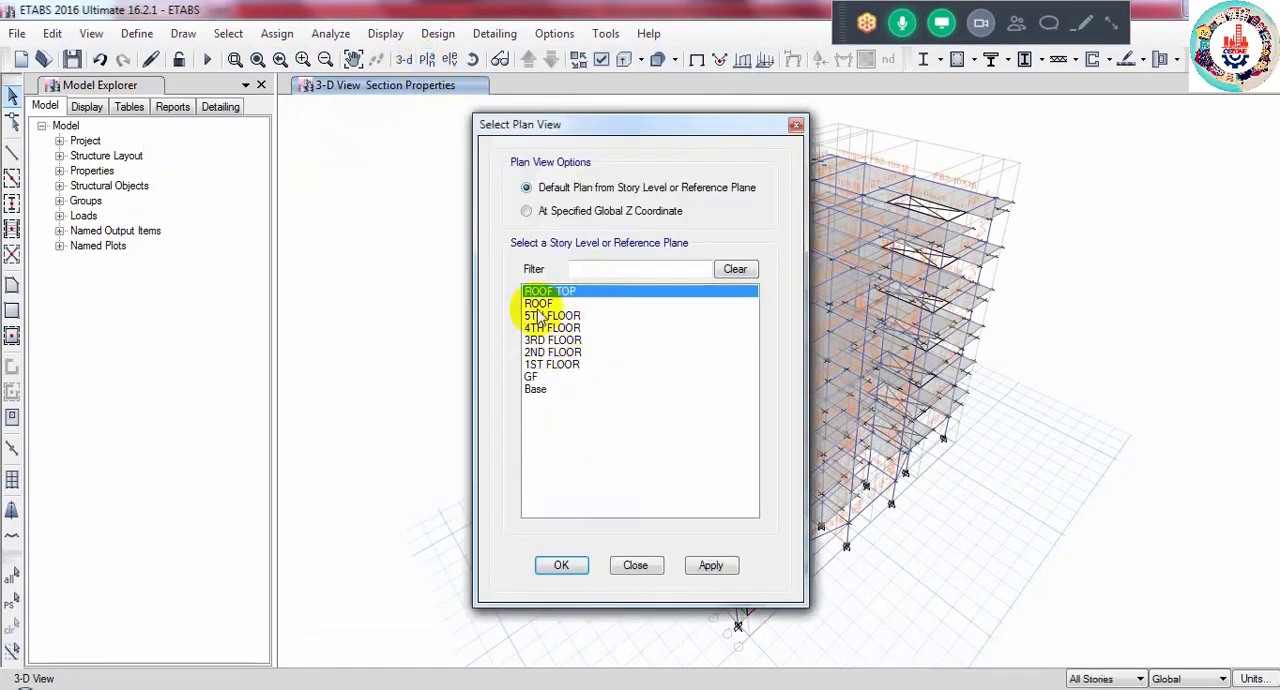
{"action": "left_click", "coordinate": [541, 303]}
{"action": "left_click", "coordinate": [561, 565]}
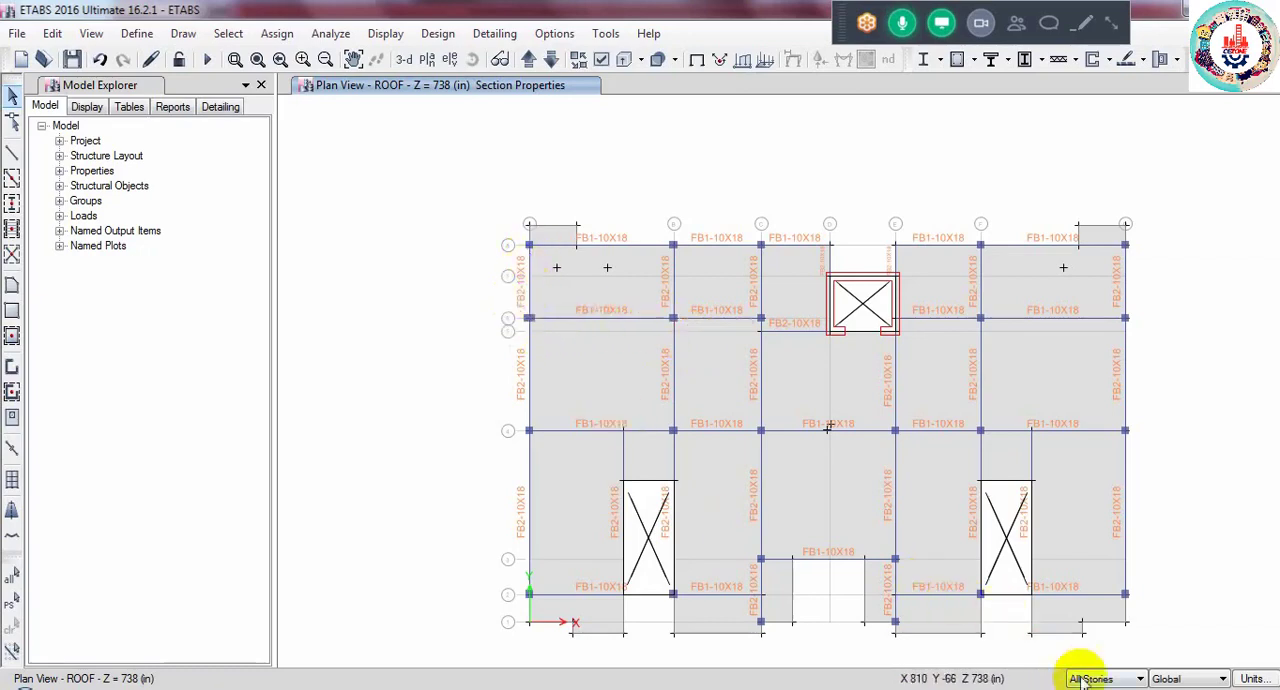
{"action": "left_click", "coordinate": [549, 60]}
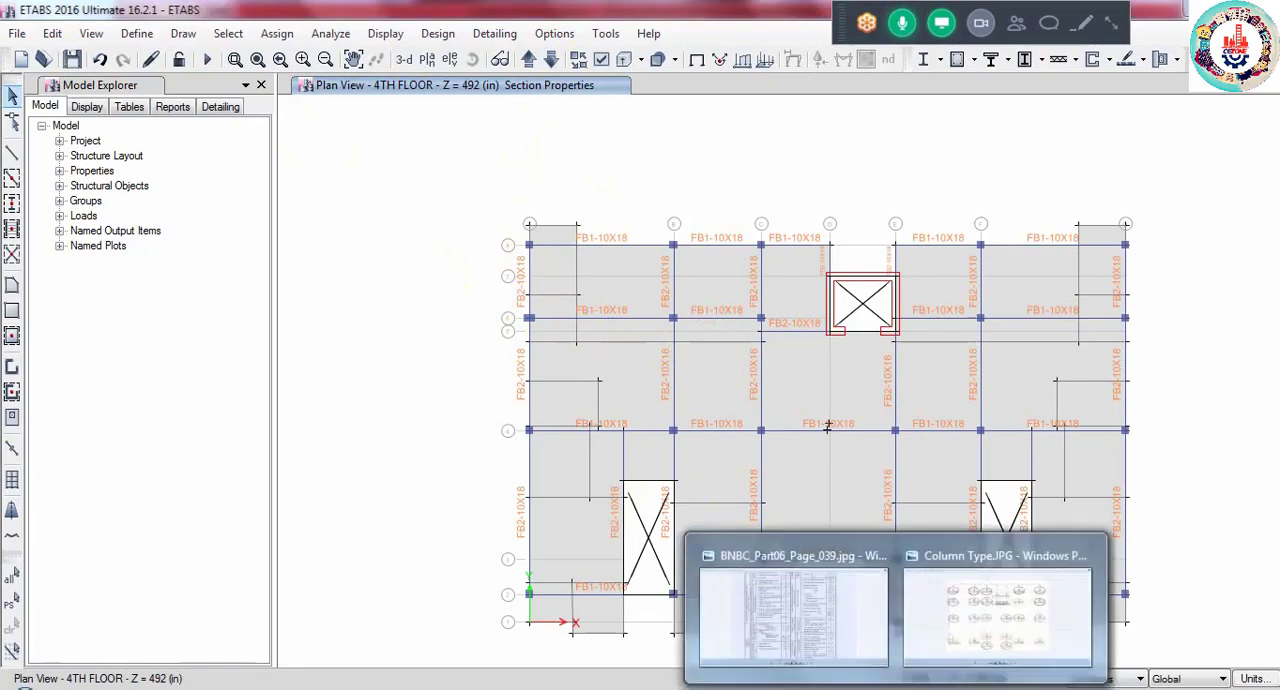
- Check the column groups in Column Type.JPG and examine the column beside the upper toilet in the AutoCAD floor plan
{"action": "left_click", "coordinate": [970, 600]}
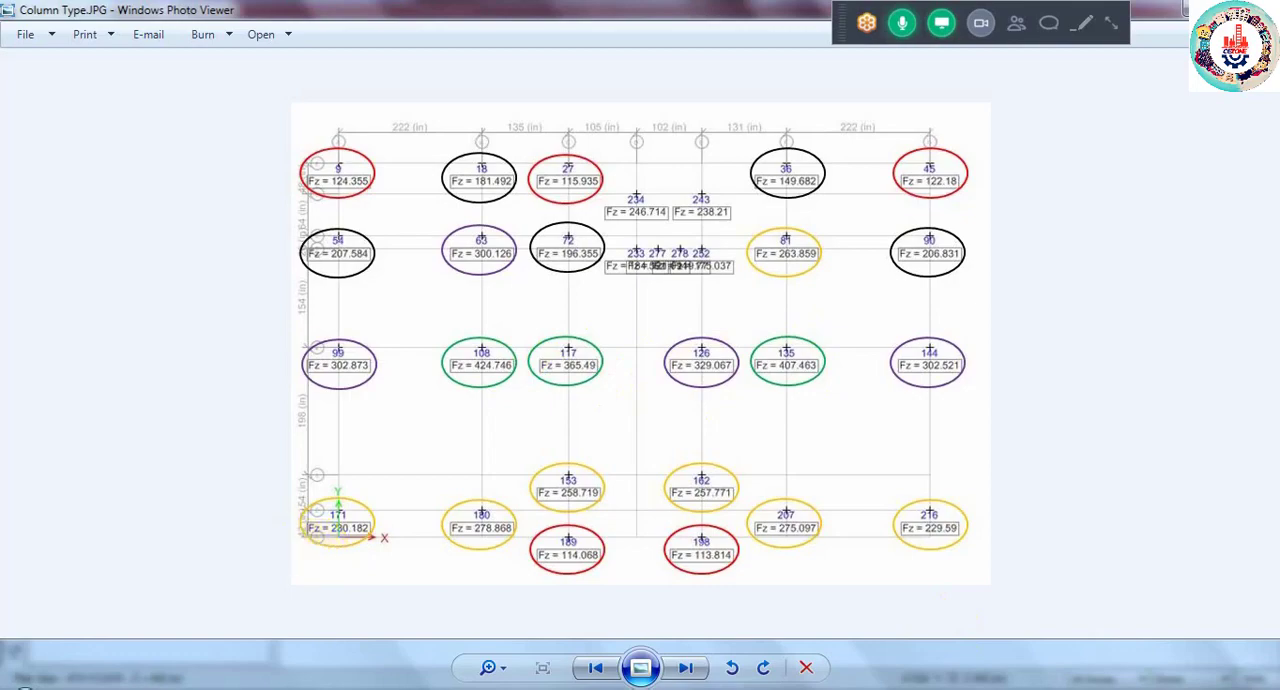
{"action": "mouse_move", "coordinate": [171, 666]}
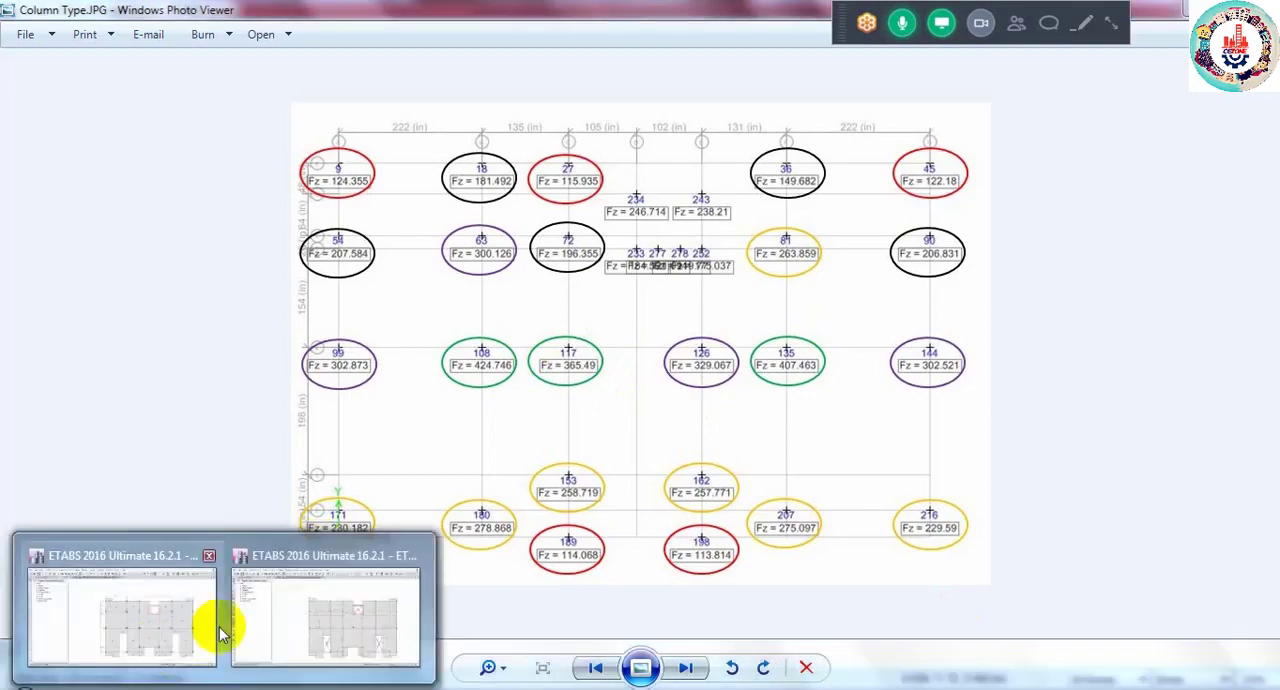
{"action": "left_click", "coordinate": [286, 629]}
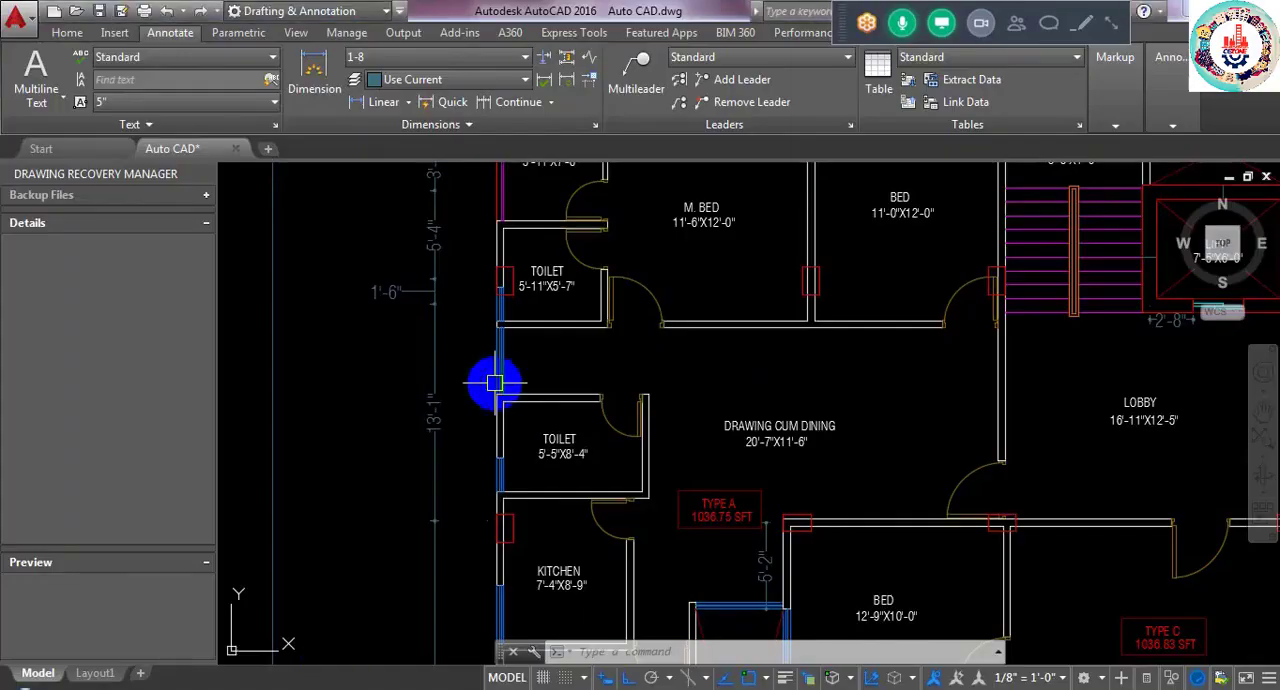
{"action": "middle_click_drag", "start_coordinate": [532, 305], "coordinate": [538, 454]}
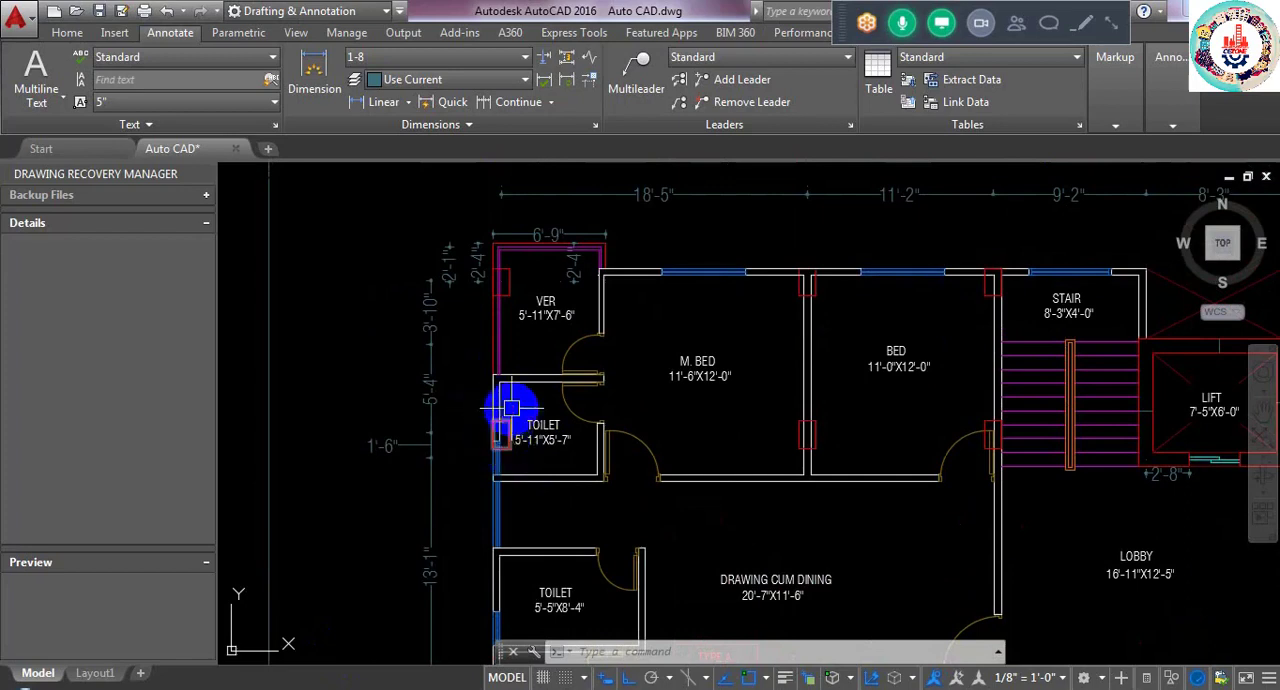
{"action": "mouse_move", "coordinate": [511, 430]}
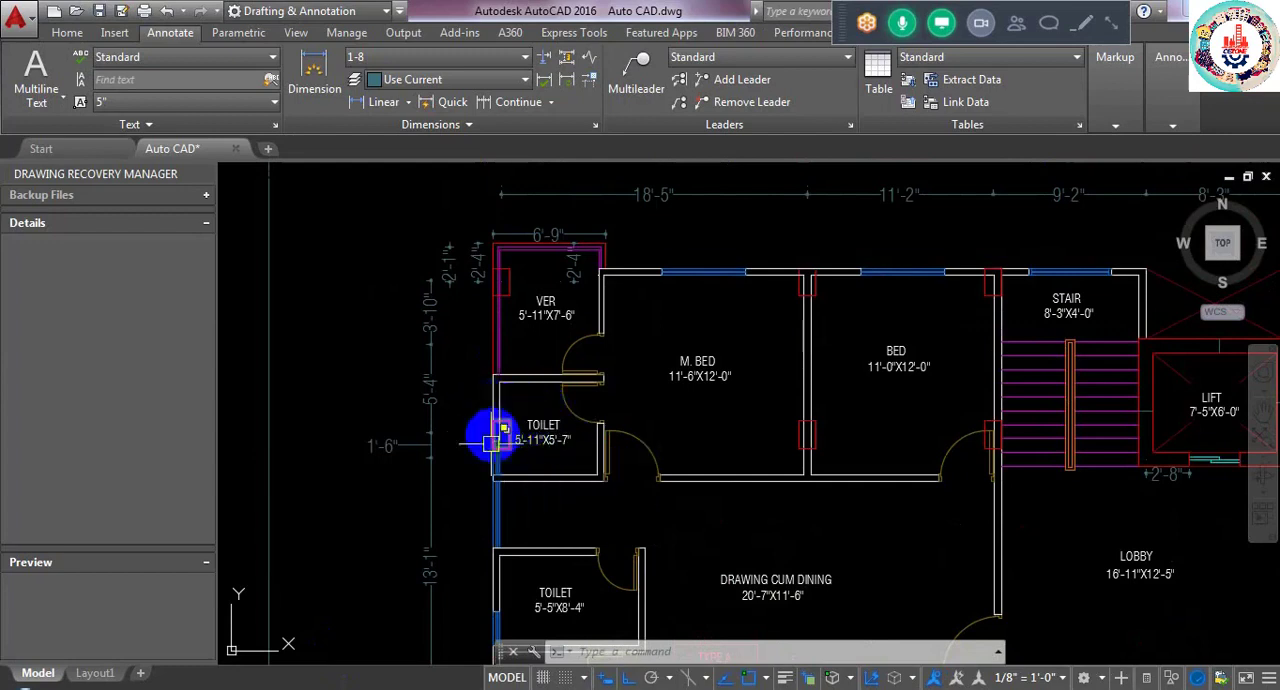
- Return to the ETABS column model and select column C34 through all stories from the overlapping objects on the first vertical grid line
{"action": "mouse_move", "coordinate": [223, 688]}
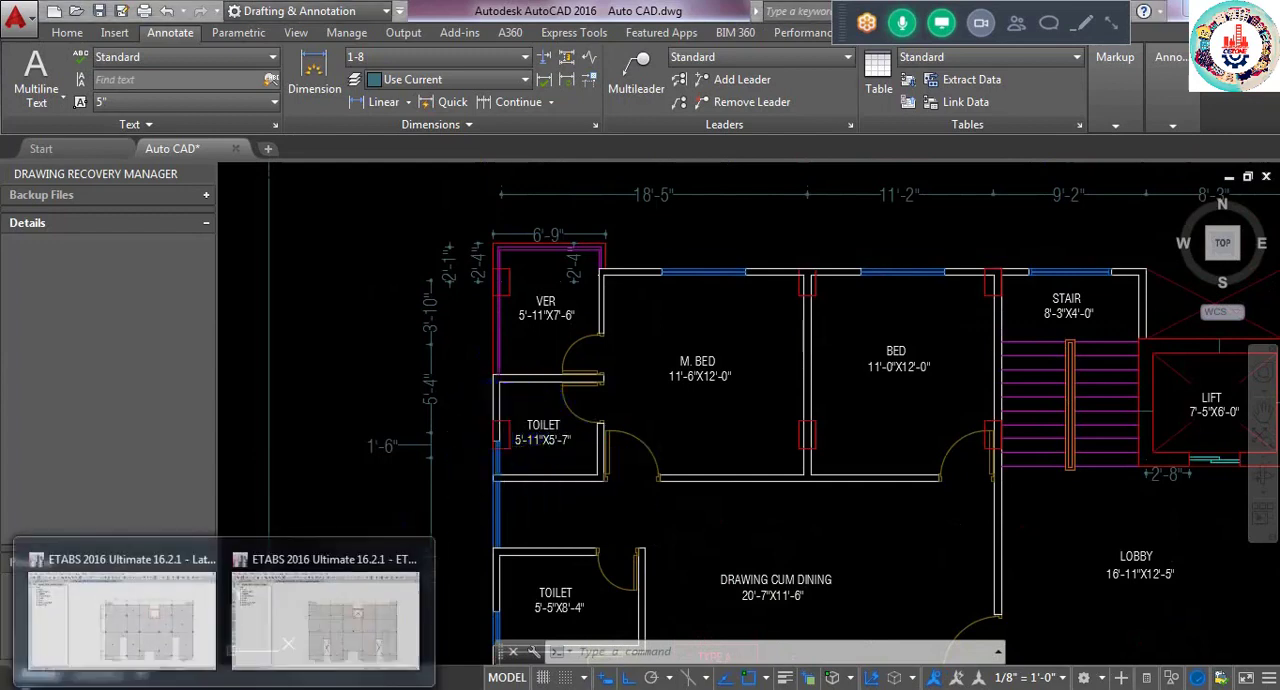
{"action": "left_click", "coordinate": [251, 610]}
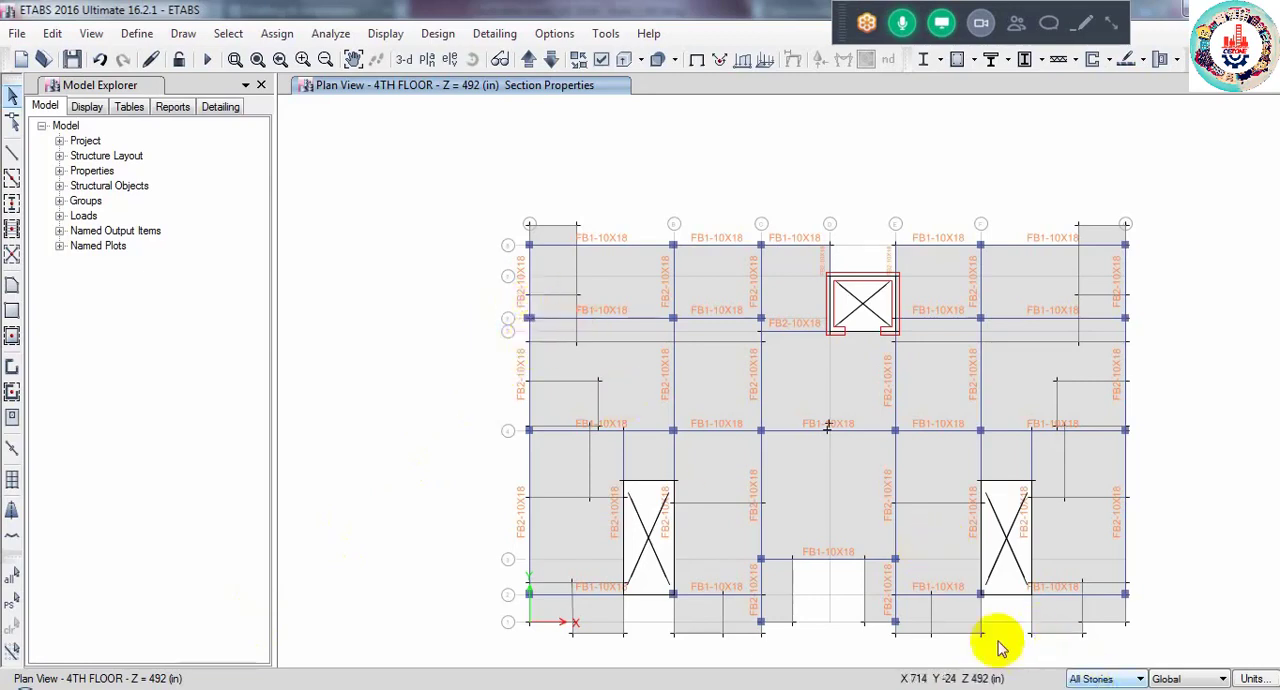
{"action": "left_click", "coordinate": [528, 318], "text": "ctrl"}
{"action": "left_click_drag", "start_coordinate": [755, 305], "coordinate": [755, 355]}
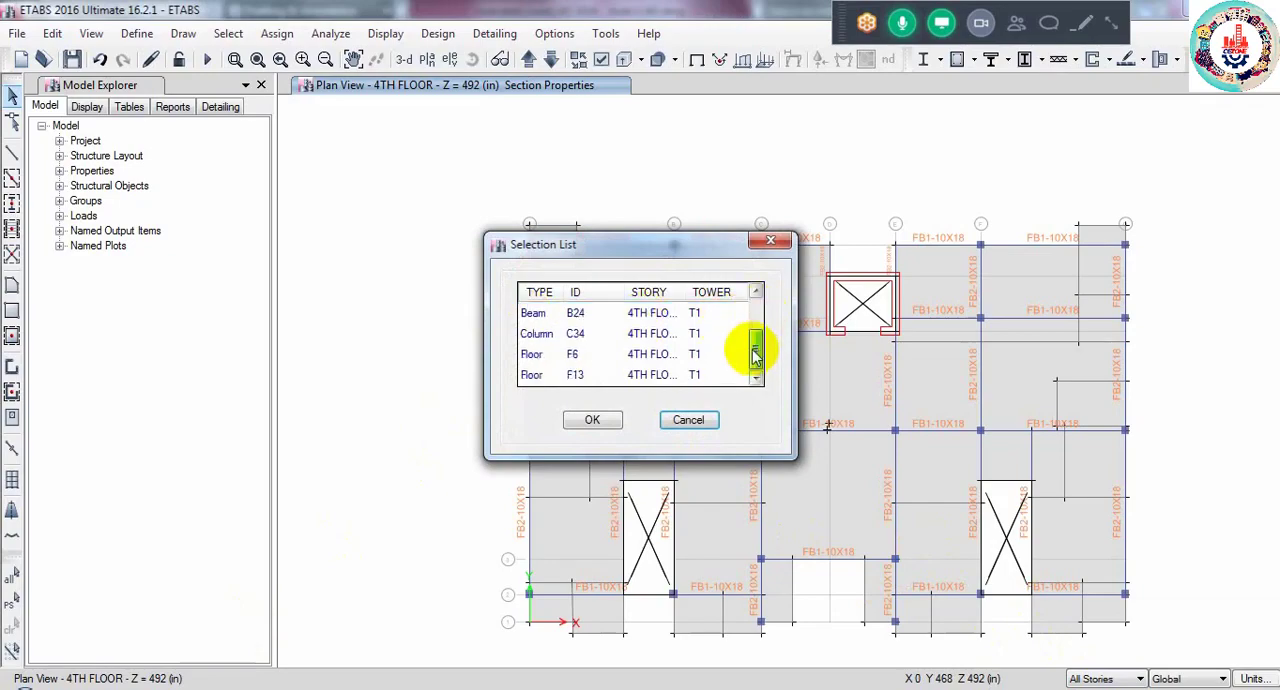
{"action": "left_click", "coordinate": [571, 334]}
{"action": "left_click", "coordinate": [592, 420]}
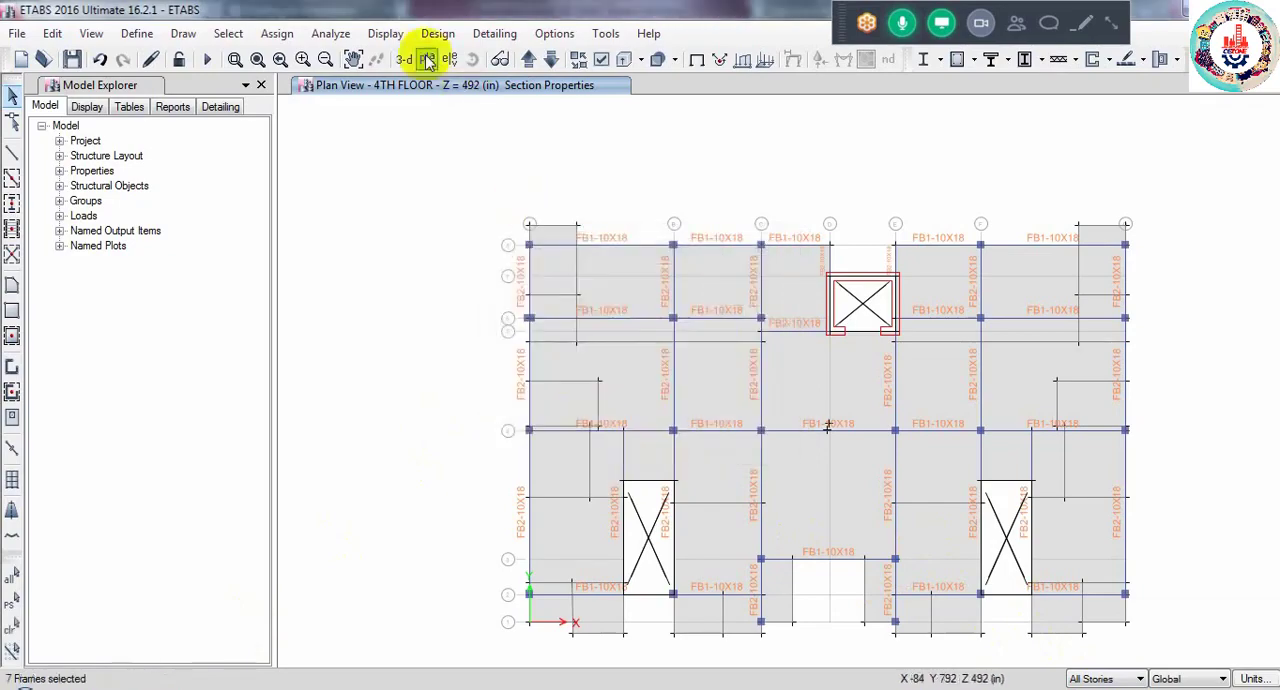
- Set the local axes angle of the selected column frames to 90 degrees
{"action": "left_click", "coordinate": [279, 33]}
{"action": "mouse_move", "coordinate": [320, 86]}
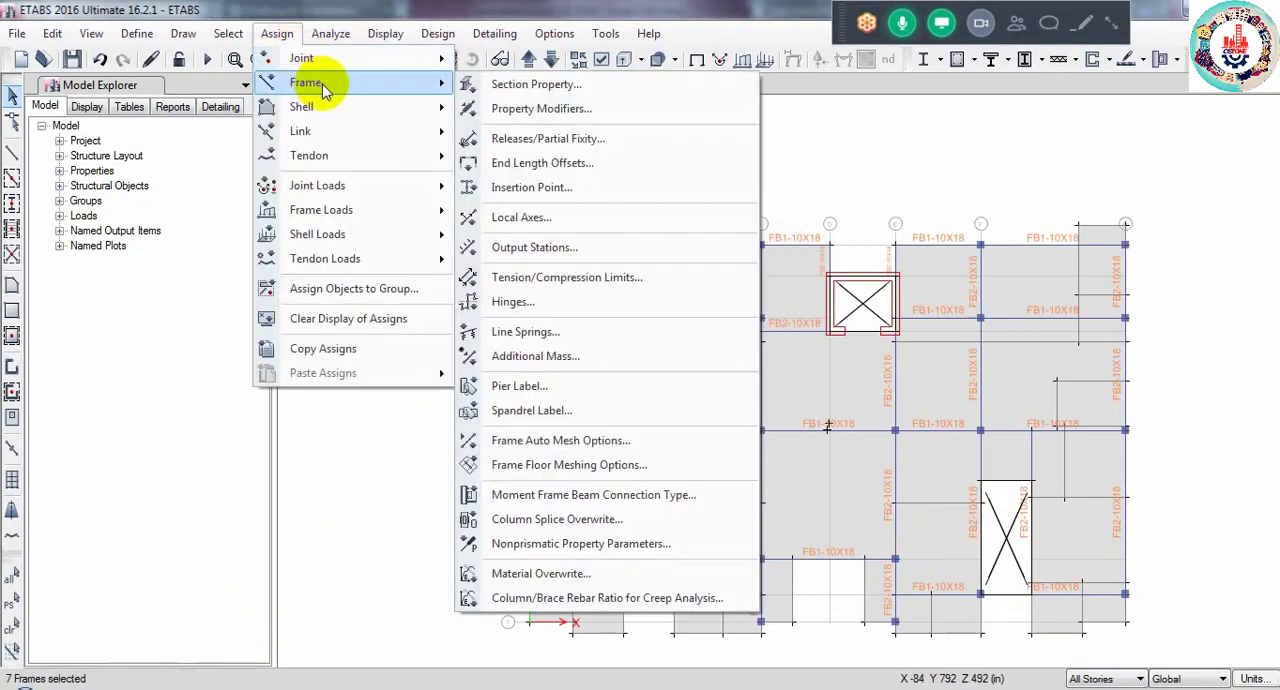
{"action": "left_click", "coordinate": [540, 217]}
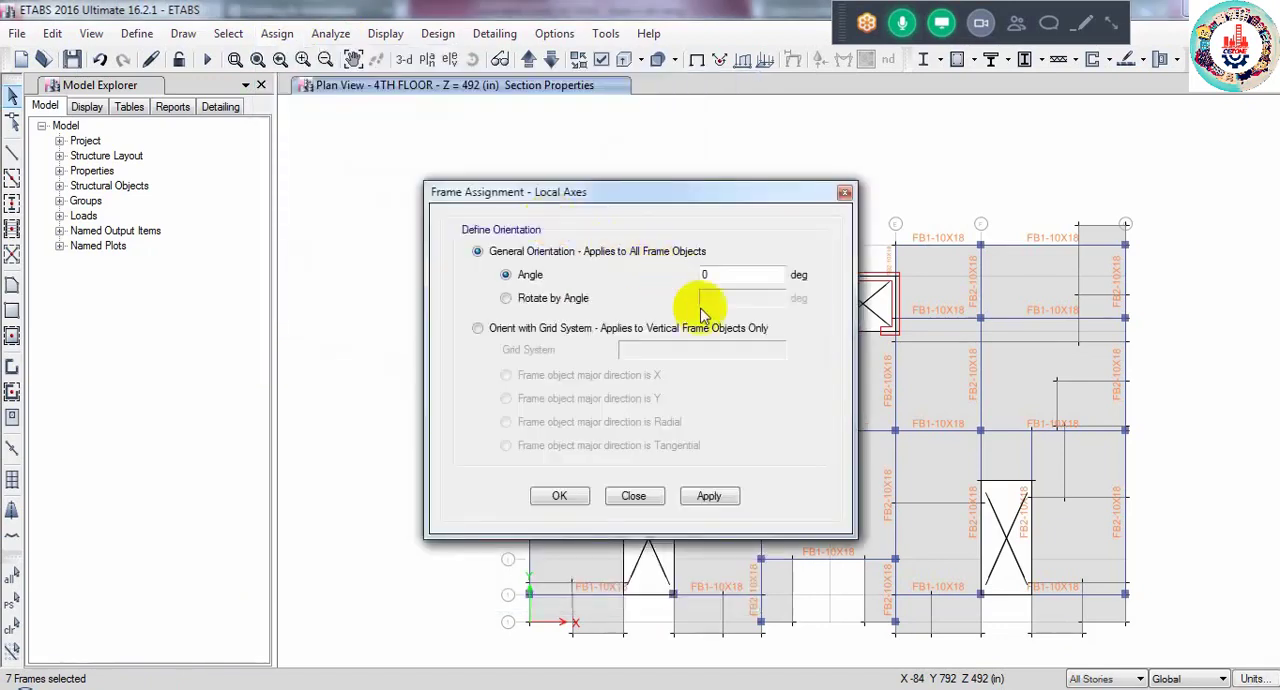
{"action": "double_click", "coordinate": [714, 276]}
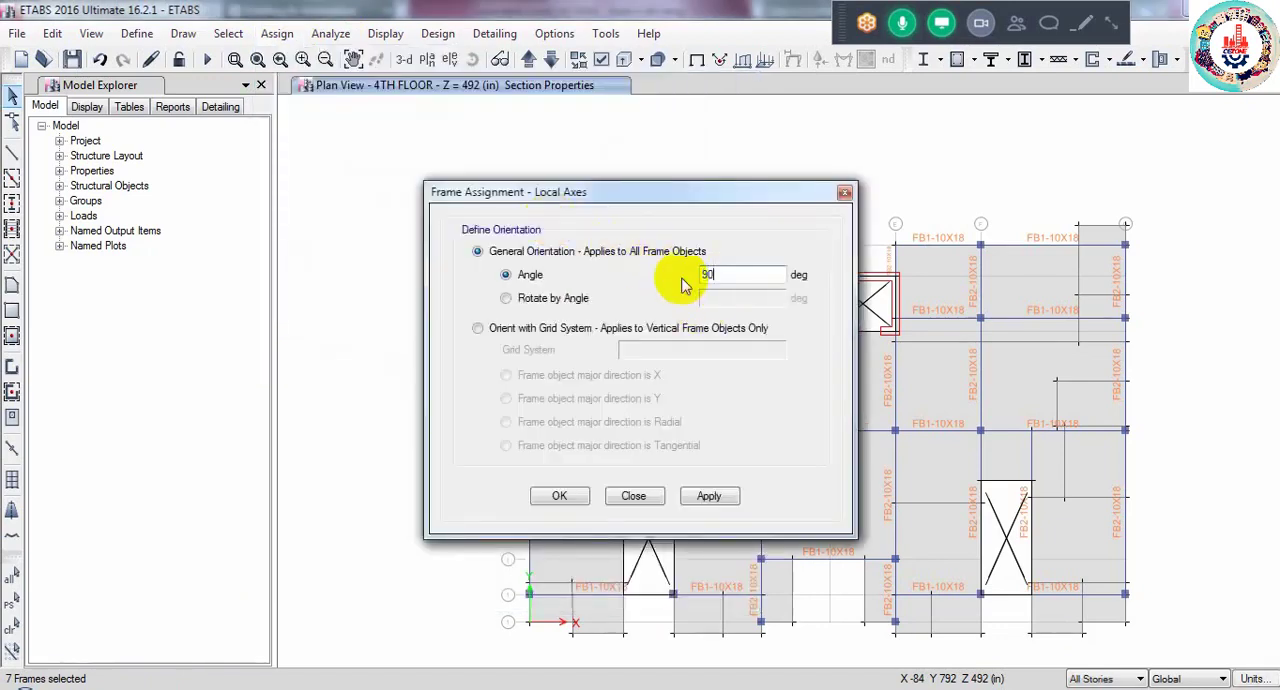
{"action": "type", "text": "90"}
{"action": "left_click", "coordinate": [561, 496]}
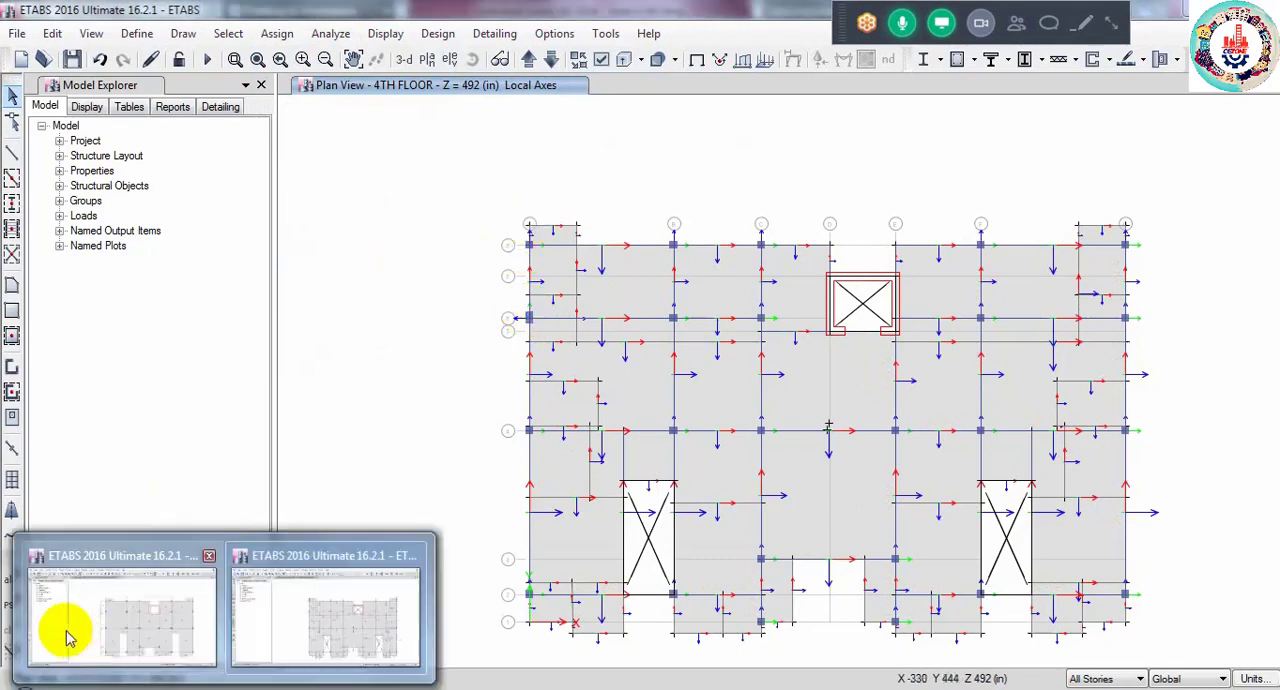
- Switch to the Lataral Load ETABS model and try to run its analysis
{"action": "left_click", "coordinate": [60, 628]}
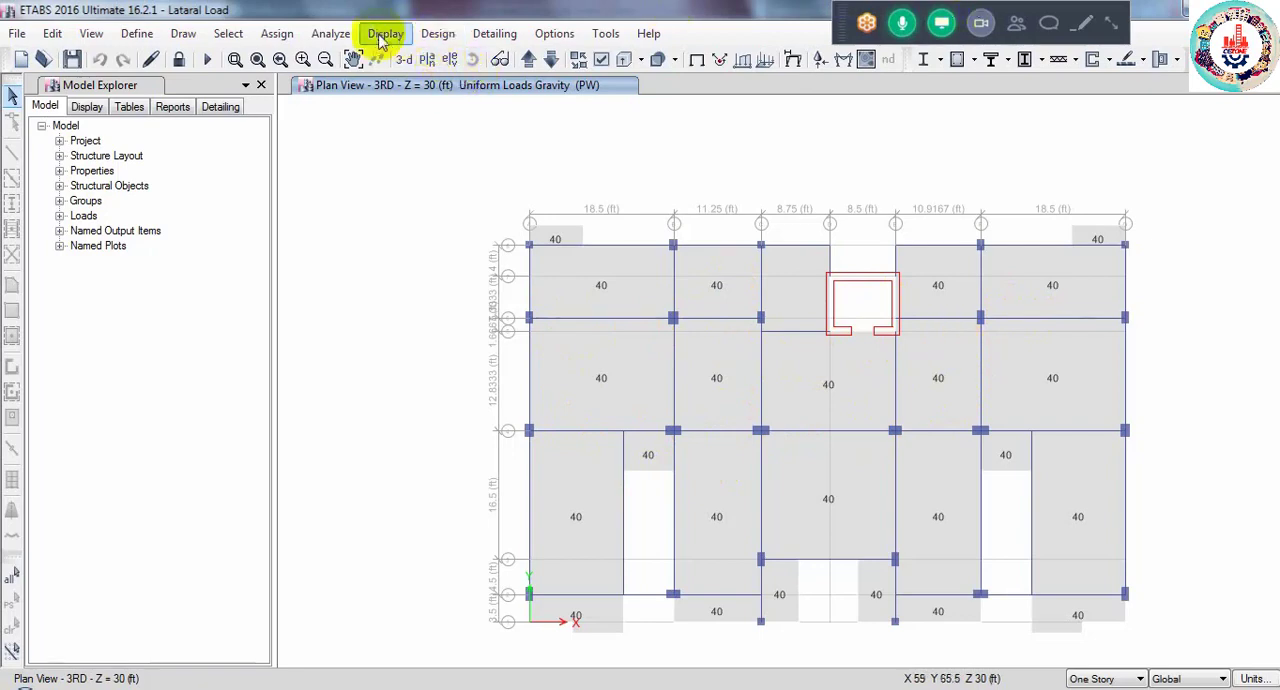
{"action": "left_click", "coordinate": [340, 38]}
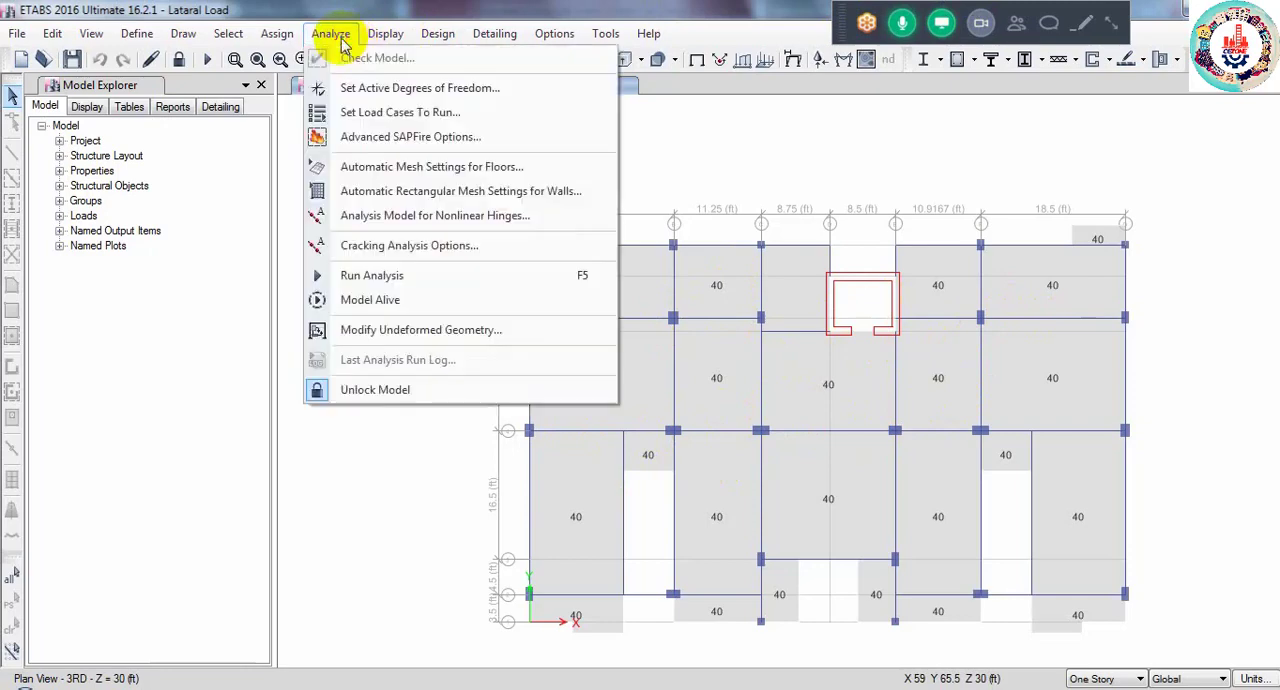
{"action": "left_click", "coordinate": [371, 272]}
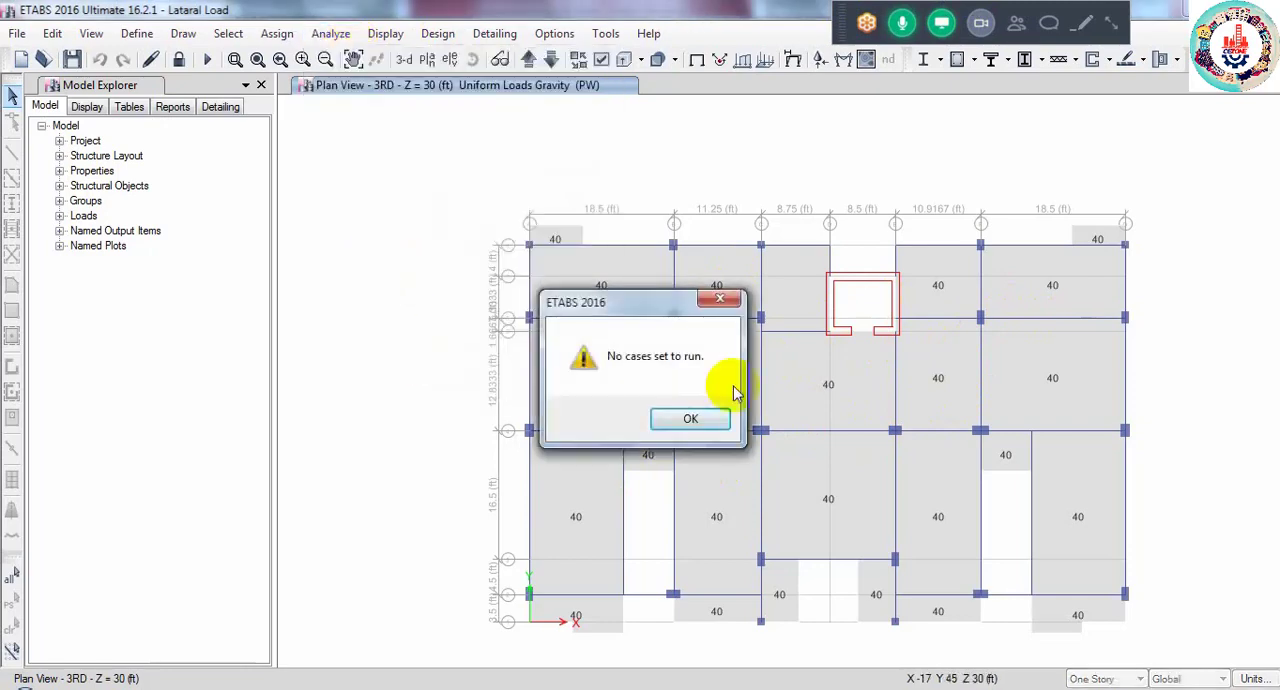
{"action": "left_click", "coordinate": [719, 299]}
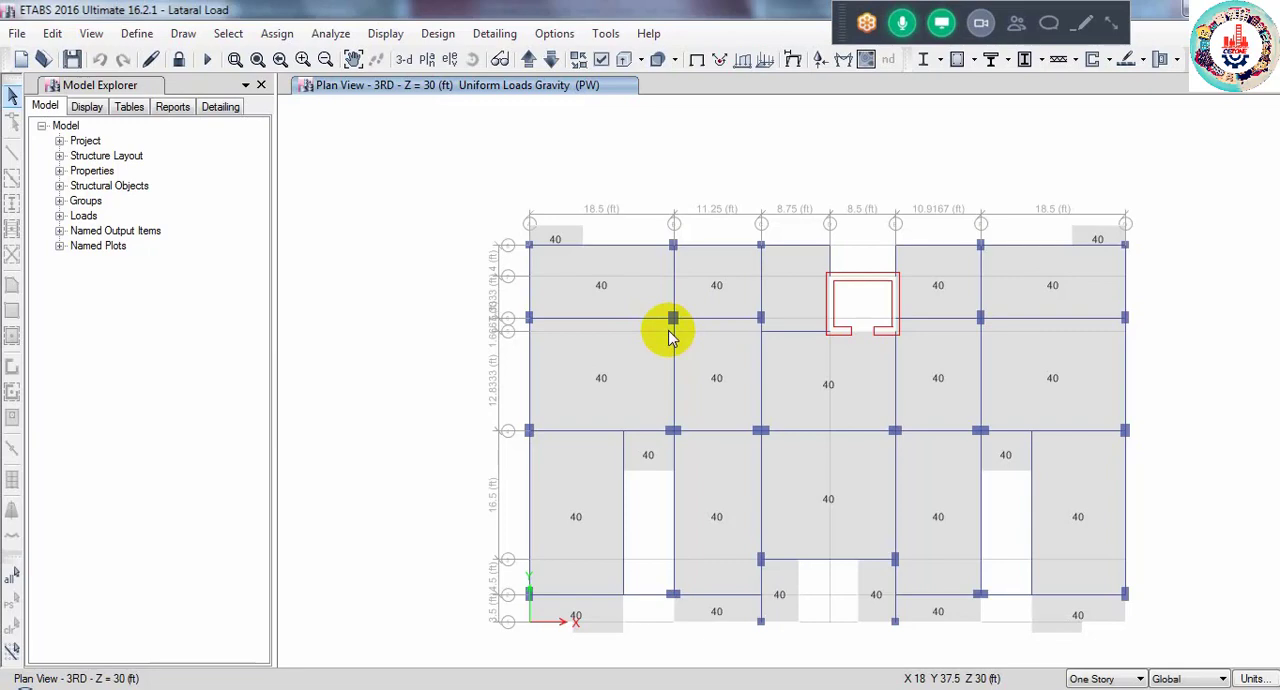
- Open CHECK.docx in Word from the DATA folder of the ETABS PROJECT directory
{"action": "mouse_move", "coordinate": [981, 688]}
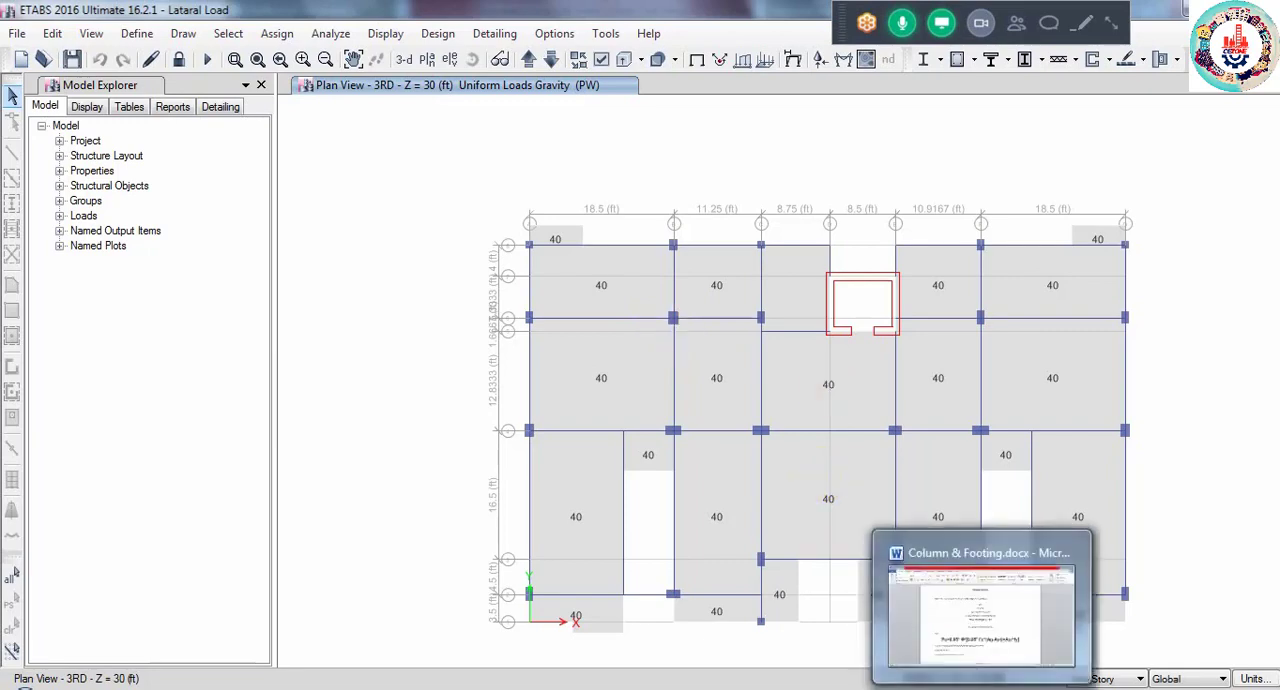
{"action": "mouse_move", "coordinate": [723, 688]}
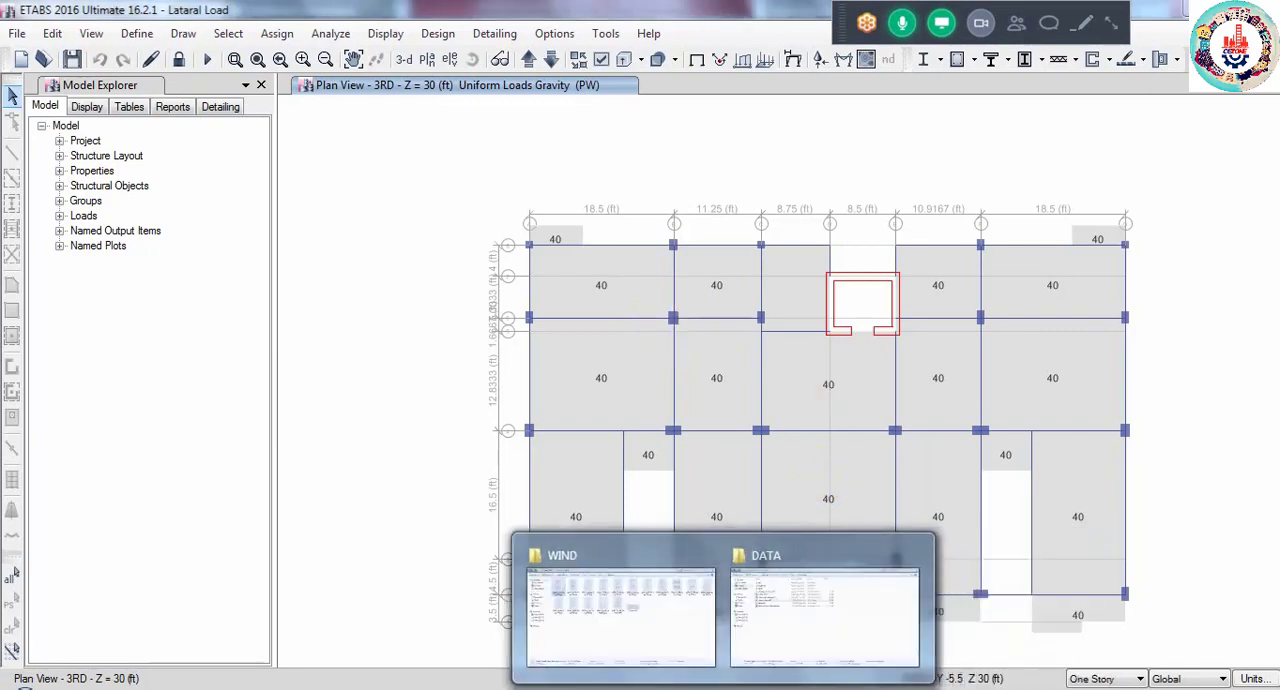
{"action": "left_click", "coordinate": [786, 643]}
{"action": "left_click", "coordinate": [235, 203]}
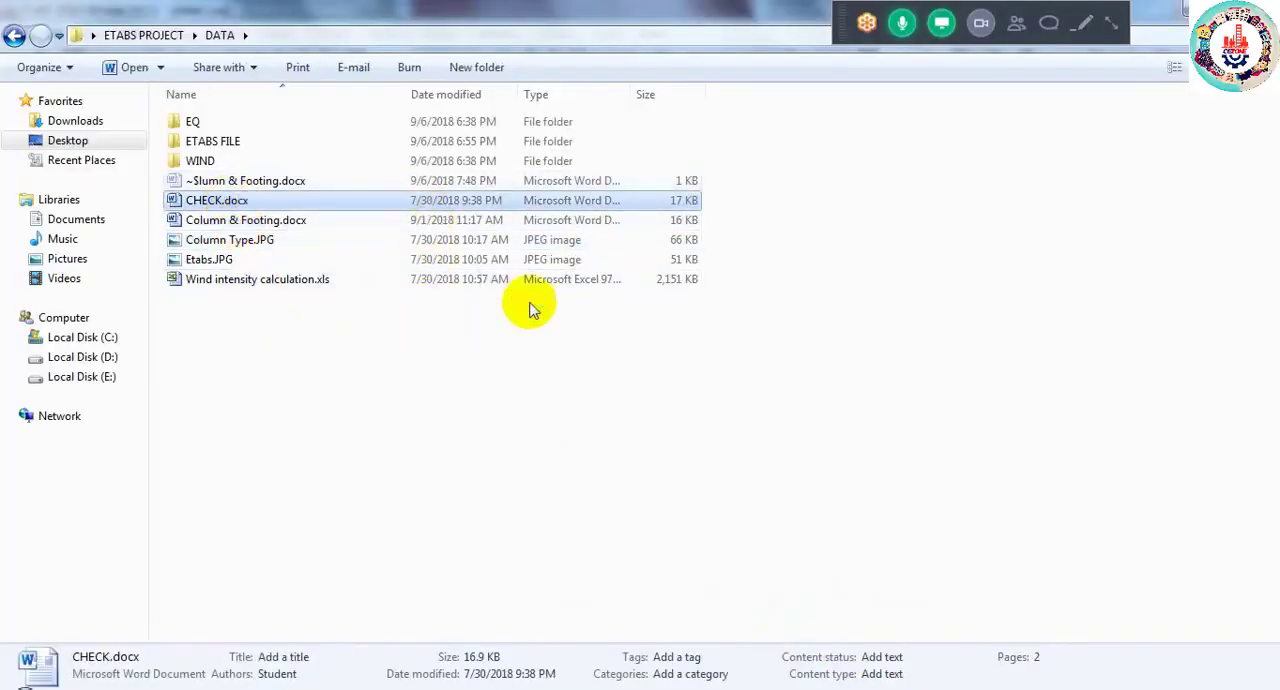
{"action": "key", "text": "Return"}
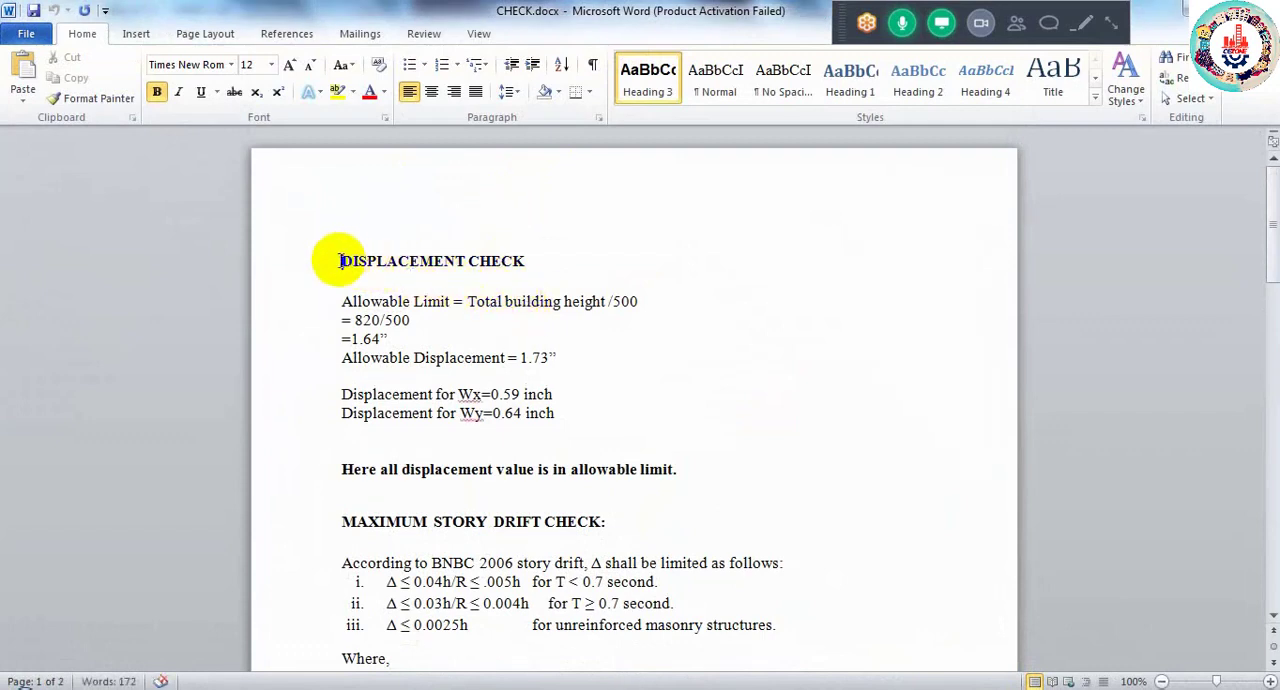
- Highlight the DISPLACEMENT CHECK heading, then the total building height and the divisor 500 in the allowable limit formula
{"action": "left_click_drag", "start_coordinate": [345, 260], "coordinate": [549, 258]}
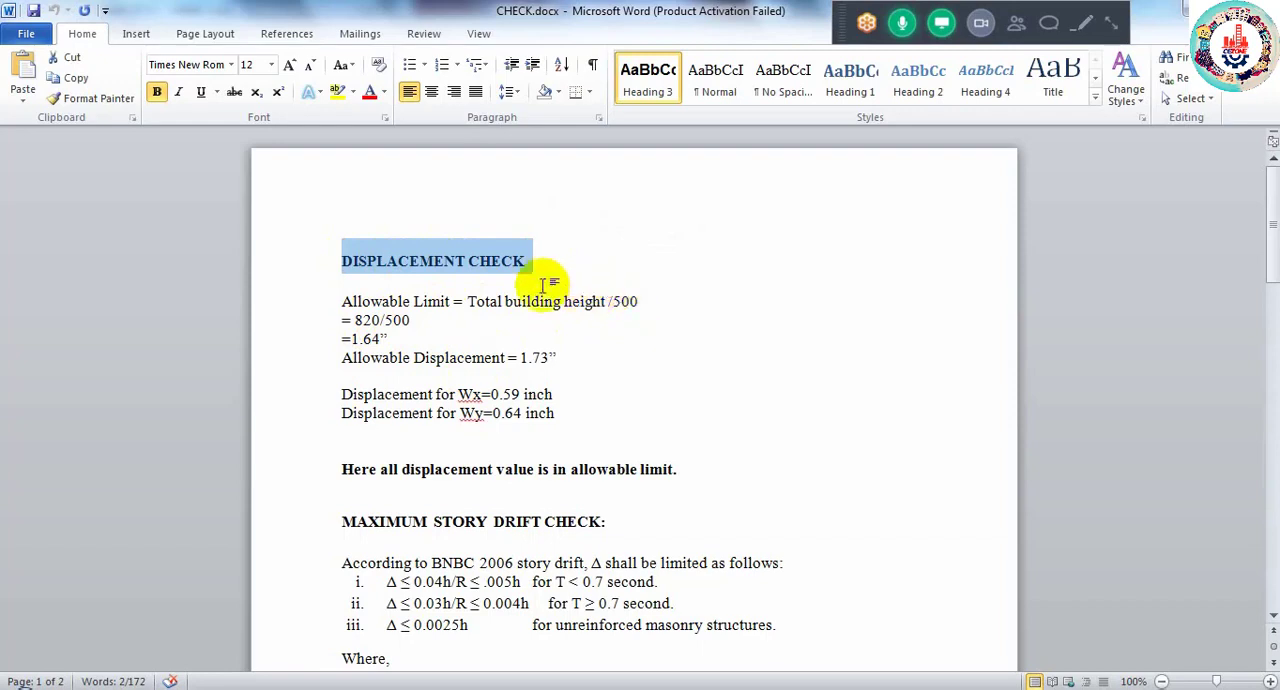
{"action": "left_click_drag", "start_coordinate": [468, 301], "coordinate": [617, 304]}
{"action": "left_click", "coordinate": [622, 302]}
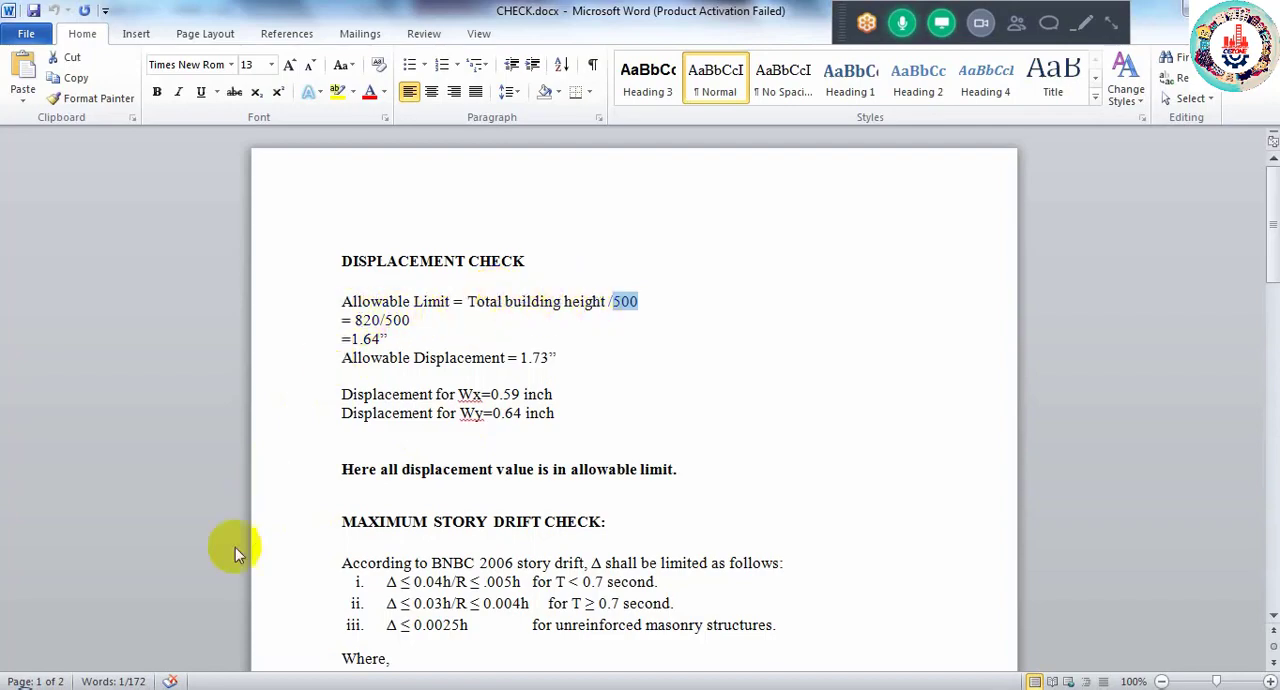
- Return to the Lataral Load ETABS model and open its story data to read the story heights and elevations
{"action": "left_click", "coordinate": [160, 625]}
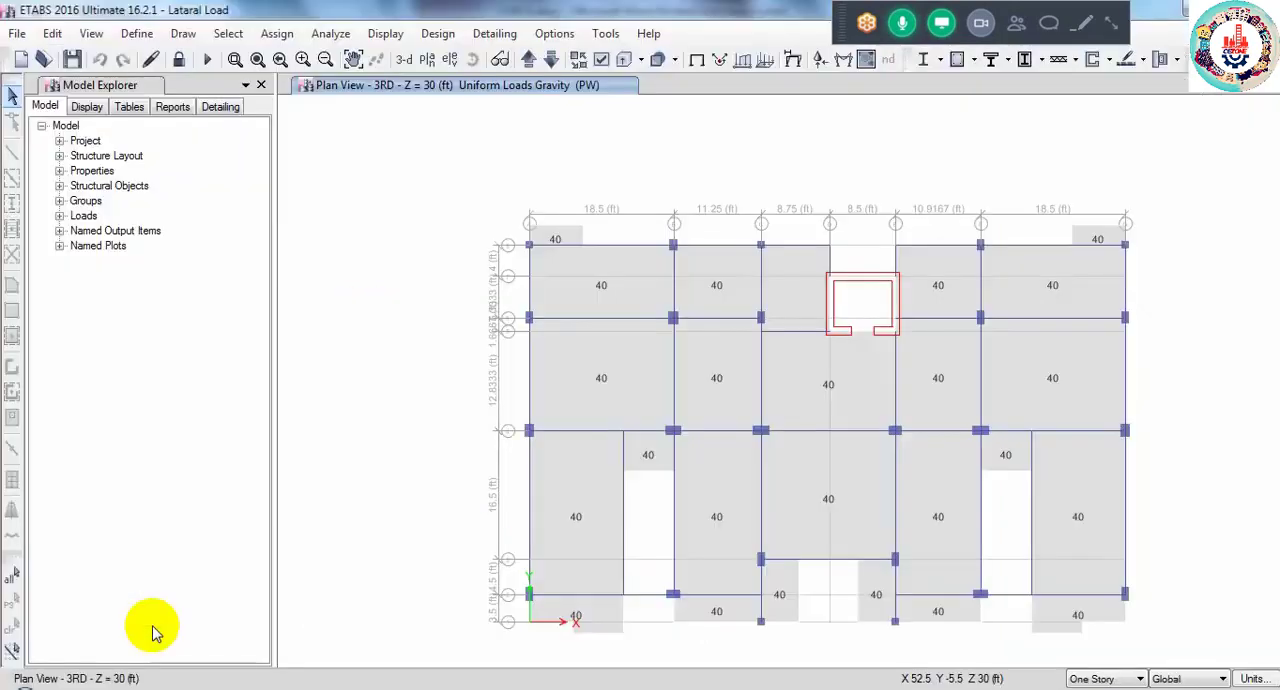
{"action": "left_click", "coordinate": [52, 33]}
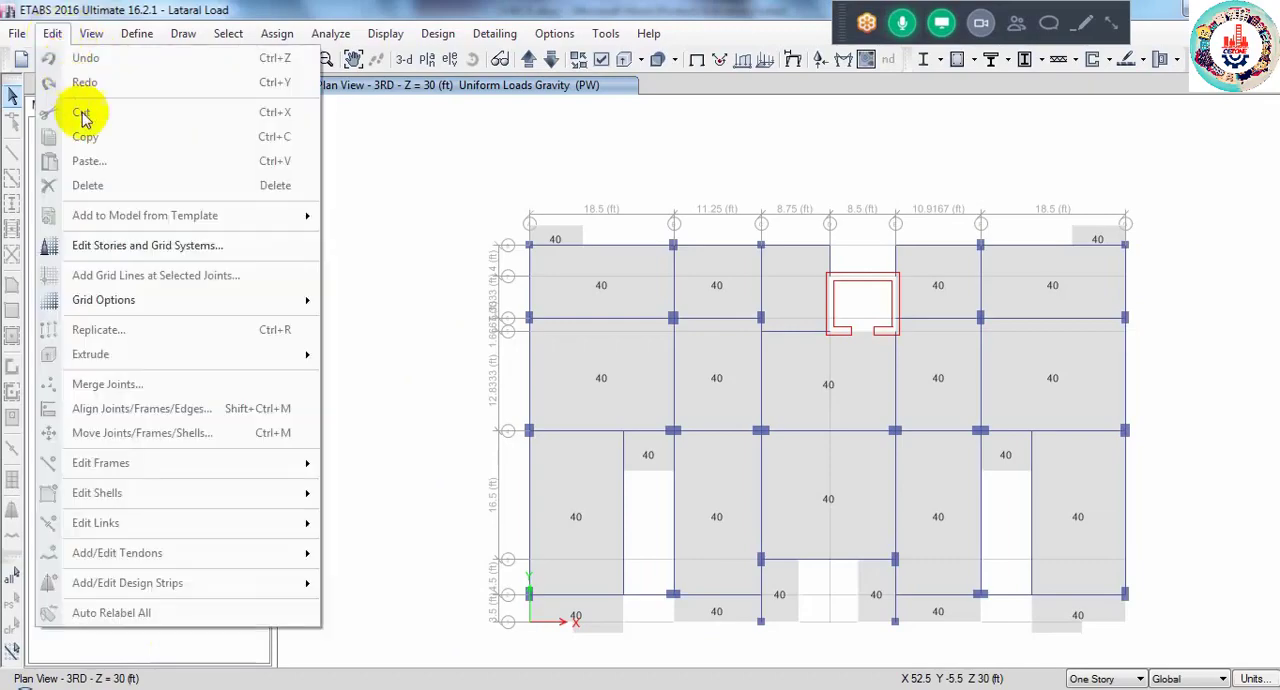
{"action": "left_click", "coordinate": [145, 254]}
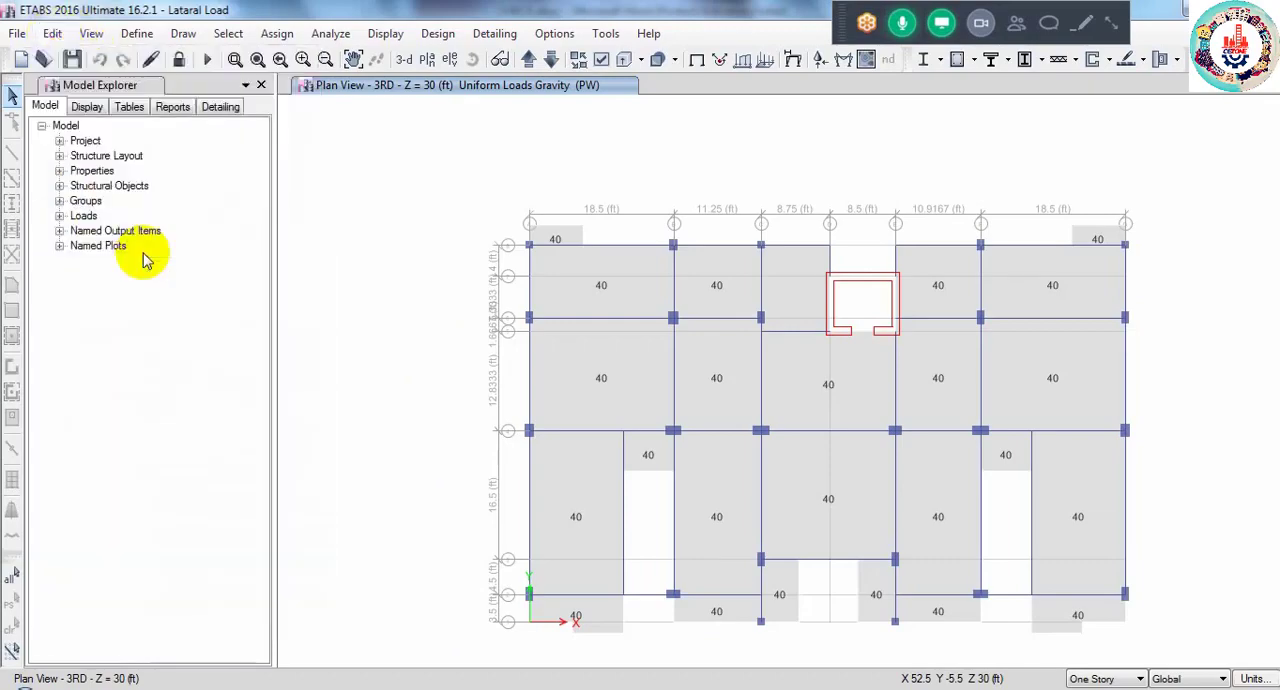
{"action": "left_click", "coordinate": [736, 167]}
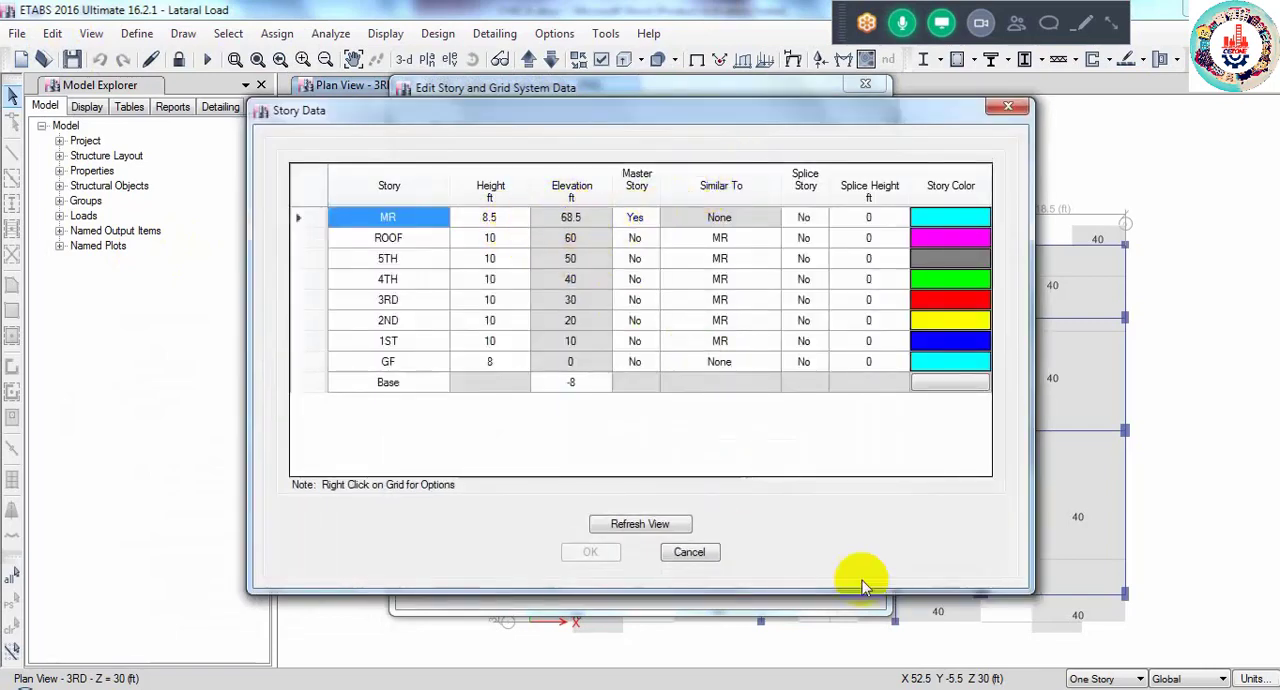
- Check the allowable limit calculation in CHECK.docx, return to the Lataral Load model and close its story data and grid system dialogs
{"action": "mouse_move", "coordinate": [993, 688]}
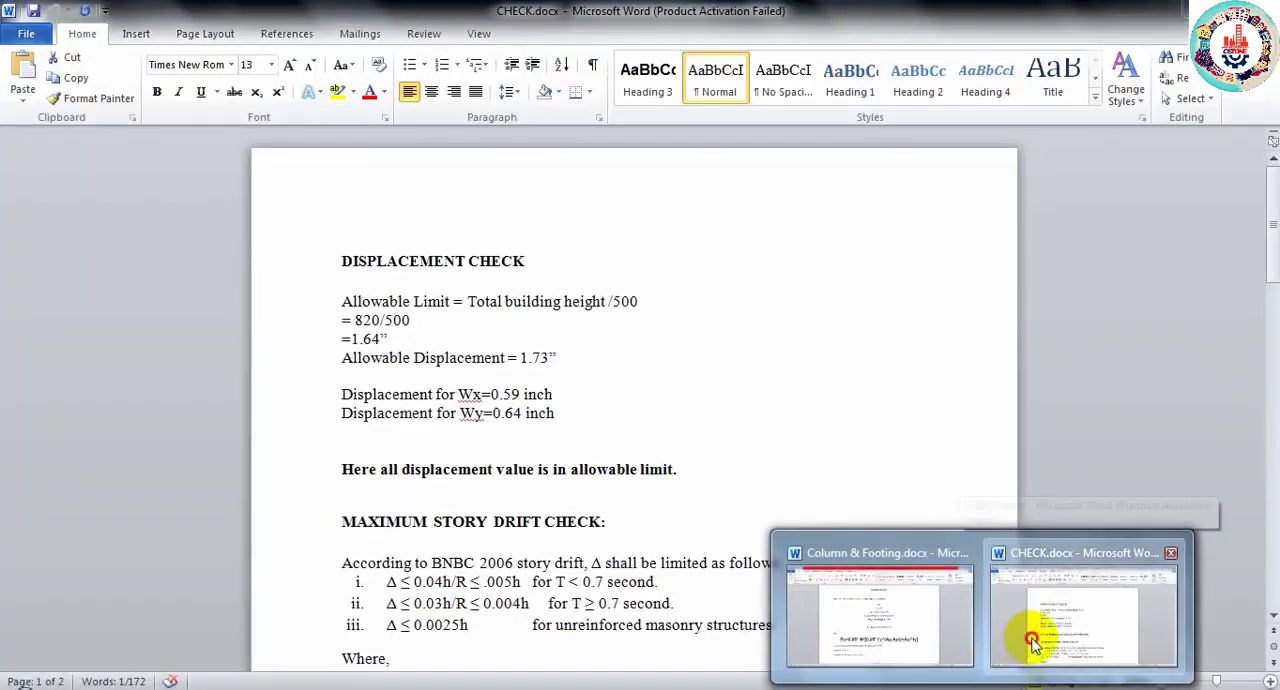
{"action": "left_click", "coordinate": [1033, 643]}
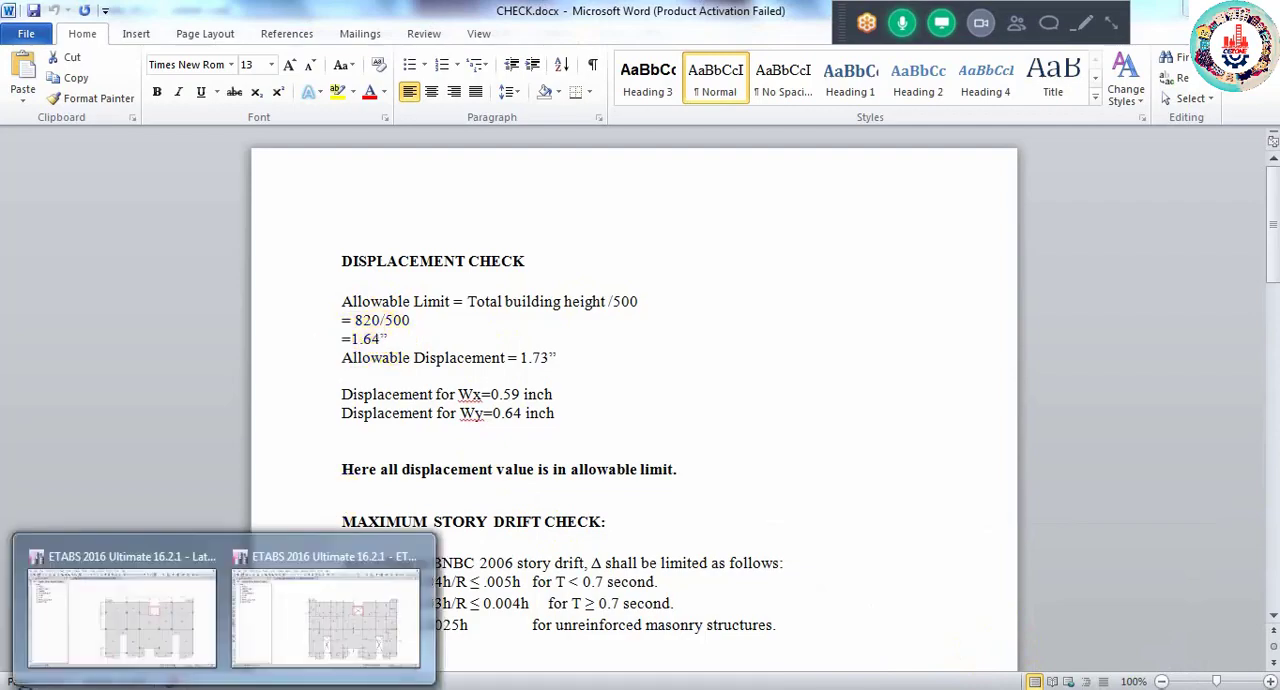
{"action": "left_click", "coordinate": [135, 626]}
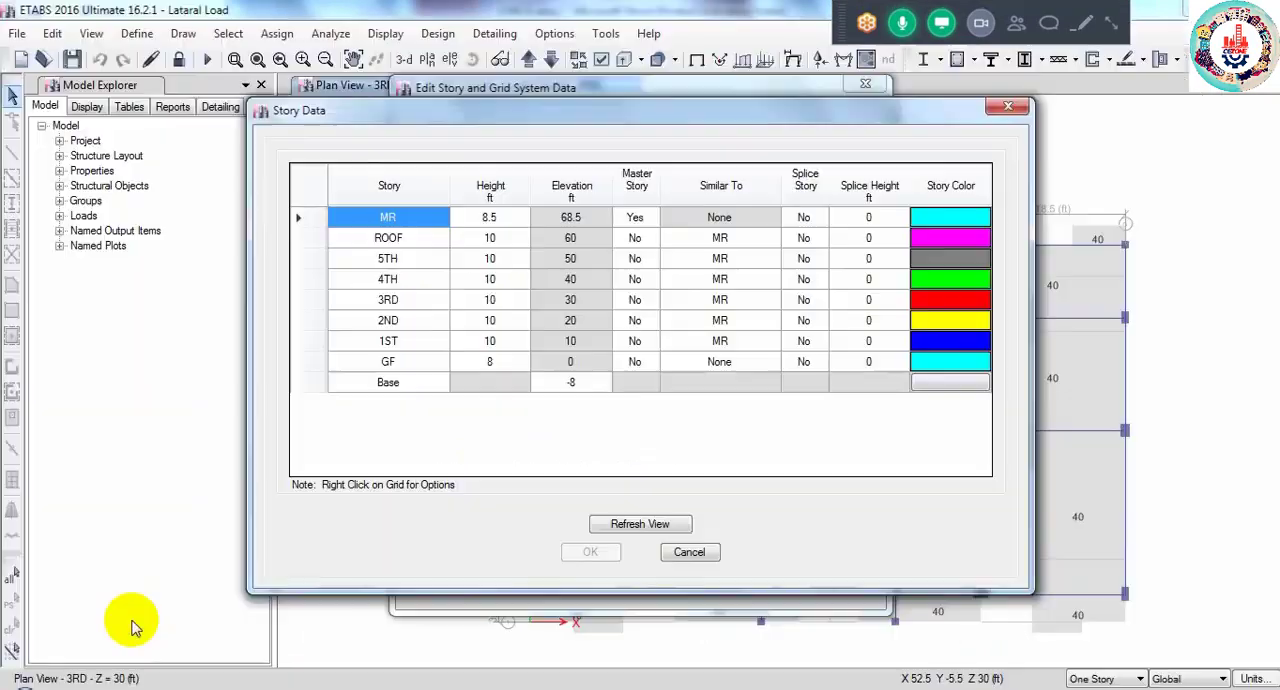
{"action": "left_click", "coordinate": [1006, 106]}
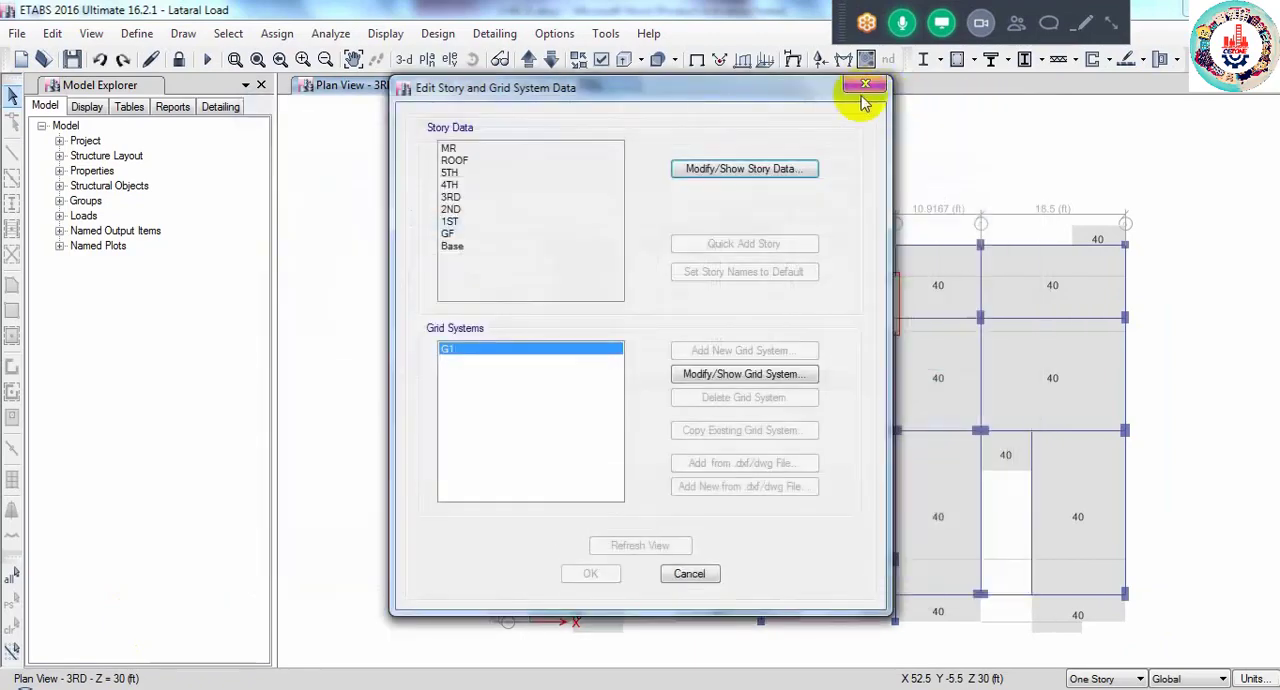
{"action": "left_click", "coordinate": [864, 85]}
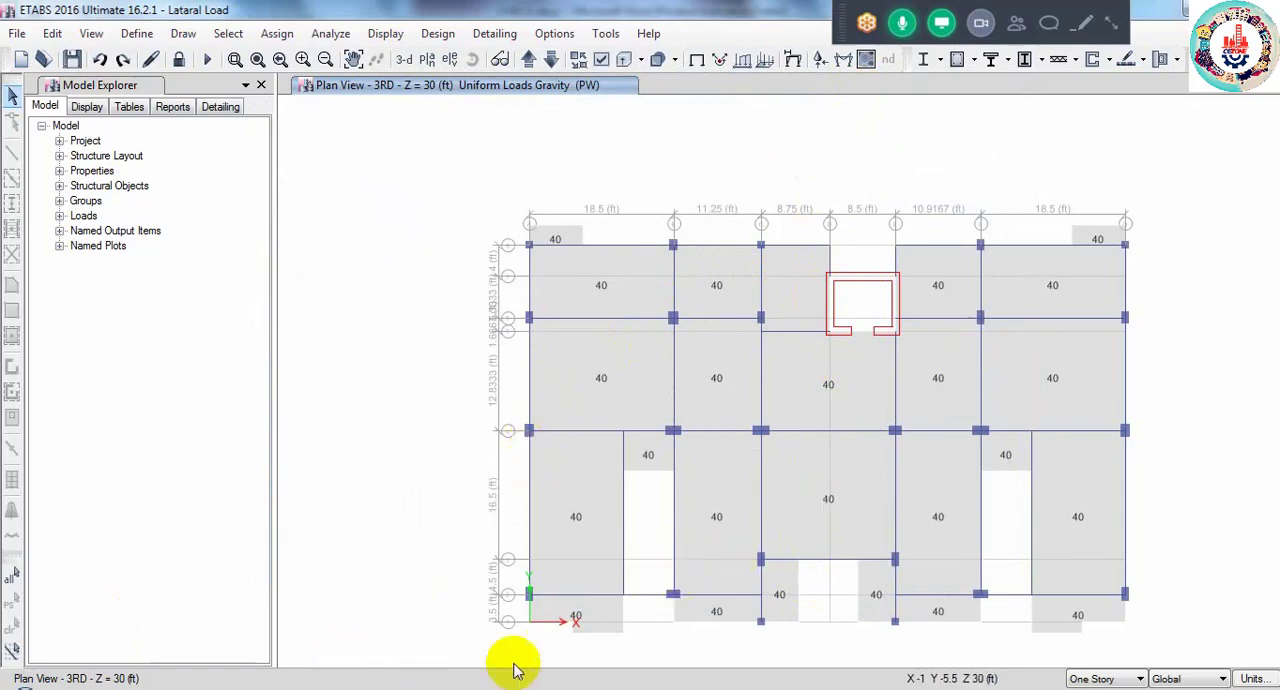
- Review the allowable and Wx/Wy displacement entries in CHECK.docx and switch back to the Lataral Load ETABS model
{"action": "mouse_move", "coordinate": [886, 655]}
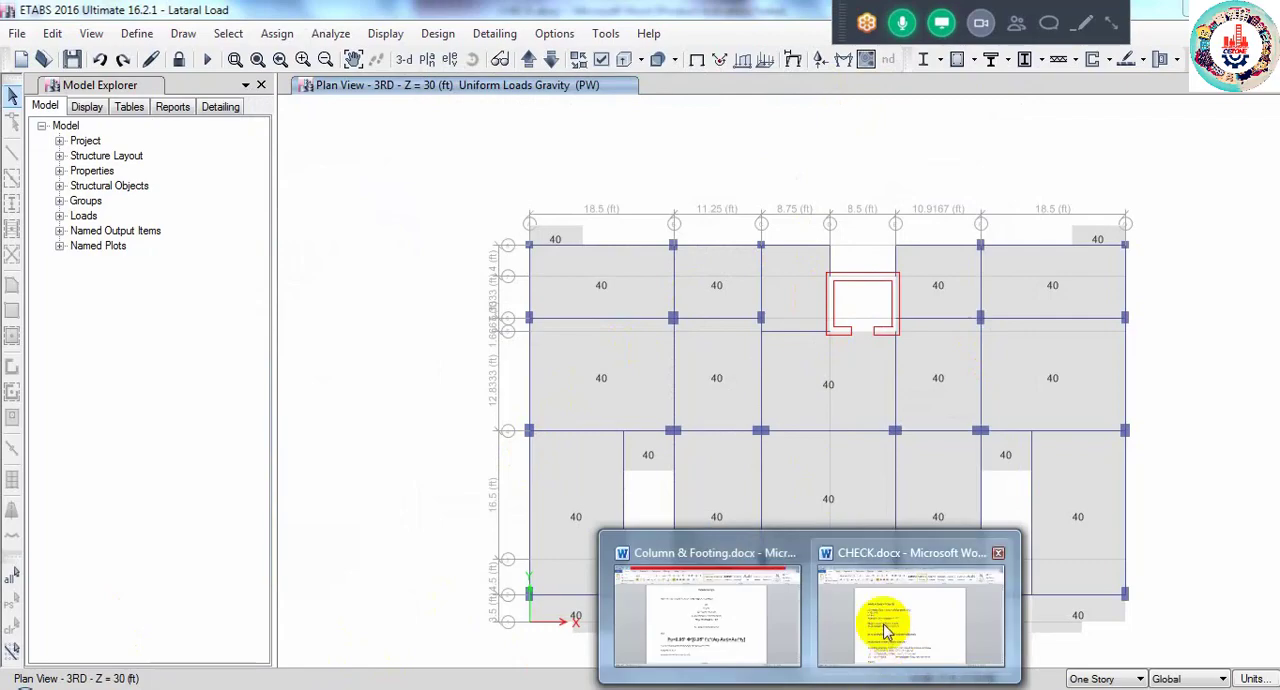
{"action": "left_click", "coordinate": [886, 630]}
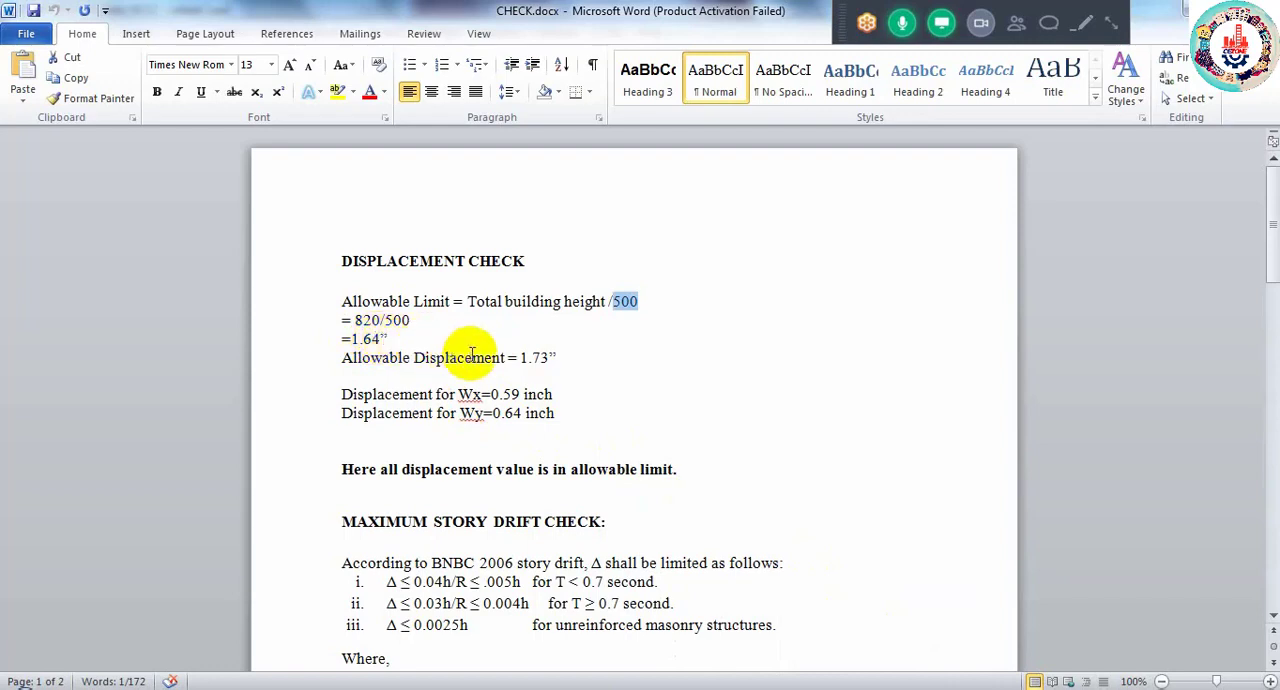
{"action": "left_click", "coordinate": [224, 688]}
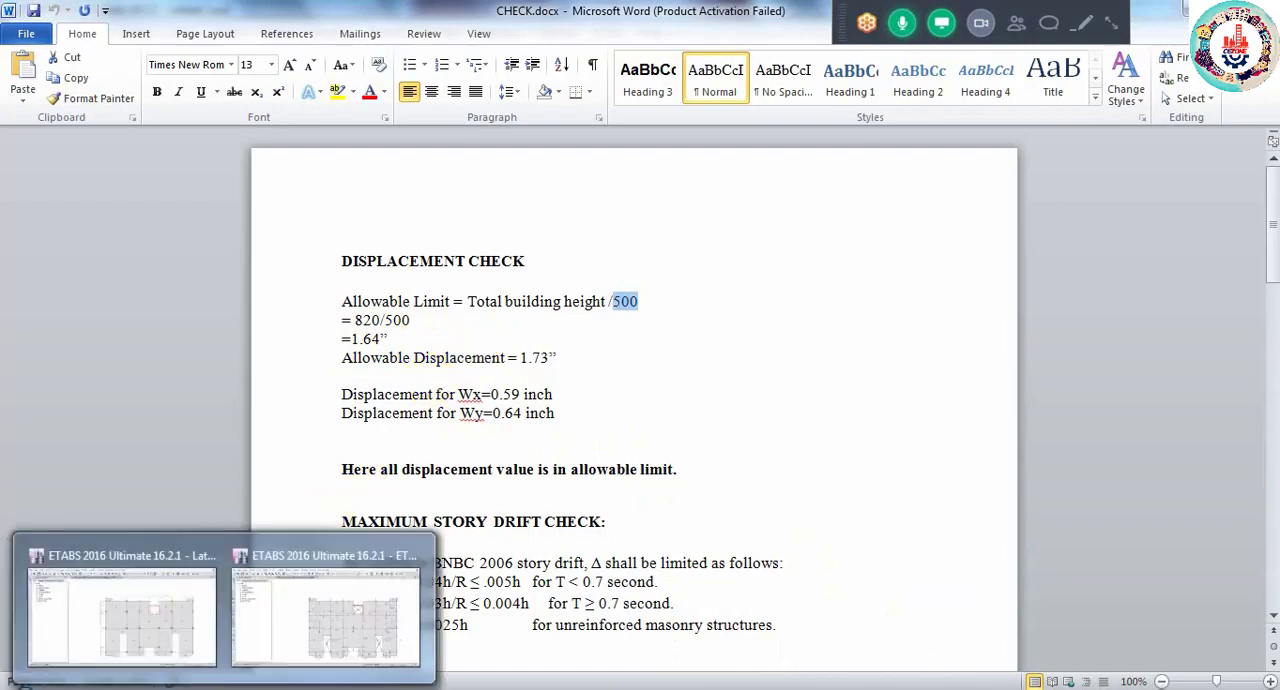
{"action": "left_click", "coordinate": [171, 635]}
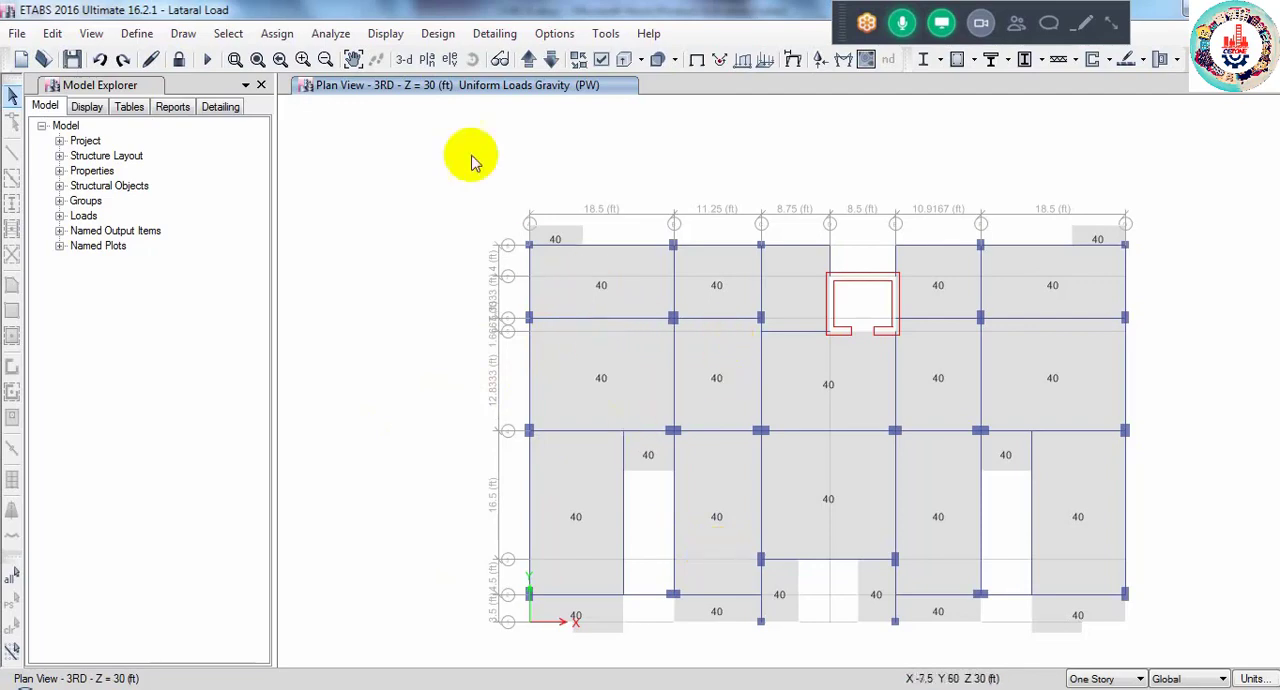
- Open the story response plots for the Lataral Load model and dismiss the download notification
{"action": "left_click", "coordinate": [386, 35]}
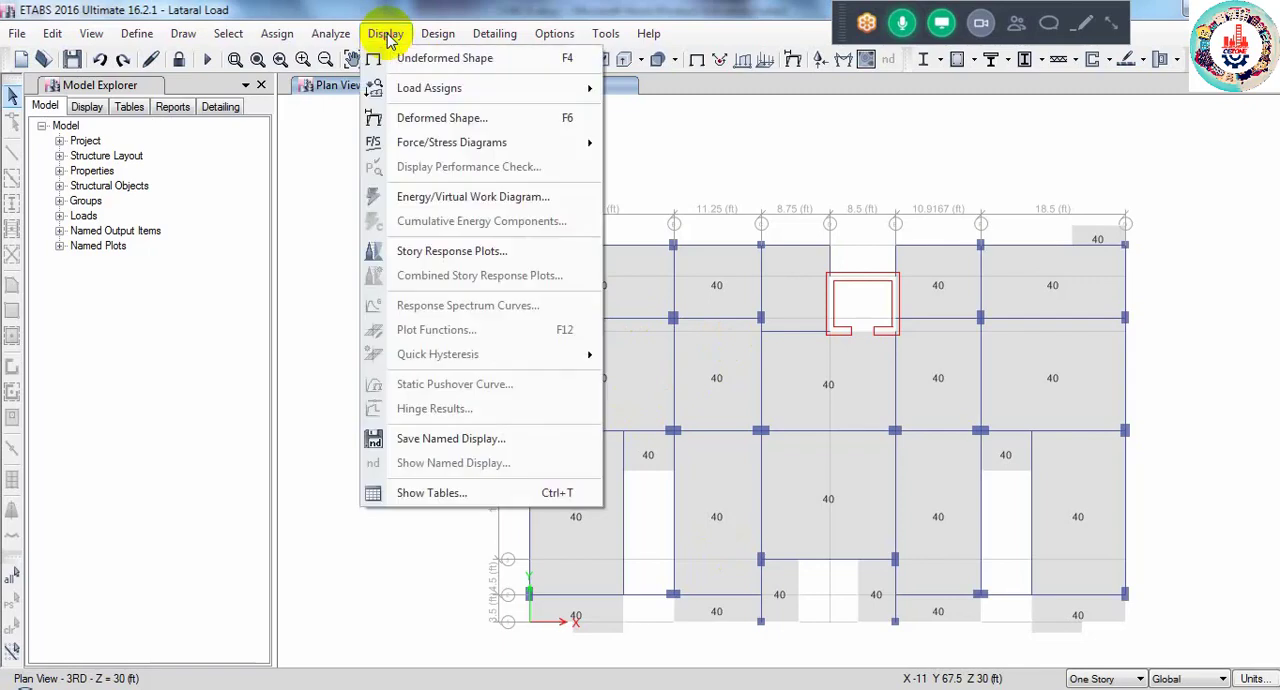
{"action": "left_click", "coordinate": [447, 258]}
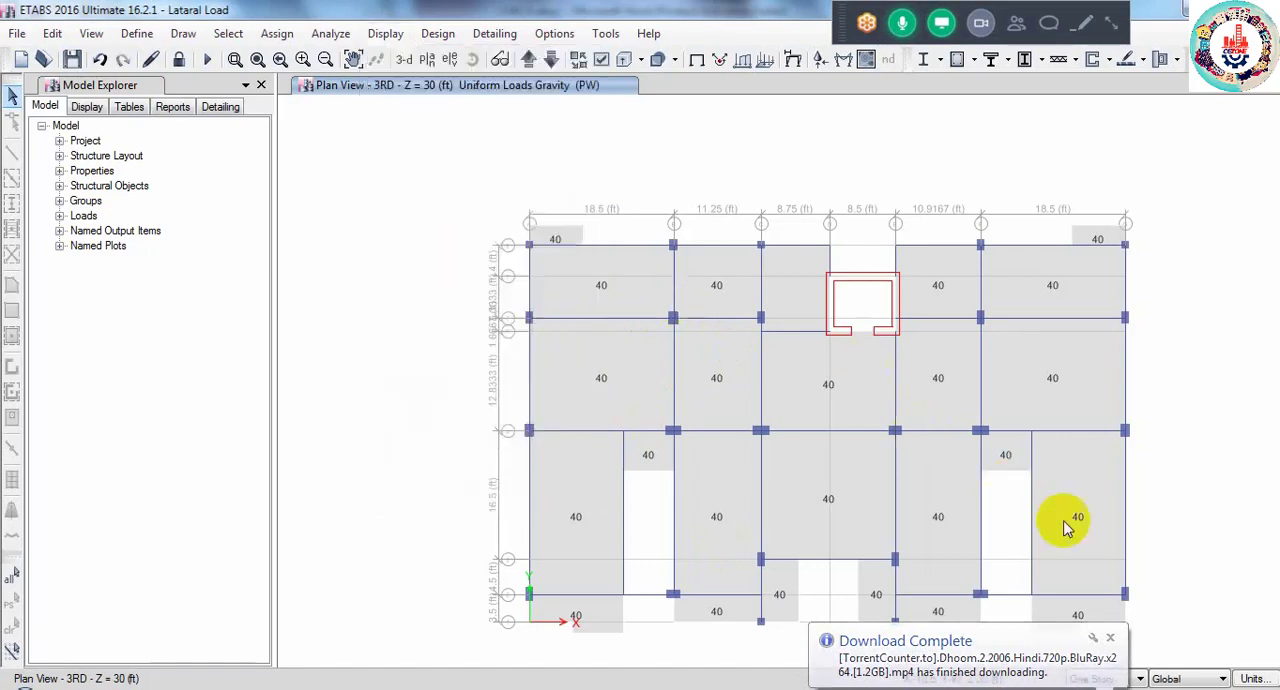
{"action": "left_click", "coordinate": [1110, 637]}
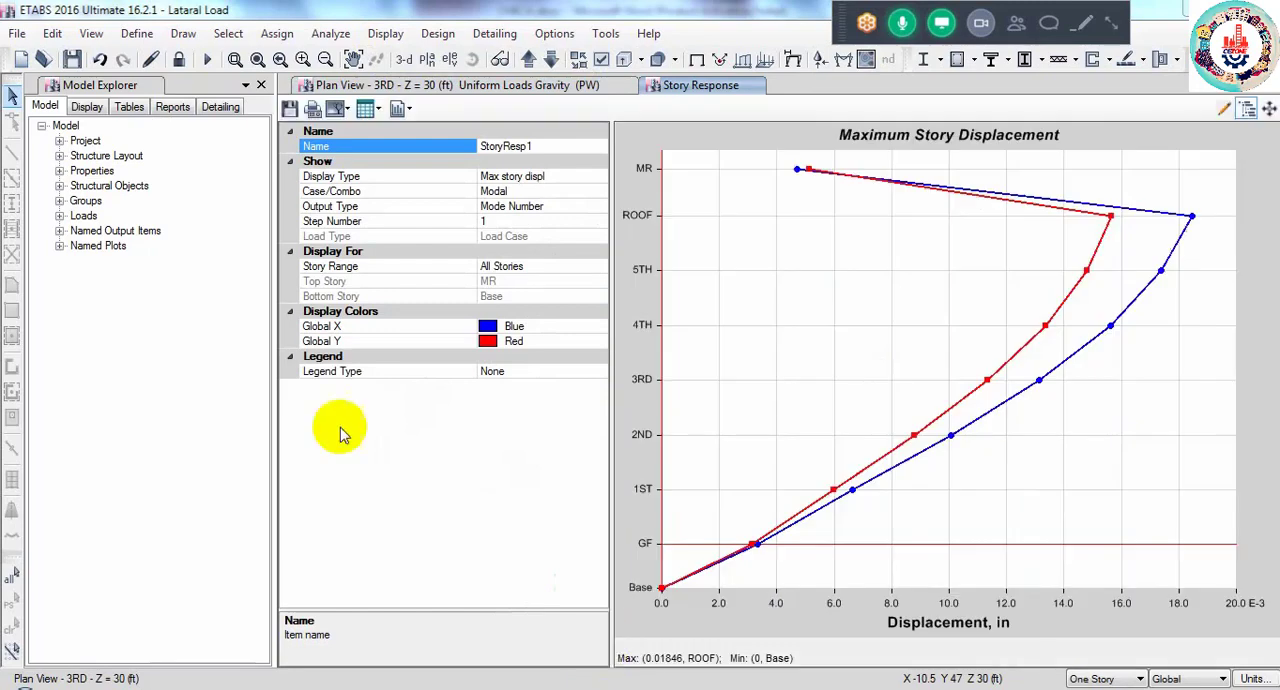
- Set the load case of the maximum story displacement plot to WX
{"action": "left_click", "coordinate": [545, 191]}
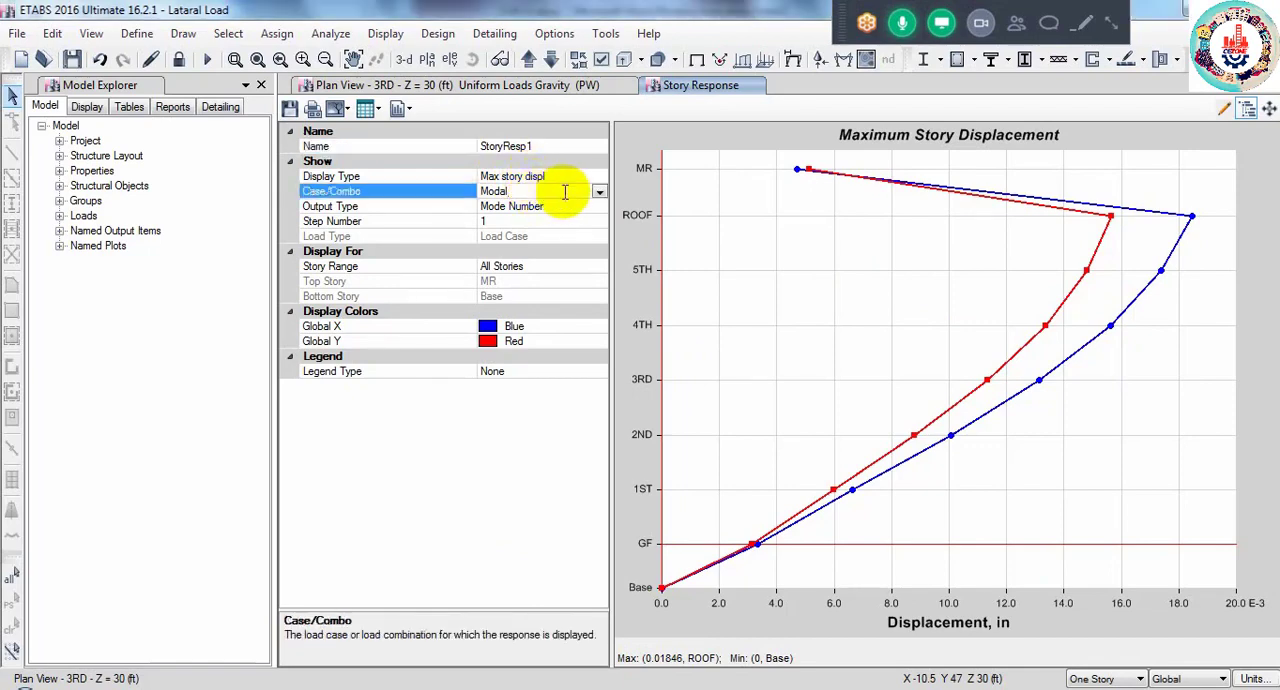
{"action": "left_click", "coordinate": [599, 191]}
{"action": "scroll", "coordinate": [545, 252], "scroll_direction": "down", "scroll_amount": 1}
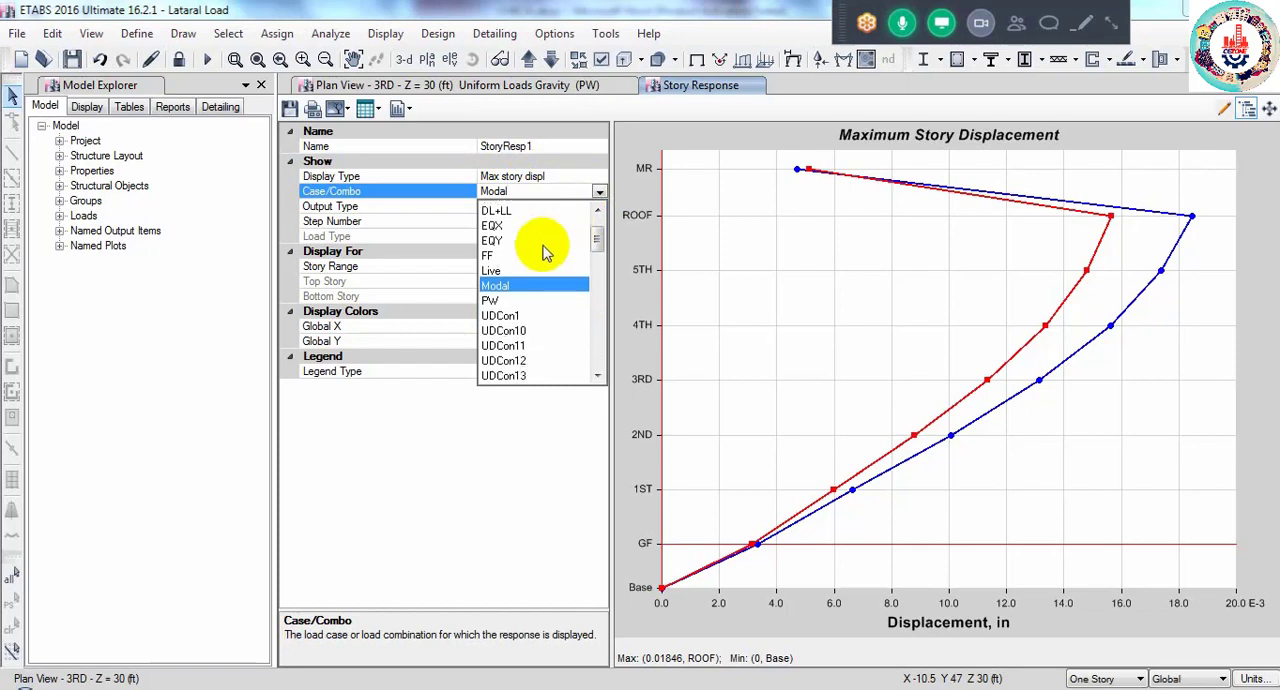
{"action": "scroll", "coordinate": [545, 252], "scroll_direction": "down", "scroll_amount": 15}
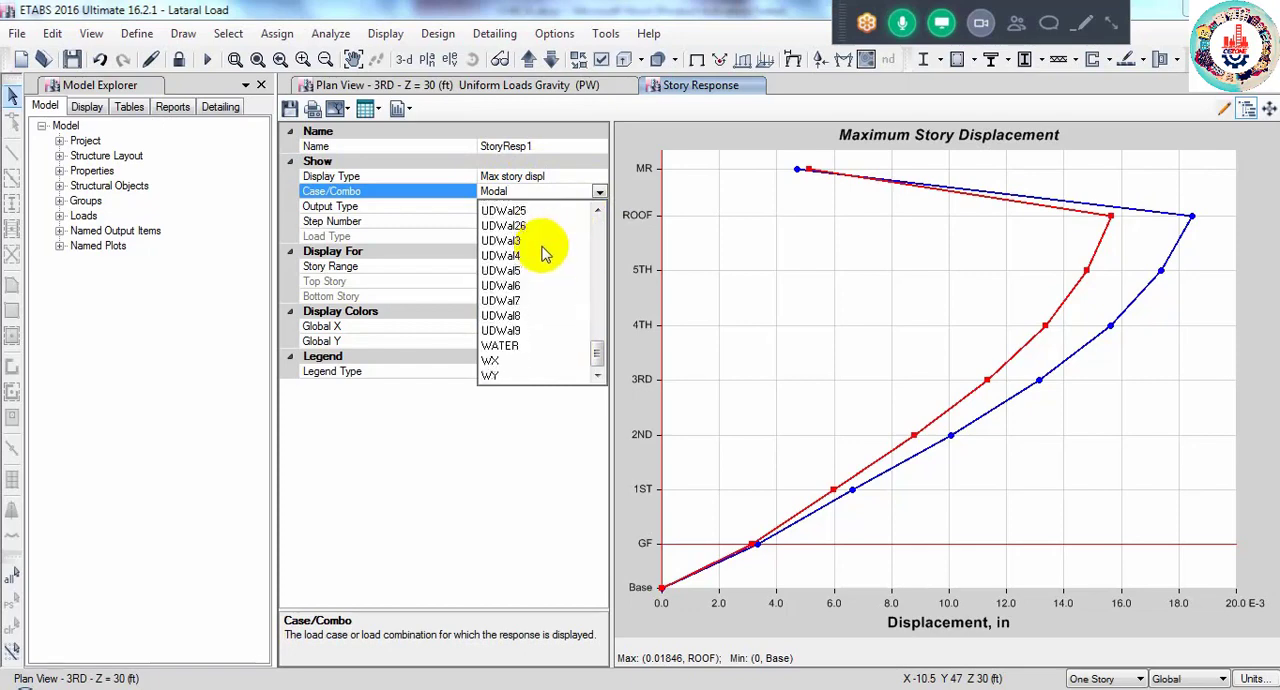
{"action": "scroll", "coordinate": [512, 275], "scroll_direction": "up", "scroll_amount": 5}
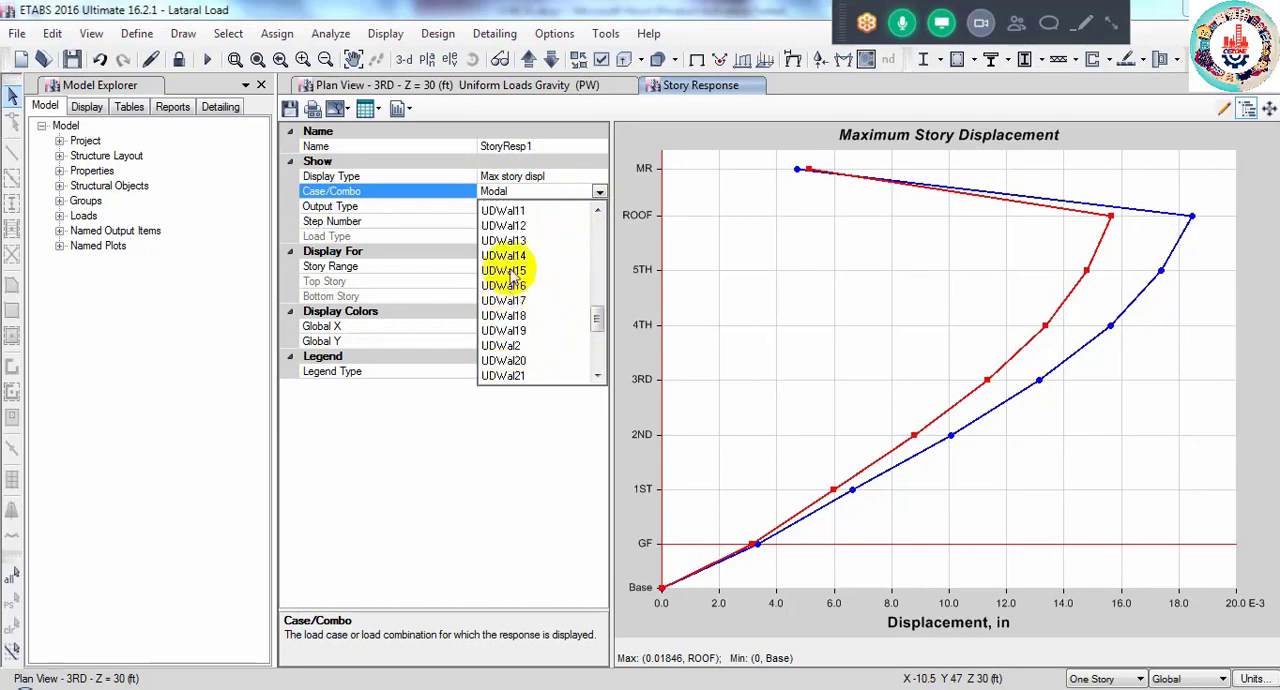
{"action": "scroll", "coordinate": [512, 275], "scroll_direction": "up", "scroll_amount": 10}
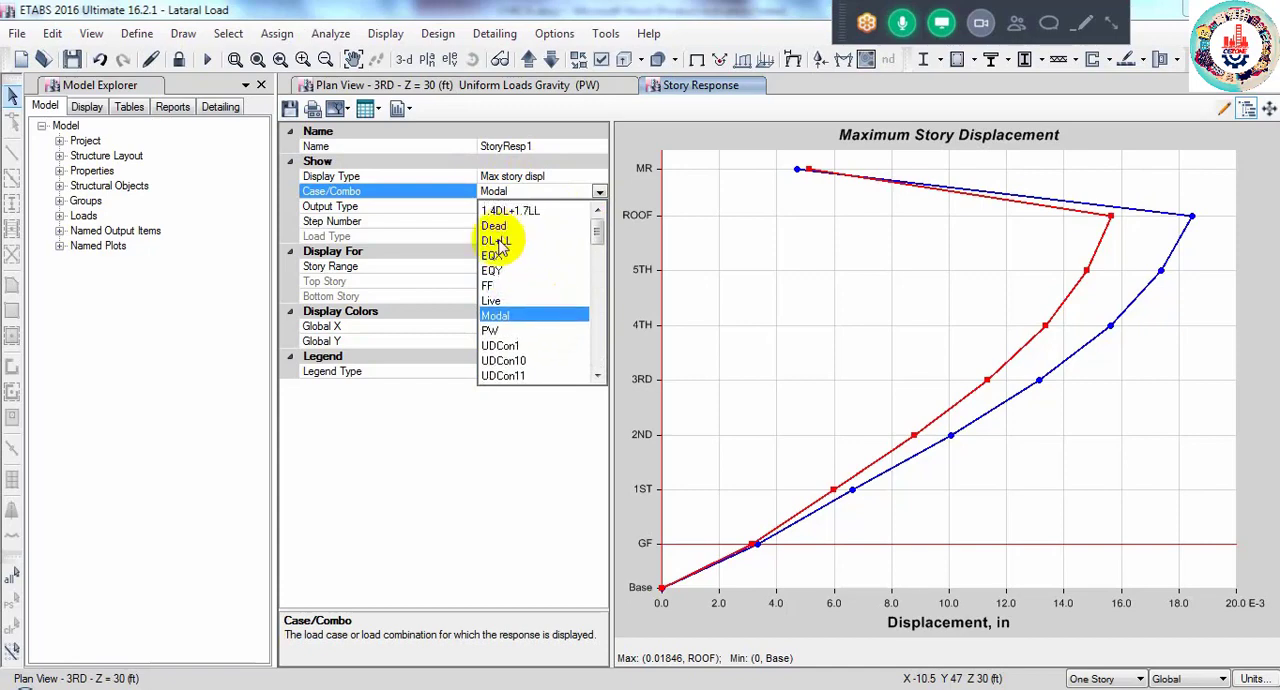
{"action": "scroll", "coordinate": [512, 262], "scroll_direction": "down", "scroll_amount": 12}
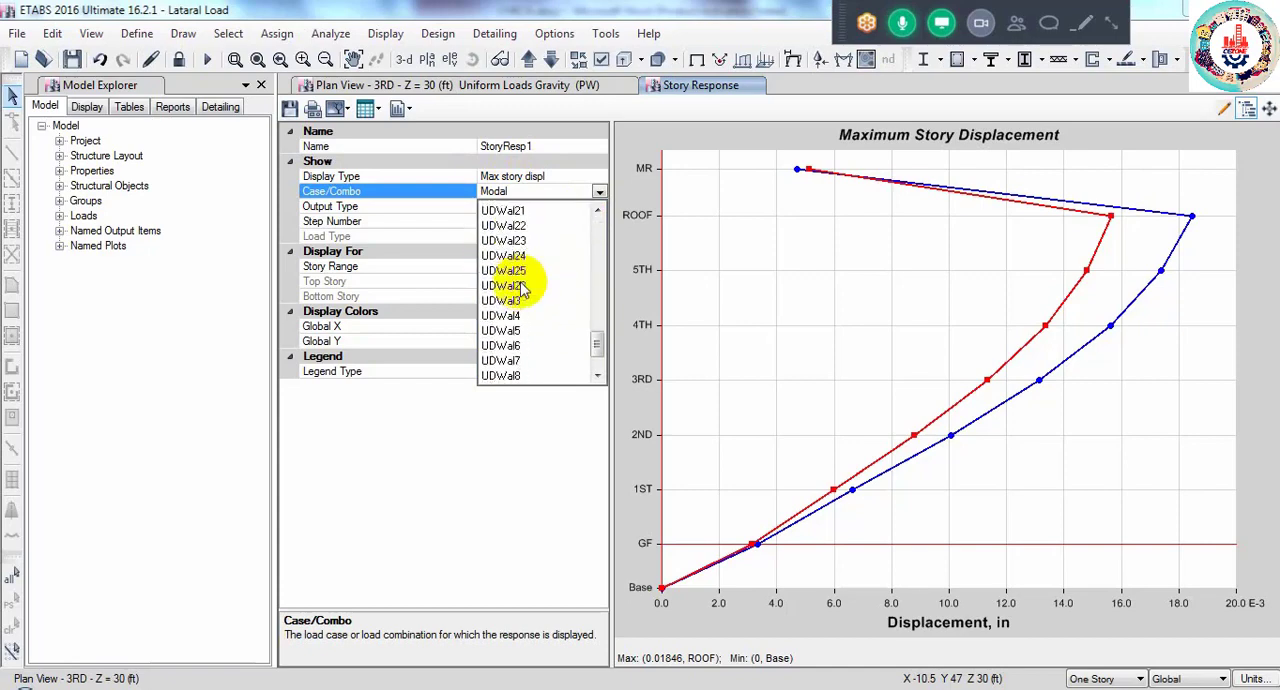
{"action": "scroll", "coordinate": [515, 285], "scroll_direction": "down", "scroll_amount": 2}
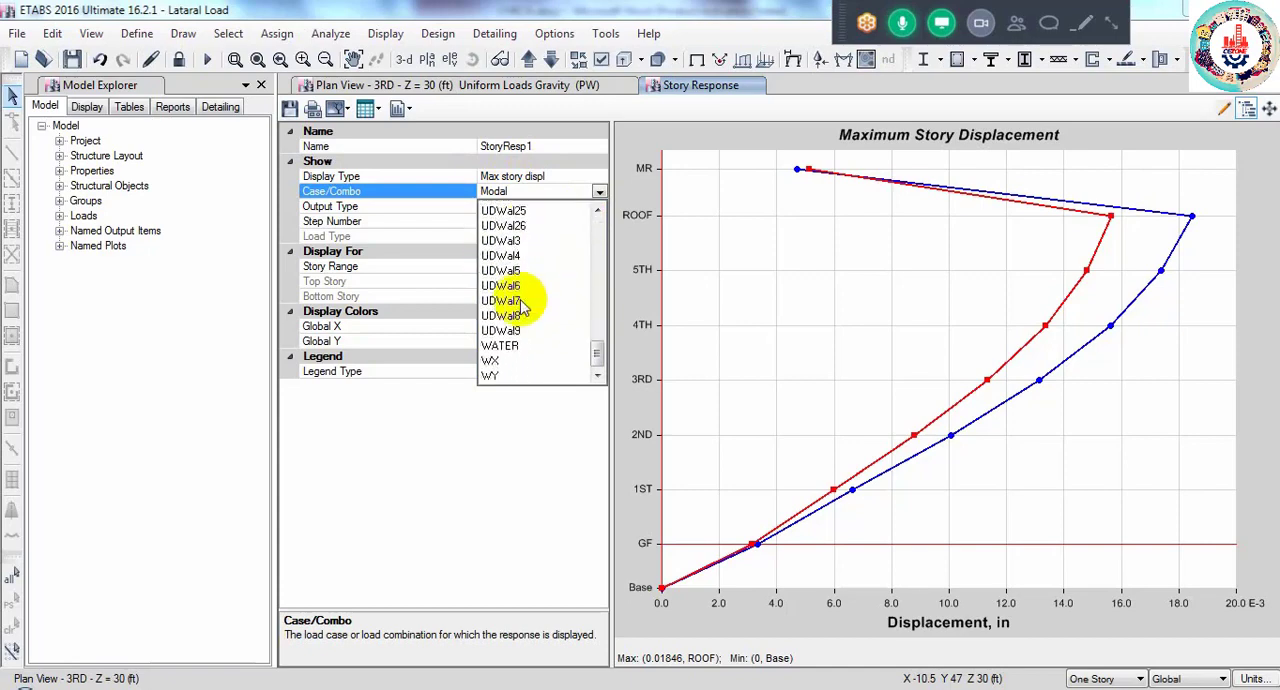
{"action": "left_click", "coordinate": [493, 361]}
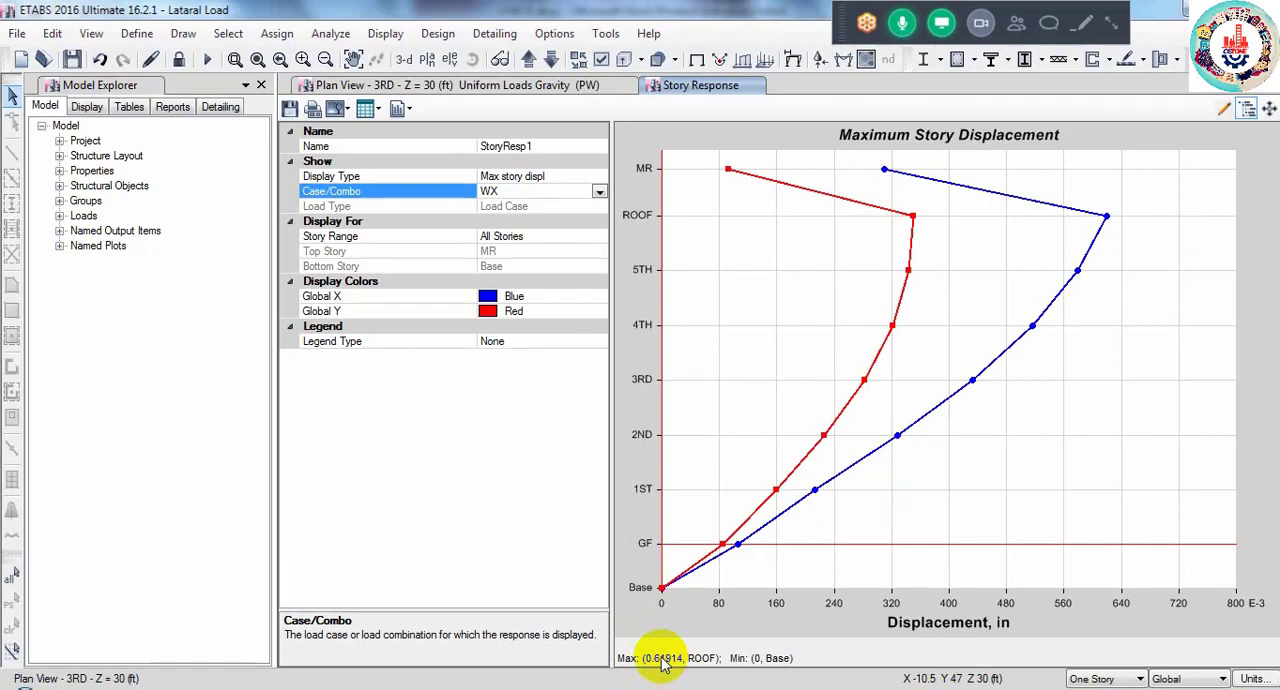
- In CHECK.docx, set the displacement for Wx to 0.61 inch and the allowable displacement to 1.64"
{"action": "mouse_move", "coordinate": [805, 688]}
{"action": "left_click", "coordinate": [840, 641]}
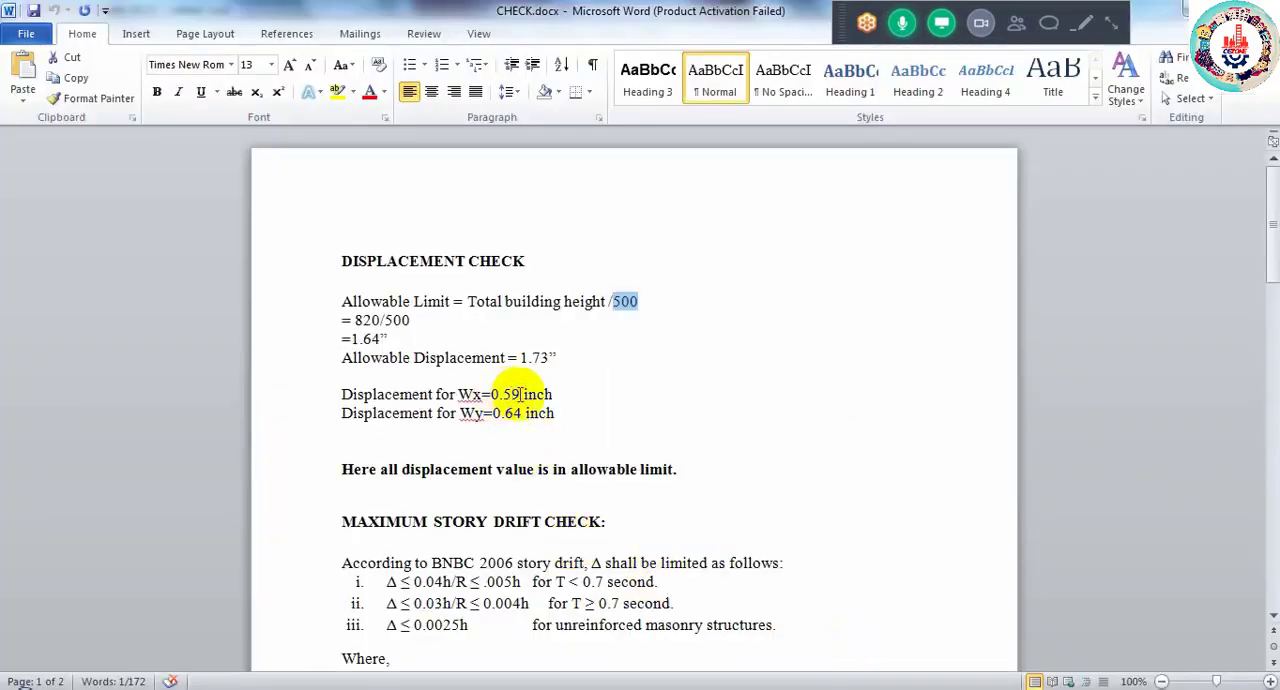
{"action": "left_click_drag", "start_coordinate": [519, 394], "coordinate": [507, 397]}
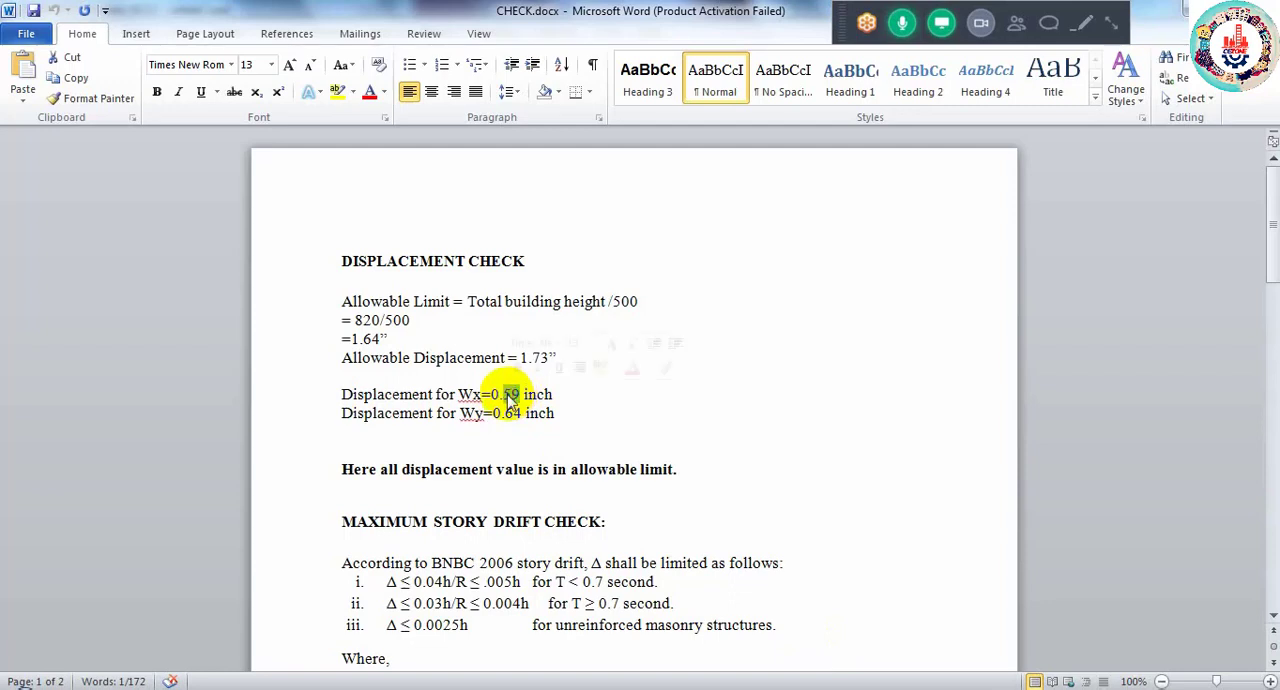
{"action": "type", "text": "61"}
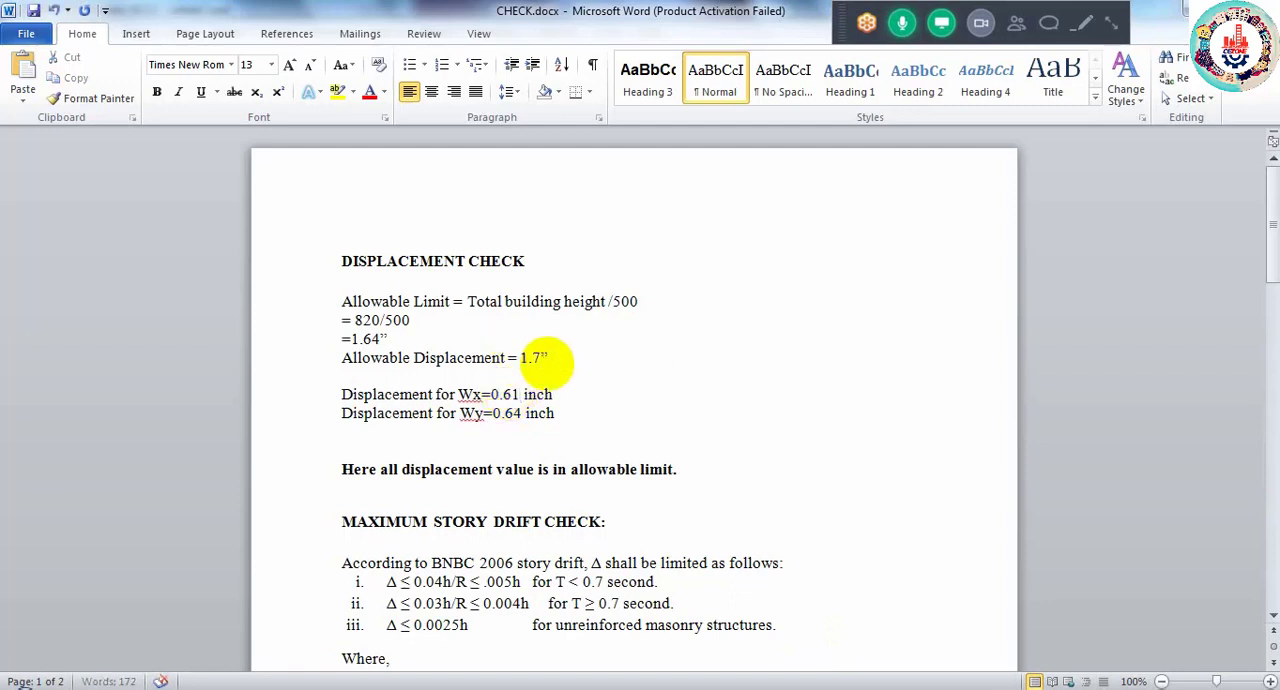
{"action": "key", "text": "BackSpace"}
{"action": "type", "text": "64"}
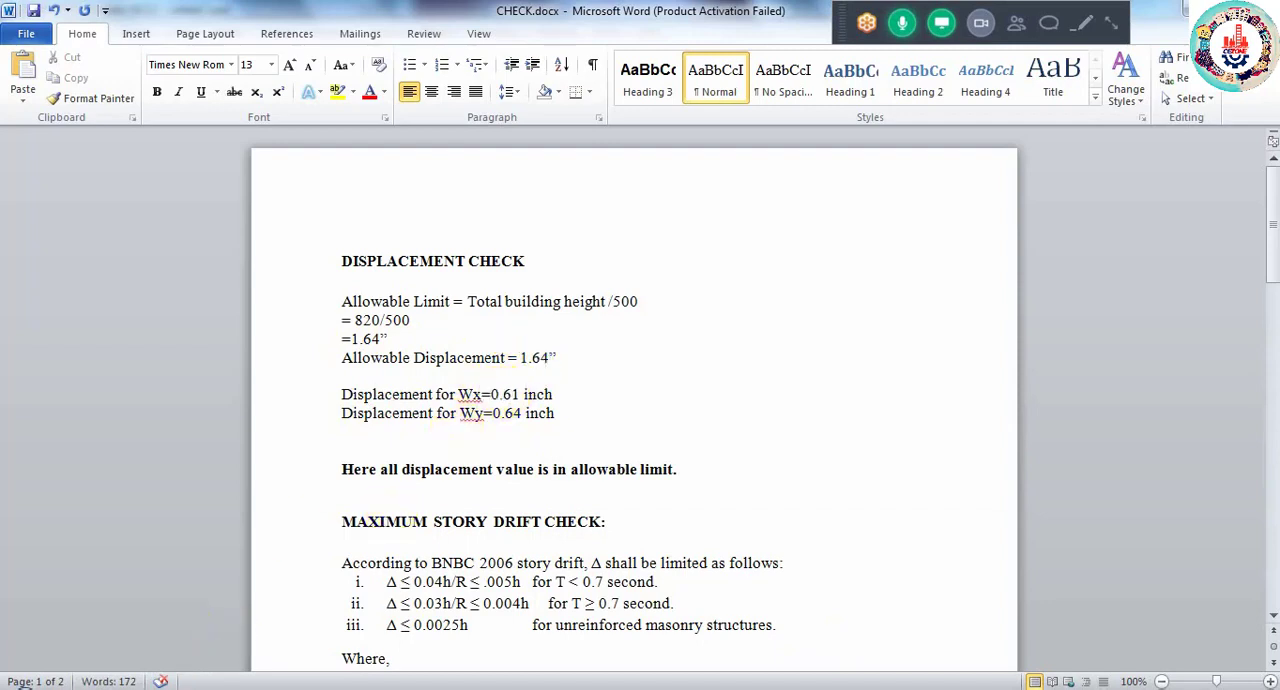
- Return to the Lataral Load ETABS model and set the maximum story displacement plot's load case to WY
{"action": "mouse_move", "coordinate": [225, 688]}
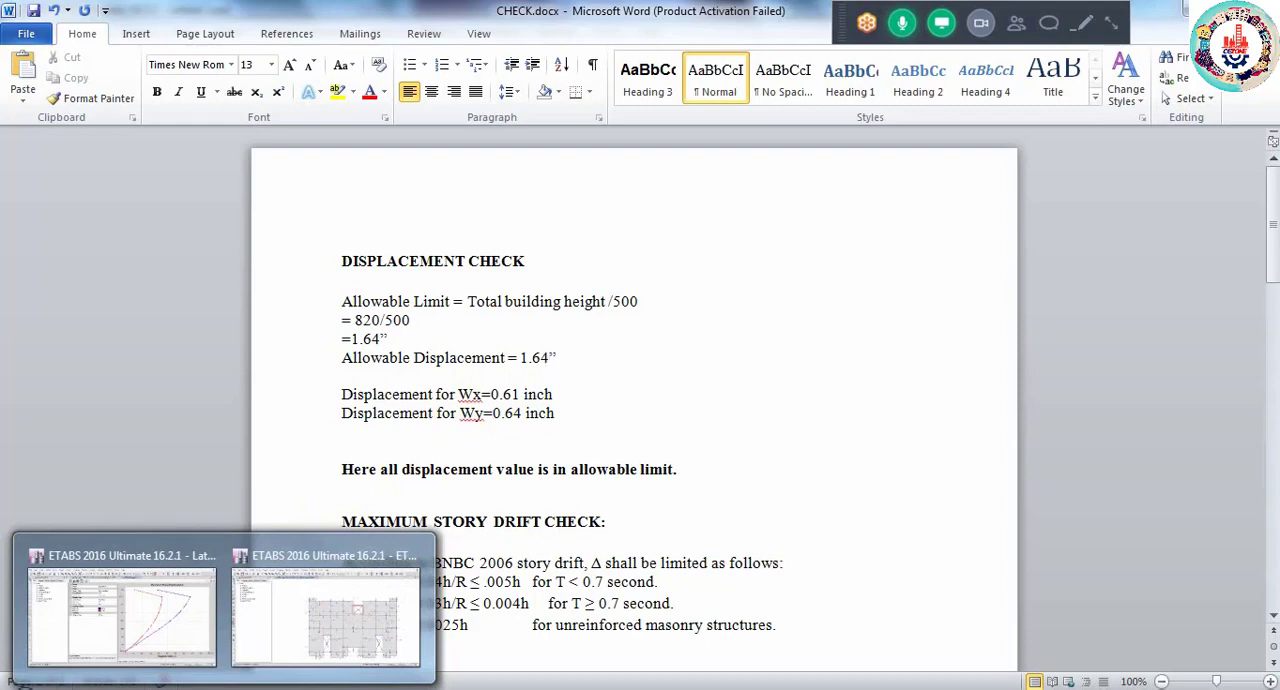
{"action": "left_click", "coordinate": [114, 606]}
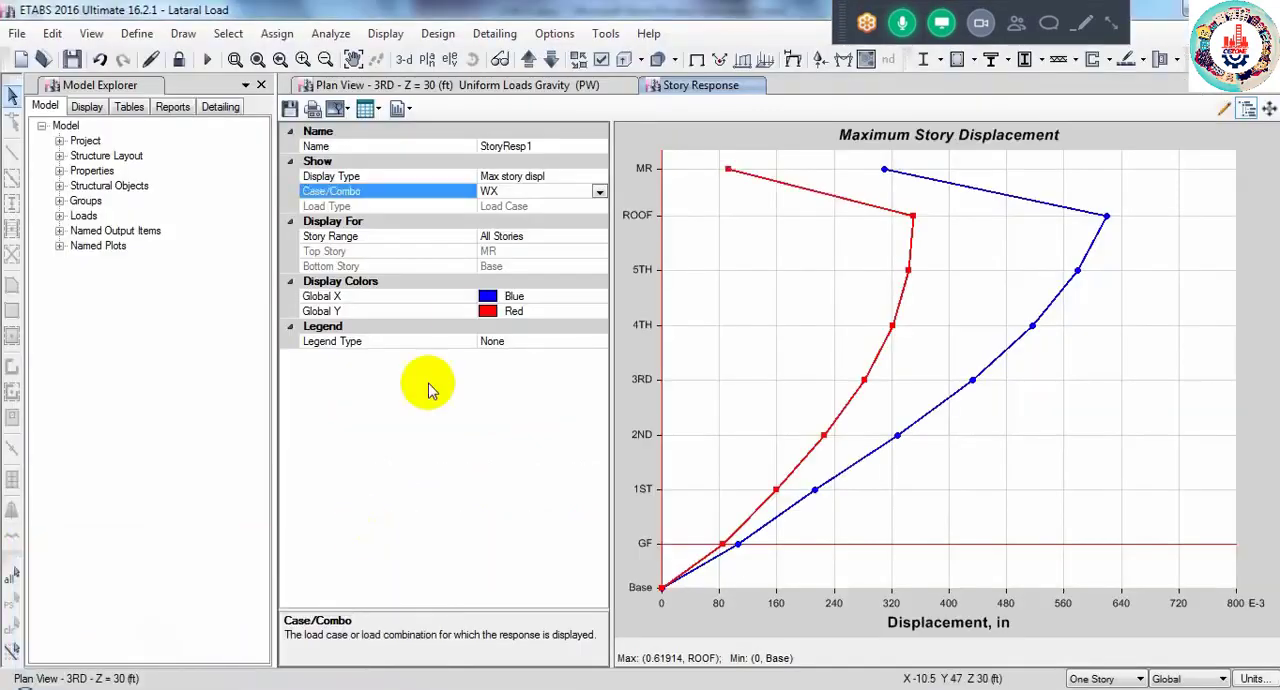
{"action": "left_click", "coordinate": [598, 191]}
{"action": "left_click", "coordinate": [489, 375]}
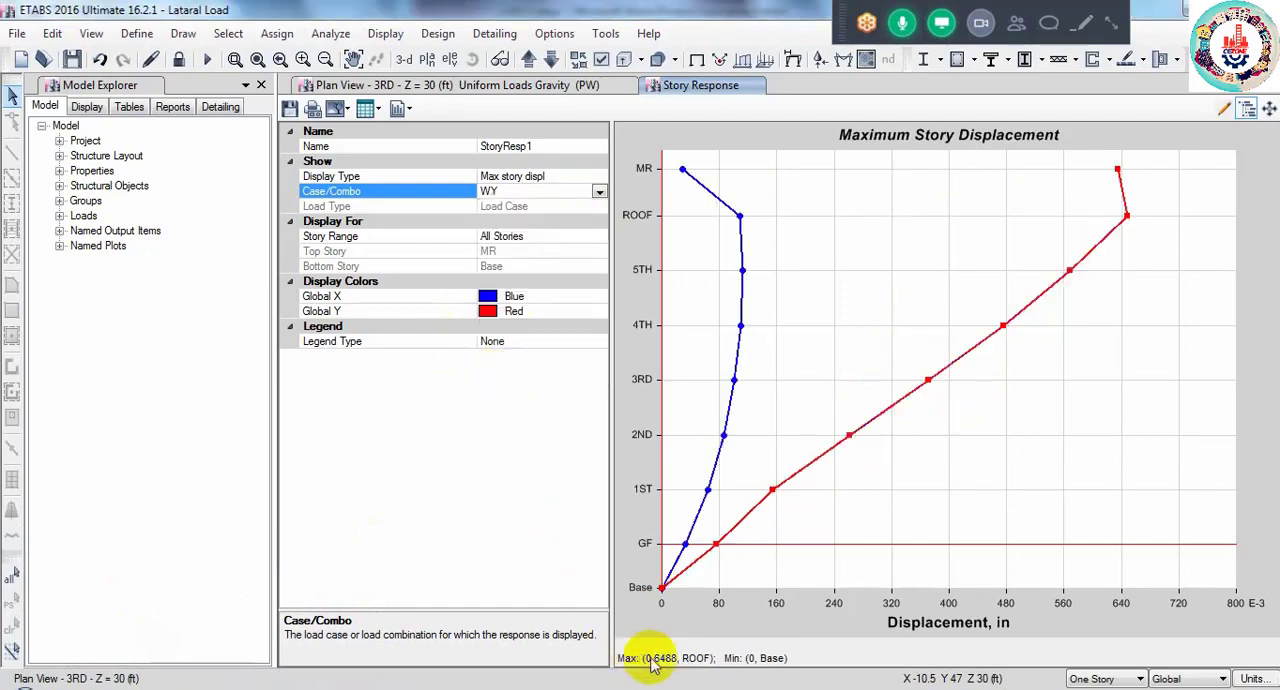
- Compare the Wy displacement entry in CHECK.docx with the plot and highlight the allowable limit and displacement lines above the conclusion
{"action": "left_click", "coordinate": [810, 684]}
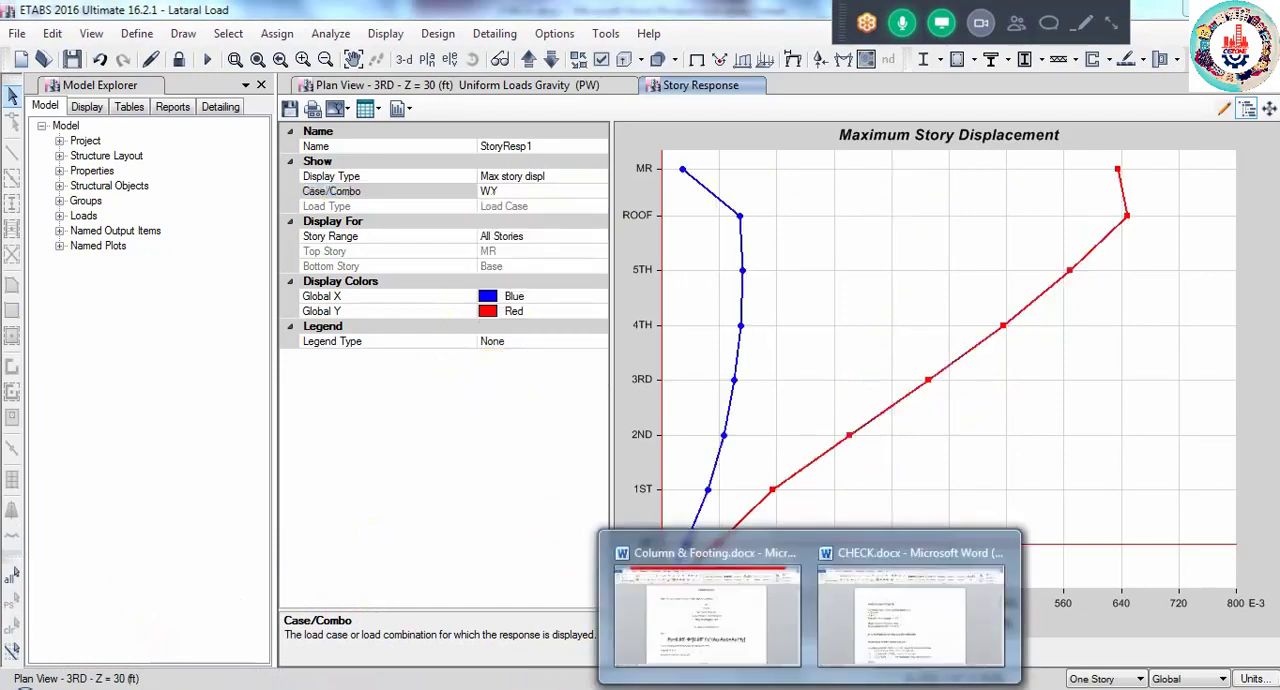
{"action": "left_click", "coordinate": [833, 652]}
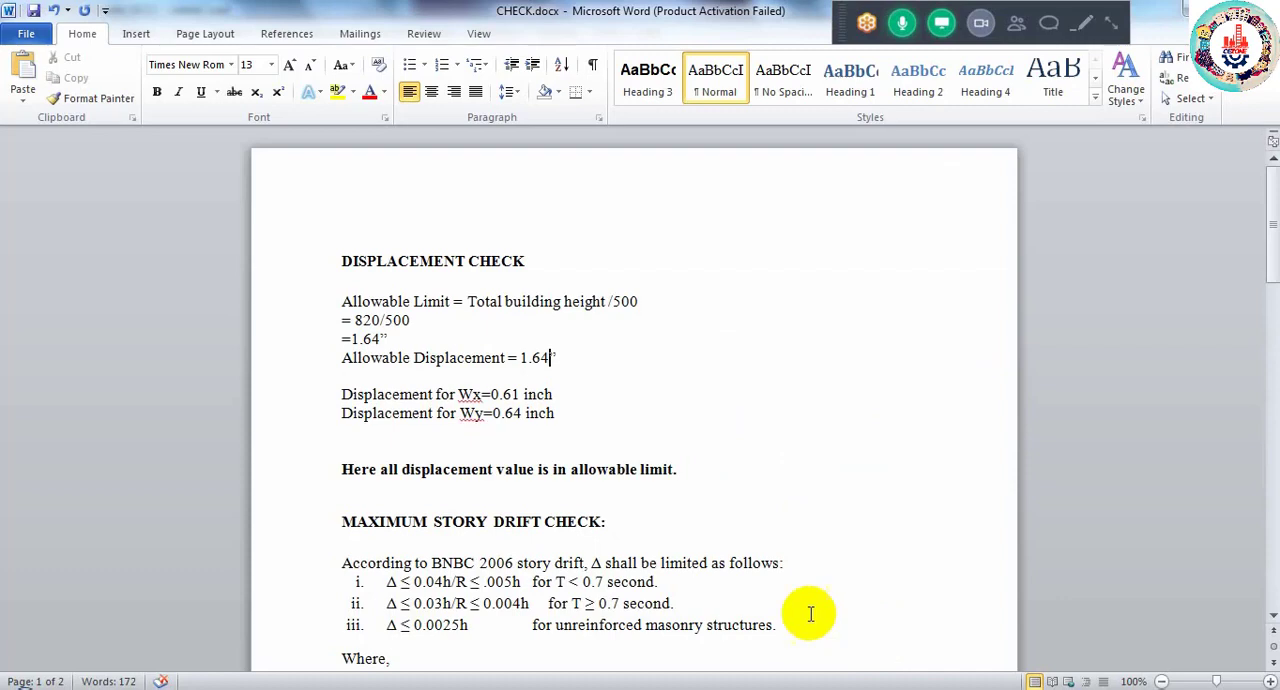
{"action": "left_click", "coordinate": [521, 418]}
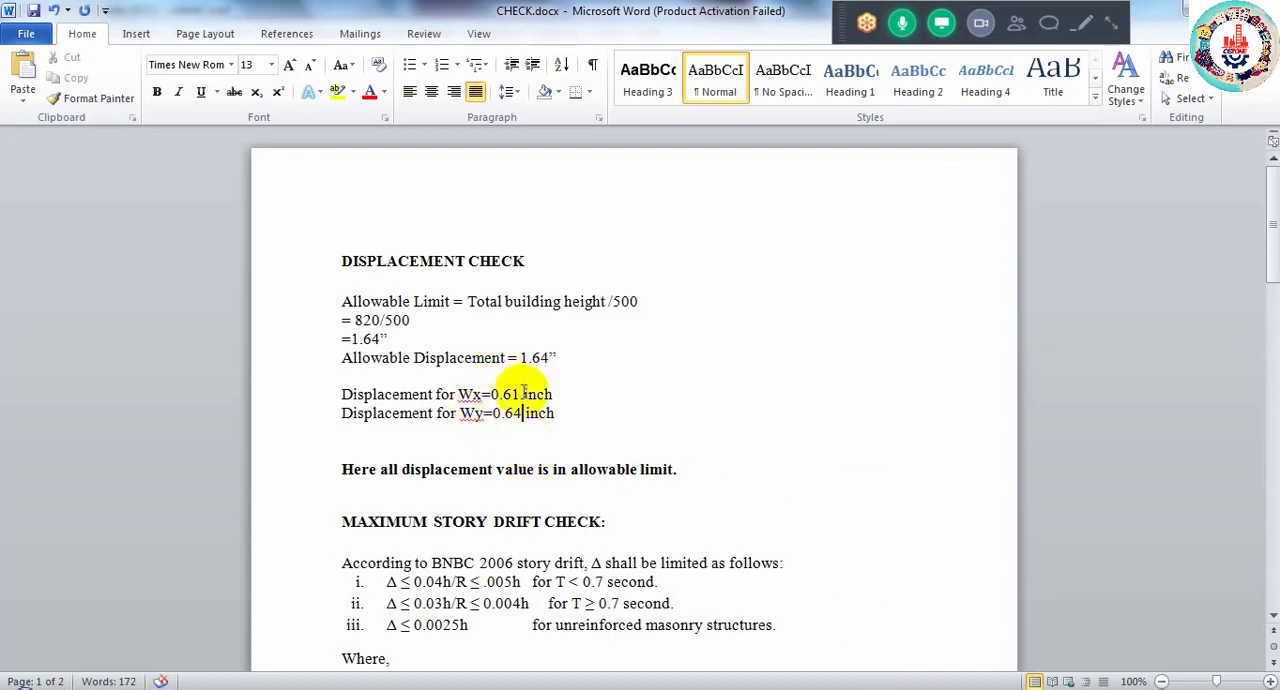
{"action": "left_click", "coordinate": [572, 414]}
{"action": "left_click_drag", "start_coordinate": [572, 414], "coordinate": [352, 280]}
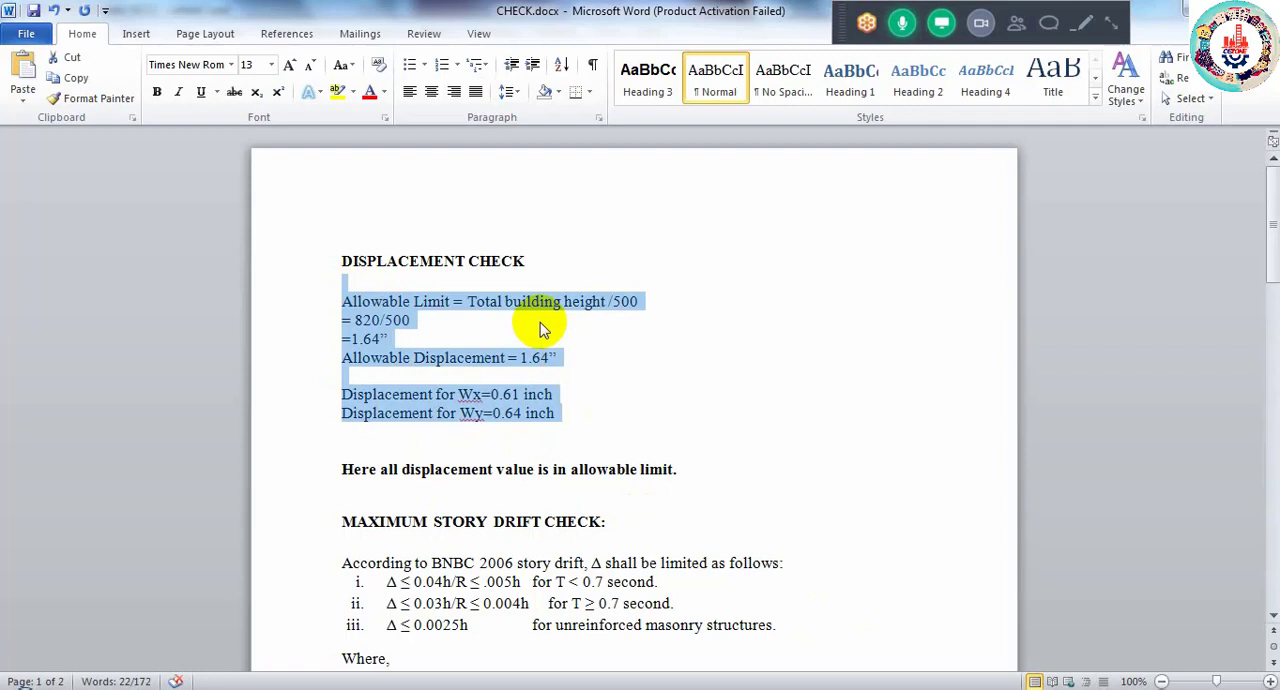
{"action": "scroll", "coordinate": [570, 537], "scroll_direction": "down", "scroll_amount": 1}
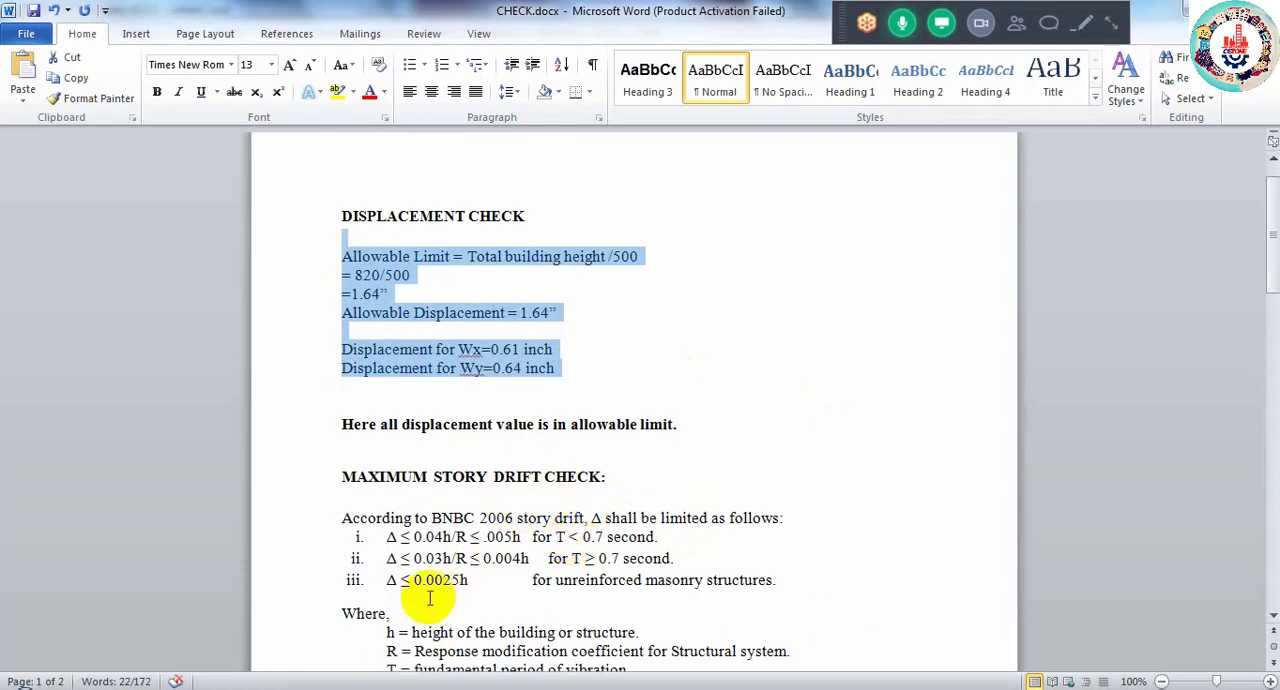
- Switch back to the Lataral Load ETABS model and close the story response plot
{"action": "mouse_move", "coordinate": [176, 688]}
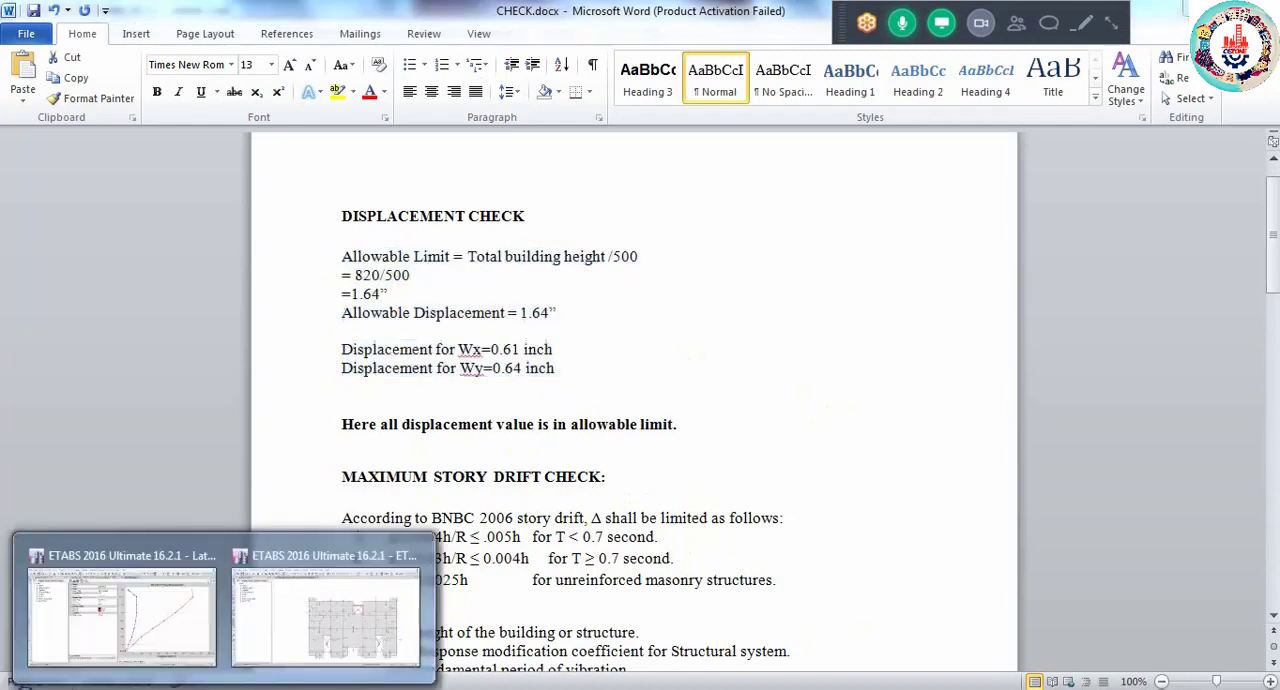
{"action": "left_click", "coordinate": [160, 624]}
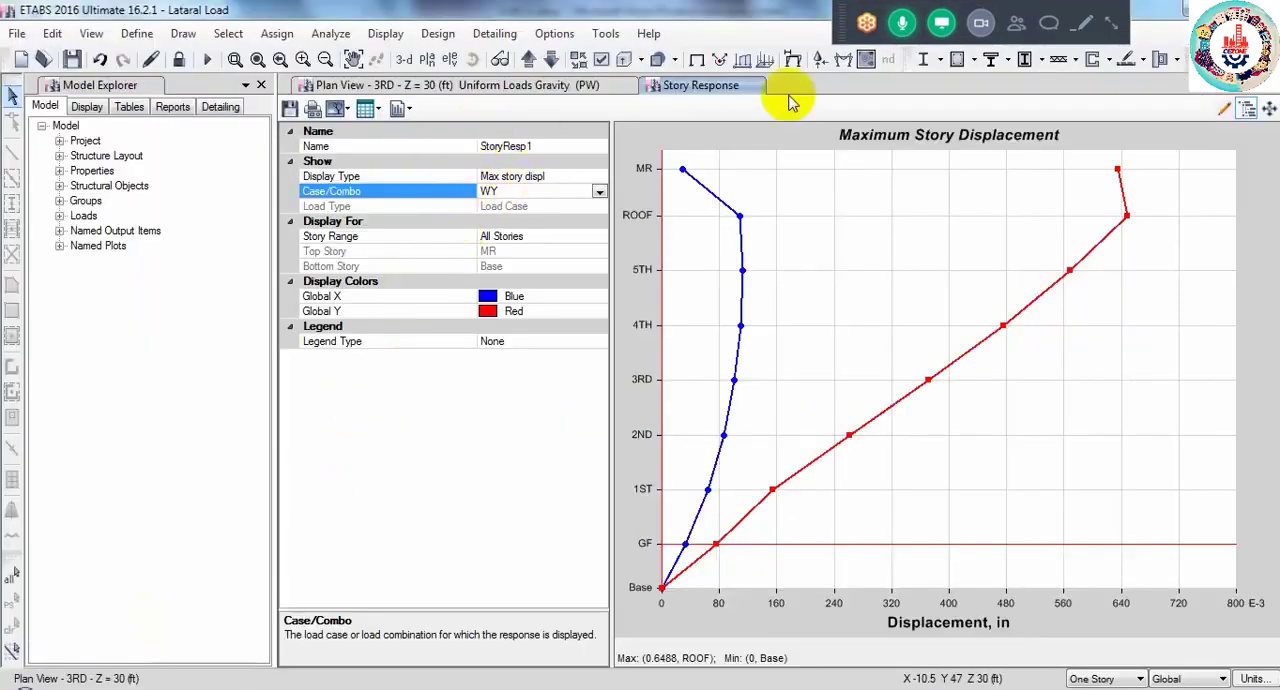
{"action": "left_click", "coordinate": [1271, 86]}
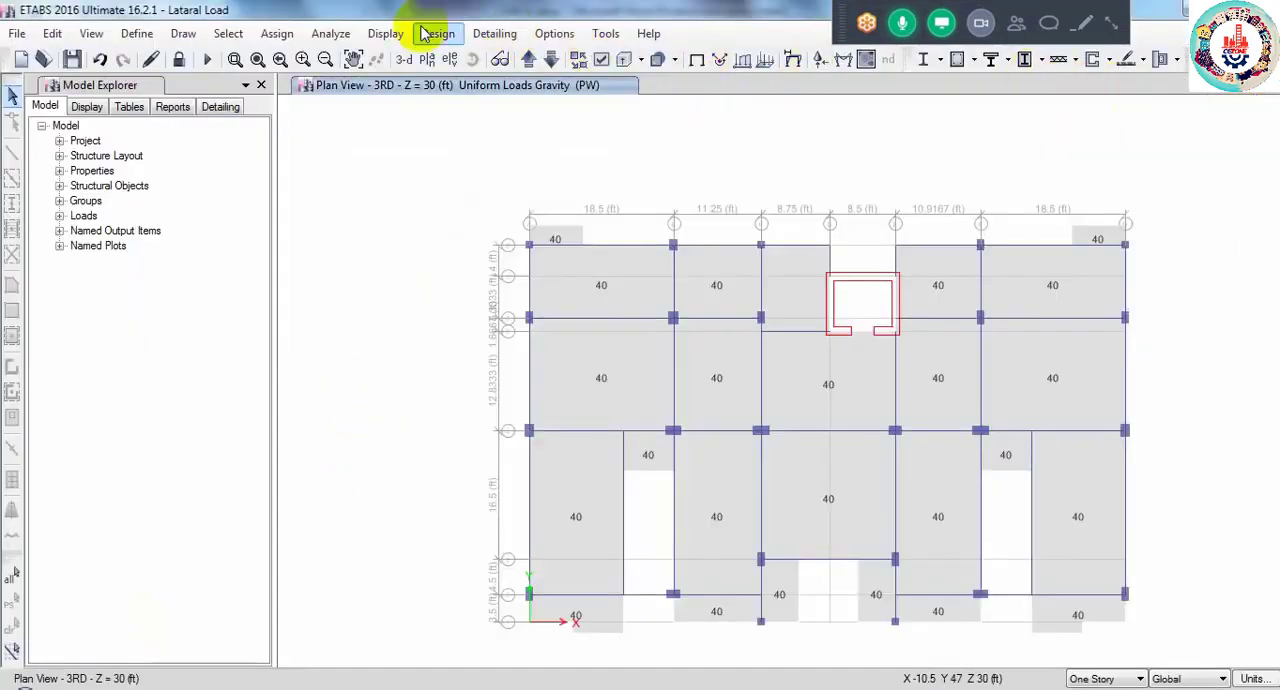
- Open a new maximum story displacement plot and look through its available load cases and combinations down to WX and WY
{"action": "left_click", "coordinate": [385, 33]}
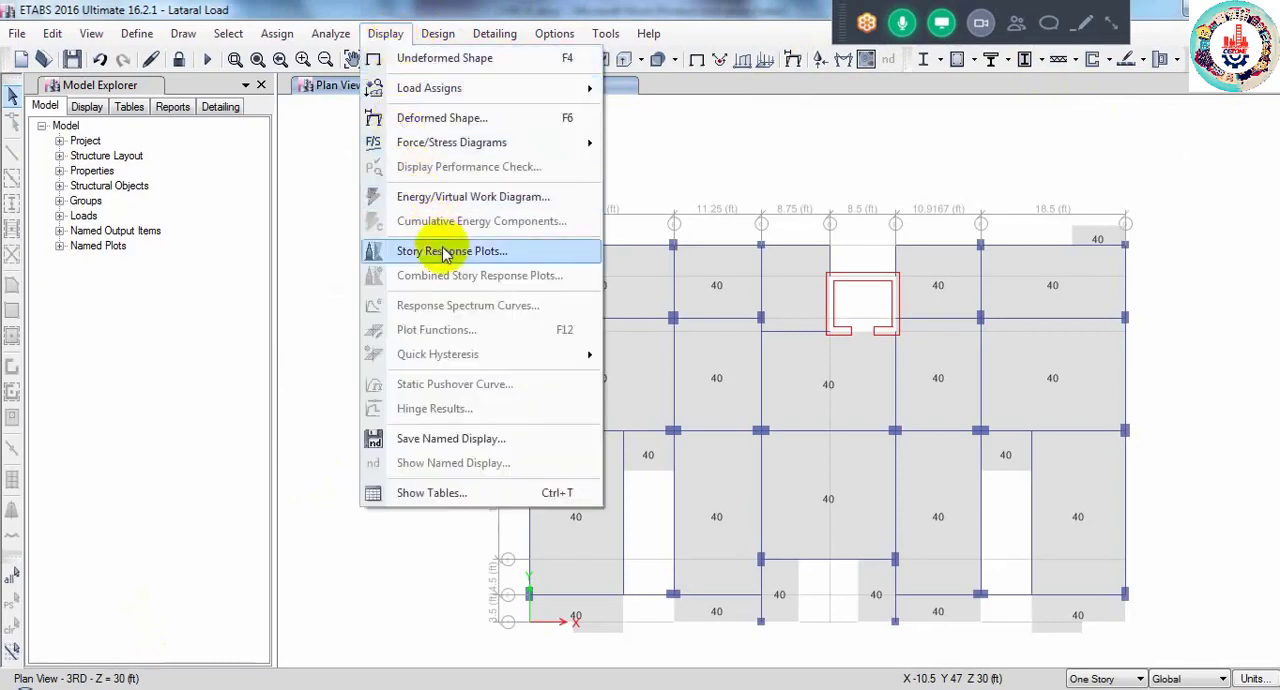
{"action": "left_click", "coordinate": [444, 251]}
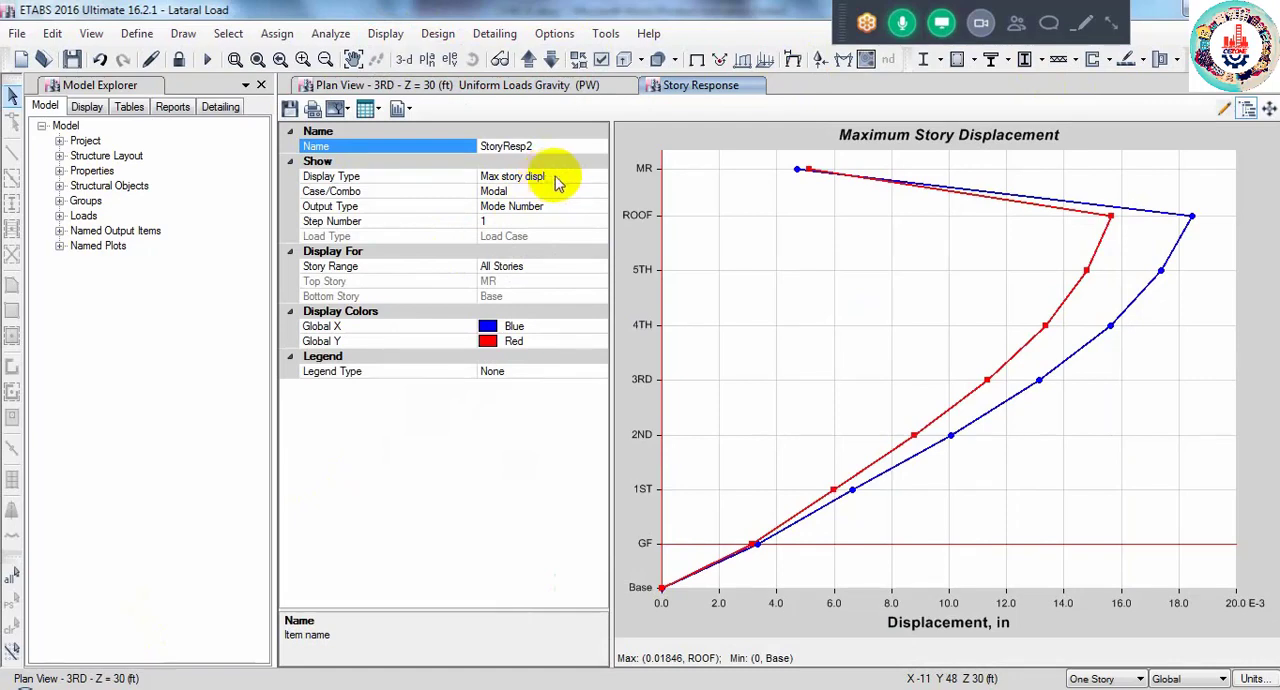
{"action": "left_click", "coordinate": [551, 190]}
{"action": "left_click", "coordinate": [598, 191]}
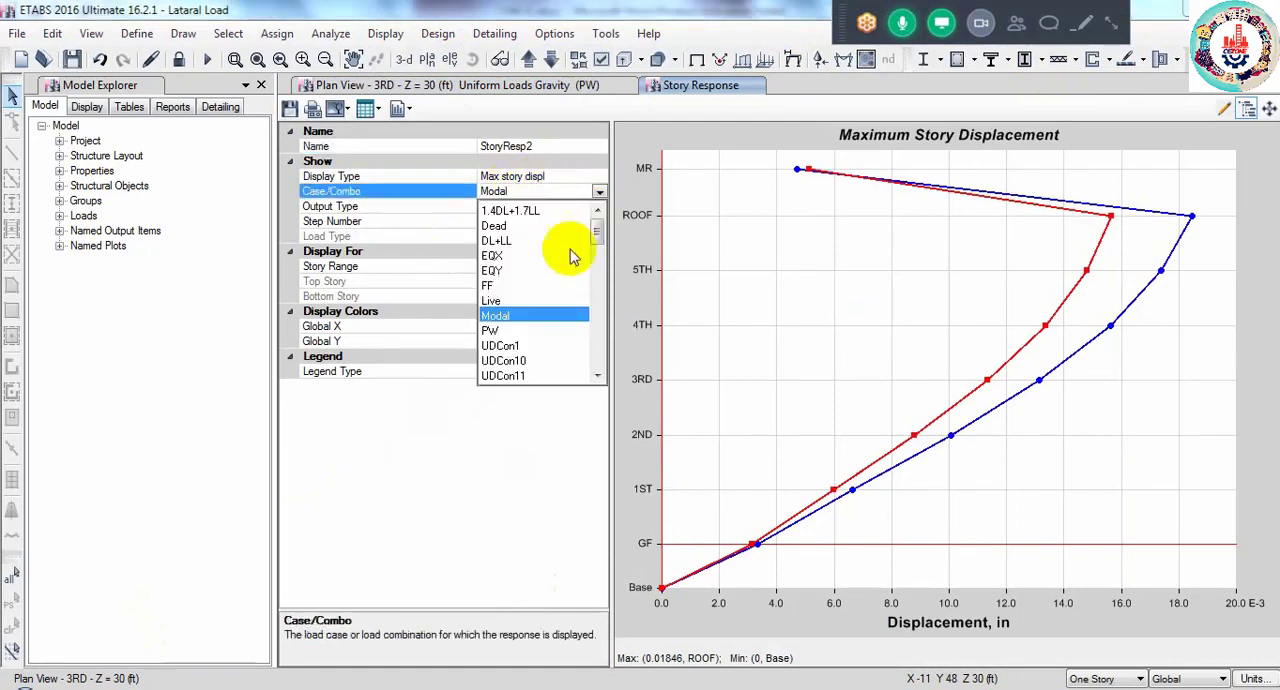
{"action": "scroll", "coordinate": [528, 286], "scroll_direction": "down", "scroll_amount": 15}
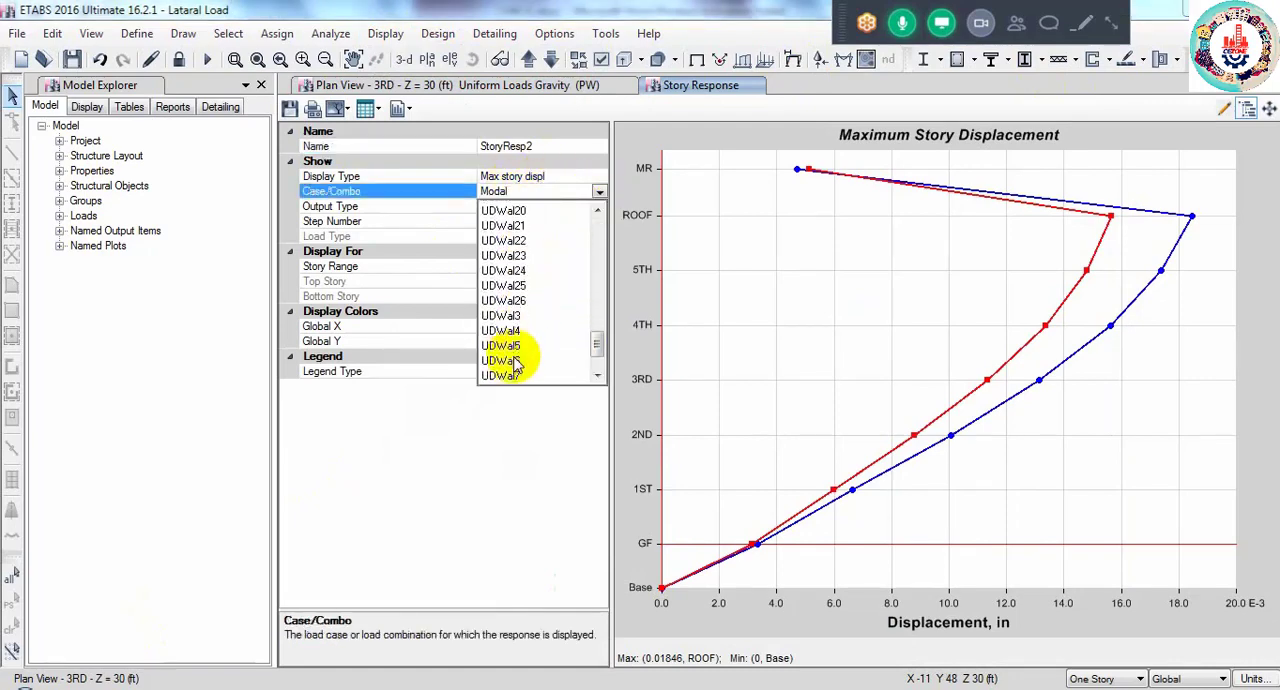
{"action": "scroll", "coordinate": [515, 365], "scroll_direction": "down", "scroll_amount": 2}
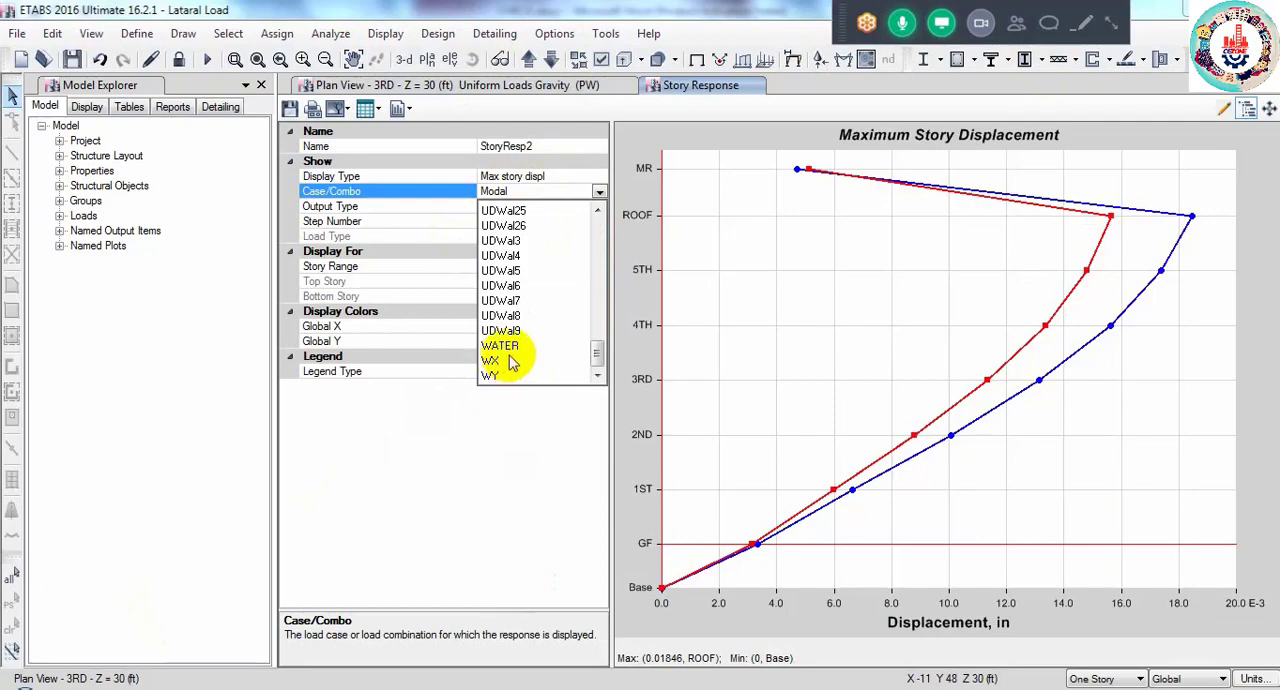
{"action": "left_click", "coordinate": [541, 165]}
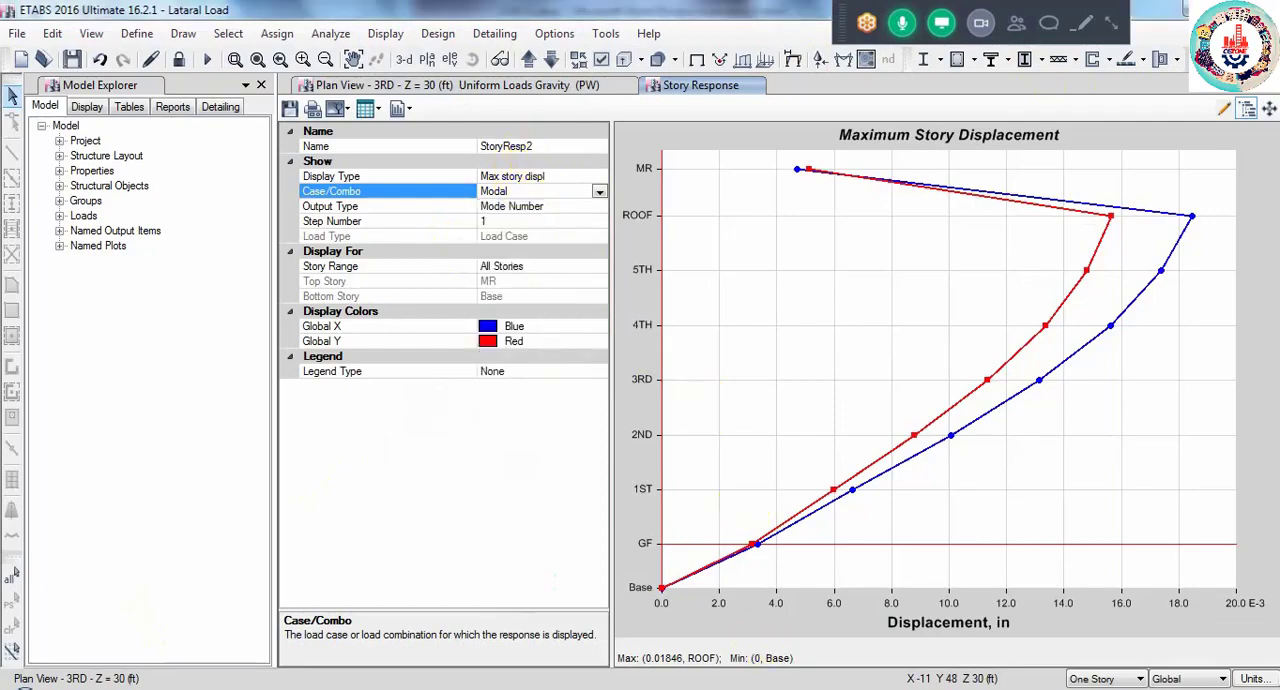
- Switch to CHECK.docx to read the maximum story drift check section, and return to the Lataral Load ETABS model
{"action": "left_click", "coordinate": [871, 621]}
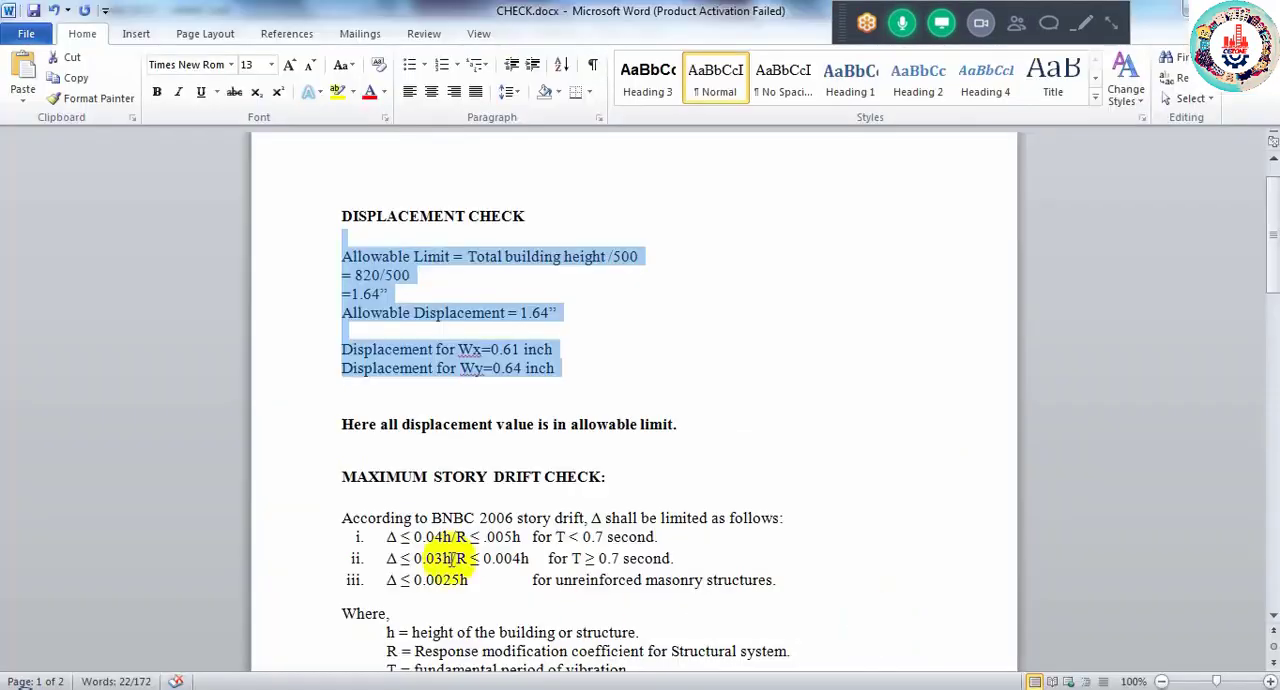
{"action": "scroll", "coordinate": [452, 565], "scroll_direction": "down", "scroll_amount": 3}
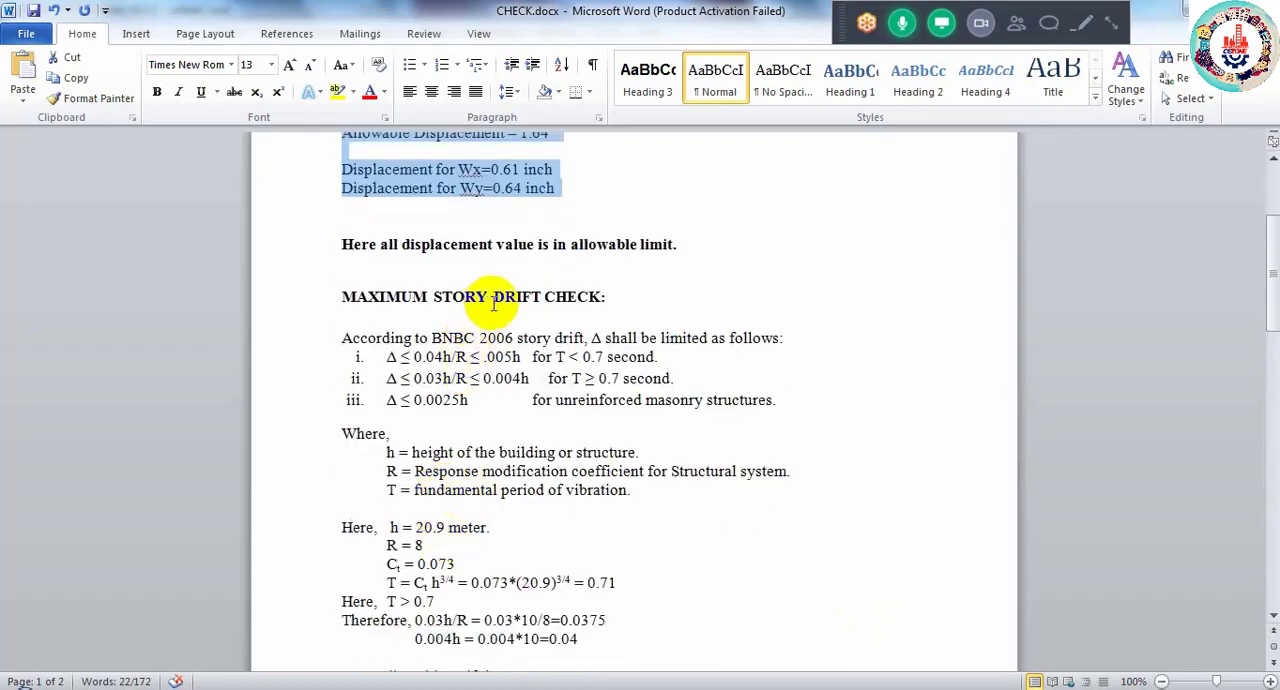
{"action": "mouse_move", "coordinate": [206, 686]}
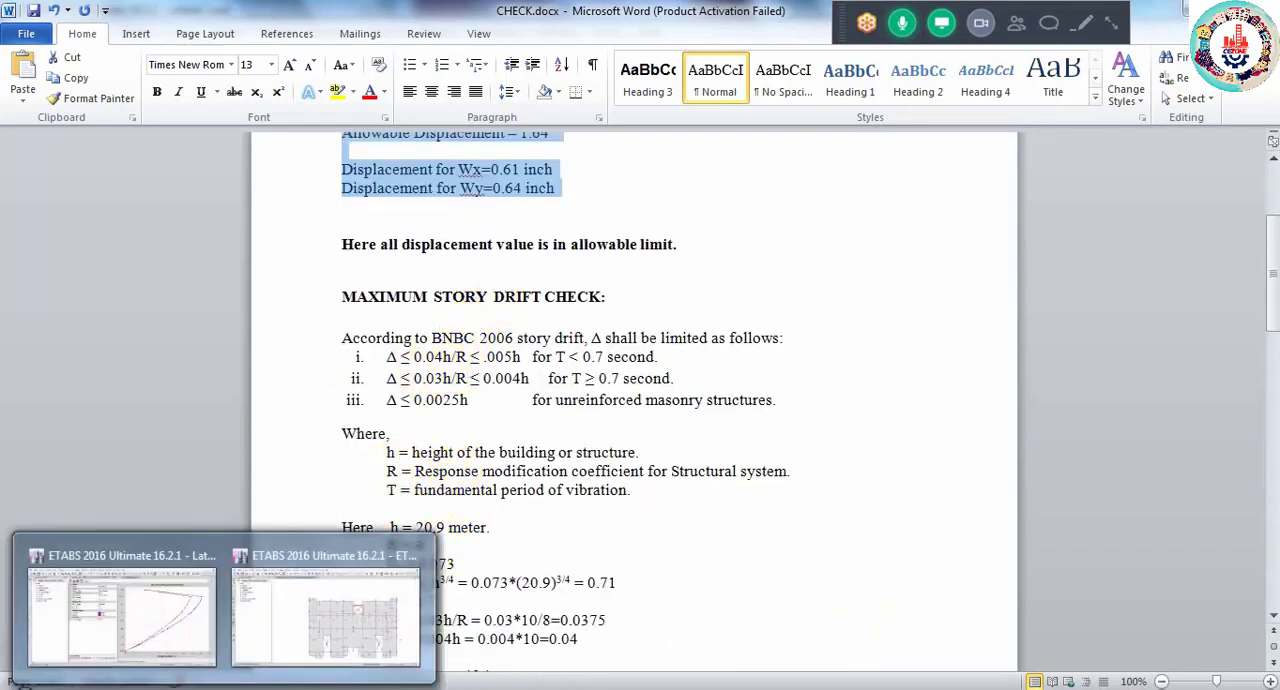
{"action": "left_click", "coordinate": [165, 628]}
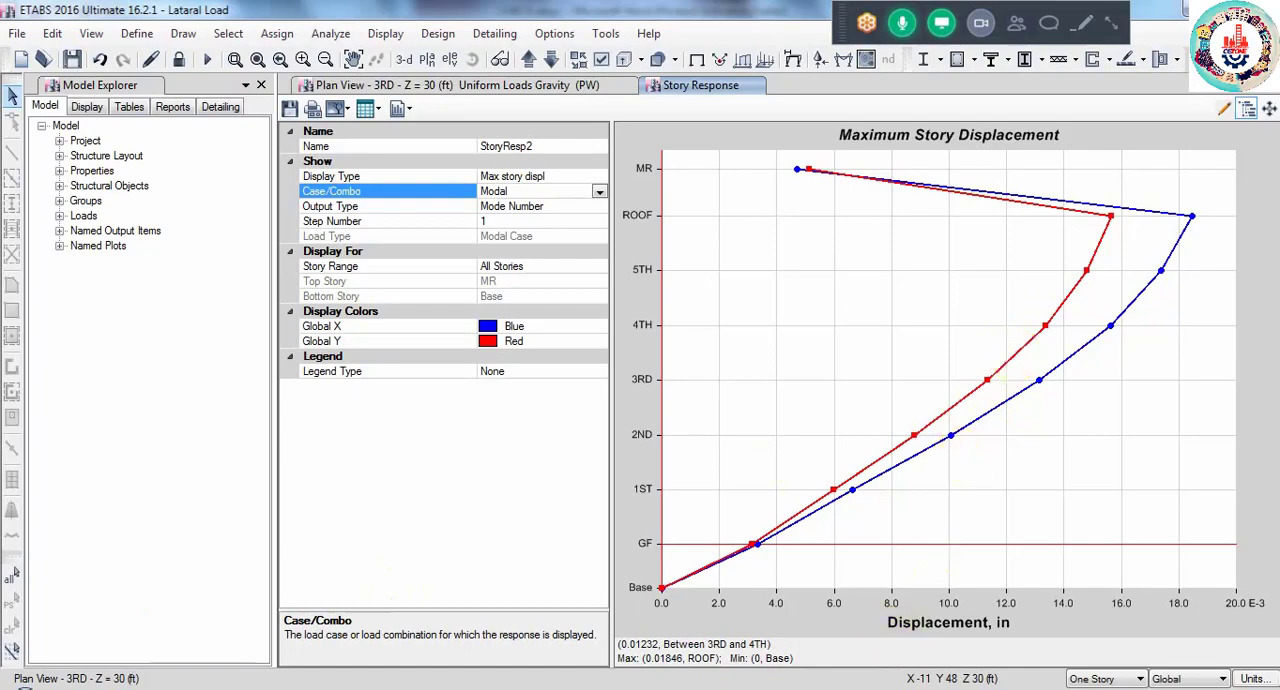
- Switch back to CHECK.docx and highlight each of the three BNBC story drift limits and the unreinforced masonry condition
{"action": "mouse_move", "coordinate": [895, 689]}
{"action": "mouse_move", "coordinate": [823, 688]}
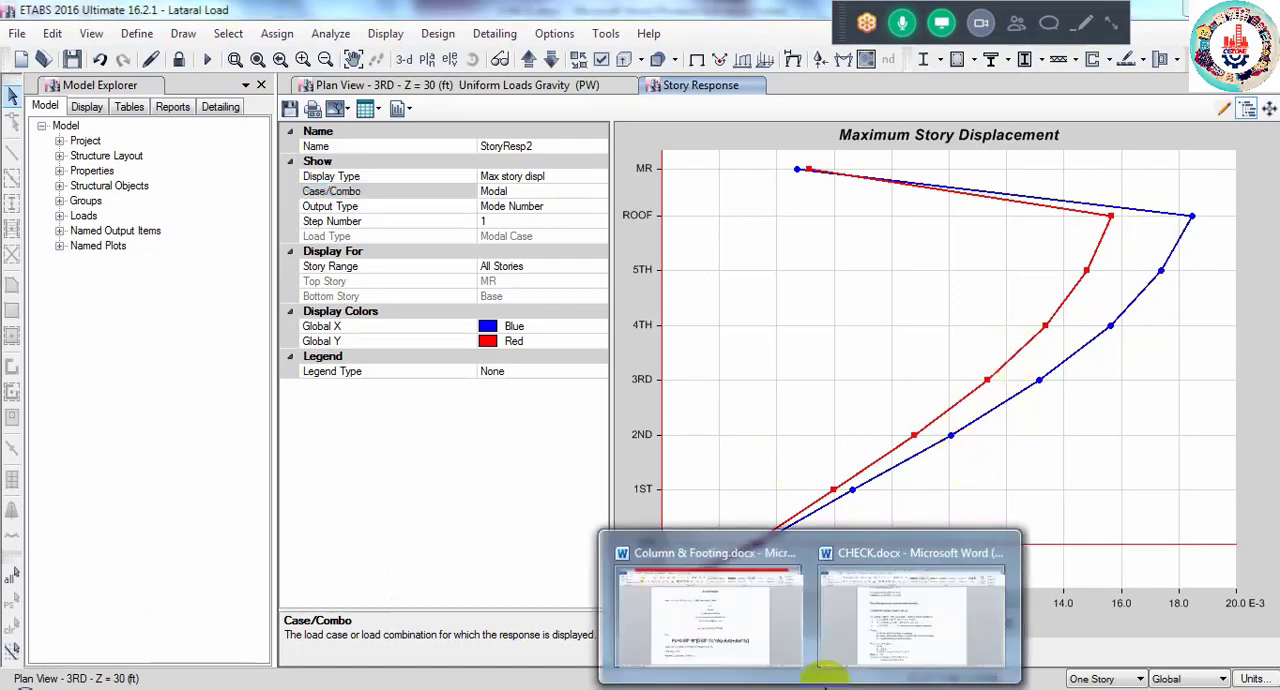
{"action": "left_click", "coordinate": [868, 628]}
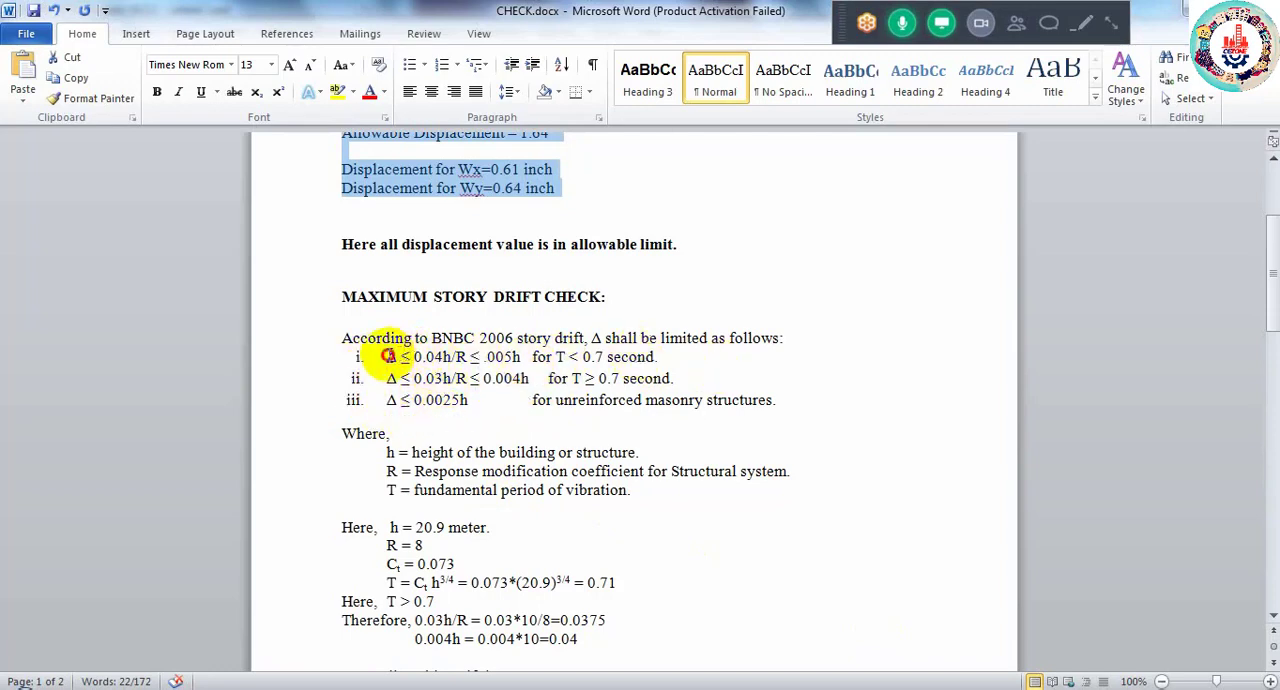
{"action": "left_click_drag", "start_coordinate": [387, 357], "coordinate": [521, 357]}
{"action": "left_click_drag", "start_coordinate": [387, 378], "coordinate": [547, 378]}
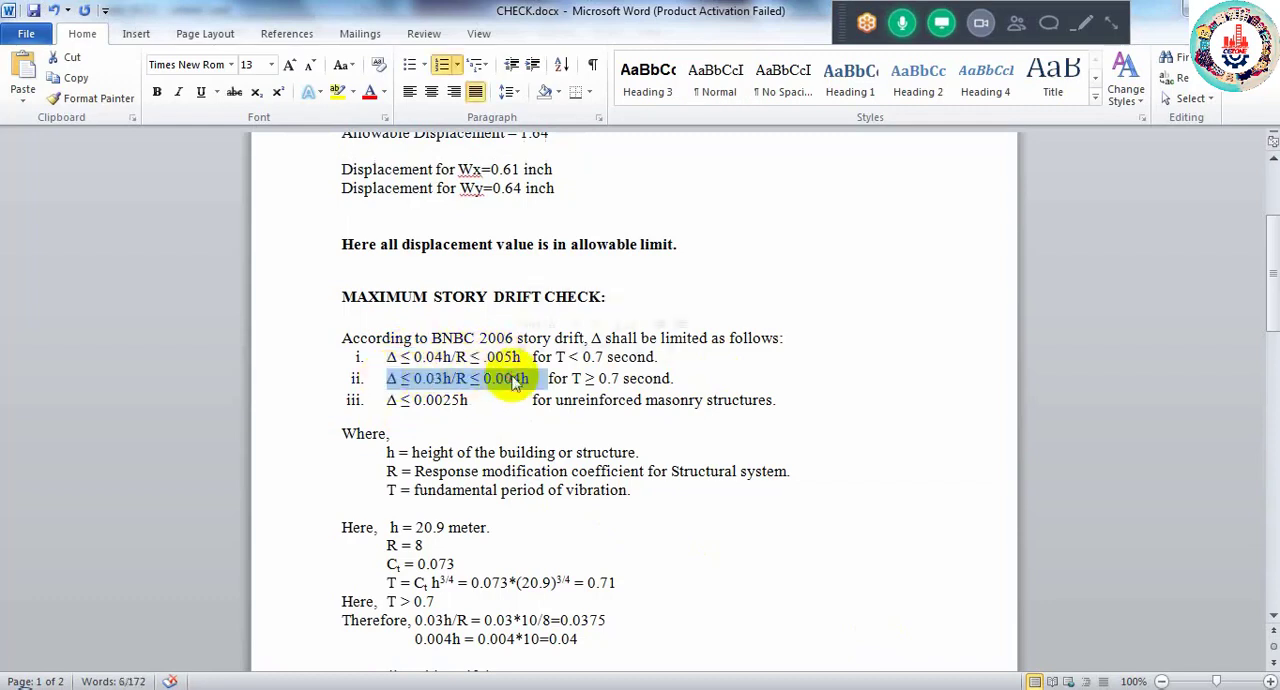
{"action": "left_click_drag", "start_coordinate": [386, 399], "coordinate": [466, 407]}
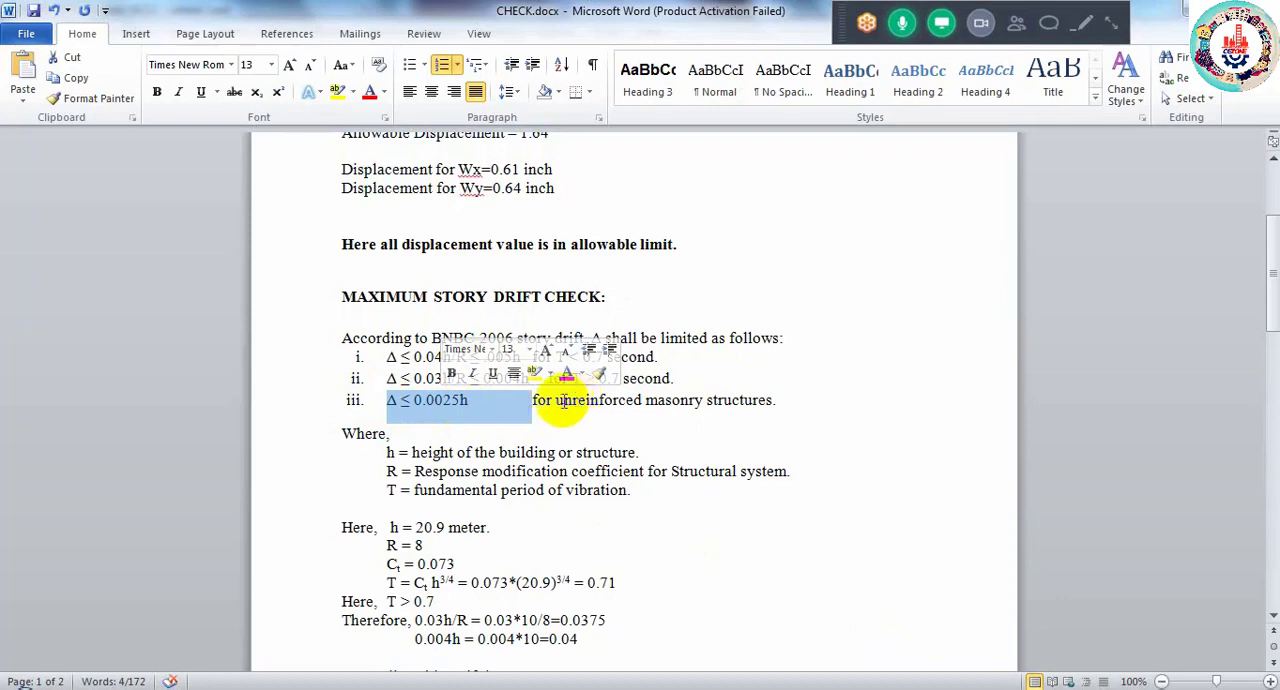
{"action": "left_click_drag", "start_coordinate": [556, 400], "coordinate": [731, 400]}
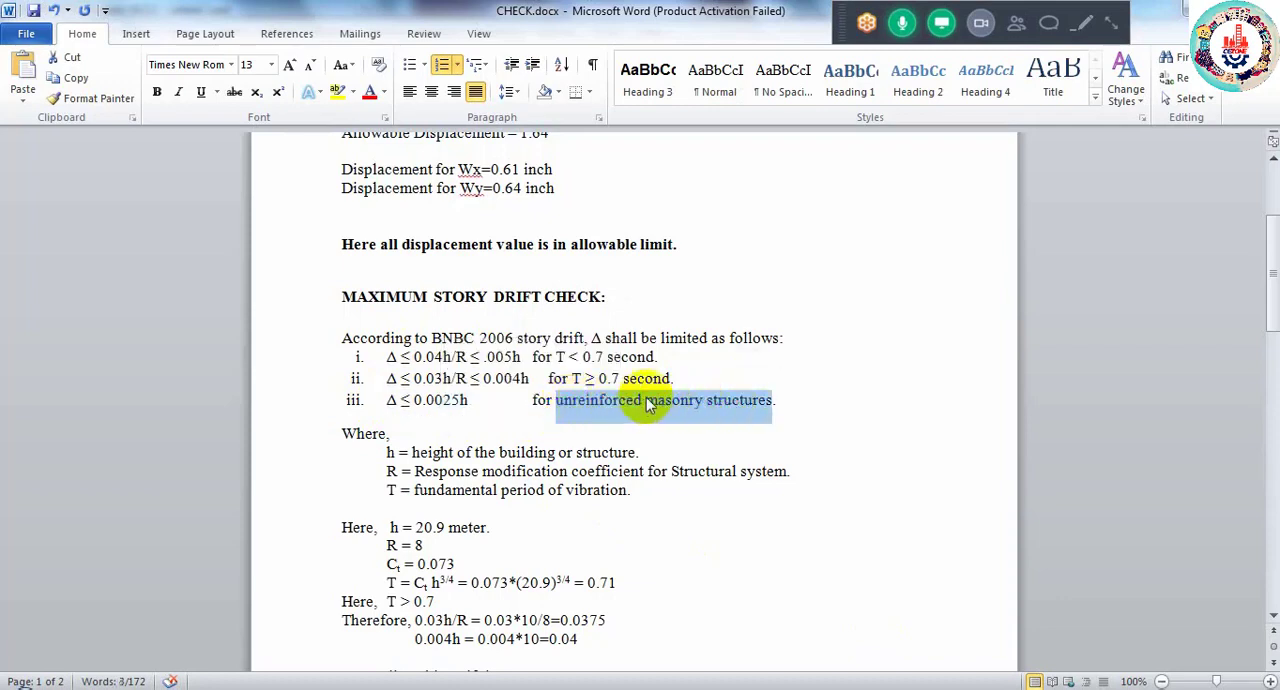
- Delete the third drift limit, the one for unreinforced masonry structures, and remove its list number
{"action": "left_click_drag", "start_coordinate": [386, 400], "coordinate": [766, 403]}
{"action": "key", "text": "Delete"}
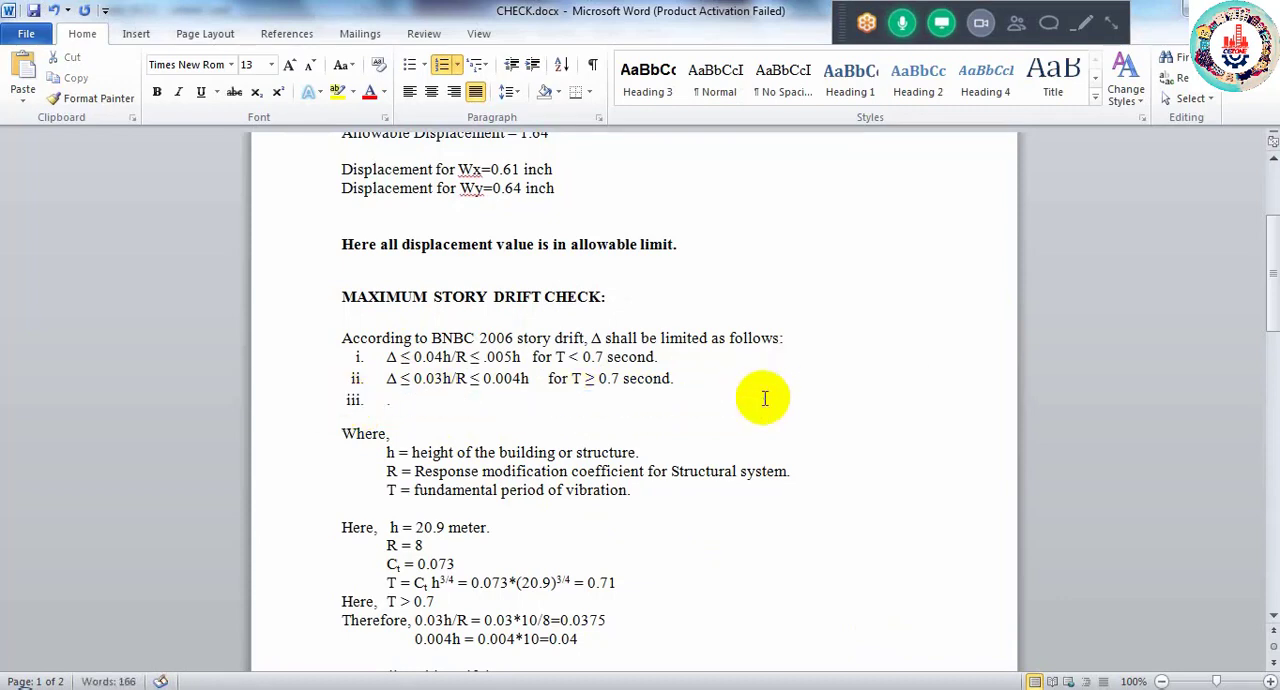
{"action": "key", "text": "Return"}
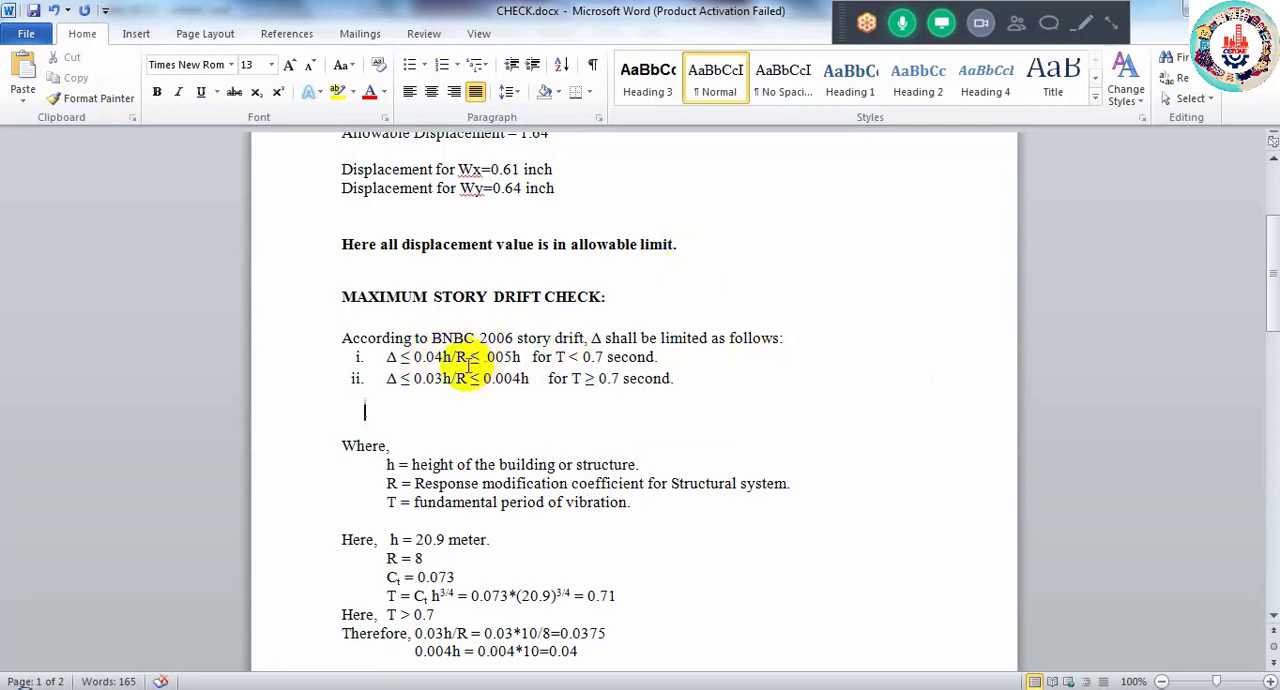
- Examine the two remaining drift limits with their T conditions and highlight the Ct h^3/4 expression in the period calculation
{"action": "double_click", "coordinate": [561, 356]}
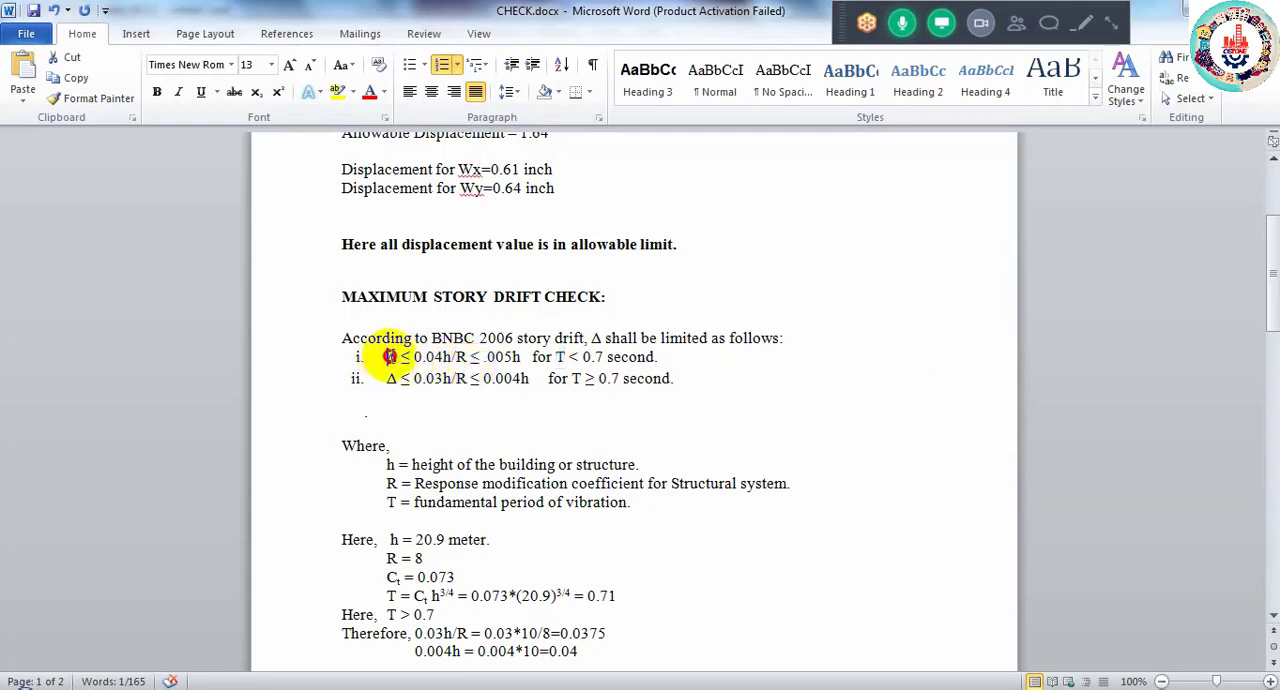
{"action": "left_click_drag", "start_coordinate": [389, 357], "coordinate": [512, 378]}
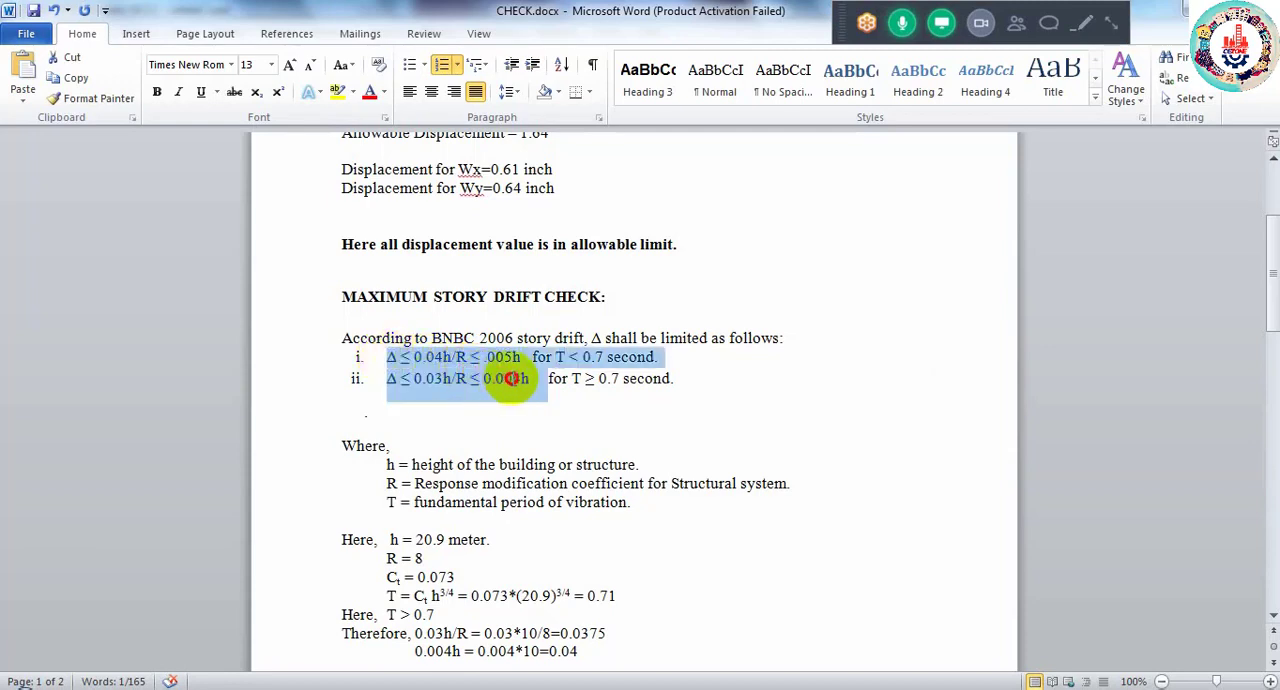
{"action": "left_click", "coordinate": [558, 381]}
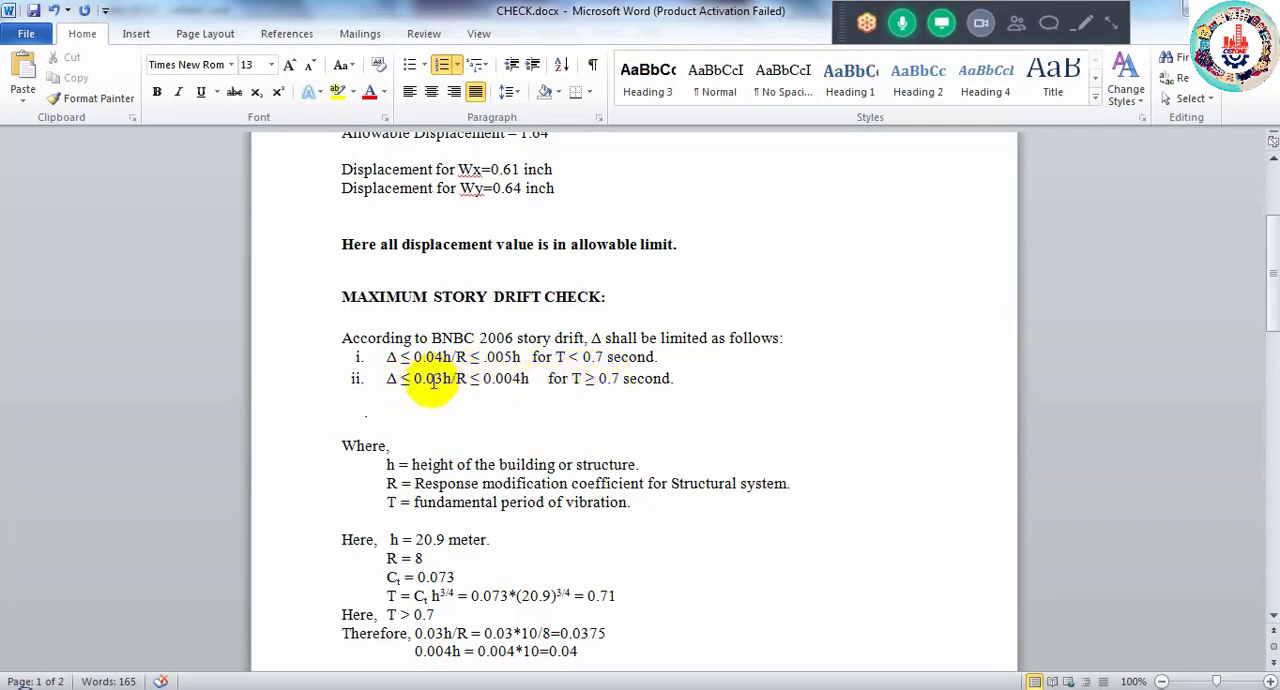
{"action": "left_click", "coordinate": [557, 357]}
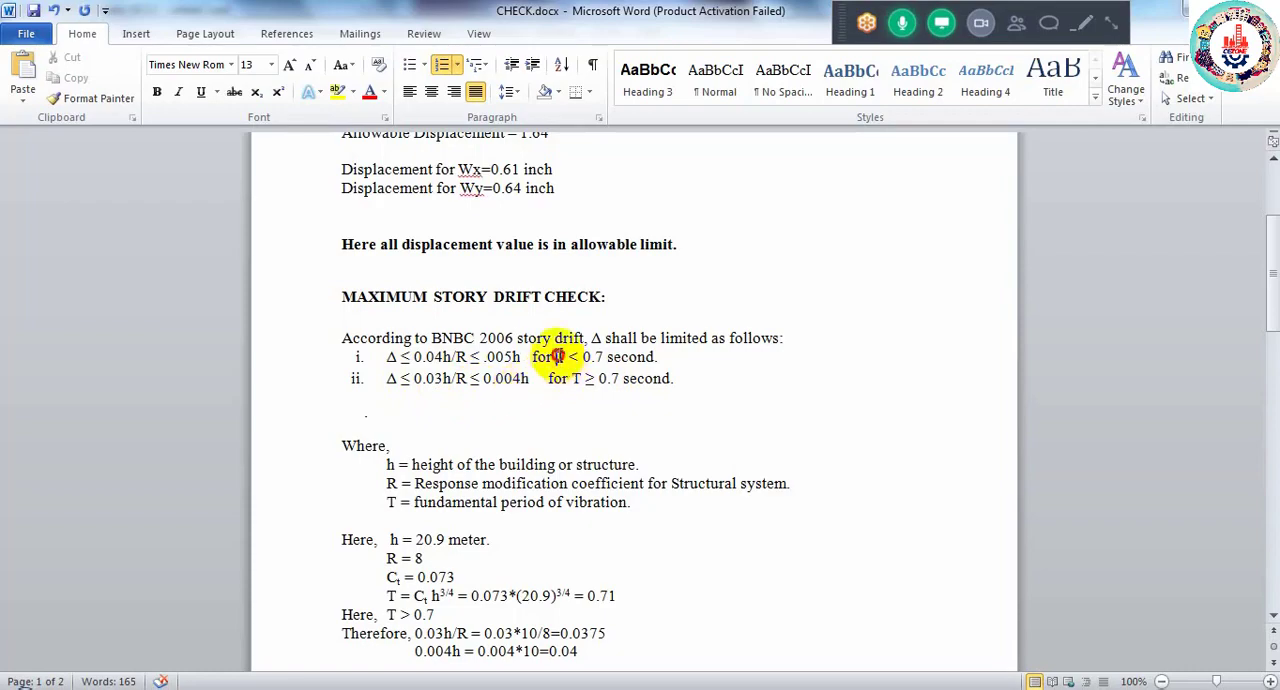
{"action": "left_click_drag", "start_coordinate": [557, 357], "coordinate": [571, 380]}
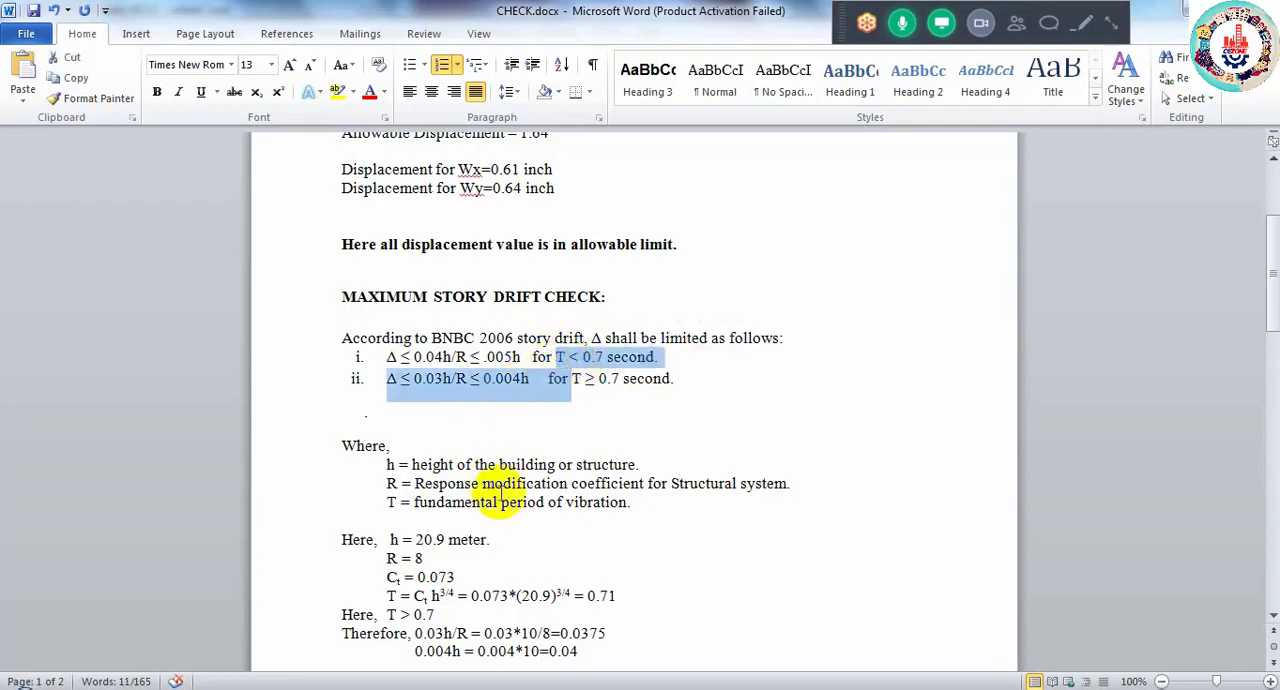
{"action": "scroll", "coordinate": [470, 530], "scroll_direction": "down", "scroll_amount": 2}
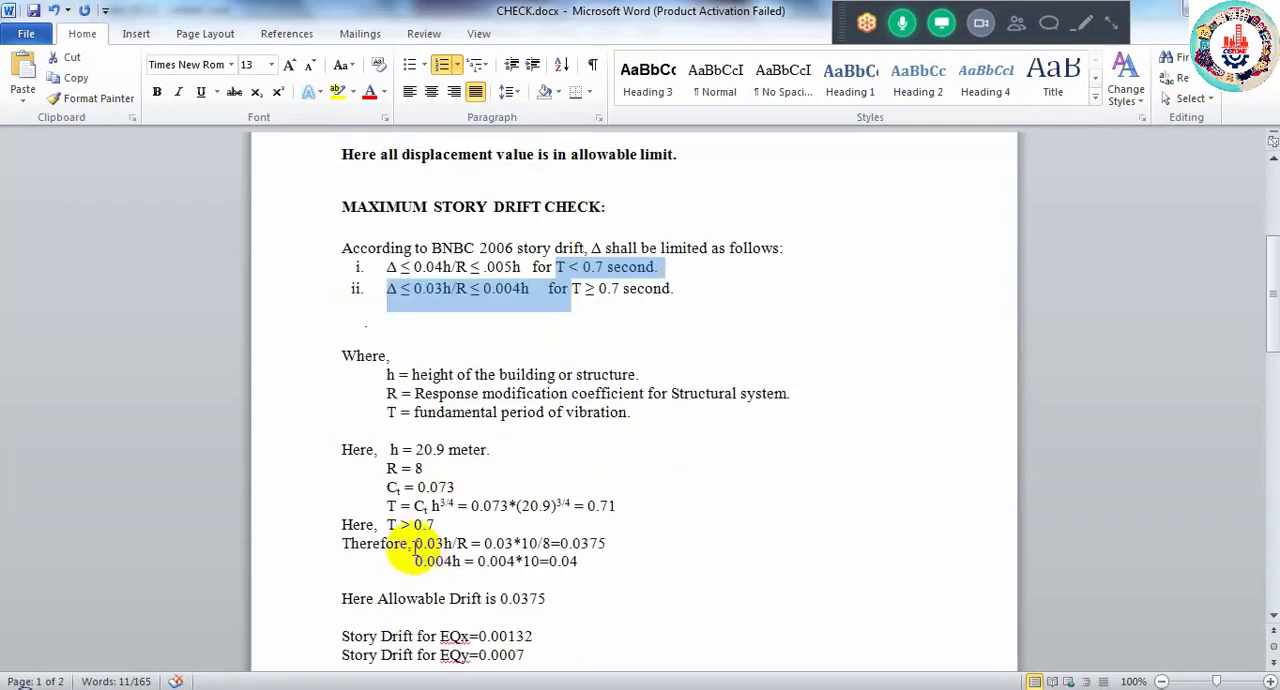
{"action": "left_click_drag", "start_coordinate": [414, 506], "coordinate": [455, 507]}
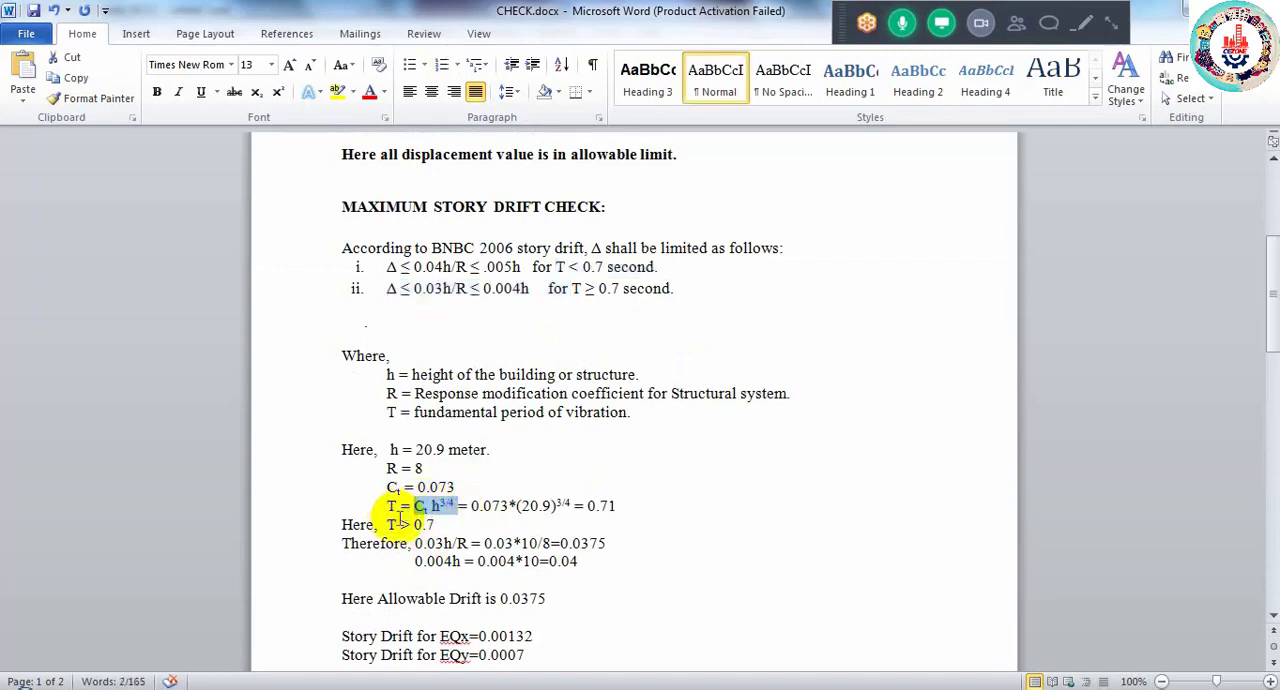
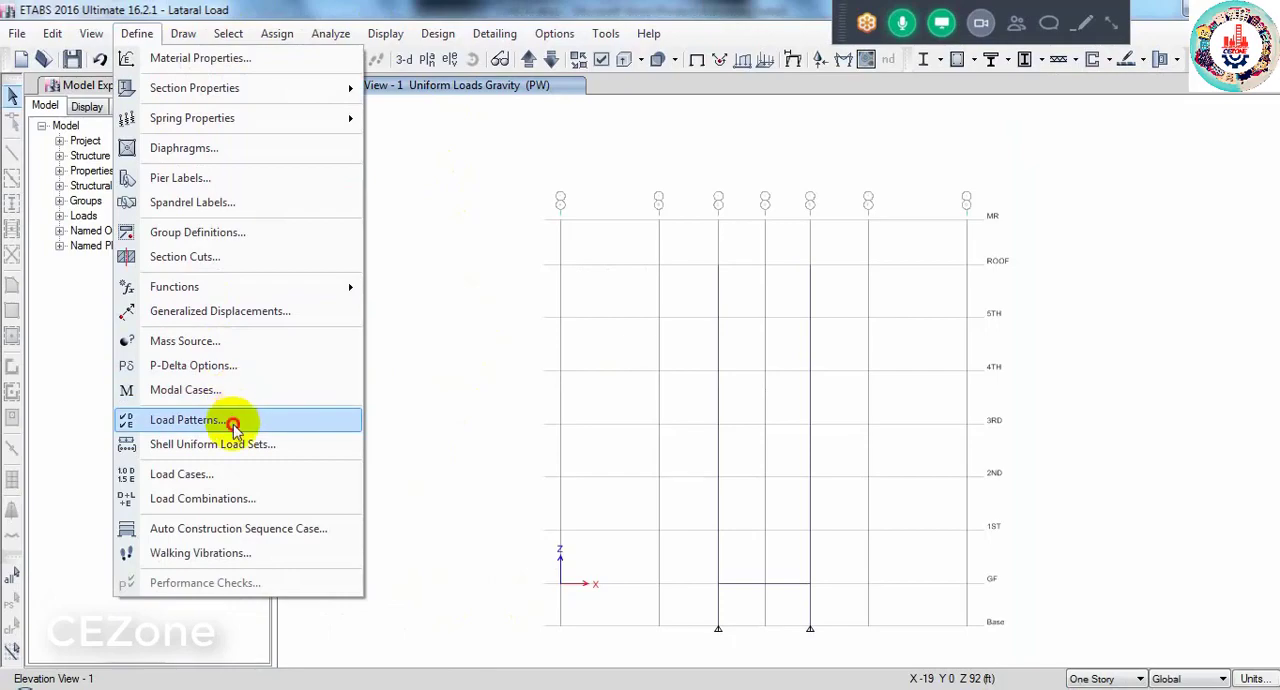
- Review the UBC 94 seismic settings of the EQX load pattern, including the numerical coefficient Rw, and close them without changes
{"action": "left_click", "coordinate": [234, 420]}
{"action": "left_click", "coordinate": [355, 412]}
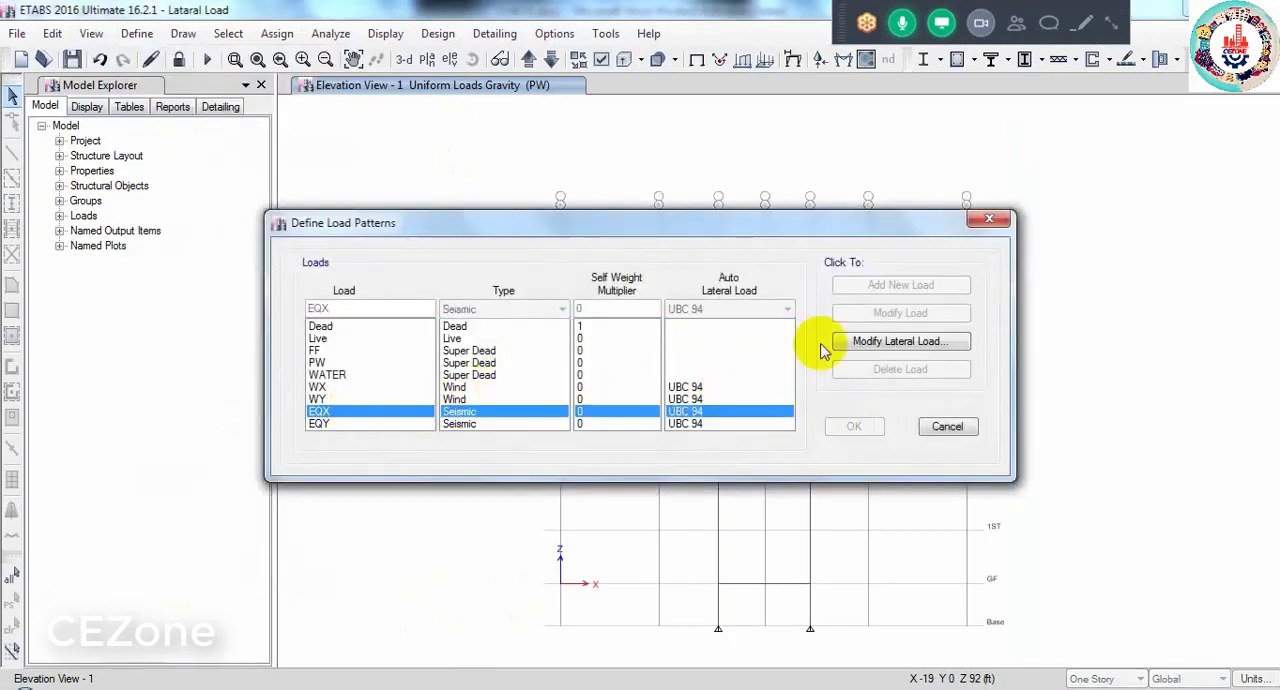
{"action": "left_click", "coordinate": [896, 341]}
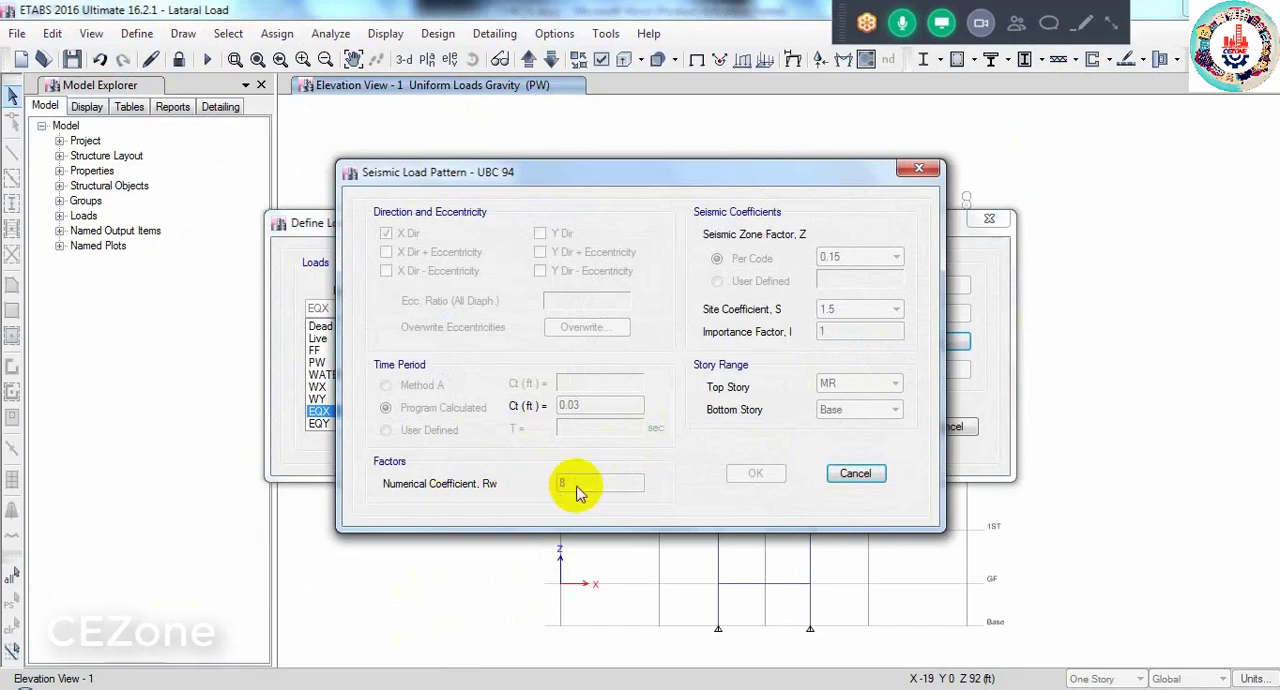
{"action": "left_click", "coordinate": [848, 474]}
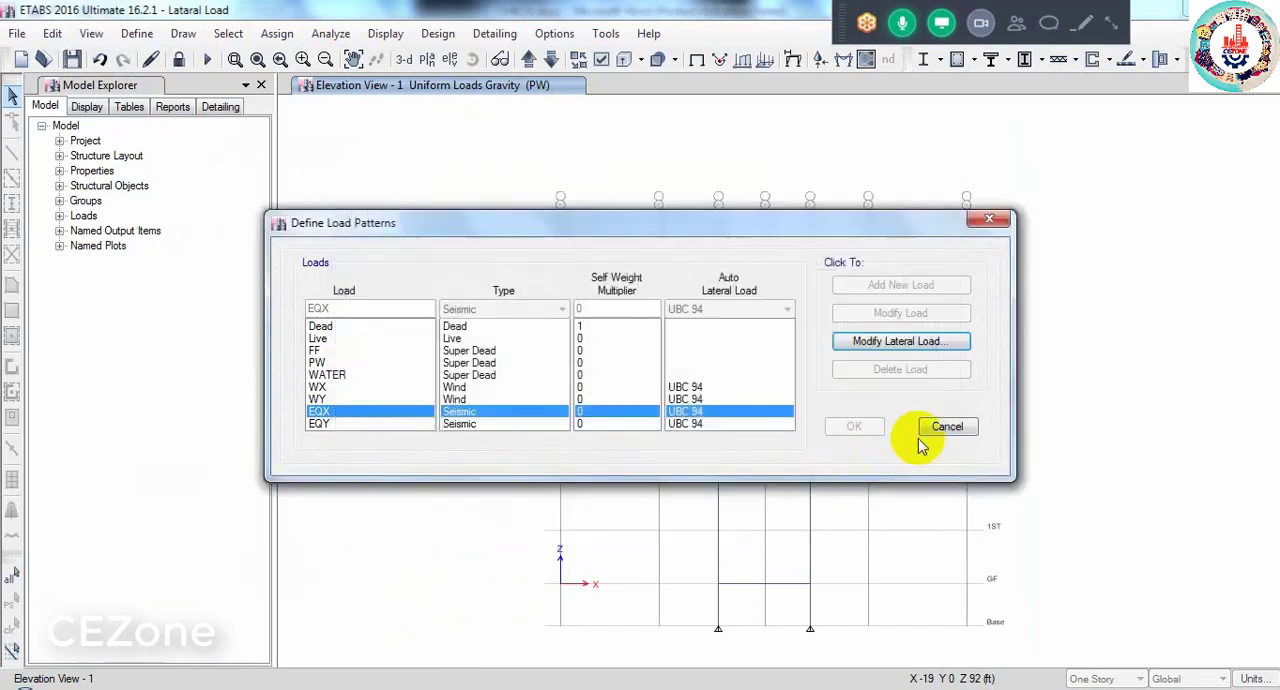
{"action": "left_click", "coordinate": [947, 426]}
- Switch to CHECK.docx and highlight the allowable drift value in the story drift calculation
{"action": "mouse_move", "coordinate": [543, 674]}
{"action": "left_click", "coordinate": [594, 608]}
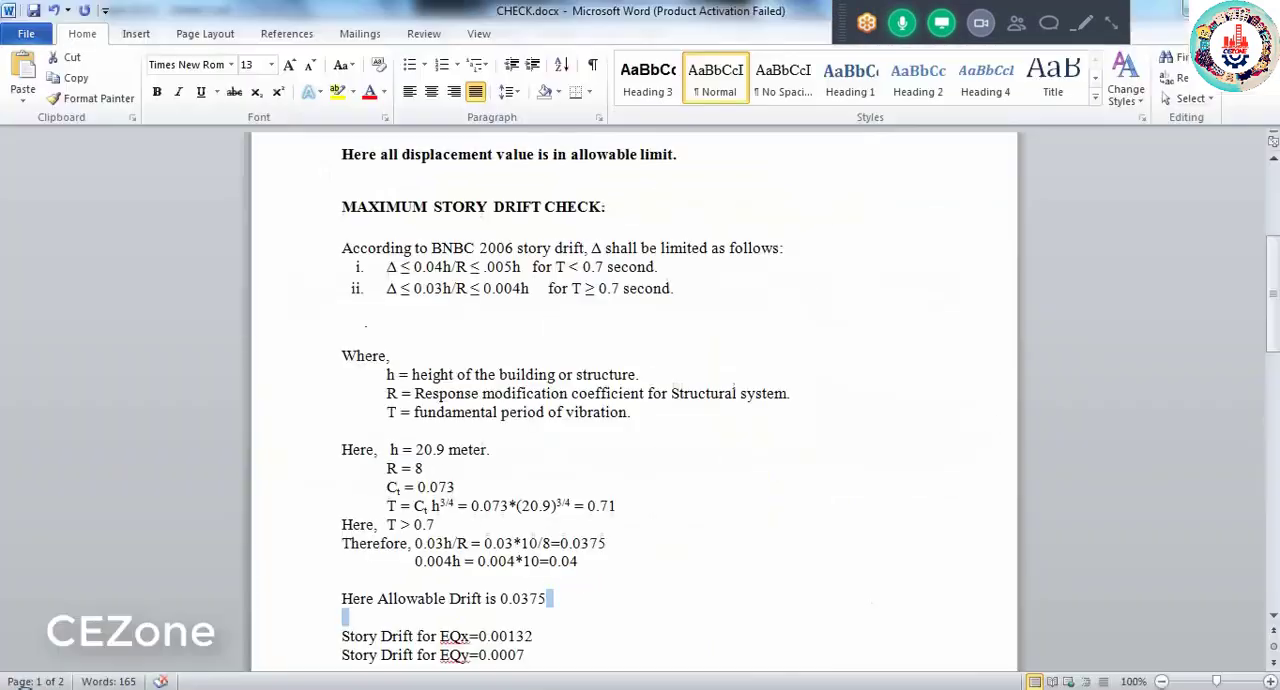
{"action": "double_click", "coordinate": [516, 599]}
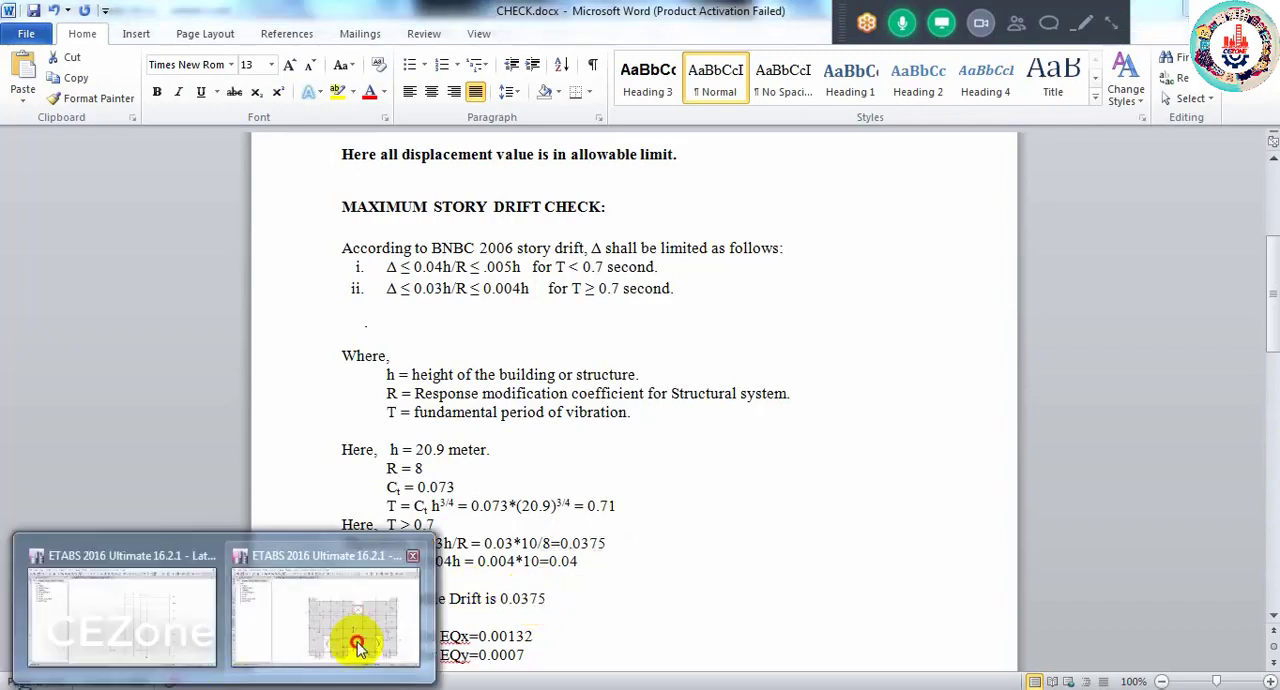
- Return to the Lataral Load ETABS model, show it in 3-D and open a story response plot
{"action": "left_click", "coordinate": [349, 636]}
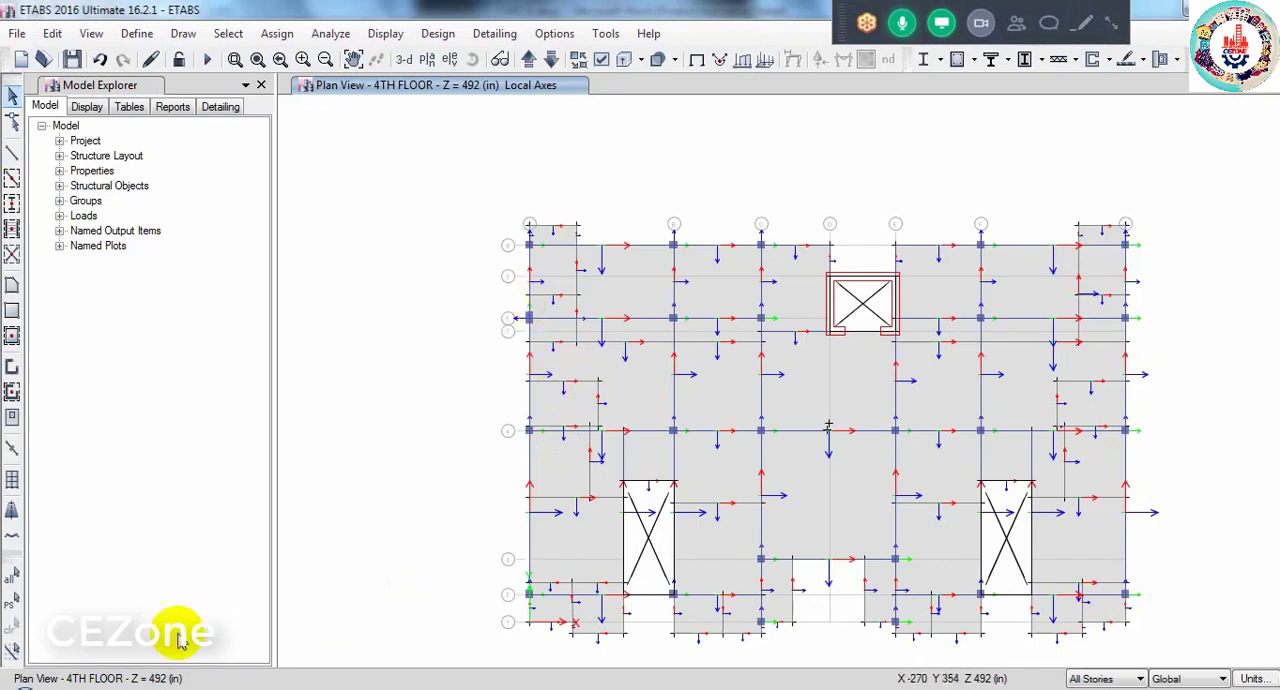
{"action": "mouse_move", "coordinate": [220, 684]}
{"action": "left_click", "coordinate": [110, 642]}
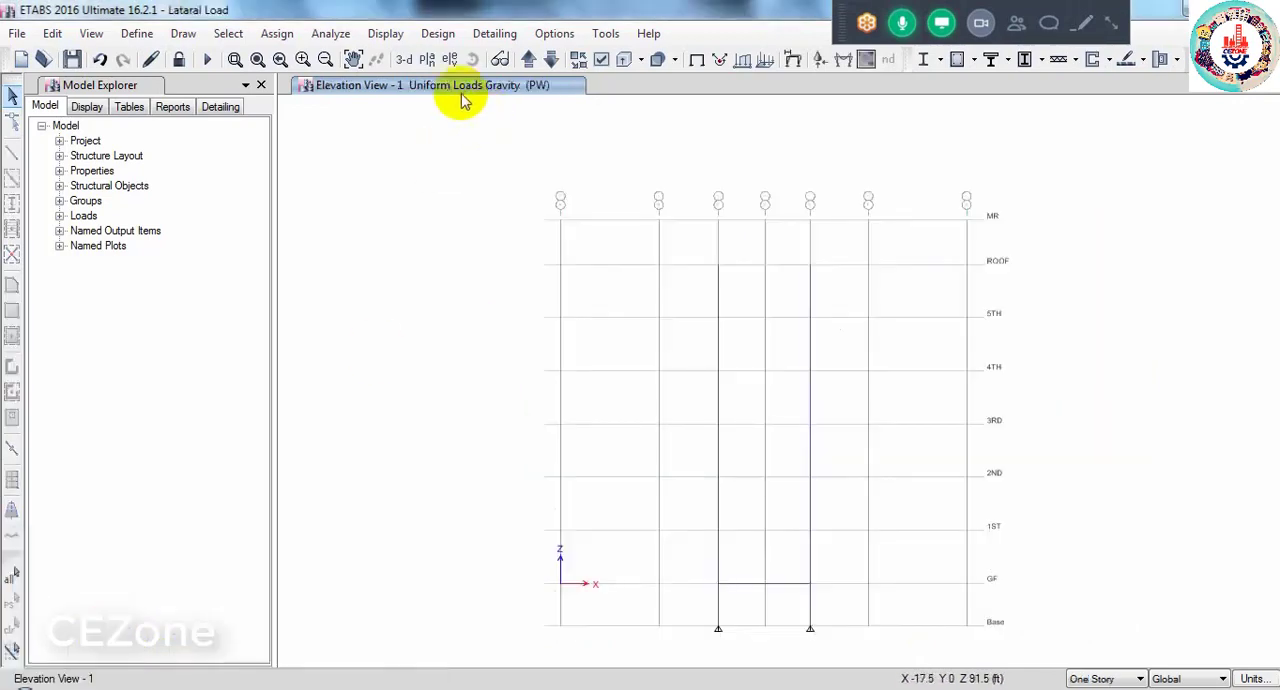
{"action": "left_click", "coordinate": [405, 62]}
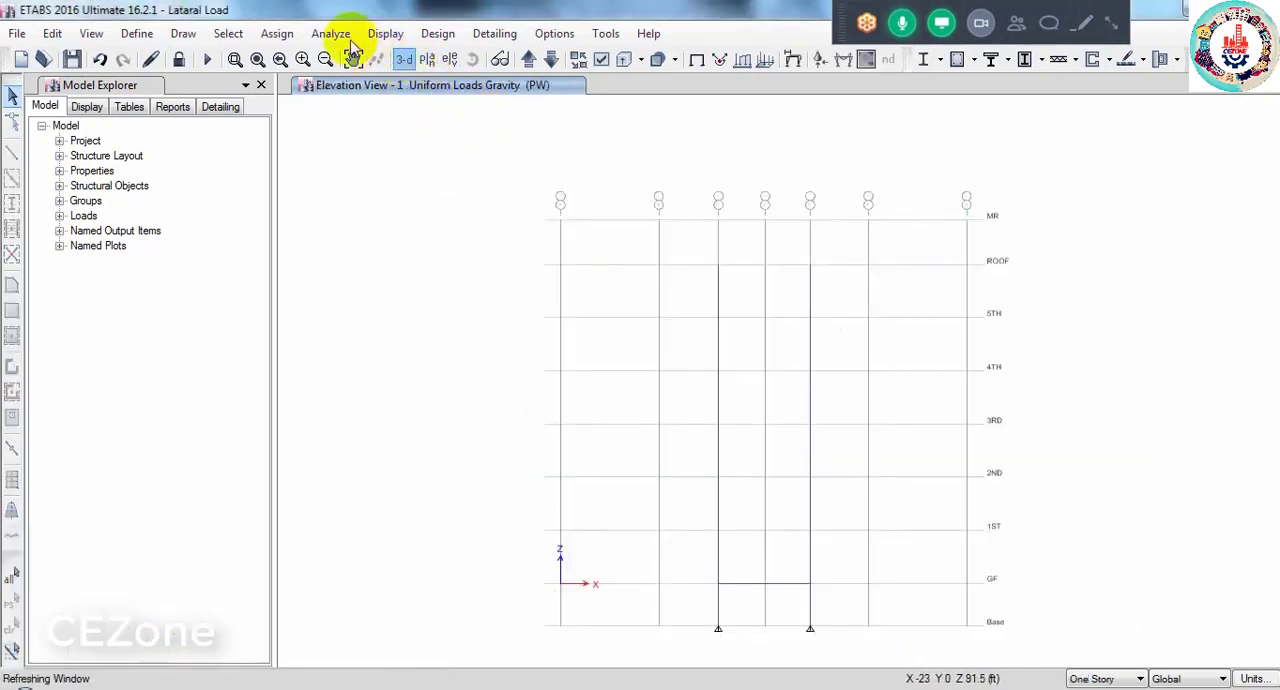
{"action": "left_click", "coordinate": [380, 34]}
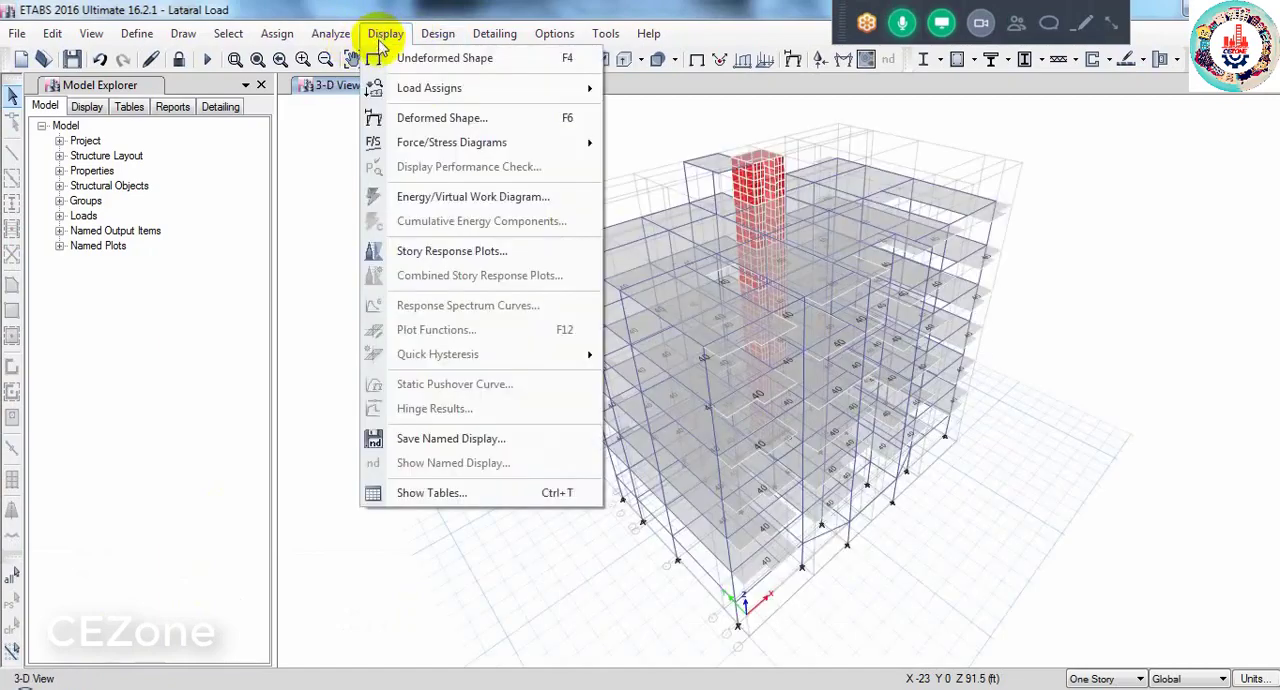
{"action": "left_click", "coordinate": [474, 255]}
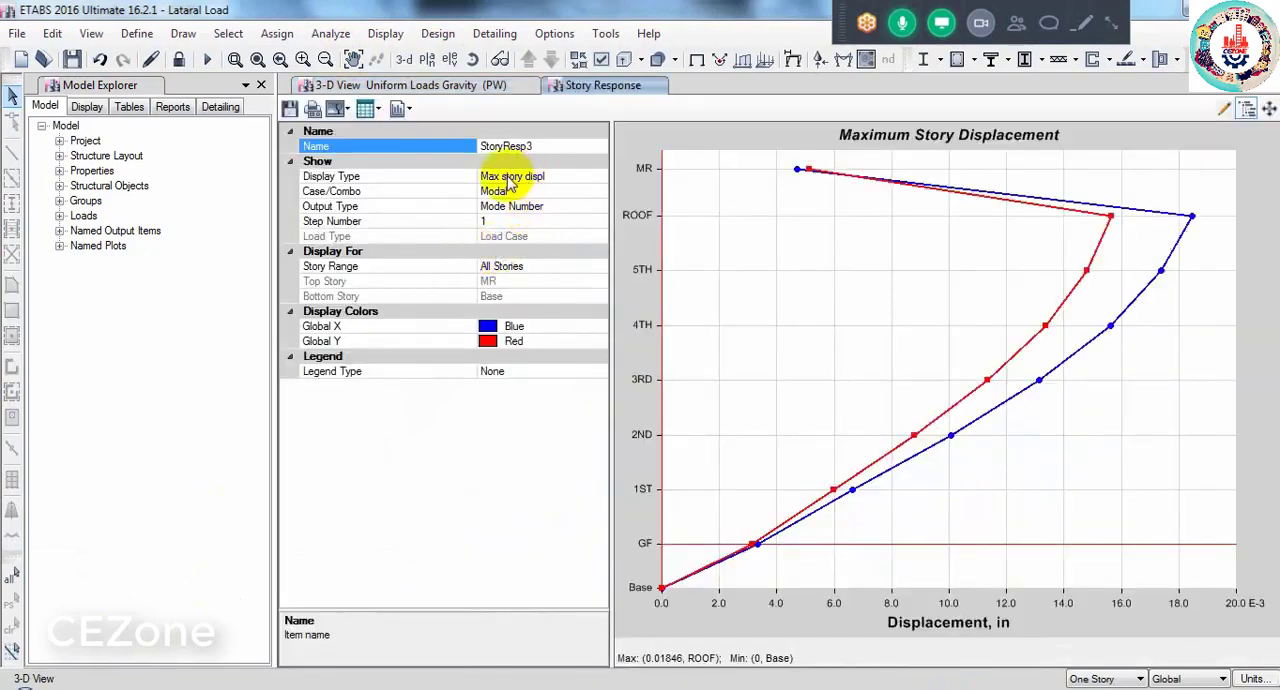
- Set the story response plot to Max story drifts for the EQX load case
{"action": "left_click", "coordinate": [565, 182]}
{"action": "left_click", "coordinate": [597, 177]}
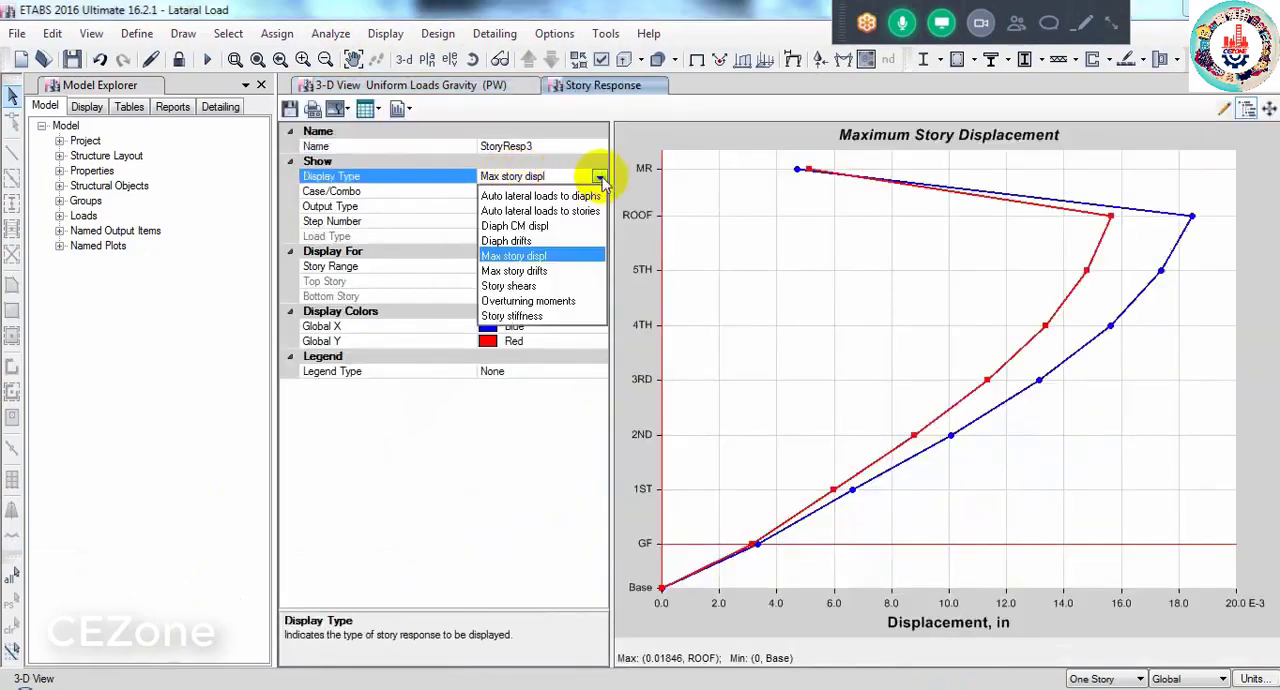
{"action": "left_click", "coordinate": [520, 269]}
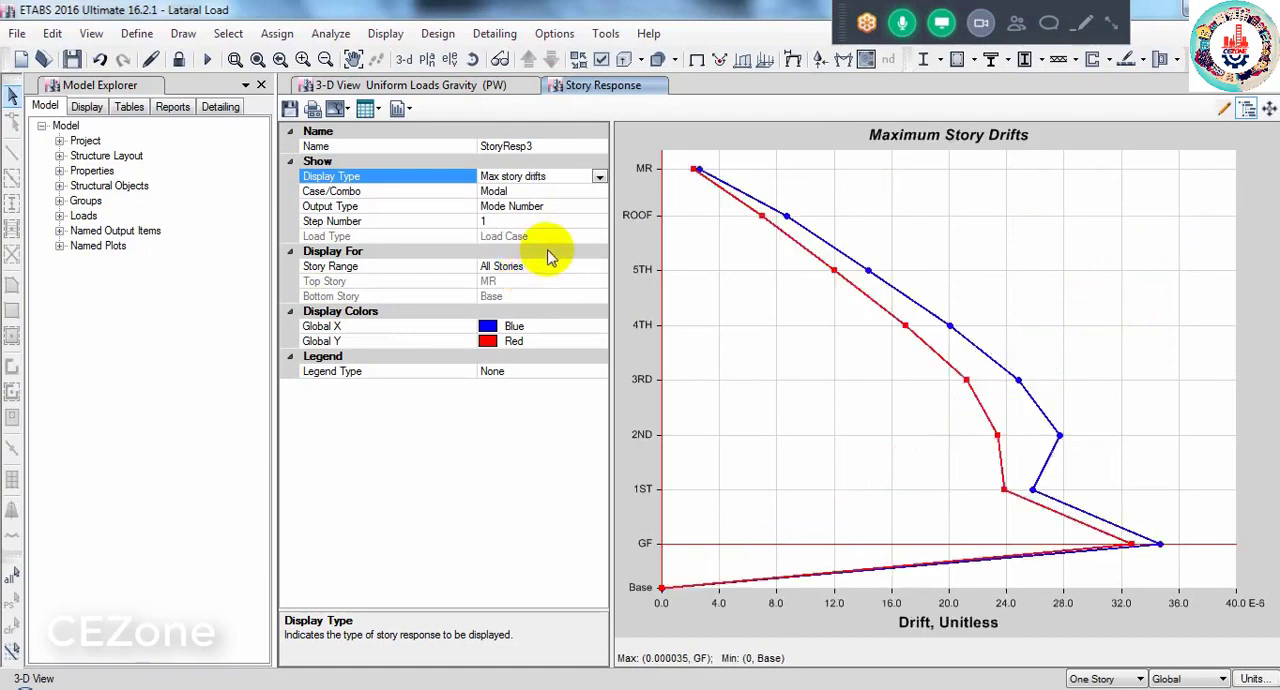
{"action": "left_click", "coordinate": [530, 191]}
{"action": "left_click", "coordinate": [599, 193]}
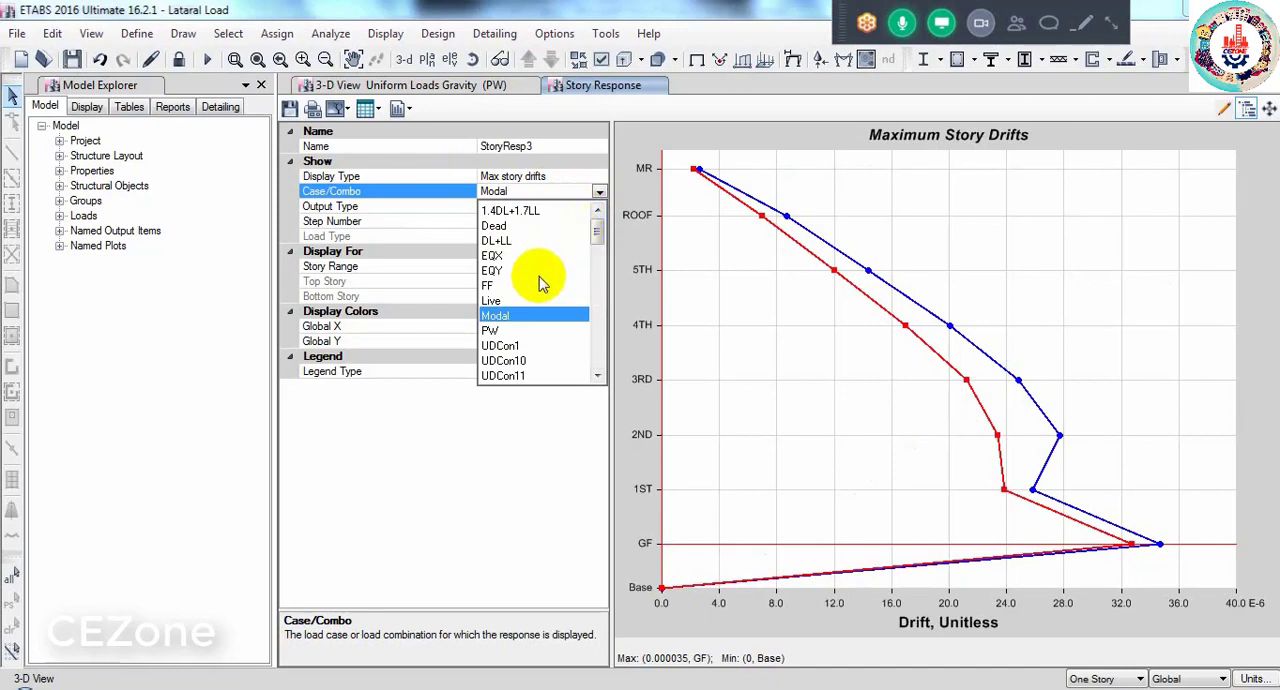
{"action": "left_click", "coordinate": [497, 254]}
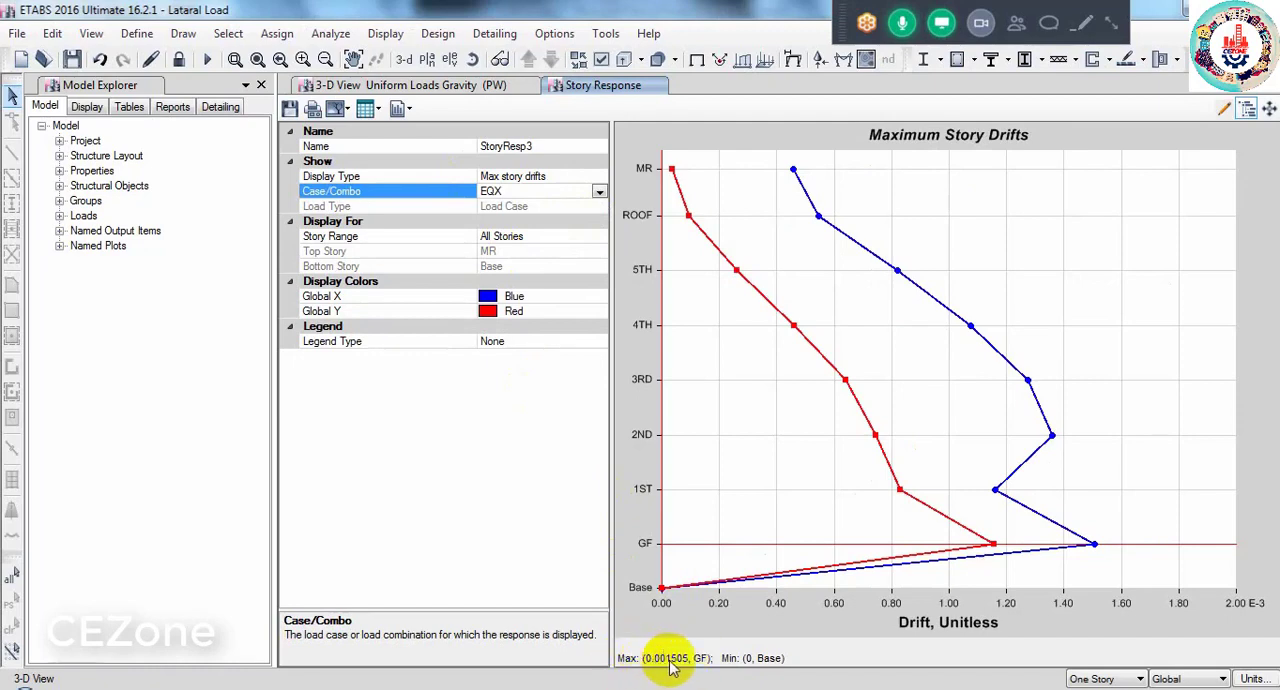
- Compare the EQX drift with the allowable drift in CHECK.docx, and return to ETABS to plot the drifts for EQY
{"action": "left_click", "coordinate": [777, 665]}
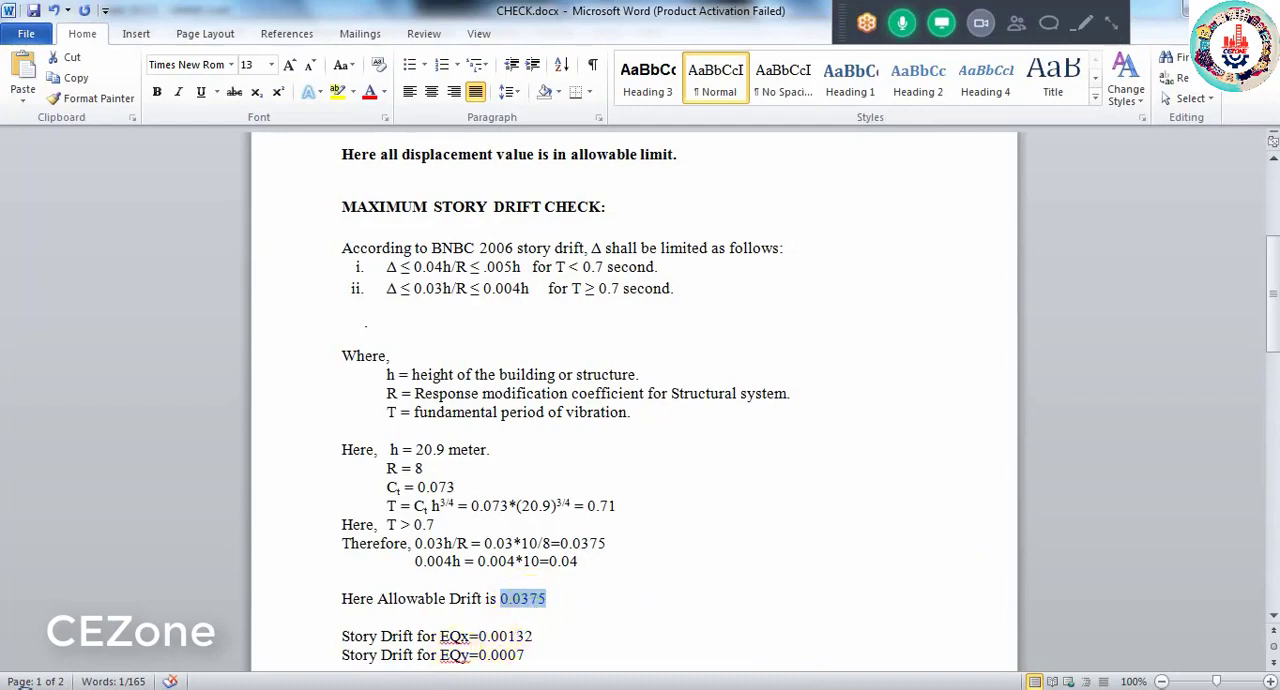
{"action": "left_click", "coordinate": [151, 657]}
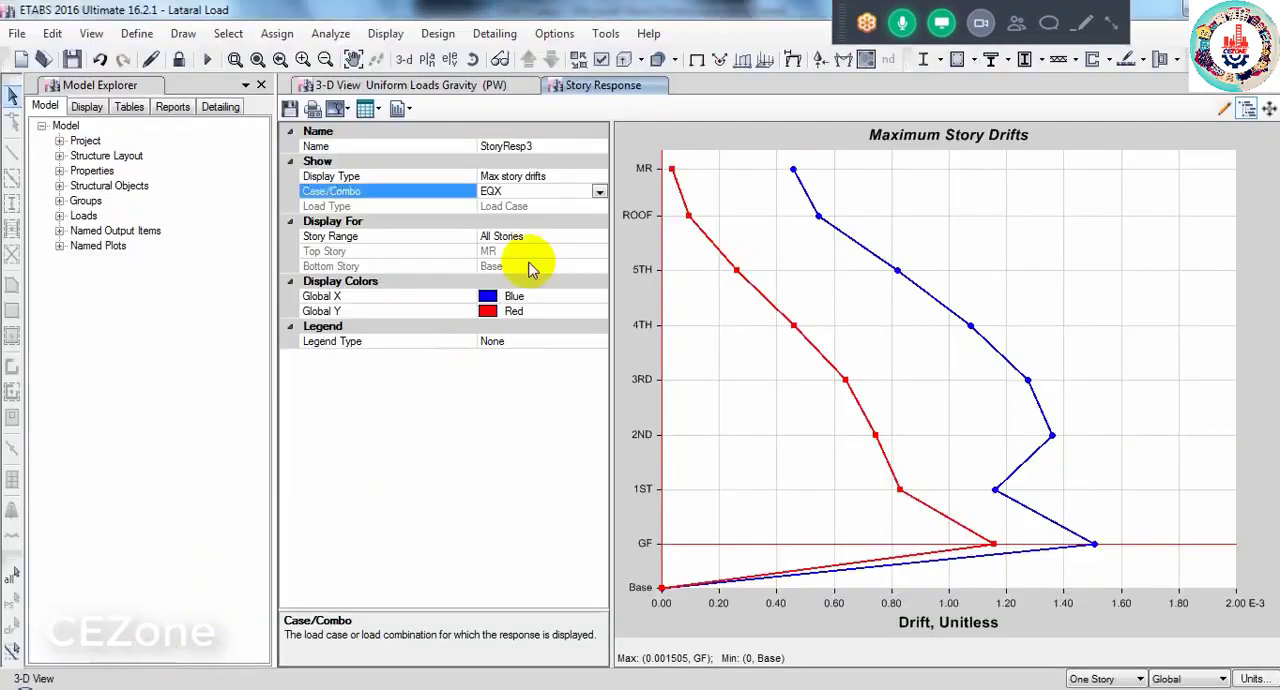
{"action": "left_click", "coordinate": [597, 199]}
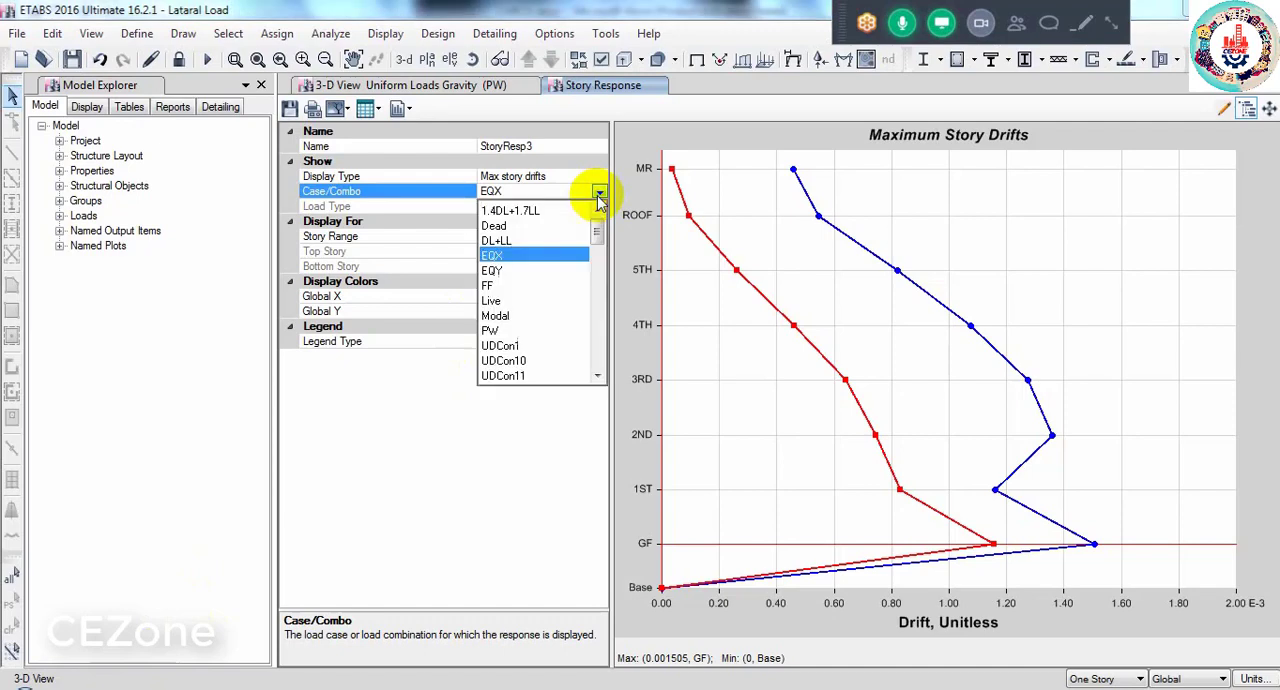
{"action": "left_click", "coordinate": [508, 265]}
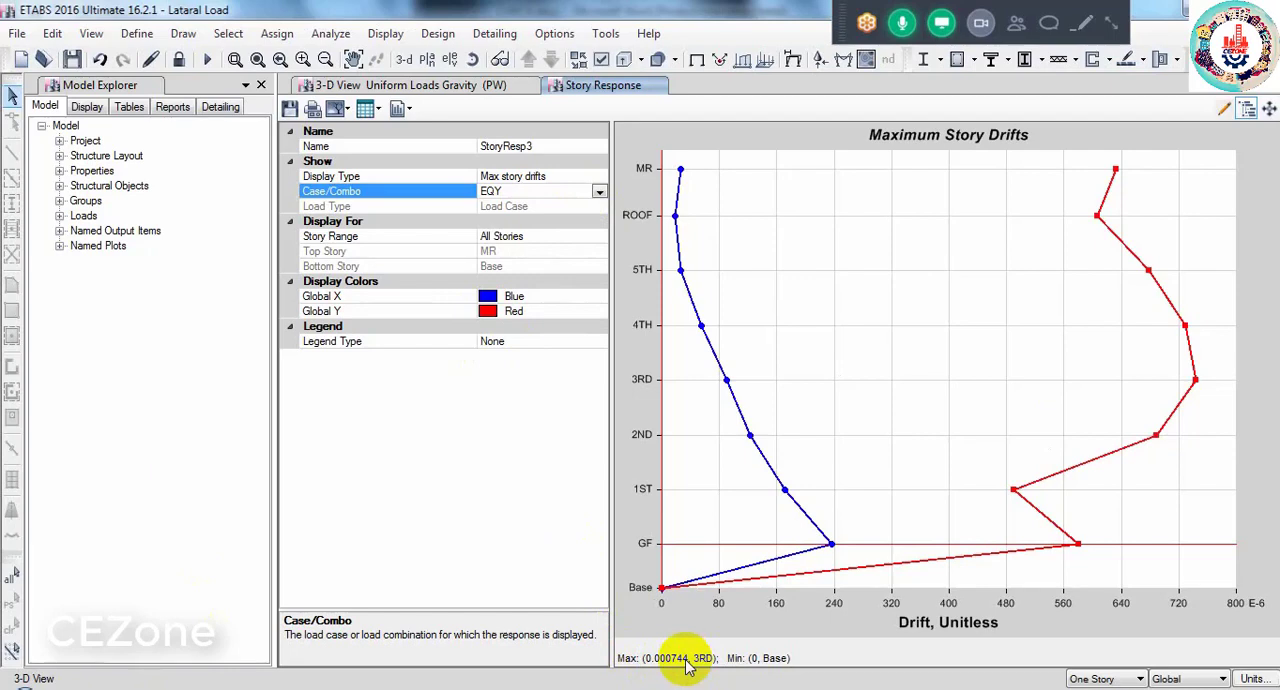
- Switch to CHECK.docx, find the soft story check section and highlight its heading
{"action": "key", "text": "alt+Tab"}
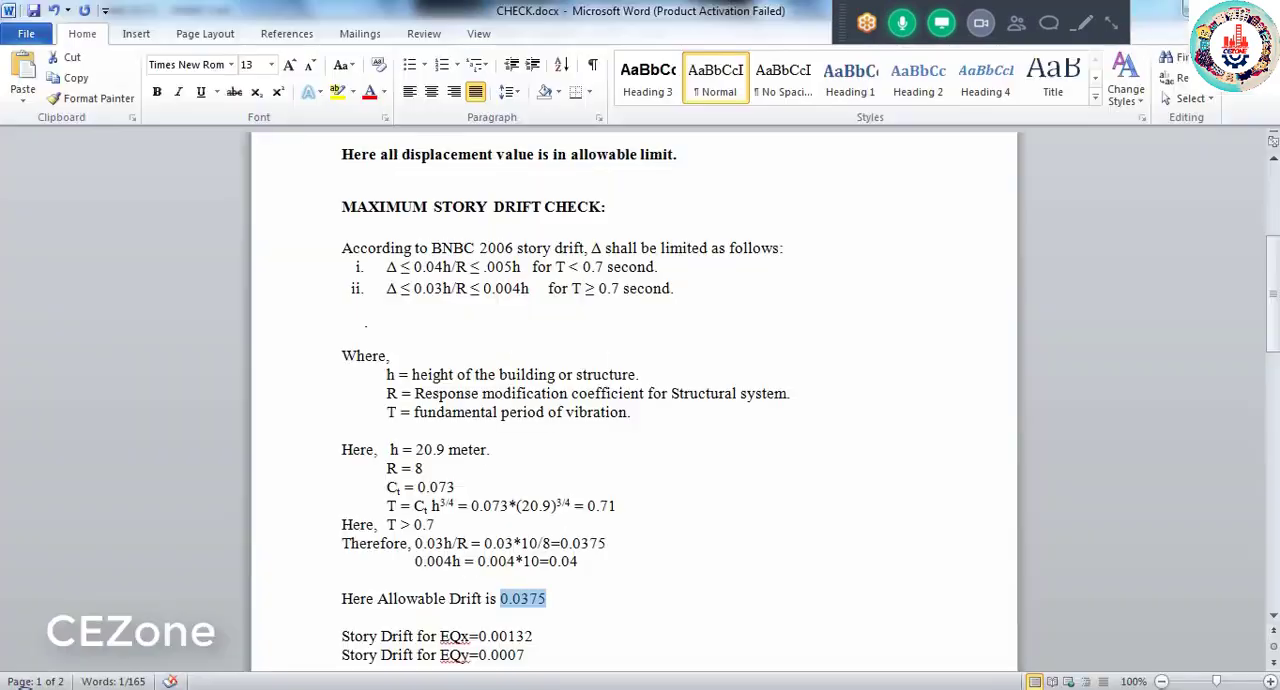
{"action": "scroll", "coordinate": [345, 563], "scroll_direction": "down", "scroll_amount": 10}
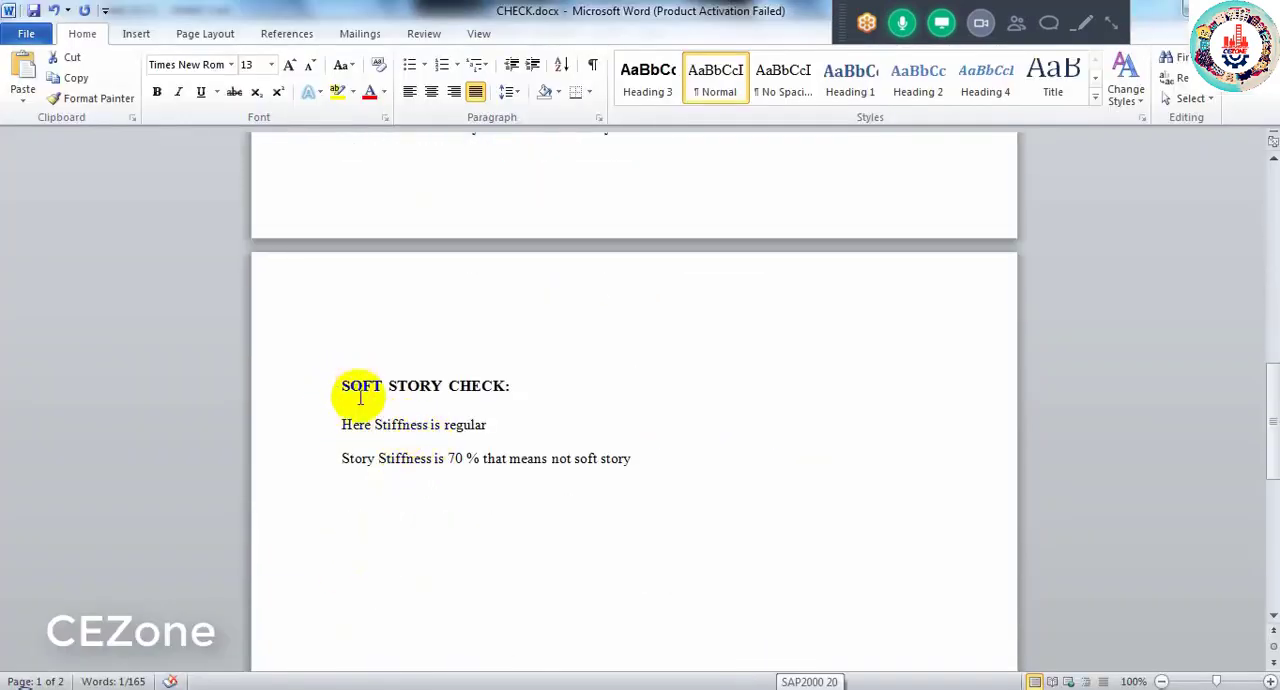
{"action": "left_click_drag", "start_coordinate": [338, 382], "coordinate": [506, 391]}
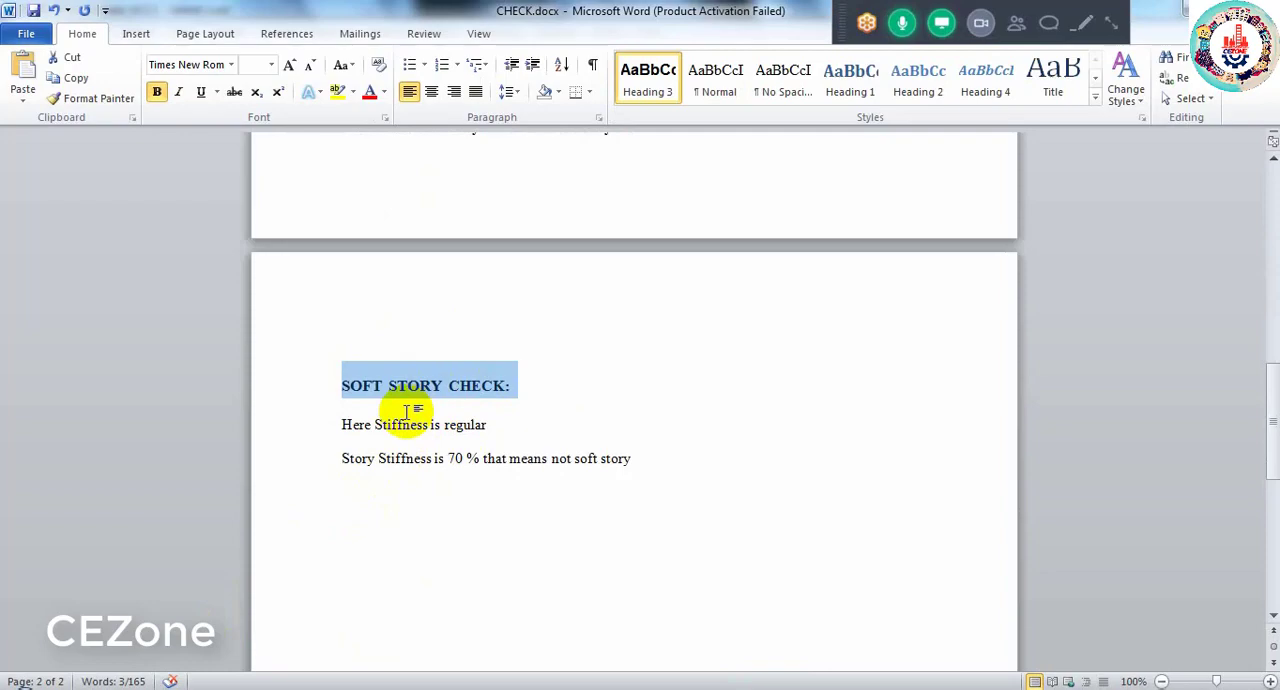
- Return to the Lataral Load ETABS model and plot the story stiffness for the EQX load case
{"action": "left_click", "coordinate": [223, 676]}
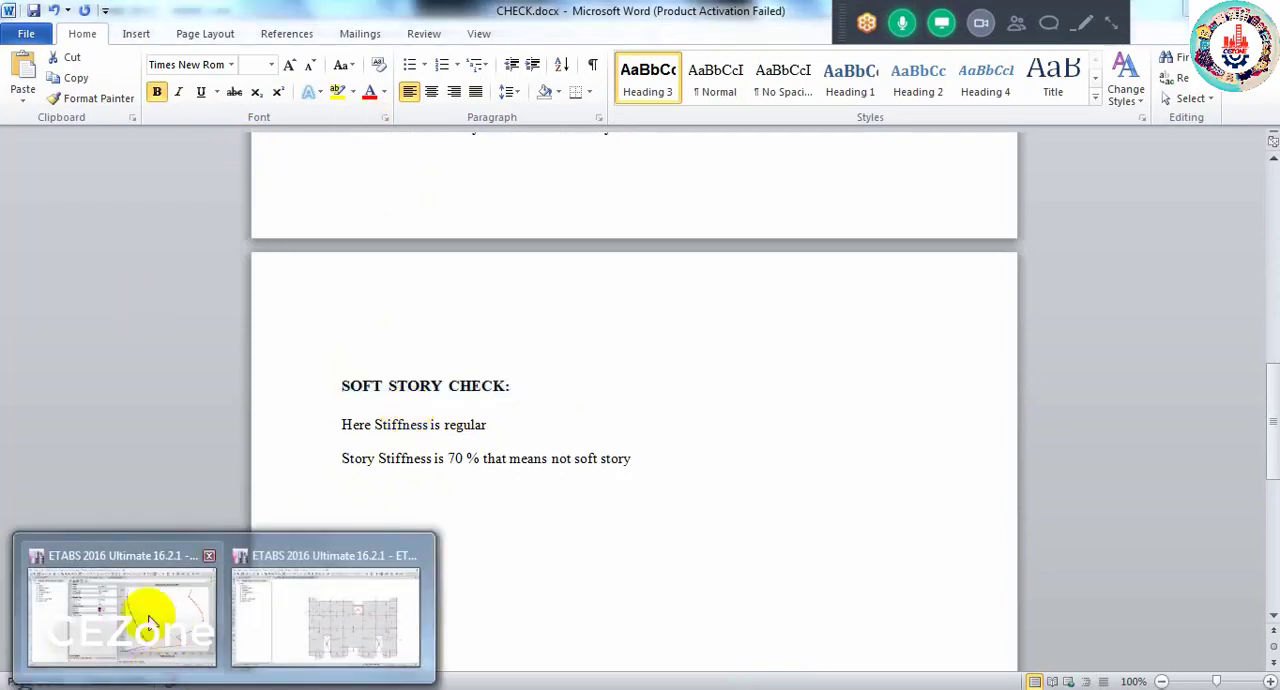
{"action": "left_click", "coordinate": [148, 622]}
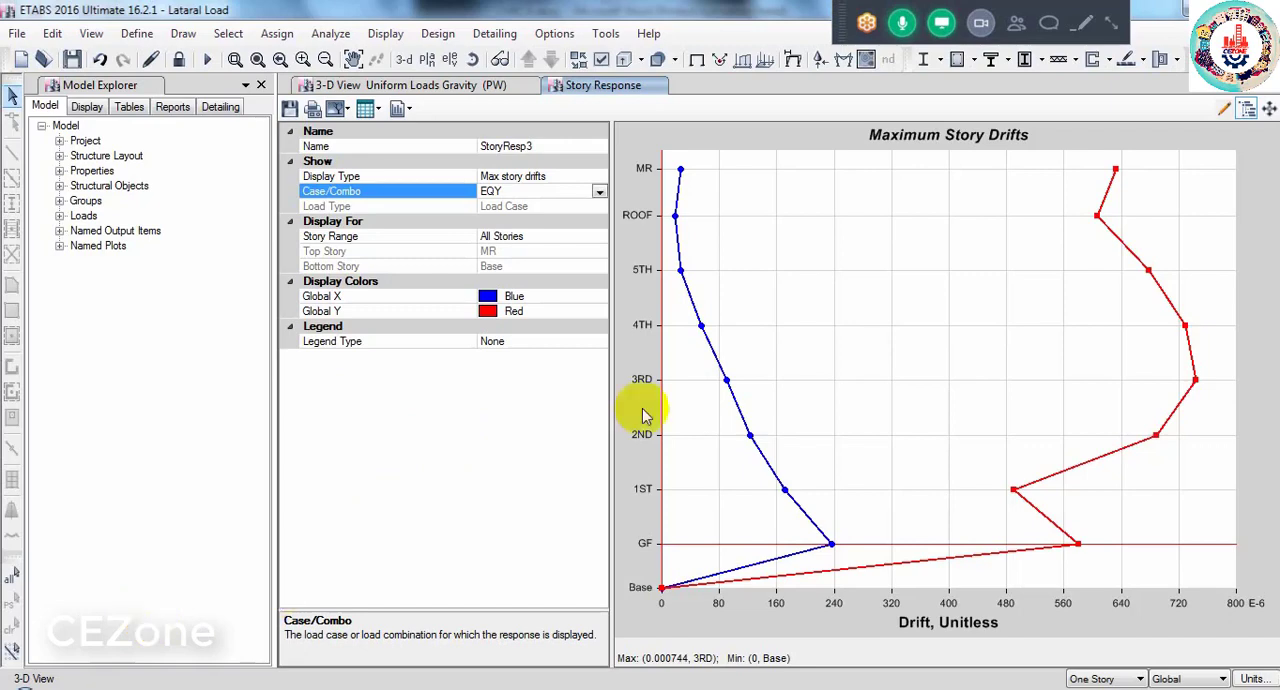
{"action": "left_click", "coordinate": [547, 176]}
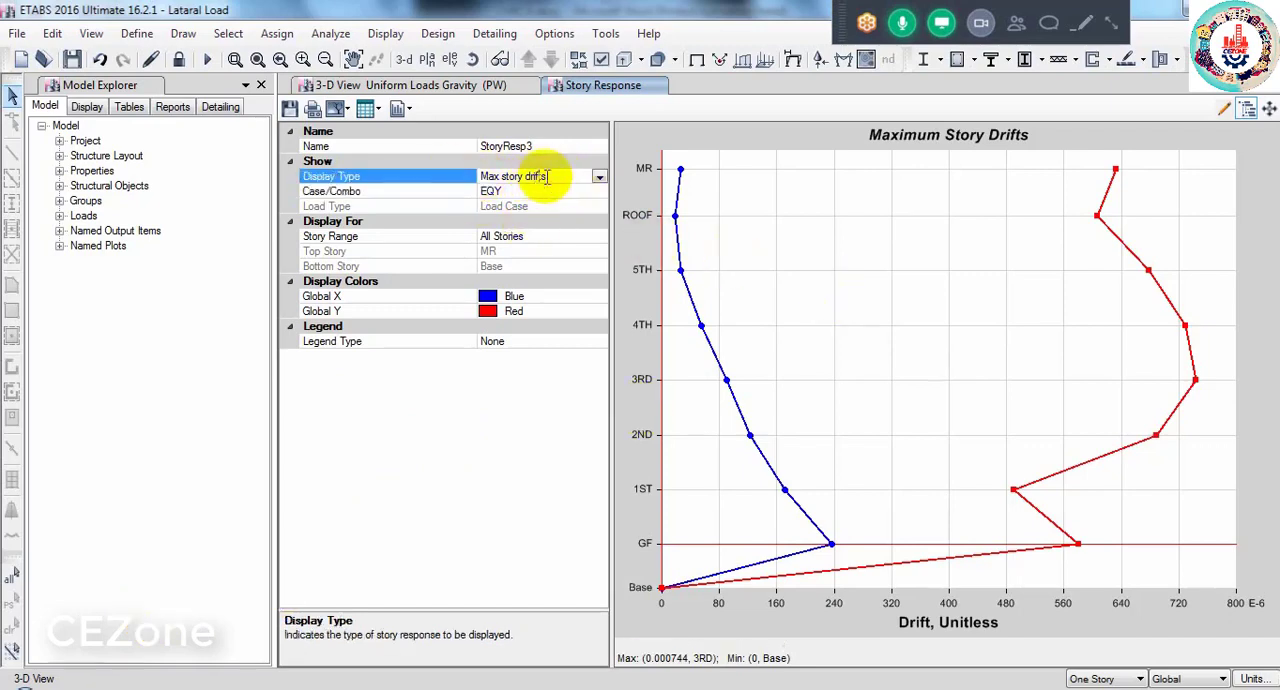
{"action": "left_click", "coordinate": [599, 176]}
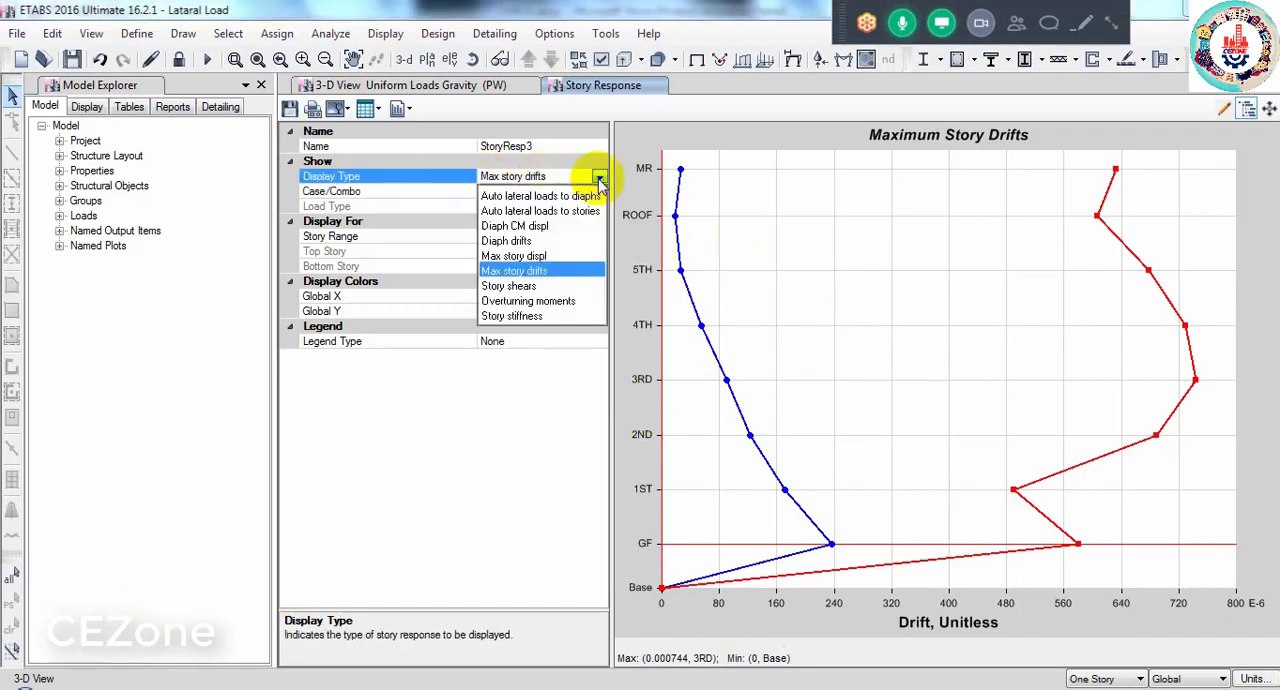
{"action": "left_click", "coordinate": [511, 316]}
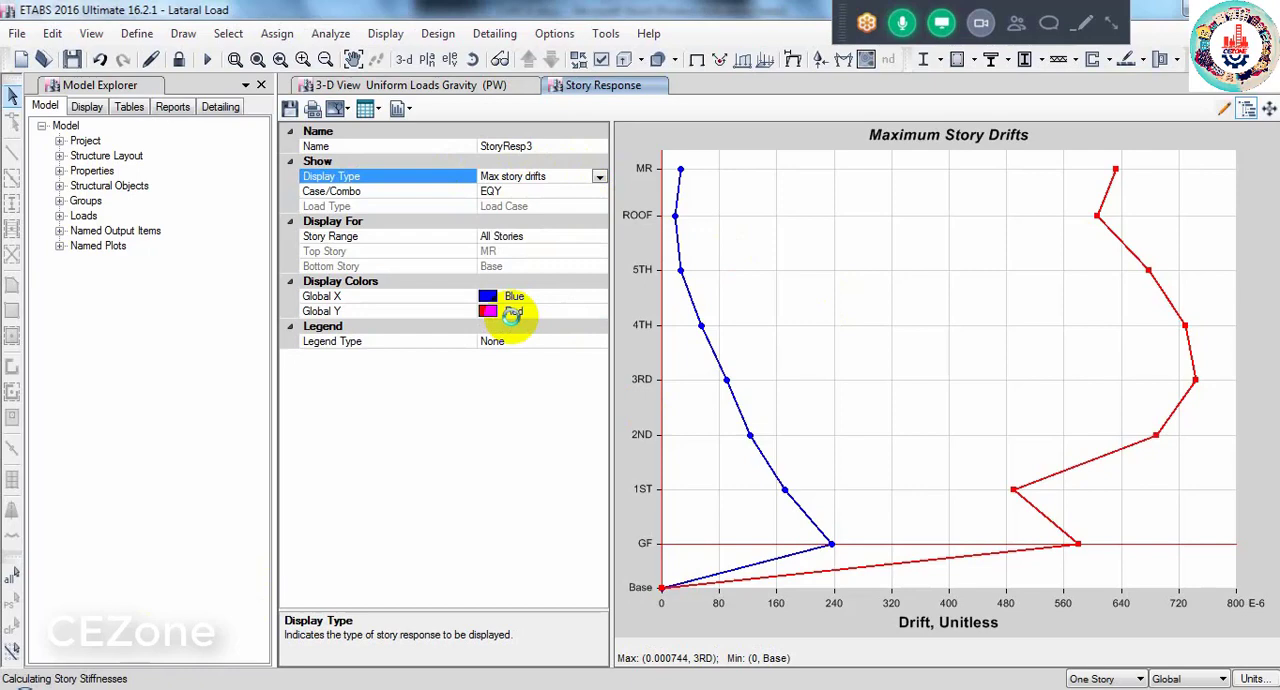
{"action": "left_click", "coordinate": [540, 192]}
{"action": "left_click", "coordinate": [592, 191]}
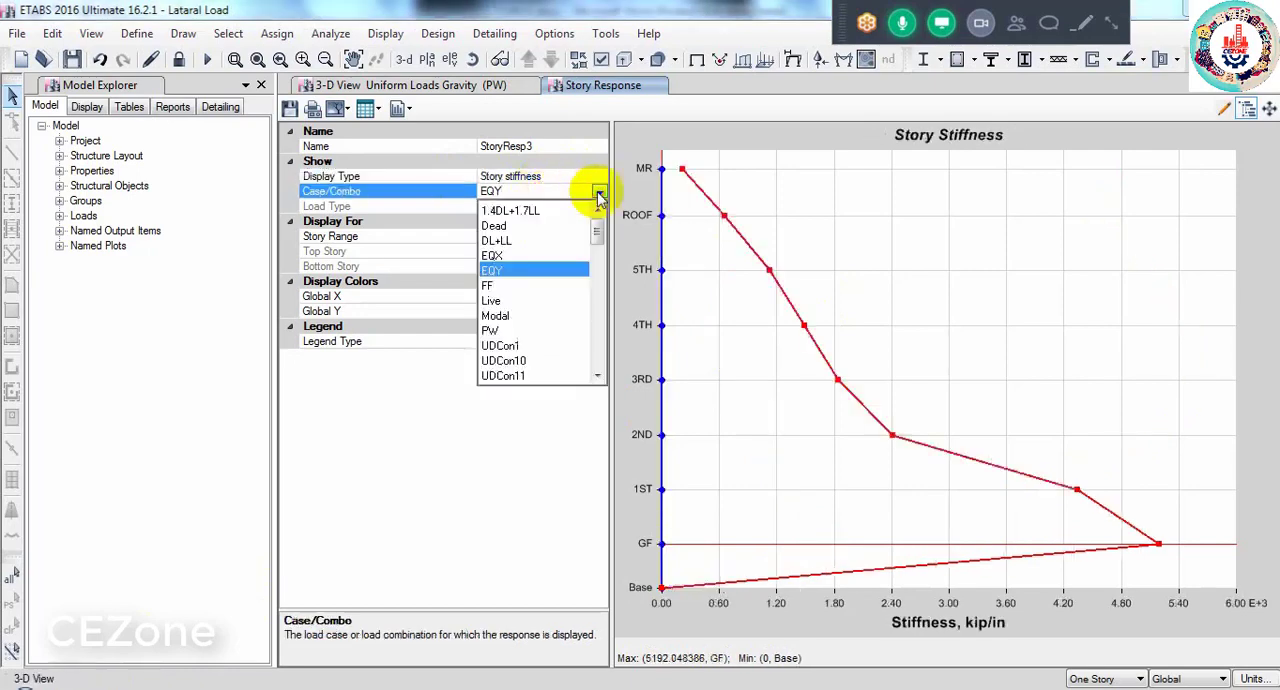
{"action": "left_click", "coordinate": [505, 258]}
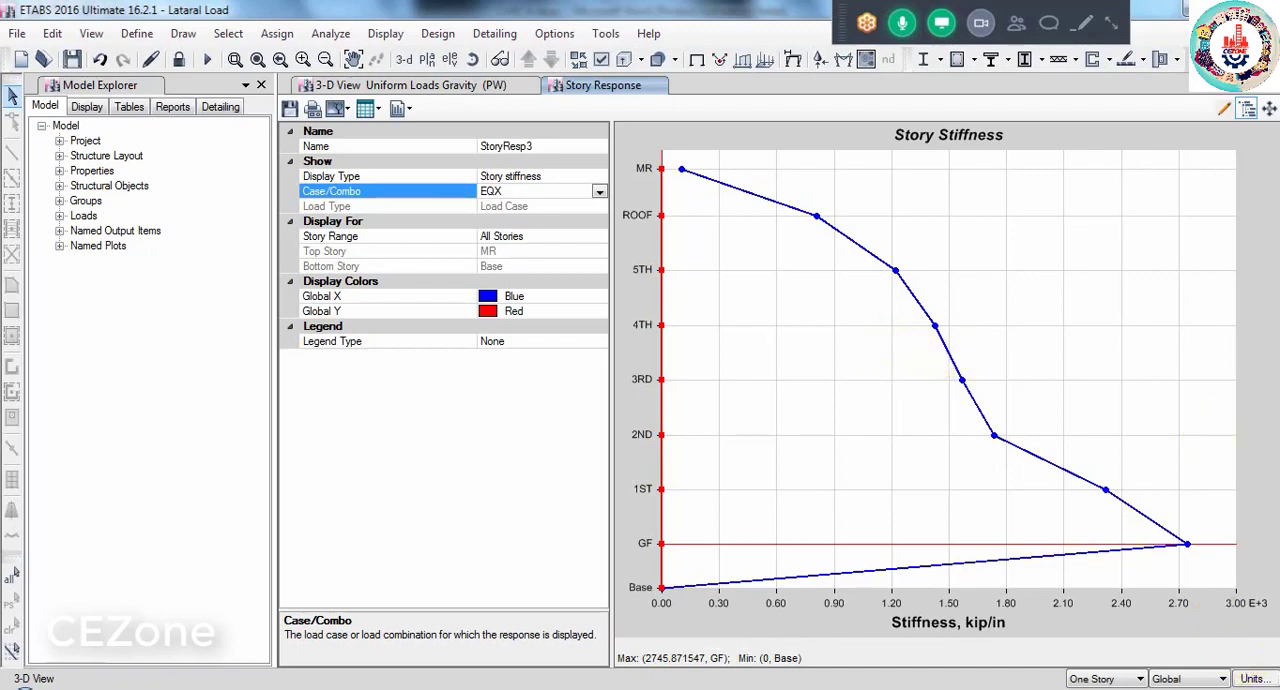
- Compare the EQX story stiffness plot with the soft story criteria in CHECK.docx, and close the story response plot
{"action": "left_click", "coordinate": [982, 689]}
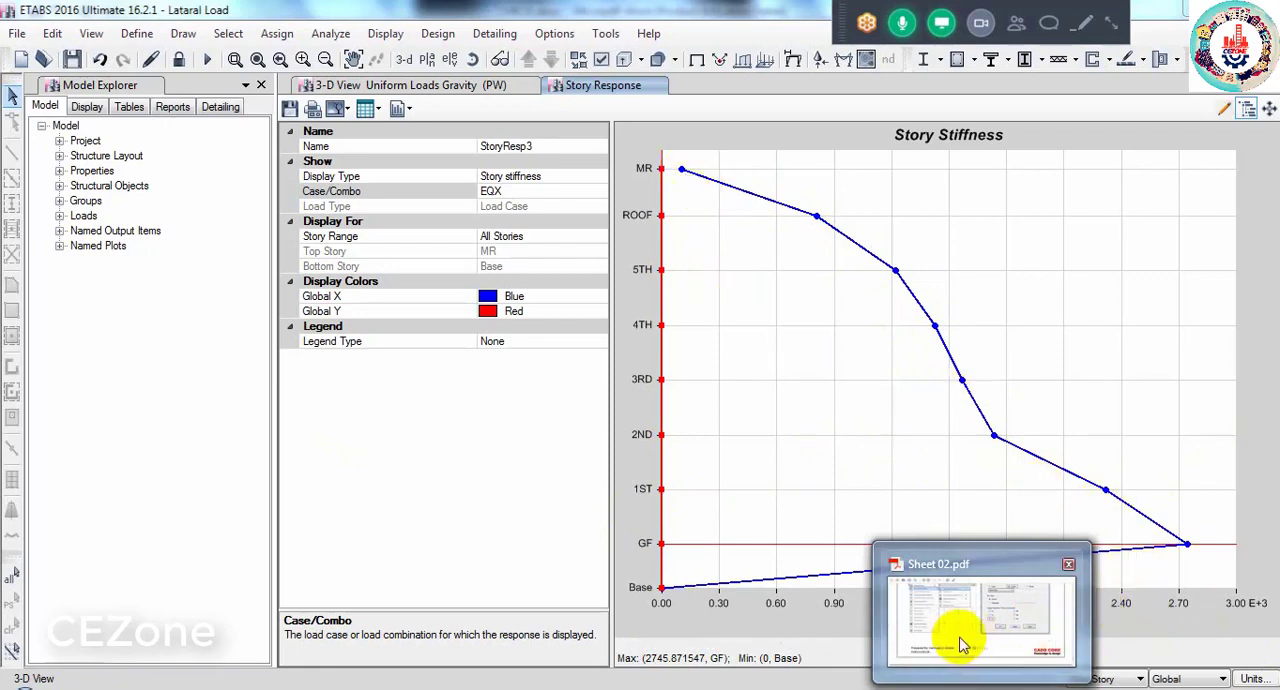
{"action": "left_click", "coordinate": [843, 606]}
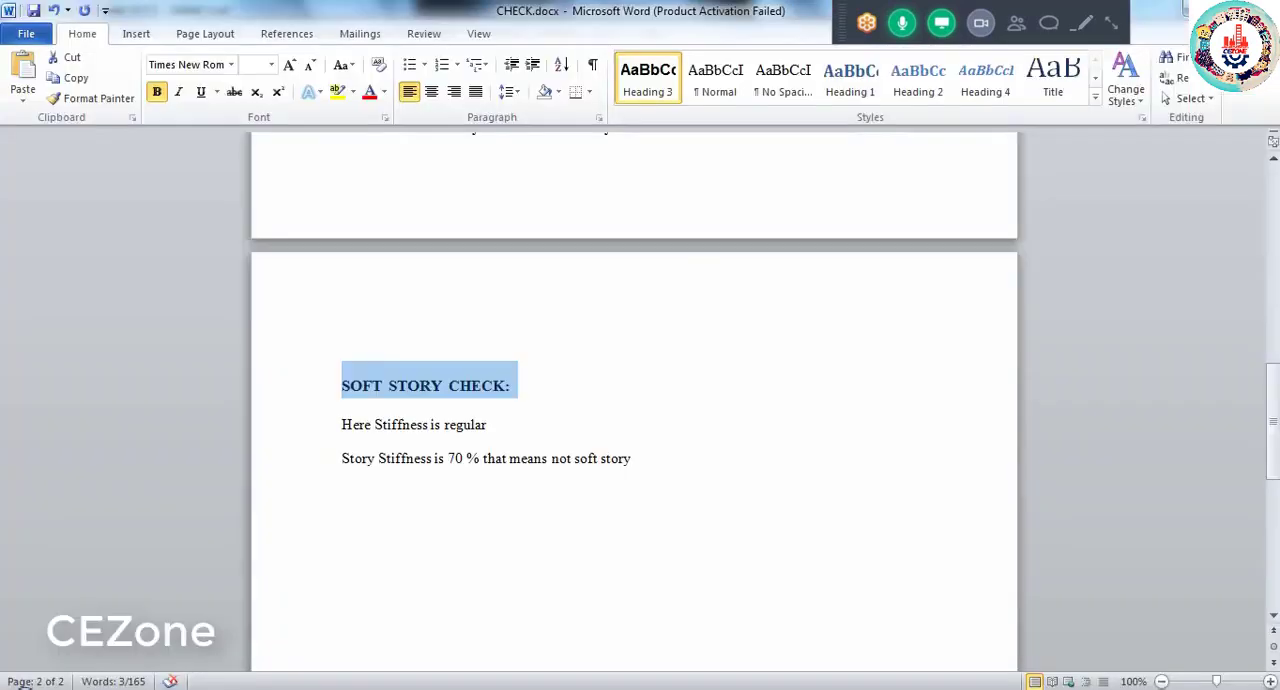
{"action": "left_click", "coordinate": [860, 688]}
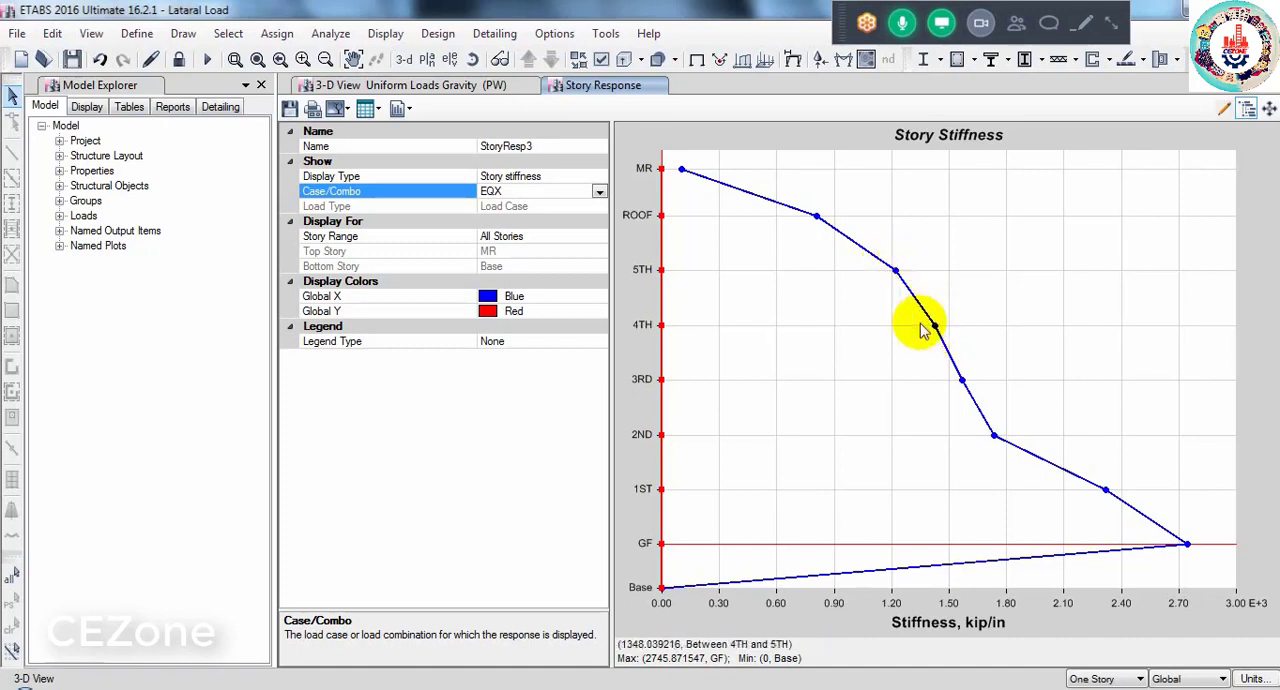
{"action": "left_click", "coordinate": [838, 688]}
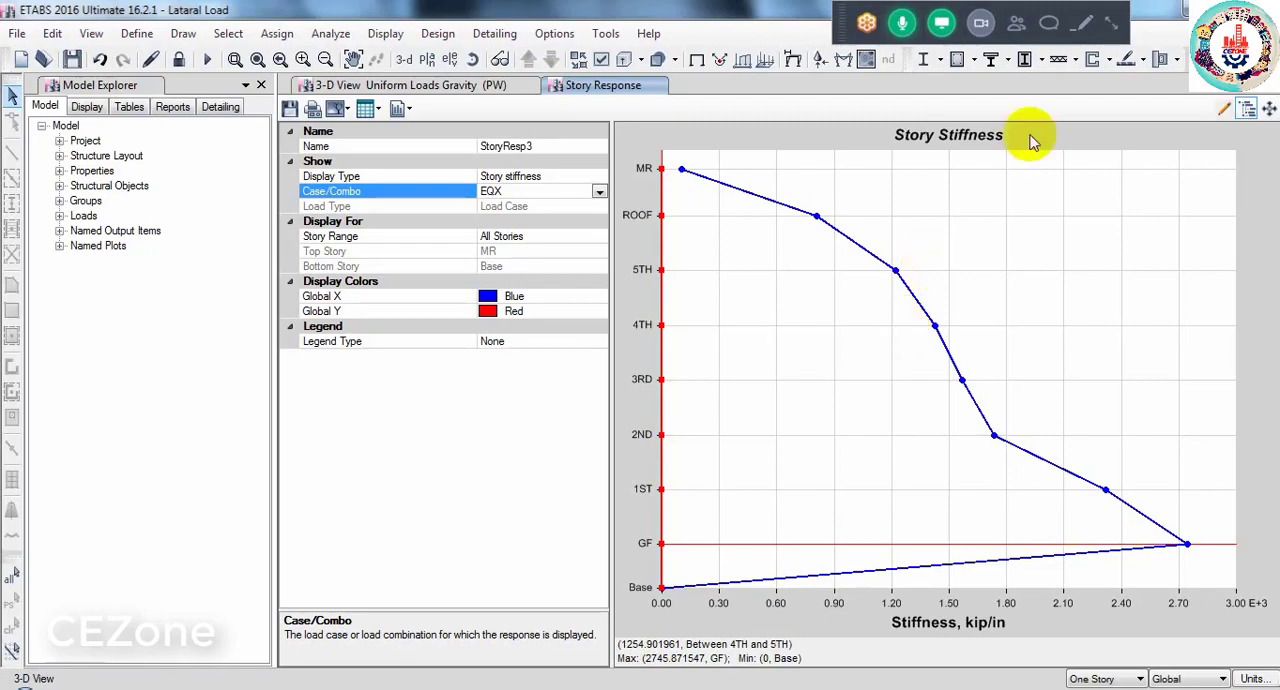
{"action": "left_click", "coordinate": [1268, 104]}
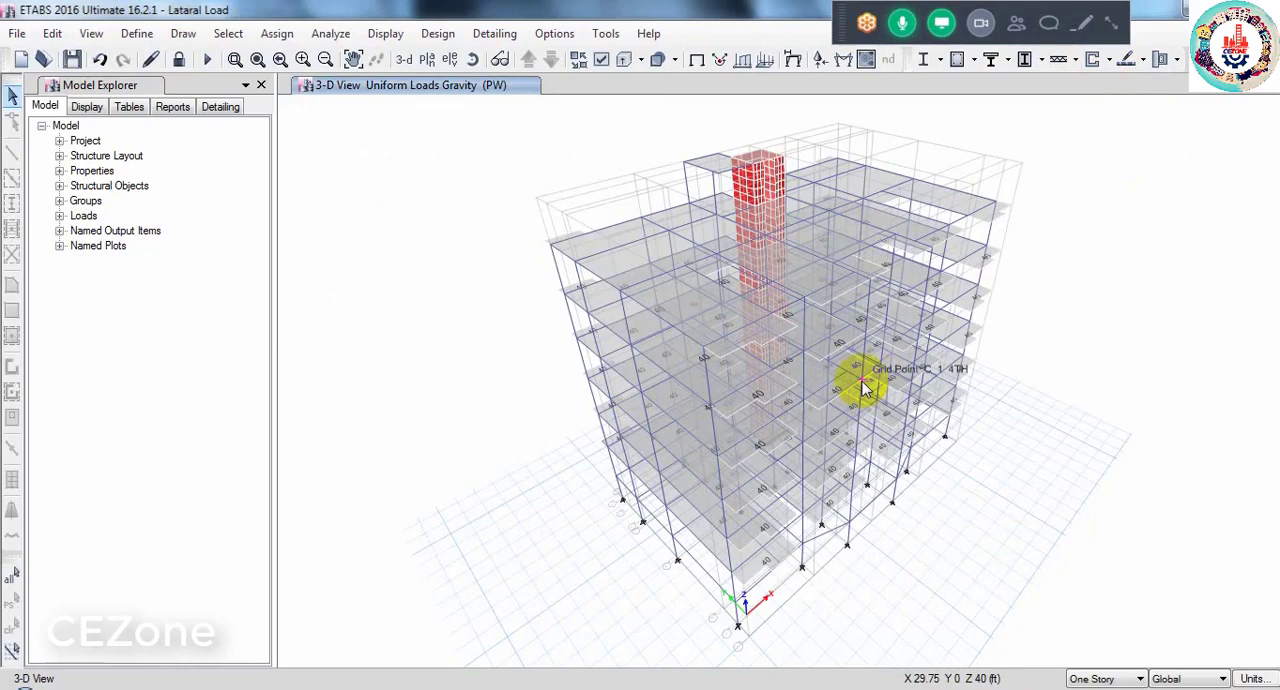
- Review the available and selected strength load combinations for concrete frame design, and accept UDCon1 to UDCon26 as the design combinations
{"action": "left_click", "coordinate": [437, 36]}
{"action": "mouse_move", "coordinate": [451, 84]}
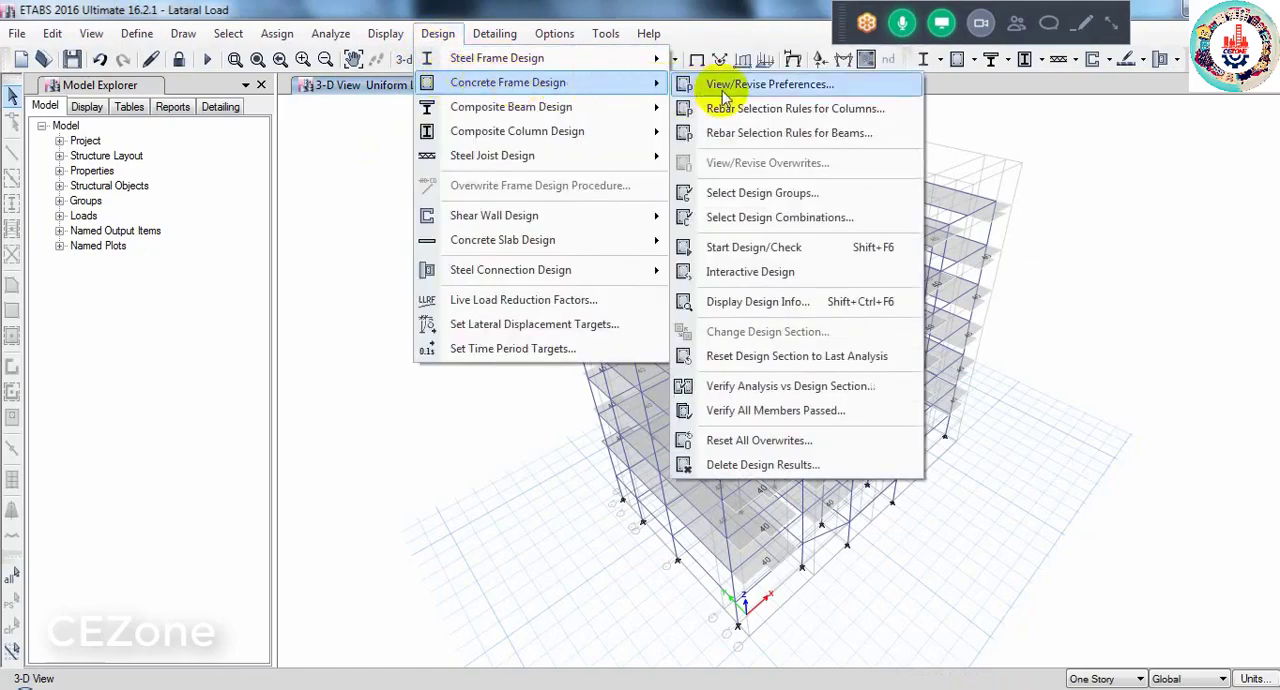
{"action": "left_click", "coordinate": [763, 218]}
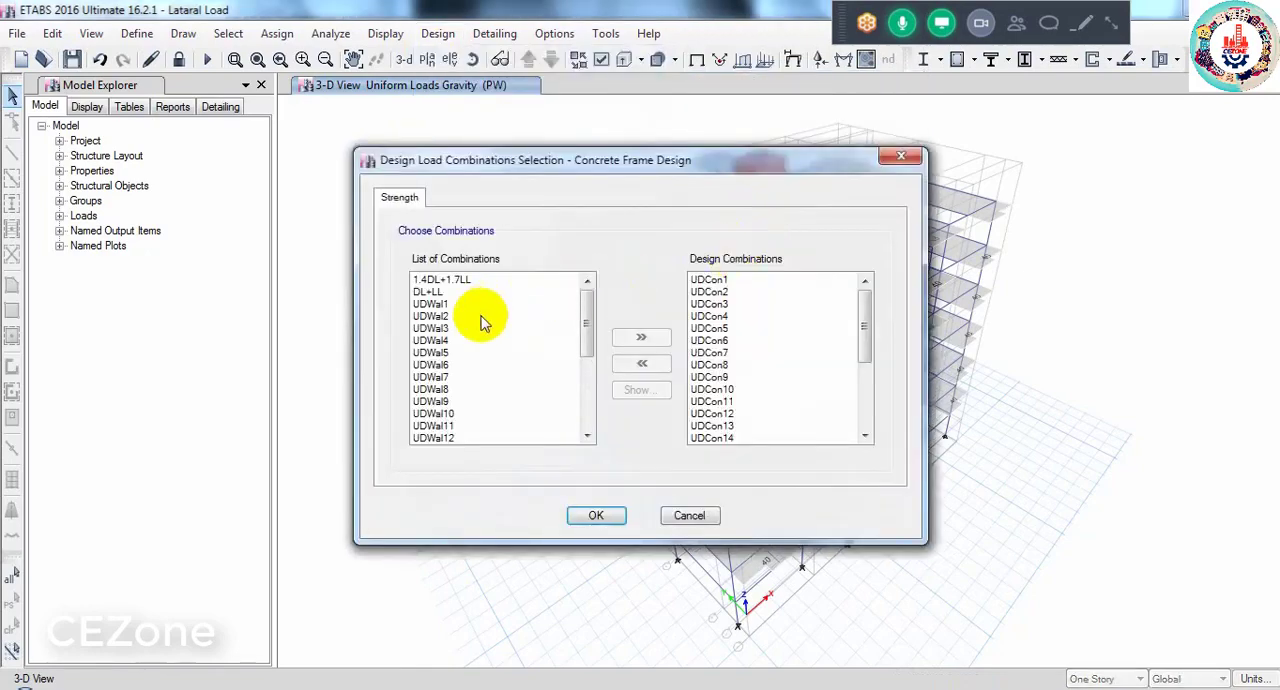
{"action": "left_click_drag", "start_coordinate": [582, 340], "coordinate": [586, 424]}
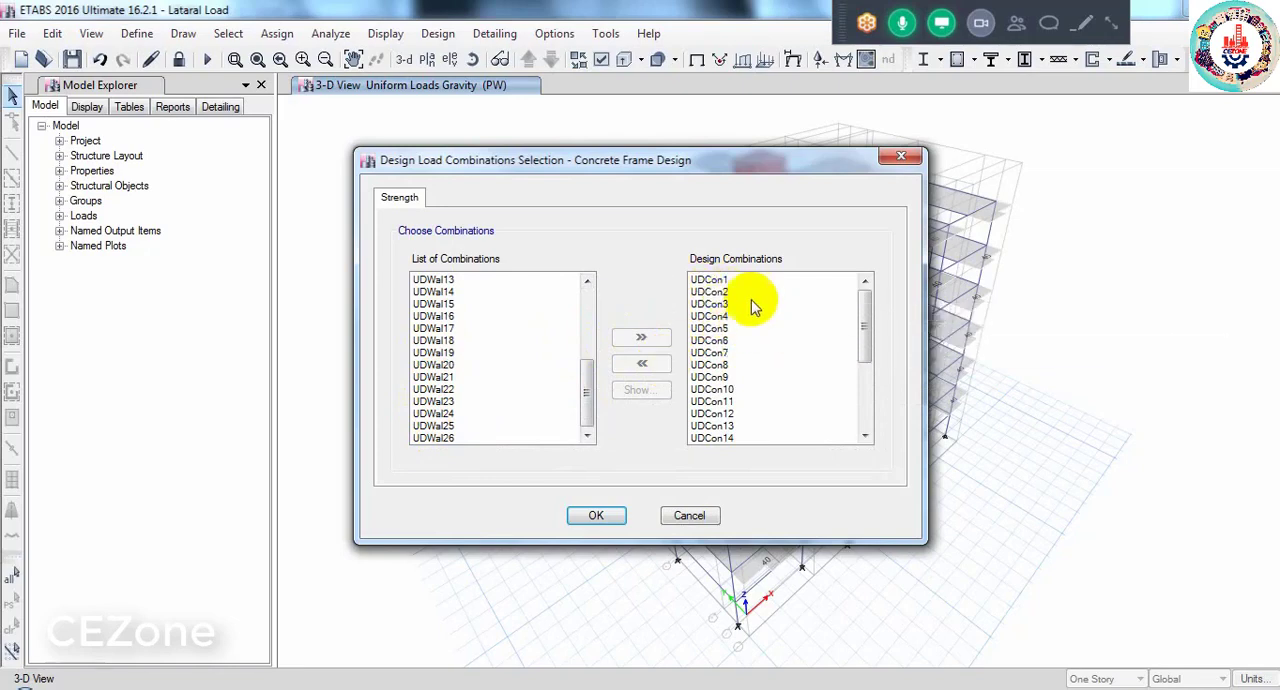
{"action": "left_click_drag", "start_coordinate": [866, 308], "coordinate": [866, 391]}
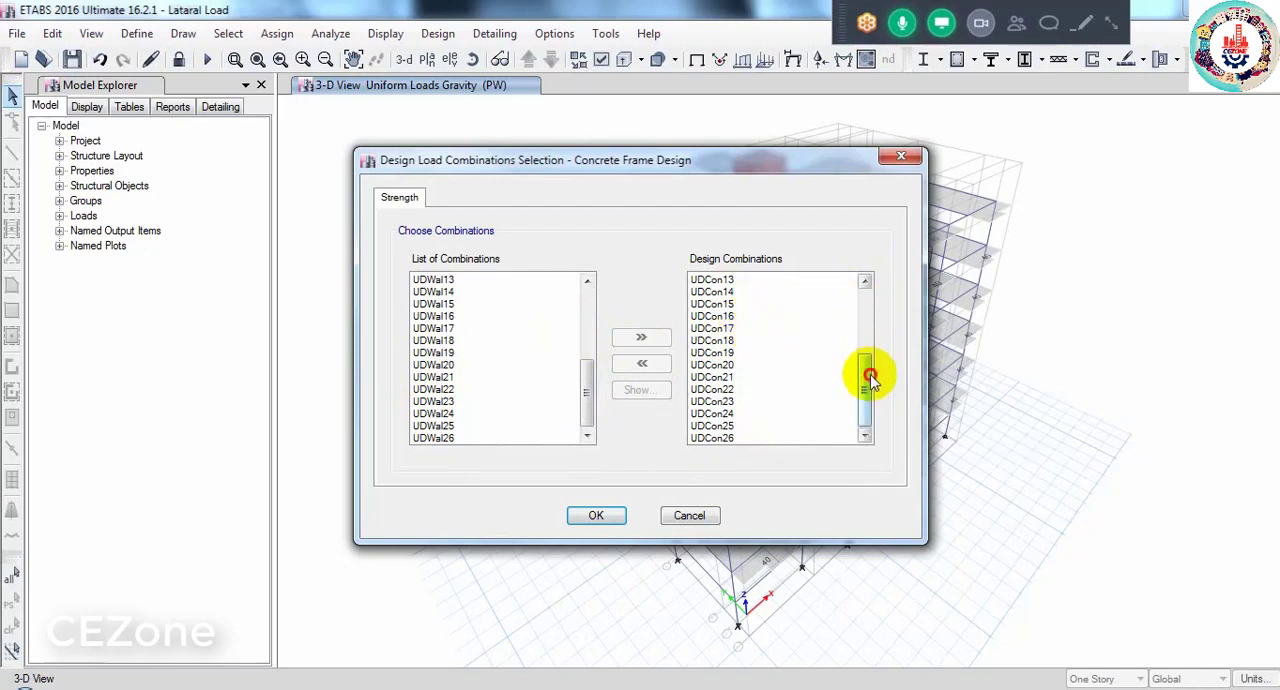
{"action": "left_click_drag", "start_coordinate": [865, 371], "coordinate": [860, 295]}
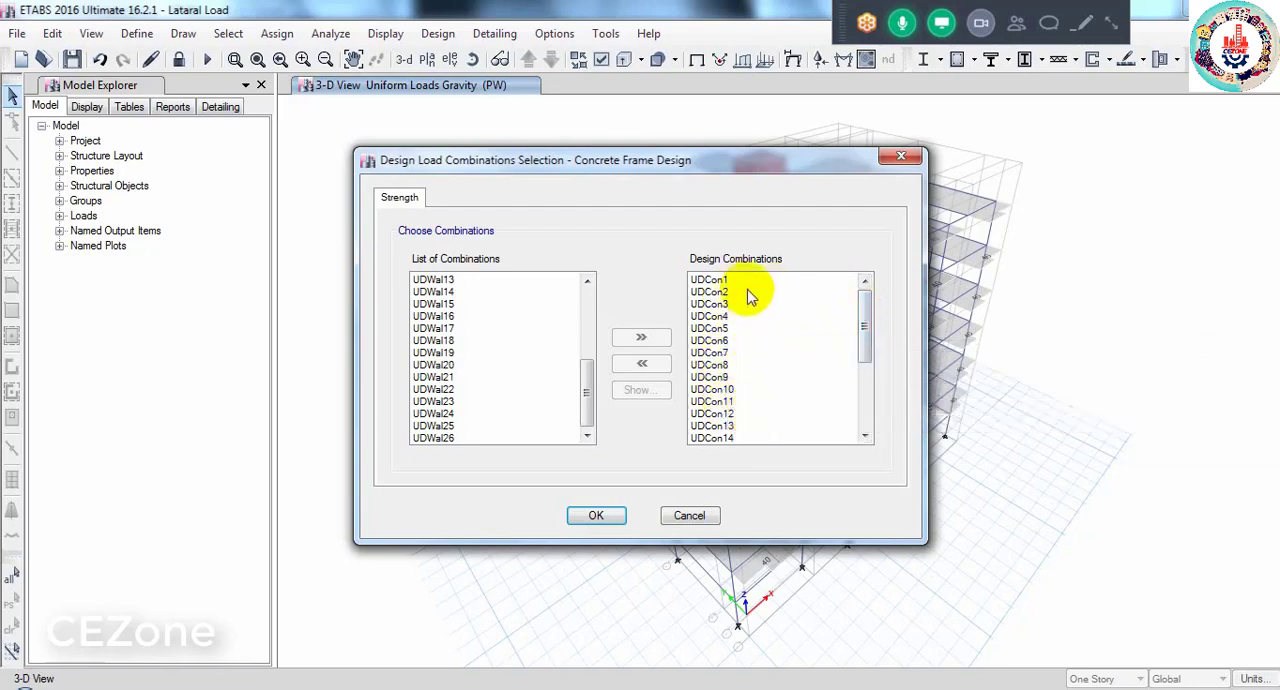
{"action": "left_click_drag", "start_coordinate": [868, 340], "coordinate": [866, 434]}
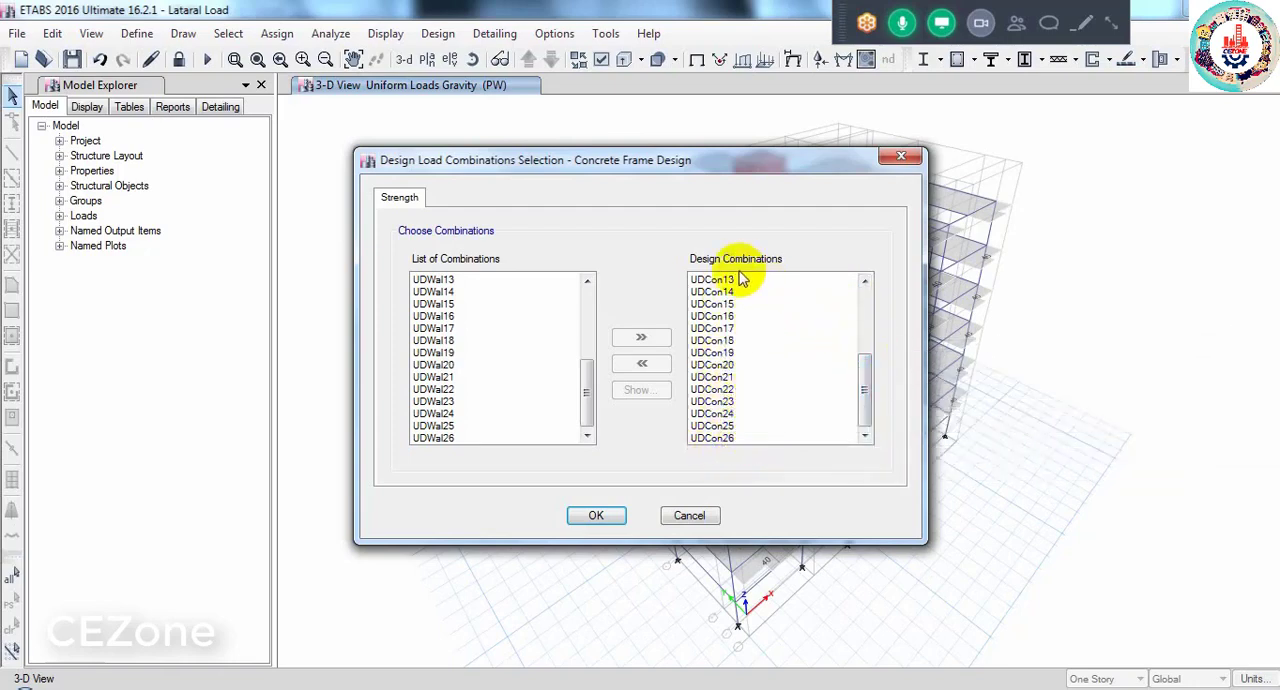
{"action": "left_click", "coordinate": [604, 516]}
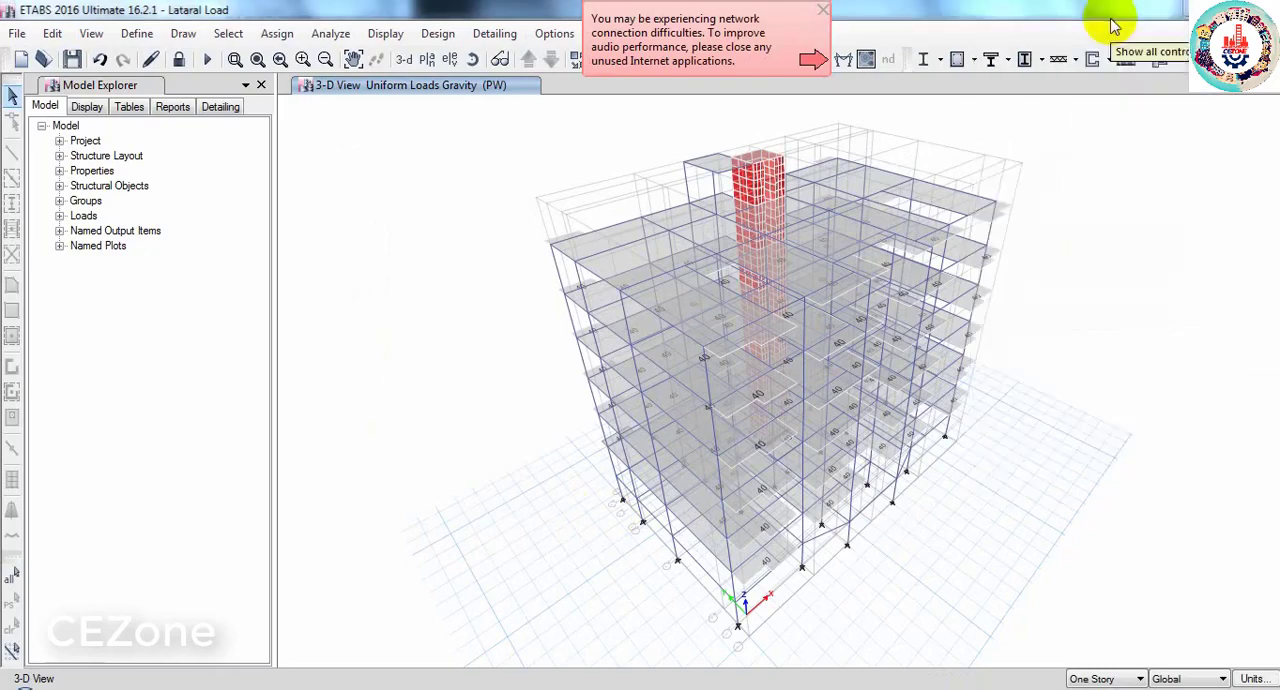
- Run the concrete frame design check on the whole model
{"action": "left_click", "coordinate": [1113, 25]}
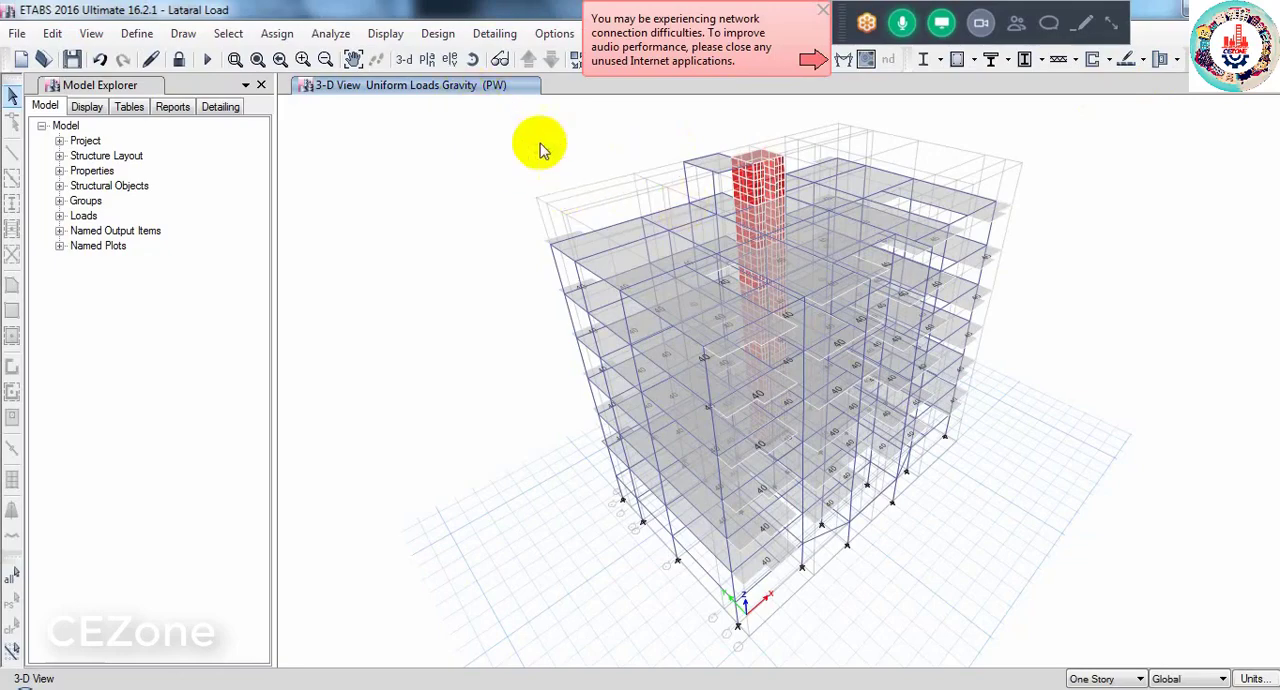
{"action": "left_click", "coordinate": [437, 35]}
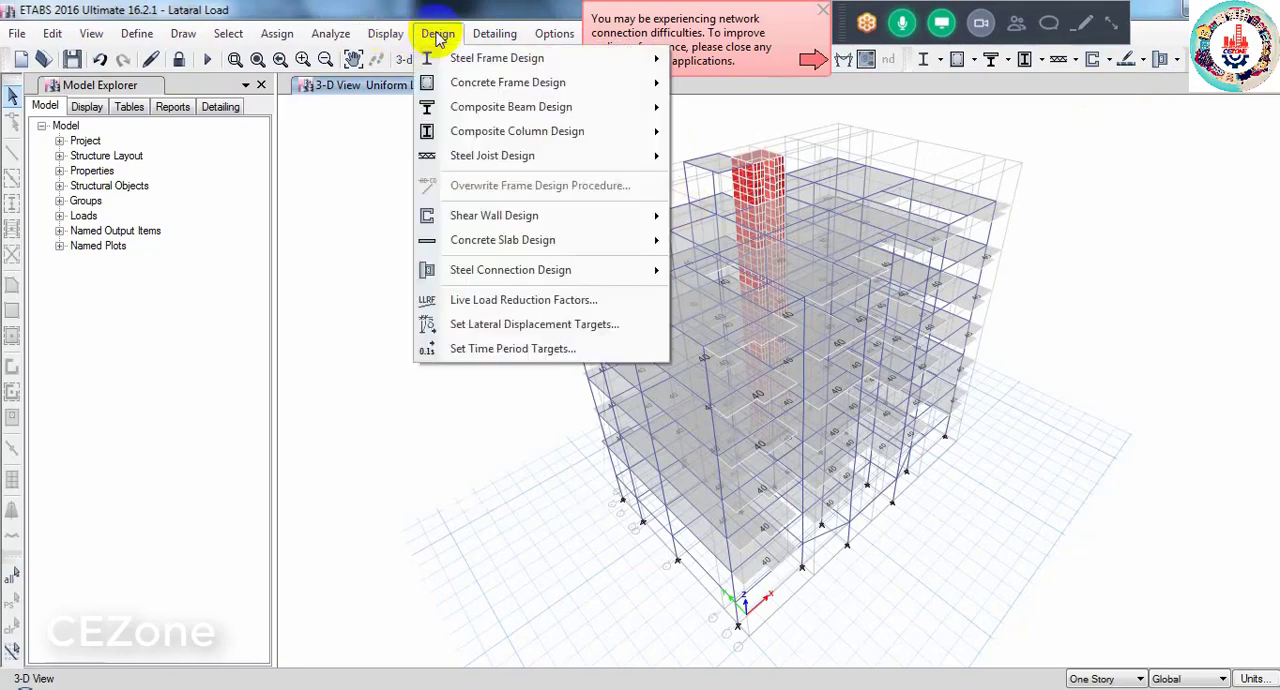
{"action": "mouse_move", "coordinate": [491, 87]}
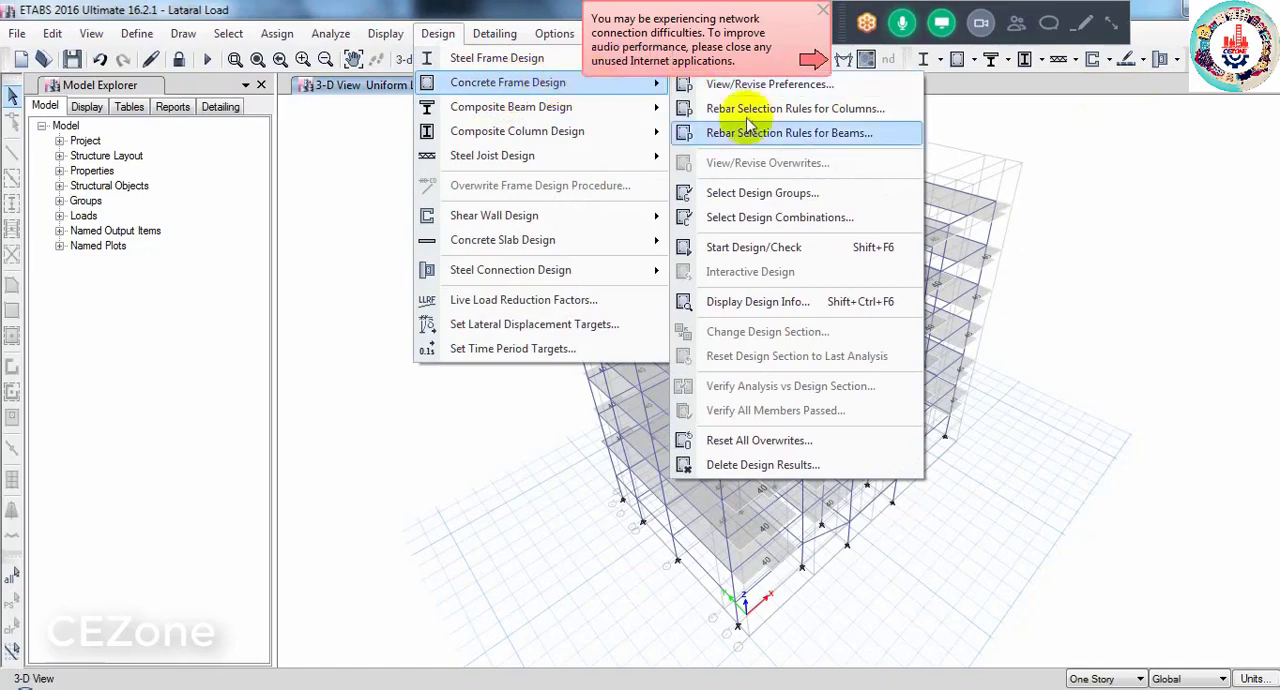
{"action": "left_click", "coordinate": [767, 251]}
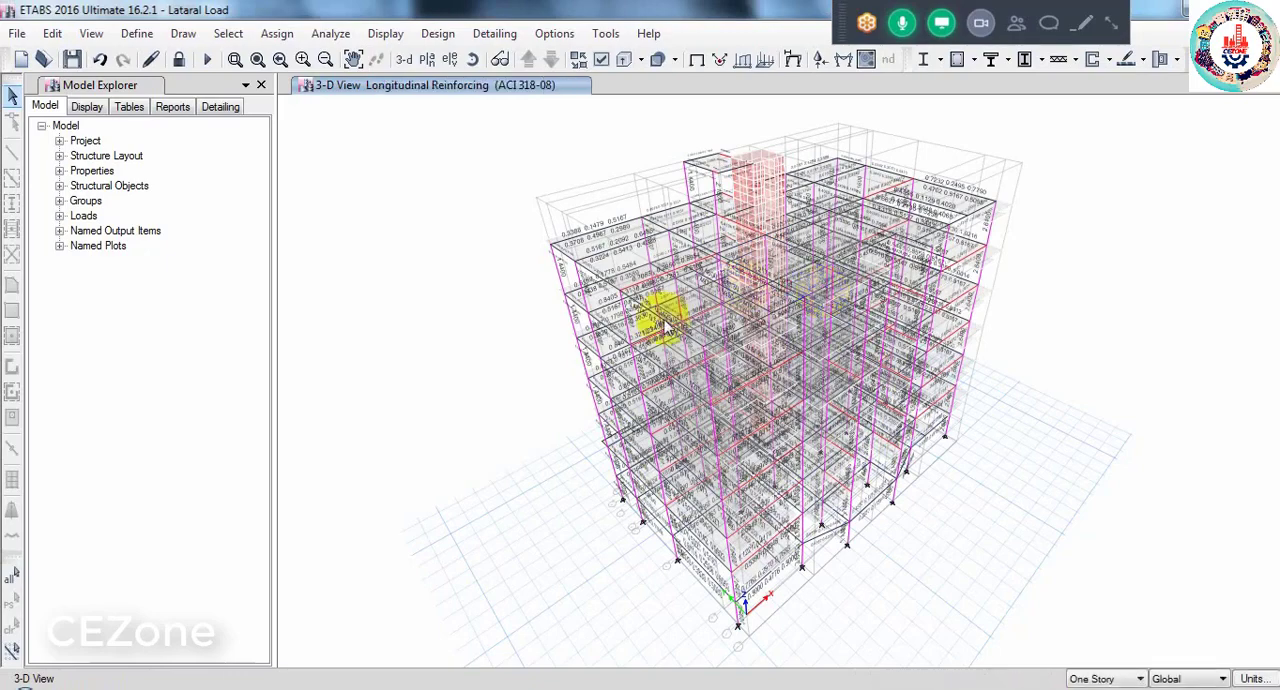
- Show elevation A with its longitudinal reinforcing, close enough to read the column and beam steel areas
{"action": "left_click", "coordinate": [449, 59]}
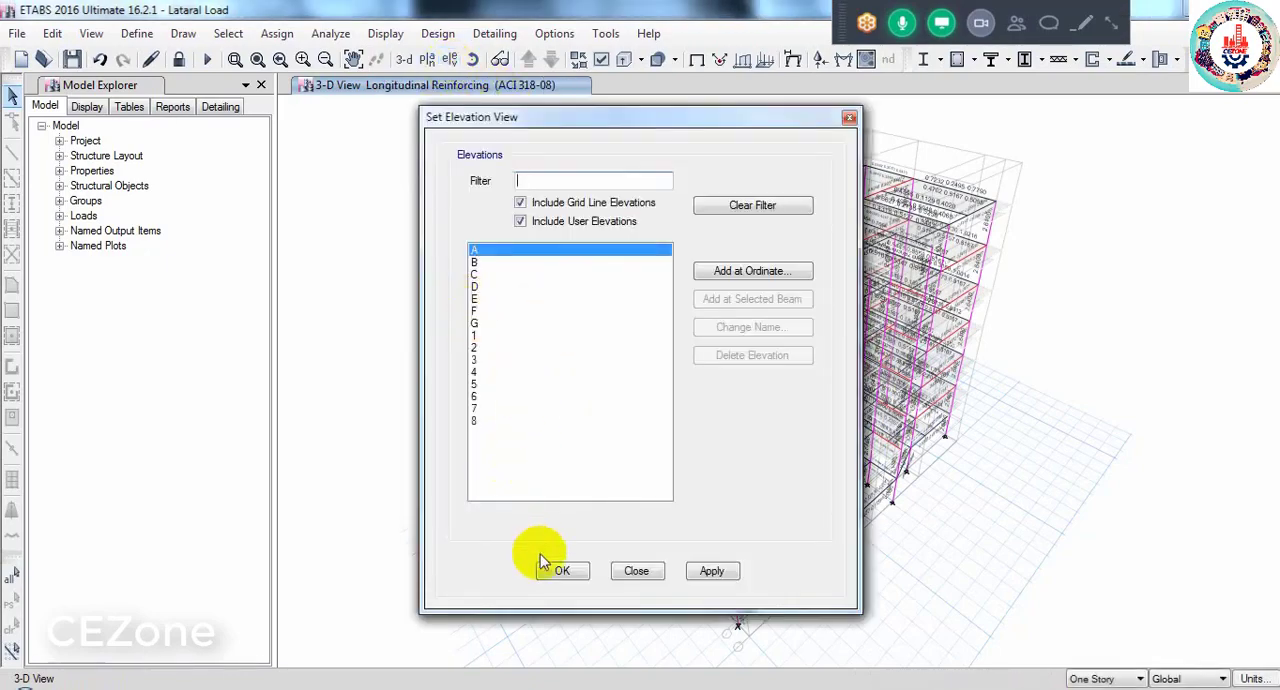
{"action": "left_click", "coordinate": [560, 576]}
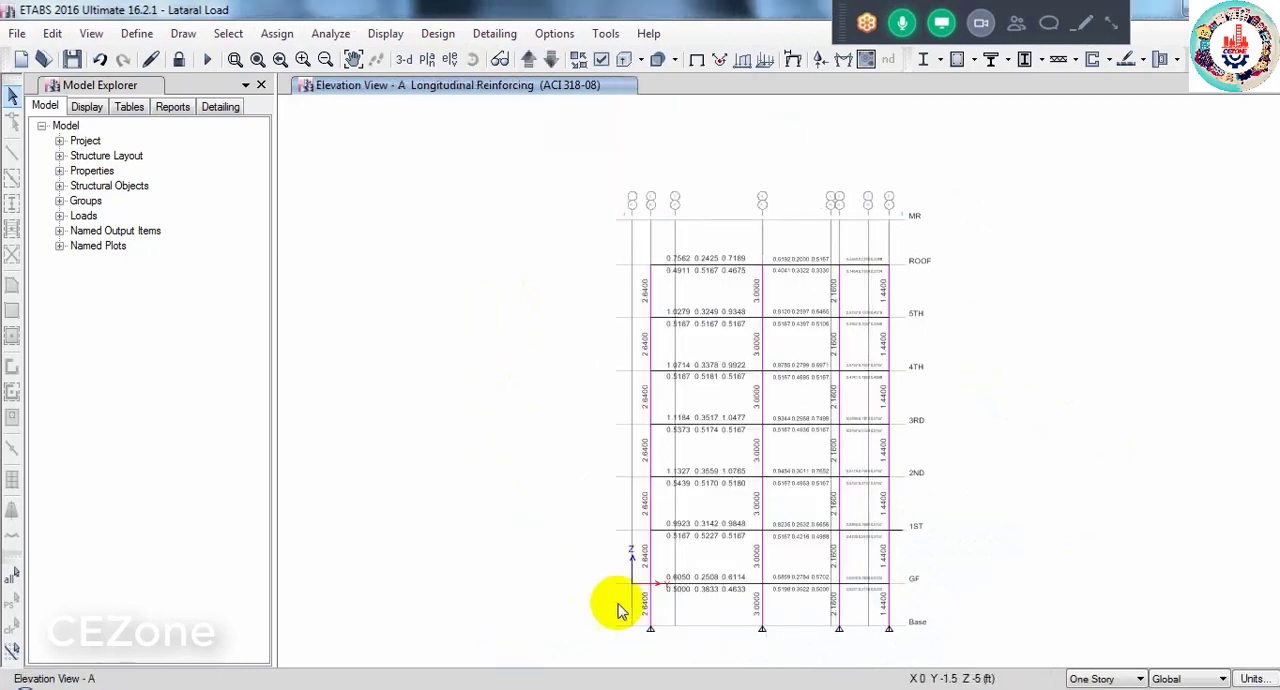
{"action": "scroll", "coordinate": [640, 615], "scroll_direction": "up", "scroll_amount": 3}
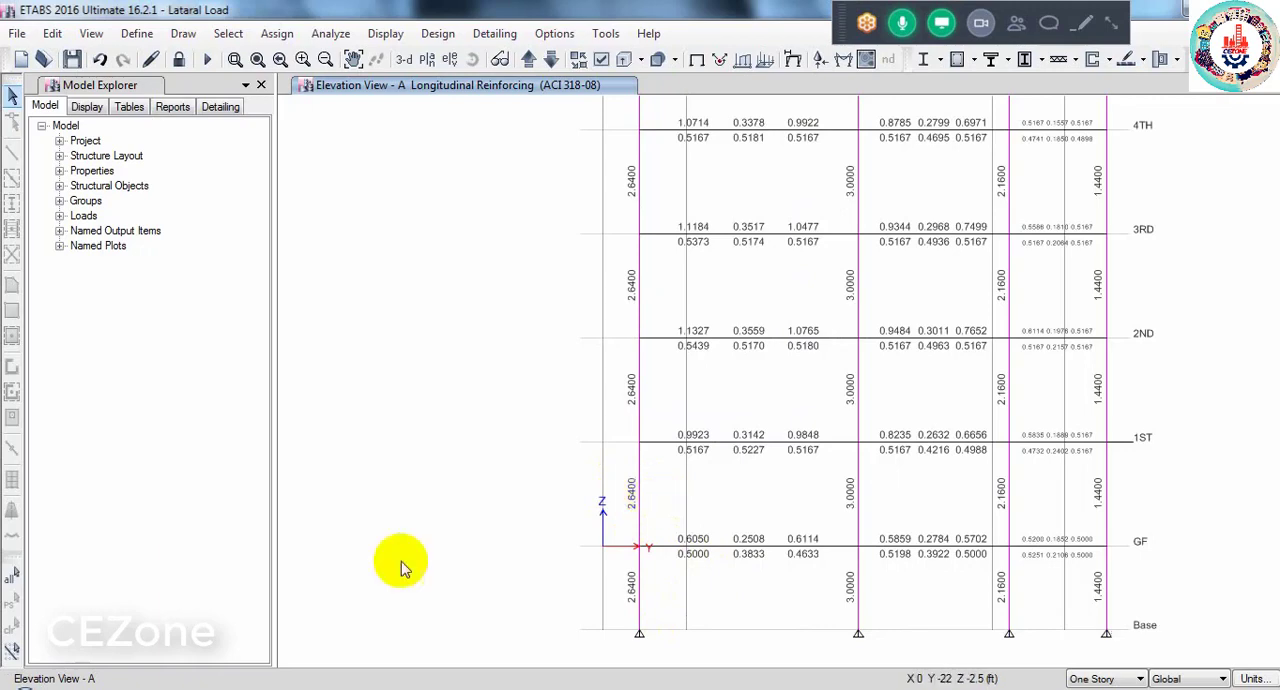
- Open the Windows Calculator, divide the 2.64 column steel area by 0.48, and close the calculator
{"action": "left_click", "coordinate": [14, 675]}
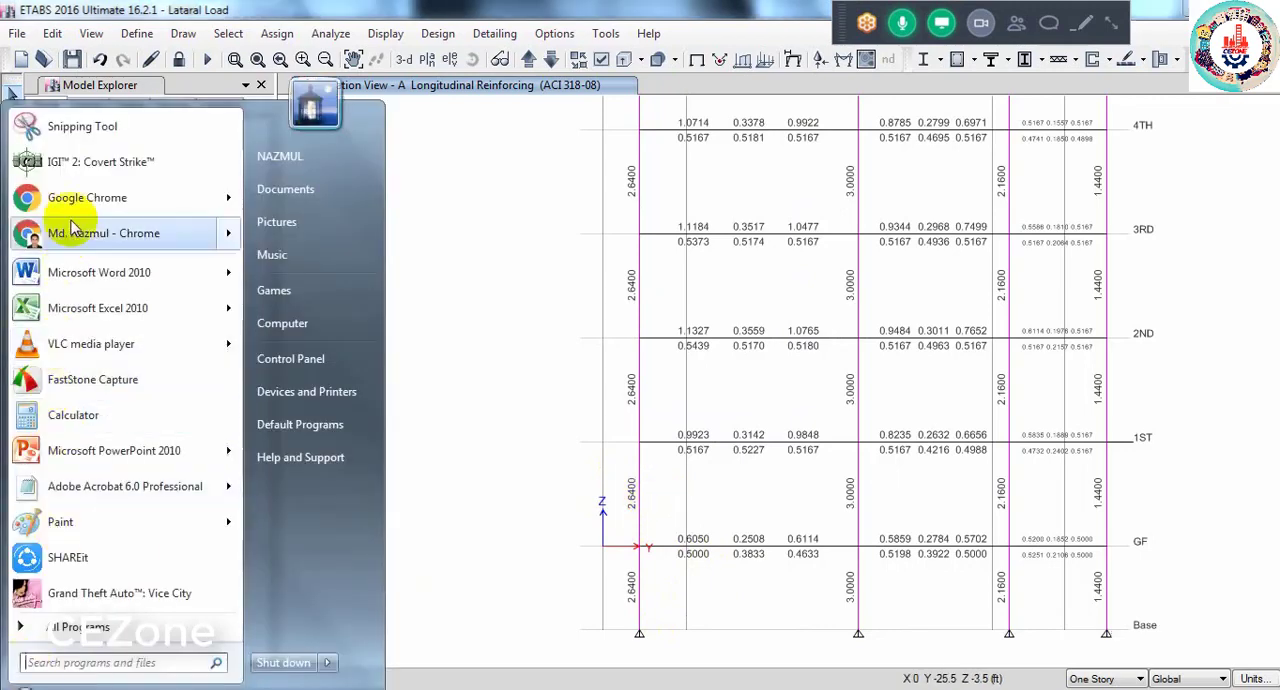
{"action": "left_click", "coordinate": [72, 424]}
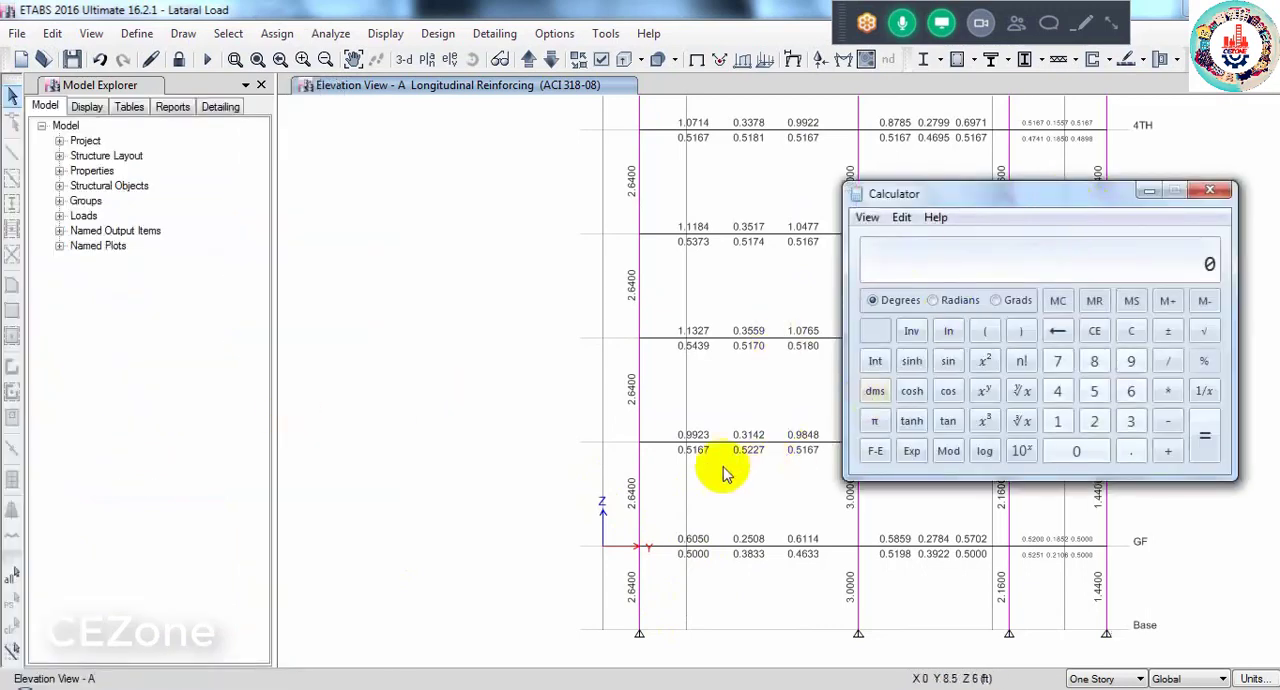
{"action": "left_click", "coordinate": [1094, 421]}
{"action": "left_click", "coordinate": [1131, 451]}
{"action": "left_click", "coordinate": [1131, 391]}
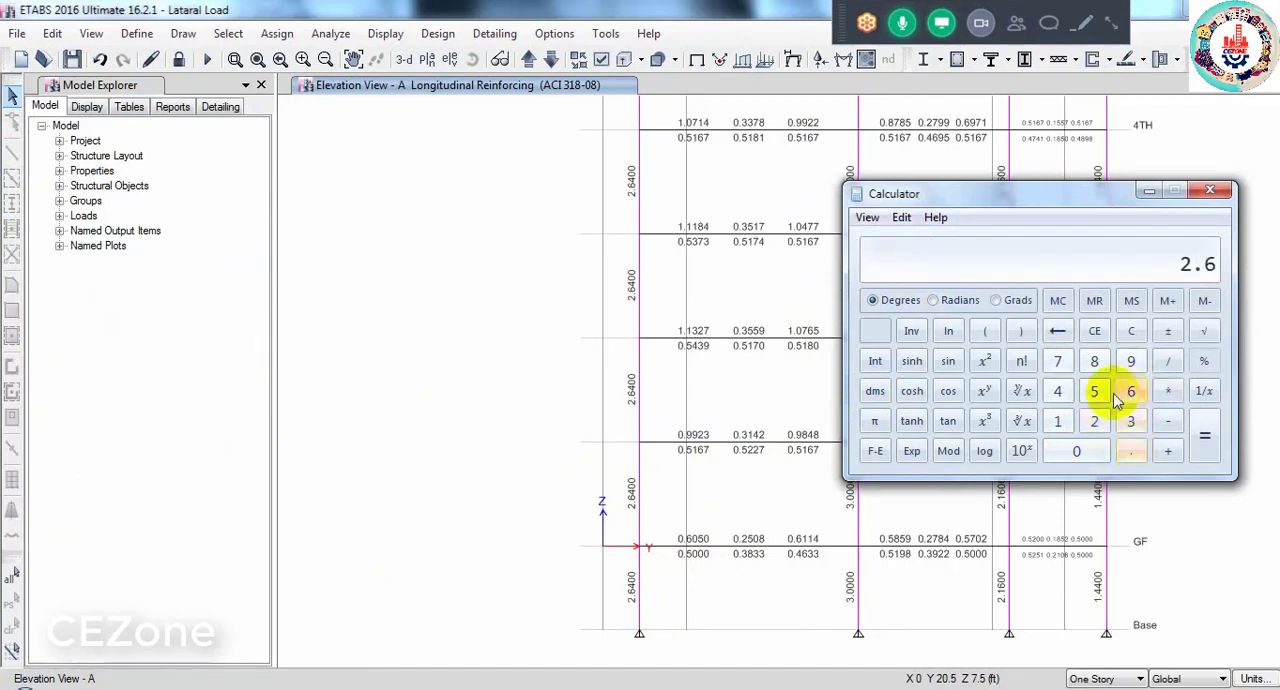
{"action": "left_click", "coordinate": [1062, 393]}
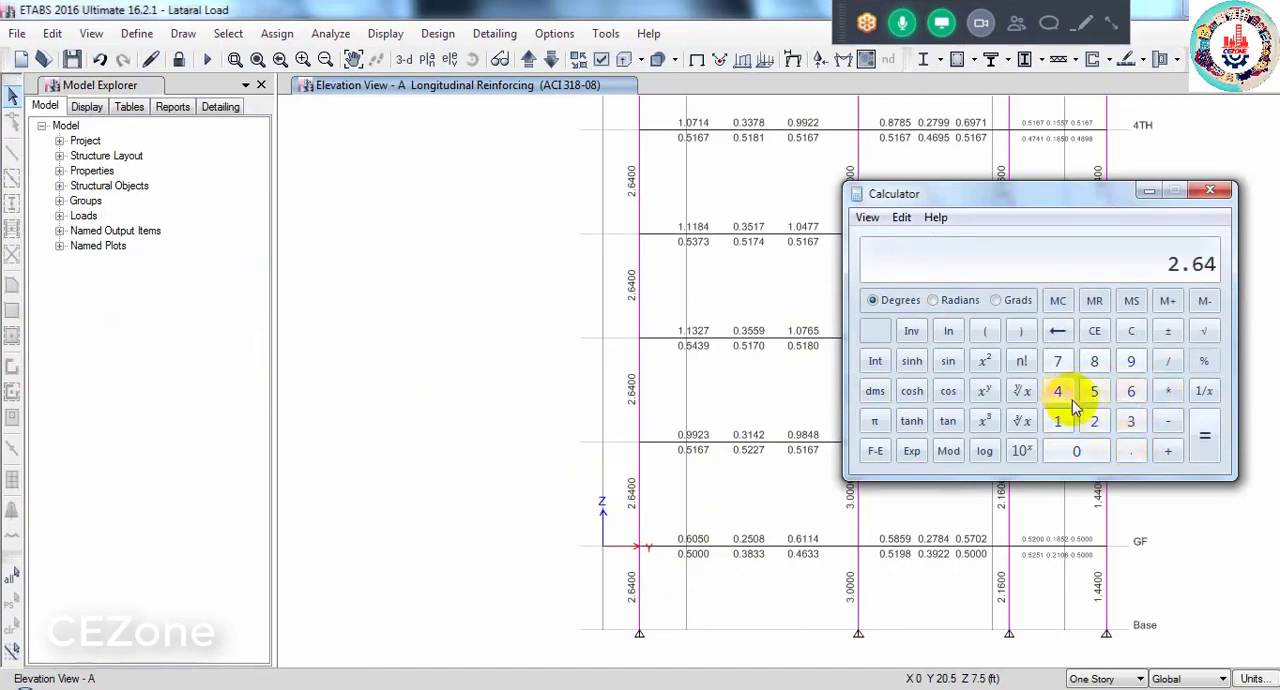
{"action": "left_click", "coordinate": [1170, 366]}
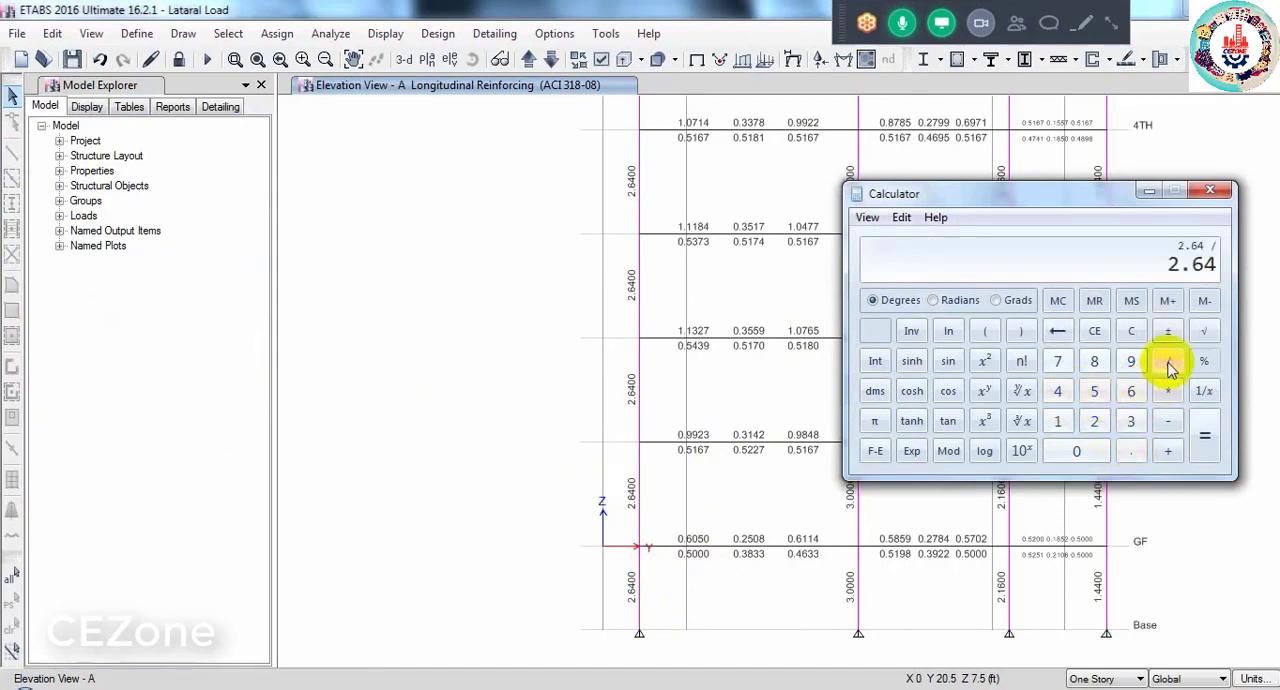
{"action": "left_click", "coordinate": [1129, 451]}
{"action": "left_click", "coordinate": [1060, 395]}
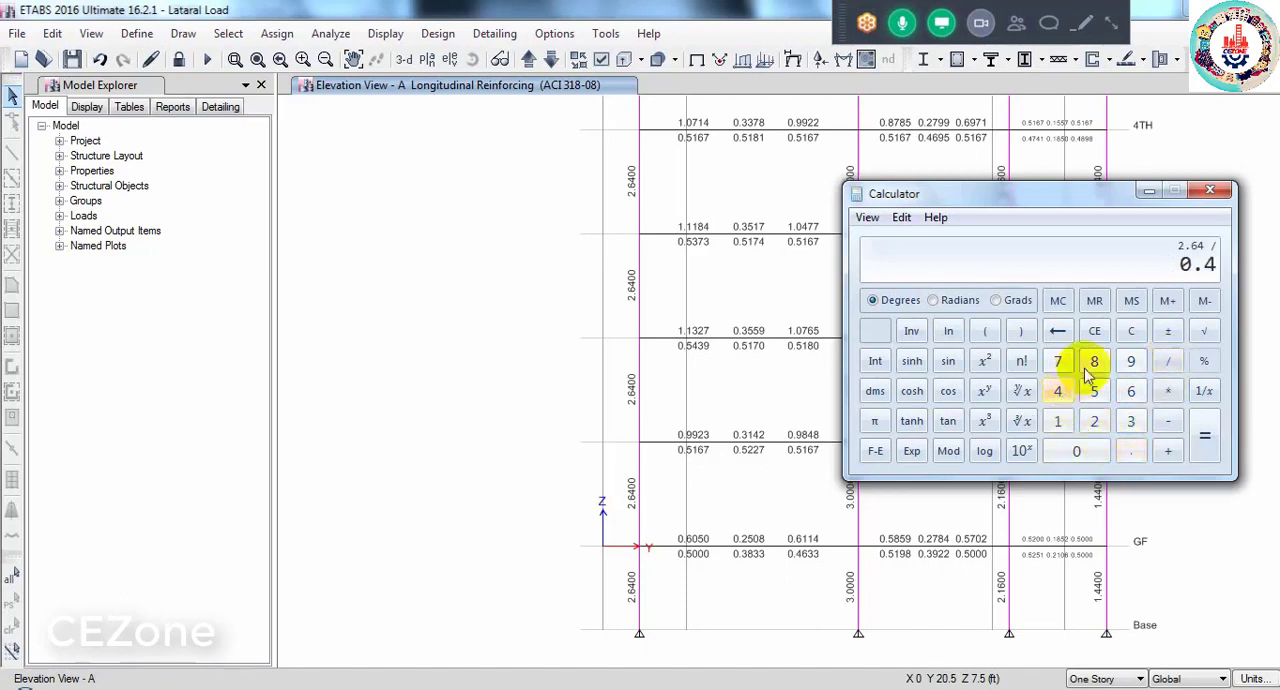
{"action": "left_click", "coordinate": [1094, 363]}
{"action": "left_click", "coordinate": [1200, 434]}
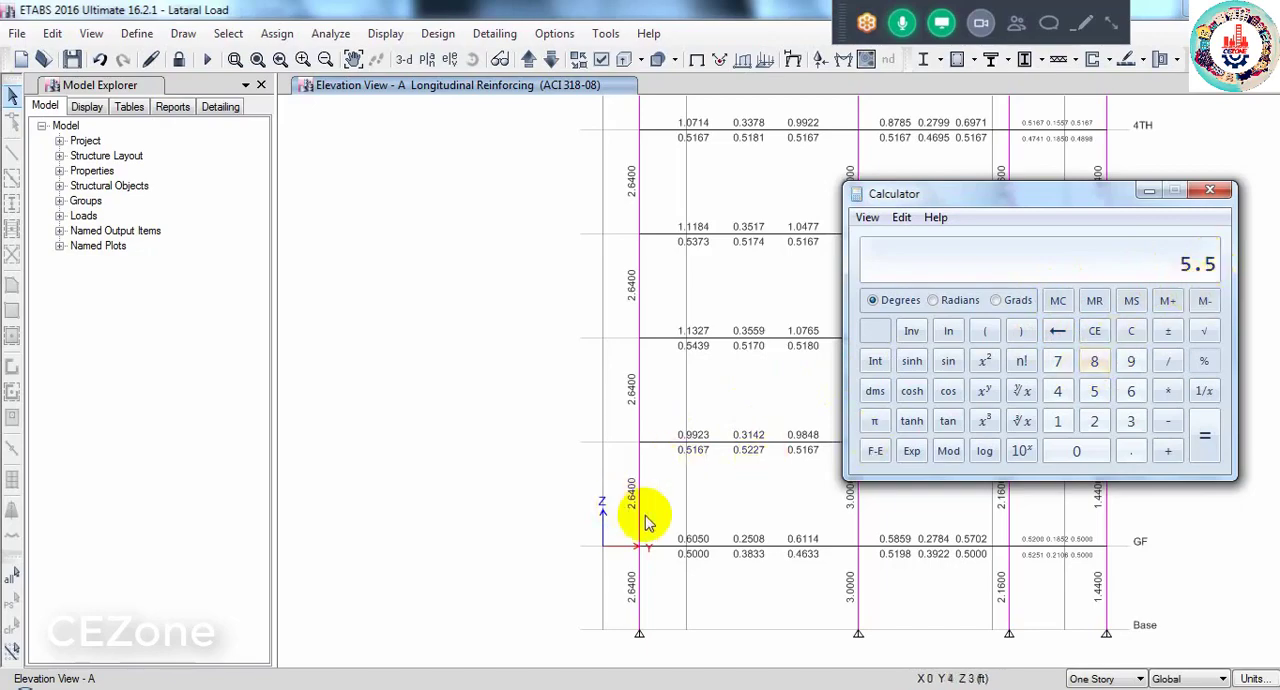
{"action": "left_click_drag", "start_coordinate": [1020, 203], "coordinate": [560, 234]}
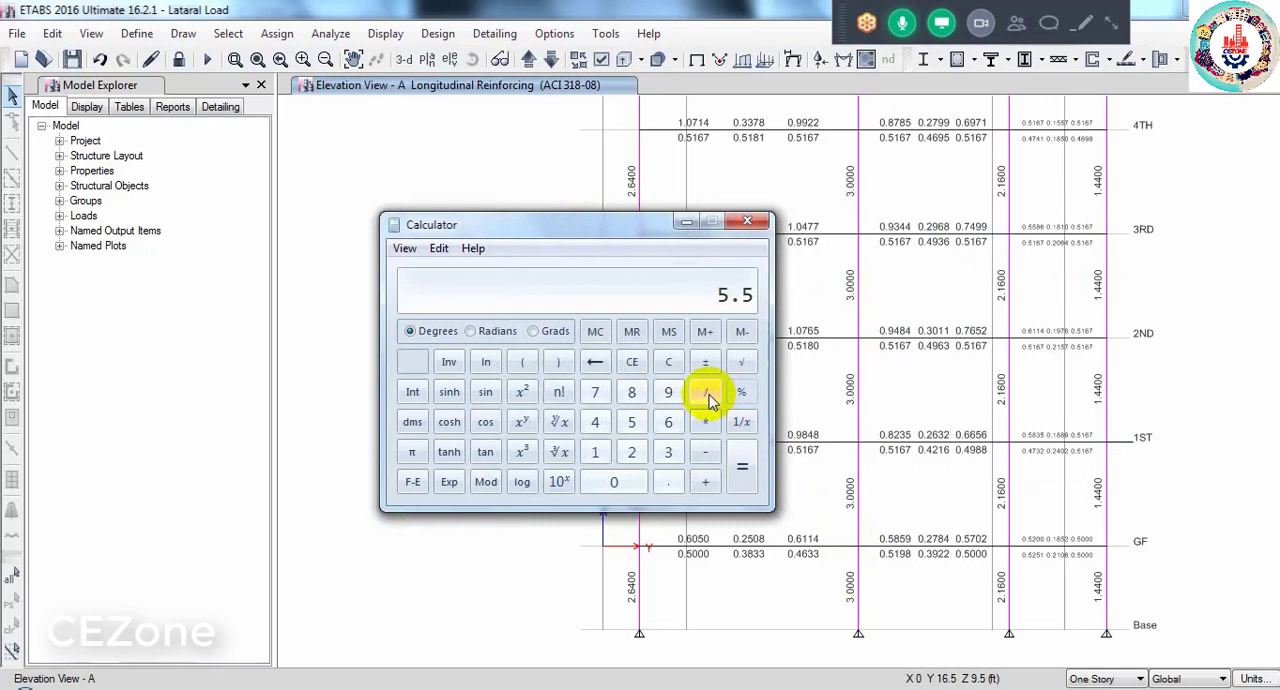
{"action": "left_click", "coordinate": [748, 221]}
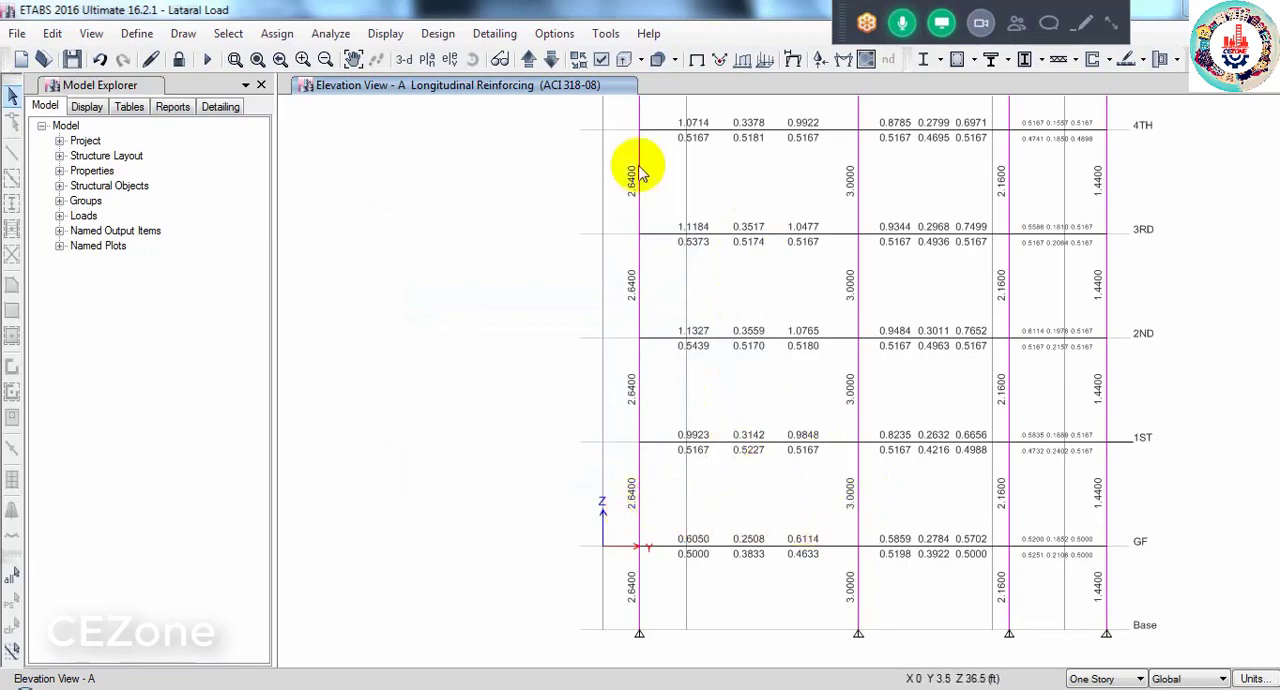
{"action": "left_click", "coordinate": [387, 38]}
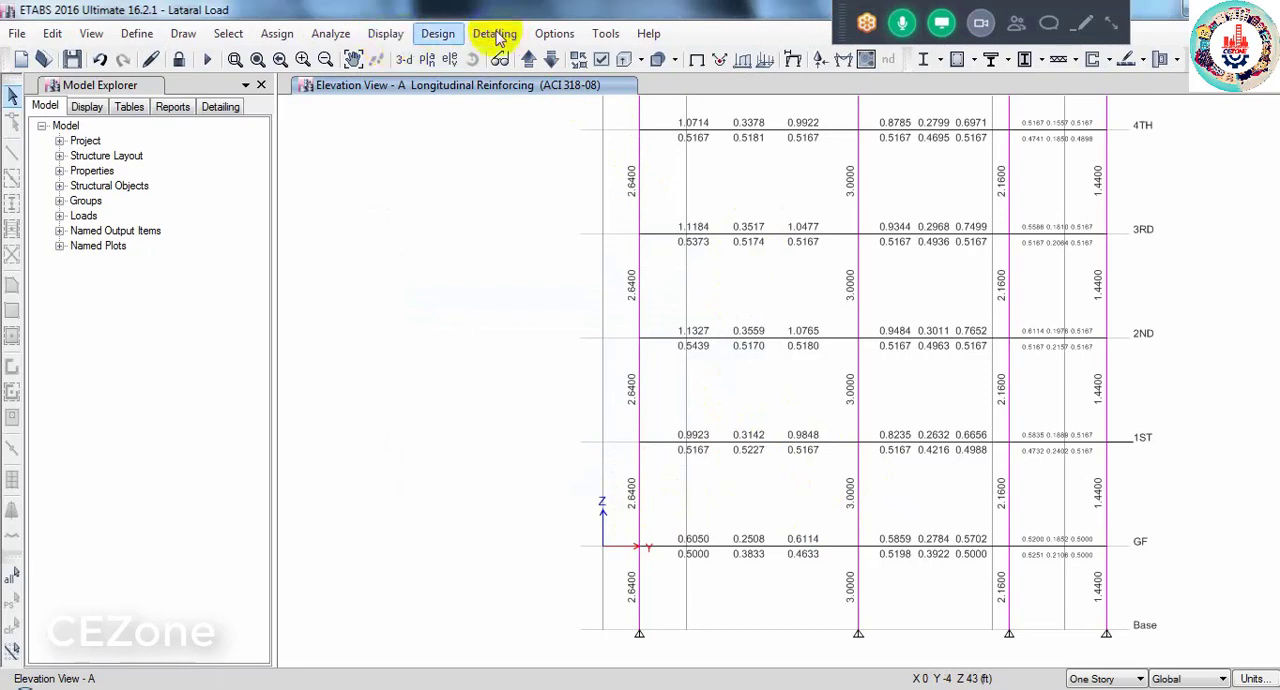
{"action": "left_click", "coordinate": [435, 34]}
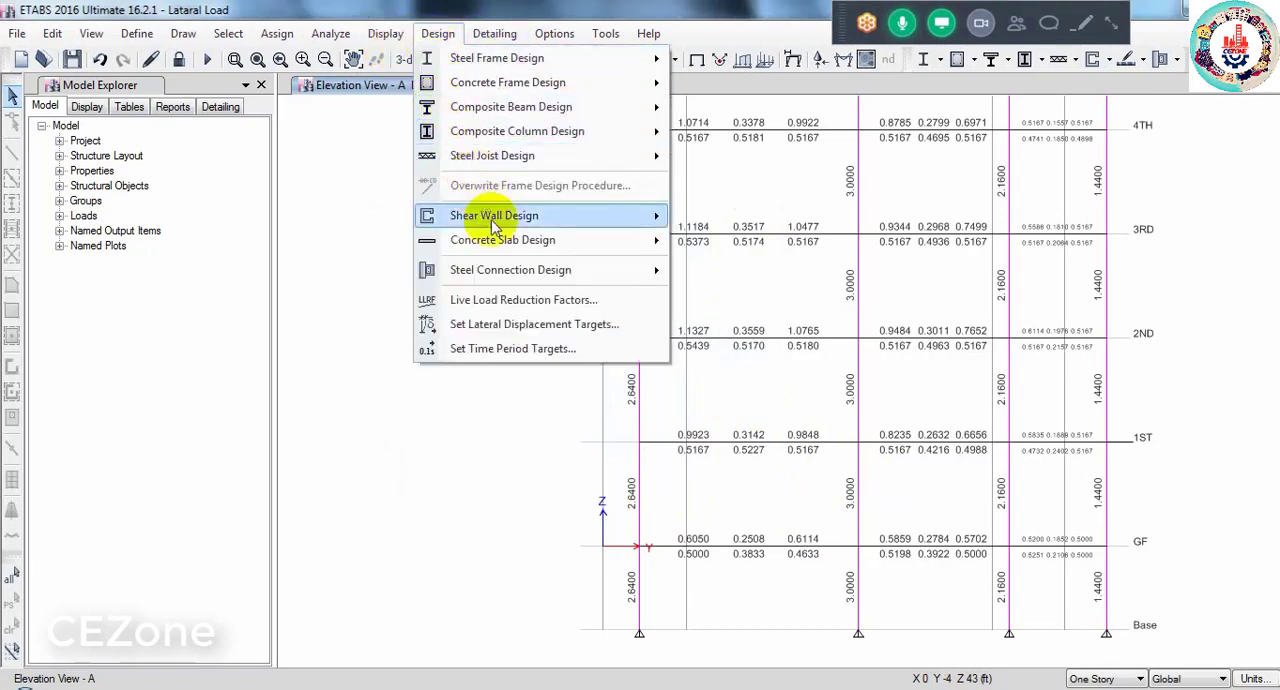
{"action": "mouse_move", "coordinate": [505, 84]}
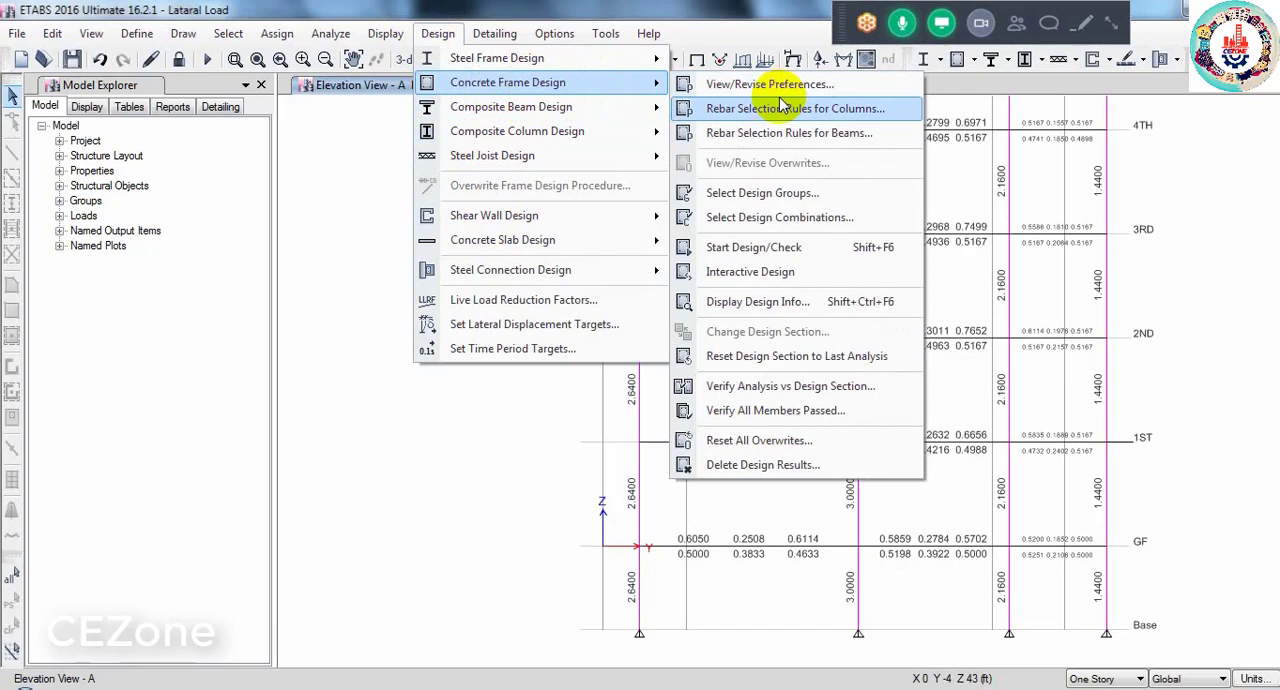
{"action": "left_click", "coordinate": [745, 27]}
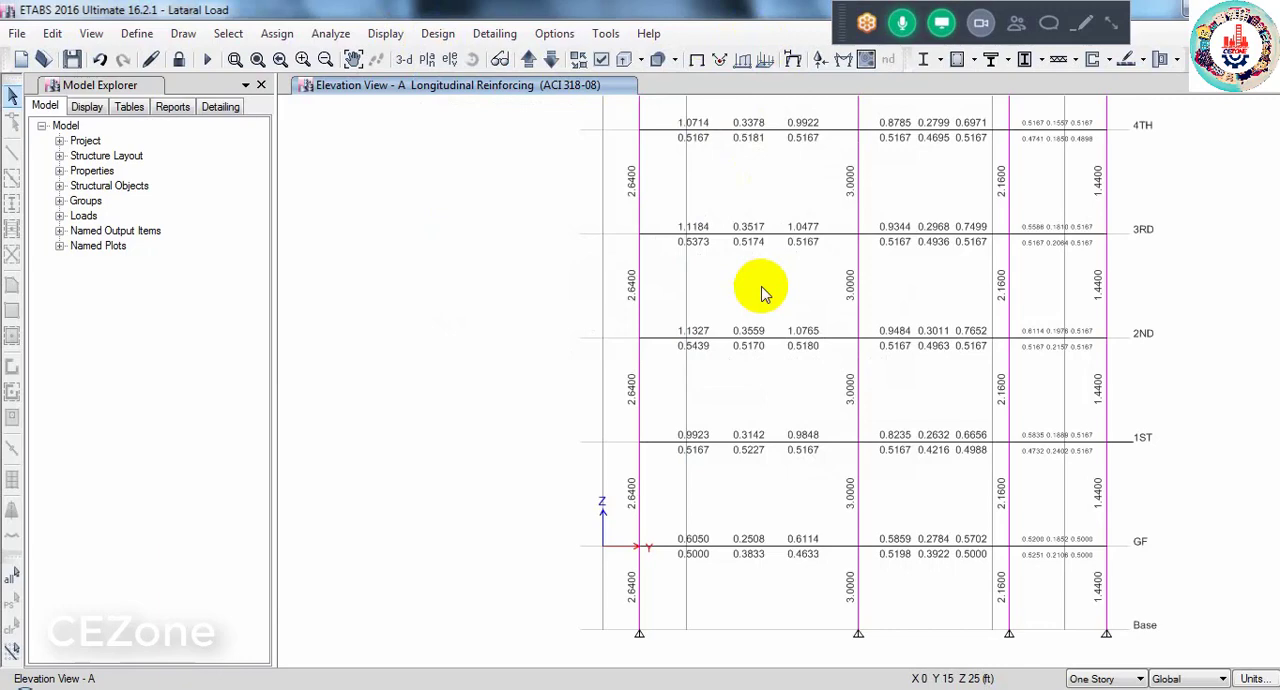
- Examine the upper stories' longitudinal reinforcing on elevation A, and advance through elevation B to elevation C
{"action": "scroll", "coordinate": [762, 293], "scroll_direction": "up", "scroll_amount": 3}
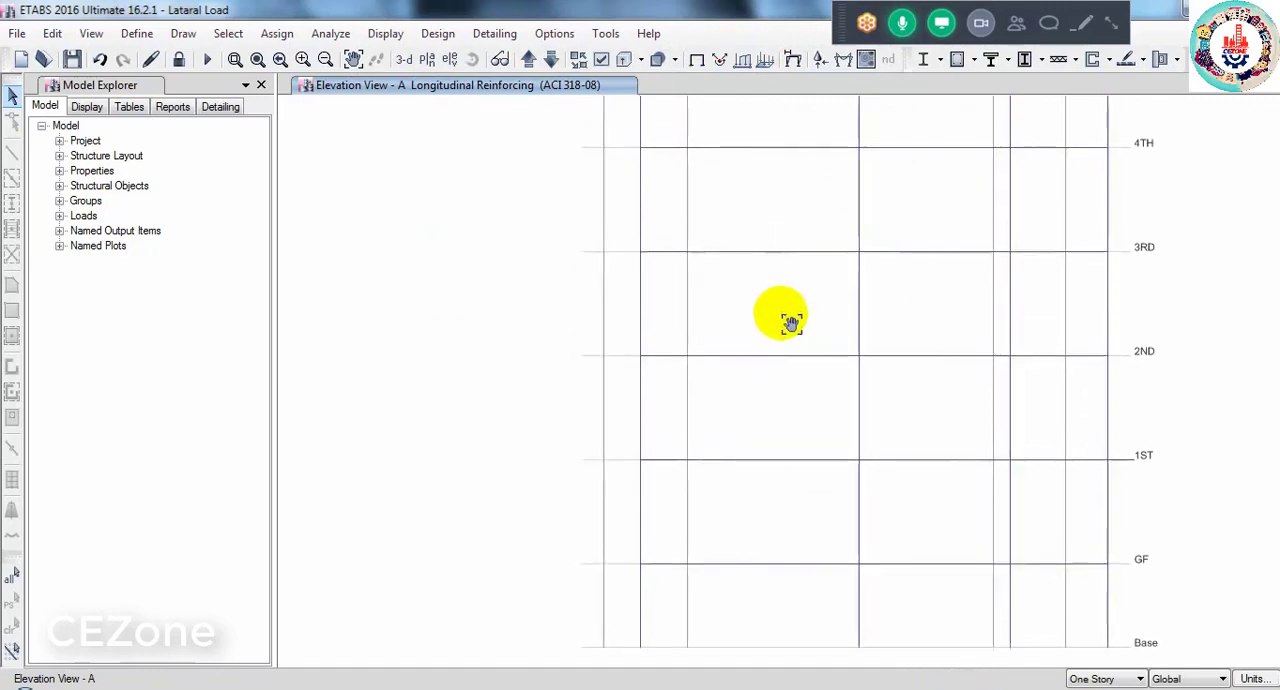
{"action": "scroll", "coordinate": [762, 300], "scroll_direction": "up", "scroll_amount": 3}
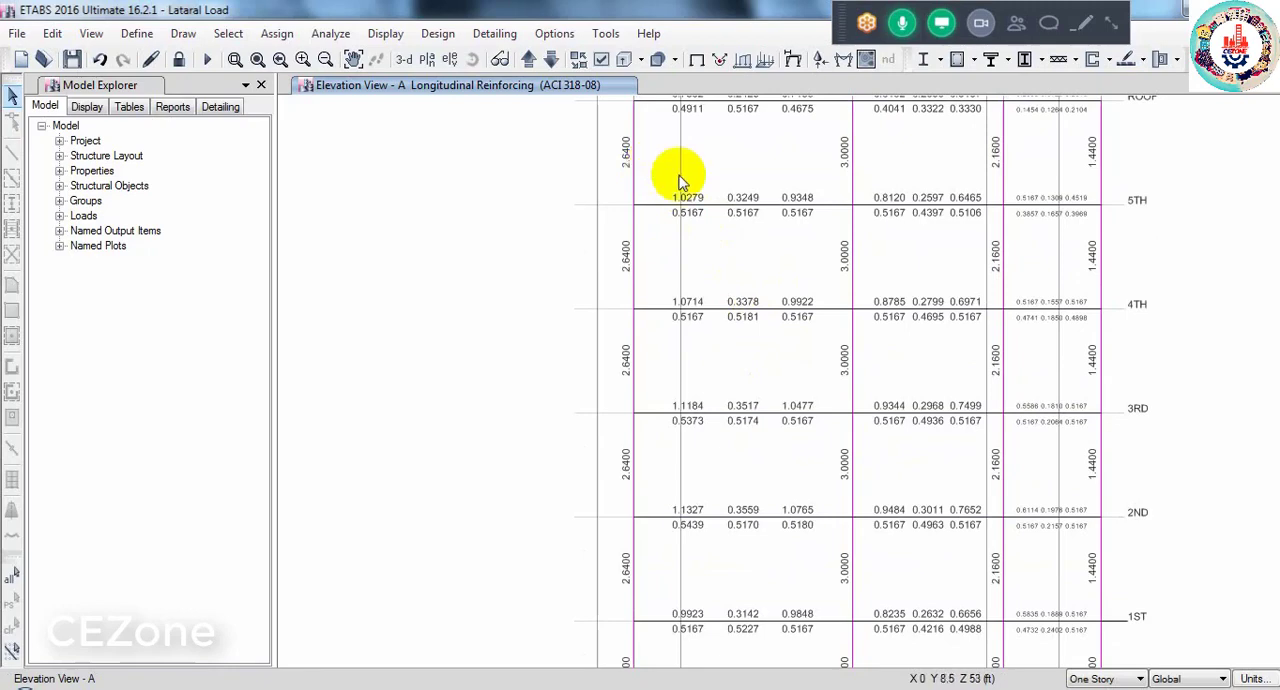
{"action": "left_click", "coordinate": [527, 60]}
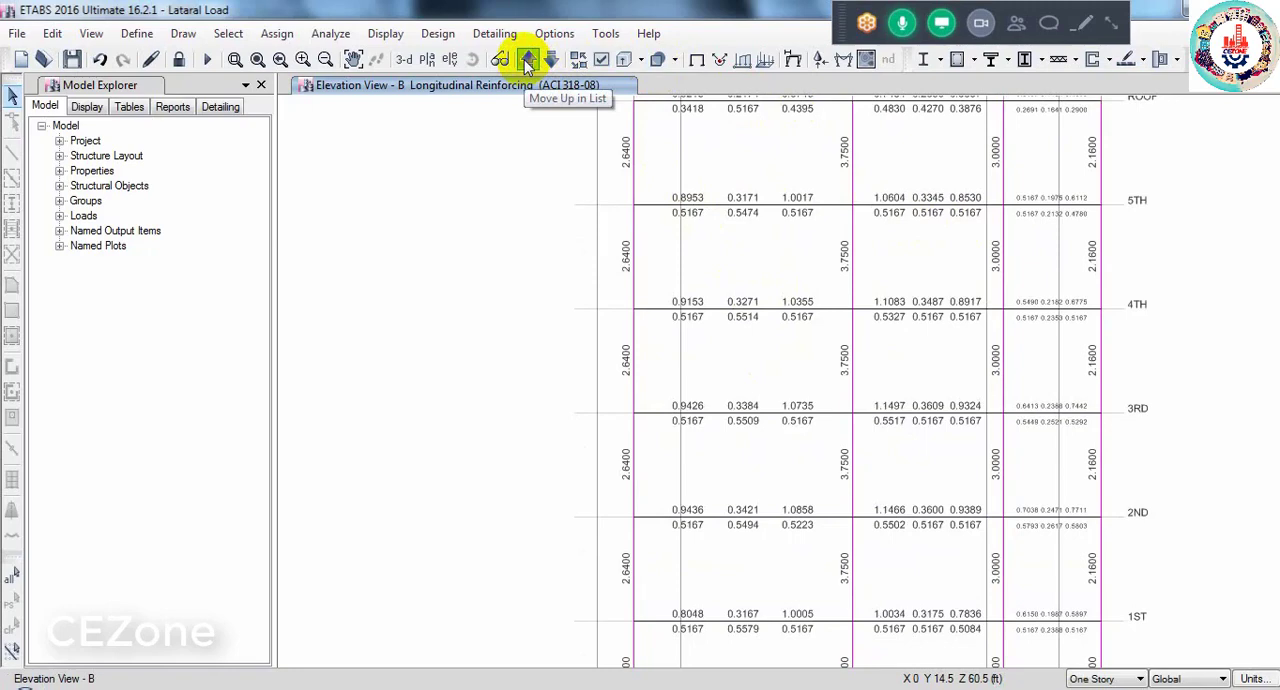
{"action": "left_click", "coordinate": [527, 60]}
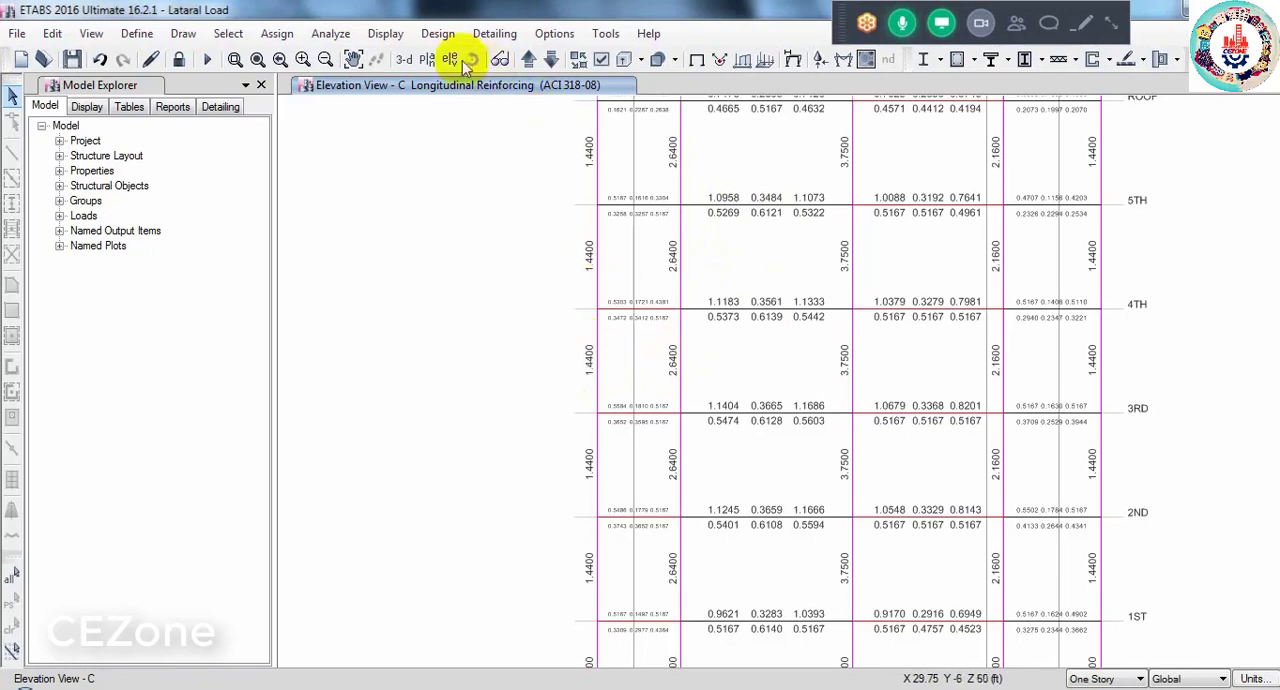
- Display the Rebar Percentage design output of the concrete frame design on elevation C
{"action": "left_click", "coordinate": [382, 34]}
{"action": "mouse_move", "coordinate": [441, 38]}
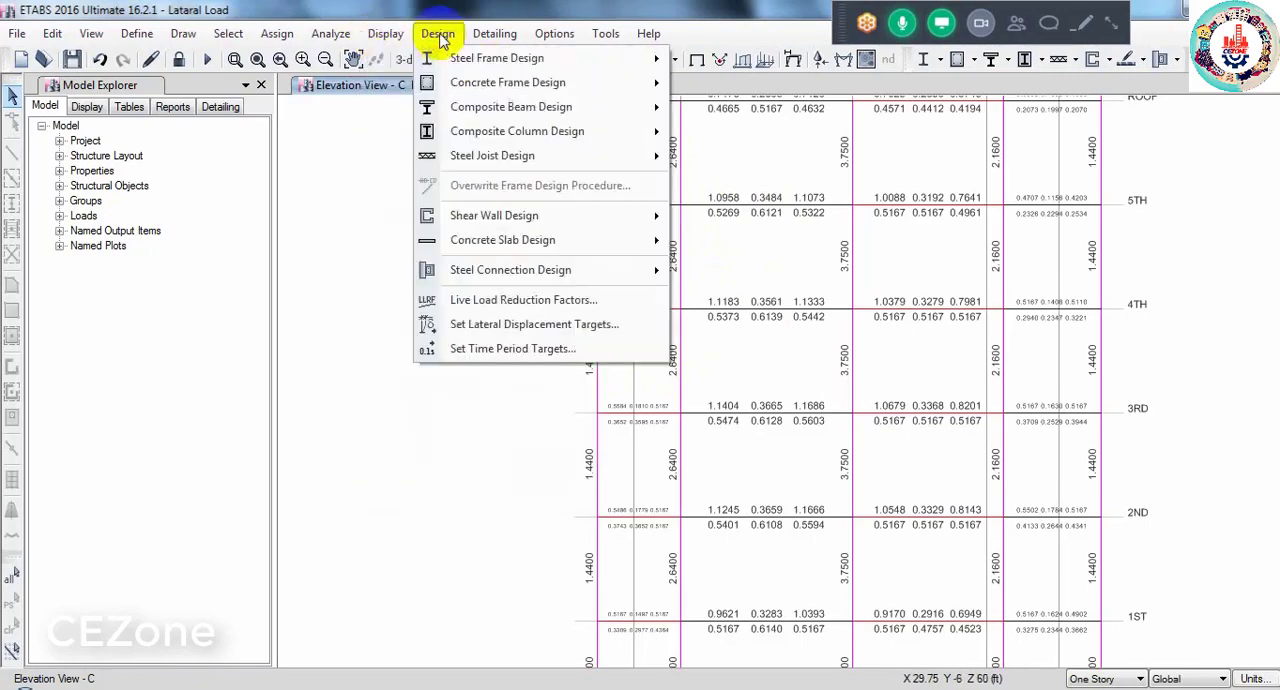
{"action": "mouse_move", "coordinate": [480, 84]}
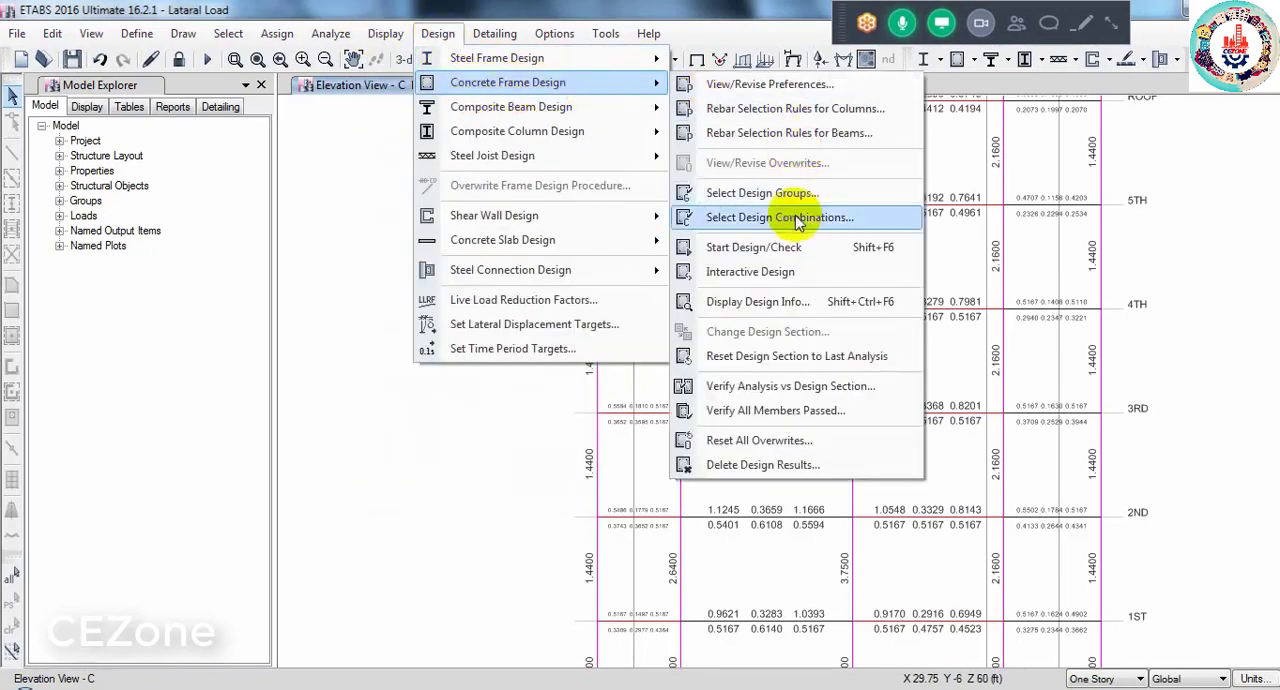
{"action": "left_click", "coordinate": [769, 305]}
{"action": "left_click", "coordinate": [676, 335]}
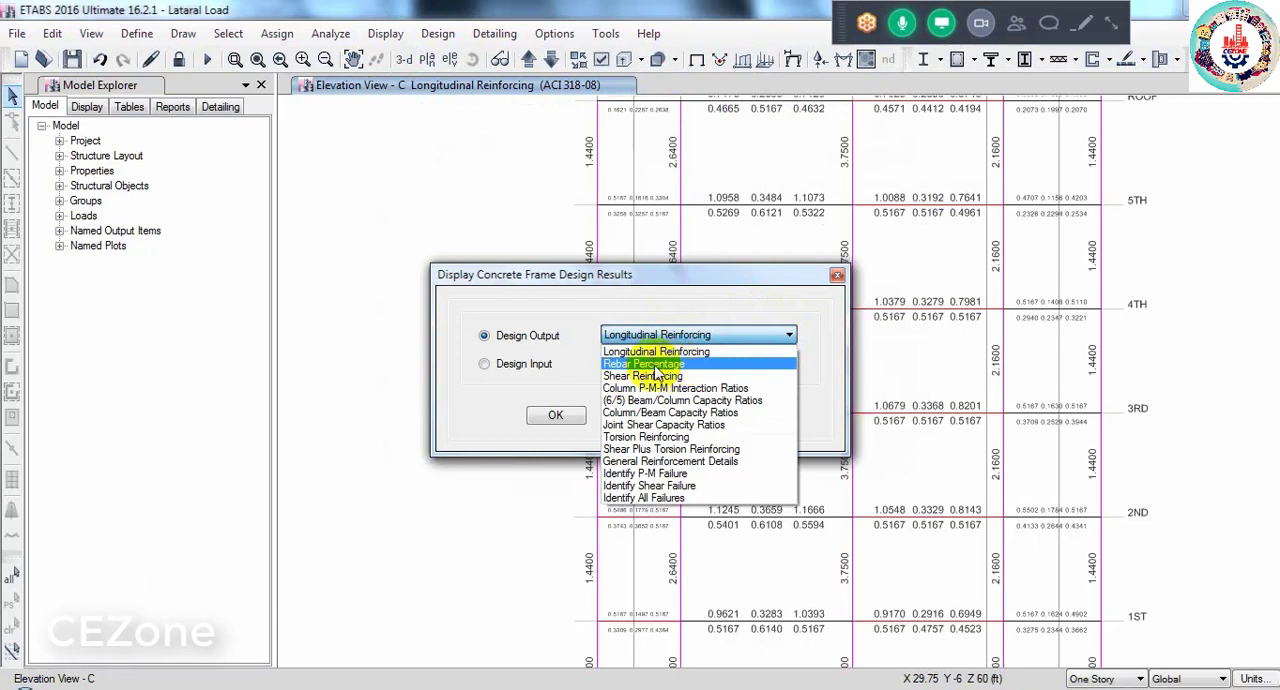
{"action": "left_click", "coordinate": [650, 364]}
{"action": "left_click", "coordinate": [572, 414]}
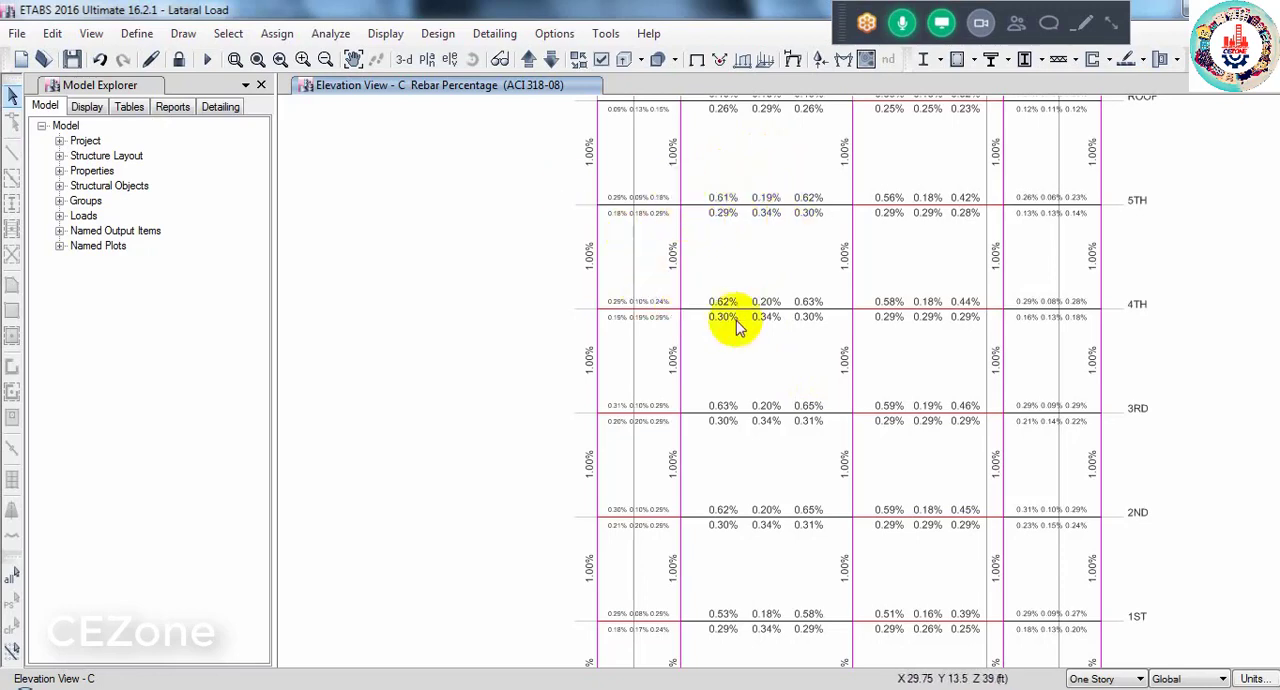
- Return from elevation C to elevation A's rebar percentages, close enough to read the beam and column values
{"action": "scroll", "coordinate": [700, 175], "scroll_direction": "up", "scroll_amount": 2}
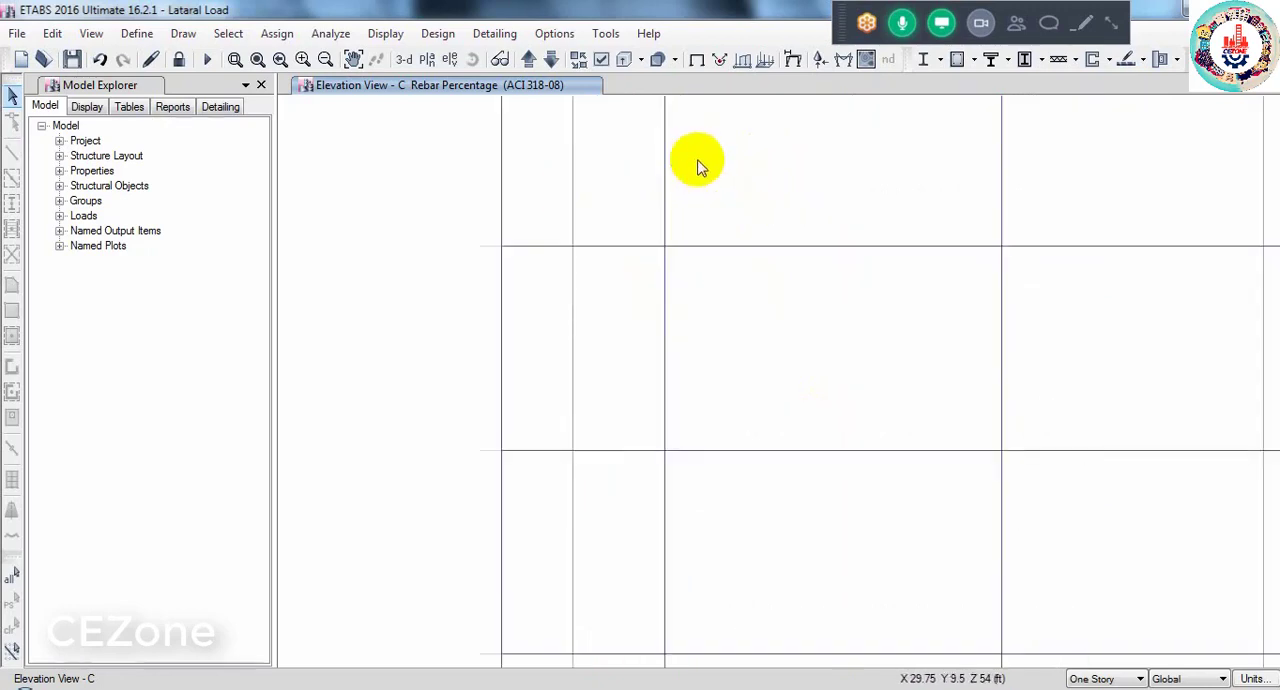
{"action": "left_click", "coordinate": [552, 59]}
{"action": "left_click", "coordinate": [552, 59]}
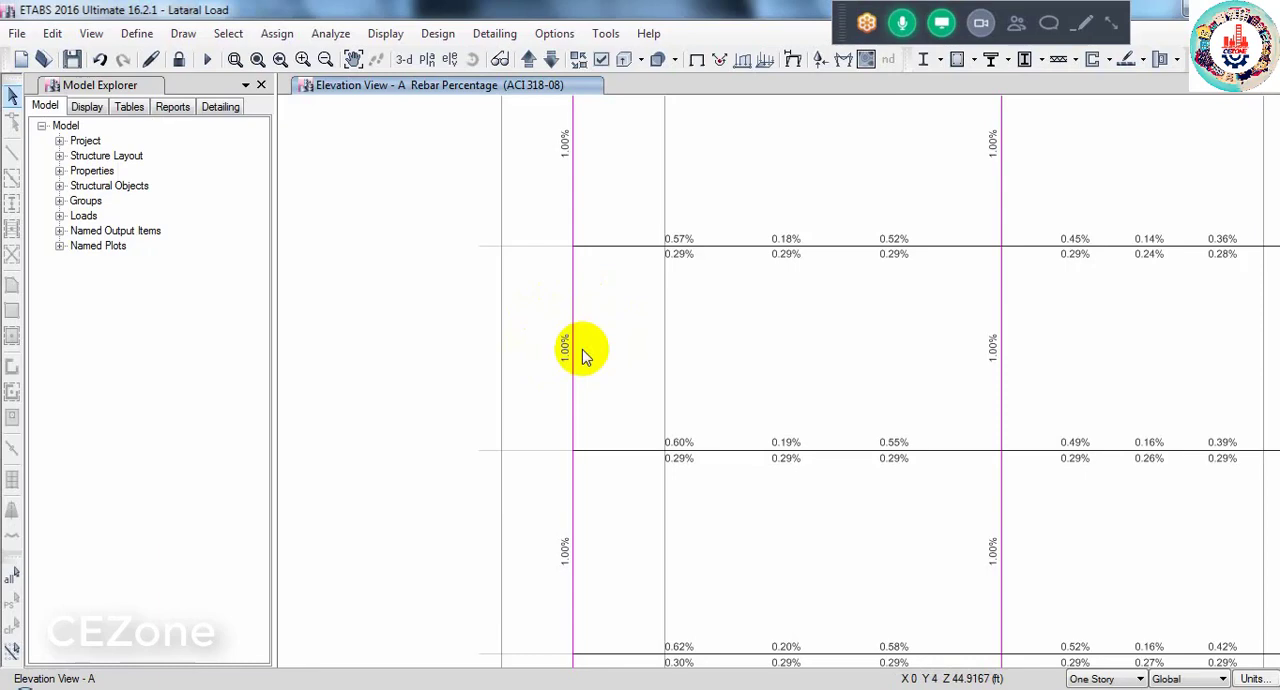
- Display the Longitudinal Reinforcing design output on elevation A, close enough to read the 4TH story beam and adjacent column steel areas
{"action": "left_click", "coordinate": [435, 33]}
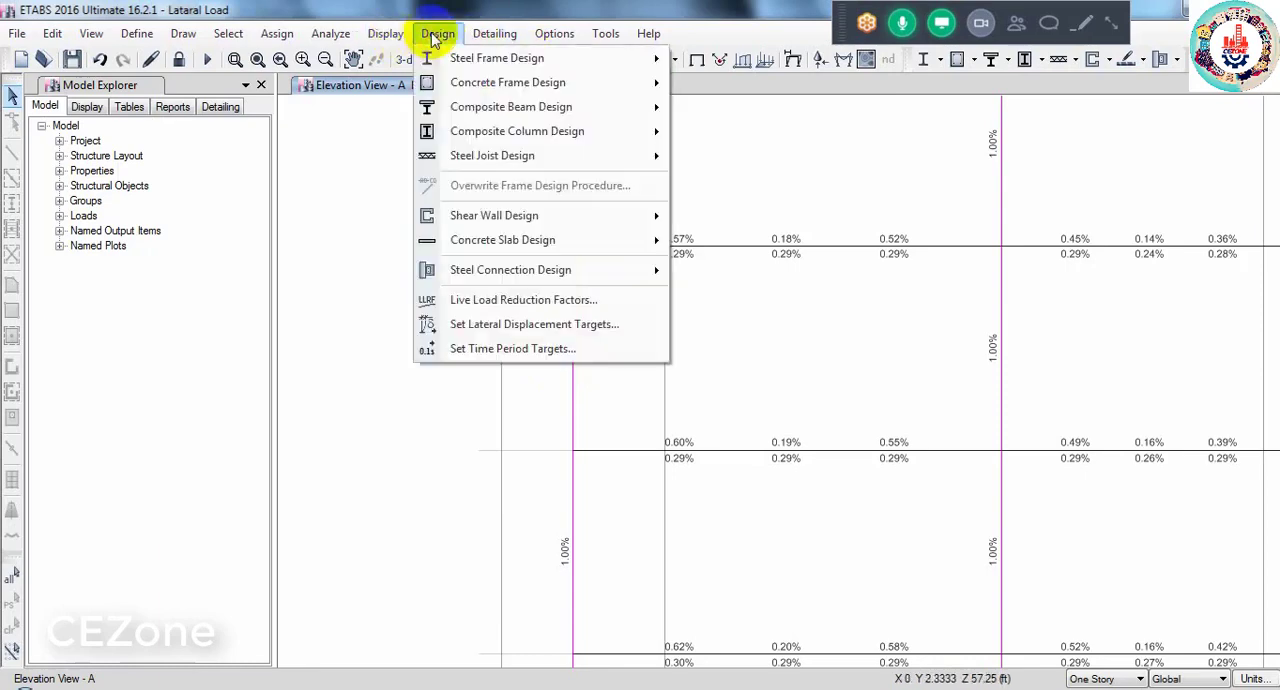
{"action": "mouse_move", "coordinate": [515, 86]}
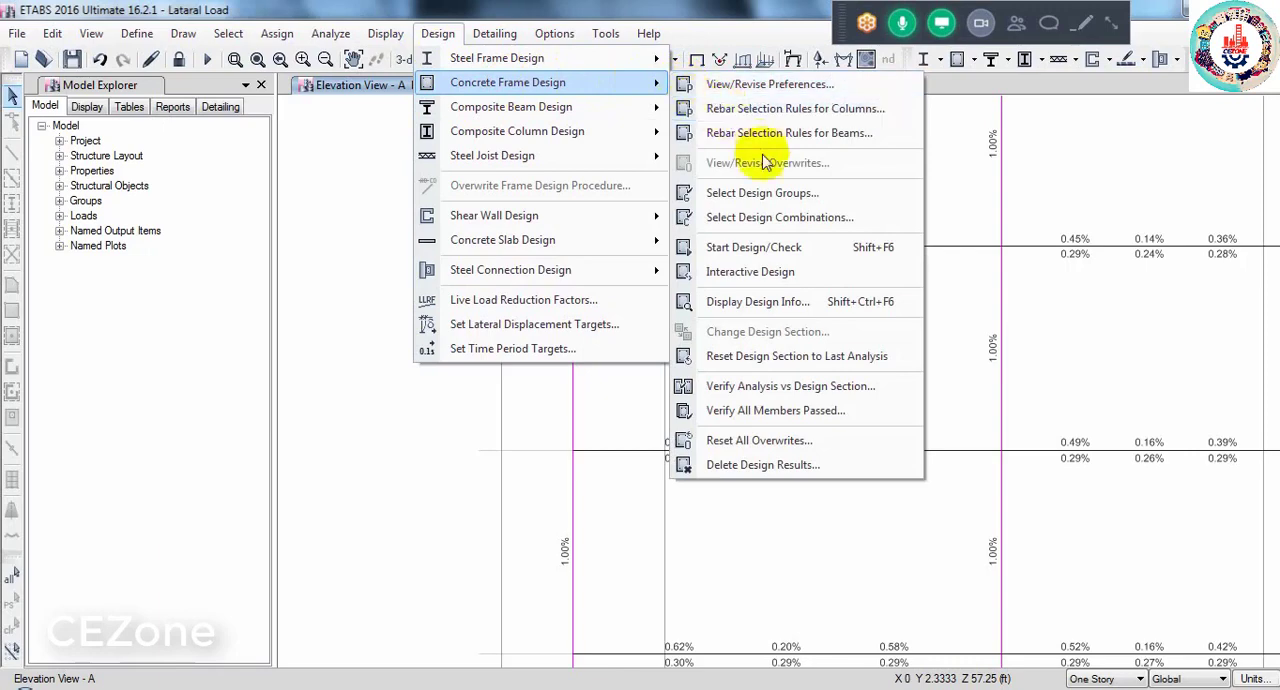
{"action": "left_click", "coordinate": [770, 301]}
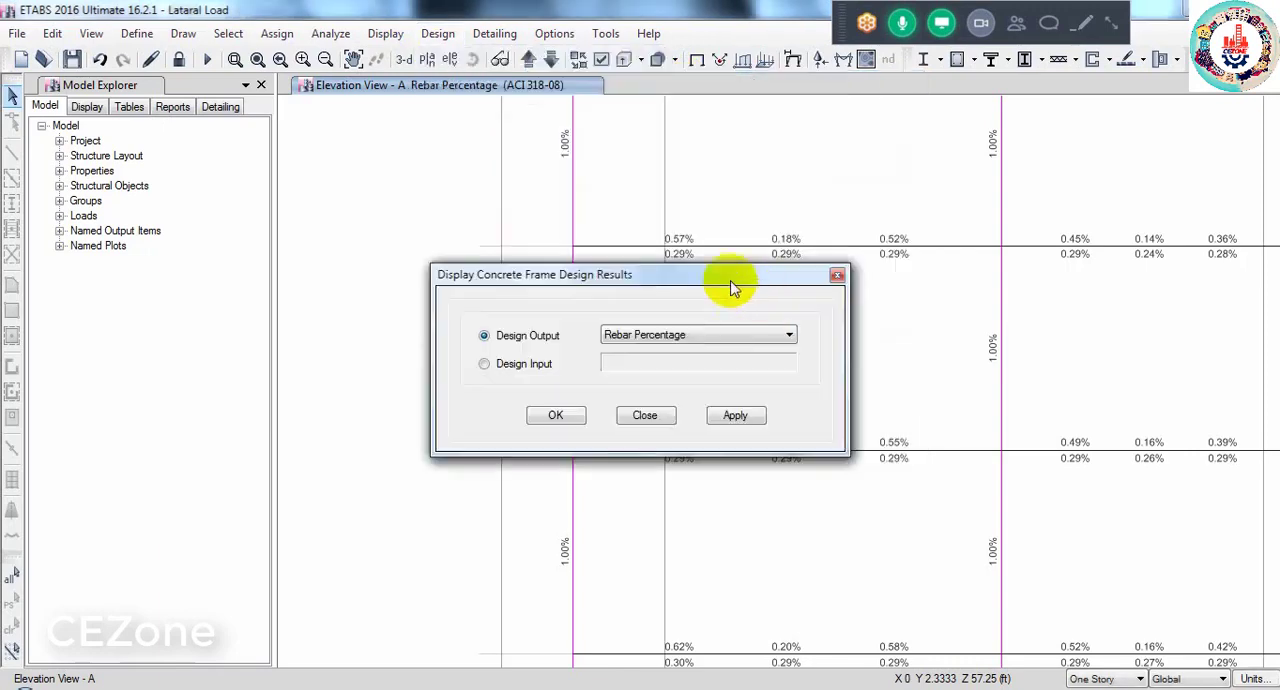
{"action": "left_click", "coordinate": [686, 334]}
{"action": "left_click", "coordinate": [688, 352]}
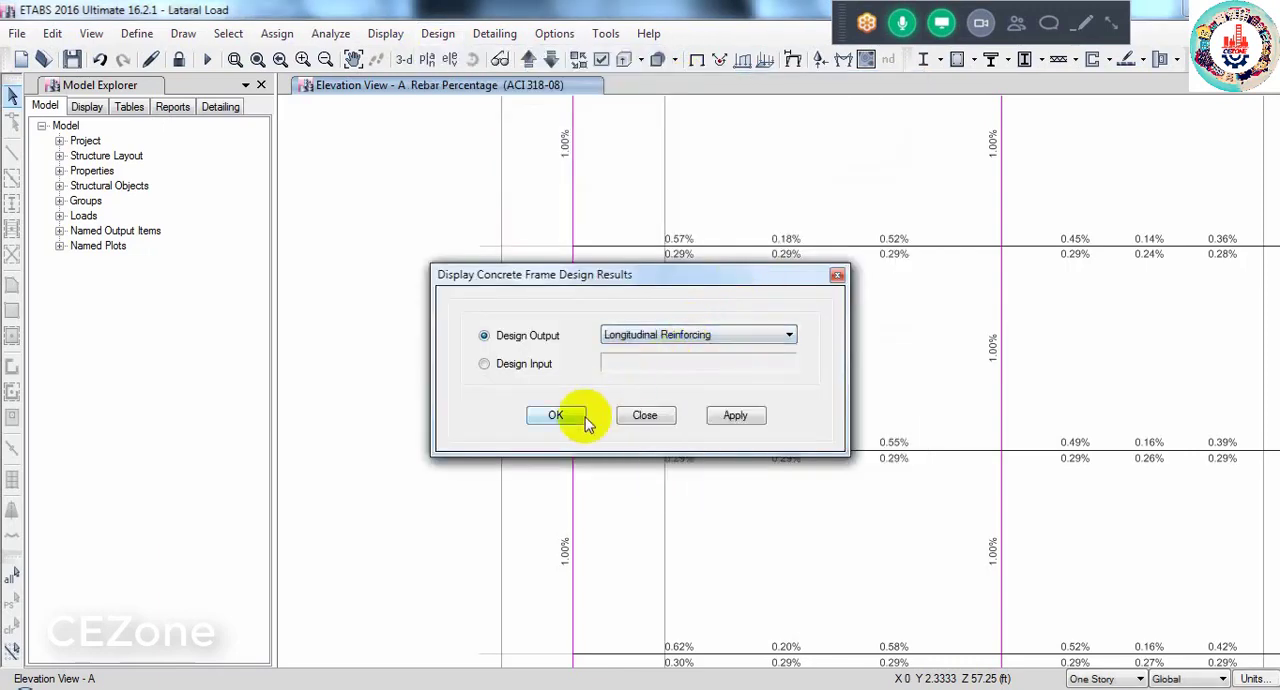
{"action": "left_click", "coordinate": [570, 424]}
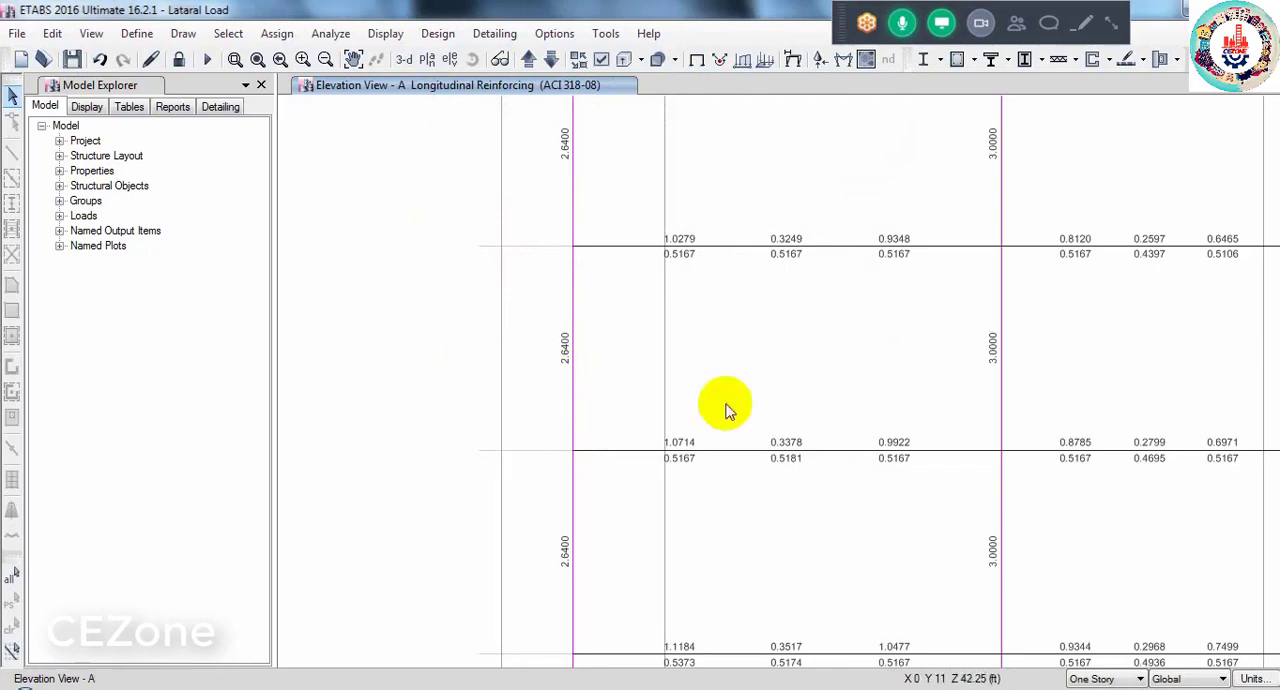
{"action": "scroll", "coordinate": [791, 443], "scroll_direction": "up", "scroll_amount": 4}
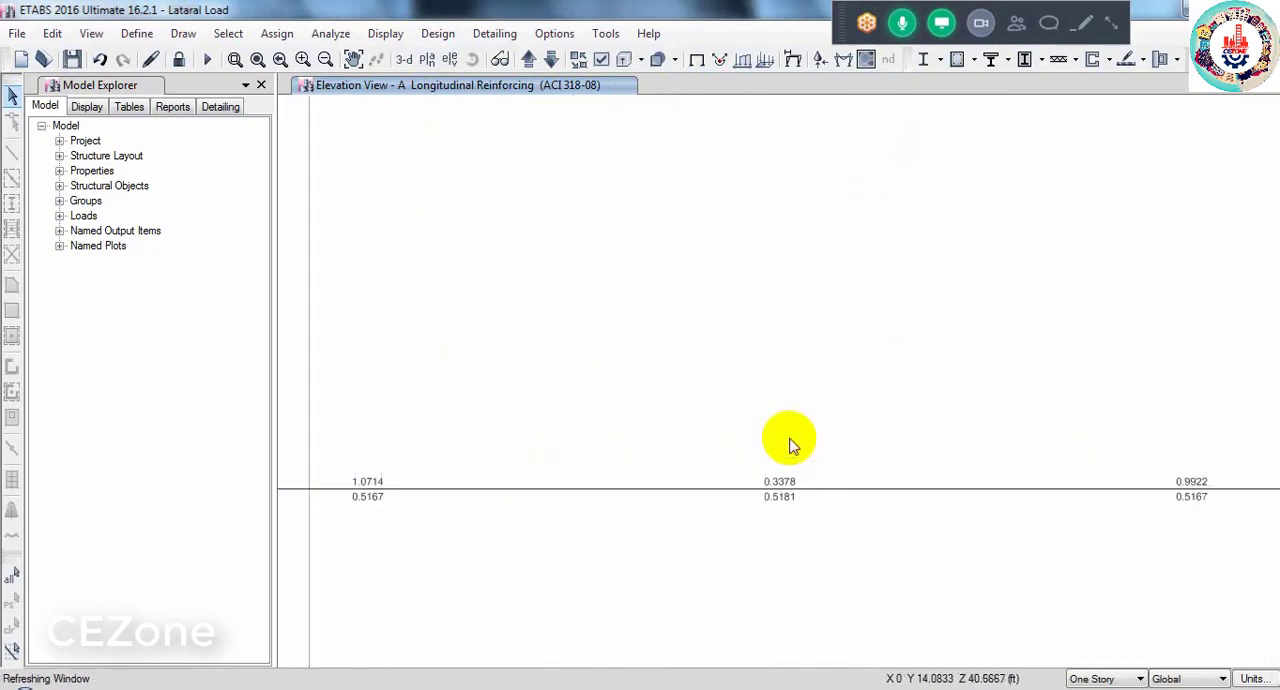
{"action": "scroll", "coordinate": [790, 440], "scroll_direction": "down", "scroll_amount": 3}
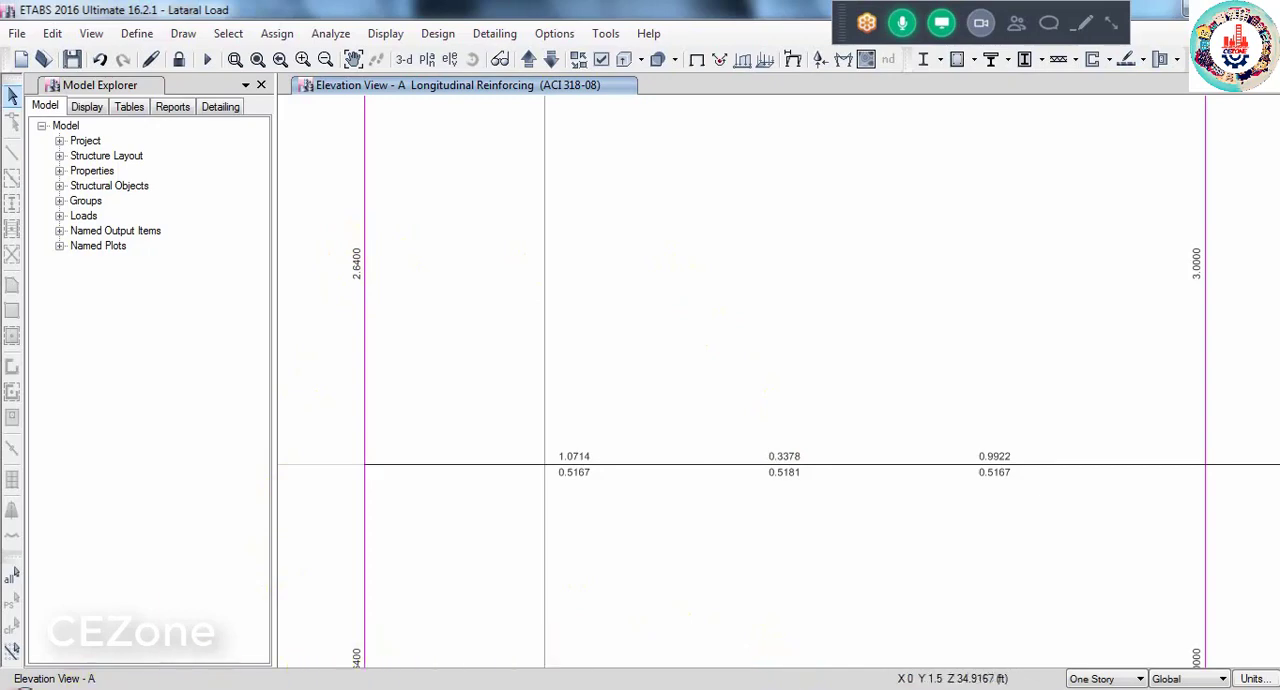
- Open the Windows Calculator and multiply the 0.48 bar area by 4
{"action": "left_click", "coordinate": [20, 688]}
{"action": "left_click", "coordinate": [105, 416]}
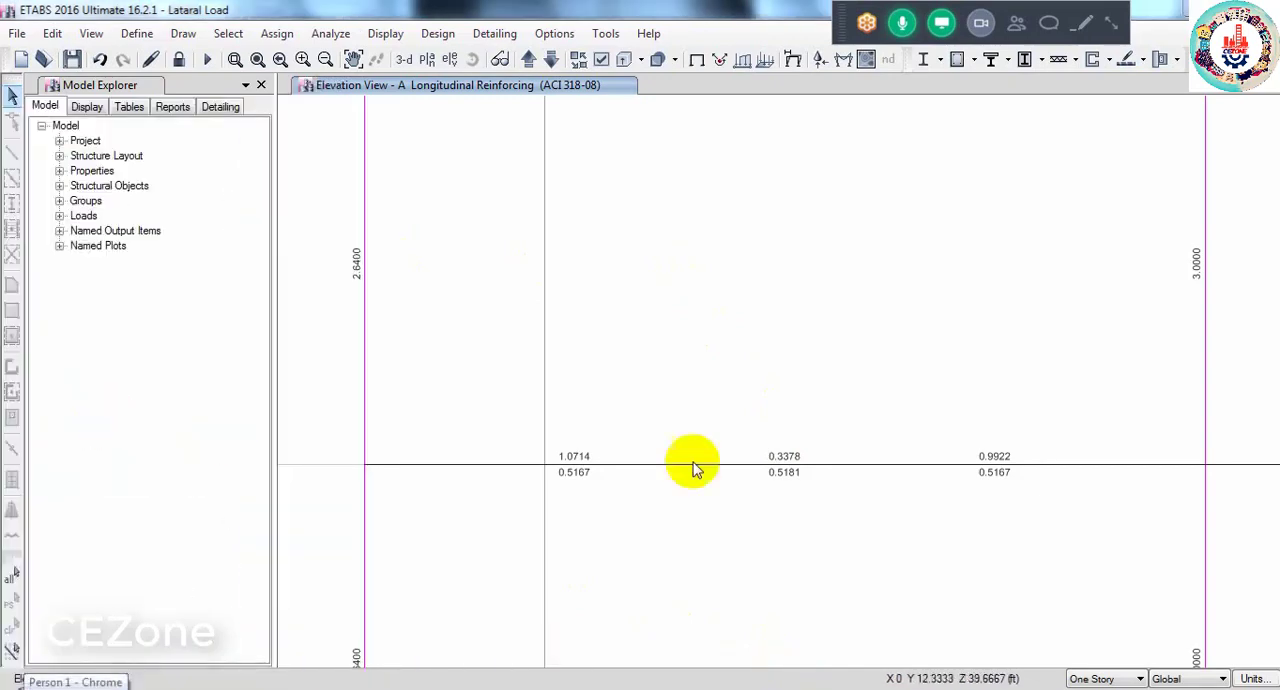
{"action": "type", "text": "."}
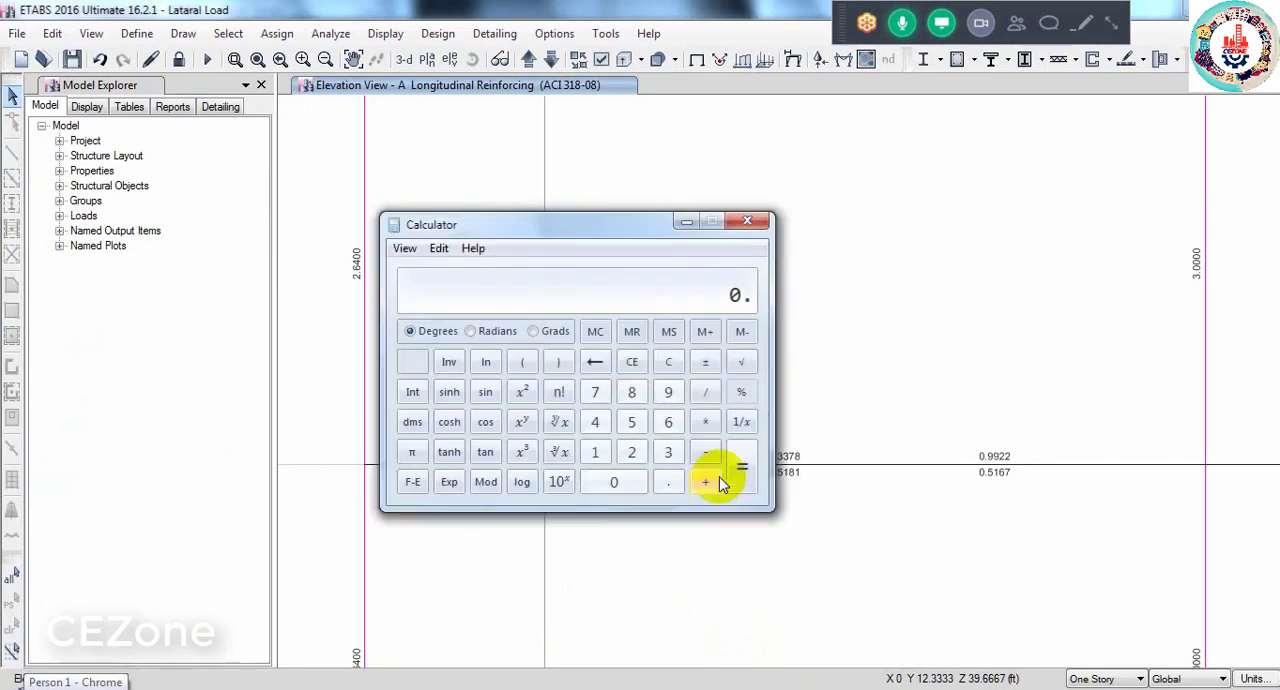
{"action": "type", "text": "48*4"}
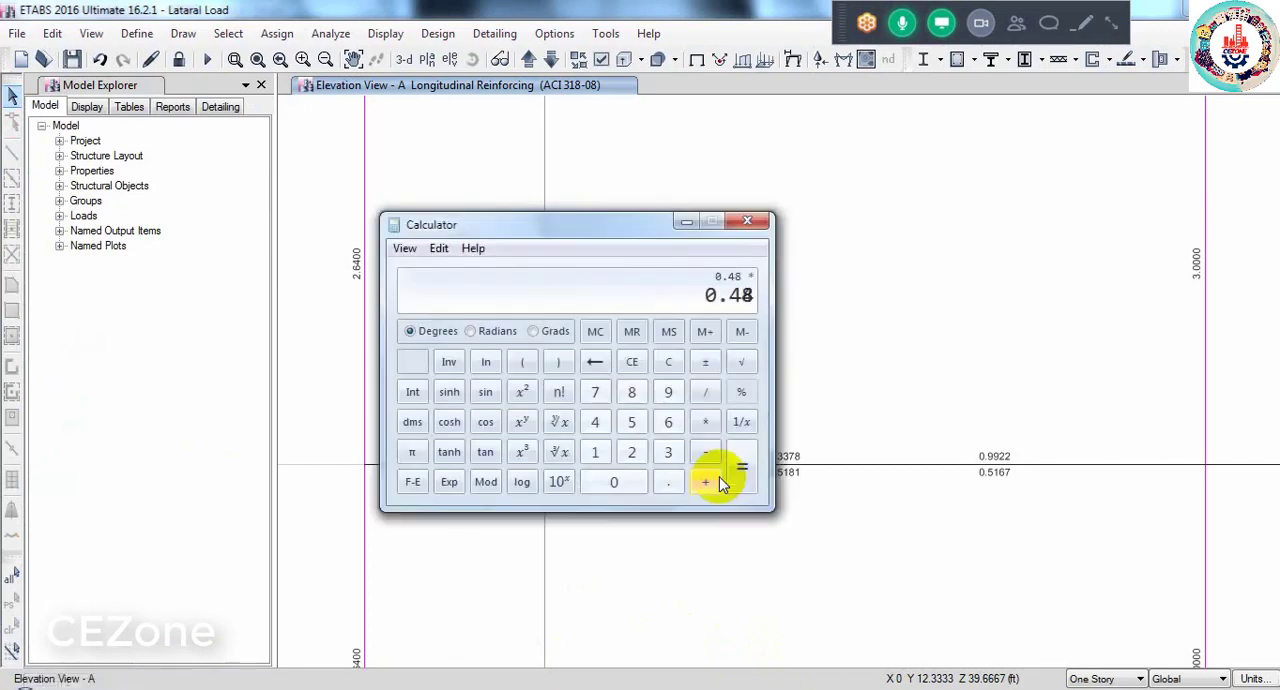
{"action": "key", "text": "Return"}
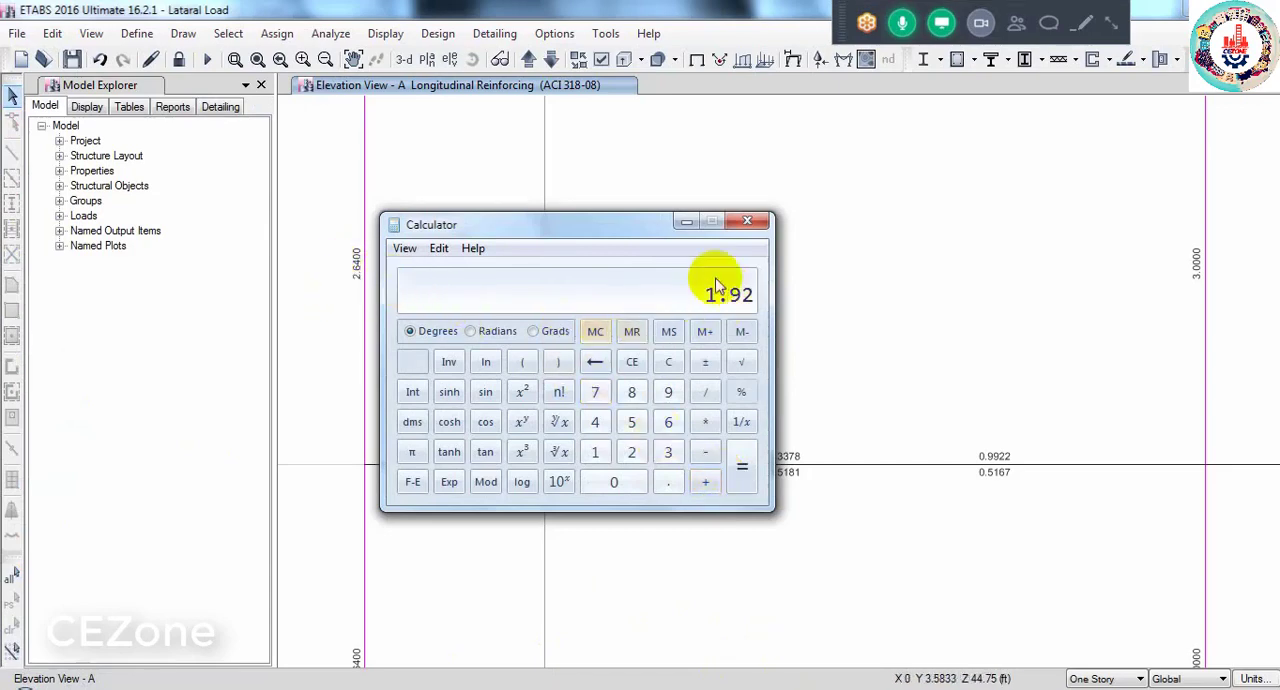
- Subtract 1.92 from the 2.64 column steel area and divide the difference by 0.31
{"action": "type", "text": "2."}
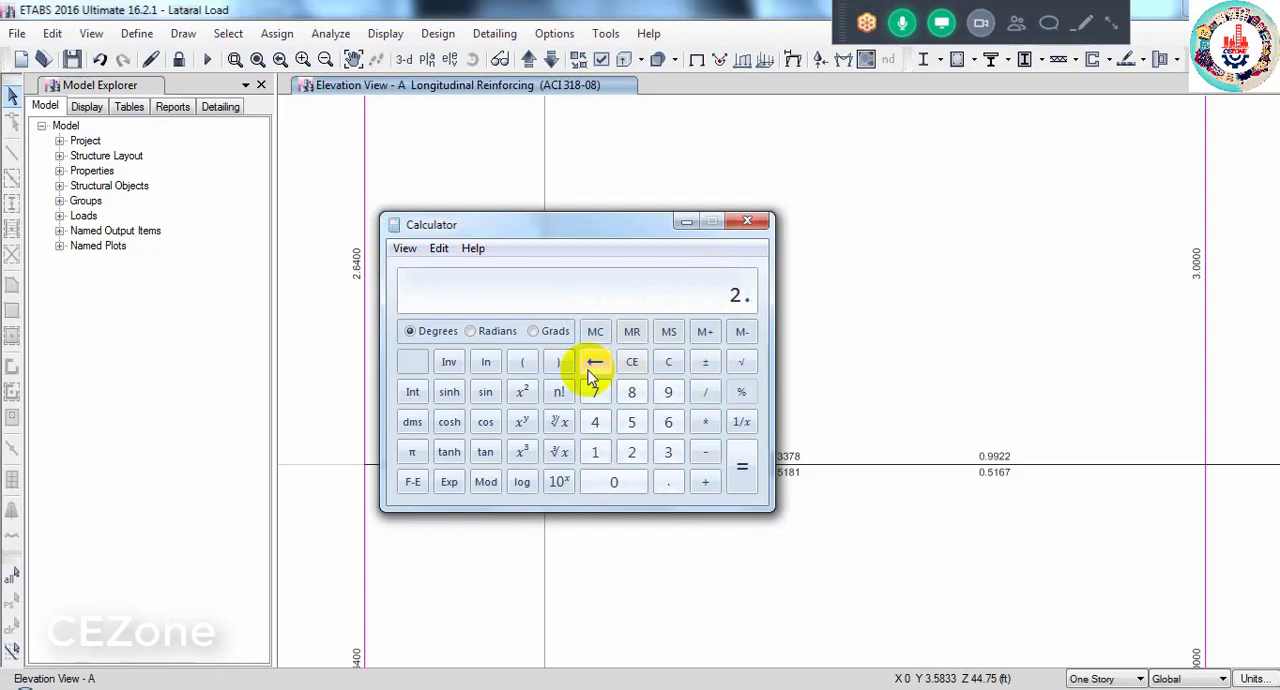
{"action": "type", "text": "64-1.92"}
{"action": "key", "text": "Return"}
{"action": "type", "text": "/0.31"}
{"action": "key", "text": "Return"}
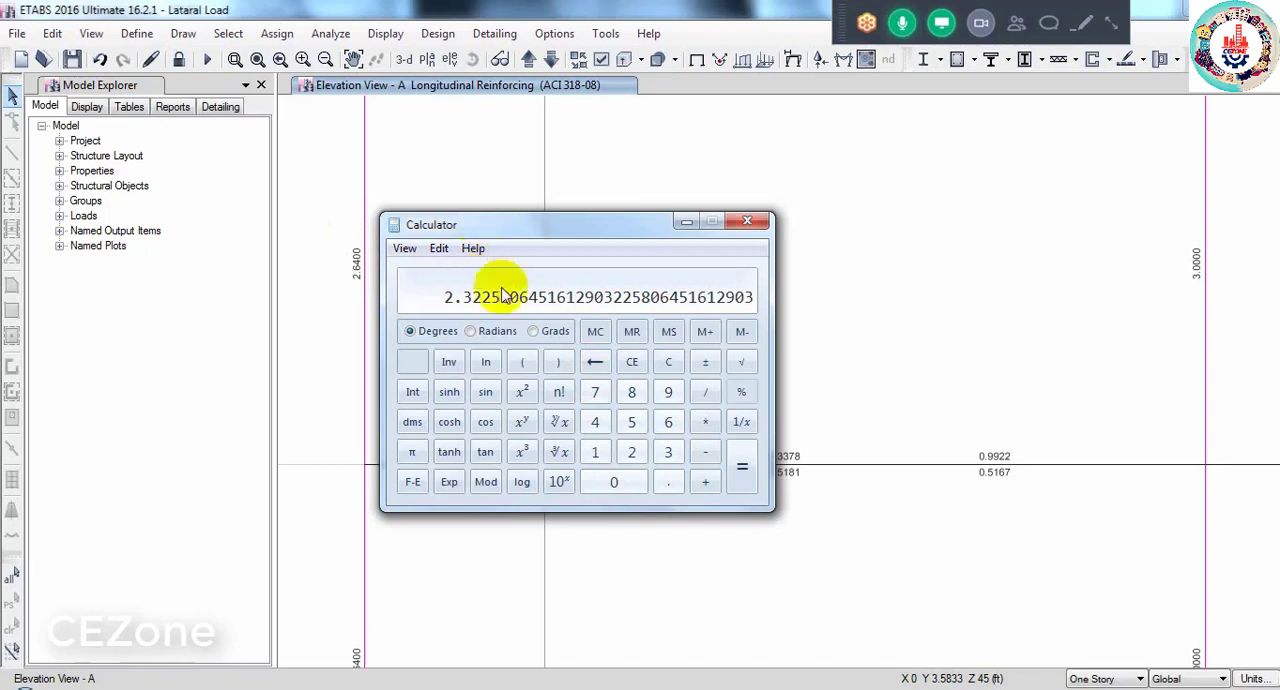
- Move the calculator clear of the column's 2.64 label, clear it, and multiply 0.48 by 4 again
{"action": "left_click_drag", "start_coordinate": [497, 223], "coordinate": [578, 236]}
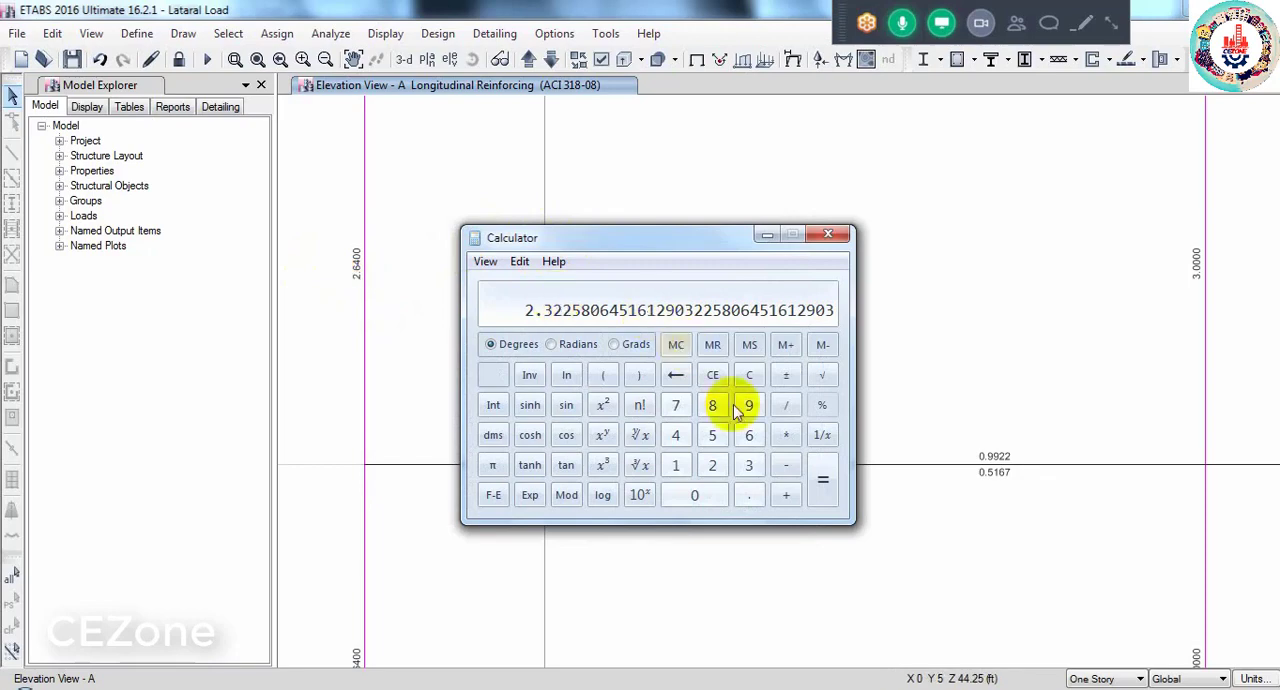
{"action": "left_click", "coordinate": [749, 375]}
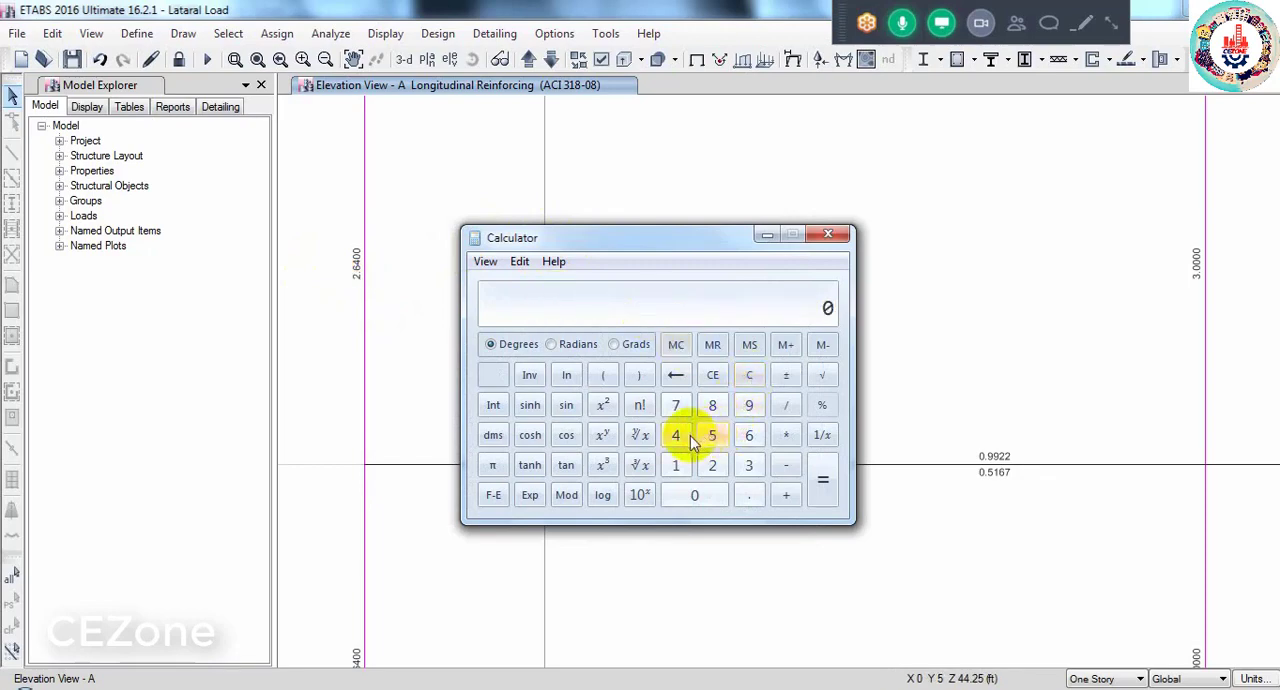
{"action": "left_click", "coordinate": [752, 497]}
{"action": "left_click", "coordinate": [676, 436]}
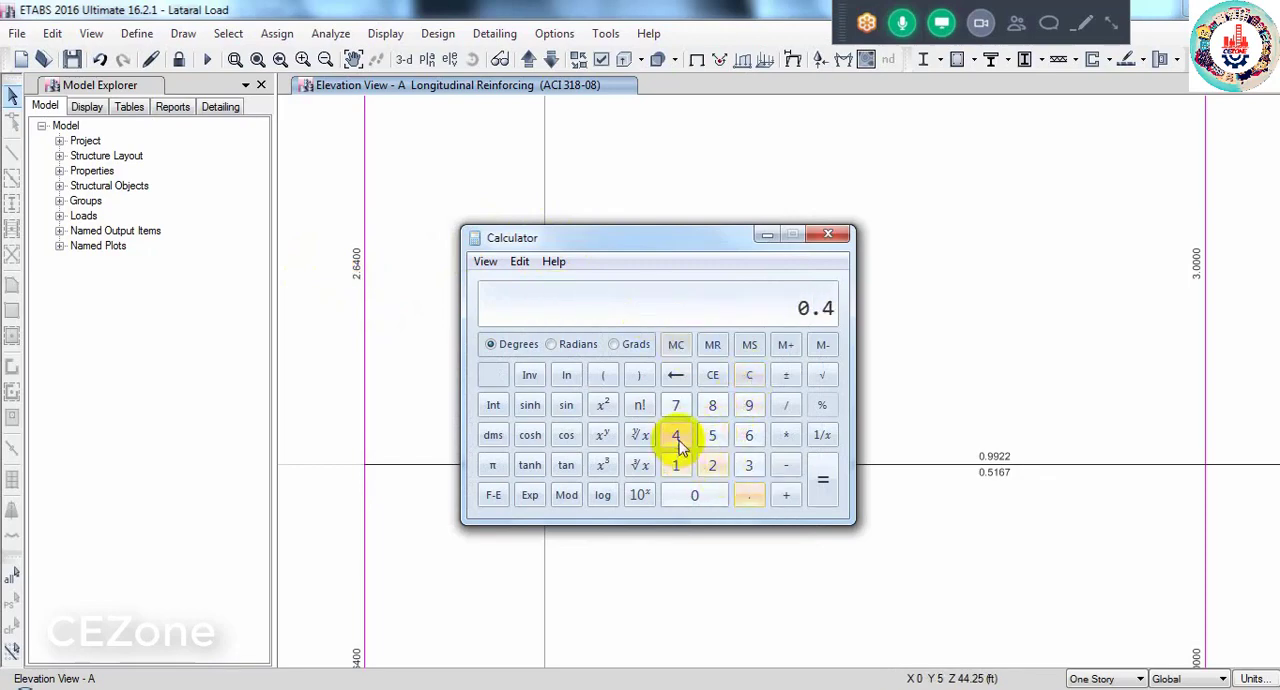
{"action": "left_click", "coordinate": [710, 407]}
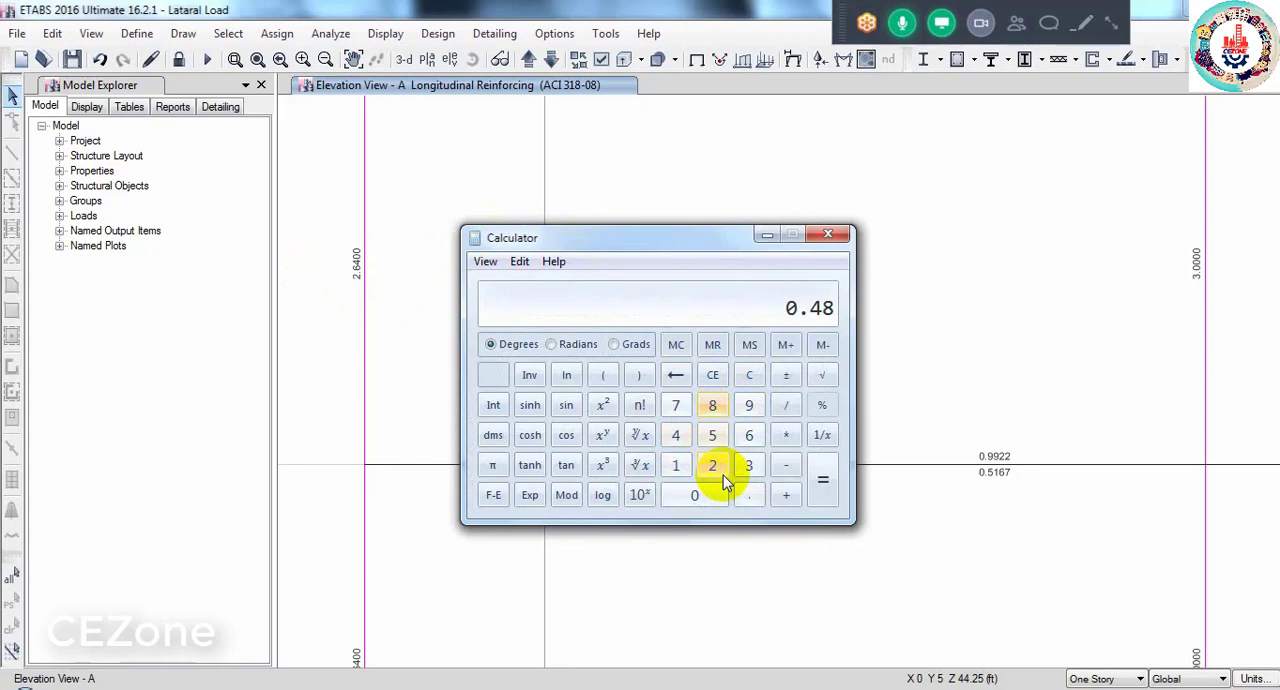
{"action": "left_click", "coordinate": [786, 435]}
{"action": "left_click", "coordinate": [677, 437]}
{"action": "left_click", "coordinate": [823, 478]}
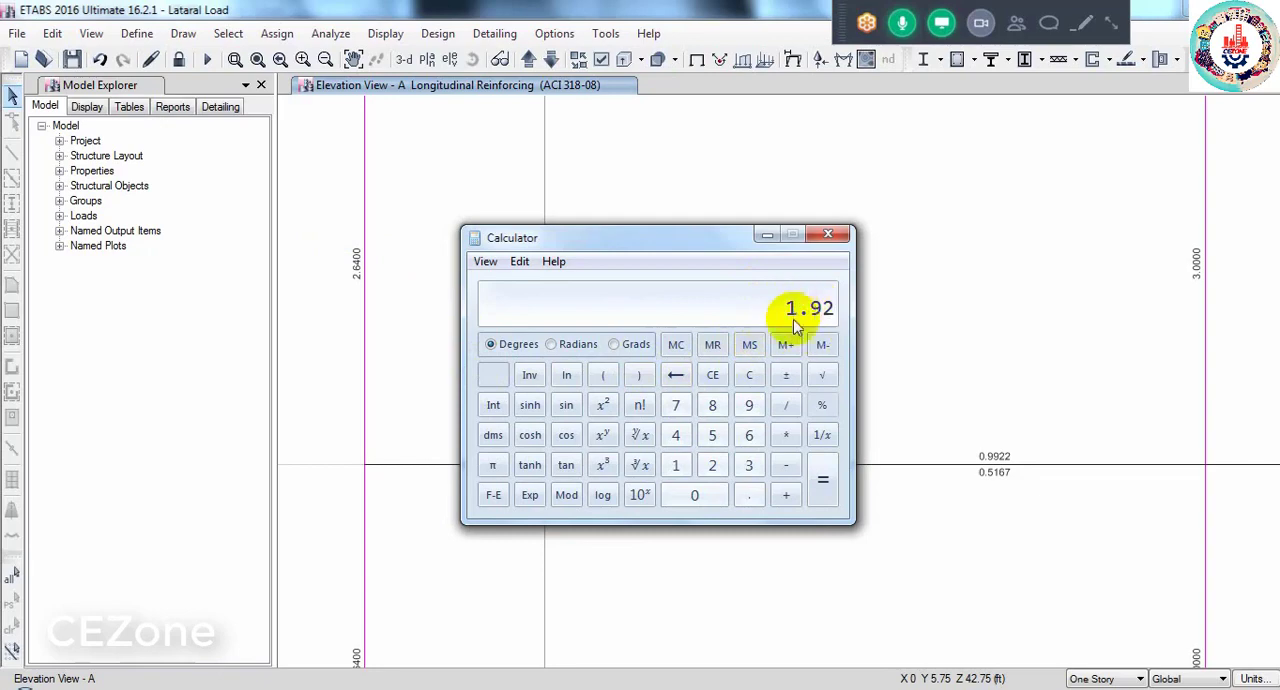
- Subtract the 1.92 bar area from the 2.64 required column steel area
{"action": "left_click", "coordinate": [714, 467]}
{"action": "left_click", "coordinate": [749, 495]}
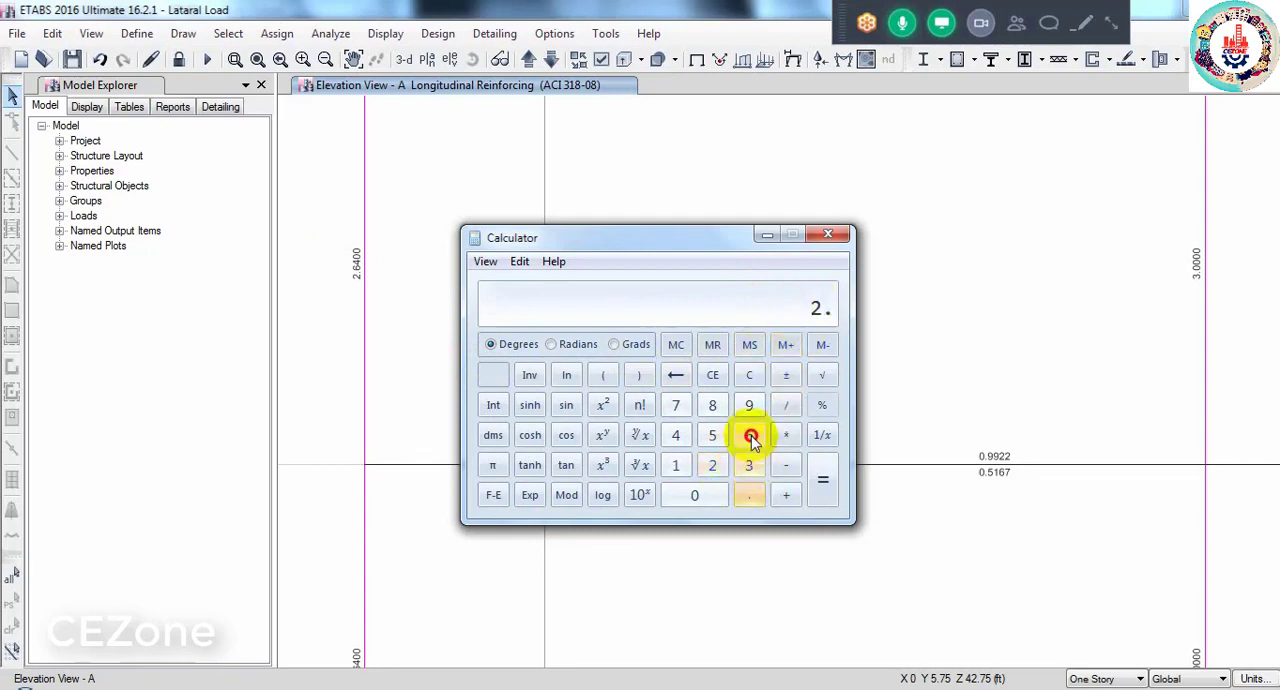
{"action": "left_click", "coordinate": [749, 435]}
{"action": "left_click", "coordinate": [690, 443]}
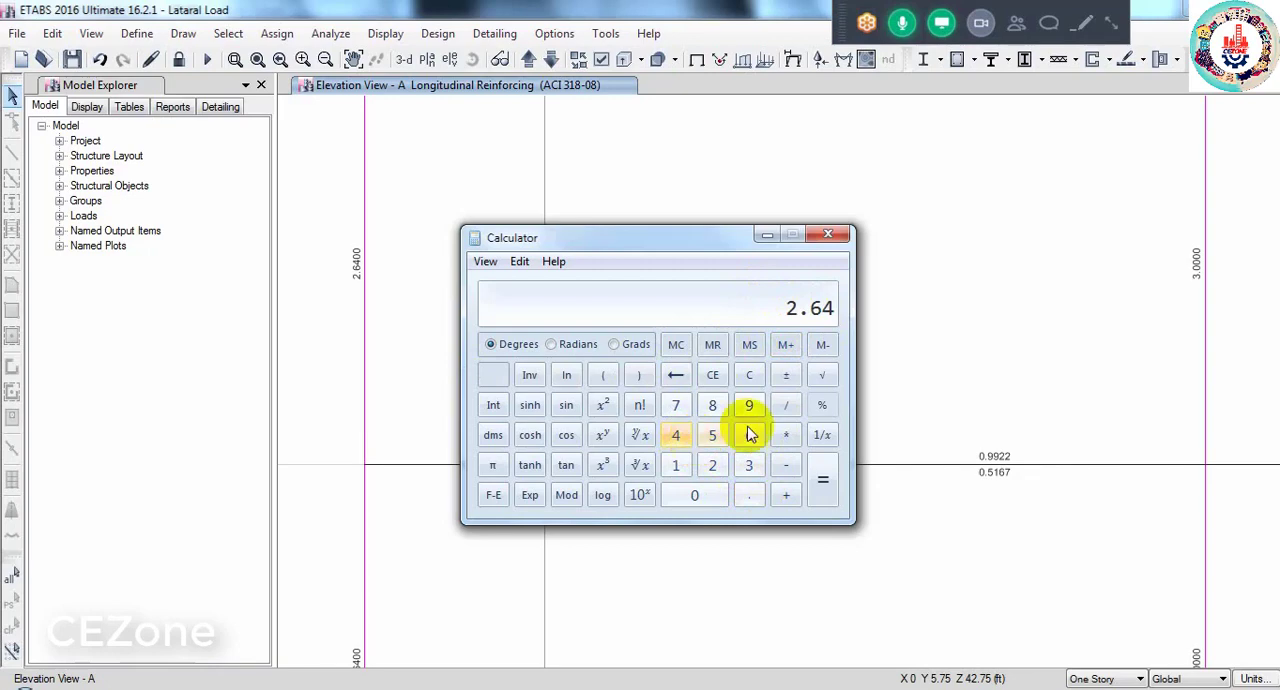
{"action": "left_click", "coordinate": [788, 466]}
{"action": "left_click", "coordinate": [676, 466]}
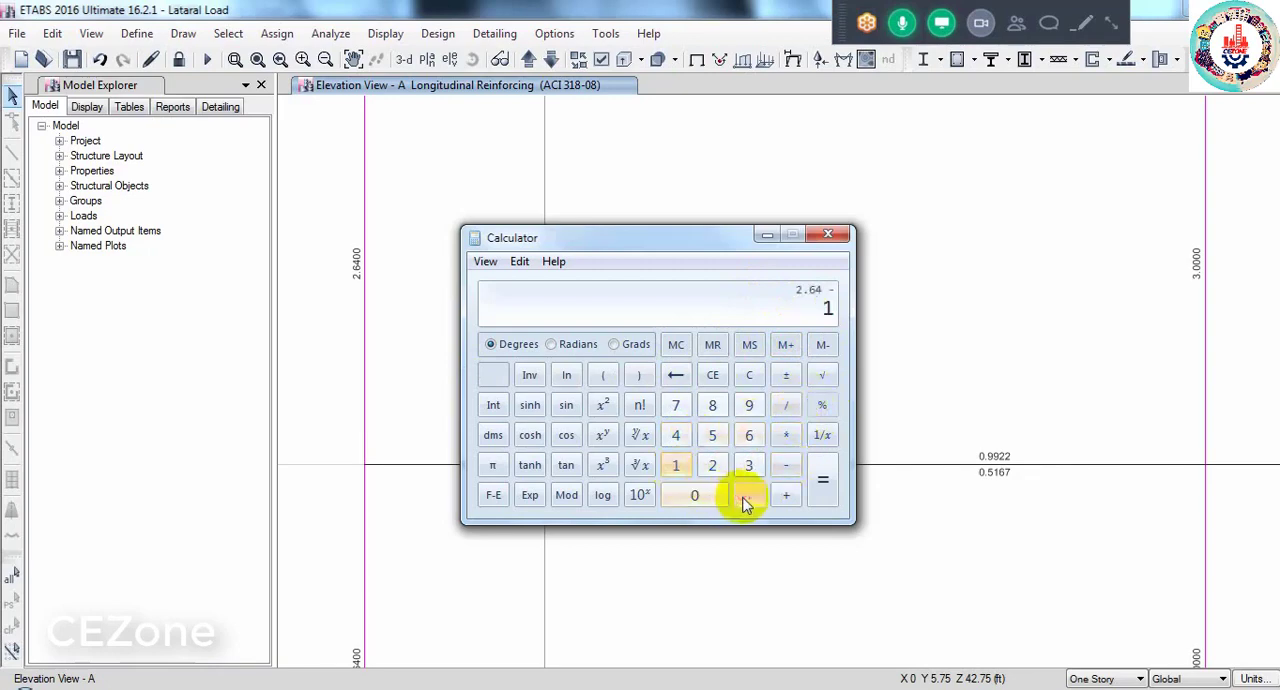
{"action": "left_click", "coordinate": [749, 495]}
{"action": "left_click", "coordinate": [749, 410]}
{"action": "left_click", "coordinate": [712, 465]}
{"action": "left_click", "coordinate": [820, 482]}
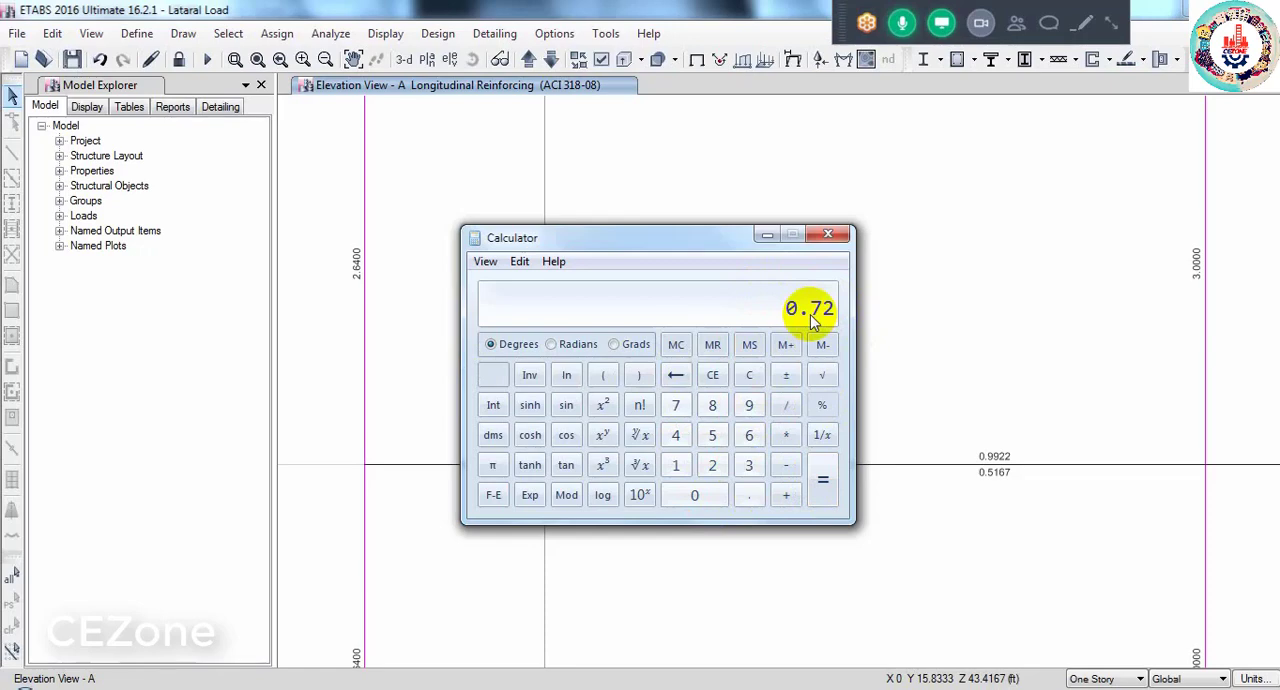
- Divide the remaining required steel area by the 0.31 bar area
{"action": "left_click", "coordinate": [786, 405]}
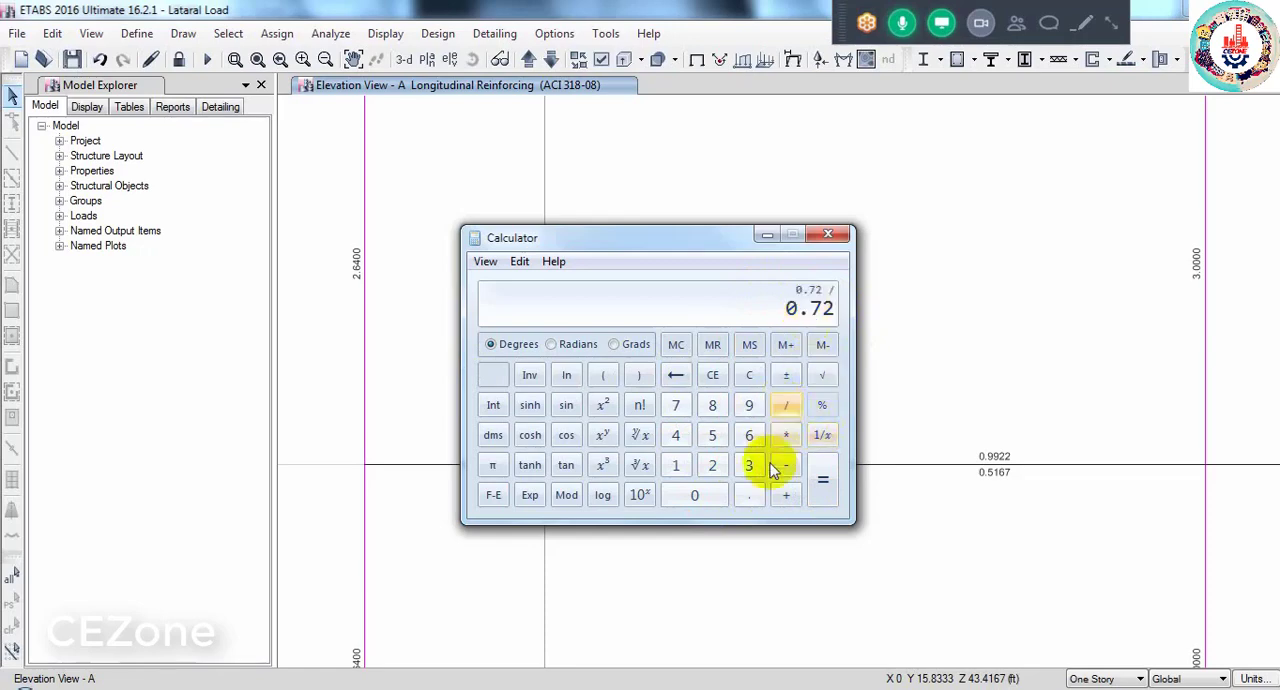
{"action": "left_click", "coordinate": [753, 495]}
{"action": "left_click", "coordinate": [749, 465]}
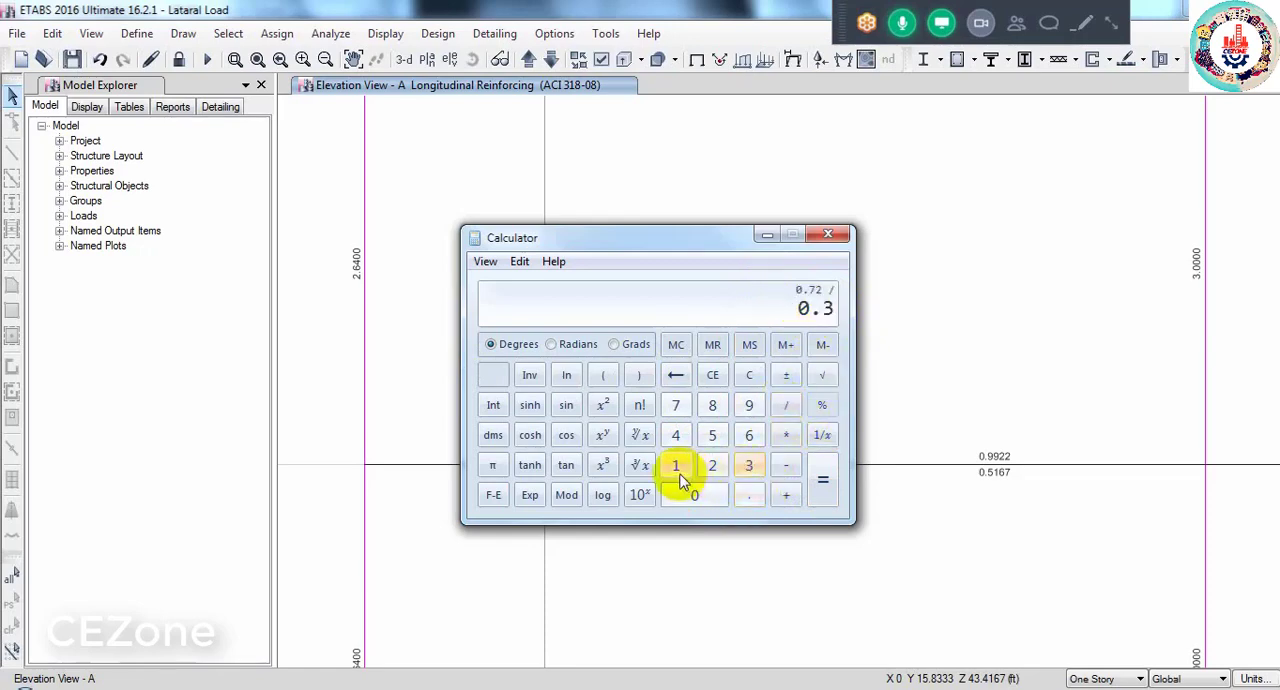
{"action": "left_click", "coordinate": [676, 465]}
{"action": "left_click", "coordinate": [810, 495]}
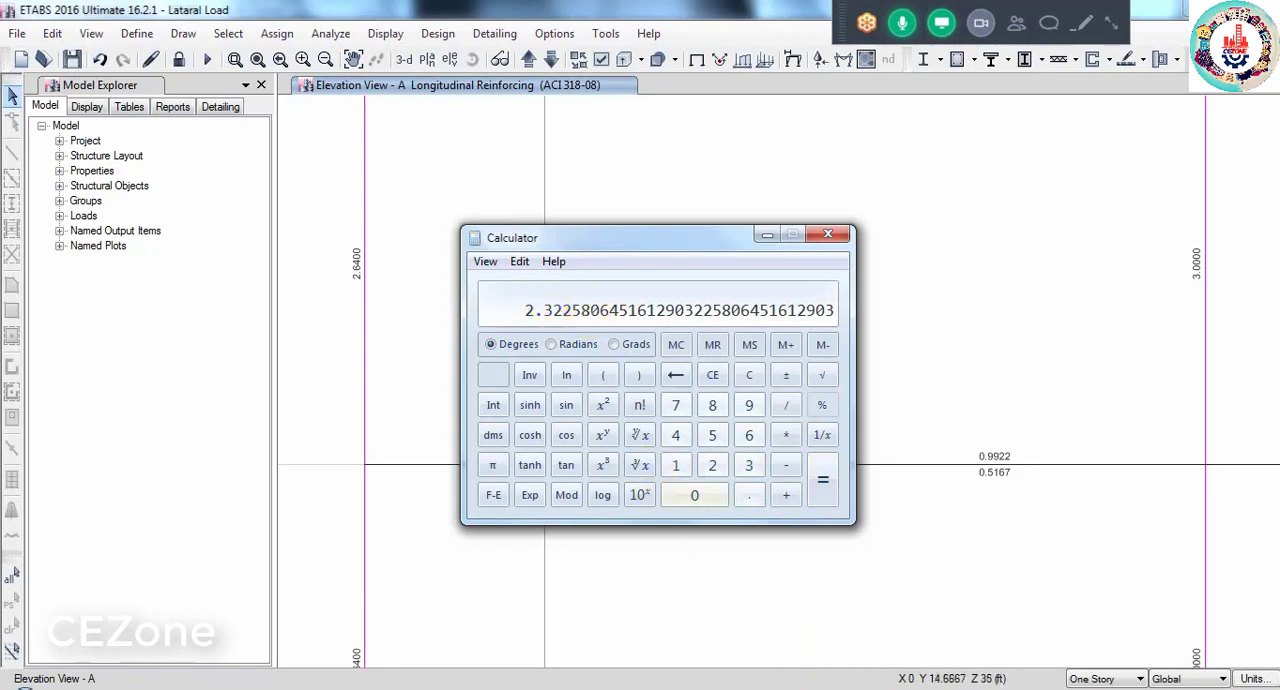
- Switch to CHECK.docx in Word and add the bar area lines "20-.48" and "16-.31" below the soft story statement
{"action": "left_click", "coordinate": [828, 689]}
{"action": "left_click", "coordinate": [654, 461]}
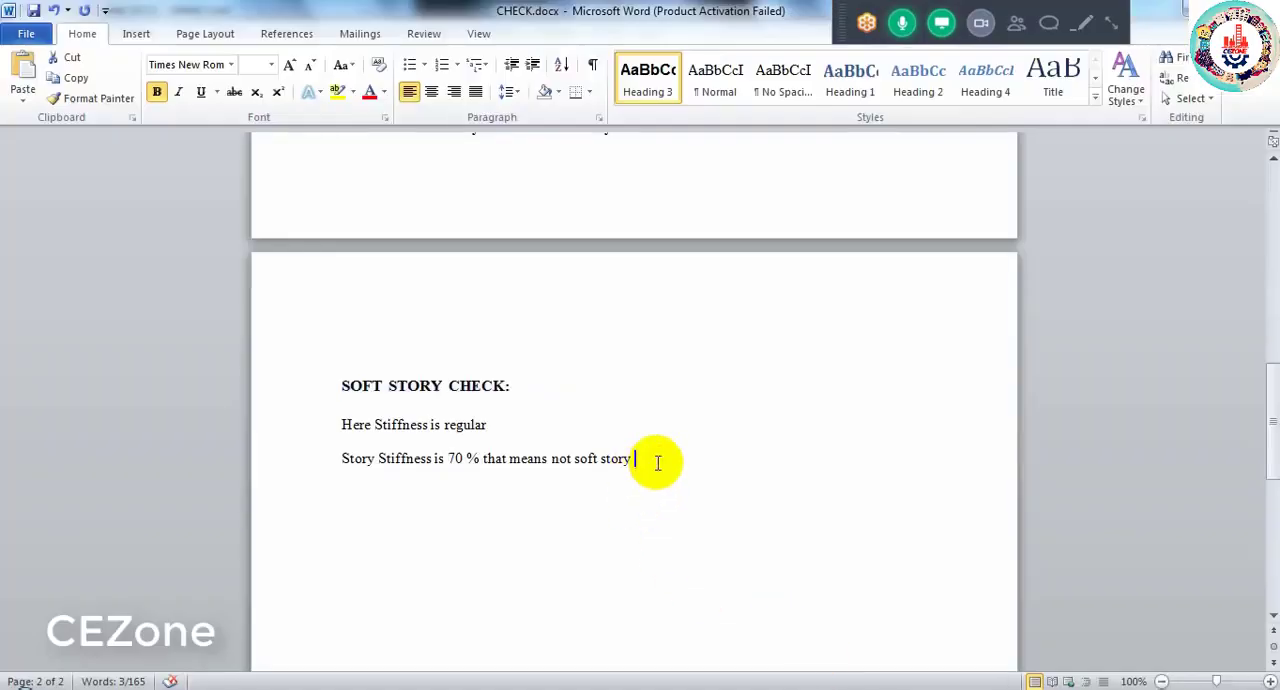
{"action": "type", "text": "20"}
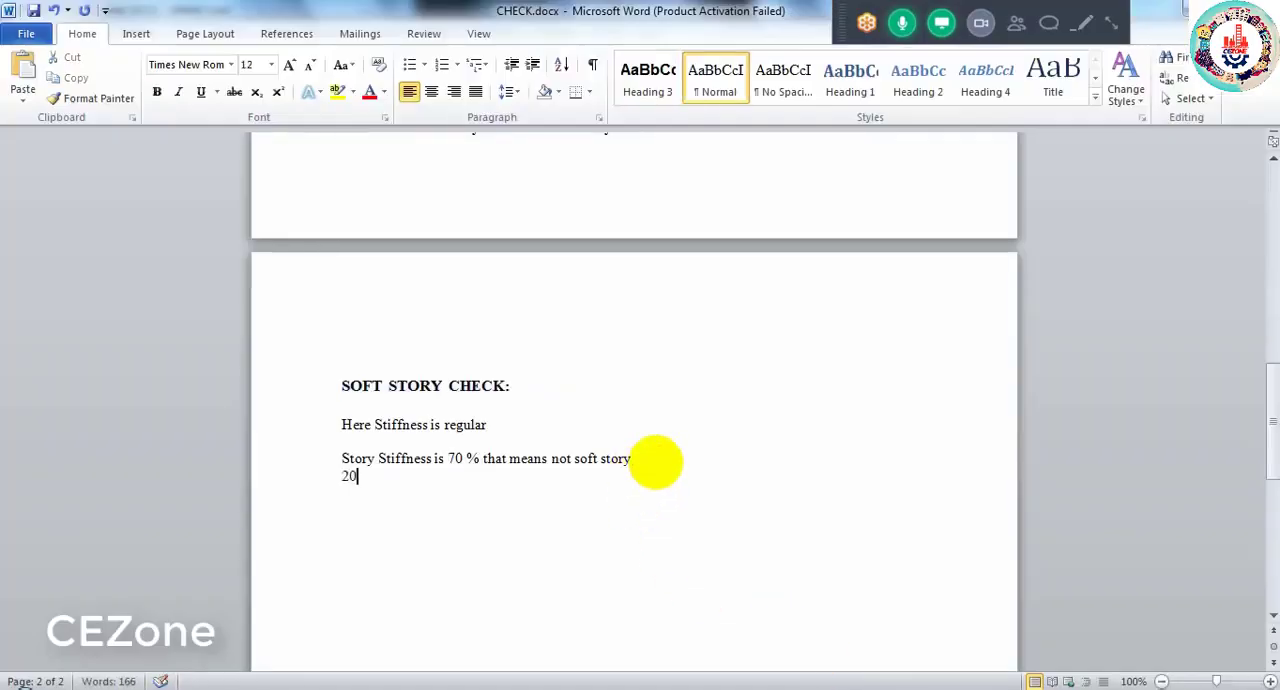
{"action": "type", "text": "-.48"}
{"action": "key", "text": "Return"}
{"action": "type", "text": "16-.31"}
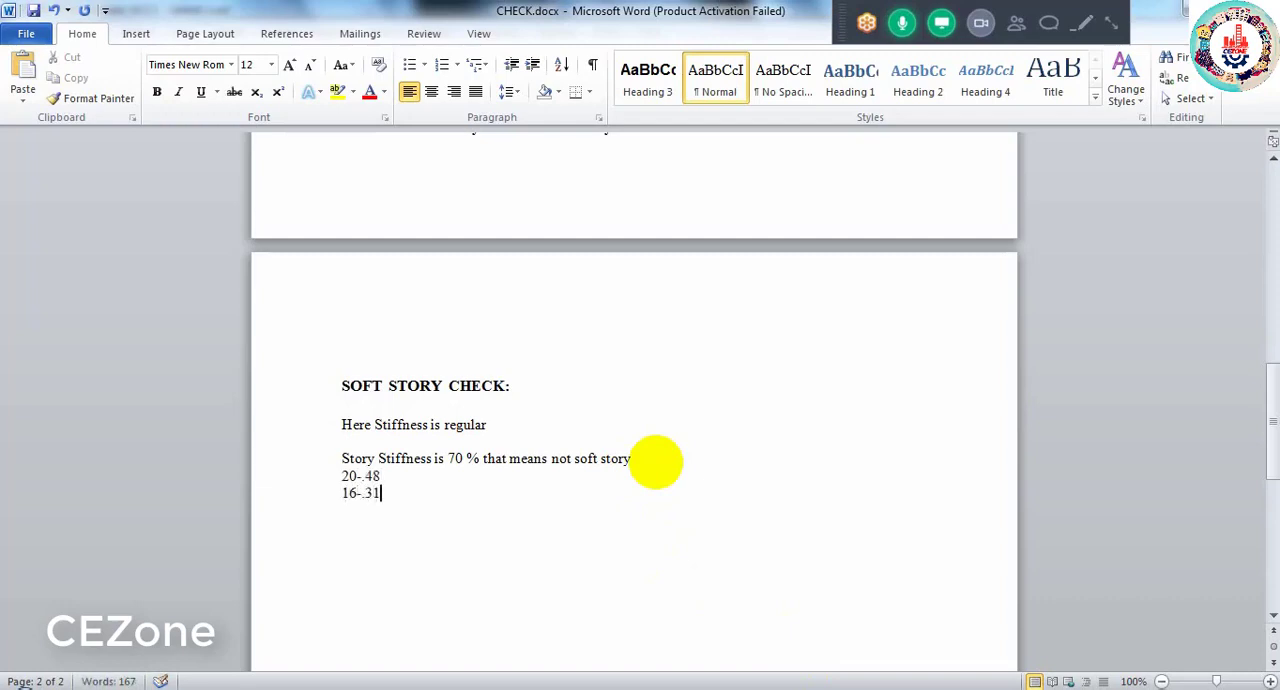
- Add the bar area line "25-.79" below the 16 mm entry and start a new line with "="
{"action": "key", "text": "Return"}
{"action": "type", "text": "25-.79"}
{"action": "key", "text": "Return"}
{"action": "type", "text": "="}
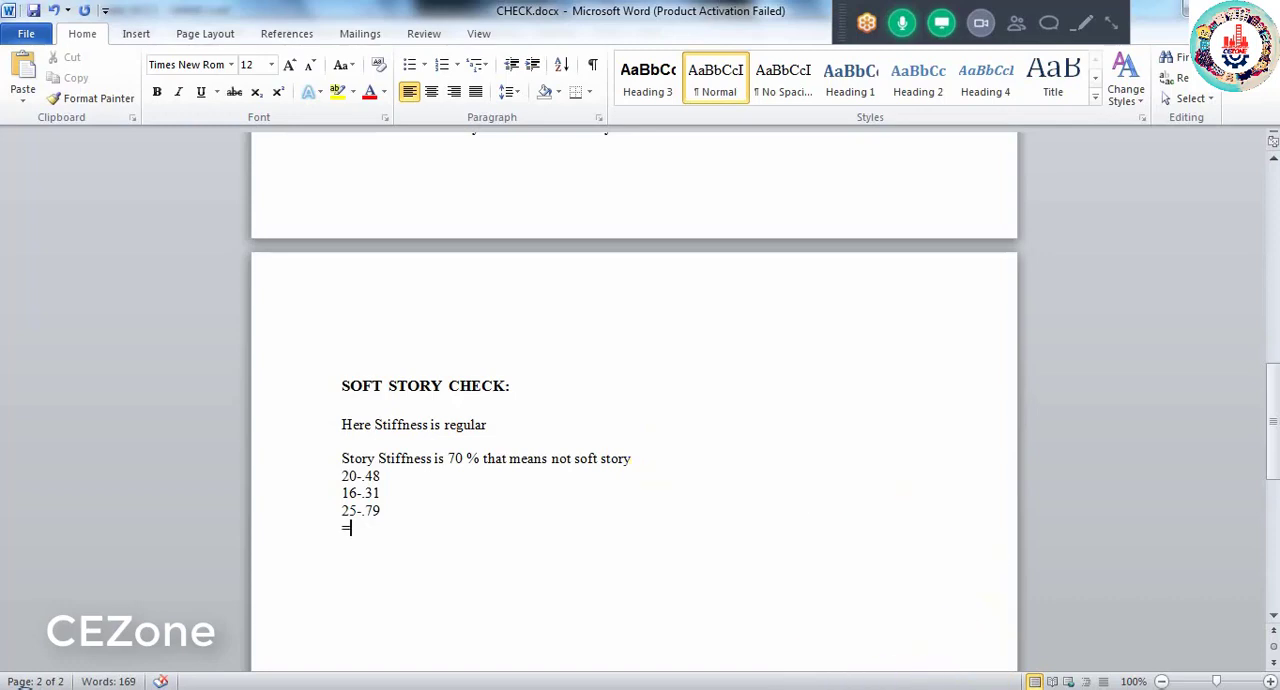
- Open the calculator and convert the 20 mm bar diameter to inches by dividing 20 by 25.4
{"action": "left_click", "coordinate": [22, 689]}
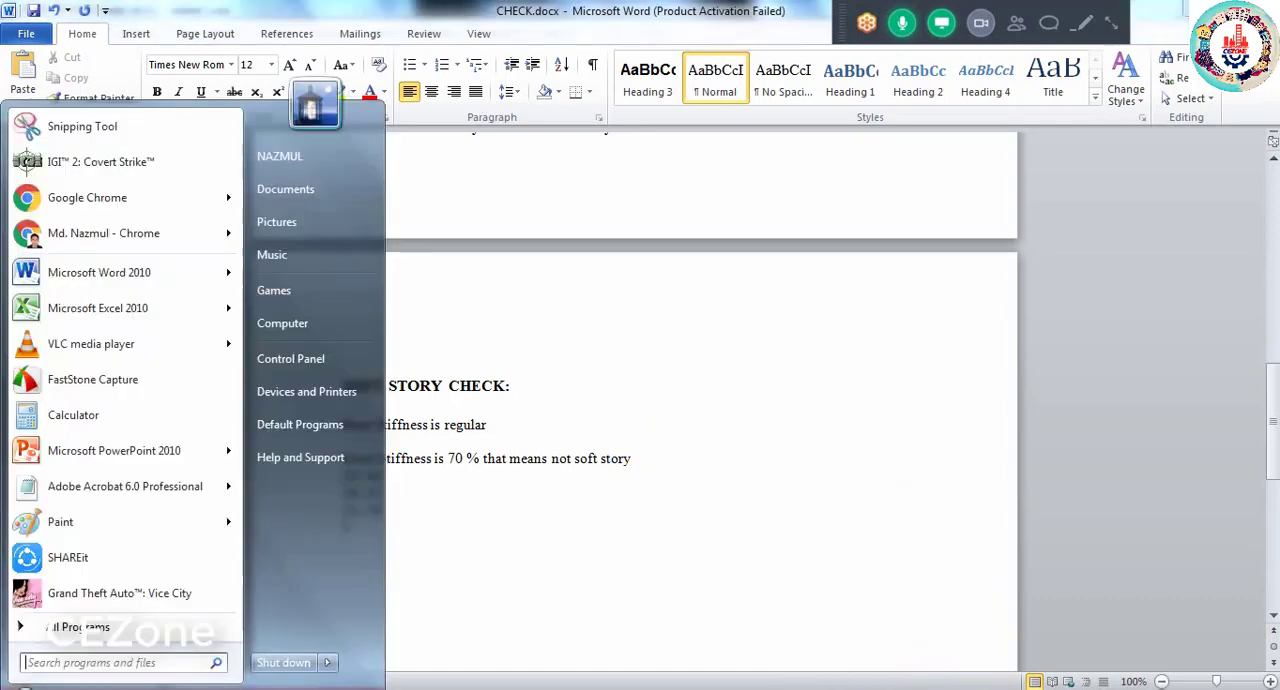
{"action": "left_click", "coordinate": [75, 415]}
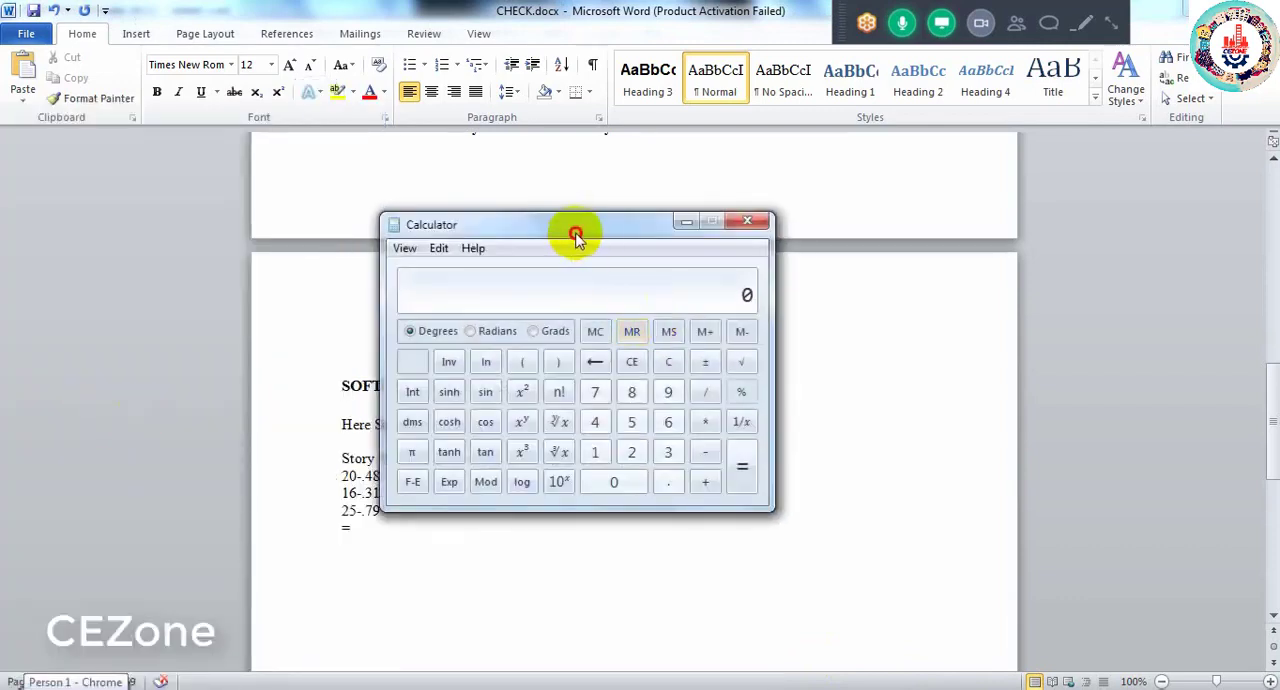
{"action": "left_click_drag", "start_coordinate": [574, 234], "coordinate": [659, 248]}
{"action": "left_click", "coordinate": [716, 466]}
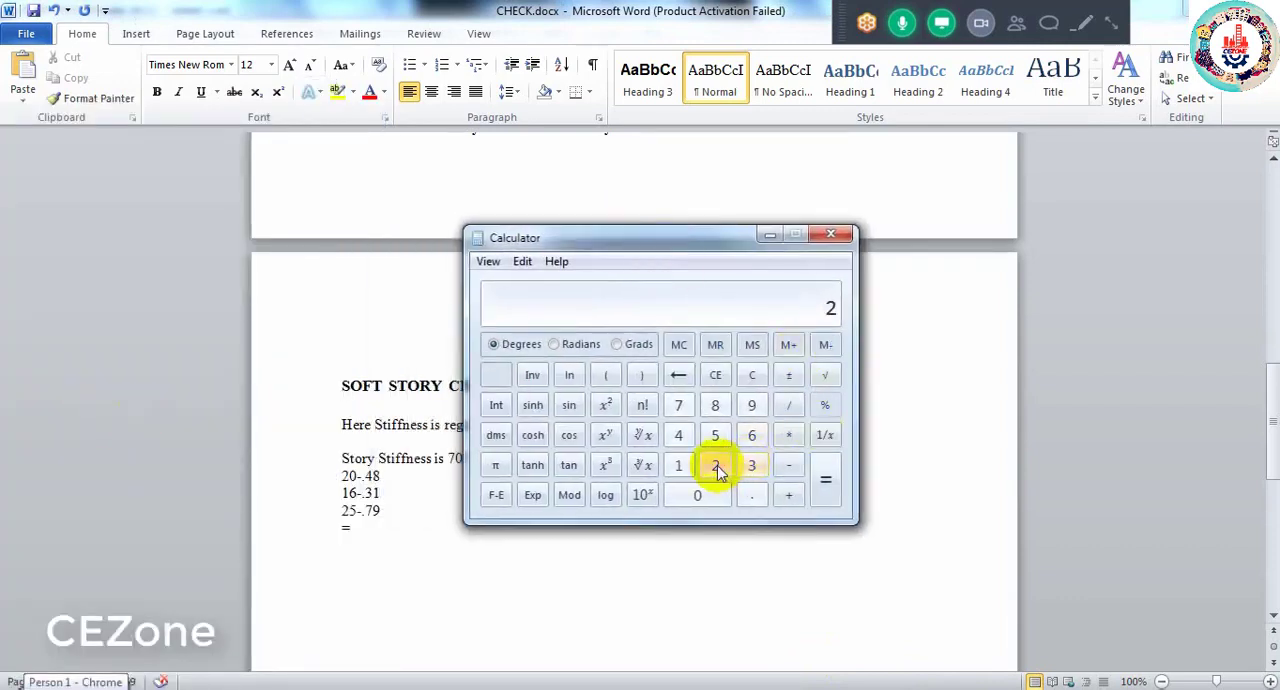
{"action": "left_click", "coordinate": [700, 494]}
{"action": "left_click", "coordinate": [790, 408]}
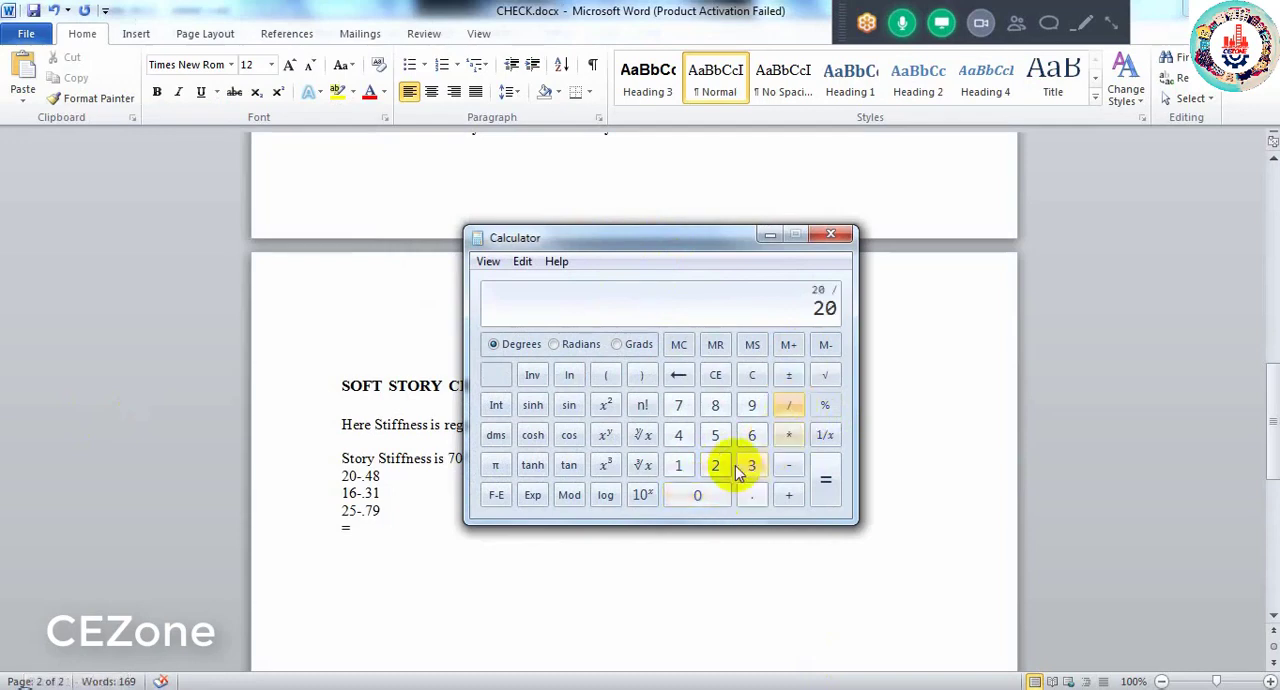
{"action": "left_click", "coordinate": [716, 465]}
{"action": "left_click", "coordinate": [715, 435]}
{"action": "left_click", "coordinate": [758, 495]}
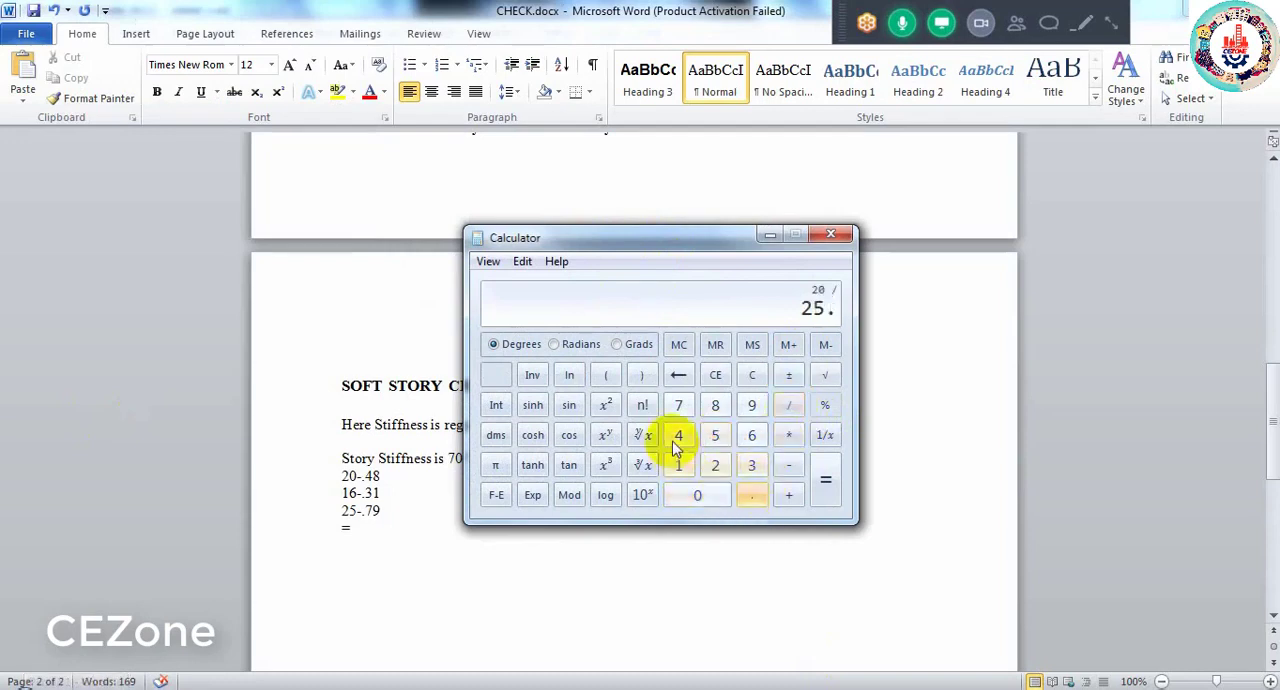
{"action": "left_click", "coordinate": [678, 435]}
{"action": "left_click", "coordinate": [826, 480]}
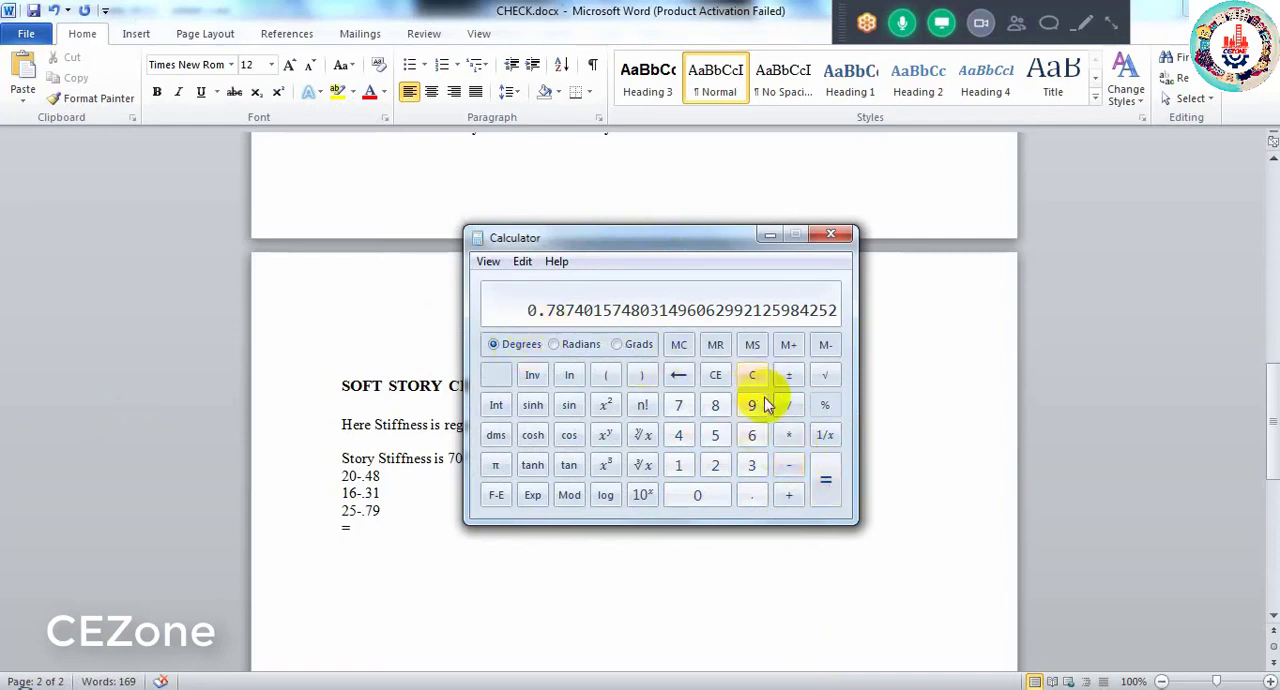
- Square the bar diameter in inches and multiply it by 3.1416
{"action": "left_click", "coordinate": [606, 408]}
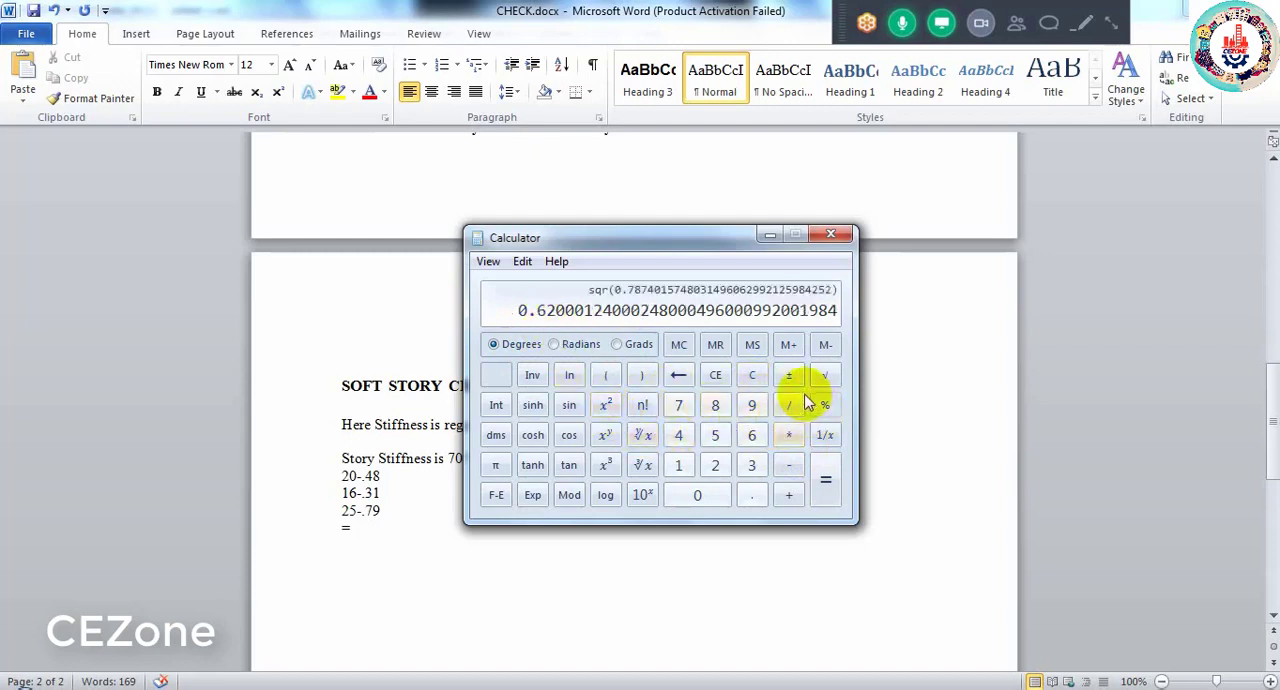
{"action": "left_click", "coordinate": [788, 435]}
{"action": "left_click", "coordinate": [752, 466]}
{"action": "left_click", "coordinate": [752, 494]}
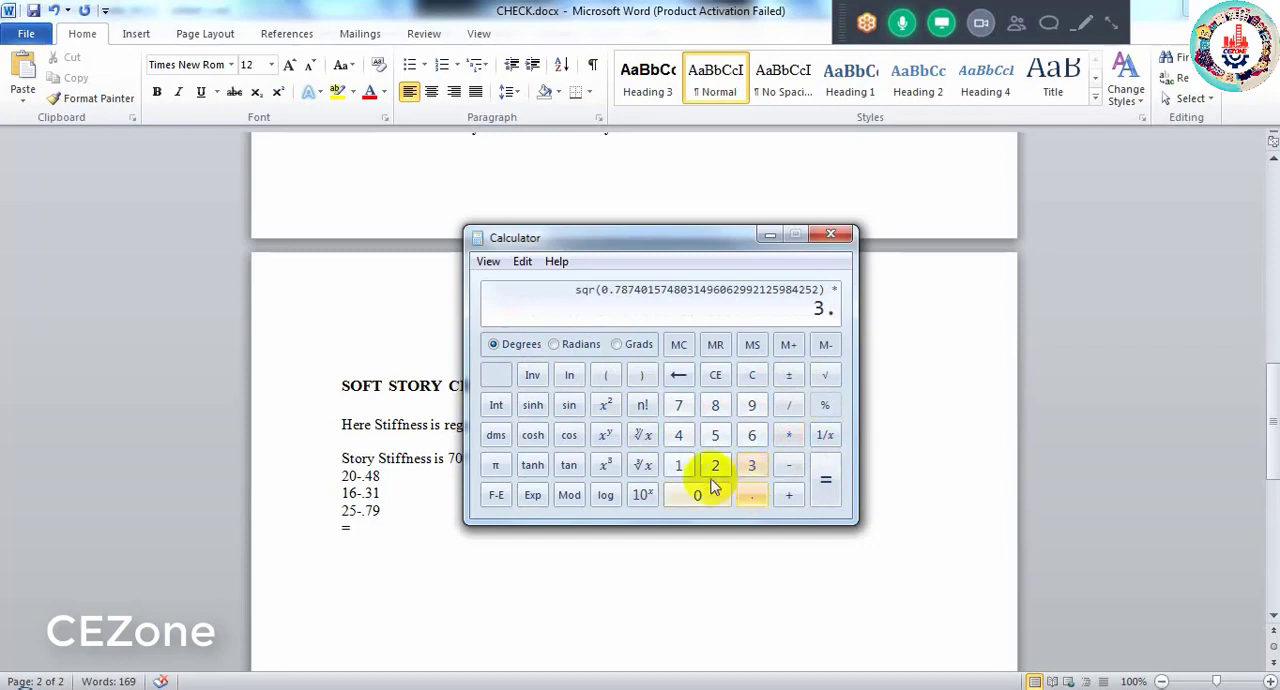
{"action": "left_click", "coordinate": [678, 465]}
{"action": "left_click", "coordinate": [678, 435]}
{"action": "left_click", "coordinate": [678, 465]}
{"action": "left_click", "coordinate": [752, 435]}
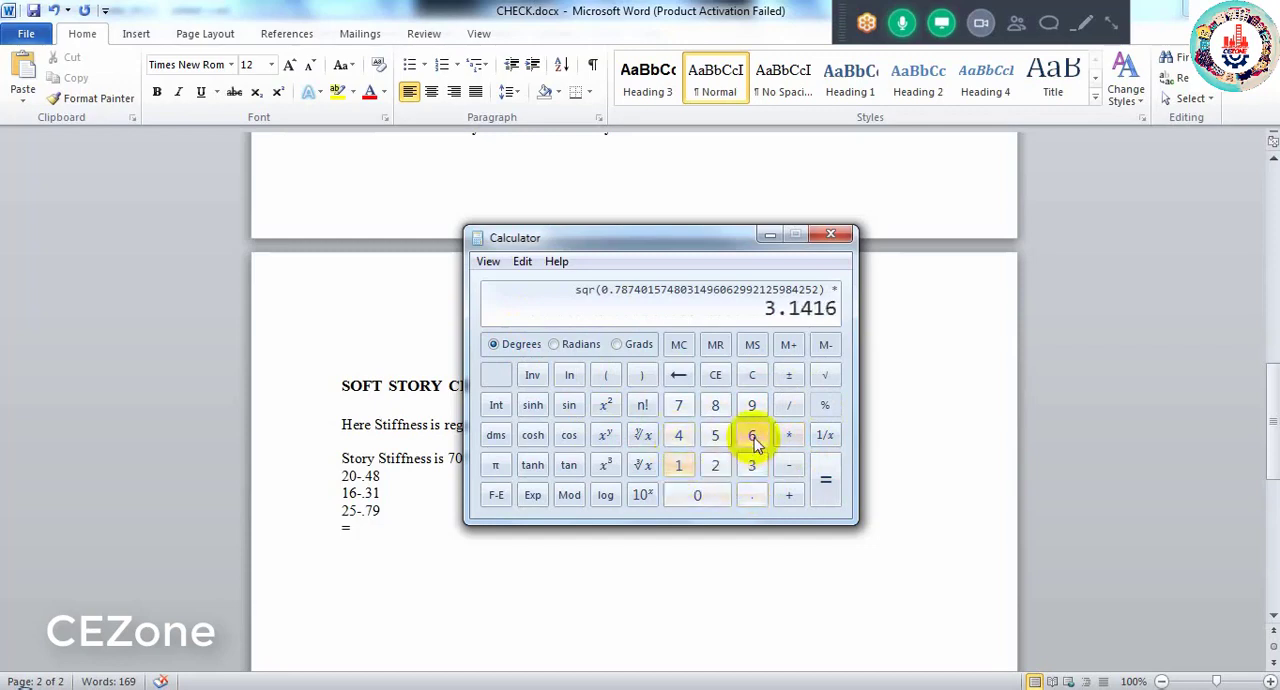
{"action": "left_click", "coordinate": [824, 484]}
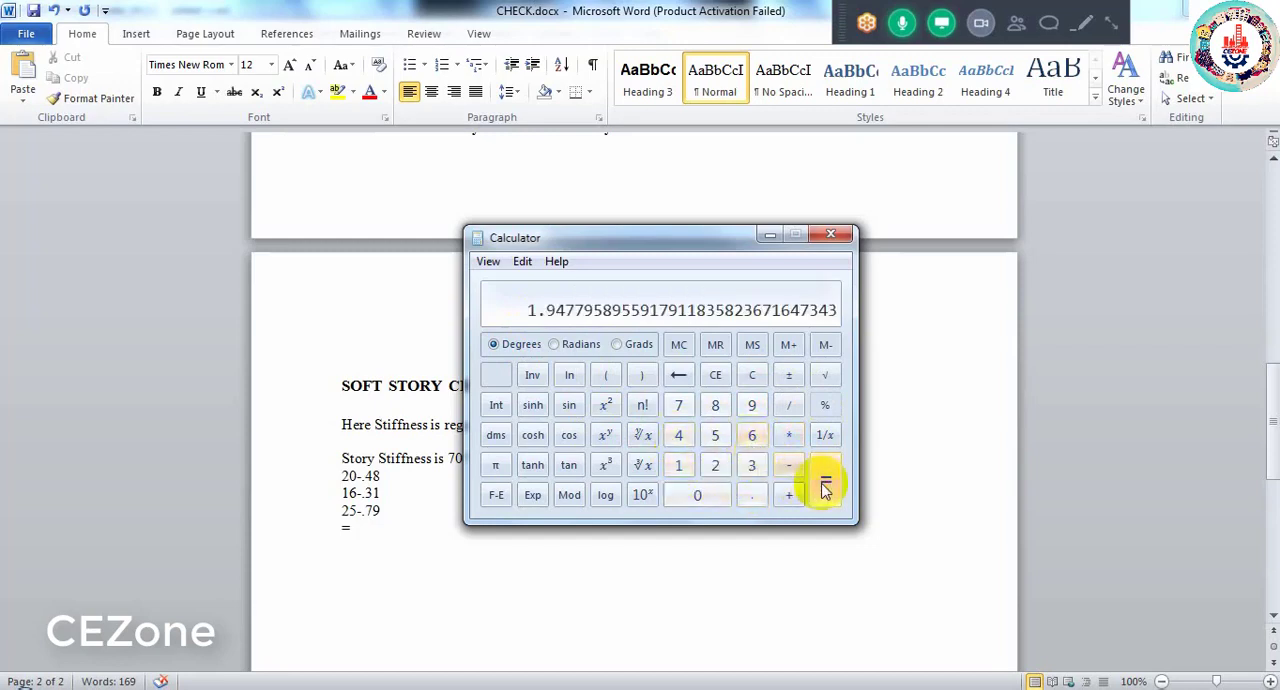
- Divide the product by 4 to get the 20 mm bar's area and close the calculator
{"action": "left_click", "coordinate": [788, 407]}
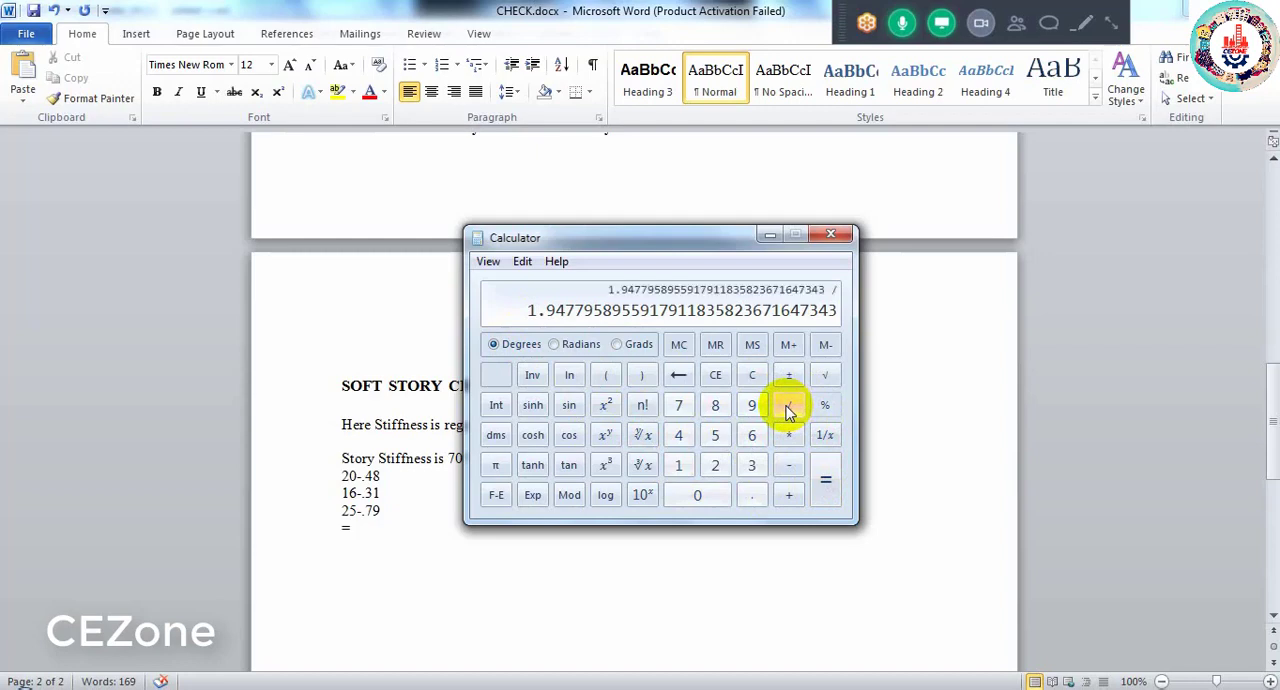
{"action": "left_click", "coordinate": [678, 435]}
{"action": "left_click", "coordinate": [822, 484]}
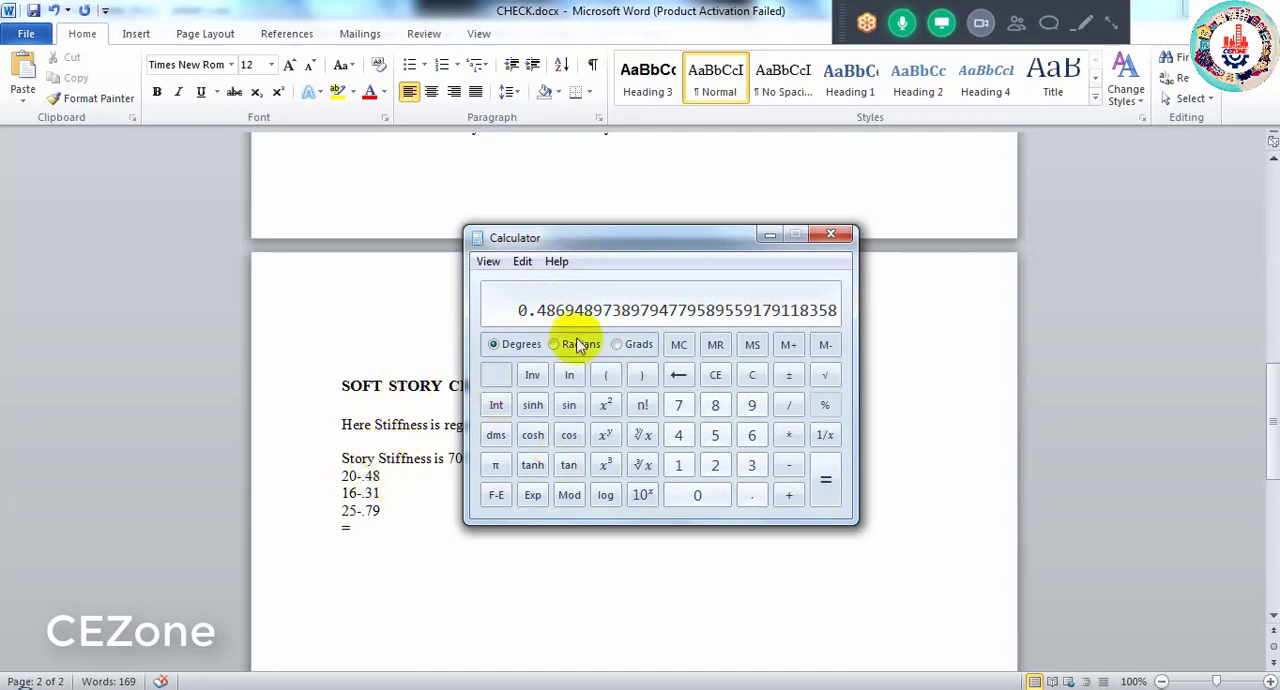
{"action": "left_click", "coordinate": [831, 234]}
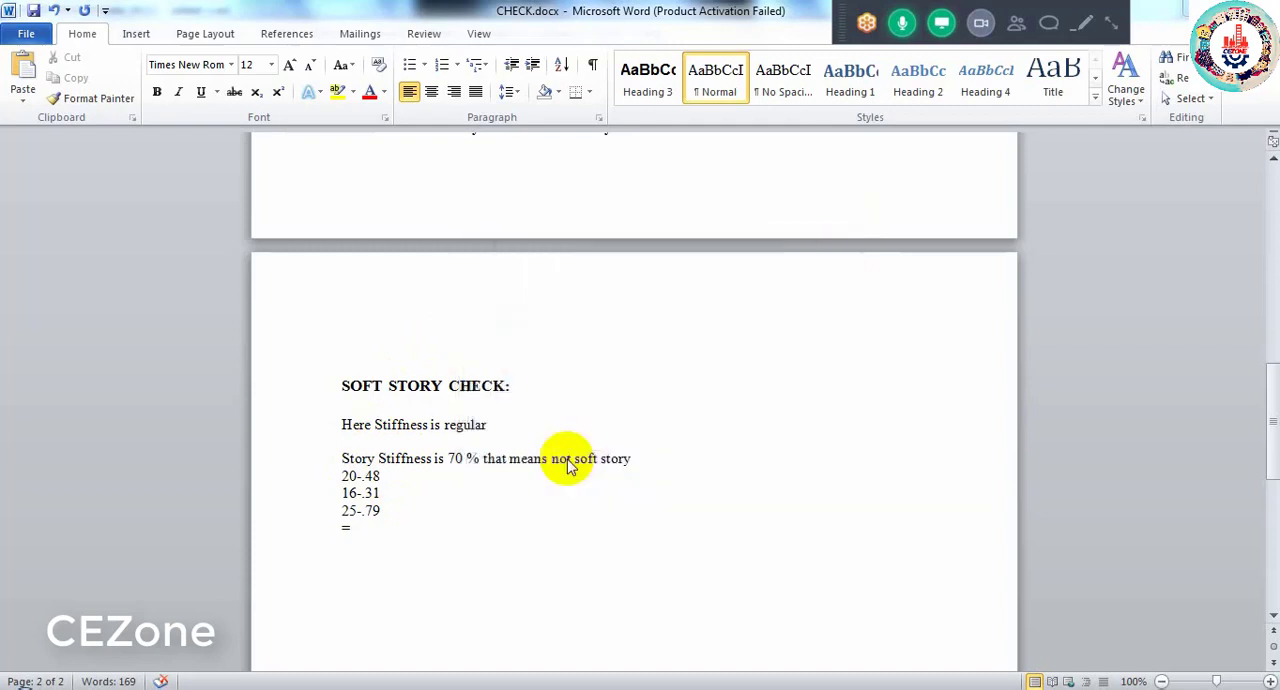
- Delete the three bar area lines and the "=" line below the soft story statement in CHECK.docx
{"action": "left_click", "coordinate": [355, 530]}
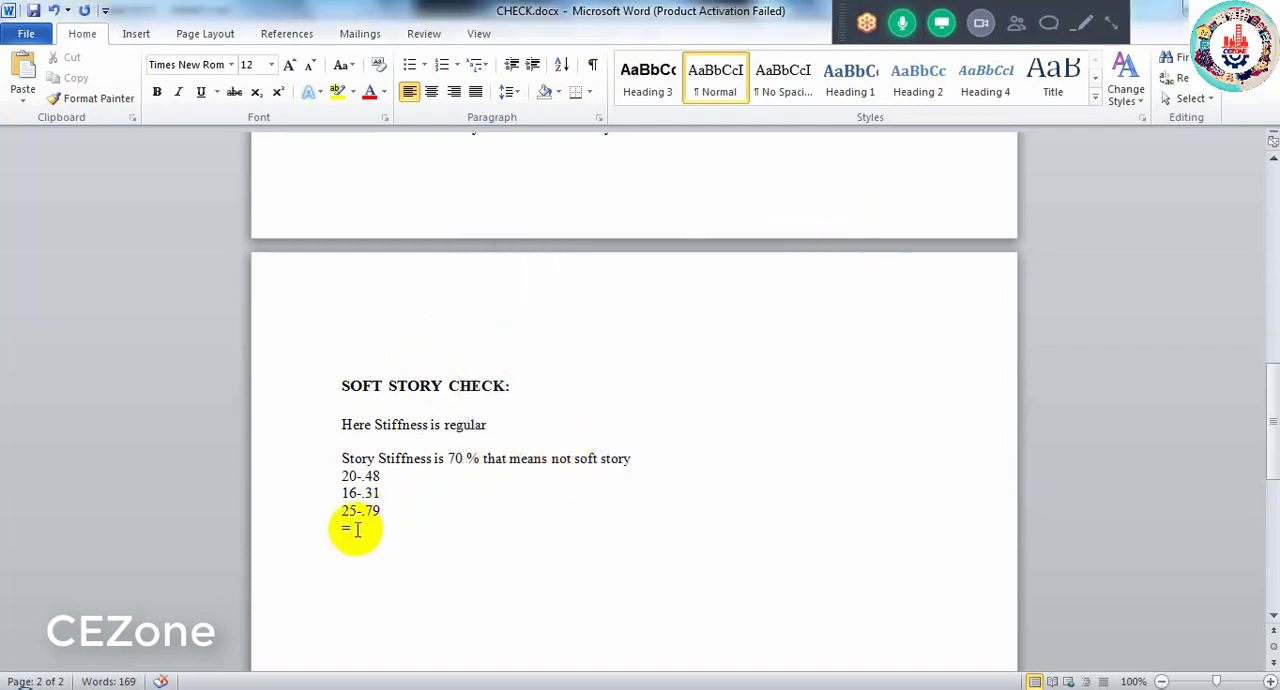
{"action": "left_click_drag", "start_coordinate": [356, 530], "coordinate": [339, 478]}
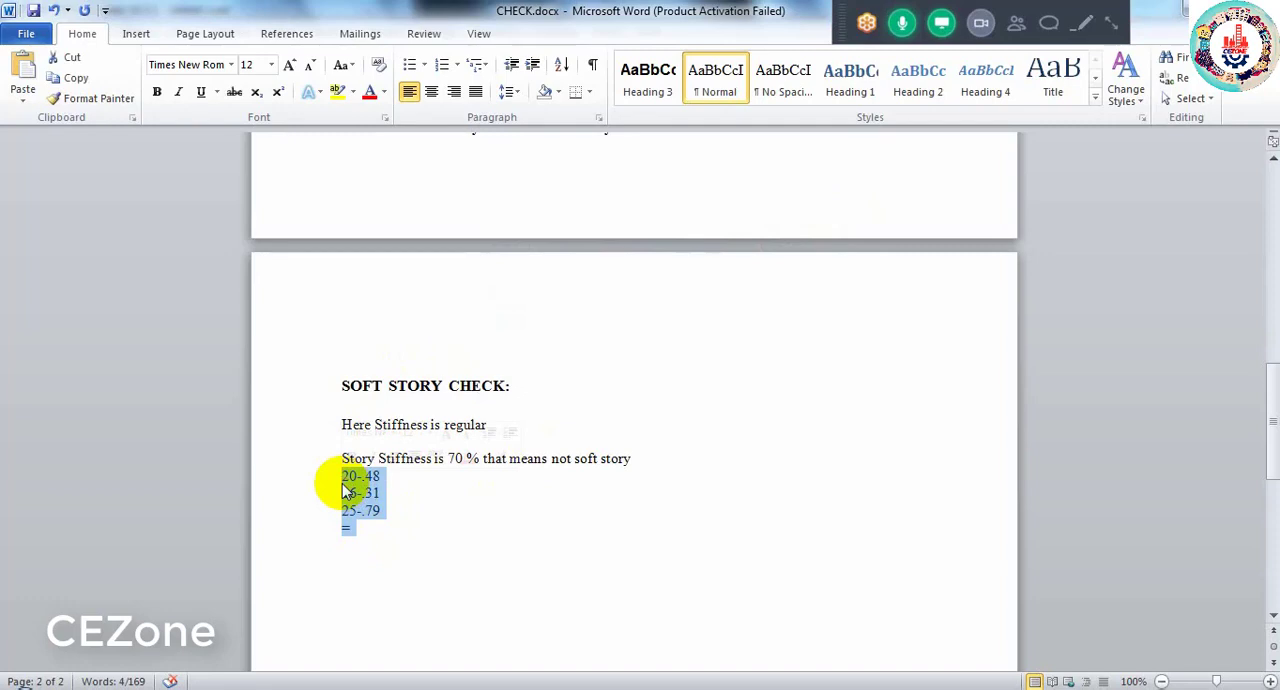
{"action": "key", "text": "Delete"}
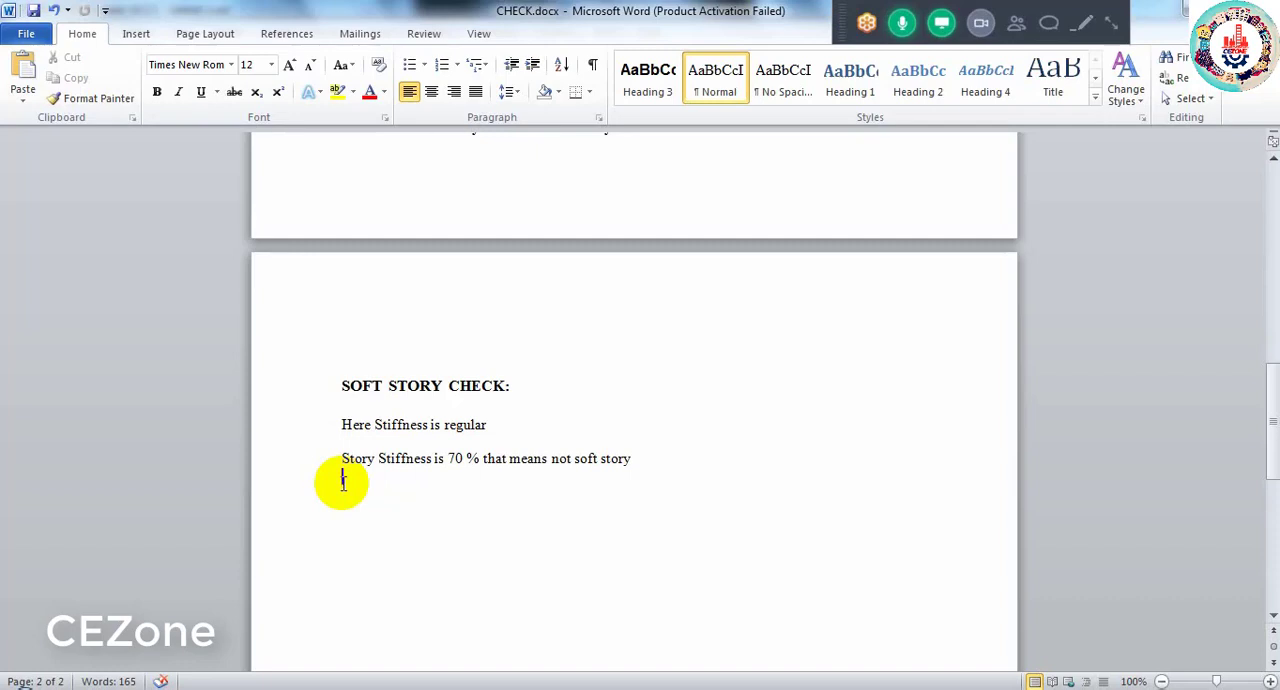
{"action": "scroll", "coordinate": [614, 386], "scroll_direction": "up", "scroll_amount": 1}
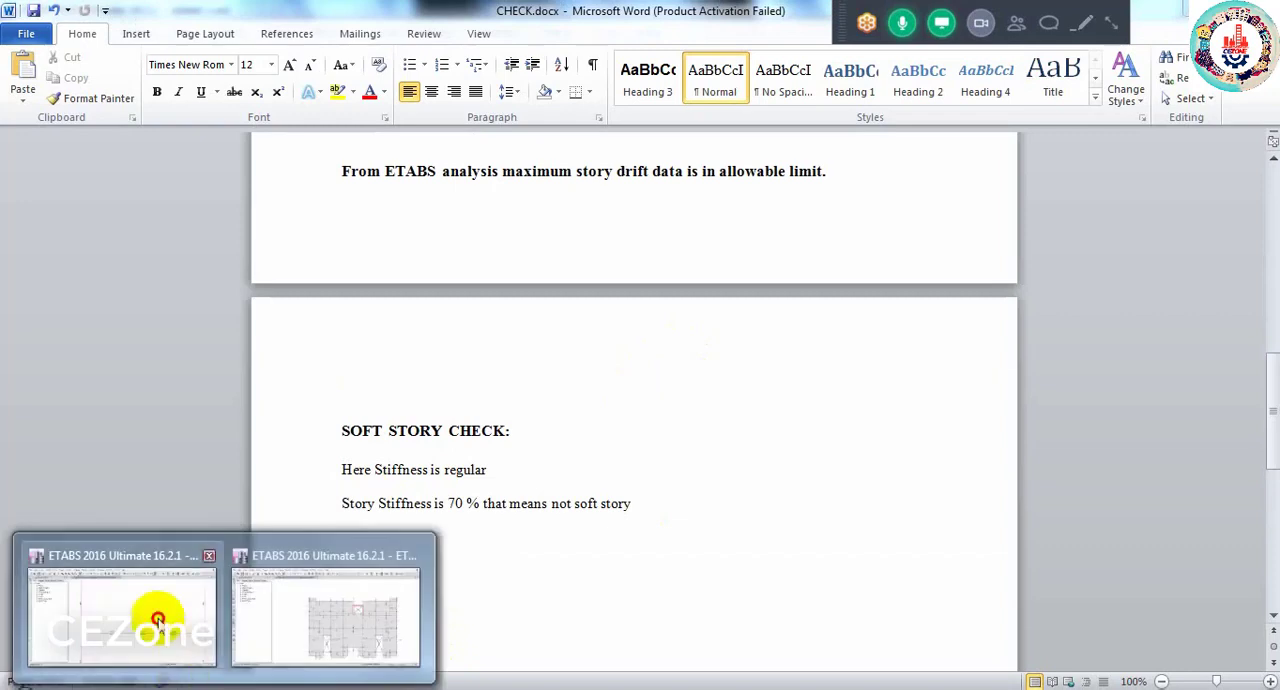
- Switch to the ETABS elevation view, open the calculator and multiply the 0.31 bar area by 2
{"action": "left_click", "coordinate": [163, 610]}
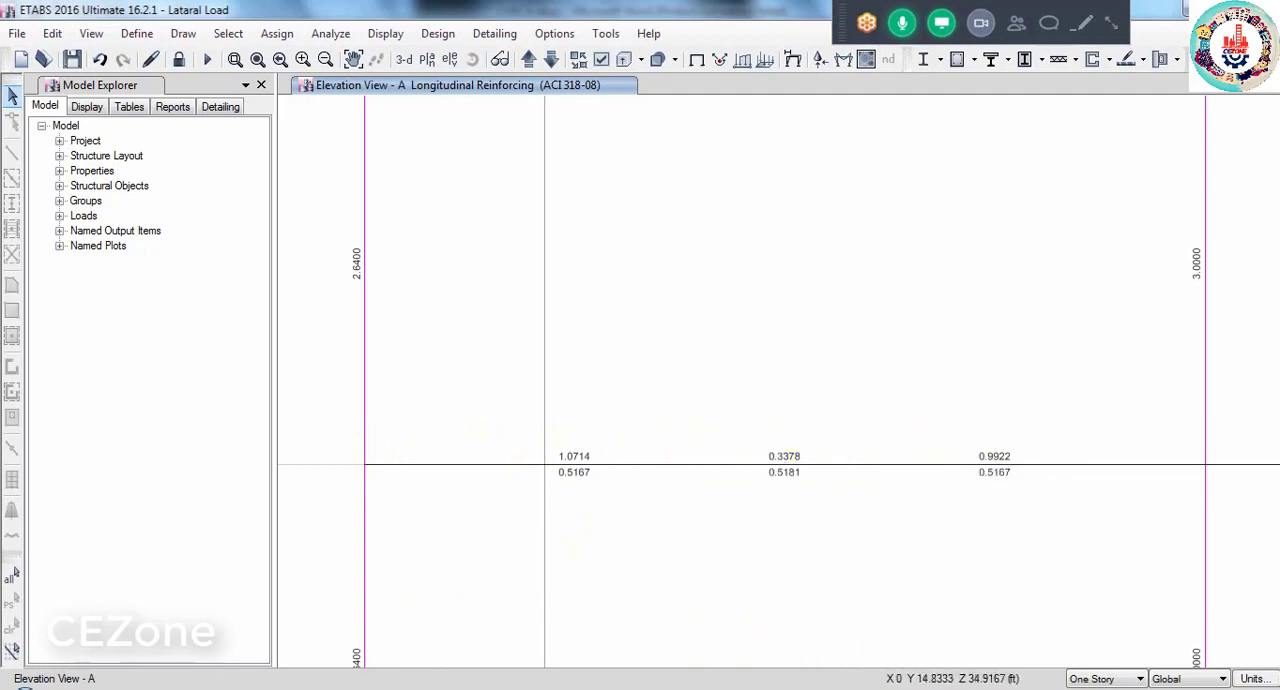
{"action": "left_click", "coordinate": [25, 687]}
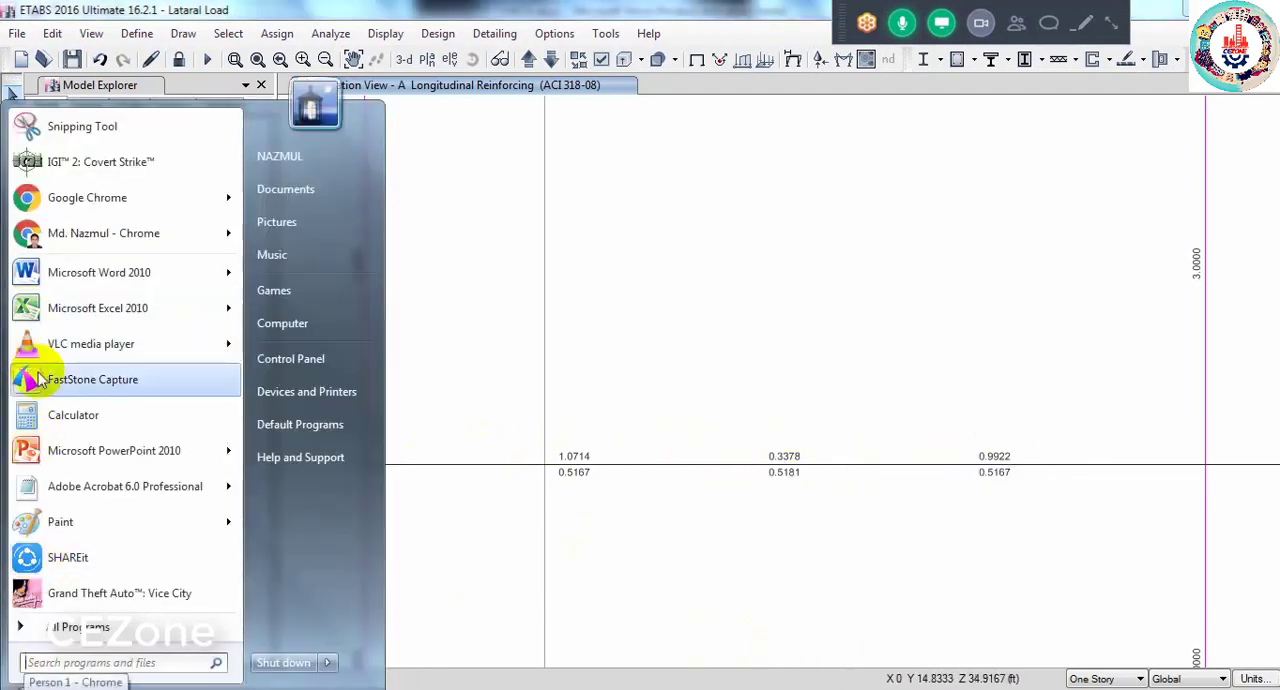
{"action": "left_click", "coordinate": [70, 415]}
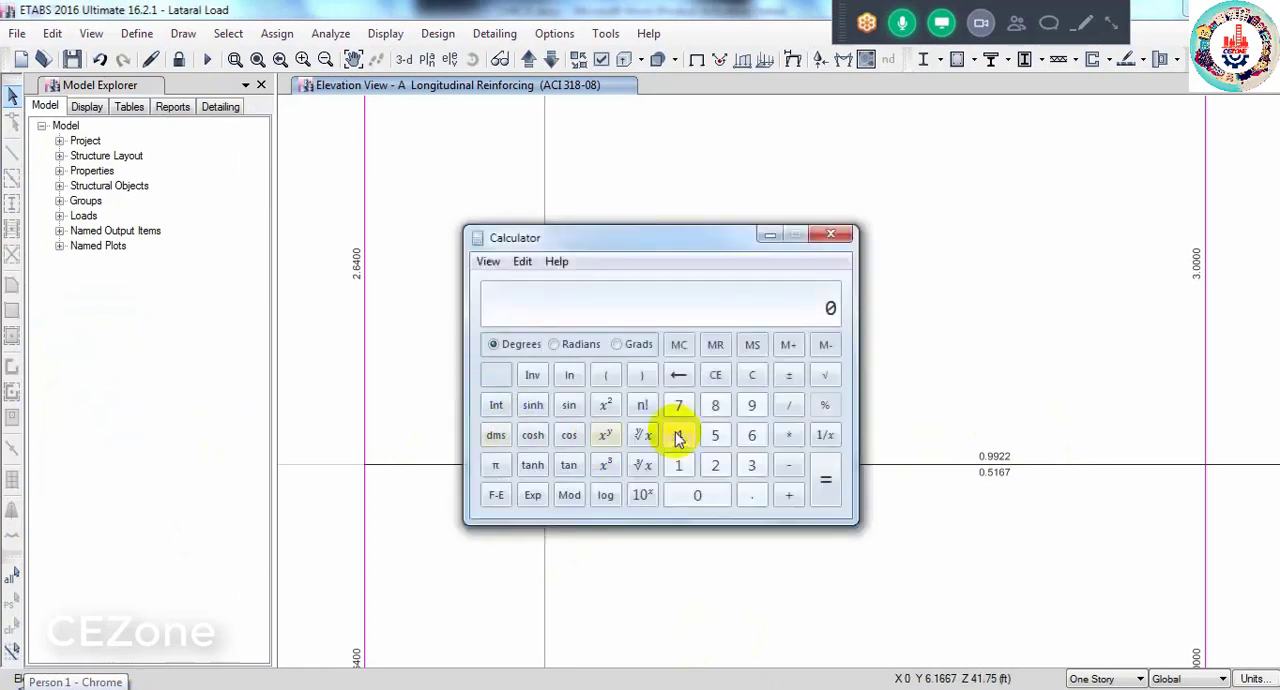
{"action": "type", "text": "0.31"}
{"action": "key", "text": "2"}
{"action": "key", "text": "Return"}
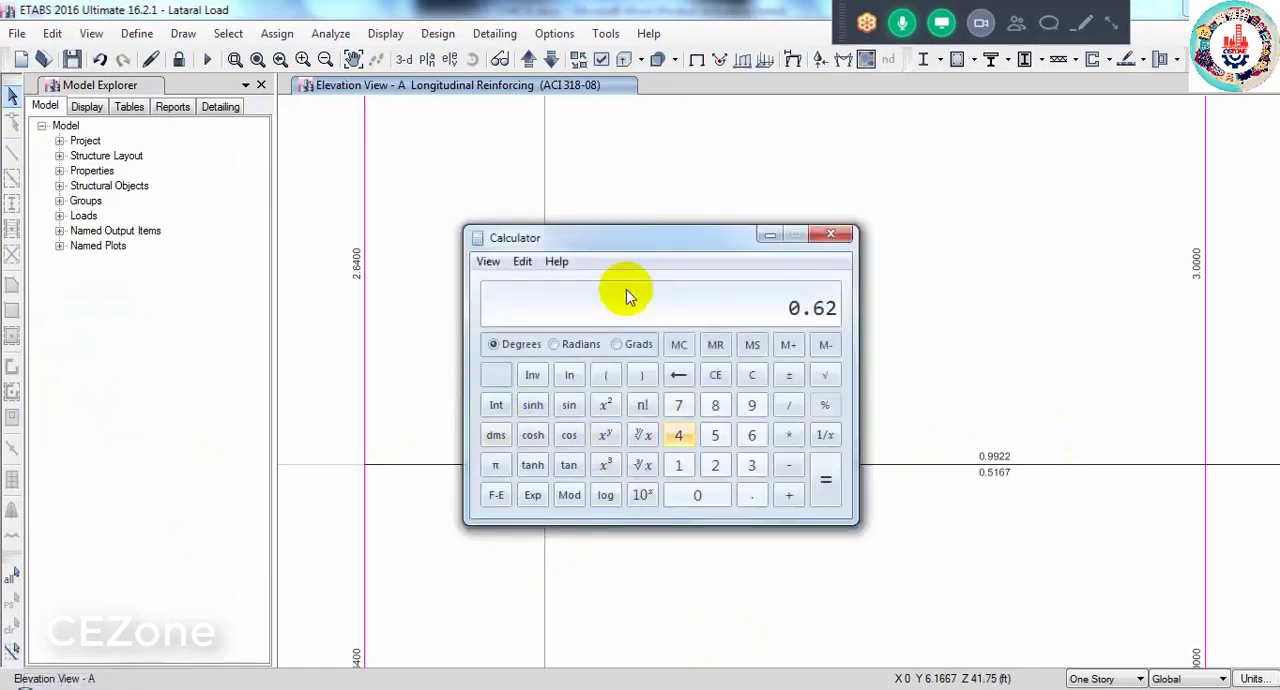
- Place the calculator clear of the beam's left-end values and subtract 0.62 from its 1.07 required top steel area
{"action": "left_click_drag", "start_coordinate": [626, 237], "coordinate": [1091, 406]}
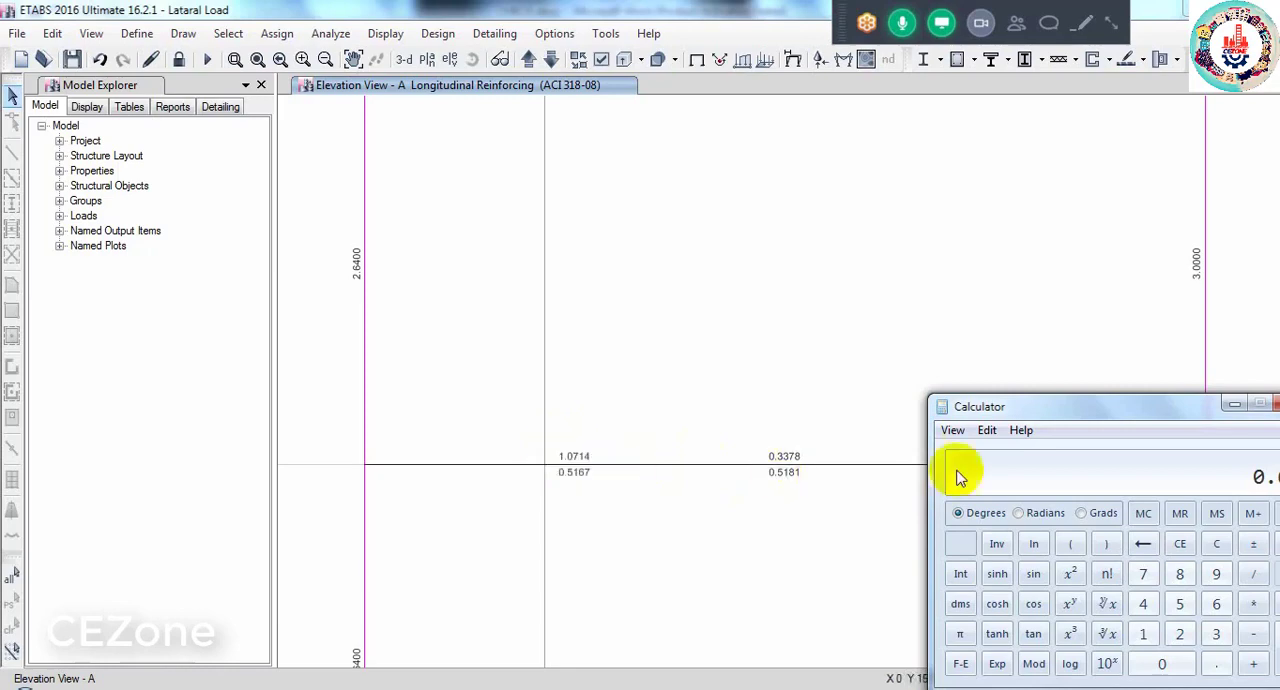
{"action": "left_click_drag", "start_coordinate": [1037, 410], "coordinate": [907, 383]}
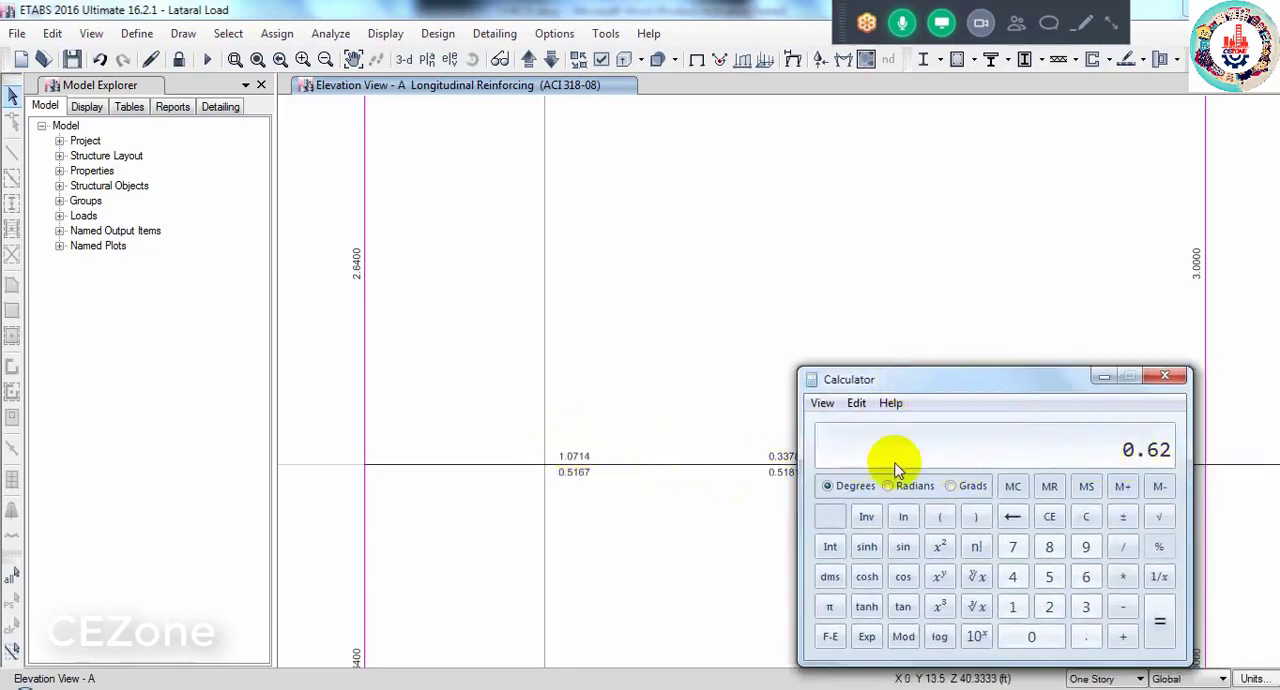
{"action": "left_click", "coordinate": [1015, 606]}
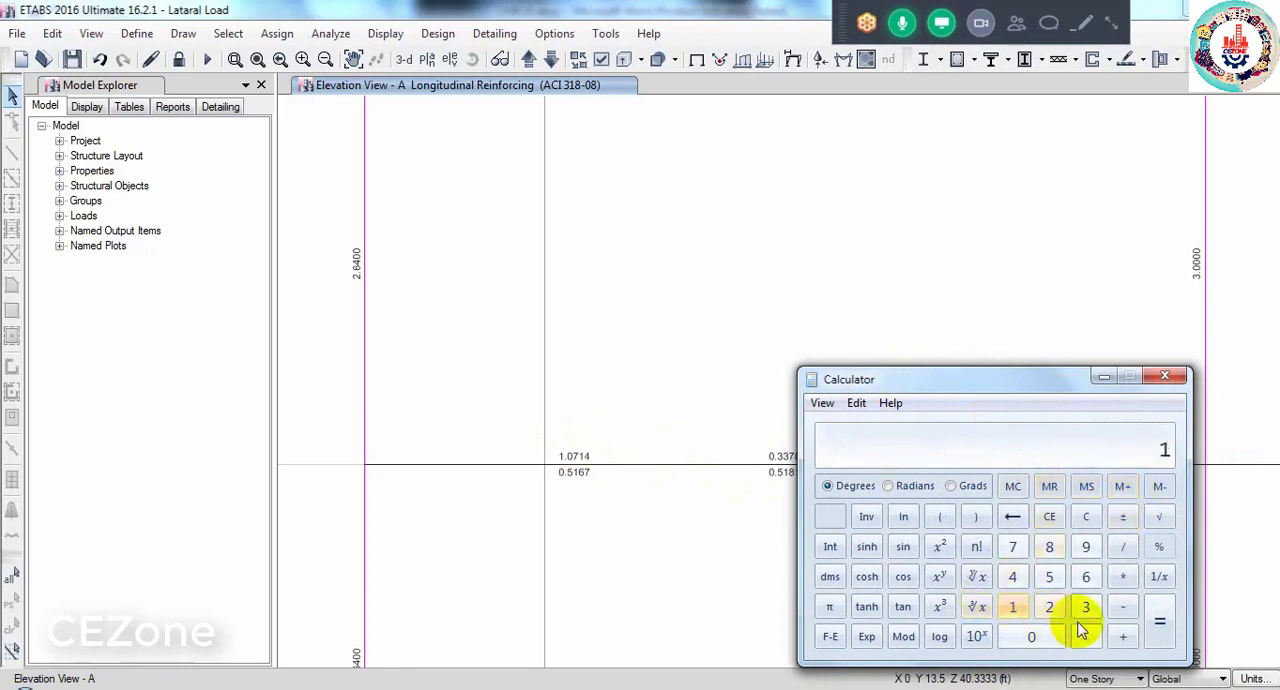
{"action": "left_click", "coordinate": [1072, 631]}
{"action": "left_click", "coordinate": [1035, 636]}
{"action": "left_click", "coordinate": [1012, 546]}
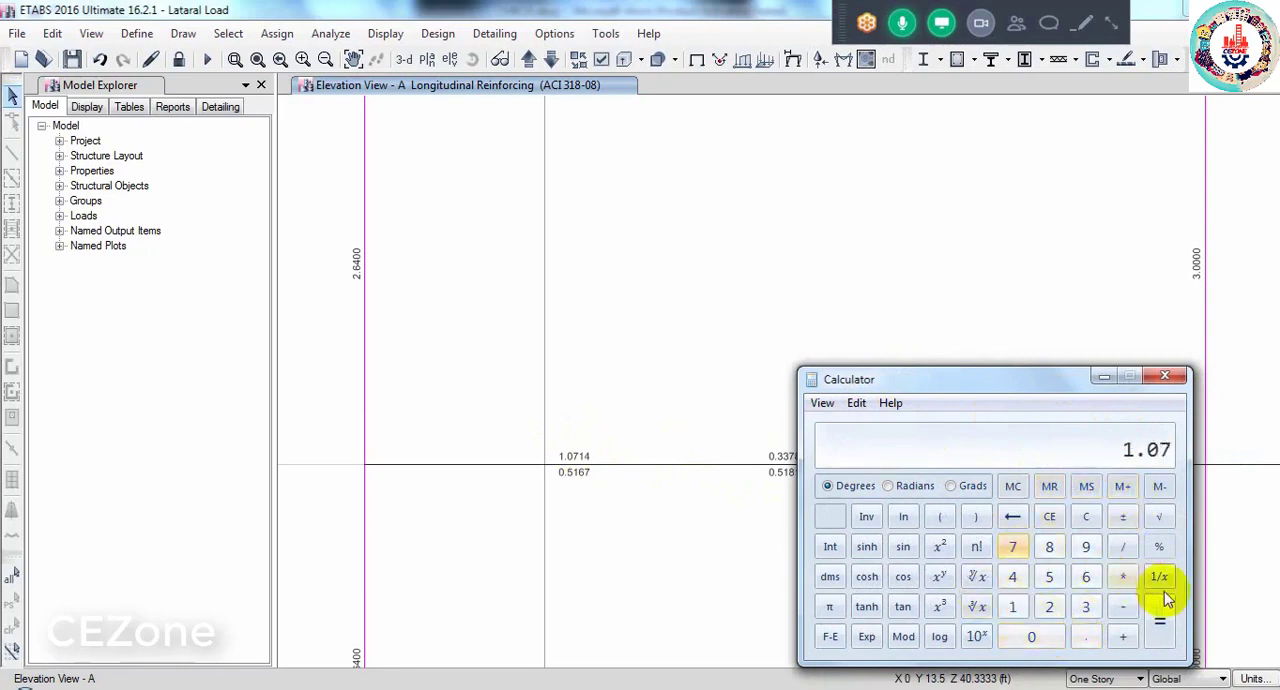
{"action": "left_click", "coordinate": [1122, 610]}
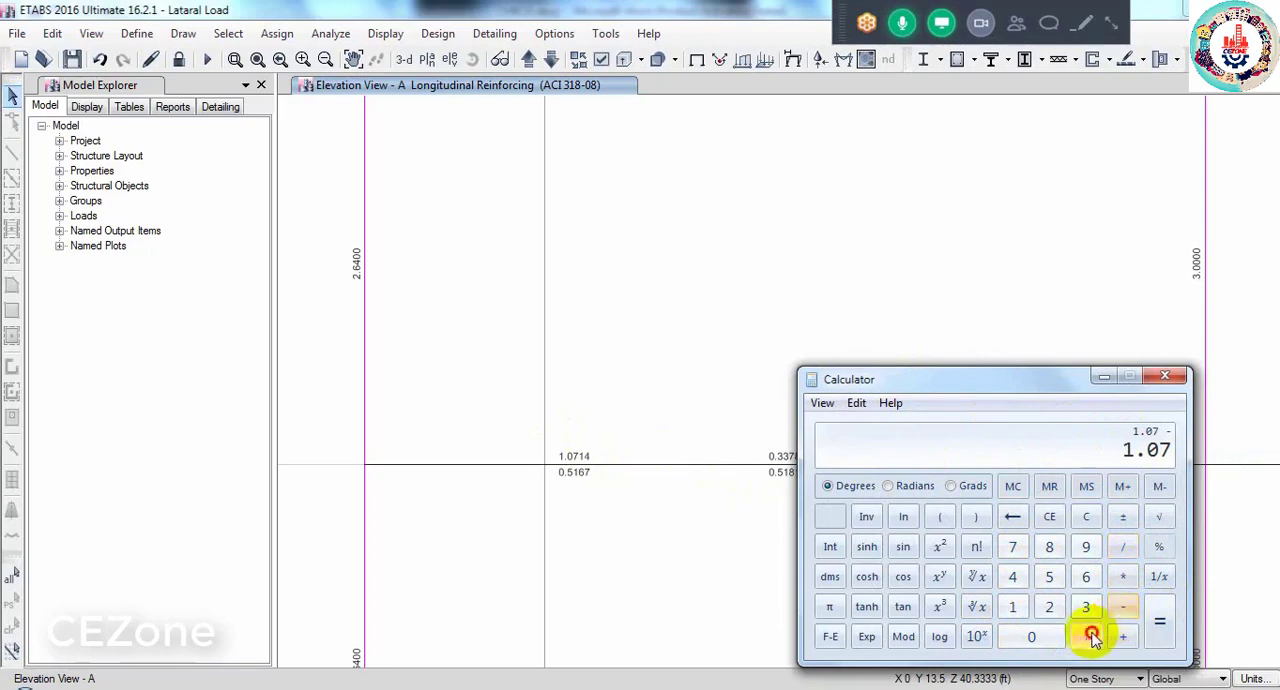
{"action": "left_click", "coordinate": [1090, 636]}
{"action": "left_click", "coordinate": [1086, 576]}
{"action": "left_click", "coordinate": [1049, 606]}
{"action": "left_click", "coordinate": [1159, 624]}
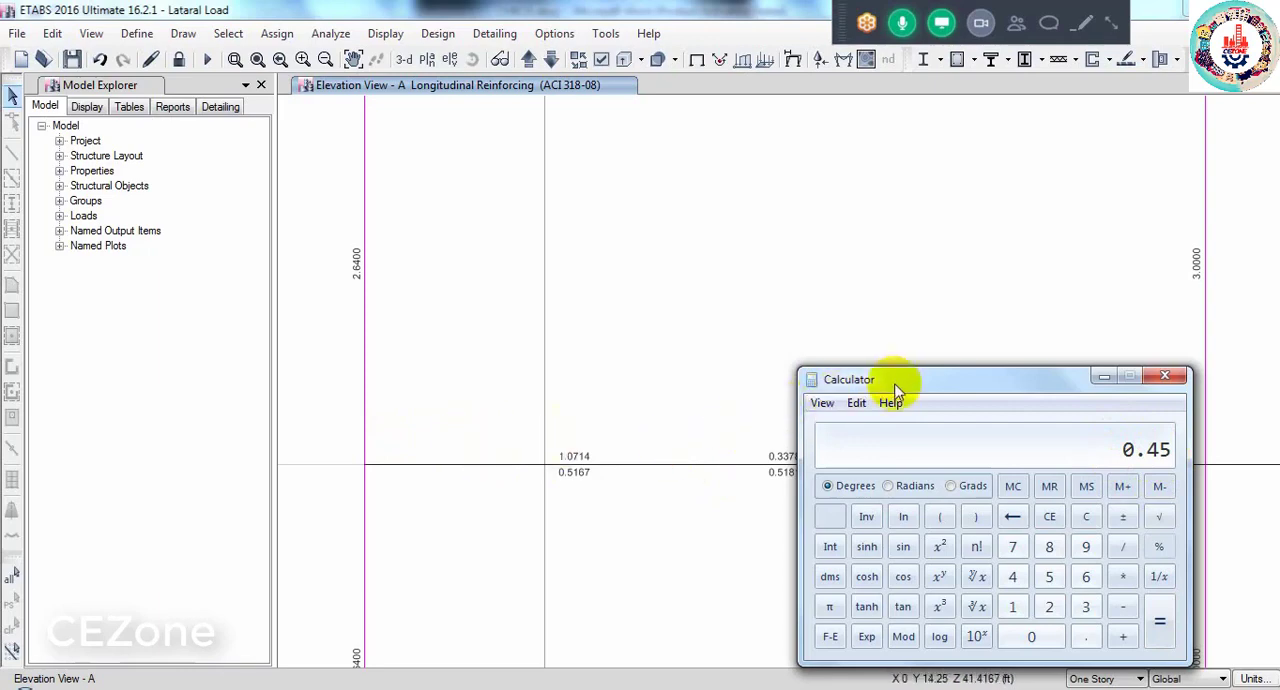
- Examine the required top and bottom reinforcement along the 4TH story beams, then across the stories of Elevation A
{"action": "left_click_drag", "start_coordinate": [897, 381], "coordinate": [435, 380]}
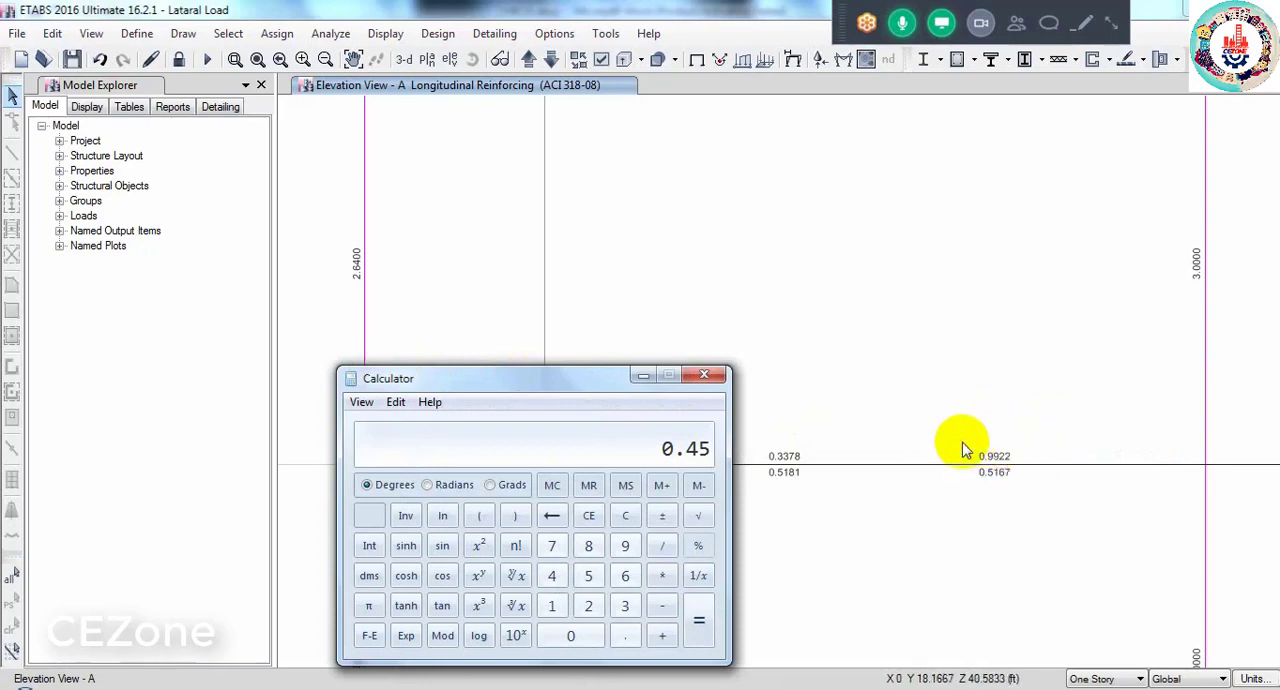
{"action": "left_click_drag", "start_coordinate": [575, 390], "coordinate": [550, 590]}
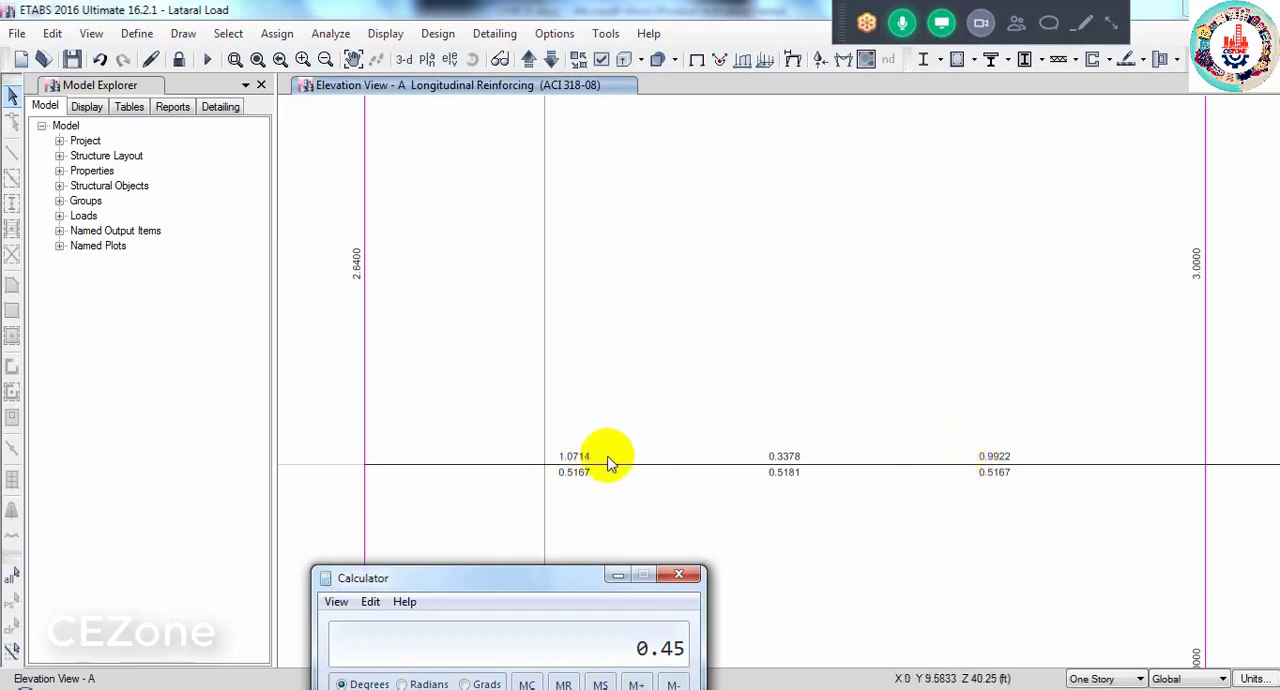
{"action": "middle_click_drag", "start_coordinate": [786, 481], "coordinate": [429, 472]}
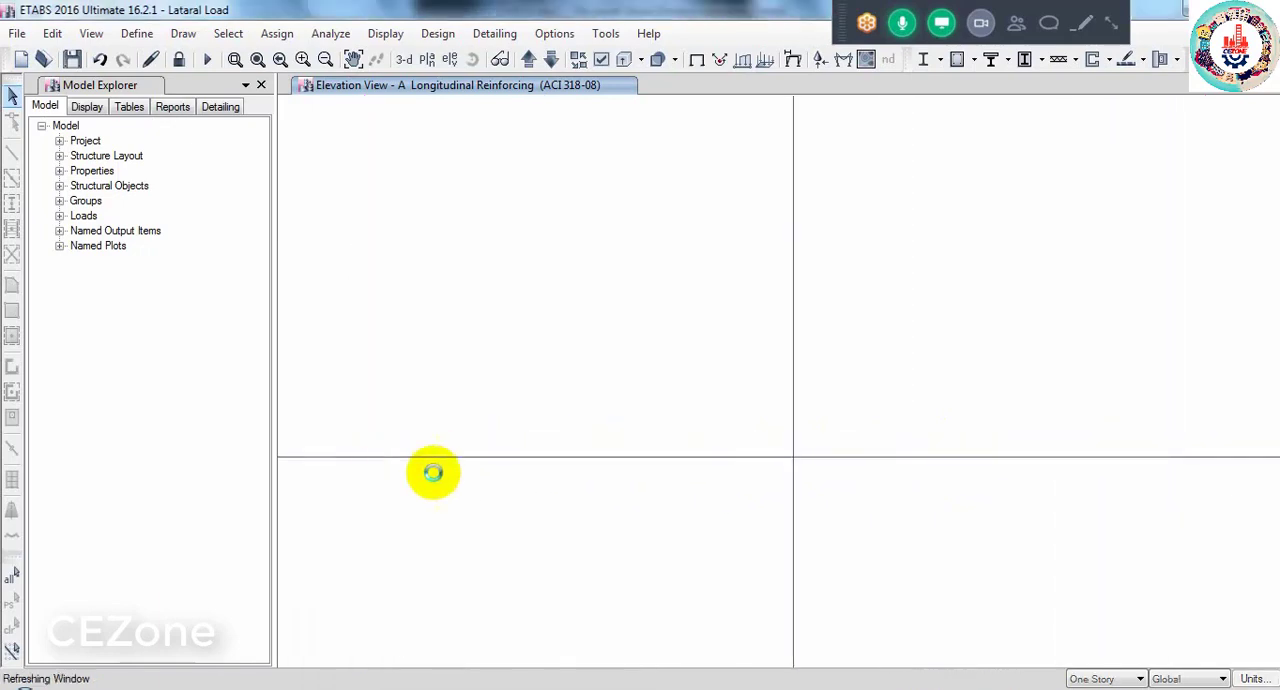
{"action": "middle_click_drag", "start_coordinate": [912, 500], "coordinate": [623, 528]}
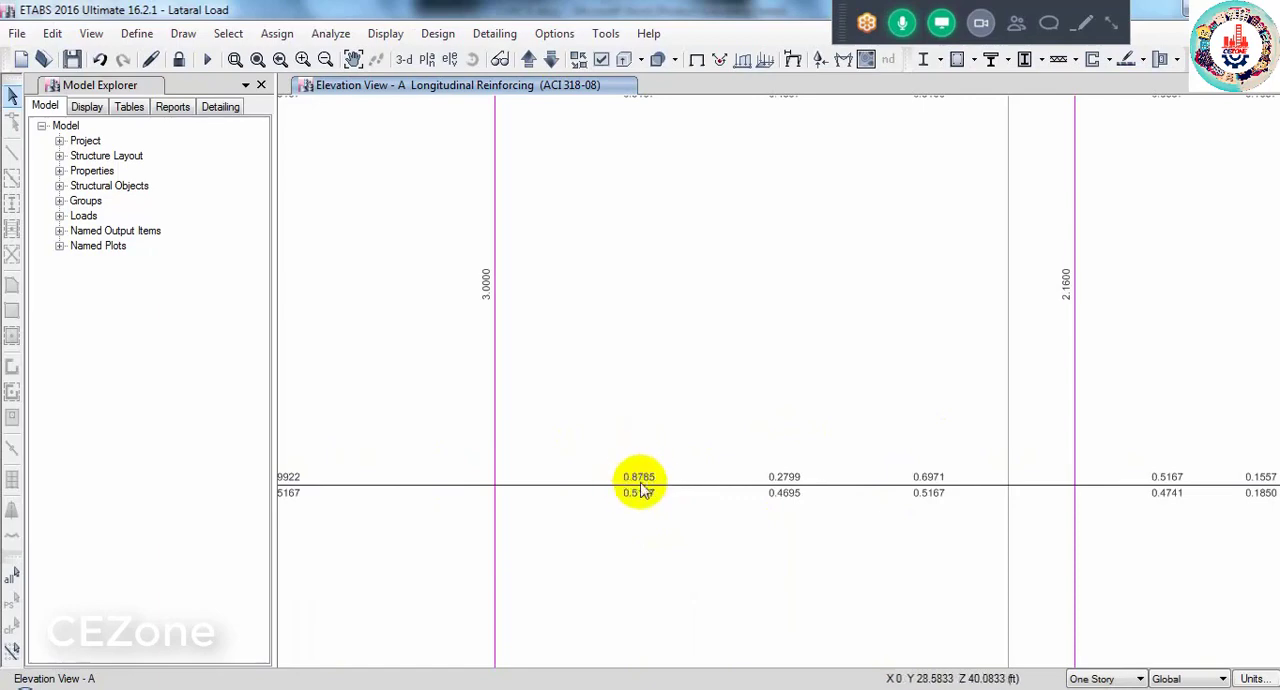
{"action": "middle_click_drag", "start_coordinate": [897, 508], "coordinate": [517, 523]}
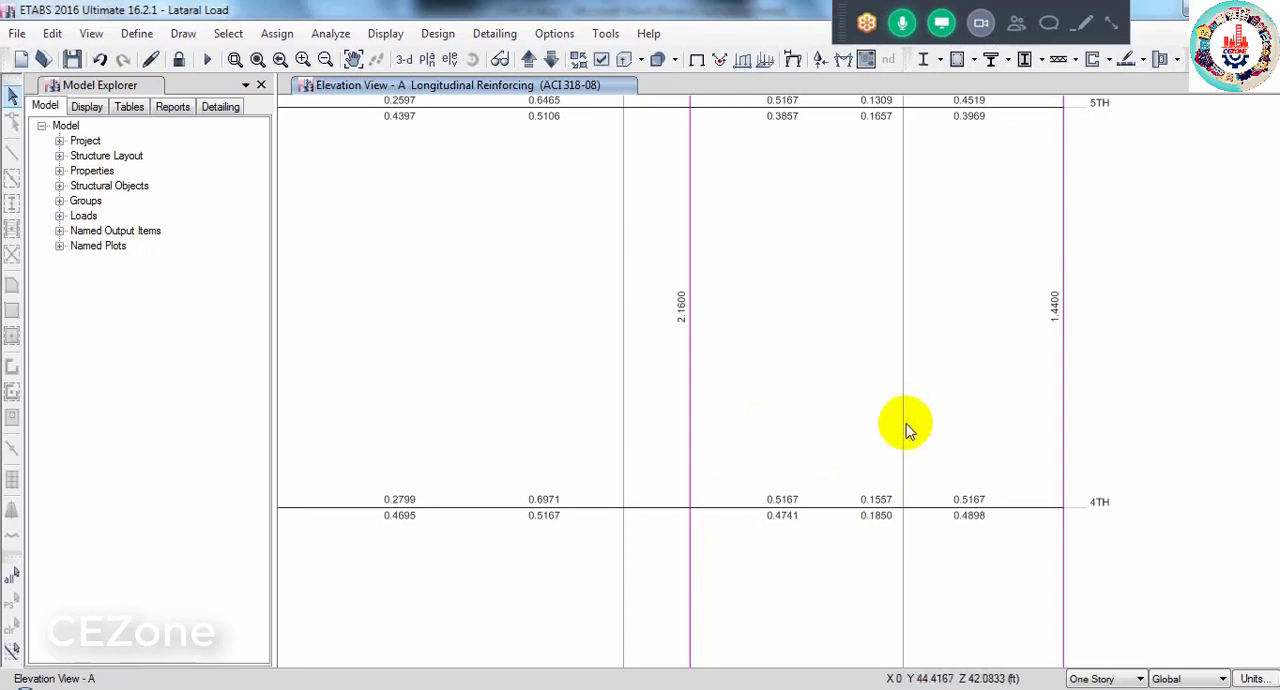
{"action": "scroll", "coordinate": [897, 432], "scroll_direction": "down", "scroll_amount": 5}
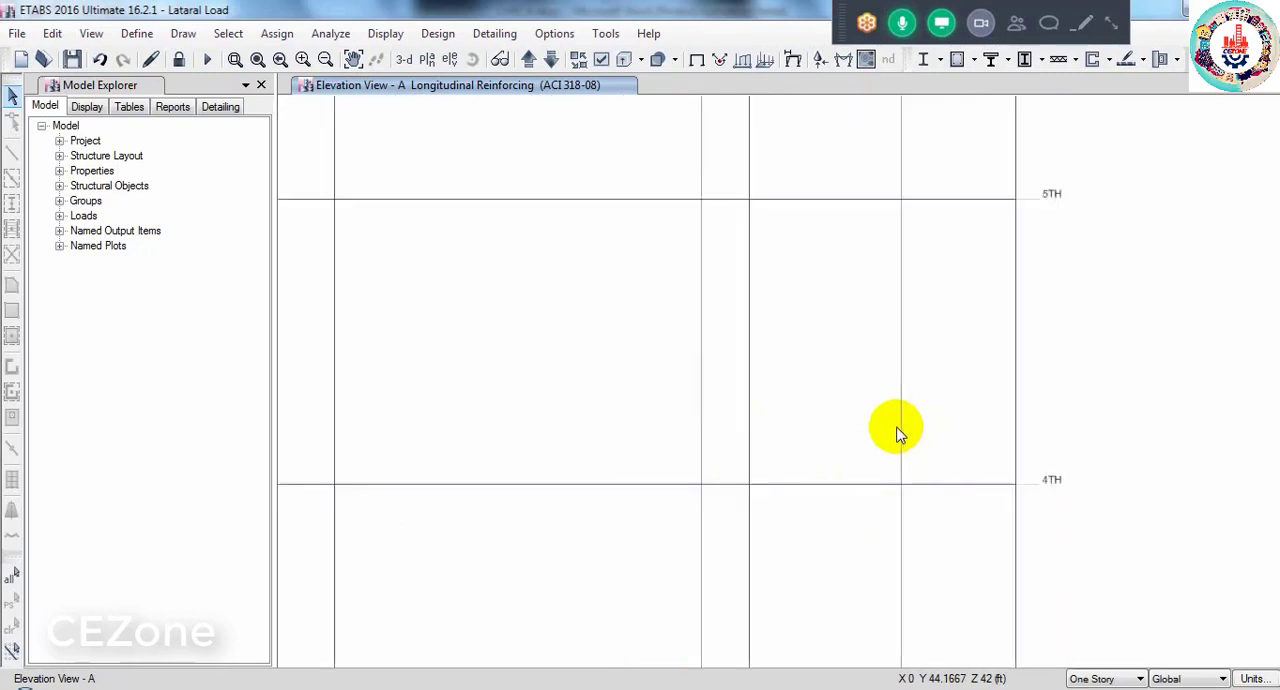
{"action": "middle_click_drag", "start_coordinate": [771, 508], "coordinate": [870, 478]}
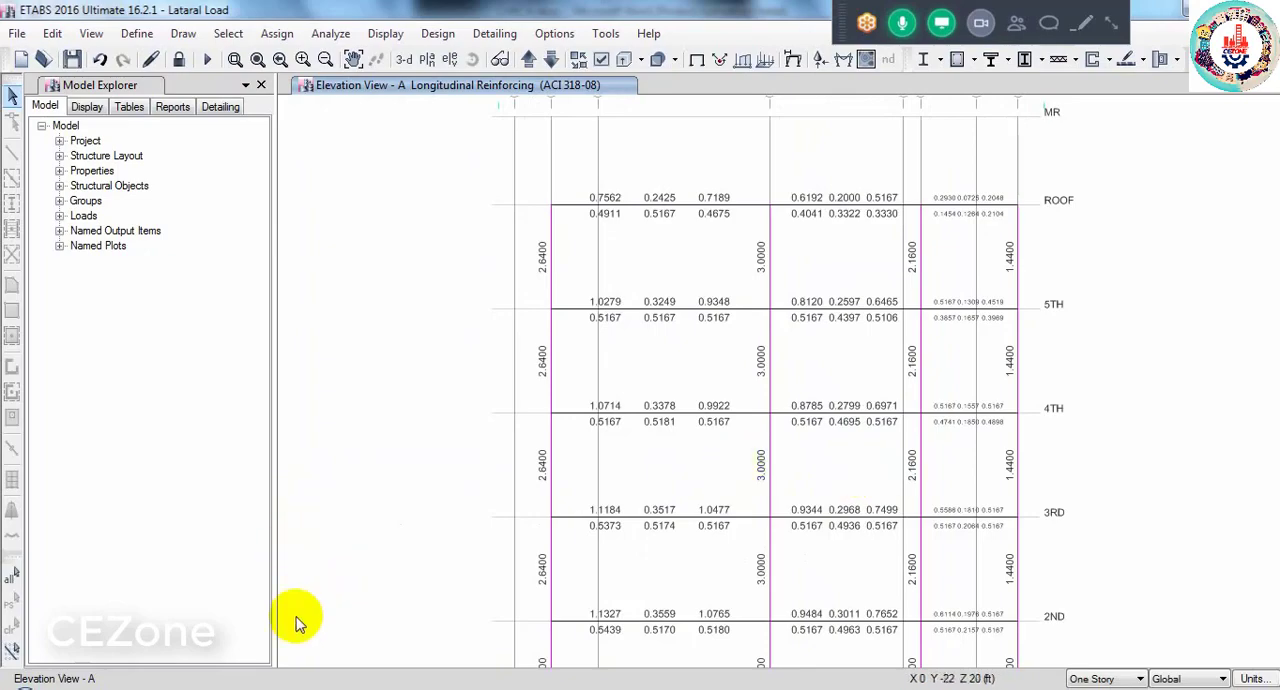
{"action": "mouse_move", "coordinate": [190, 688]}
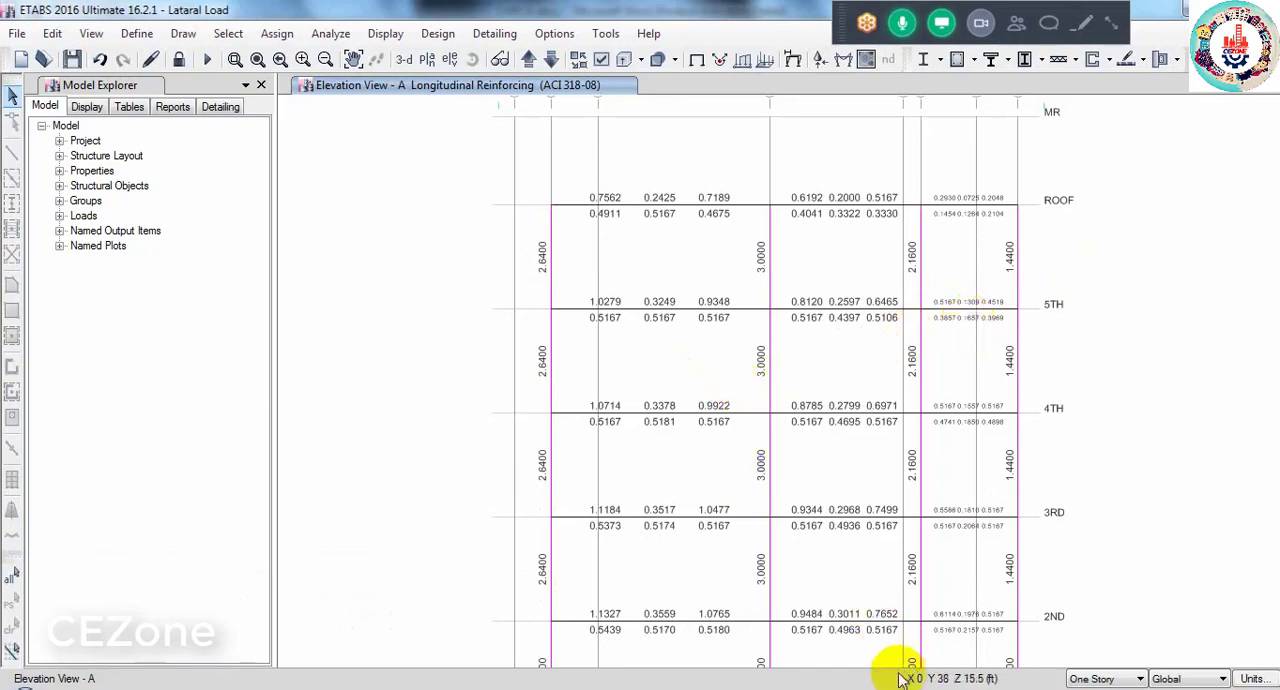
- Switch to CHECK.docx in Word and look back over its soft story and story drift checks
{"action": "mouse_move", "coordinate": [850, 689]}
{"action": "left_click", "coordinate": [850, 610]}
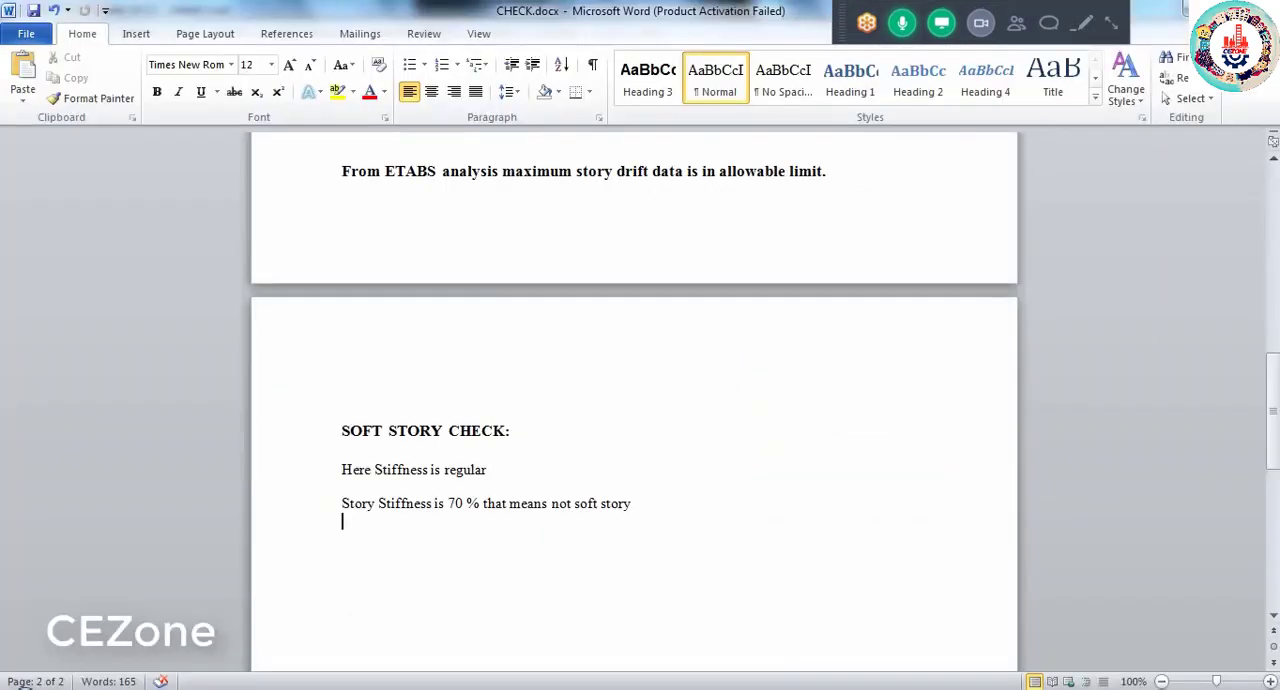
{"action": "scroll", "coordinate": [563, 534], "scroll_direction": "up", "scroll_amount": 8}
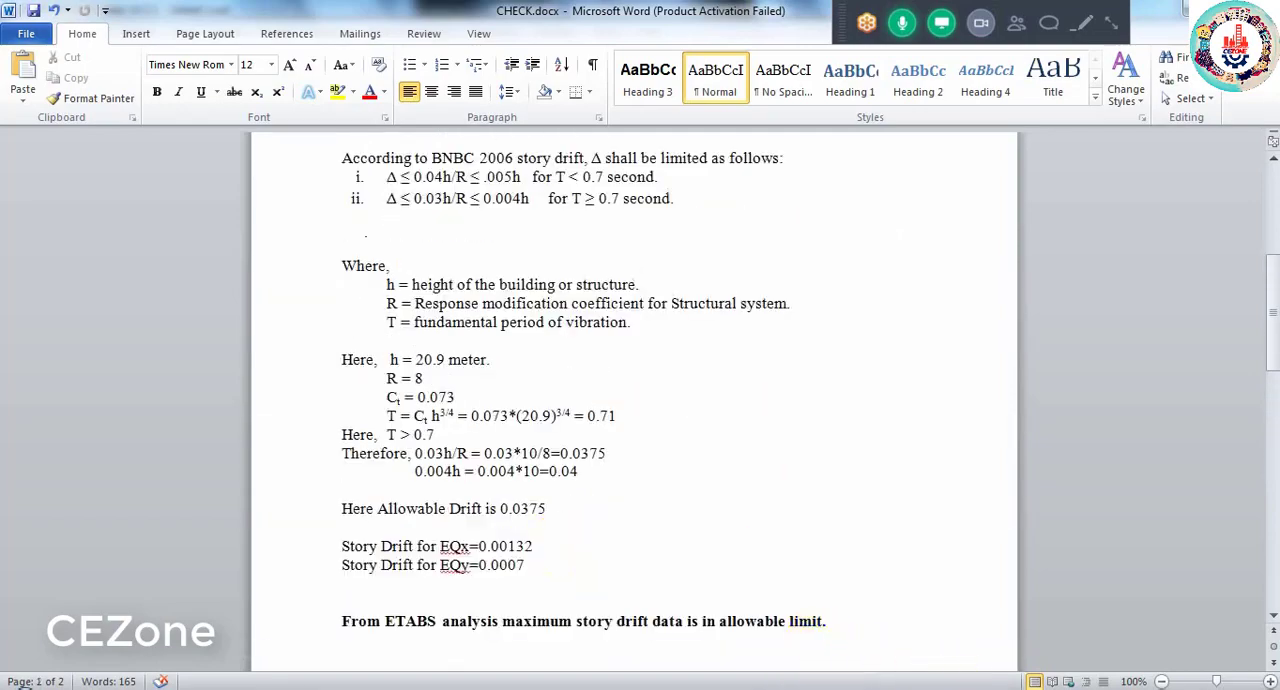
- Switch to the WIND folder, go up to the DATA folder and open Column Type.JPG
{"action": "mouse_move", "coordinate": [1014, 668]}
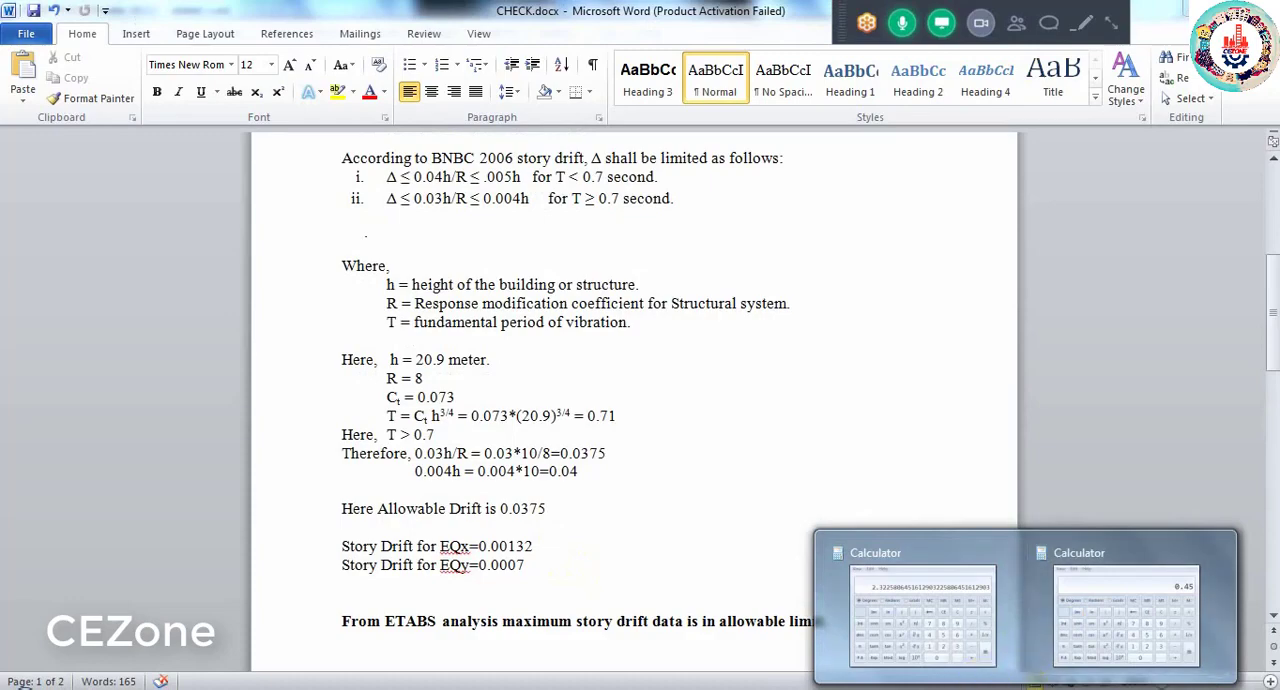
{"action": "mouse_move", "coordinate": [767, 686]}
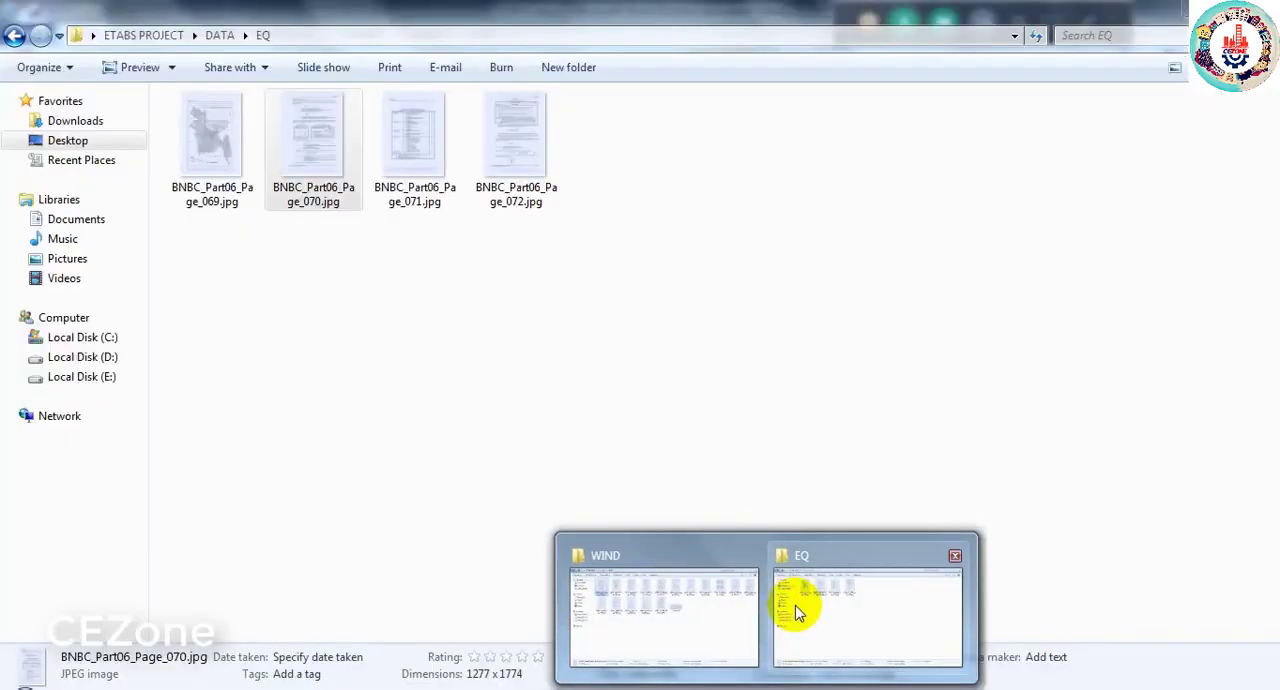
{"action": "left_click", "coordinate": [689, 606]}
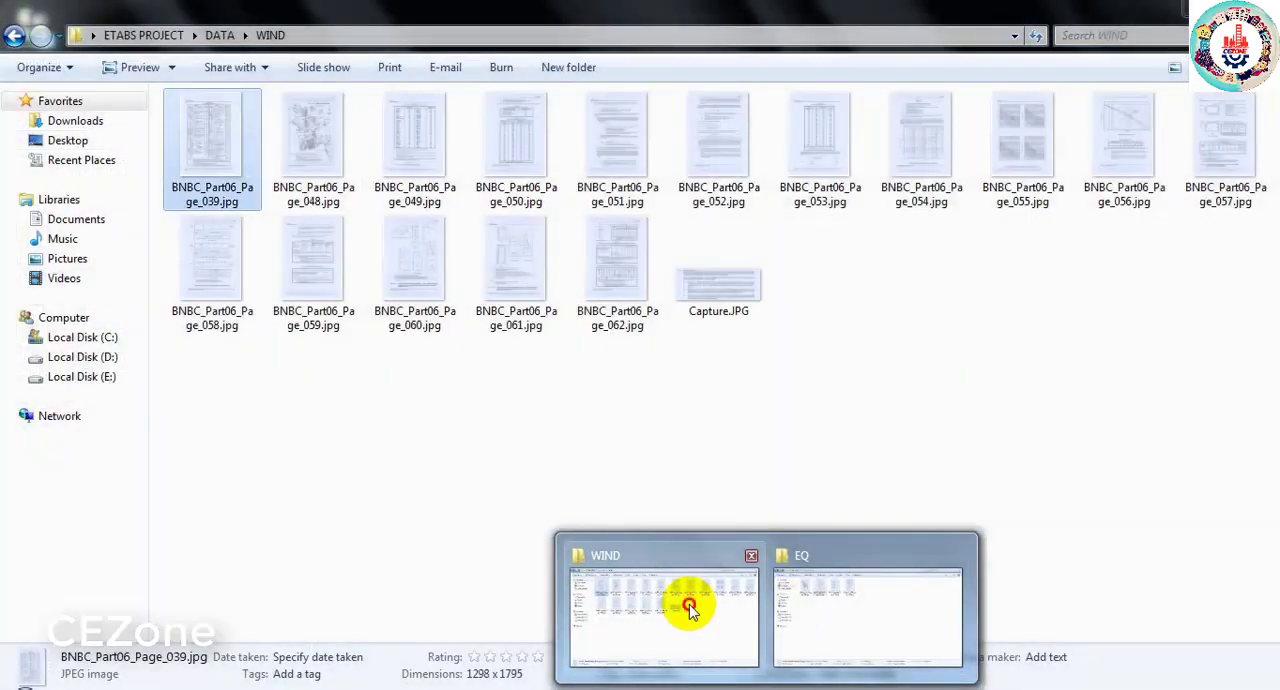
{"action": "left_click", "coordinate": [14, 36]}
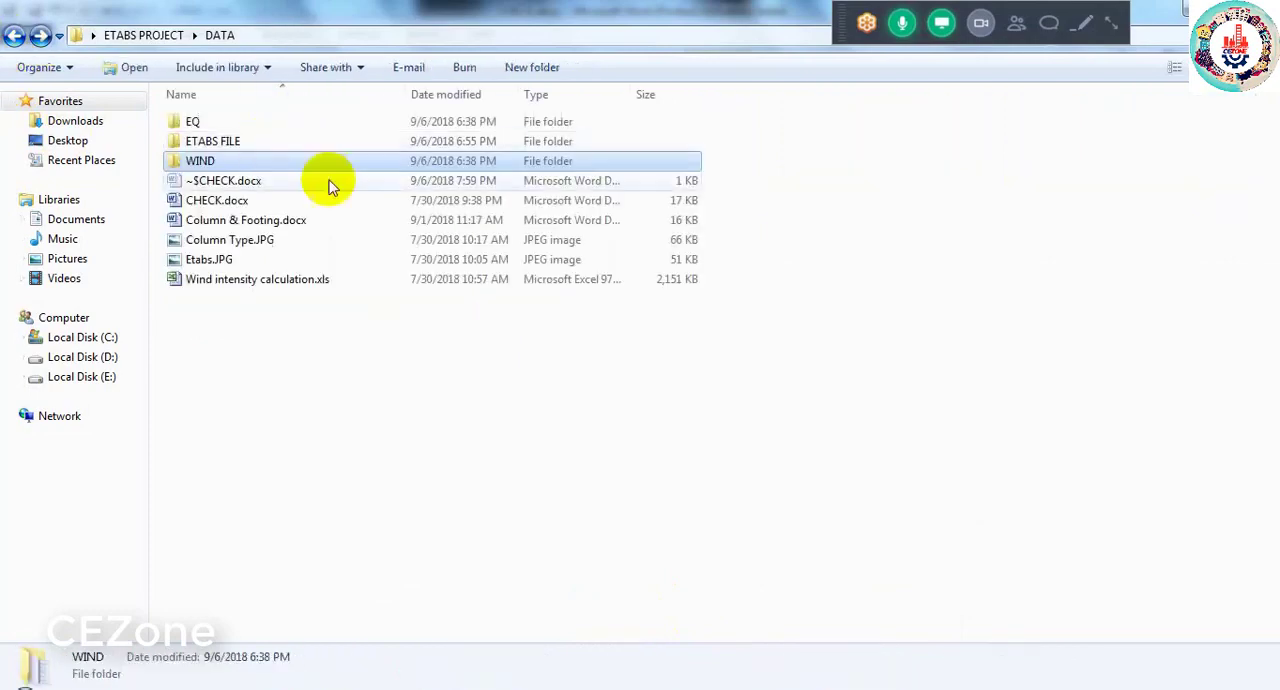
{"action": "left_click", "coordinate": [220, 242]}
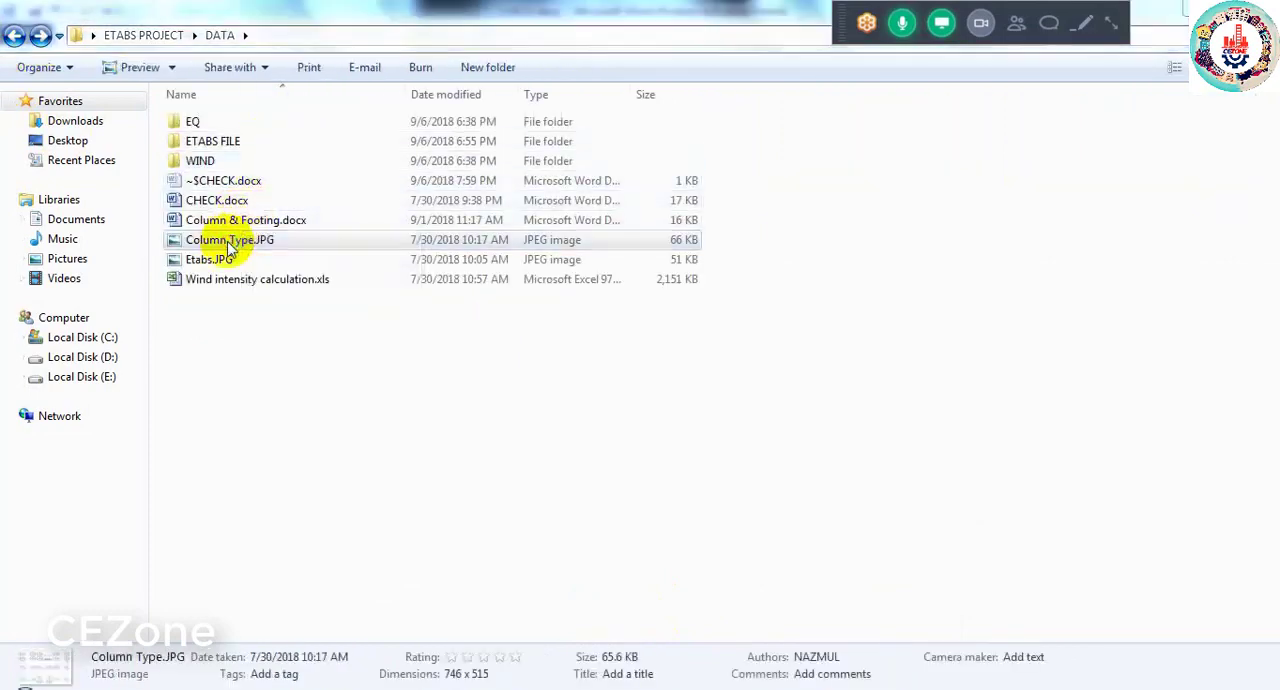
{"action": "double_click", "coordinate": [228, 248]}
- Switch to the EQ folder, go up to the DATA folder and open Column & Footing.docx
{"action": "mouse_move", "coordinate": [828, 682]}
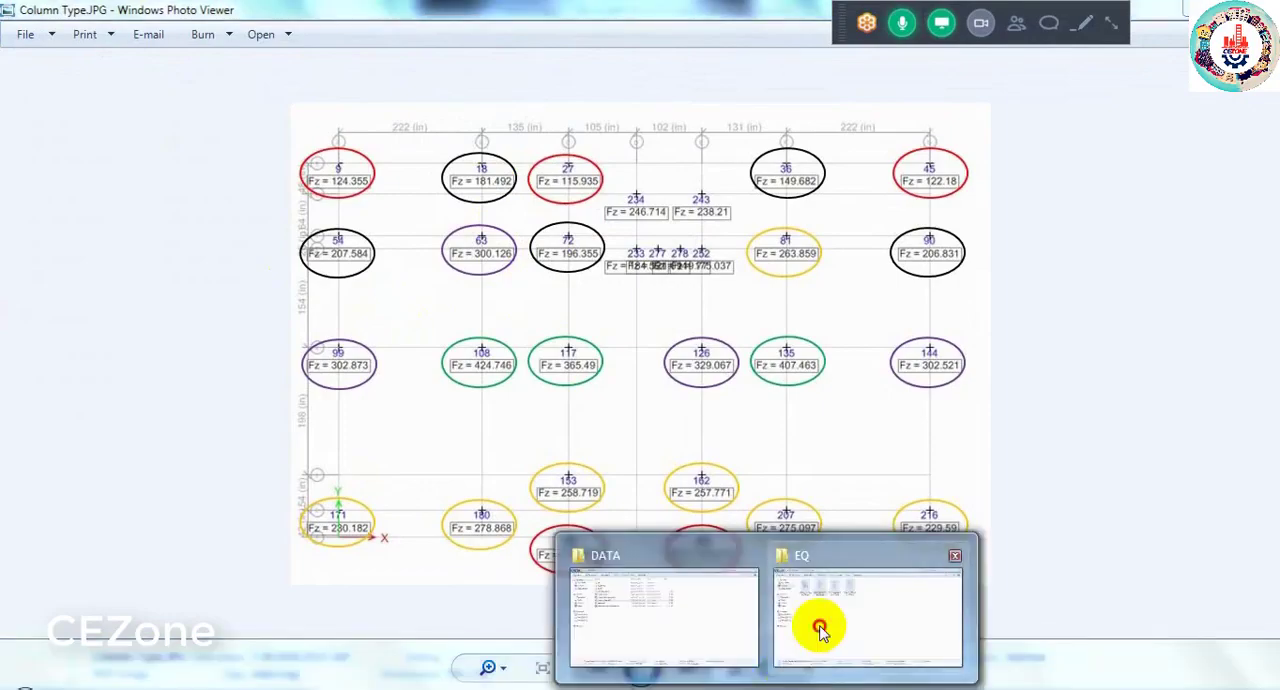
{"action": "left_click", "coordinate": [820, 620]}
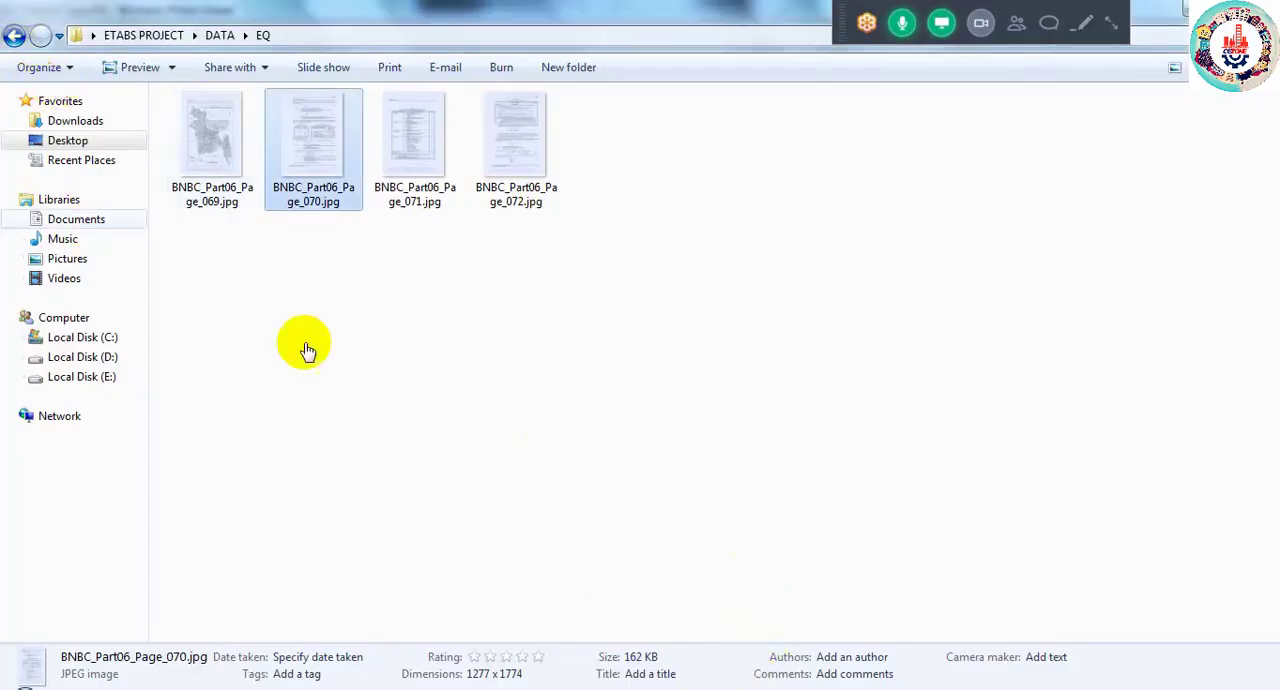
{"action": "left_click", "coordinate": [13, 34]}
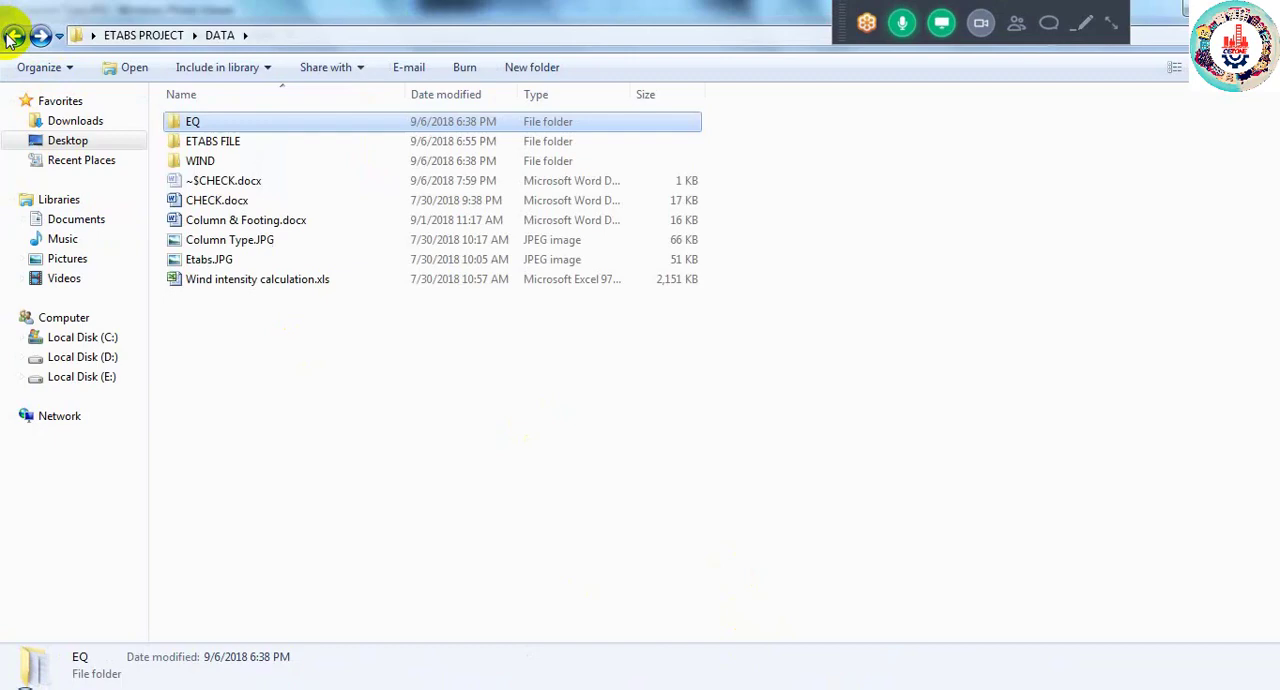
{"action": "left_click", "coordinate": [216, 220]}
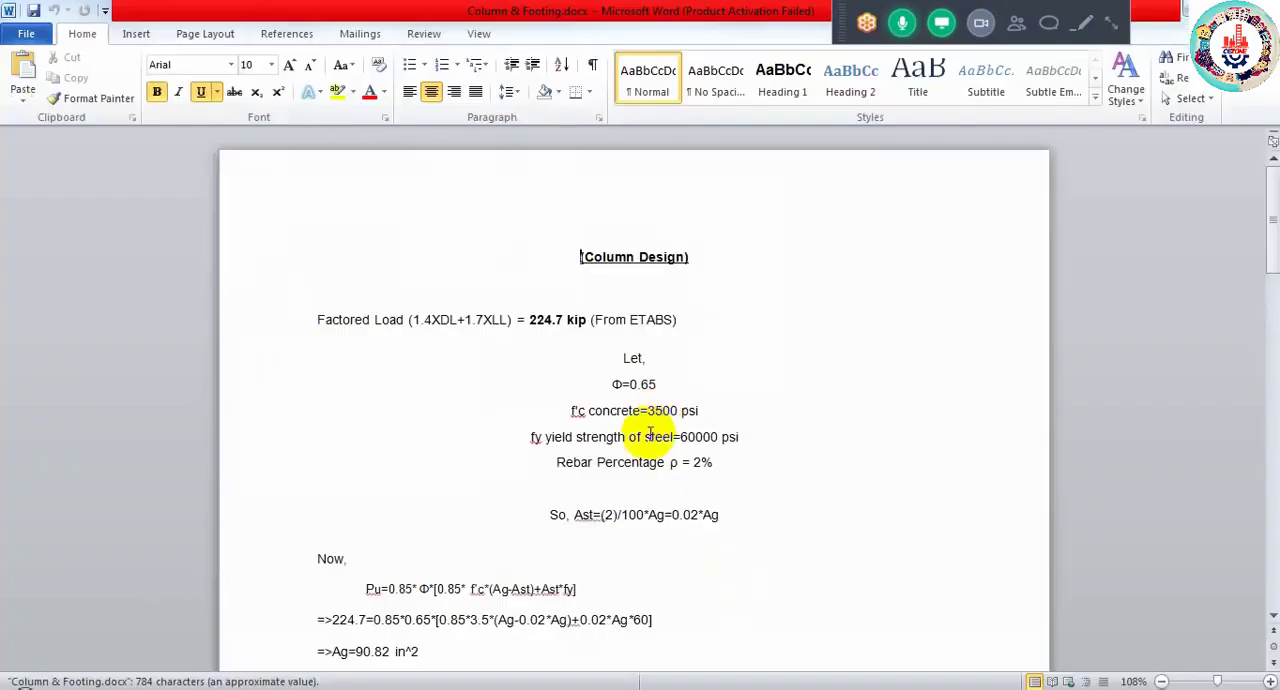
- Make the Pu formula below "Now," in the column design bold and enlarge it to 20 pt
{"action": "left_click_drag", "start_coordinate": [362, 589], "coordinate": [589, 594]}
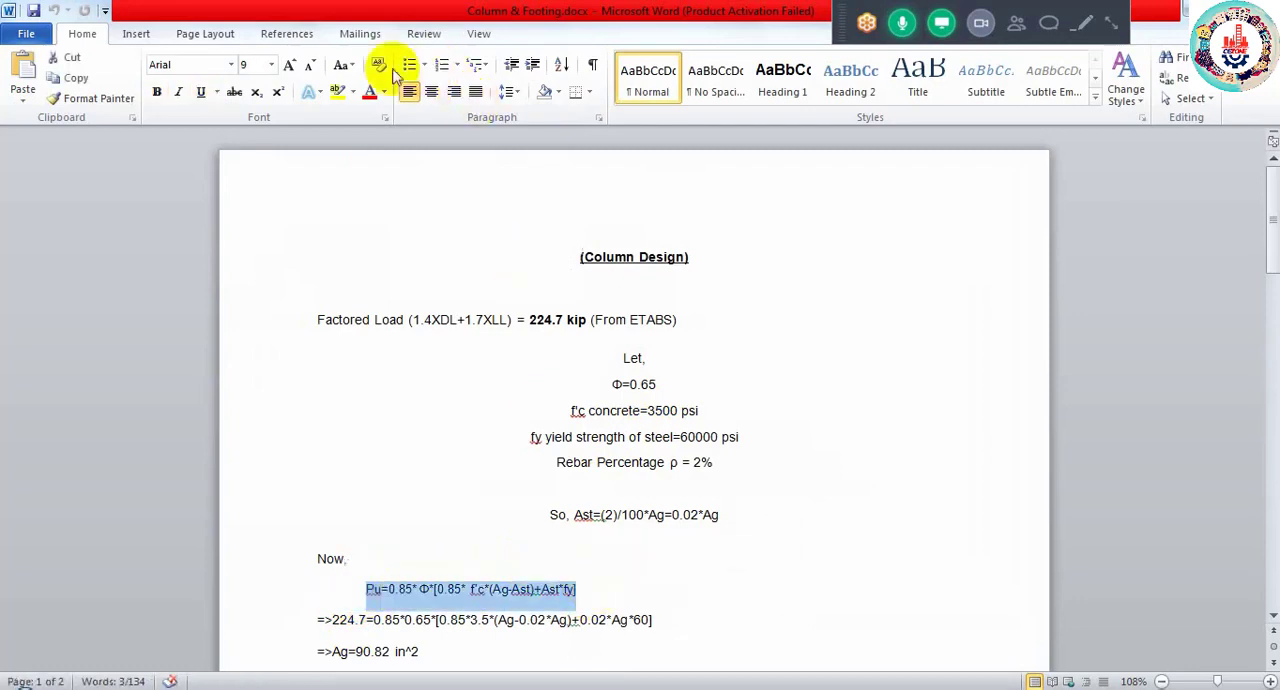
{"action": "left_click", "coordinate": [157, 91]}
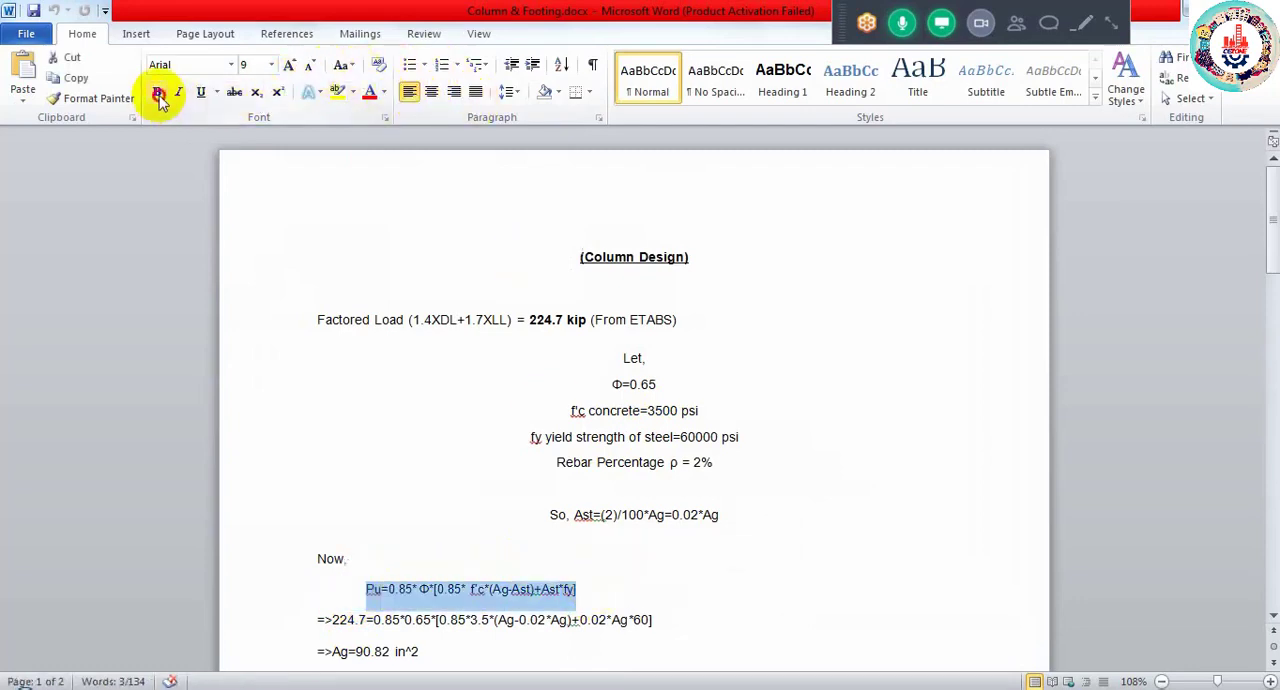
{"action": "left_click", "coordinate": [289, 65]}
{"action": "left_click", "coordinate": [289, 65]}
{"action": "left_click", "coordinate": [289, 65]}
{"action": "left_click", "coordinate": [289, 65]}
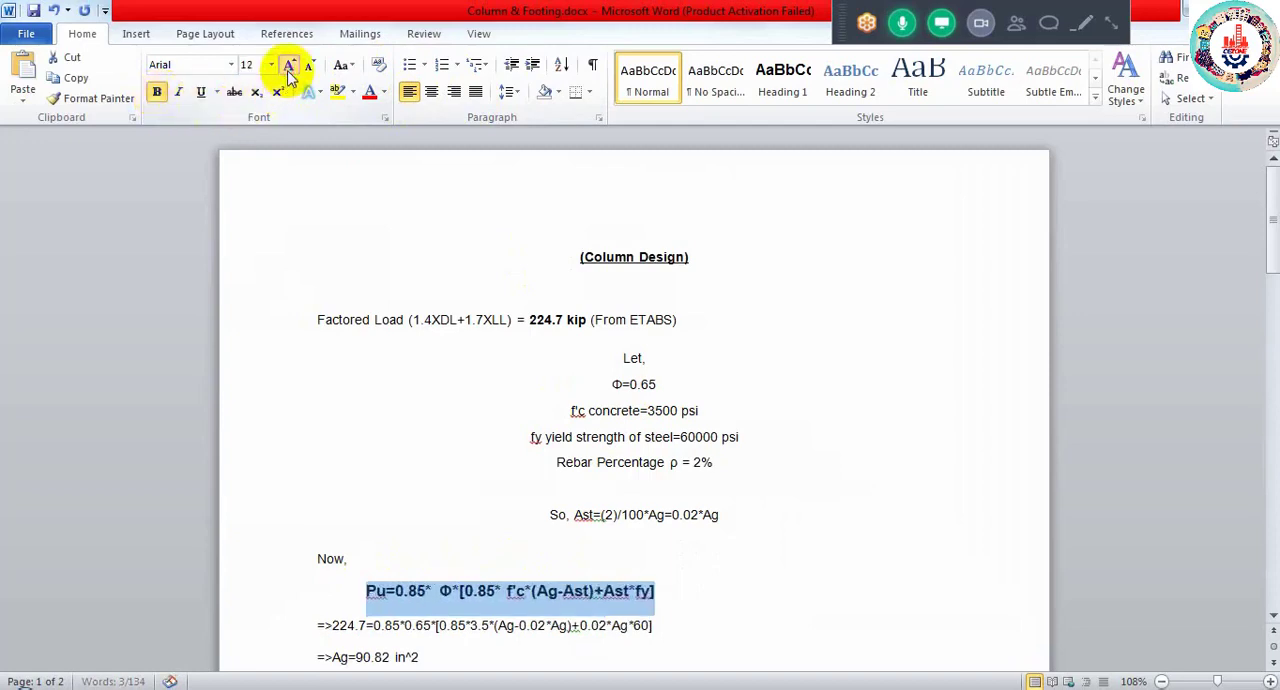
{"action": "left_click", "coordinate": [289, 65]}
{"action": "left_click", "coordinate": [289, 65]}
{"action": "left_click", "coordinate": [289, 65]}
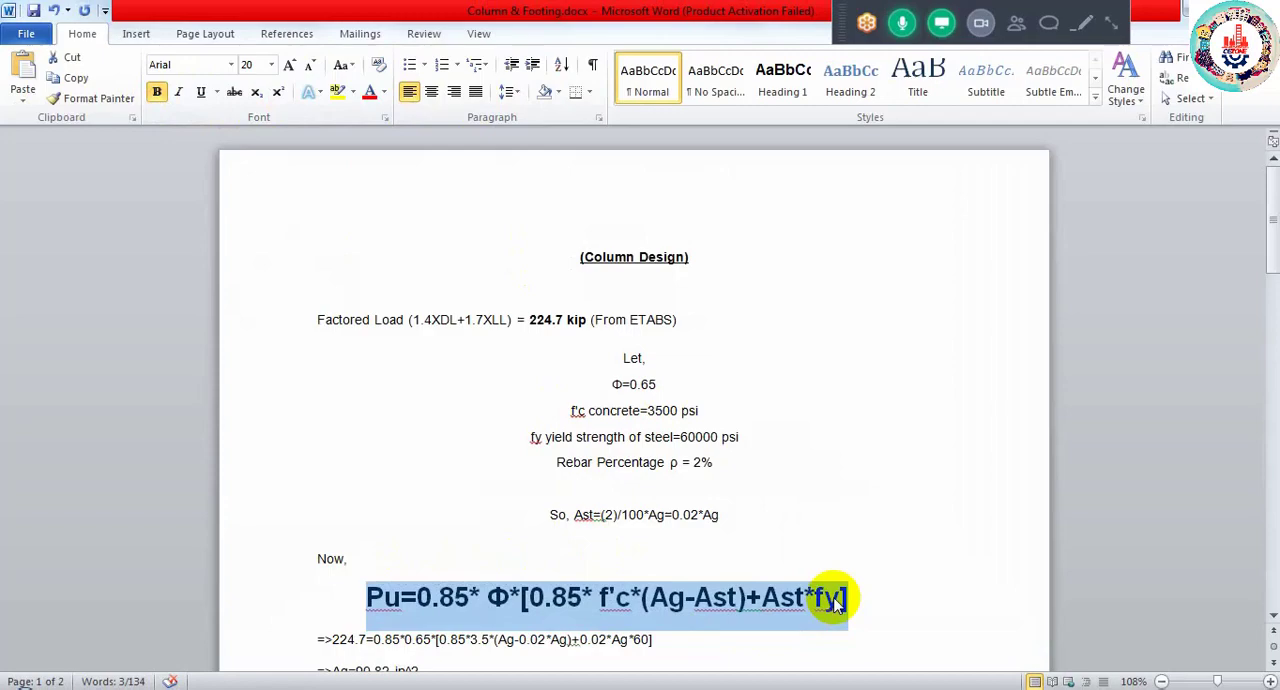
- Switch to the Lataral Load model in ETABS and examine the required reinforcement along the 4TH story beam of Elevation A
{"action": "mouse_move", "coordinate": [290, 688]}
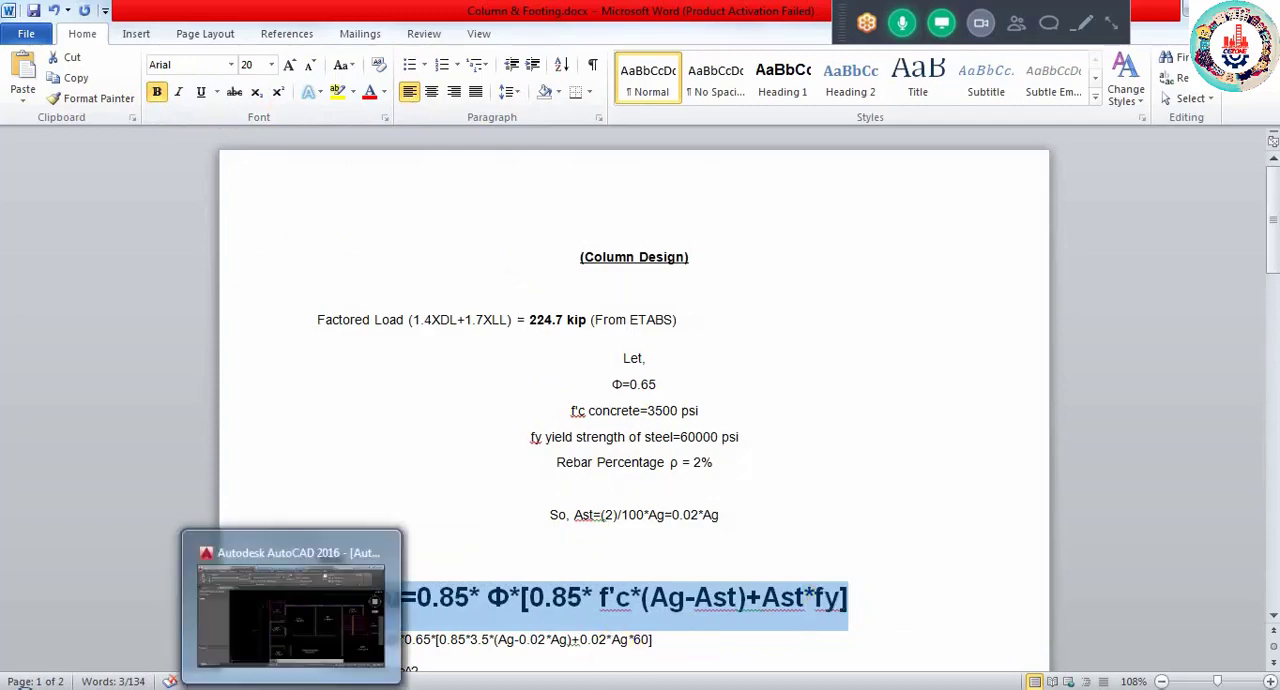
{"action": "mouse_move", "coordinate": [215, 688]}
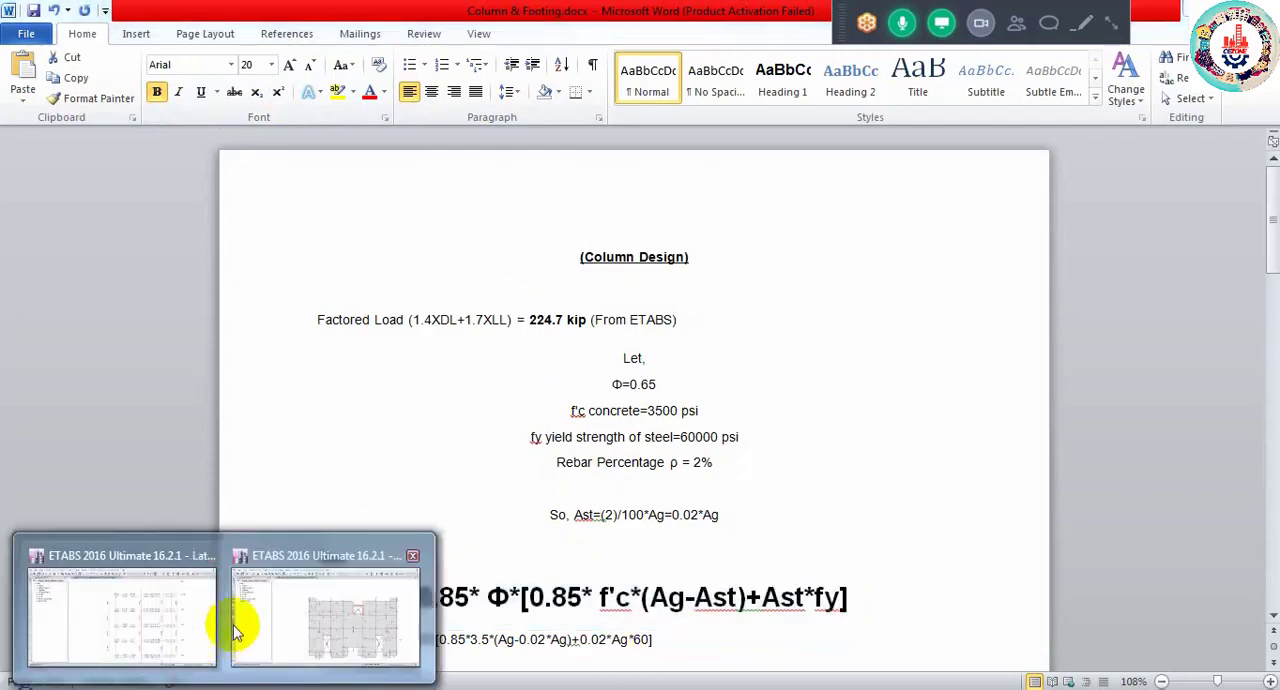
{"action": "left_click", "coordinate": [112, 630]}
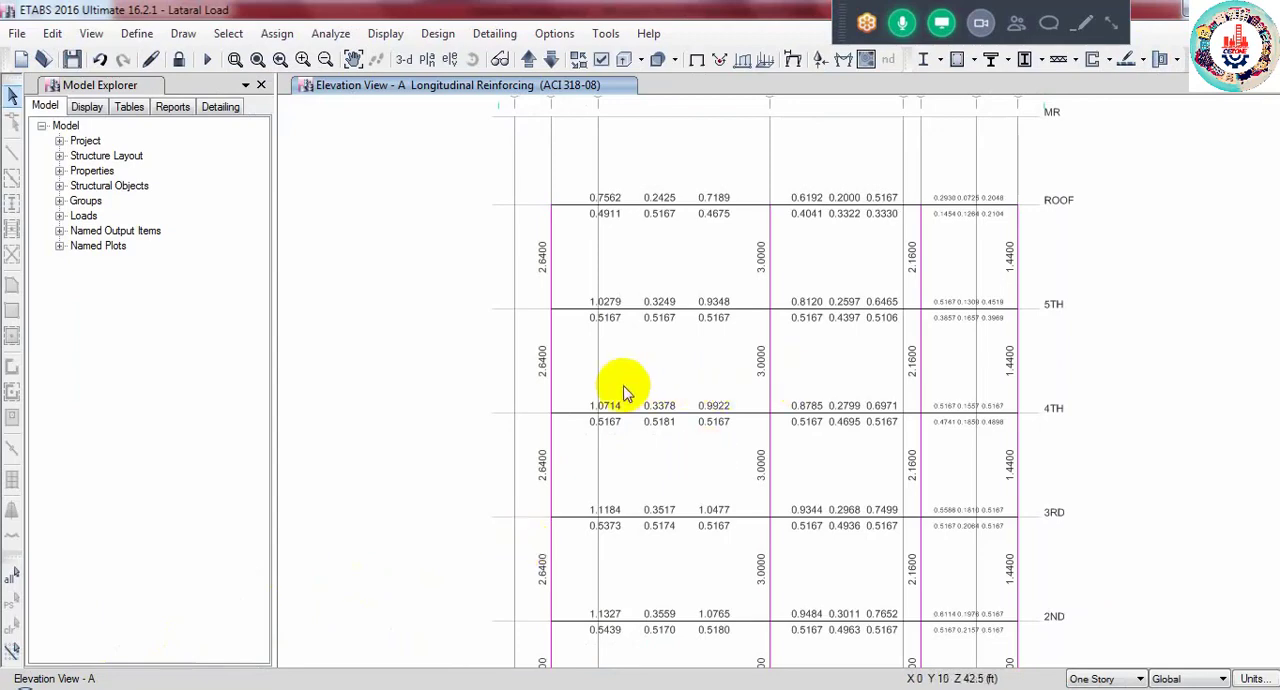
{"action": "scroll", "coordinate": [638, 408], "scroll_direction": "up", "scroll_amount": 1}
{"action": "scroll", "coordinate": [638, 408], "scroll_direction": "up", "scroll_amount": 1}
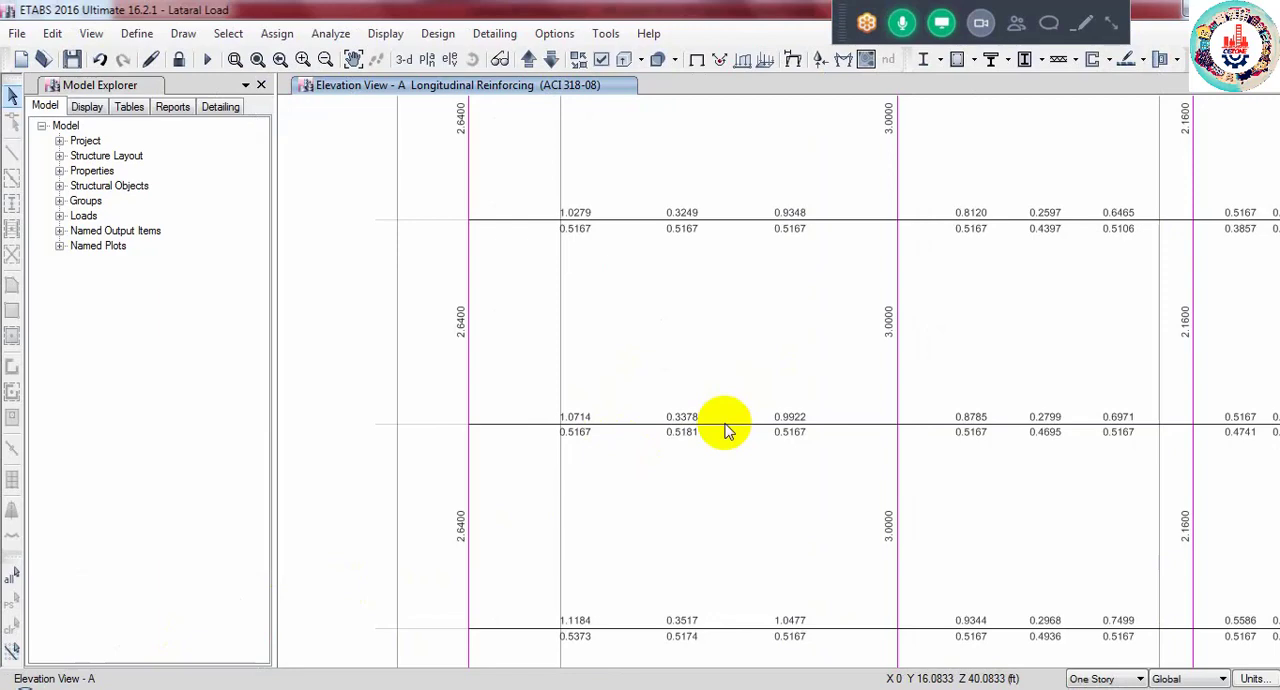
{"action": "scroll", "coordinate": [710, 436], "scroll_direction": "up", "scroll_amount": 1}
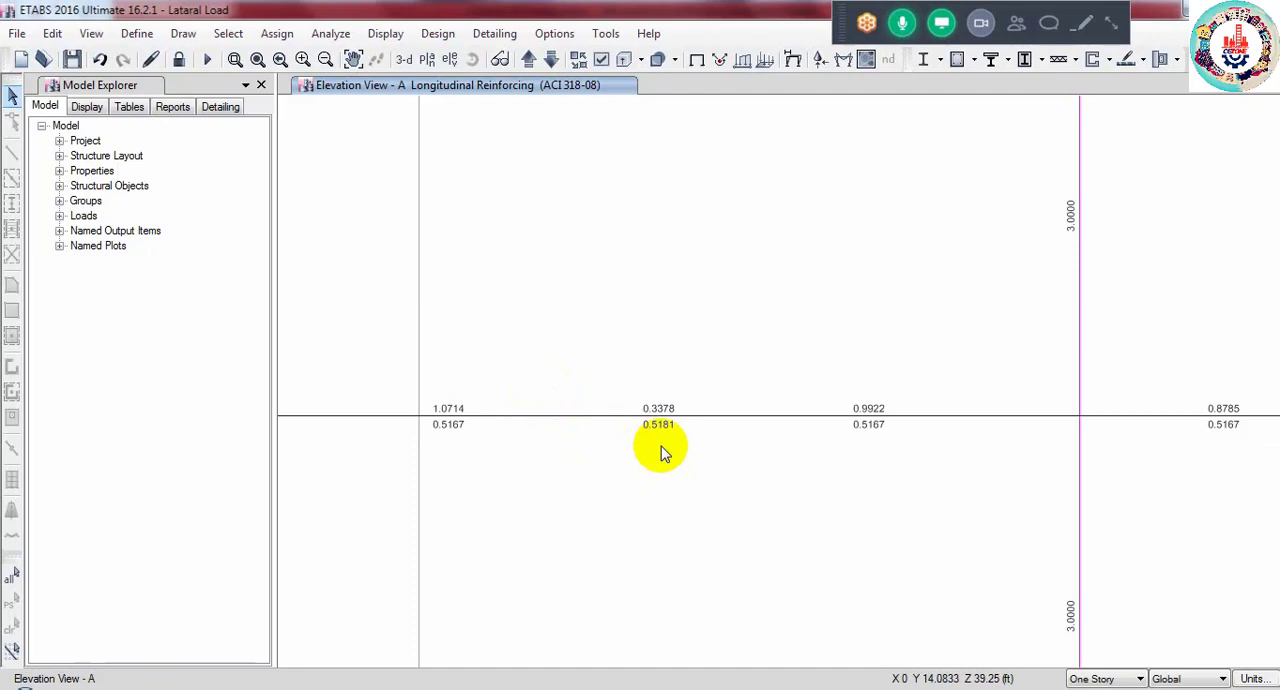
- Step through the elevation views from A onward to review their longitudinal reinforcement, ending on Elevation 5 with the lift core walls
{"action": "left_click", "coordinate": [527, 60]}
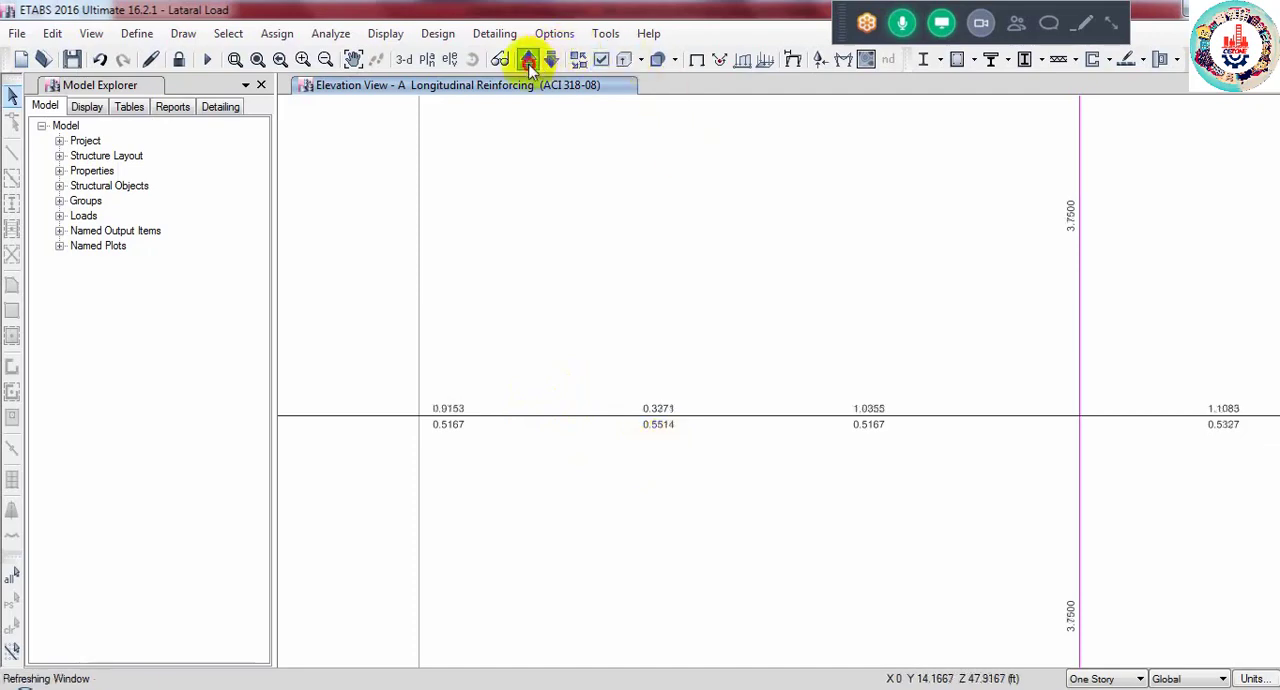
{"action": "left_click", "coordinate": [527, 60]}
{"action": "left_click", "coordinate": [527, 60]}
{"action": "left_click", "coordinate": [527, 60]}
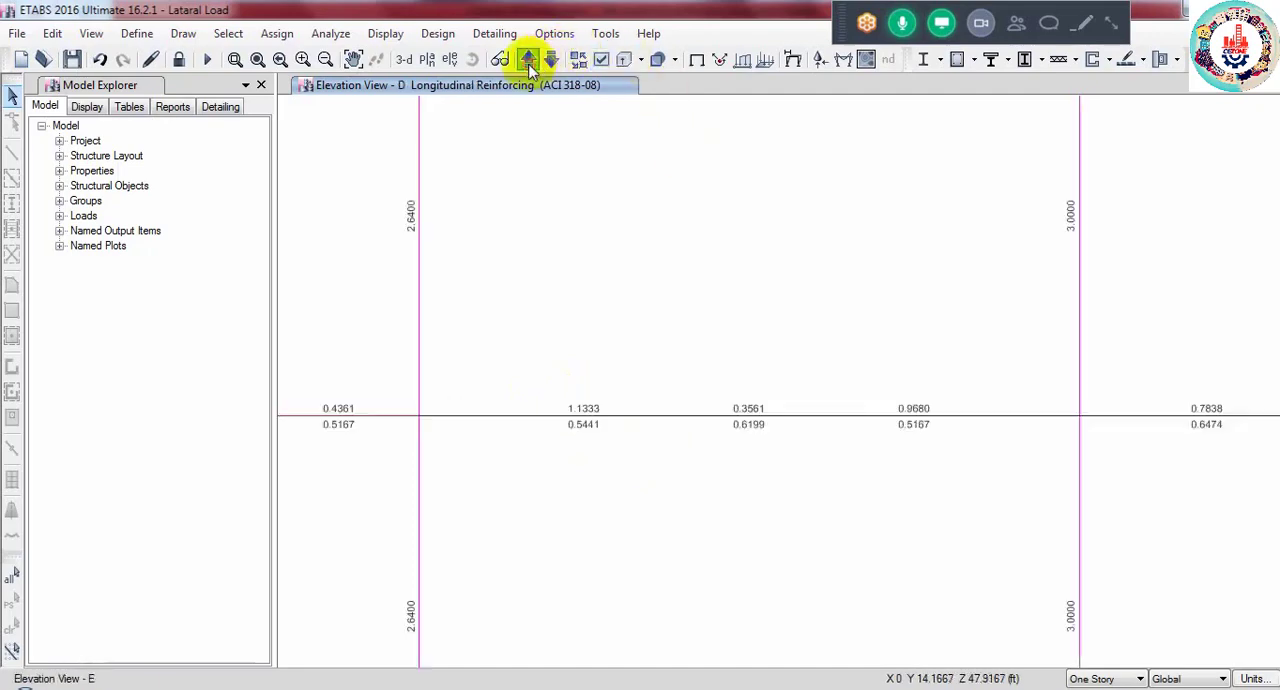
{"action": "left_click", "coordinate": [527, 60]}
{"action": "left_click", "coordinate": [530, 68]}
{"action": "left_click", "coordinate": [530, 68]}
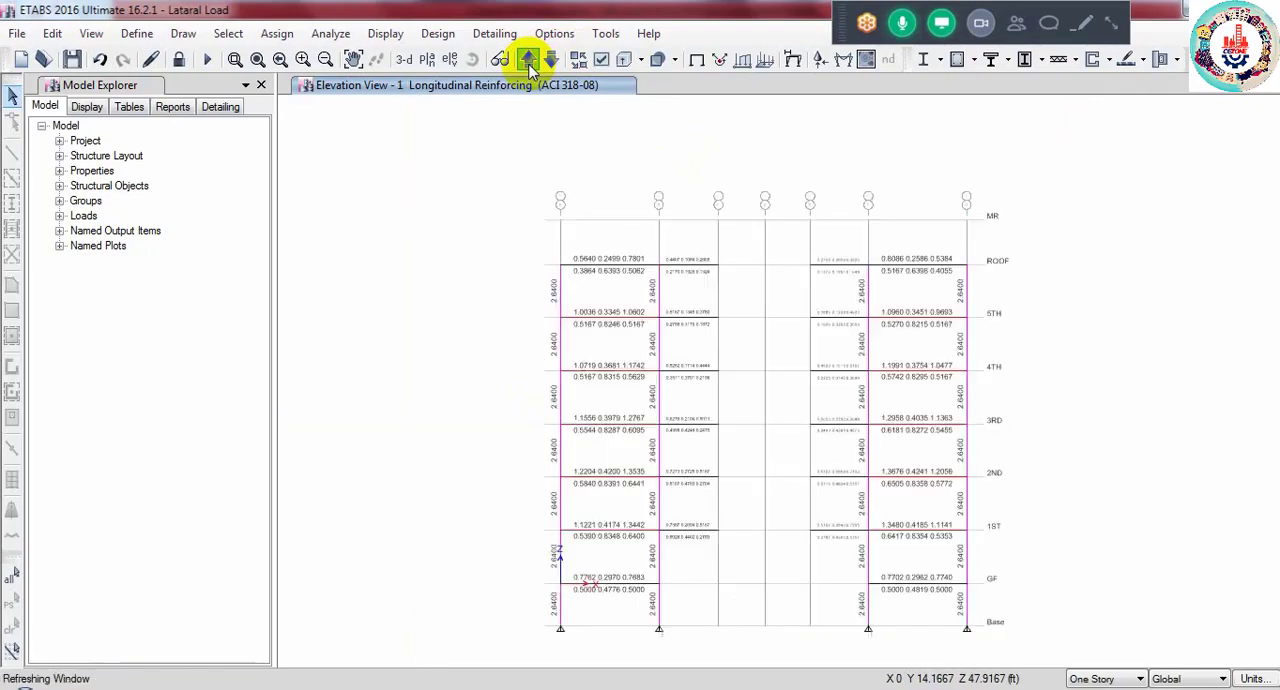
{"action": "left_click", "coordinate": [530, 68]}
{"action": "left_click", "coordinate": [527, 60]}
{"action": "left_click", "coordinate": [525, 58]}
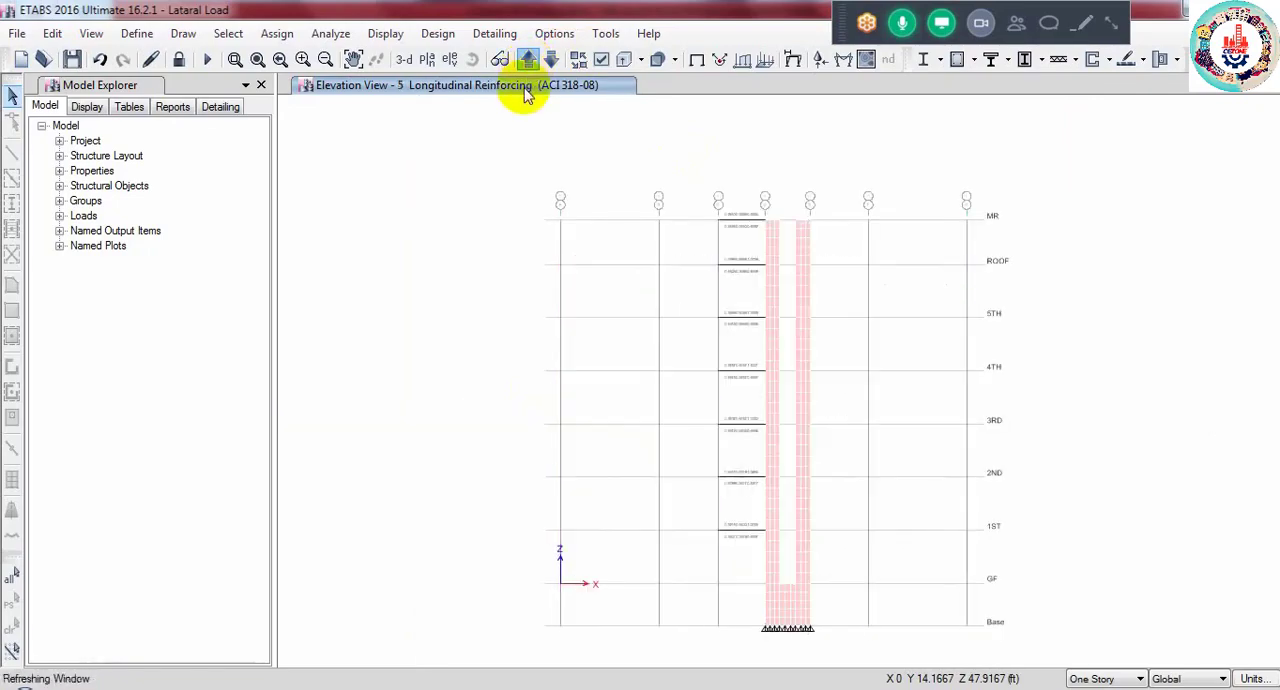
{"action": "left_click", "coordinate": [525, 58]}
{"action": "left_click", "coordinate": [527, 60]}
{"action": "left_click", "coordinate": [527, 60]}
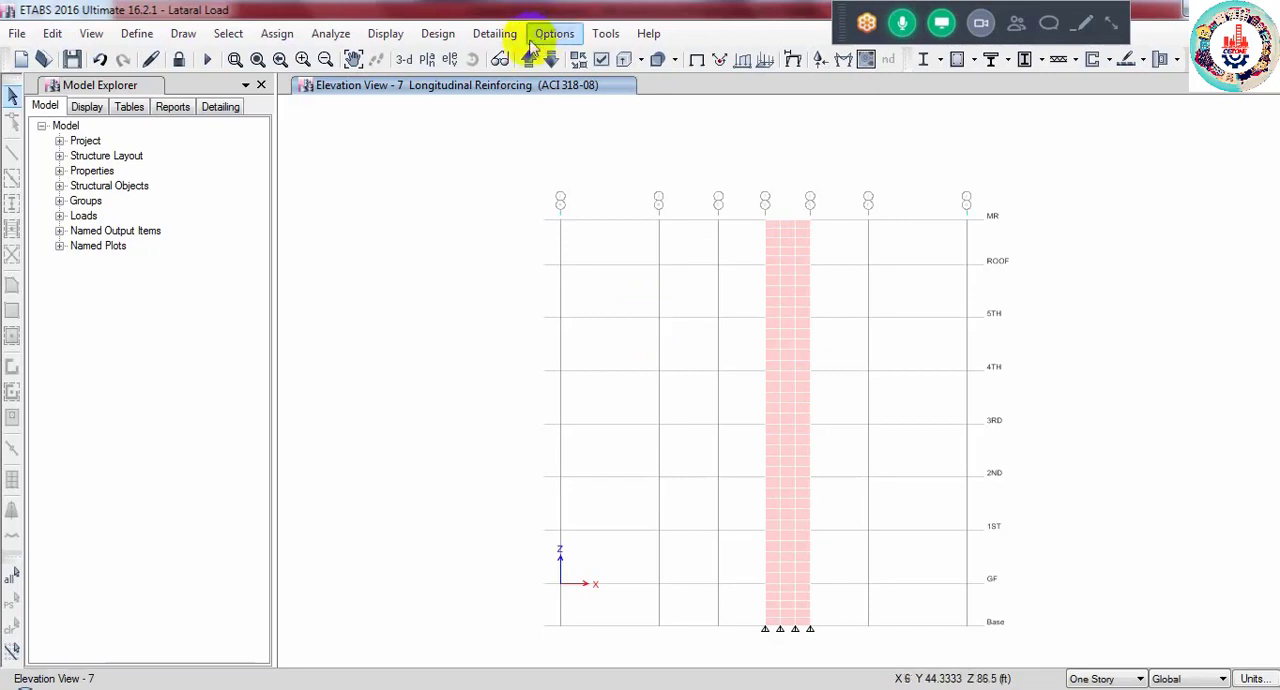
{"action": "left_click", "coordinate": [553, 60]}
{"action": "left_click", "coordinate": [551, 59]}
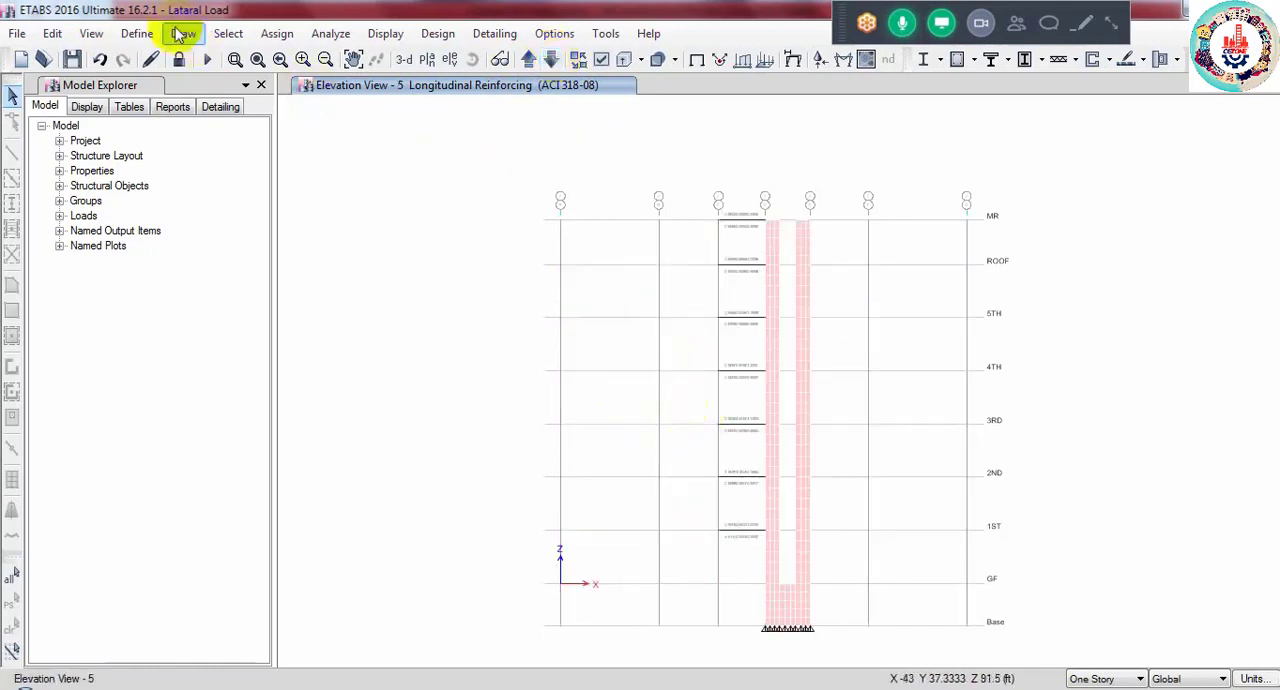
- Review the model's list of defined frame sections and close it without changes
{"action": "left_click", "coordinate": [135, 33]}
{"action": "mouse_move", "coordinate": [321, 96]}
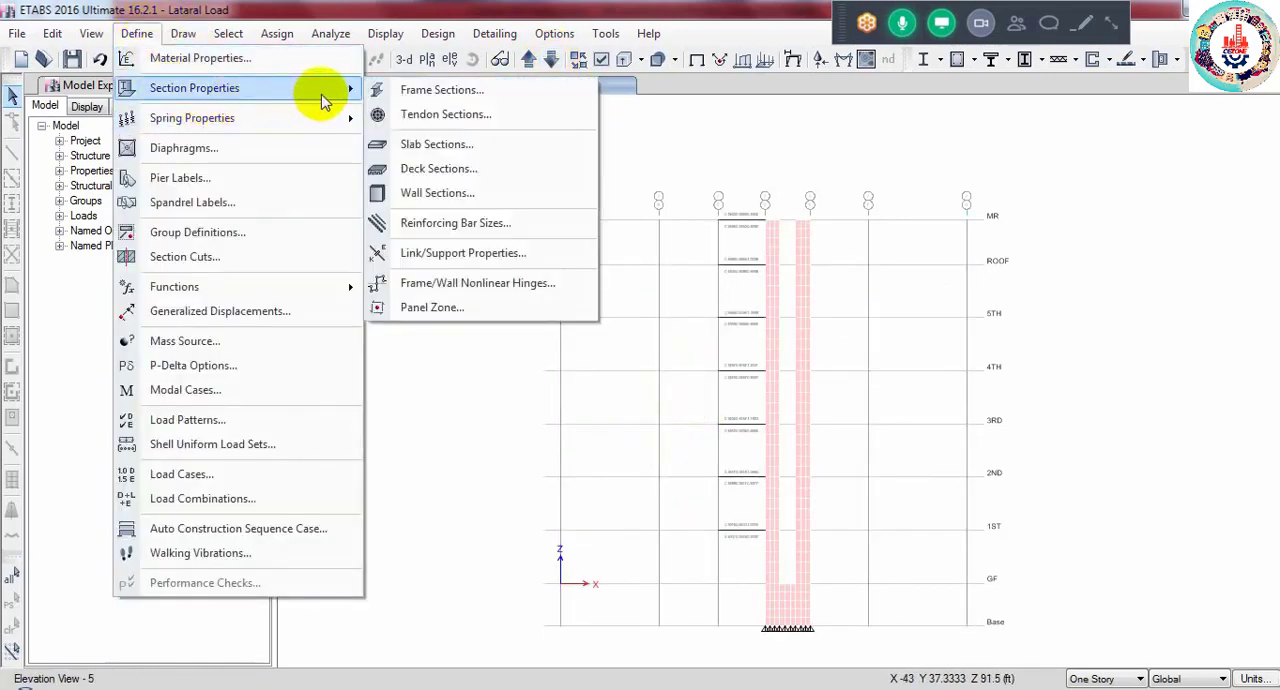
{"action": "left_click", "coordinate": [414, 92]}
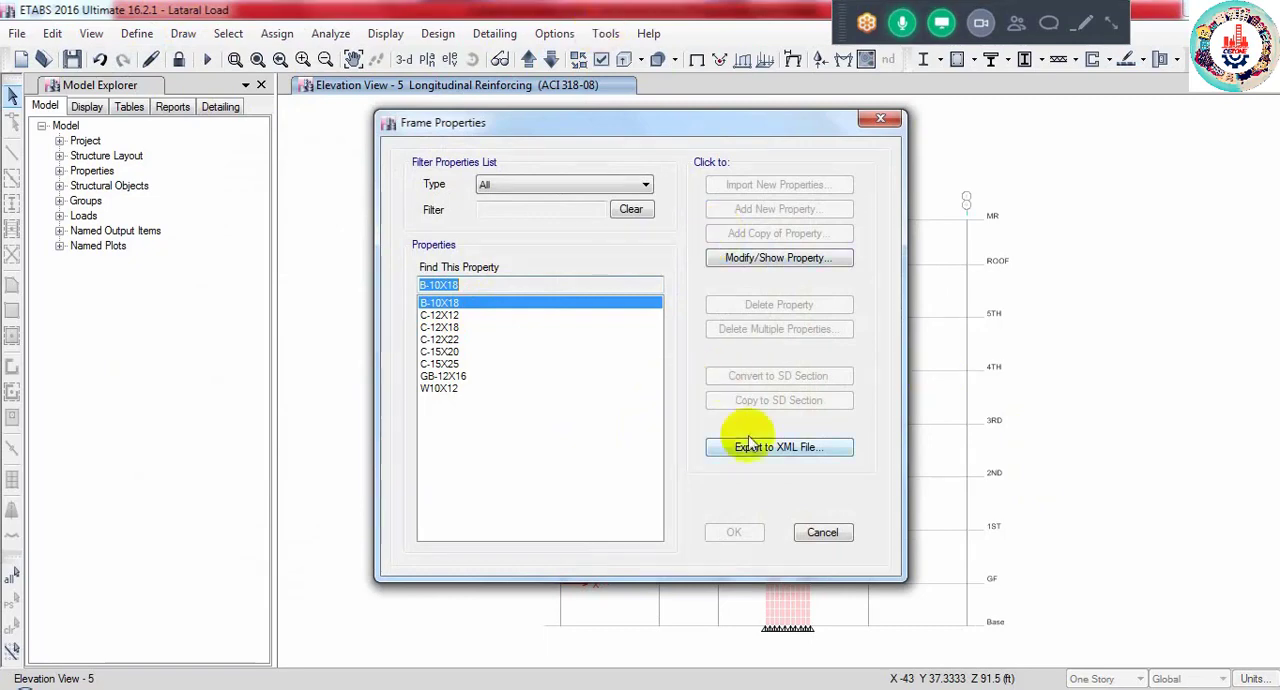
{"action": "left_click", "coordinate": [823, 535]}
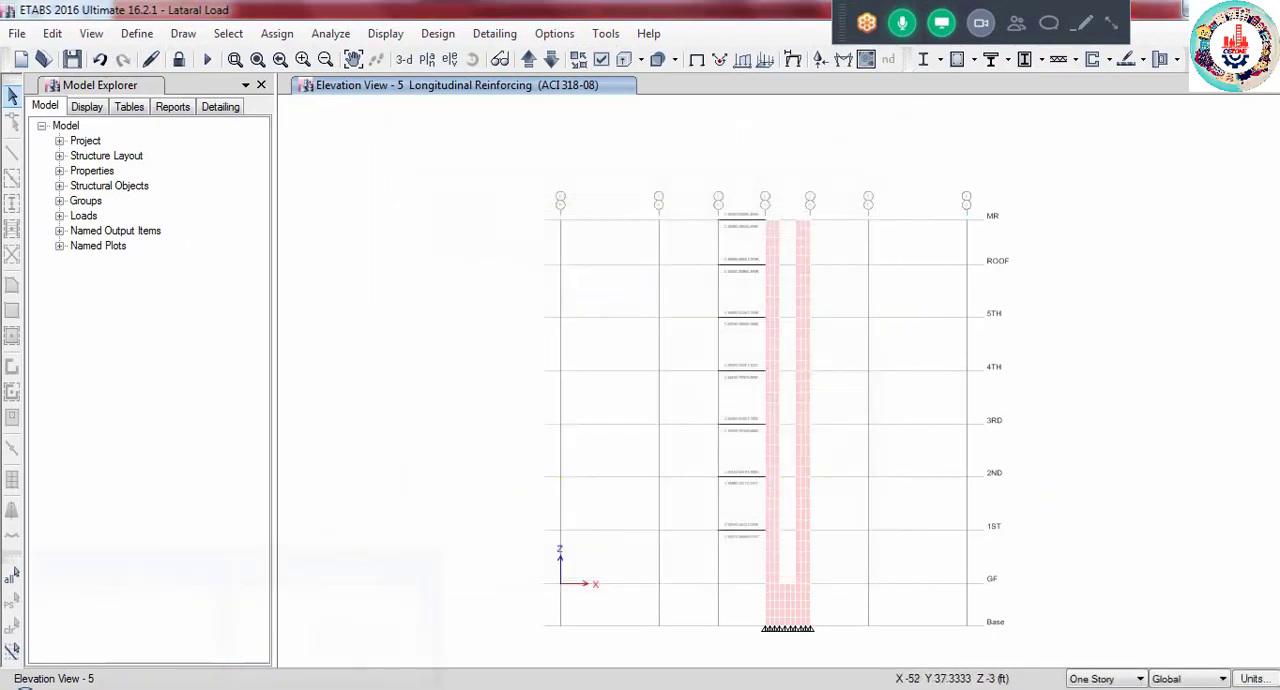
- Switch to the other open ETABS model and change its 4TH FLOOR plan to the 3-D view
{"action": "mouse_move", "coordinate": [220, 686]}
{"action": "left_click", "coordinate": [322, 628]}
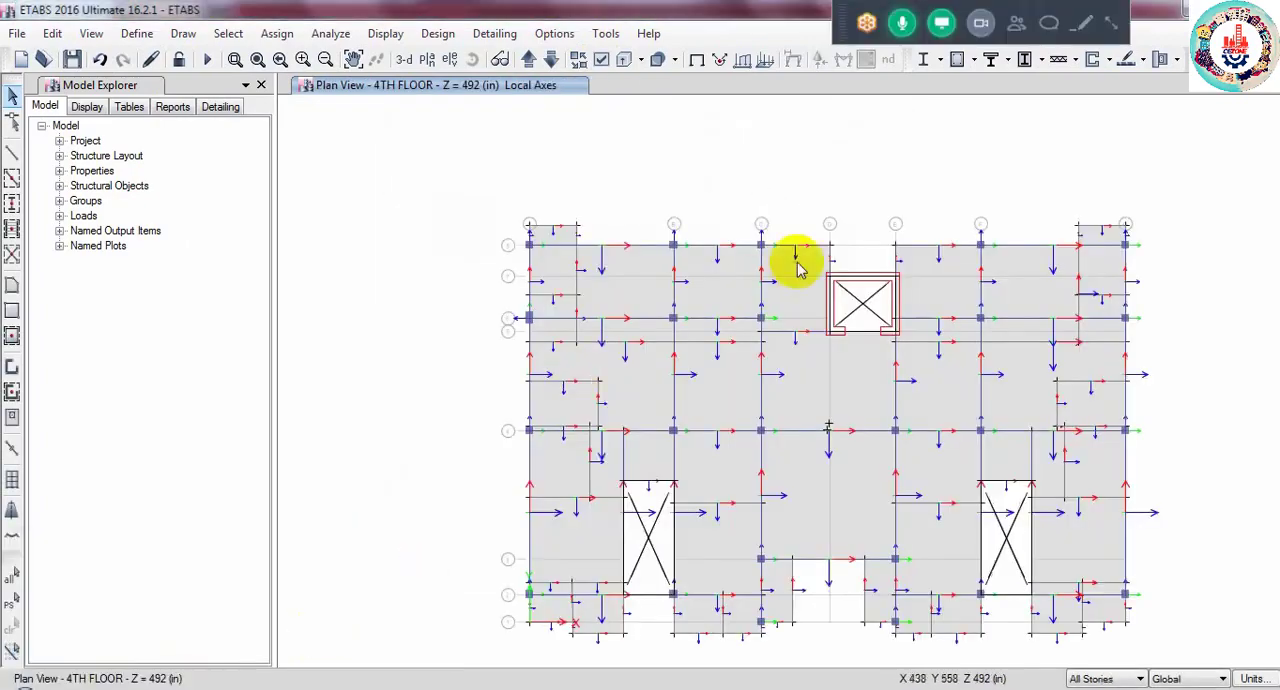
{"action": "left_click", "coordinate": [405, 60]}
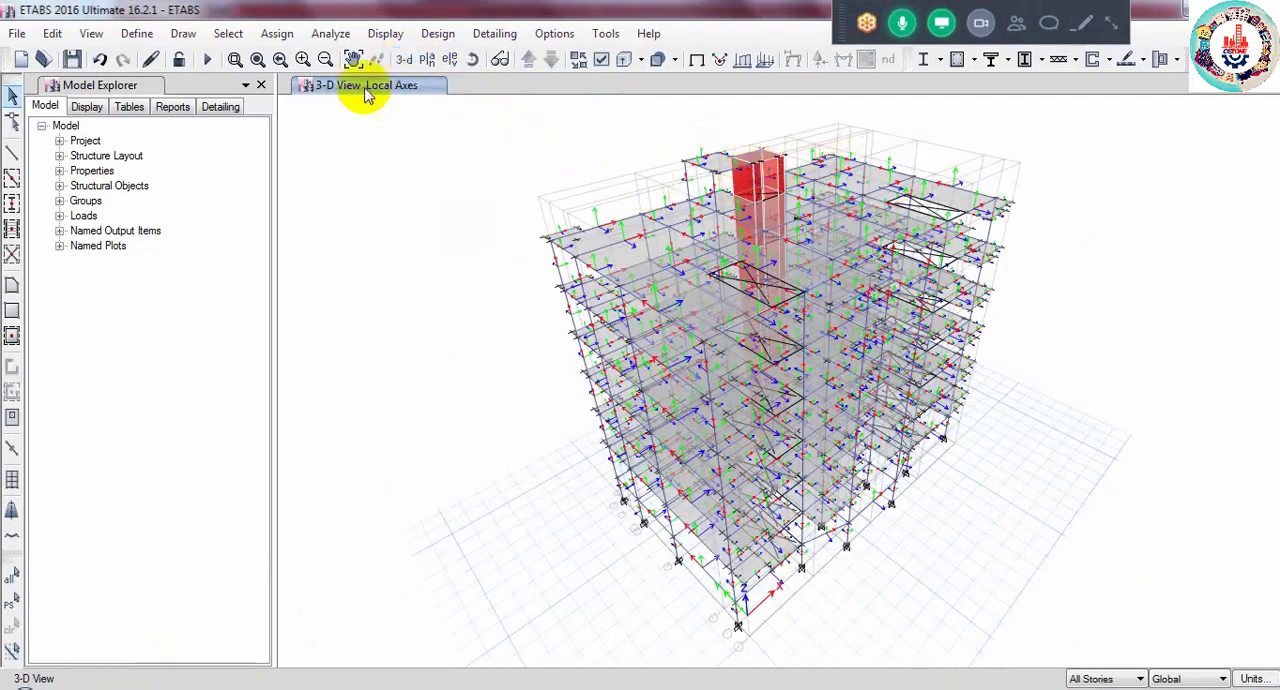
- Select all shells with the WALL 12 wall section and show only those lift core walls in the 3-D view
{"action": "left_click", "coordinate": [228, 33]}
{"action": "mouse_move", "coordinate": [383, 68]}
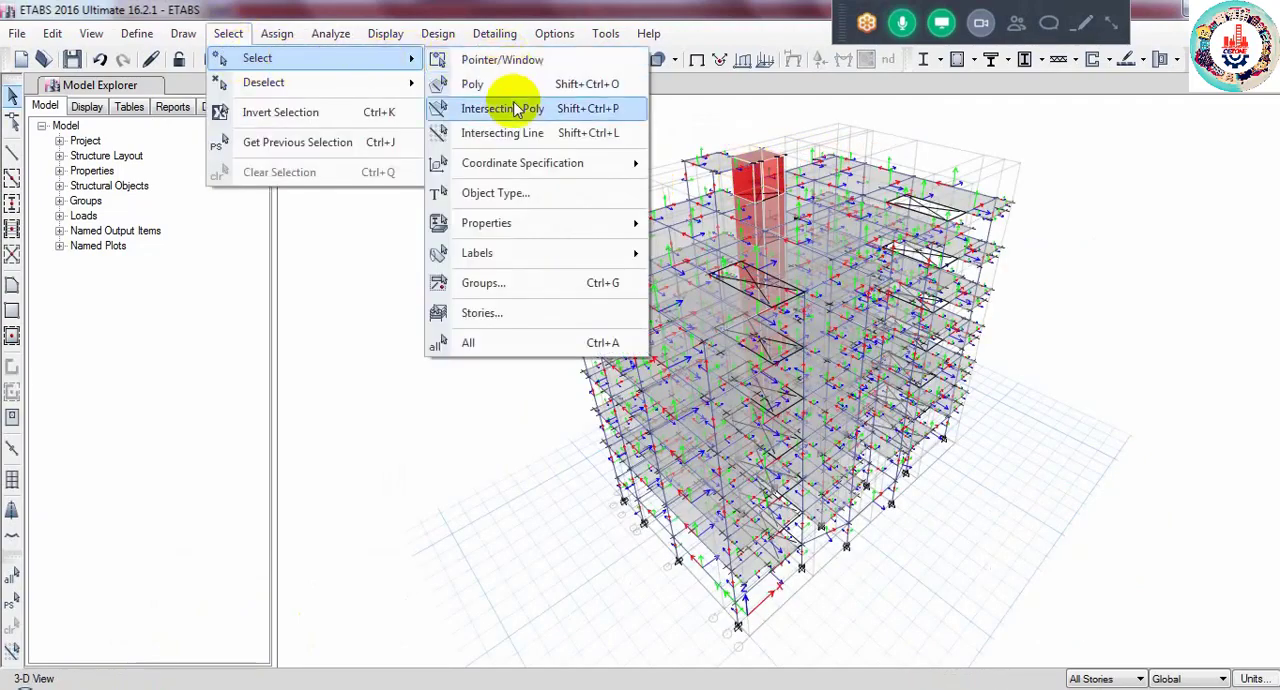
{"action": "mouse_move", "coordinate": [528, 223]}
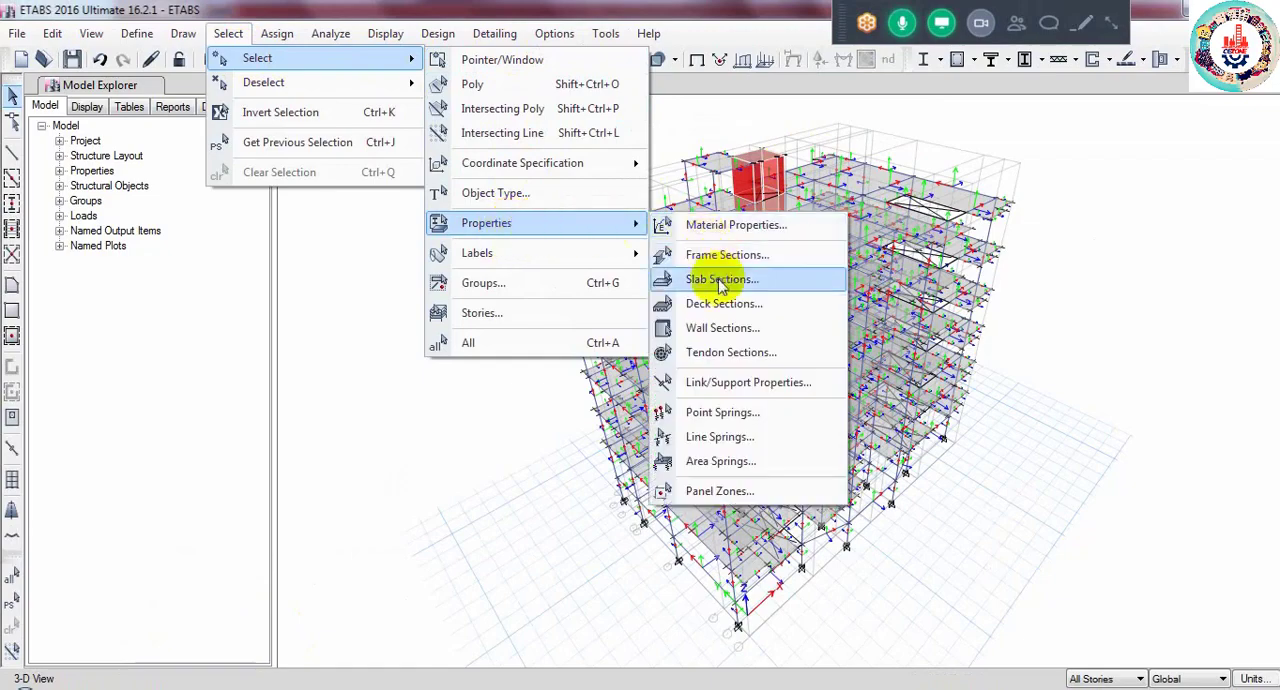
{"action": "left_click", "coordinate": [722, 328]}
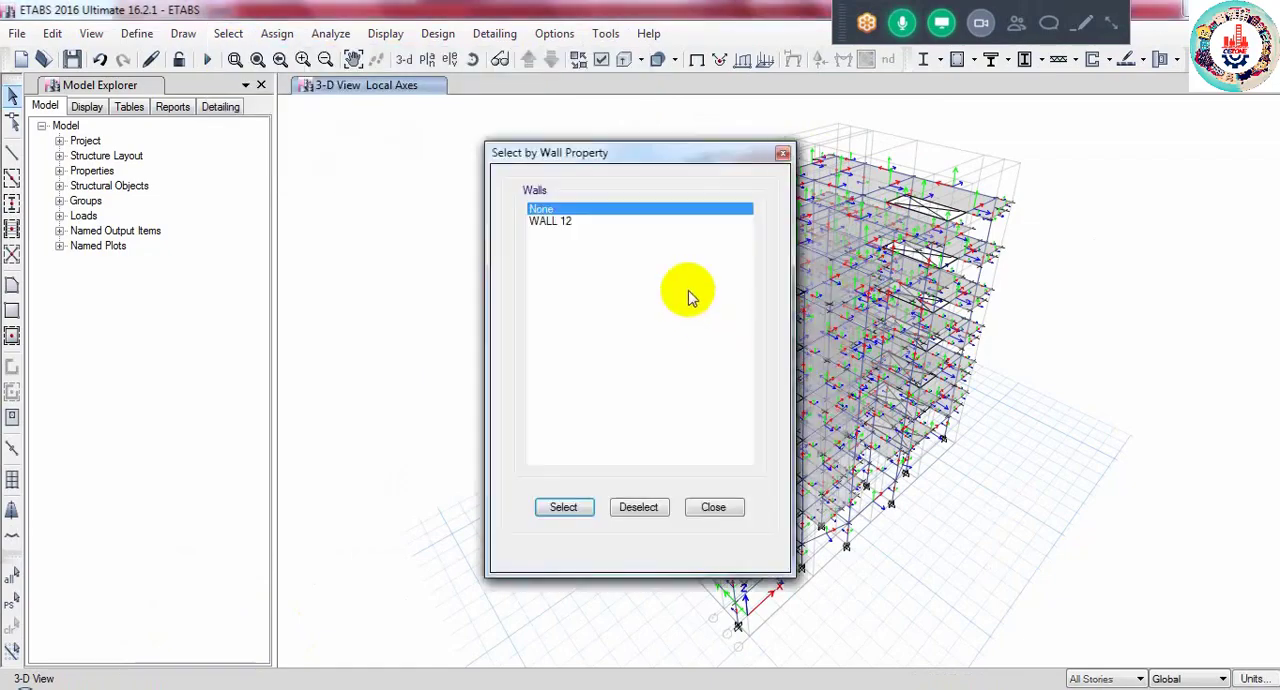
{"action": "left_click", "coordinate": [562, 221]}
{"action": "left_click", "coordinate": [565, 507]}
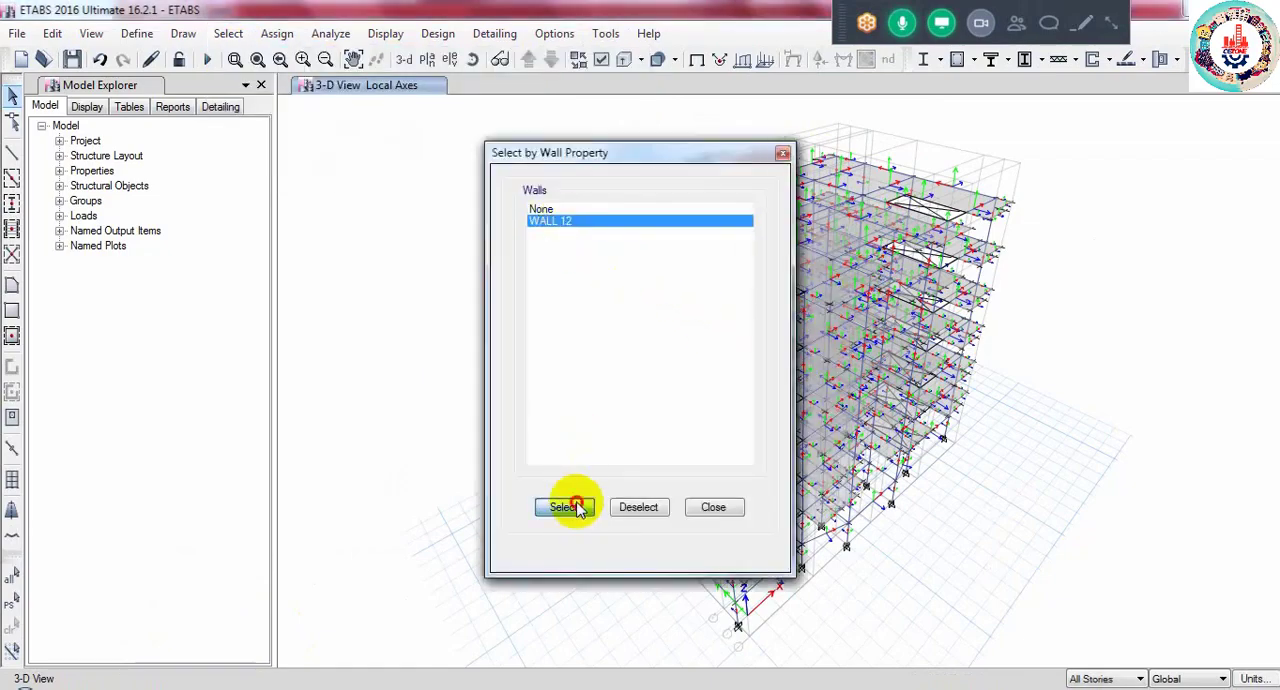
{"action": "left_click", "coordinate": [713, 507]}
{"action": "right_click", "coordinate": [402, 197]}
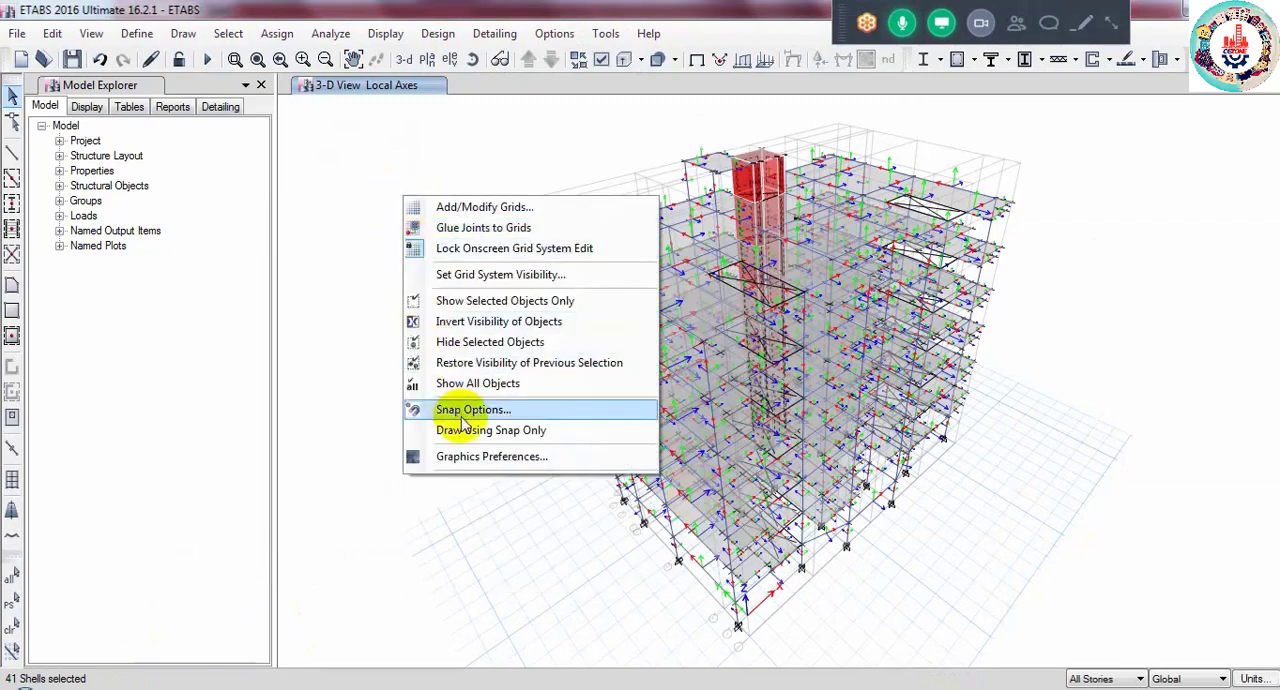
{"action": "left_click", "coordinate": [462, 300]}
{"action": "scroll", "coordinate": [757, 202], "scroll_direction": "up", "scroll_amount": 4}
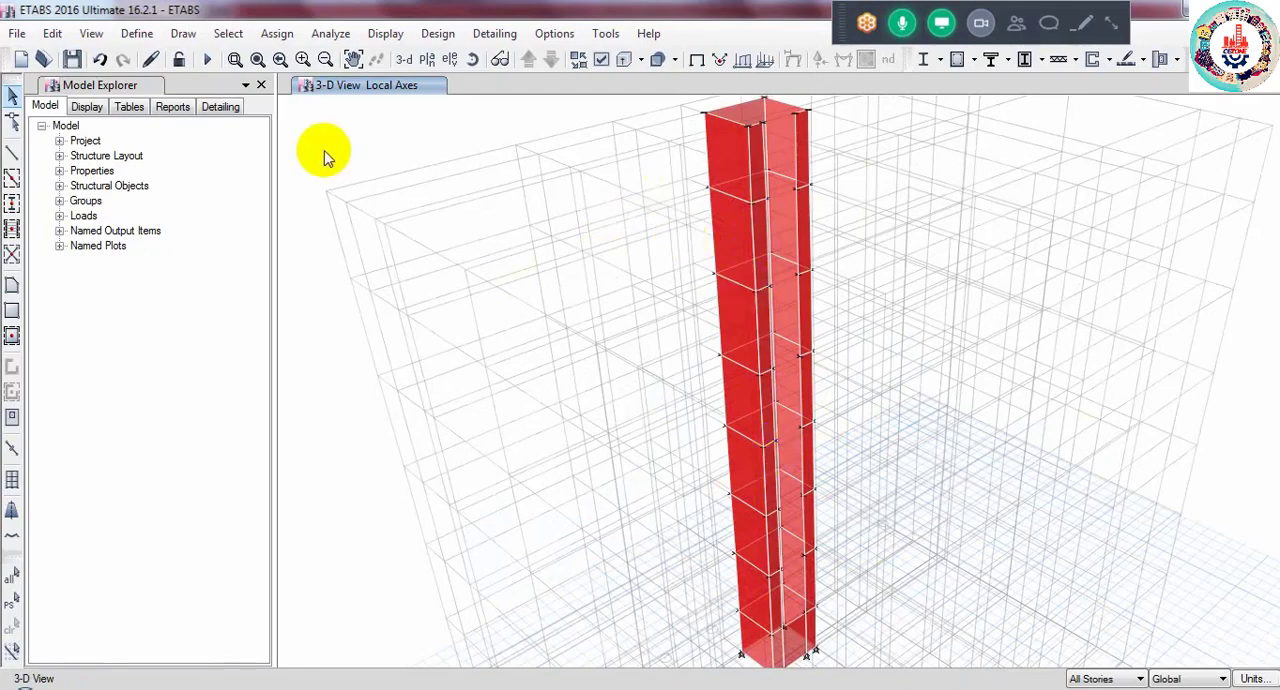
- Select the isolated lift core shells again by their WALL 12 wall section
{"action": "left_click", "coordinate": [228, 33]}
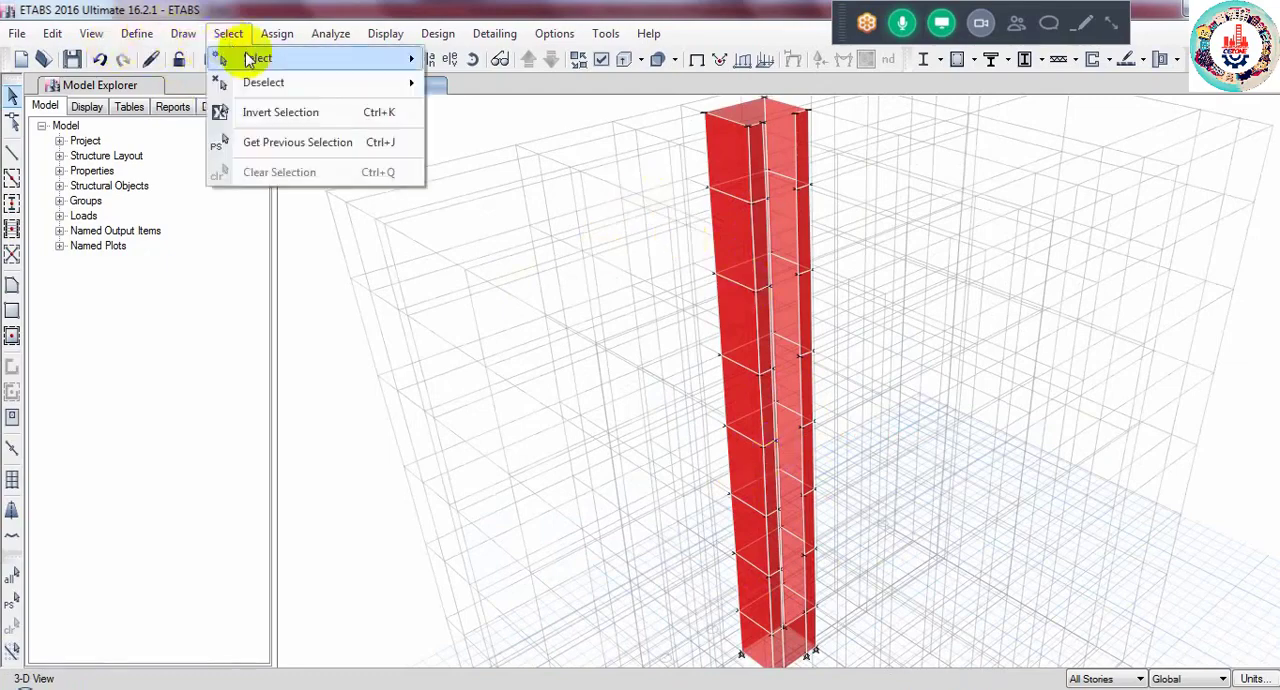
{"action": "mouse_move", "coordinate": [372, 62]}
{"action": "mouse_move", "coordinate": [545, 223]}
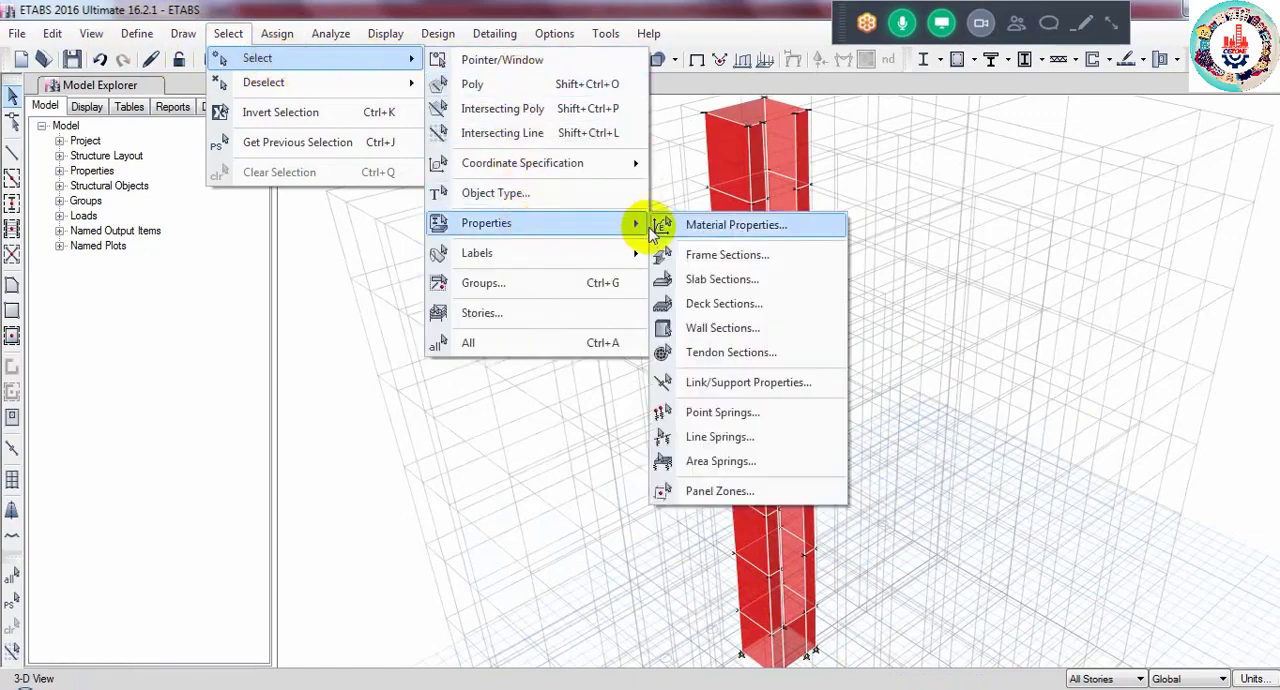
{"action": "left_click", "coordinate": [722, 328]}
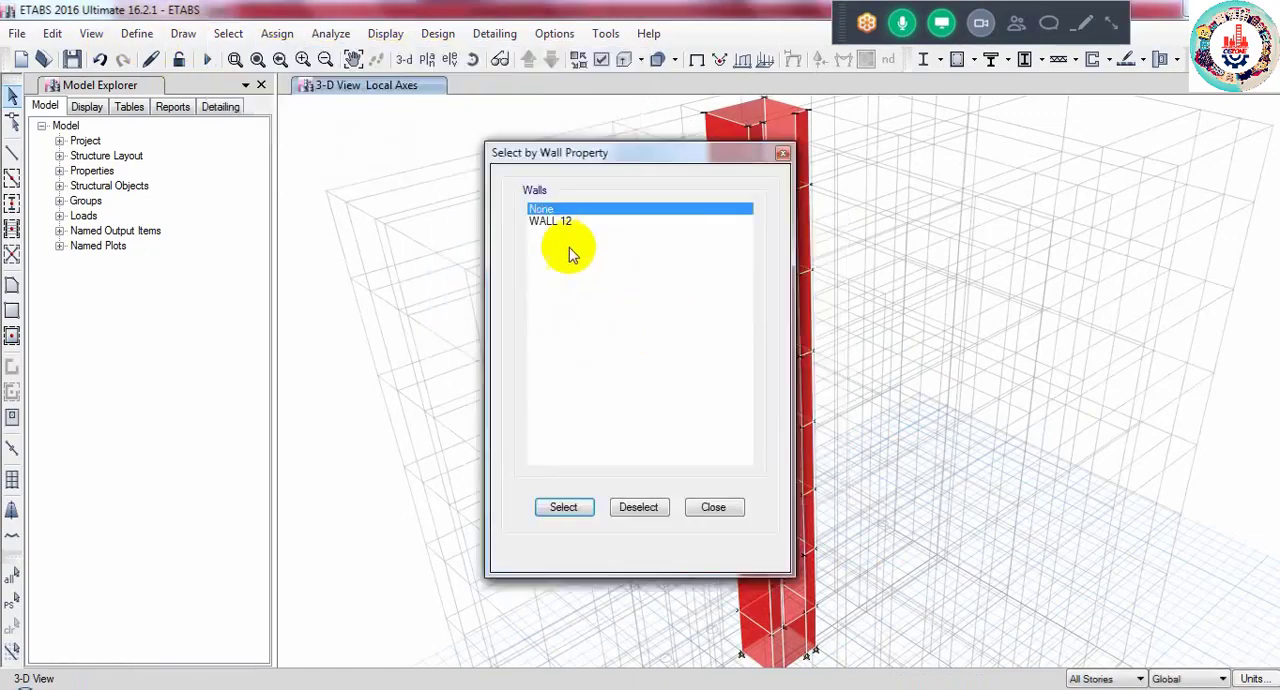
{"action": "left_click", "coordinate": [558, 221]}
{"action": "left_click", "coordinate": [584, 506]}
{"action": "left_click", "coordinate": [712, 507]}
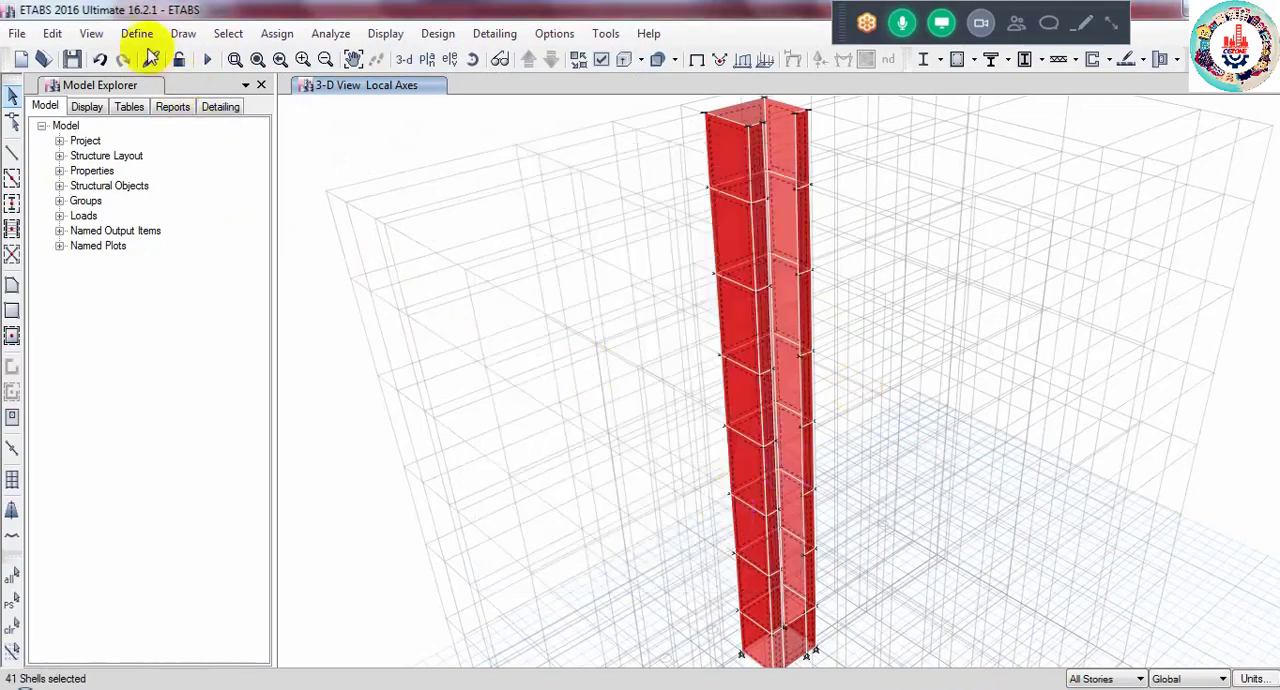
- Divide the selected lift core wall shells into 3 by 5 areas each
{"action": "left_click", "coordinate": [53, 35]}
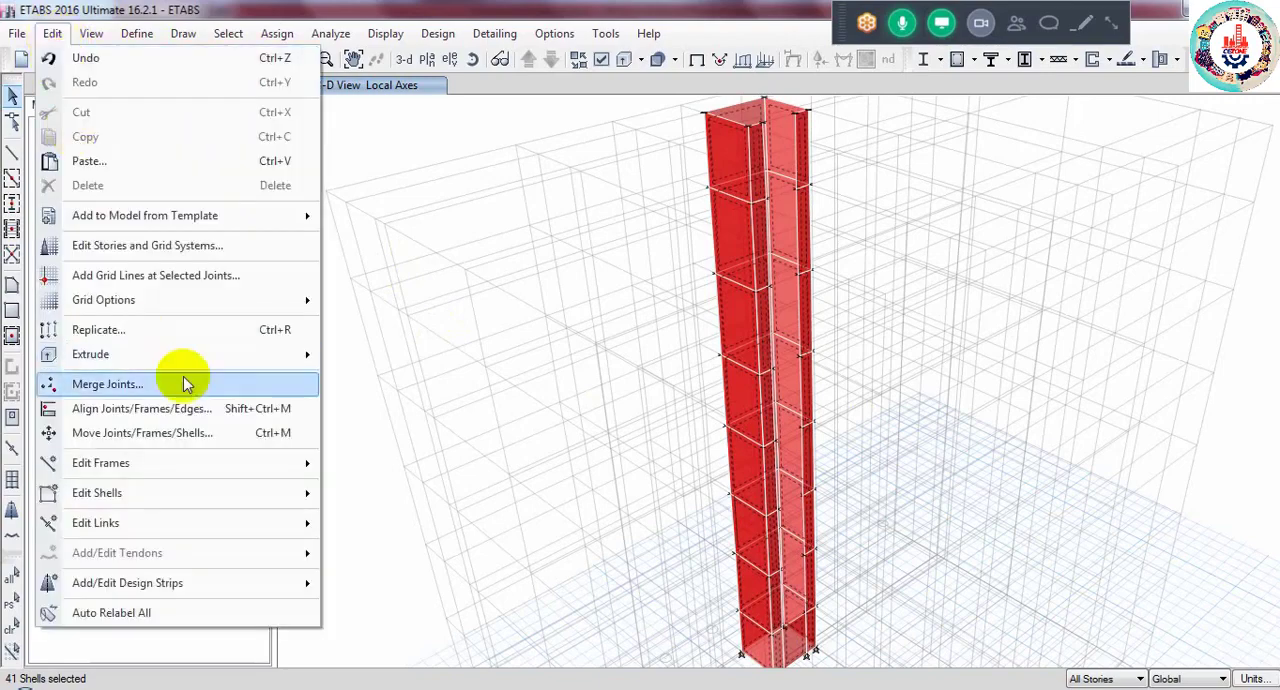
{"action": "mouse_move", "coordinate": [201, 499]}
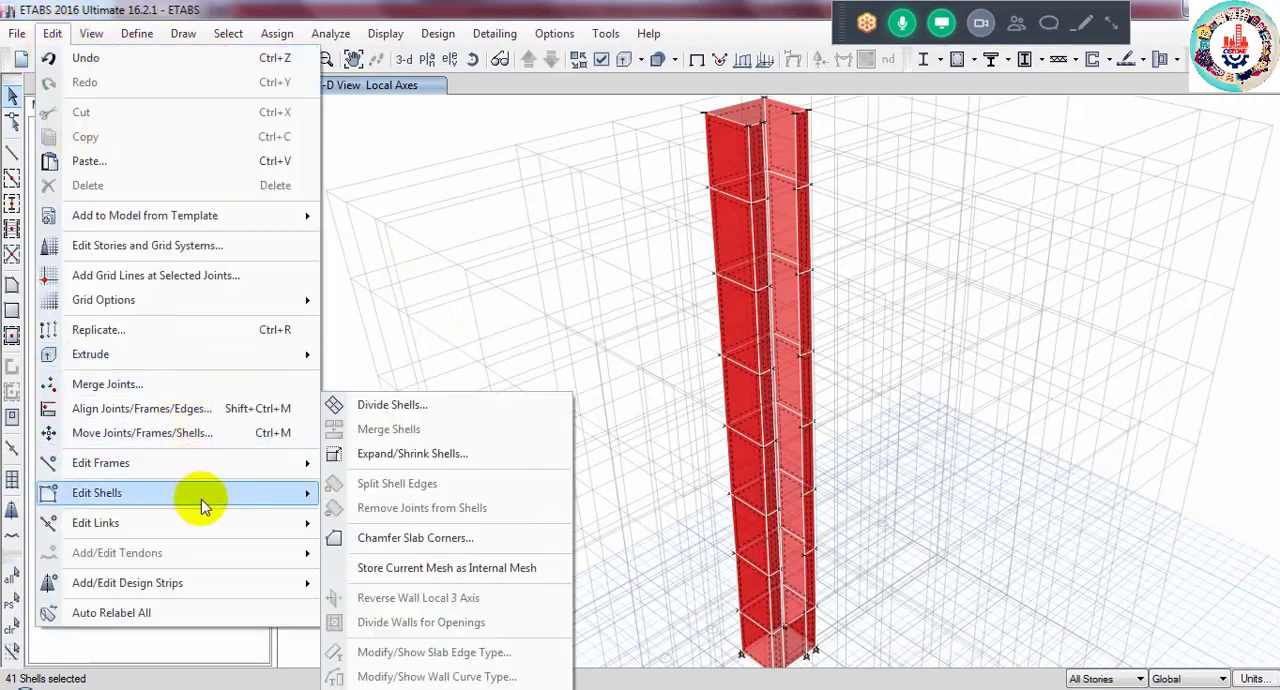
{"action": "left_click", "coordinate": [365, 406]}
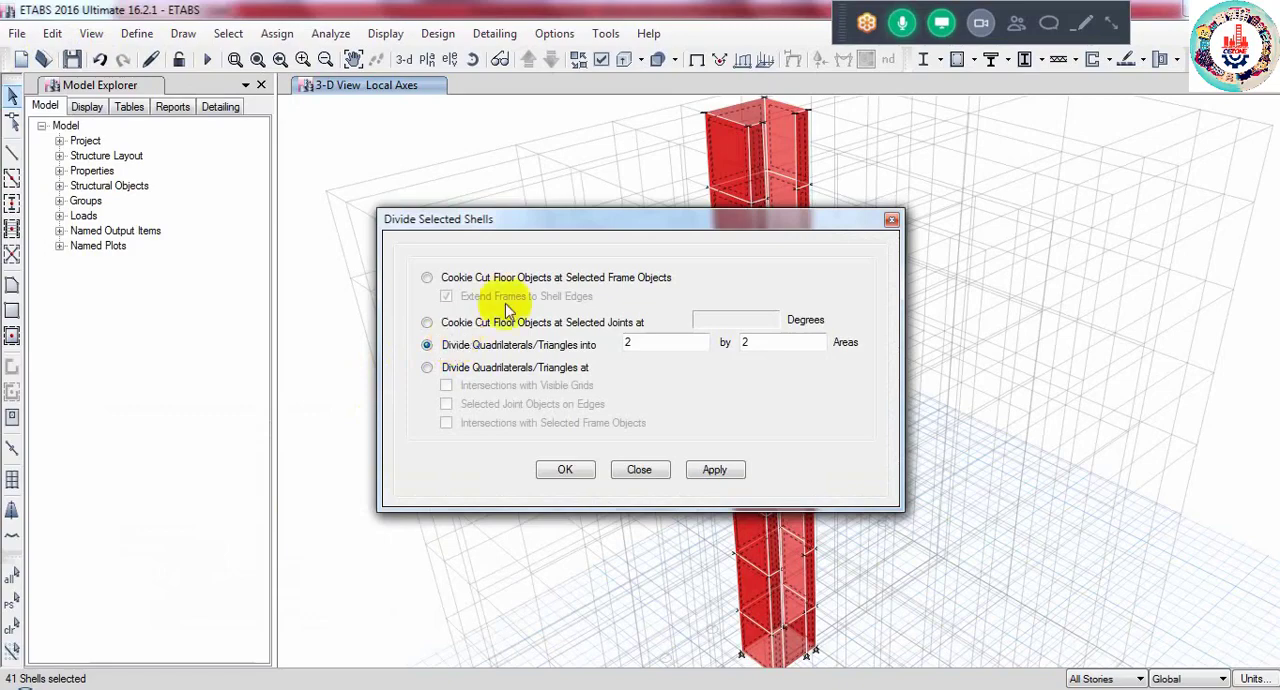
{"action": "left_click_drag", "start_coordinate": [531, 230], "coordinate": [175, 309]}
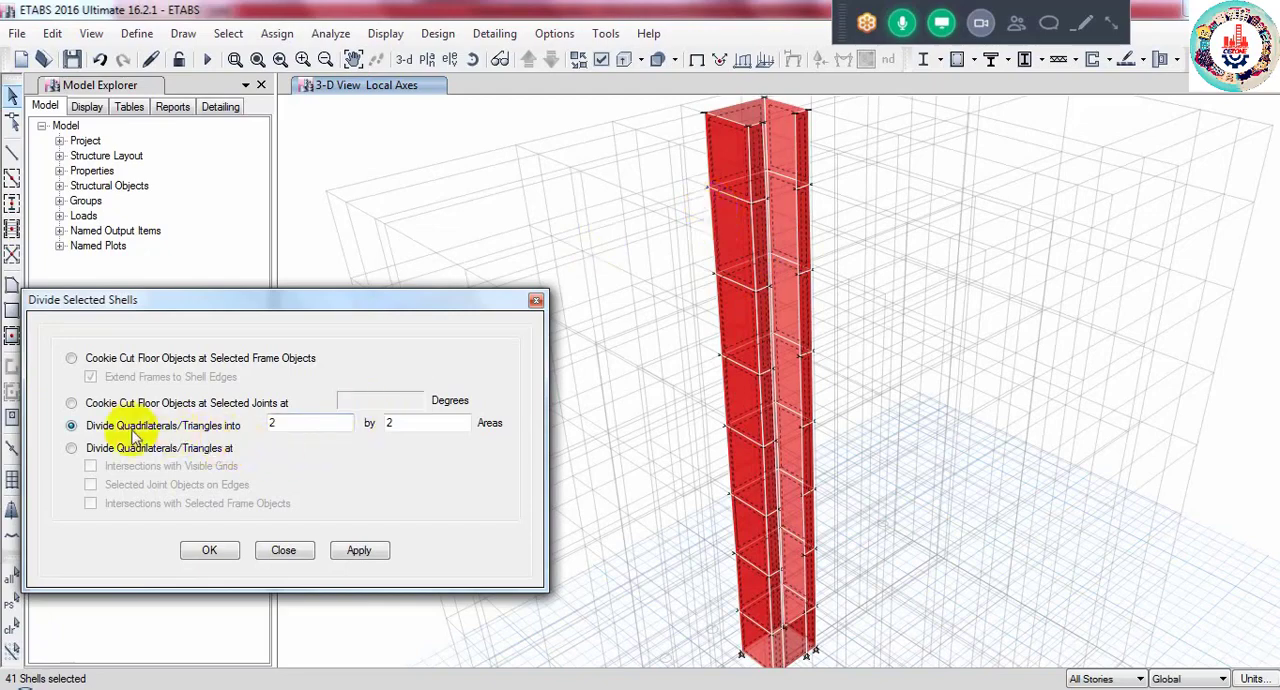
{"action": "double_click", "coordinate": [270, 423]}
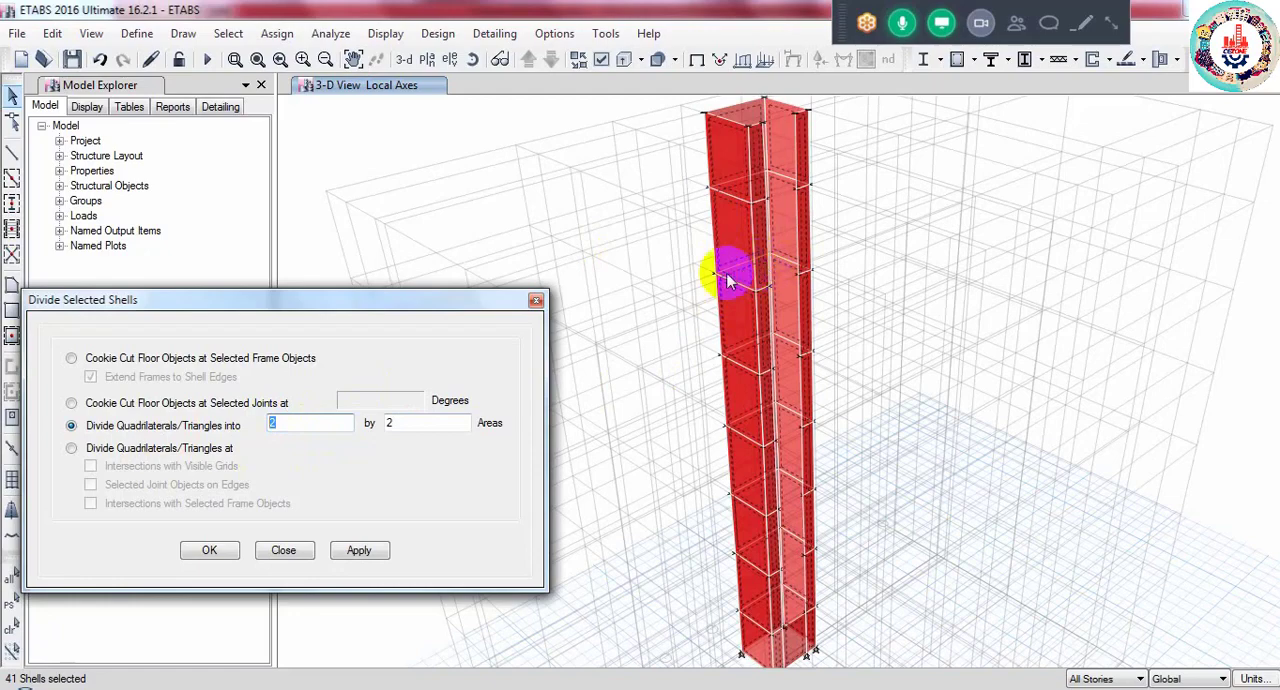
{"action": "type", "text": "3"}
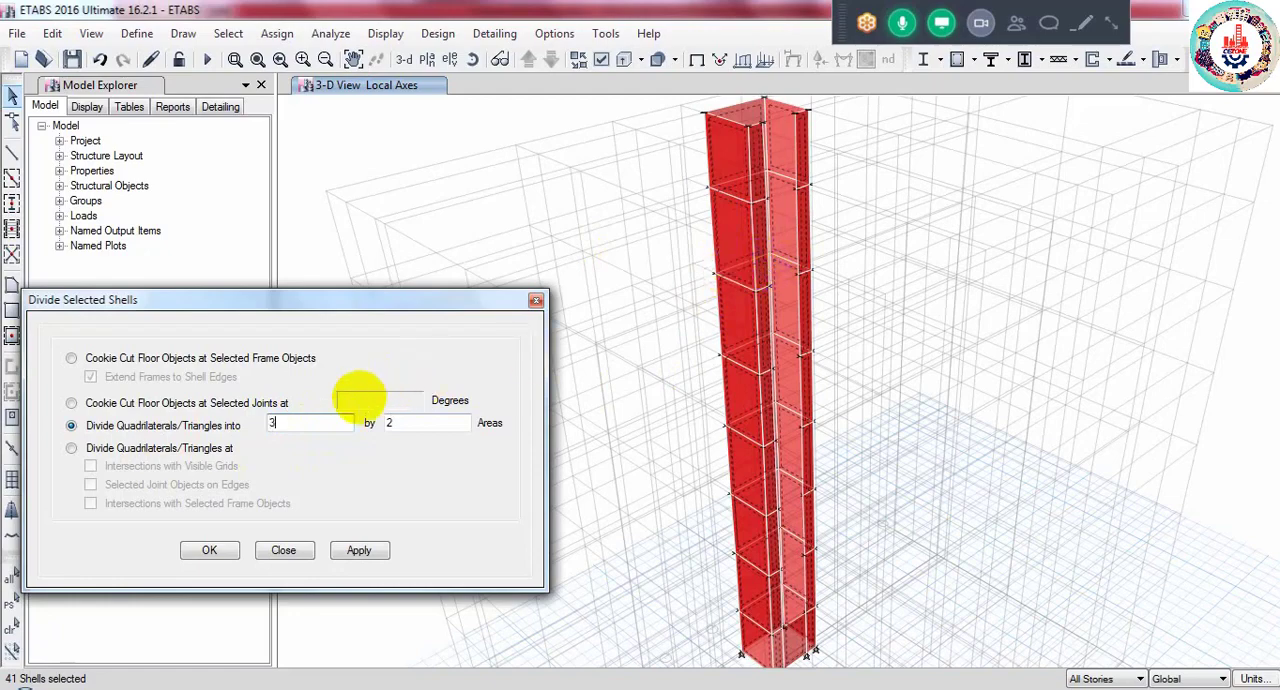
{"action": "left_click", "coordinate": [397, 425]}
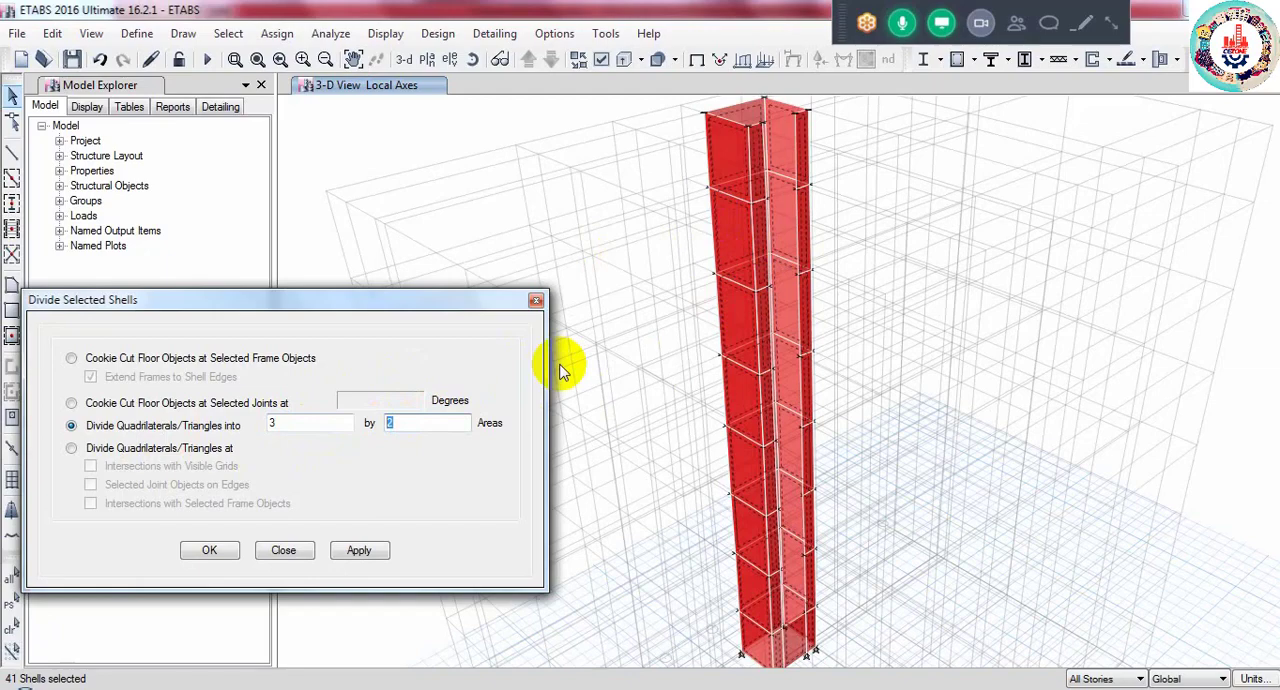
{"action": "type", "text": "5"}
{"action": "left_click", "coordinate": [199, 560]}
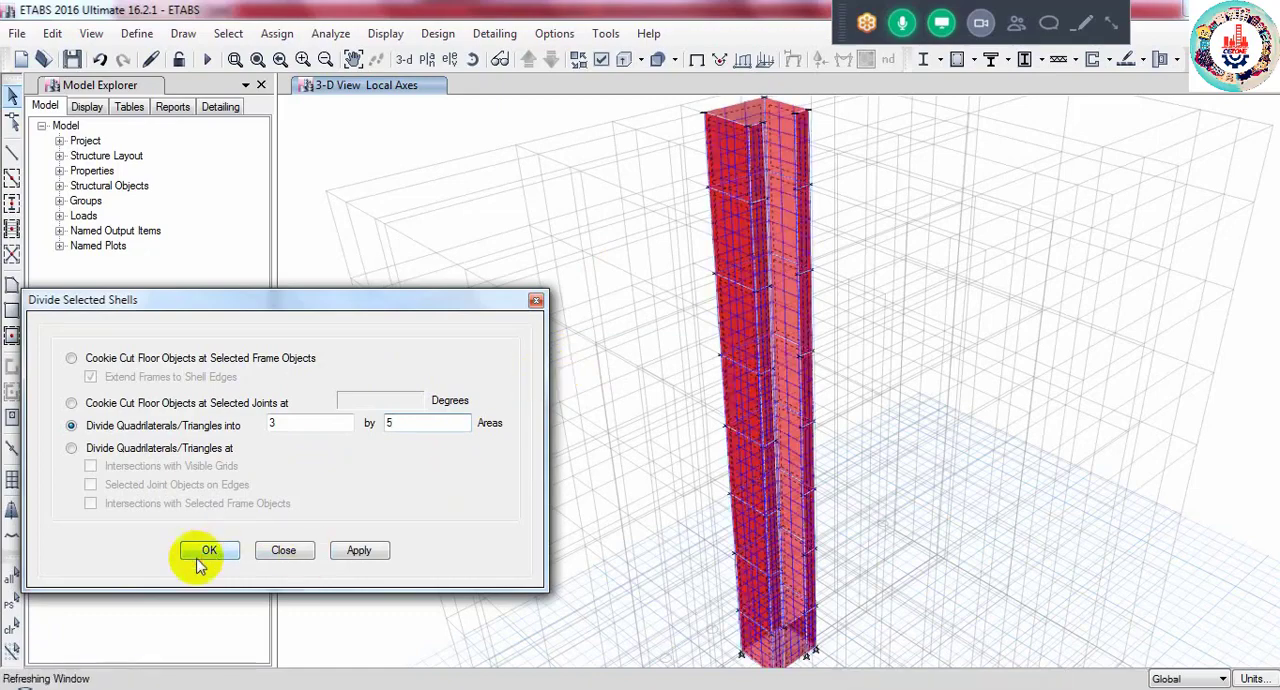
- Examine the divided lift core walls in the 5TH FLOOR plan and in Elevation 7
{"action": "left_click", "coordinate": [427, 60]}
{"action": "left_click", "coordinate": [551, 315]}
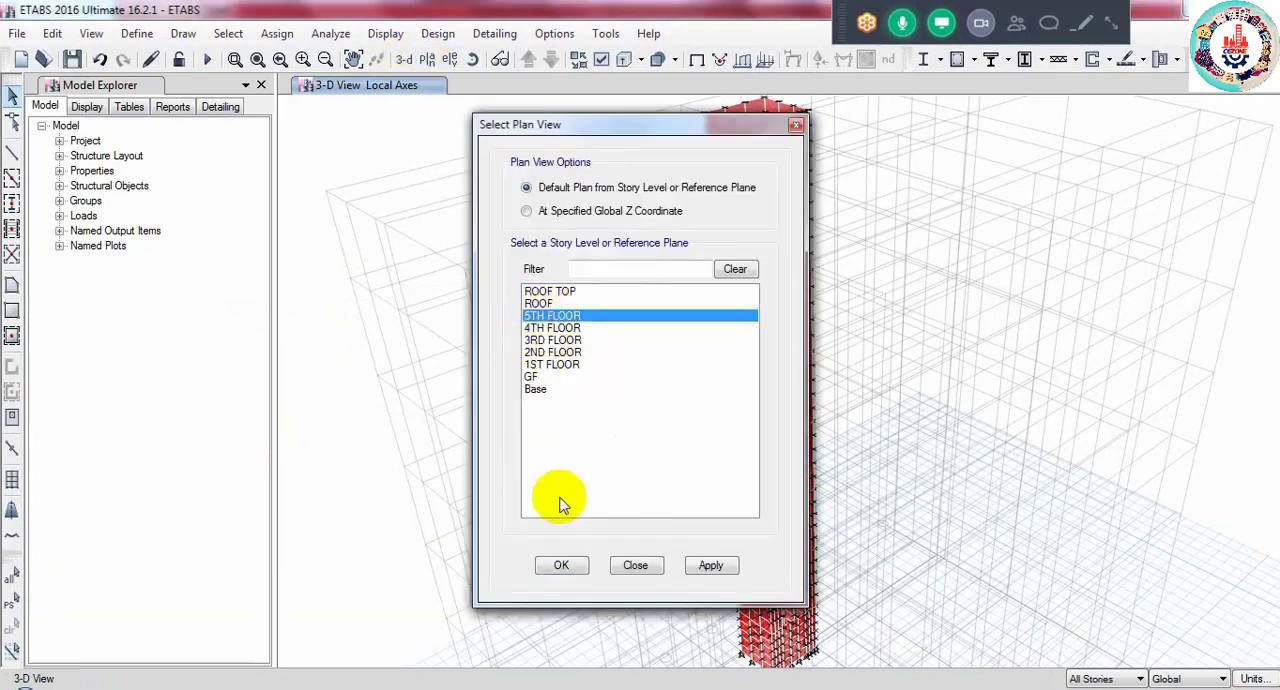
{"action": "left_click", "coordinate": [561, 566]}
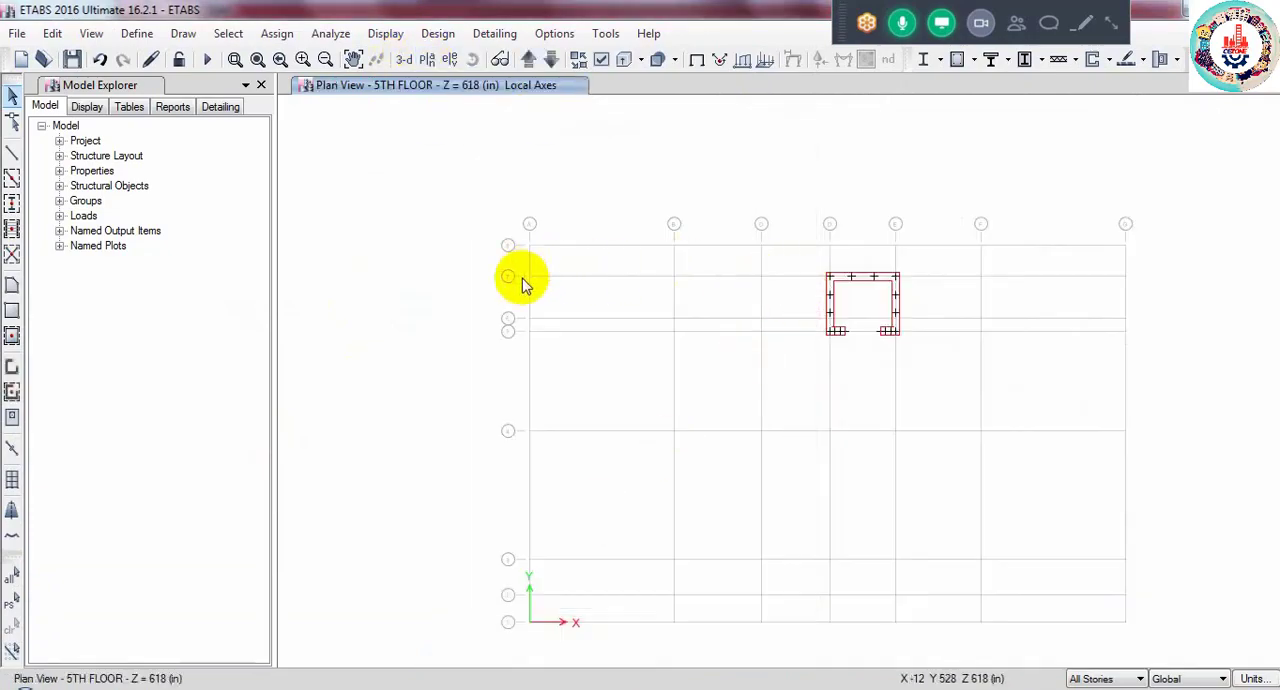
{"action": "left_click", "coordinate": [450, 59]}
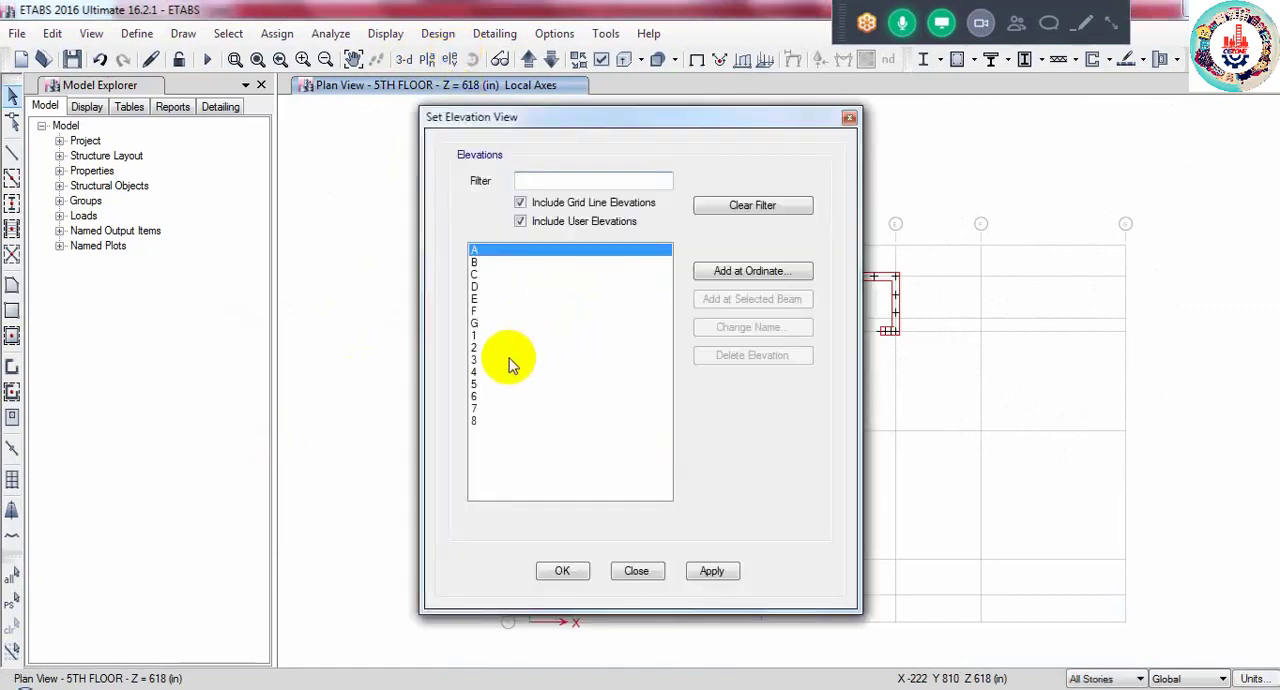
{"action": "left_click", "coordinate": [494, 408]}
{"action": "left_click", "coordinate": [564, 570]}
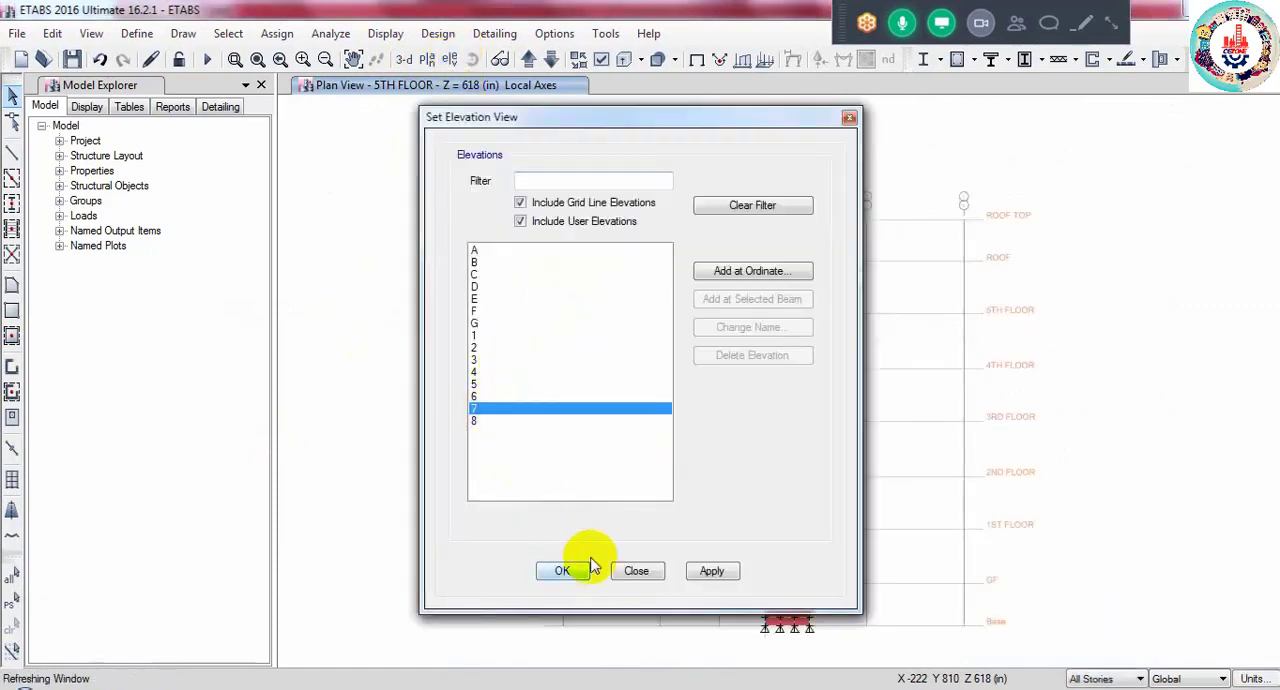
{"action": "scroll", "coordinate": [791, 249], "scroll_direction": "up", "scroll_amount": 3}
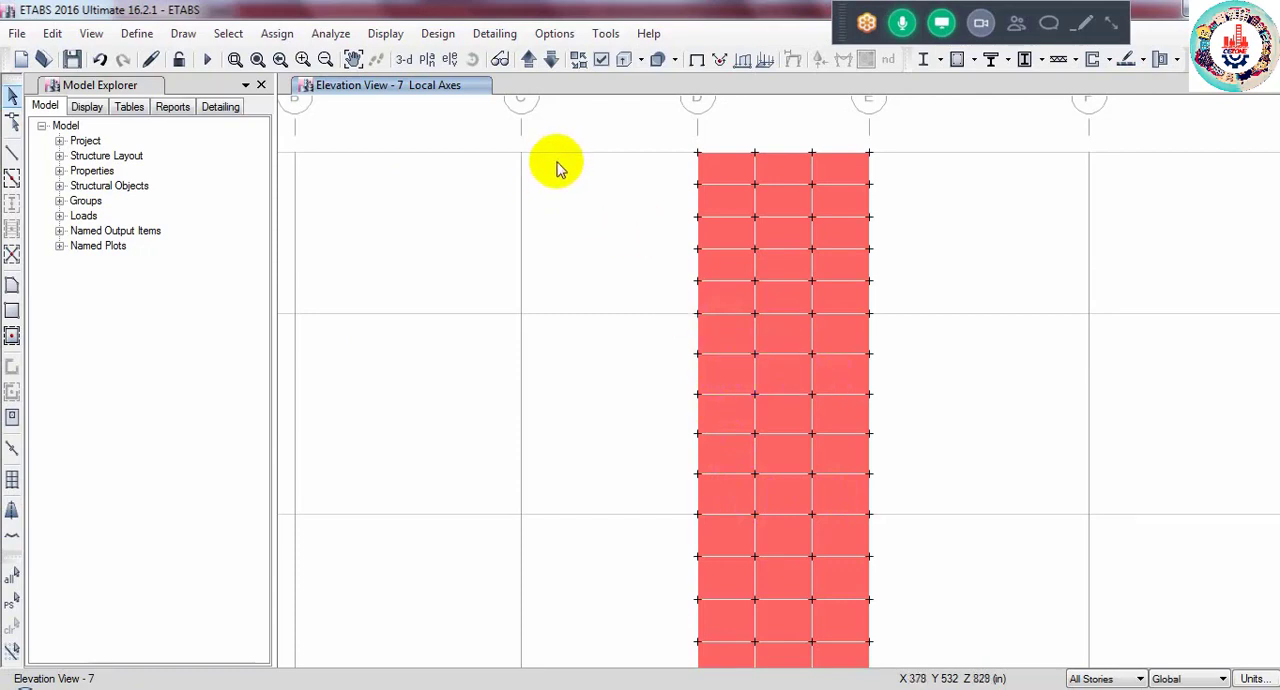
- Return to the 3-D view and look at the meshed lift core walls up close
{"action": "left_click", "coordinate": [408, 66]}
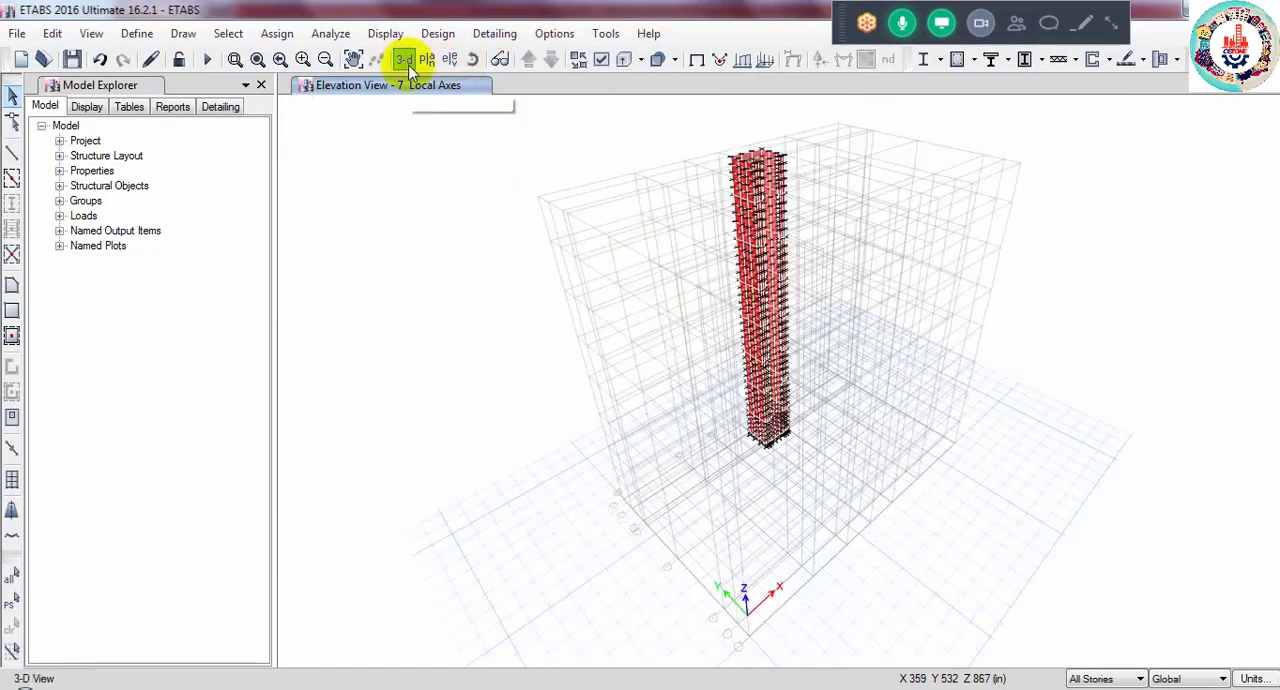
{"action": "scroll", "coordinate": [790, 238], "scroll_direction": "up", "scroll_amount": 2}
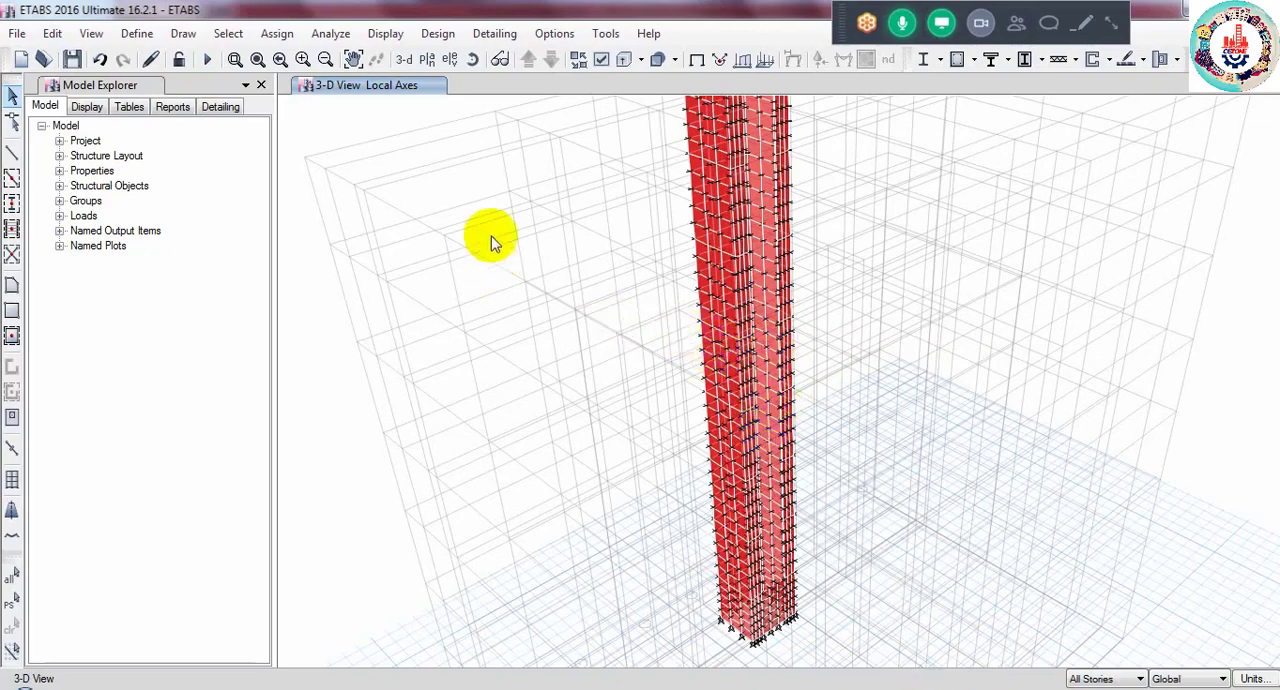
{"action": "left_click", "coordinate": [745, 222]}
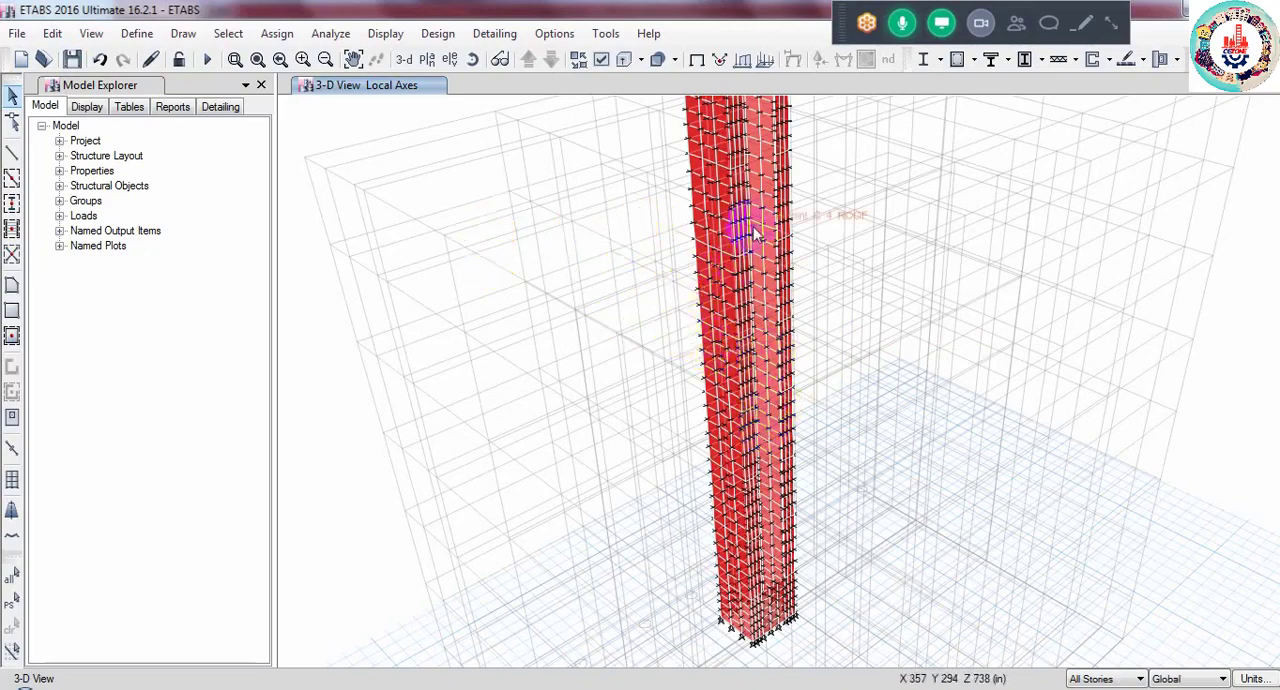
- Add the default Concrete Shear Wall Design load combinations as editable user combinations, and review the UDWal combinations before accepting them
{"action": "left_click", "coordinate": [136, 33]}
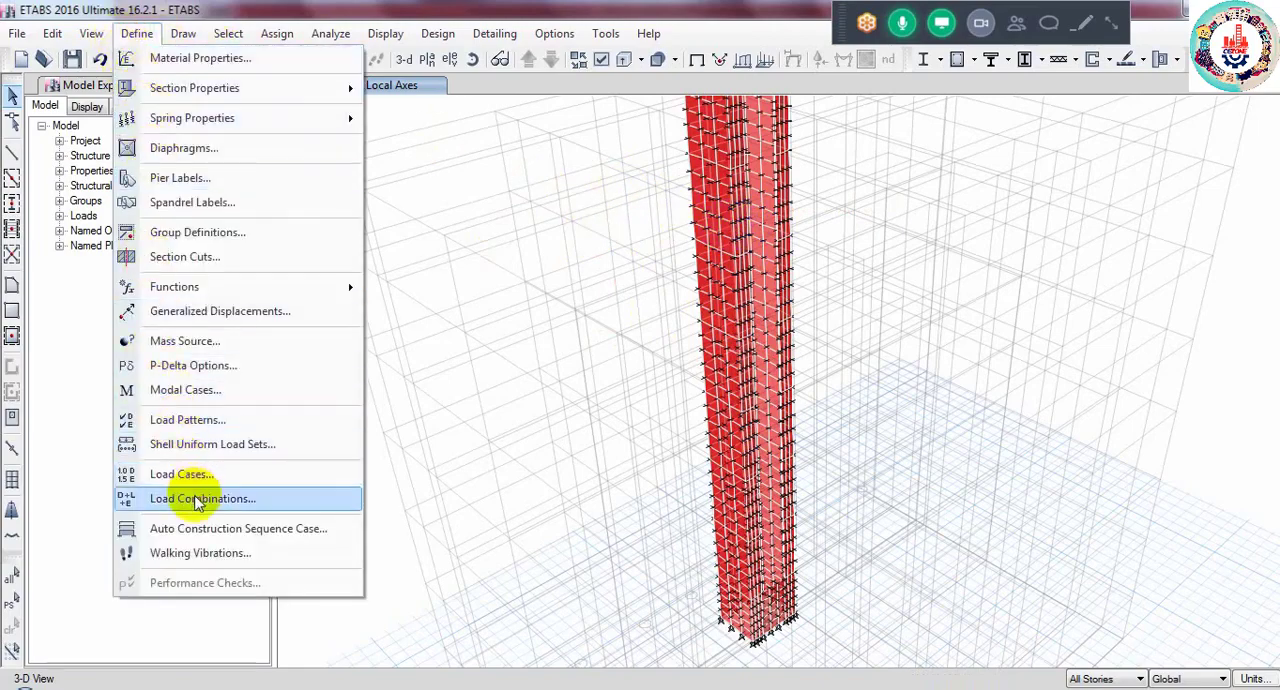
{"action": "left_click", "coordinate": [160, 497]}
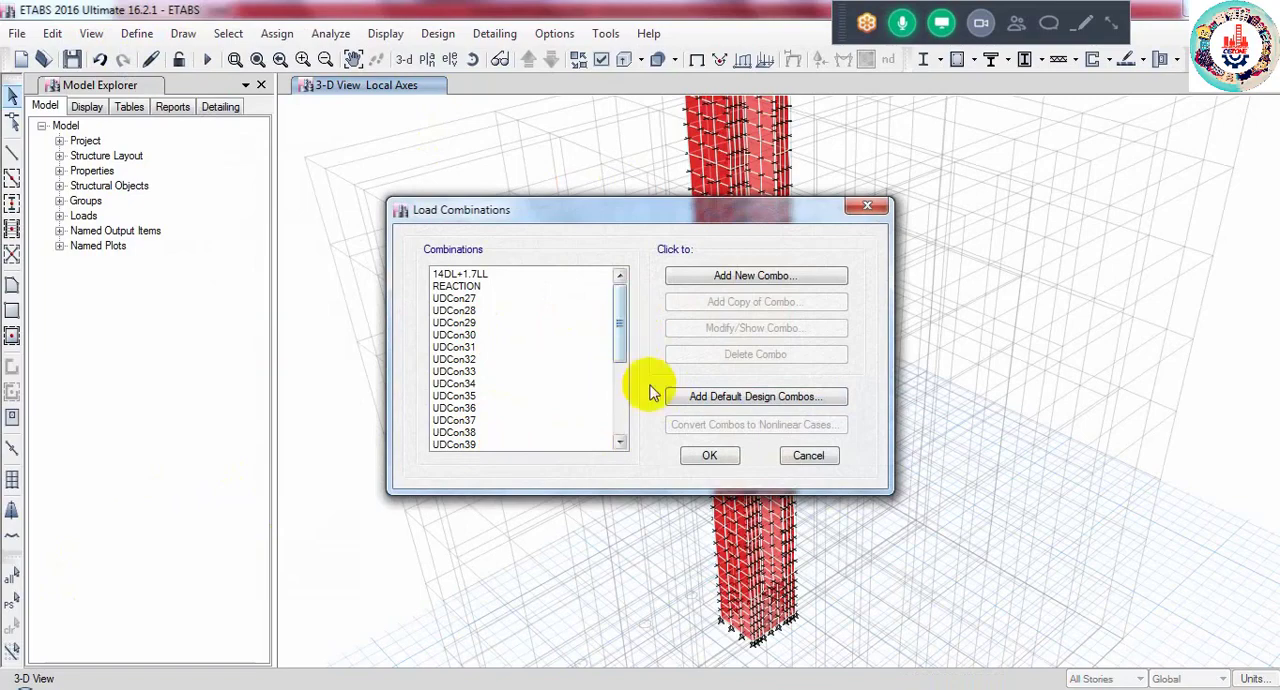
{"action": "left_click", "coordinate": [691, 398]}
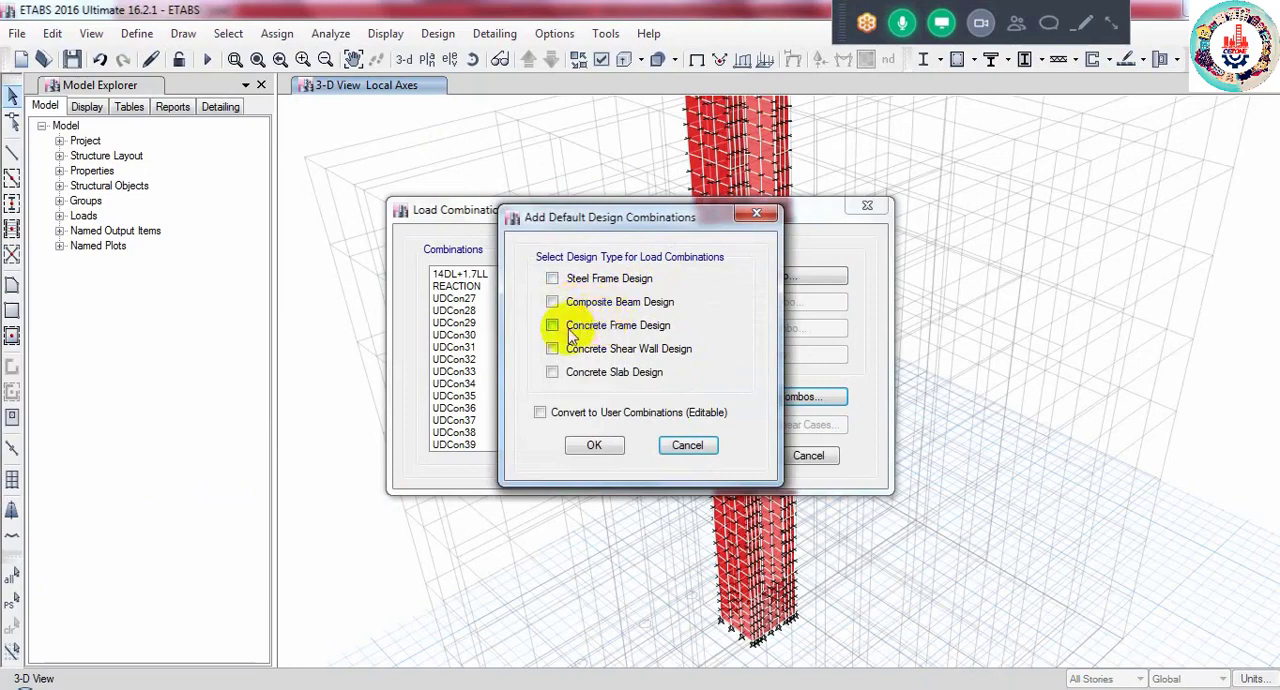
{"action": "left_click", "coordinate": [583, 333]}
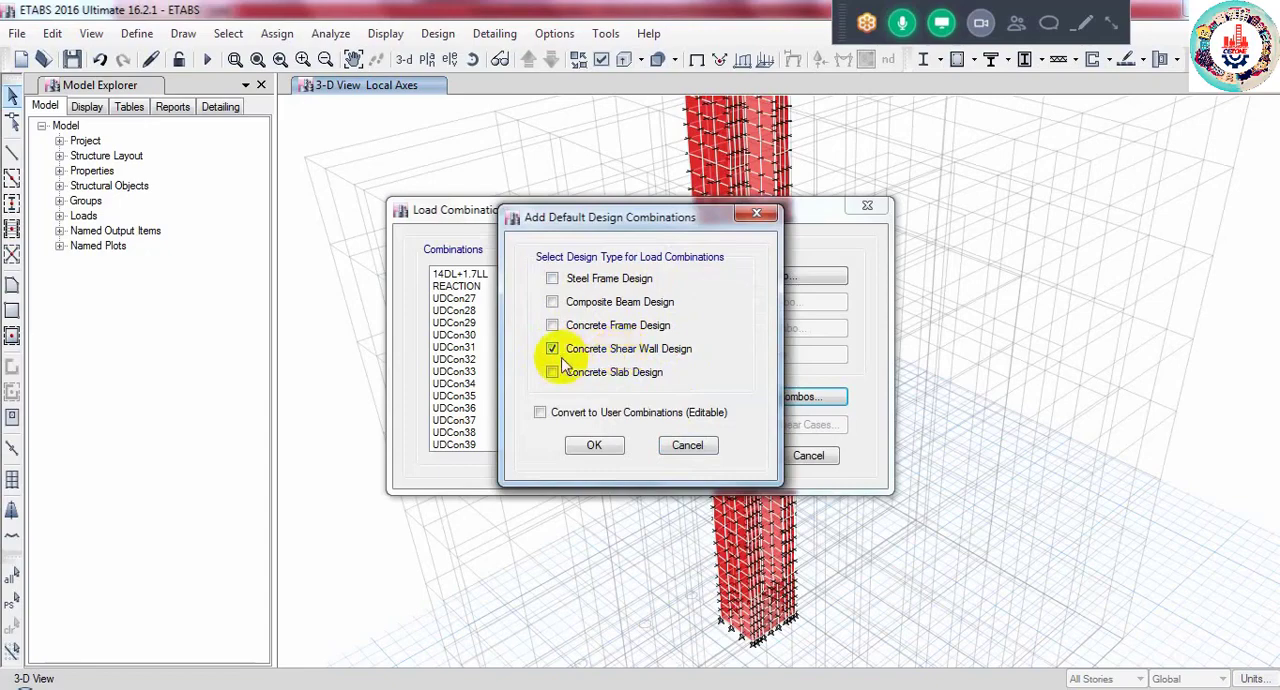
{"action": "left_click", "coordinate": [586, 441]}
{"action": "left_click_drag", "start_coordinate": [619, 305], "coordinate": [614, 401]}
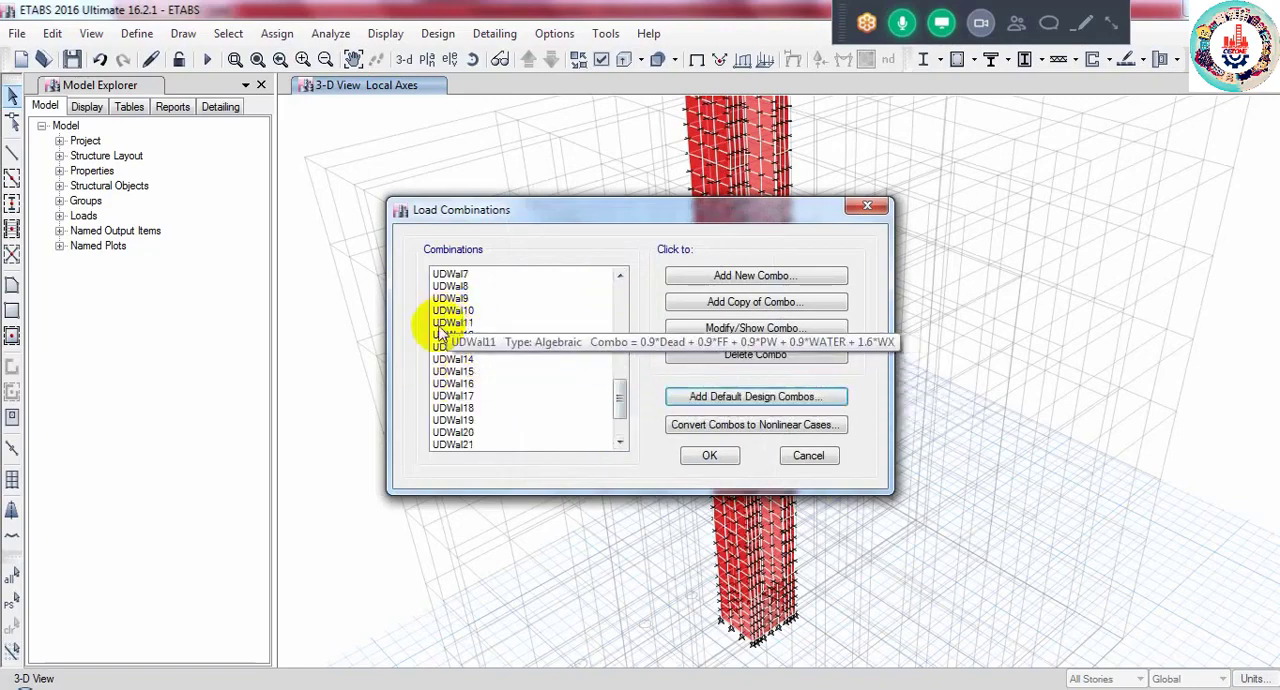
{"action": "left_click_drag", "start_coordinate": [621, 398], "coordinate": [612, 429]}
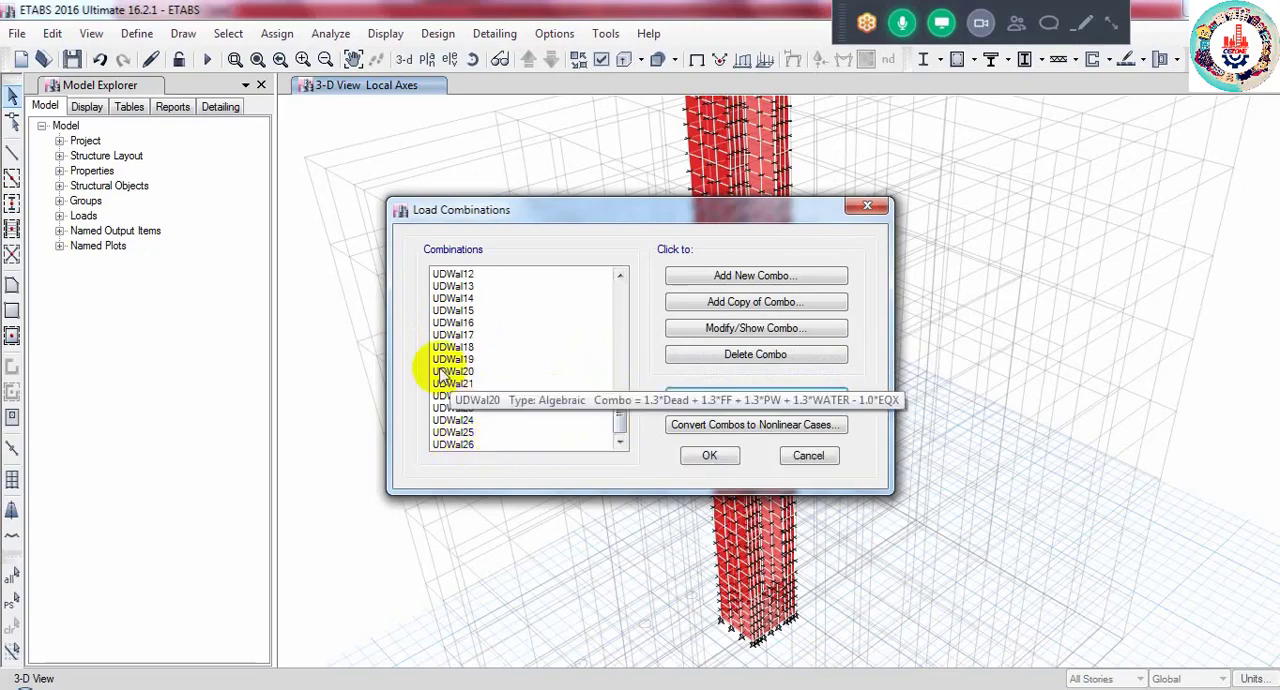
{"action": "left_click", "coordinate": [705, 456]}
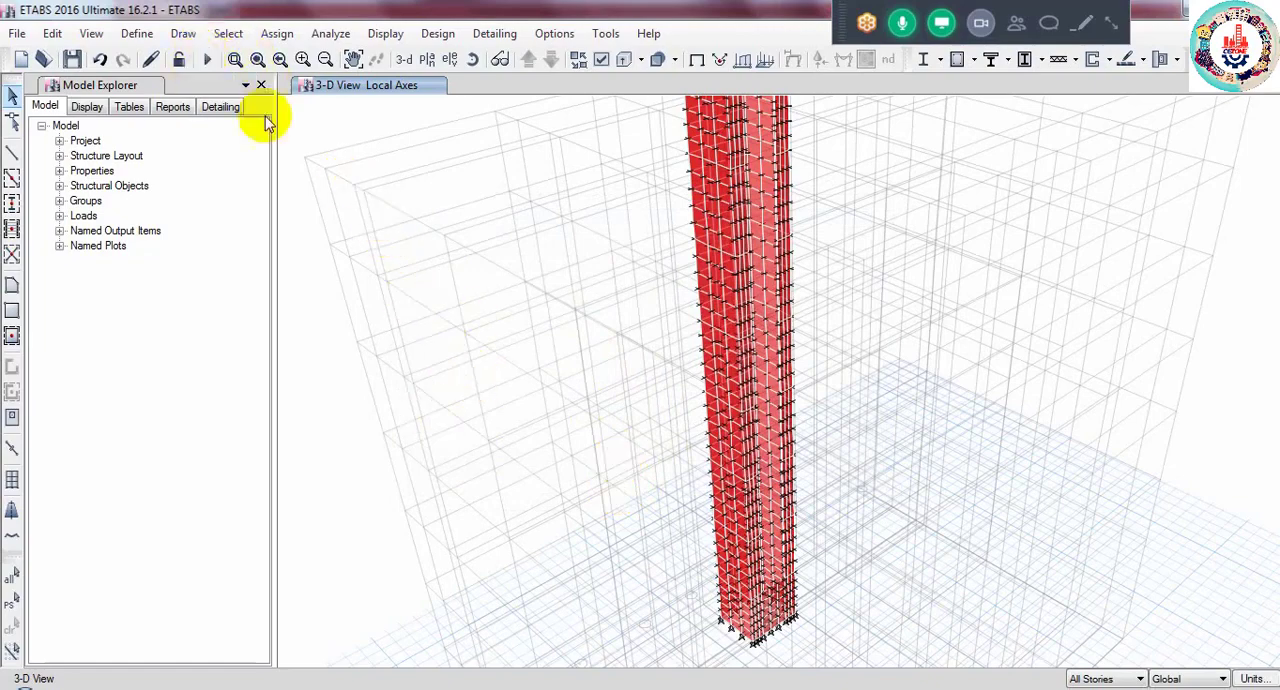
- Switch to the Lataral Load model showing the longitudinal reinforcing of Elevation 5
{"action": "left_click", "coordinate": [222, 689]}
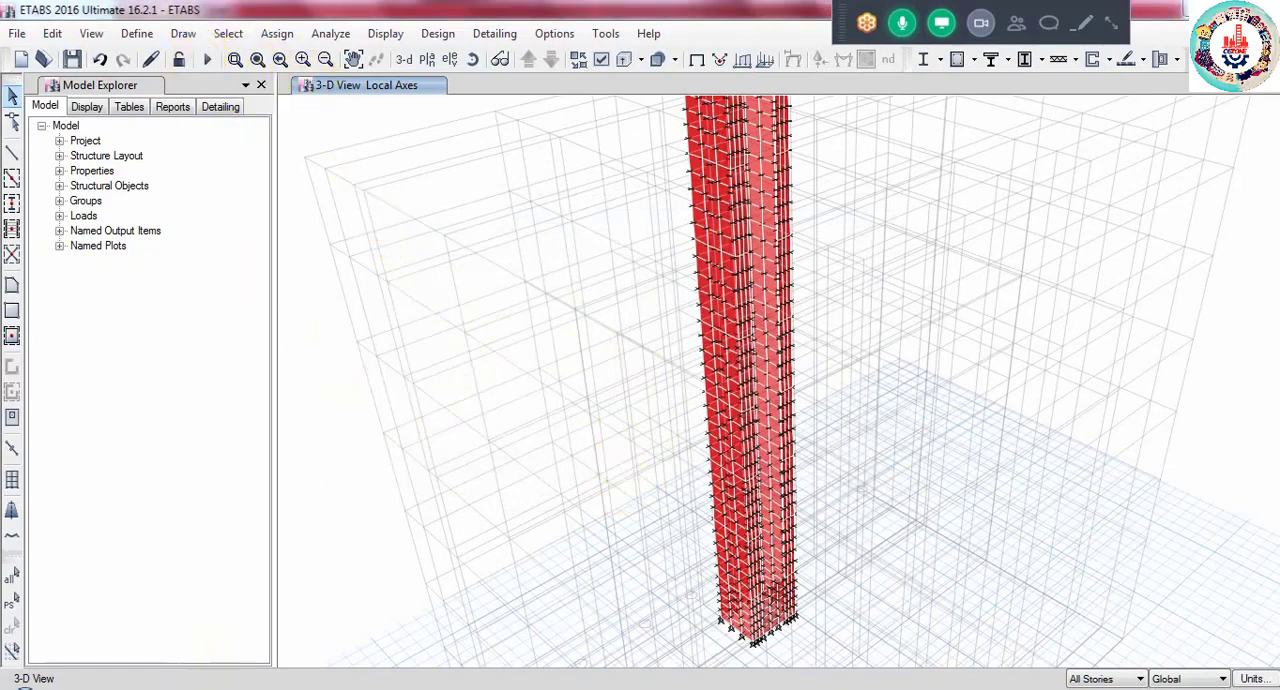
{"action": "left_click", "coordinate": [277, 630]}
{"action": "left_click", "coordinate": [222, 689]}
{"action": "left_click", "coordinate": [134, 626]}
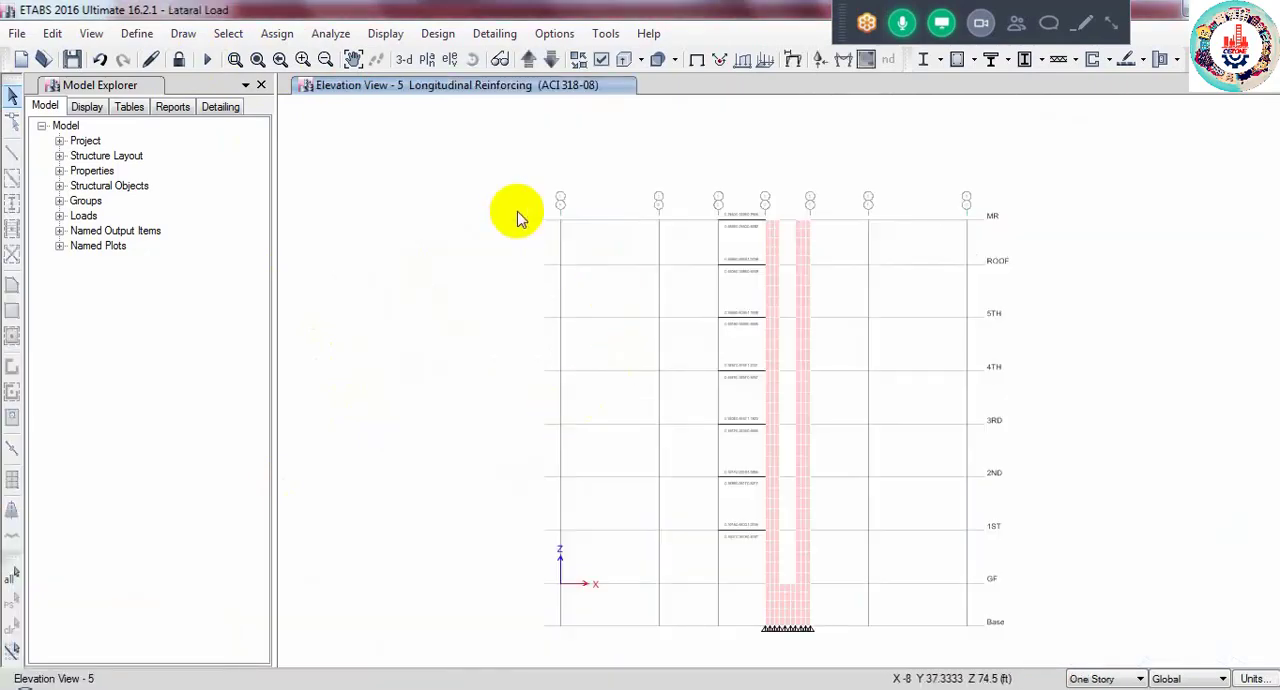
- In the 3-D view, select all walls with the Wall 12 section and show only those lift core walls
{"action": "left_click", "coordinate": [404, 59]}
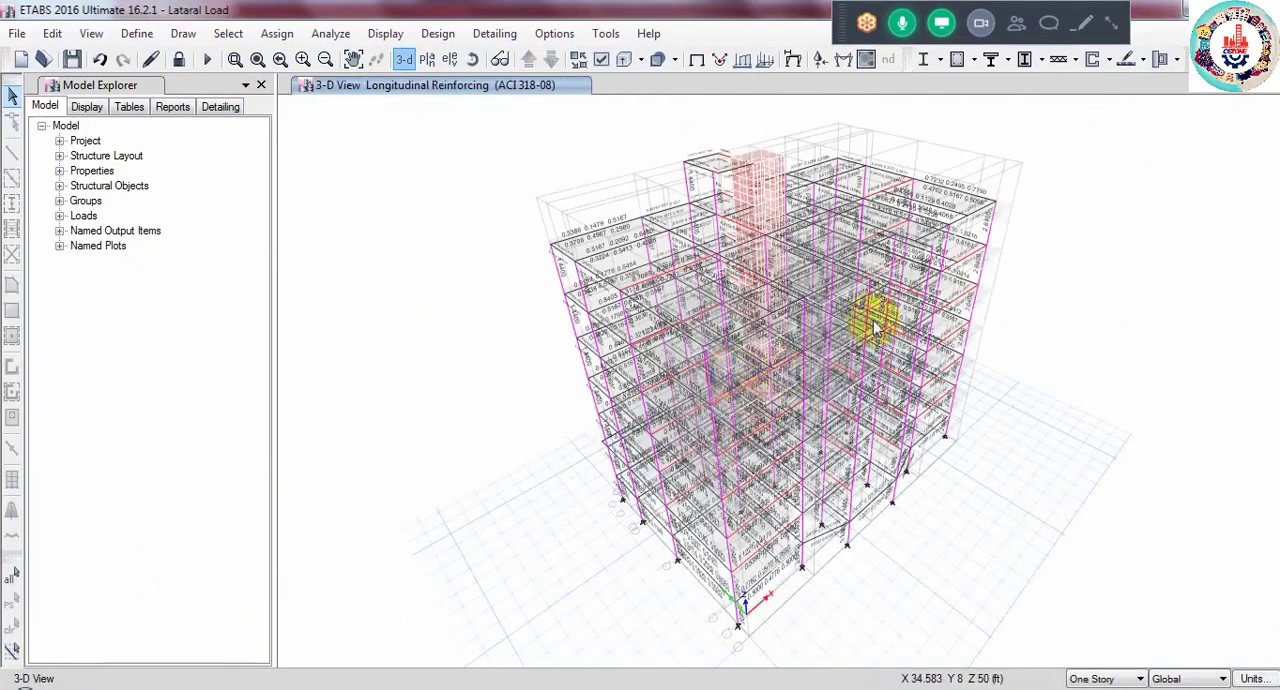
{"action": "left_click", "coordinate": [228, 34]}
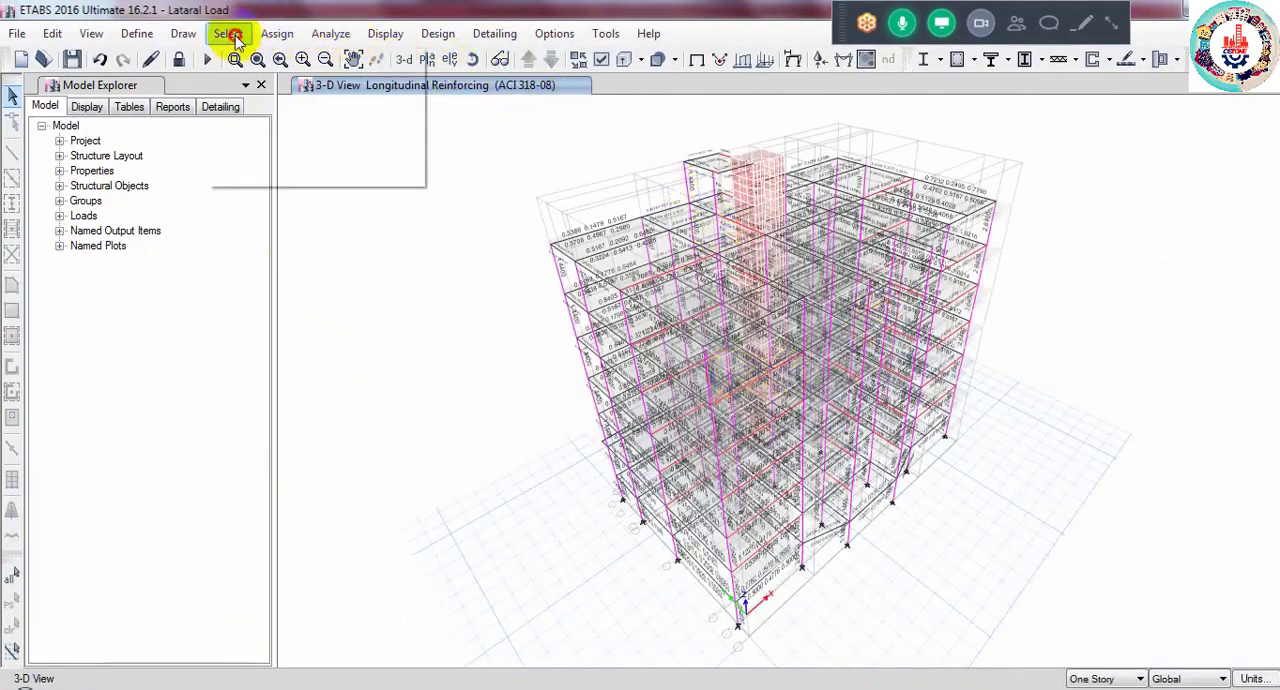
{"action": "mouse_move", "coordinate": [308, 68]}
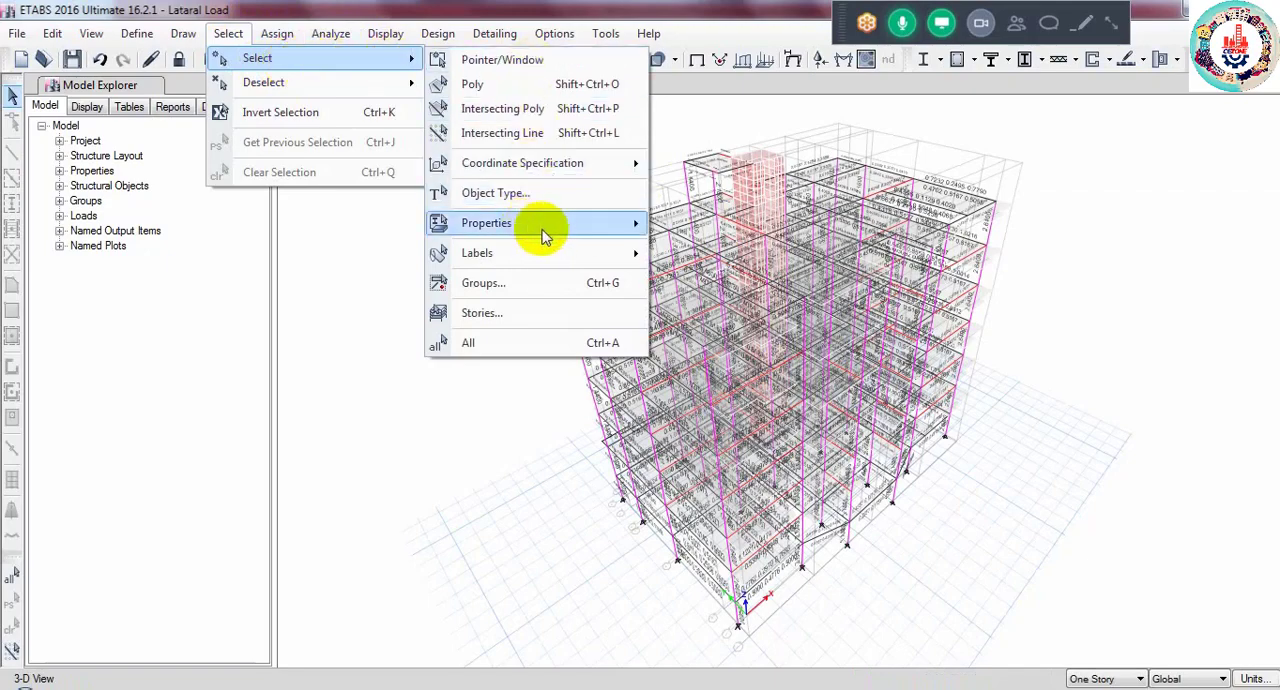
{"action": "mouse_move", "coordinate": [543, 227]}
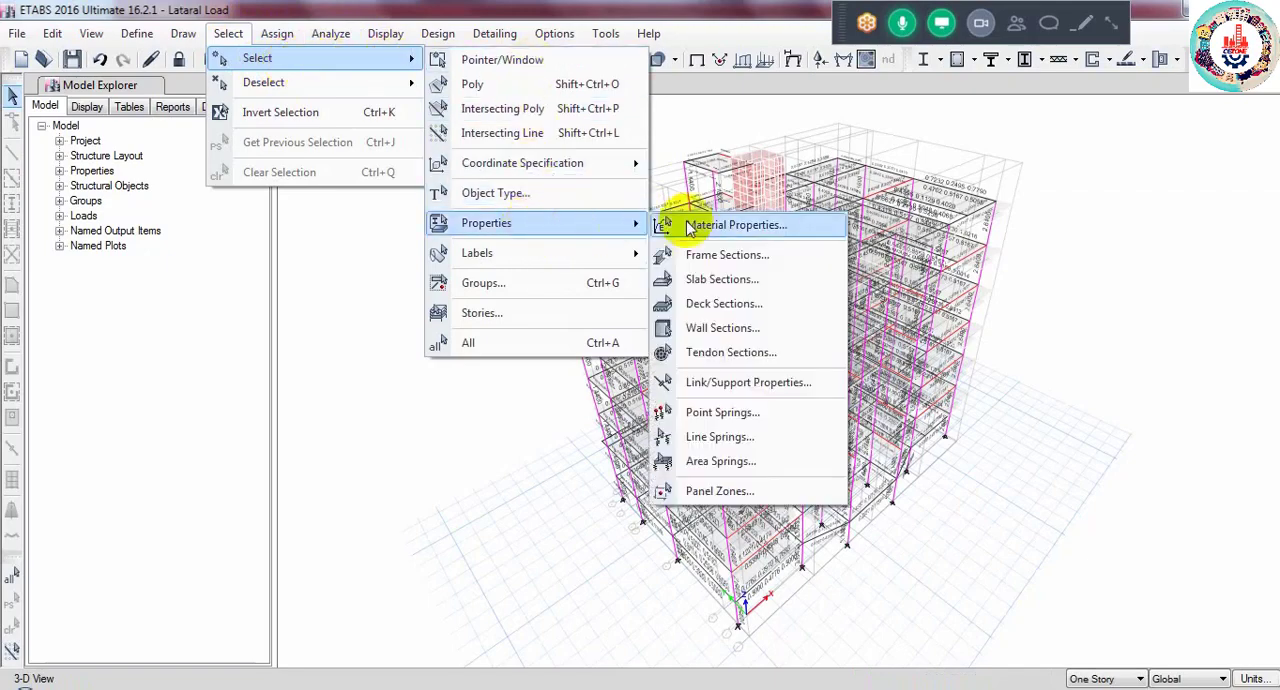
{"action": "left_click", "coordinate": [722, 326]}
{"action": "left_click", "coordinate": [546, 221]}
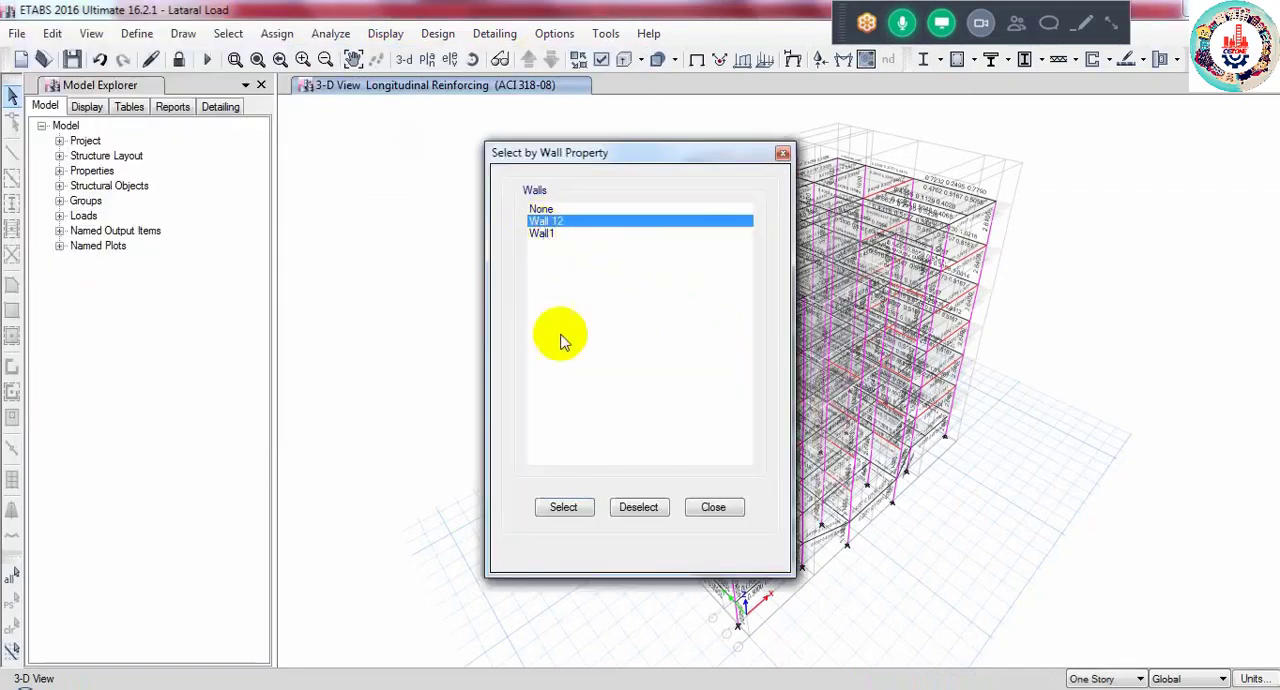
{"action": "left_click", "coordinate": [560, 507]}
{"action": "left_click", "coordinate": [706, 507]}
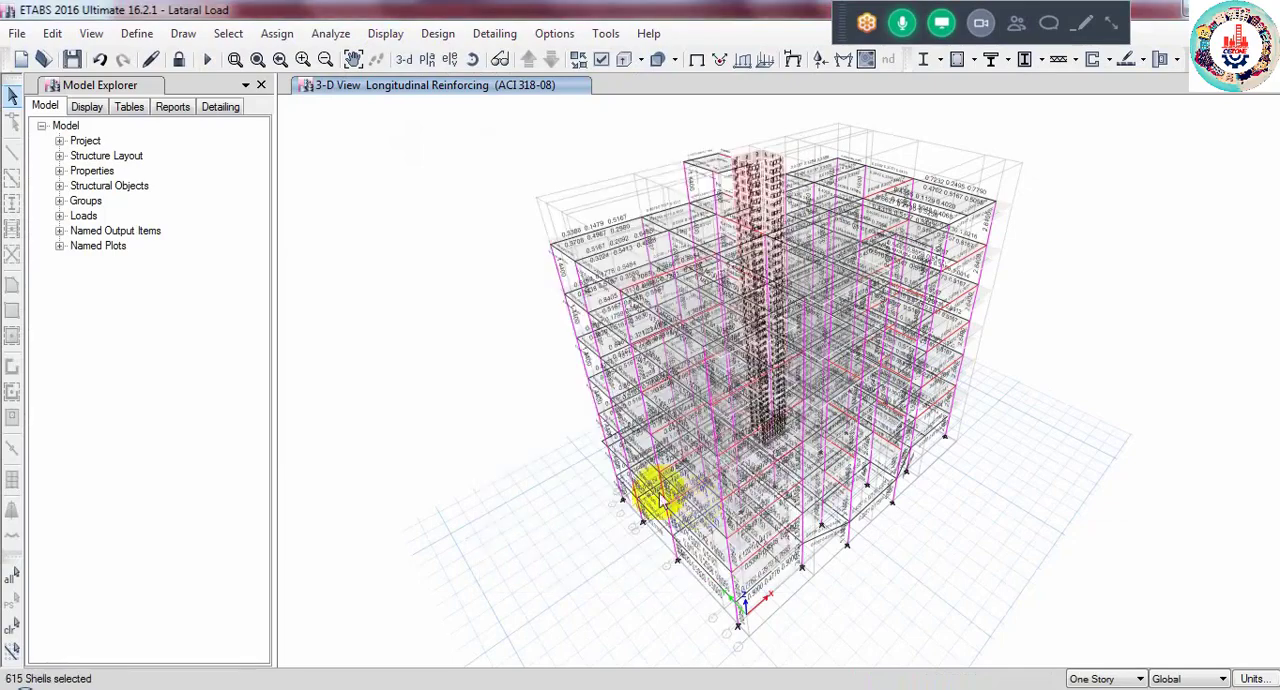
{"action": "right_click", "coordinate": [370, 282]}
{"action": "left_click", "coordinate": [426, 380]}
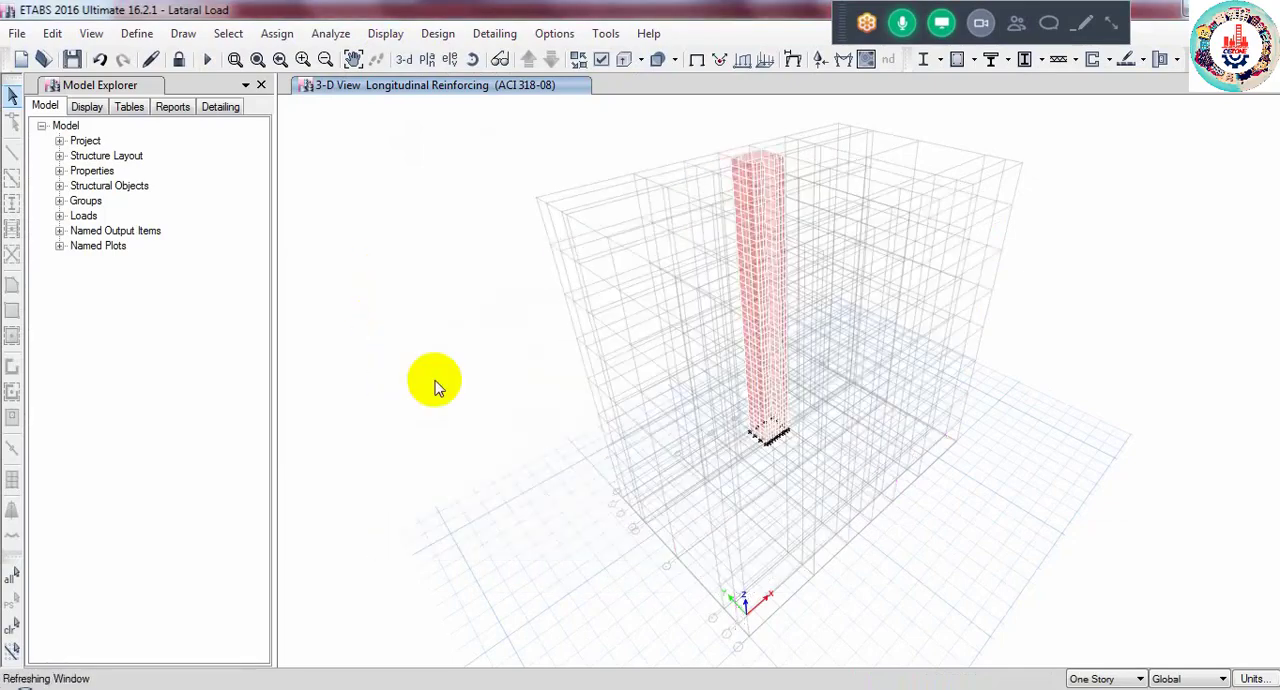
{"action": "scroll", "coordinate": [766, 163], "scroll_direction": "up", "scroll_amount": 3}
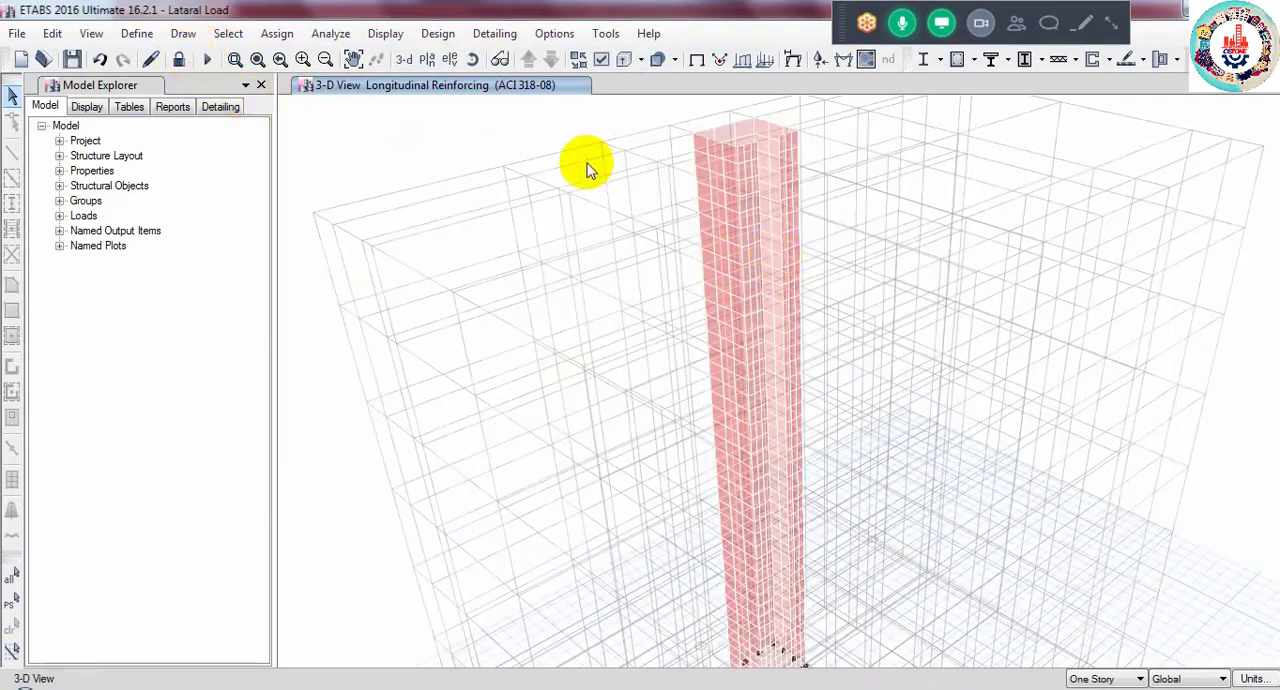
- Review the UDWal combinations chosen as shear wall design combinations and accept the selection
{"action": "left_click", "coordinate": [437, 34]}
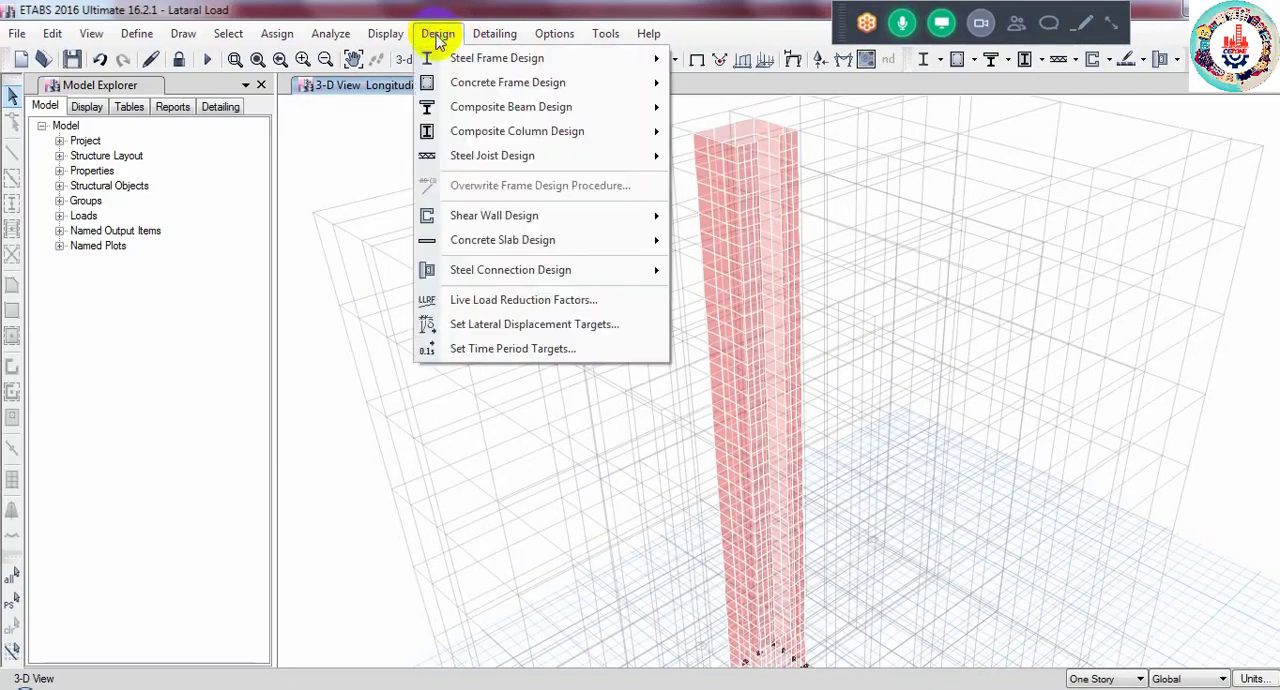
{"action": "mouse_move", "coordinate": [491, 217]}
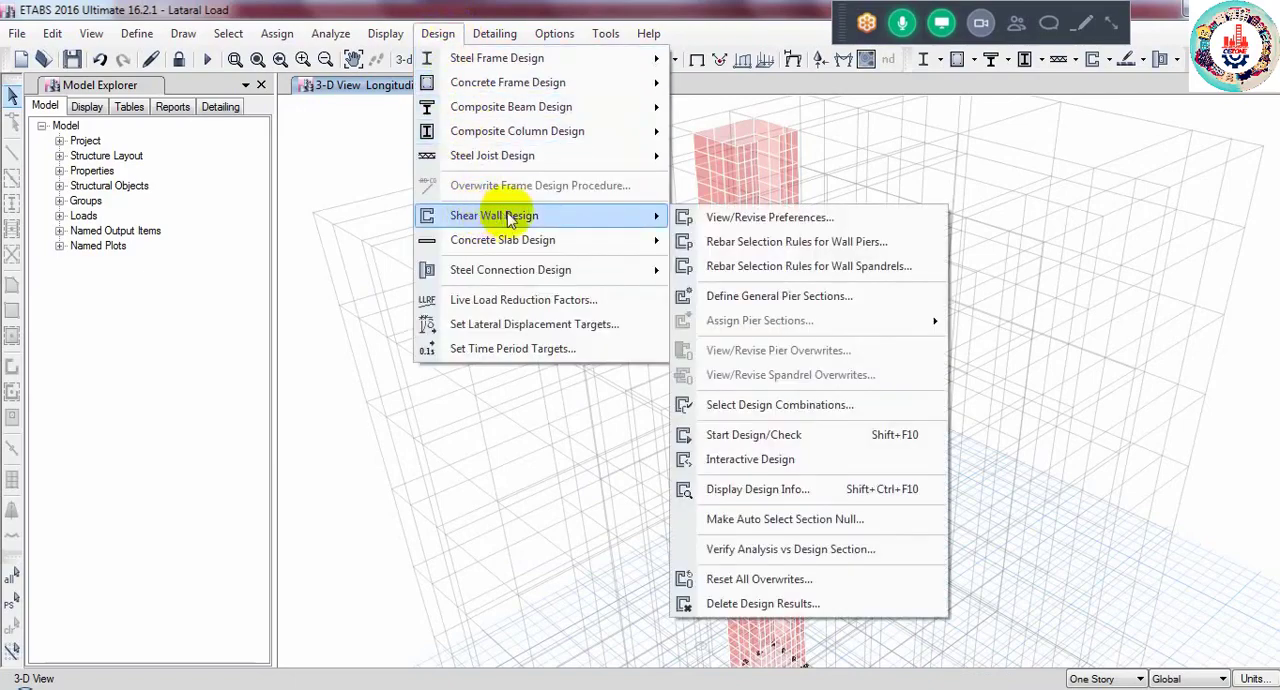
{"action": "left_click", "coordinate": [778, 410]}
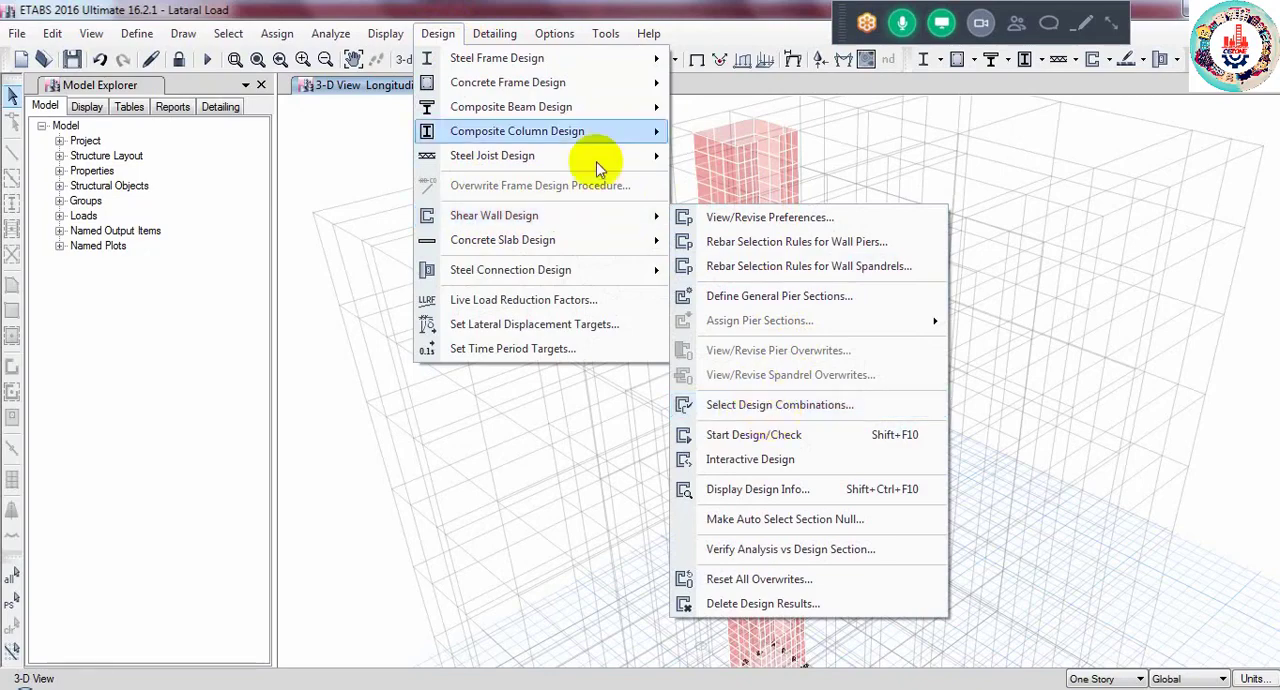
{"action": "mouse_move", "coordinate": [490, 82]}
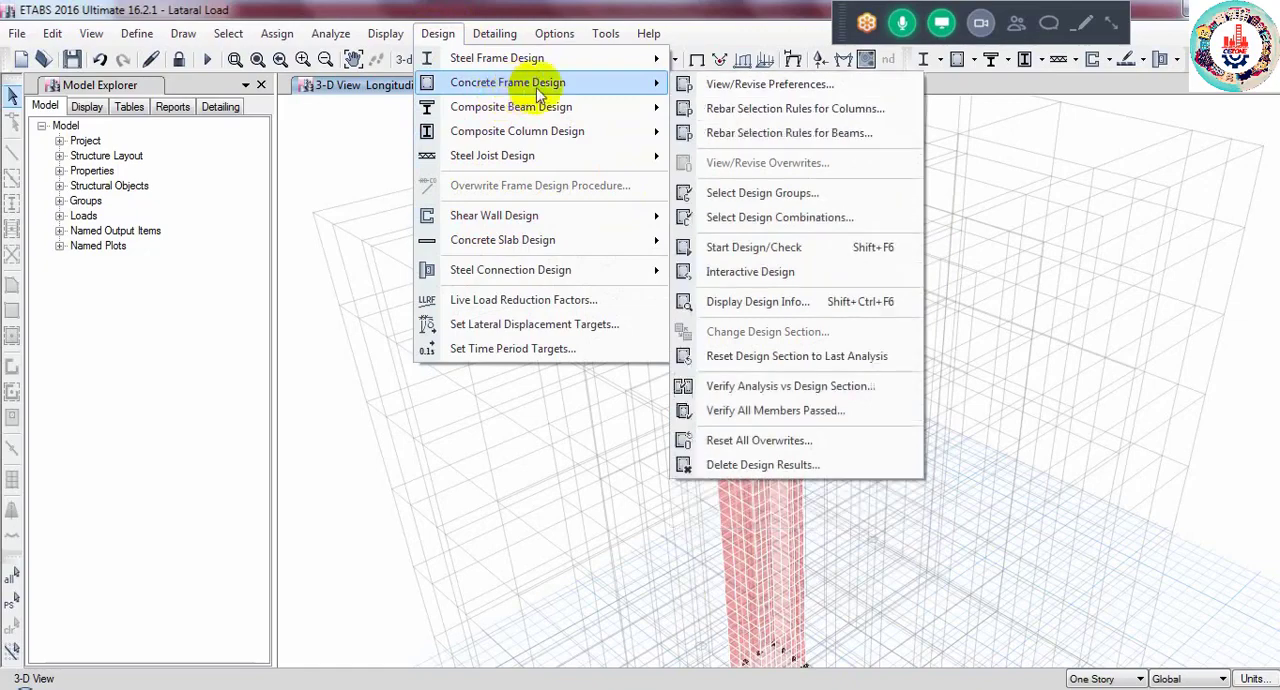
{"action": "mouse_move", "coordinate": [530, 216]}
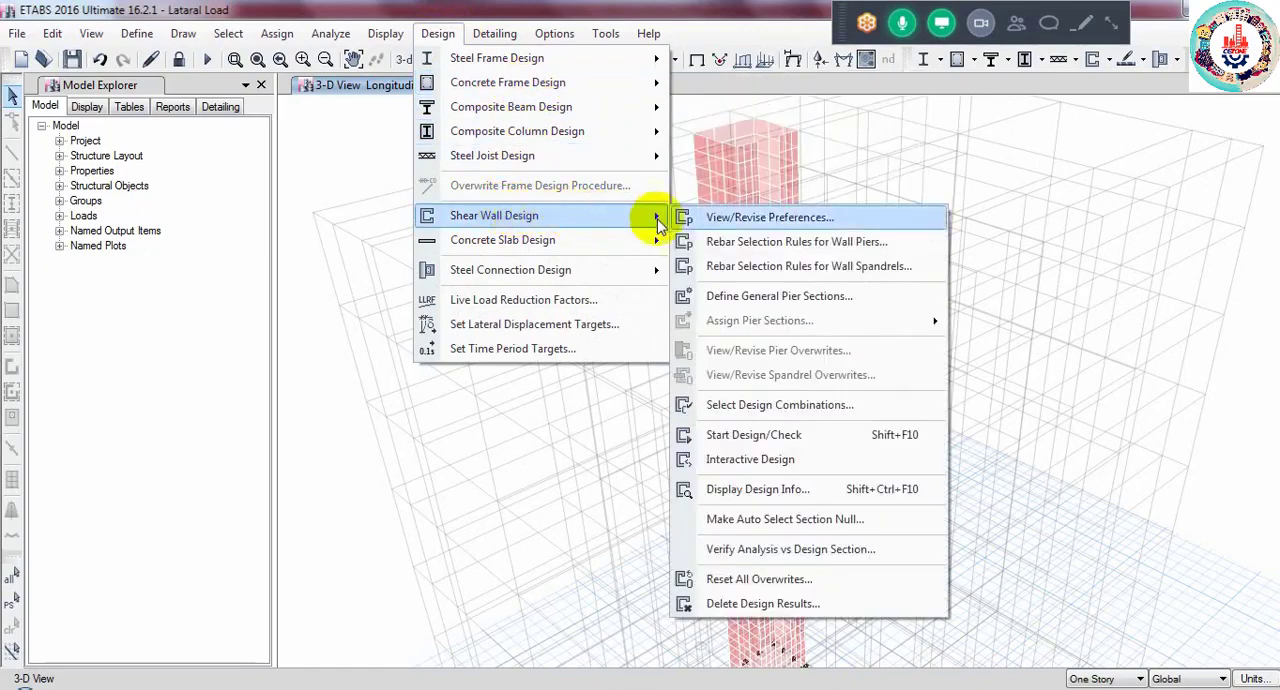
{"action": "left_click", "coordinate": [766, 412]}
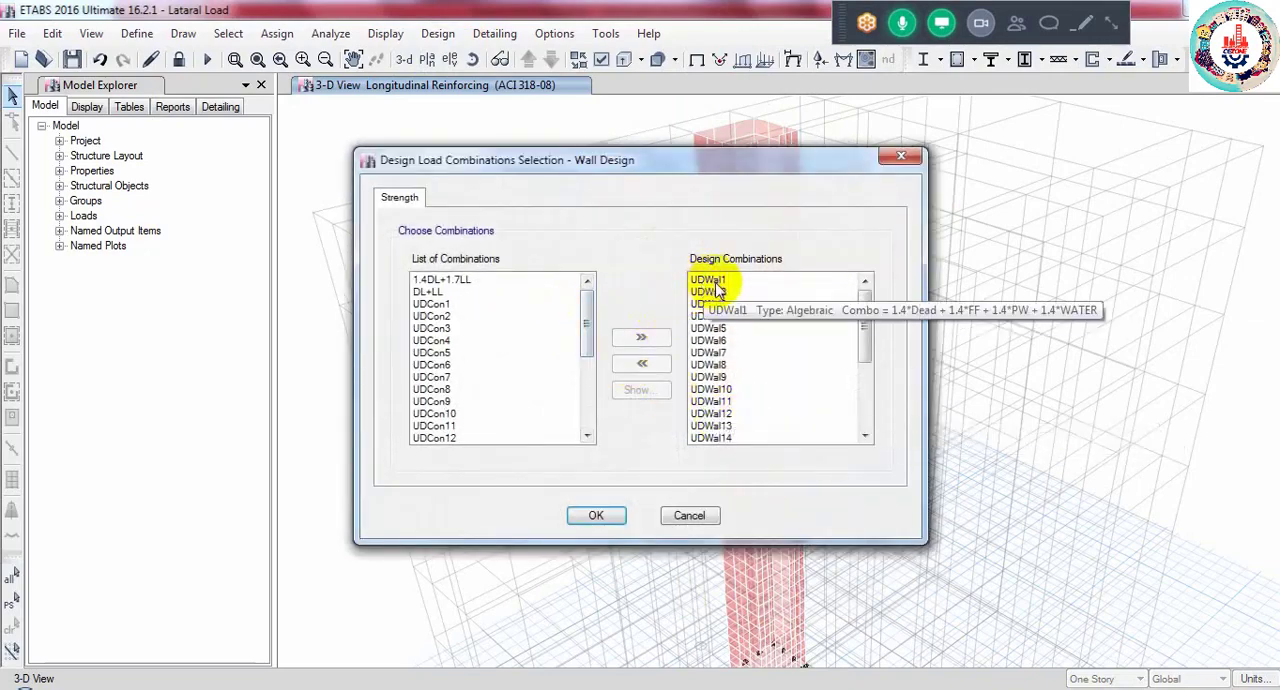
{"action": "left_click_drag", "start_coordinate": [868, 323], "coordinate": [866, 420]}
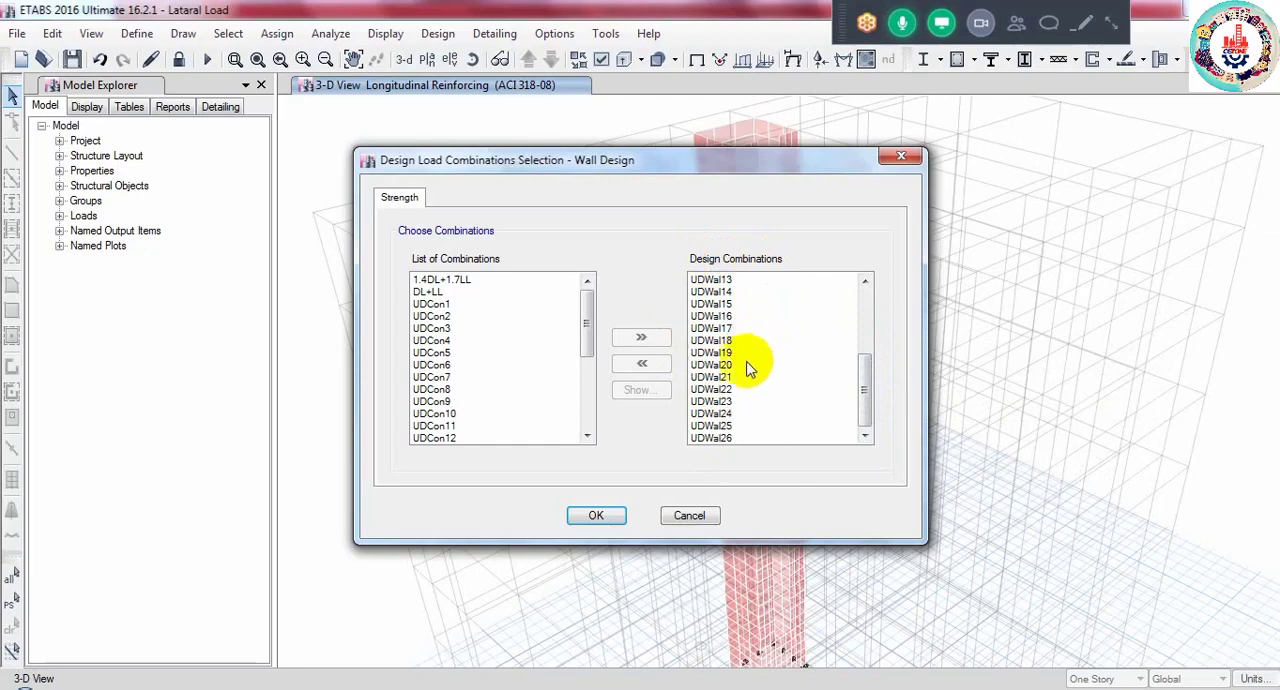
{"action": "left_click", "coordinate": [598, 516]}
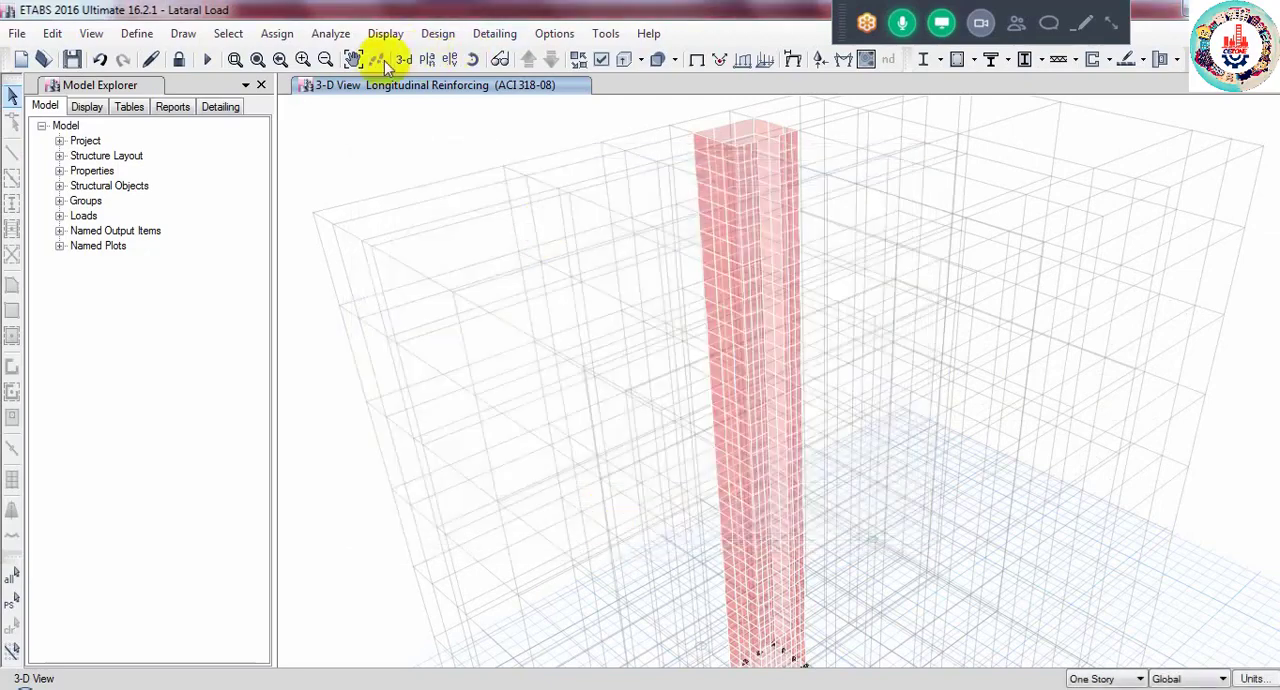
- Start the shear wall design check for the isolated lift core walls
{"action": "left_click", "coordinate": [440, 33]}
{"action": "mouse_move", "coordinate": [449, 60]}
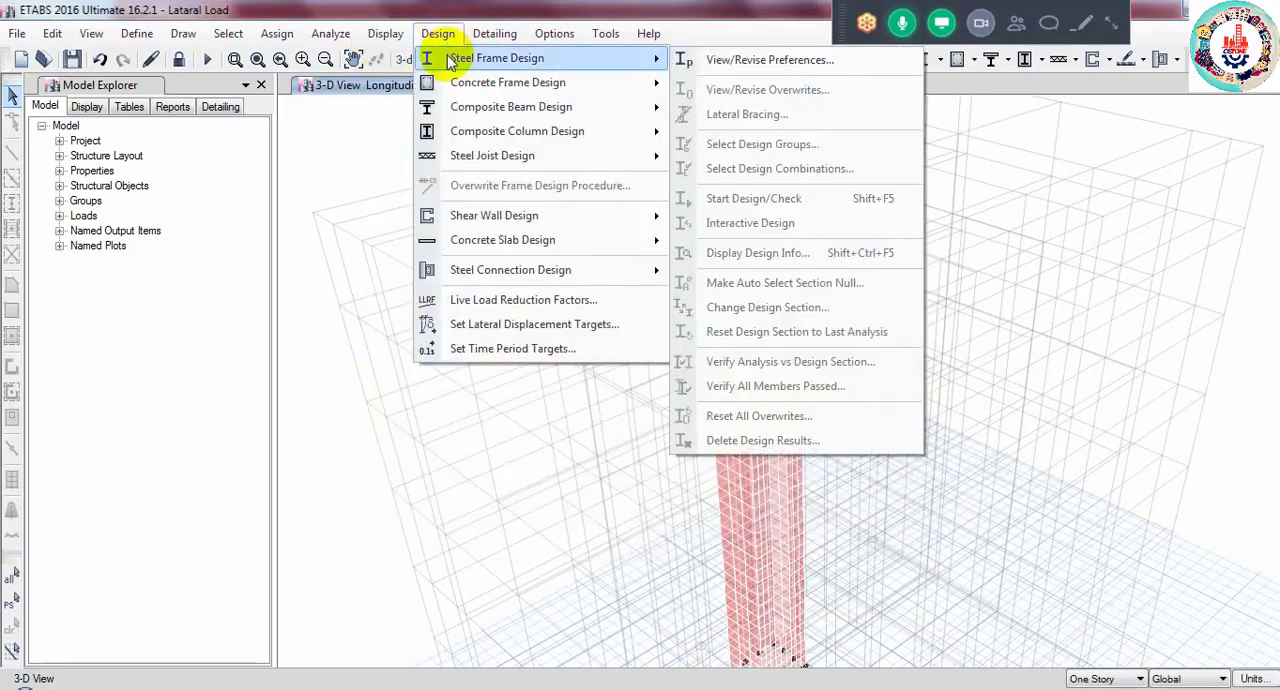
{"action": "left_click", "coordinate": [436, 30]}
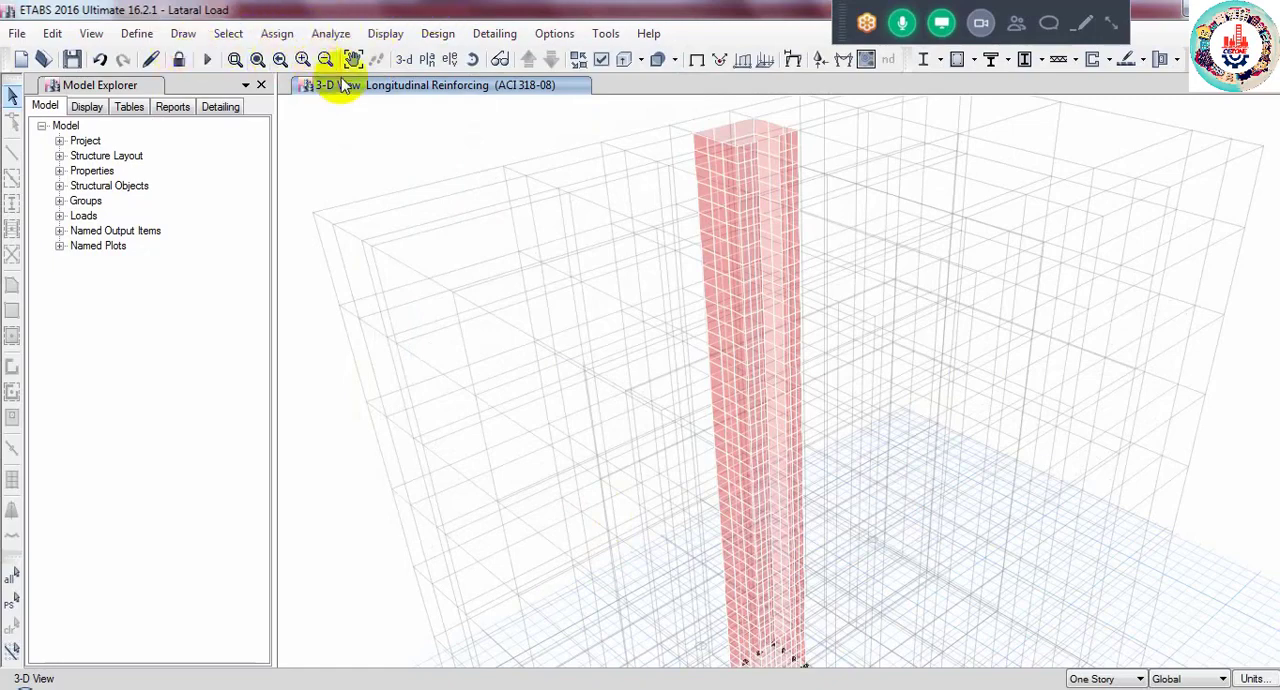
{"action": "left_click", "coordinate": [437, 33]}
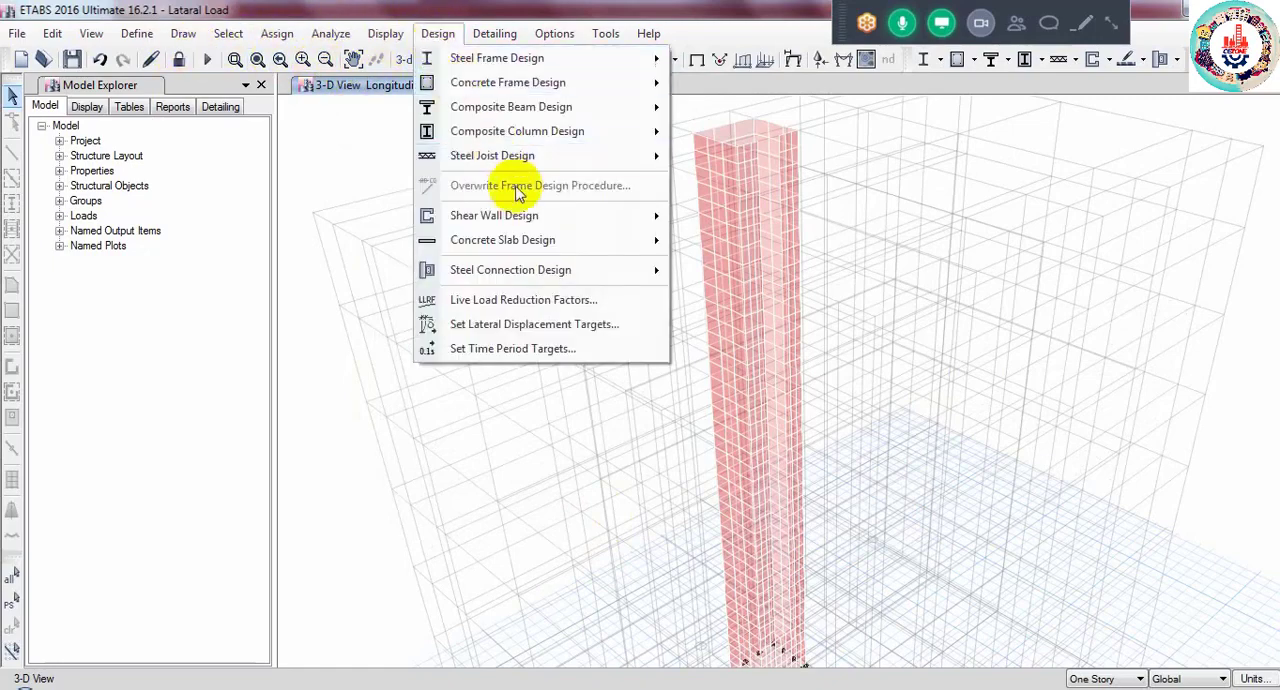
{"action": "mouse_move", "coordinate": [525, 215]}
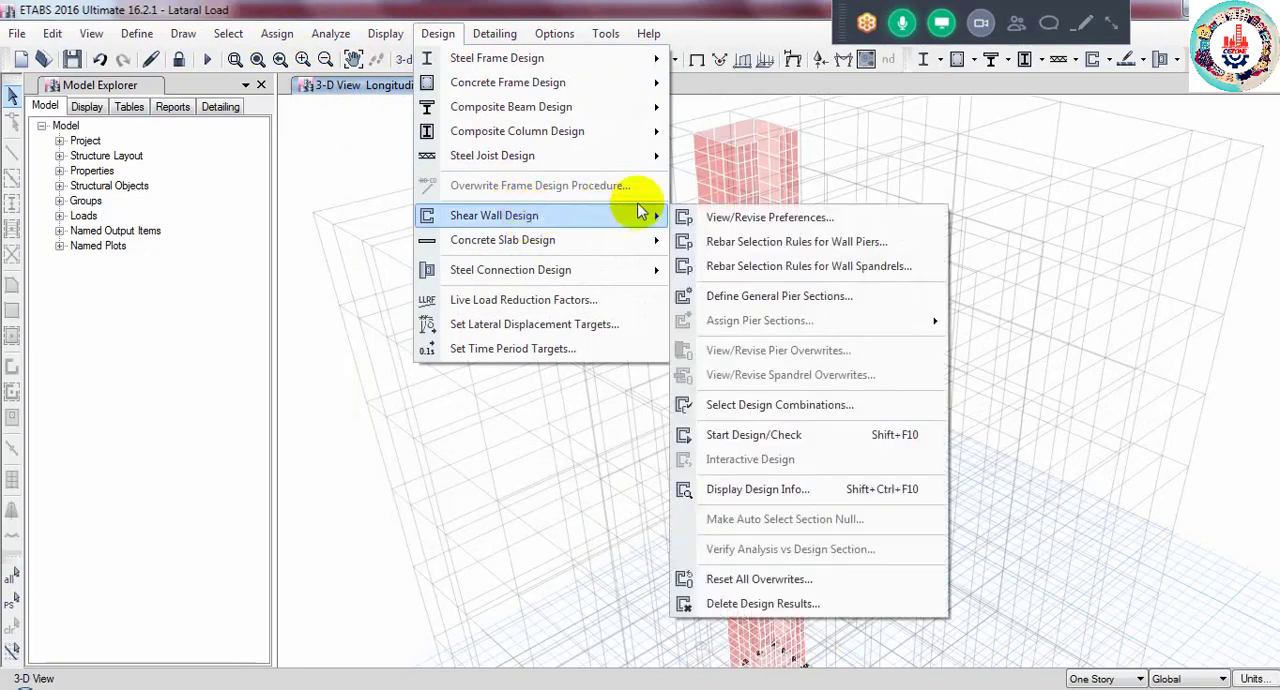
{"action": "left_click", "coordinate": [753, 436]}
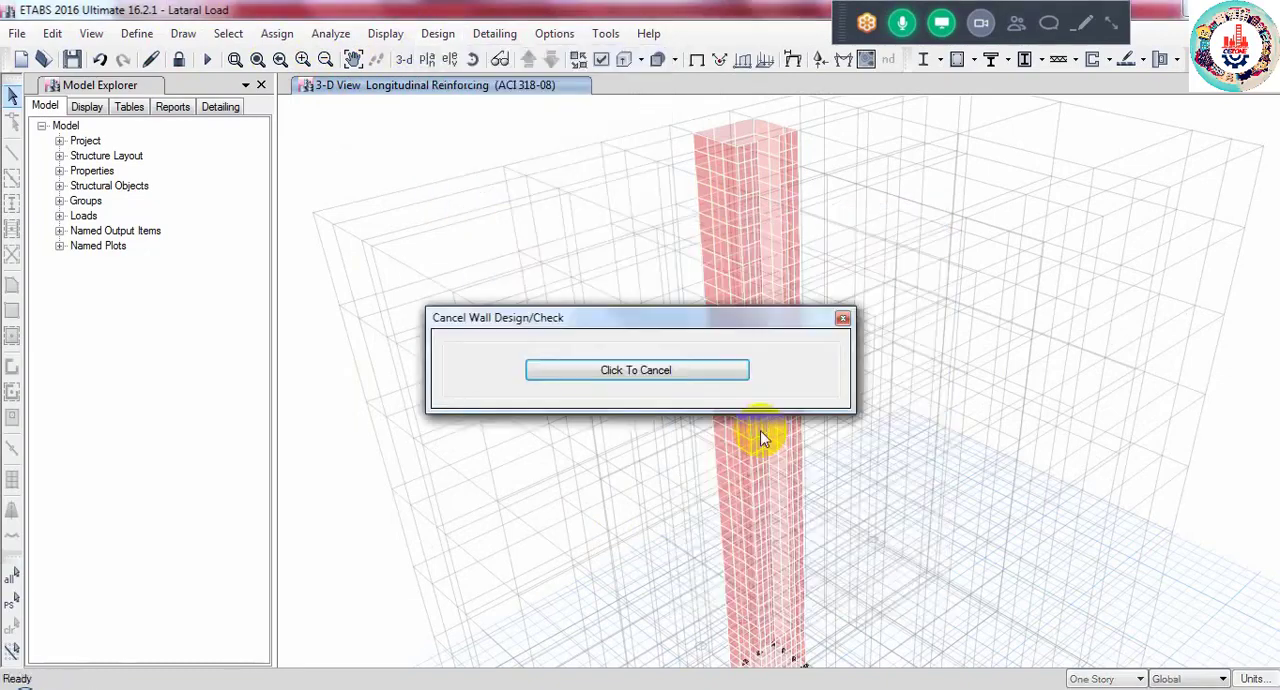
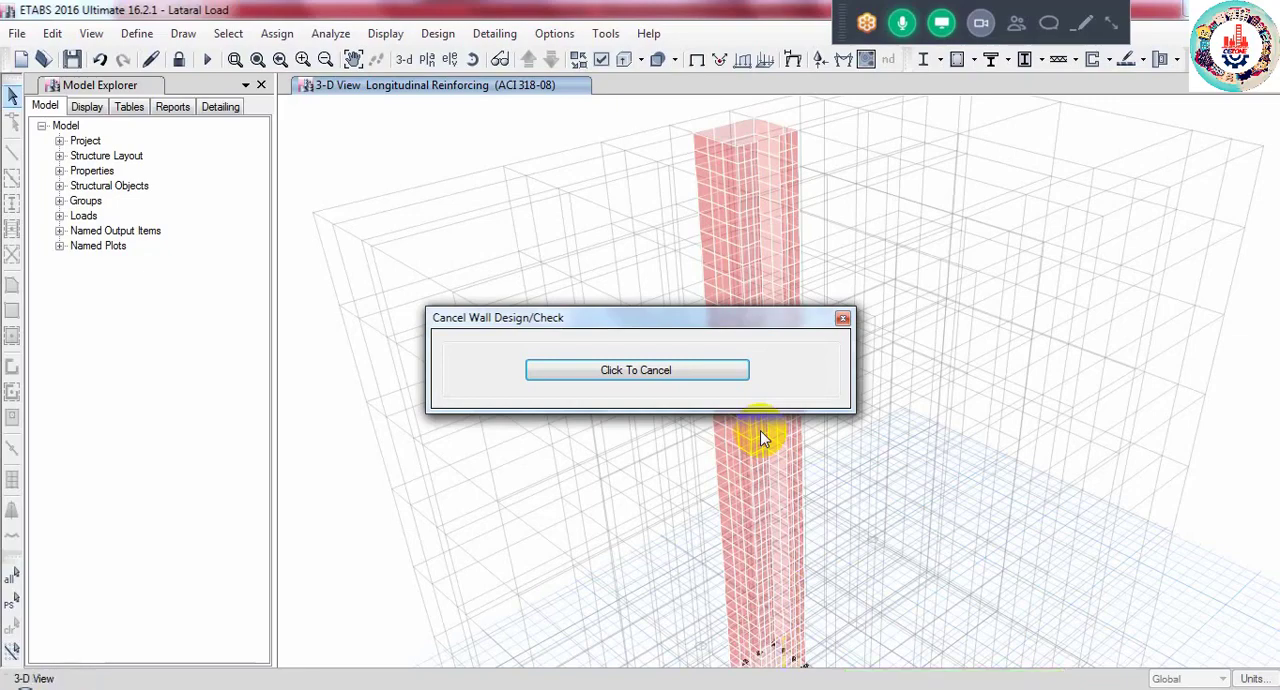
- Show Elevation 7 and examine the pier longitudinal reinforcing areas along the lift core wall
{"action": "left_click", "coordinate": [447, 61]}
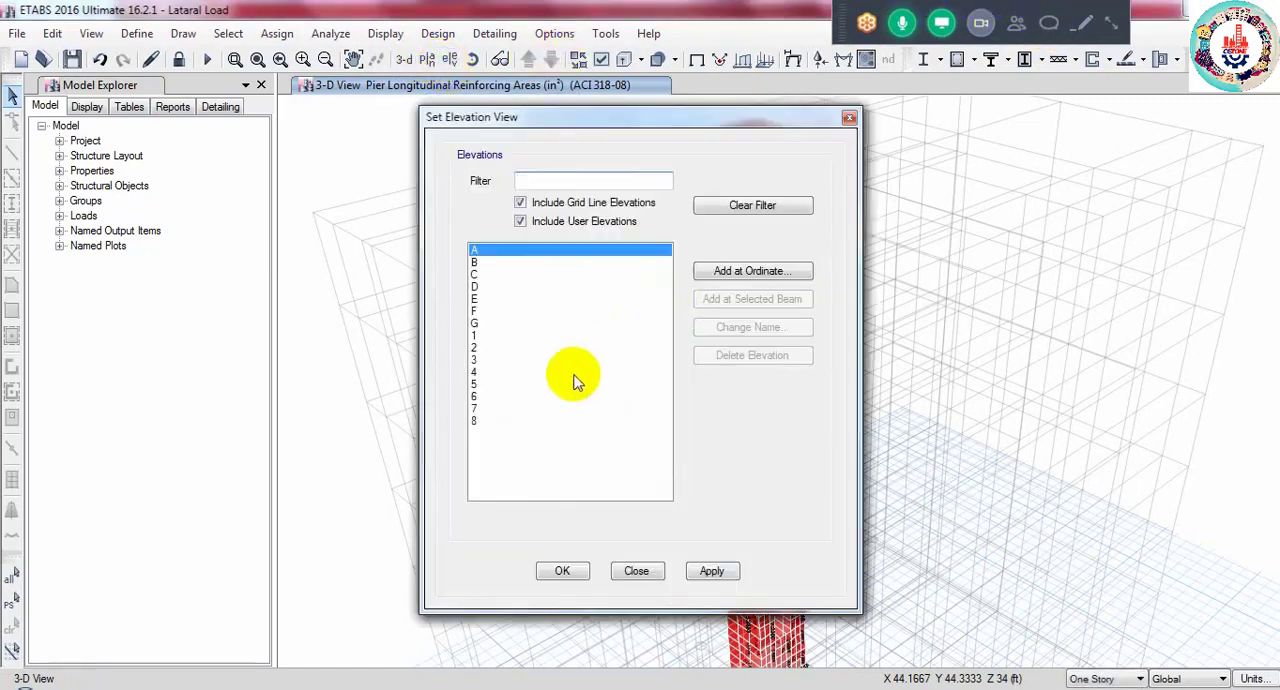
{"action": "left_click", "coordinate": [476, 408]}
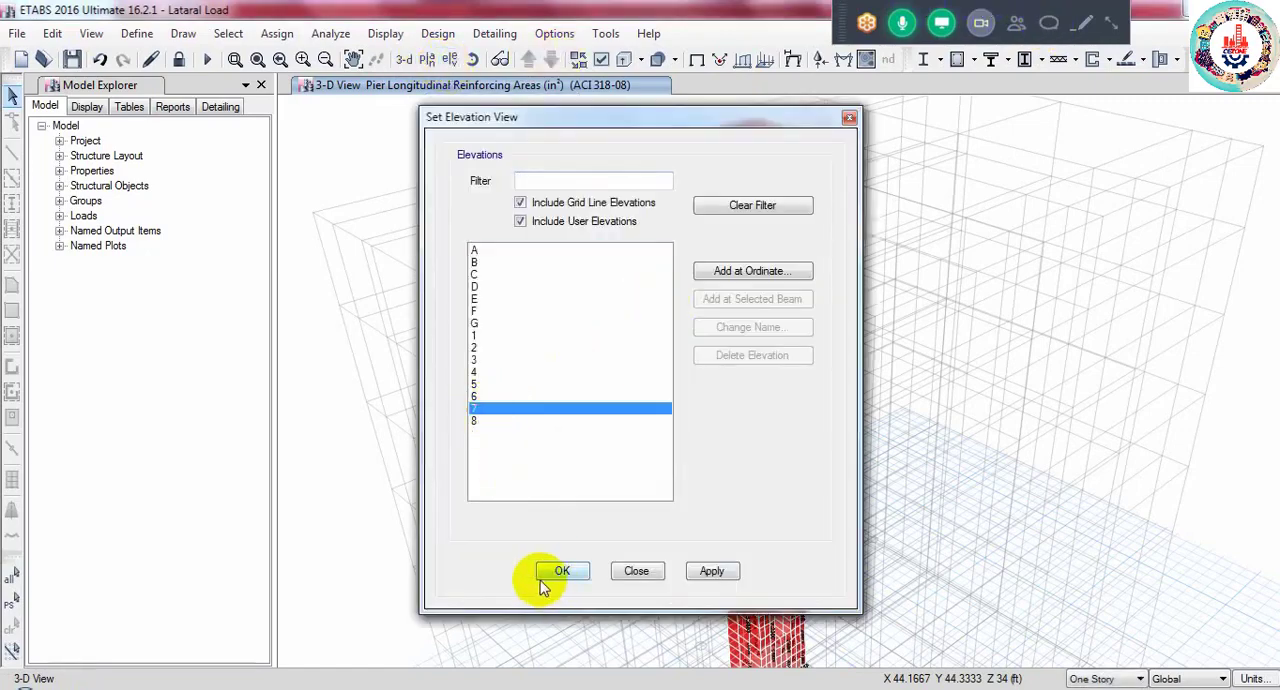
{"action": "left_click", "coordinate": [541, 574]}
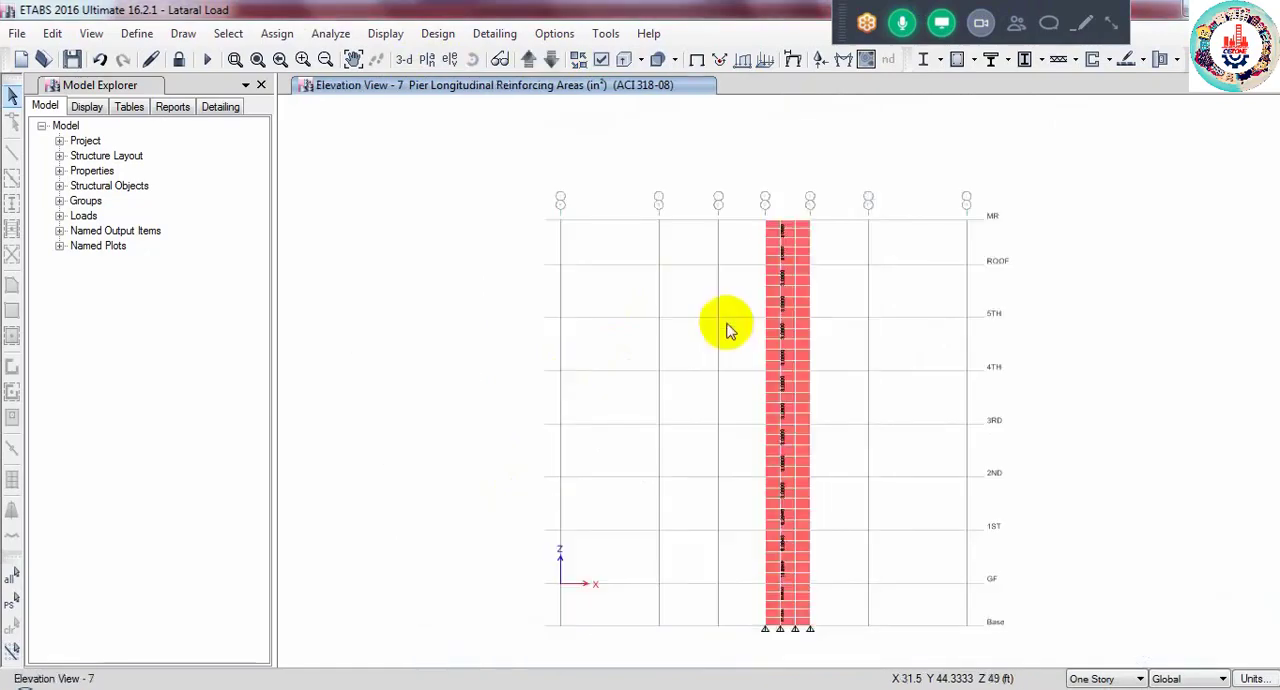
{"action": "scroll", "coordinate": [777, 249], "scroll_direction": "up", "scroll_amount": 5}
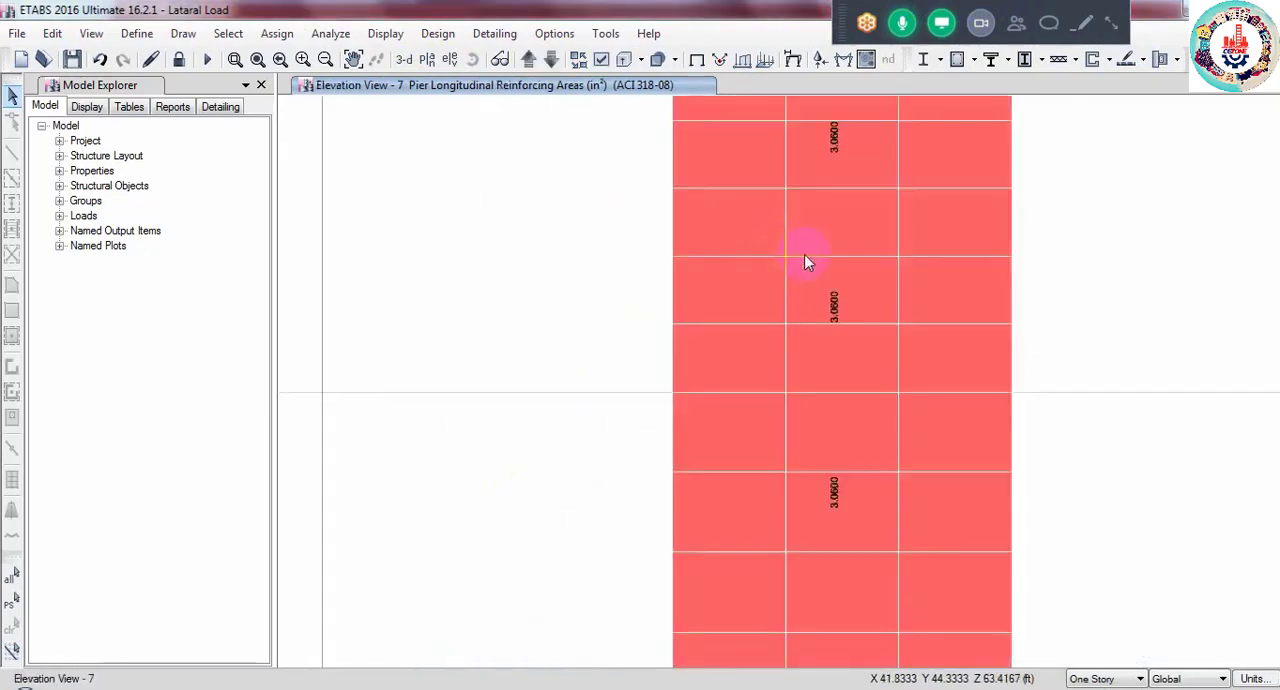
{"action": "middle_click_drag", "start_coordinate": [820, 517], "coordinate": [823, 434]}
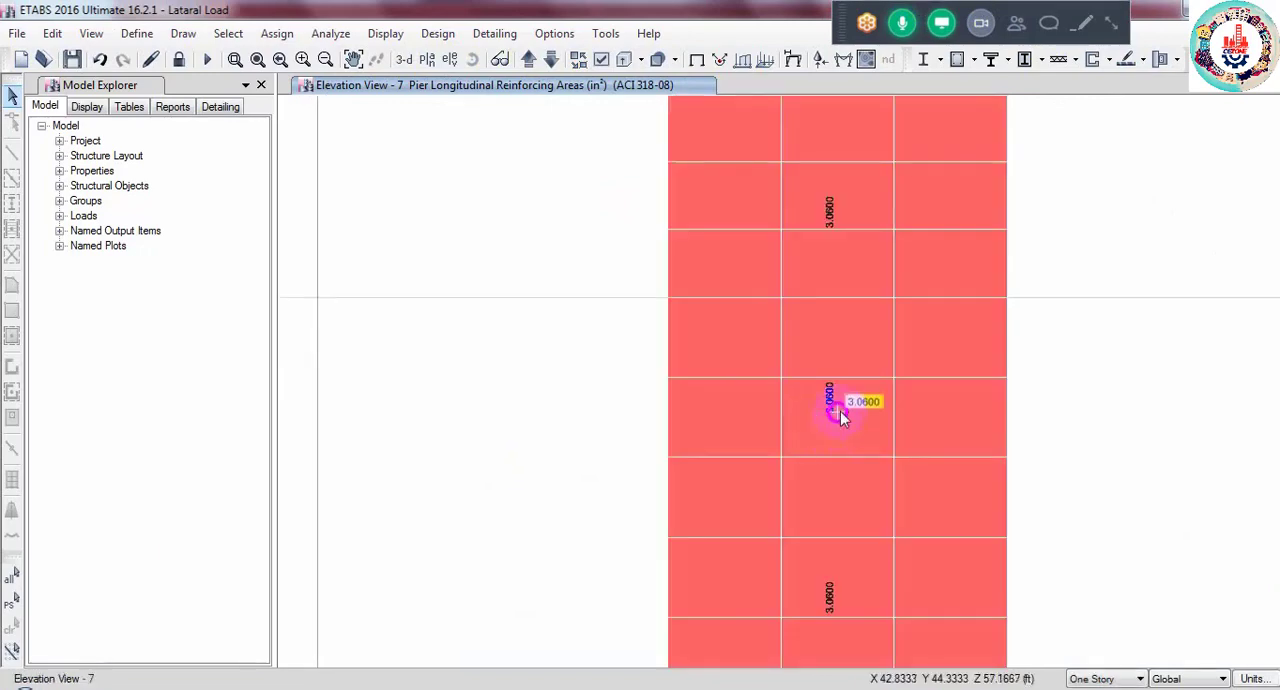
{"action": "scroll", "coordinate": [838, 412], "scroll_direction": "up", "scroll_amount": 2}
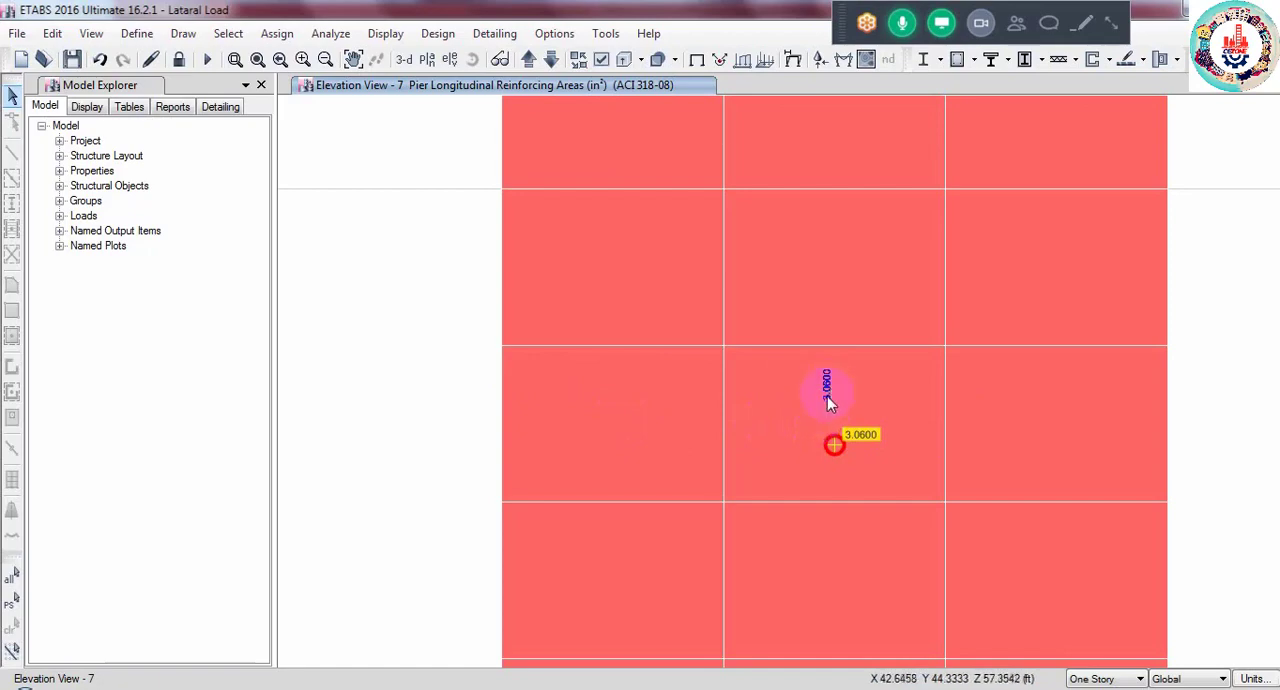
- Open Calculator, divide the pier's longitudinal reinforcing area of 3.06 by 2, and minimize the calculator
{"action": "left_click", "coordinate": [25, 687]}
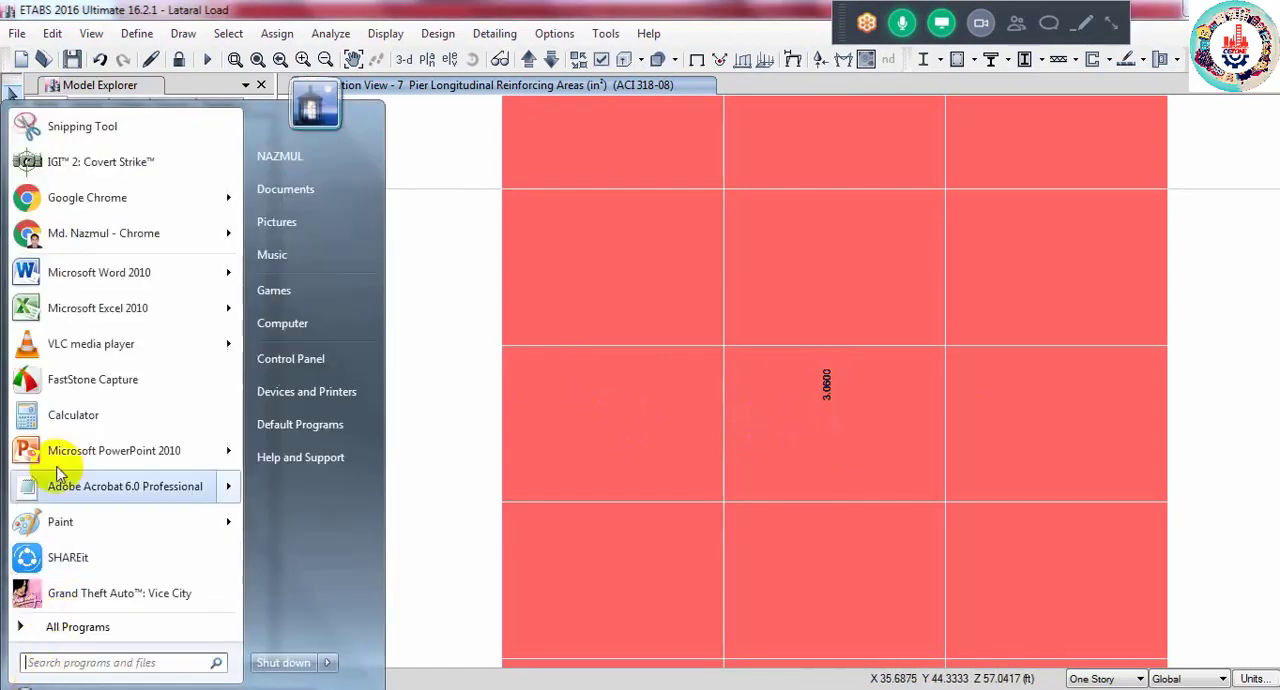
{"action": "left_click", "coordinate": [80, 408]}
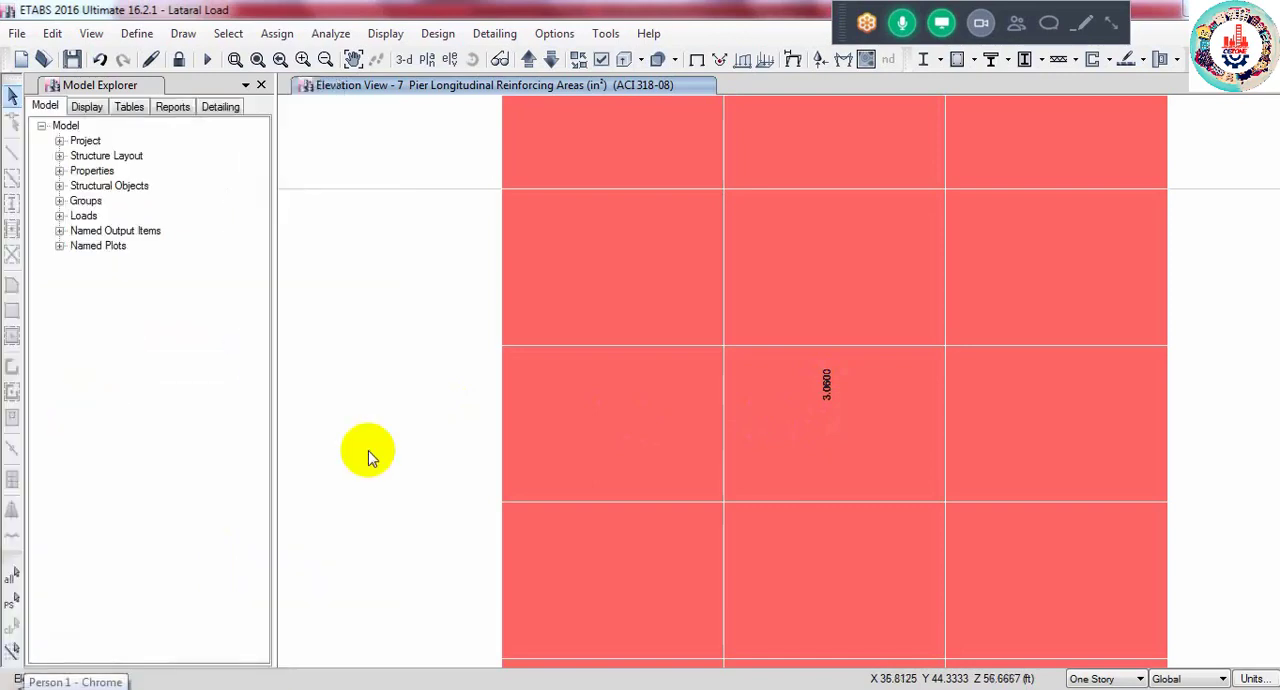
{"action": "type", "text": "3"}
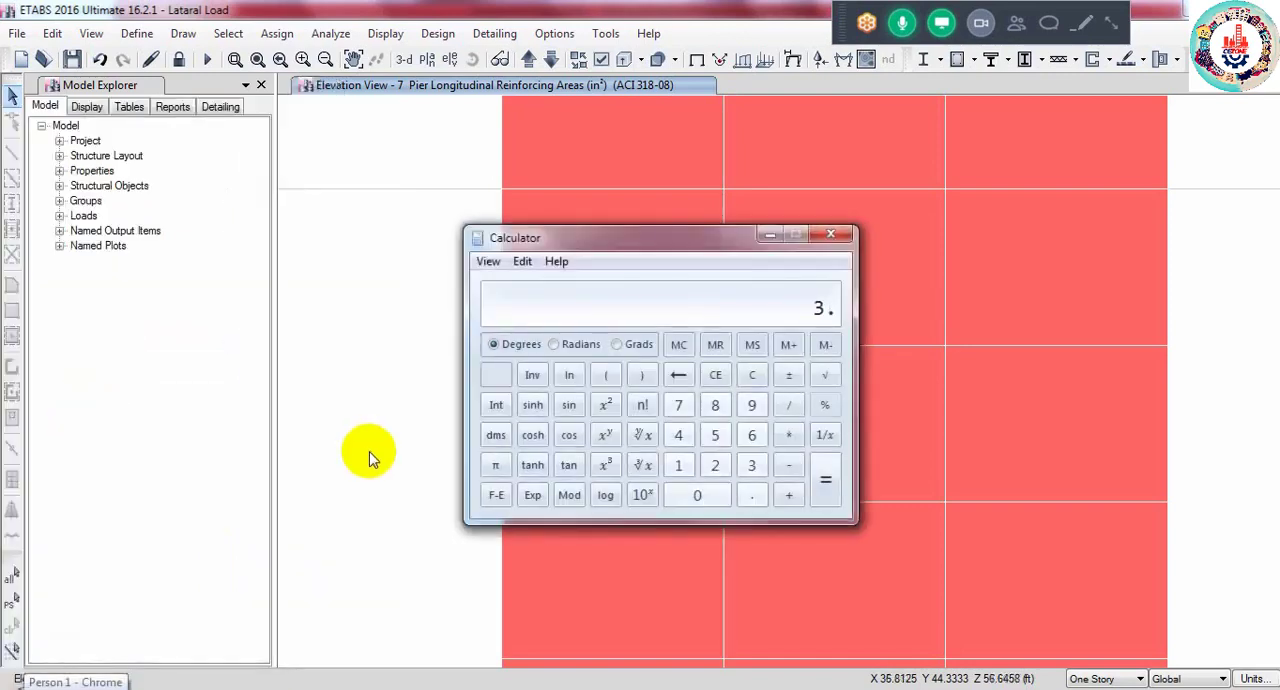
{"action": "type", "text": ".06/"}
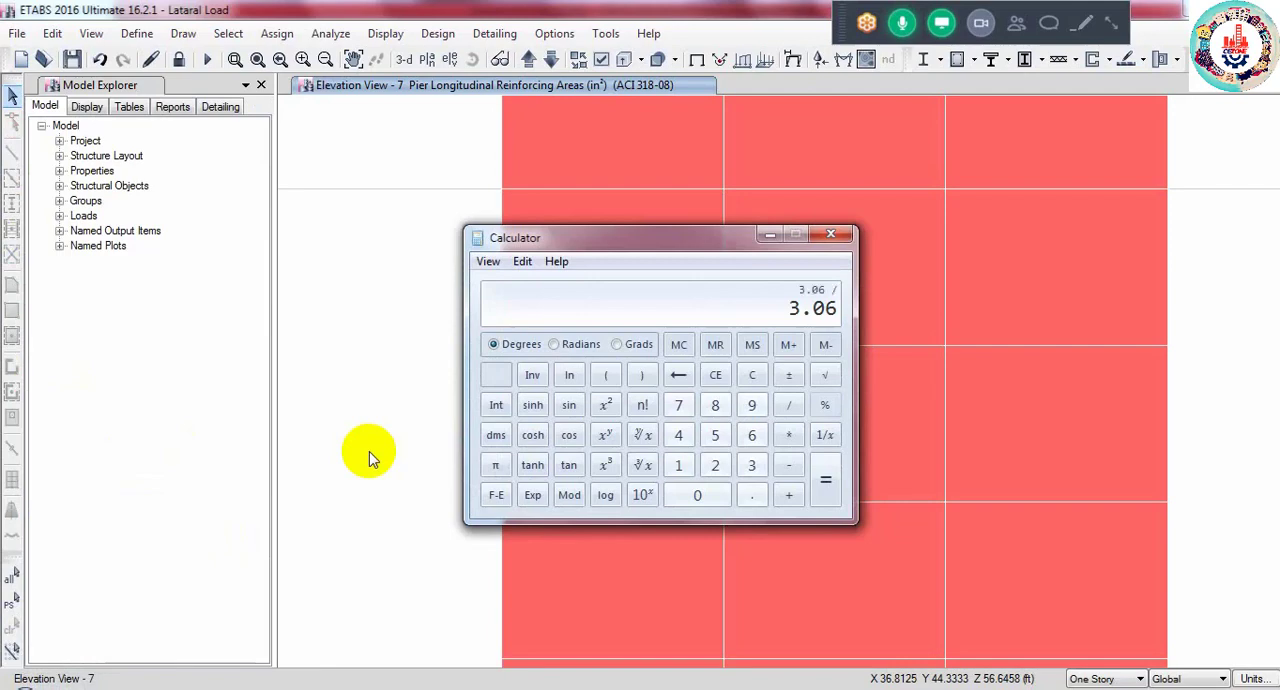
{"action": "type", "text": "2"}
{"action": "key", "text": "Return"}
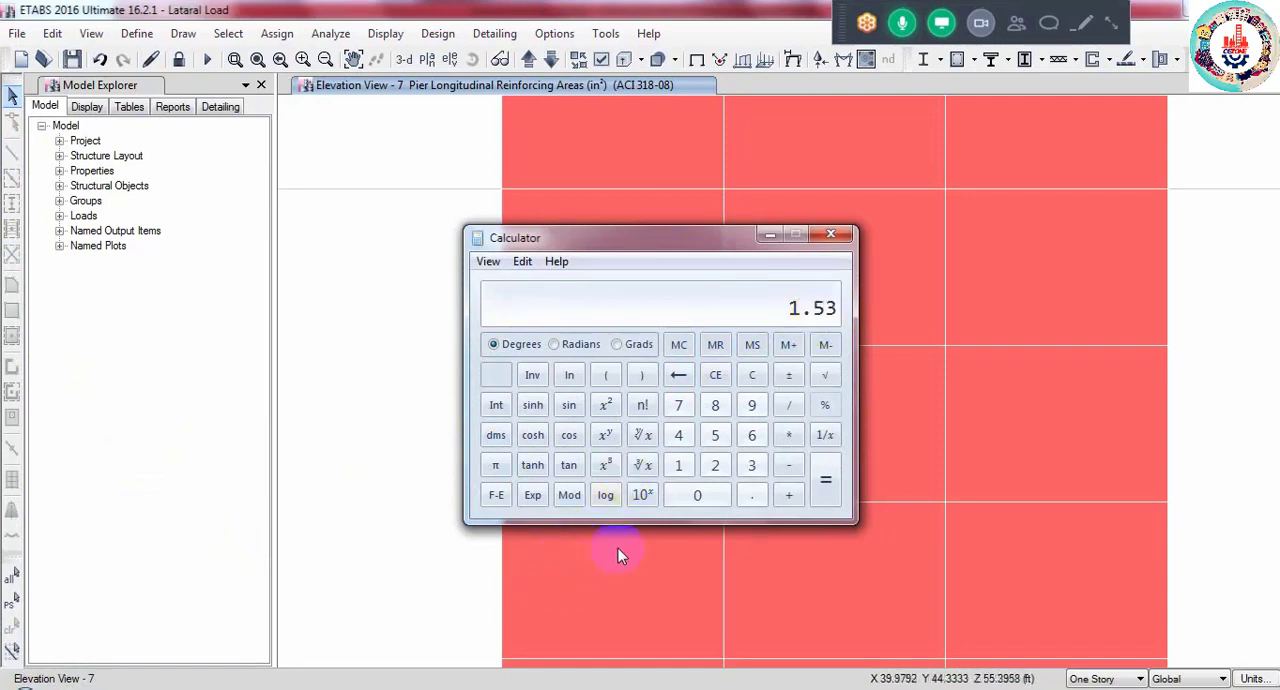
{"action": "left_click", "coordinate": [834, 581]}
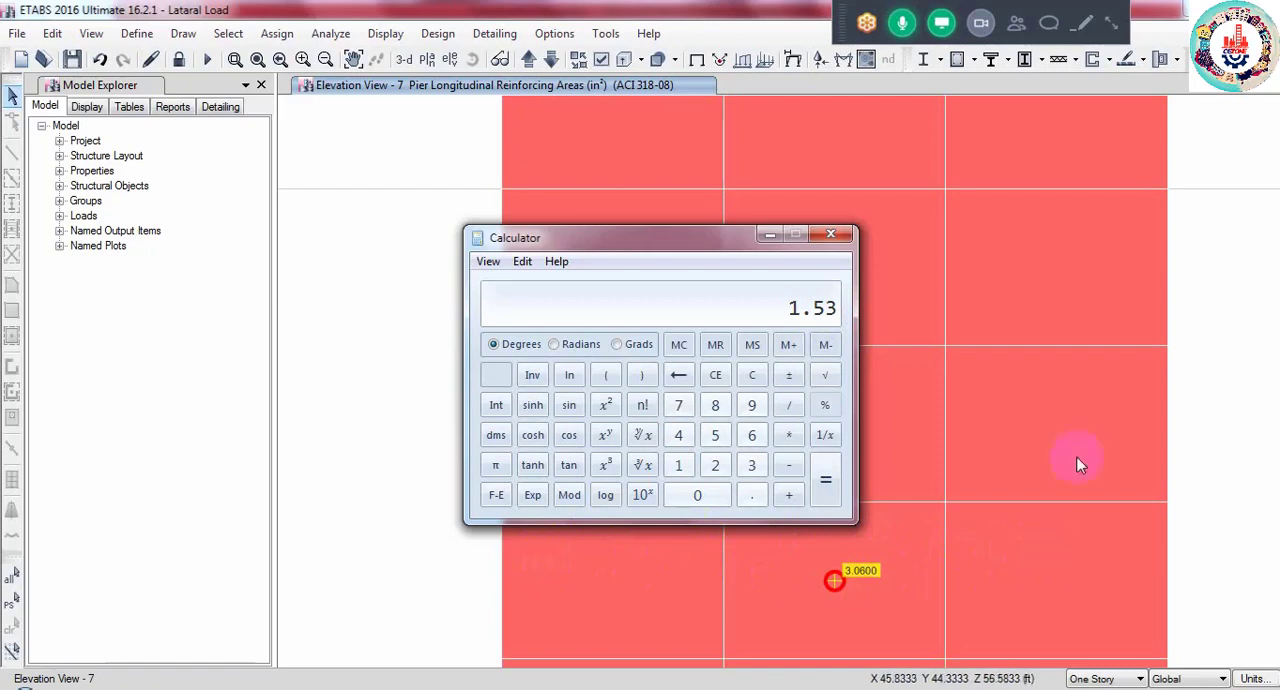
{"action": "left_click", "coordinate": [769, 236]}
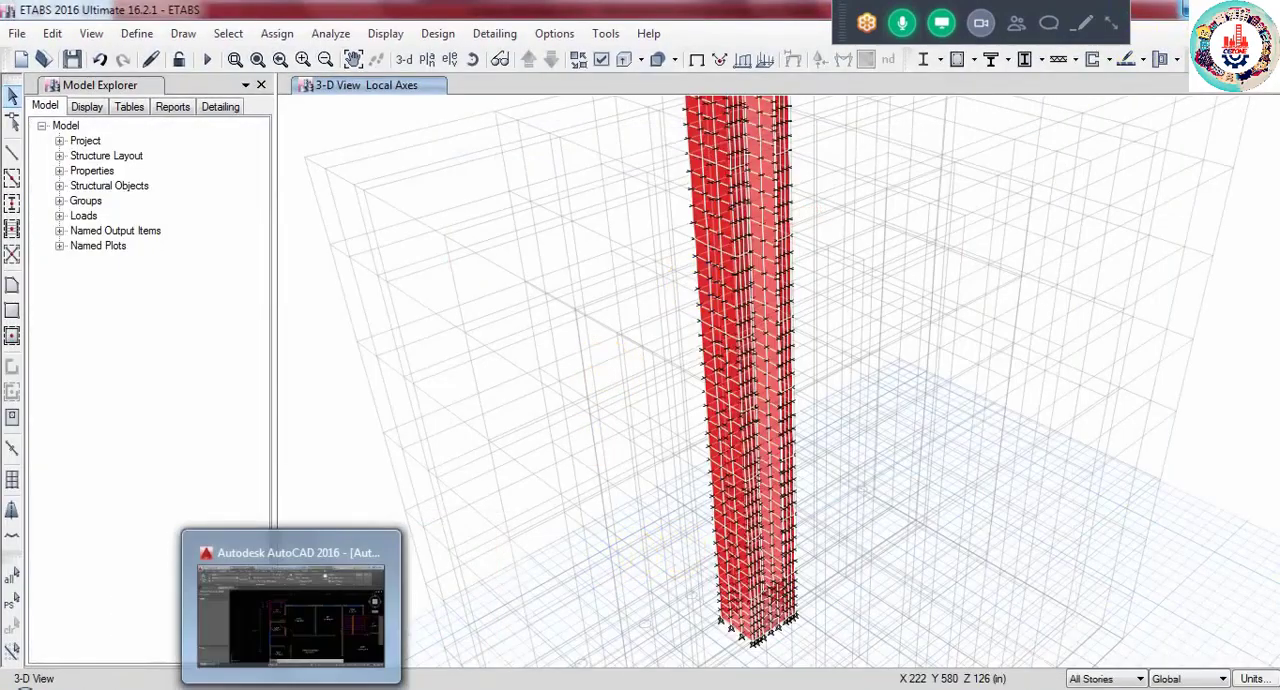
- Switch to the Auto CAD.dwg drawing in AutoCAD and draw a long, narrow horizontal rectangle in the empty area above the floor plan
{"action": "left_click", "coordinate": [292, 688]}
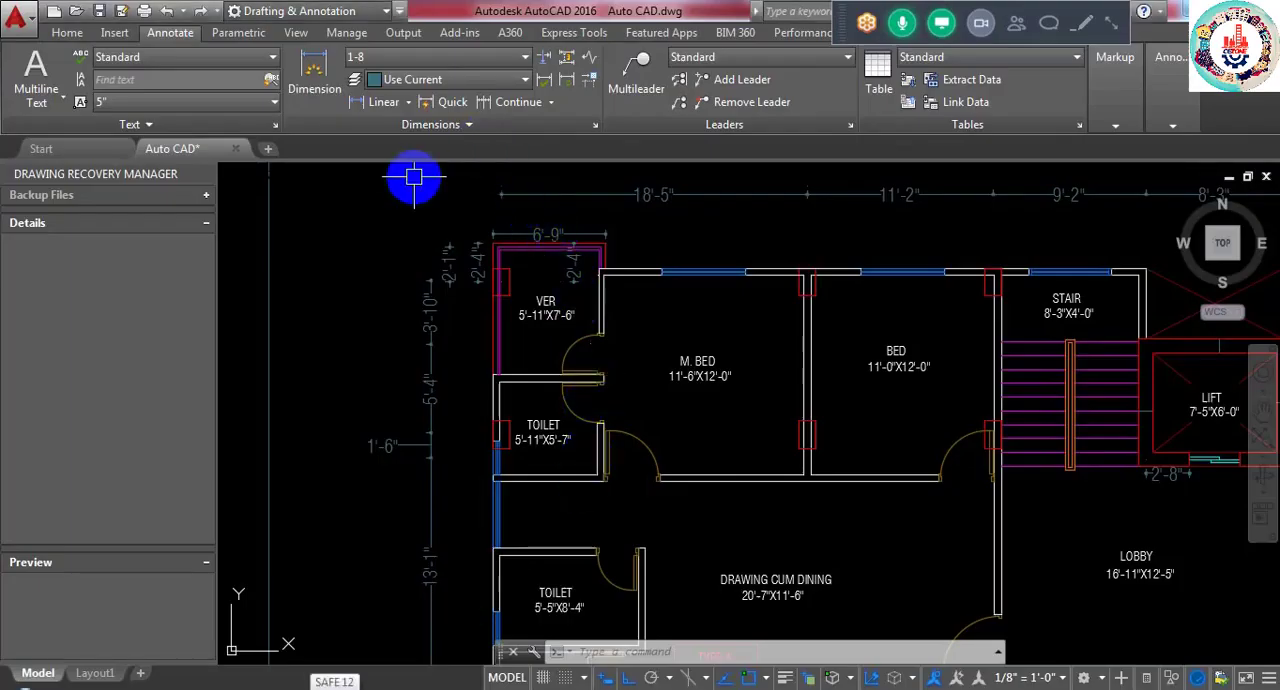
{"action": "middle_click_drag", "start_coordinate": [490, 283], "coordinate": [626, 409]}
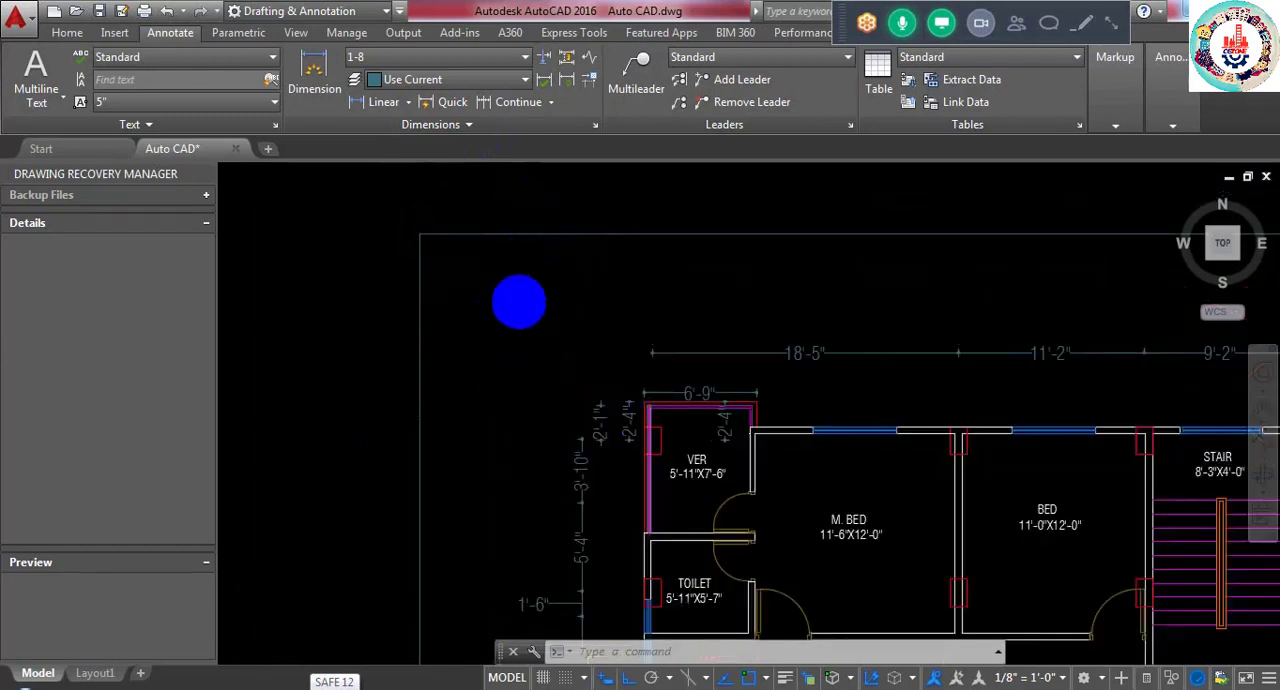
{"action": "scroll", "coordinate": [437, 214], "scroll_direction": "up", "scroll_amount": 3}
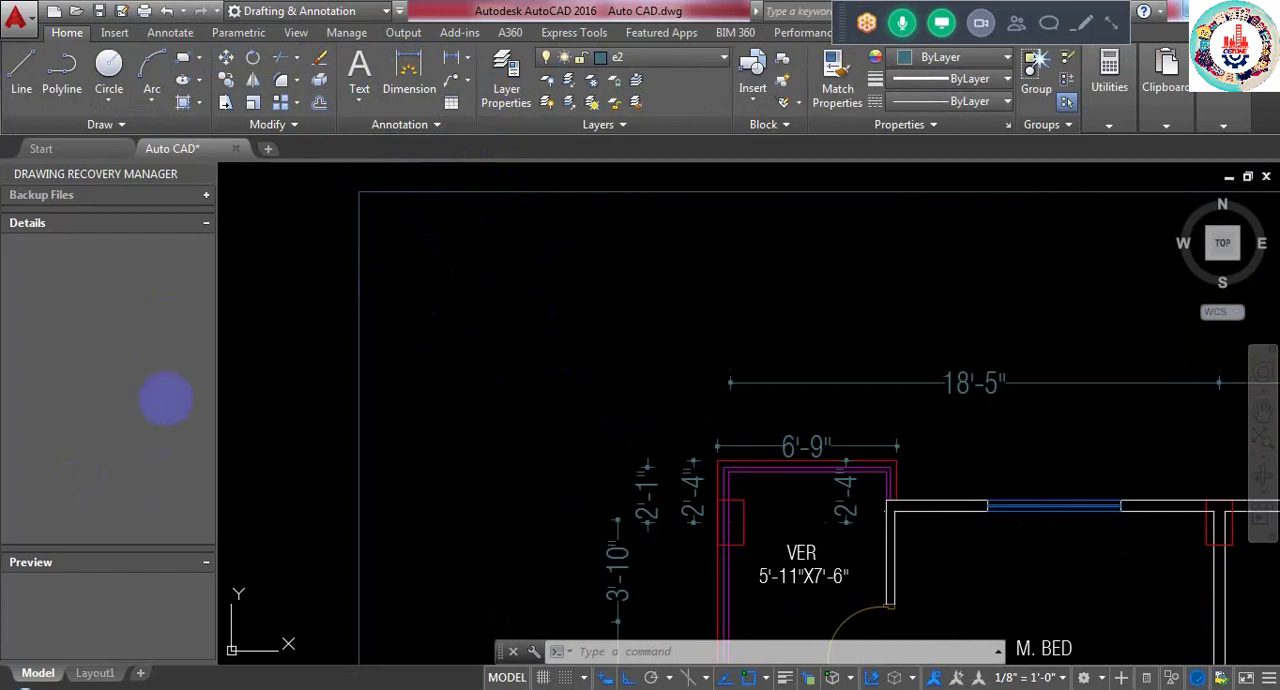
{"action": "type", "text": "RECTANG"}
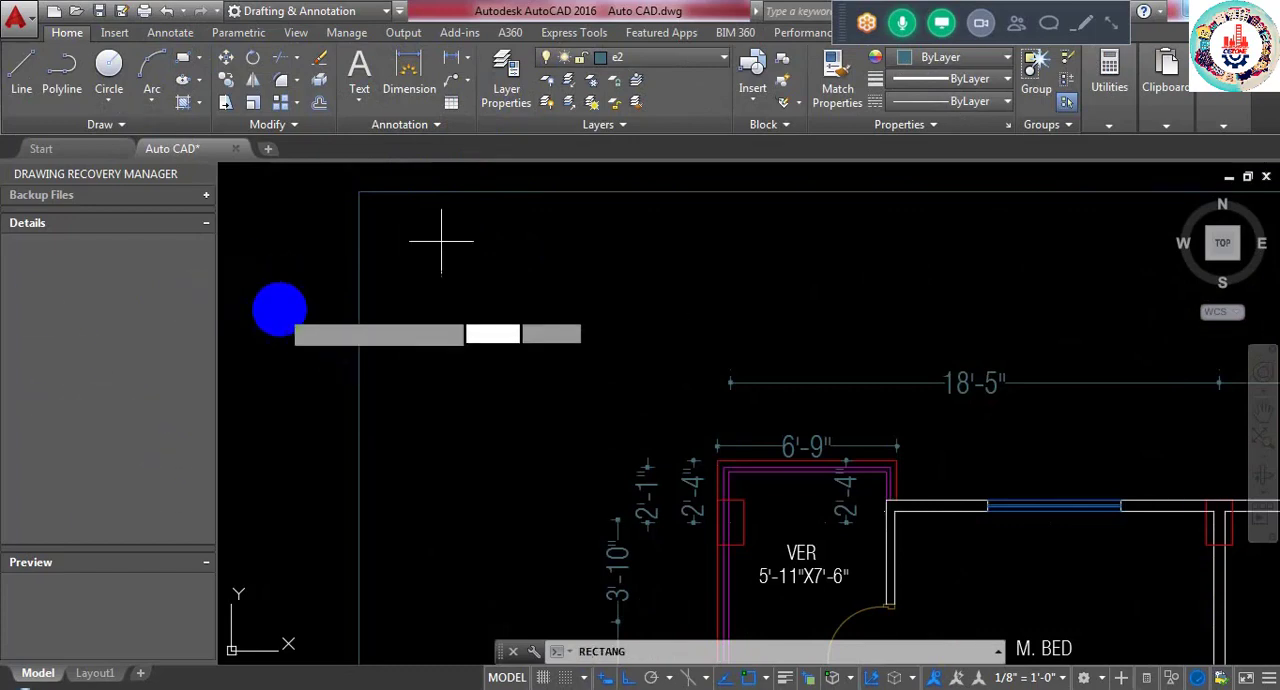
{"action": "key", "text": "Return"}
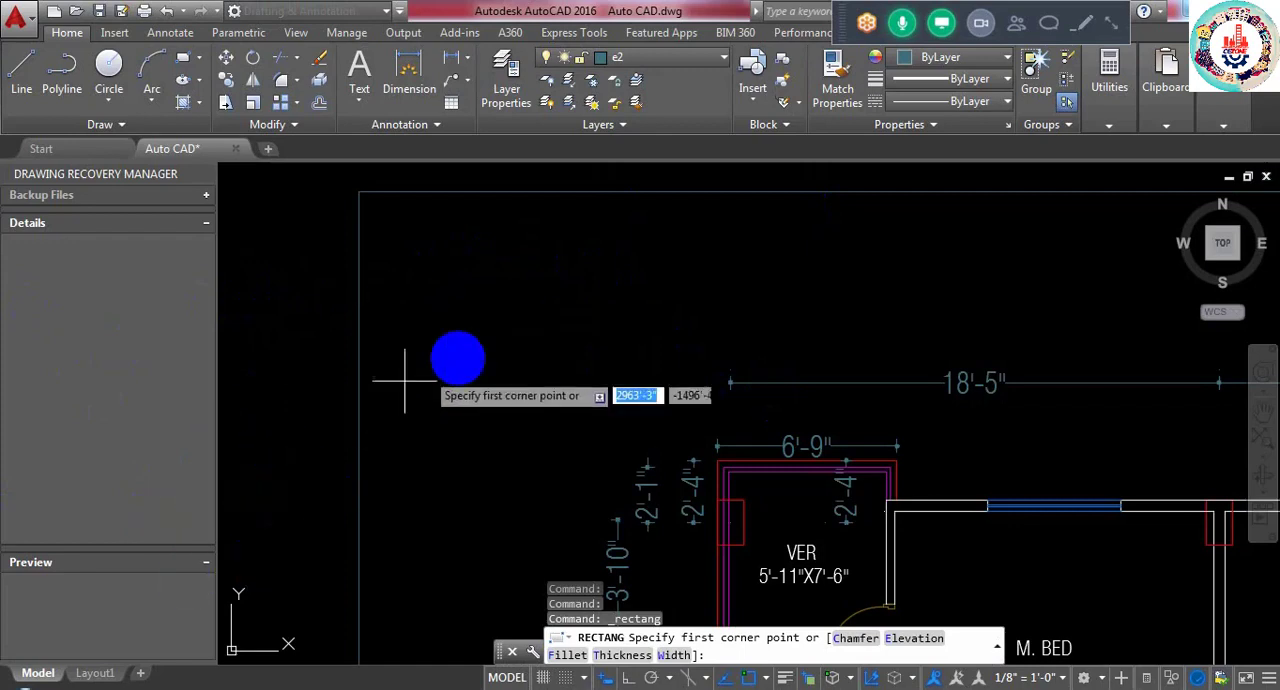
{"action": "left_click", "coordinate": [501, 258]}
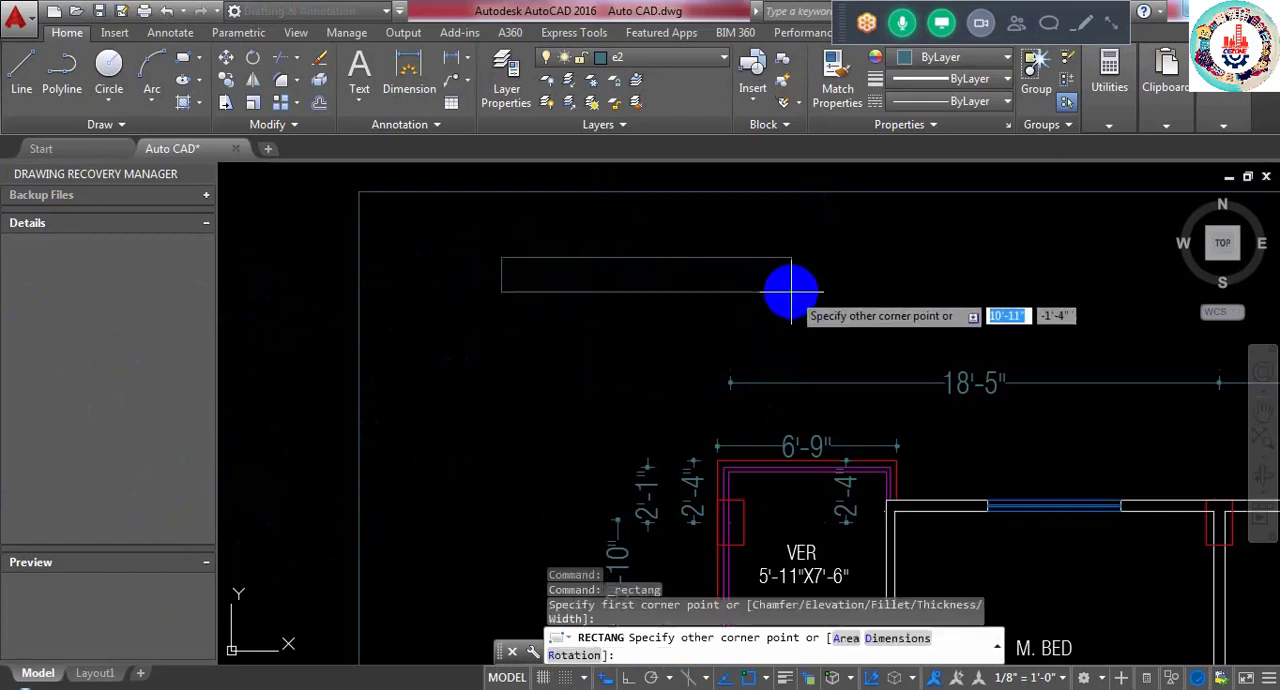
{"action": "left_click", "coordinate": [836, 295]}
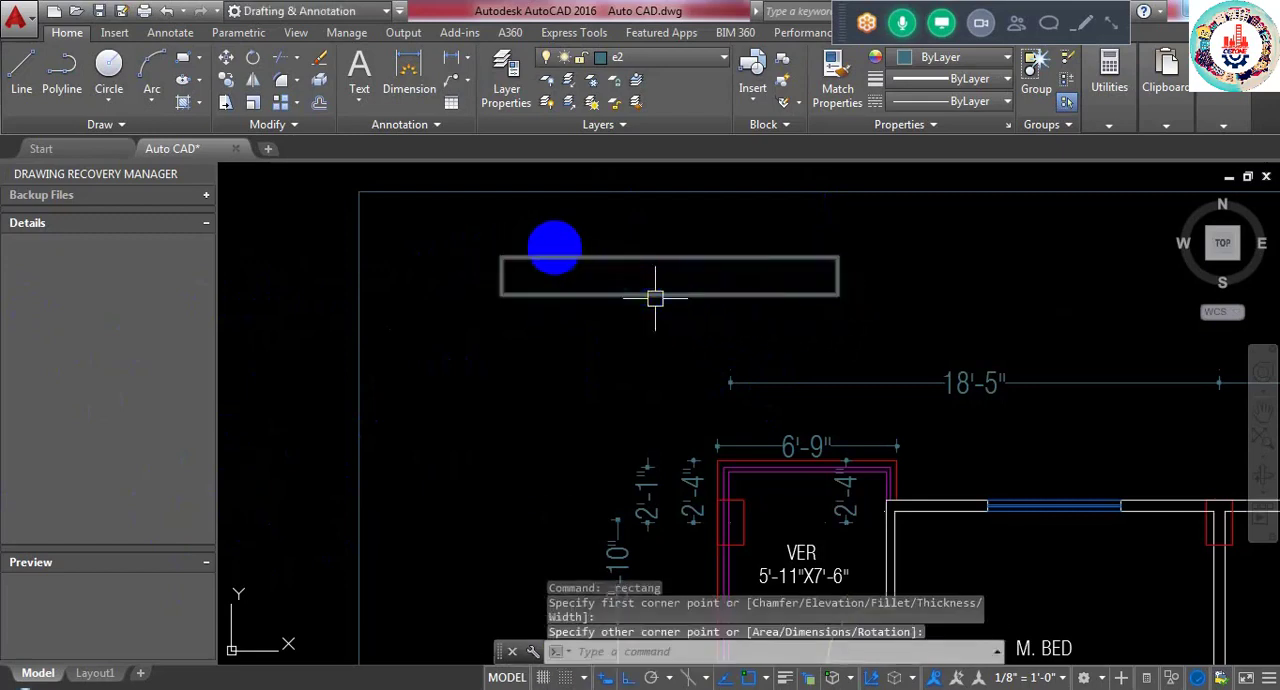
{"action": "key", "text": "Escape"}
- Draw two horizontal lines about 12'-0" long inside the rectangle, one near its upper edge and one near its lower edge
{"action": "scroll", "coordinate": [542, 226], "scroll_direction": "up", "scroll_amount": 4}
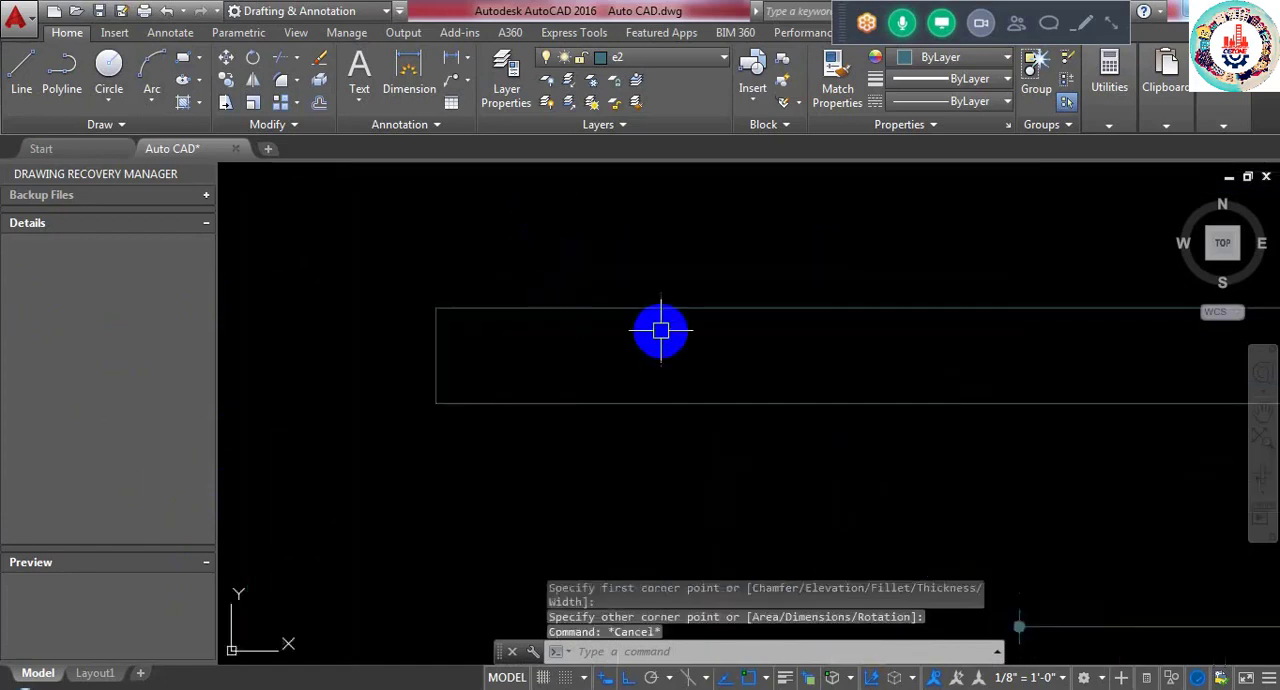
{"action": "middle_click_drag", "start_coordinate": [660, 330], "coordinate": [473, 322]}
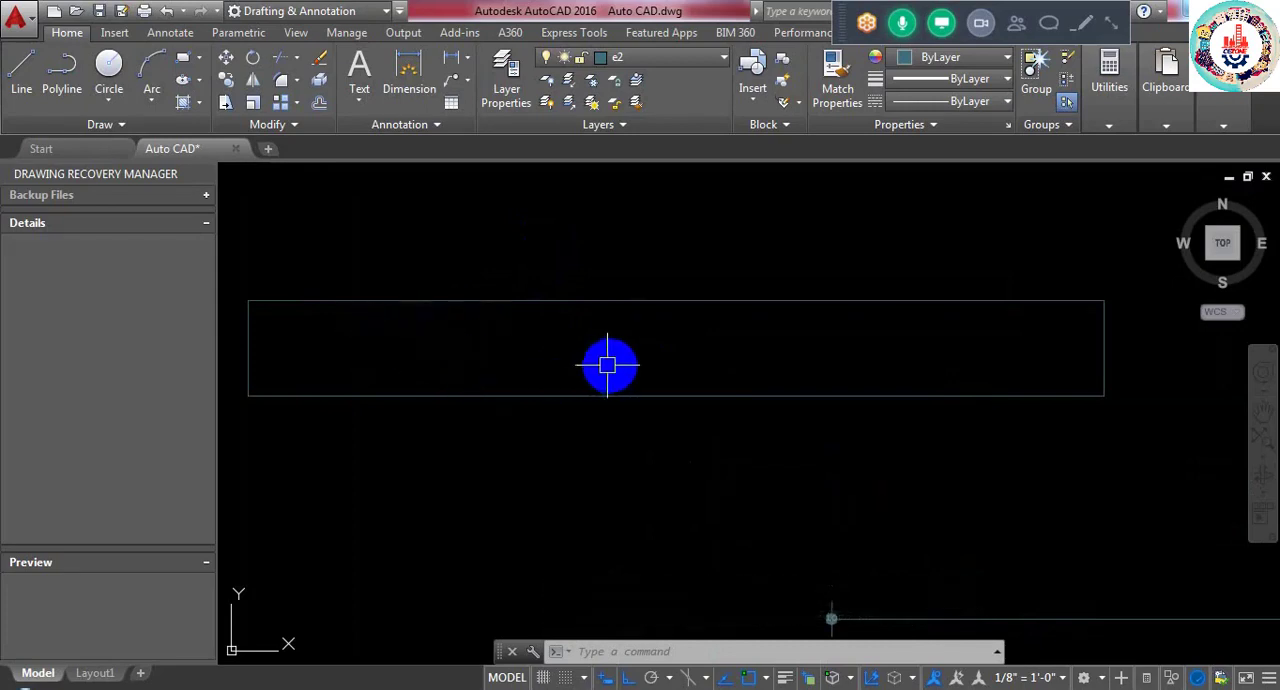
{"action": "left_click", "coordinate": [21, 68]}
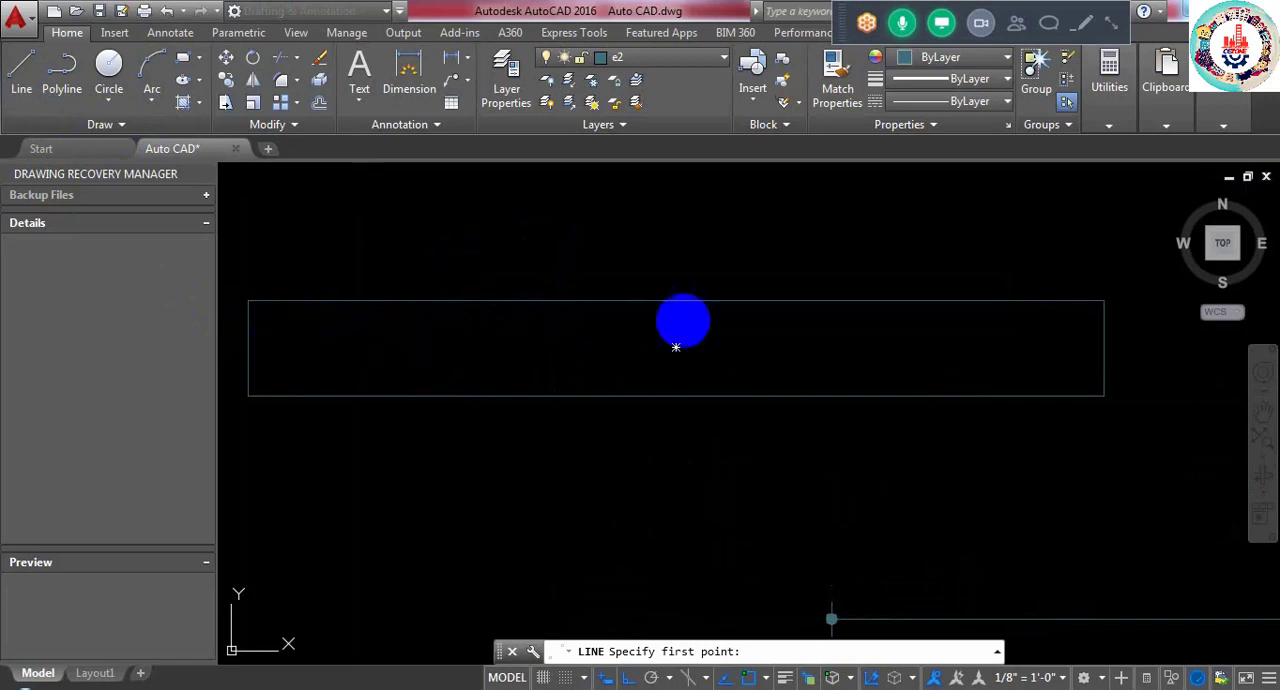
{"action": "left_click", "coordinate": [266, 322]}
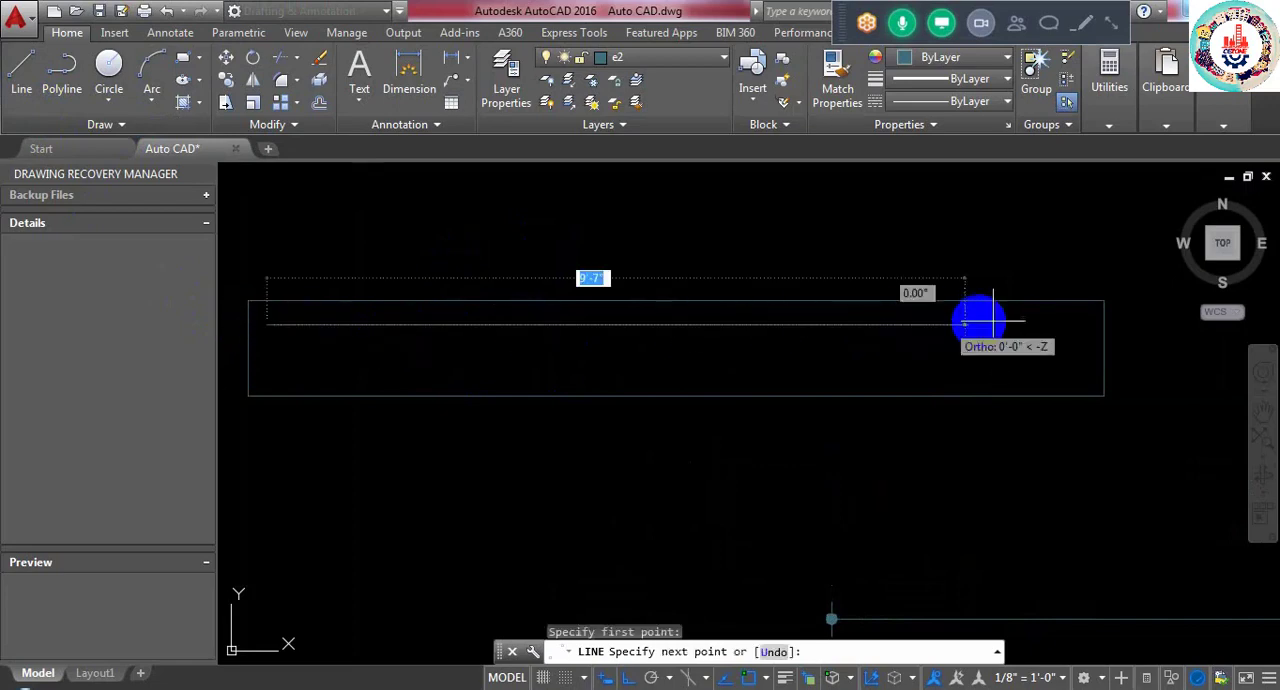
{"action": "left_click", "coordinate": [1084, 320]}
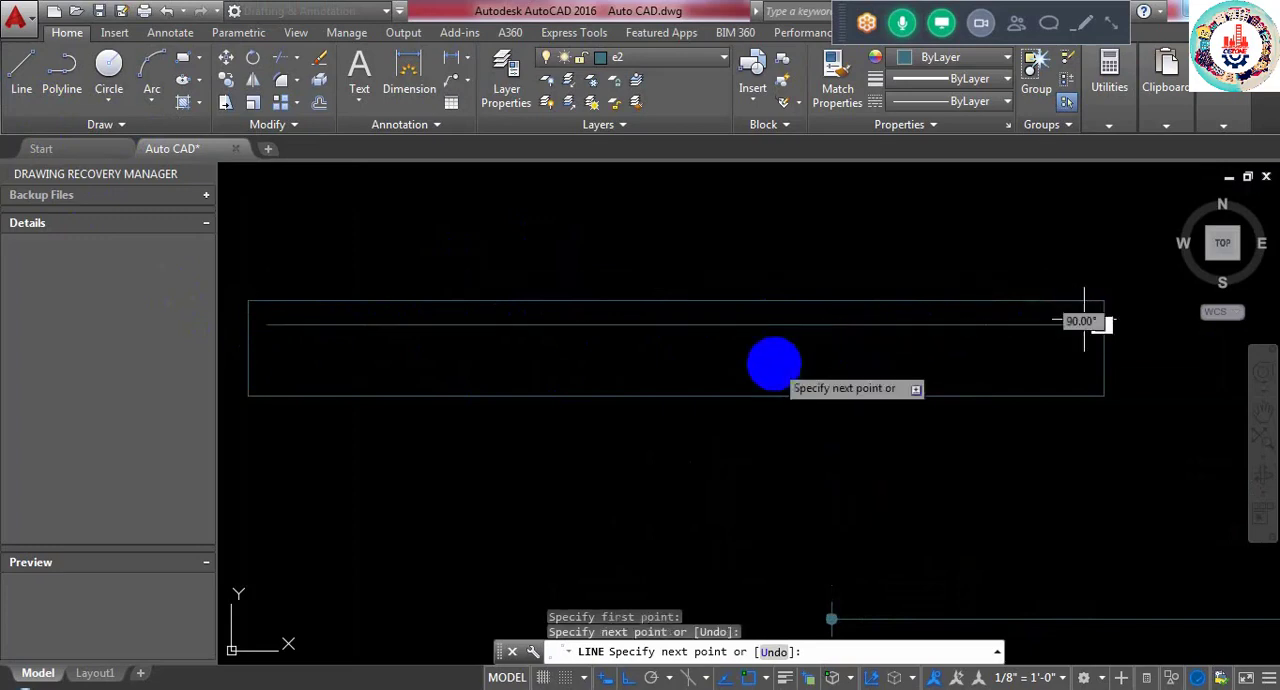
{"action": "key", "text": "Return"}
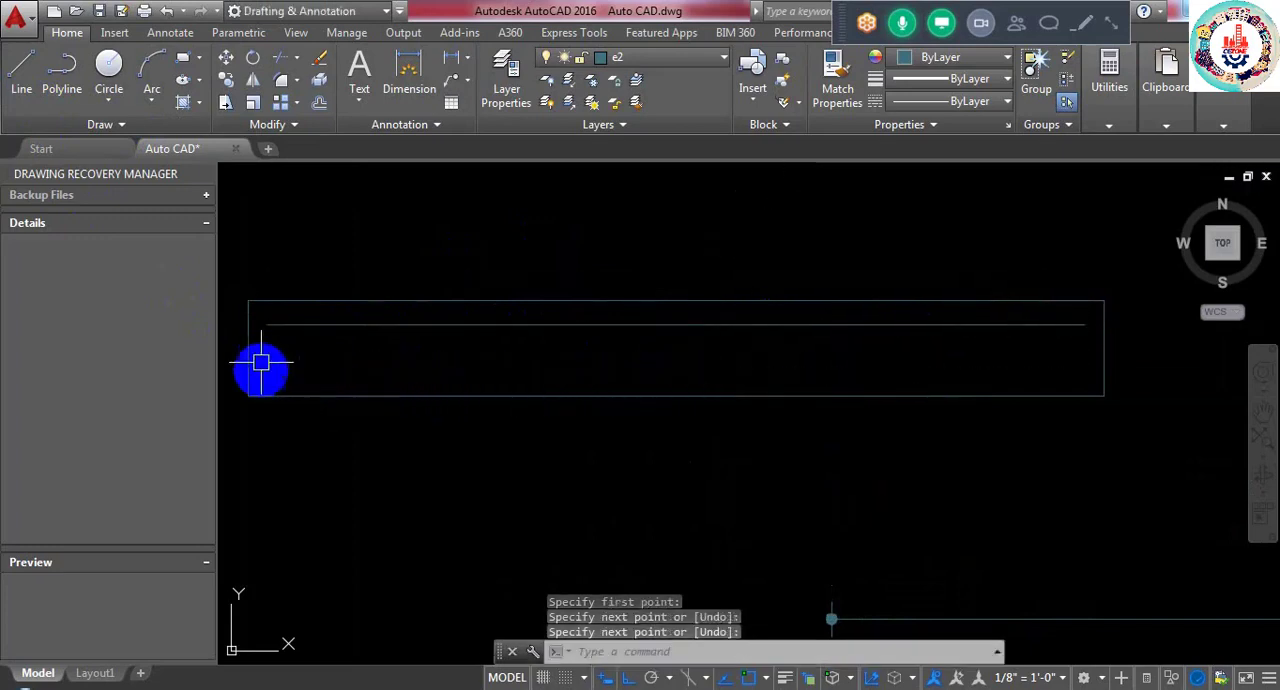
{"action": "key", "text": "Return"}
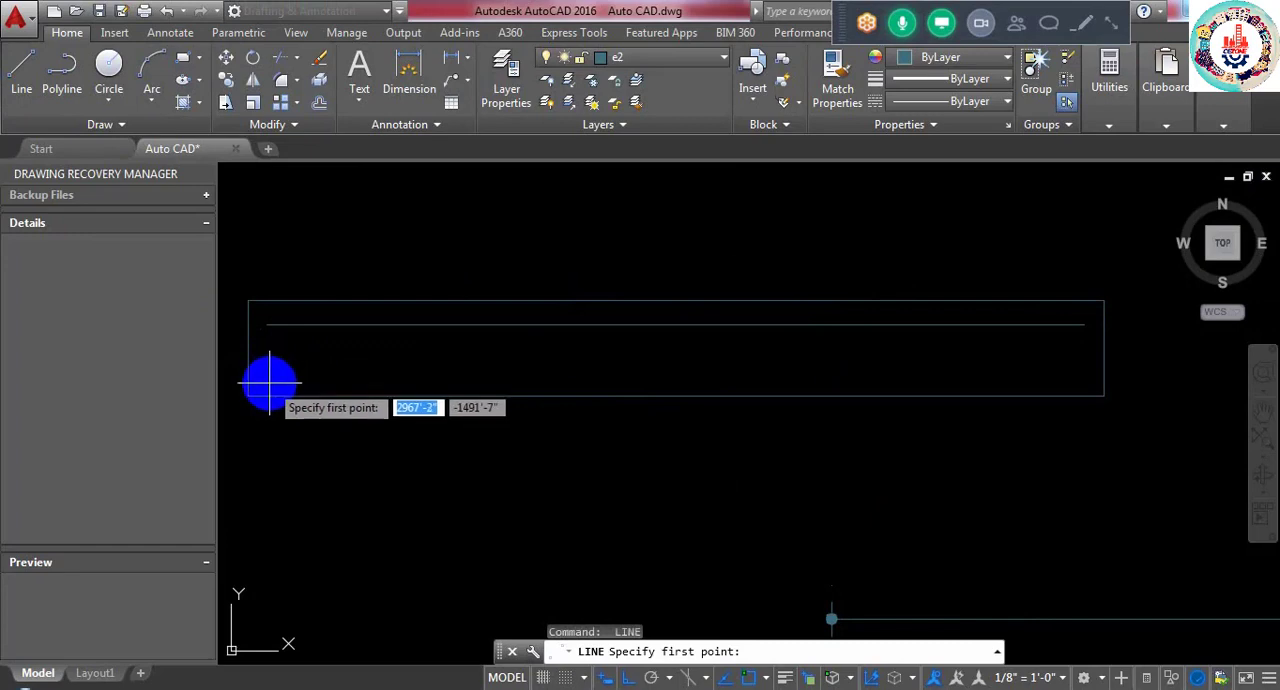
{"action": "left_click", "coordinate": [269, 382]}
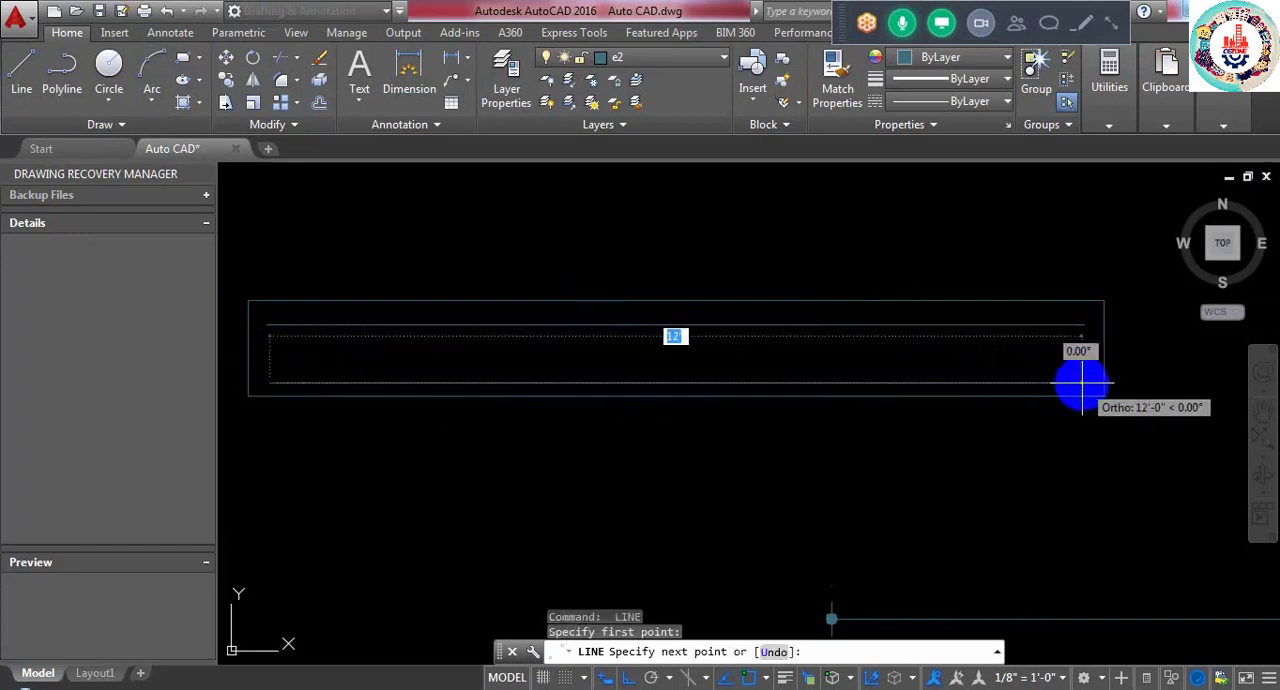
{"action": "left_click", "coordinate": [1010, 381]}
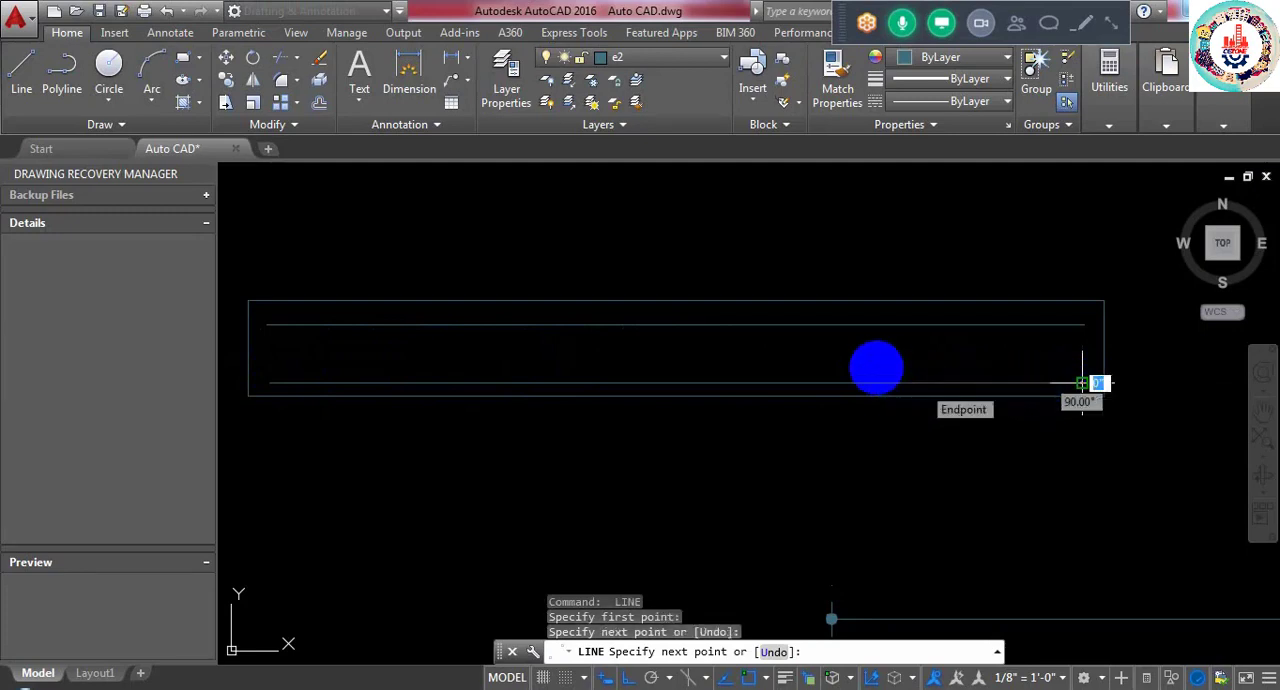
{"action": "key", "text": "Return"}
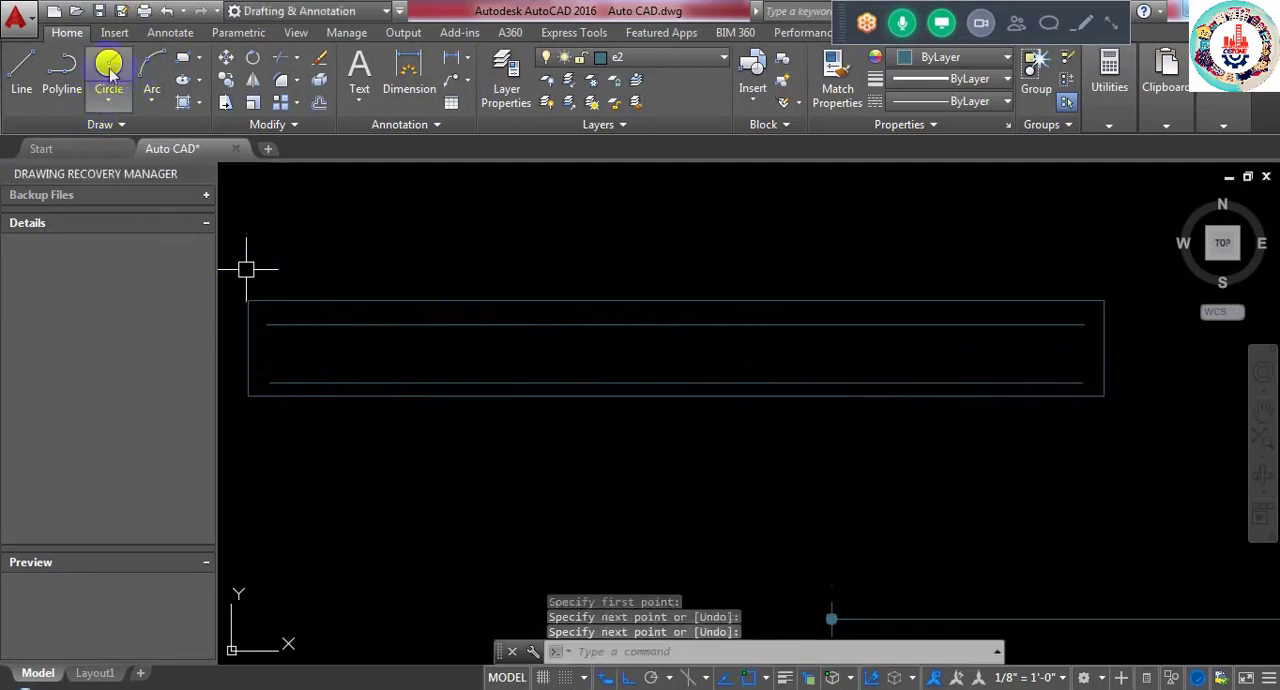
- Draw a small bar circle above the wall rectangle and move it against the underside of the upper line, near its start
{"action": "left_click", "coordinate": [349, 229]}
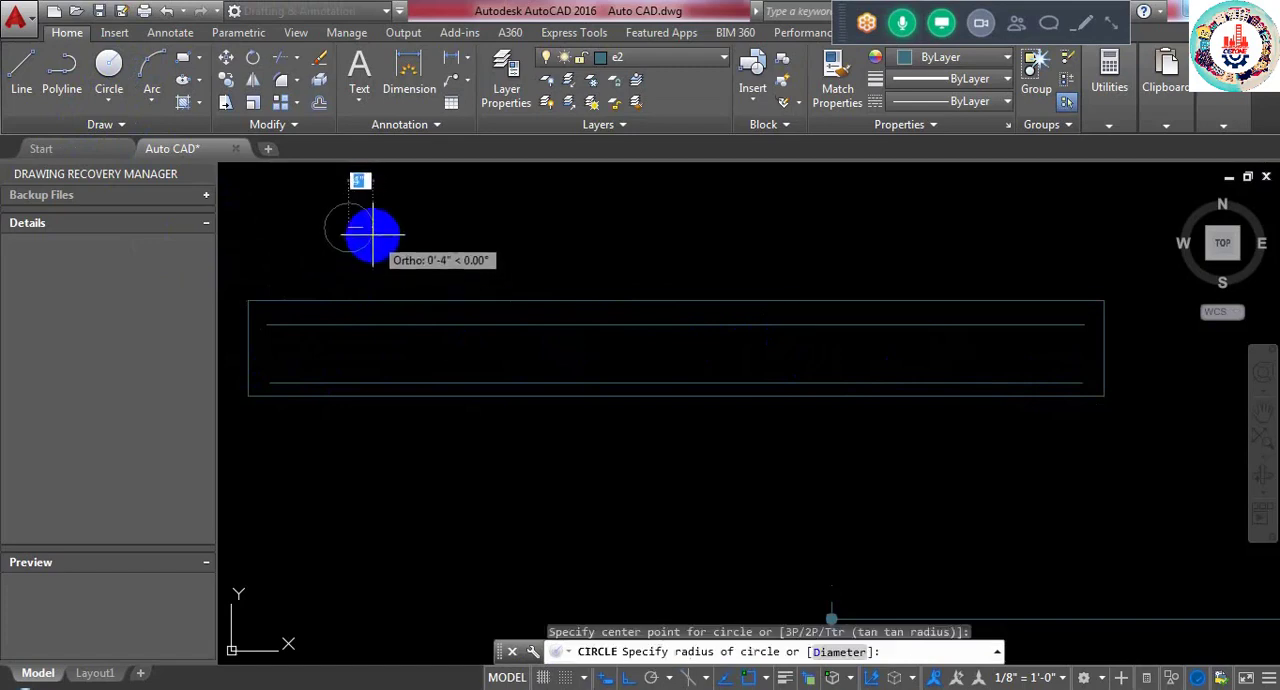
{"action": "left_click", "coordinate": [359, 225]}
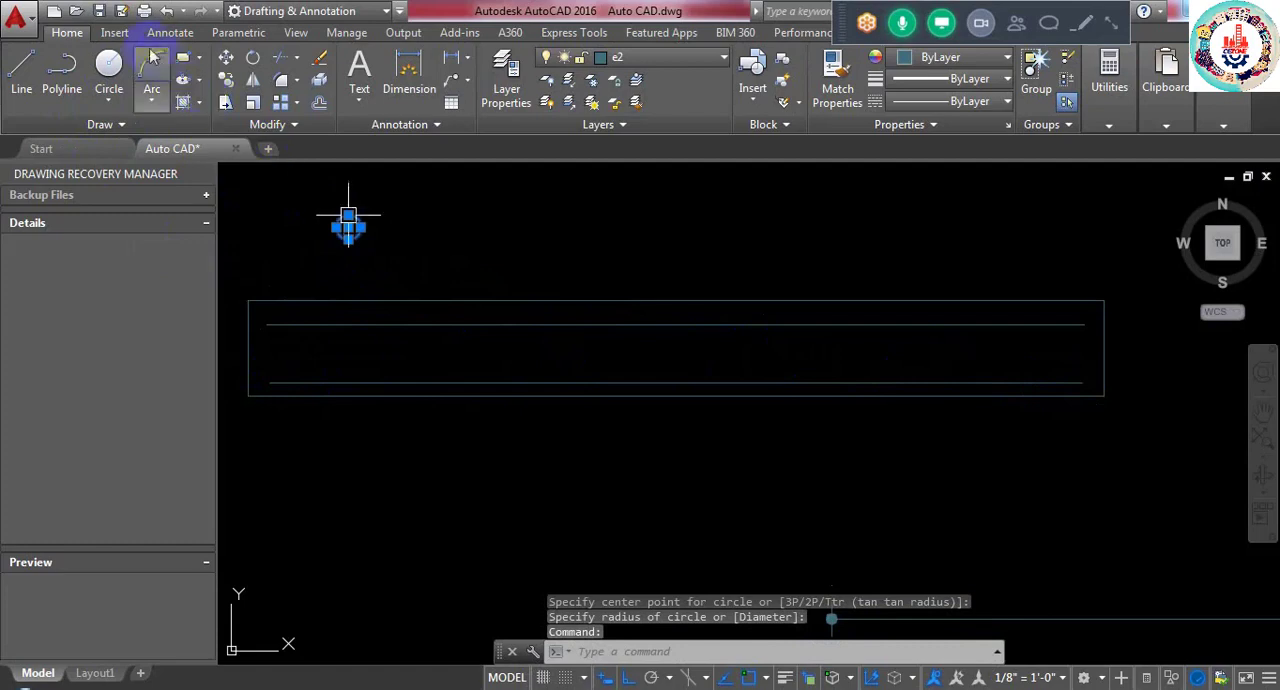
{"action": "left_click", "coordinate": [226, 57]}
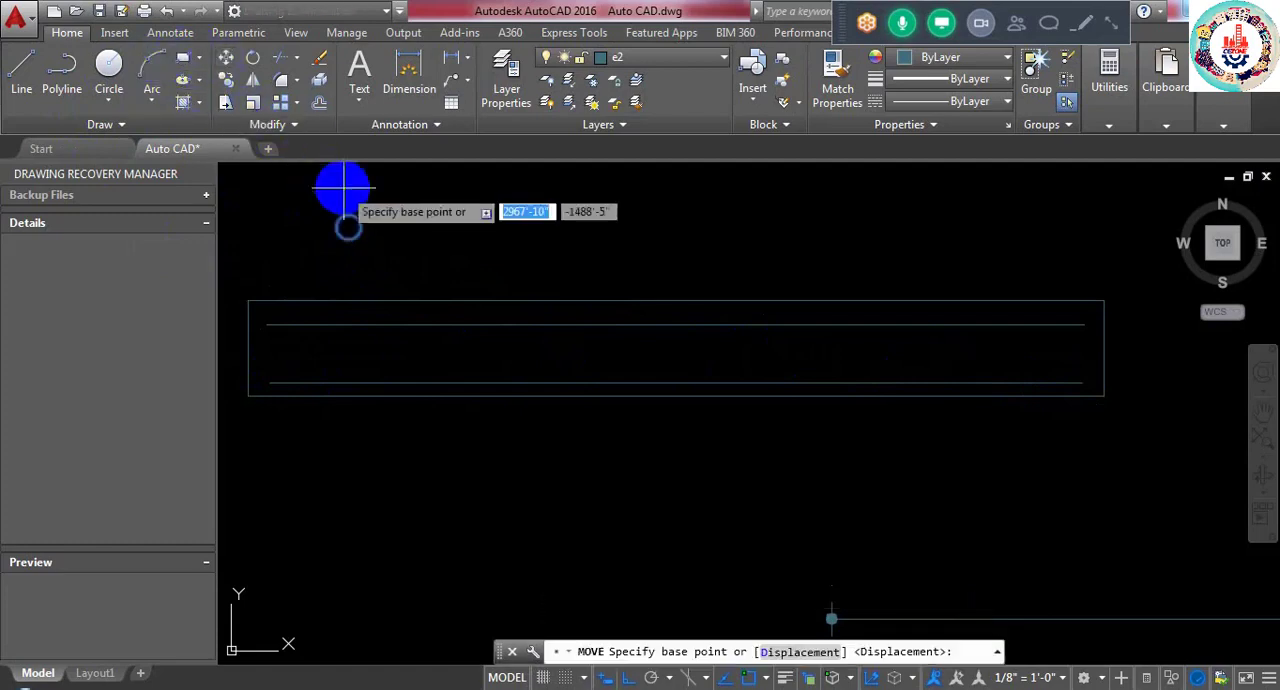
{"action": "left_click", "coordinate": [349, 224]}
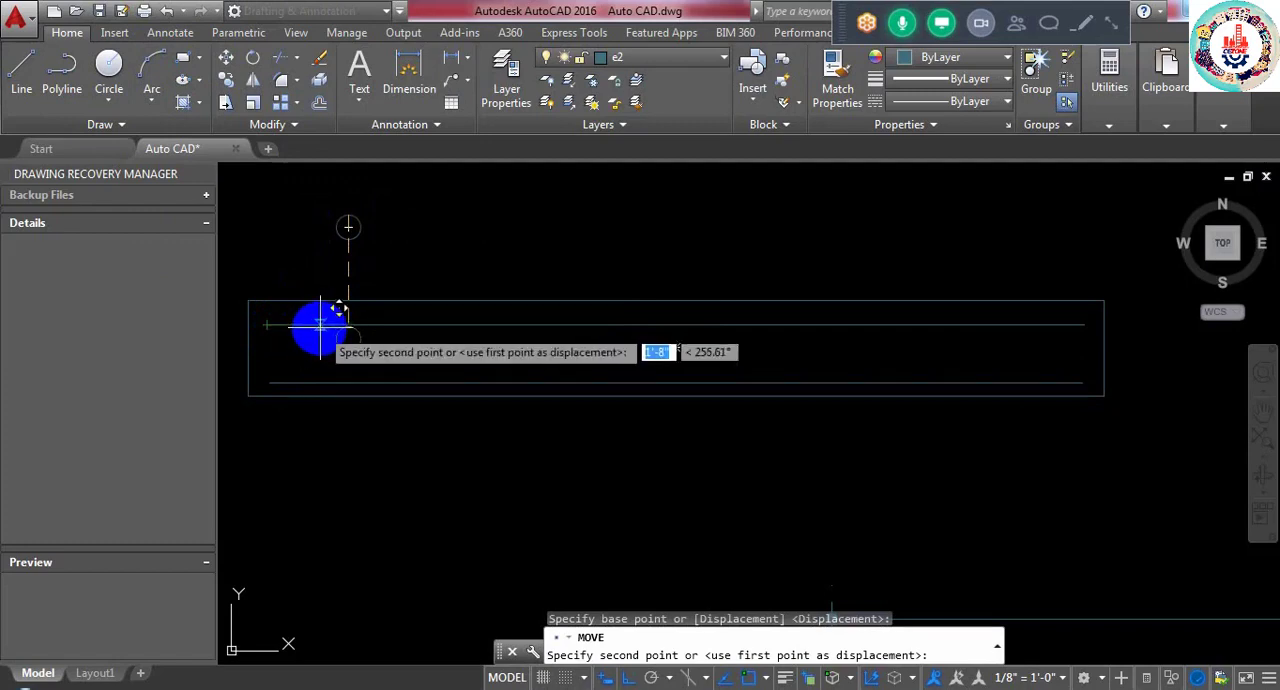
{"action": "key", "text": "F8"}
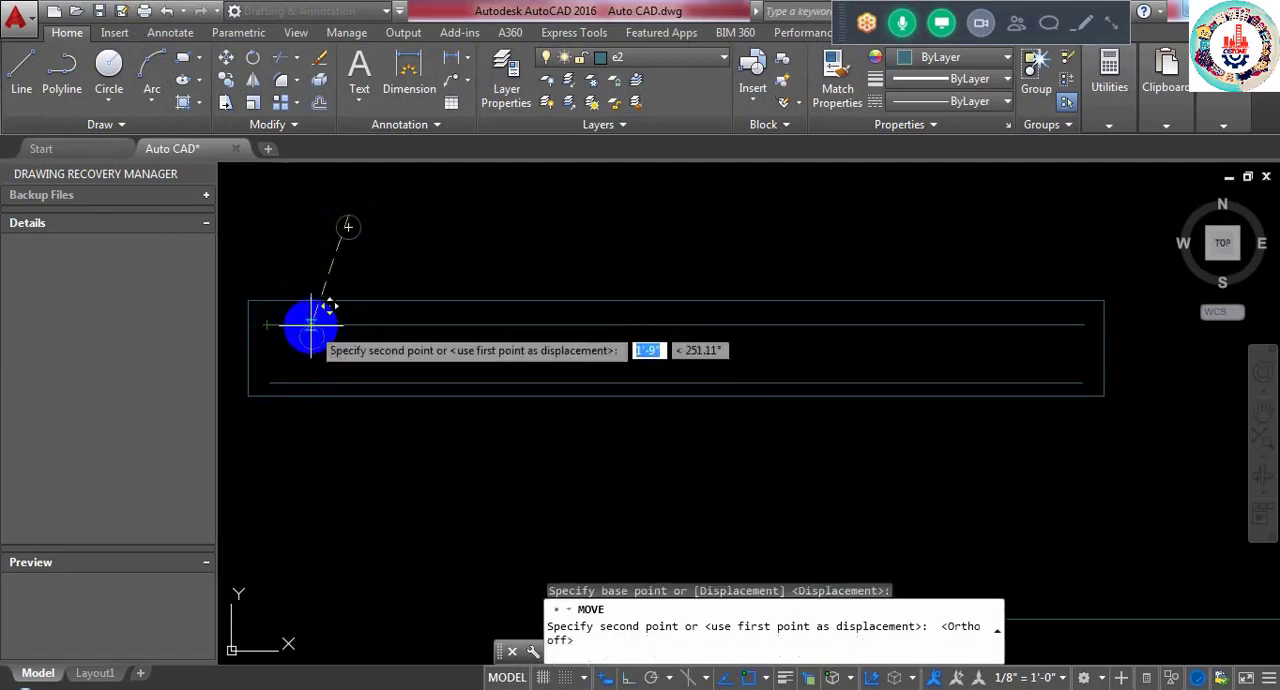
{"action": "left_click", "coordinate": [310, 325]}
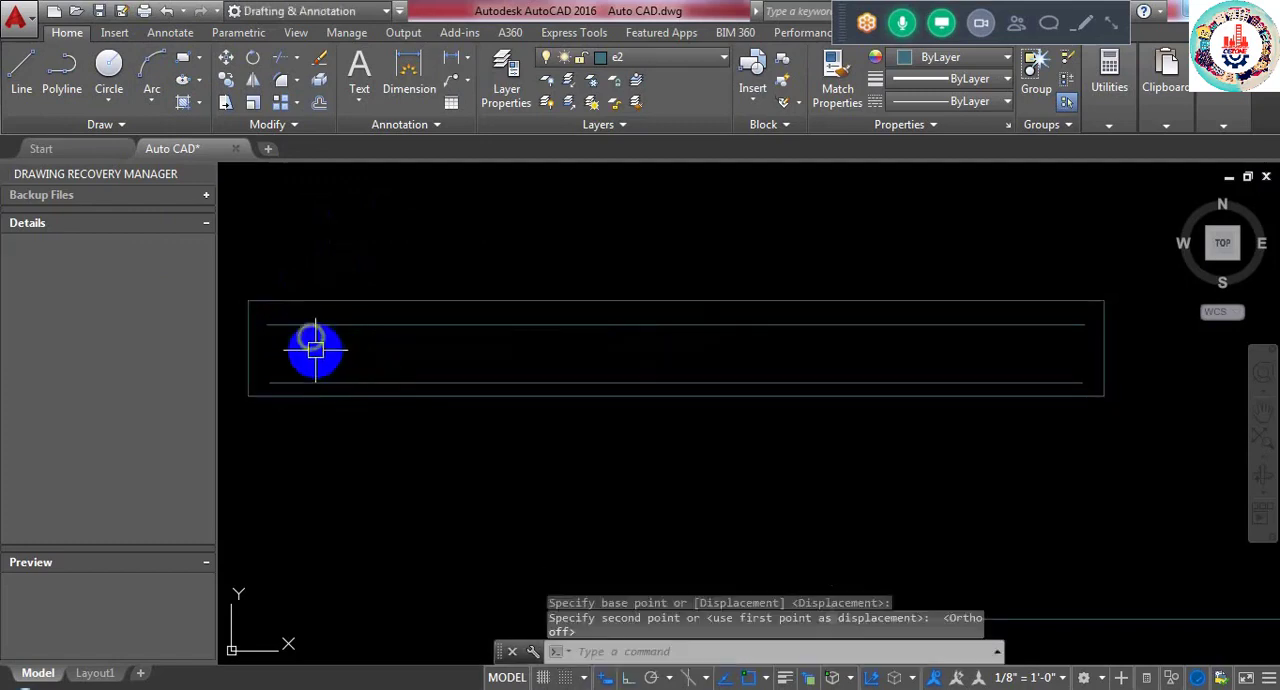
- Copy the bar circle straight down so the copy rests on the lower horizontal line
{"action": "left_click", "coordinate": [312, 349]}
{"action": "left_click", "coordinate": [226, 80]}
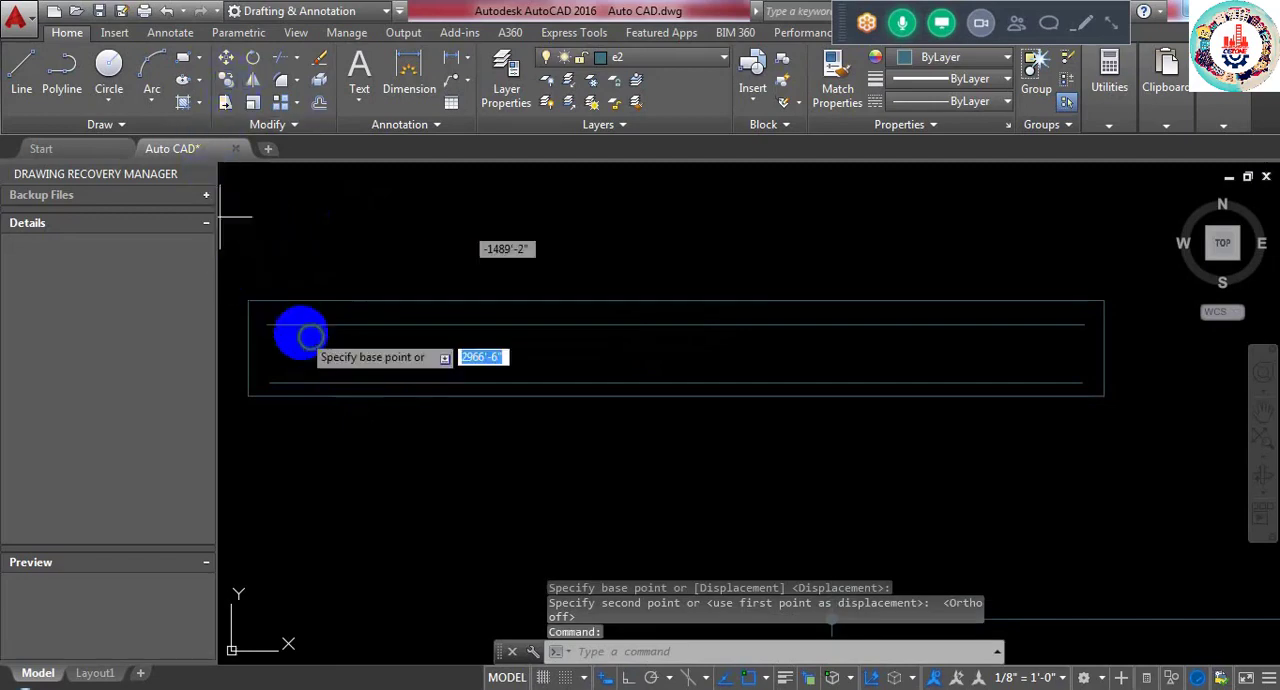
{"action": "left_click", "coordinate": [310, 338]}
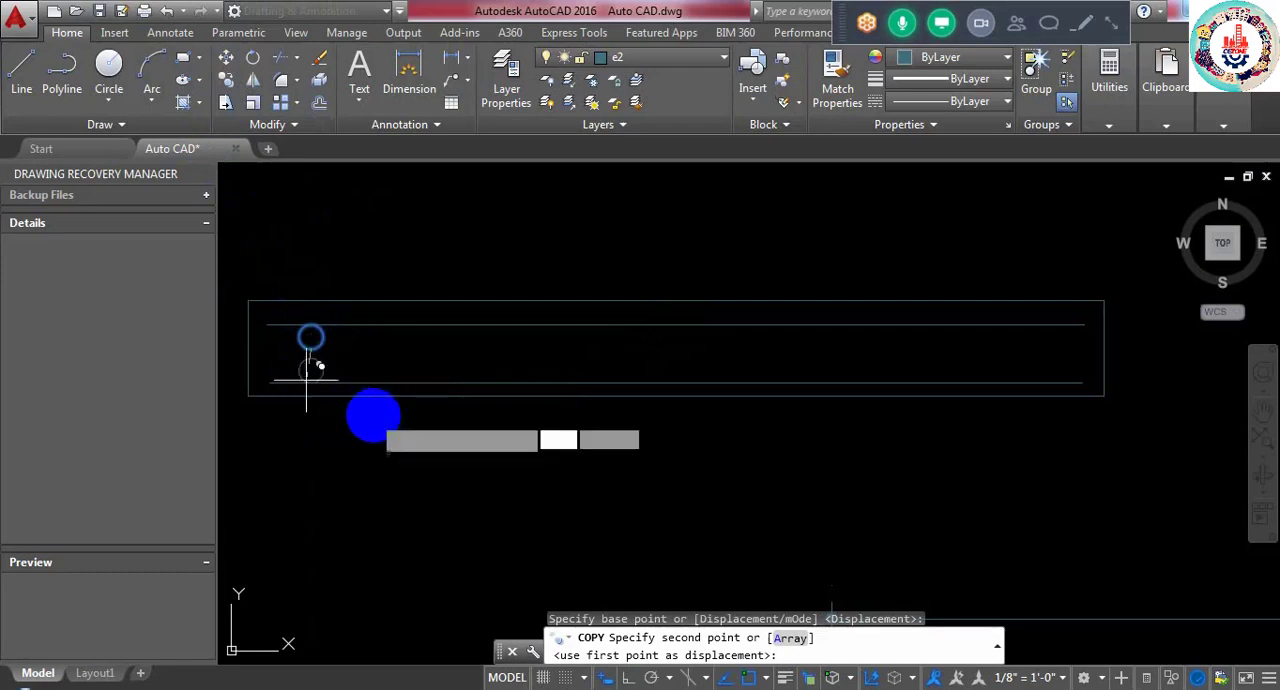
{"action": "left_click", "coordinate": [310, 371]}
{"action": "key", "text": "Escape"}
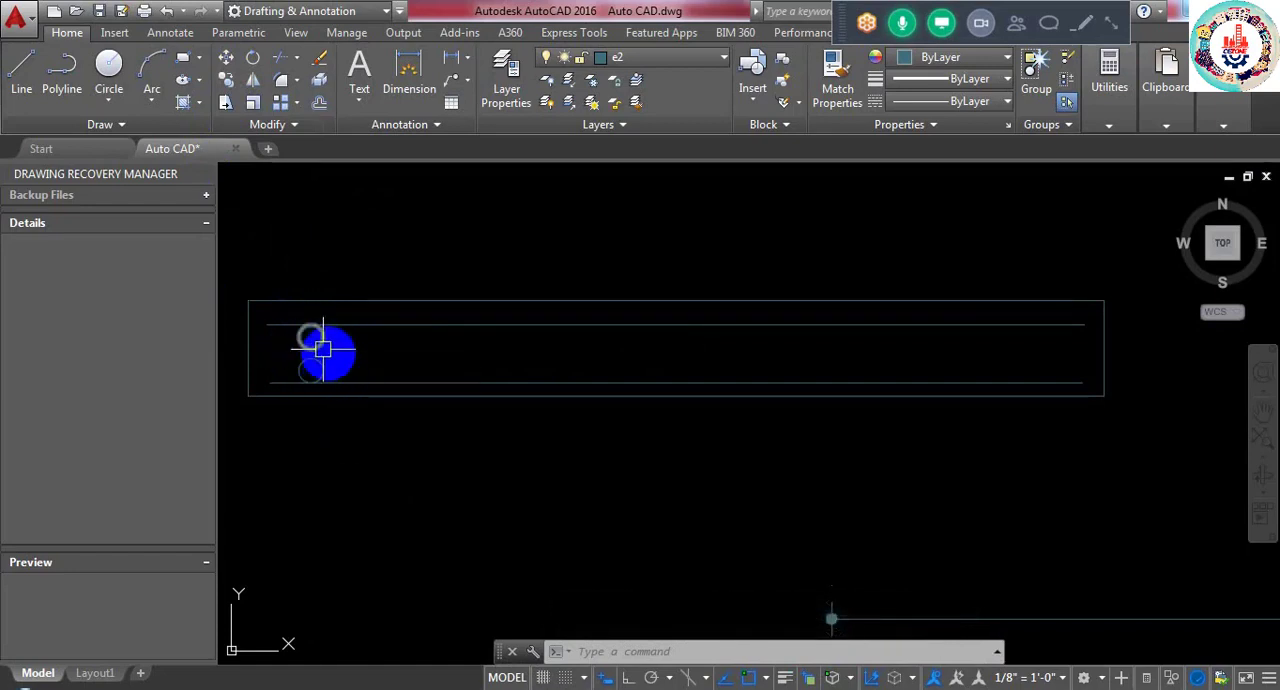
- Draw a horizontal line between the two bar circles, spanning the wall rectangle from one short edge to the other
{"action": "left_click", "coordinate": [21, 75]}
{"action": "left_click", "coordinate": [260, 354]}
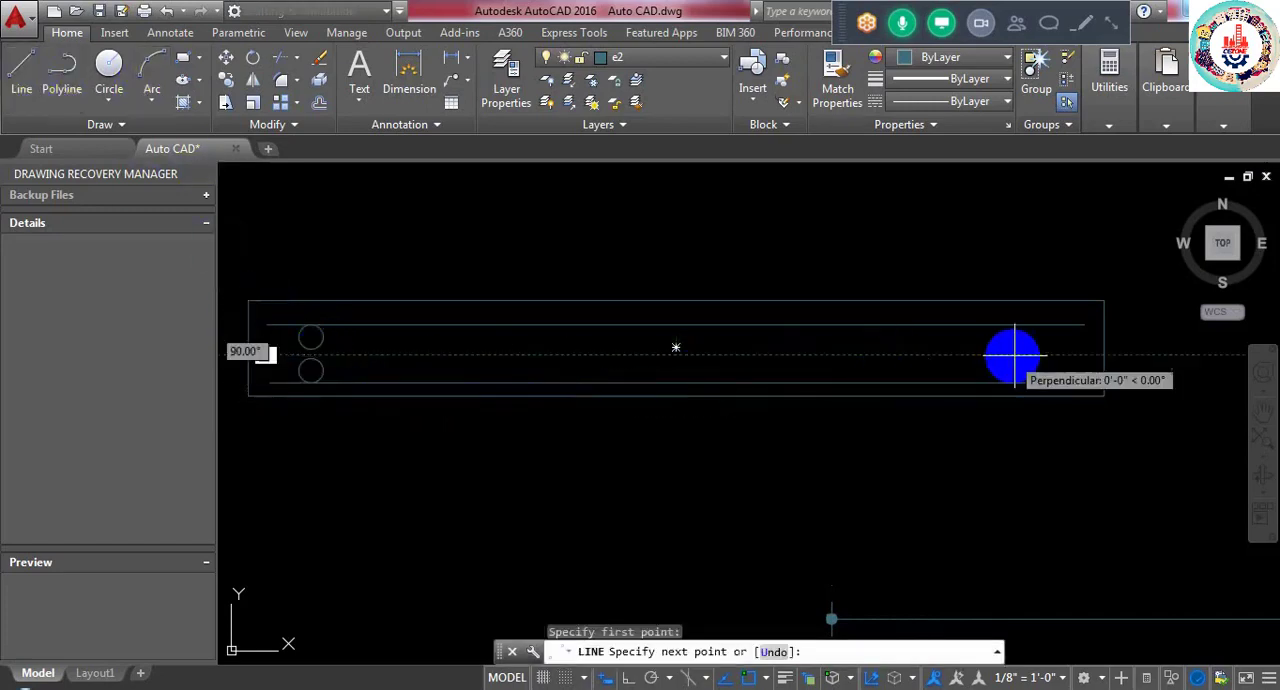
{"action": "left_click", "coordinate": [1101, 354]}
{"action": "key", "text": "Return"}
{"action": "key", "text": "Return"}
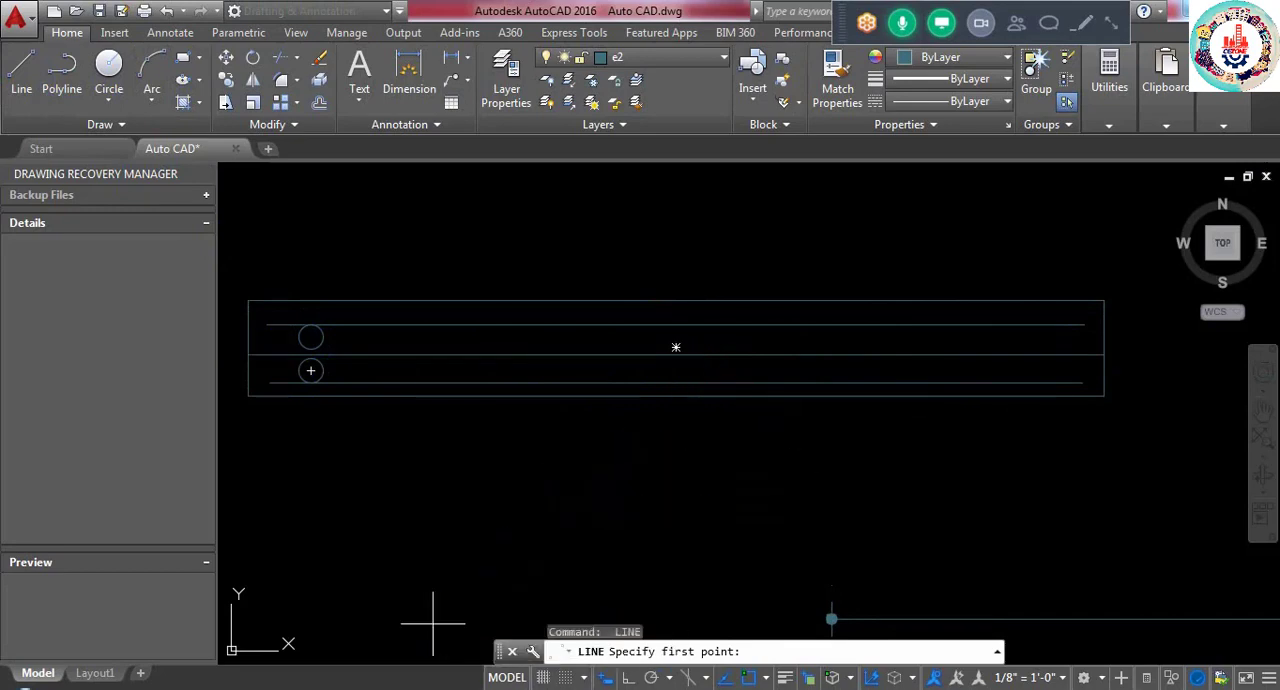
- Open Calculator and divide the per-face reinforcing area of 1.5 by the area of a single bar
{"action": "left_click", "coordinate": [12, 684]}
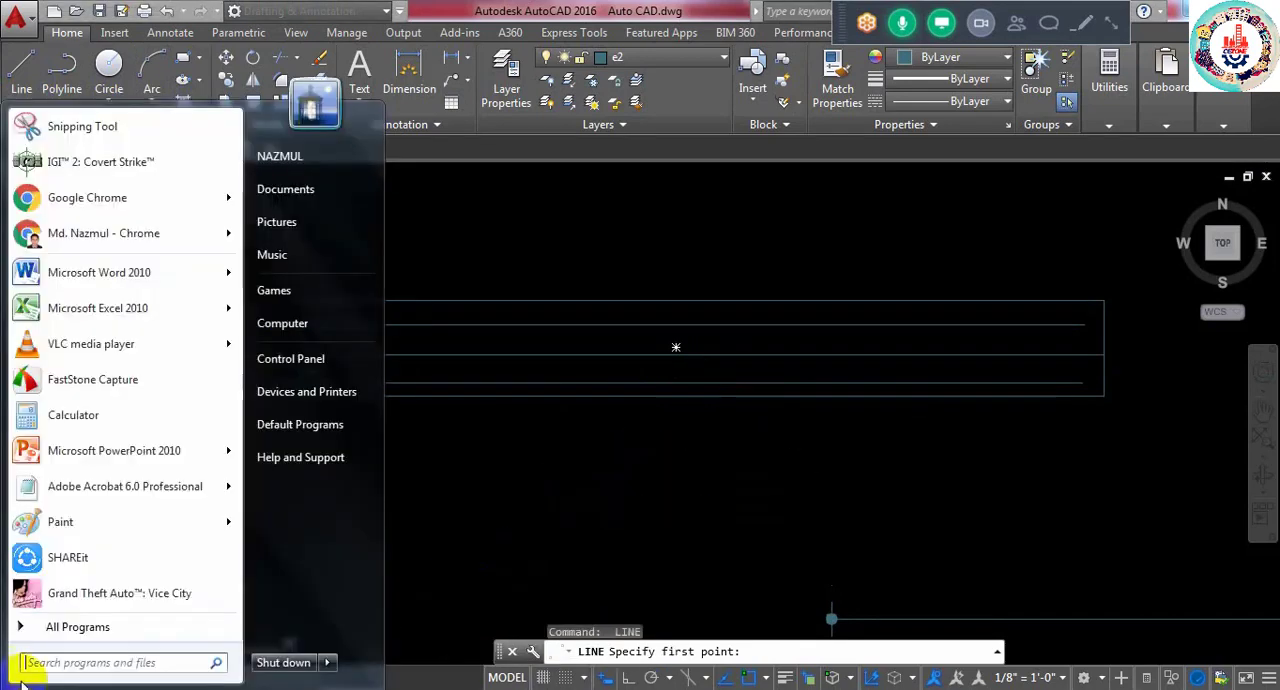
{"action": "left_click", "coordinate": [73, 423]}
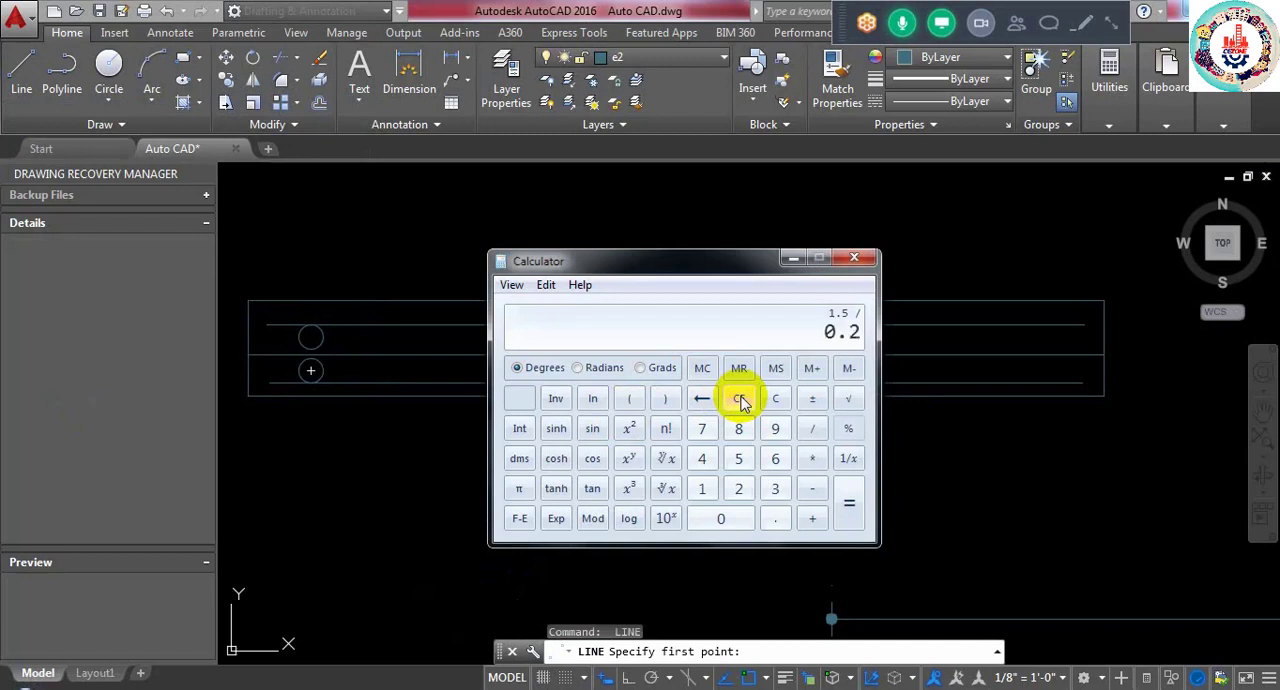
{"action": "key", "text": "Return"}
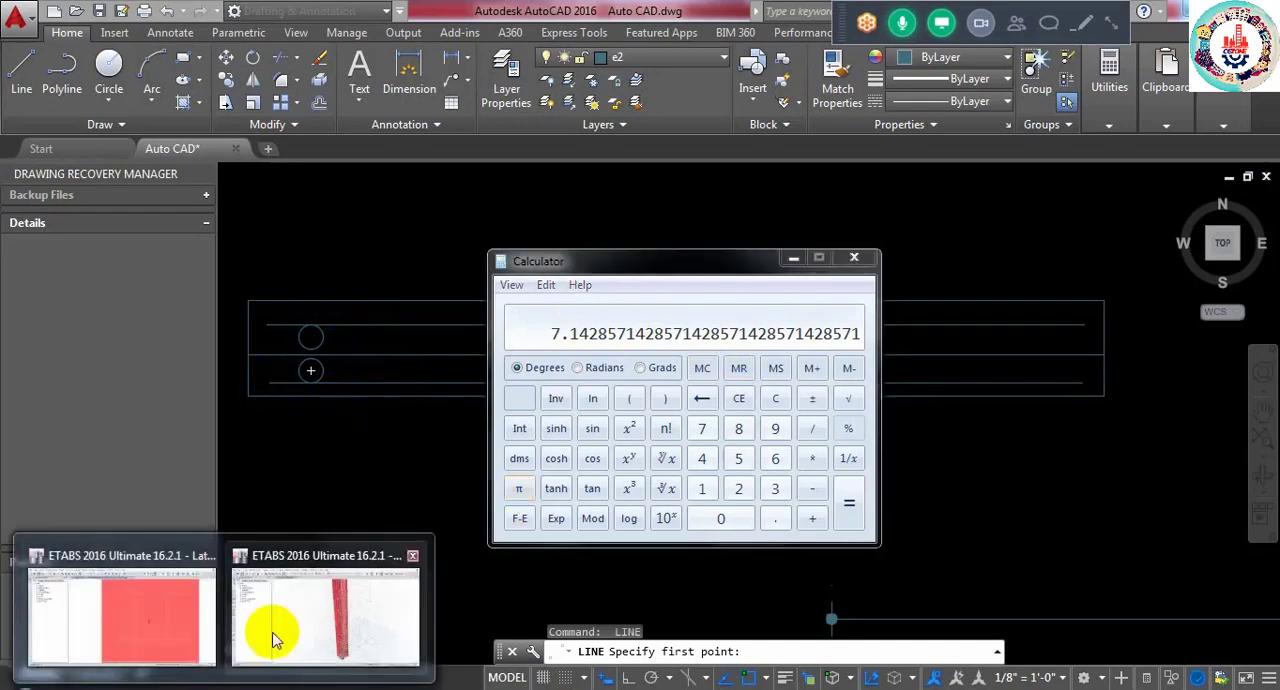
- Switch to the Lataral Load model in ETABS and open the roof pier's design details to examine the Shear Design rebar values
{"action": "left_click", "coordinate": [271, 634]}
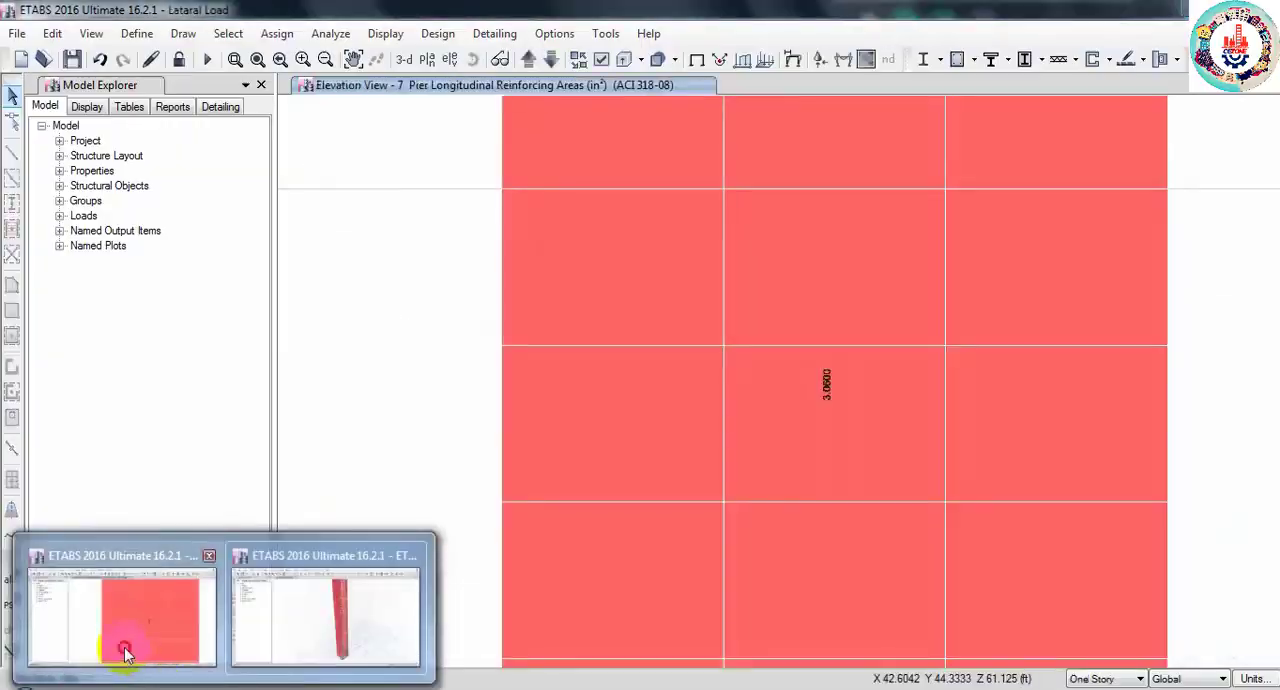
{"action": "left_click", "coordinate": [124, 647]}
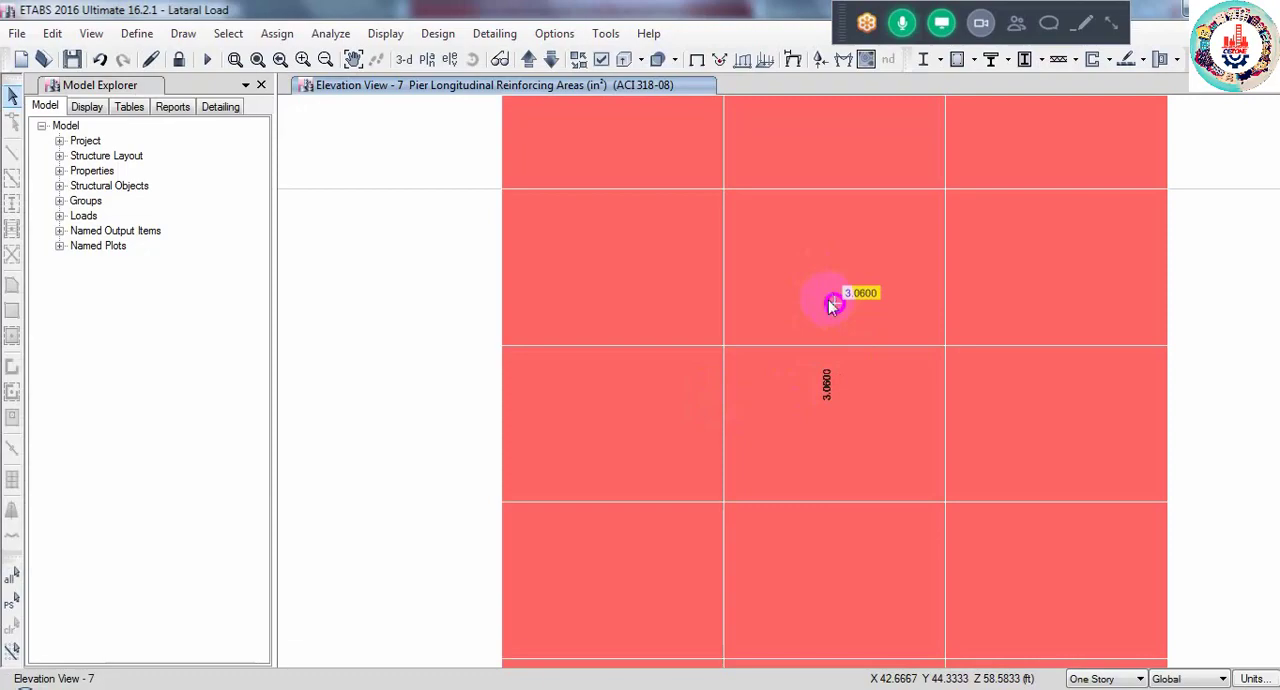
{"action": "right_click", "coordinate": [829, 300]}
{"action": "scroll", "coordinate": [632, 463], "scroll_direction": "down", "scroll_amount": 2}
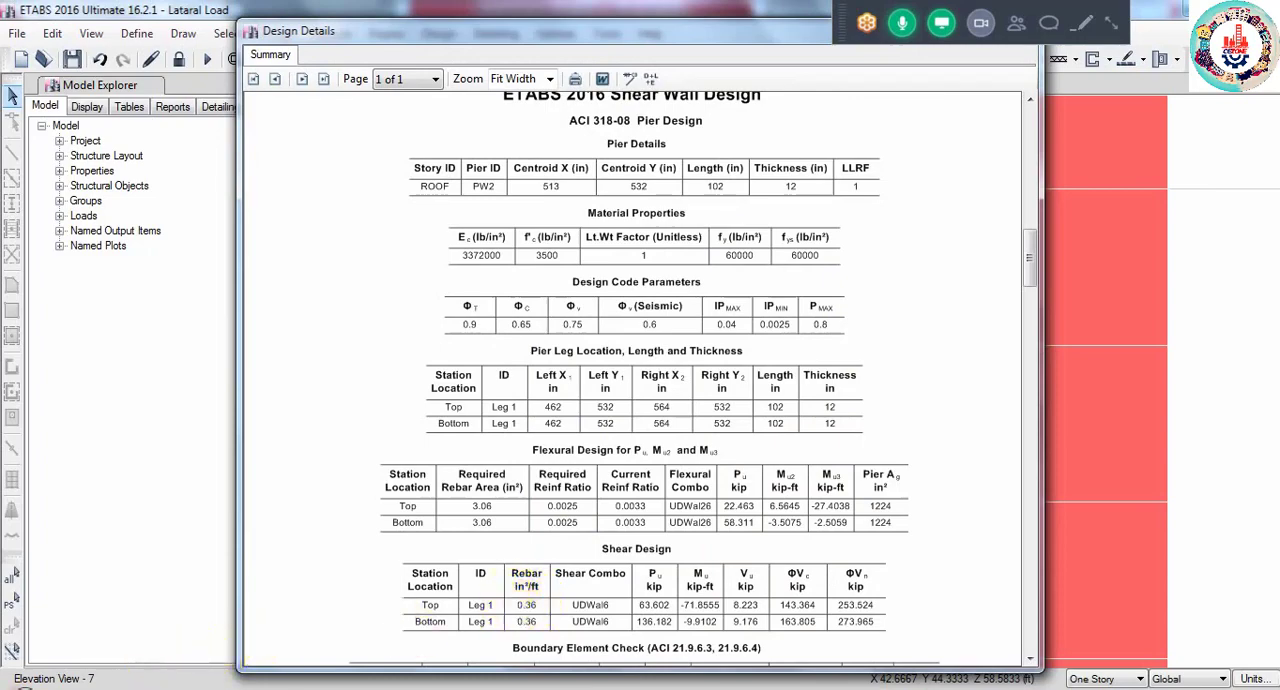
- Open Calculator and compute the shear bar spacing as 0.11 / 0.36 * 12
{"action": "left_click", "coordinate": [25, 688]}
{"action": "left_click", "coordinate": [66, 427]}
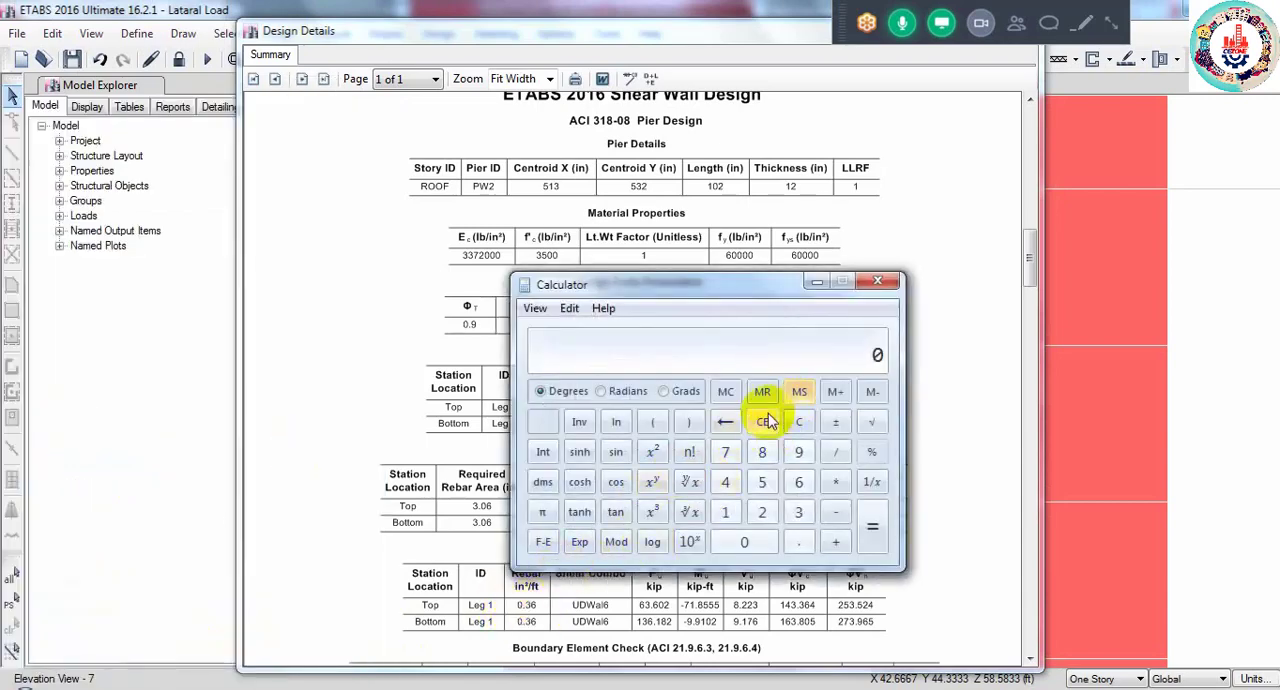
{"action": "left_click", "coordinate": [797, 544]}
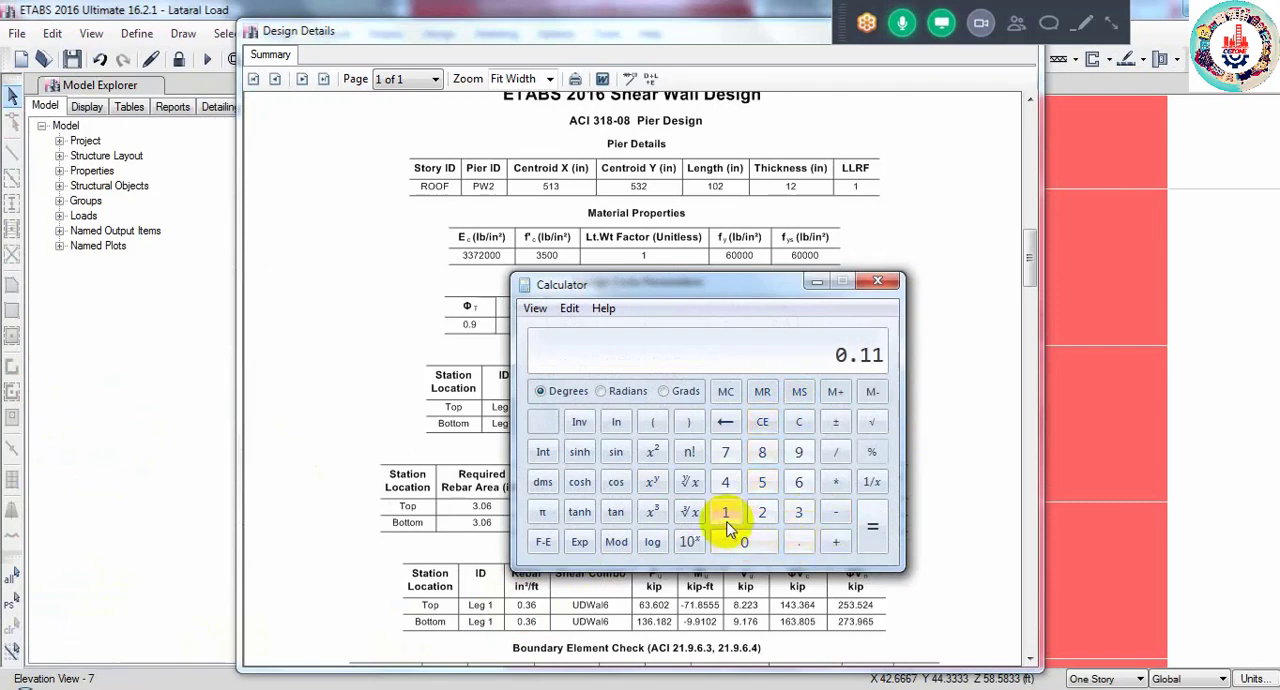
{"action": "left_click", "coordinate": [835, 452]}
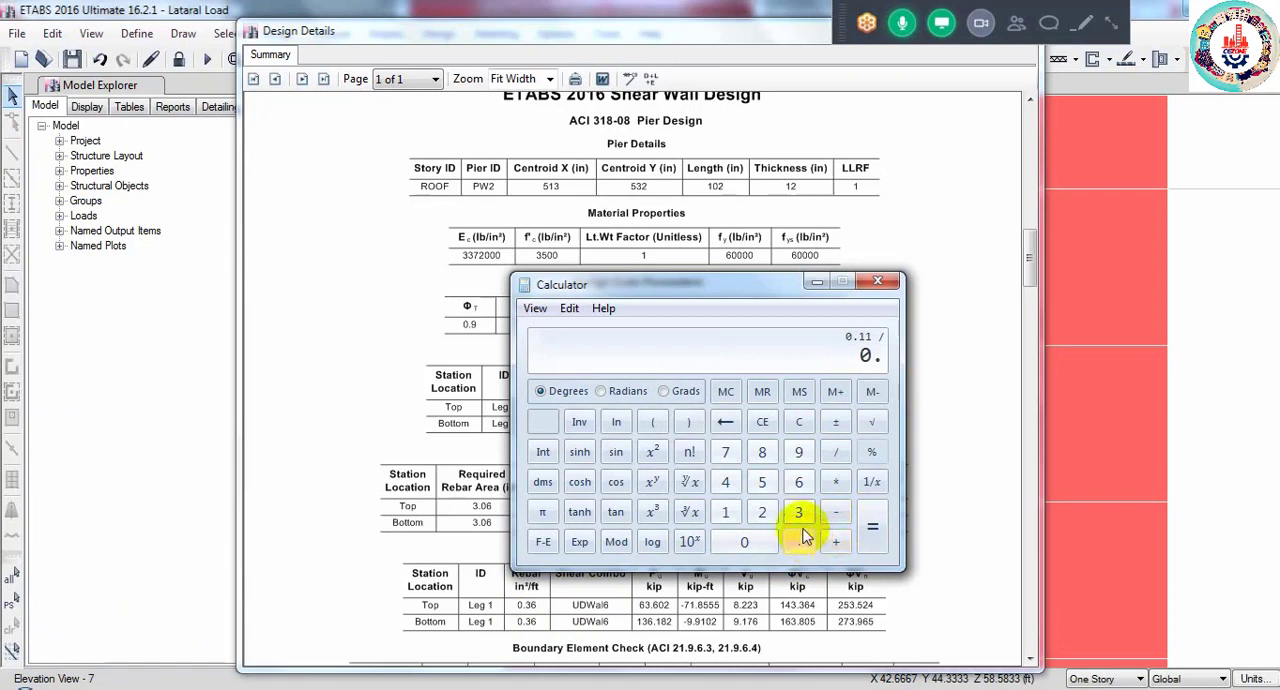
{"action": "left_click", "coordinate": [799, 483]}
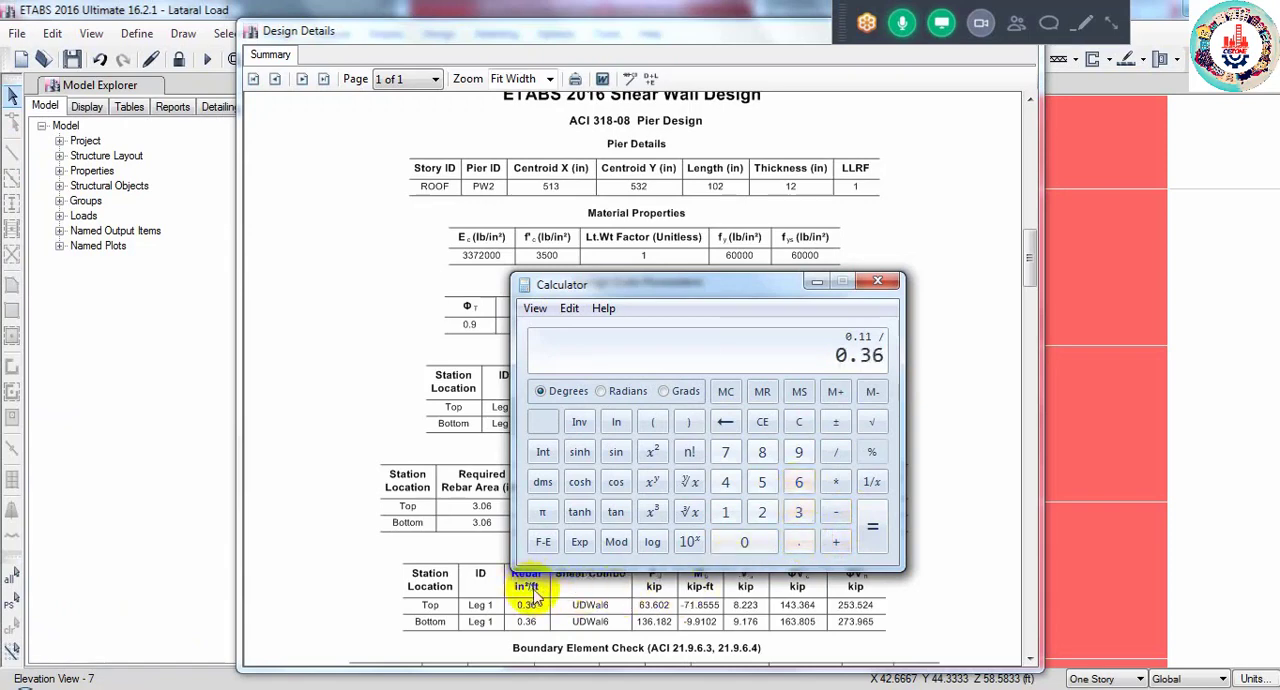
{"action": "left_click", "coordinate": [830, 483]}
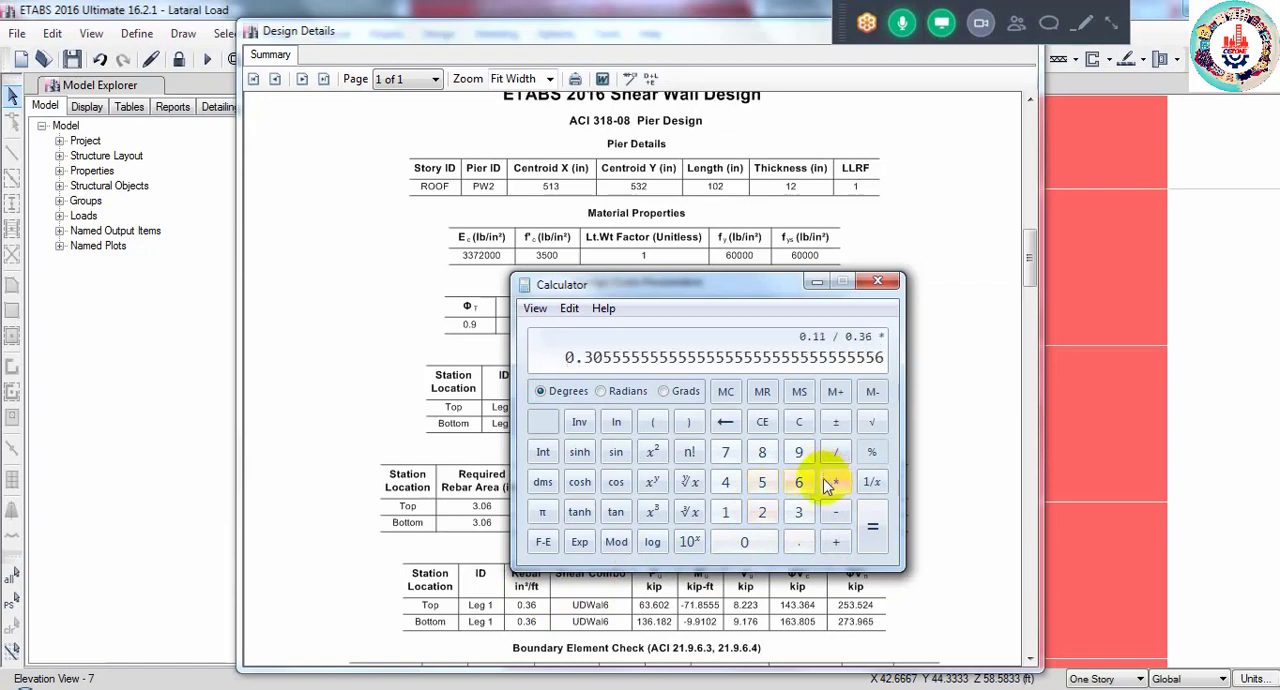
{"action": "left_click", "coordinate": [727, 513]}
{"action": "left_click", "coordinate": [866, 527]}
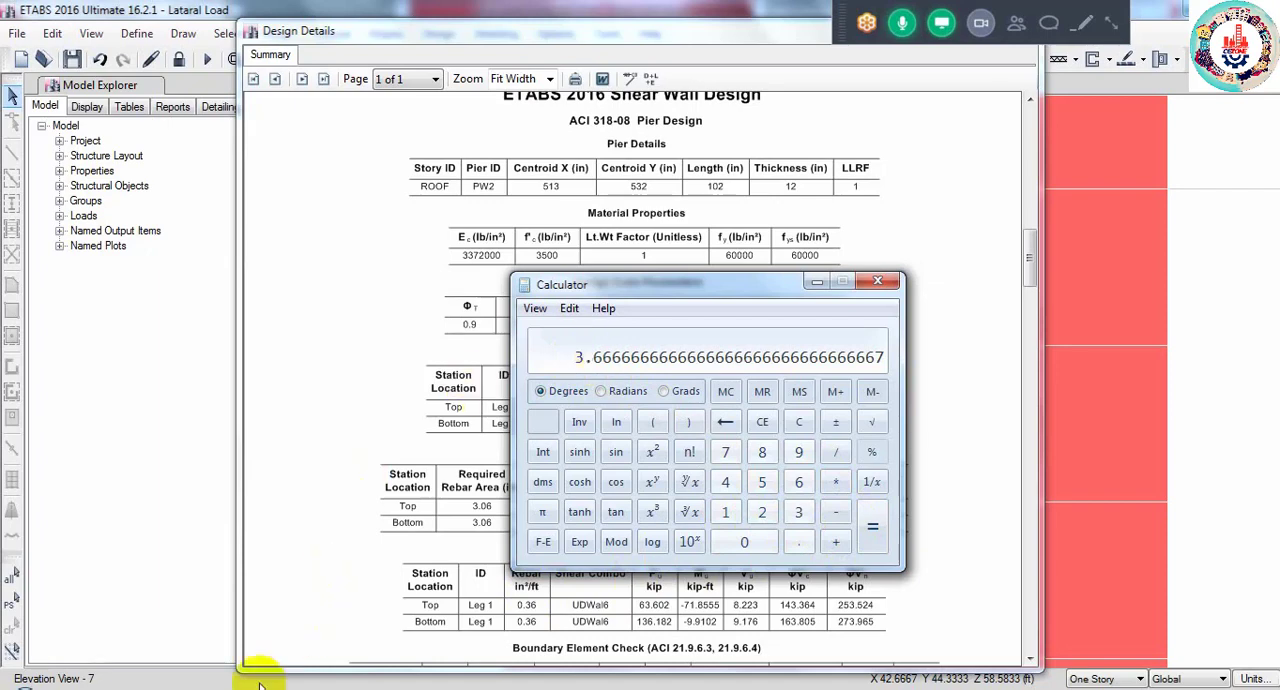
- Switch back to the wall sketch in AutoCAD and cancel the pending Line command
{"action": "mouse_move", "coordinate": [257, 680]}
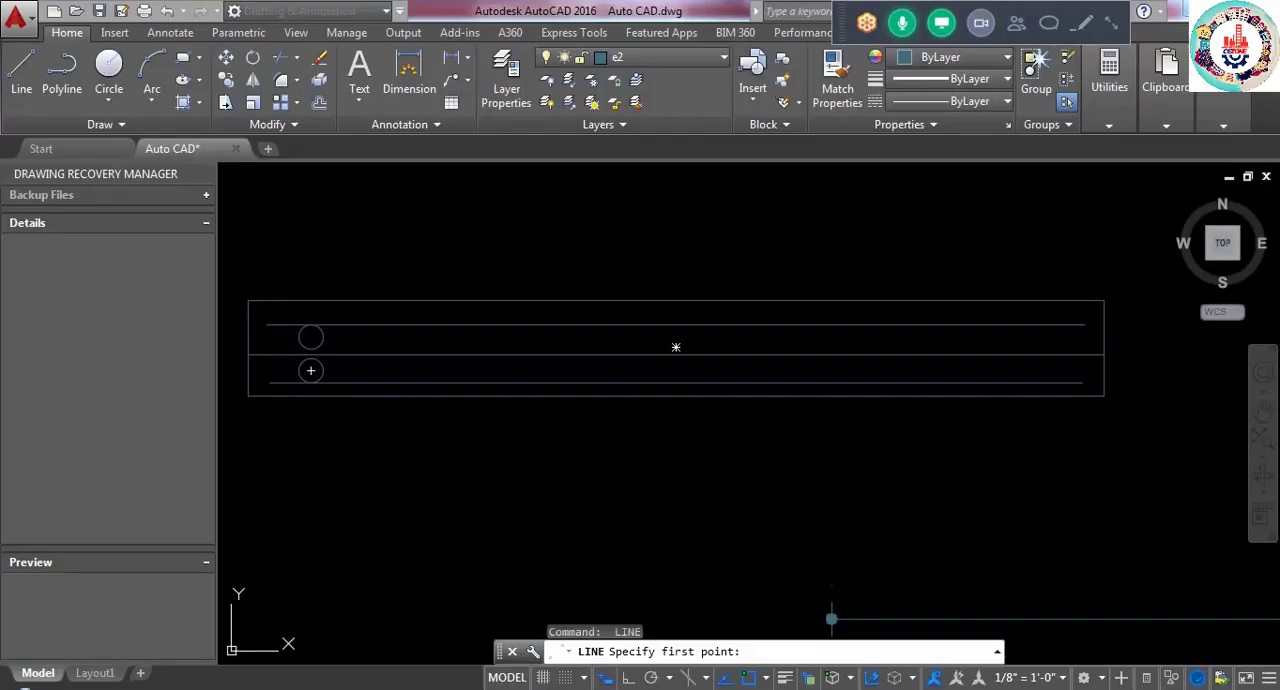
{"action": "key", "text": "Escape"}
{"action": "key", "text": "Escape"}
{"action": "left_click", "coordinate": [401, 378]}
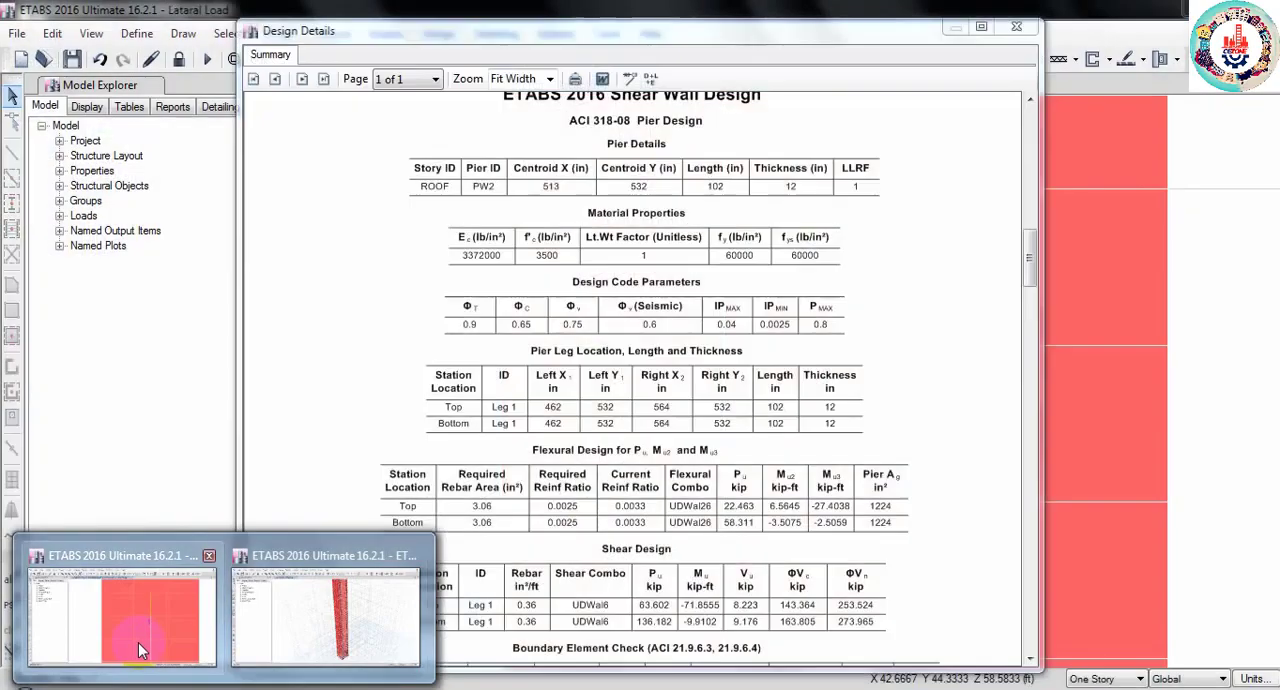
- Return to the Lataral Load model in ETABS and close the pier's Design Details report
{"action": "left_click", "coordinate": [140, 648]}
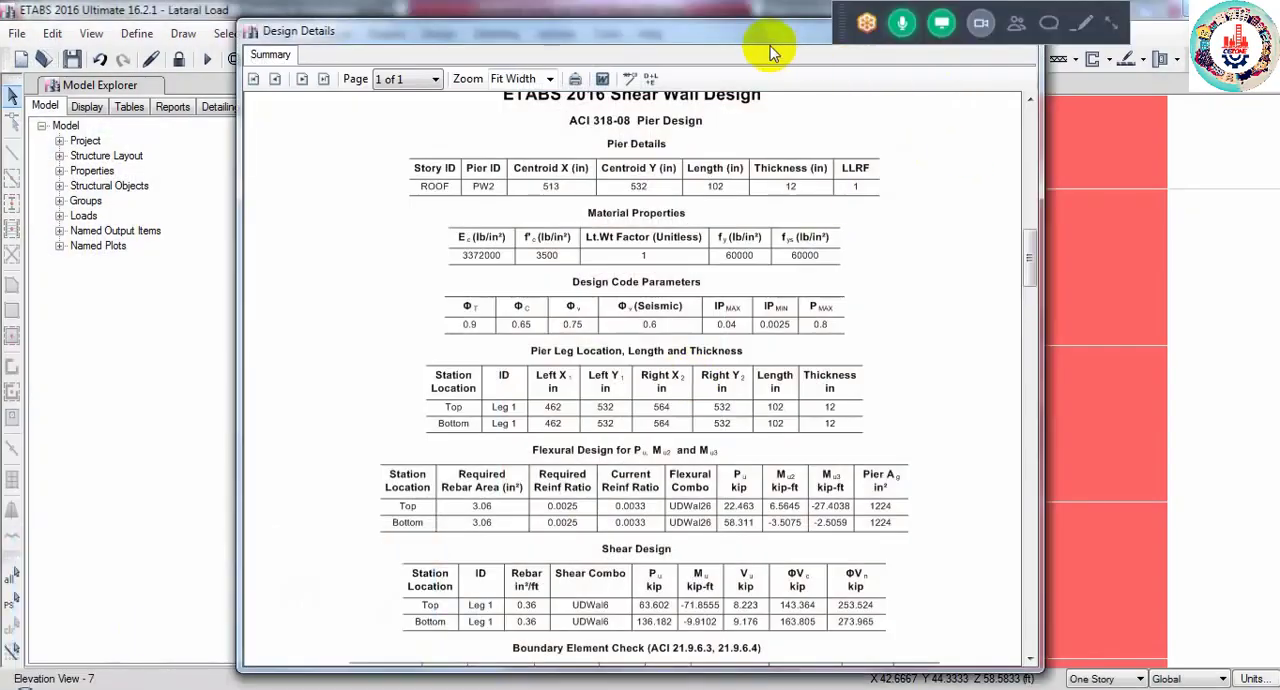
{"action": "left_click_drag", "start_coordinate": [749, 37], "coordinate": [686, 138]}
{"action": "left_click", "coordinate": [949, 123]}
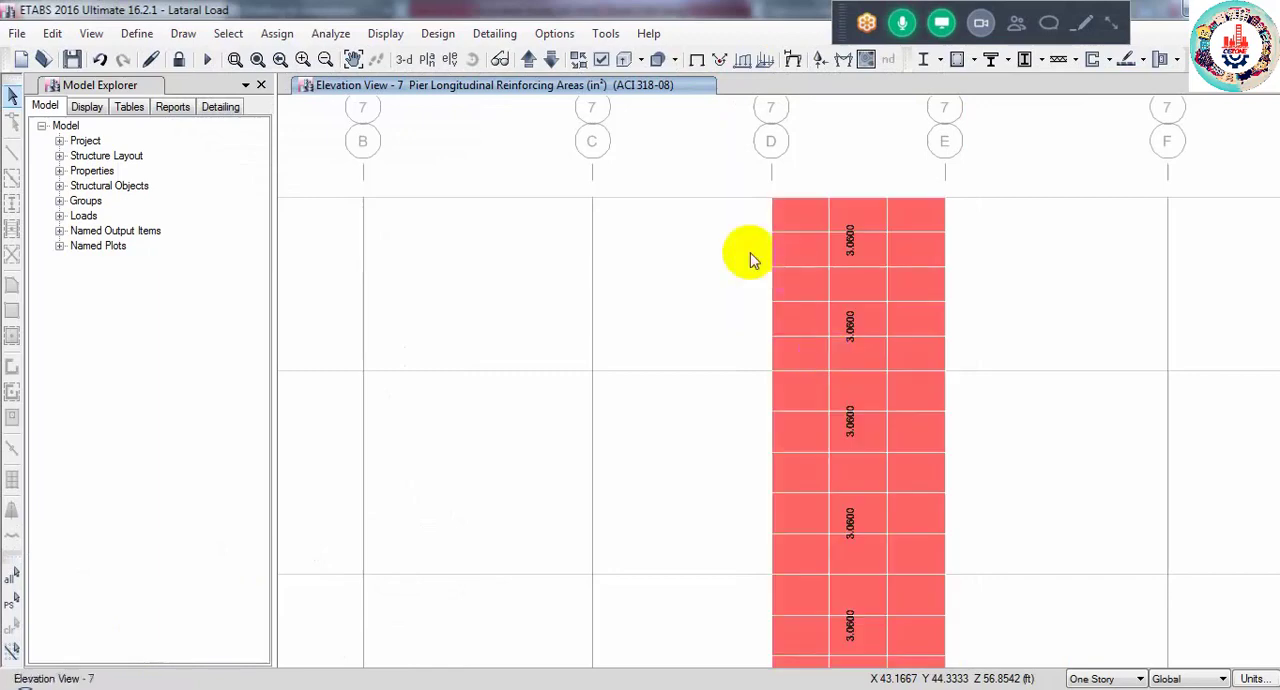
- Display the model in 3-D view and show all of its objects
{"action": "left_click", "coordinate": [402, 60]}
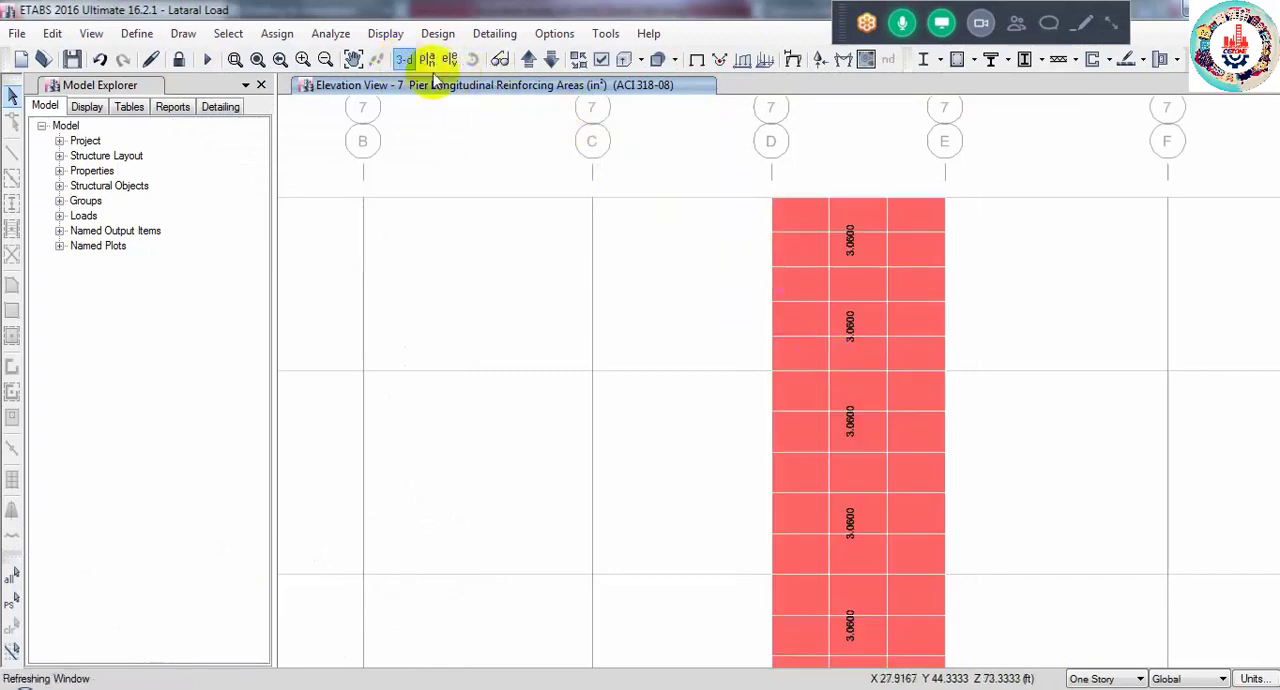
{"action": "right_click", "coordinate": [401, 158]}
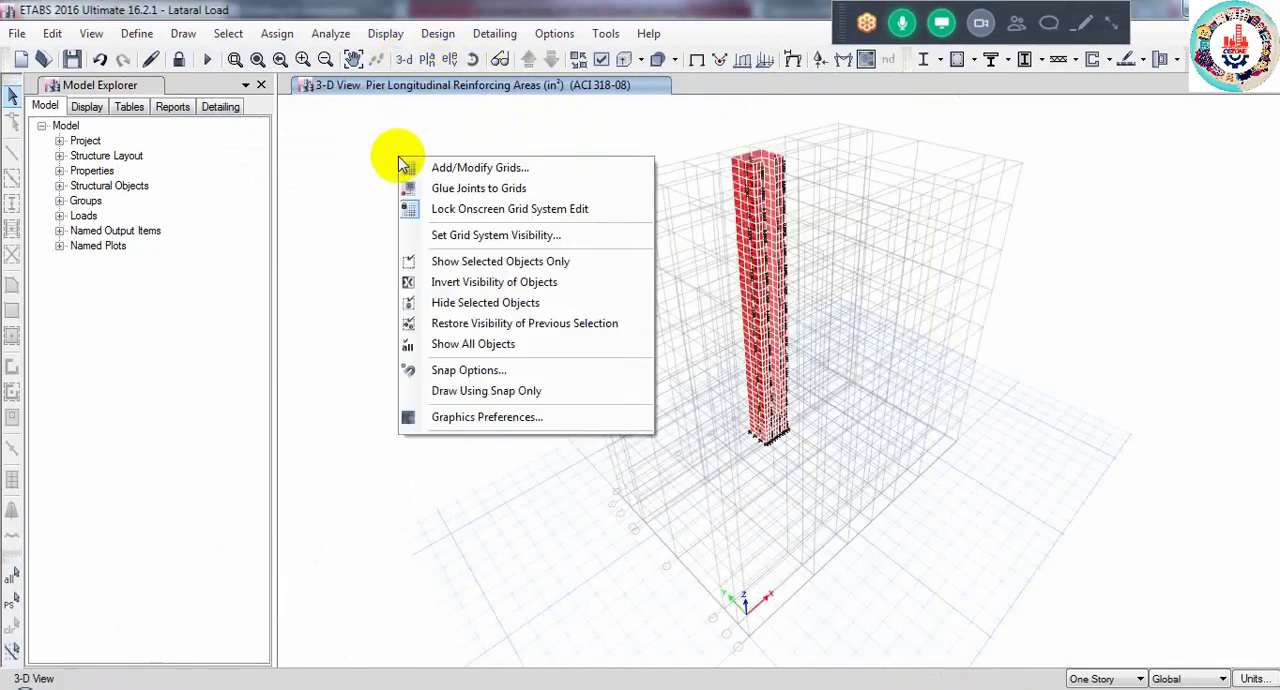
{"action": "left_click", "coordinate": [476, 350]}
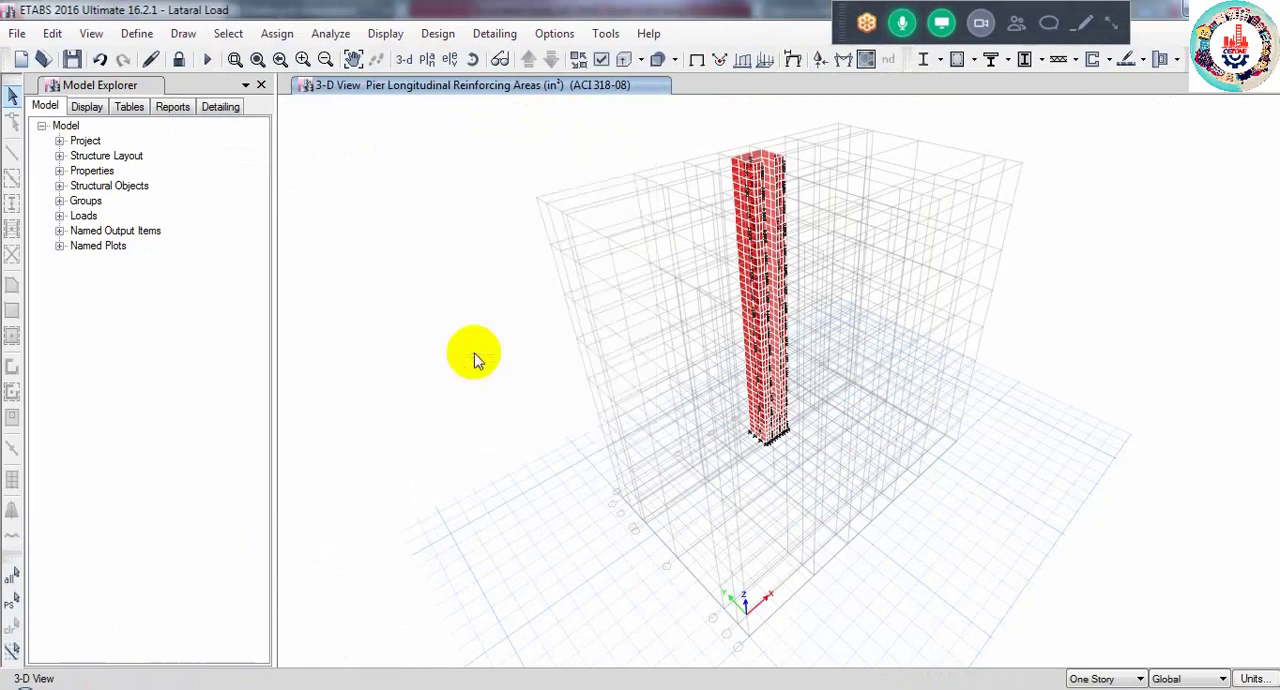